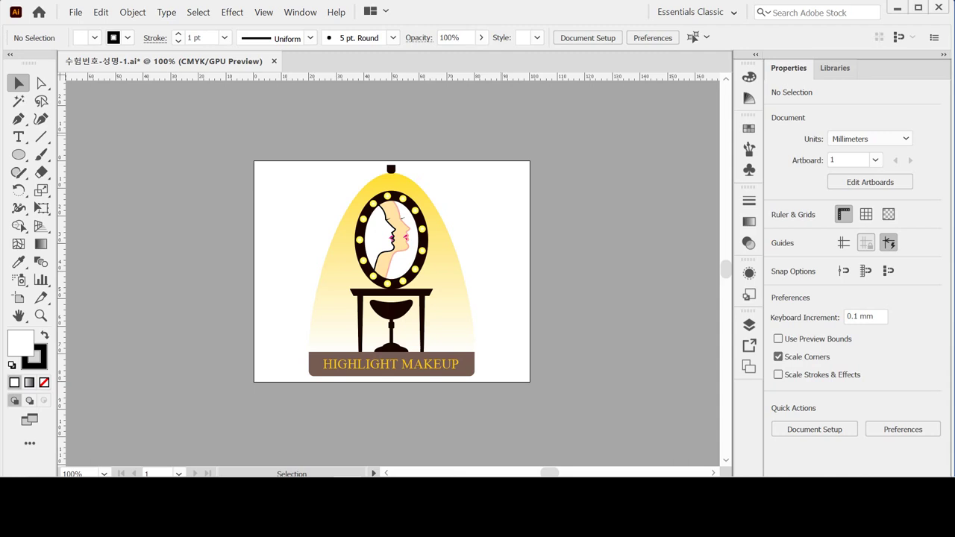
Step: Create a new CMYK document 100 mm wide and 80 mm high, with units in millimetres
key(ctrl+n)
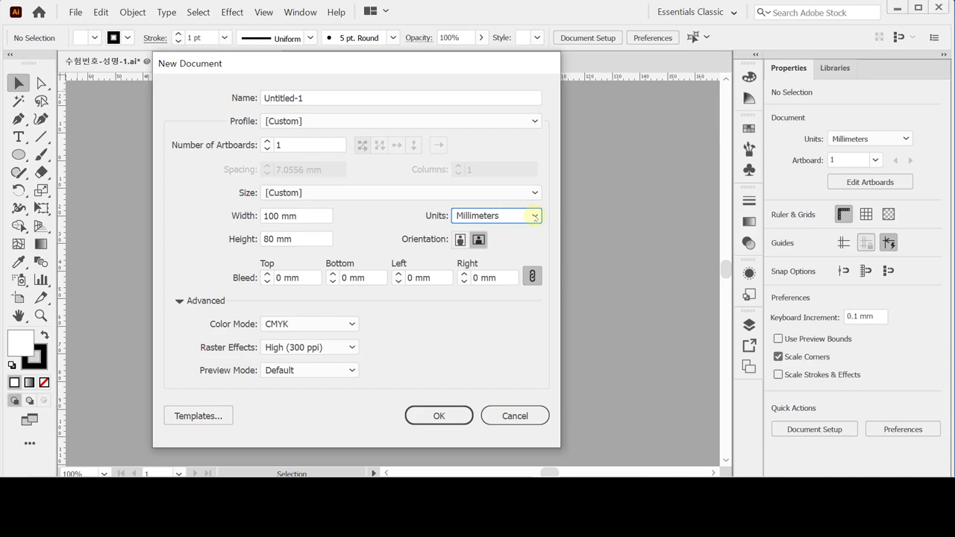
click(312, 216)
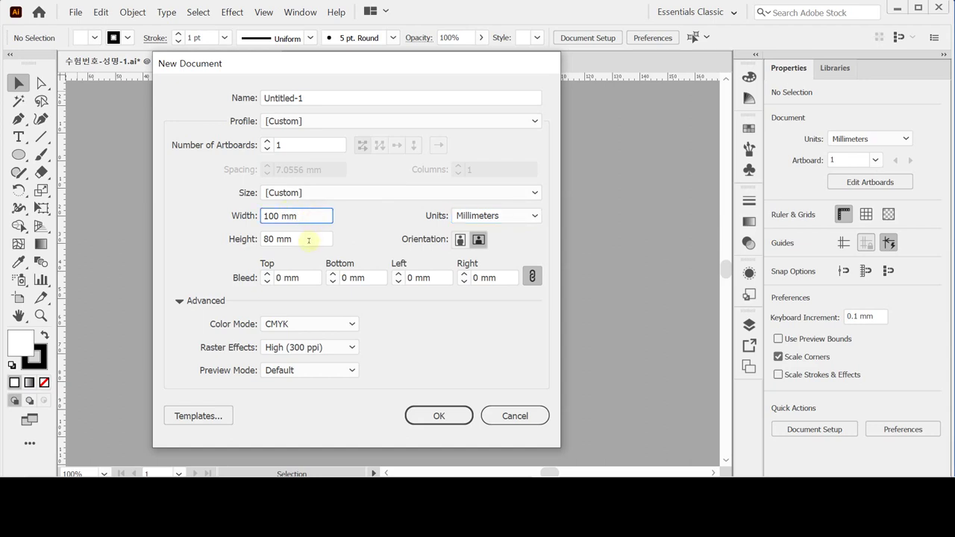
click(308, 239)
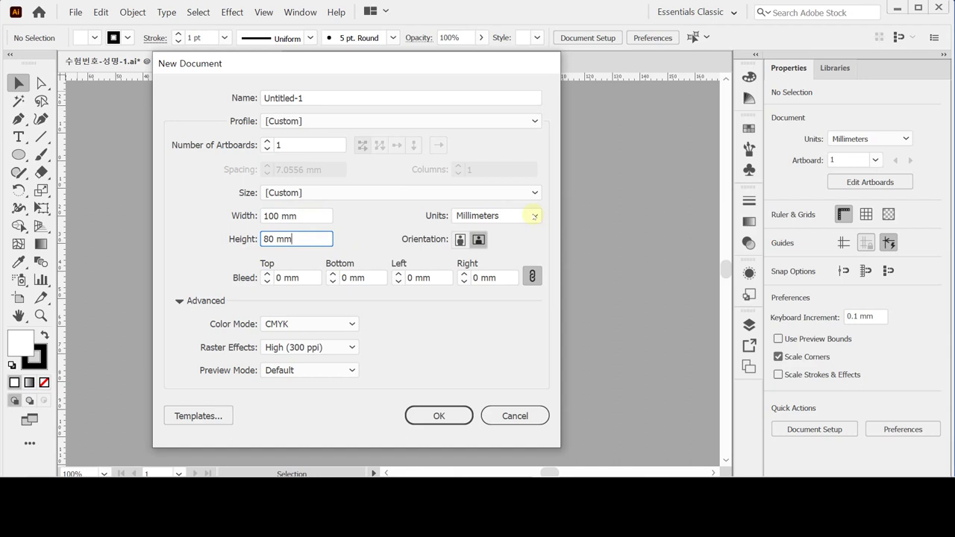
click(534, 217)
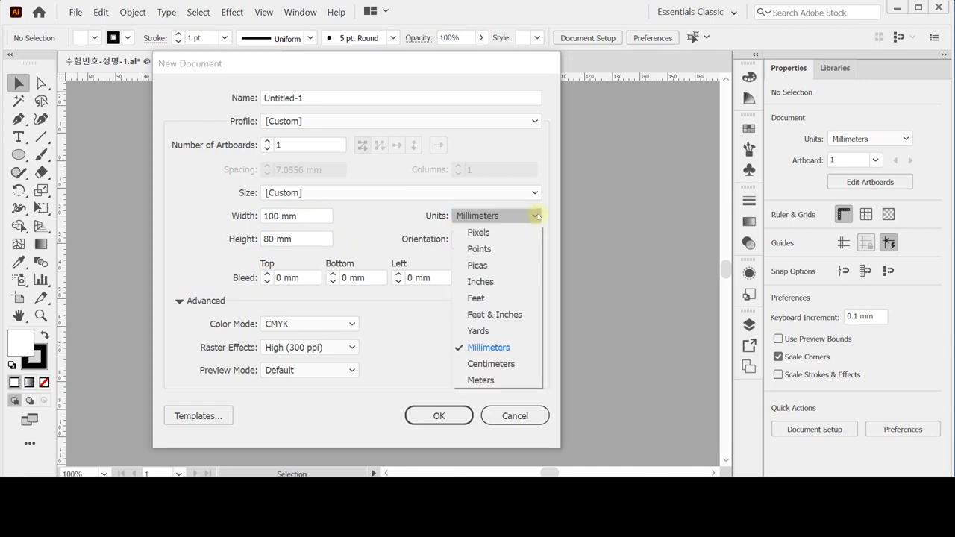
click(535, 216)
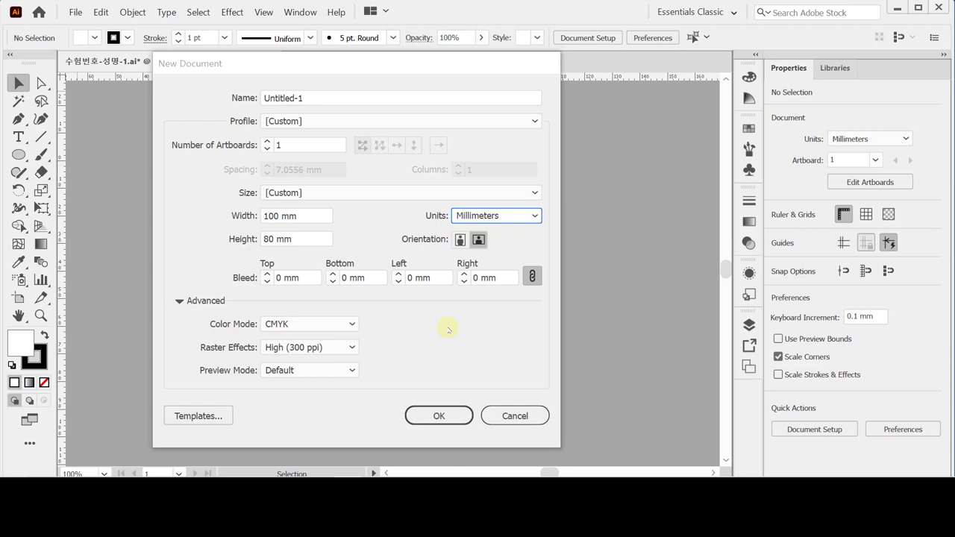
click(439, 415)
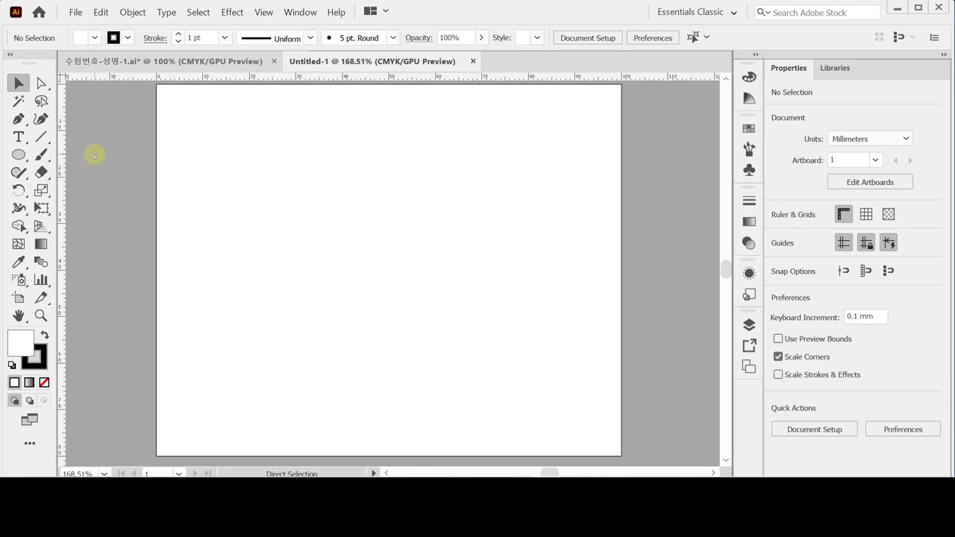
Step: Paste the copied vertical and horizontal guides into the new document and deselect them
key(ctrl+v)
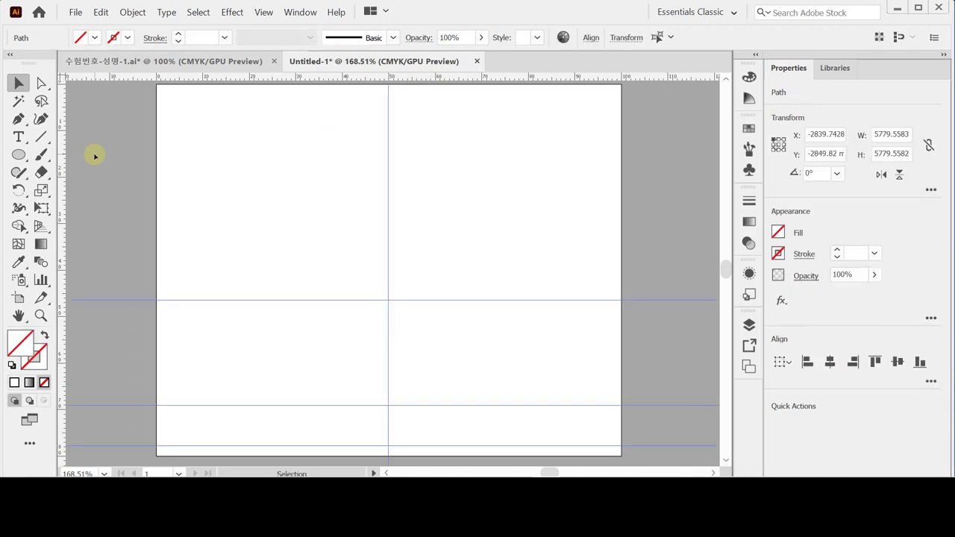
click(358, 127)
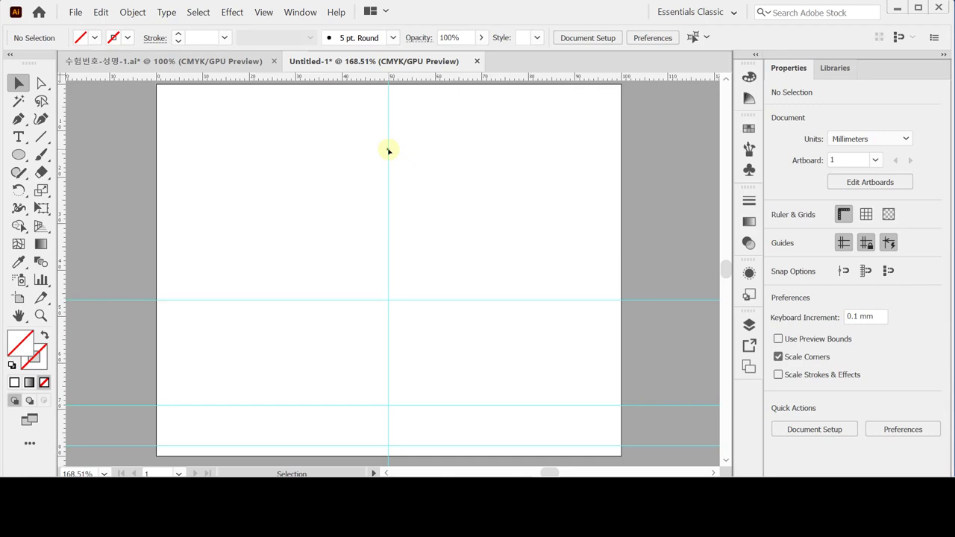
Step: Switch to the finished 수험번호-성명-1.ai artwork and show its guides to examine the layout
click(136, 63)
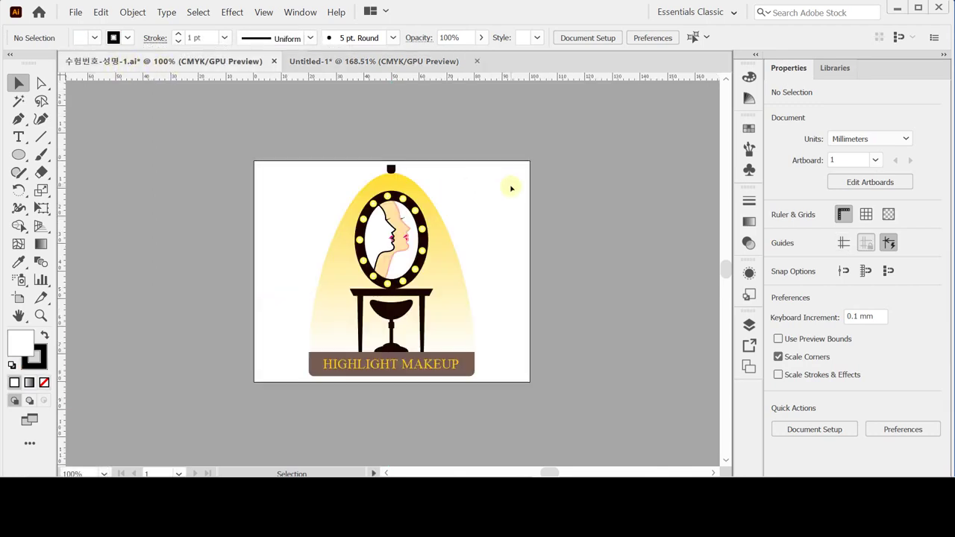
key(ctrl+semicolon)
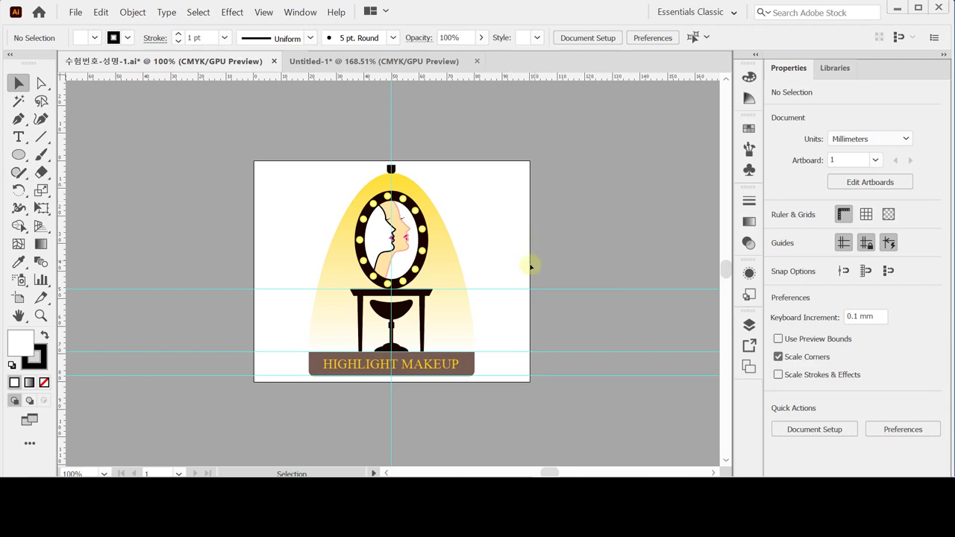
key(ctrl+space)
click(465, 293)
drag(523, 267, 535, 250)
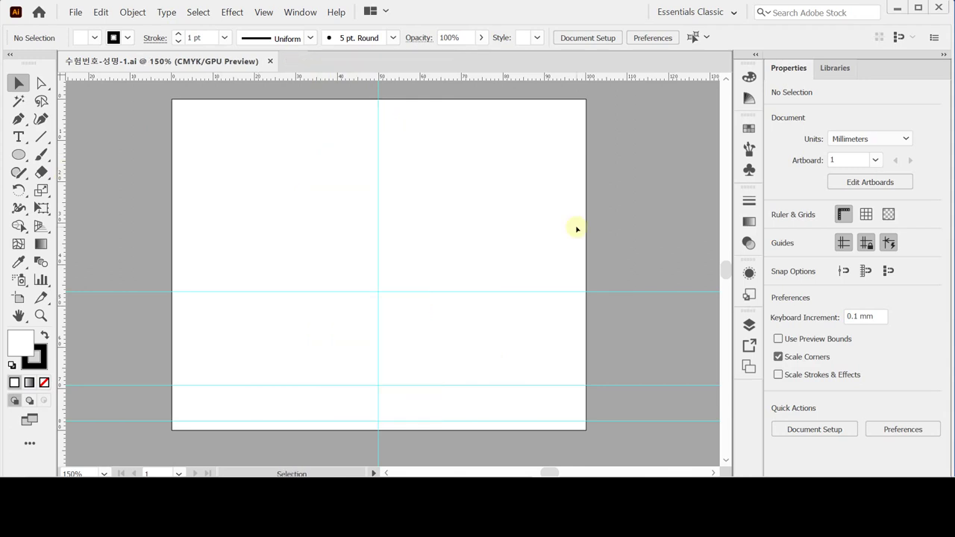
Step: Save the document as 수험번호-성명-1.ai in the Documents GTQ folder, replacing the existing file, in Illustrator 2020 format
key(ctrl)
key(ctrl+shift+s)
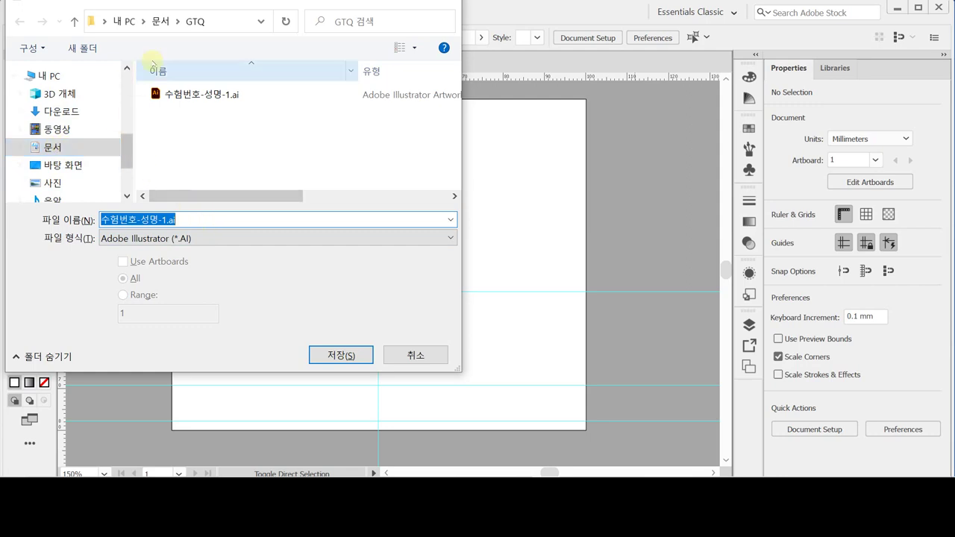
click(161, 21)
scroll(256, 149, down, 1)
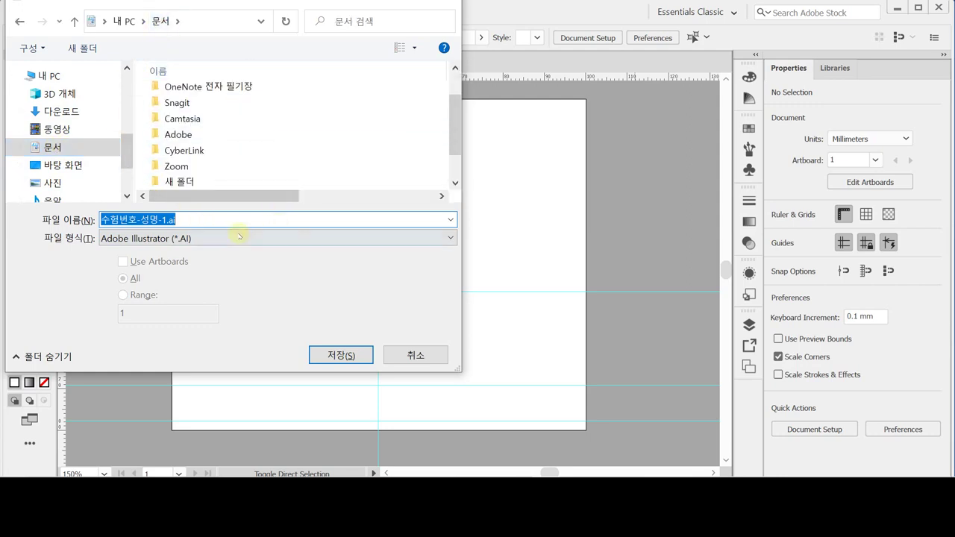
scroll(265, 160, down, 1)
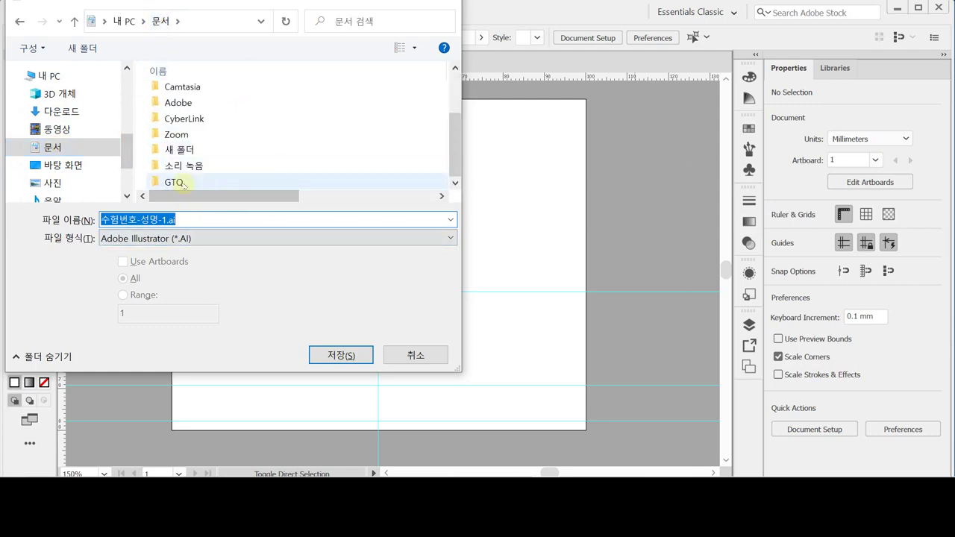
double_click(161, 182)
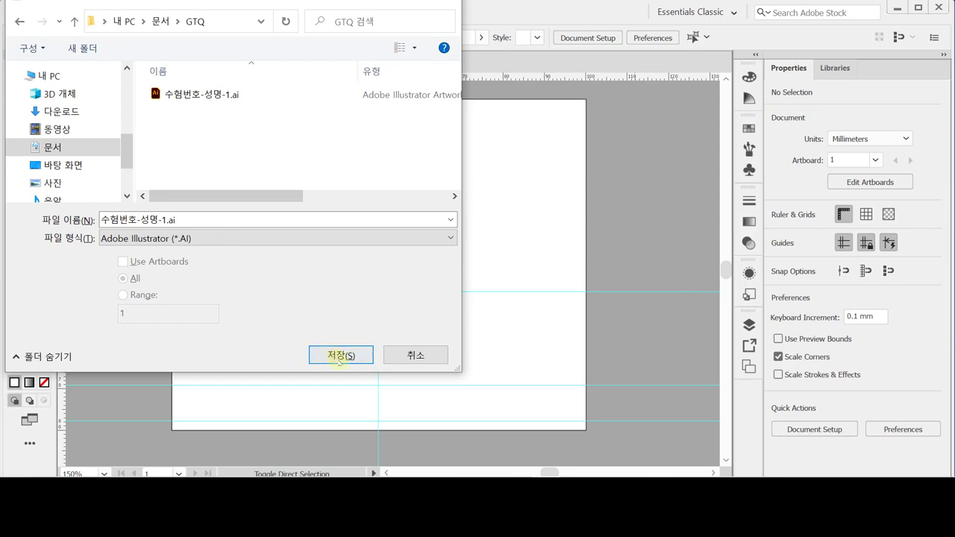
click(341, 355)
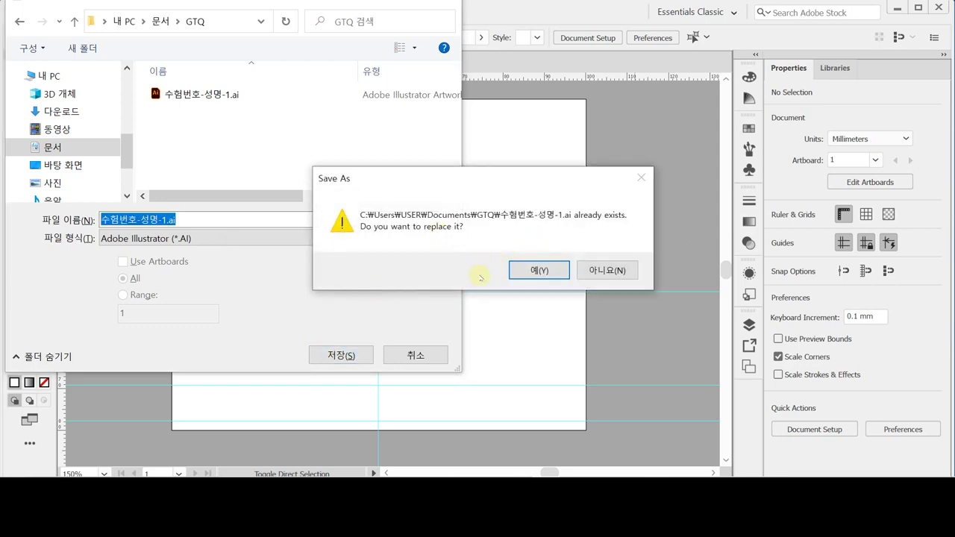
click(538, 270)
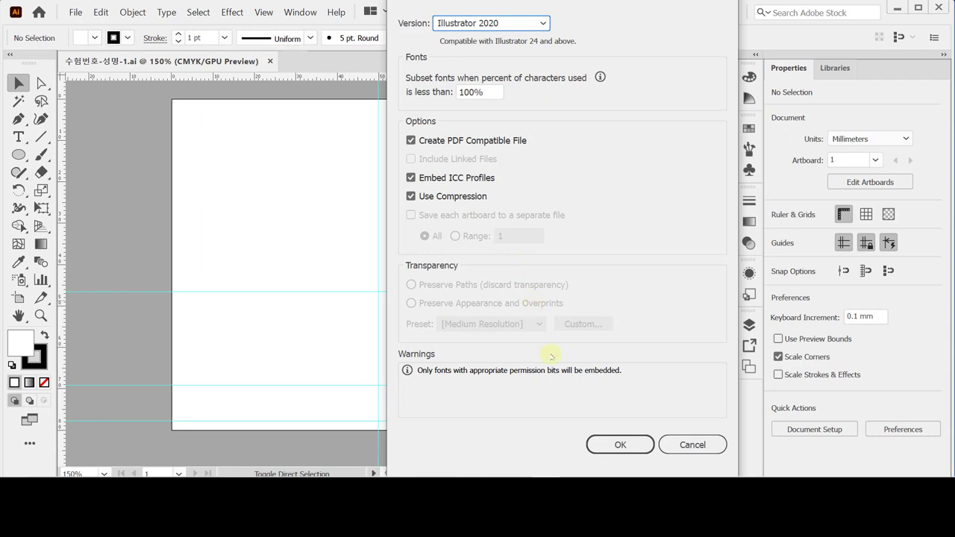
click(606, 444)
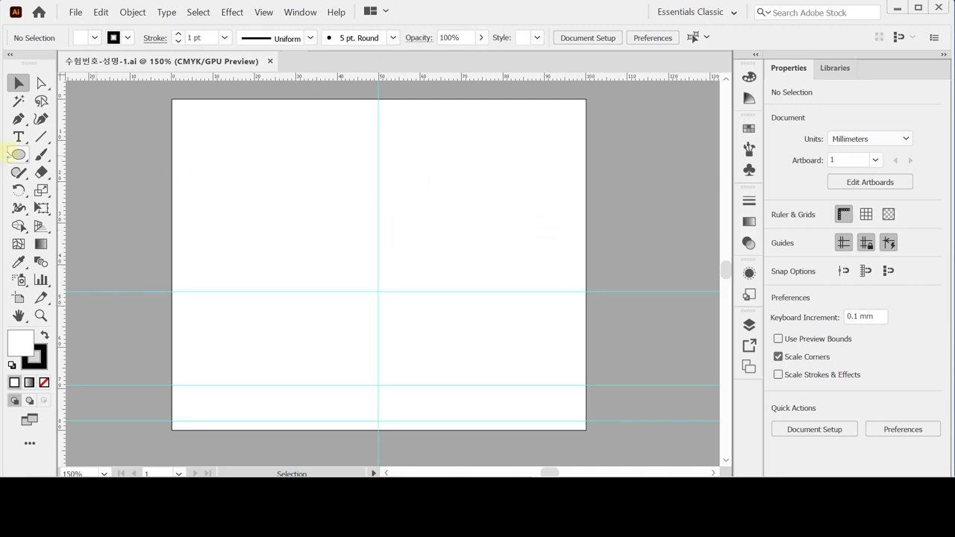
Step: Detach the group of shape tools as a floating panel beside the artboard
click(19, 155)
drag(19, 155, 155, 96)
click(93, 123)
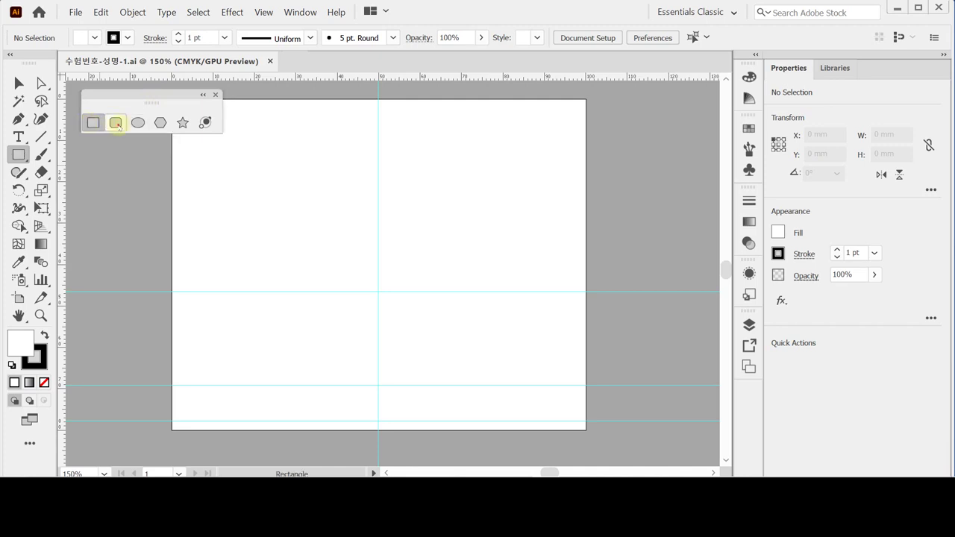
Step: Create a 3 mm by 4 mm rounded rectangle with a 1 mm corner radius near the vertical guide
click(117, 124)
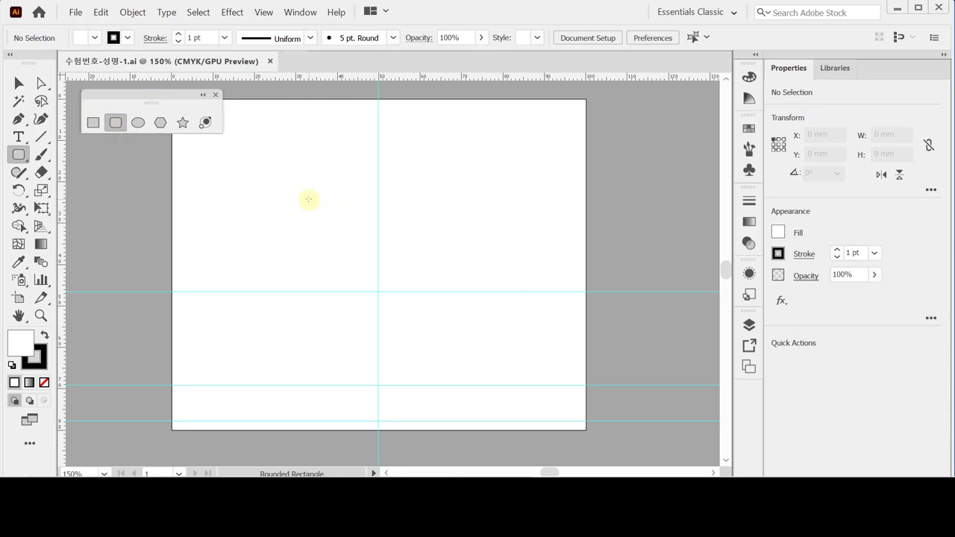
click(371, 152)
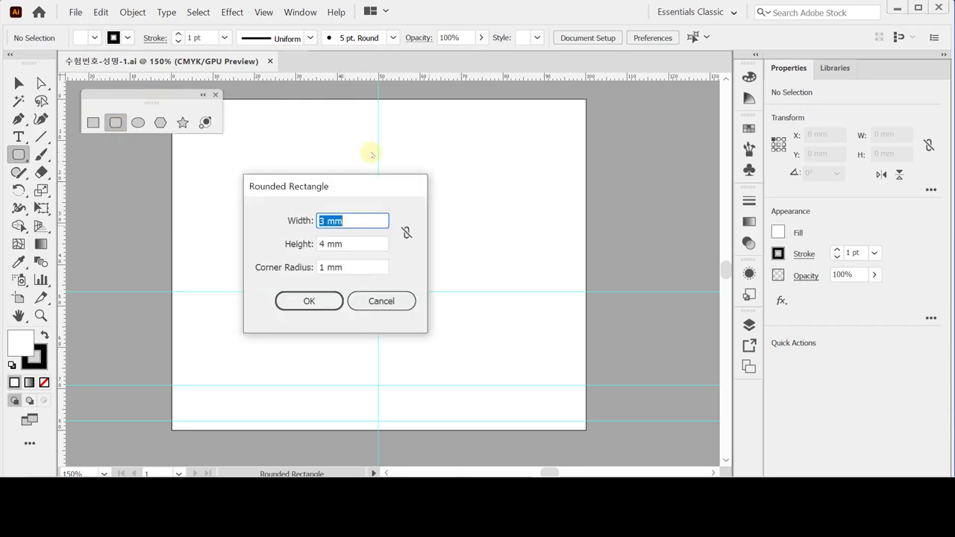
click(366, 220)
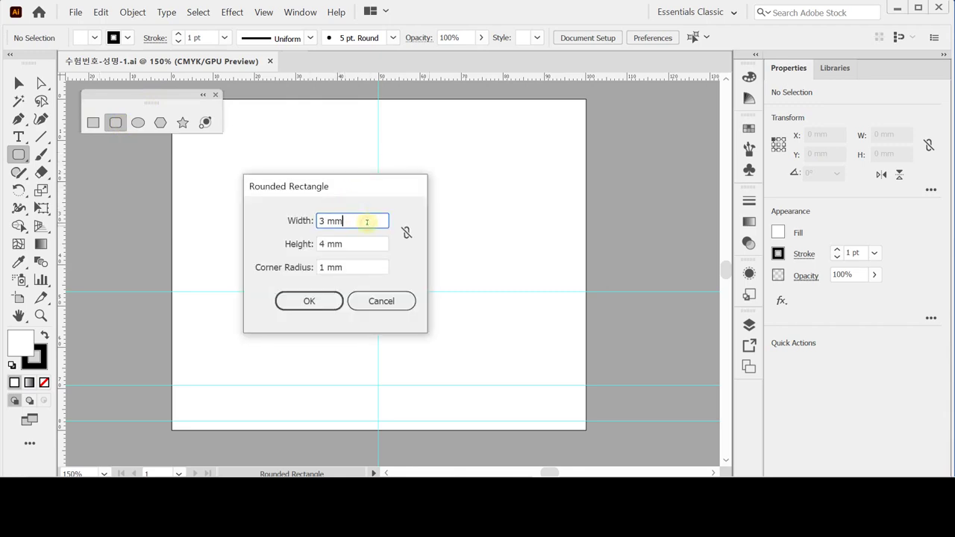
click(364, 244)
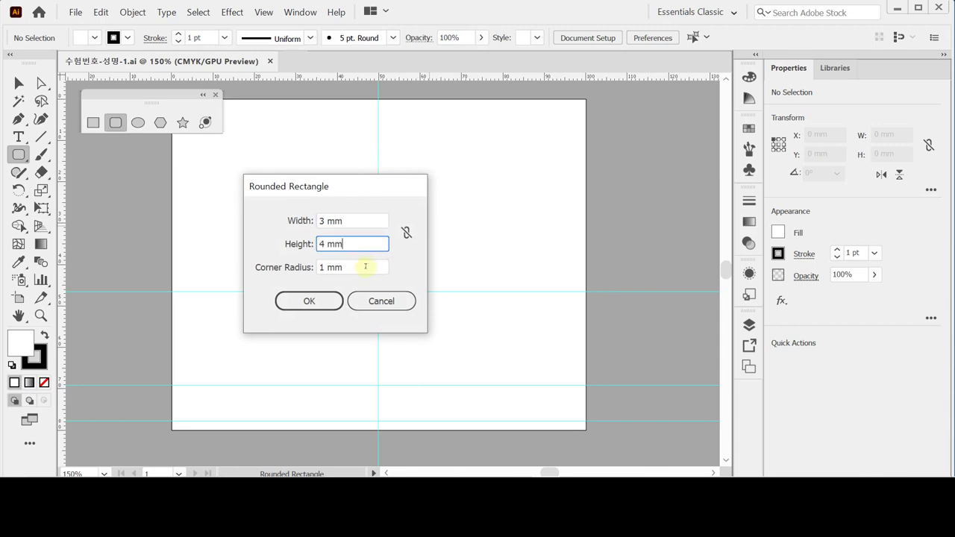
click(364, 267)
click(326, 302)
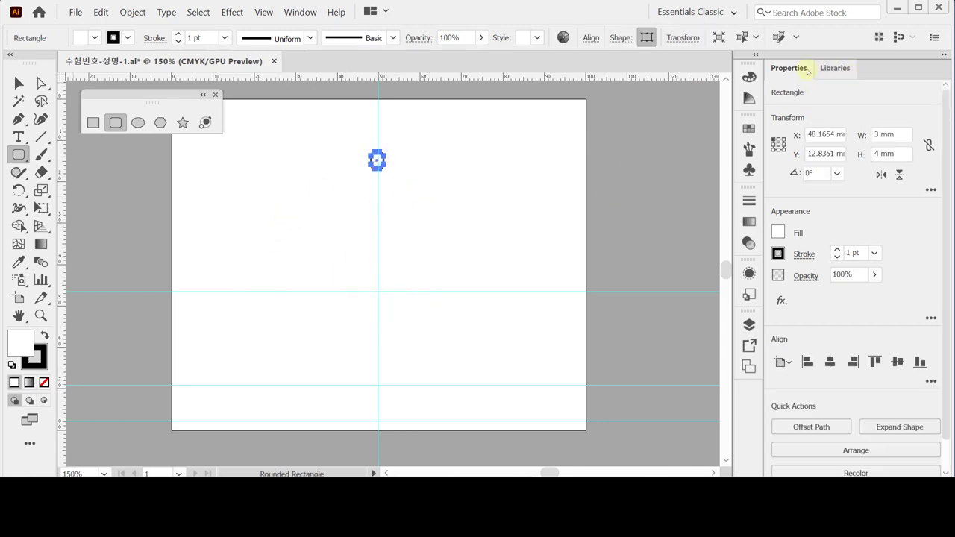
Step: Float the Color panel with its CMYK sliders expanded and set the rounded rectangle's stroke to none
drag(737, 76, 579, 91)
click(580, 82)
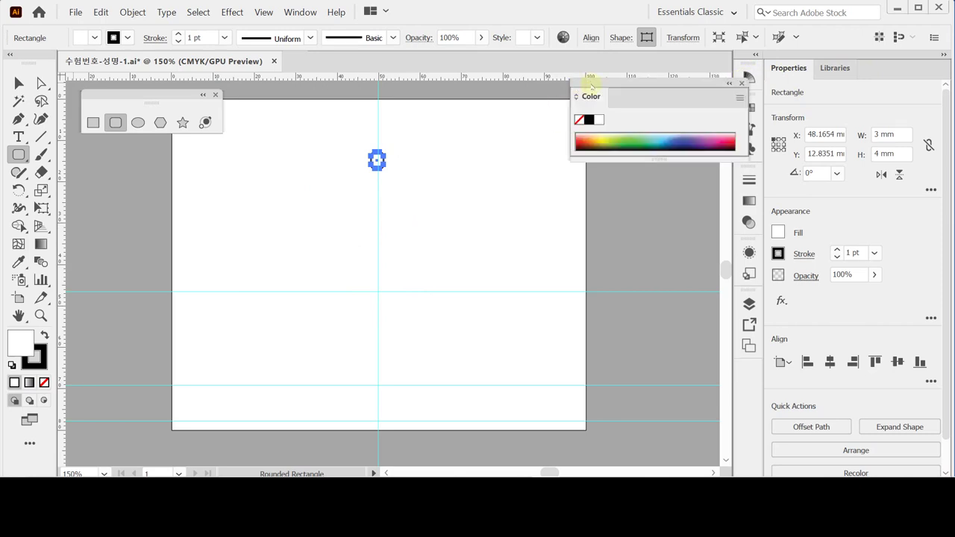
click(590, 96)
click(590, 96)
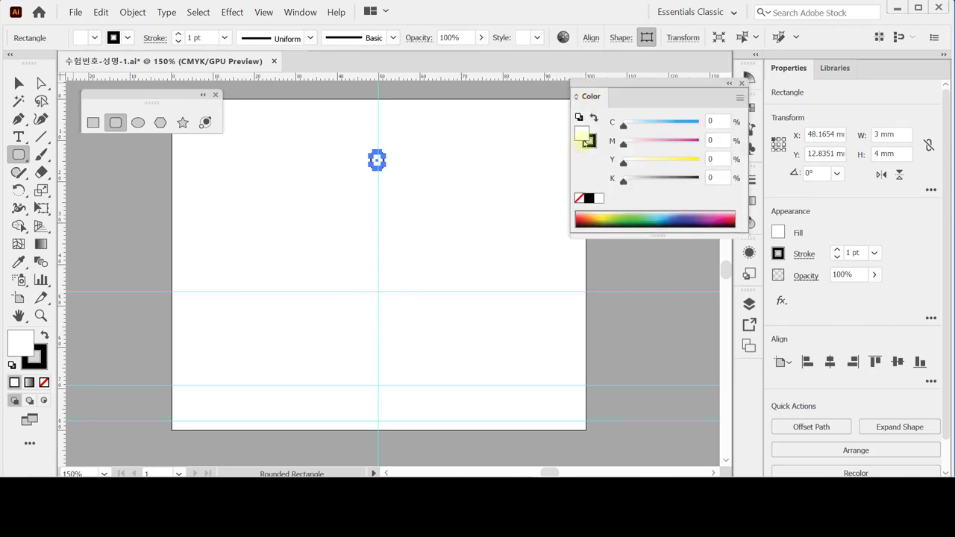
click(593, 140)
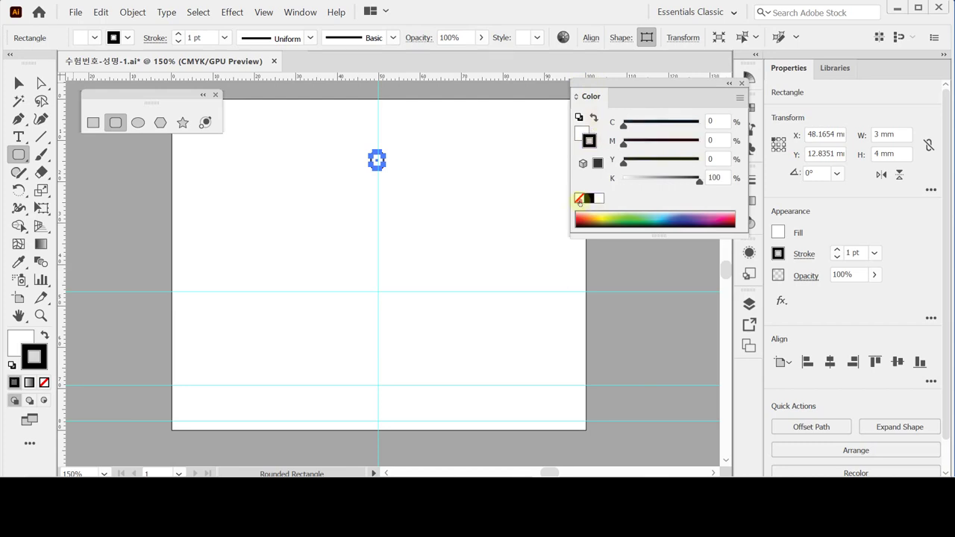
click(580, 198)
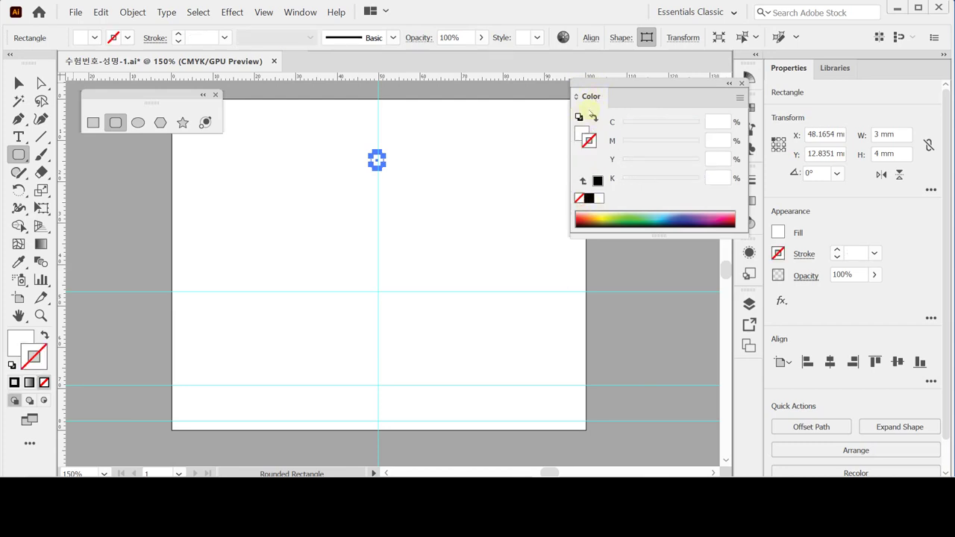
Step: Fill the rounded rectangle with C 50, M 70, Y 80, K 90 and collapse the colour sliders
click(580, 138)
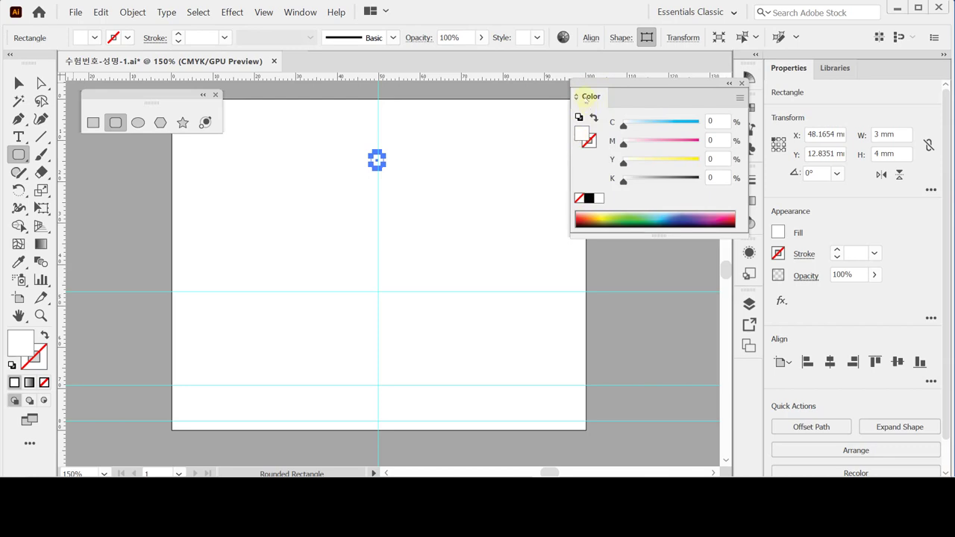
drag(592, 80, 574, 82)
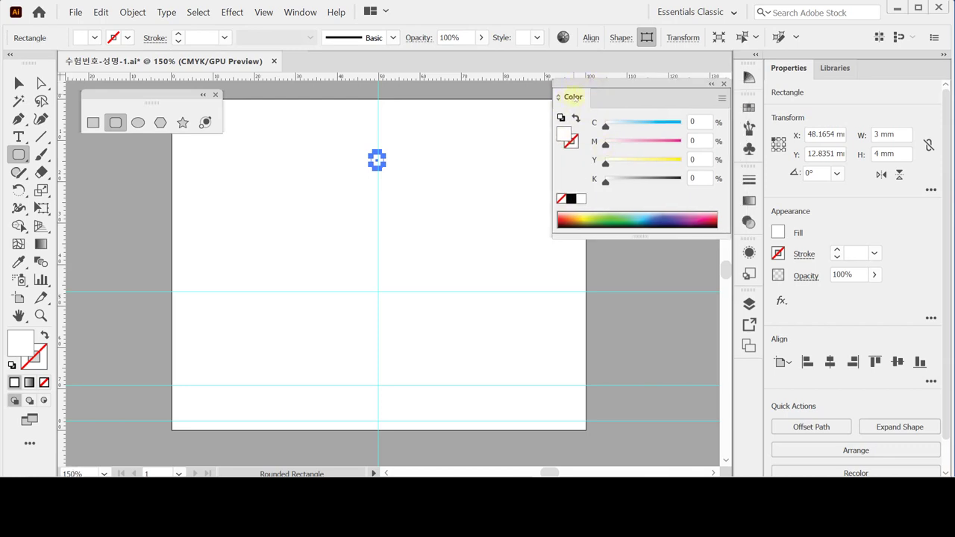
click(699, 122)
text(50)
key(Tab)
text(70)
key(Tab)
text(80)
key(Tab)
text(90)
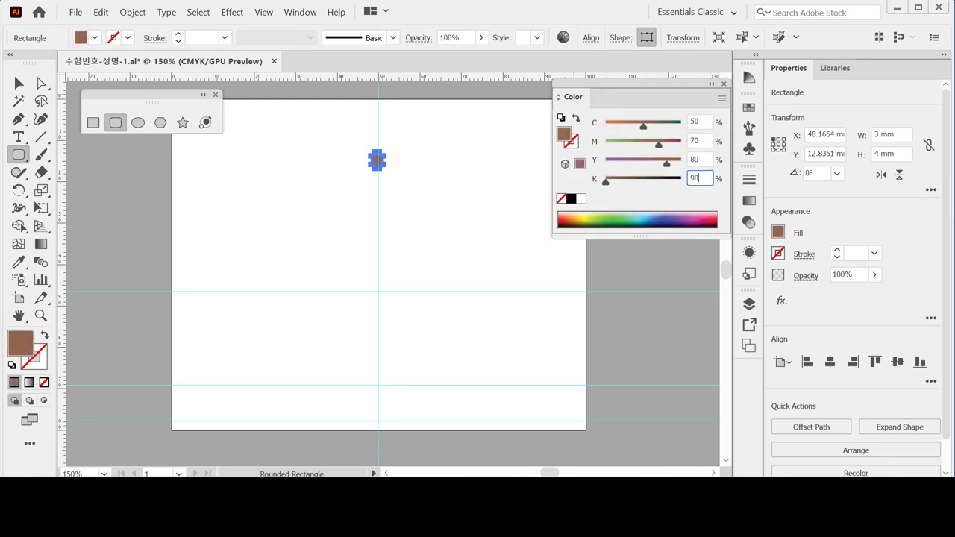
key(Tab)
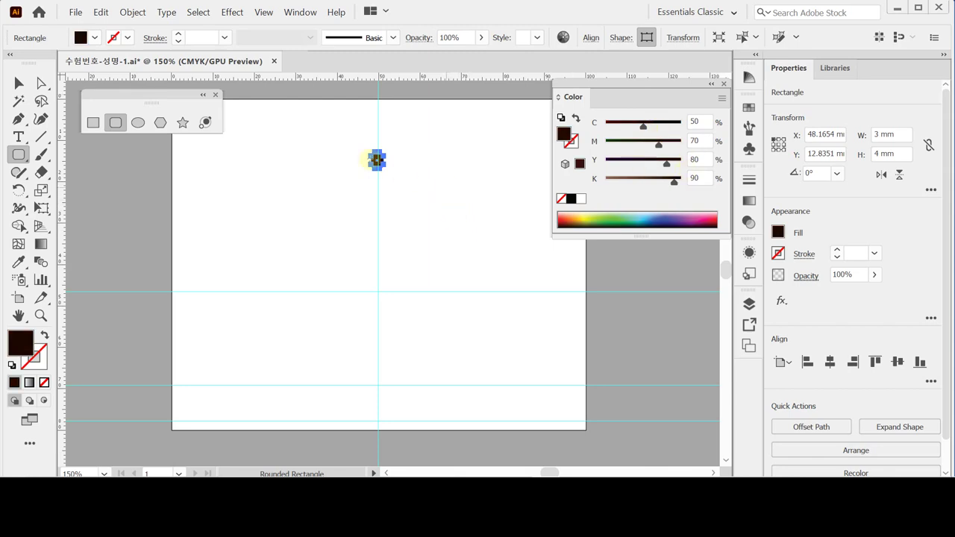
double_click(573, 97)
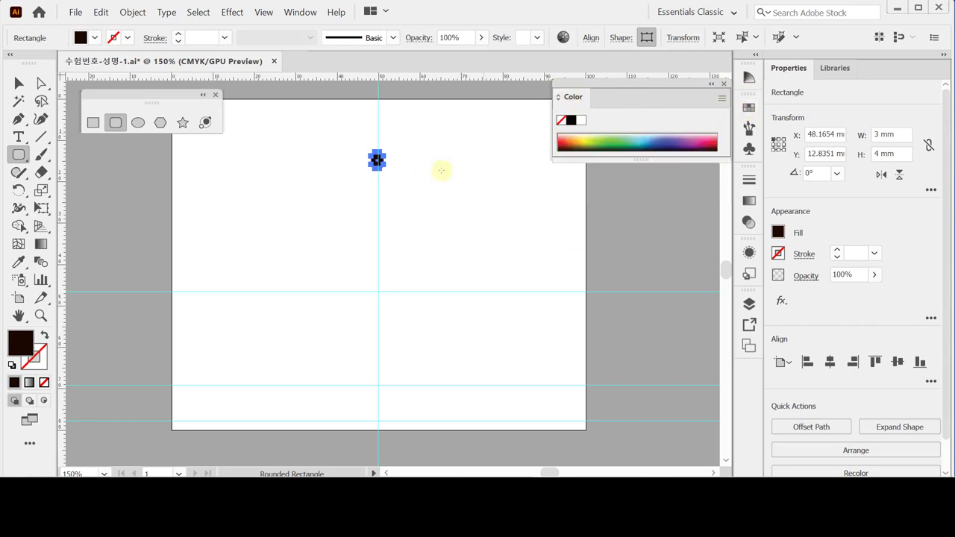
Step: Move the rounded rectangle up to the artboard's upper edge, centred on the vertical guide at about X 48.5 mm, Y 1.8 mm
key(Up)
key(Up)
key(Up)
key(Up)
key(Up)
key(Up)
key(Up)
key(Up)
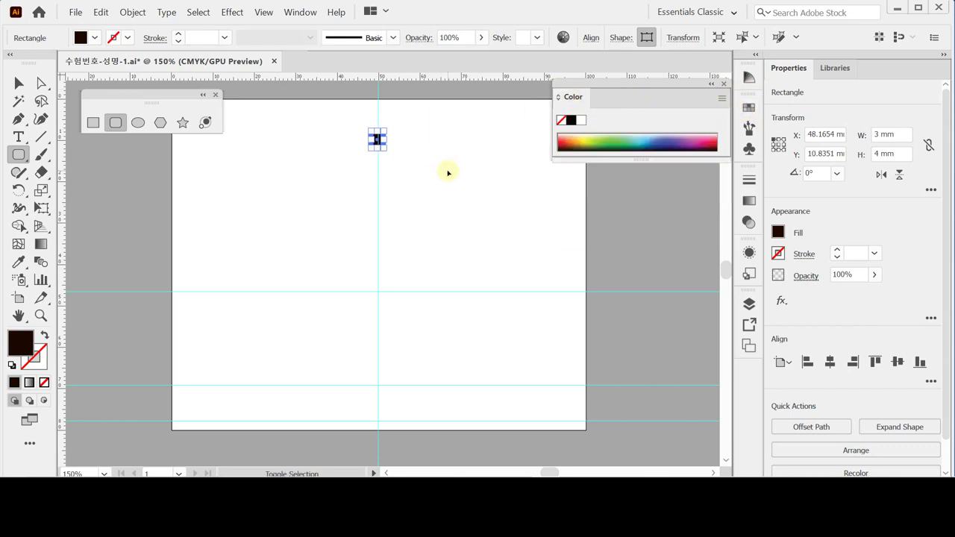
key(Up)
key(Up)
key(Up)
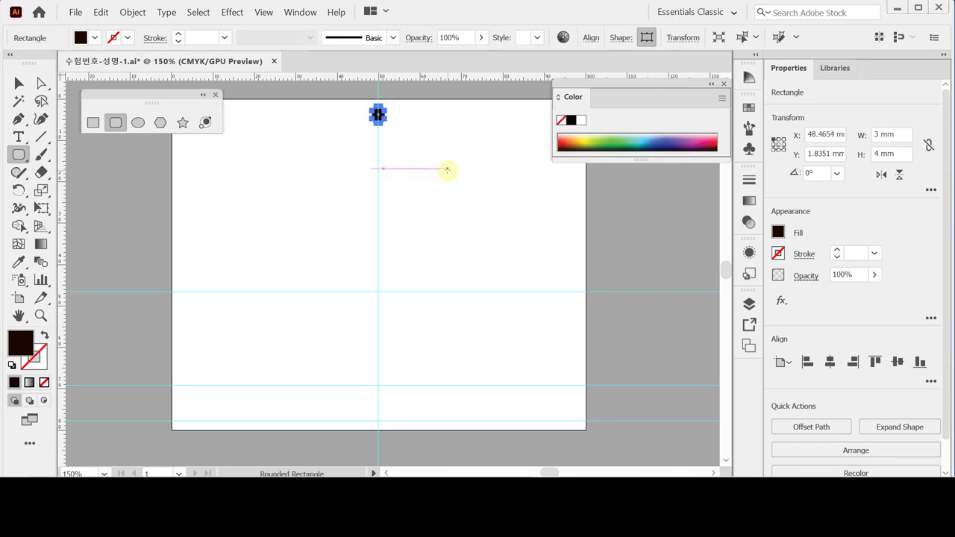
Step: Move the dark rounded rectangle up towards the artboard's upper edge, centred on the vertical guide at about X 48.37 mm, Y 0.51 mm
click(394, 145)
click(376, 251)
click(419, 246)
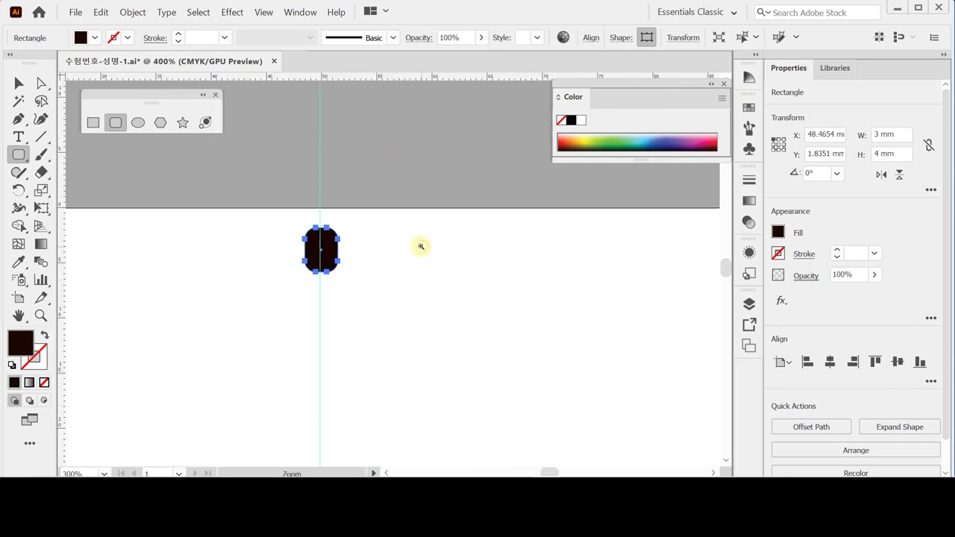
click(418, 246)
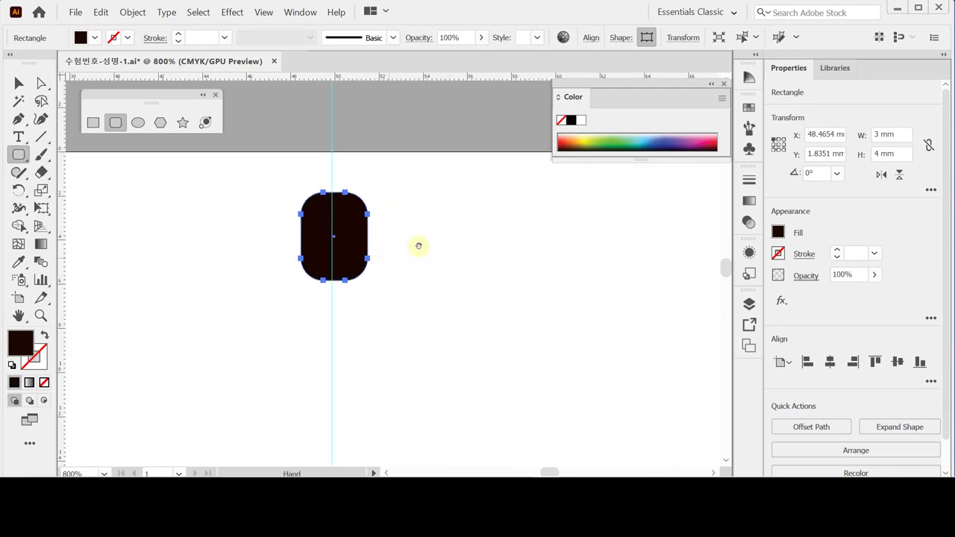
click(472, 195)
drag(488, 186, 492, 185)
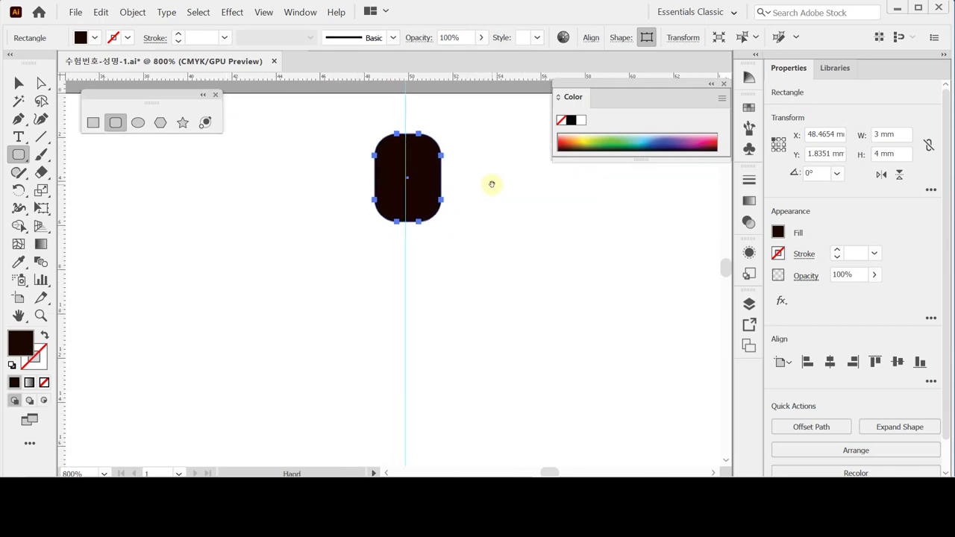
drag(427, 193, 426, 180)
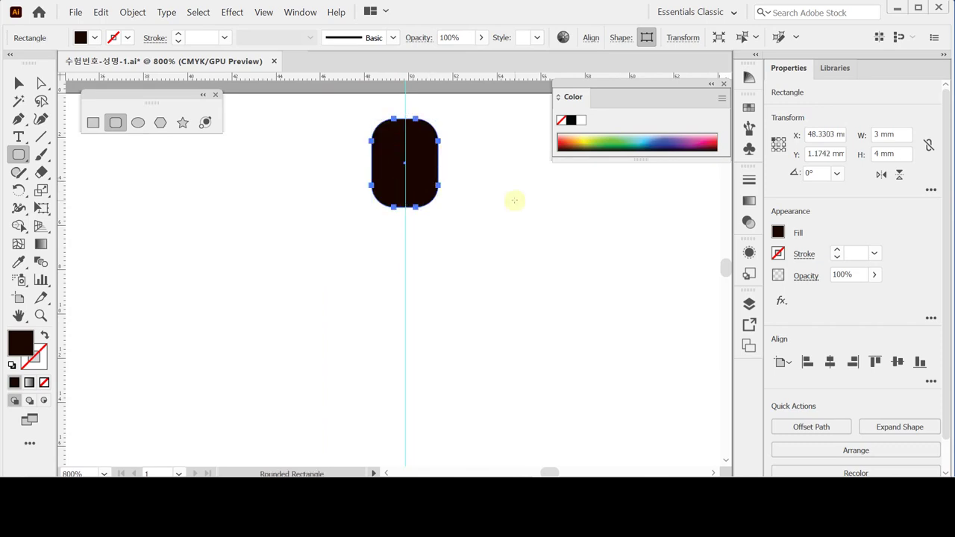
key(Up)
key(Up)
Step: Delete the two uppermost anchor points of the rounded rectangle so that its upper side is cut flat
key(m)
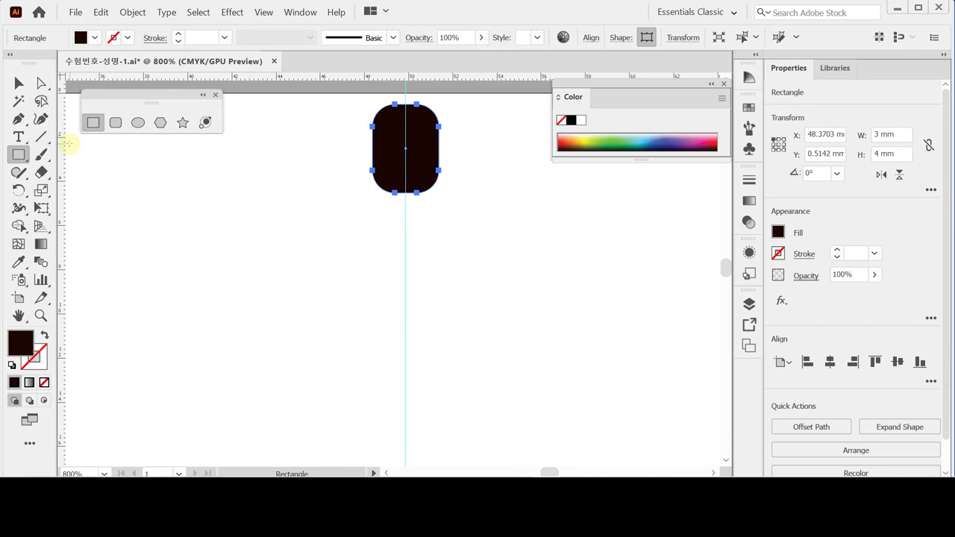
key(a)
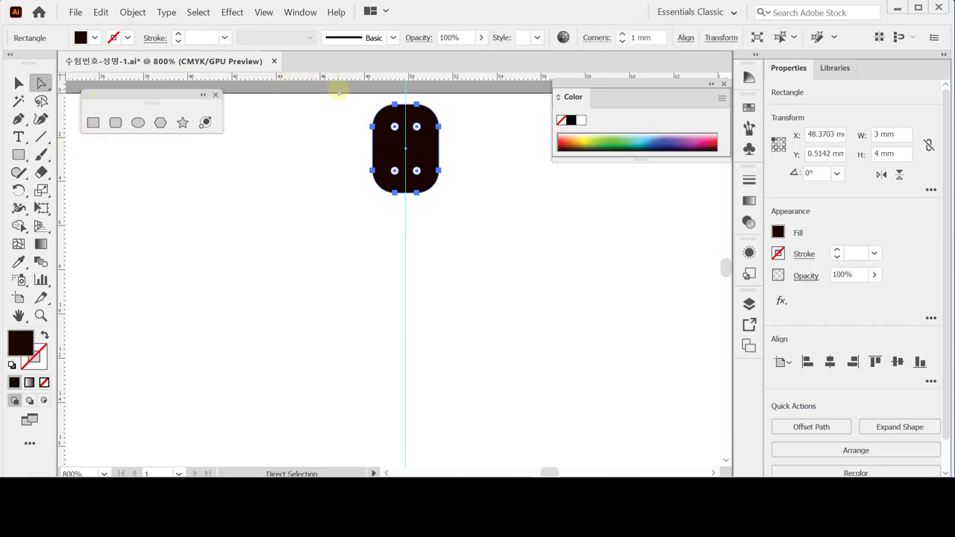
drag(418, 110, 451, 116)
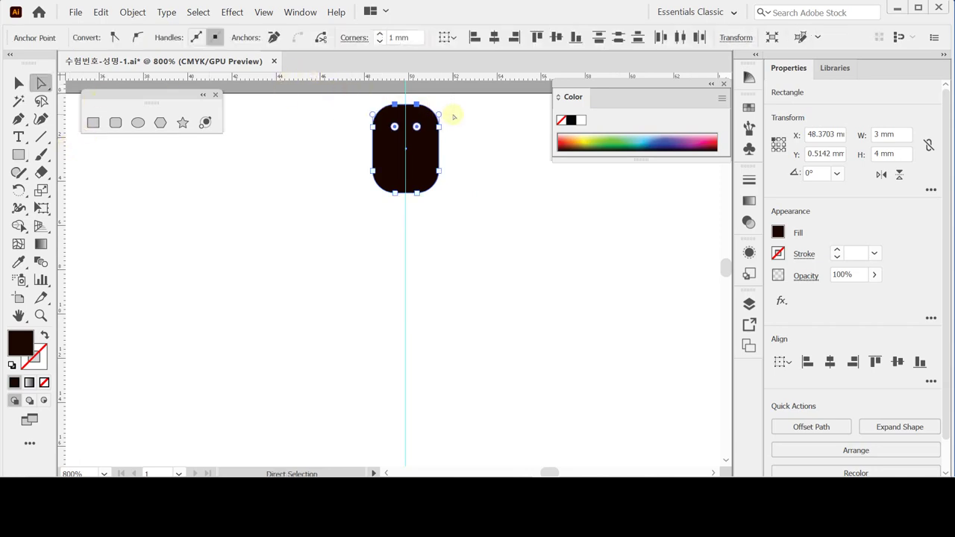
key(Delete)
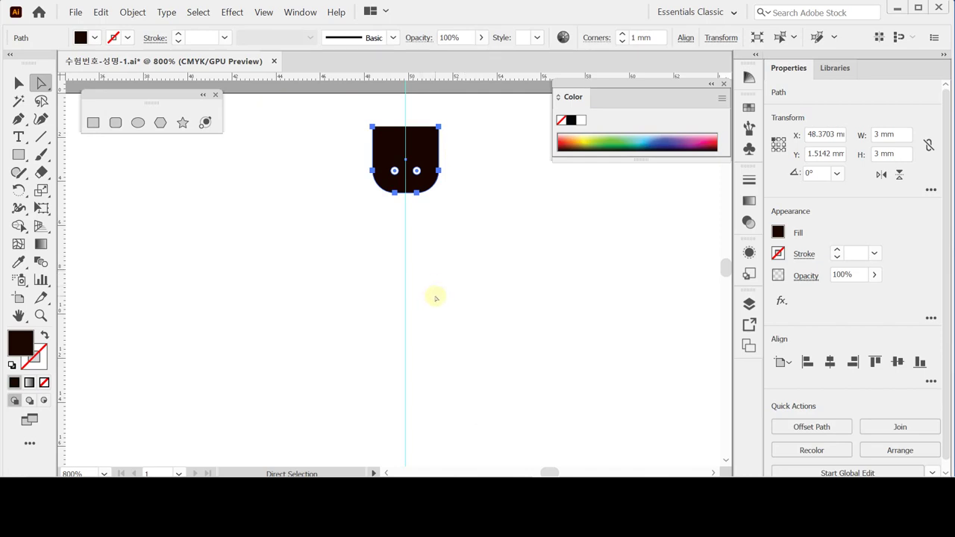
Step: Create a 60 mm by 90 mm ellipse centred on the vertical guide, below the dark cap
click(137, 122)
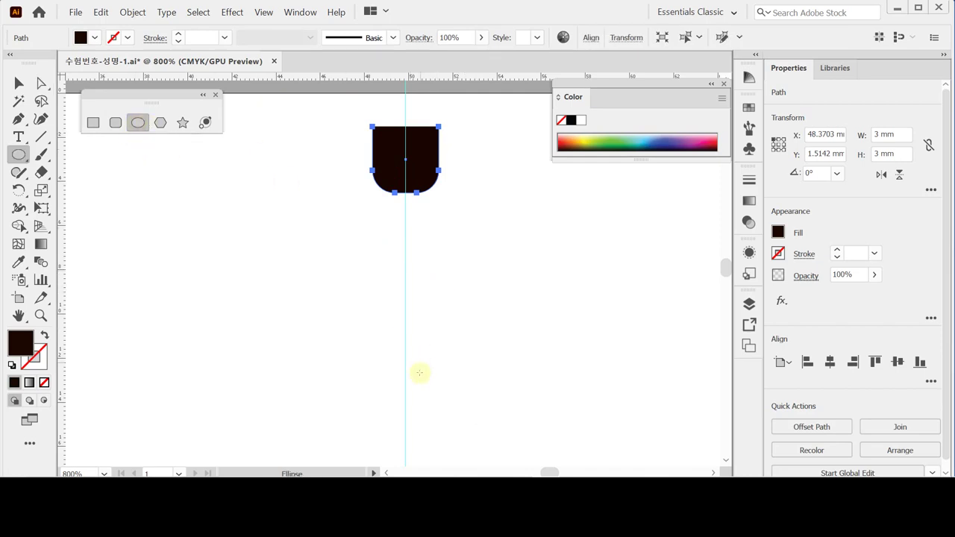
scroll(411, 283, down, 3)
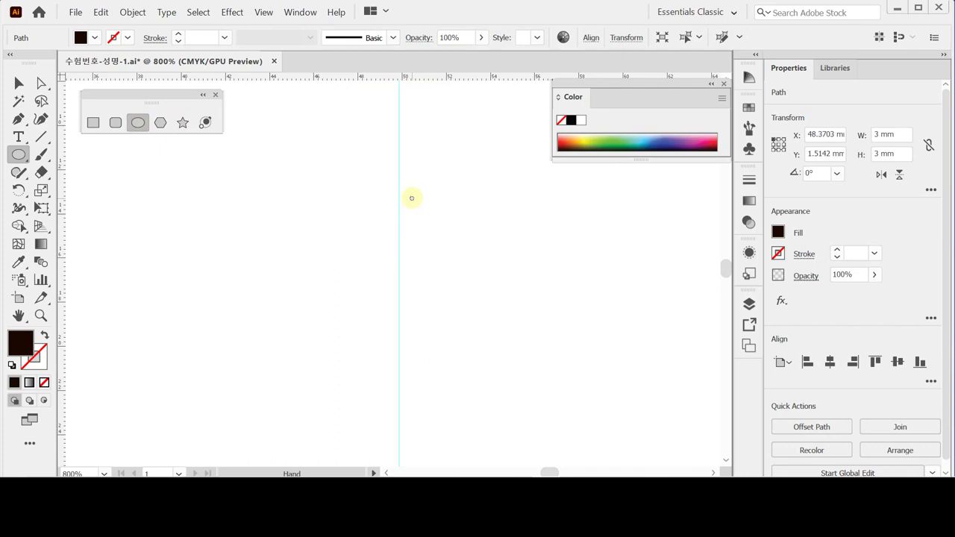
click(399, 295)
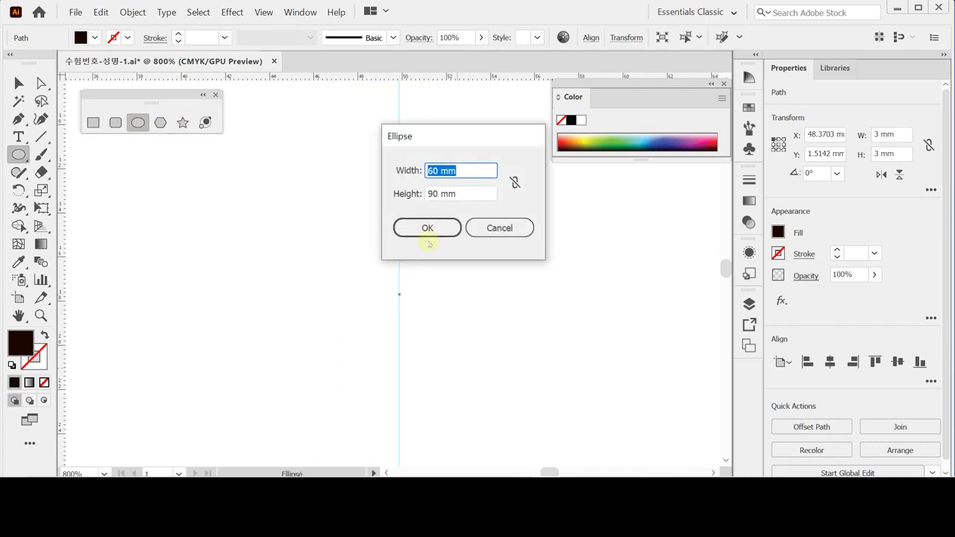
key(Tab)
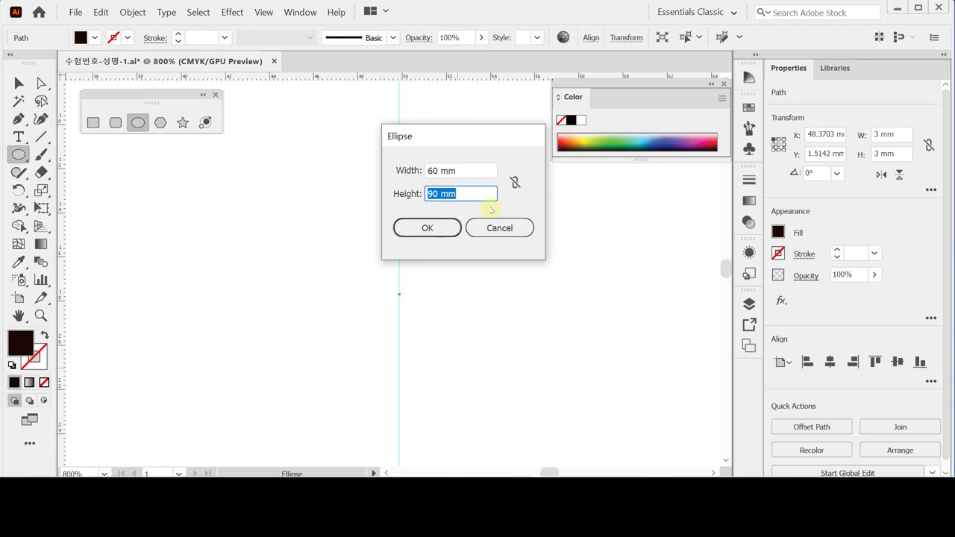
key(Return)
Step: Delete the ellipse's lowest anchor point to leave only its open upper half
key(ctrl+minus)
key(ctrl+minus)
key(ctrl+minus)
key(ctrl+minus)
key(ctrl+minus)
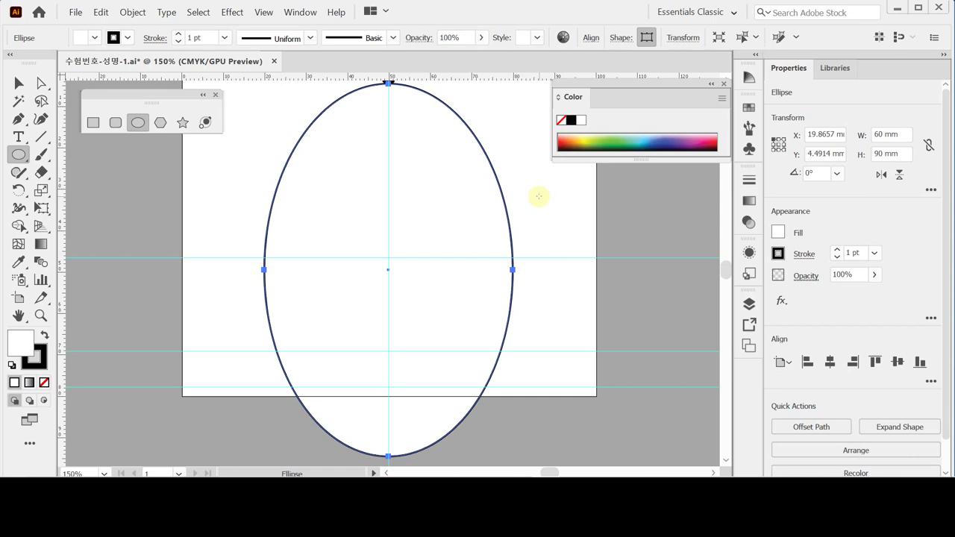
key(ctrl+minus)
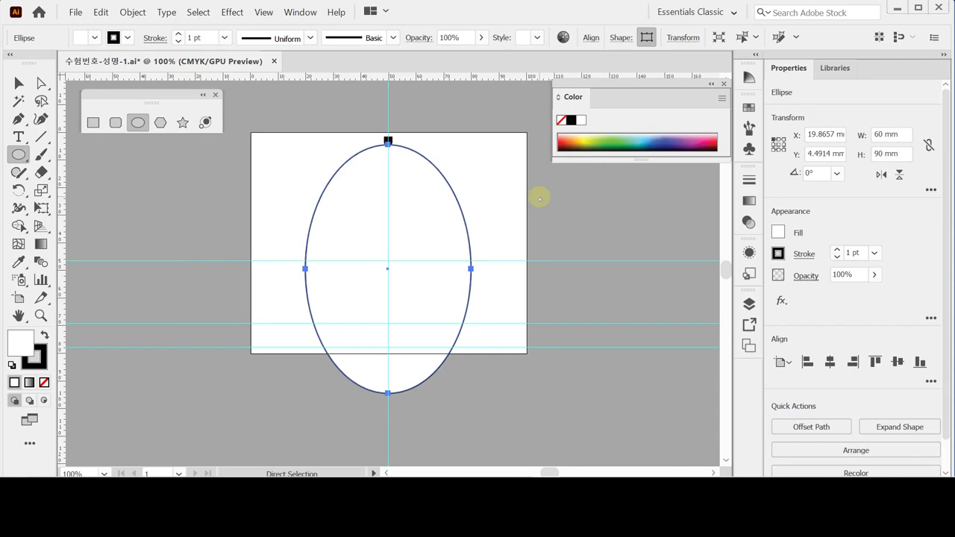
key(ctrl+plus)
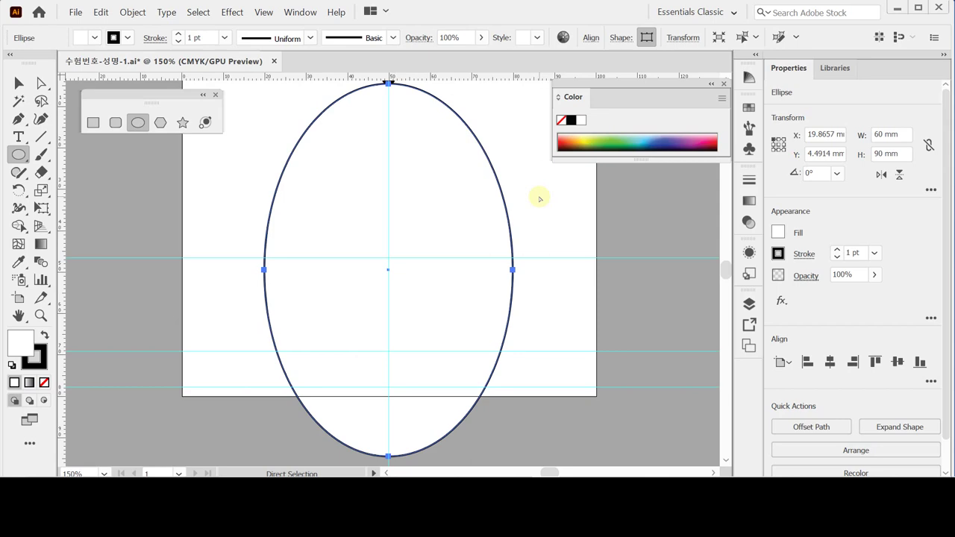
key(space)
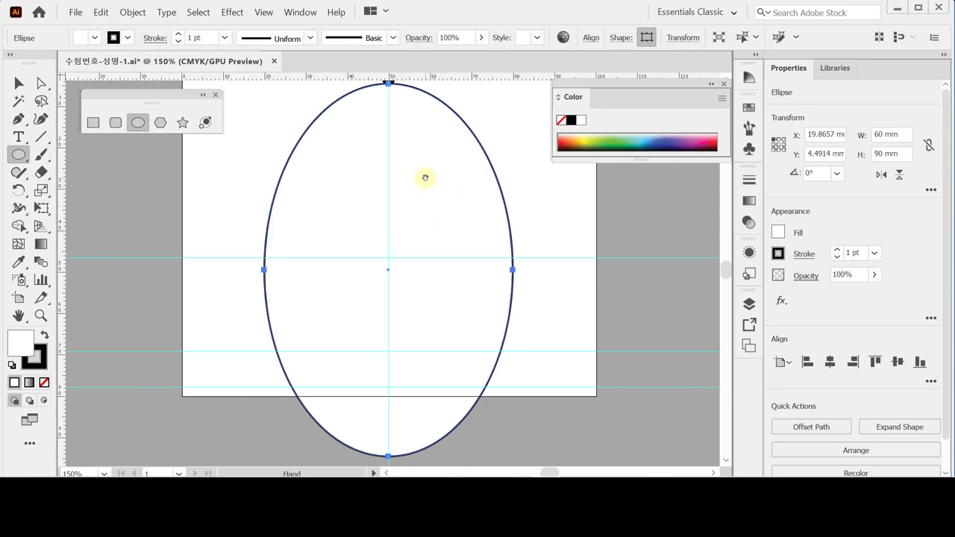
mouse_move(426, 178)
mouse_down()
mouse_move(429, 202)
mouse_move(427, 185)
mouse_up()
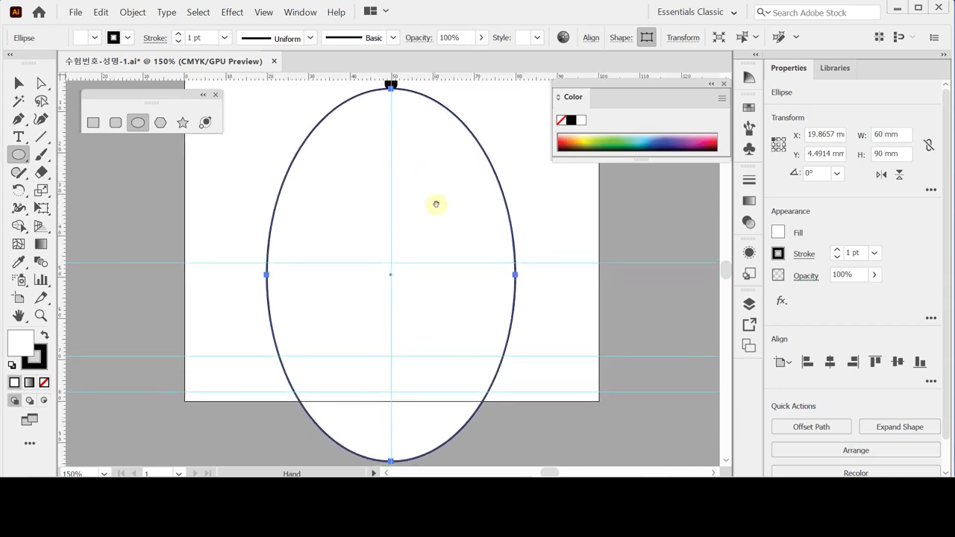
scroll(430, 216, down, 1)
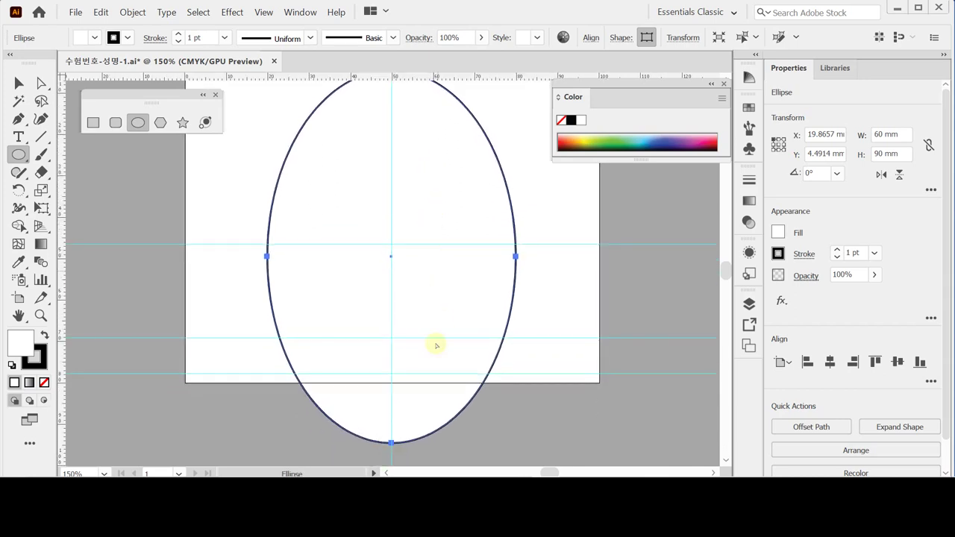
key(a)
click(391, 443)
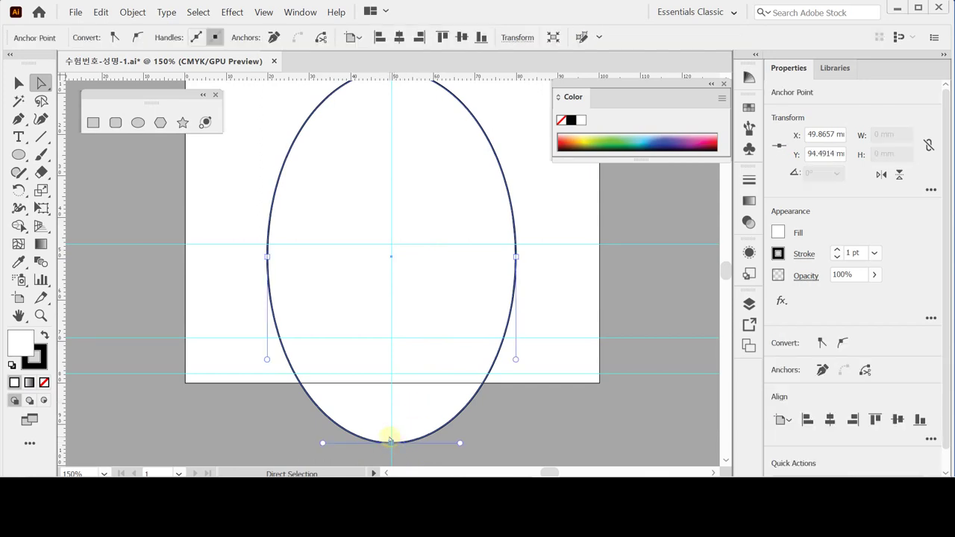
key(Delete)
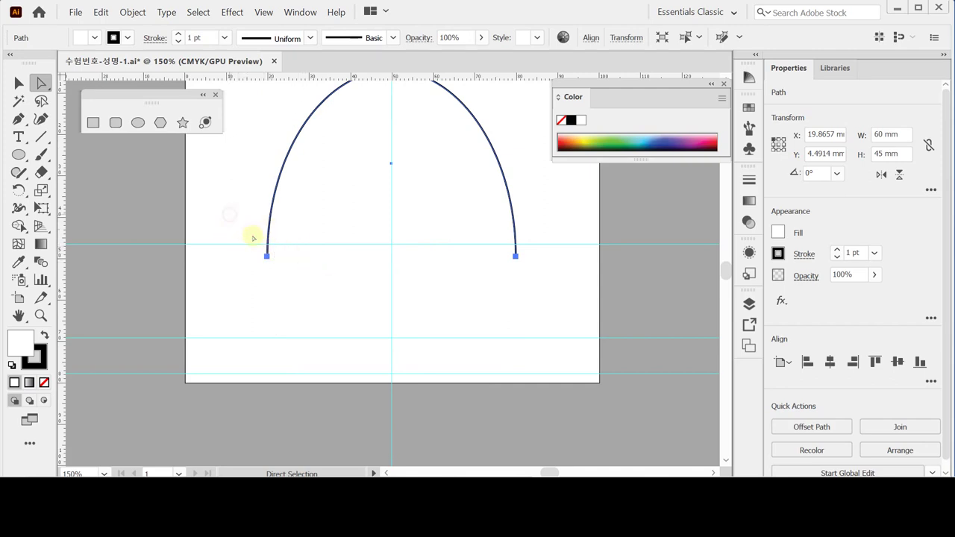
Step: Pull the arch's two open ends straight down to a height of about 65.7 mm and join them with a straight base line
drag(253, 238, 518, 371)
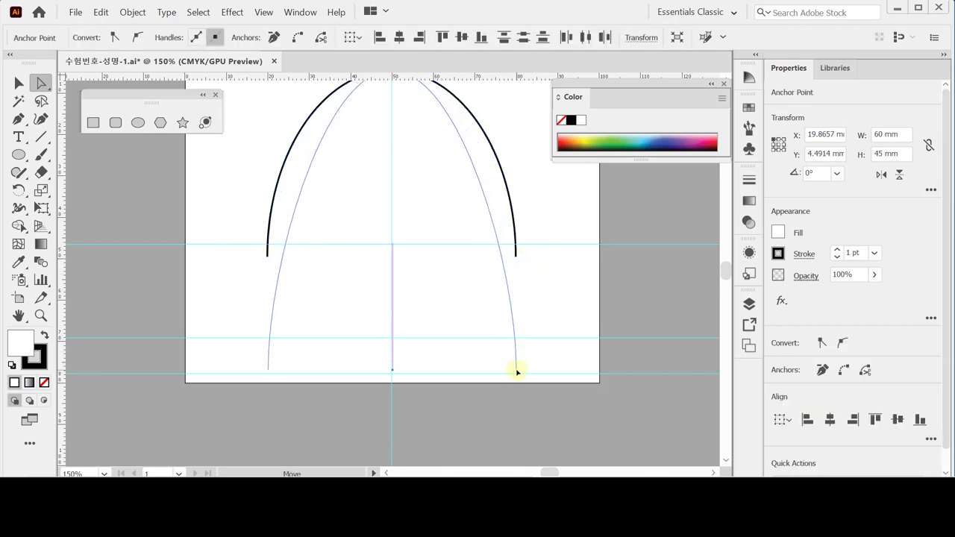
drag(517, 371, 515, 345)
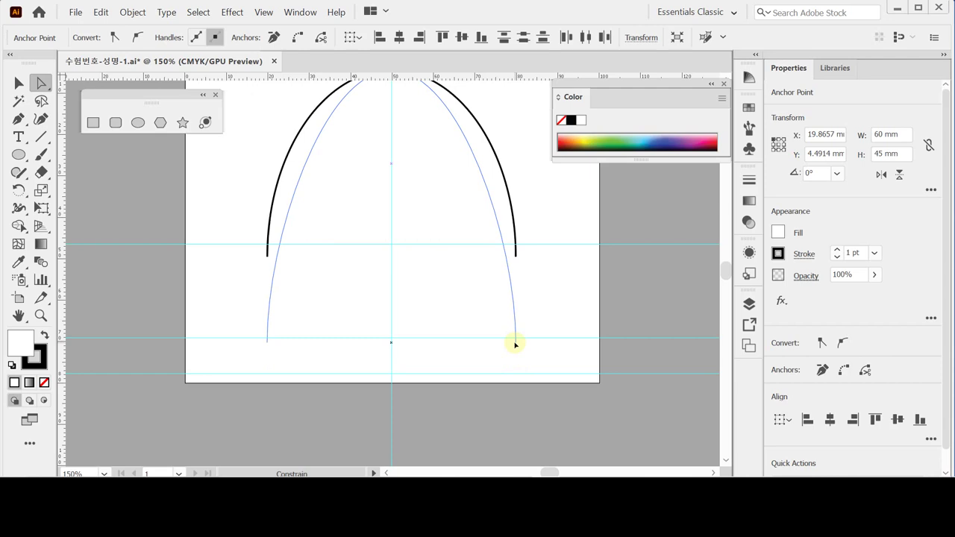
drag(515, 344, 515, 345)
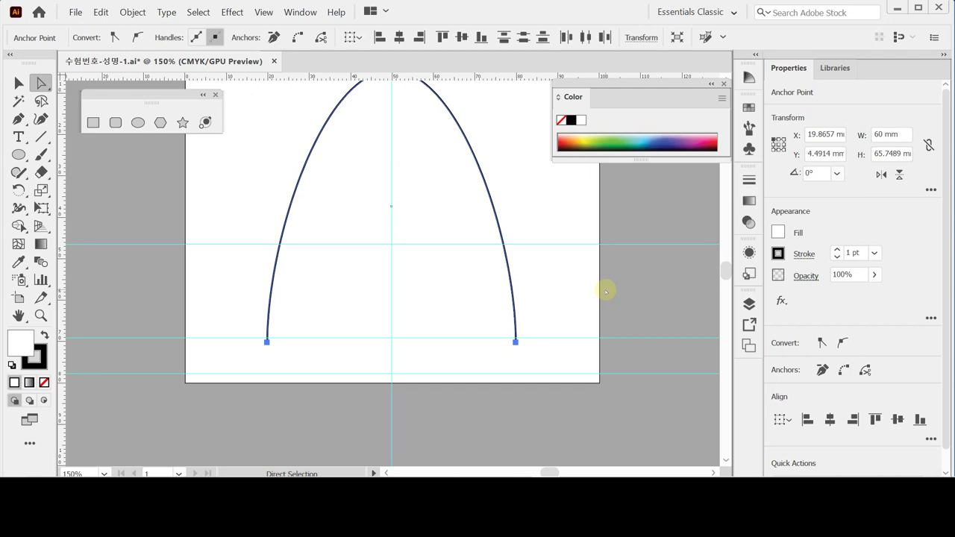
right_click(431, 347)
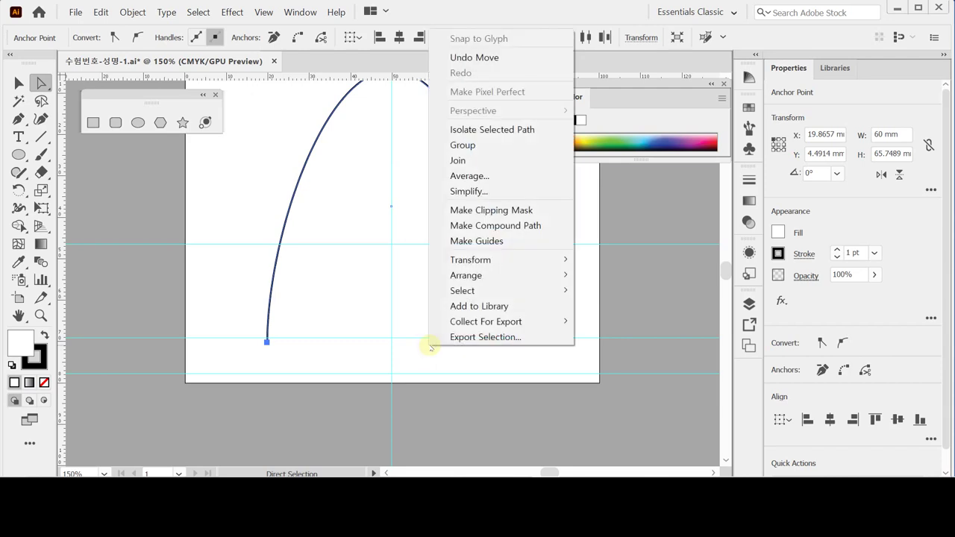
click(485, 161)
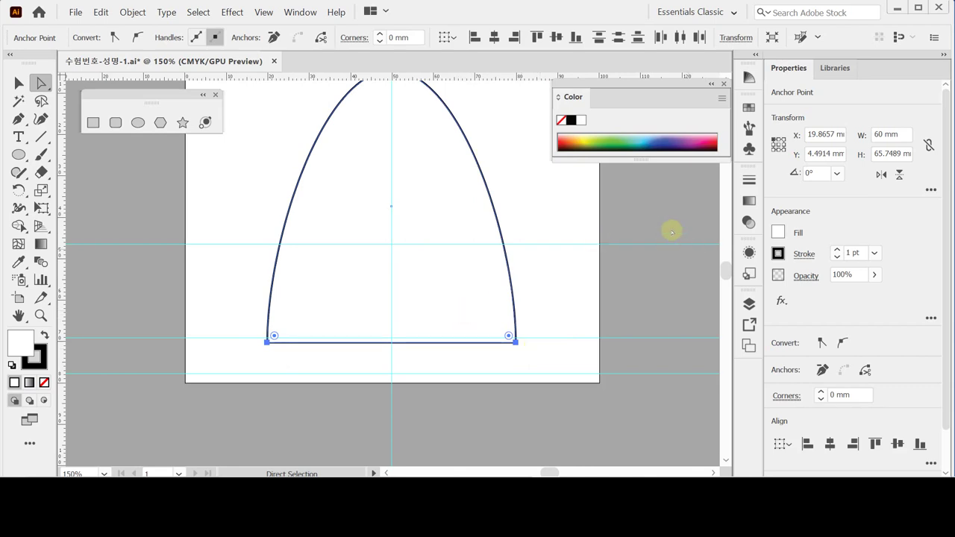
Step: Apply a linear white-to-black gradient fill to the arch and switch its starting colour stop to CMYK
click(746, 203)
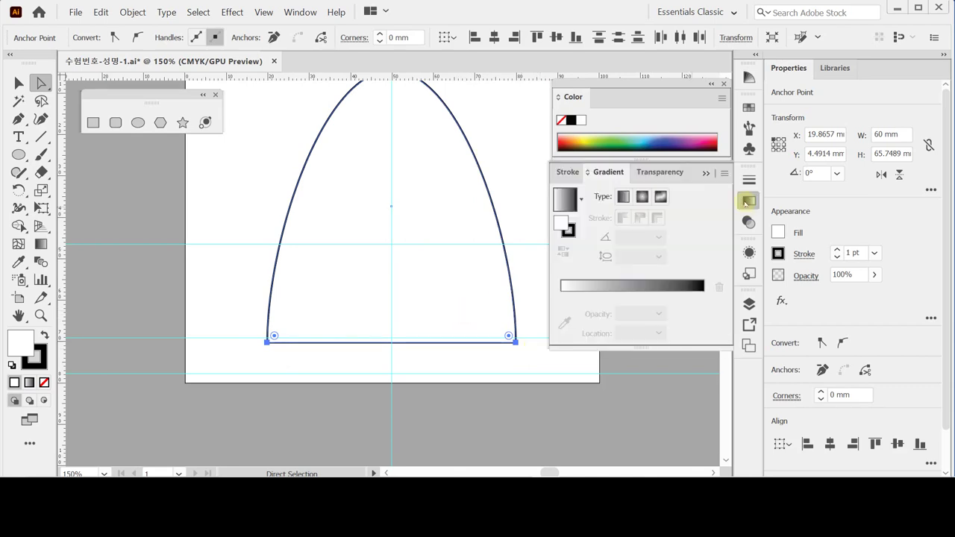
click(567, 200)
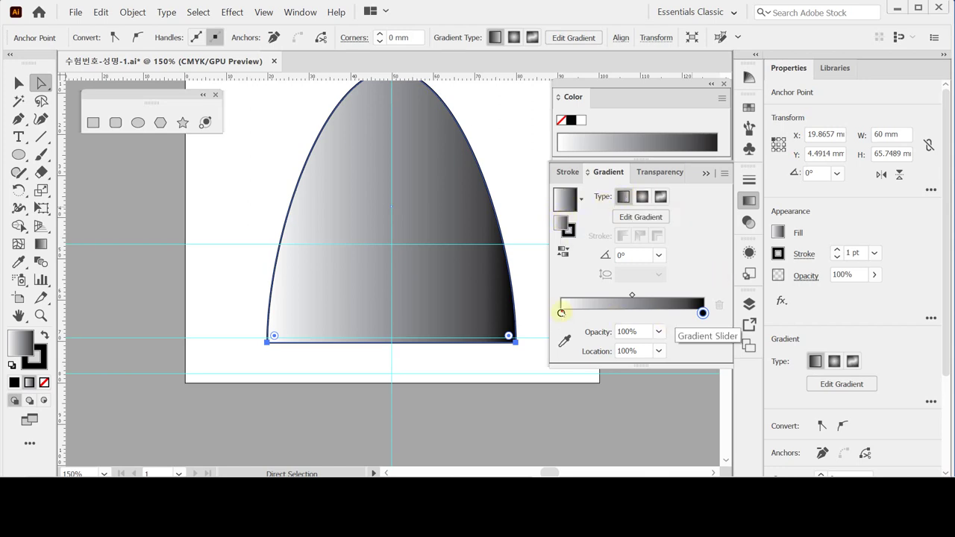
click(561, 312)
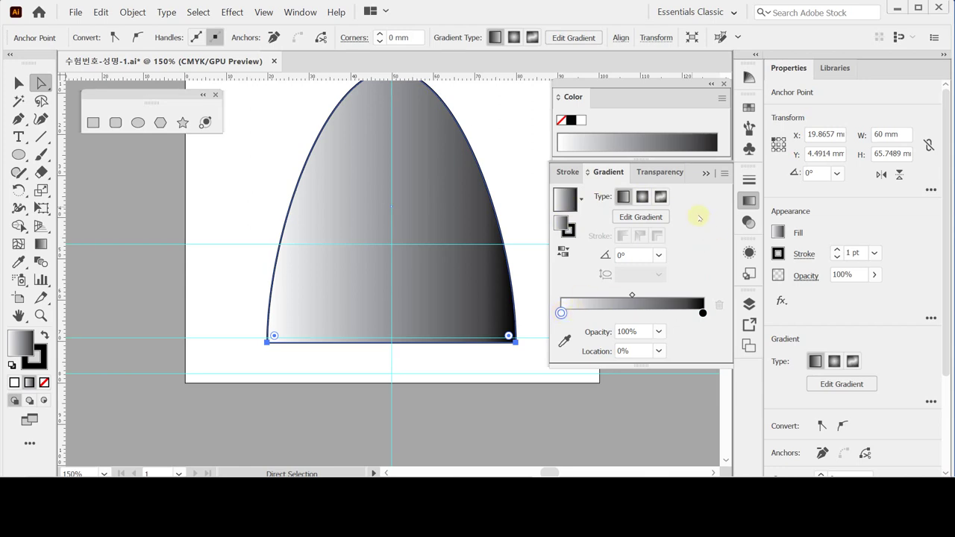
double_click(561, 313)
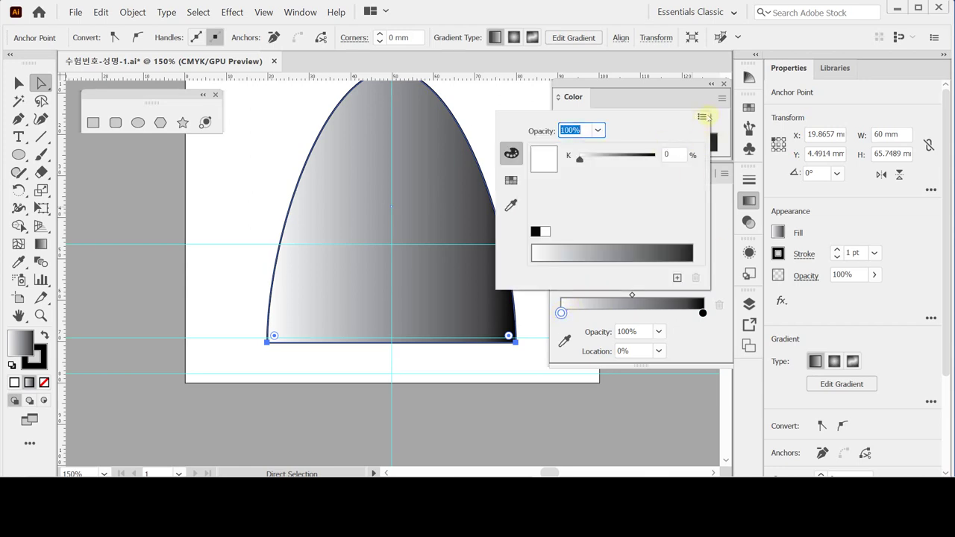
click(703, 117)
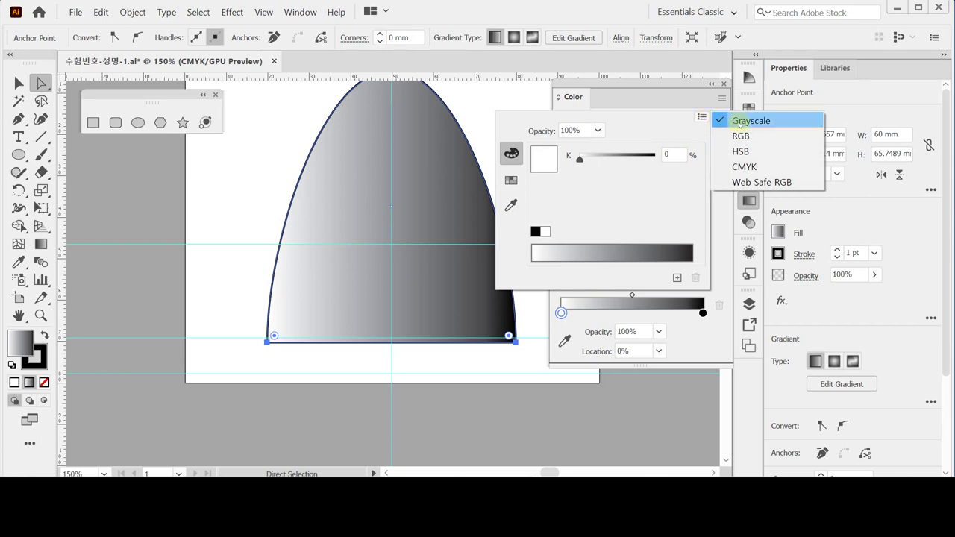
click(743, 167)
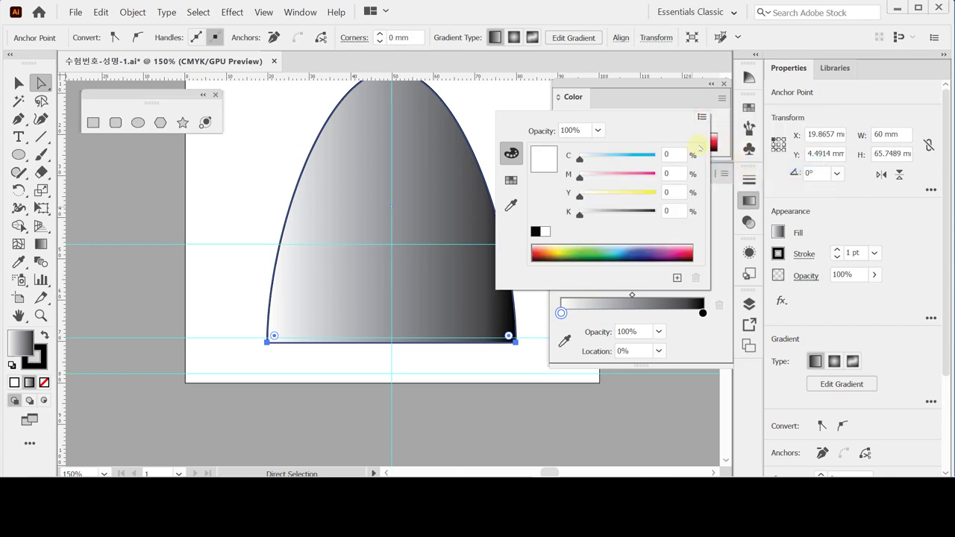
Step: Switch the arch gradient's ending colour stop to CMYK and colour it yellow with M 10 and Y 90
click(703, 313)
click(702, 312)
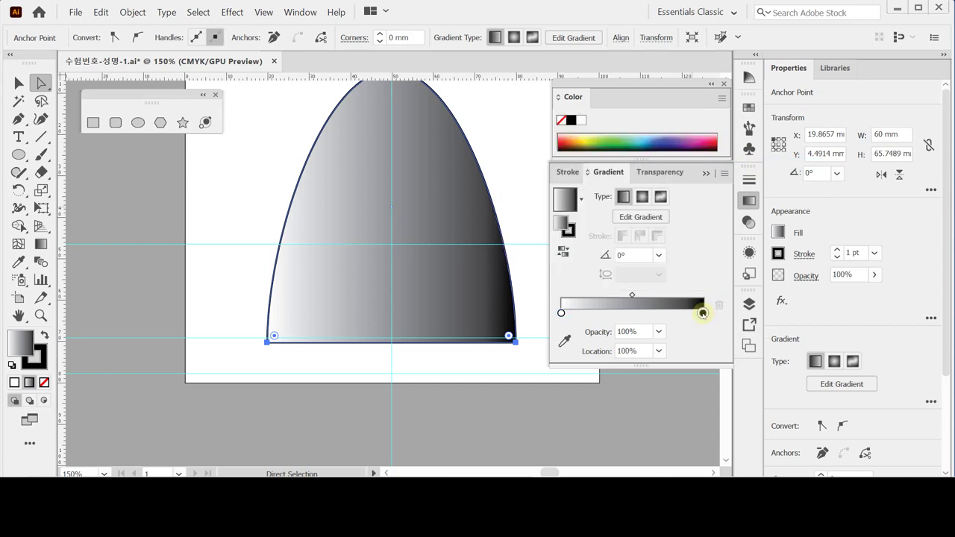
double_click(703, 312)
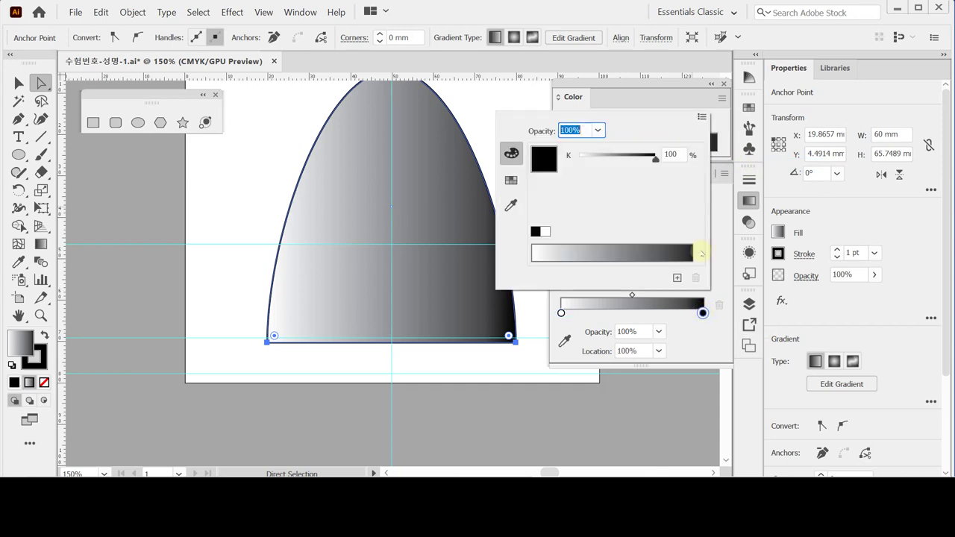
click(702, 118)
click(746, 166)
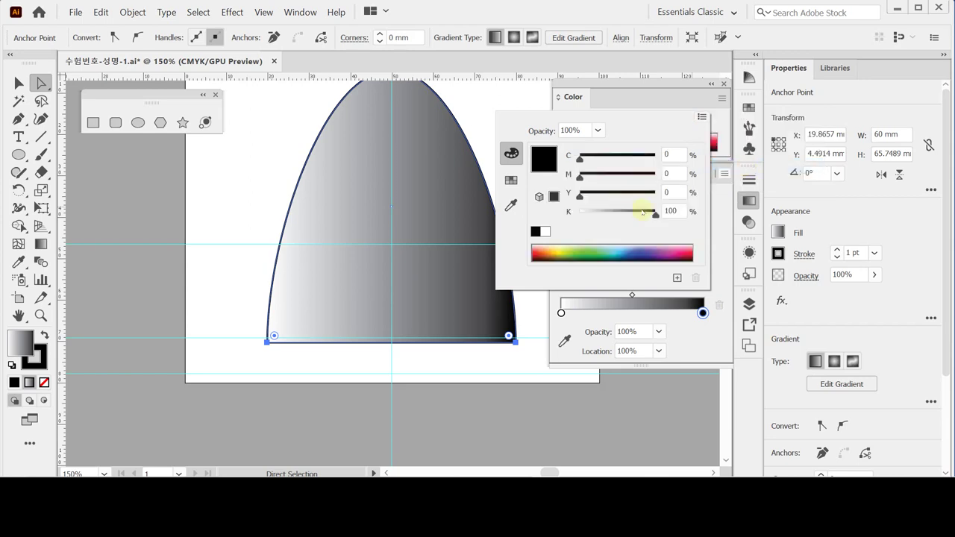
click(578, 212)
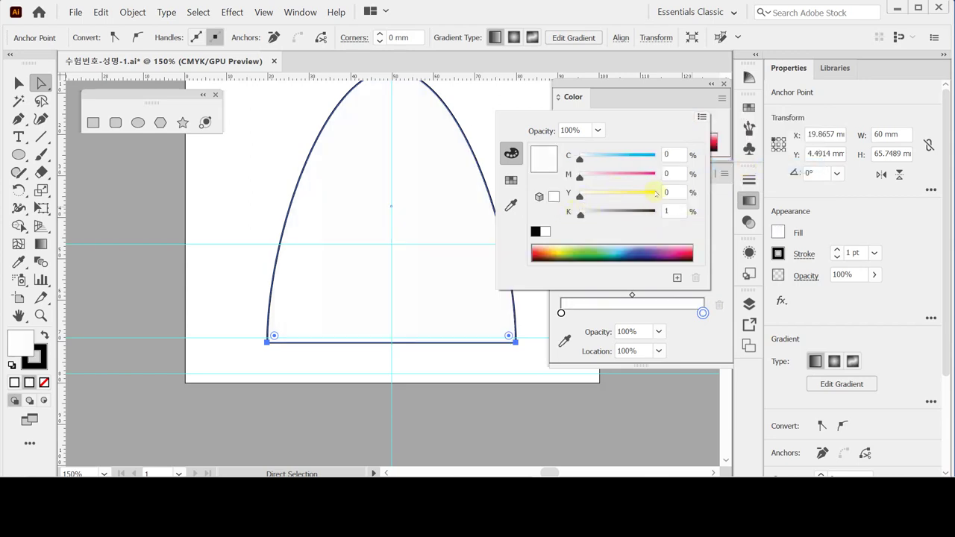
click(609, 197)
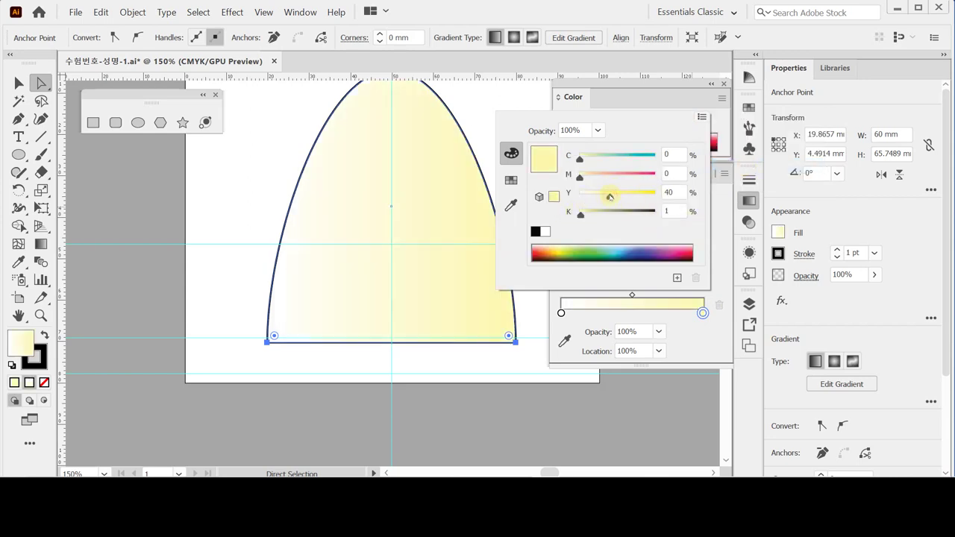
click(672, 174)
text(10)
key(Tab)
text(90)
key(Return)
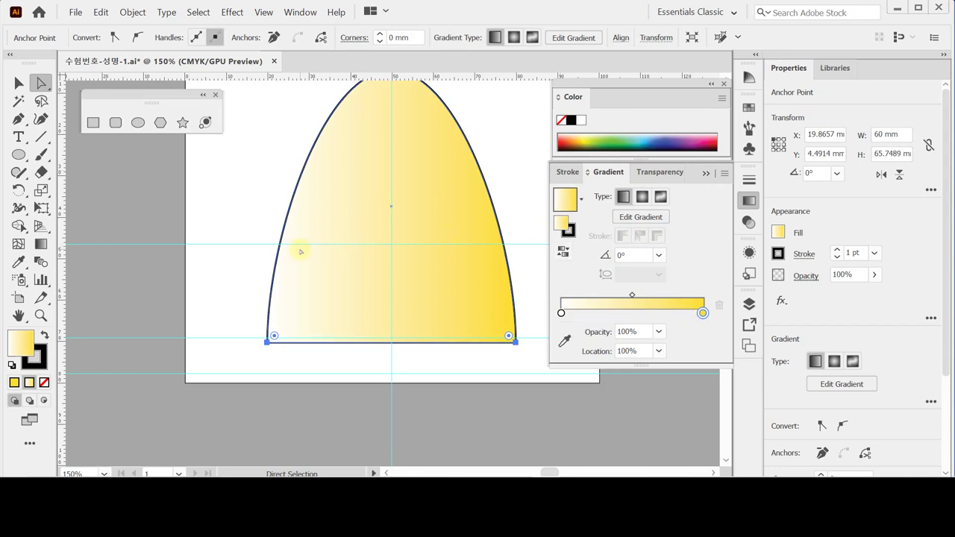
Step: Set the arch's gradient angle to 90° and remove its stroke
click(659, 255)
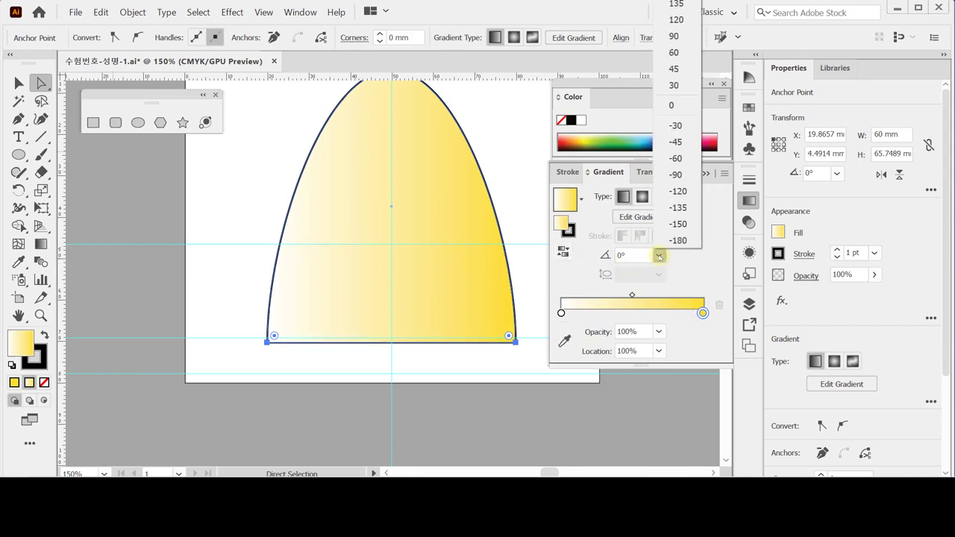
click(671, 35)
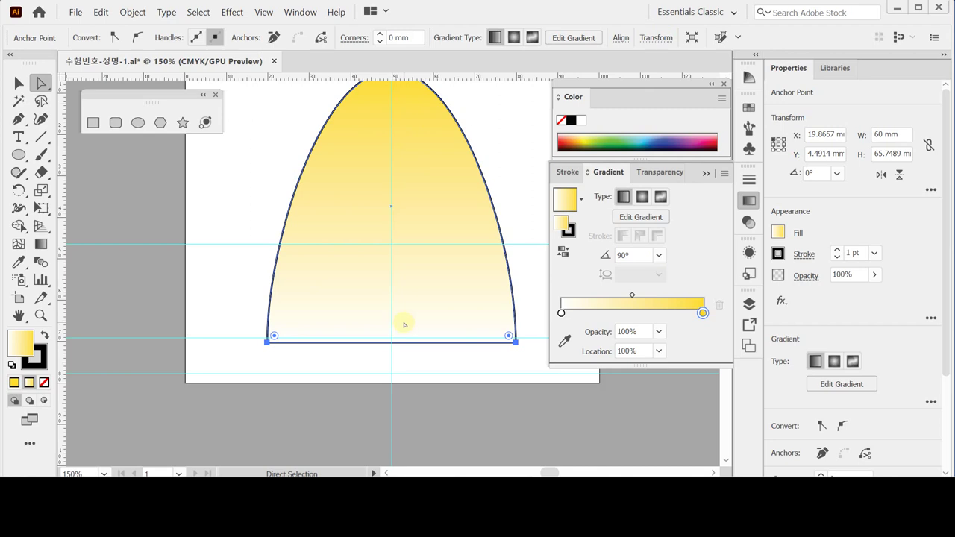
click(39, 361)
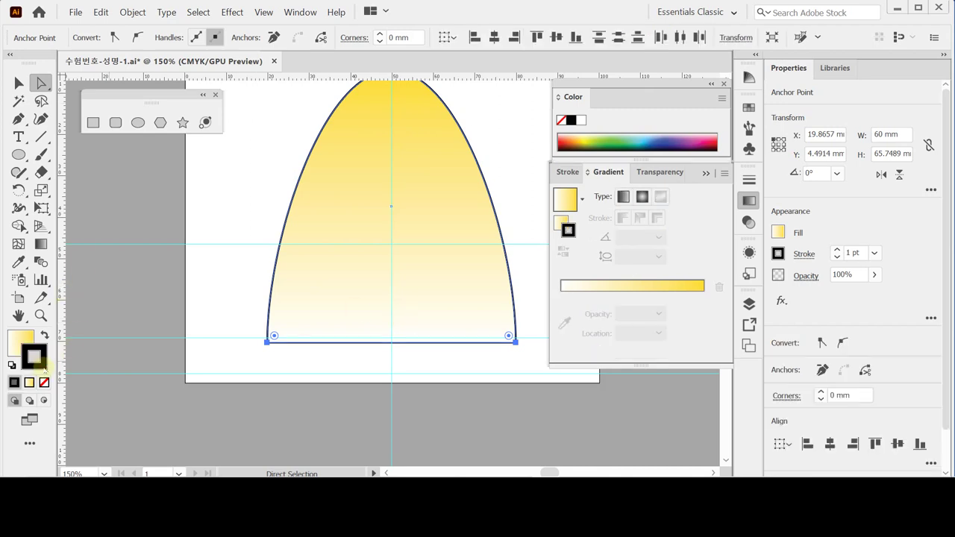
click(44, 382)
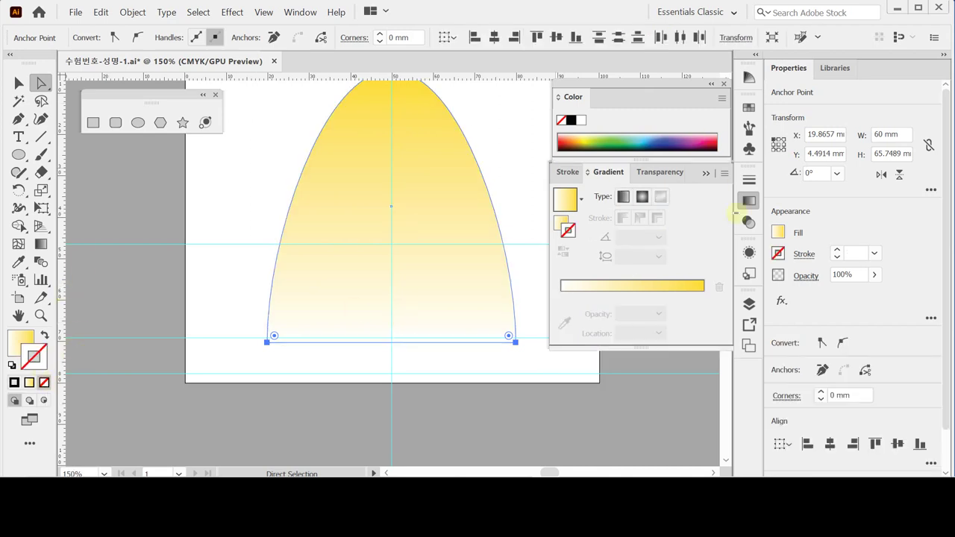
Step: Save the document, agreeing to continue despite its modification outside the program
click(749, 200)
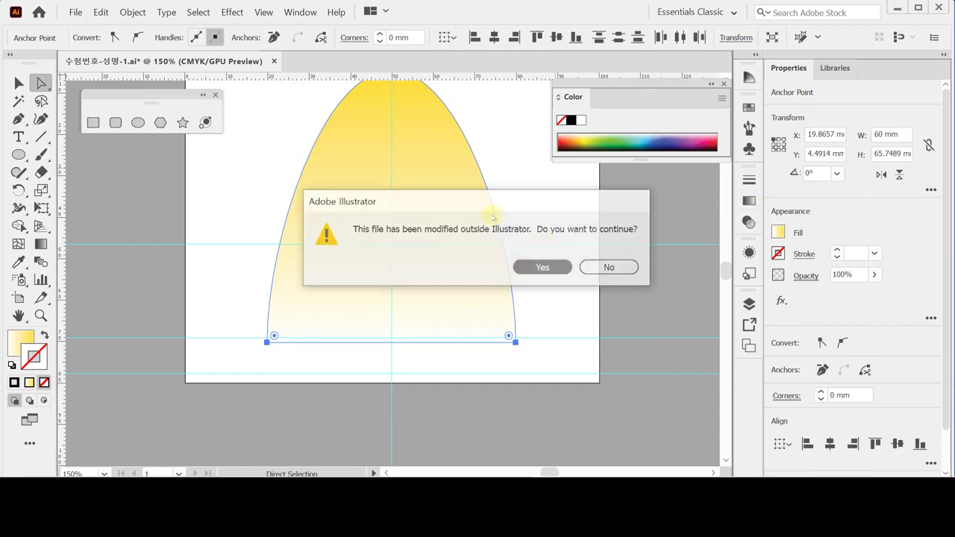
click(524, 267)
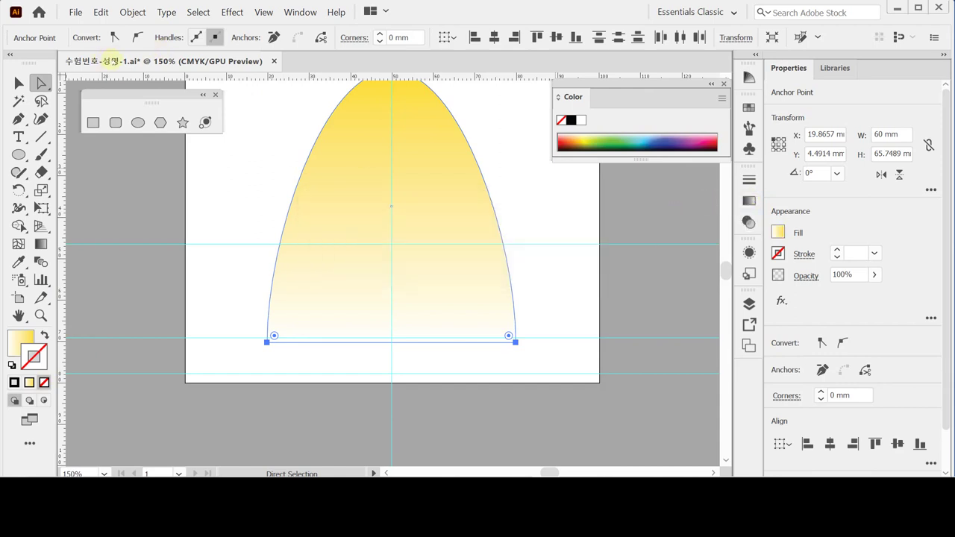
key(ctrl+s)
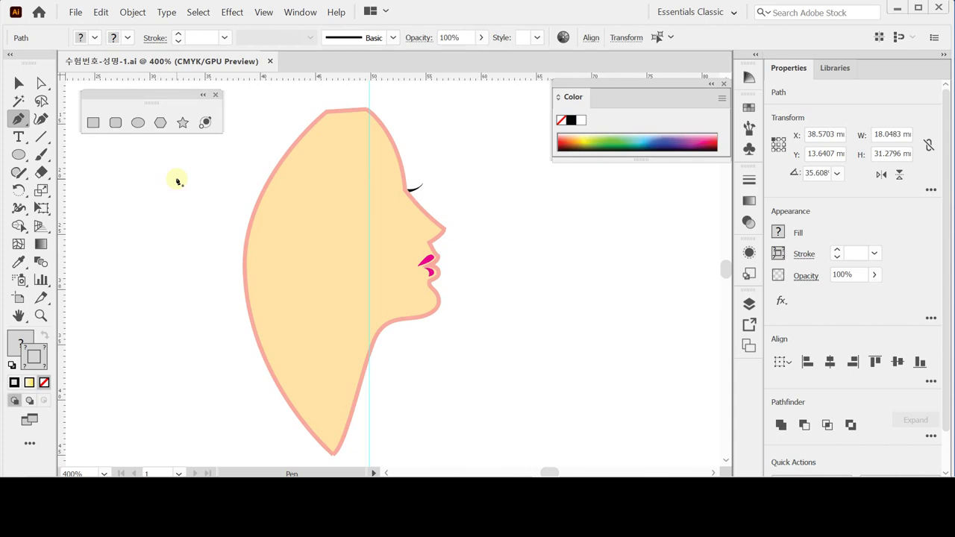
Step: Convert the face profile, eyelash and lip shapes into guides and restore the default white fill and 1 pt black stroke
key(ctrl+5)
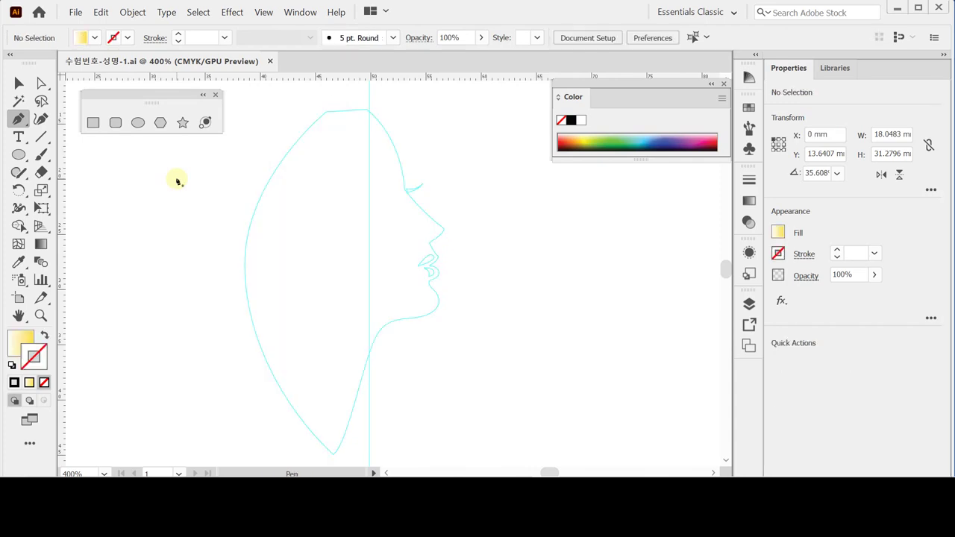
key(ctrl)
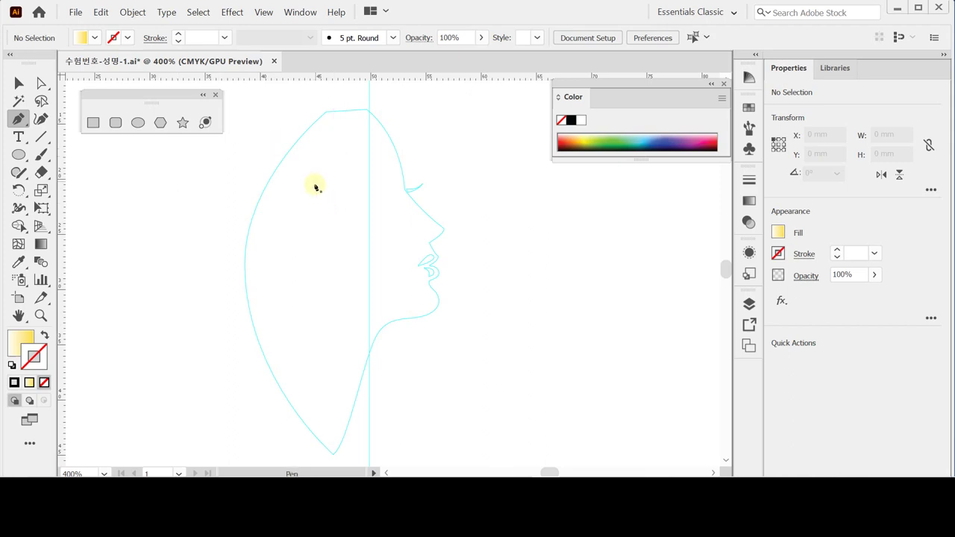
key(ctrl)
click(12, 365)
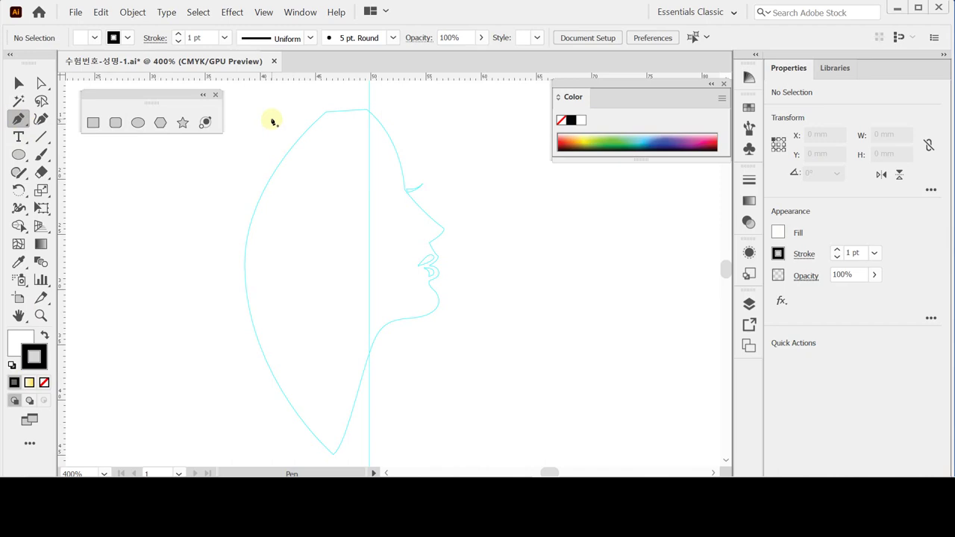
Step: Start a Pen path with a straight segment along the short flat top edge of the head guide
key(Caps_Lock)
key(Caps_Lock)
click(327, 113)
key(ctrl+=)
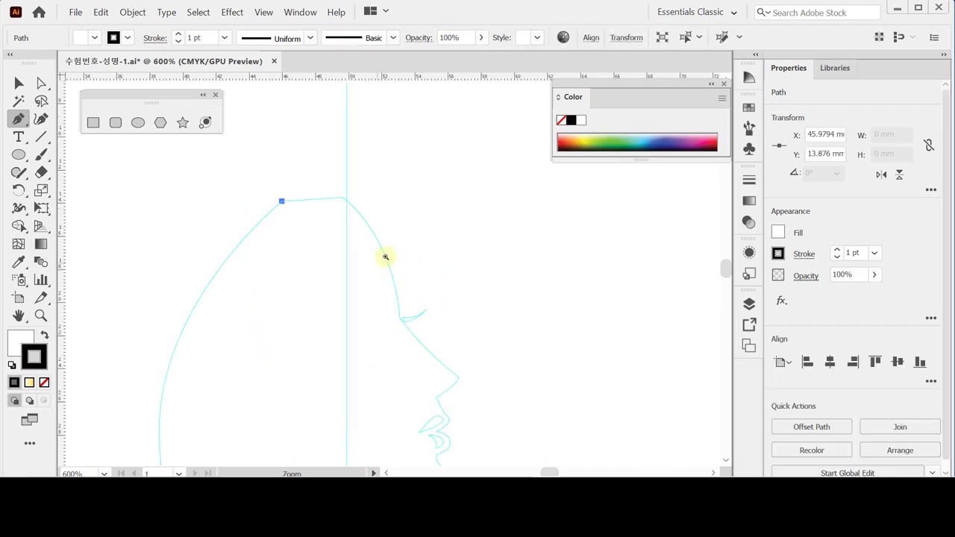
drag(344, 234, 375, 183)
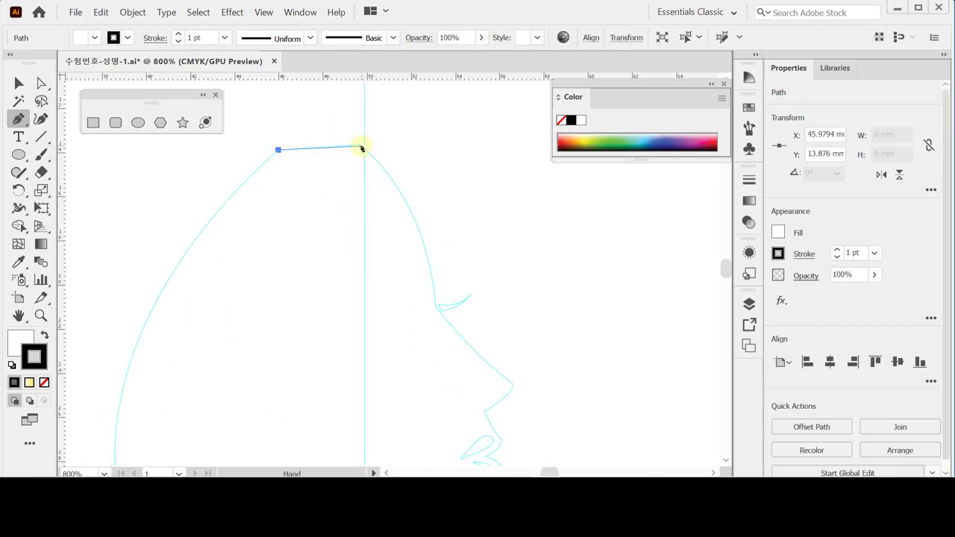
click(359, 148)
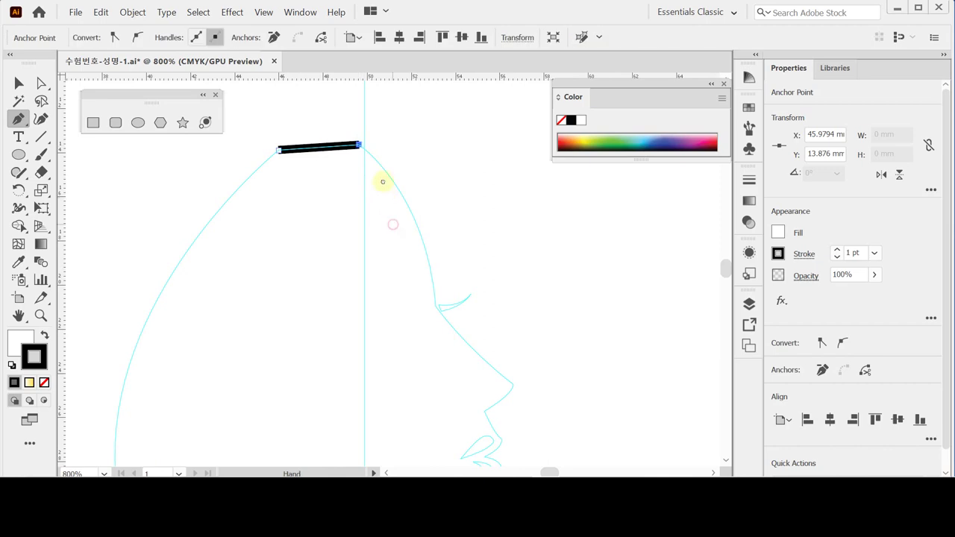
Step: Continue the Pen path with a curve along the forehead guide down to the inner end of the eyelash
drag(391, 222, 380, 168)
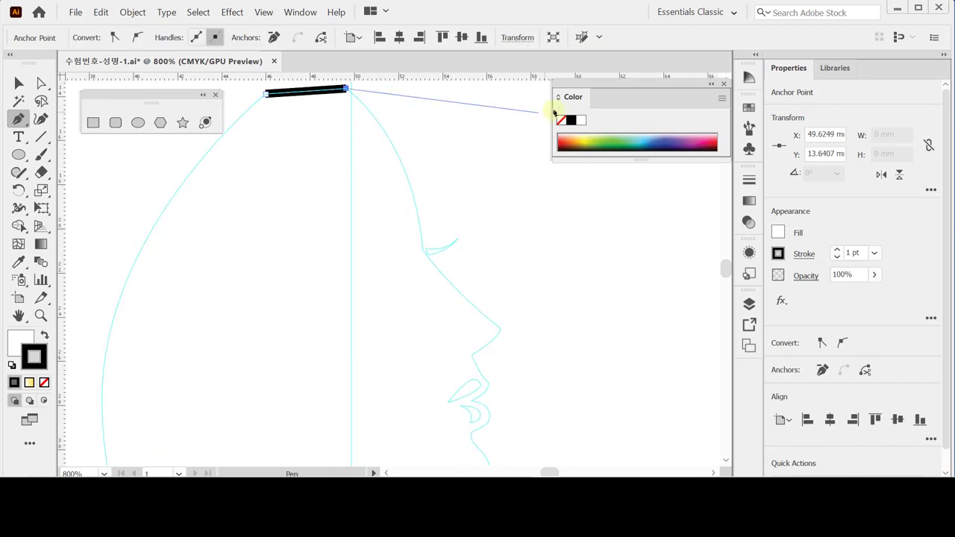
double_click(573, 97)
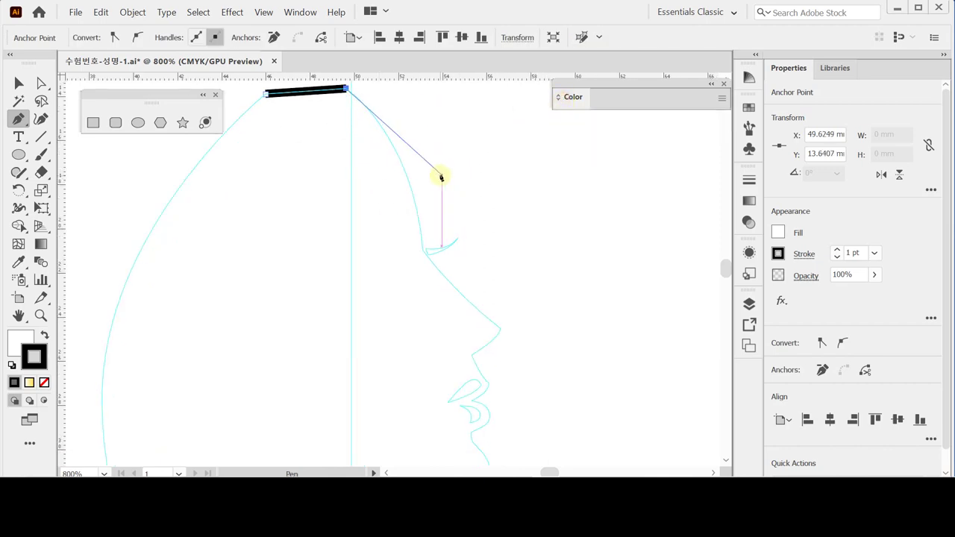
key(ctrl+minus)
drag(421, 250, 432, 204)
key(space)
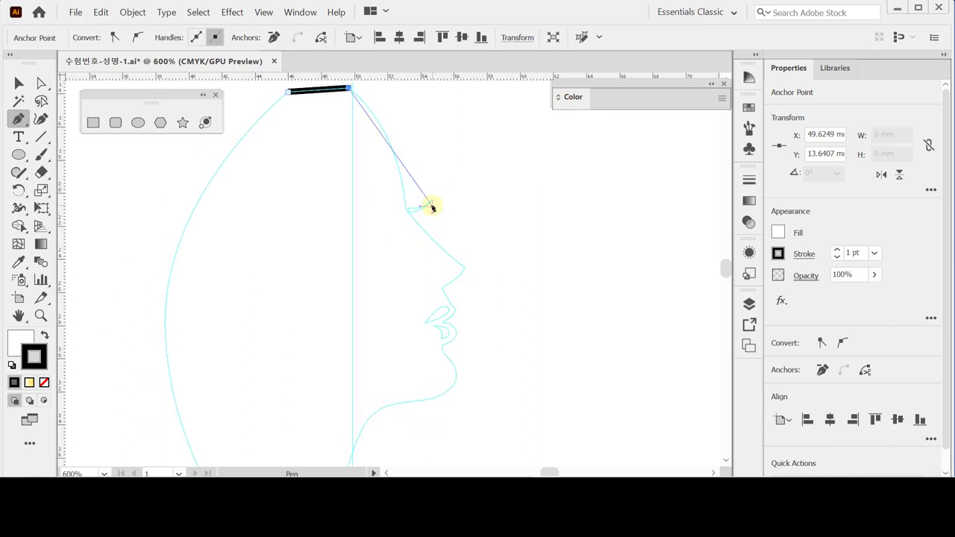
key(ctrl+minus)
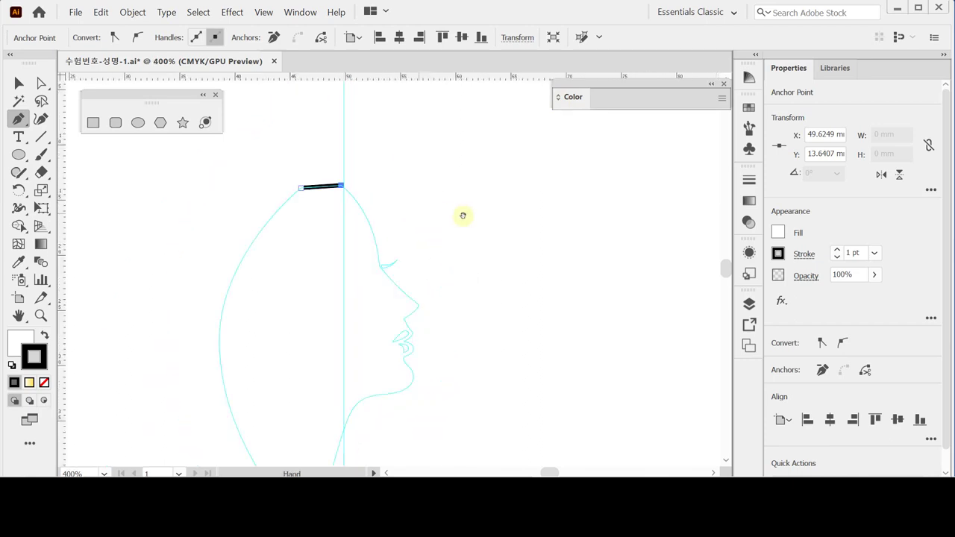
drag(418, 209, 421, 166)
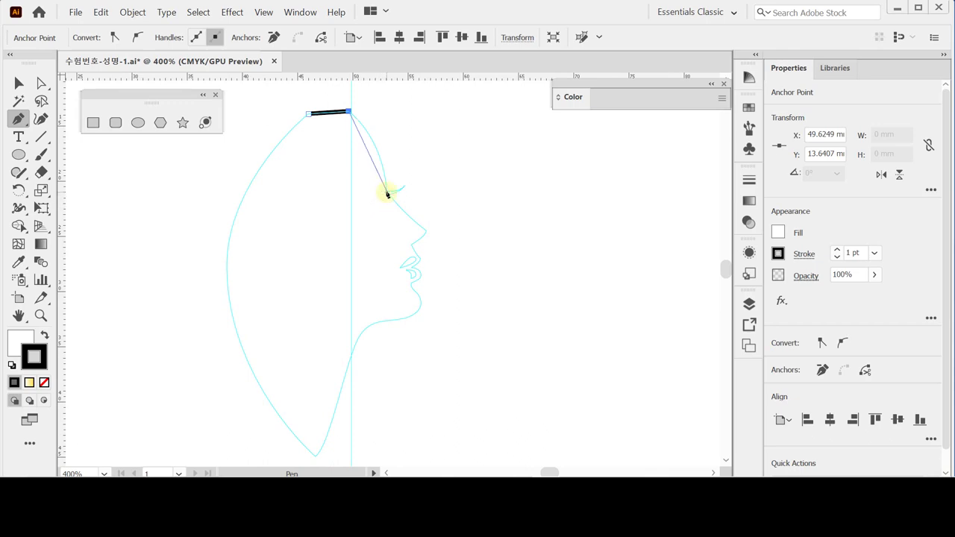
drag(386, 192, 387, 239)
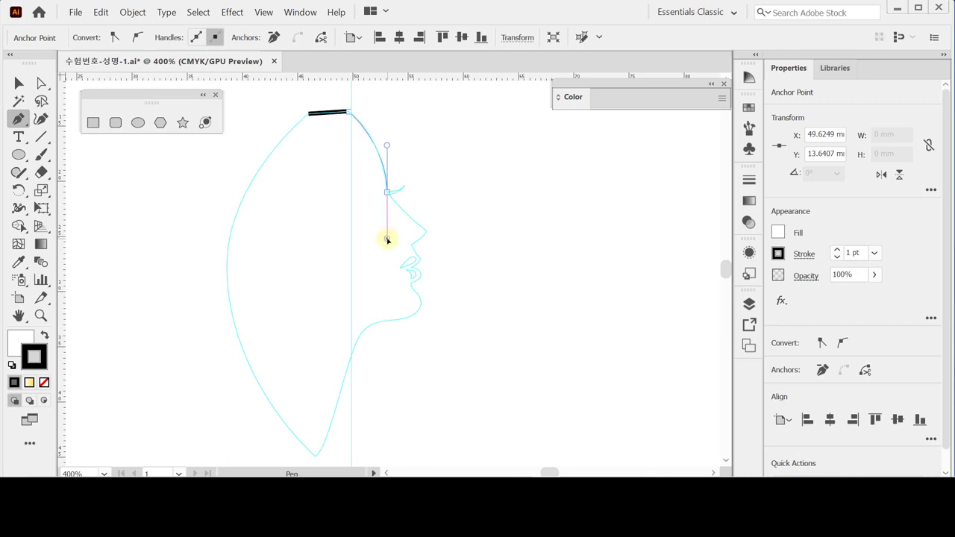
drag(387, 239, 387, 240)
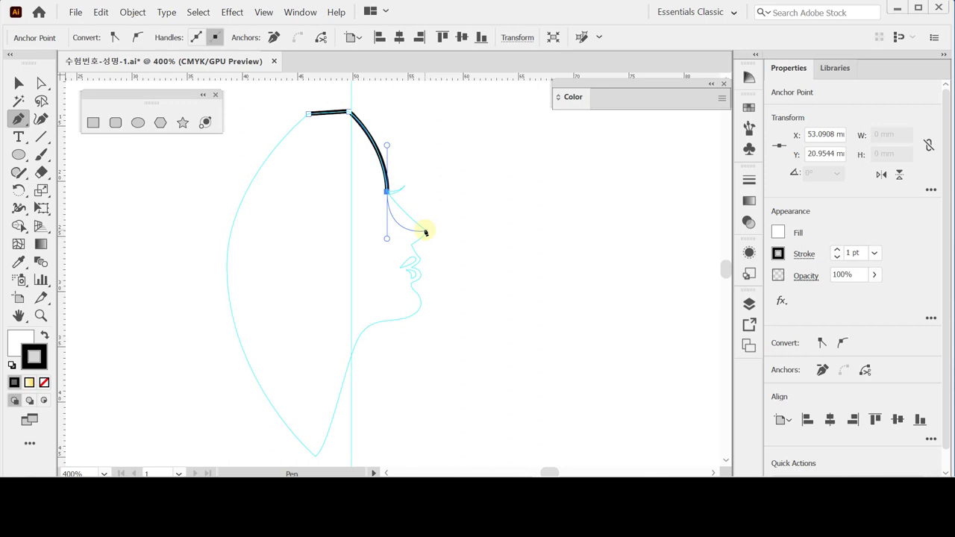
Step: Make the anchor at the eyelash a corner and trace the nose bridge guide with a gentle curve to the nose tip
mouse_move(426, 232)
mouse_down()
mouse_move(463, 237)
mouse_move(445, 236)
mouse_up()
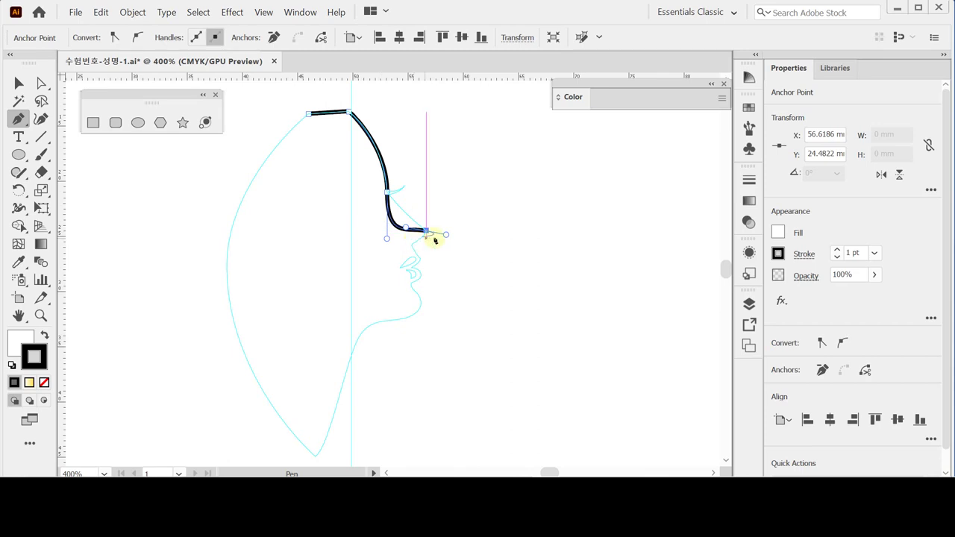
key(ctrl+z)
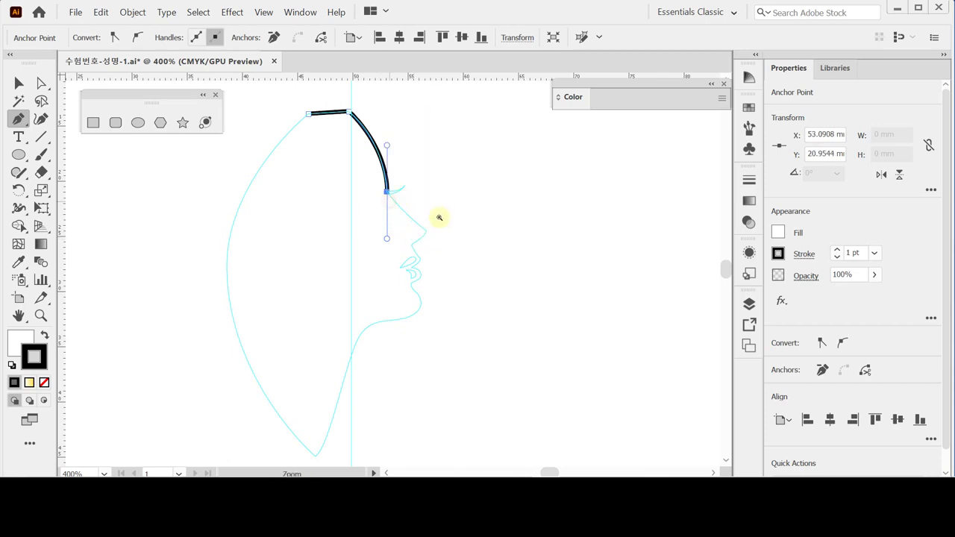
scroll(395, 256, up, 1)
scroll(399, 259, up, 1)
scroll(403, 244, down, 1)
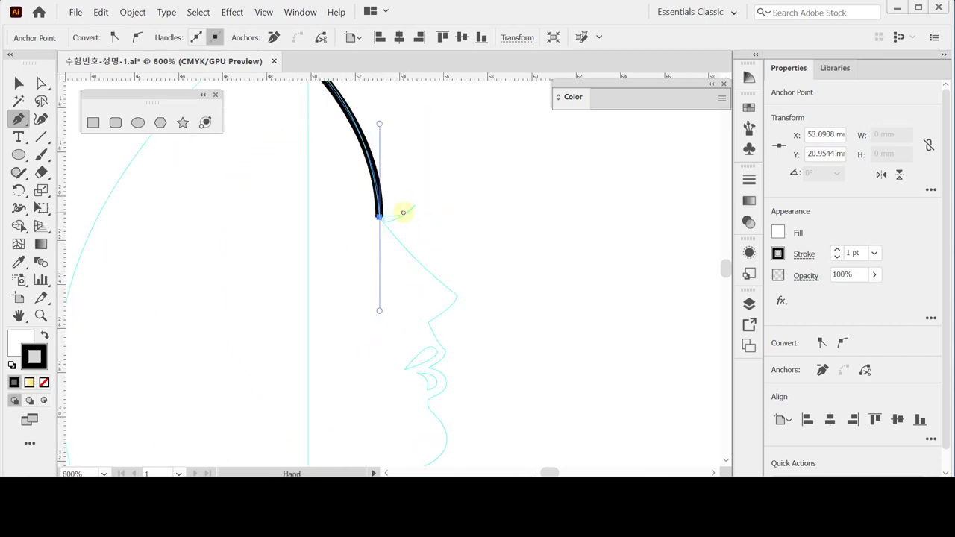
drag(403, 213, 395, 164)
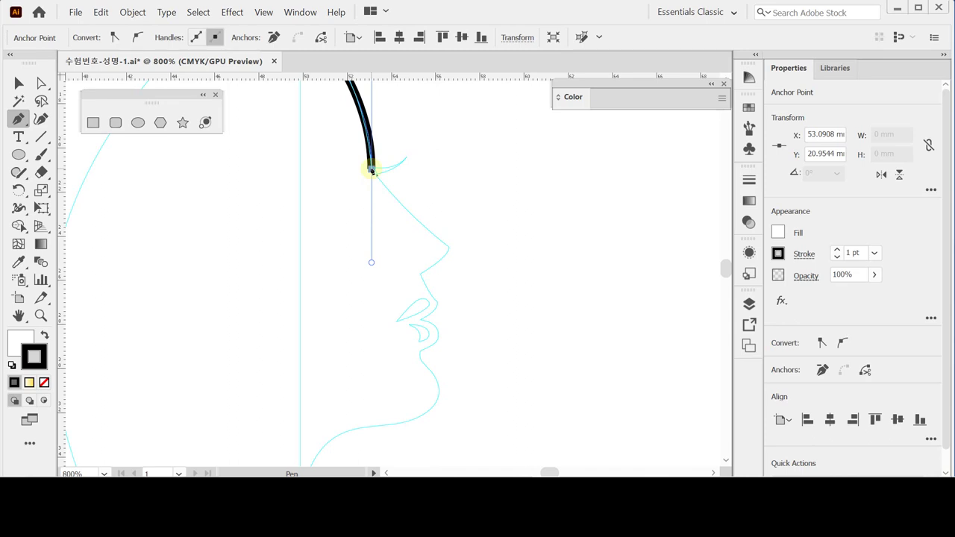
click(371, 170)
scroll(354, 252, up, 2)
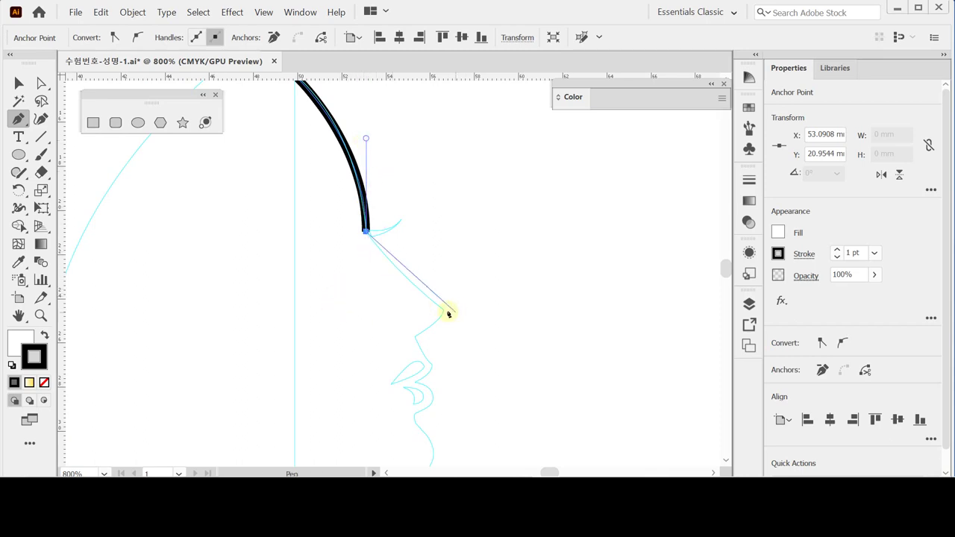
drag(443, 312, 458, 236)
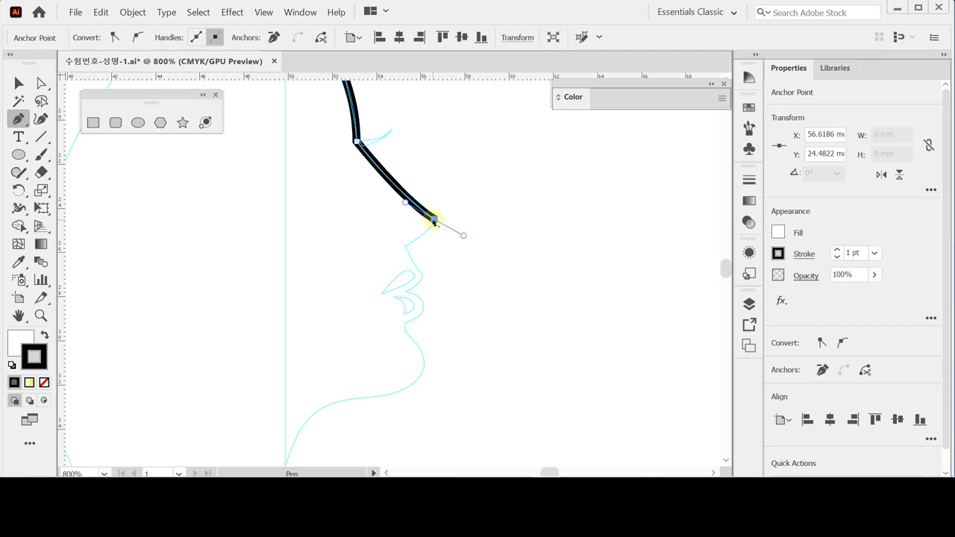
Step: Trace the profile from the nose tip under the nose and down to the upper lip's peak, using corner anchors at each turn
click(434, 221)
mouse_move(406, 247)
mouse_down()
mouse_move(380, 258)
mouse_move(424, 190)
mouse_up()
key(ctrl+equal)
key(ctrl+equal)
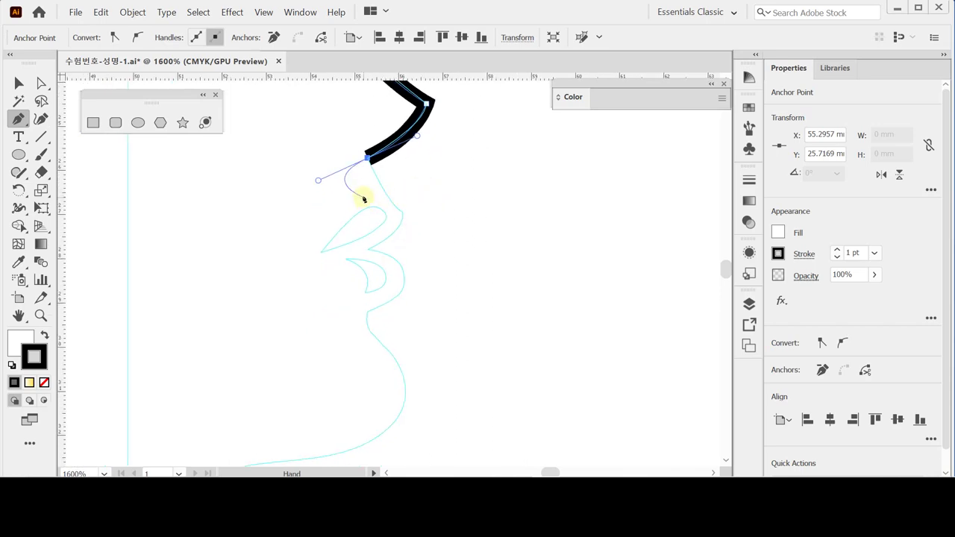
click(369, 159)
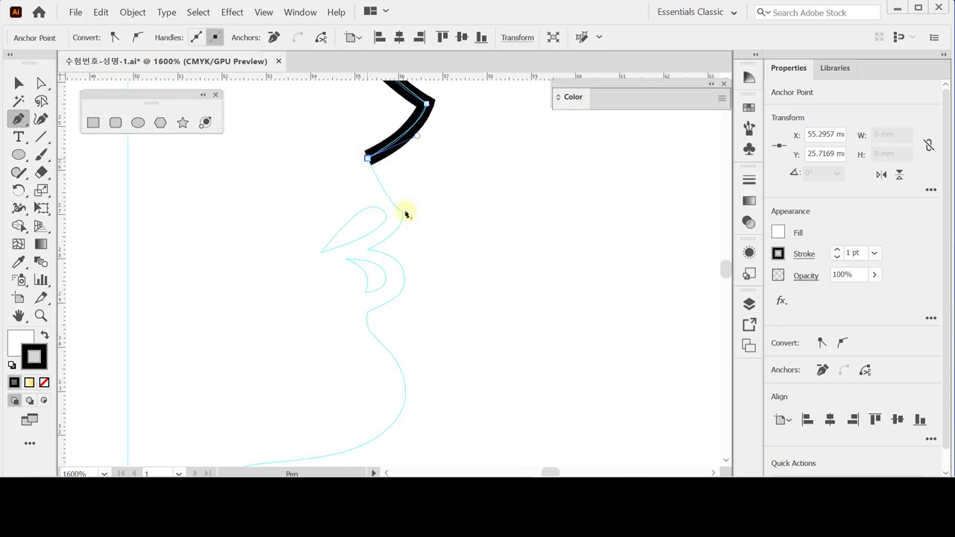
drag(403, 212, 420, 223)
click(402, 212)
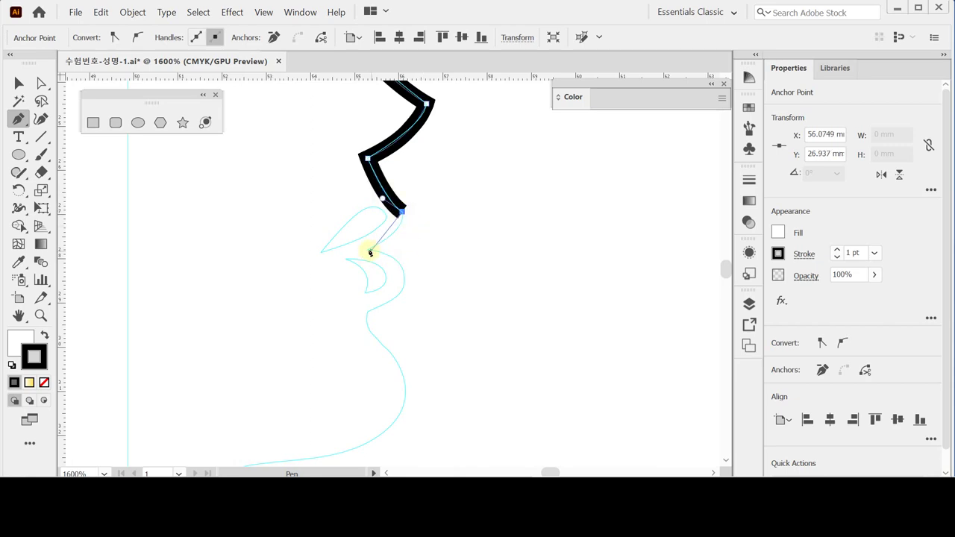
Step: Continue the profile path around the upper lip to the mouth opening, add a corner anchor there, and curve around the lower lip guide
drag(370, 251, 330, 262)
click(370, 251)
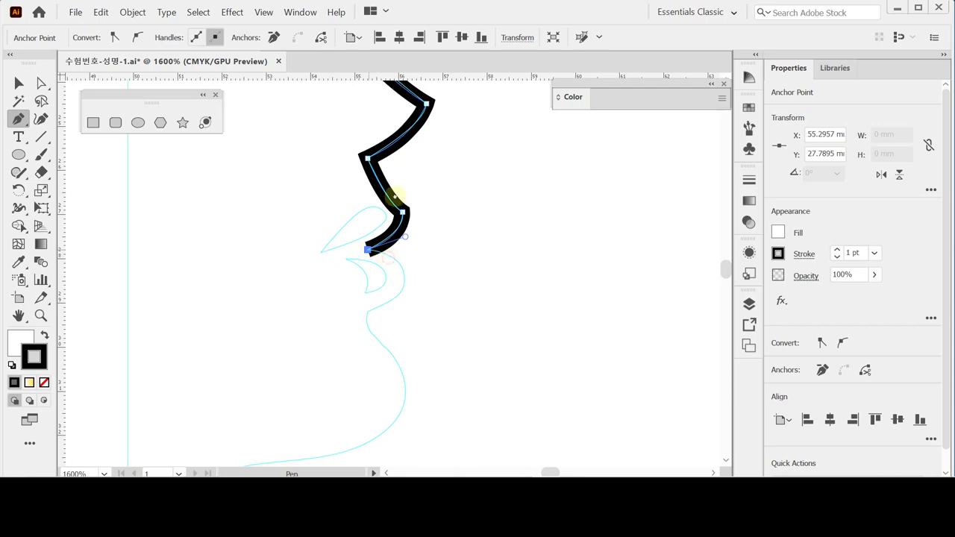
mouse_move(409, 287)
mouse_down()
mouse_move(416, 226)
mouse_move(364, 256)
mouse_move(391, 286)
mouse_up()
Step: Trace the chin guide with a rounded curve and continue the path along the underside of the jaw
scroll(392, 306, down, 4)
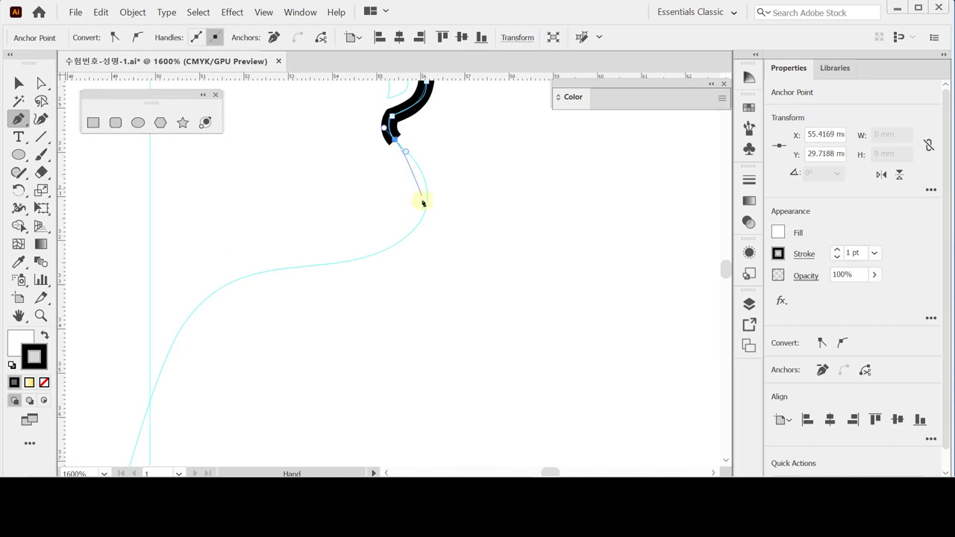
drag(426, 209, 415, 242)
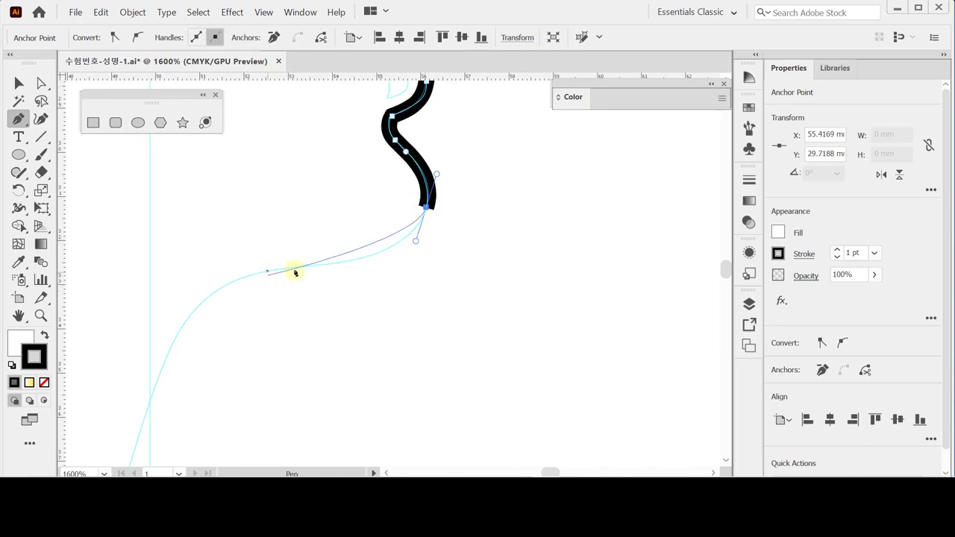
mouse_move(328, 266)
mouse_down()
mouse_move(264, 265)
mouse_move(257, 278)
mouse_up()
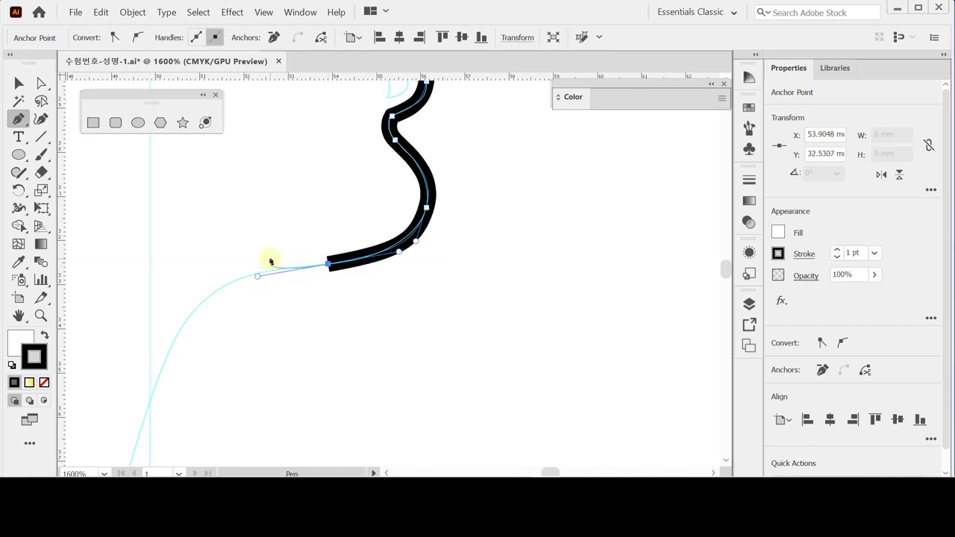
Step: Close the head path with a curve up the back of the head to the starting anchor on the top edge
key(ctrl)
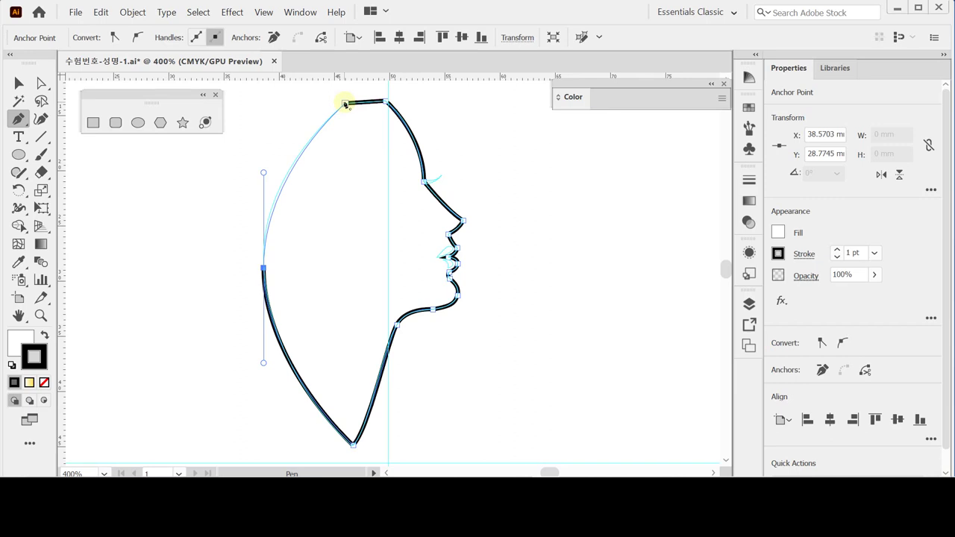
click(344, 102)
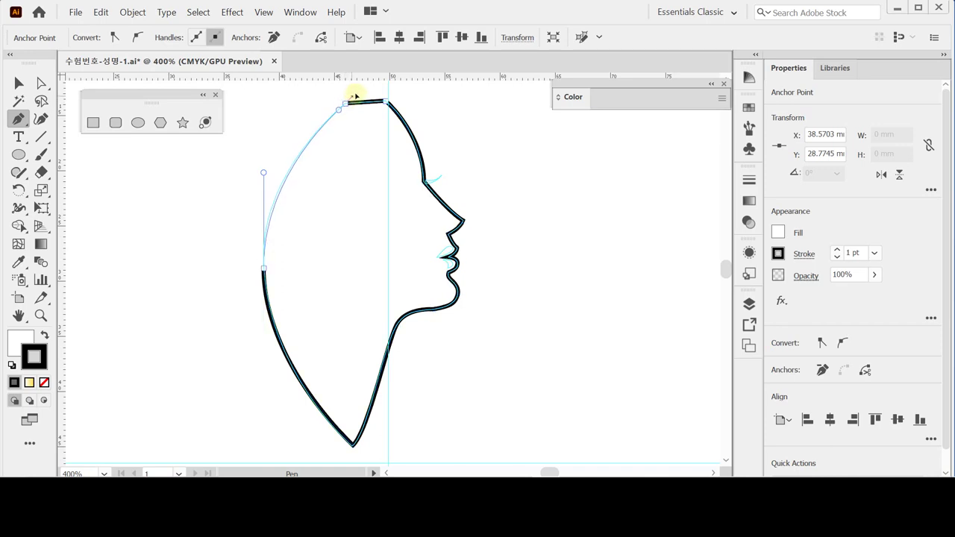
drag(361, 92, 356, 100)
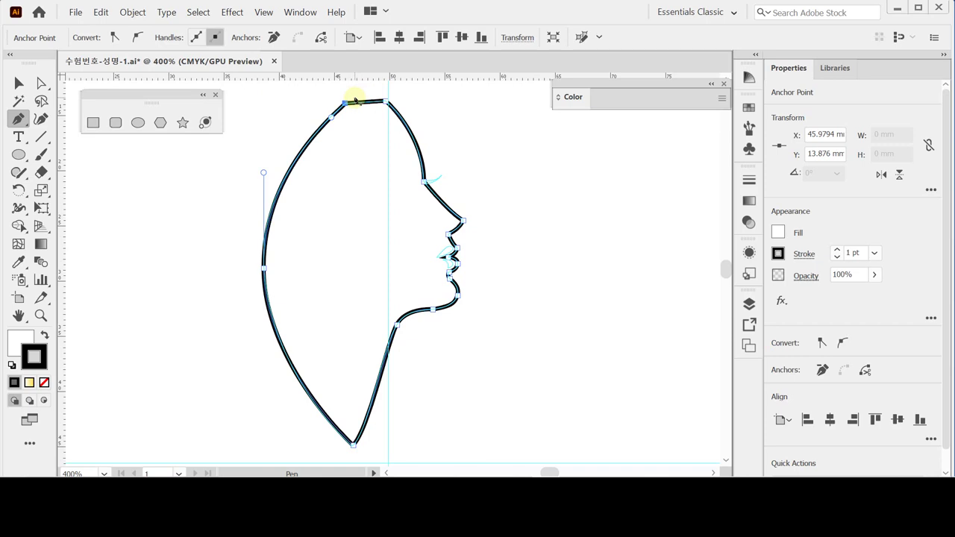
Step: Deselect the head outline and trace the teardrop-shaped upper lip guide as a closed Pen path
ctrl+click(459, 270)
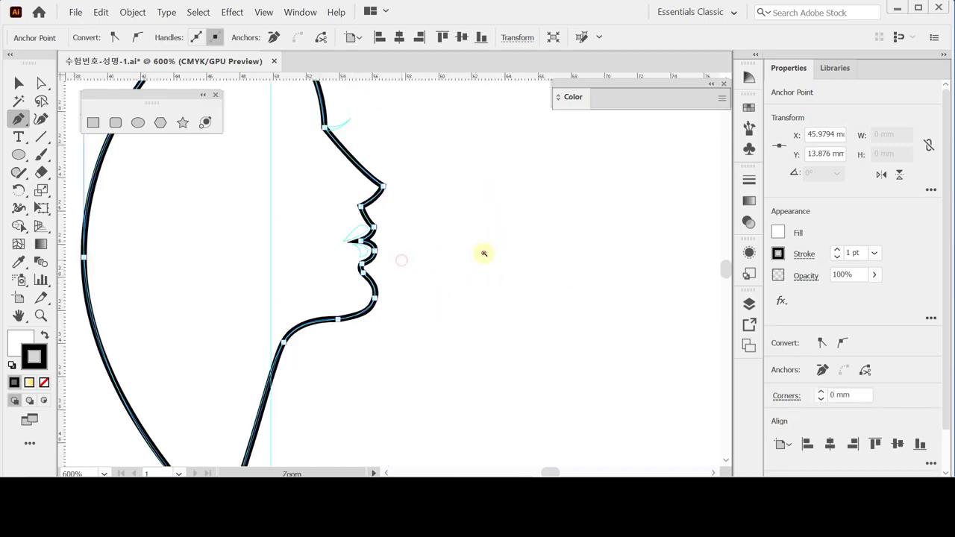
ctrl+click(353, 250)
ctrl+click(358, 249)
ctrl+click(405, 247)
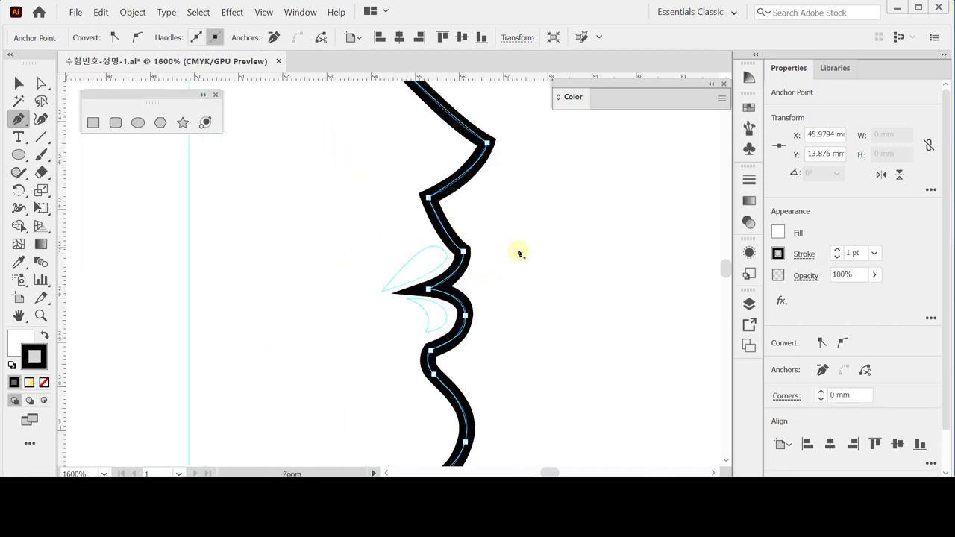
ctrl+click(553, 254)
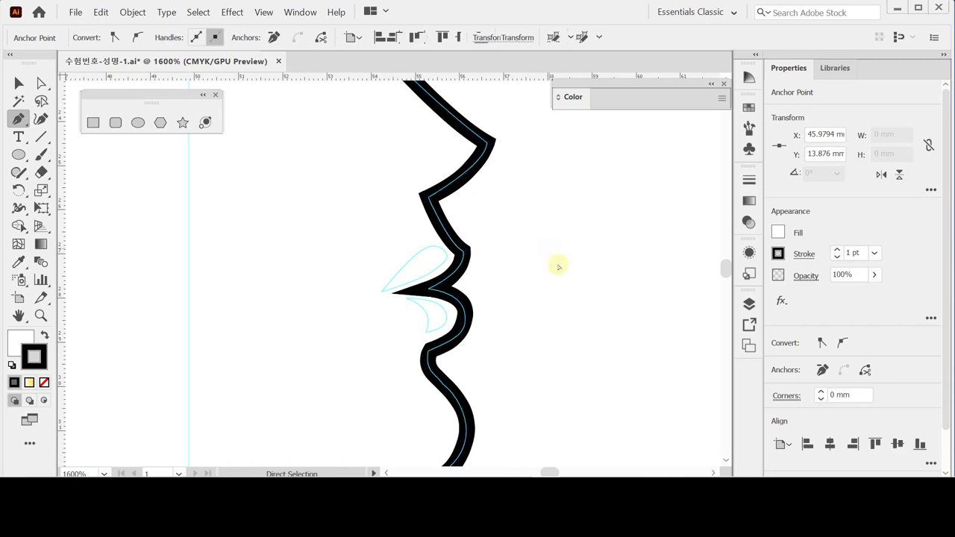
ctrl+click(450, 306)
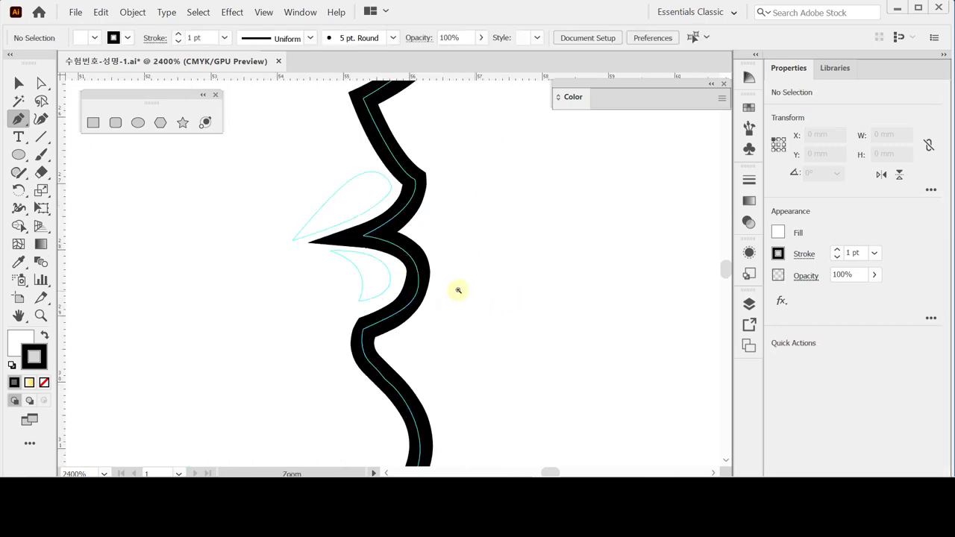
click(292, 242)
drag(348, 179, 390, 200)
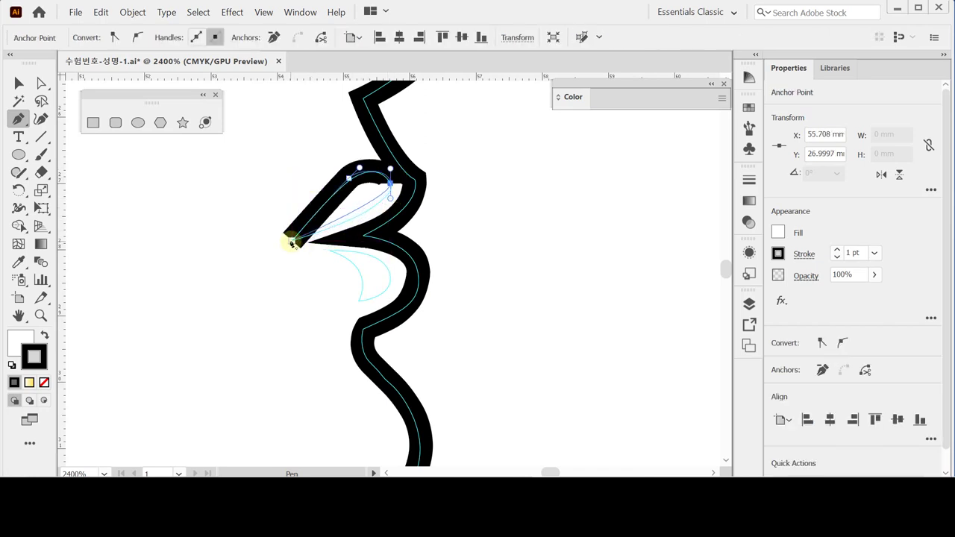
drag(292, 241, 252, 248)
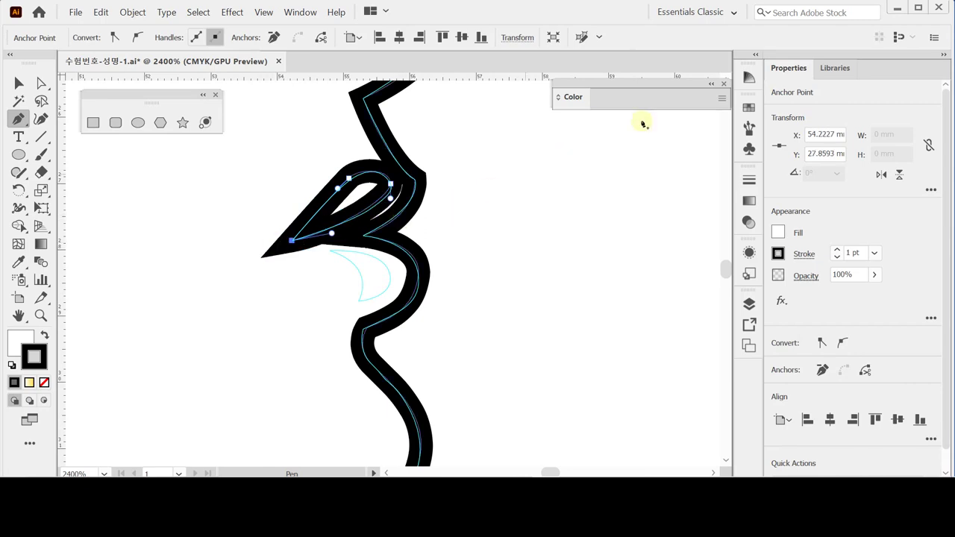
Step: Remove the upper lip shape's stroke, fill it with 100% magenta, and deselect it
click(573, 96)
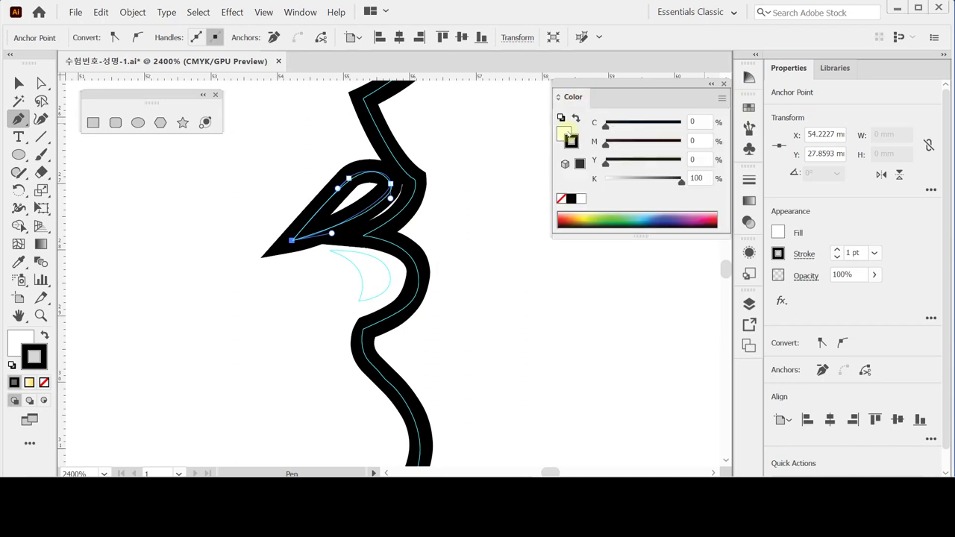
click(561, 198)
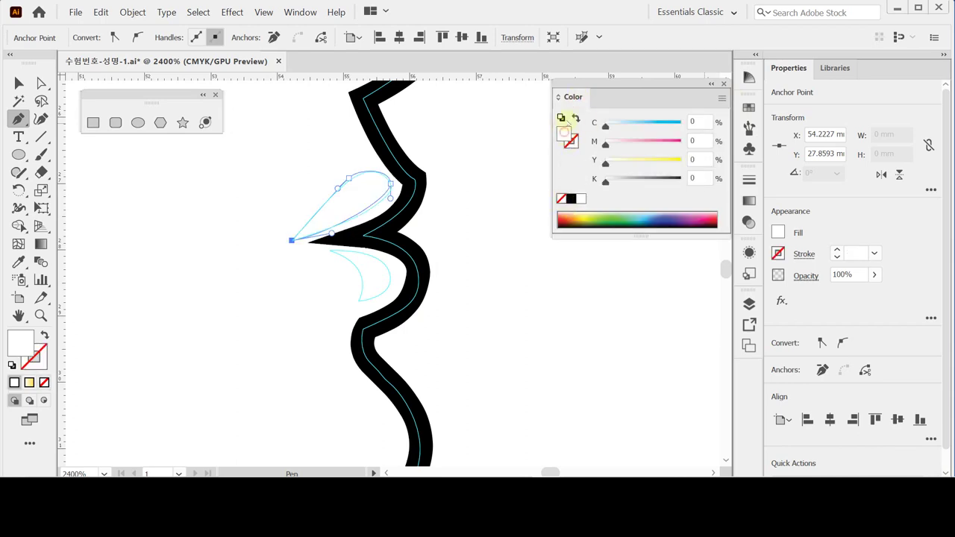
click(684, 144)
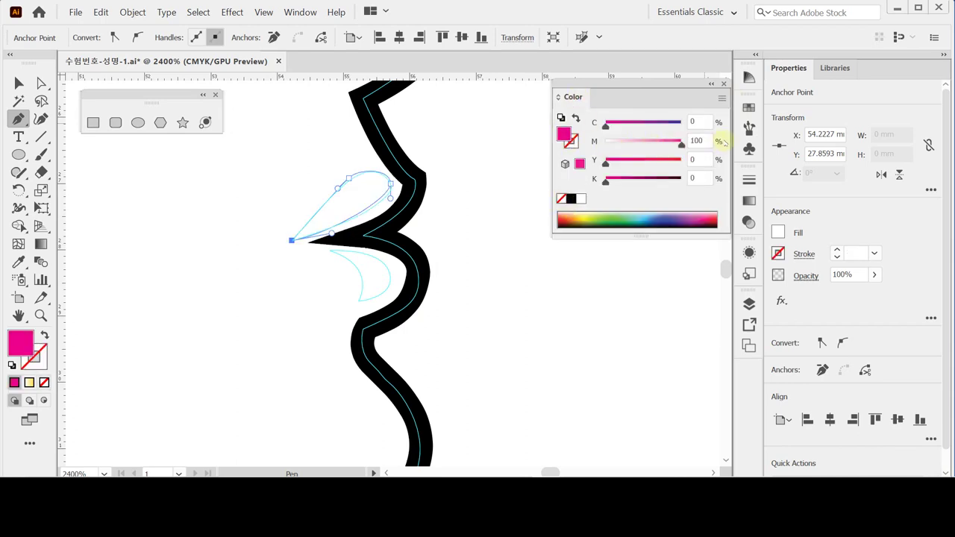
ctrl+click(523, 267)
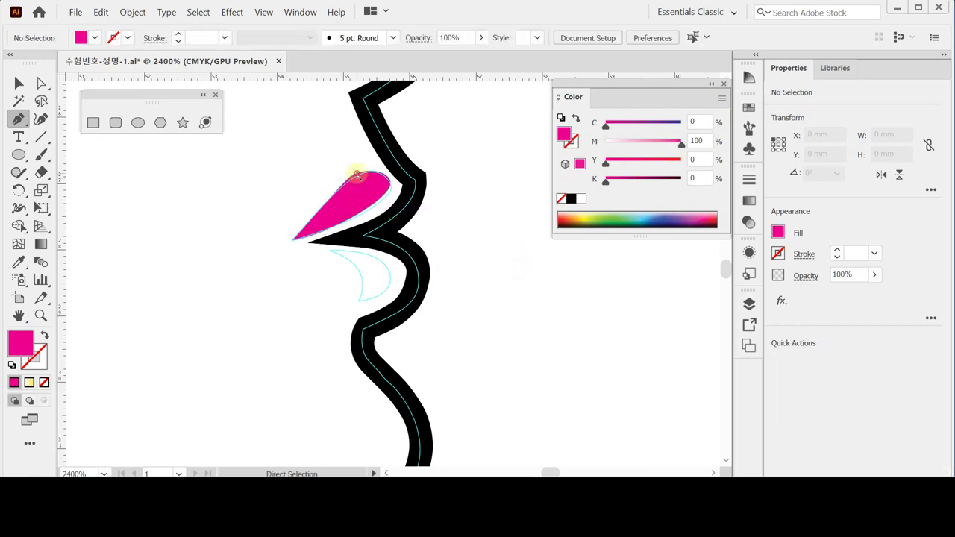
Step: Fine-tune the anchor and curve handle on the upper lip shape's upper edge to match the guide
ctrl+click(347, 180)
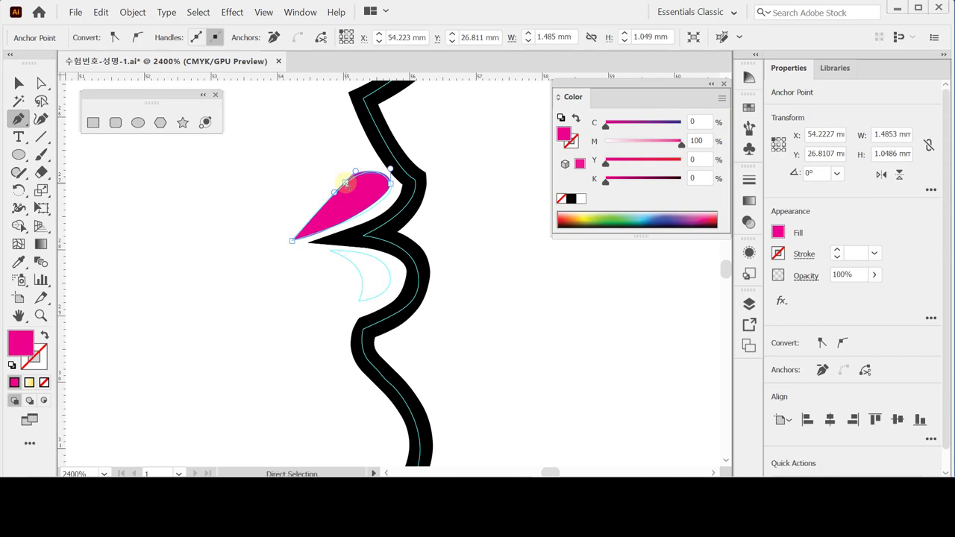
ctrl+click(346, 184)
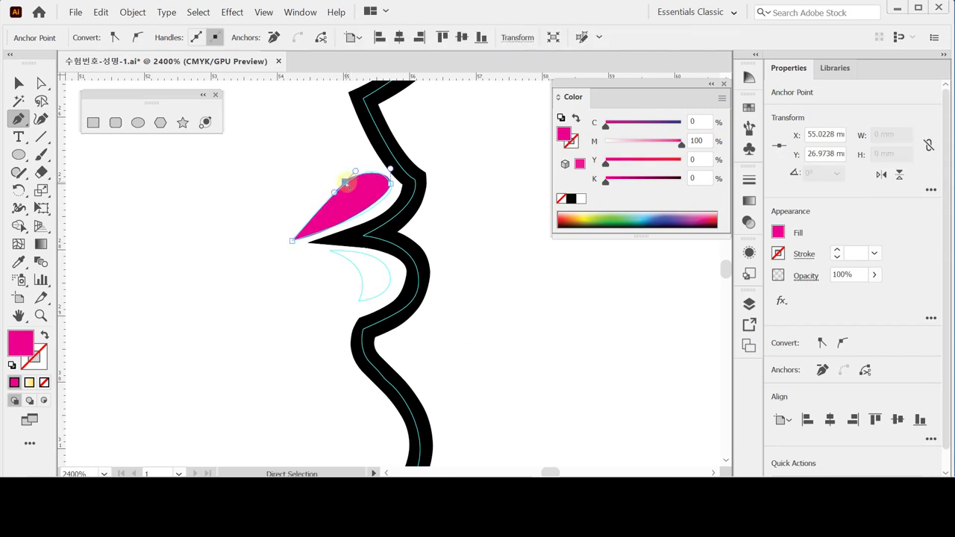
drag(355, 172, 360, 166)
Step: Reuse the upper lip's magenta fill without stroke as the drawing colour for the lower lip
drag(469, 244, 464, 161)
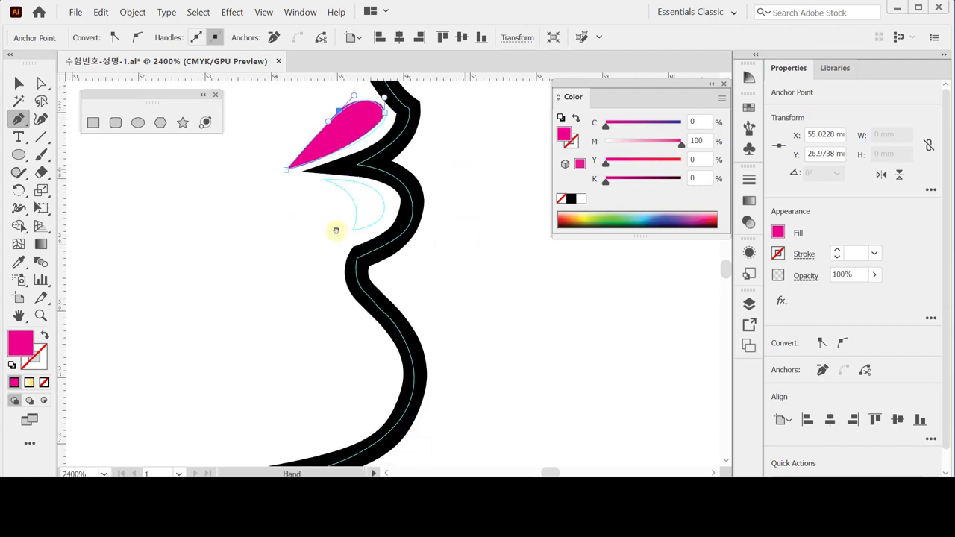
click(323, 179)
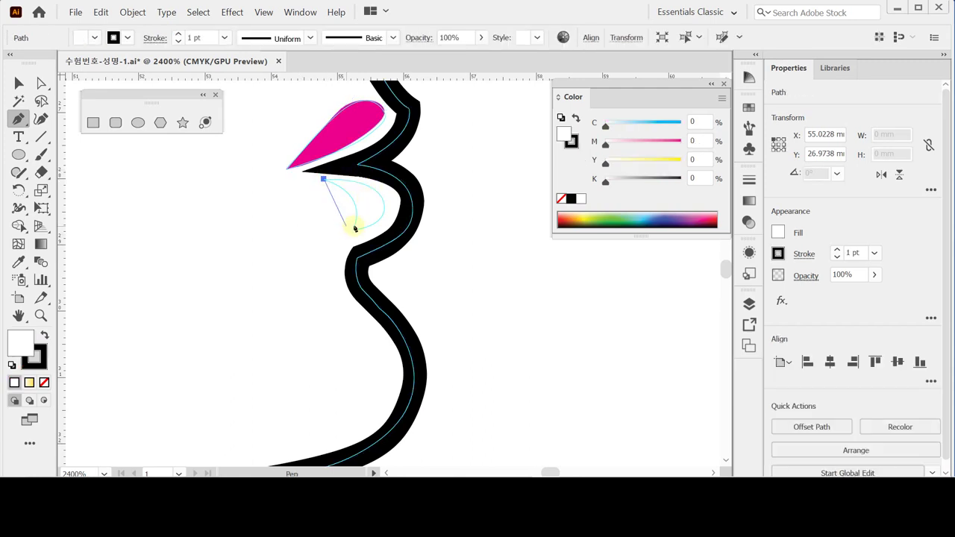
ctrl+click(470, 150)
ctrl+click(341, 122)
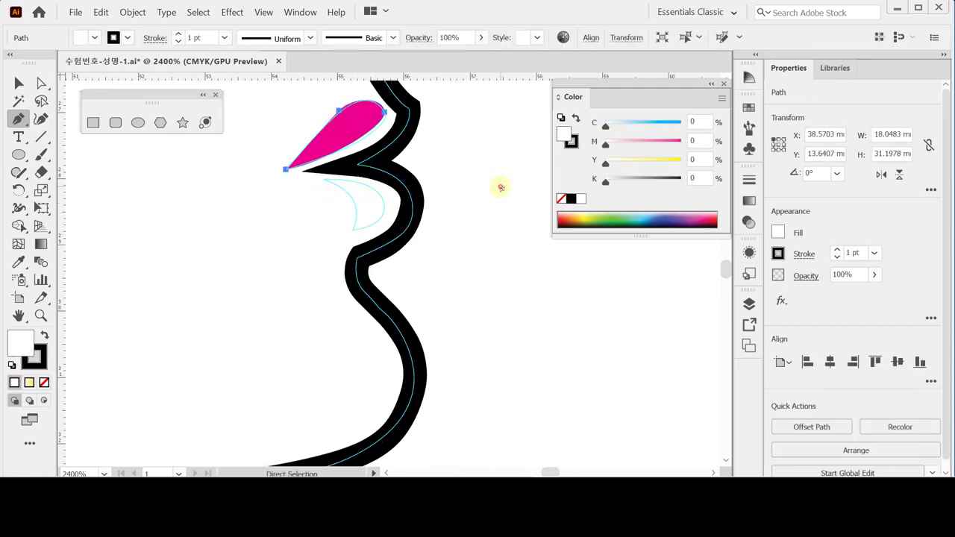
Step: Trace the crescent-shaped lower lip guide as a closed Pen path with corner anchors at both tips, and deselect it
click(324, 180)
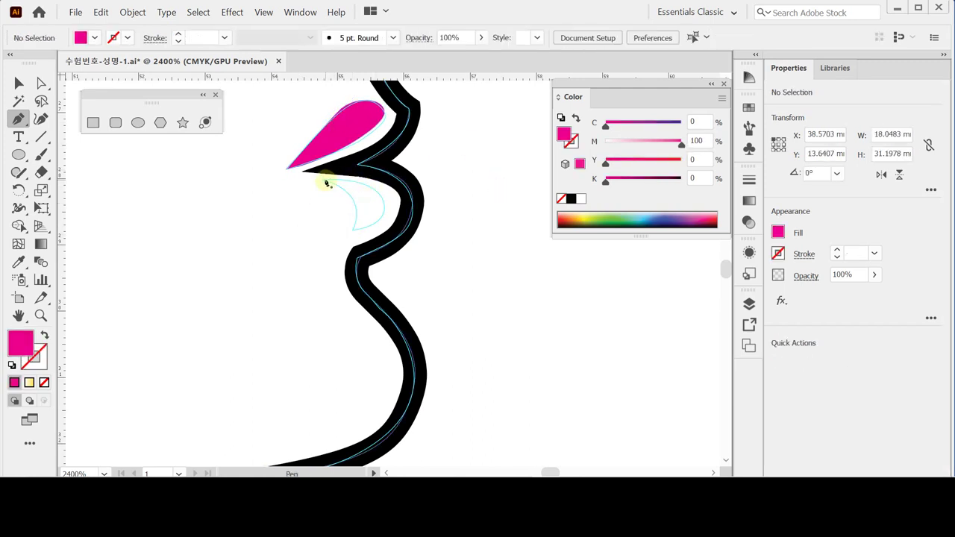
drag(354, 232, 334, 269)
click(352, 231)
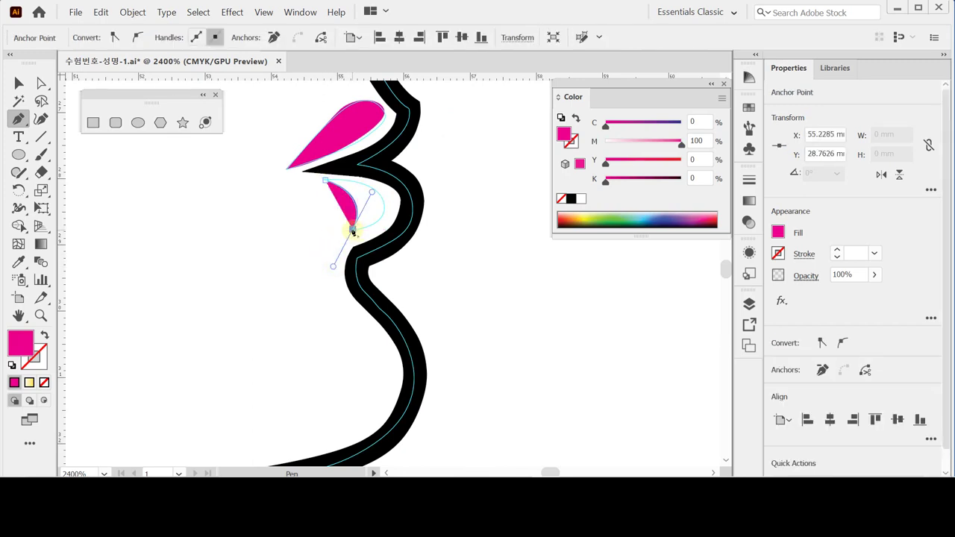
click(352, 231)
click(325, 181)
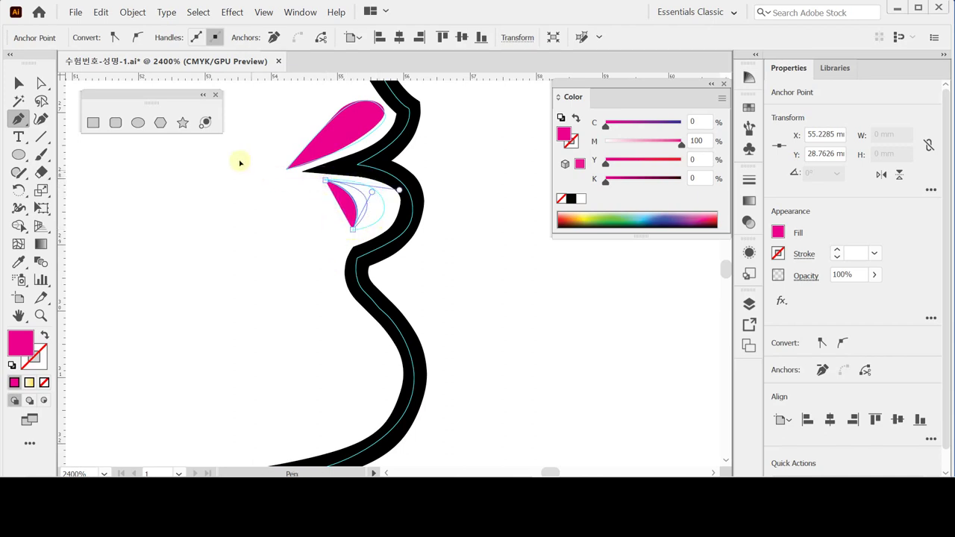
drag(352, 228, 326, 181)
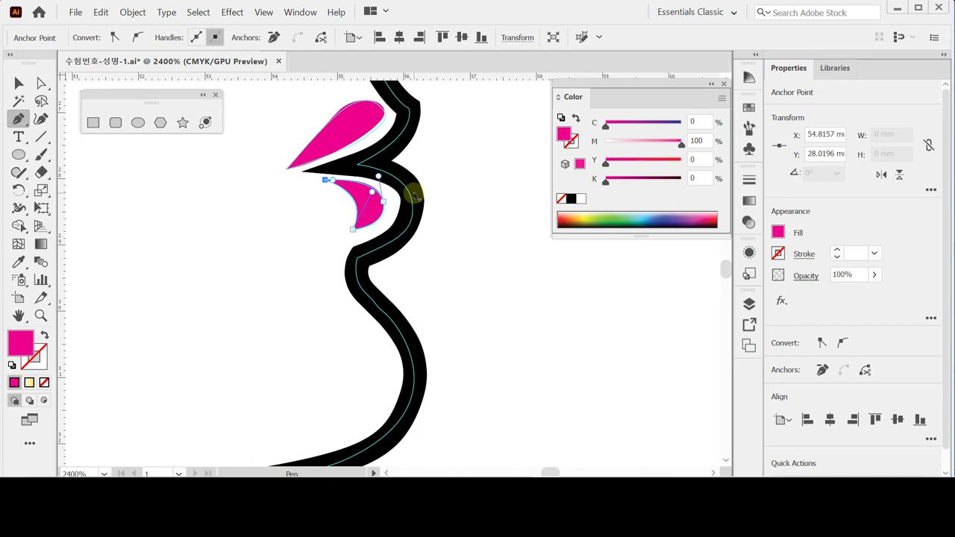
ctrl+click(465, 118)
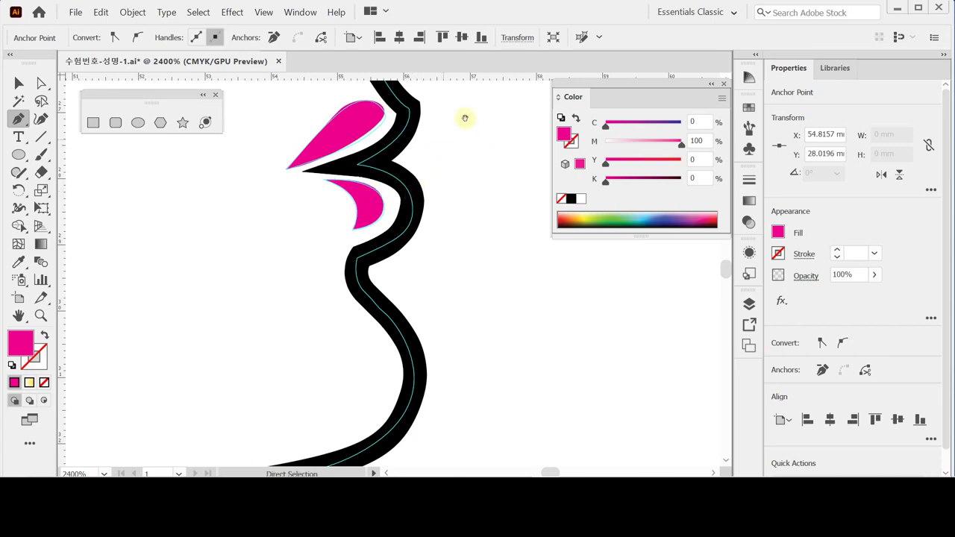
Step: Trace the curved eyelash guide beside the brow as a closed Pen path with corner anchors at the tip and the base
drag(465, 117, 450, 309)
drag(407, 87, 403, 237)
drag(384, 187, 415, 288)
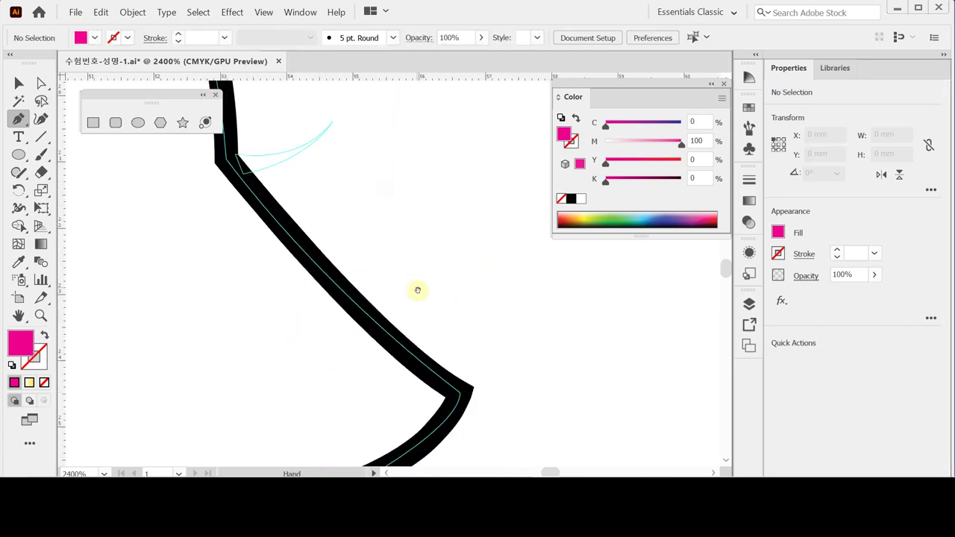
drag(387, 189, 414, 228)
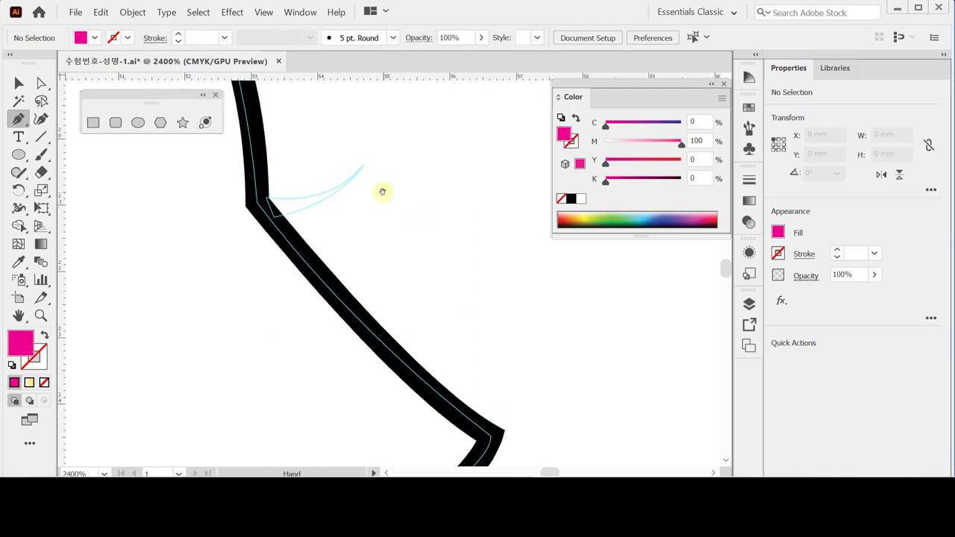
drag(388, 189, 410, 201)
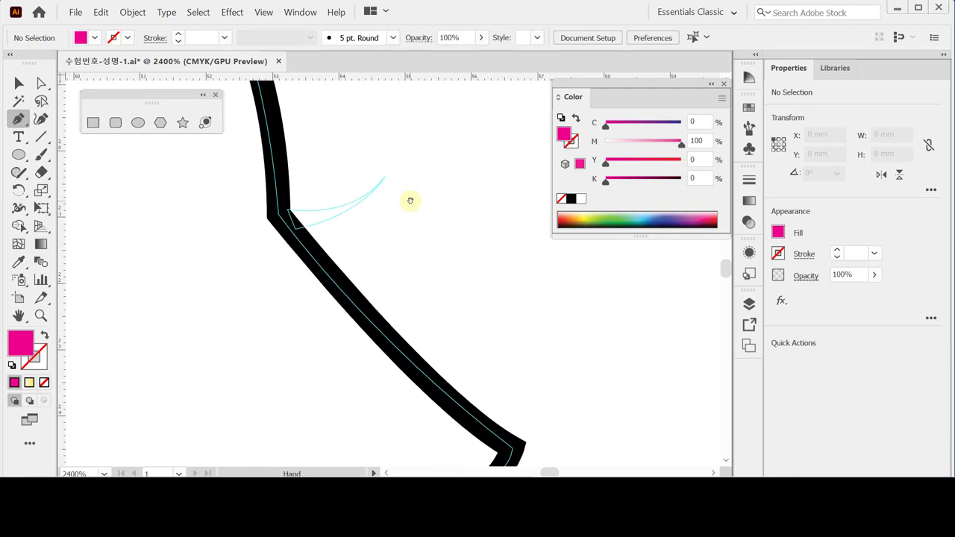
drag(390, 166, 403, 169)
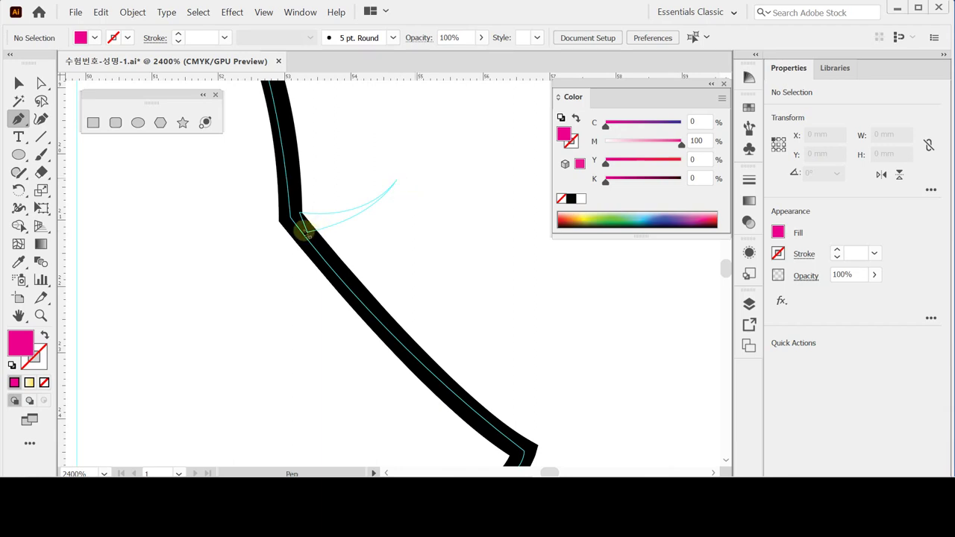
click(299, 213)
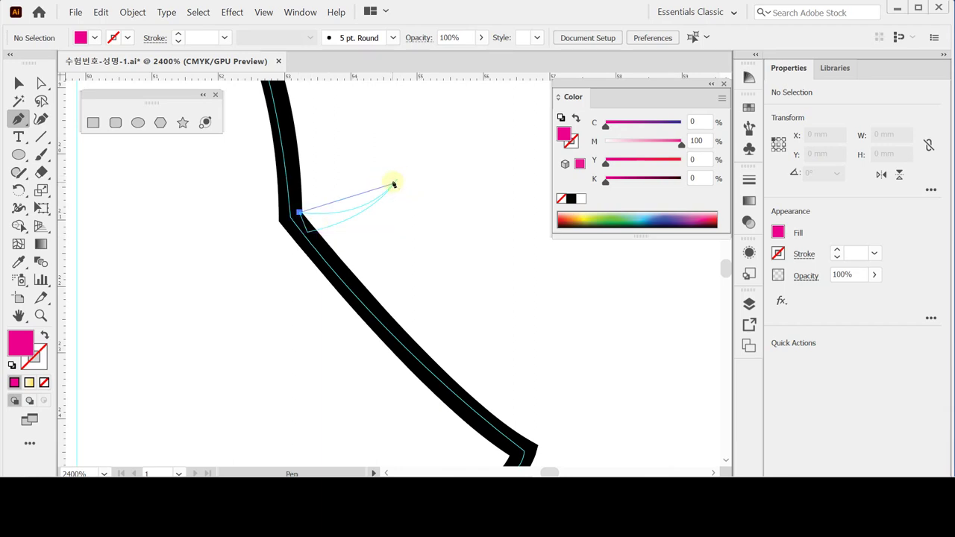
drag(393, 180, 422, 137)
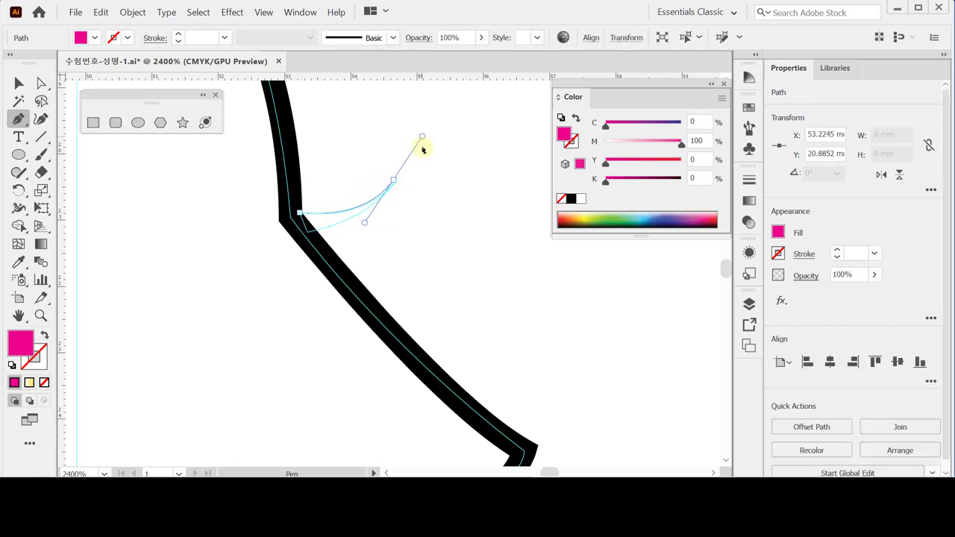
click(394, 180)
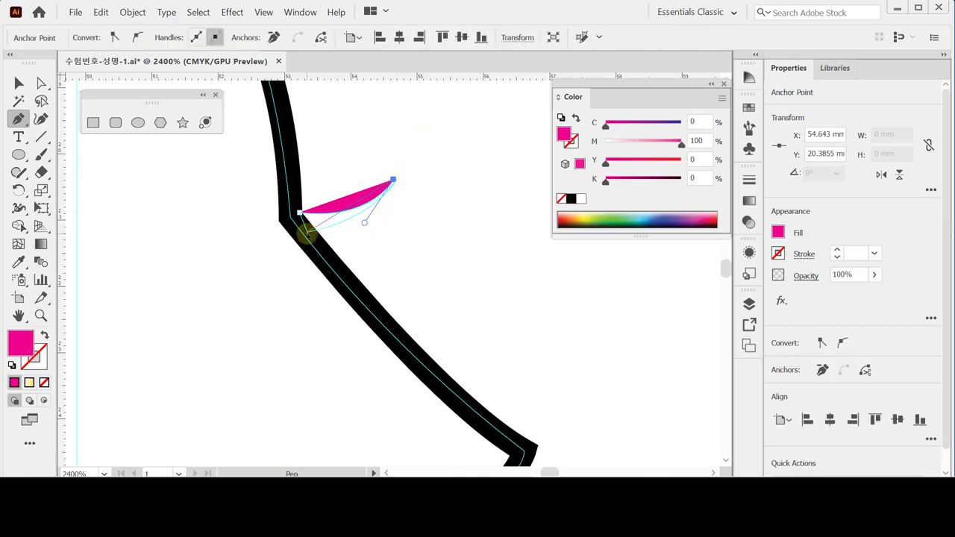
drag(307, 234, 229, 250)
click(307, 233)
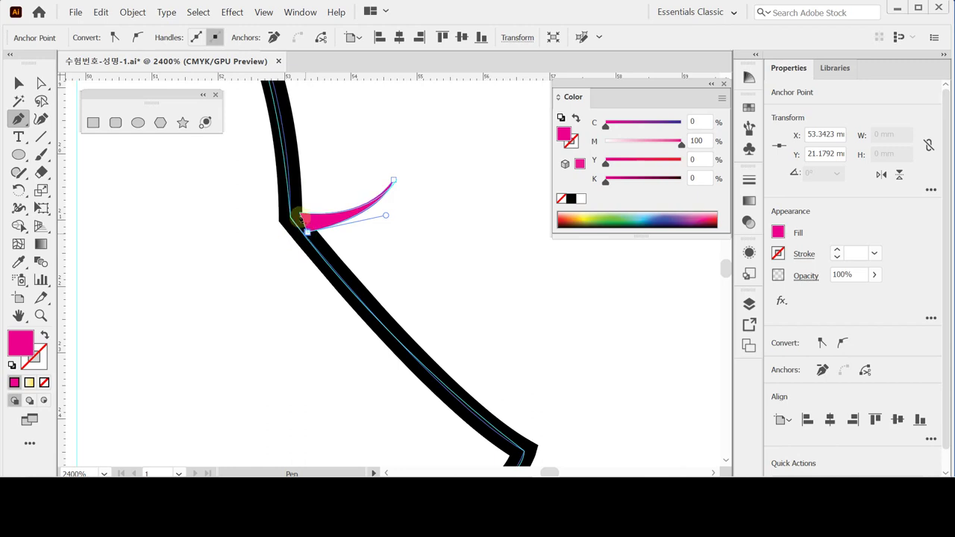
click(299, 214)
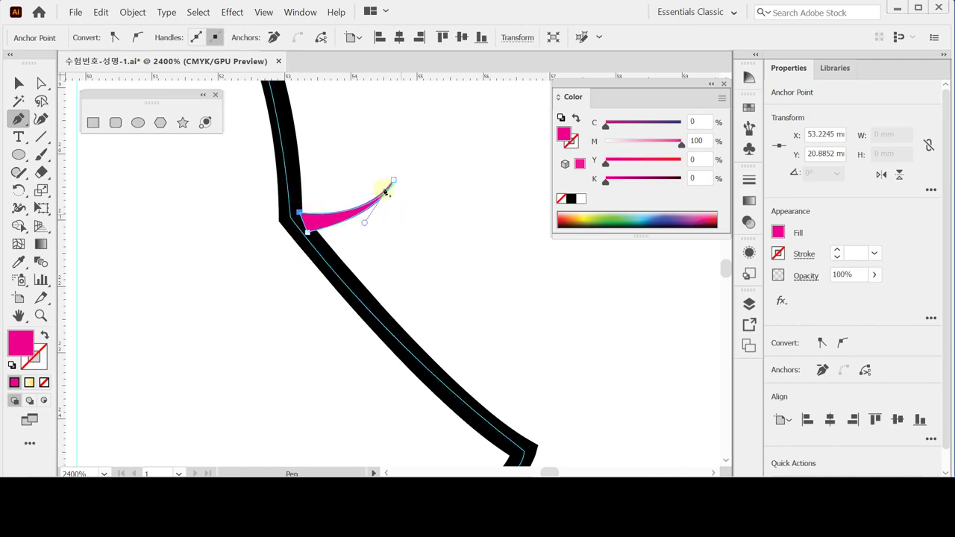
Step: Fill the eyelash shape with 100% black and change its stacking order with Arrange
click(572, 199)
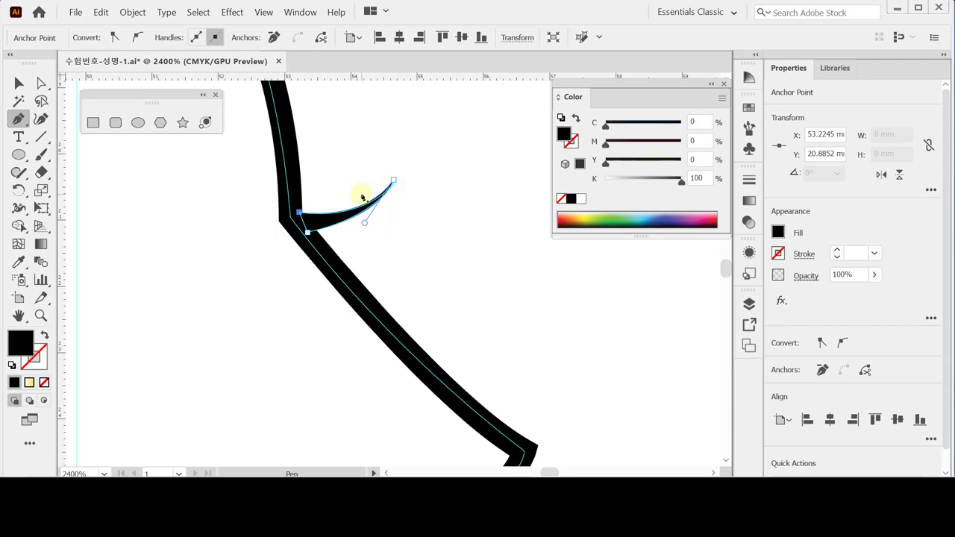
right_click(362, 196)
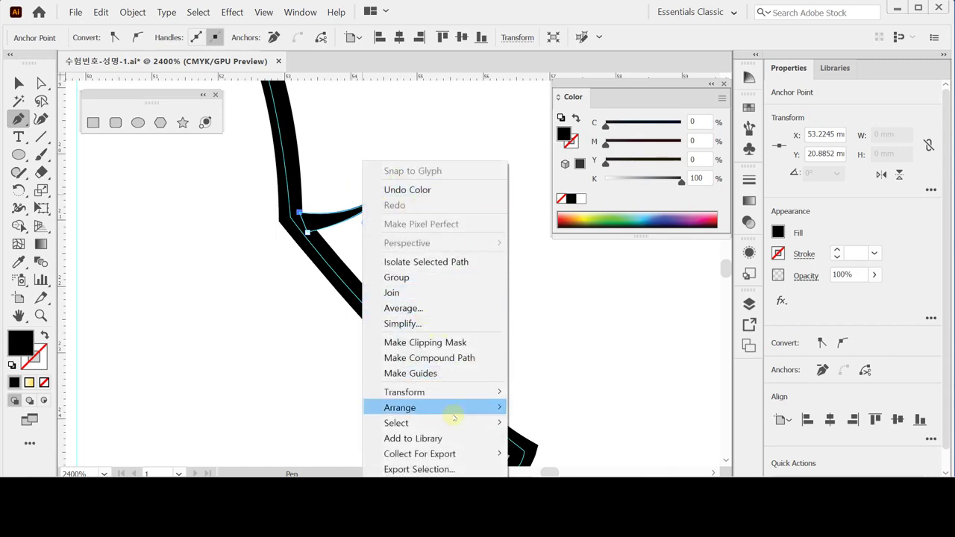
mouse_move(453, 407)
click(571, 388)
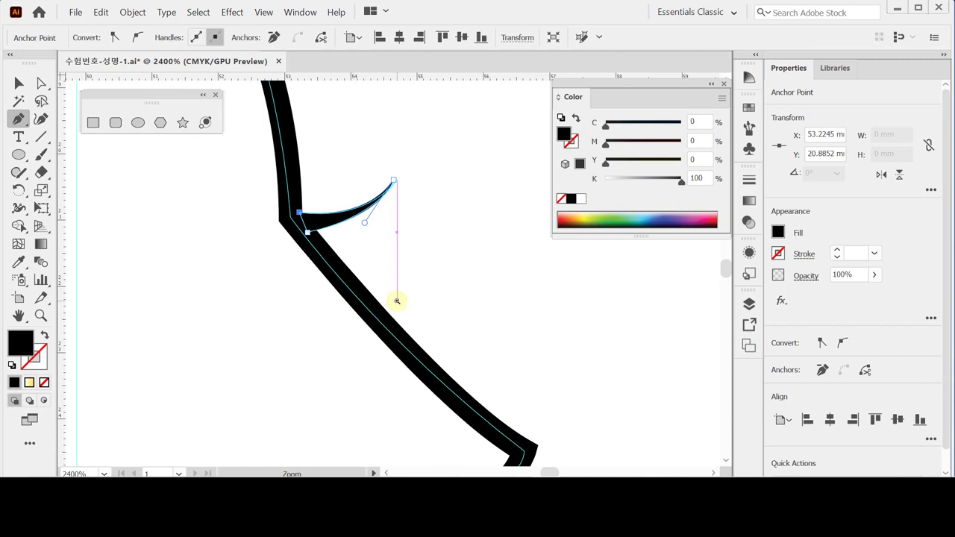
Step: Fit the whole artboard in the window and select all of the head, lip and eyelash paths
scroll(397, 287, down, 3)
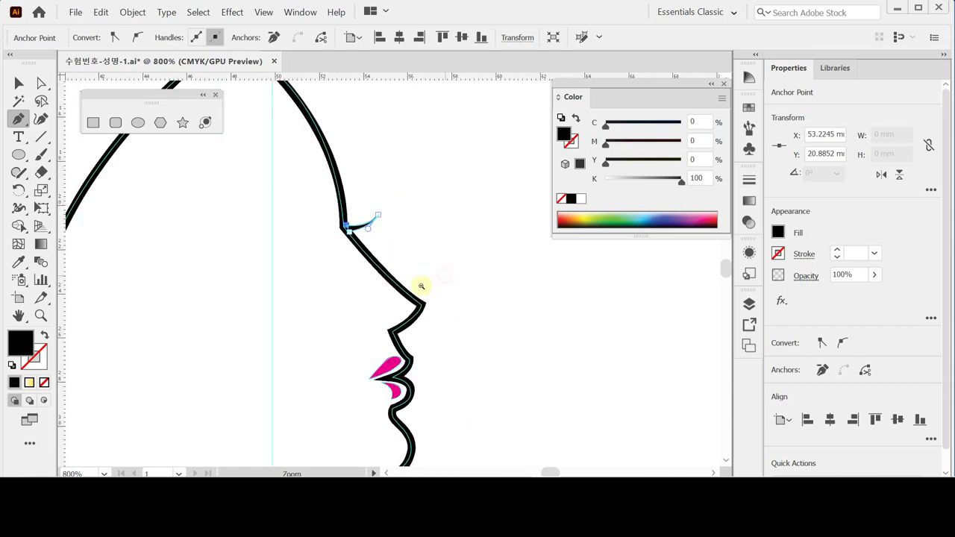
scroll(421, 286, up, 2)
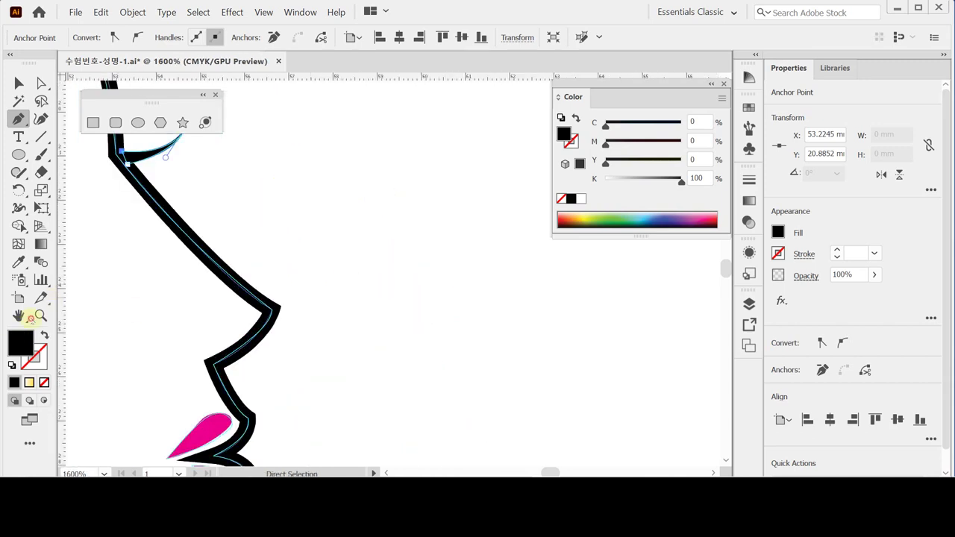
double_click(27, 317)
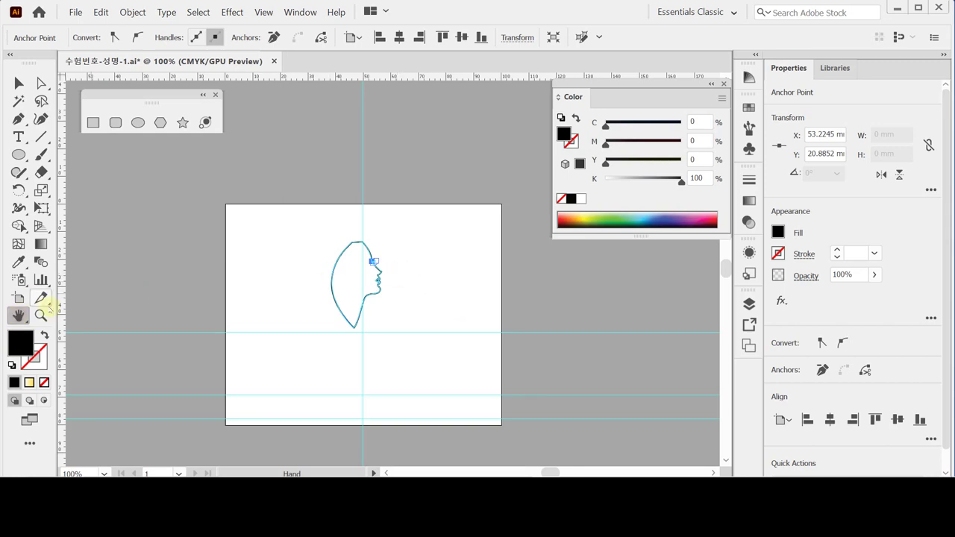
double_click(19, 316)
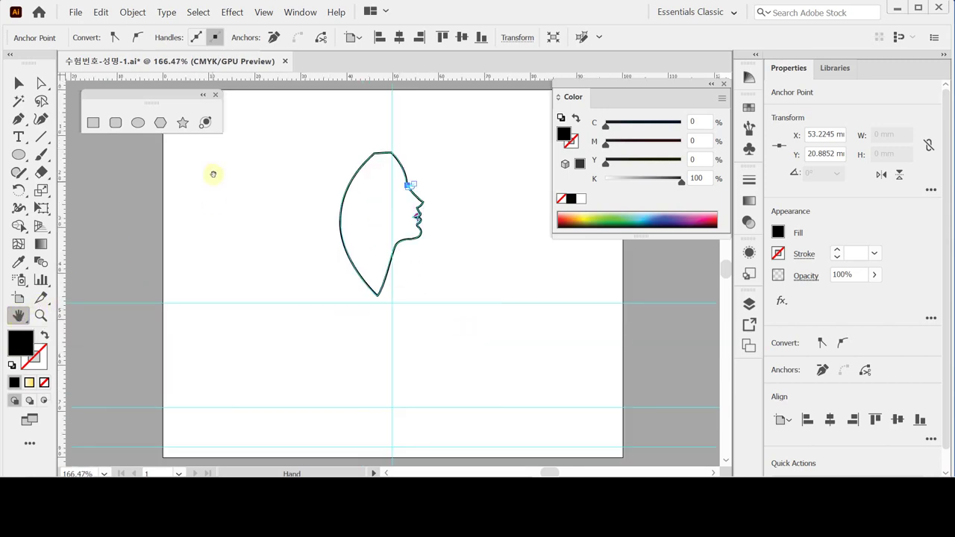
key(ctrl+a)
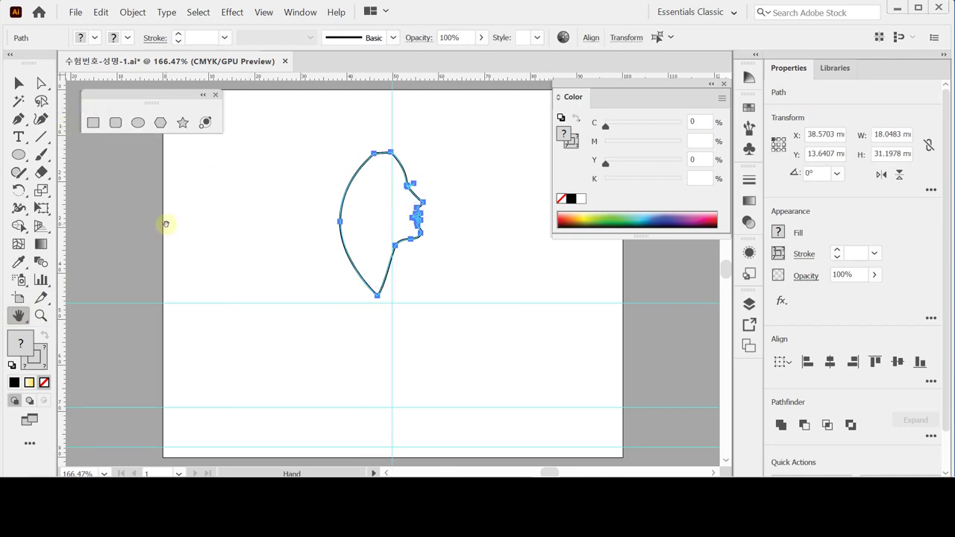
key(ctrl)
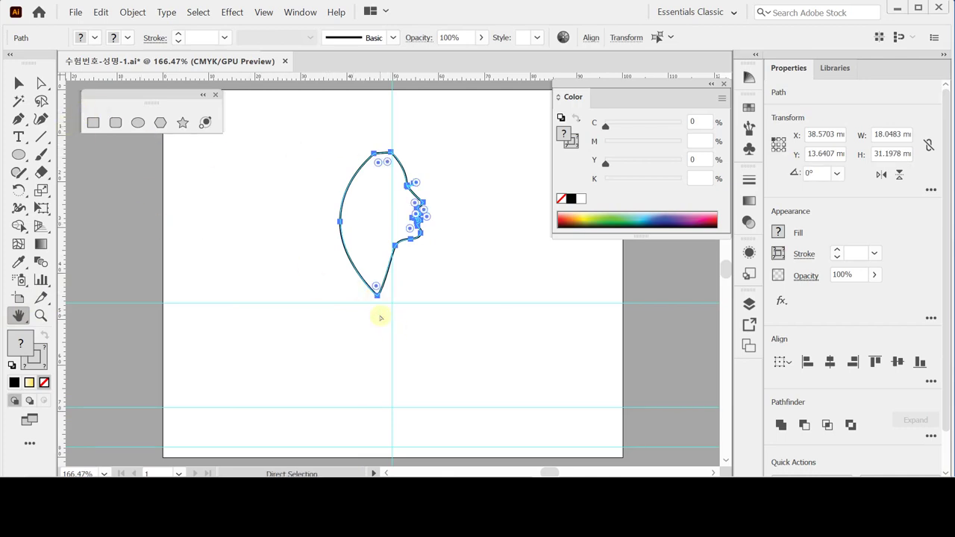
key(ctrl+a)
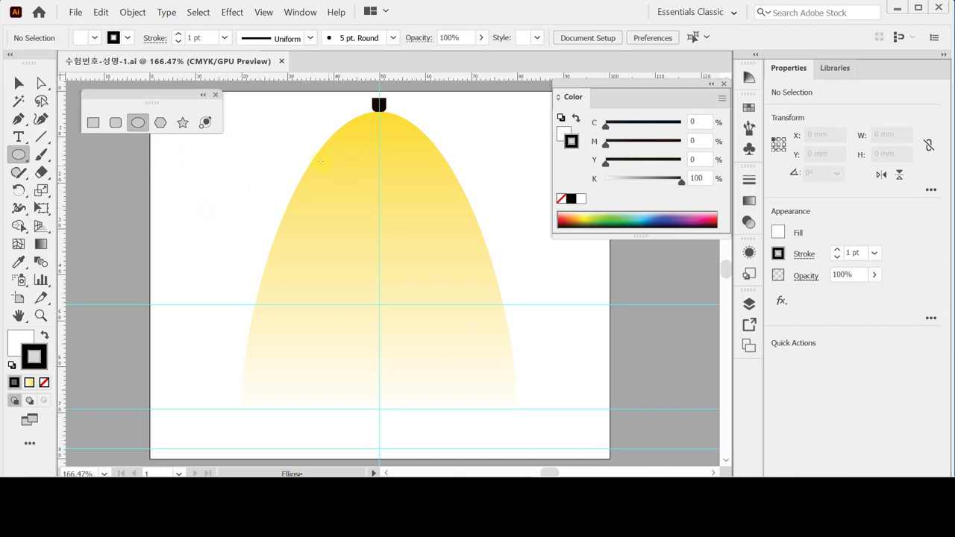
Step: Create a 23 × 32 mm ellipse for the mirror and place it on the vertical centre guide inside the yellow light cone
click(300, 152)
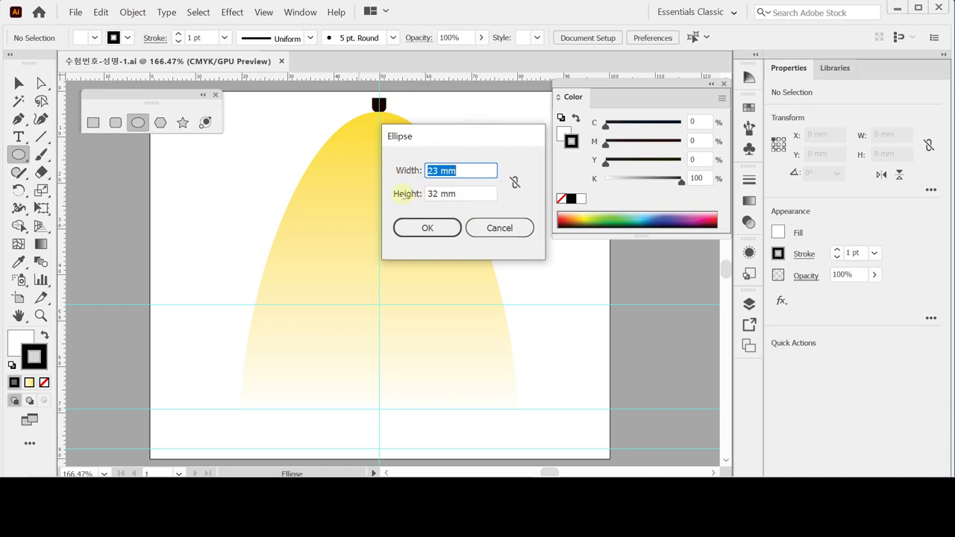
key(Tab)
click(407, 229)
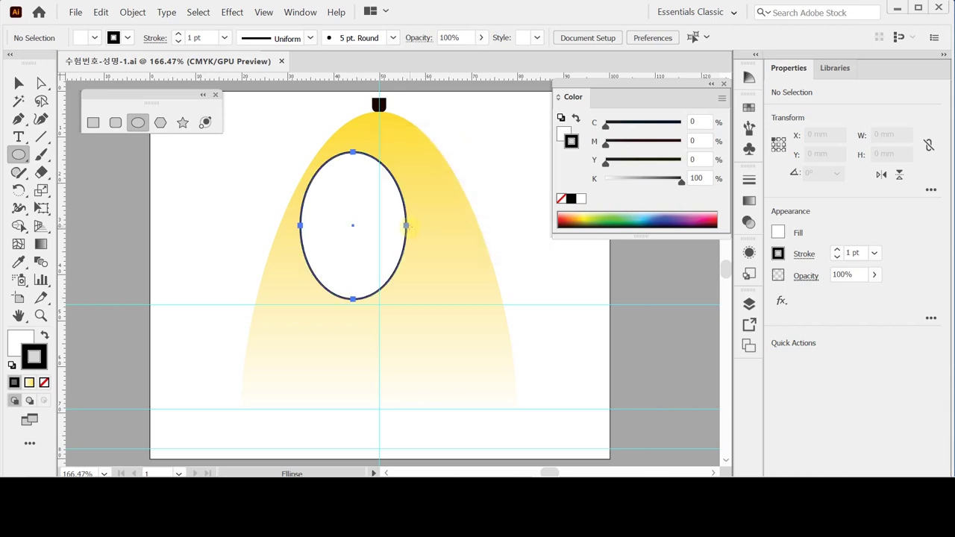
drag(353, 226, 383, 218)
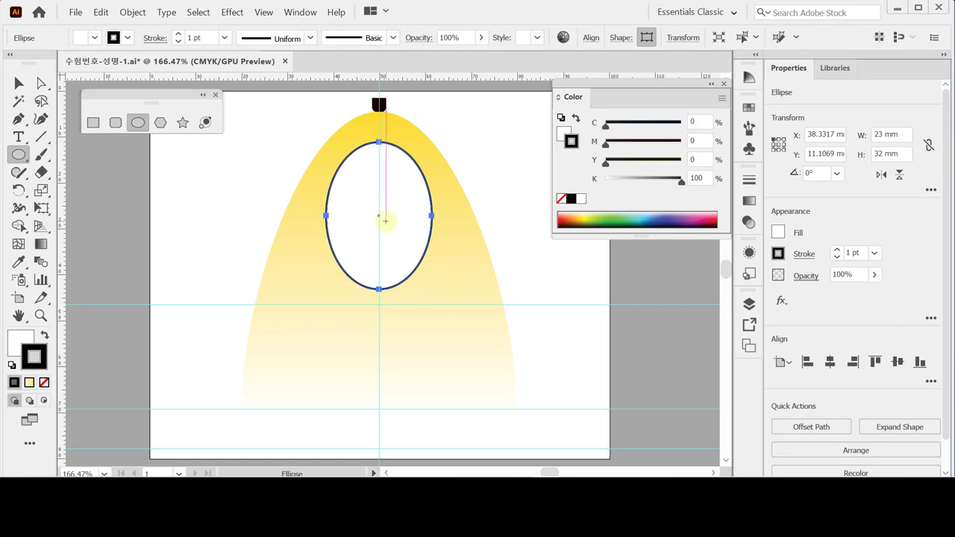
drag(386, 221, 388, 228)
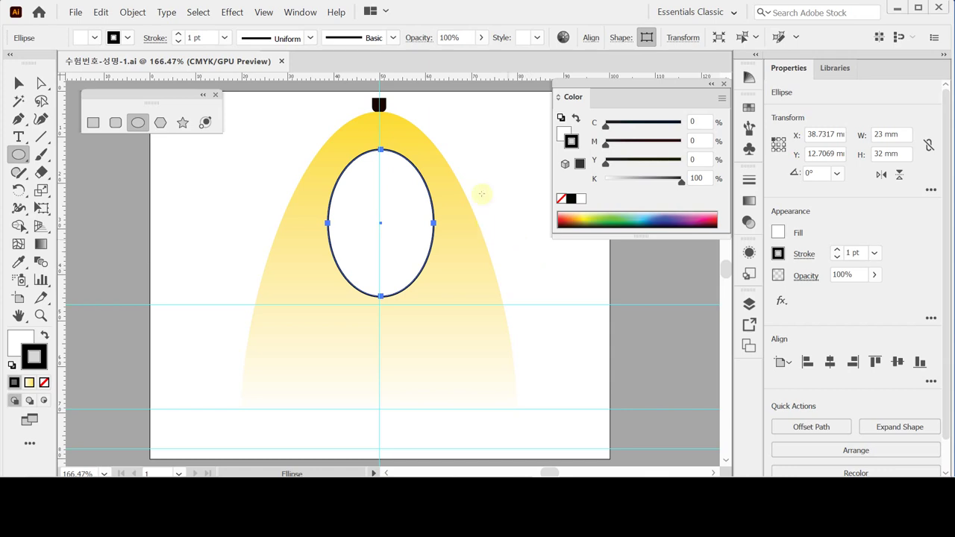
Step: Set the mirror ellipse's stroke colour to C 50, M 60, Y 70, K 90
click(698, 123)
text(50)
key(Tab)
text(6)
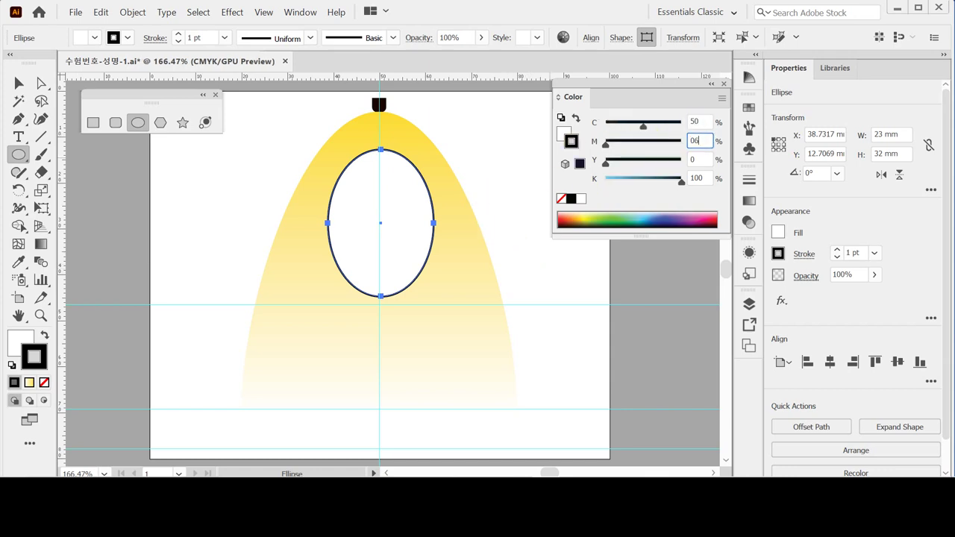
key(Tab)
text(70)
key(shift+Tab)
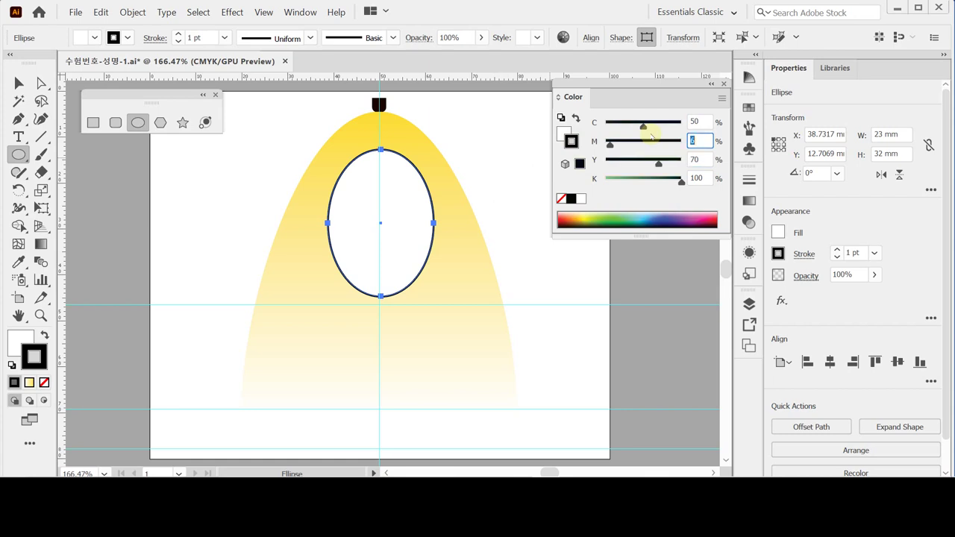
text(60)
key(Tab)
key(Tab)
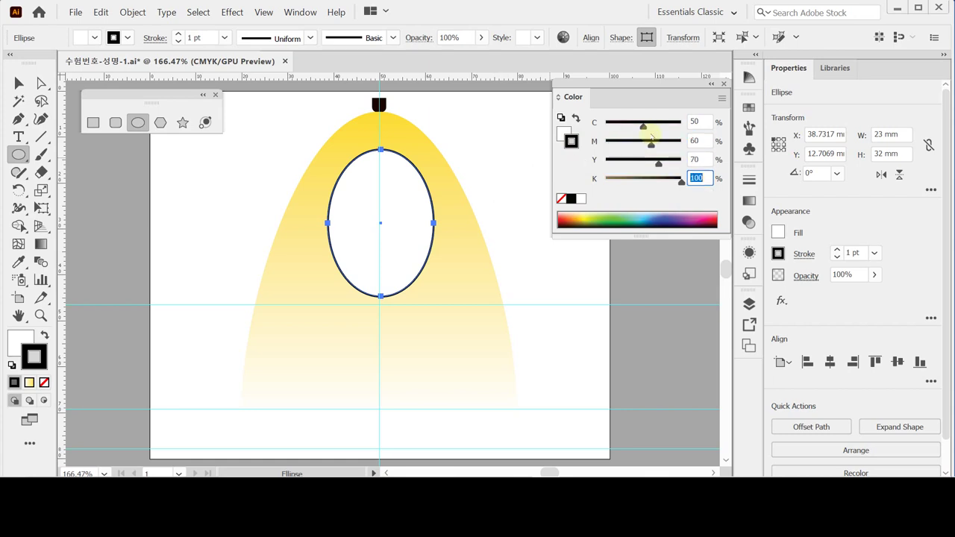
text(90)
key(Tab)
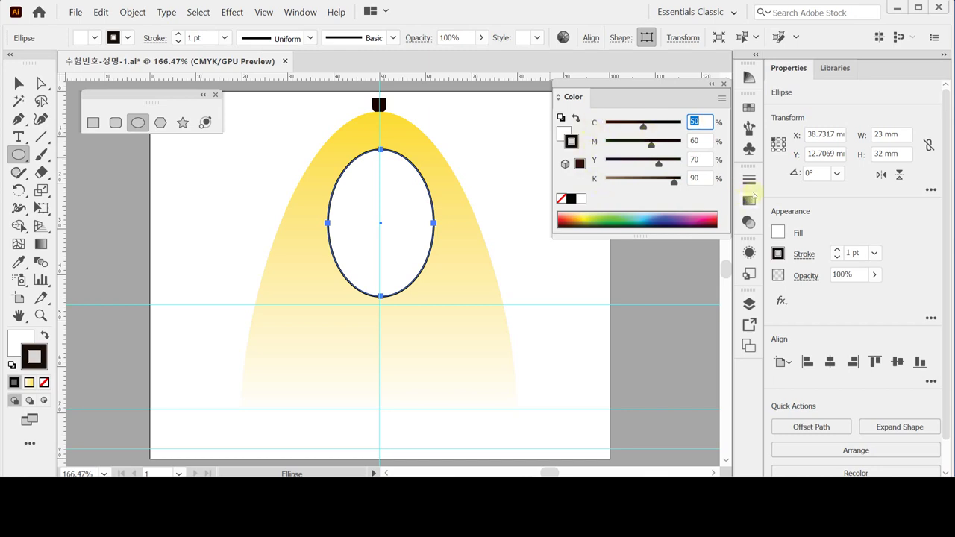
Step: Set the mirror ellipse's stroke weight to 10 pt and convert it to a shape with Outline Stroke
key(ctrl)
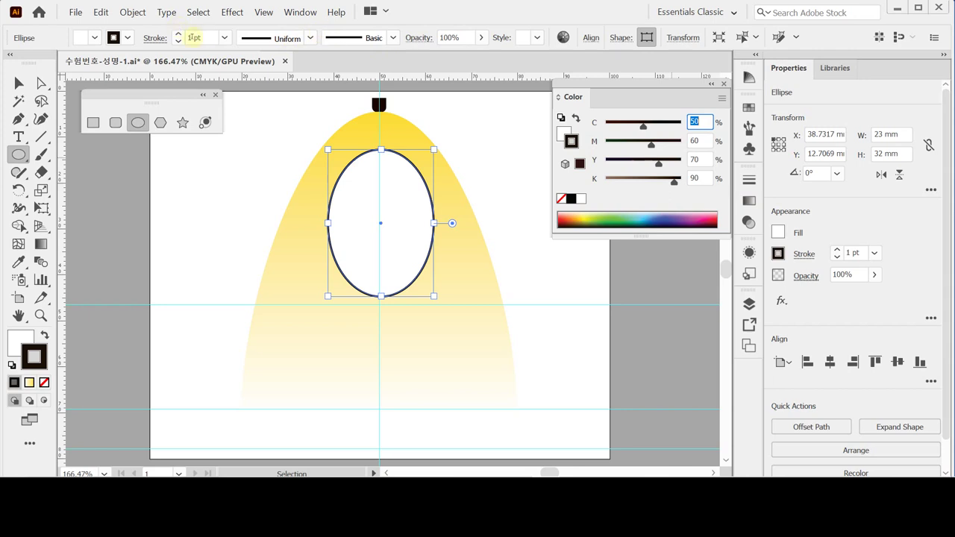
click(199, 37)
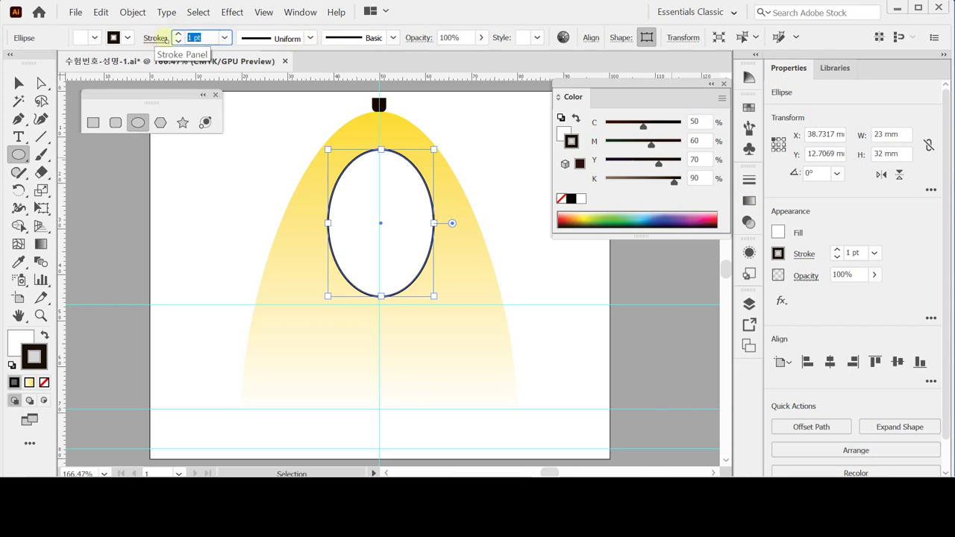
text(10)
key(Return)
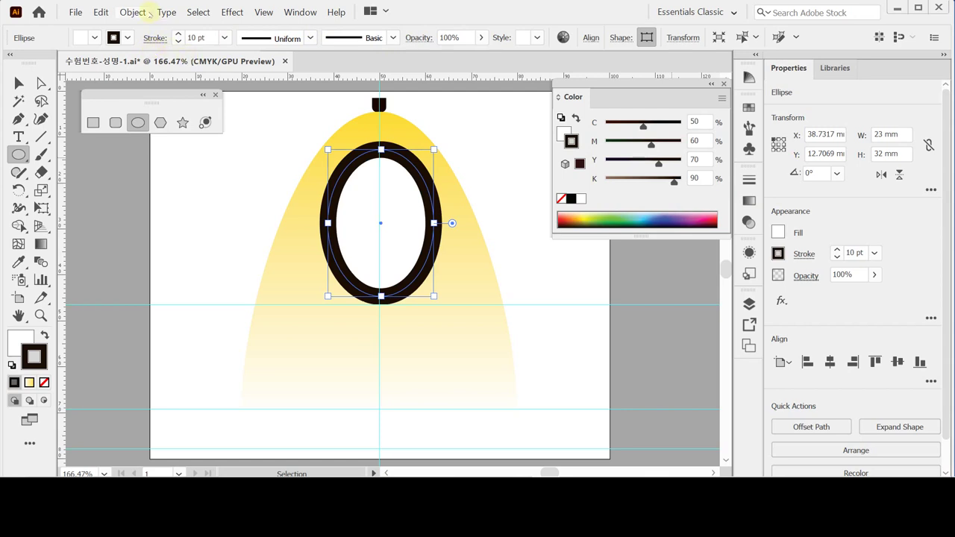
click(133, 12)
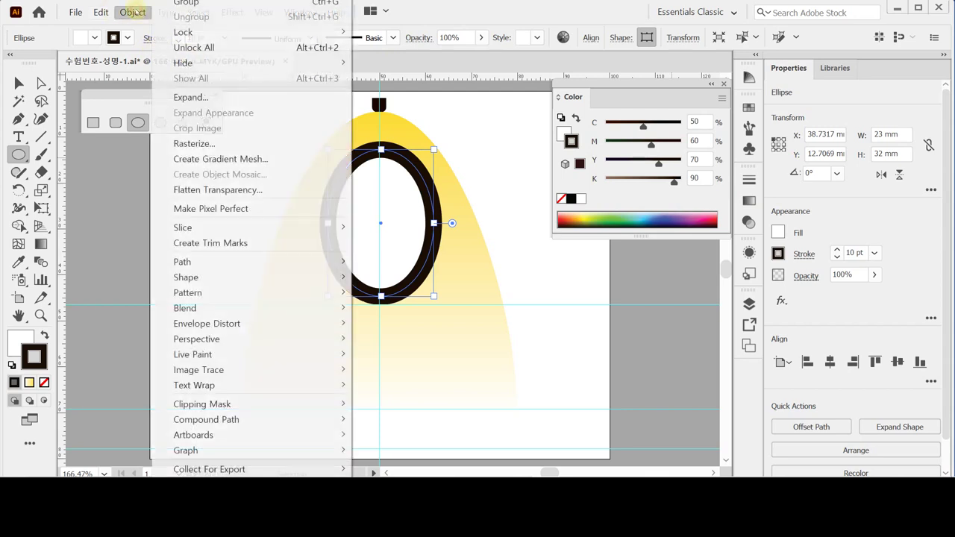
mouse_move(329, 262)
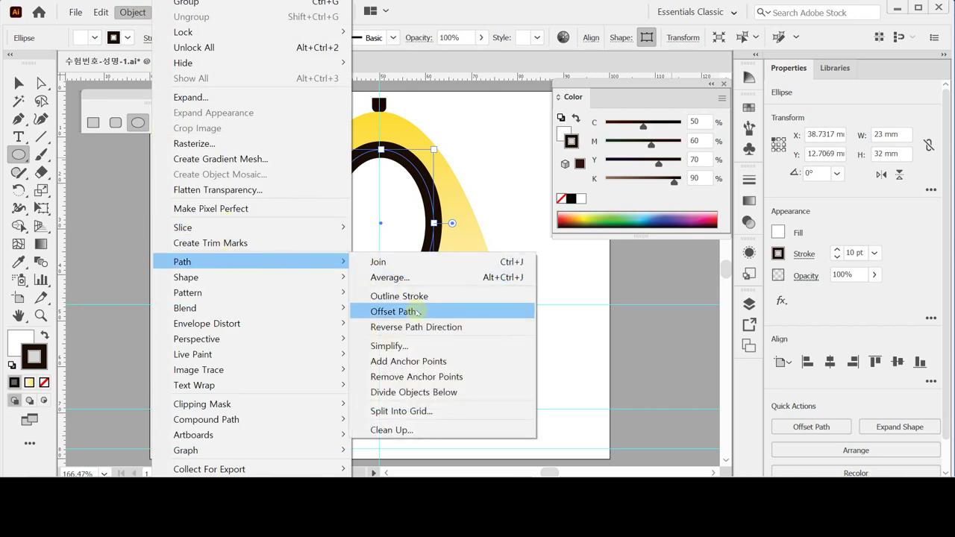
click(424, 298)
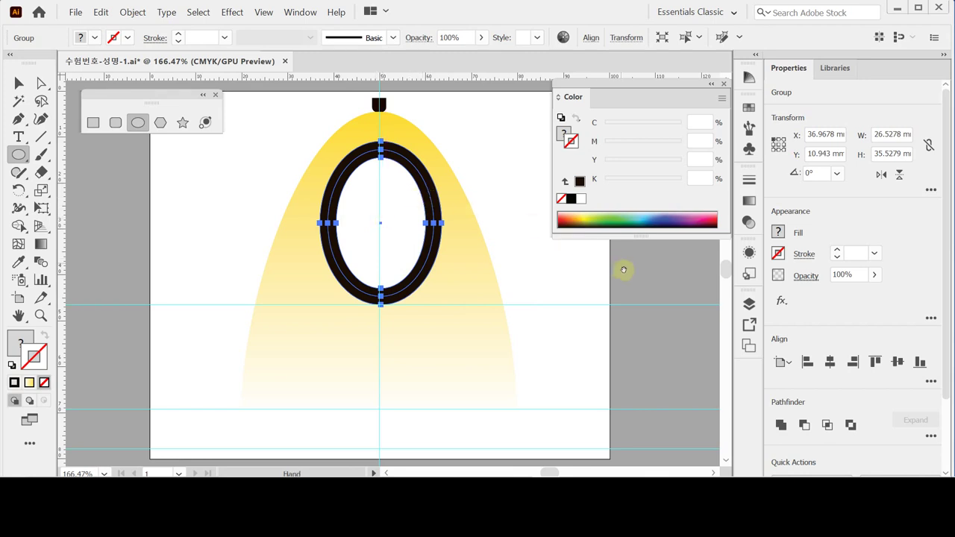
Step: Cut the grouped face artwork from the pasteboard beside the artboard
key(space)
drag(535, 287, 320, 284)
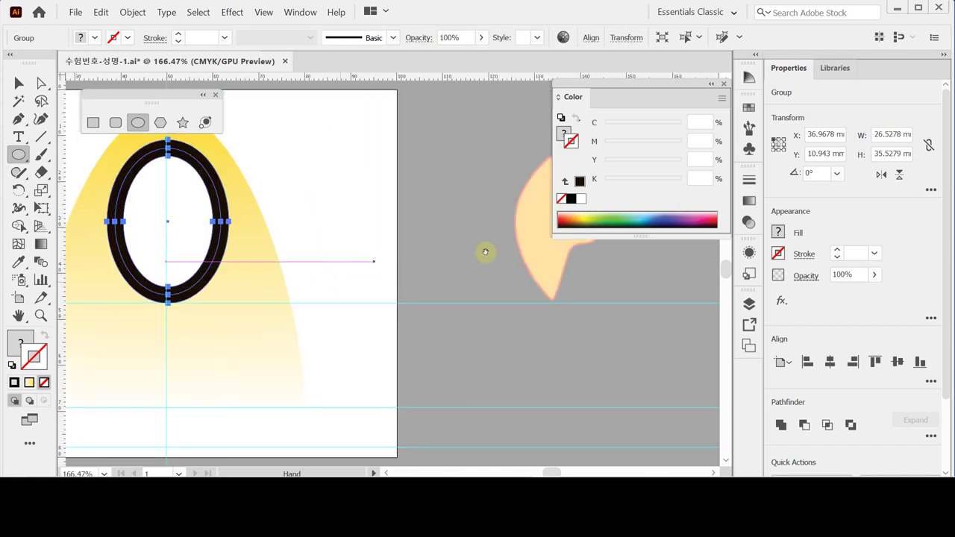
drag(486, 252, 284, 258)
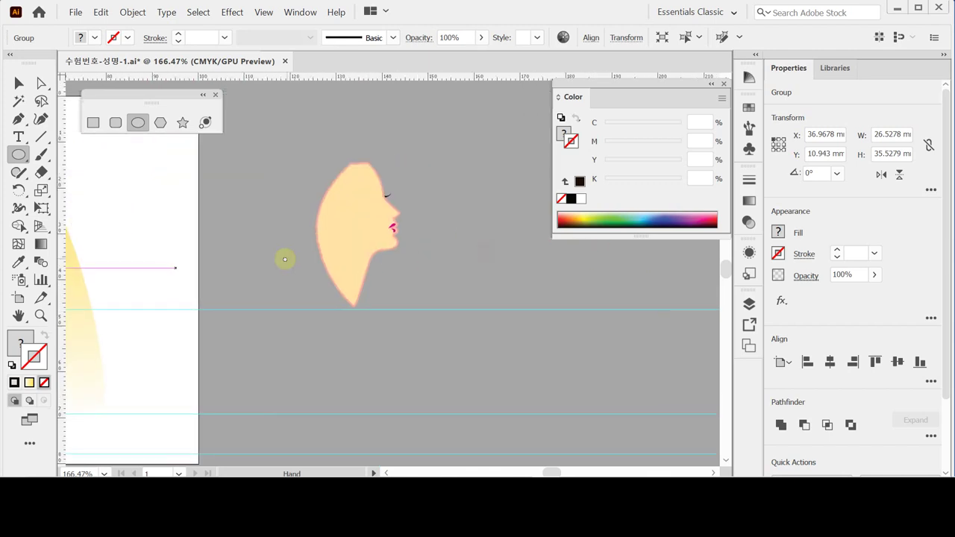
ctrl+click(362, 198)
key(Delete)
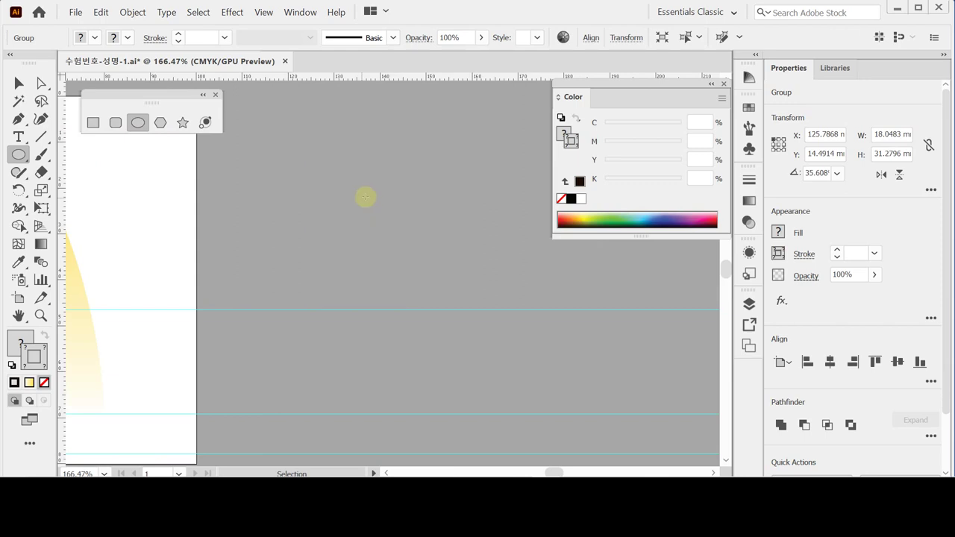
Step: Enter isolation mode on the mirror group and isolate its inner 23 × 32 mm white ellipse
key(space)
drag(74, 265, 448, 251)
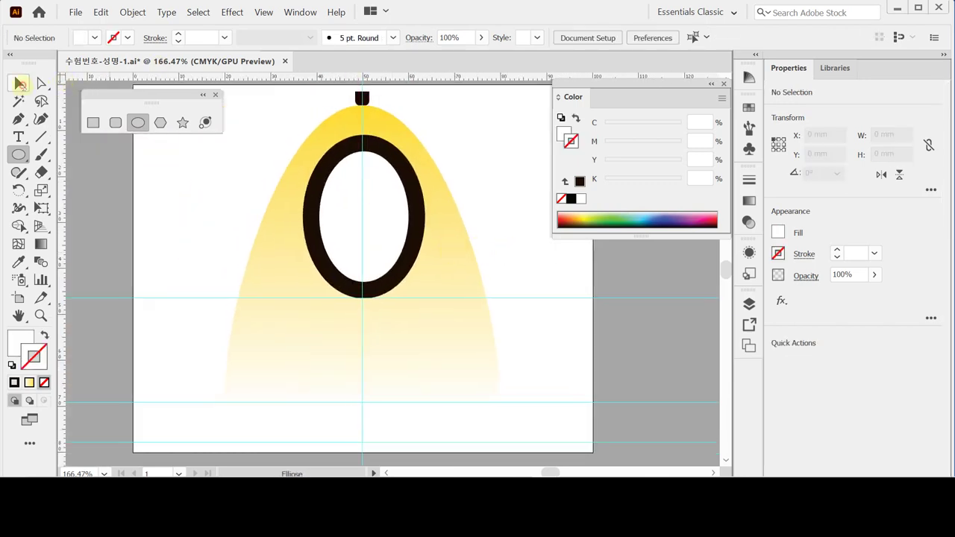
click(19, 84)
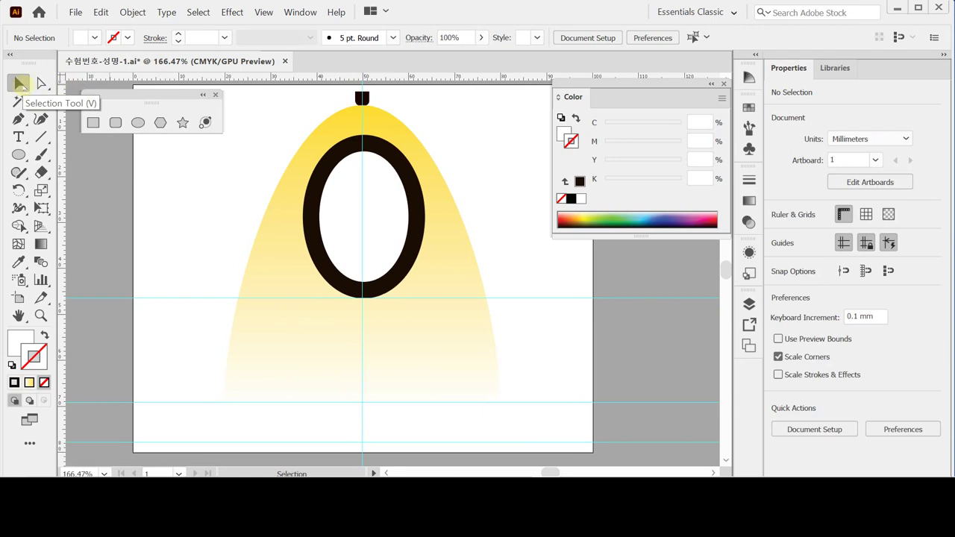
click(347, 200)
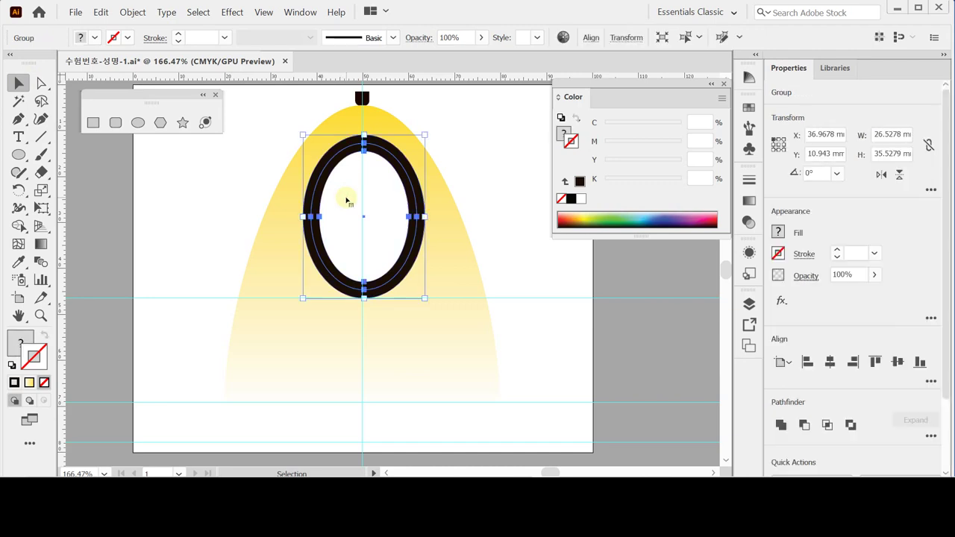
double_click(346, 200)
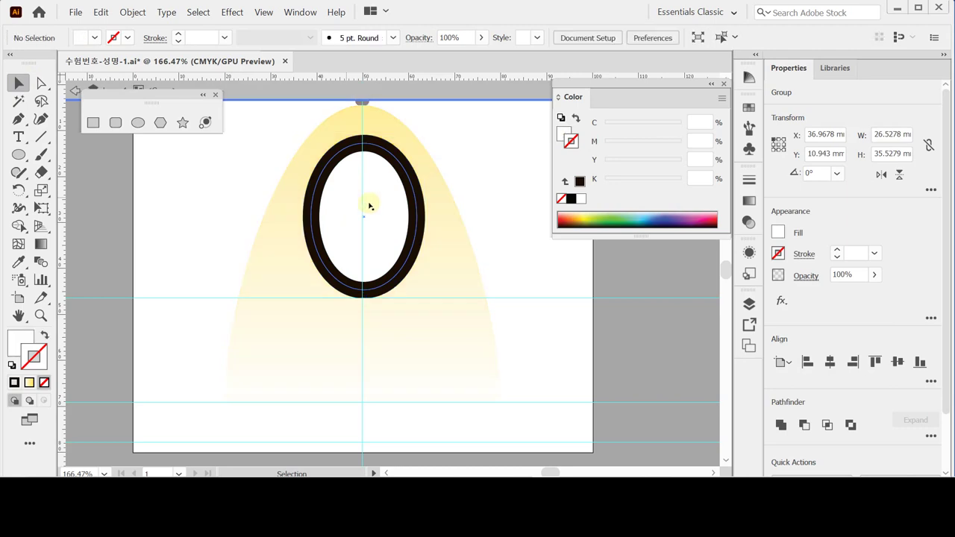
drag(172, 100, 168, 123)
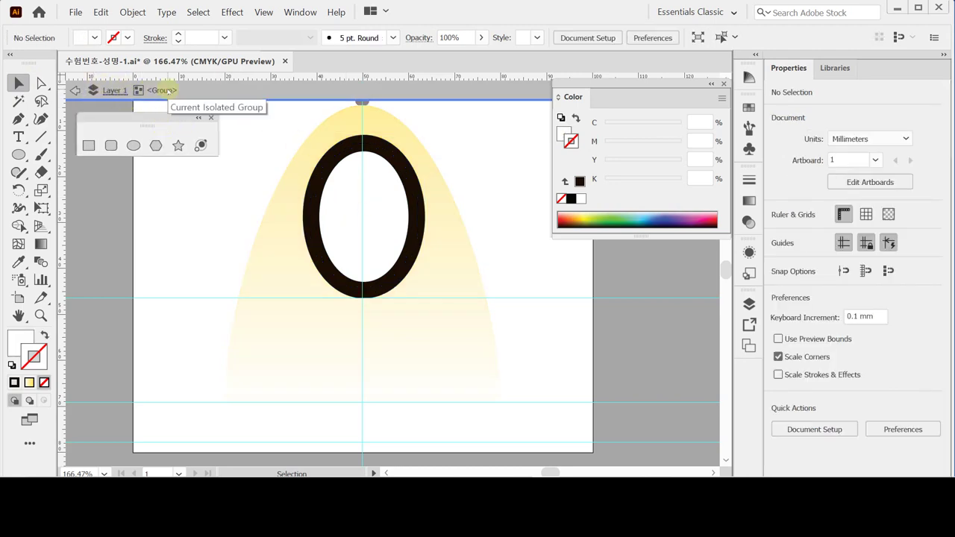
click(375, 215)
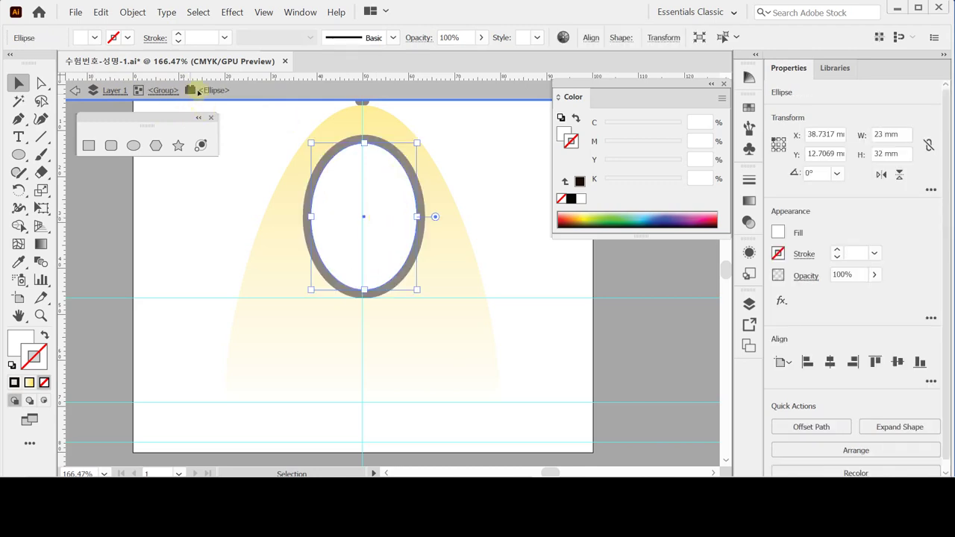
click(213, 90)
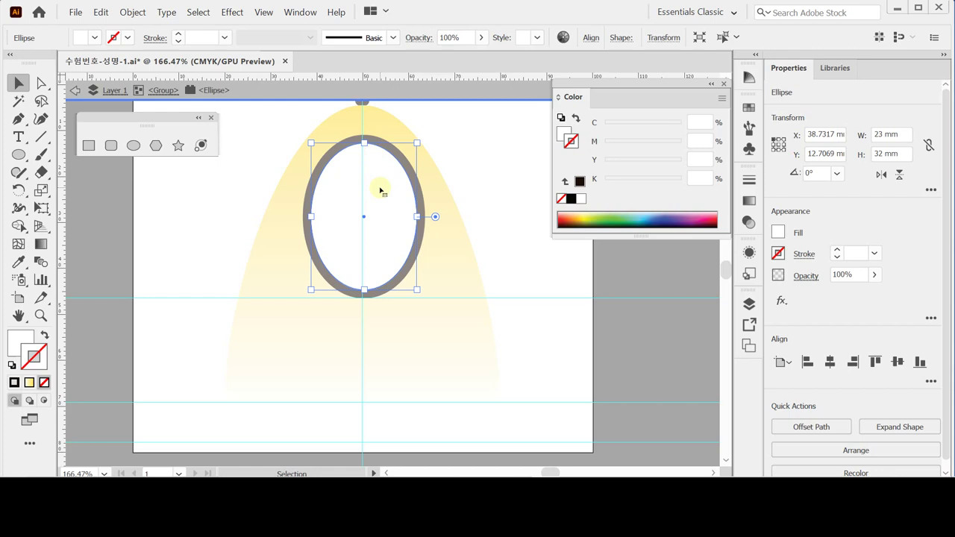
Step: Paste the face group inside the isolated ellipse and position it against the left side of the mirror frame
key(a)
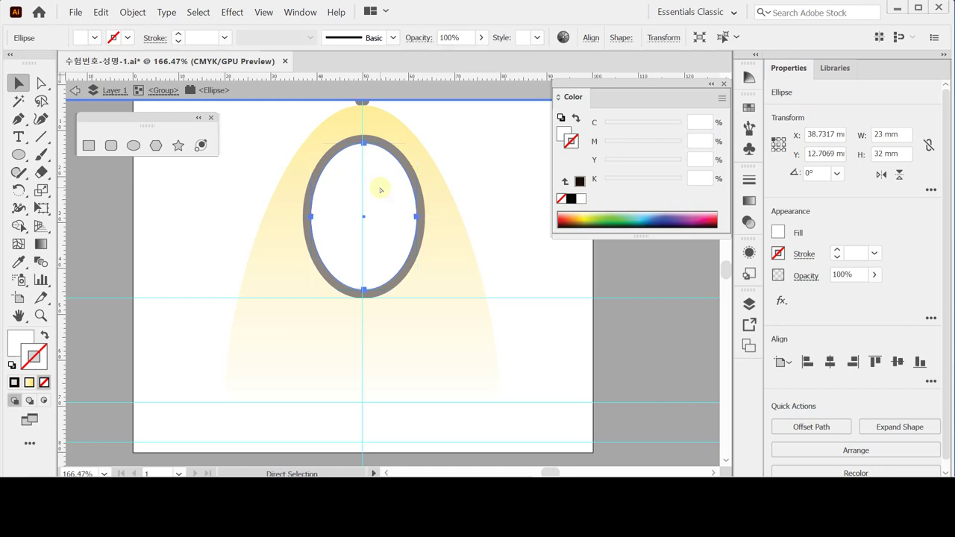
key(ctrl+v)
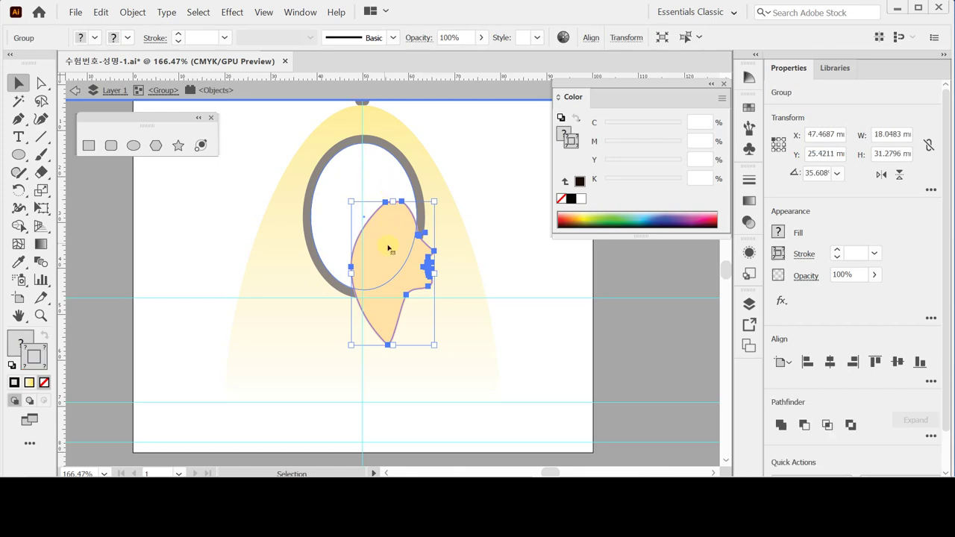
drag(388, 245, 352, 200)
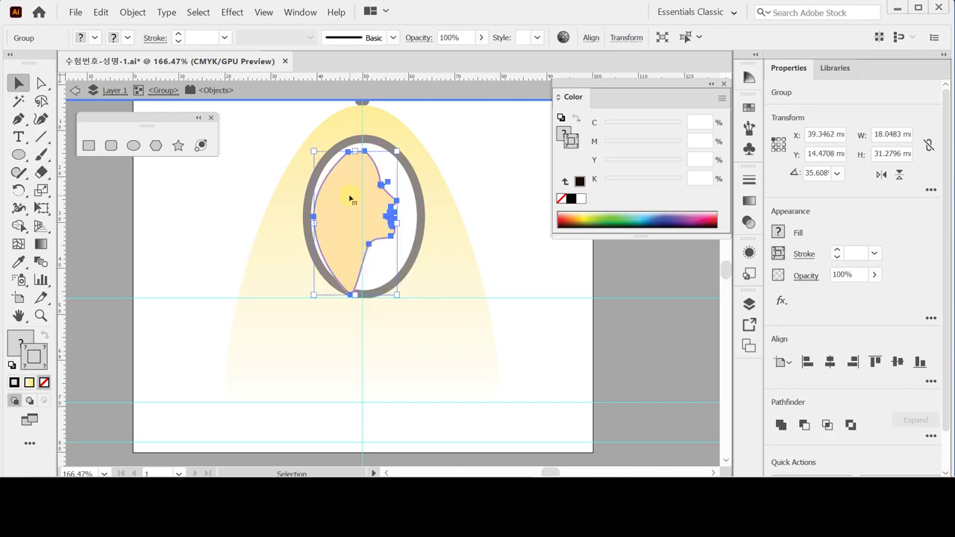
key(Left)
key(Up)
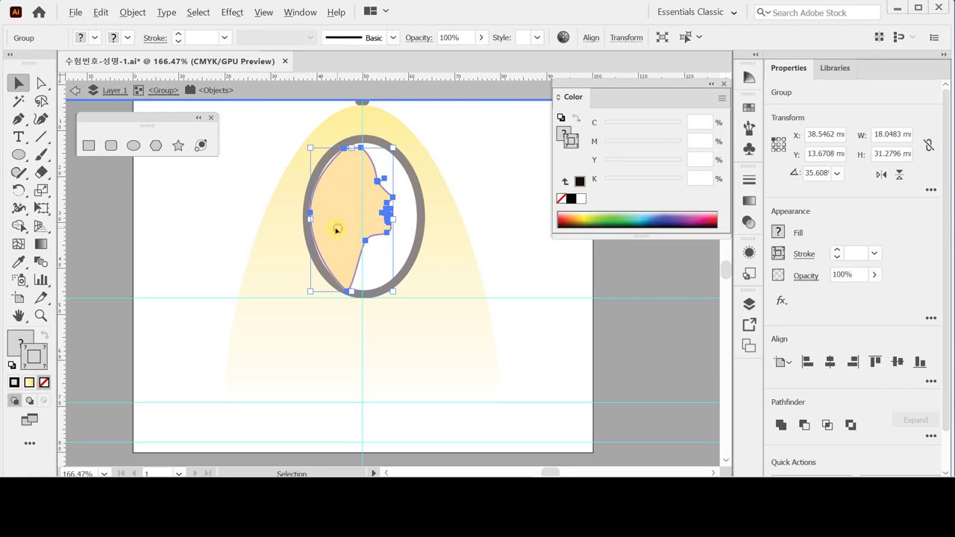
Step: Duplicate the face group horizontally about 4 mm to the left of the original
drag(335, 229, 320, 230)
key(shift)
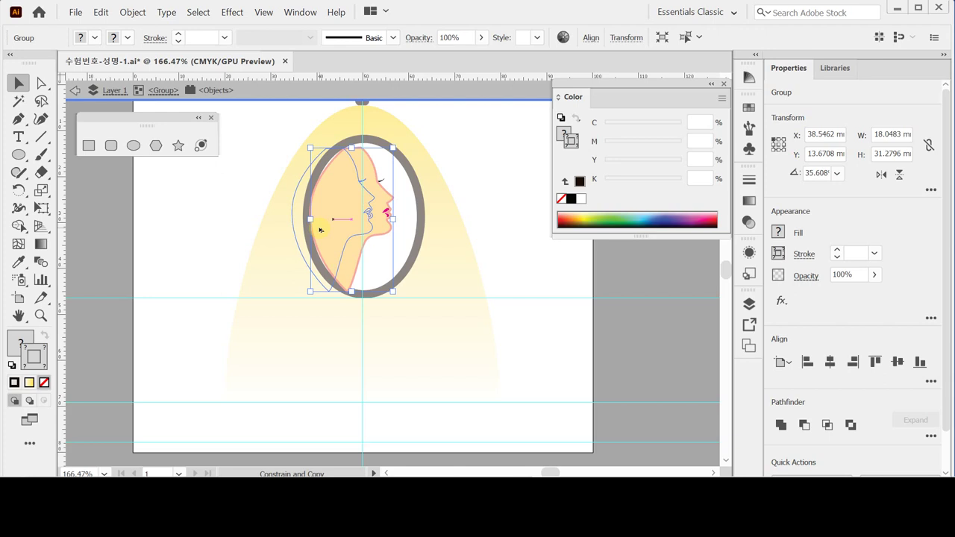
drag(319, 230, 319, 229)
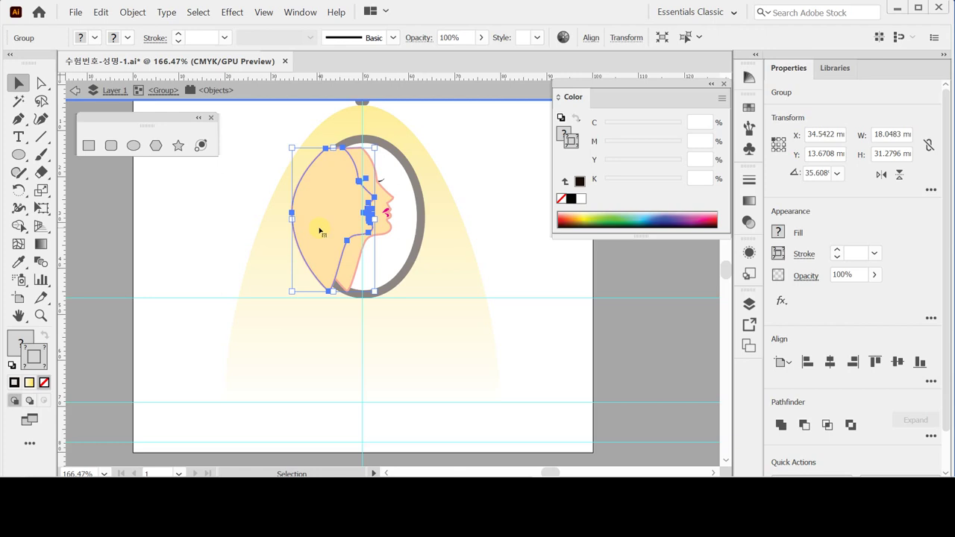
Step: In outline view, reshape the copied head by moving its crown, back and neck-tip anchor points inward to the mirror frame, then restore the preview
key(shift)
ctrl+click(347, 246)
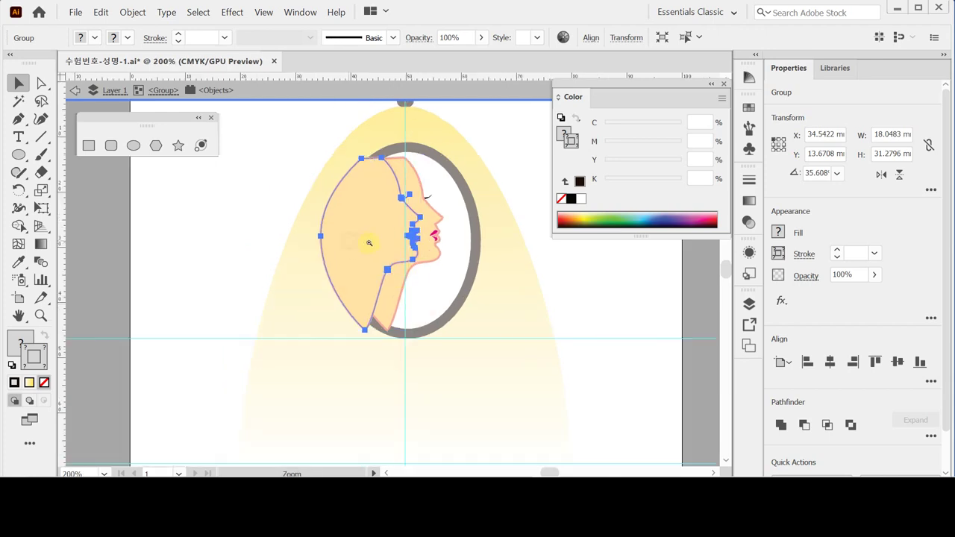
ctrl+click(399, 256)
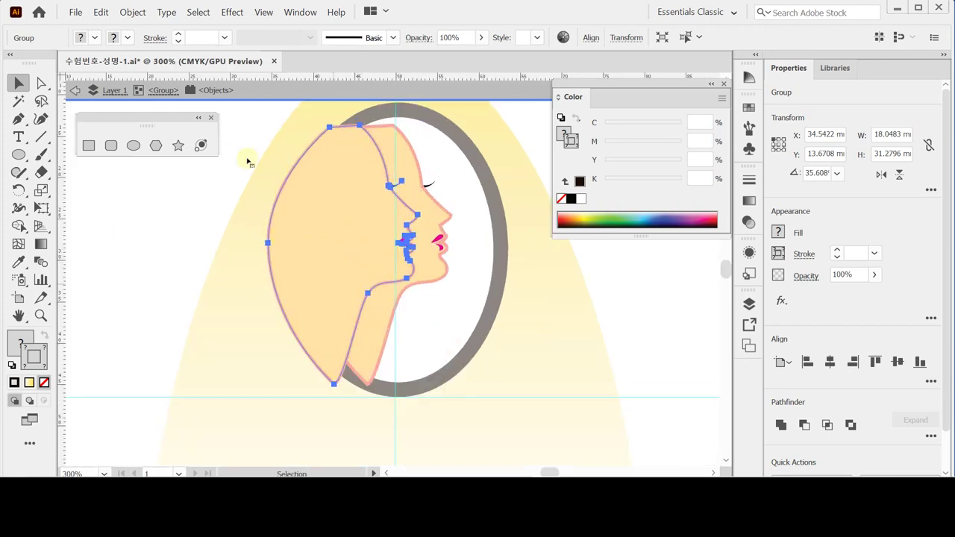
click(41, 83)
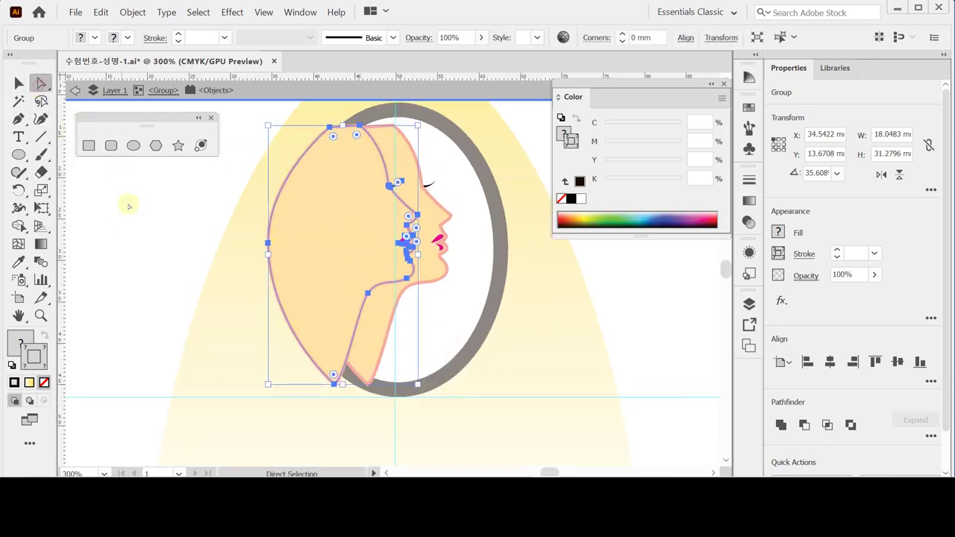
click(331, 141)
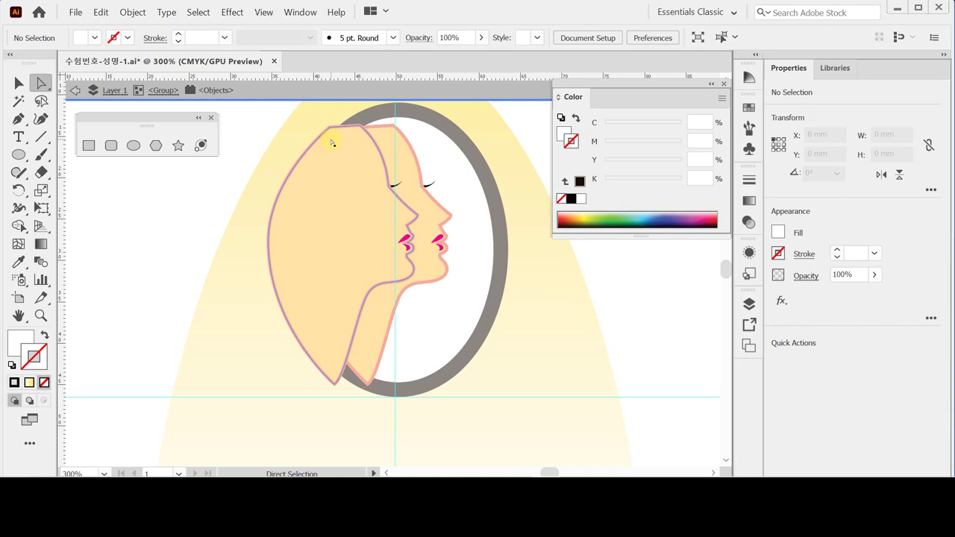
key(ctrl+y)
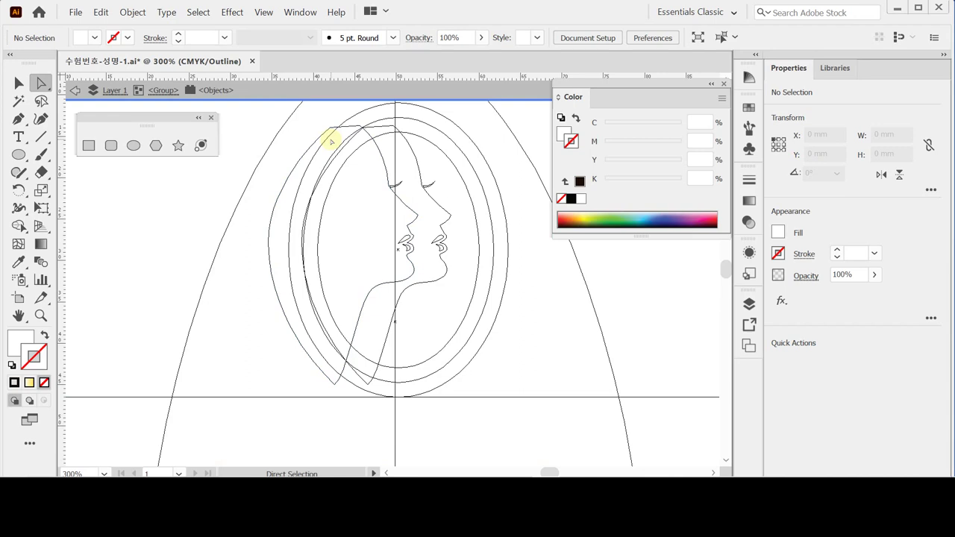
click(329, 128)
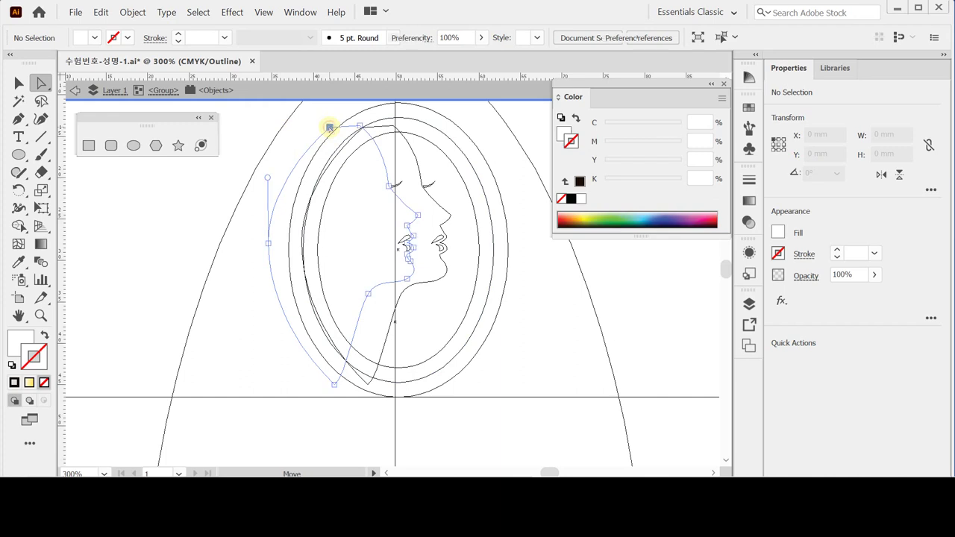
drag(329, 128, 340, 130)
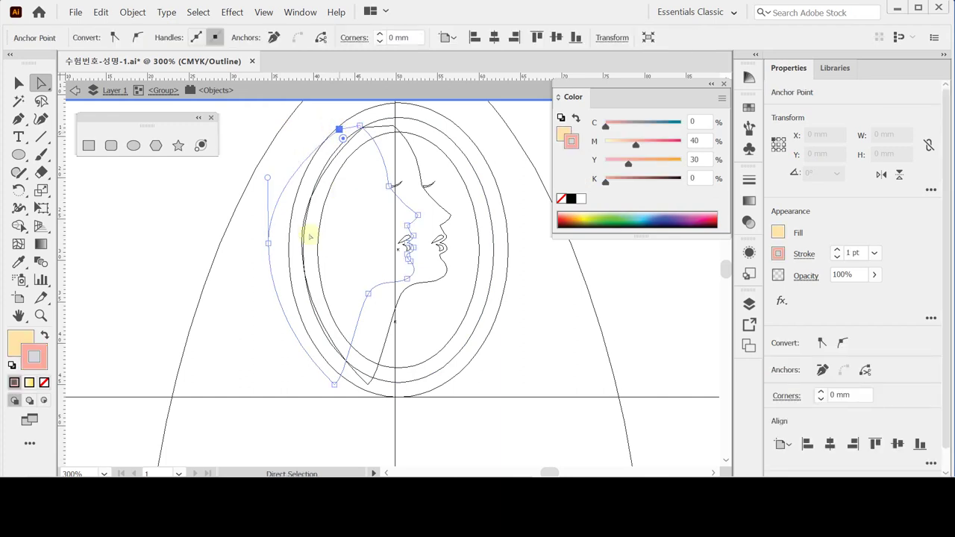
drag(268, 243, 299, 243)
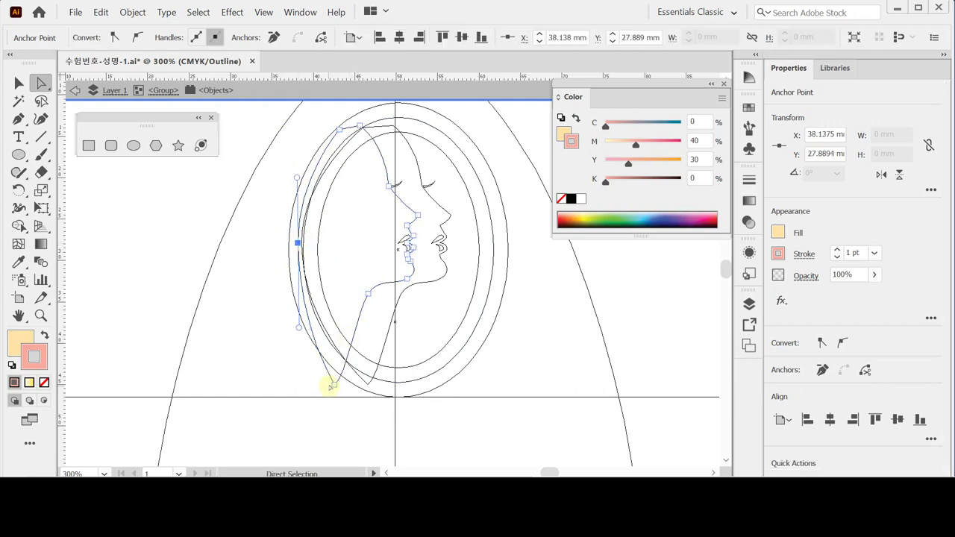
drag(335, 386, 343, 367)
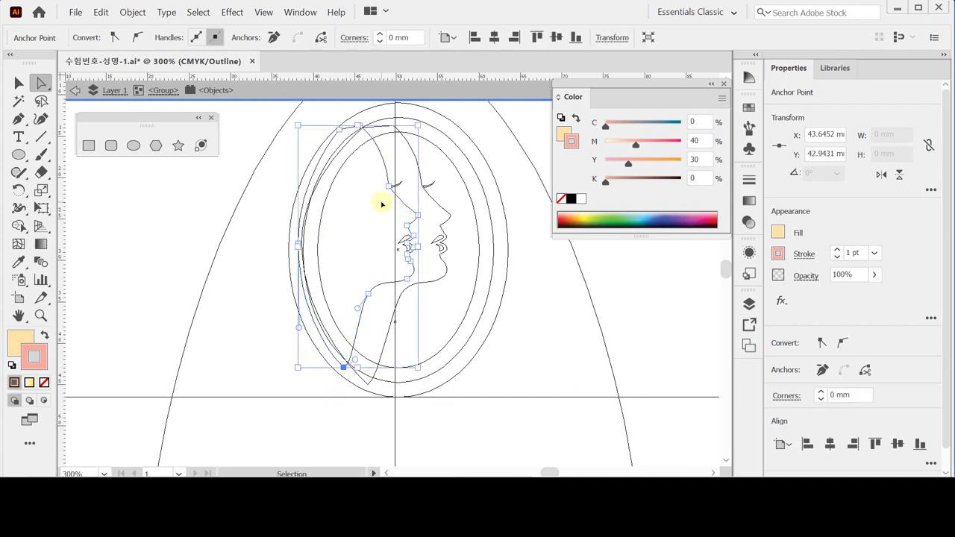
key(ctrl+y)
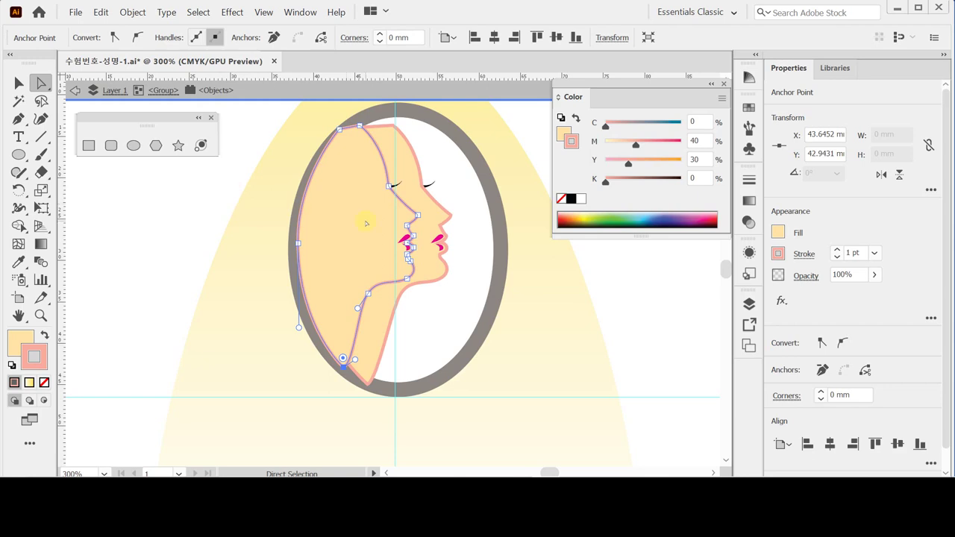
Step: Give the copied head path the default white fill and black stroke, and exit isolation mode
click(329, 234)
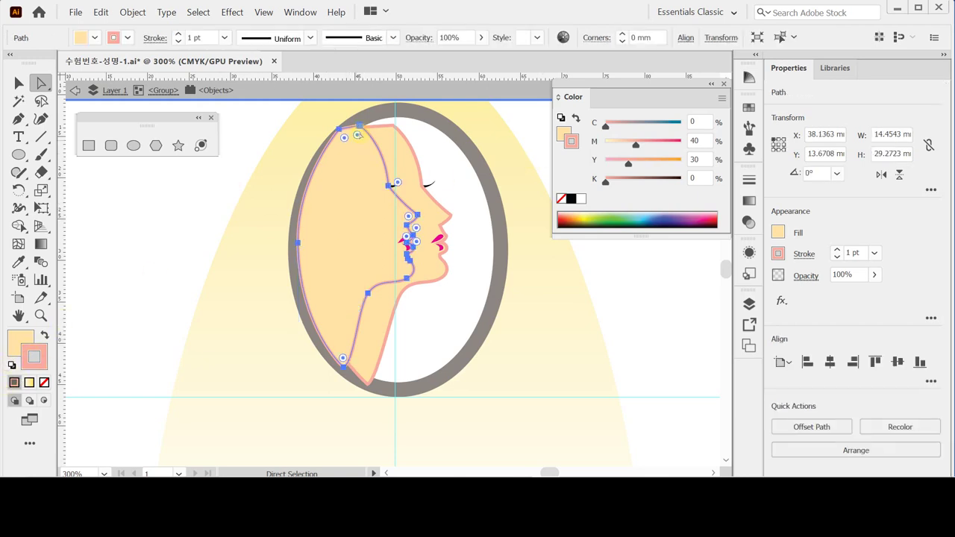
click(11, 365)
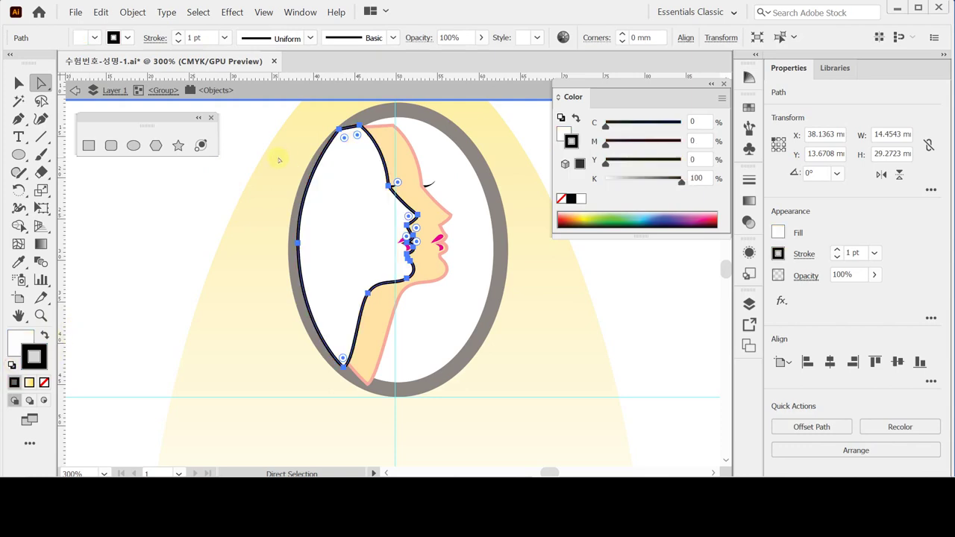
click(196, 229)
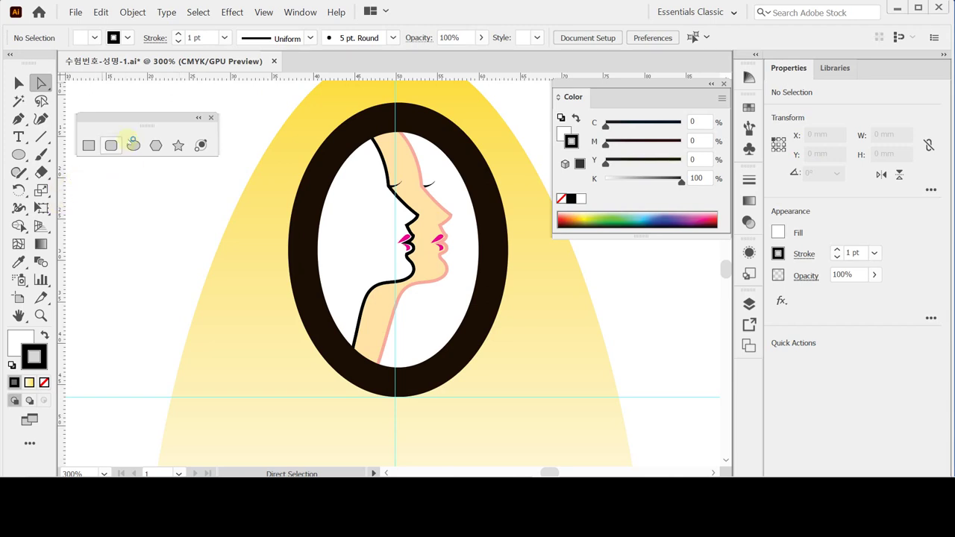
Step: Create a 2.5 × 2.5 mm circle to the left of the mirror
click(133, 145)
click(157, 200)
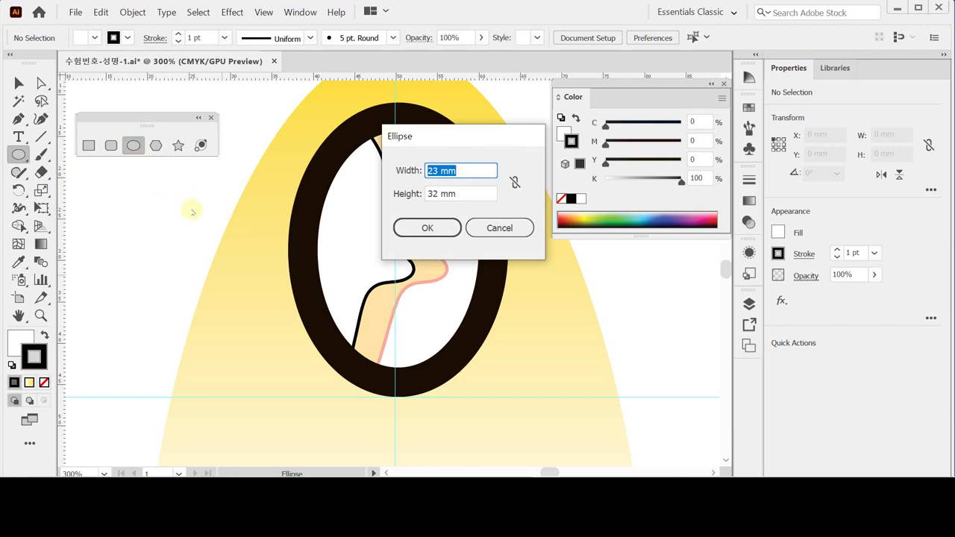
text(2.5)
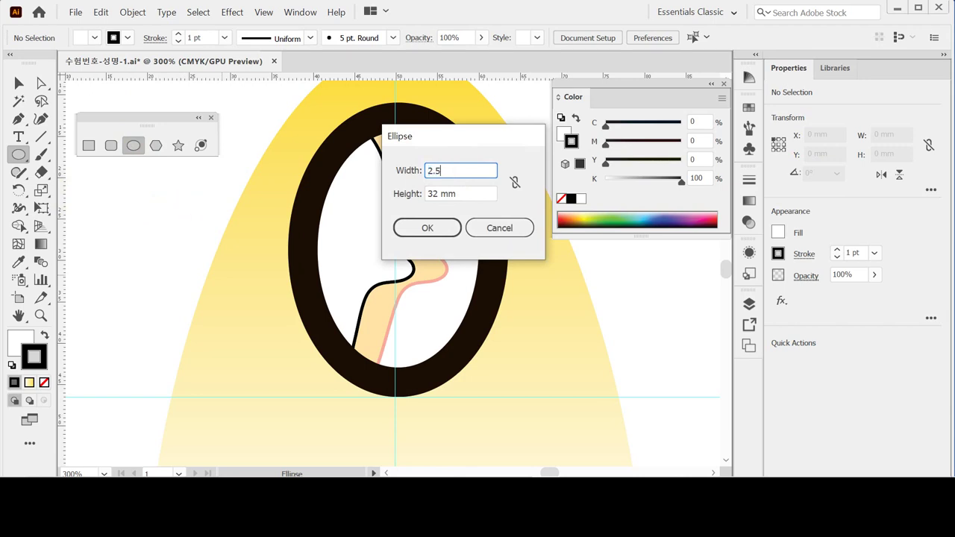
key(Tab)
text(2.)
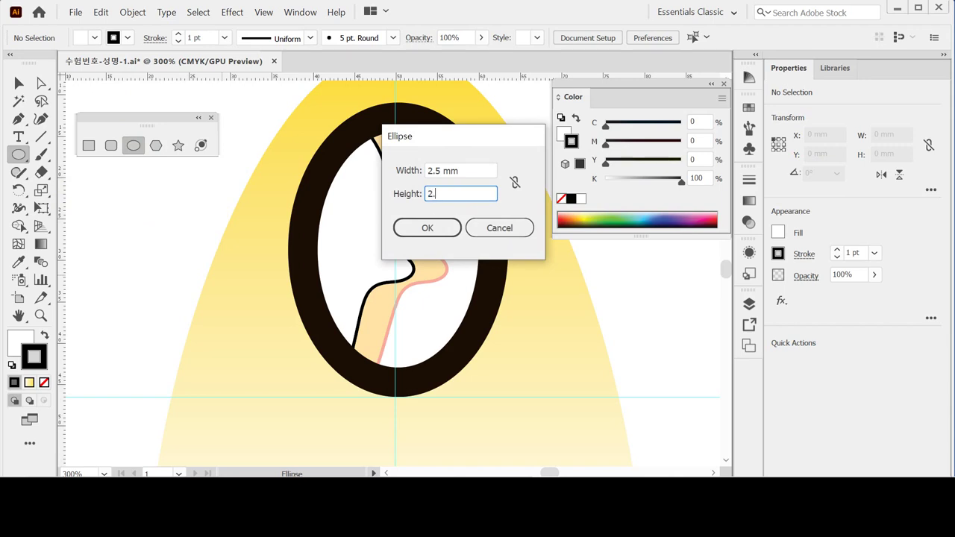
key(Return)
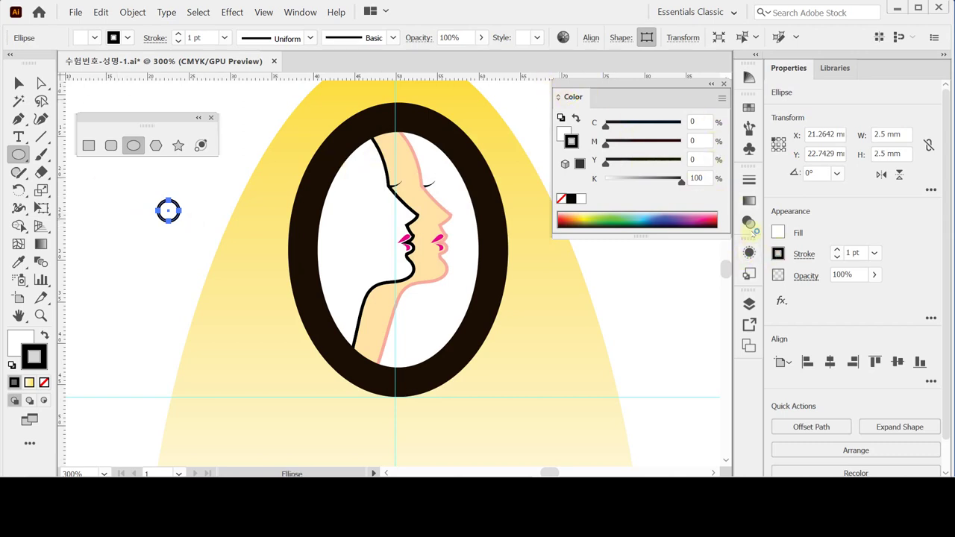
Step: Remove the small circle's stroke and fill it with the white-to-yellow gradient, set to the radial type
click(749, 200)
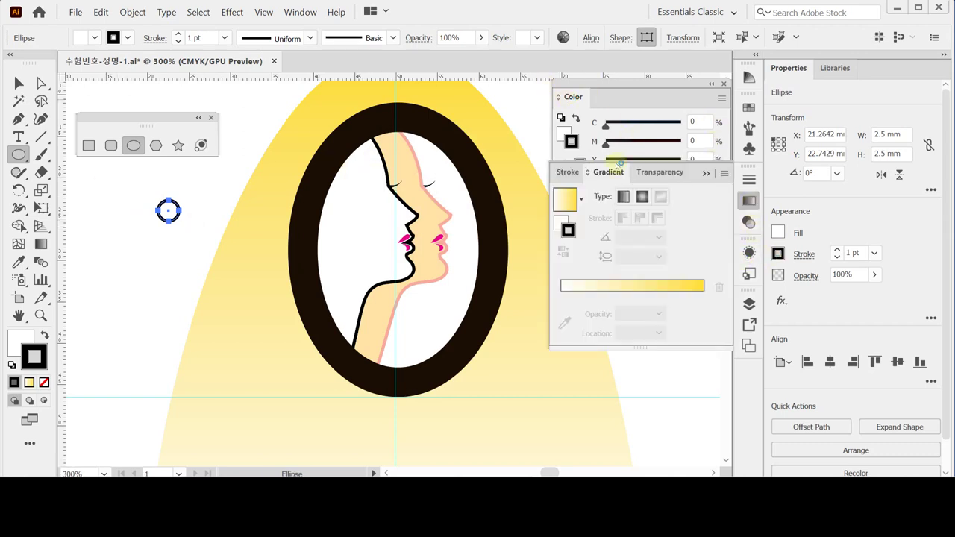
click(642, 197)
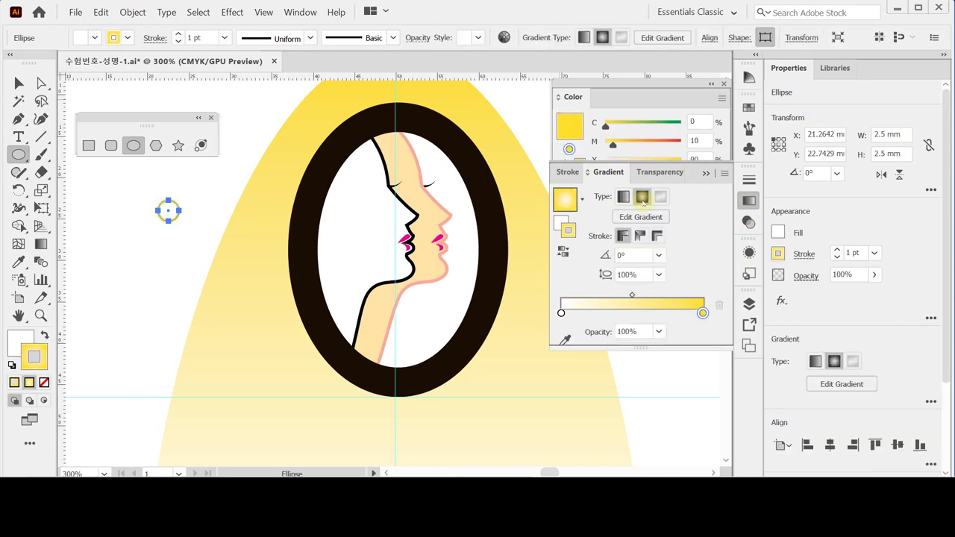
click(564, 227)
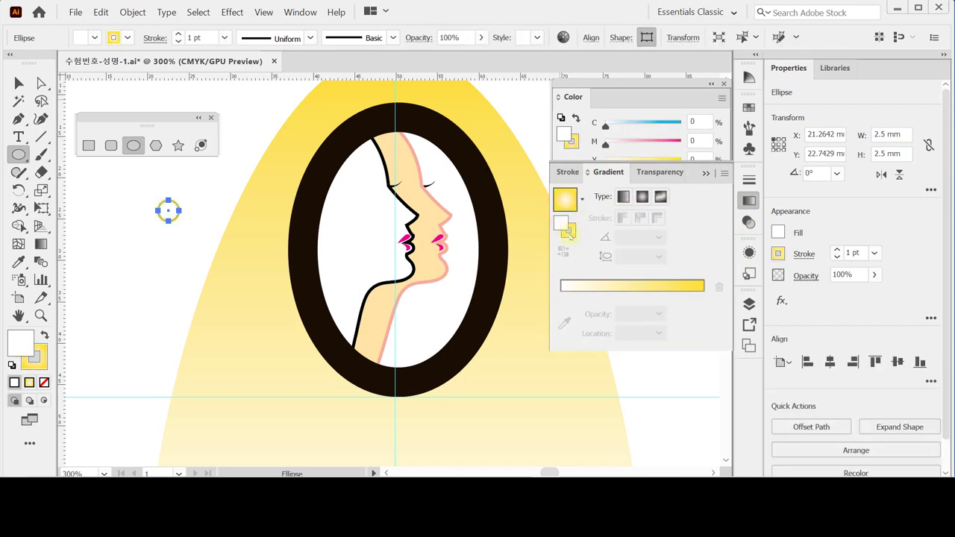
click(569, 231)
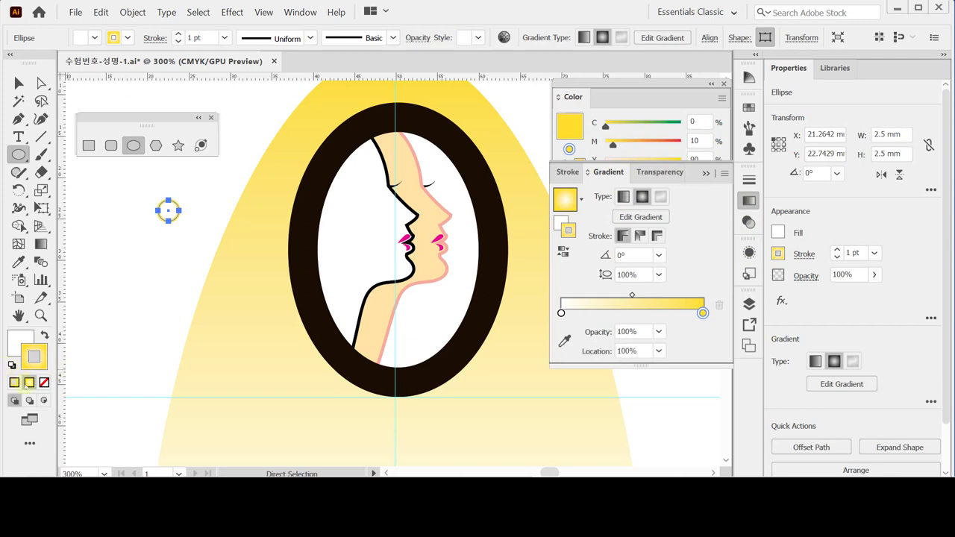
click(43, 382)
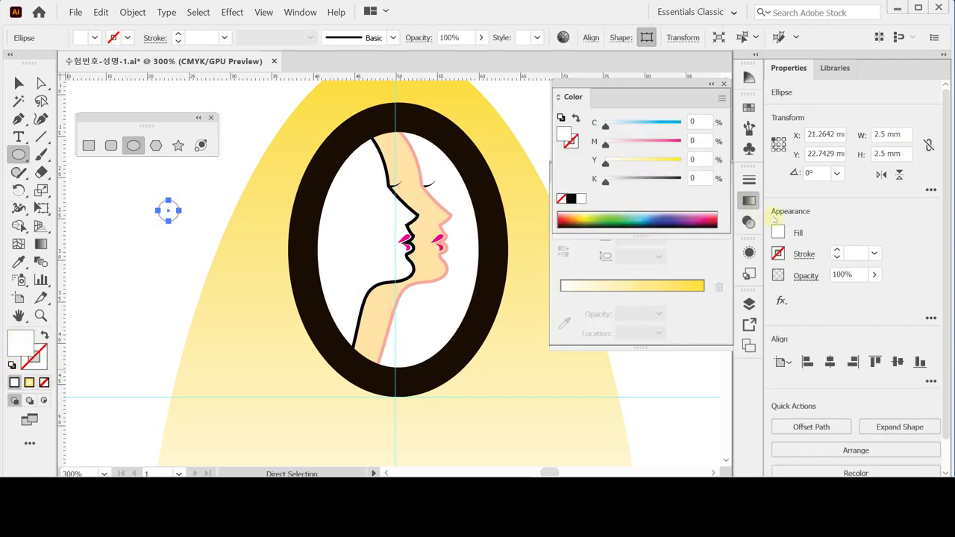
click(749, 200)
click(568, 206)
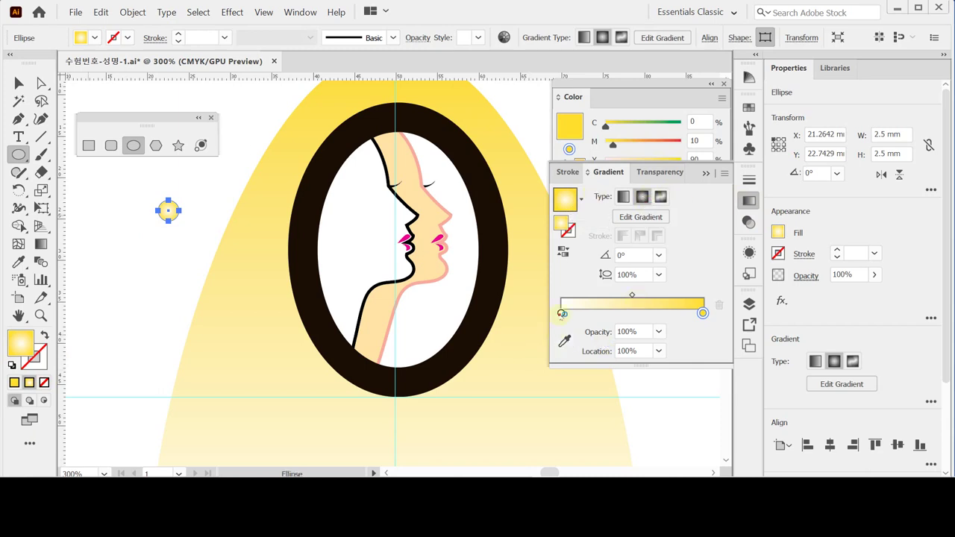
Step: Set the outer color stop of the circle's gradient to C 0, M 0, Y 100, K 0
click(562, 313)
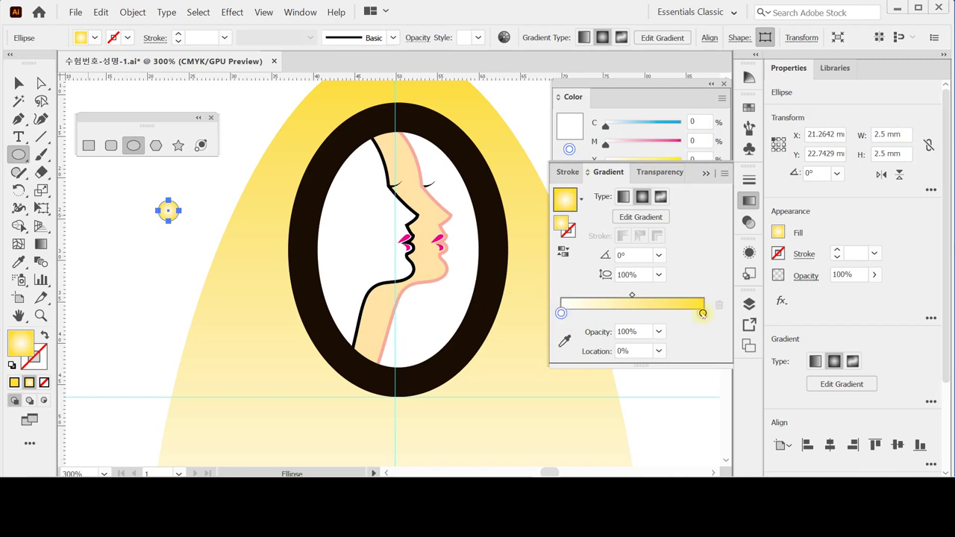
double_click(703, 313)
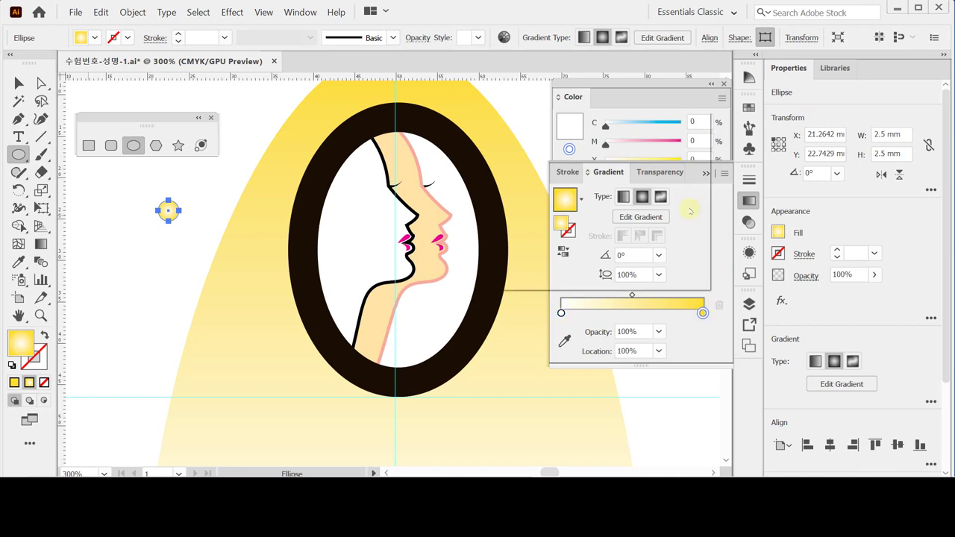
drag(587, 178, 580, 178)
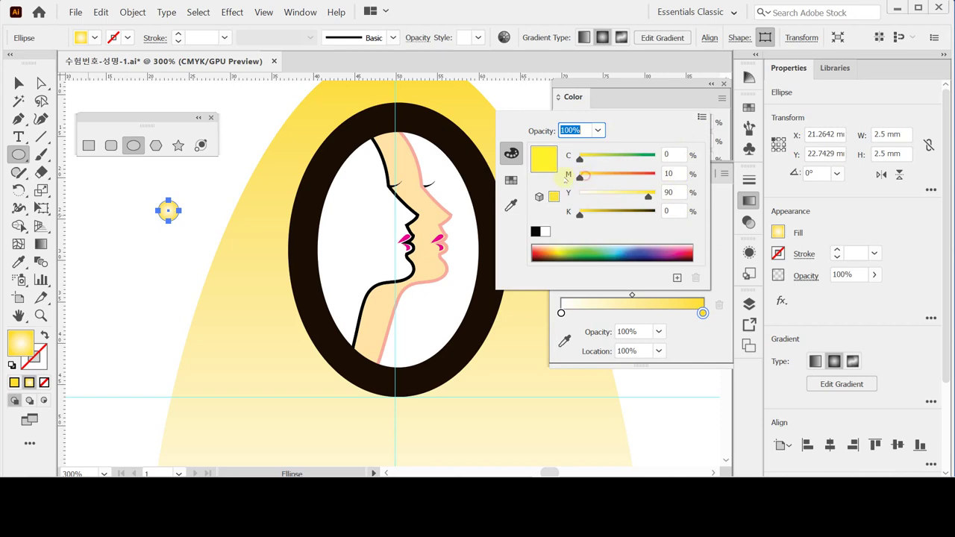
drag(649, 196, 674, 195)
click(735, 212)
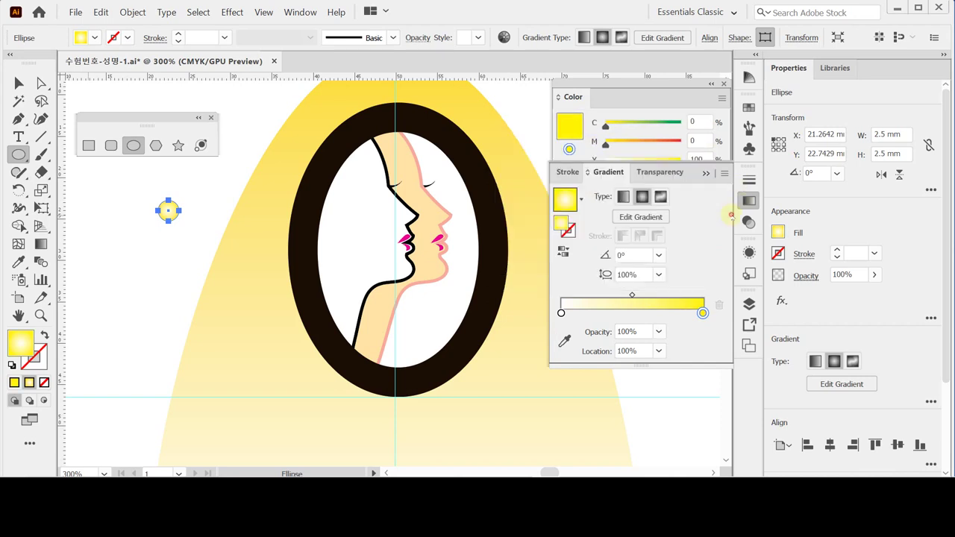
click(749, 200)
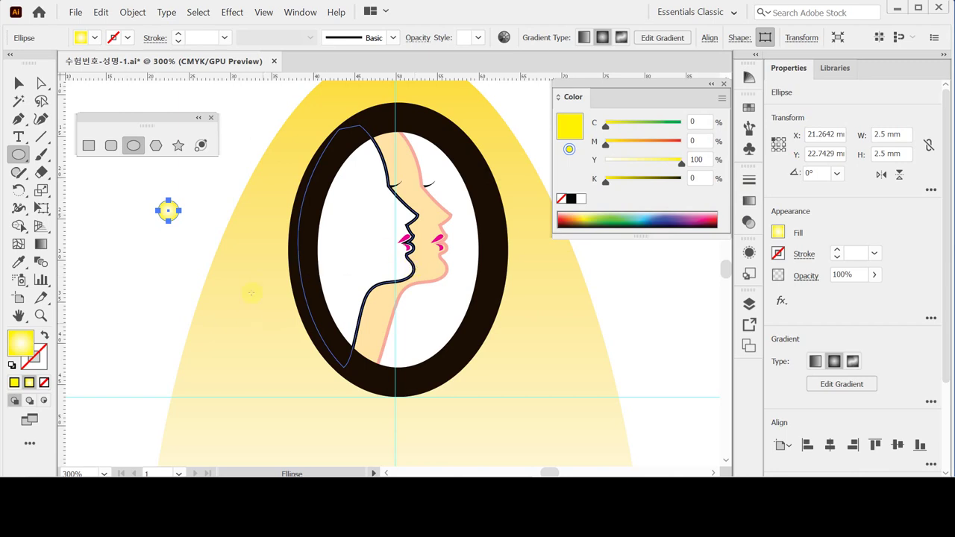
Step: Move the gradient circle near the artboard's left edge and place a copy about 19 mm to its right
drag(257, 278, 508, 315)
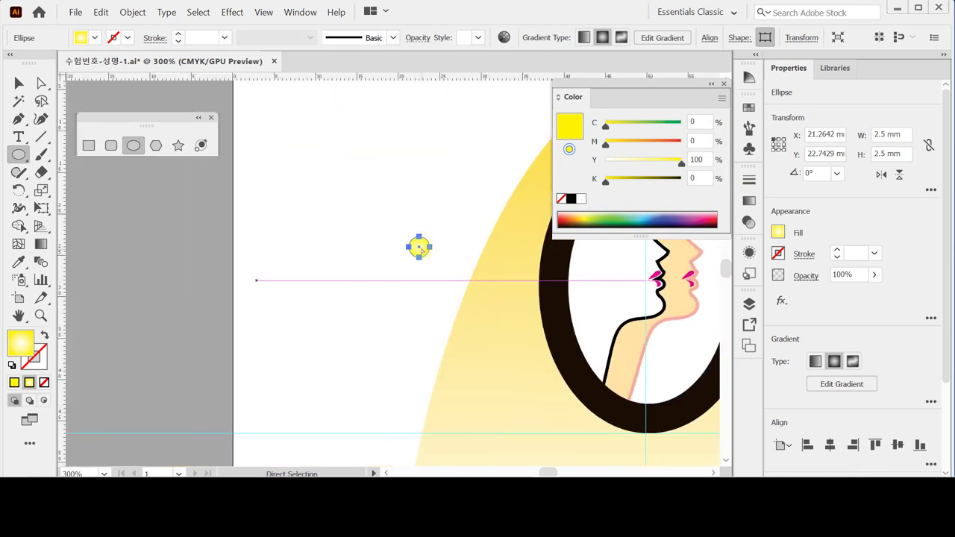
ctrl+click(360, 239)
drag(267, 229, 419, 230)
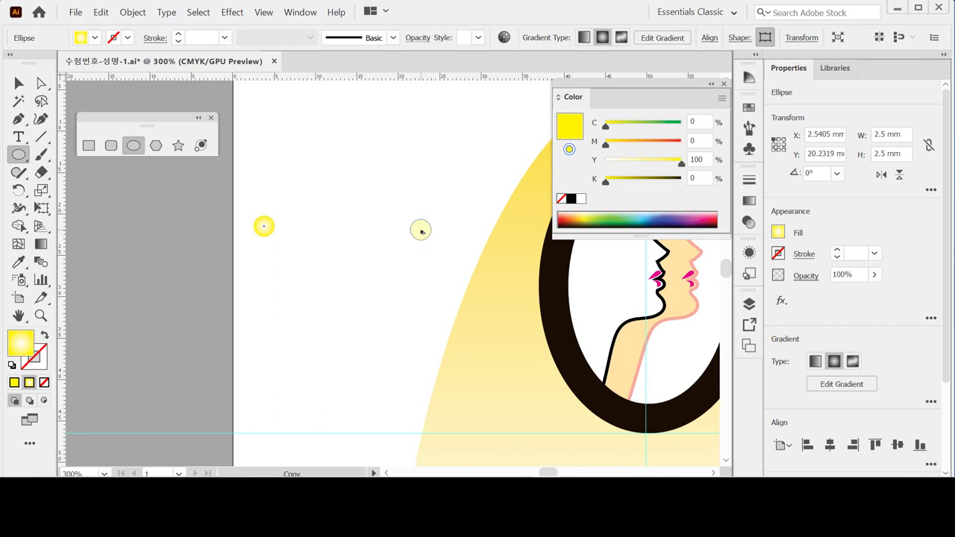
drag(421, 232, 421, 230)
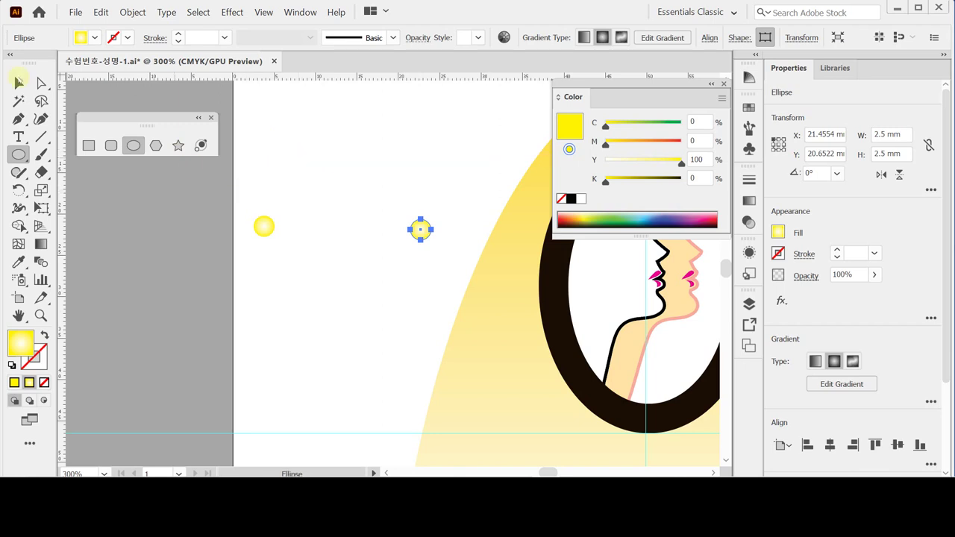
Step: Select both gradient circles and align them on their vertical centers
key(v)
drag(236, 187, 454, 253)
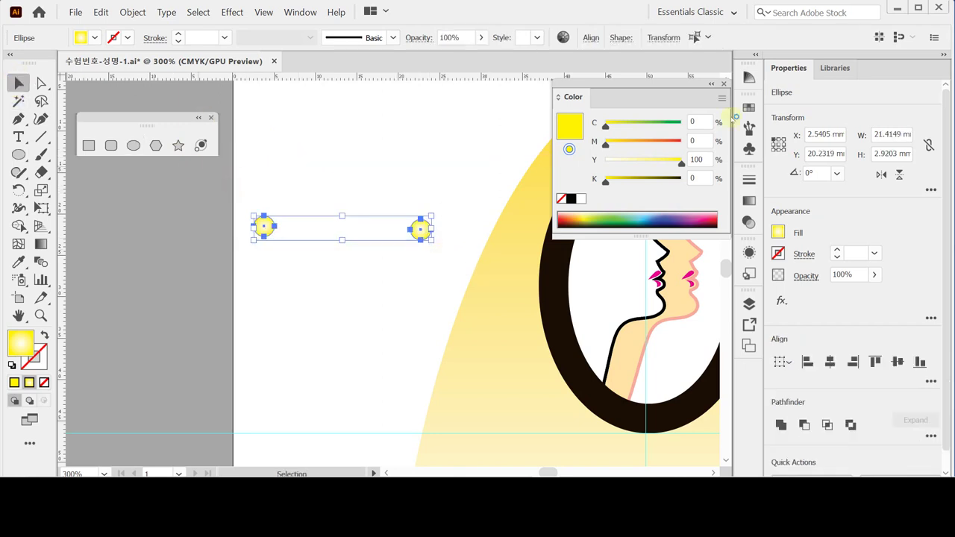
click(592, 40)
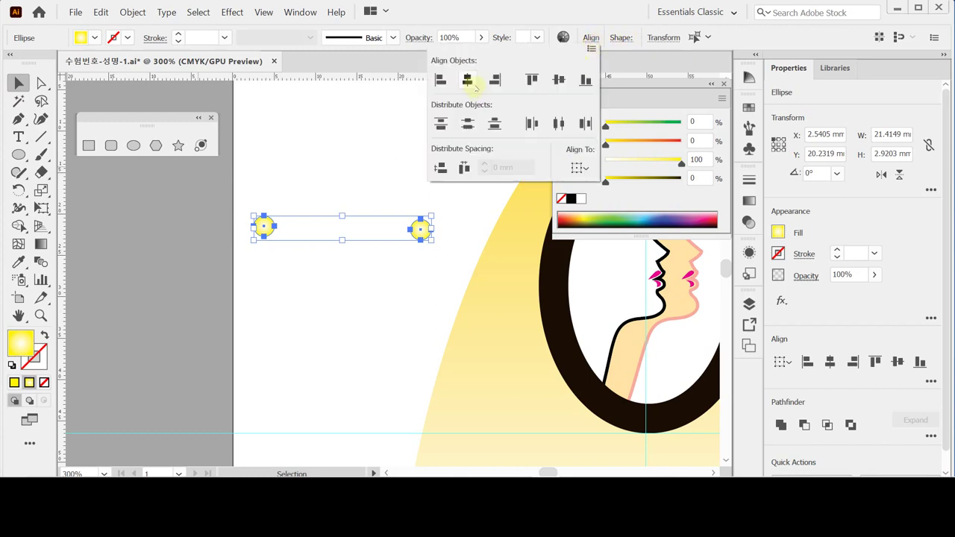
click(559, 80)
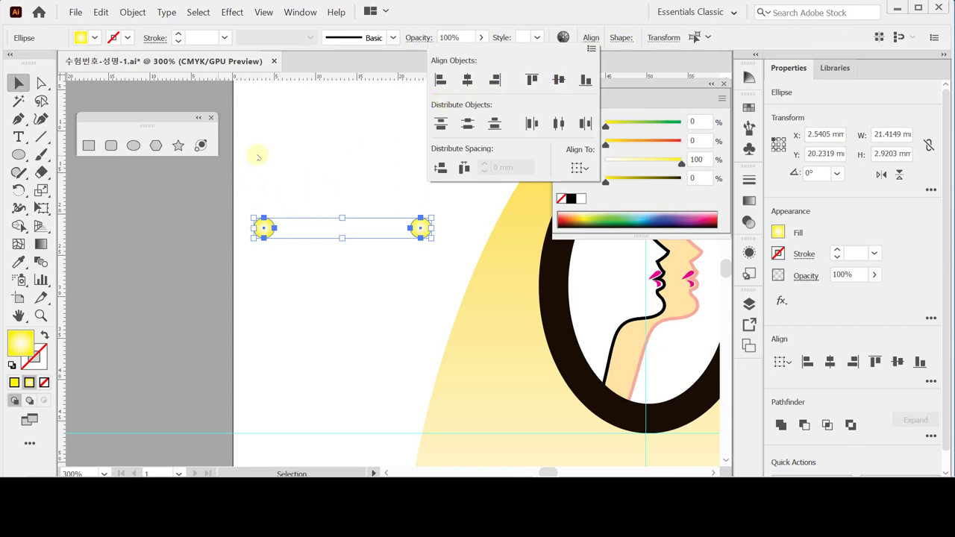
Step: Make a blend between the two aligned gradient circles
click(132, 12)
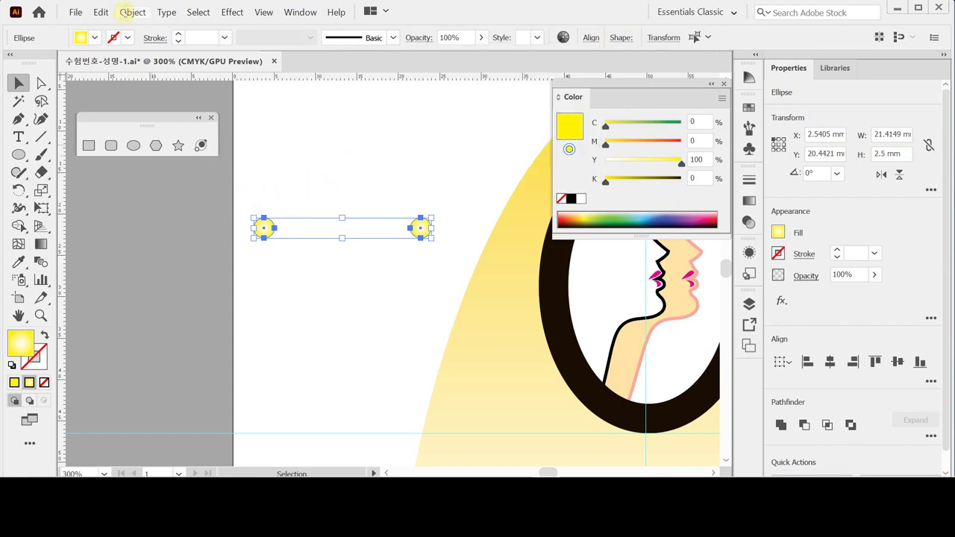
click(130, 12)
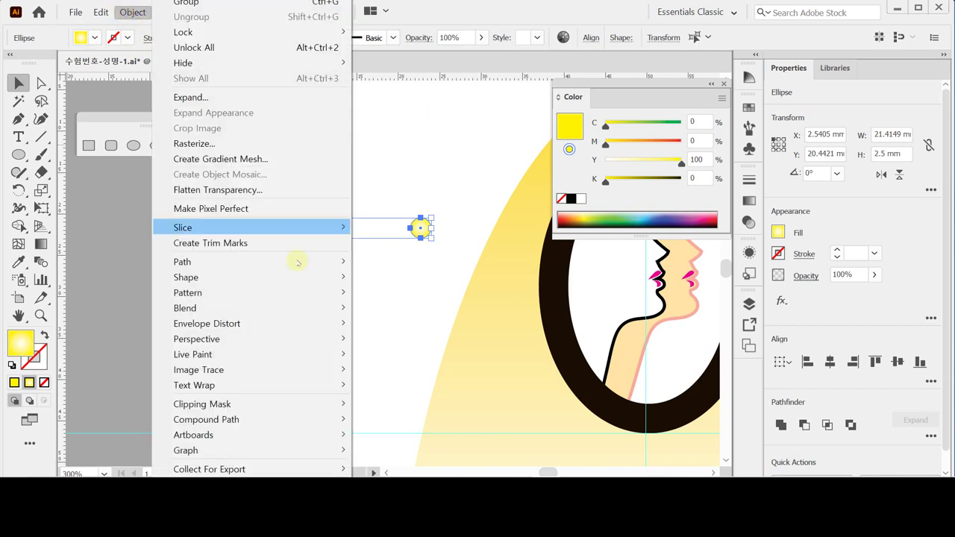
mouse_move(275, 306)
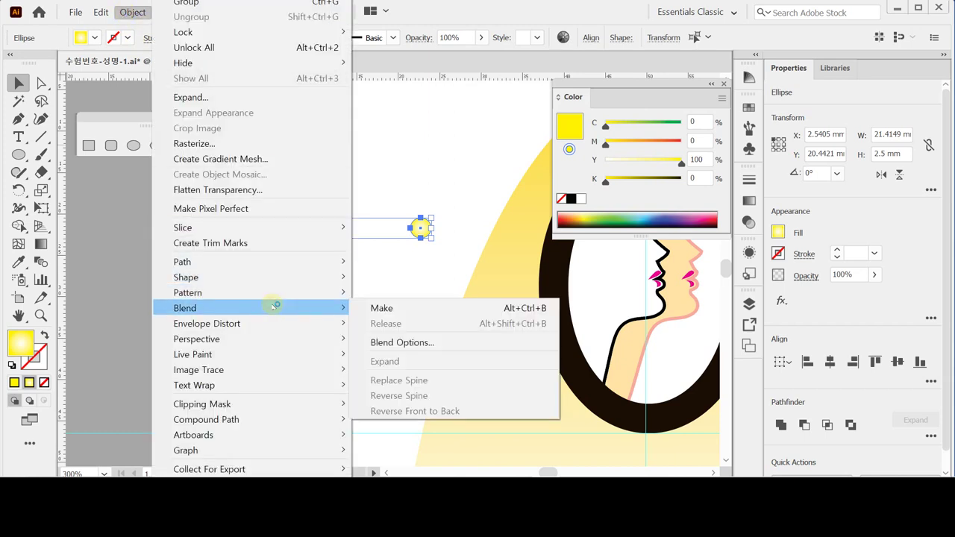
click(383, 308)
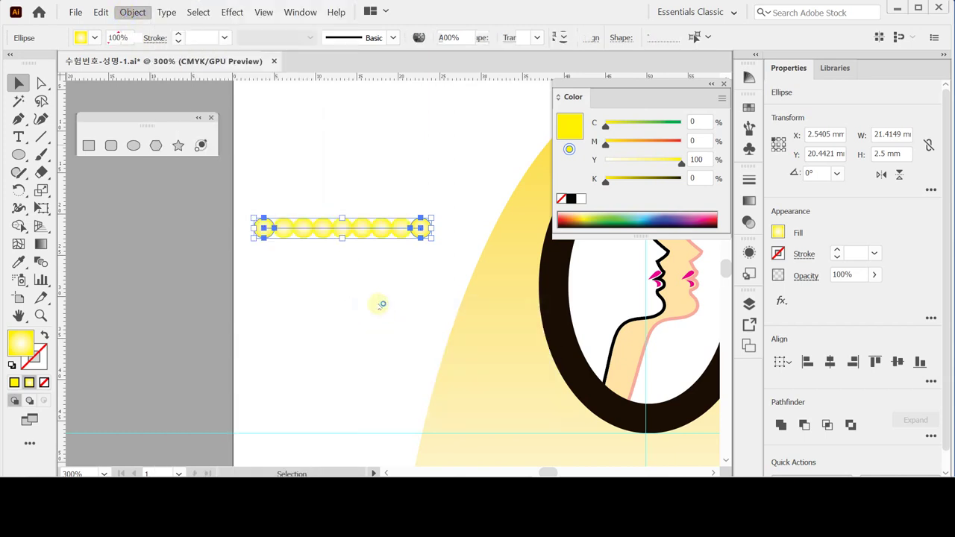
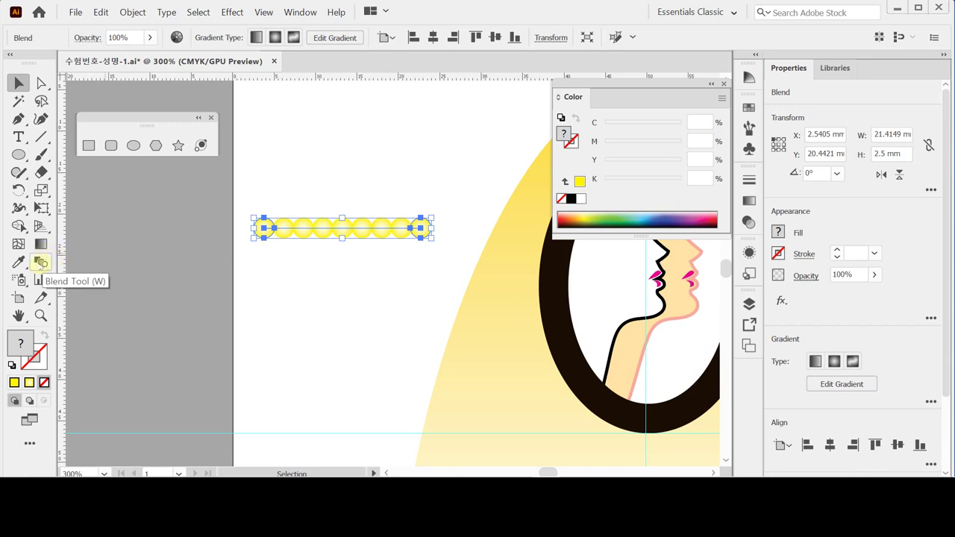
Step: Change the circle blend's spacing to Specified Steps with 12 steps
double_click(41, 263)
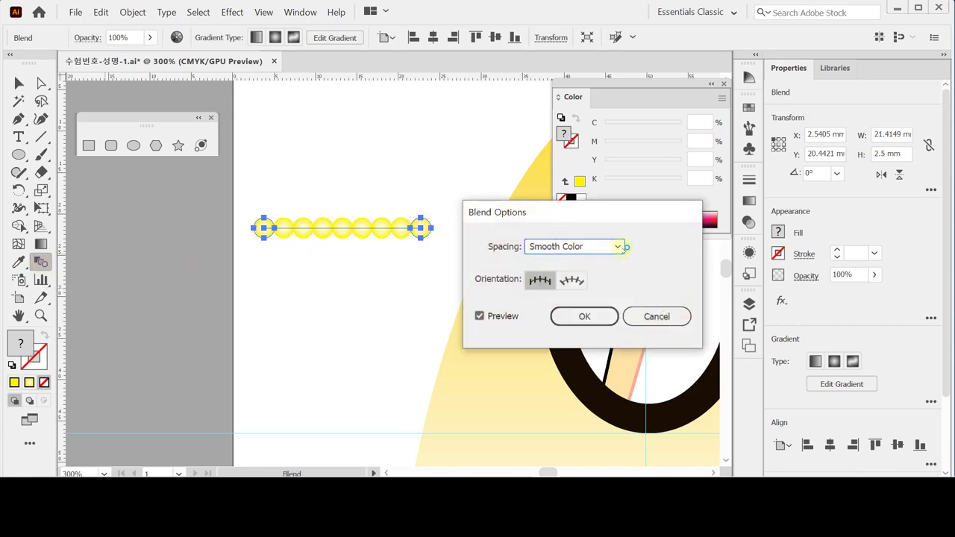
click(620, 247)
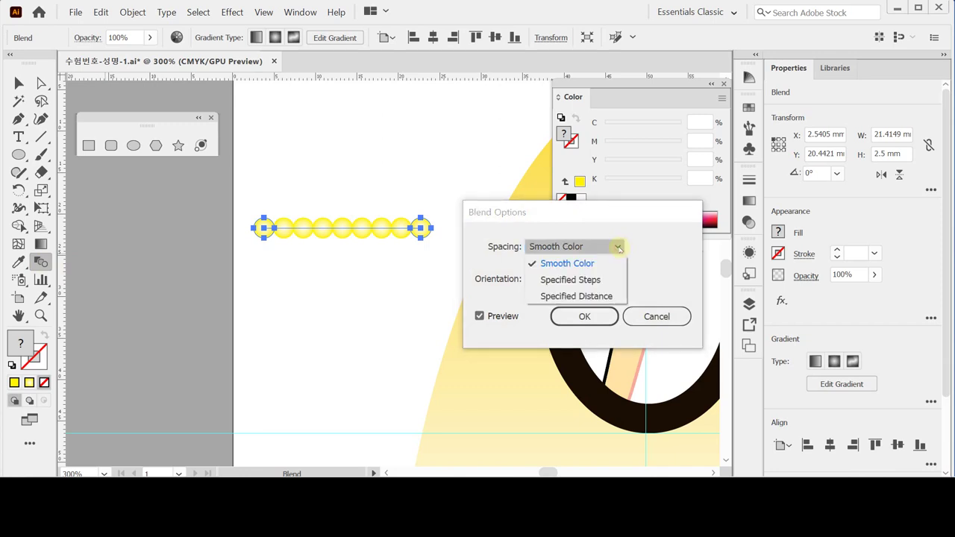
click(656, 250)
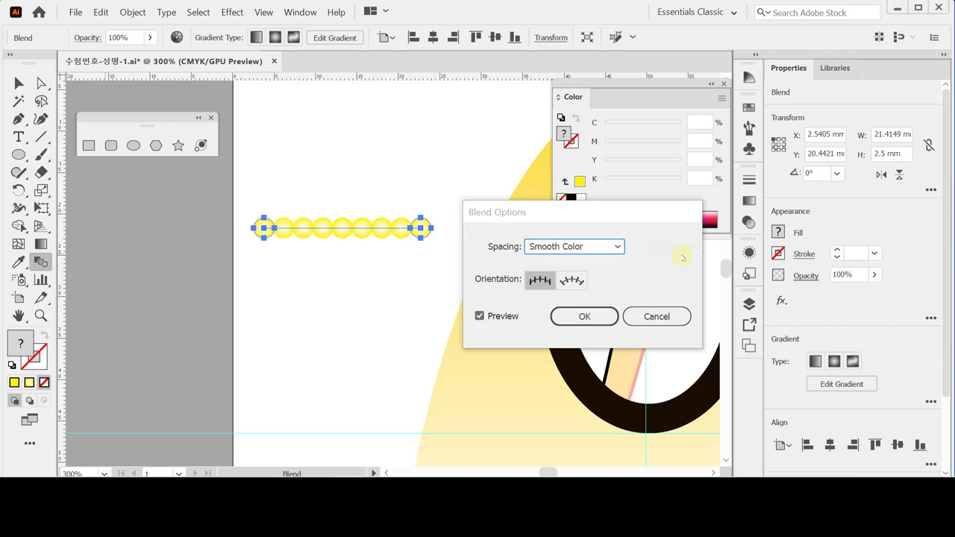
click(604, 247)
click(608, 278)
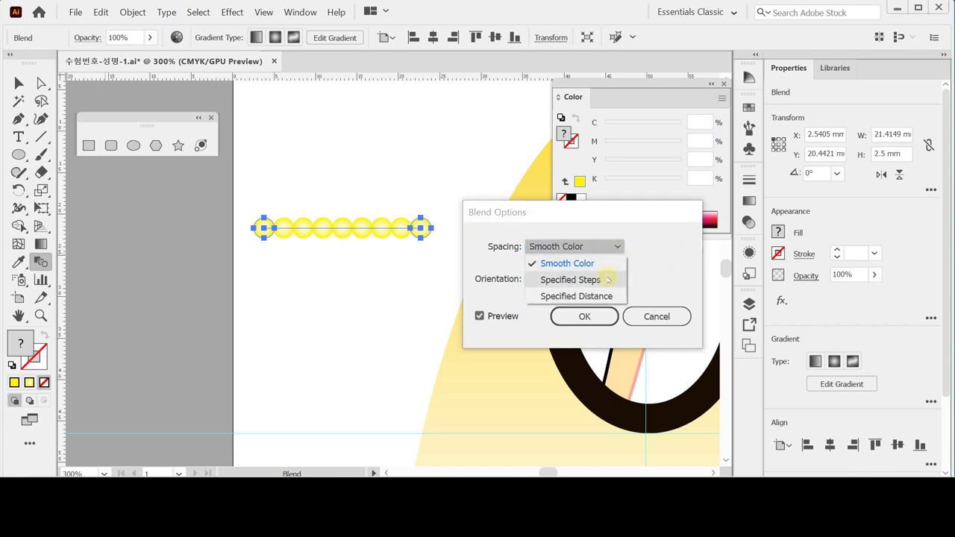
click(609, 280)
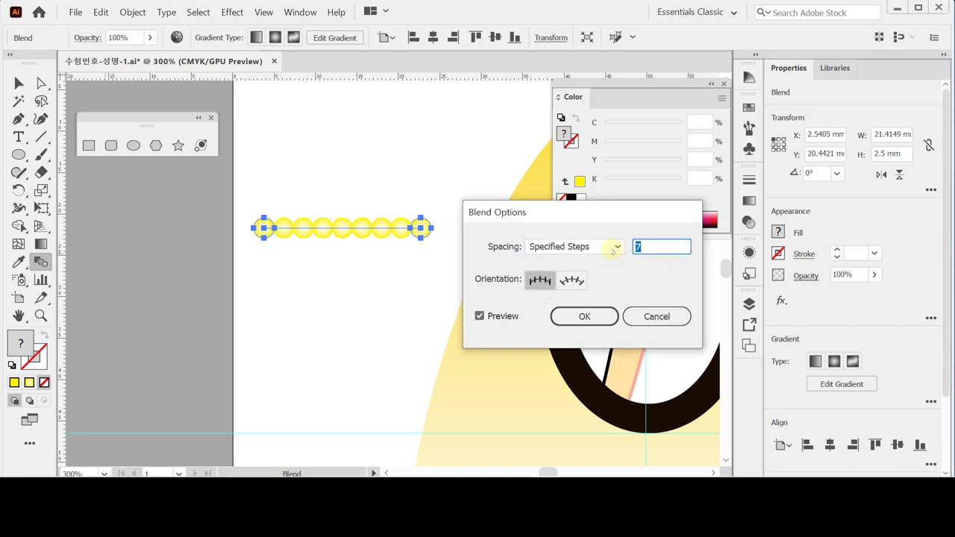
click(660, 247)
double_click(660, 247)
text(12)
key(Return)
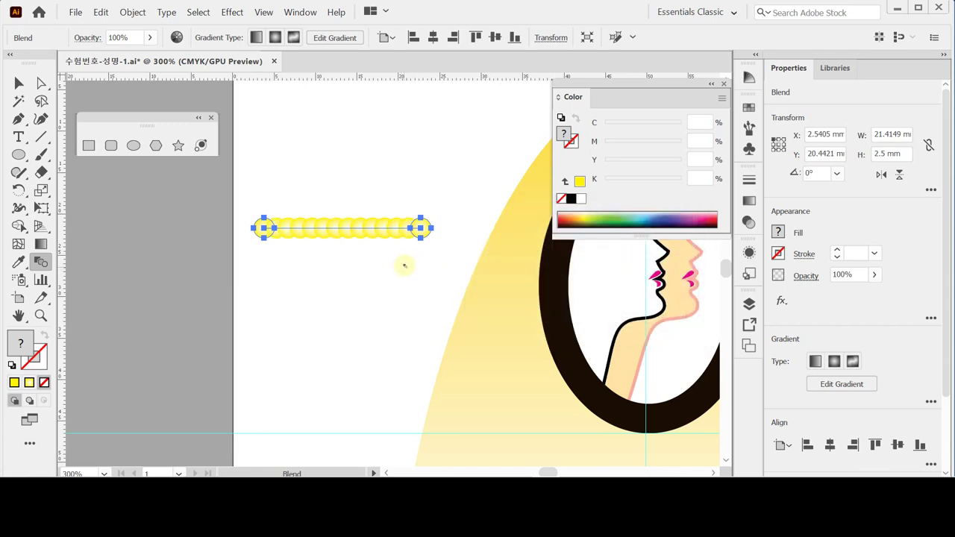
key(v)
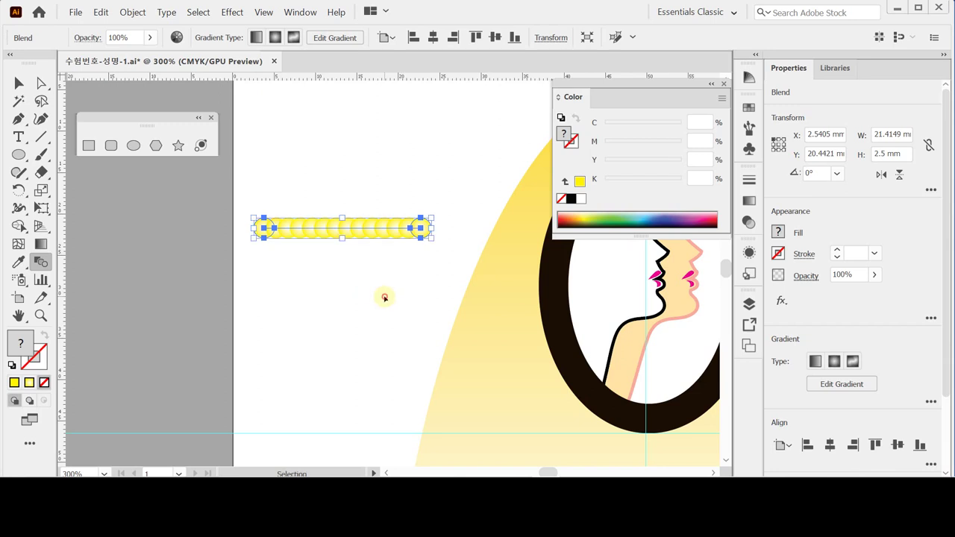
Step: Draw a 23 × 32 mm ellipse to the left of the mirror and give it the default white fill and black stroke
scroll(384, 298, up, 1)
drag(473, 284, 341, 281)
scroll(485, 282, down, 1)
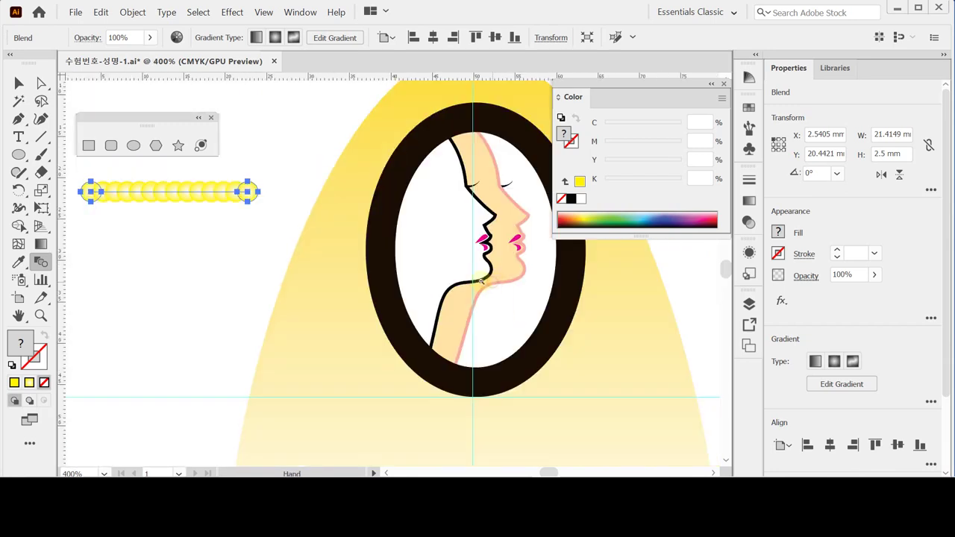
scroll(483, 280, down, 1)
click(200, 281)
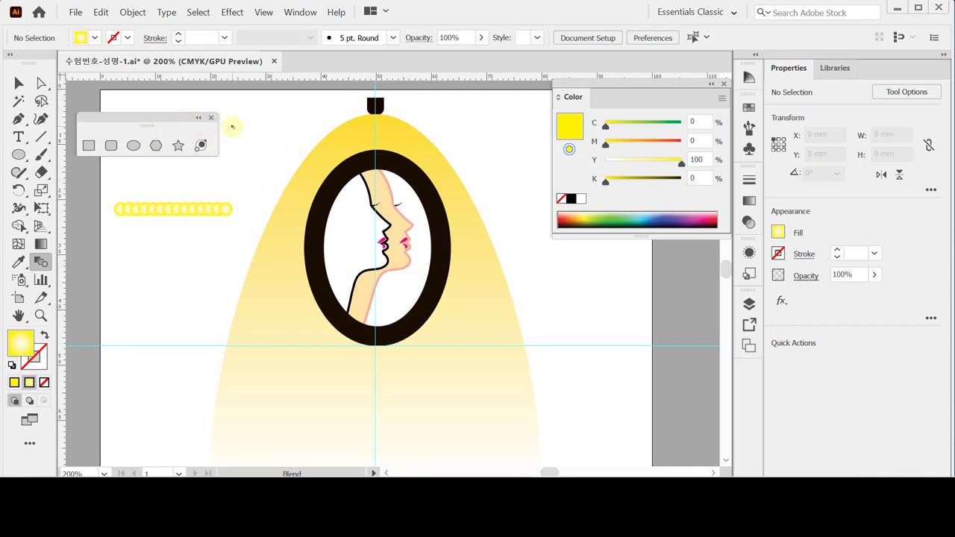
click(133, 144)
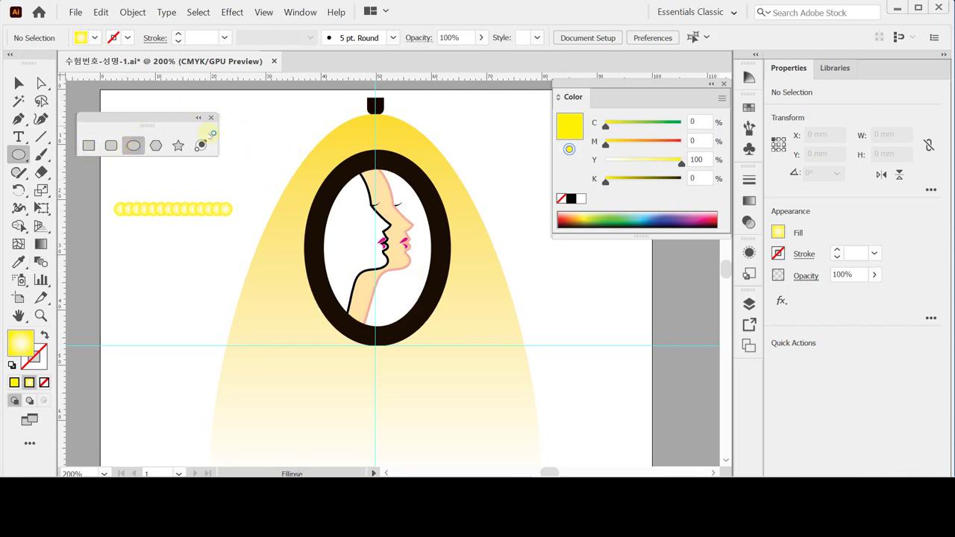
drag(179, 273, 254, 273)
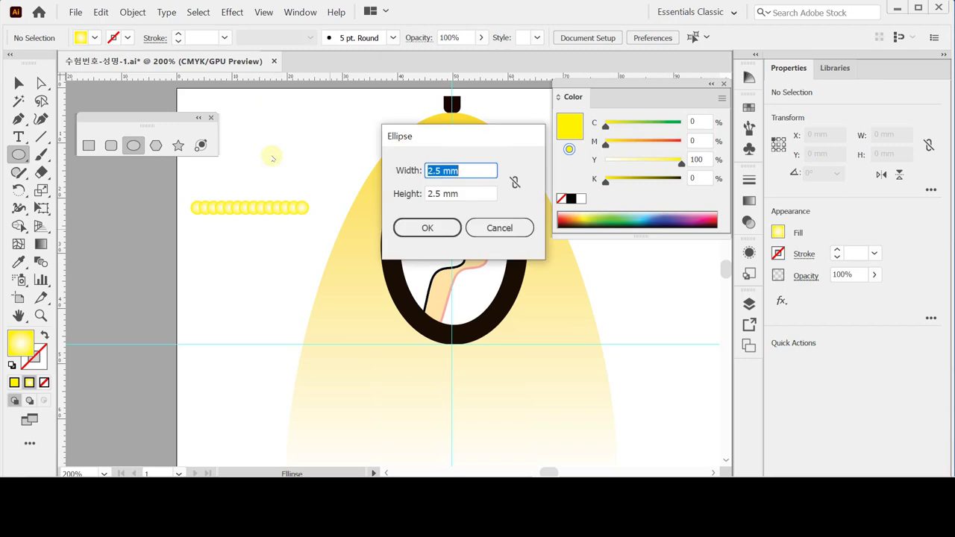
text(23)
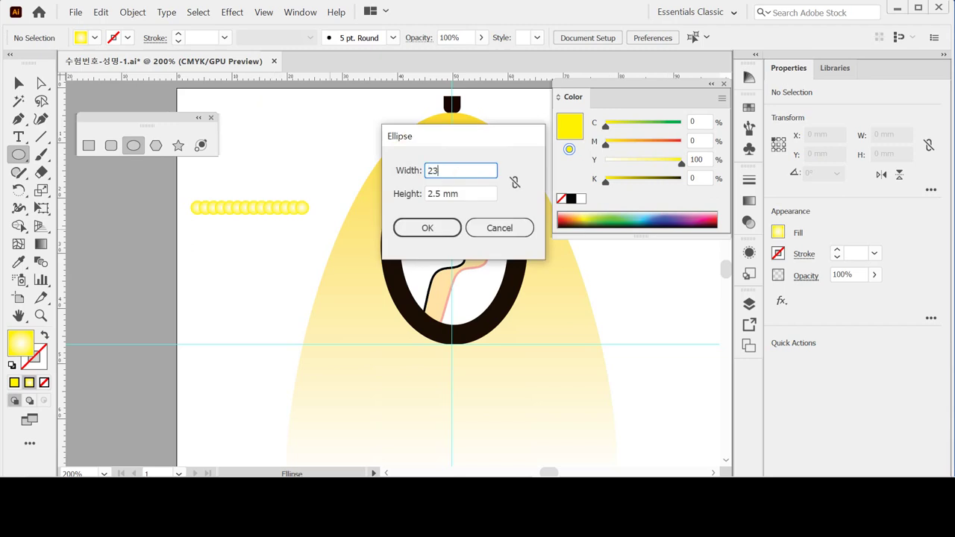
key(Tab)
text(32)
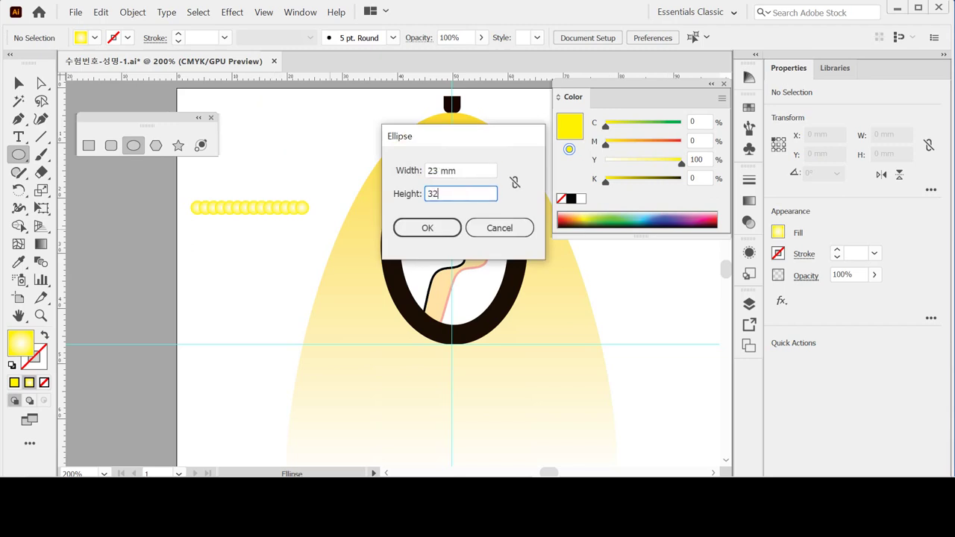
key(Return)
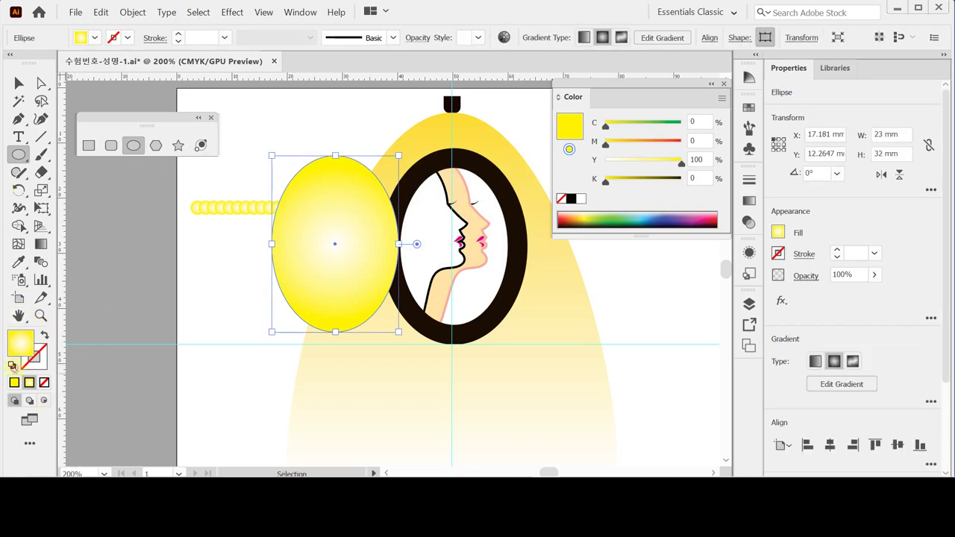
click(11, 366)
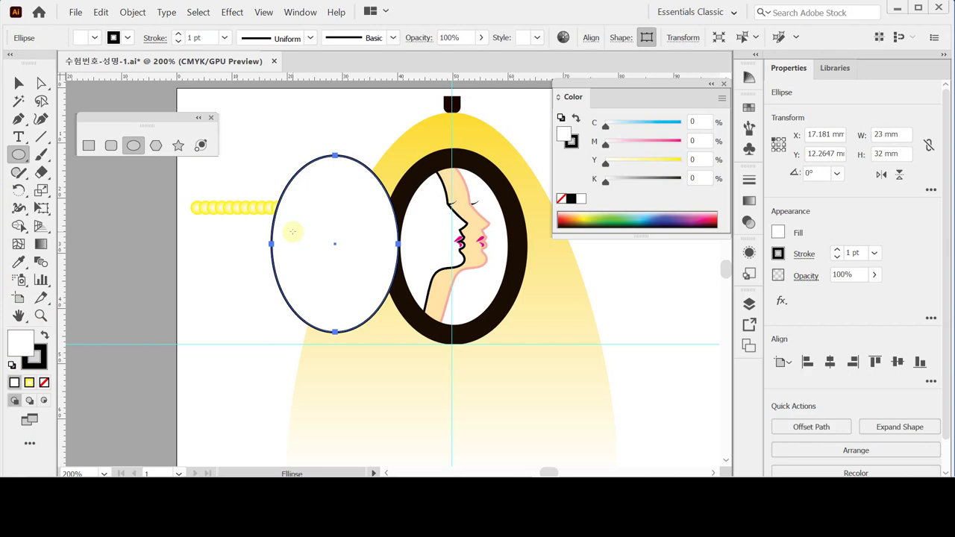
Step: Move the blended circle row about 8.6 mm left so it is clear of the ellipse
ctrl+click(239, 210)
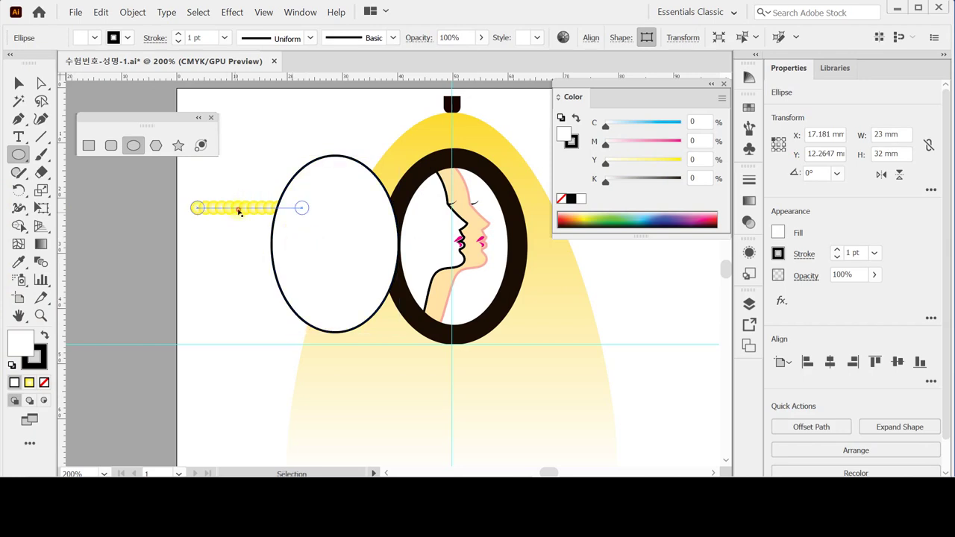
drag(239, 212, 186, 209)
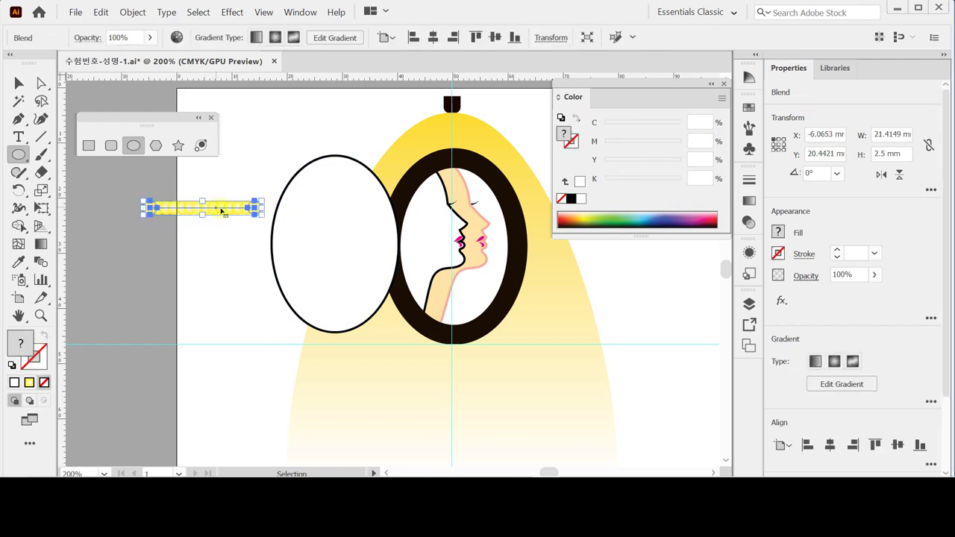
ctrl+click(315, 212)
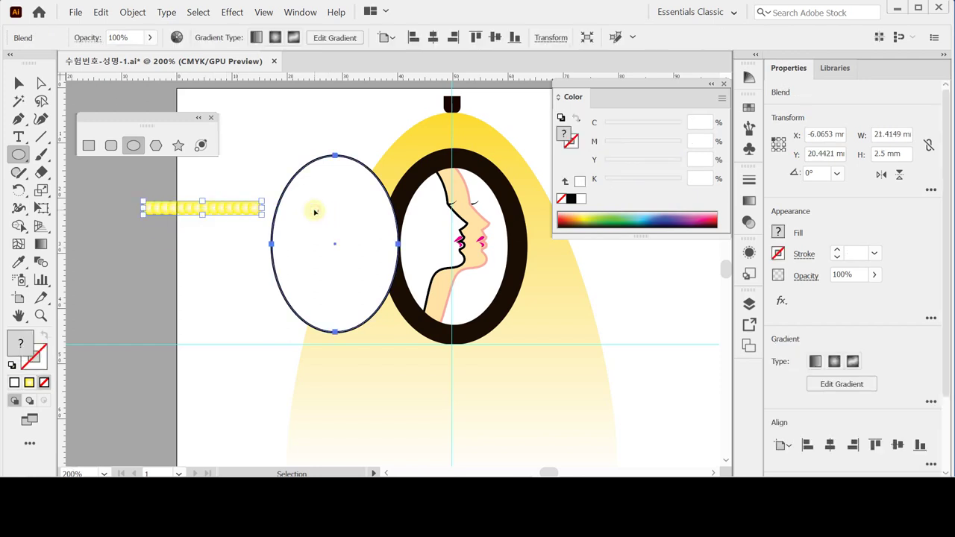
ctrl+click(367, 218)
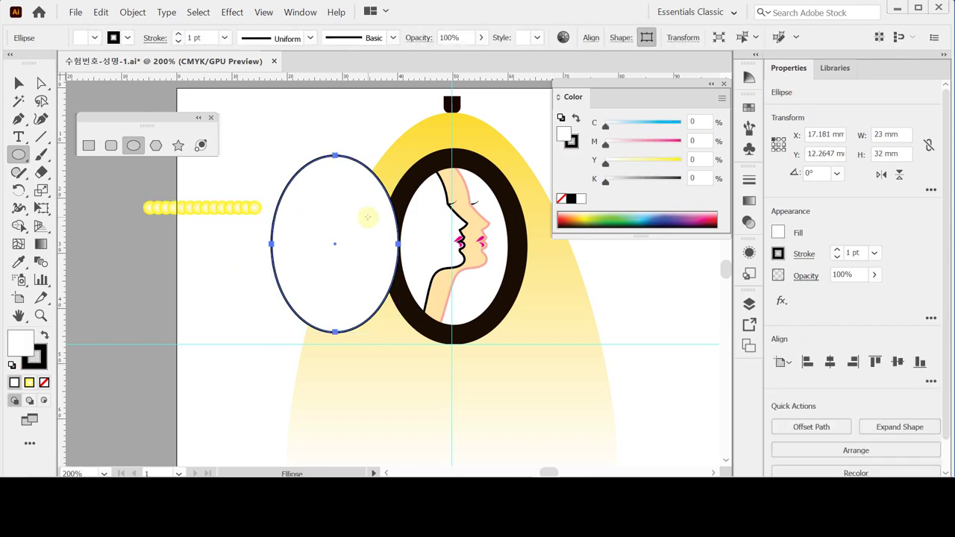
Step: Replace the blended circle row's spine with the white ellipse's path
ctrl+shift+click(216, 212)
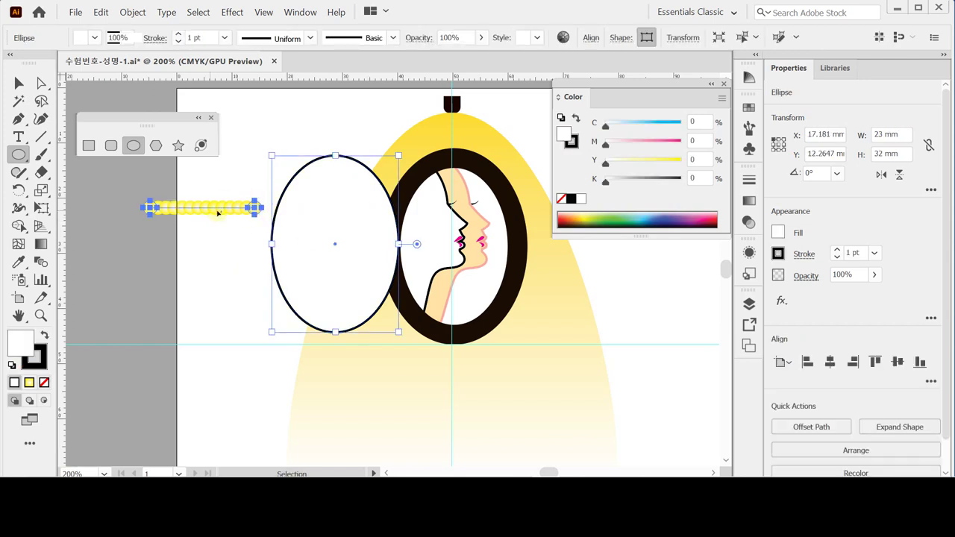
ctrl+click(217, 213)
key(ctrl+y)
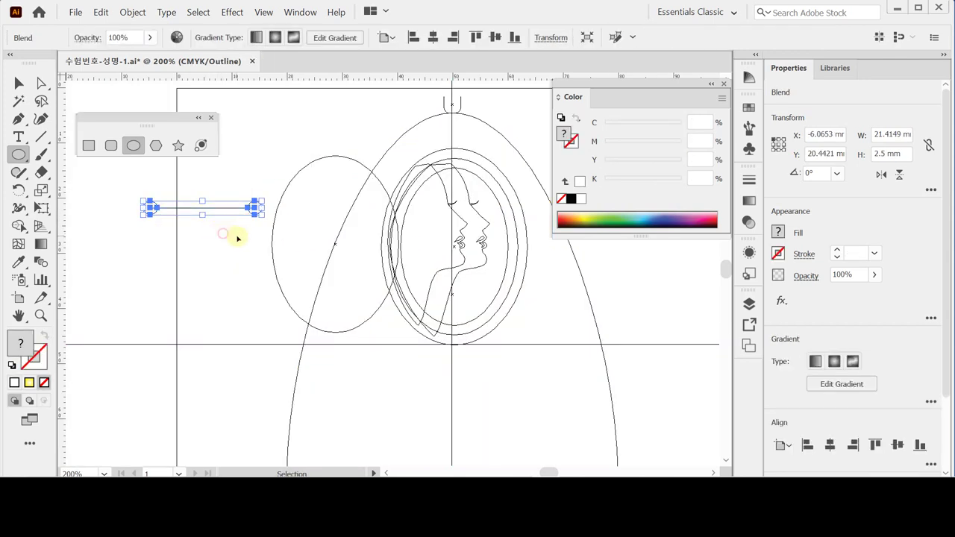
ctrl+click(236, 239)
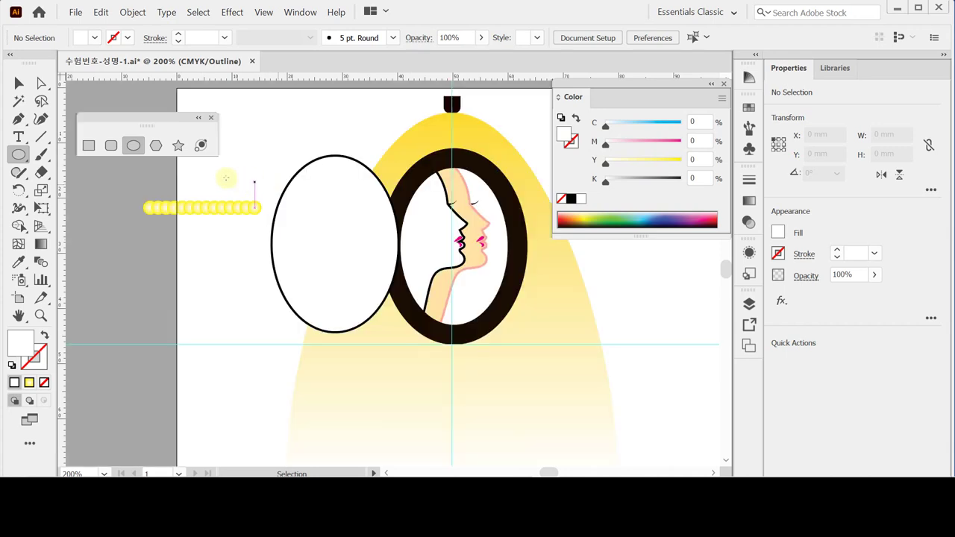
key(ctrl+y)
key(ctrl+a)
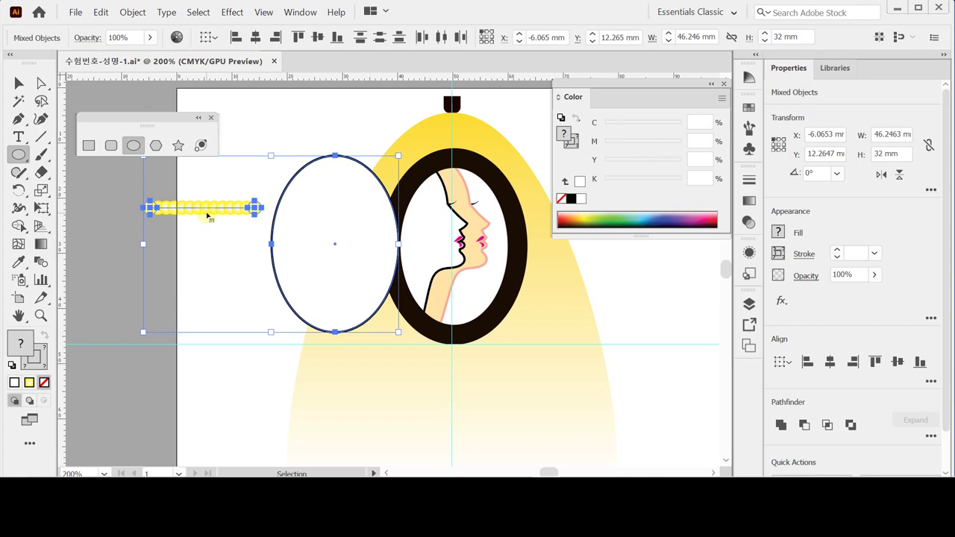
key(ctrl+shift+b)
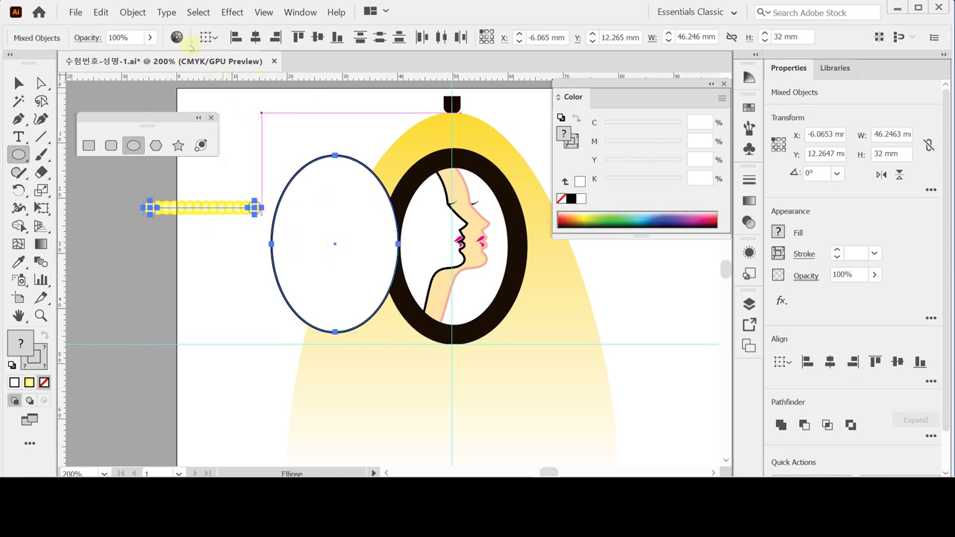
click(132, 12)
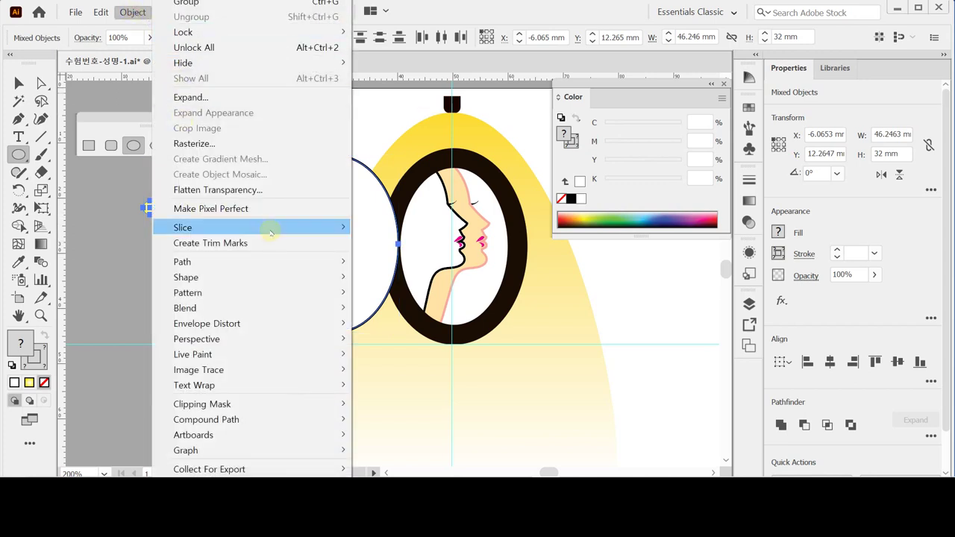
mouse_move(279, 308)
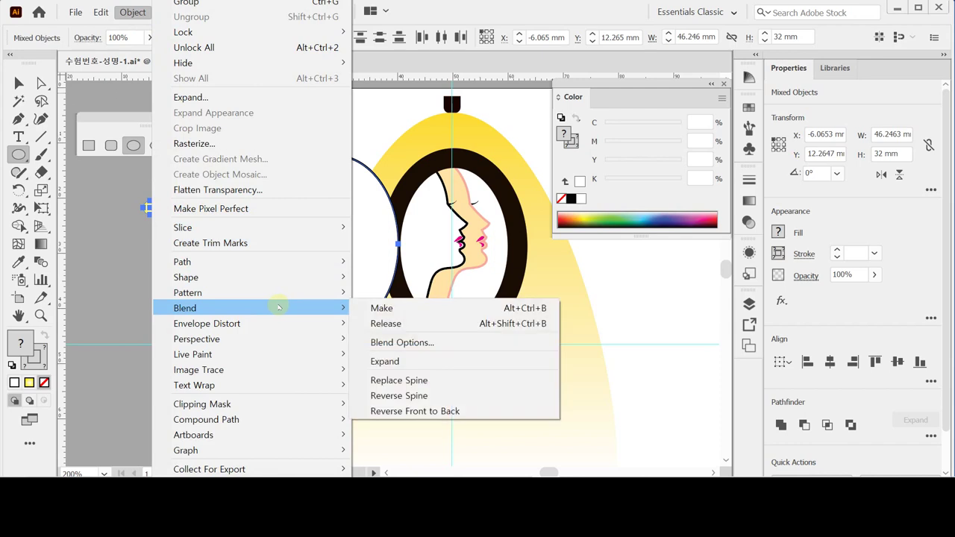
click(440, 382)
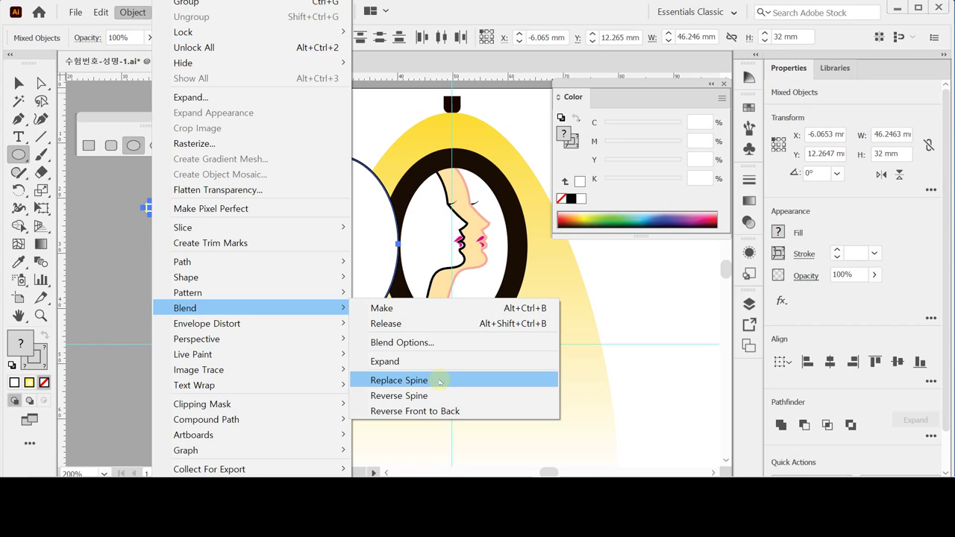
click(441, 382)
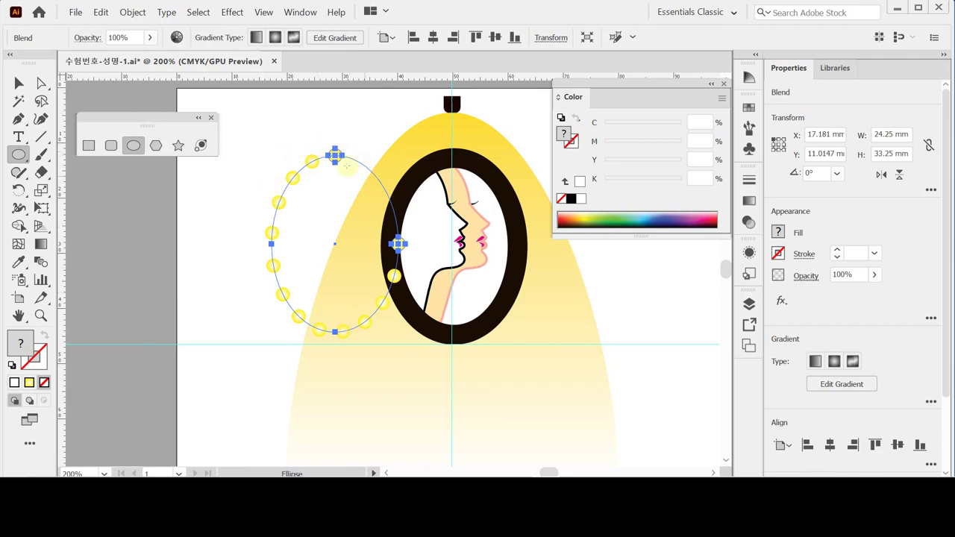
Step: Cut the blend's elliptical spine open at its upper-left bulb with the Scissors tool
drag(377, 322, 341, 295)
click(46, 175)
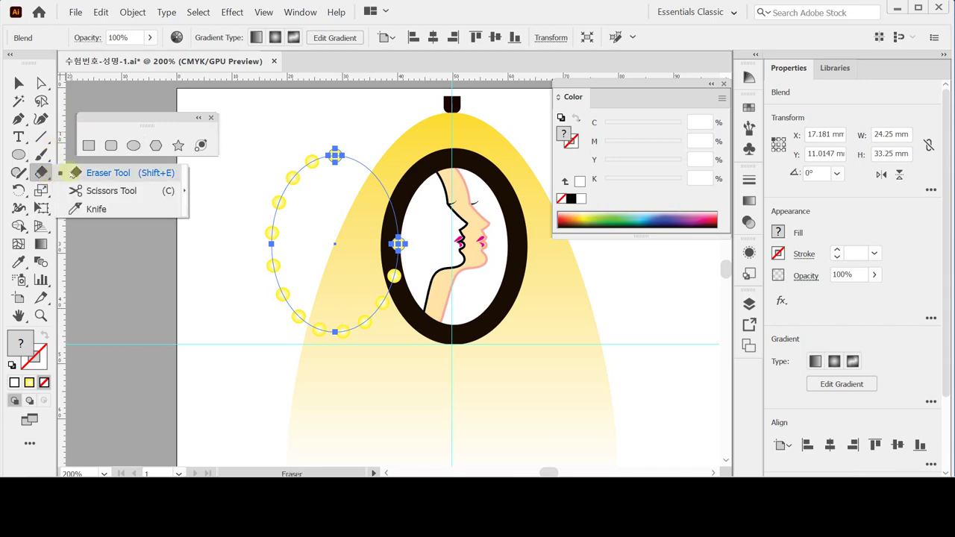
click(110, 192)
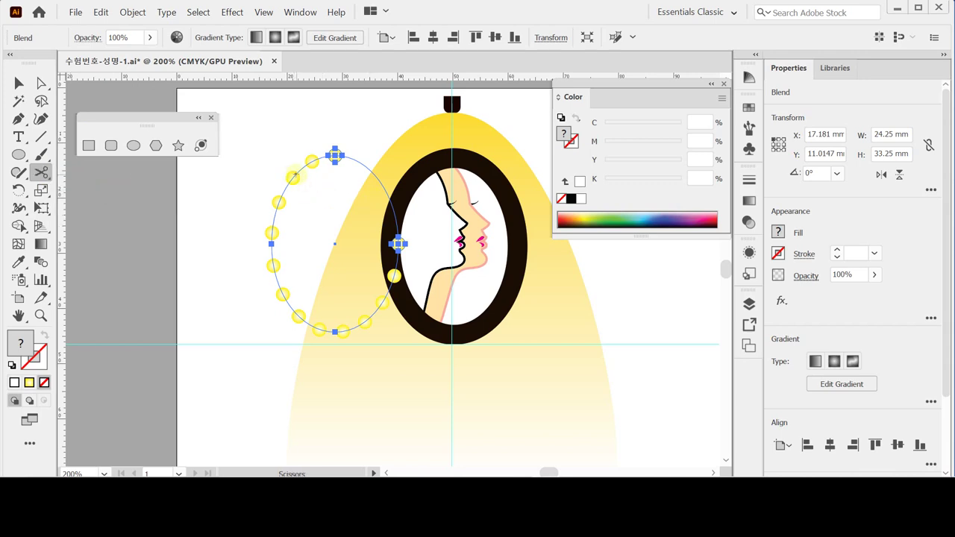
click(295, 174)
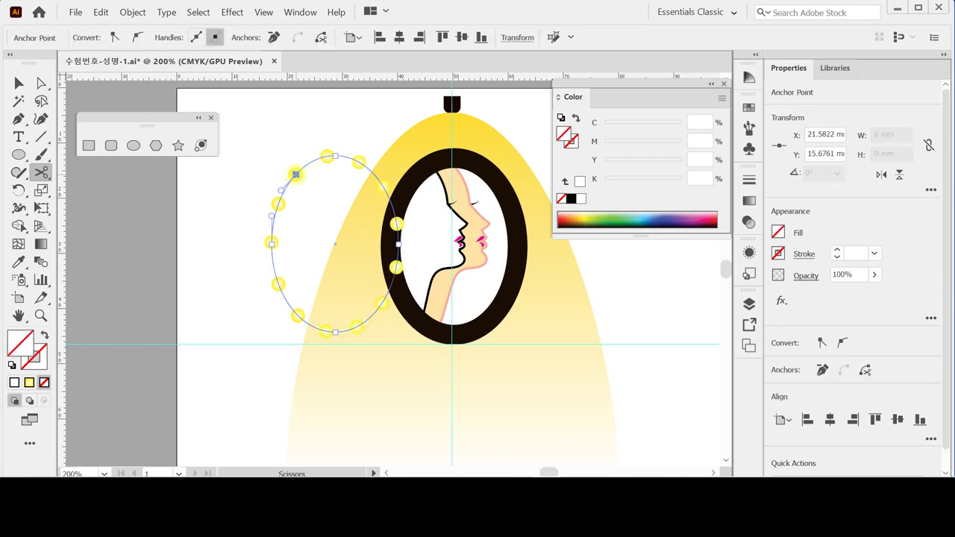
drag(296, 174, 259, 174)
Step: Expand the oval circle blend into separate grouped circles
key(ctrl+y)
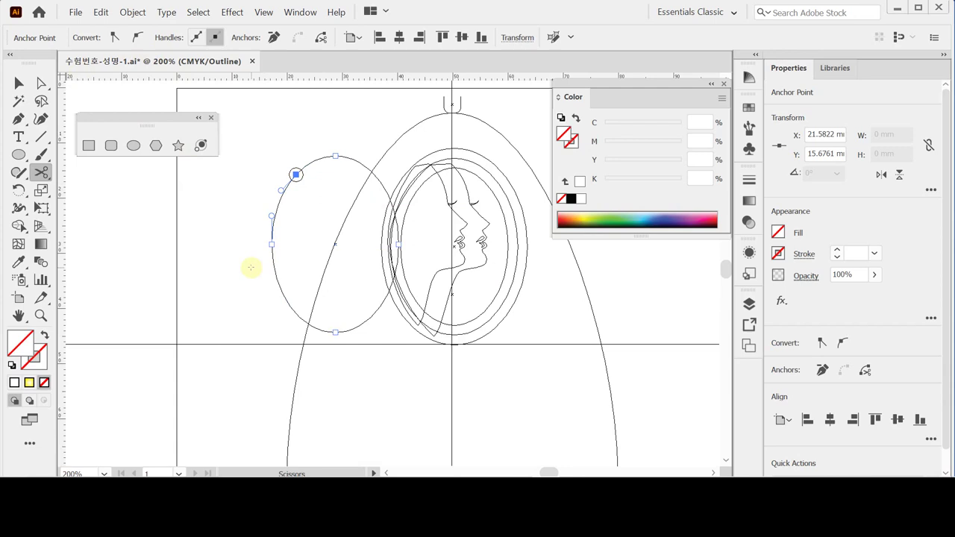
key(v)
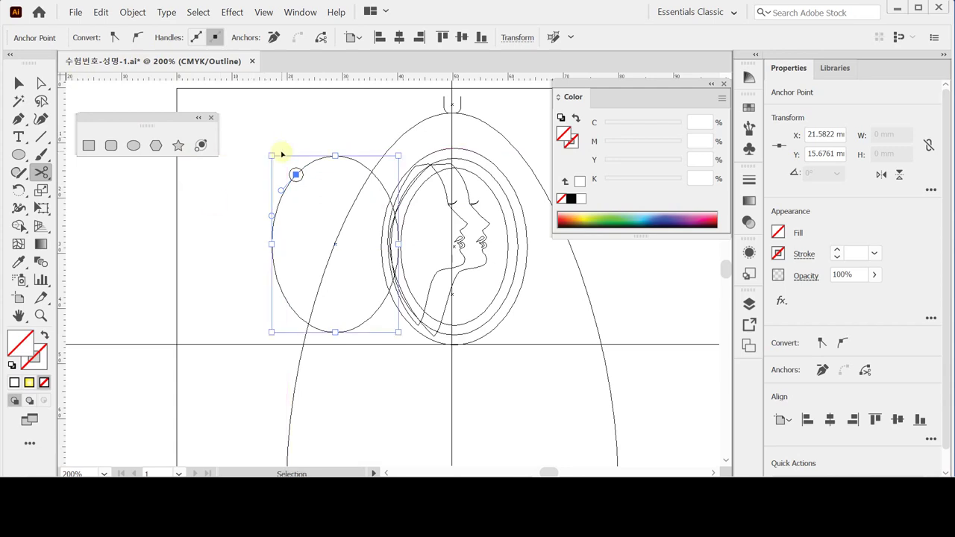
key(ctrl+y)
click(133, 12)
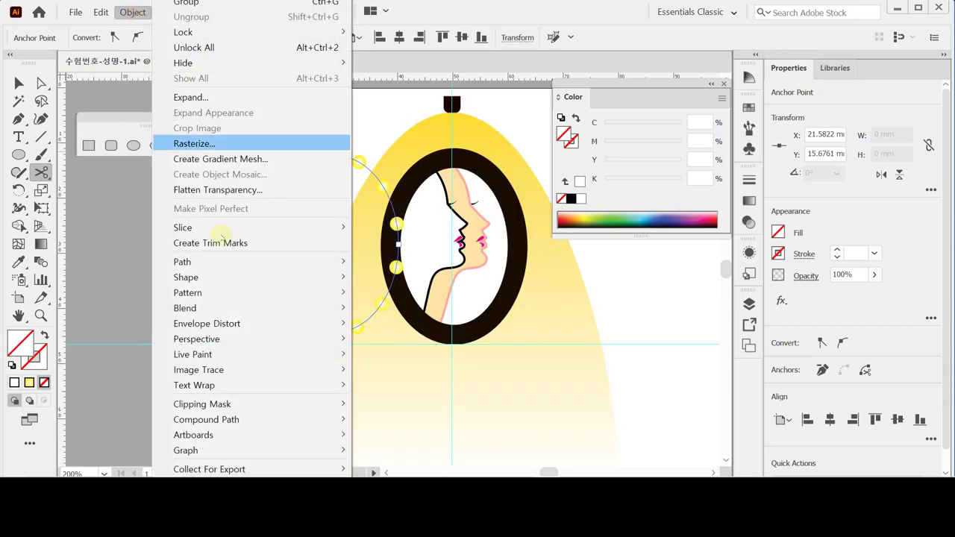
mouse_move(254, 309)
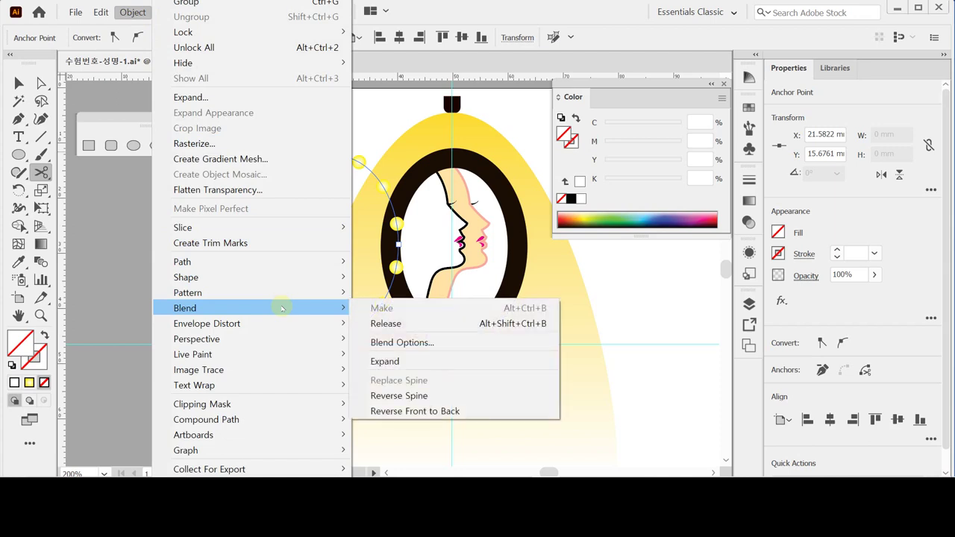
click(404, 361)
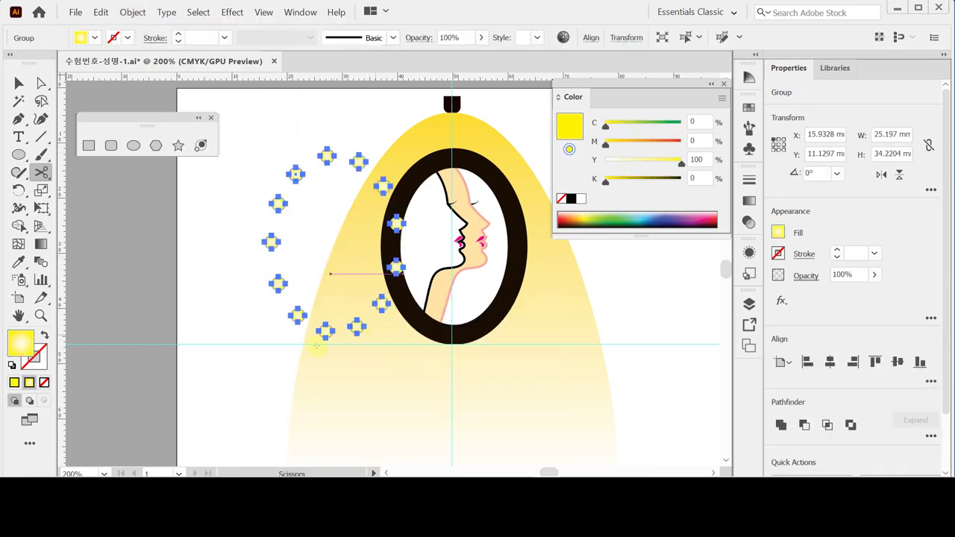
Step: Move the expanded bulb group onto the mirror's dark oval frame and nudge it slightly left and up to center it
click(18, 82)
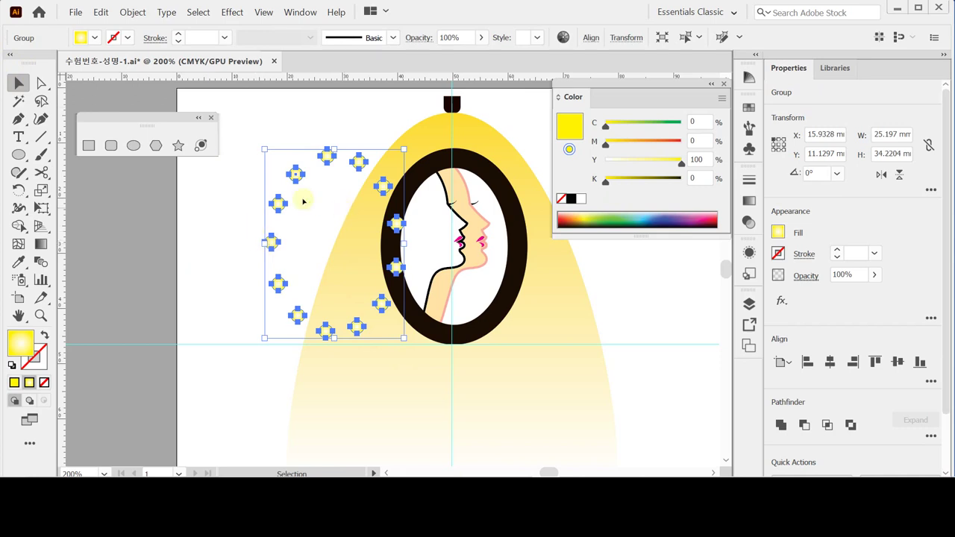
drag(296, 175, 415, 179)
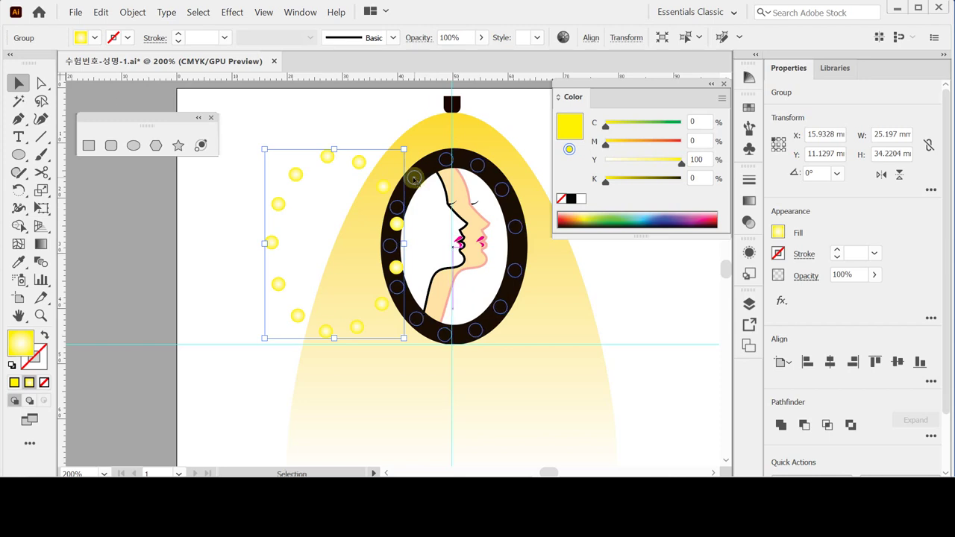
key(Left)
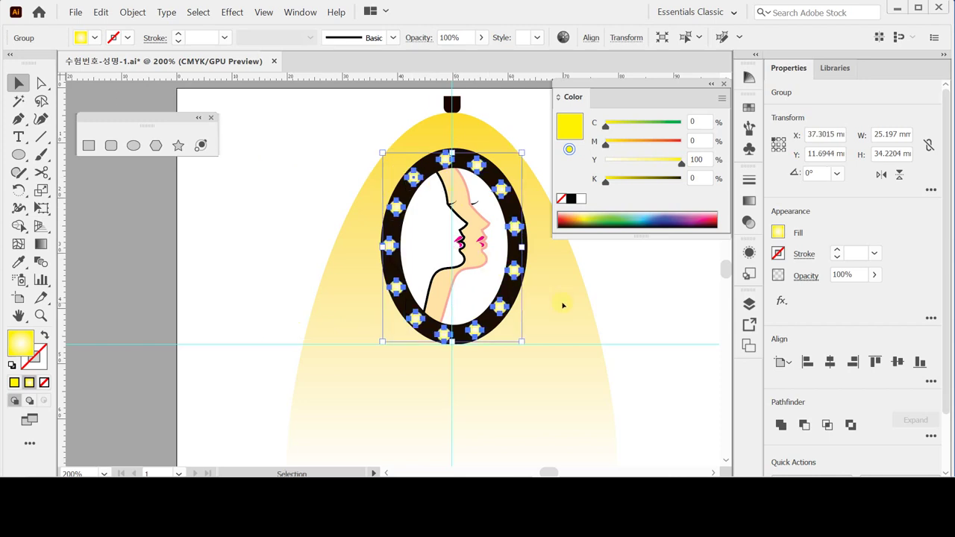
key(Up)
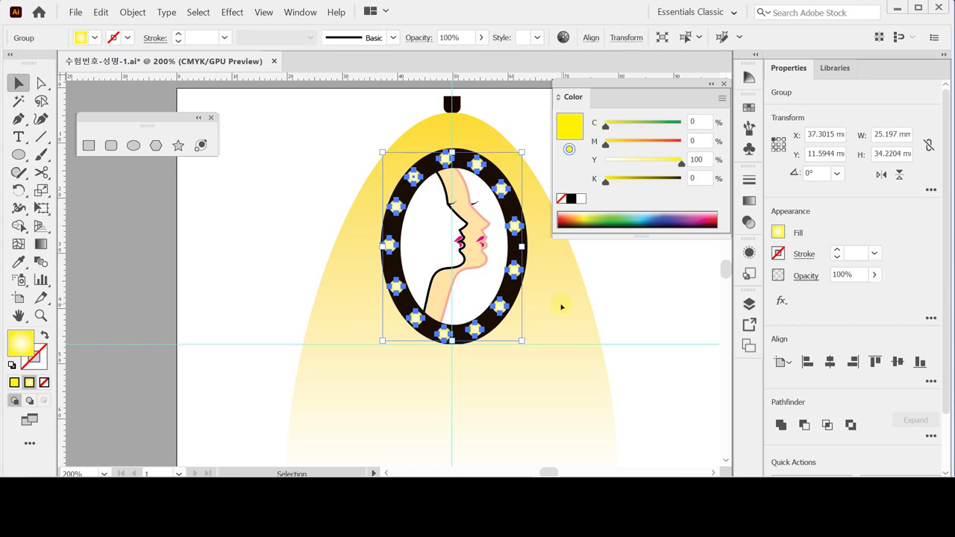
click(273, 237)
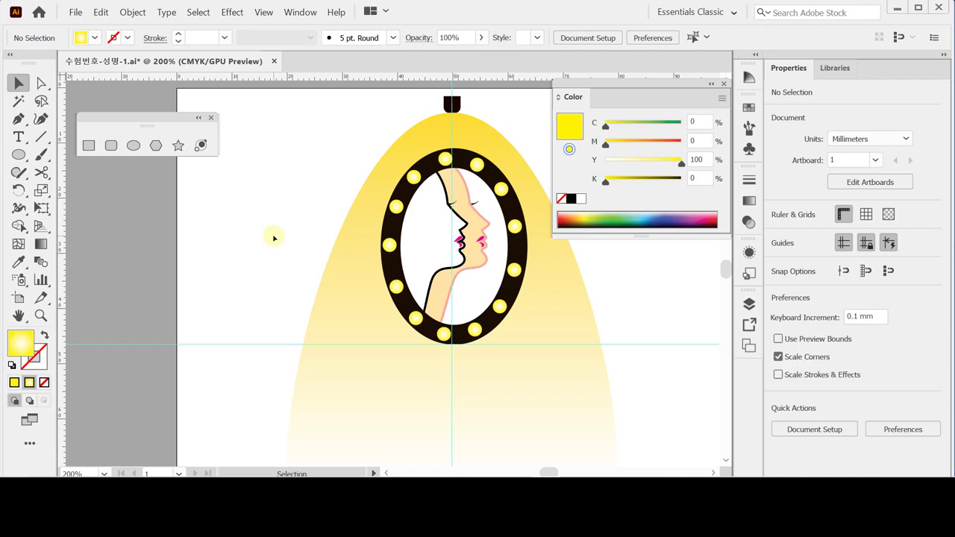
Step: Draw a 30 × 2.5 mm rectangle centred on the vertical guide and move it up against the mirror frame's lower edge
key(m)
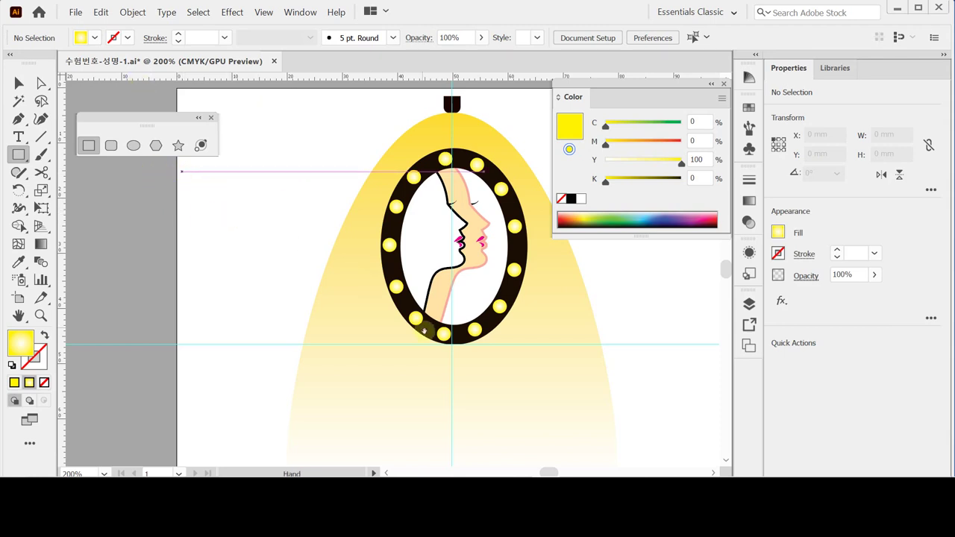
drag(459, 357, 382, 271)
click(380, 271)
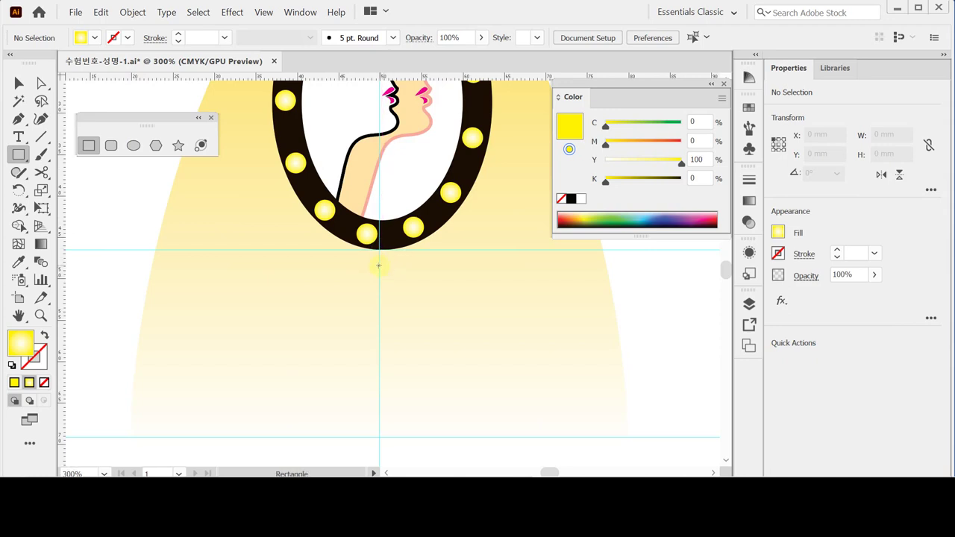
click(379, 265)
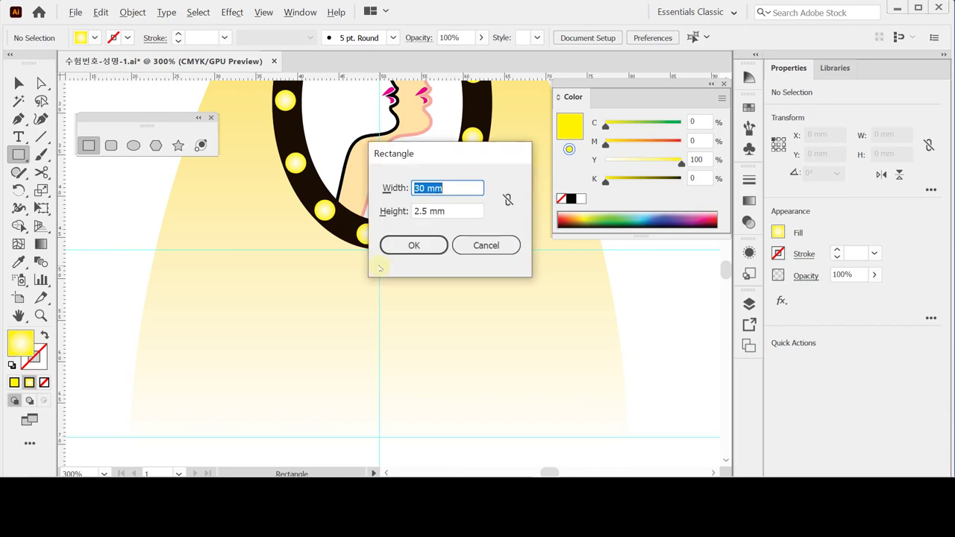
drag(425, 154, 534, 269)
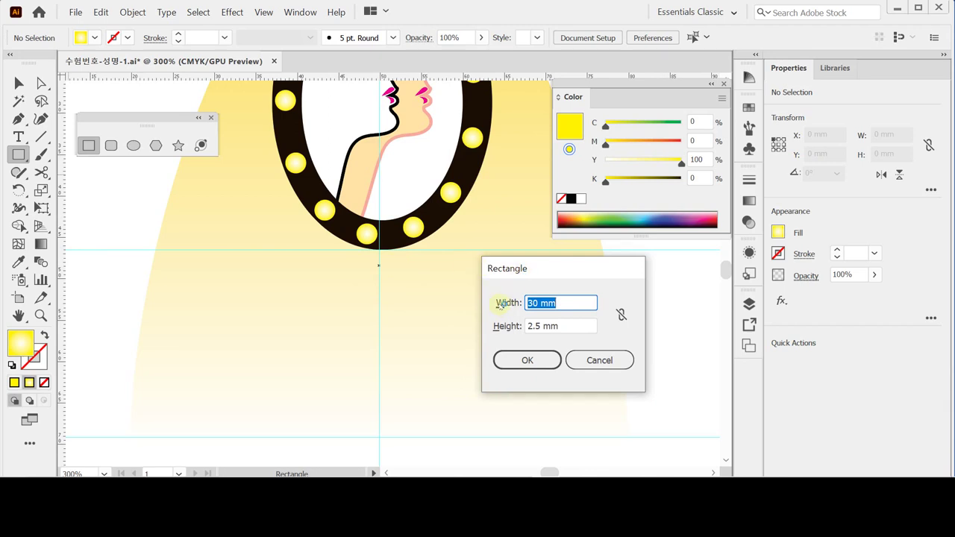
click(518, 358)
click(515, 361)
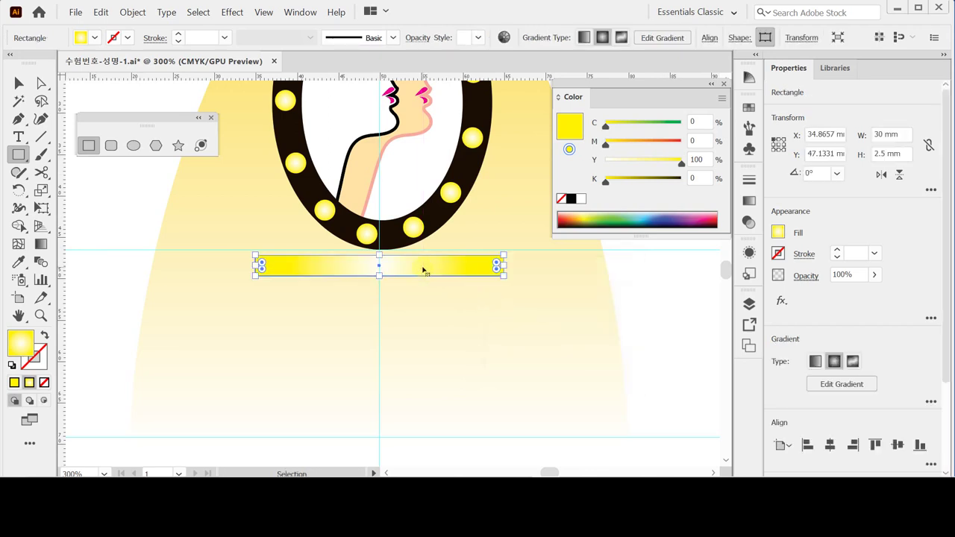
drag(422, 268, 423, 262)
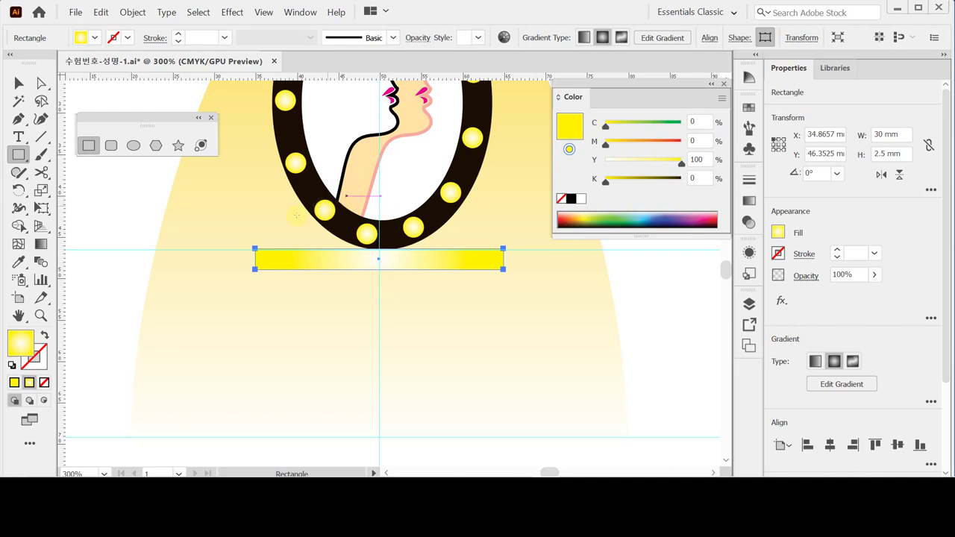
Step: Reset the tabletop rectangle to the default white fill and remove its stroke
click(11, 365)
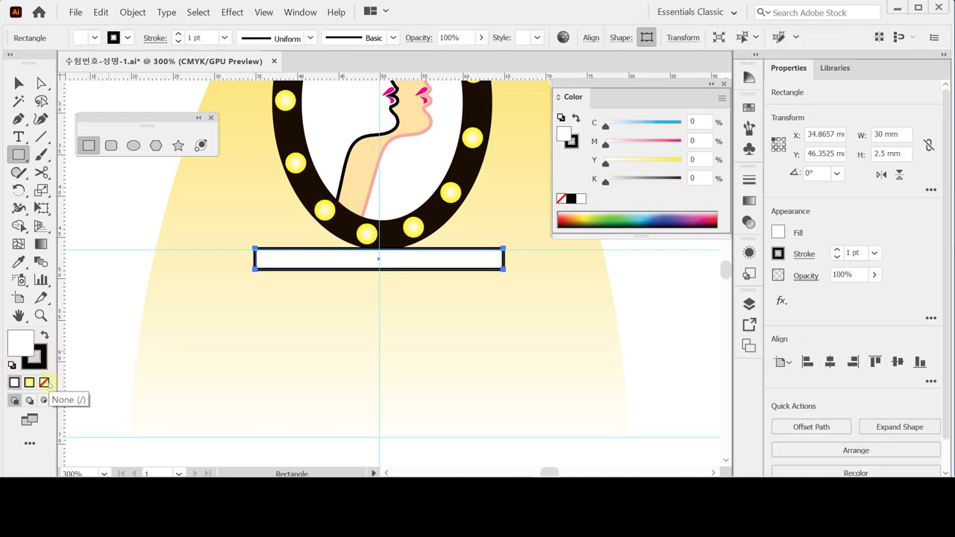
click(44, 382)
key(x)
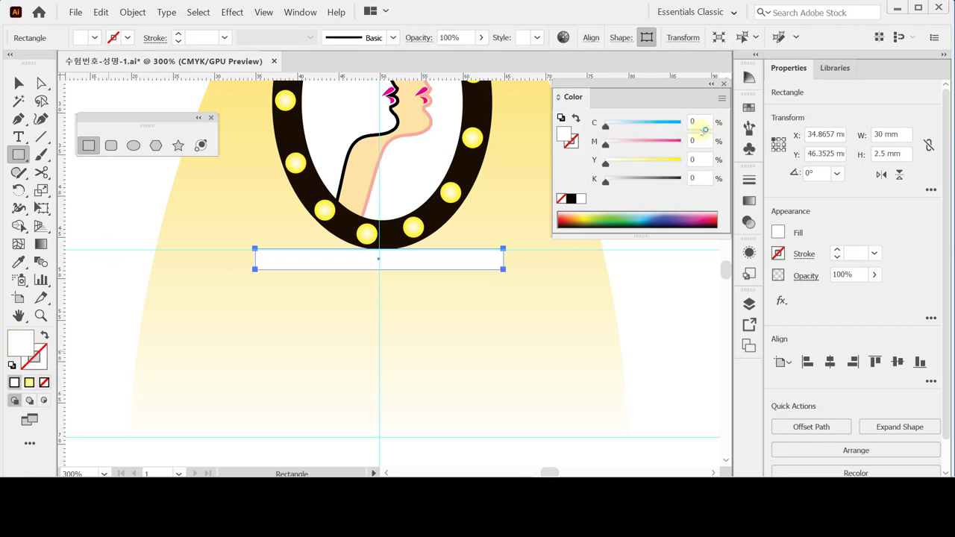
Step: Fill the tabletop rectangle with dark brown, C 50, M 70, Y 80, K 90
click(701, 121)
text(50)
key(Tab)
text(60)
key(Tab)
text(70)
key(Tab)
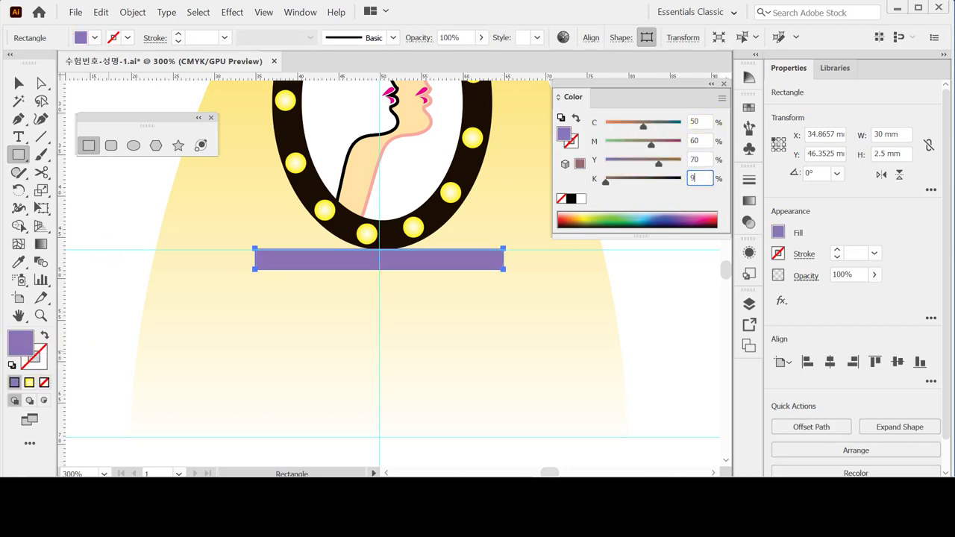
text(90)
key(BackSpace)
key(BackSpace)
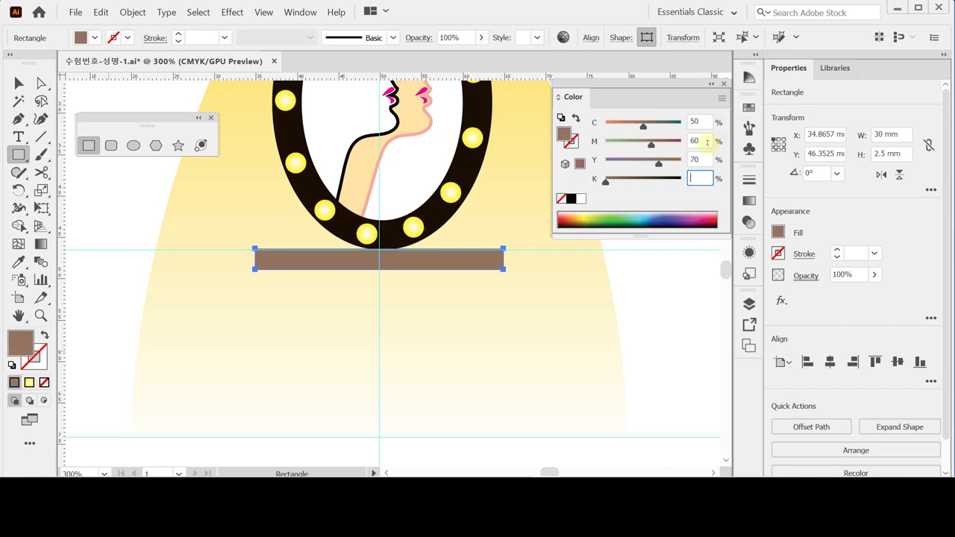
key(shift+Tab)
key(shift+Tab)
text(70)
key(Tab)
text(80)
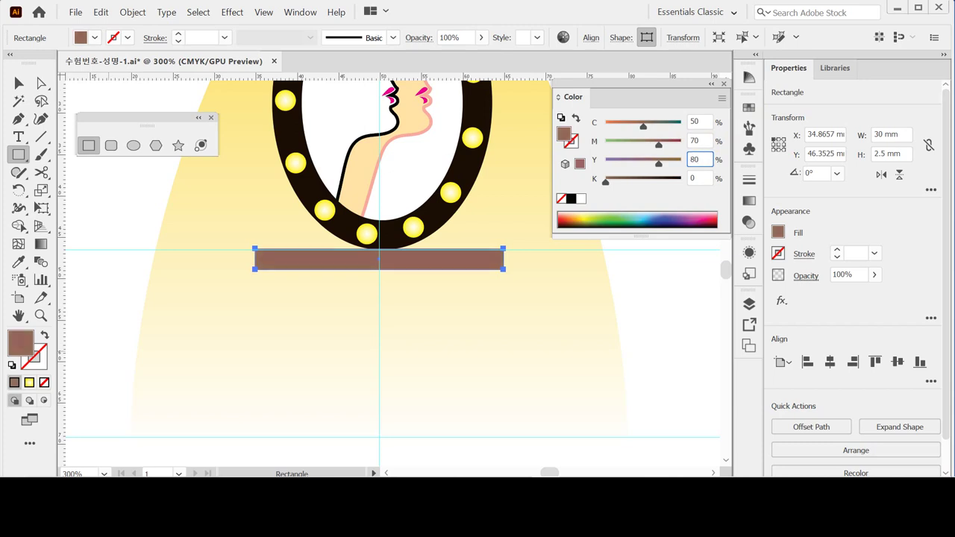
key(Tab)
text(90)
key(Return)
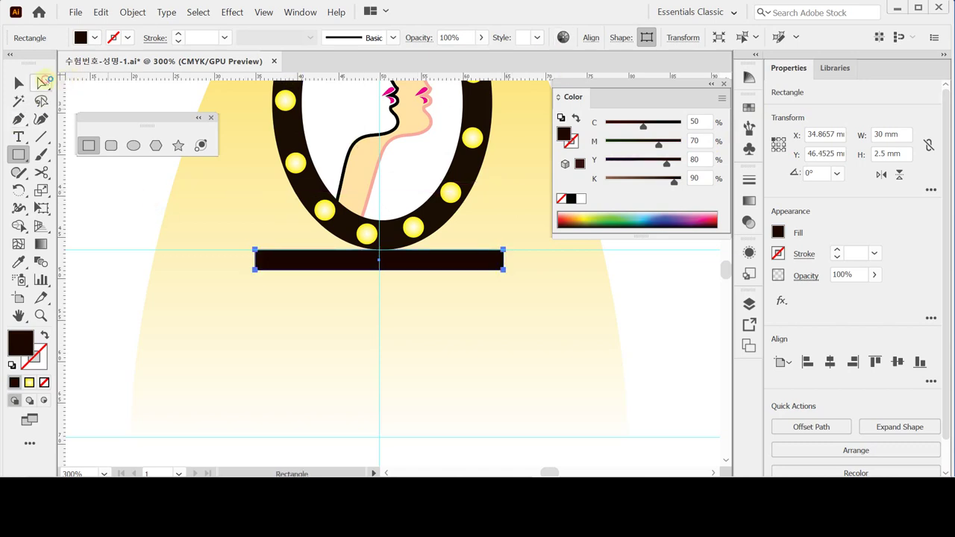
Step: Scale the tabletop's two lower corner points inward horizontally to turn the rectangle into a symmetrical trapezoid
click(42, 81)
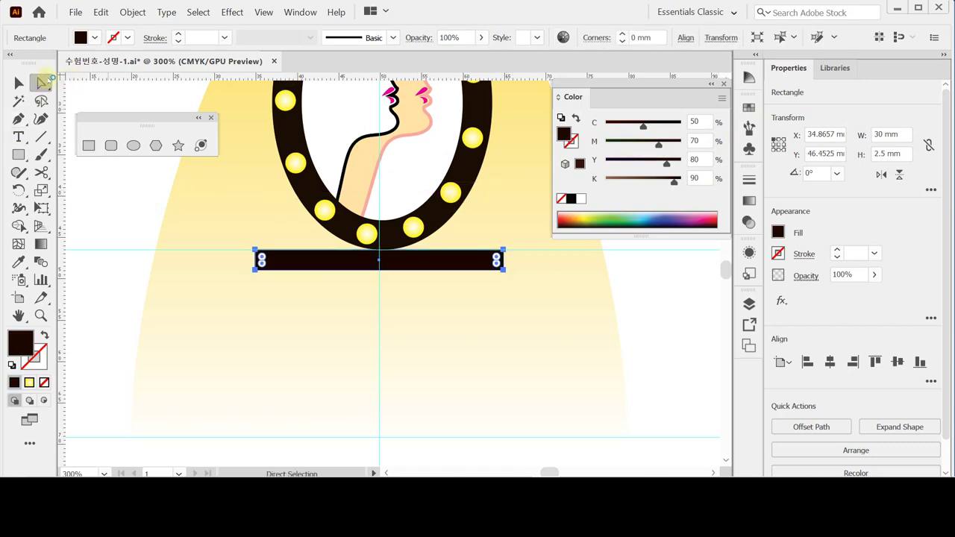
click(255, 271)
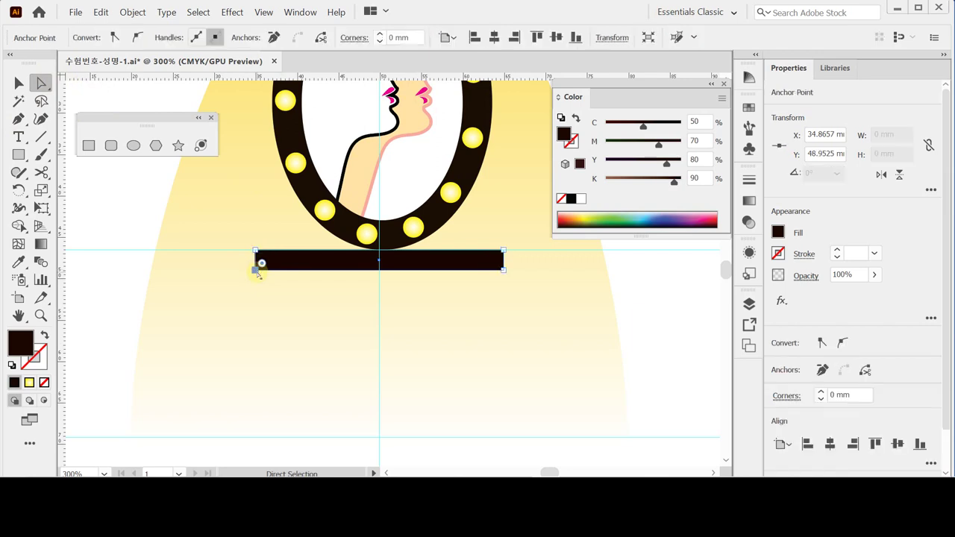
shift+click(503, 271)
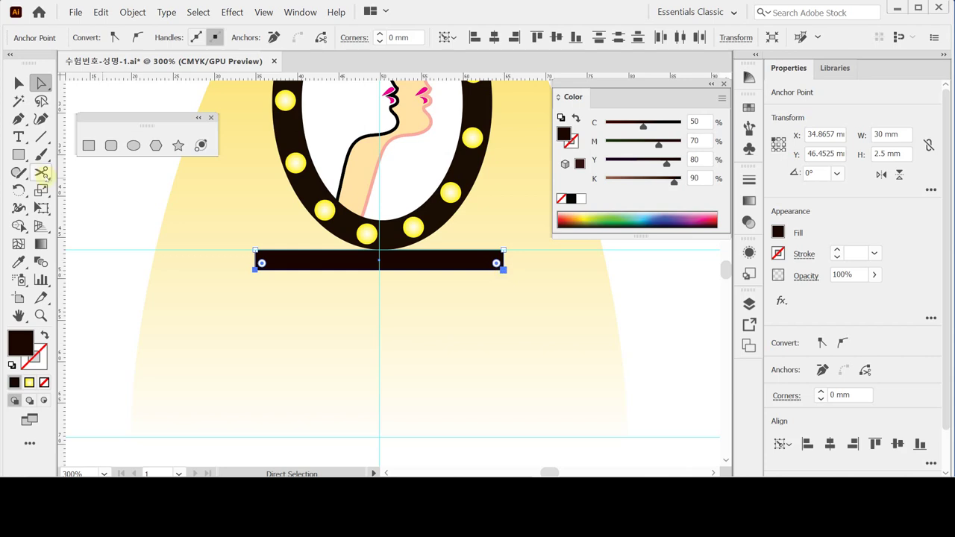
click(41, 190)
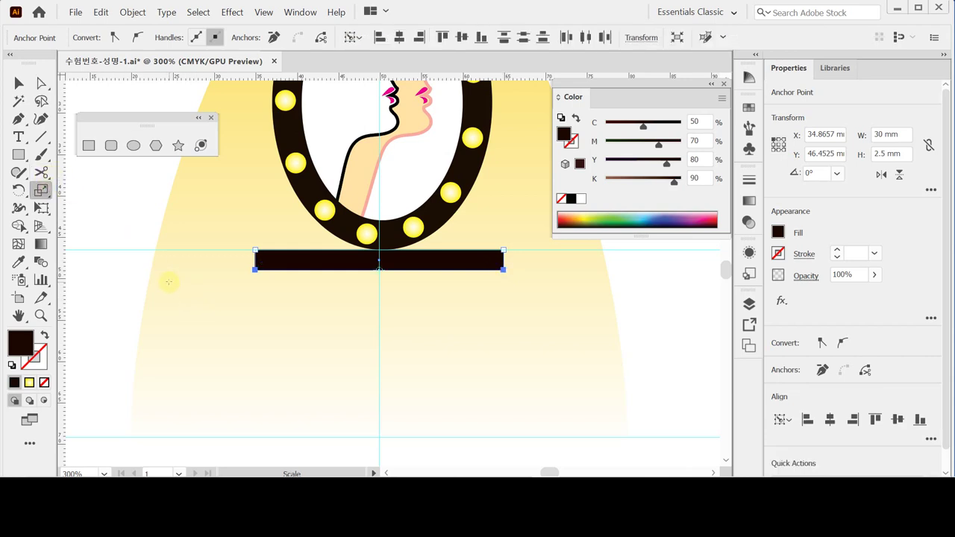
drag(169, 282, 186, 284)
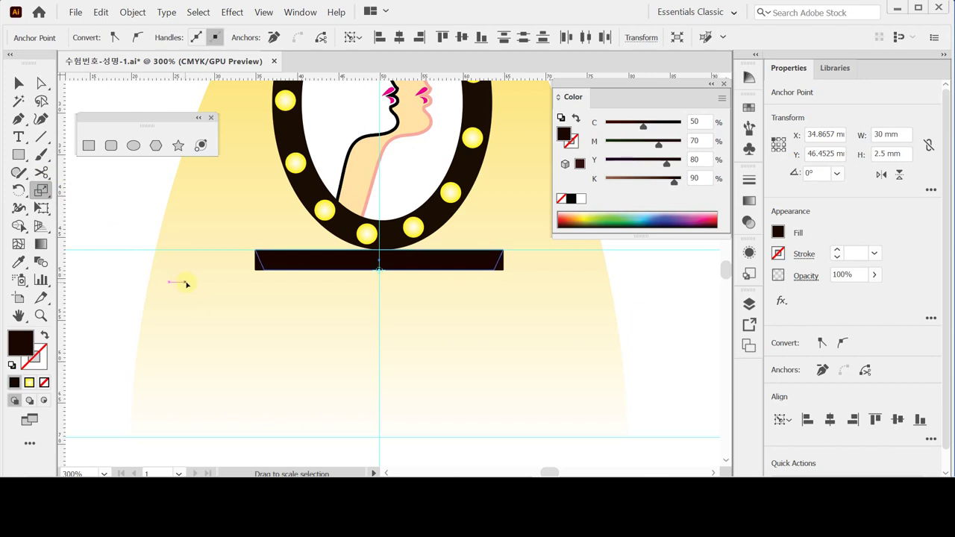
drag(186, 284, 191, 284)
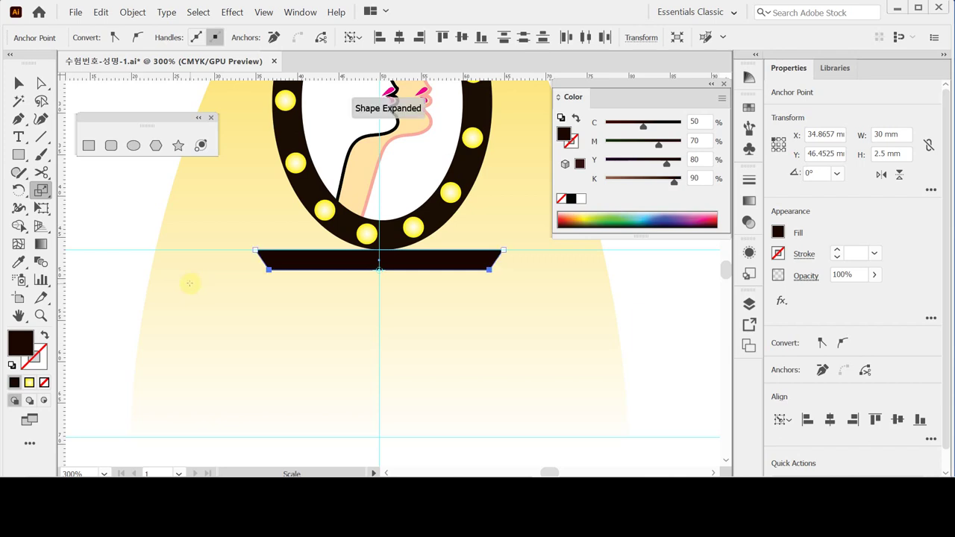
Step: Draw a 2 × 25 mm leg rectangle under the tabletop's left end and nudge it 0.5 mm left
click(87, 145)
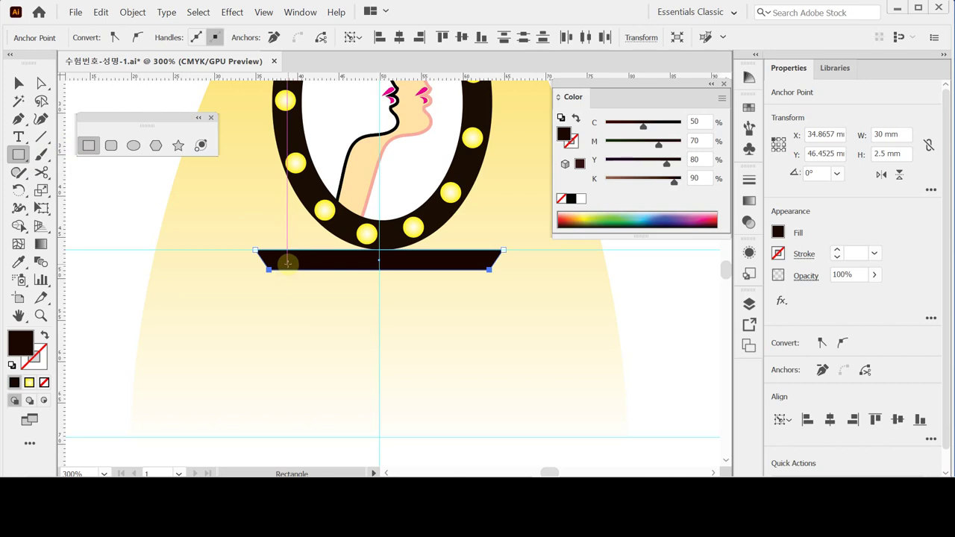
click(285, 267)
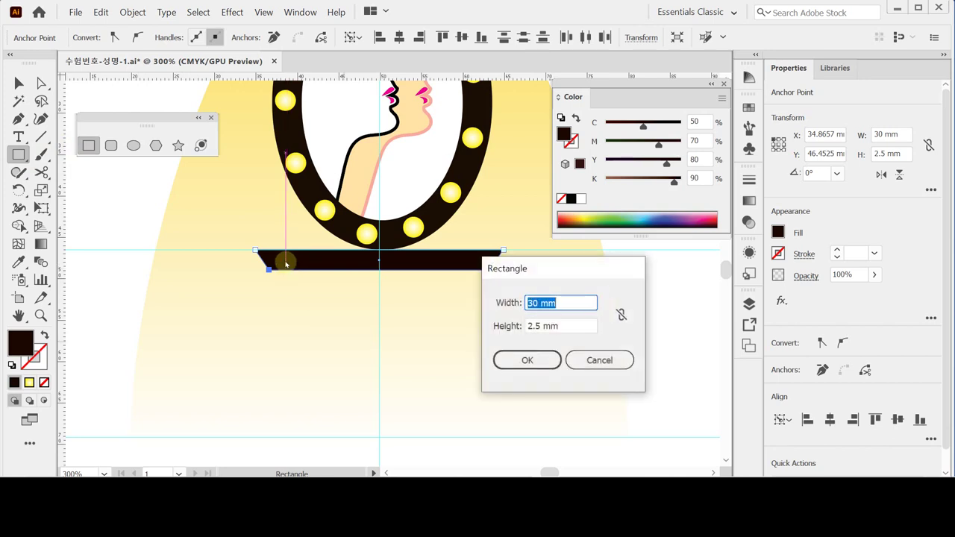
text(2)
key(Tab)
text(25)
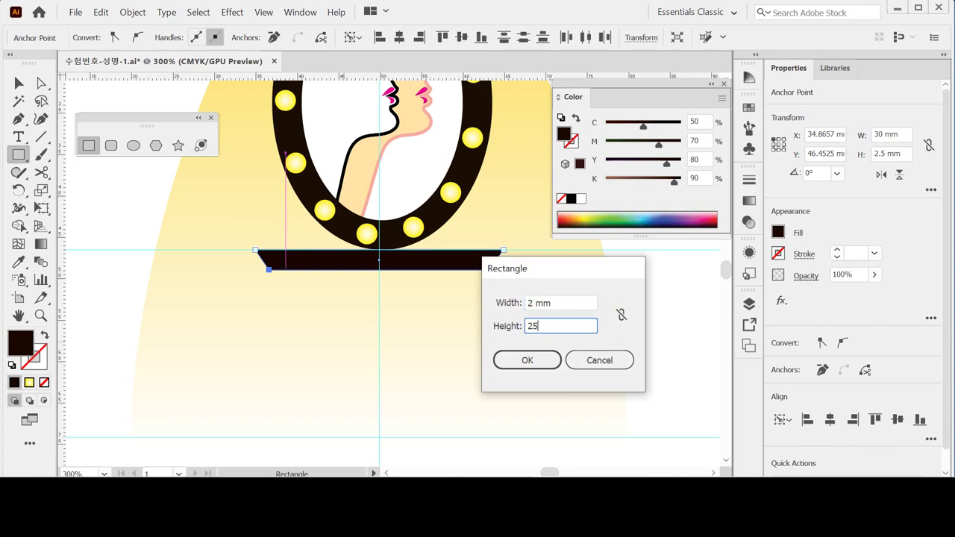
key(Return)
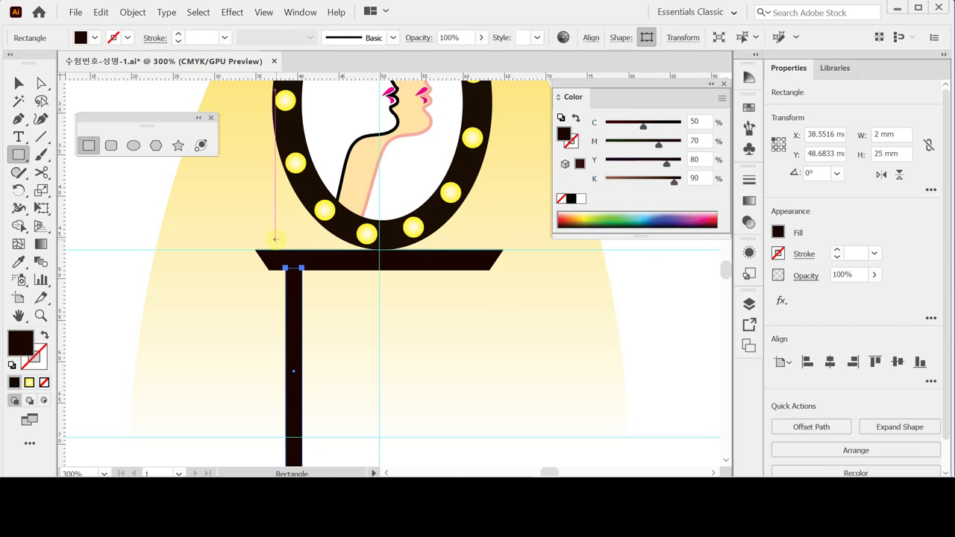
key(Left)
key(Left)
key(Left)
key(Left)
key(Left)
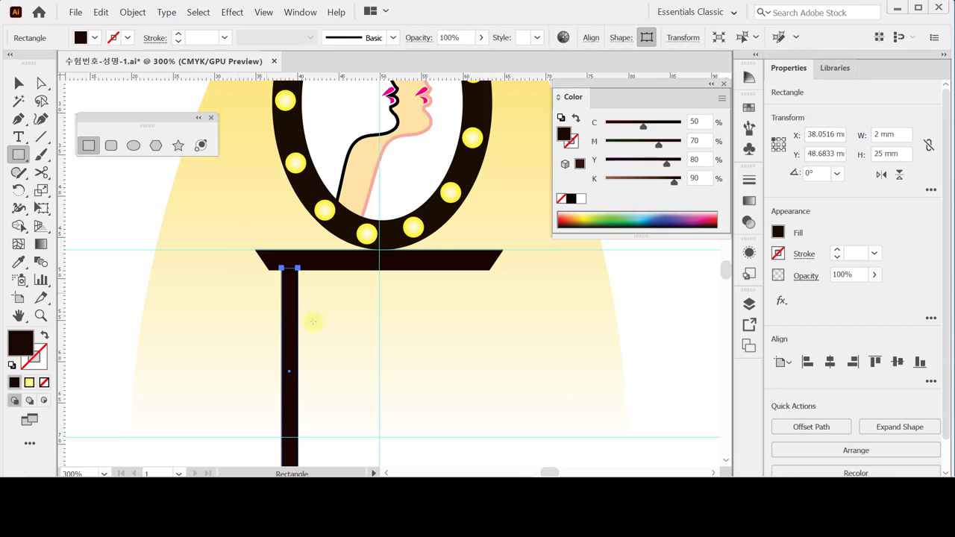
Step: Scale the leg's two bottom corner points inward so that the leg tapers towards the floor
drag(380, 335, 366, 199)
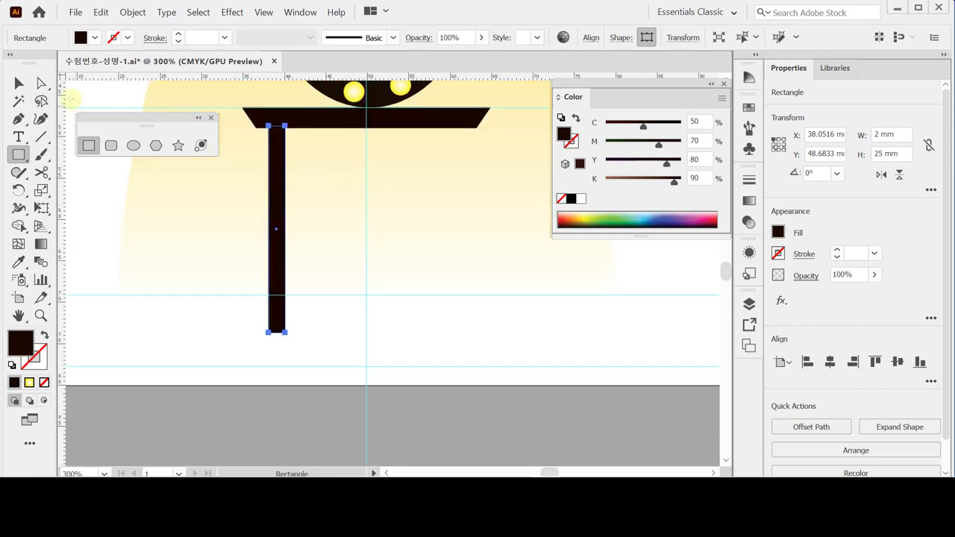
click(41, 83)
click(270, 331)
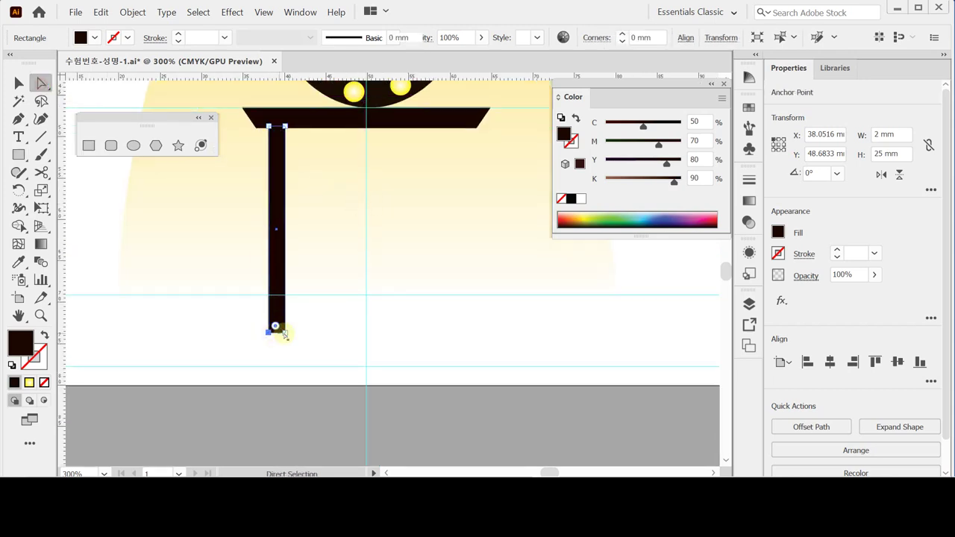
shift+click(284, 331)
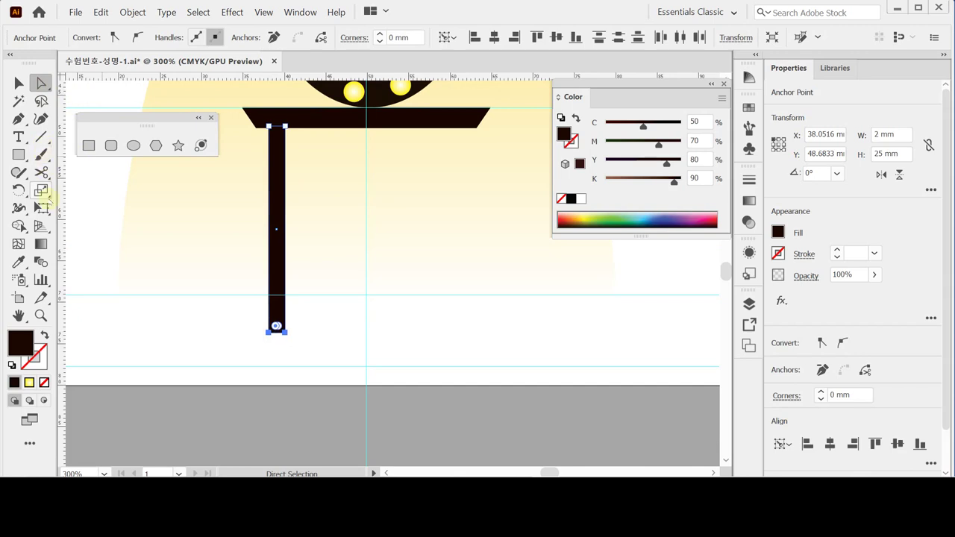
click(42, 191)
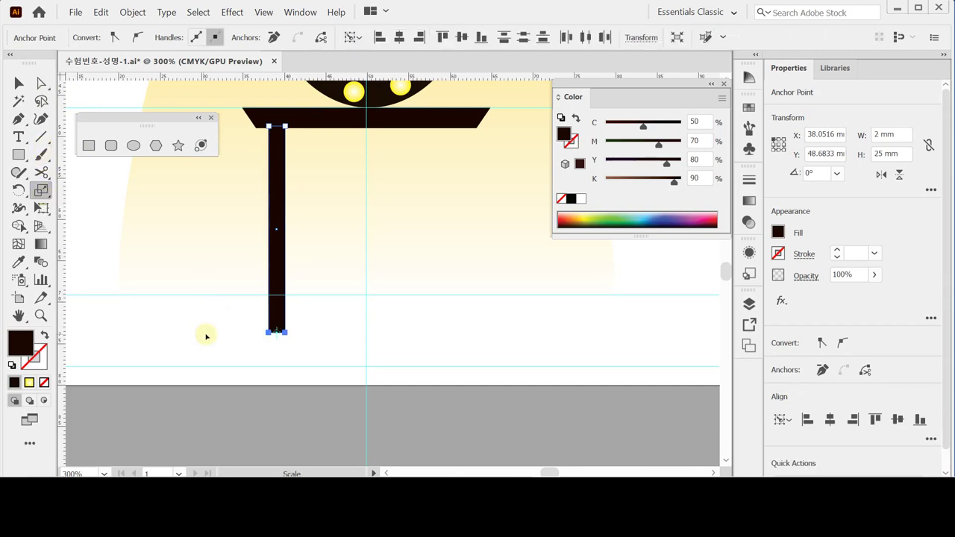
drag(207, 337, 248, 333)
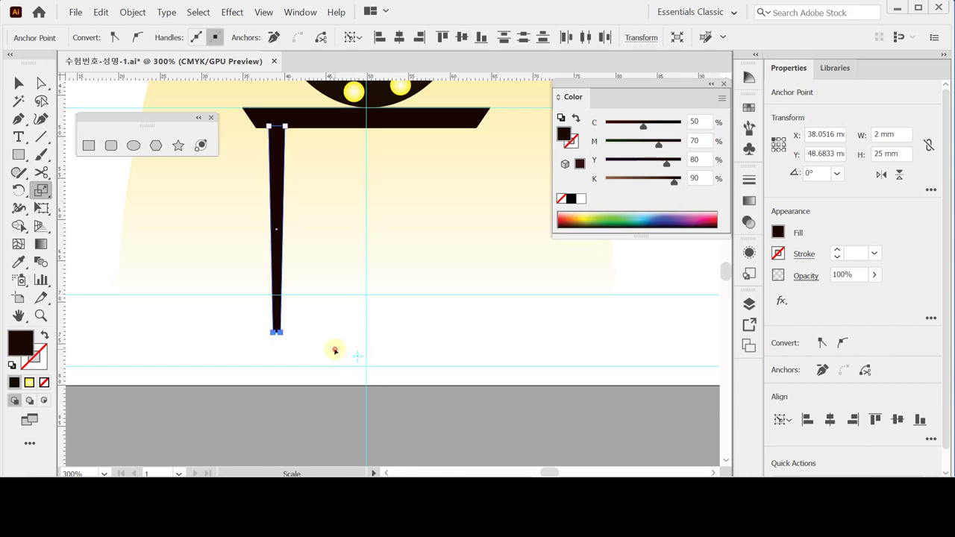
drag(335, 348, 345, 347)
key(ctrl+z)
Step: Copy the tapered leg horizontally under the tabletop's right end and nudge both legs 0.1 mm left to centre them on the guide
click(19, 83)
click(277, 159)
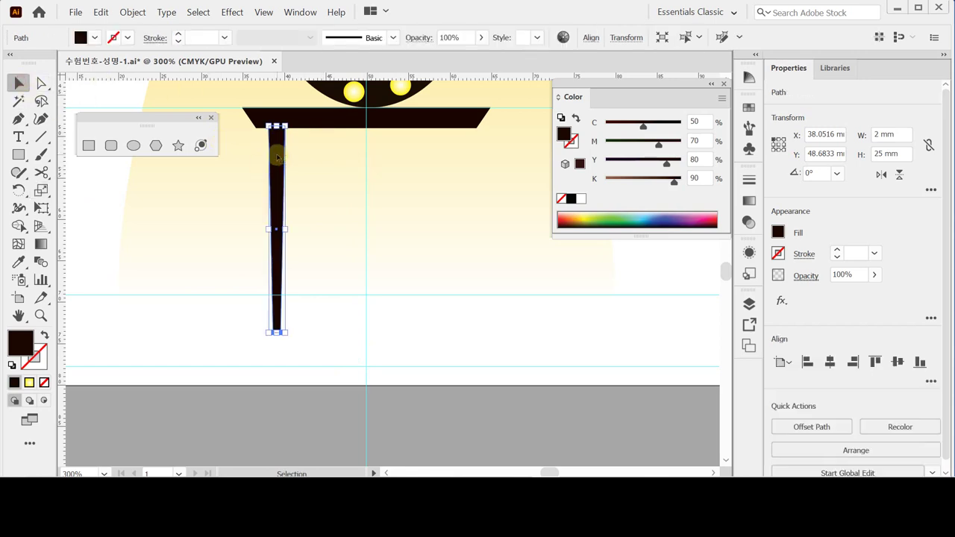
drag(277, 157, 457, 162)
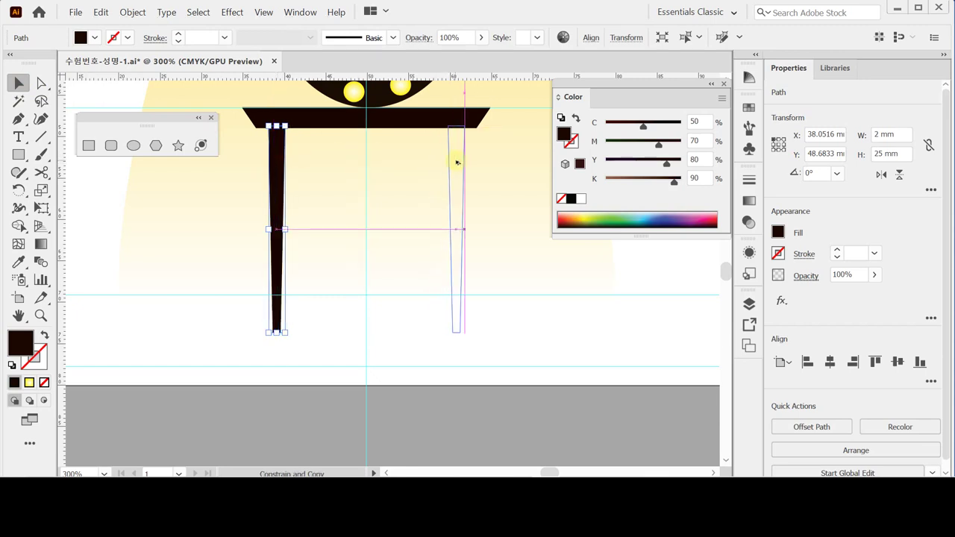
drag(458, 162, 458, 163)
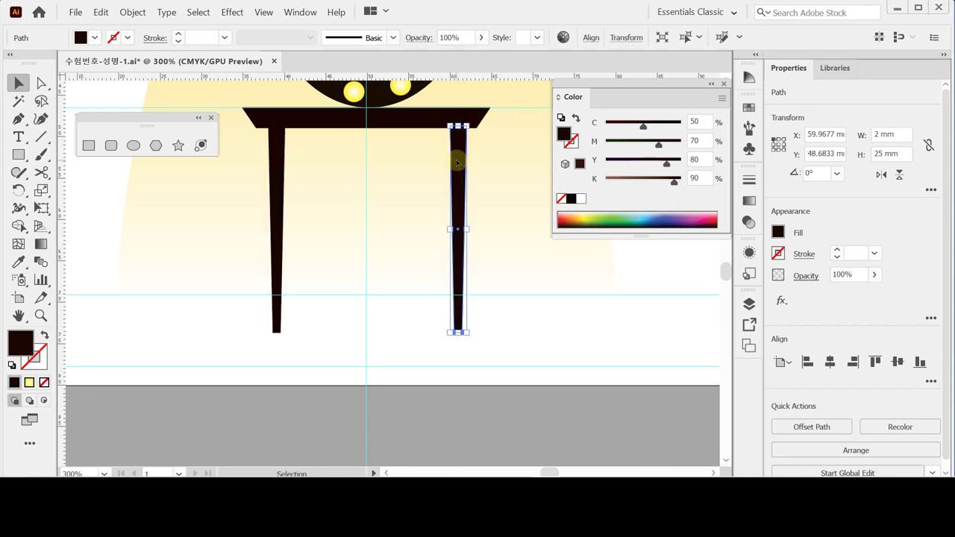
shift+click(275, 183)
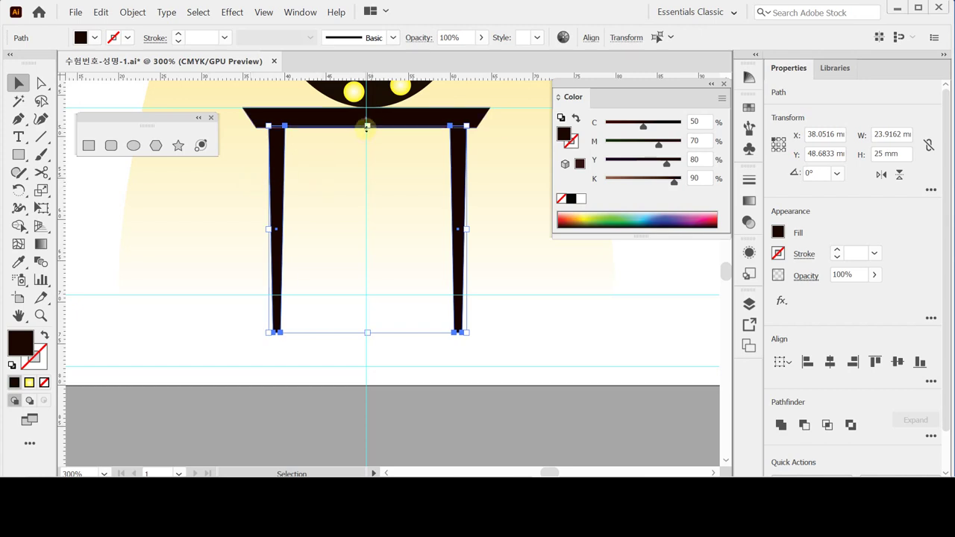
key(Left)
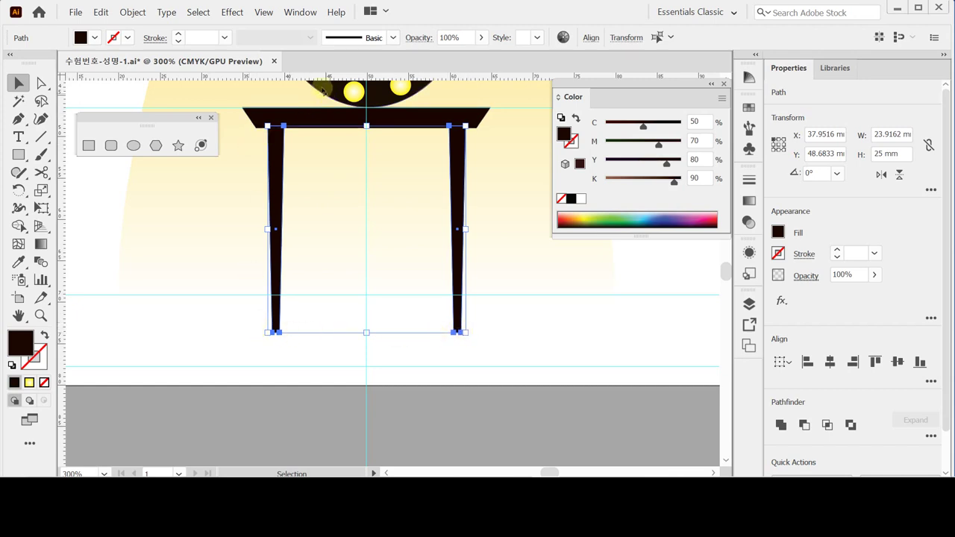
click(264, 13)
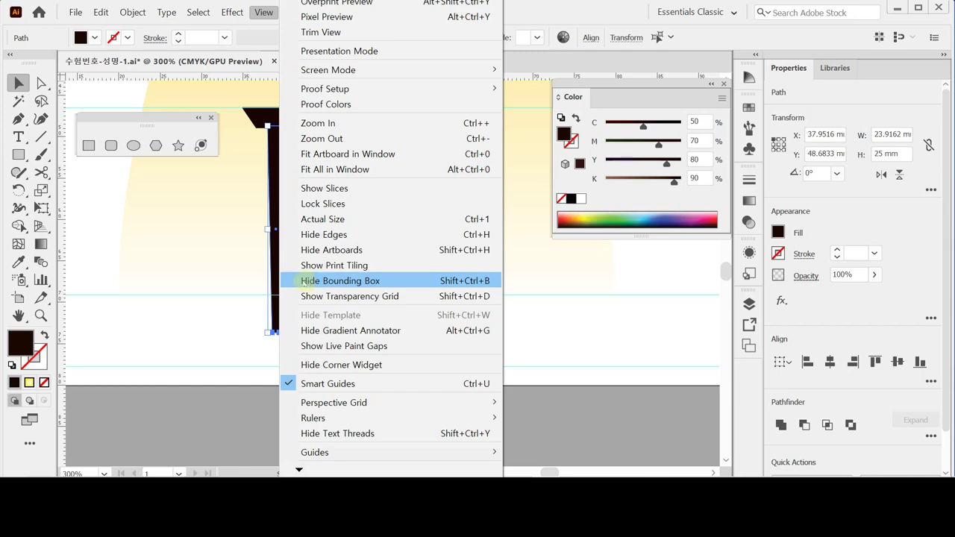
click(176, 58)
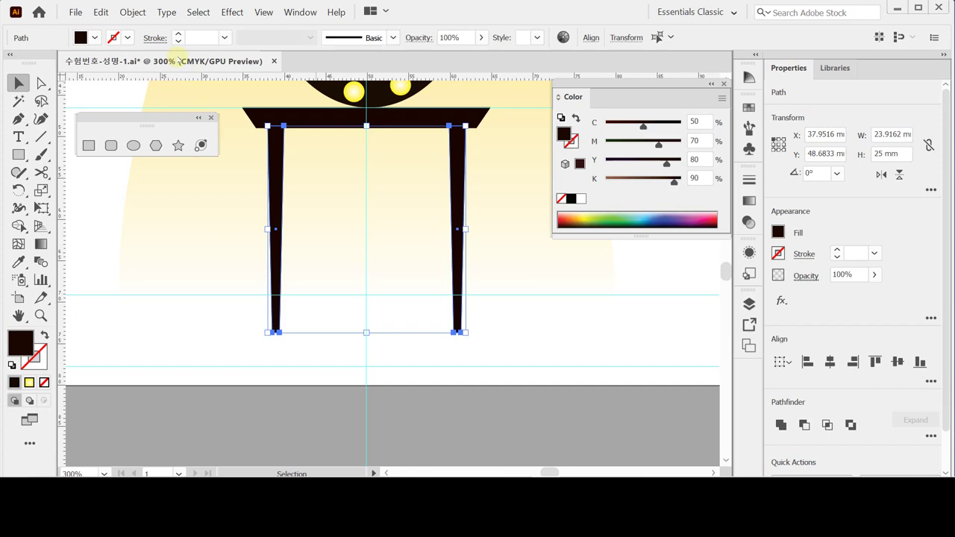
Step: Save the file, draw an 18 × 17 mm dark ellipse and position it beneath the tabletop between the legs
key(ctrl+s)
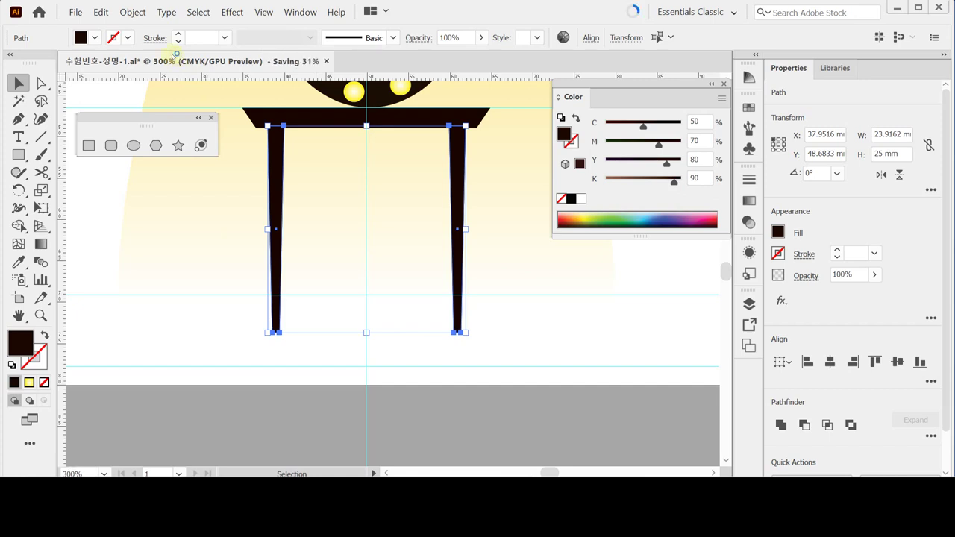
click(133, 145)
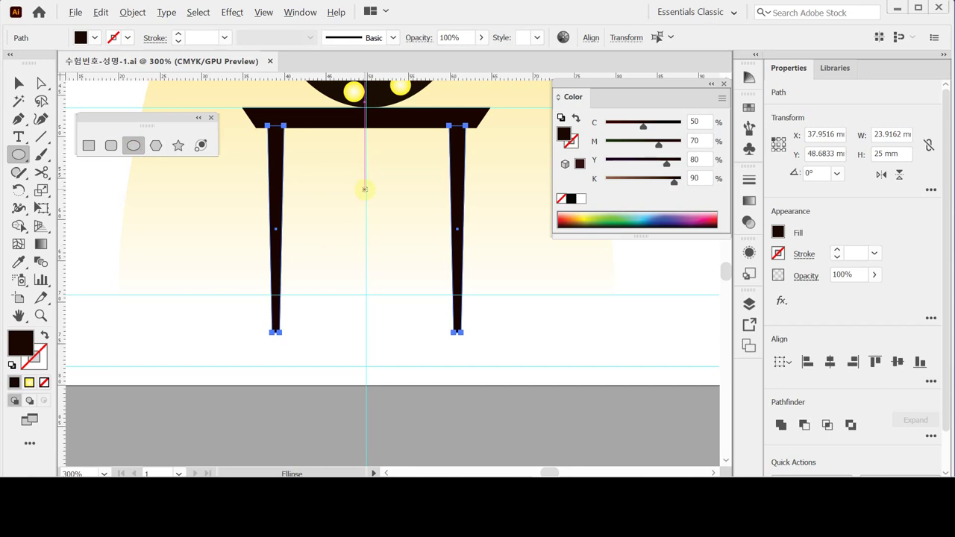
click(364, 189)
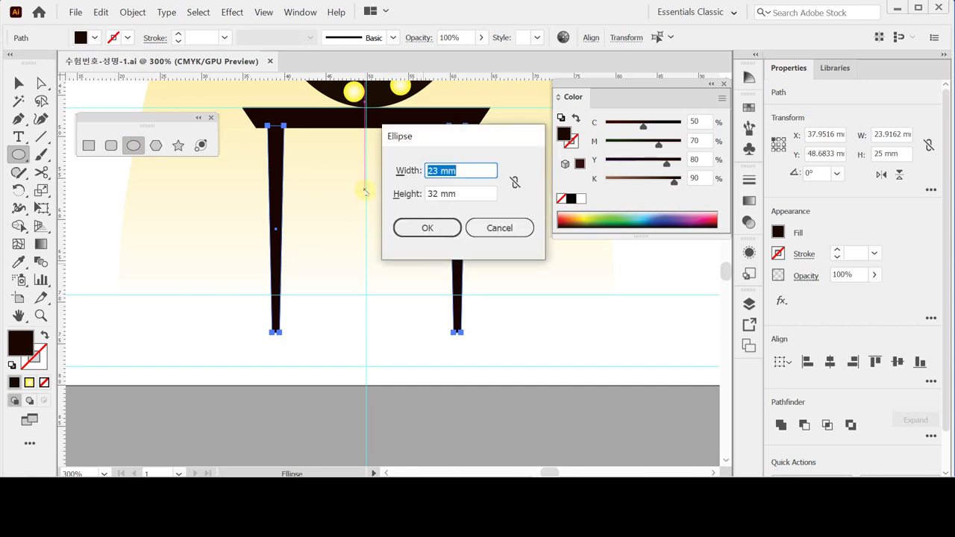
text(18)
key(Tab)
text(1)
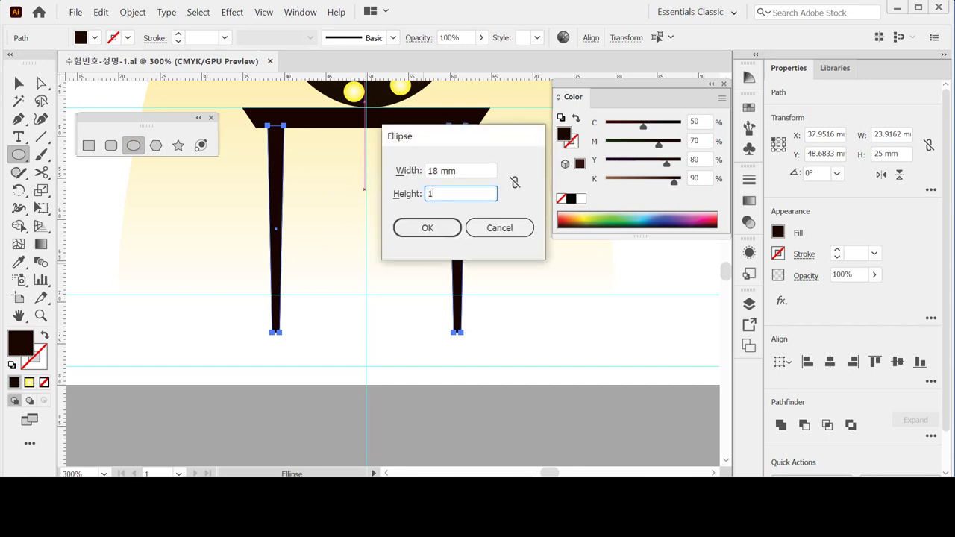
text(7)
key(Return)
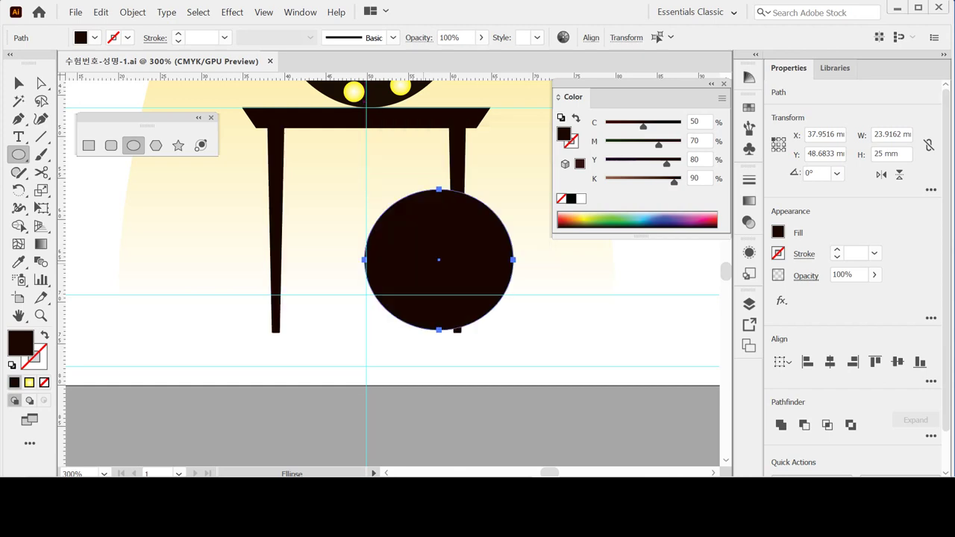
drag(397, 259, 390, 226)
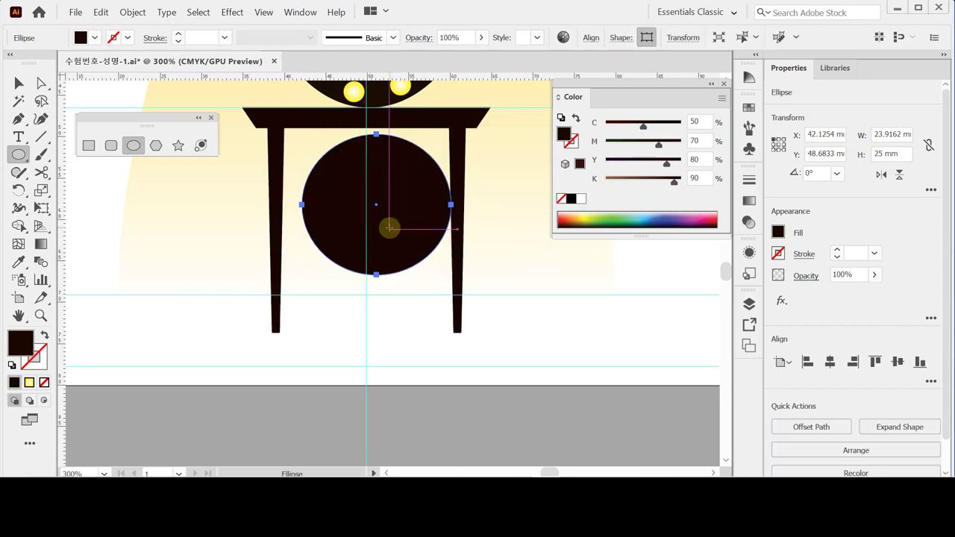
Step: Draw a green ellipse over the dark ellipse's upper half, centred on the vertical guide, and size it to about 24.5 × 12.3 mm
scroll(515, 196, up, 3)
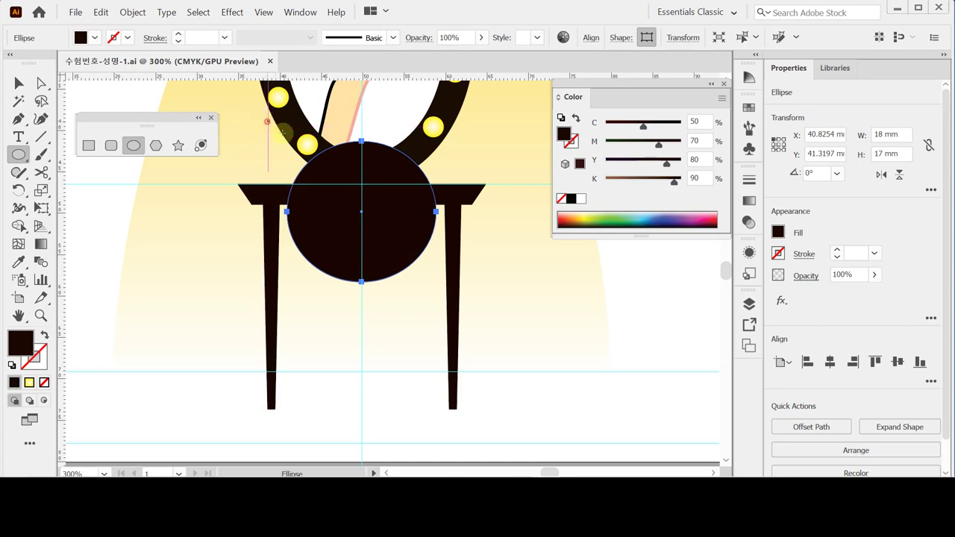
drag(267, 120, 509, 227)
click(607, 213)
drag(606, 213, 605, 216)
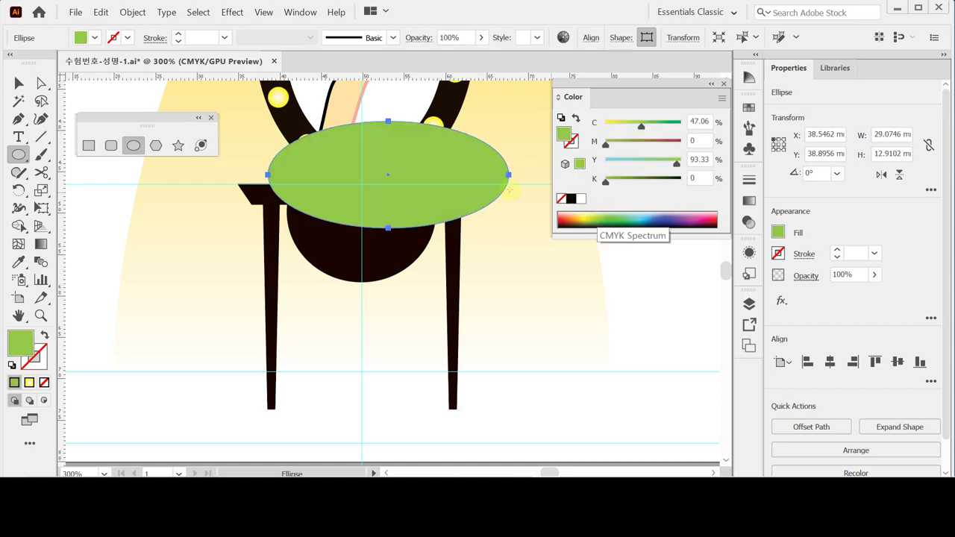
drag(472, 176, 447, 177)
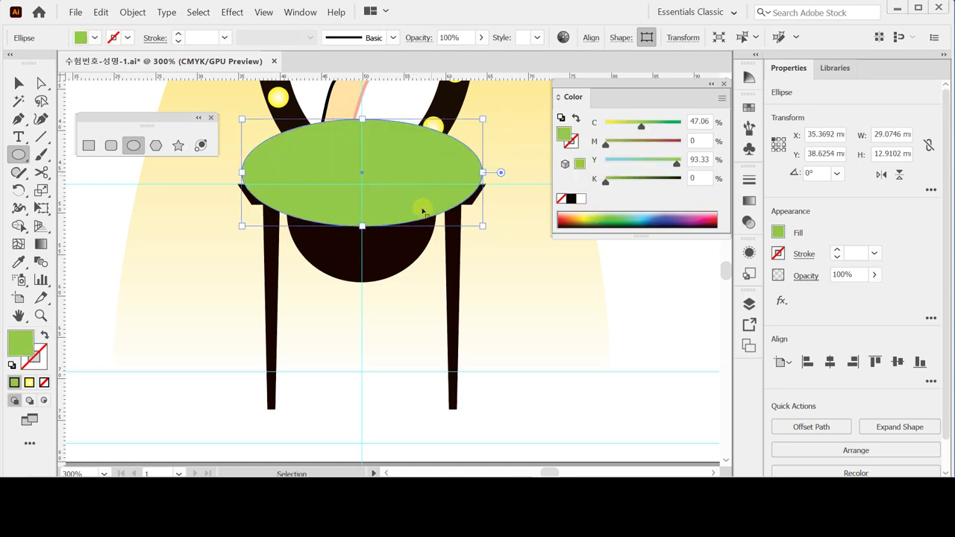
key(ctrl+plus)
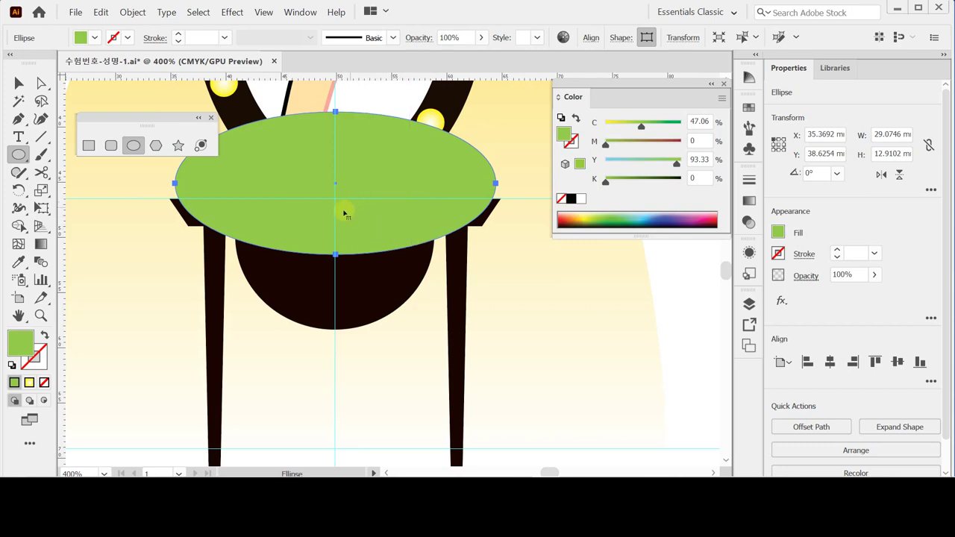
key(ctrl)
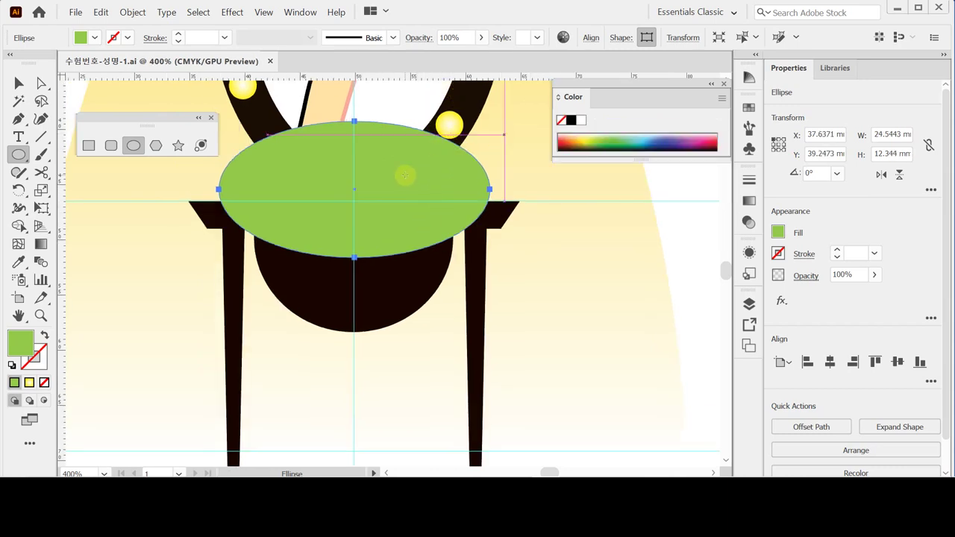
Step: Align the green and dark ellipses by their horizontal centres and subtract the green one with Minus Front
key(ctrl+shift)
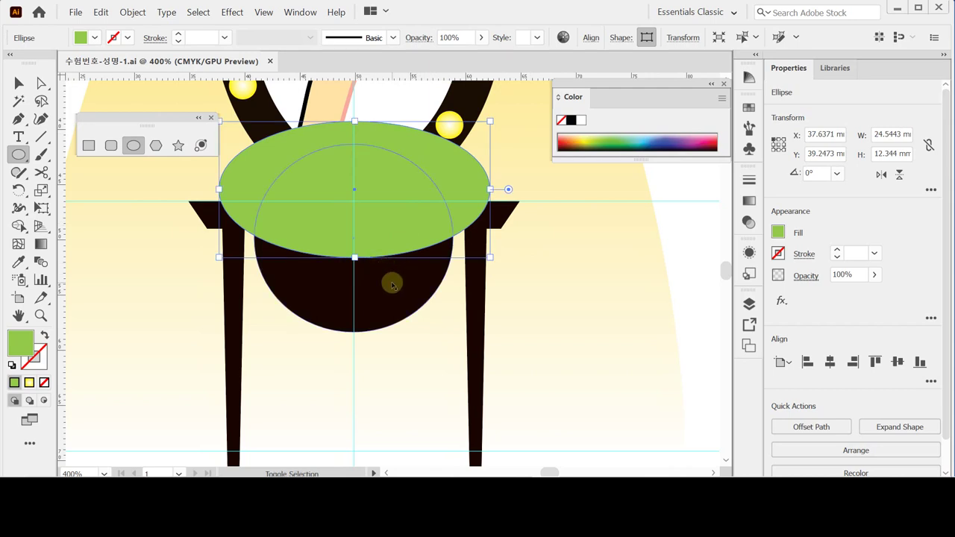
ctrl+shift+click(396, 284)
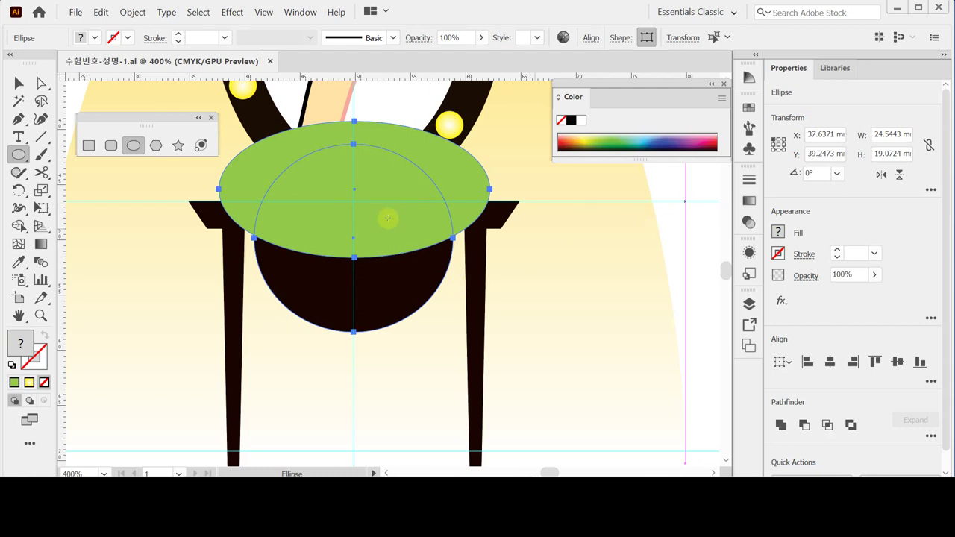
click(18, 156)
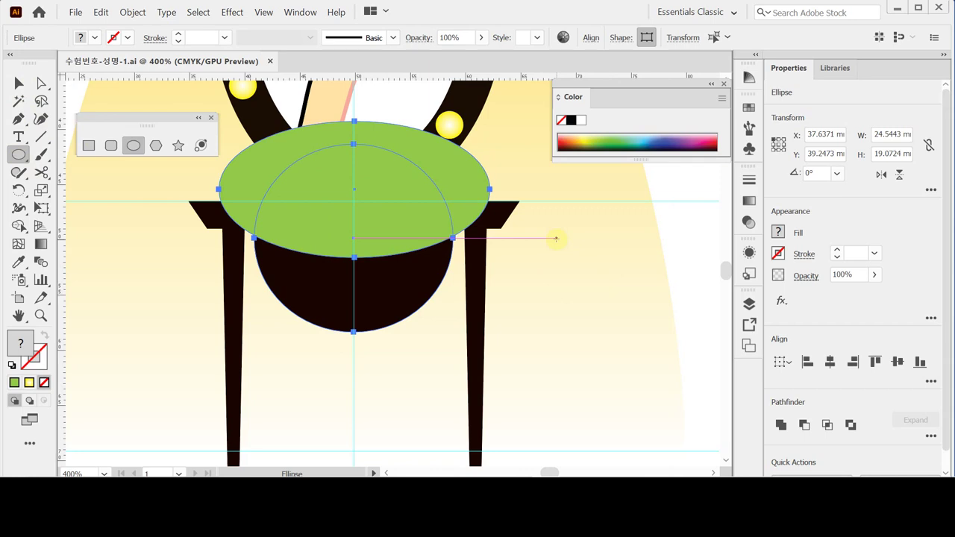
key(v)
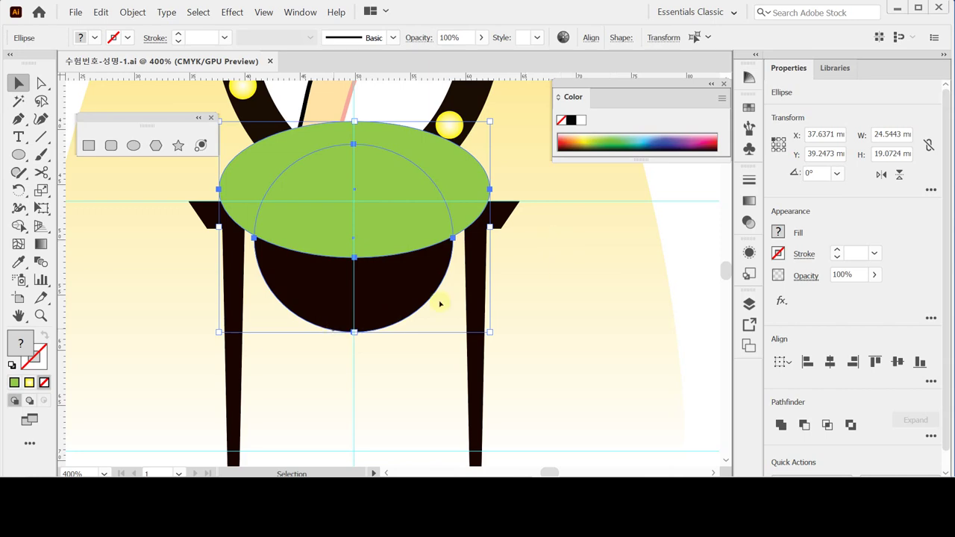
click(591, 38)
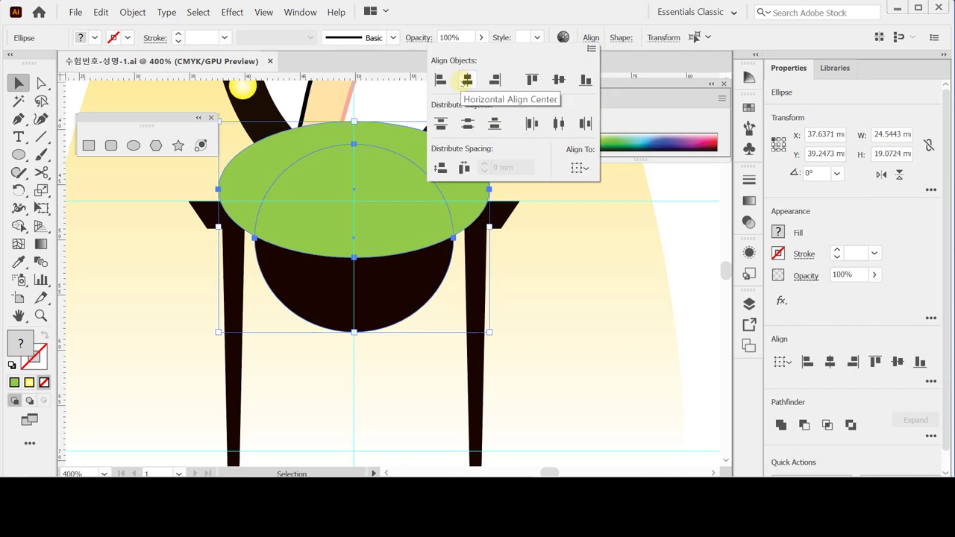
click(947, 293)
scroll(950, 306, down, 1)
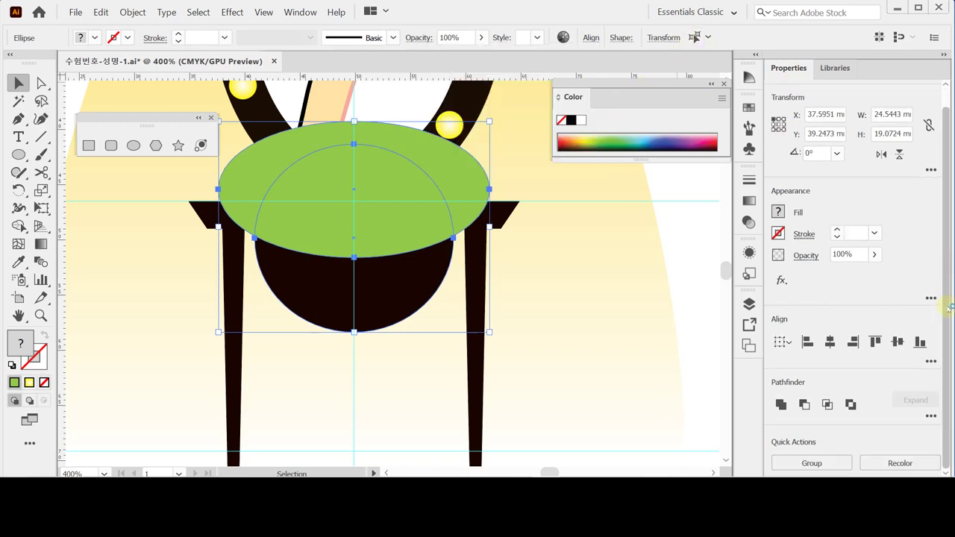
click(804, 405)
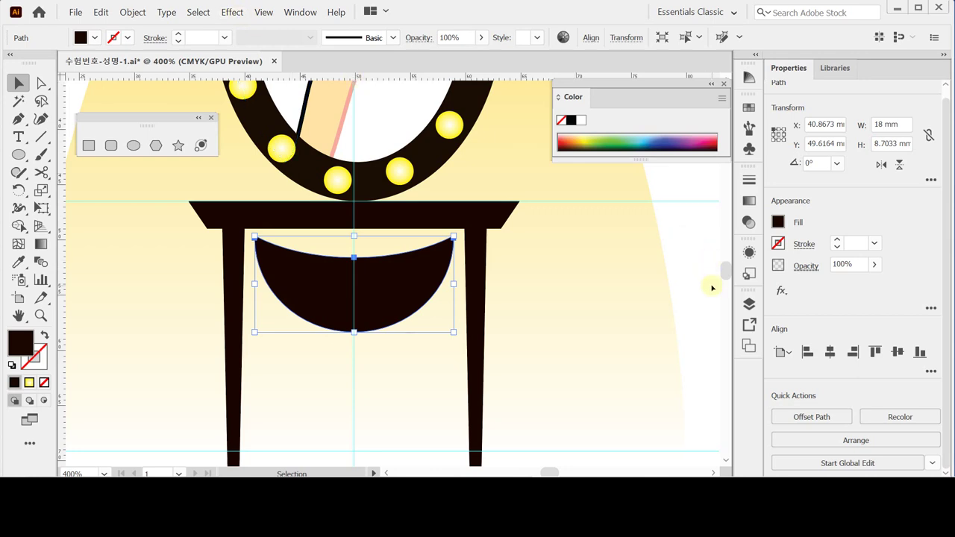
Step: Apply a Round Corners effect with a 3.5 mm radius to the dark bowl shape and expand its appearance
click(781, 291)
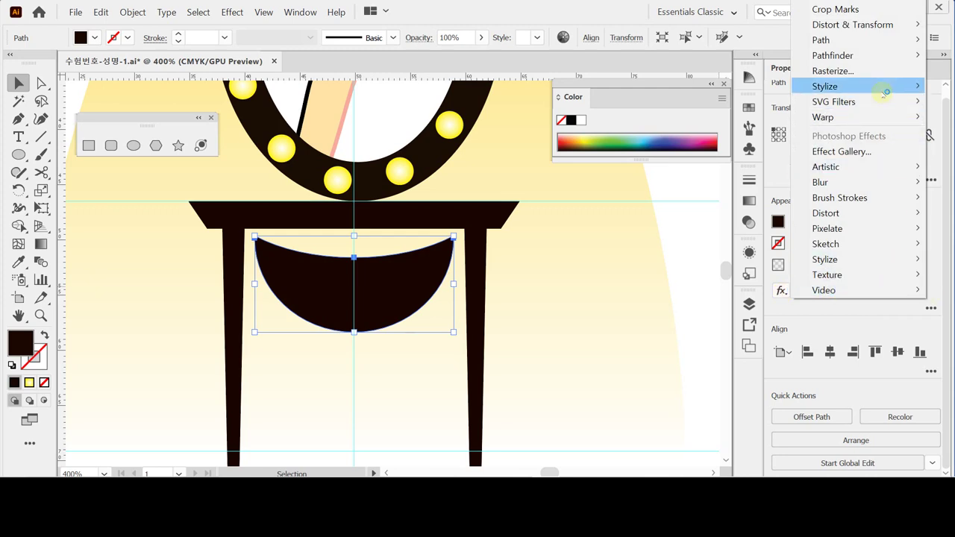
mouse_move(881, 90)
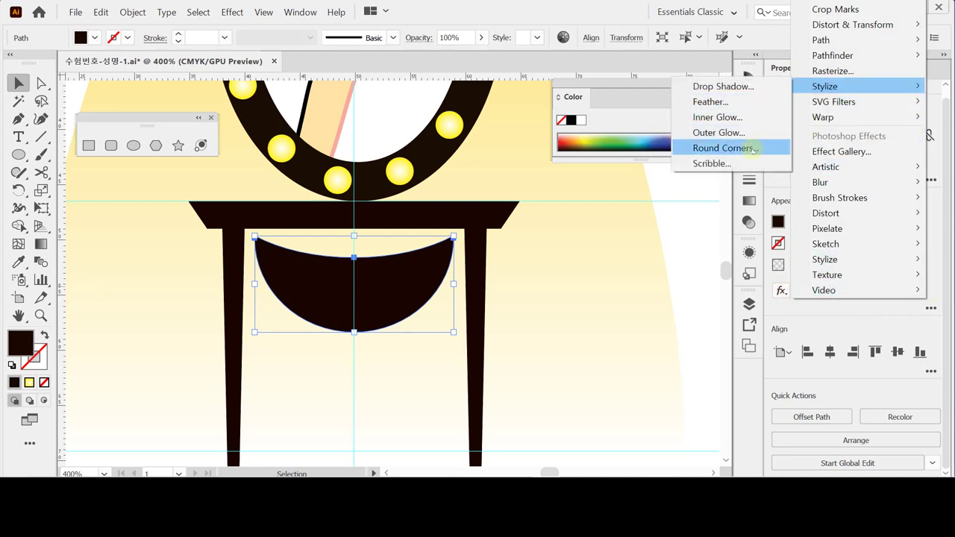
click(754, 150)
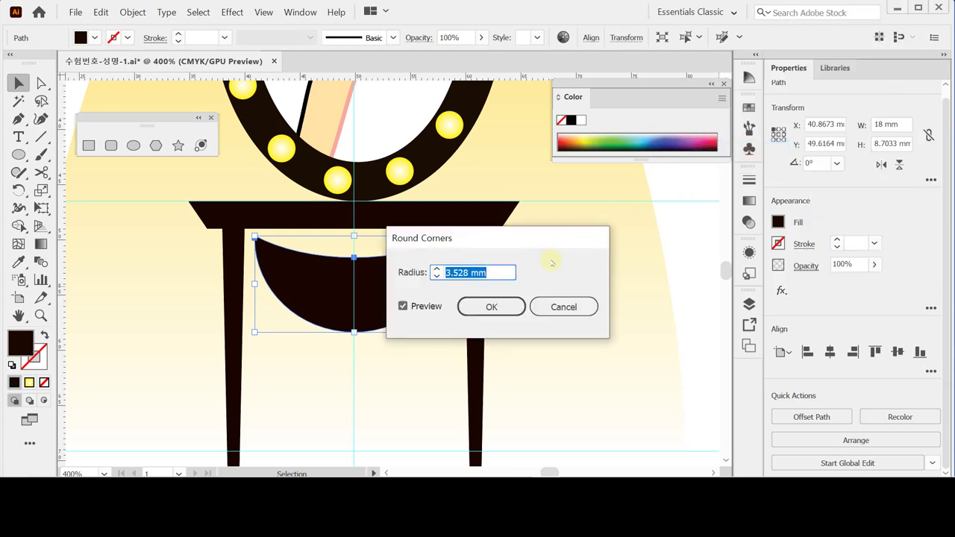
text(3.5)
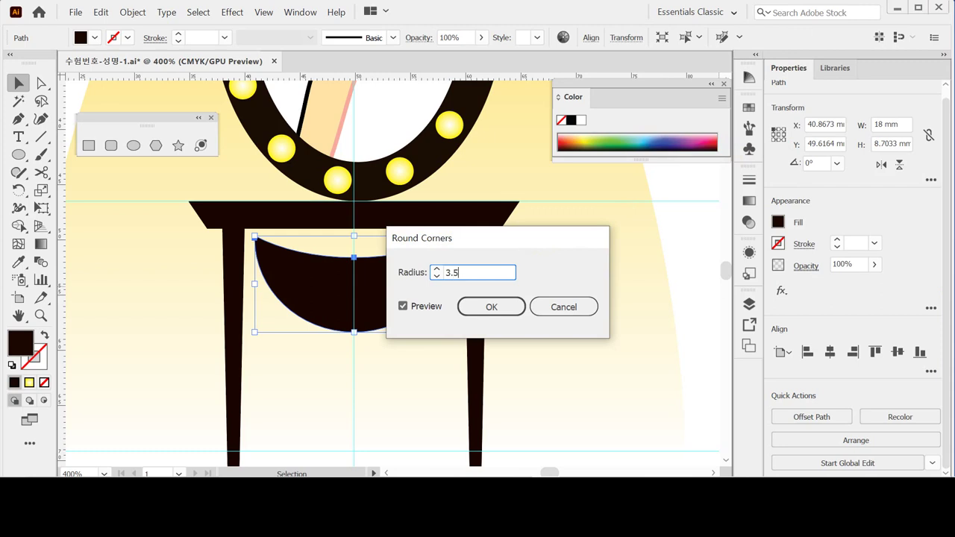
key(Tab)
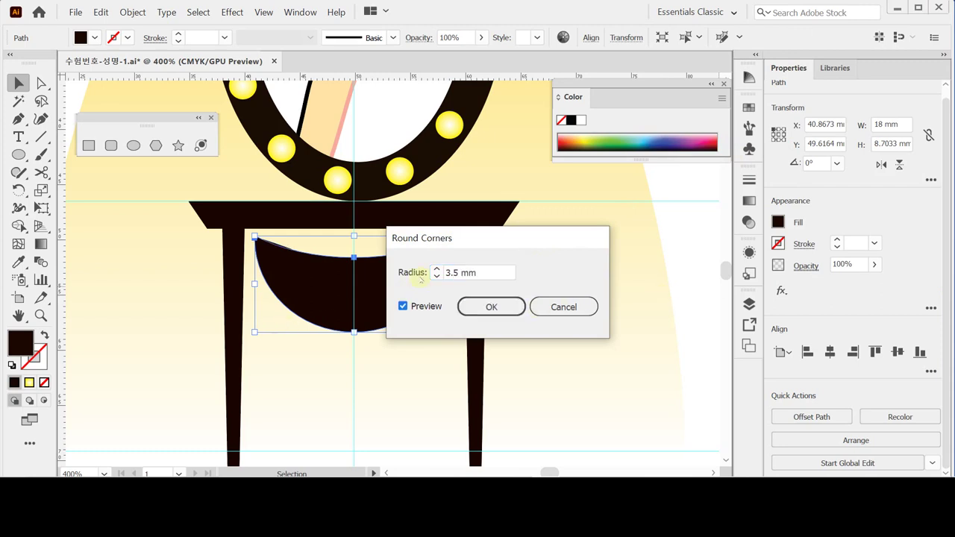
drag(399, 236, 497, 227)
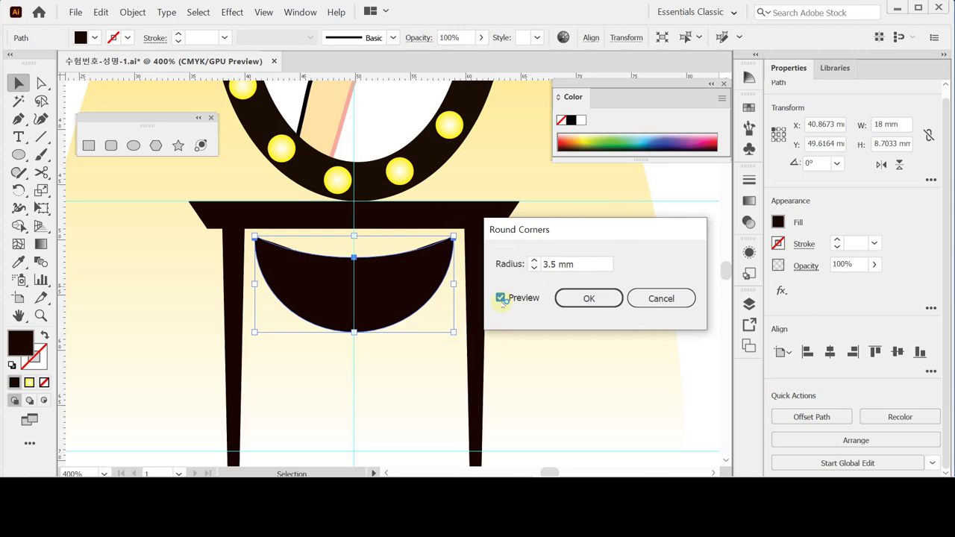
click(588, 298)
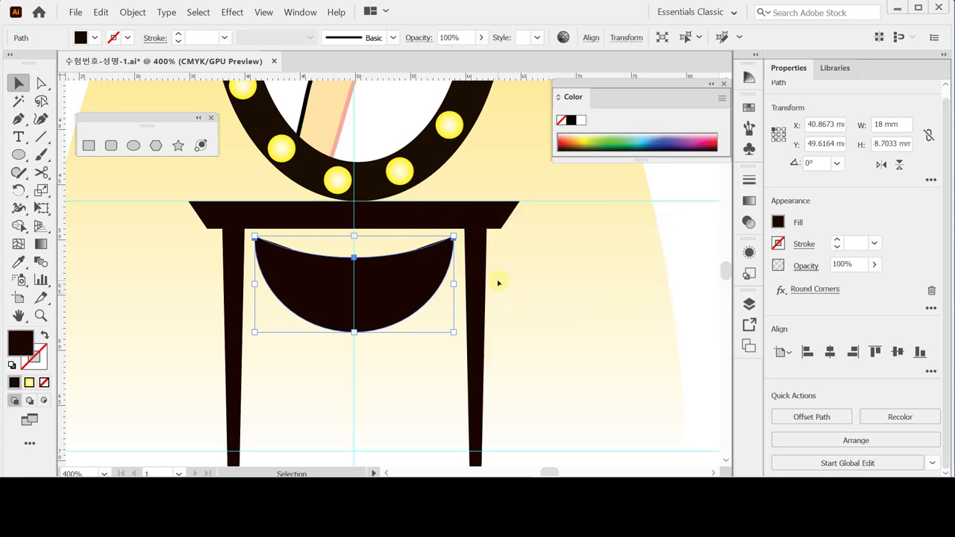
click(232, 12)
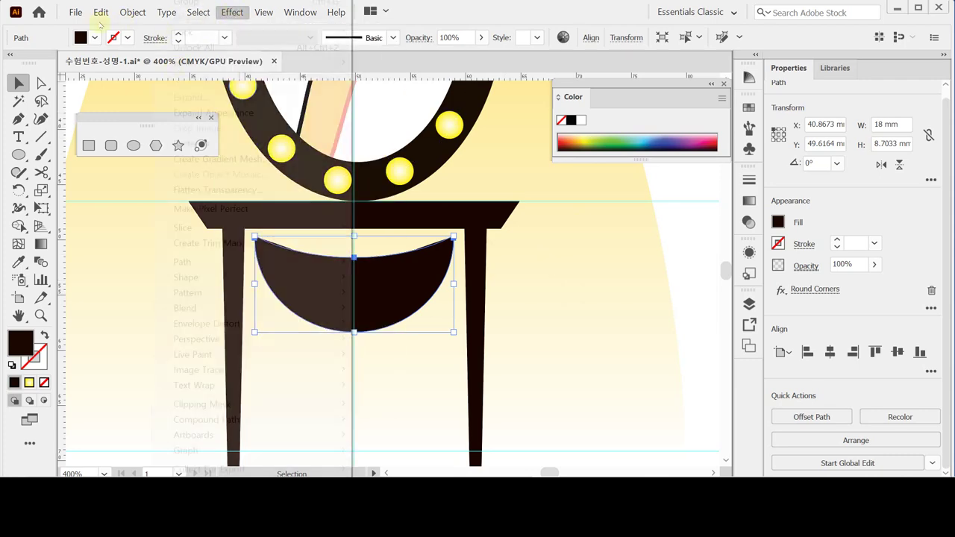
click(192, 113)
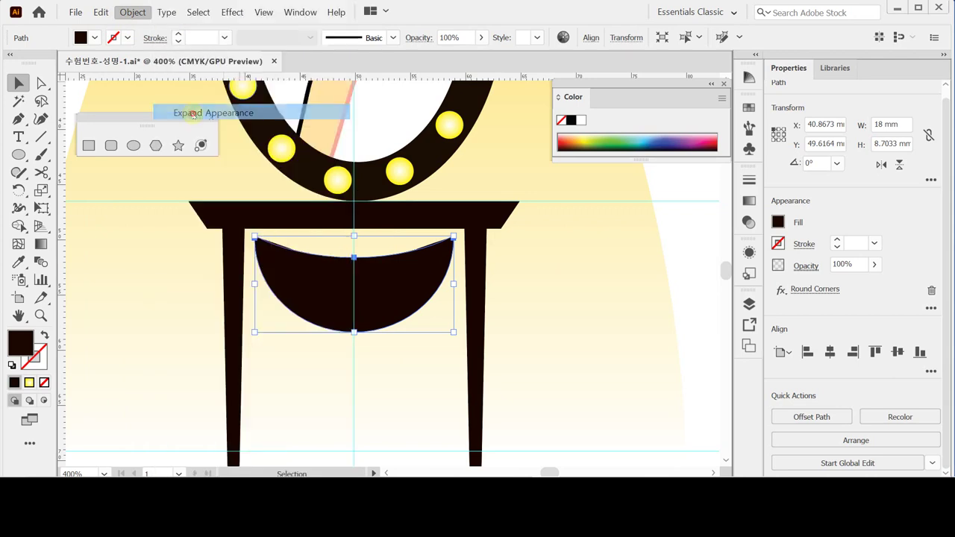
ctrl+click(687, 231)
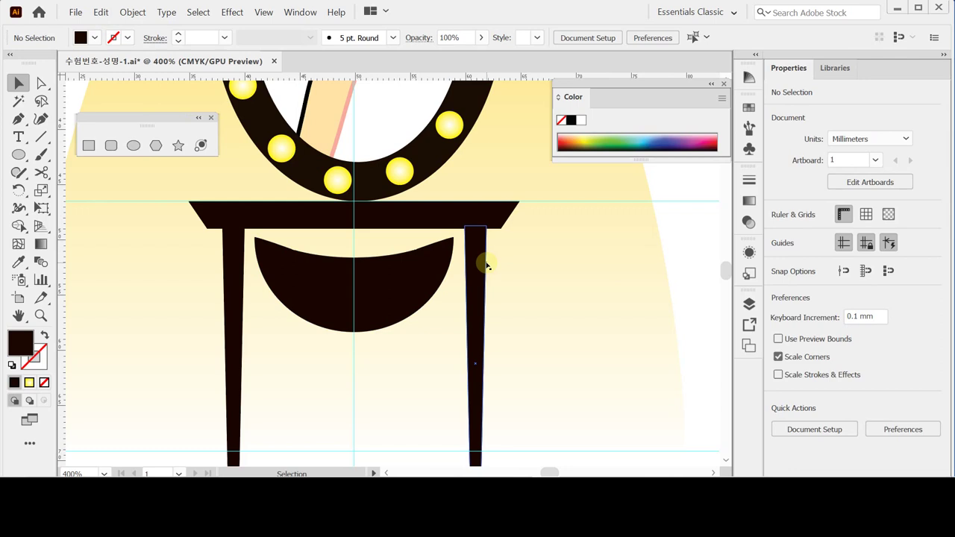
Step: Select the bowl shape's path, then undo the expansion, rounding, subtraction and alignment back to the two overlapping ellipses
key(a)
click(437, 254)
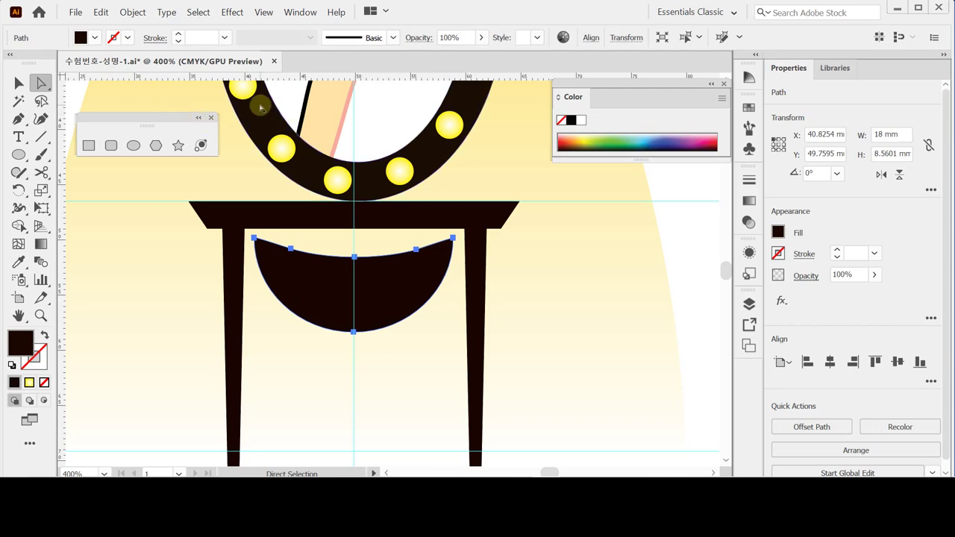
key(ctrl)
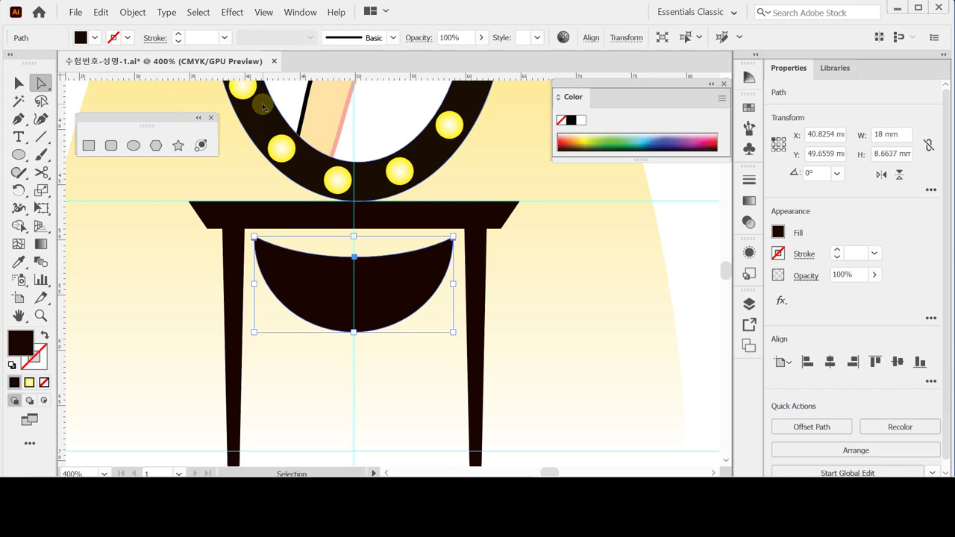
key(ctrl+z)
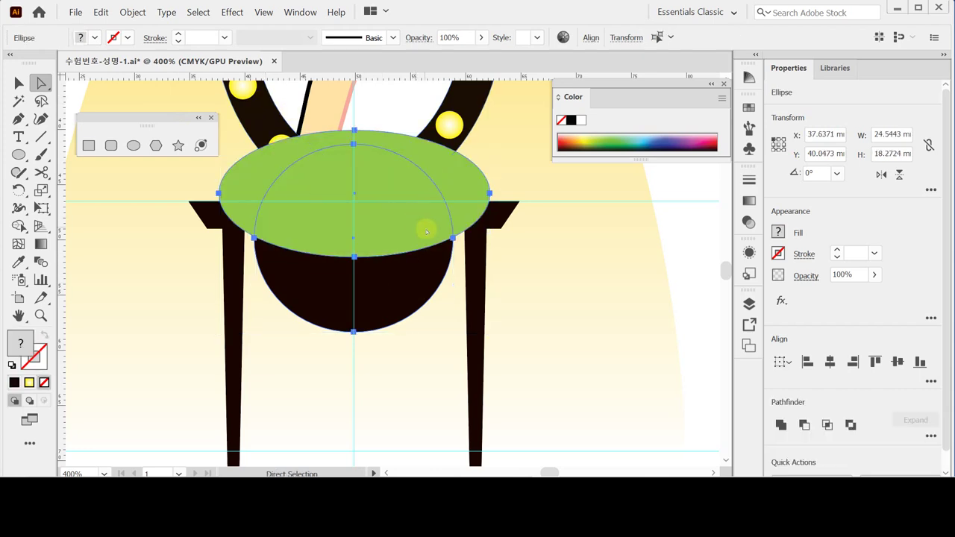
Step: Align the green and dark ellipses by their horizontal centres
ctrl+click(418, 273)
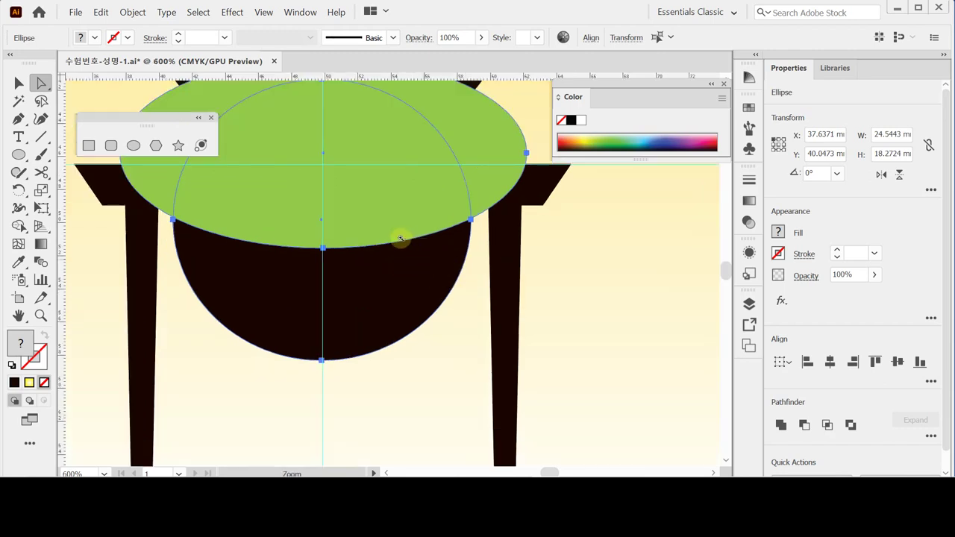
ctrl+click(398, 239)
drag(373, 221, 524, 256)
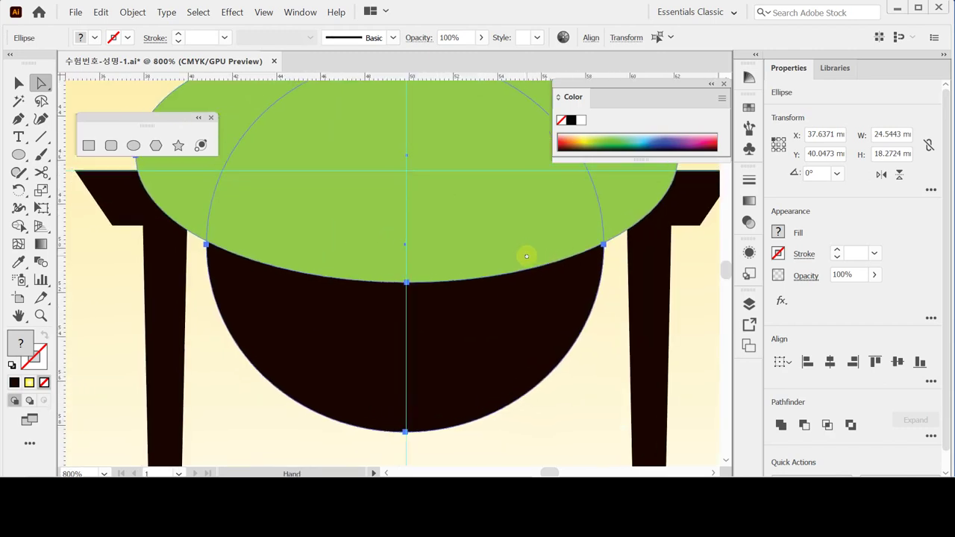
click(120, 275)
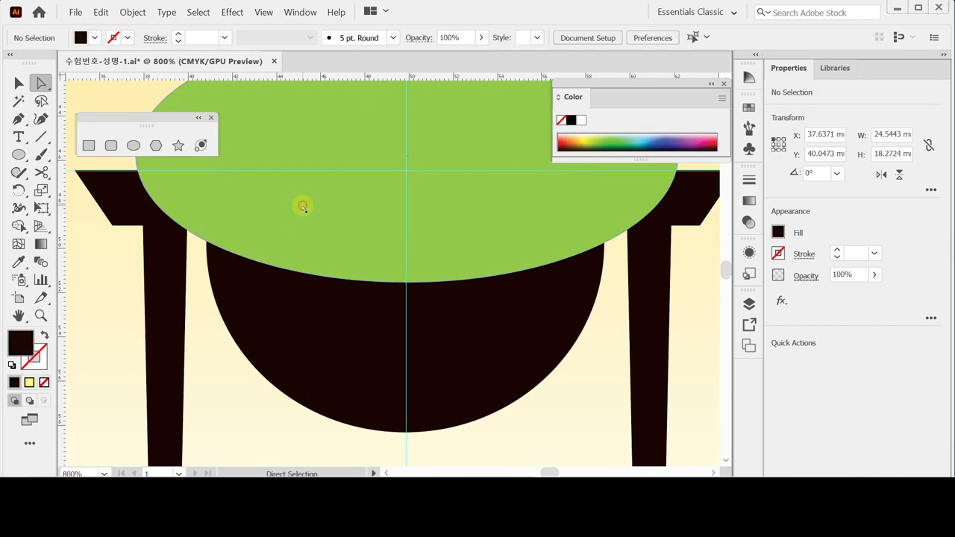
click(334, 295)
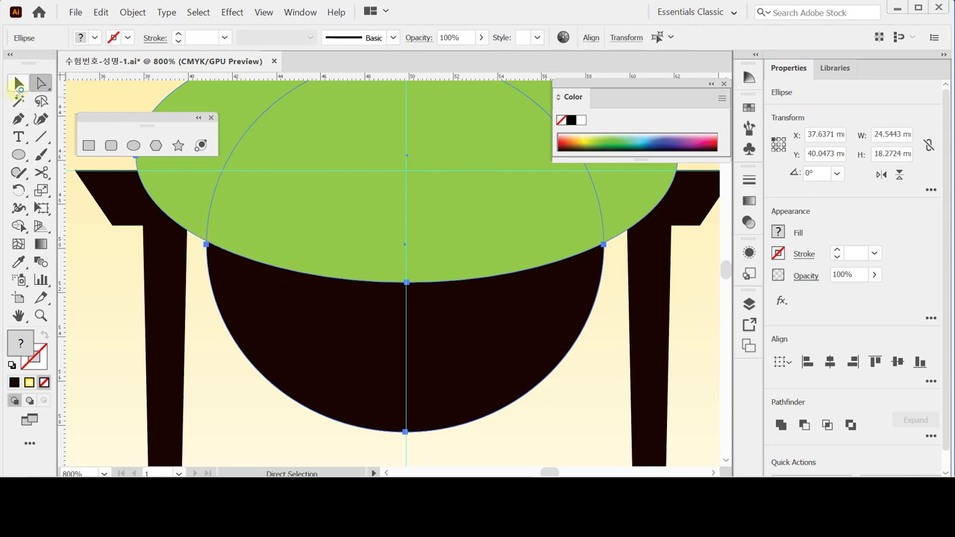
key(v)
click(403, 164)
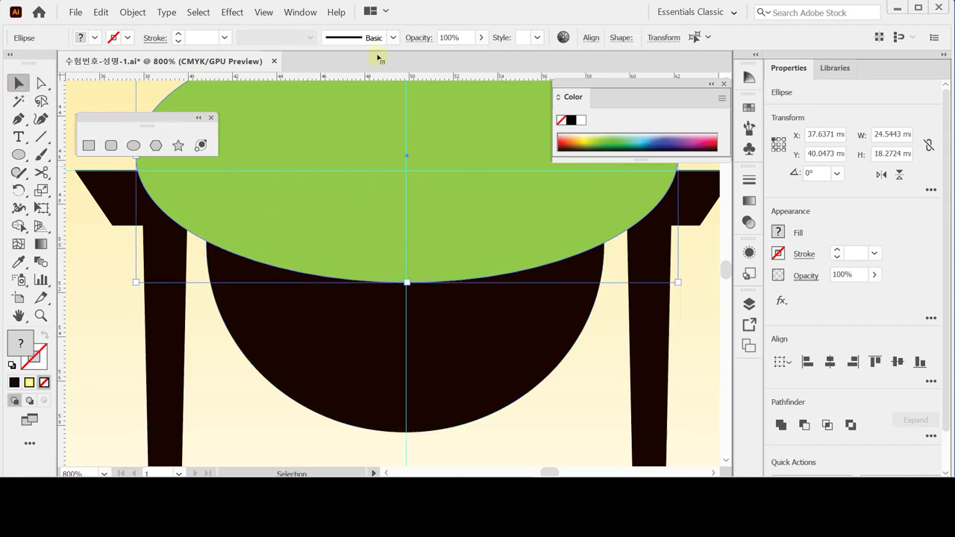
shift+click(365, 315)
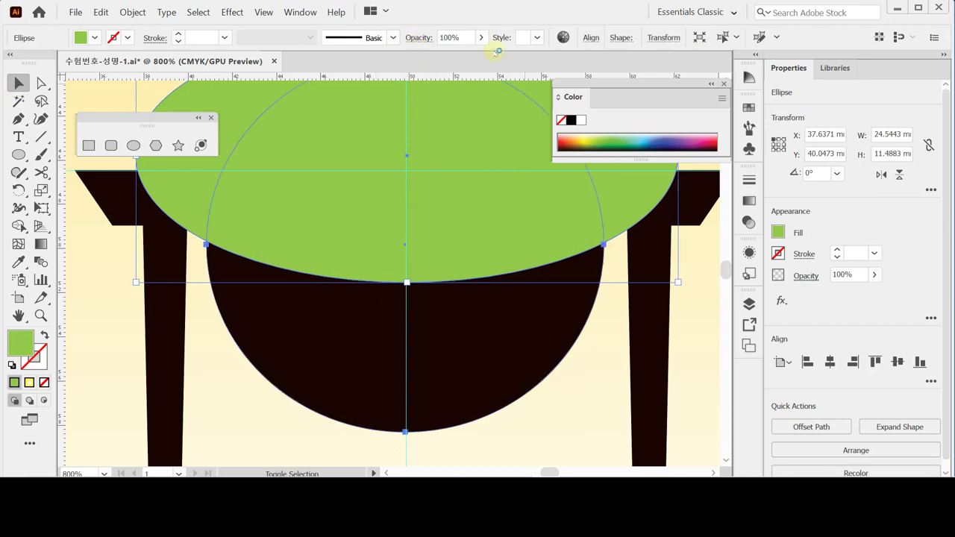
click(591, 38)
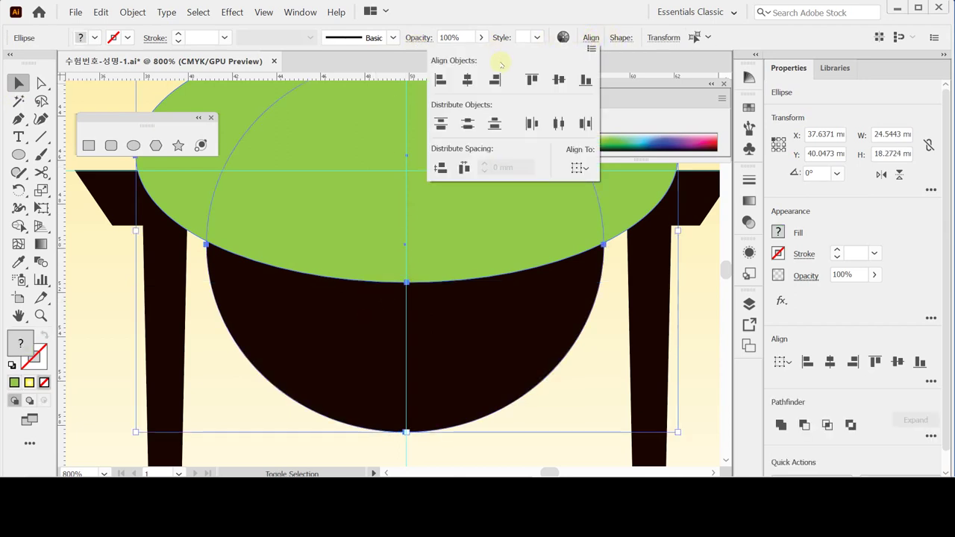
click(468, 79)
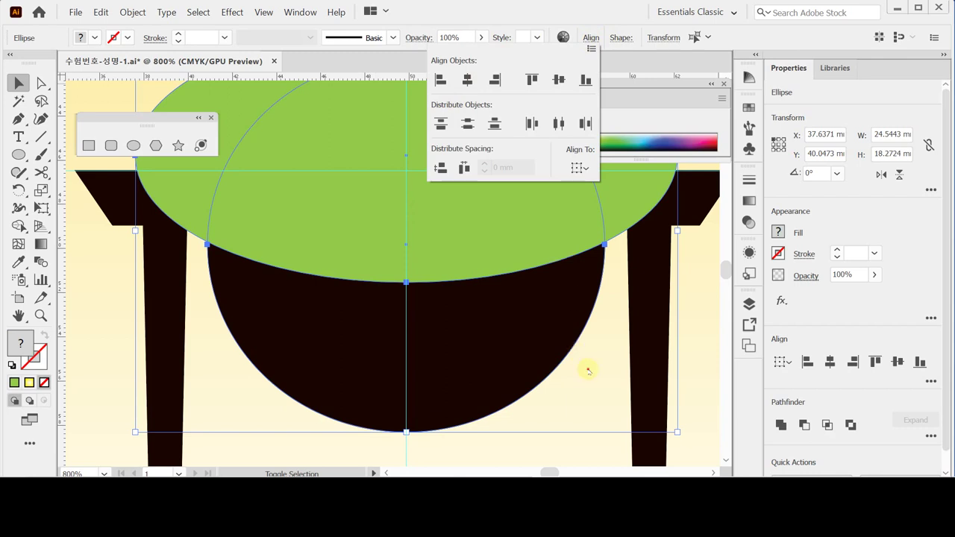
click(443, 236)
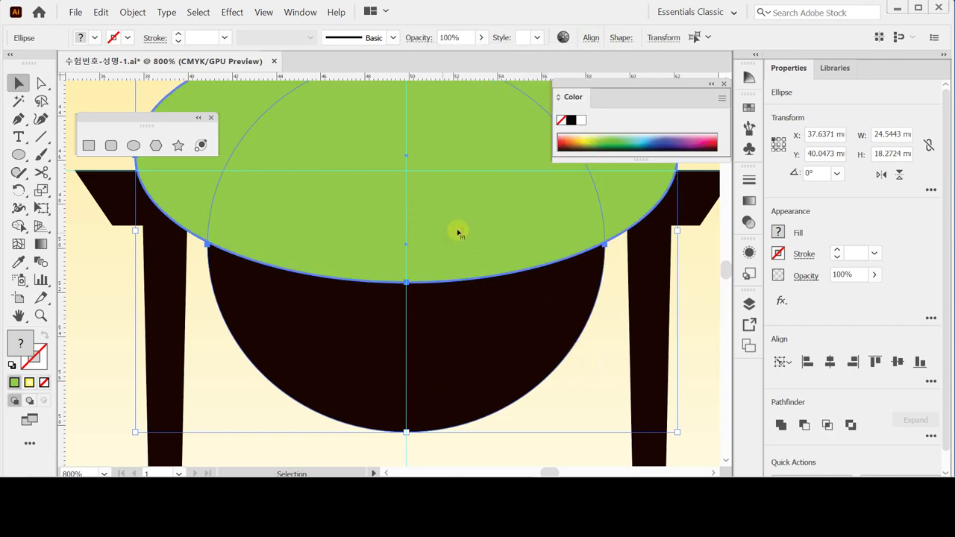
Step: Nudge the green ellipse down 0.1 mm over the dark ellipse and clear the selection
click(695, 302)
click(433, 219)
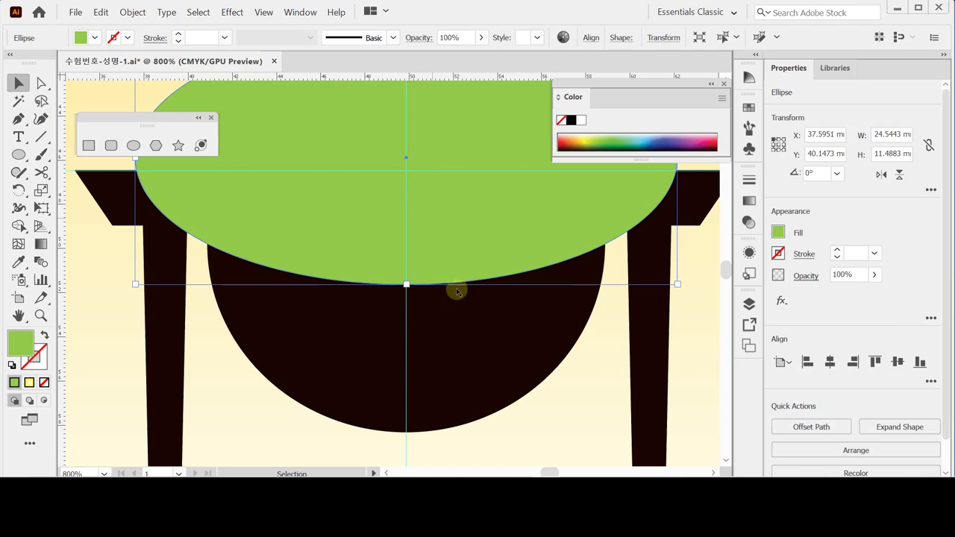
shift+click(464, 353)
click(685, 278)
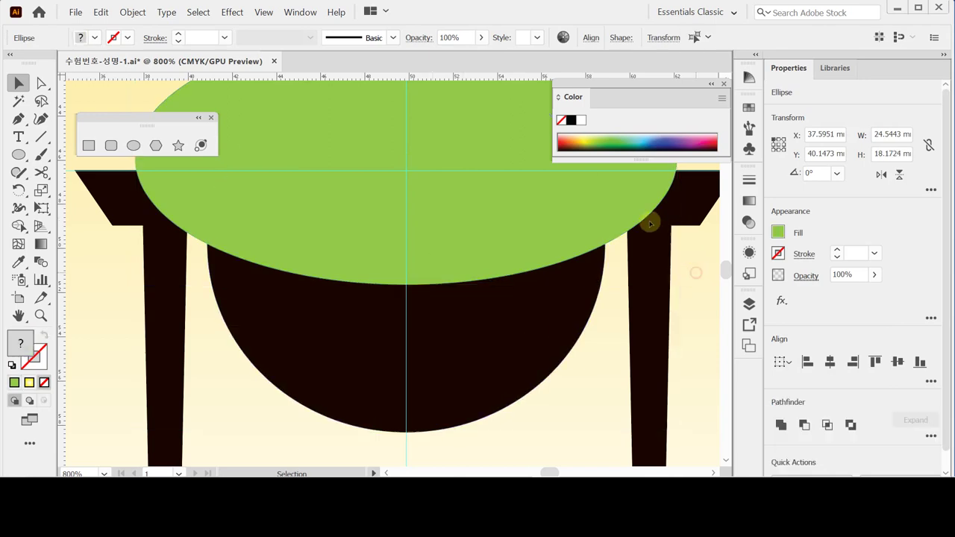
Step: Nudge the green ellipse down 0.2 mm and subtract it from the dark circle below the tabletop
click(527, 228)
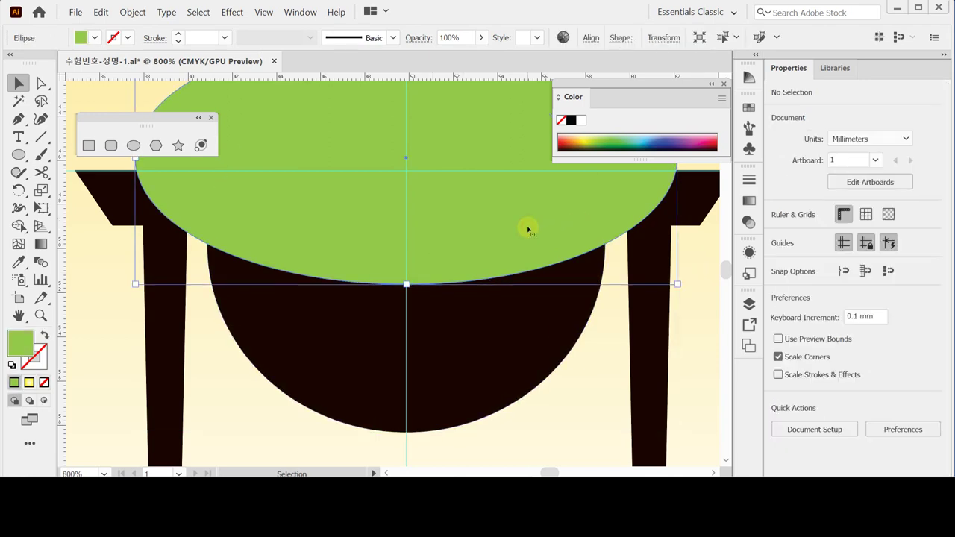
click(520, 273)
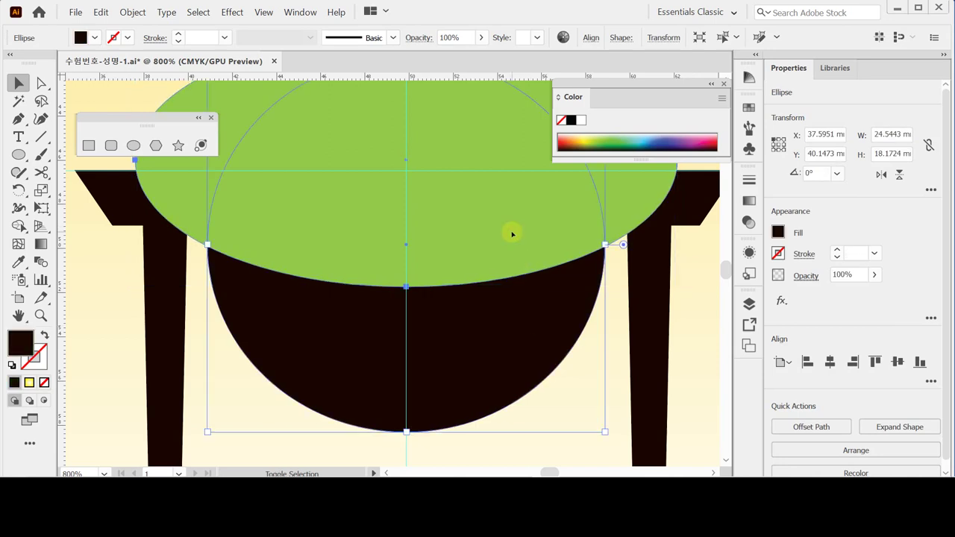
shift+click(512, 232)
click(706, 277)
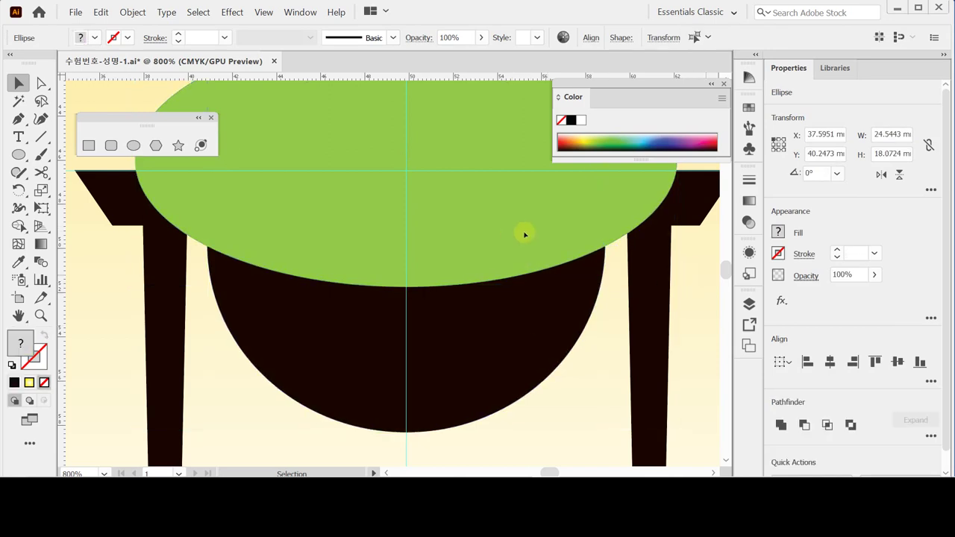
click(519, 323)
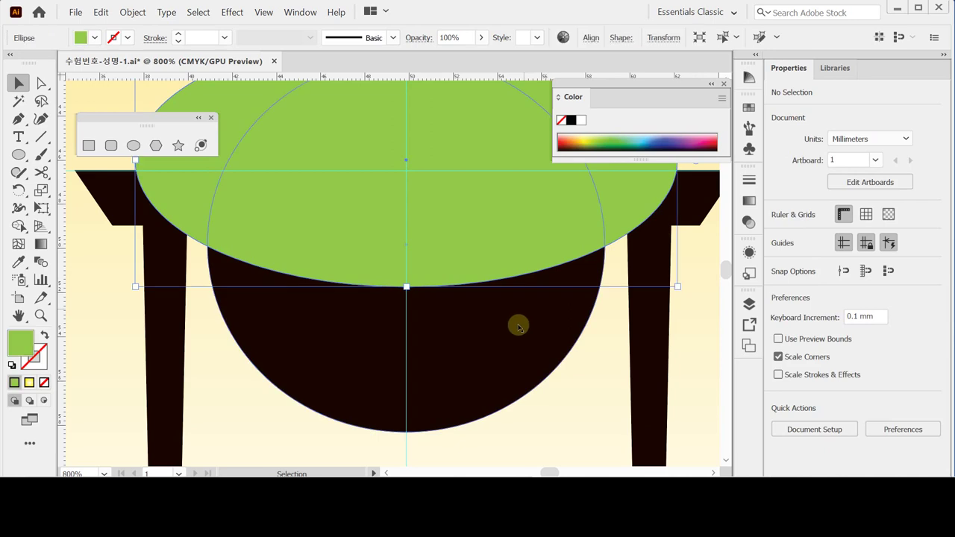
shift+click(606, 244)
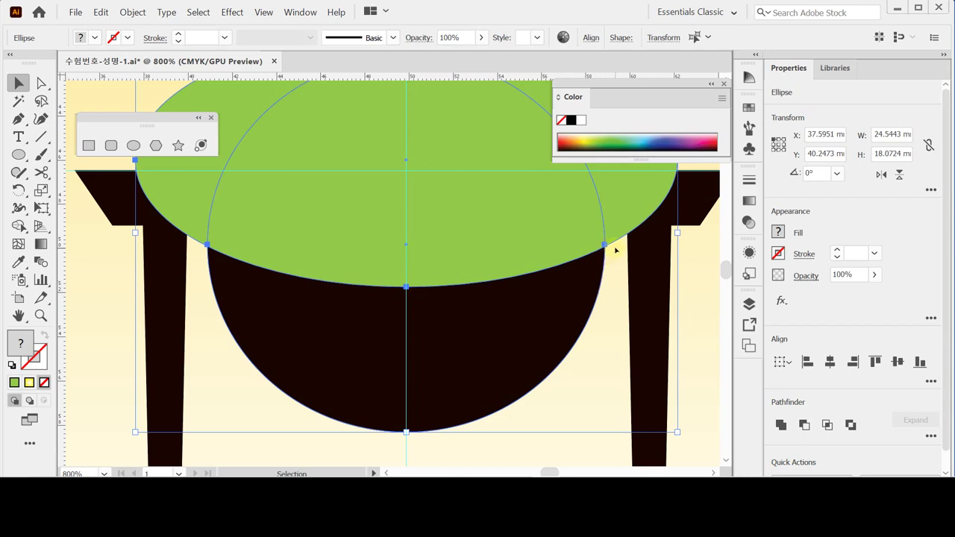
click(705, 276)
click(521, 237)
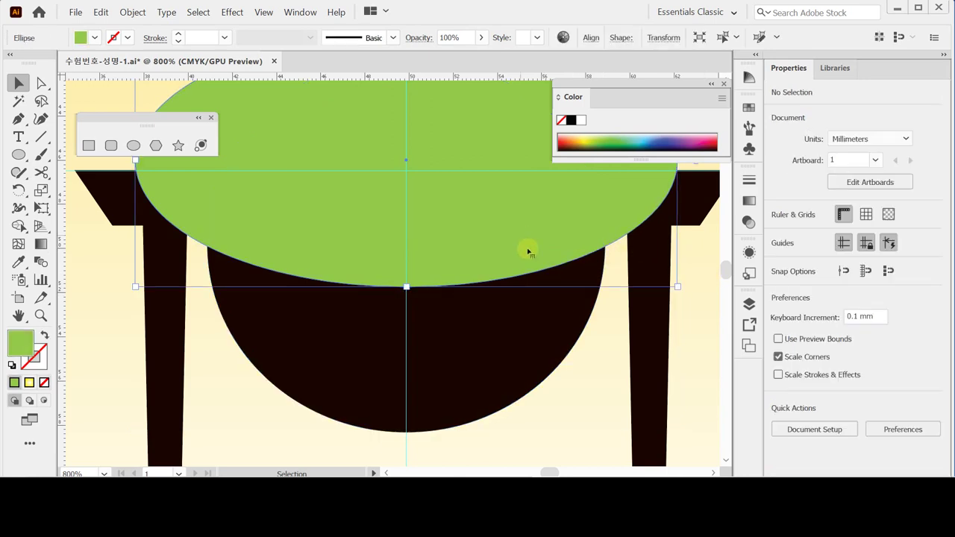
shift+click(537, 326)
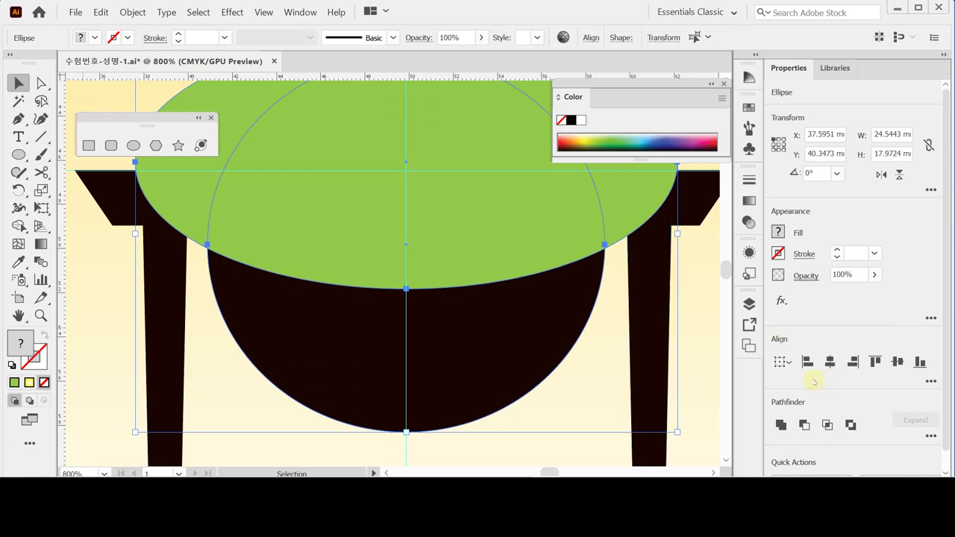
click(805, 426)
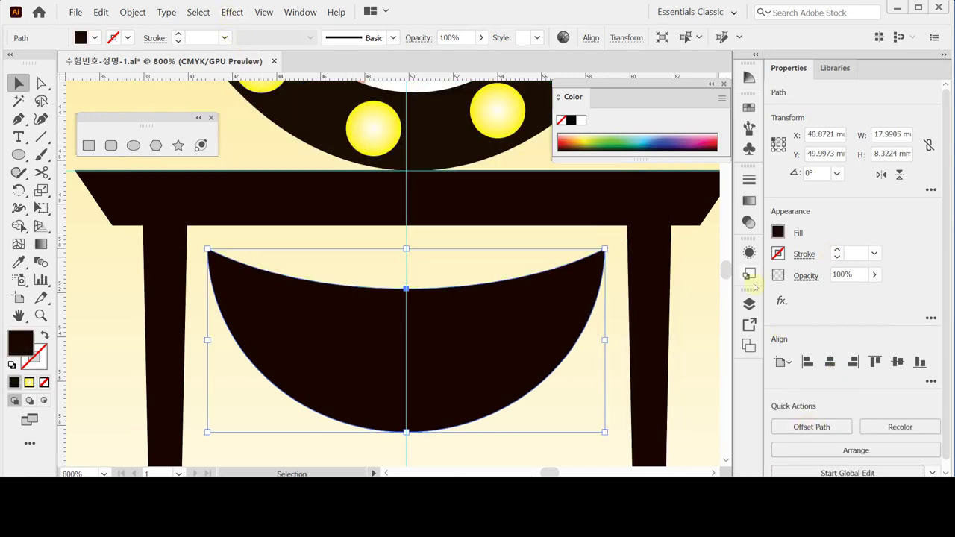
Step: Try the Stylize Round Corners effect with a 3.5 mm radius on the dark crescent shape
click(782, 301)
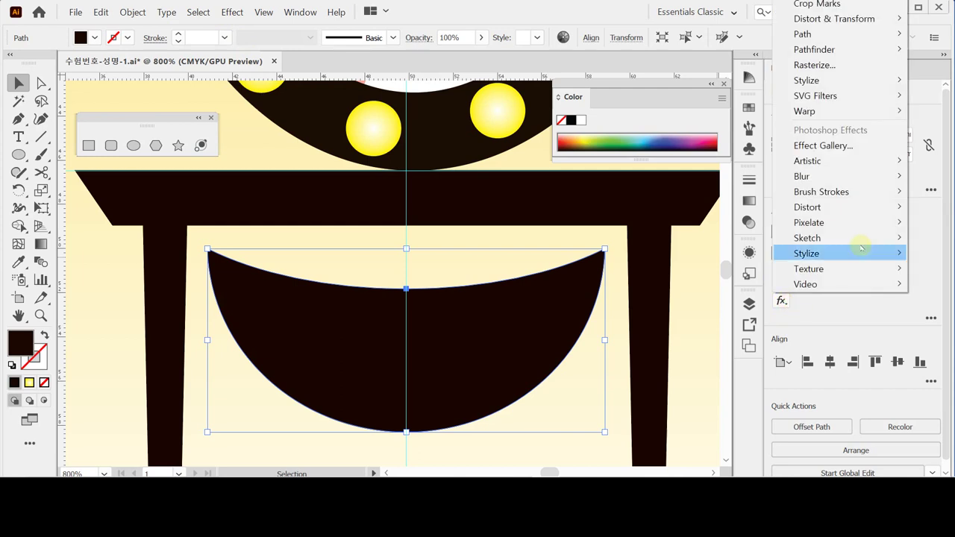
mouse_move(842, 81)
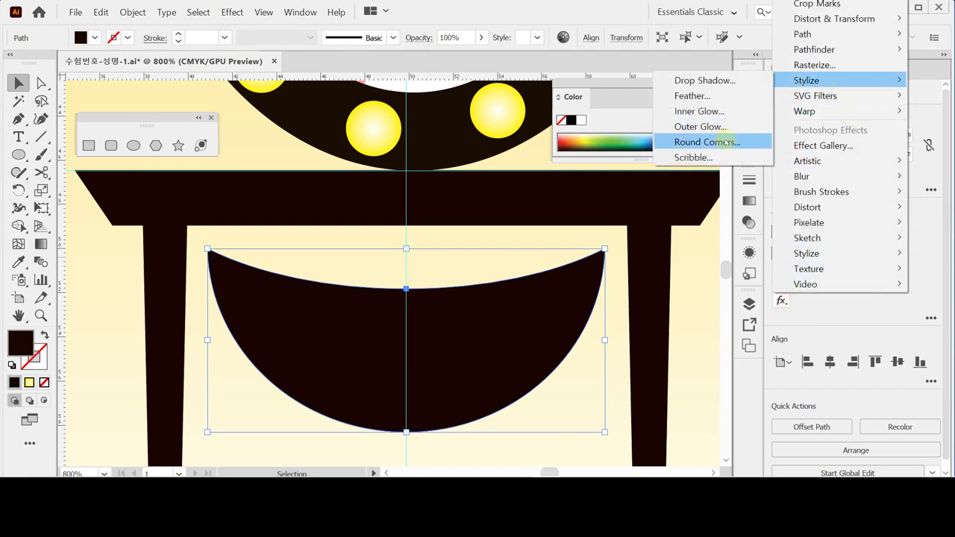
click(725, 142)
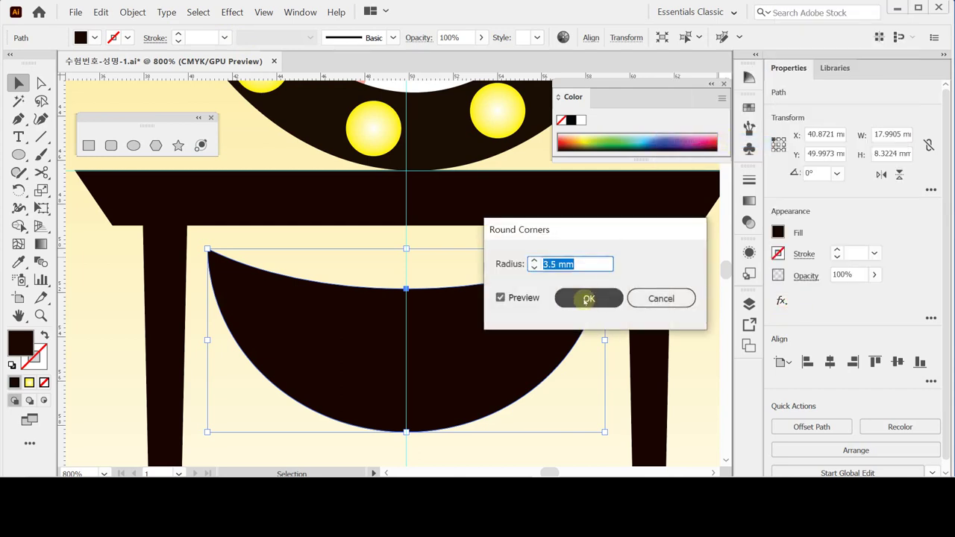
click(589, 298)
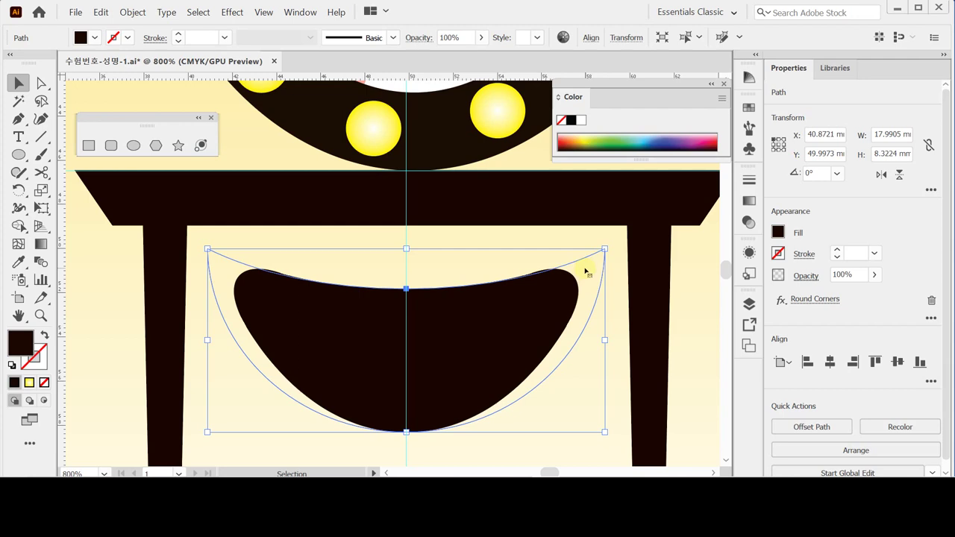
key(a)
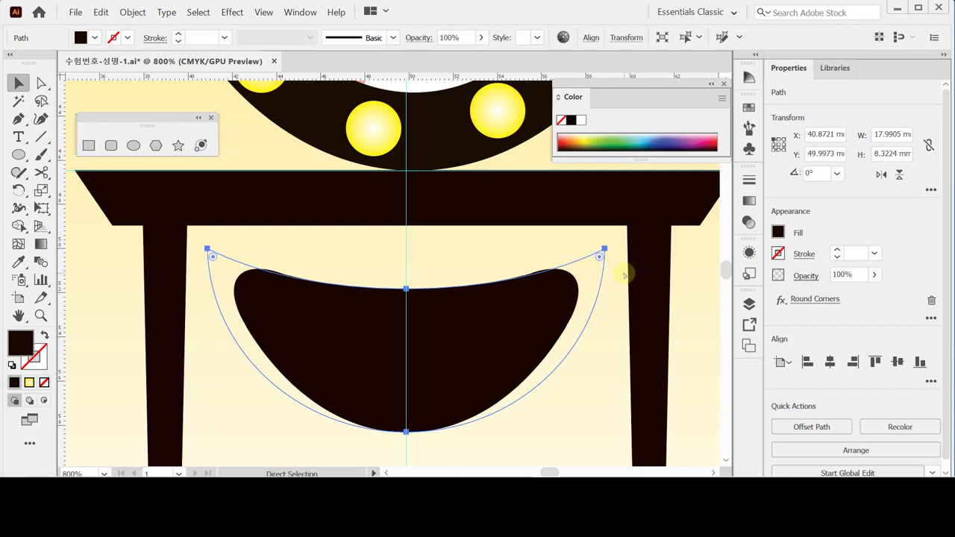
key(v)
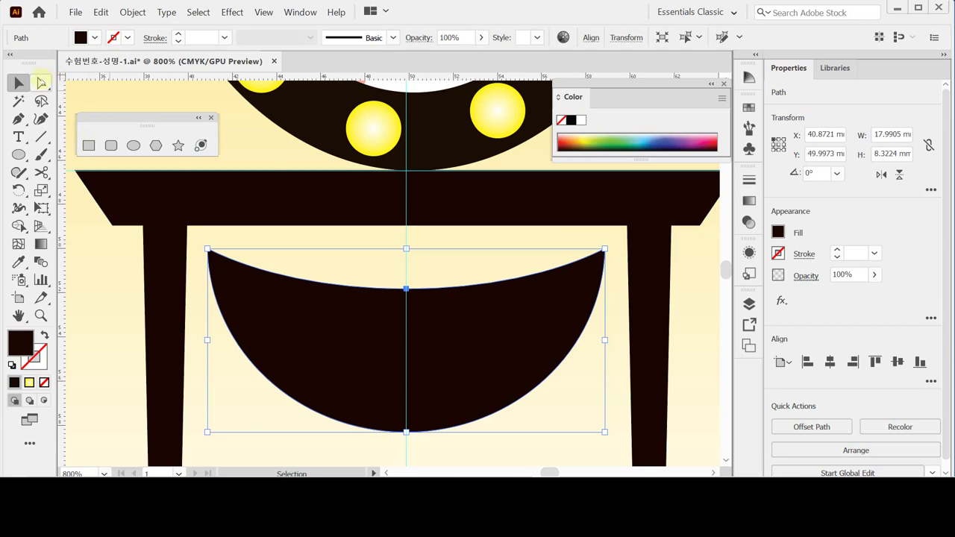
Step: Try rounding the crescent's two upper tips with live corners to about 1.51 mm, and undo it
click(41, 83)
key(ctrl+minus)
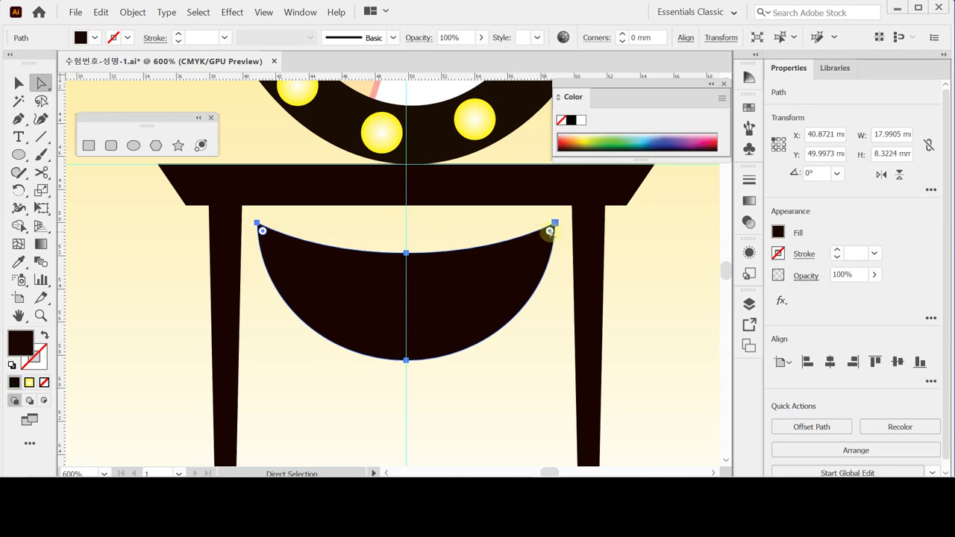
drag(550, 232, 520, 262)
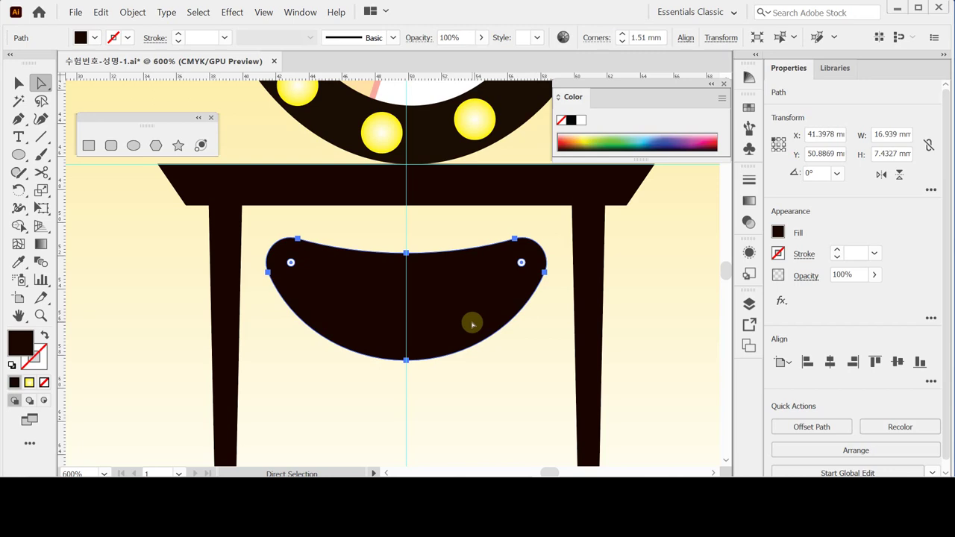
key(ctrl+z)
key(ctrl+z)
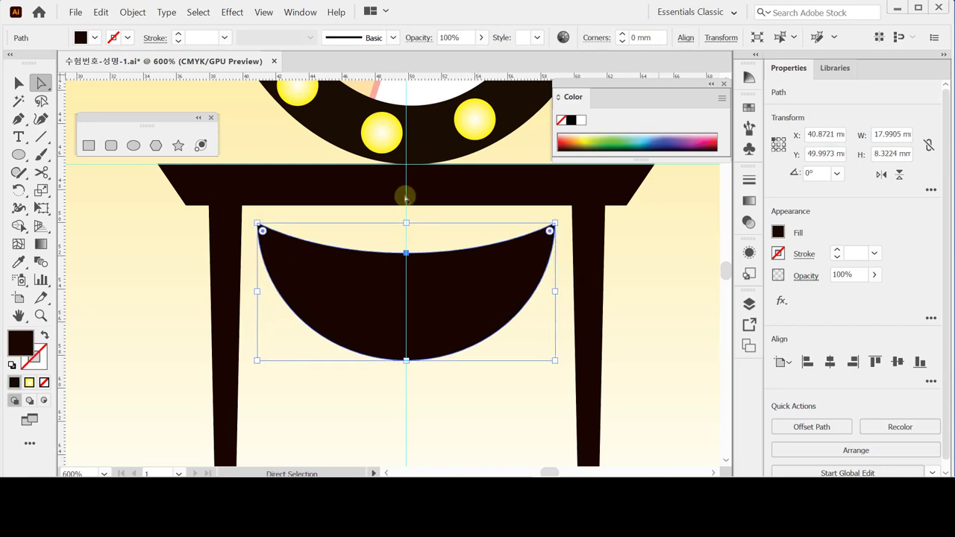
Step: Apply a 3.5 mm Round Corners effect to the dark crescent and expand its appearance
click(782, 300)
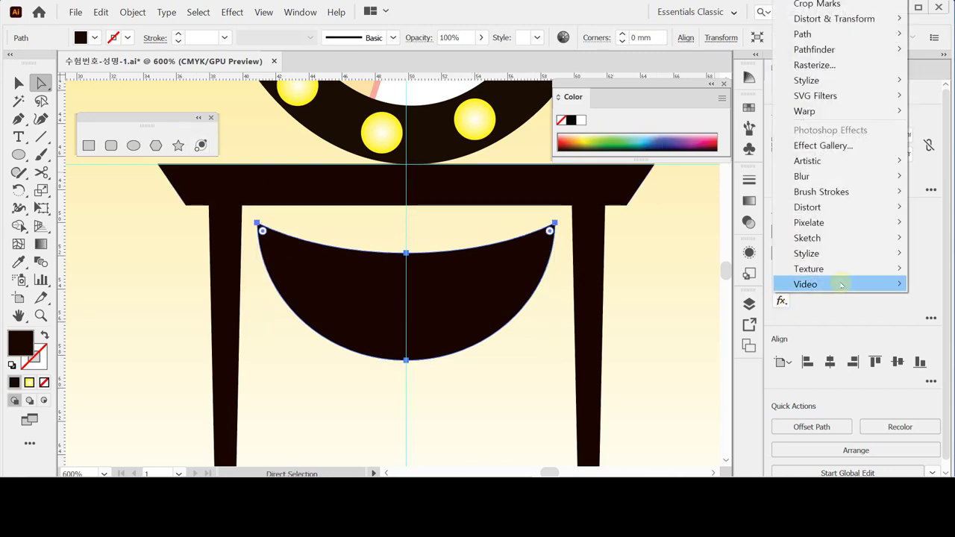
mouse_move(806, 80)
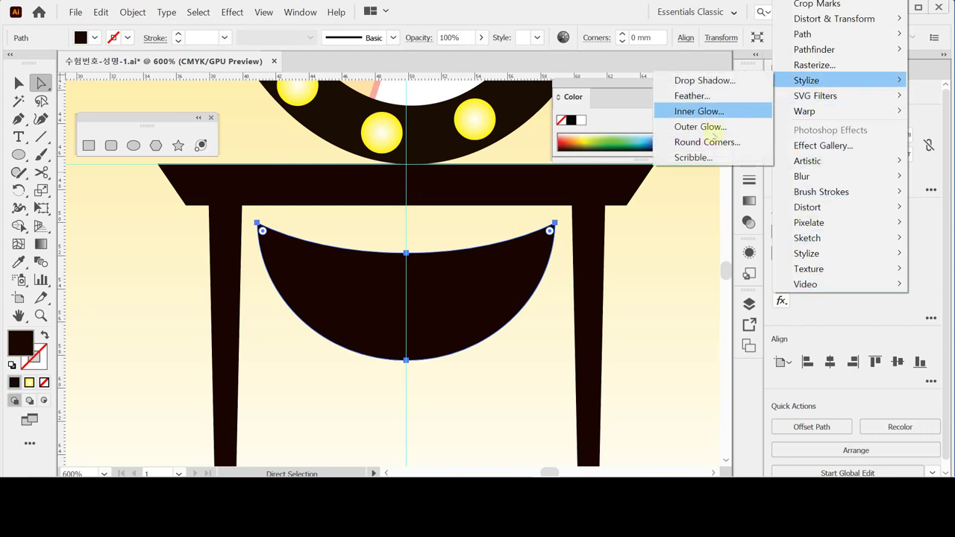
click(701, 142)
text(3.5)
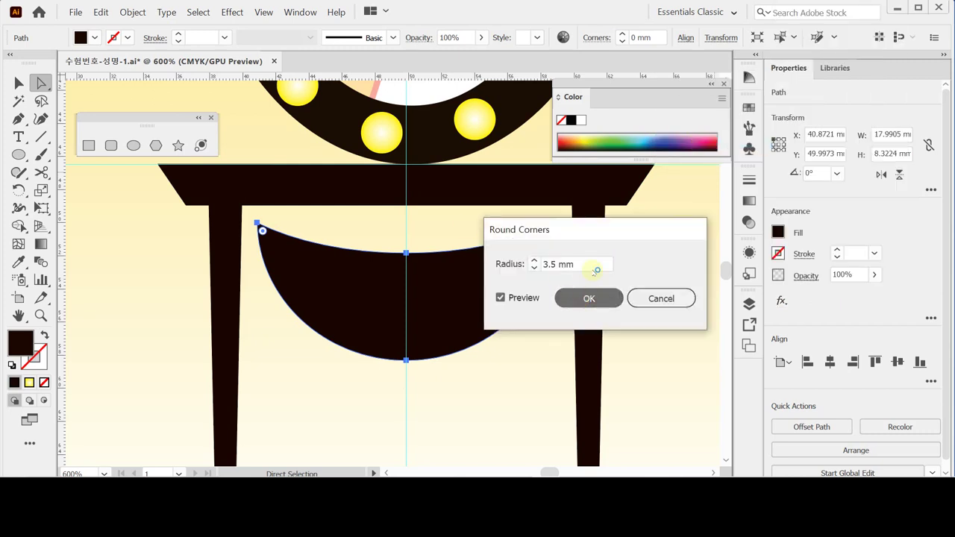
key(Return)
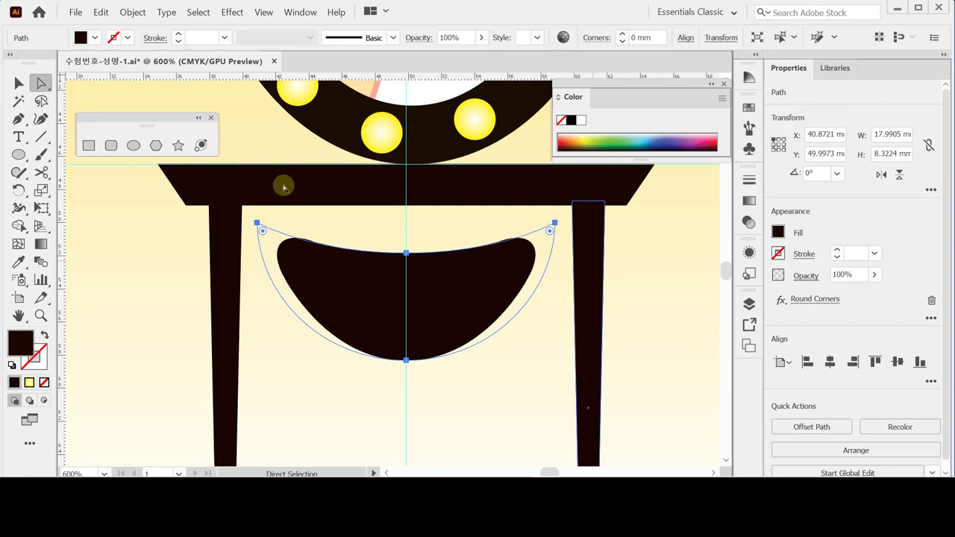
click(133, 12)
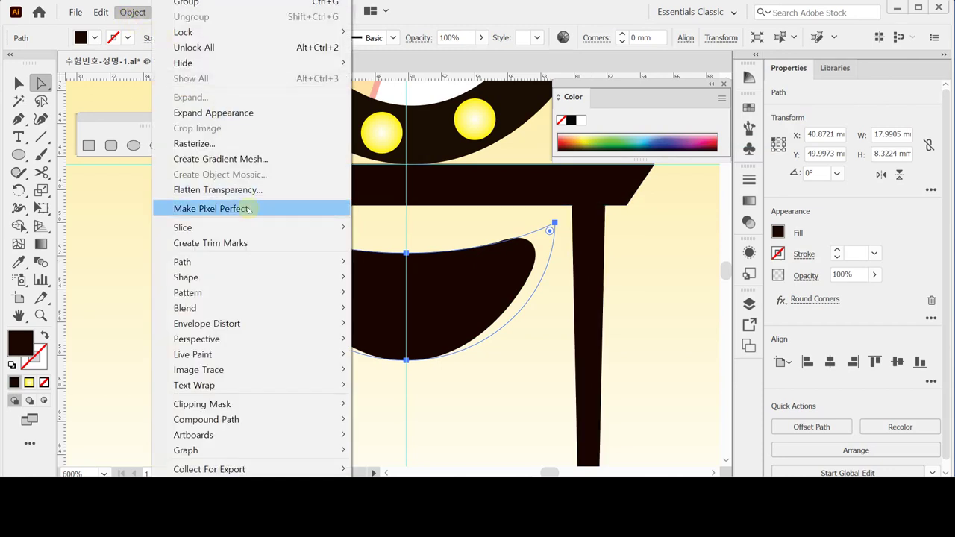
click(257, 113)
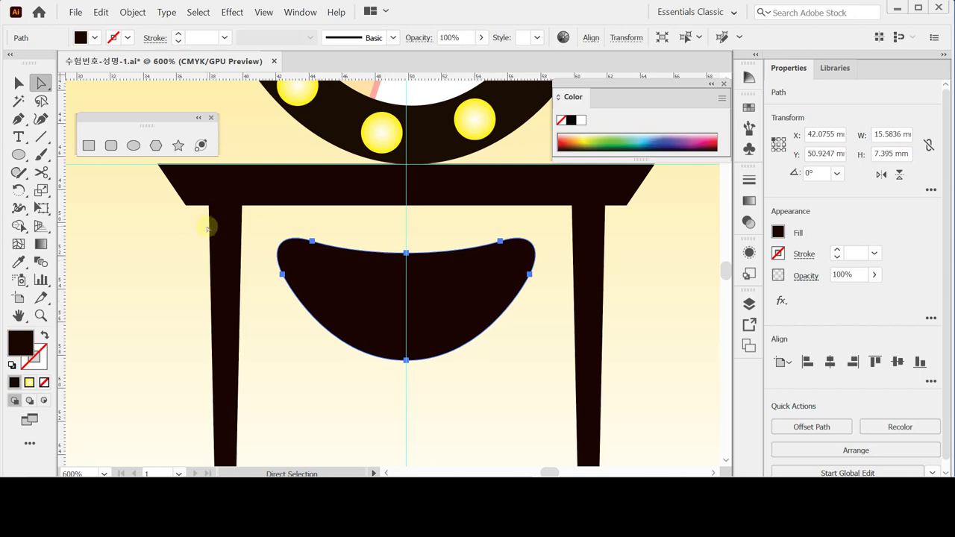
Step: Draw a narrow vertical rounded rectangle about 1.17 by 10.3 mm from the crescent's lower edge along the vertical guide
click(111, 145)
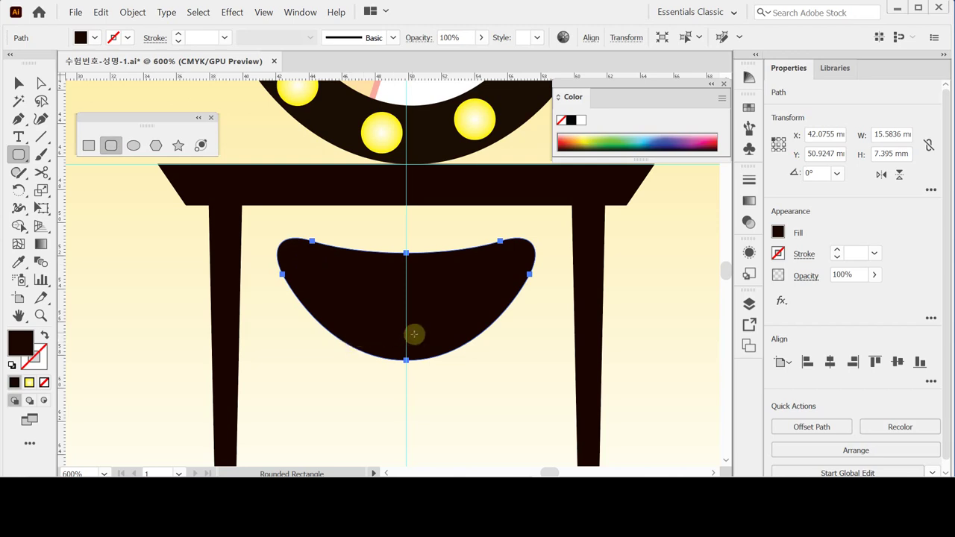
drag(412, 292, 400, 200)
click(384, 229)
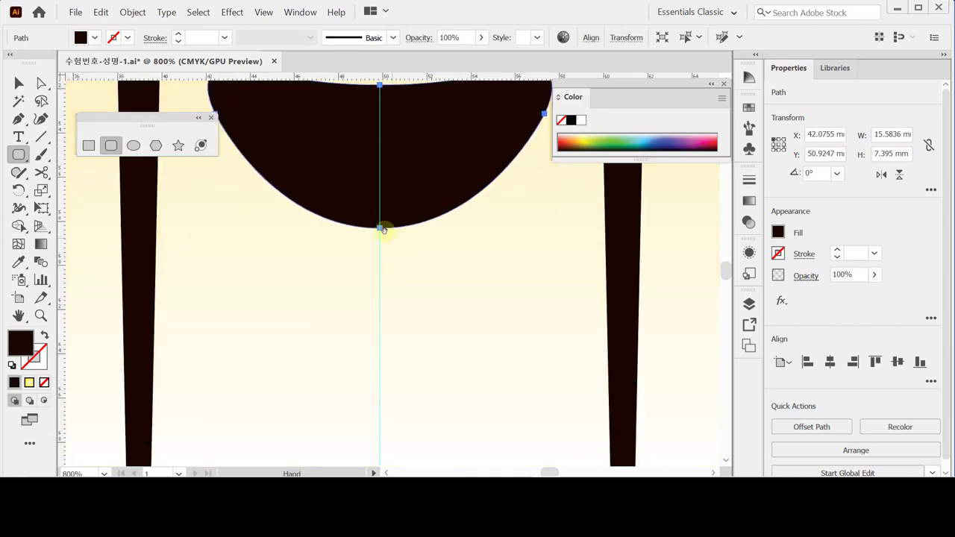
alt+click(386, 236)
click(394, 269)
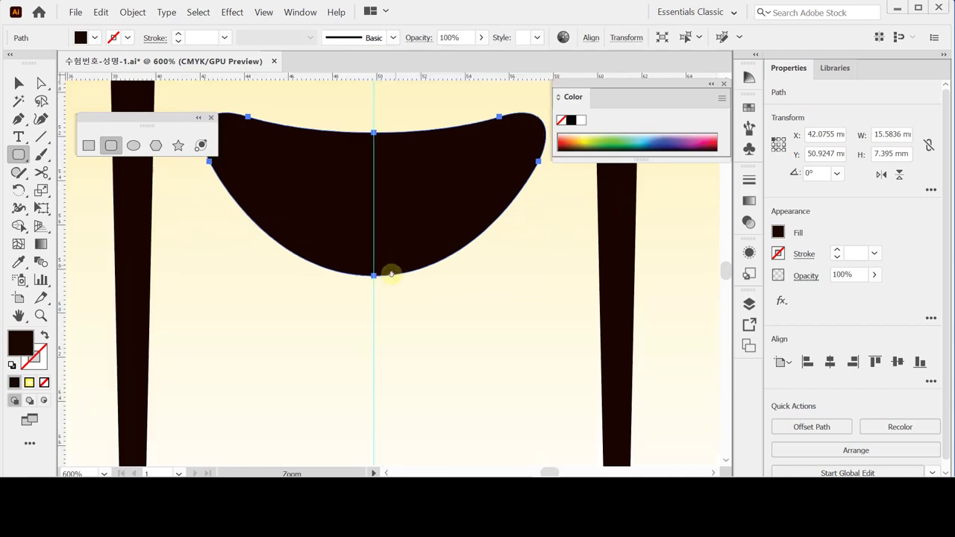
alt+click(391, 275)
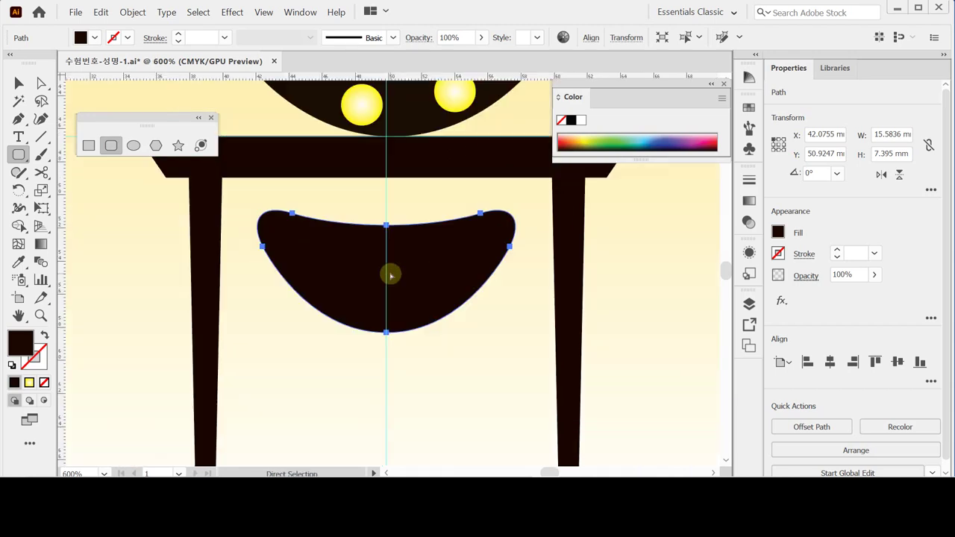
drag(391, 281, 377, 169)
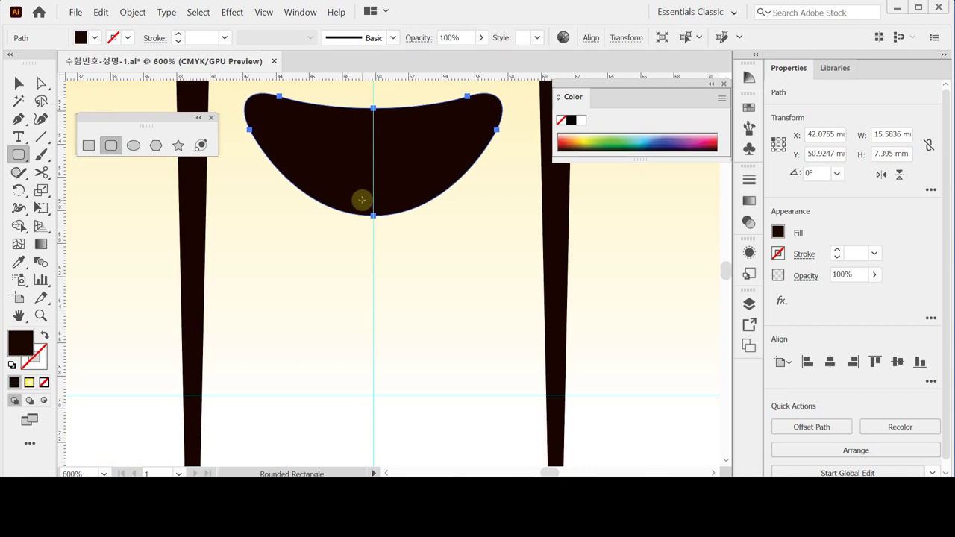
drag(362, 200, 370, 267)
drag(380, 308, 381, 371)
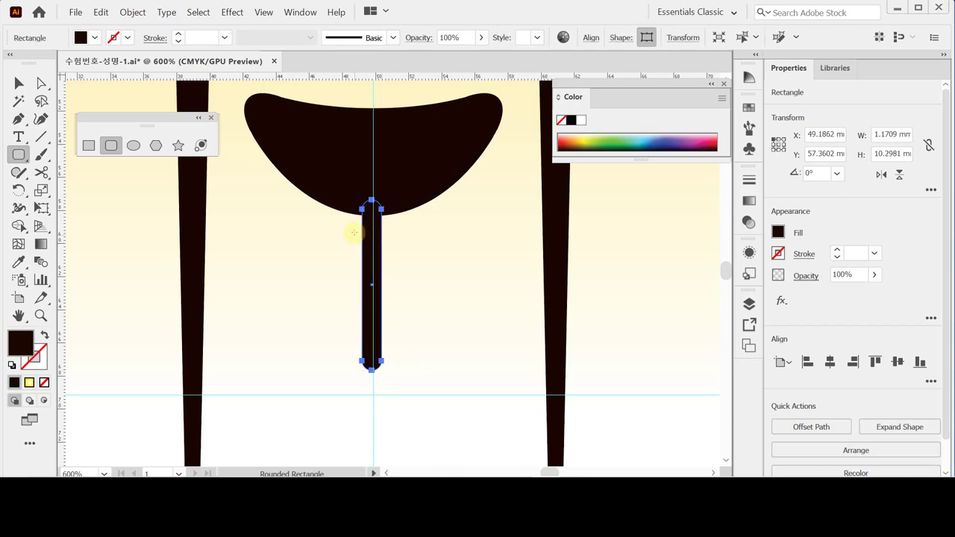
Step: Draw a rounded rectangle about 2.01 by 2.64 mm over the stem's upper part and reduce its corner radius to about 0.56 mm
drag(355, 234, 388, 275)
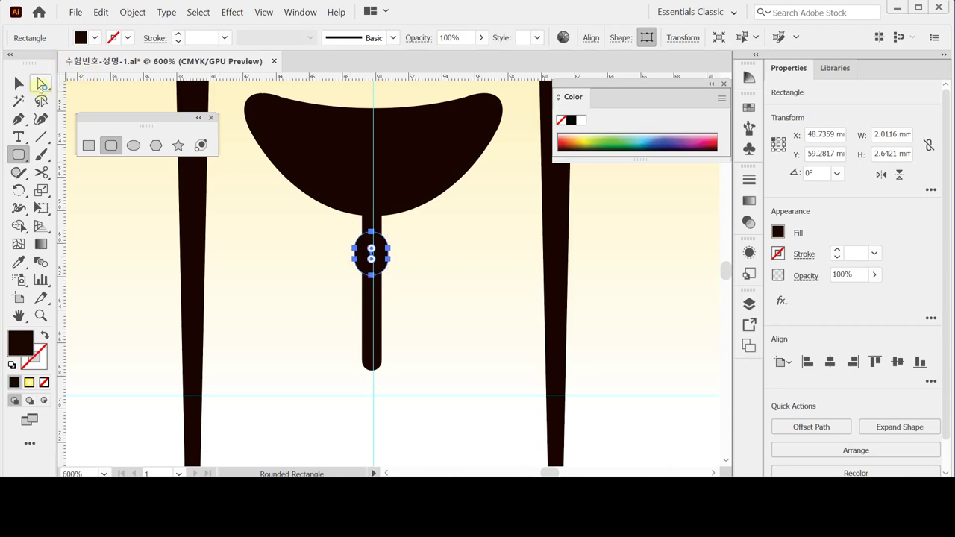
ctrl+click(403, 263)
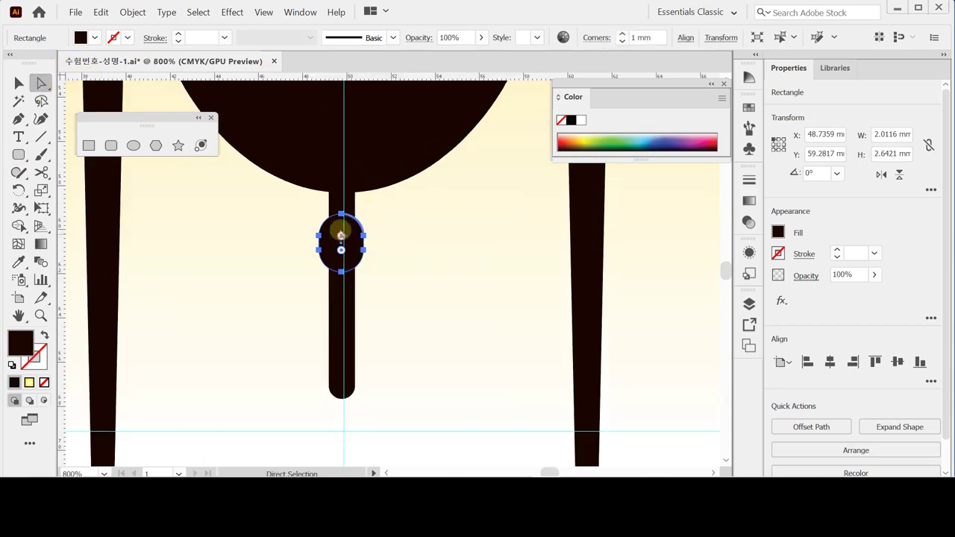
drag(341, 227, 333, 226)
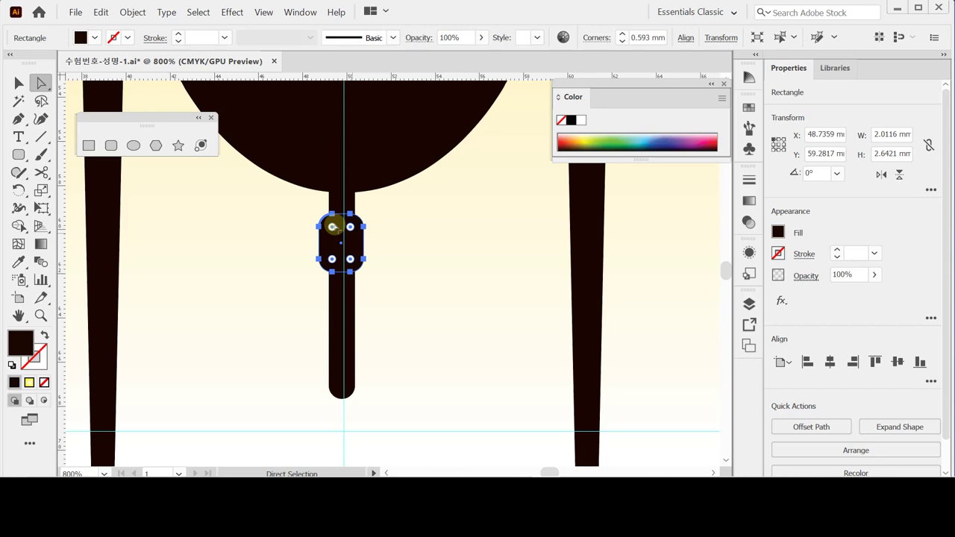
drag(333, 227, 332, 225)
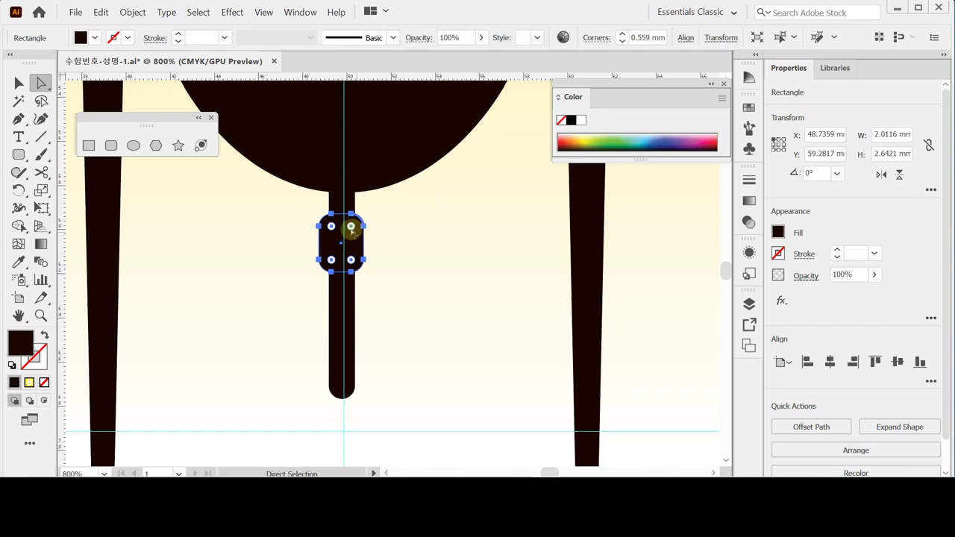
Step: Draw ellipses about 6.03 by 2.66 mm at the stem's foot and about 13.57 by 4.59 mm below it, roughly centred on the vertical guide
key(ctrl+minus)
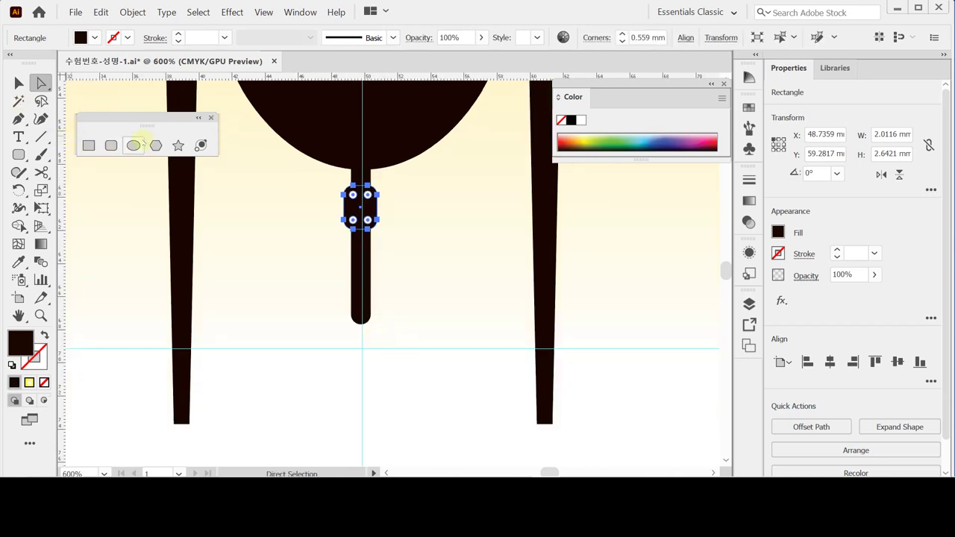
click(132, 144)
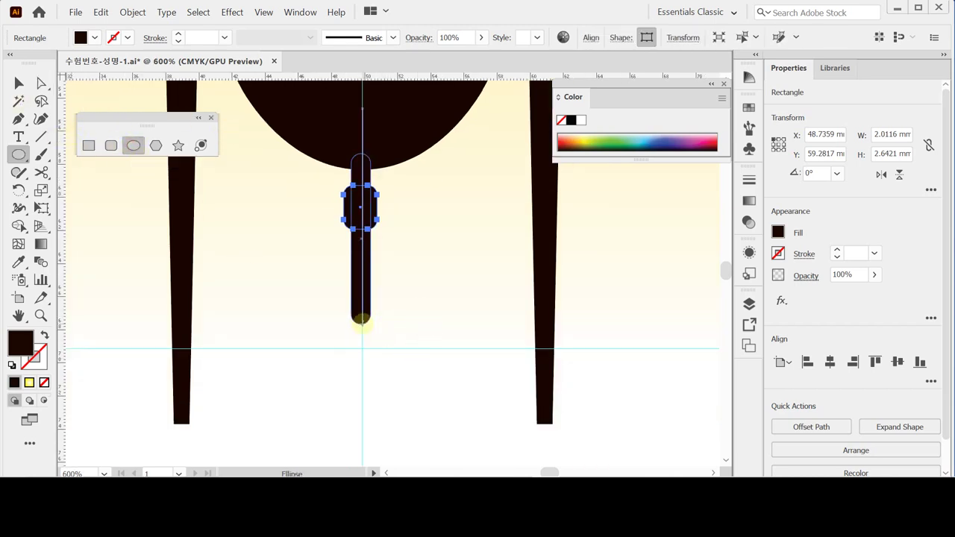
drag(320, 305, 497, 403)
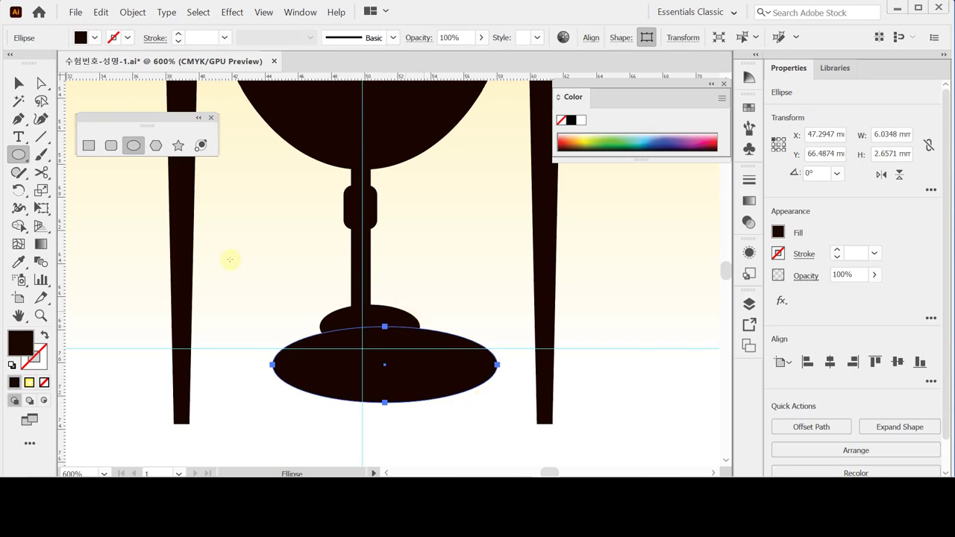
drag(392, 369, 365, 373)
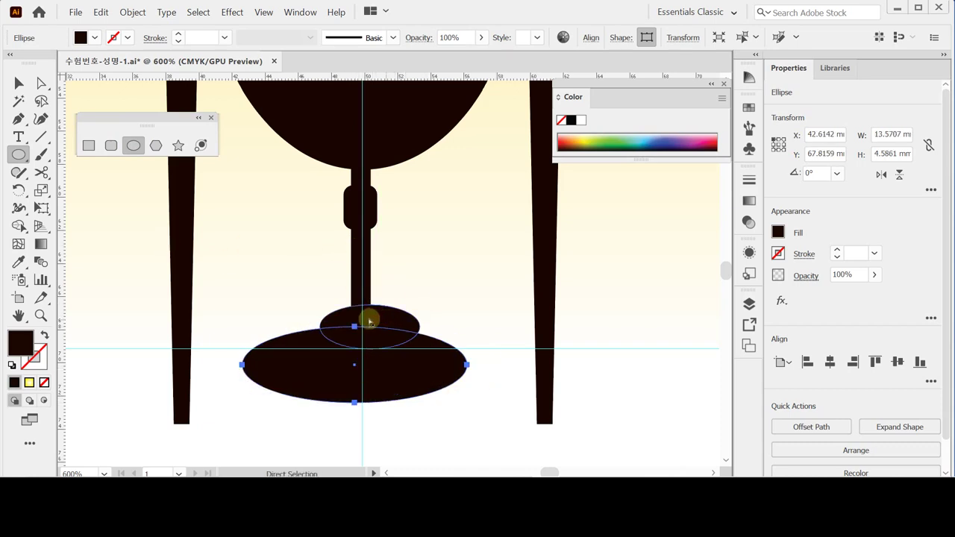
drag(379, 321, 369, 321)
Step: Select the crescent seat, stem, knob and both base ellipses, and align them by their horizontal centres
click(18, 82)
shift+click(362, 207)
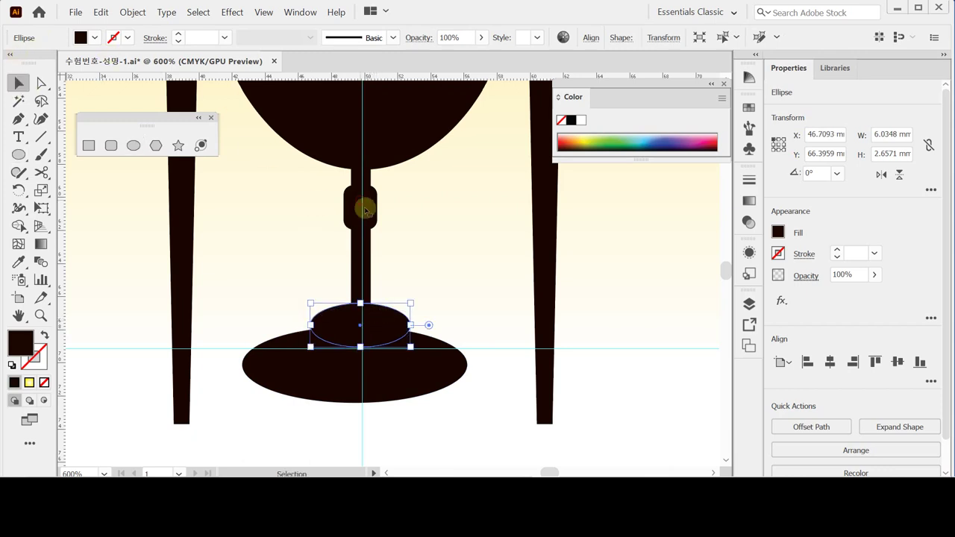
key(a)
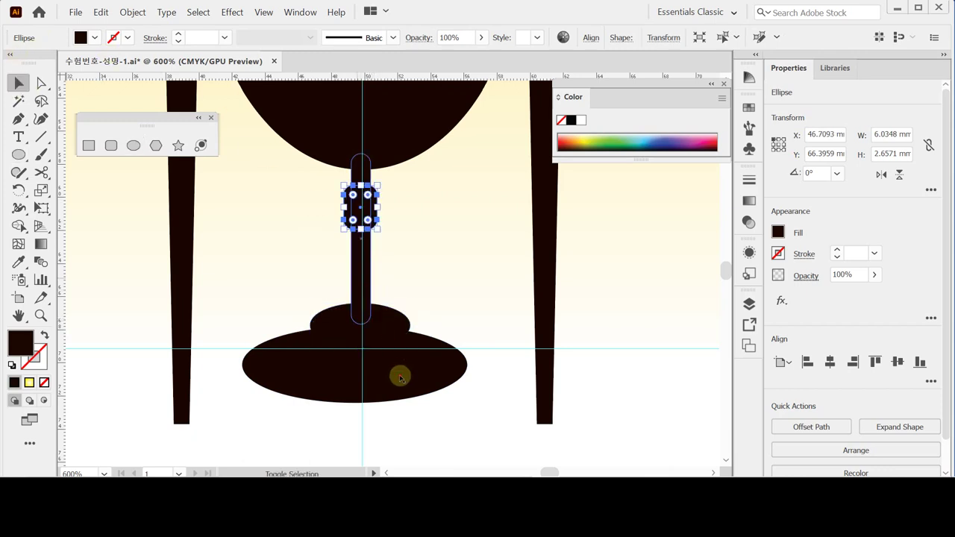
shift+click(392, 322)
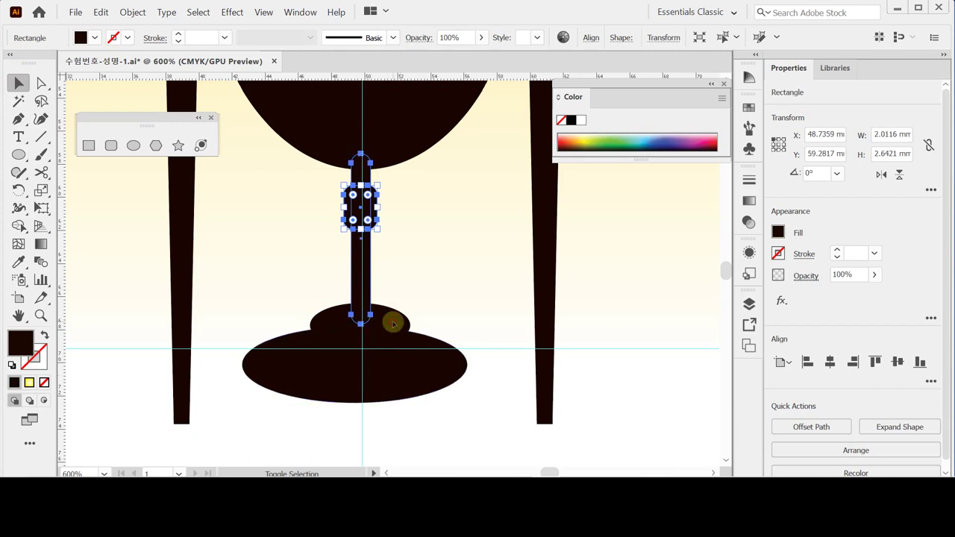
shift+click(414, 371)
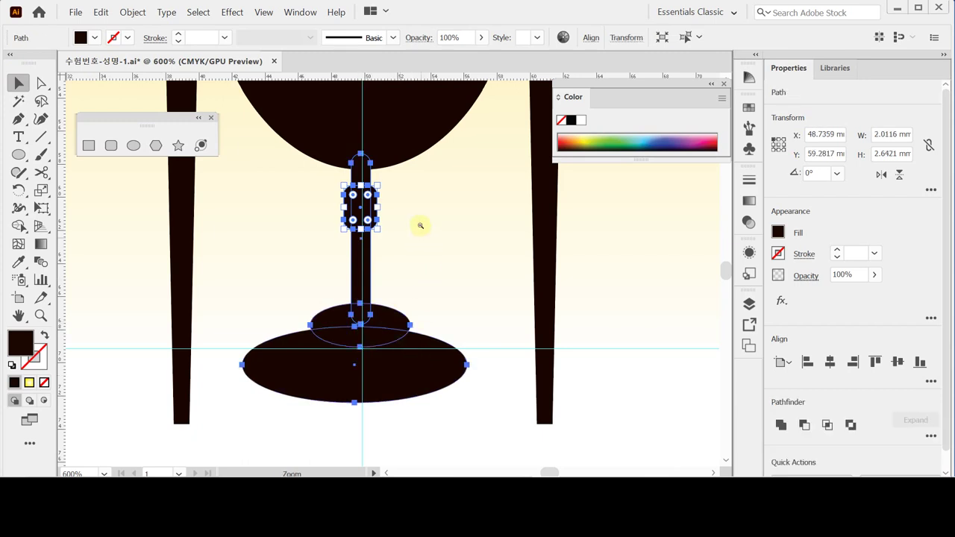
shift+click(394, 151)
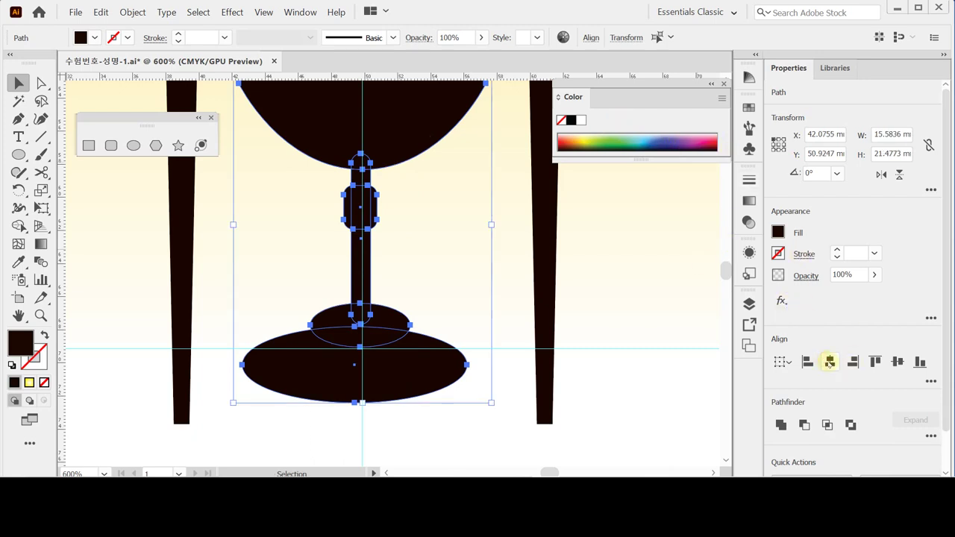
click(830, 362)
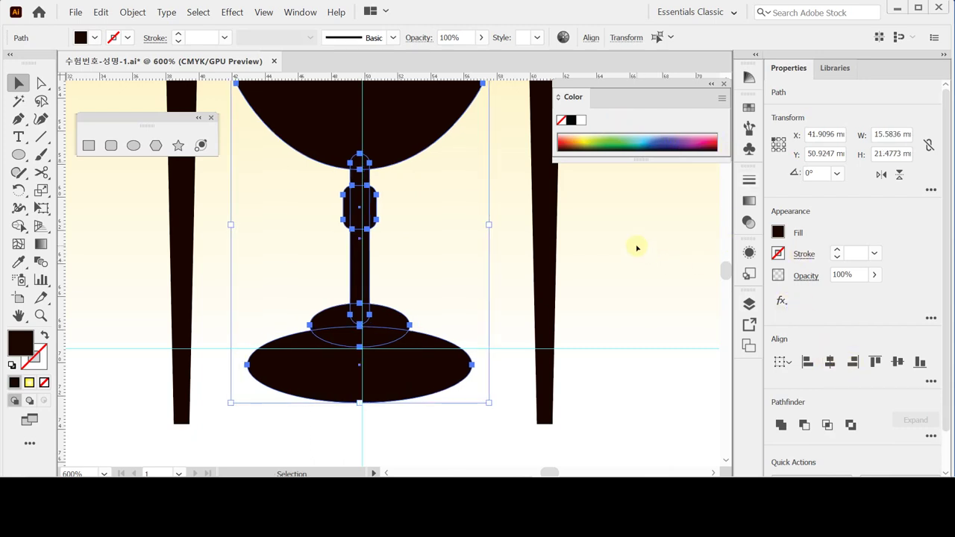
Step: Nudge the aligned chair parts 0.1 mm down and slightly right to centre them on the vertical guide
key(Down)
key(Right)
key(Right)
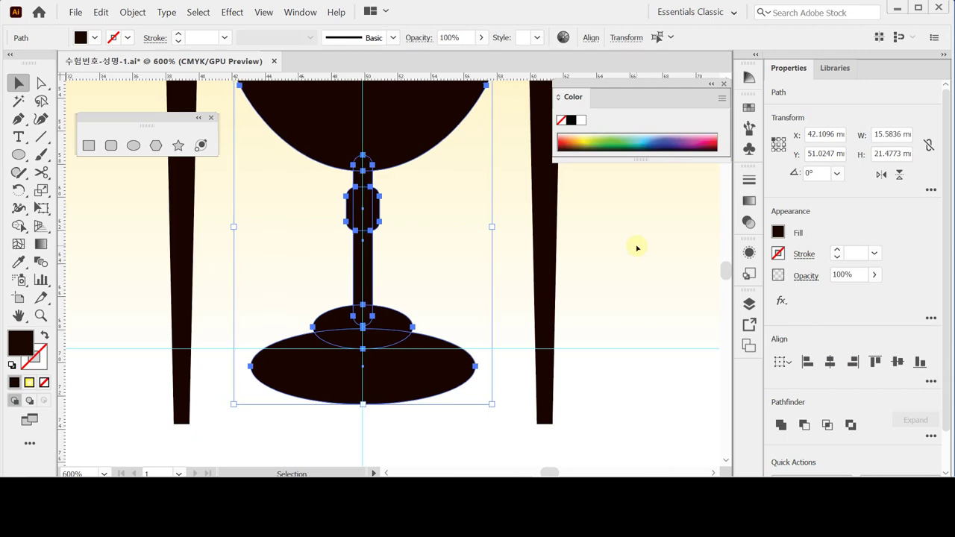
key(Left)
key(Left)
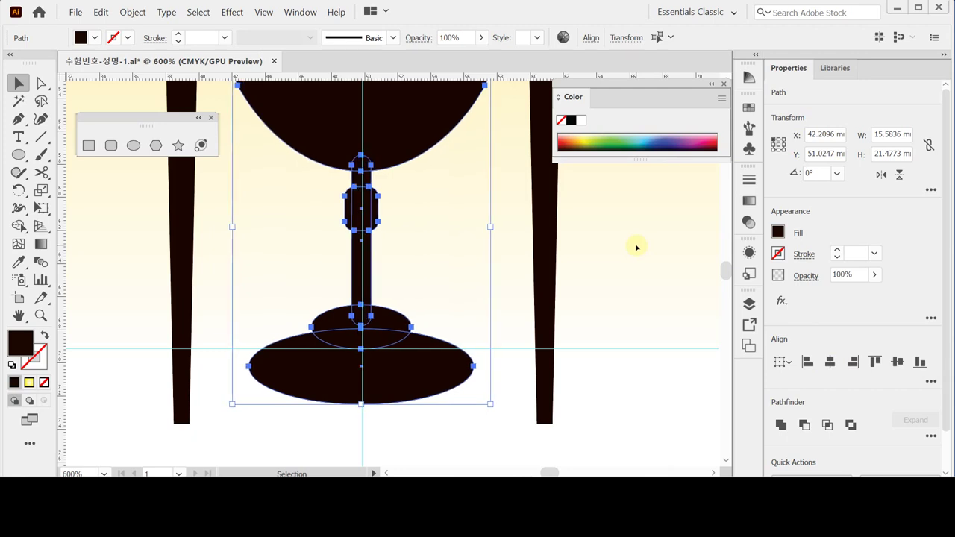
key(Right)
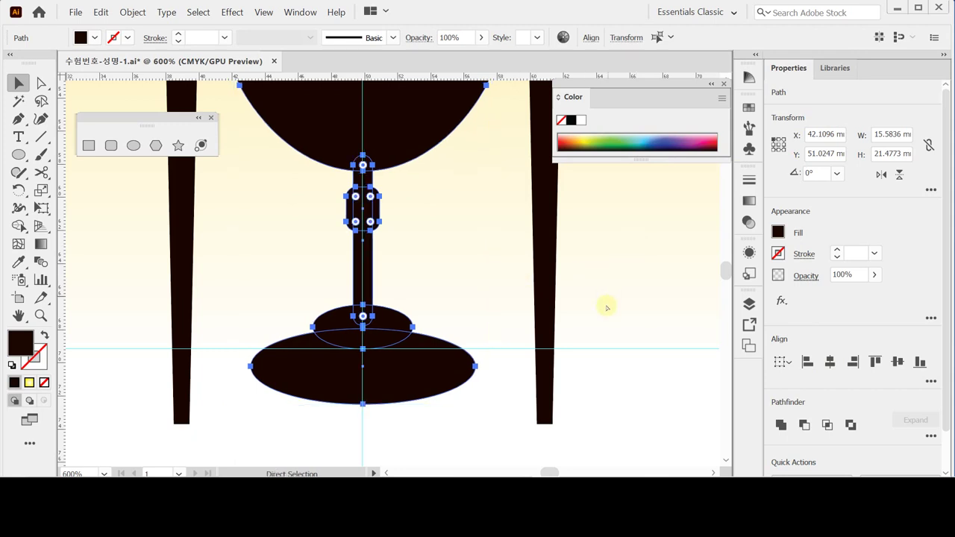
Step: Unite the crescent seat, stem, knob and both base ellipses into a single shape and deselect it
click(493, 415)
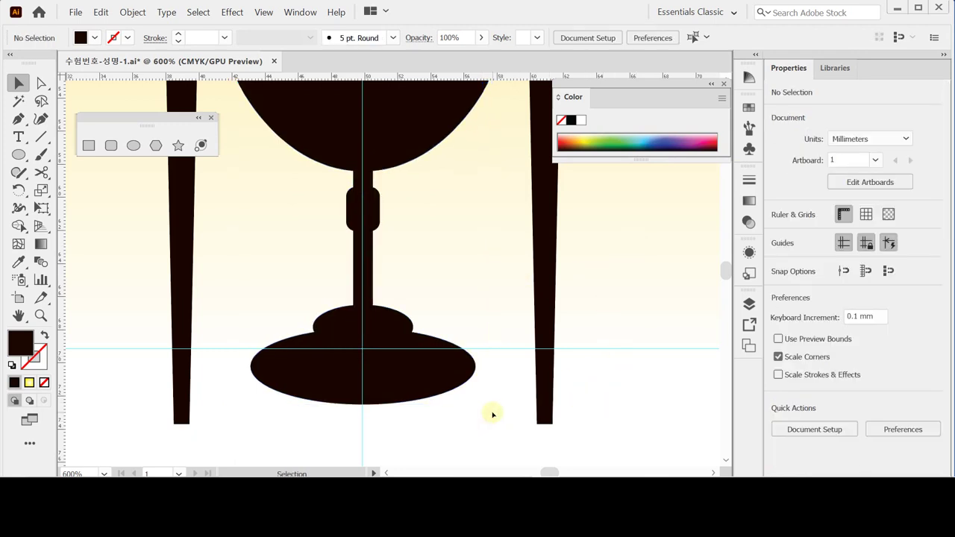
click(393, 367)
shift+click(387, 324)
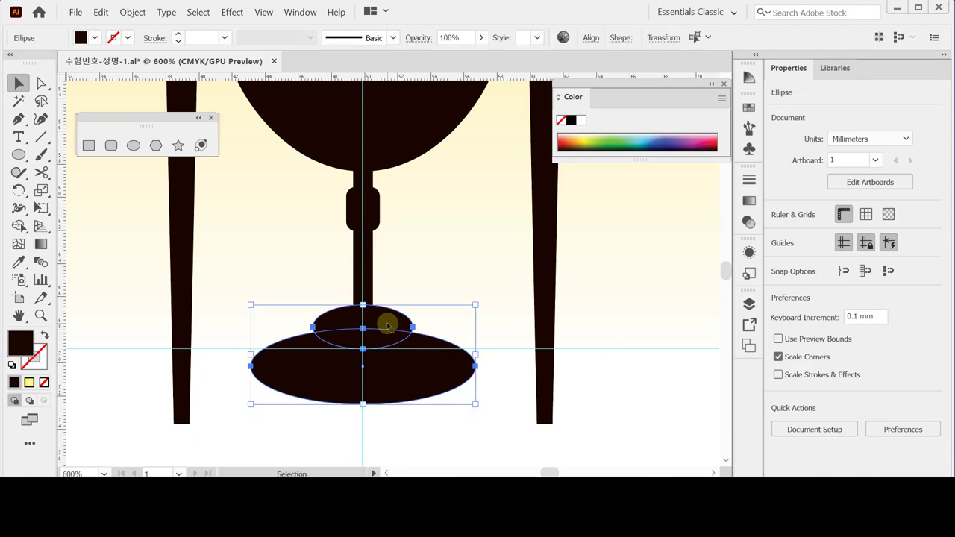
key(ctrl+z)
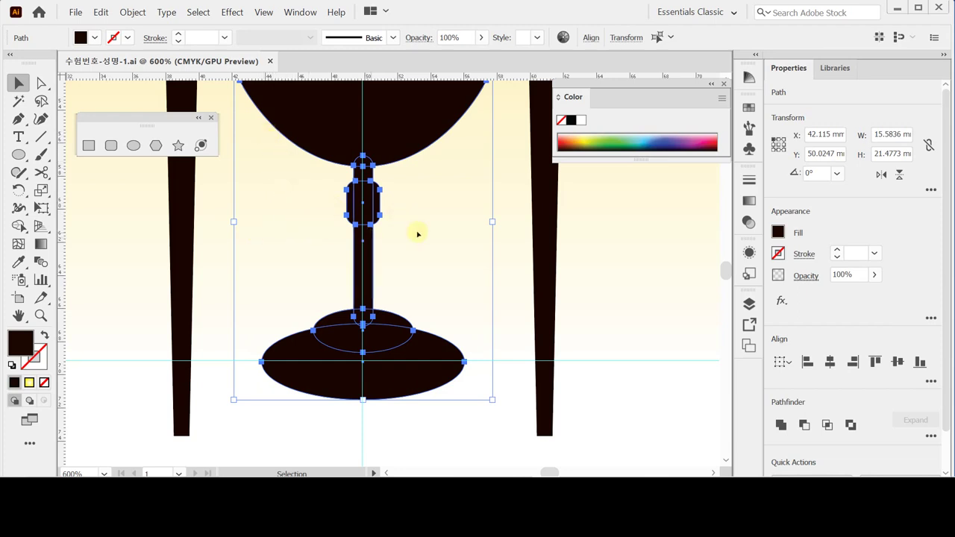
scroll(433, 271, up, 3)
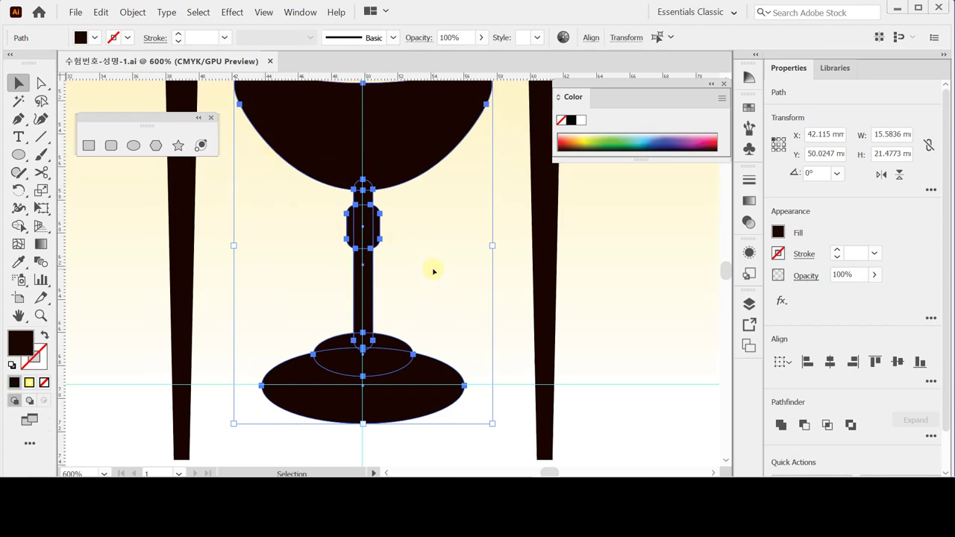
click(781, 425)
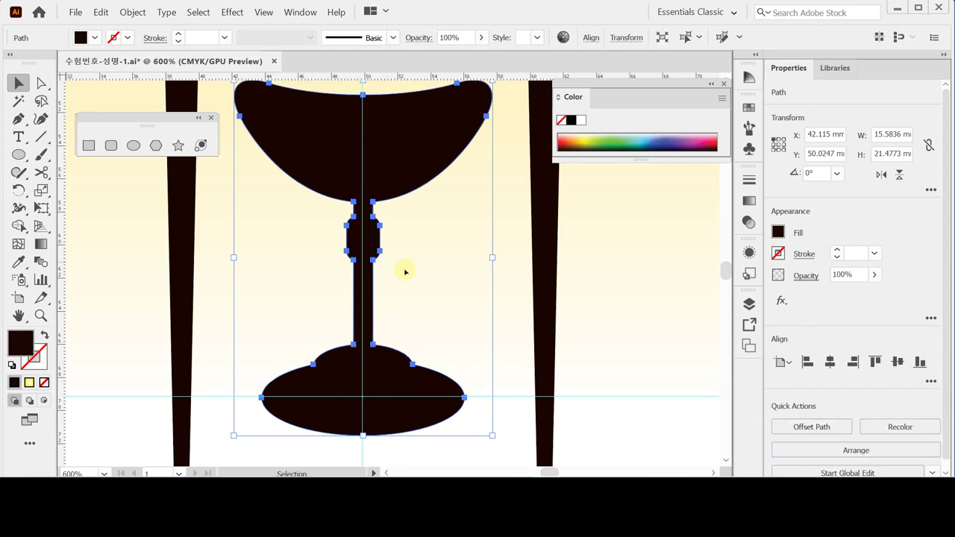
scroll(399, 276, down, 1)
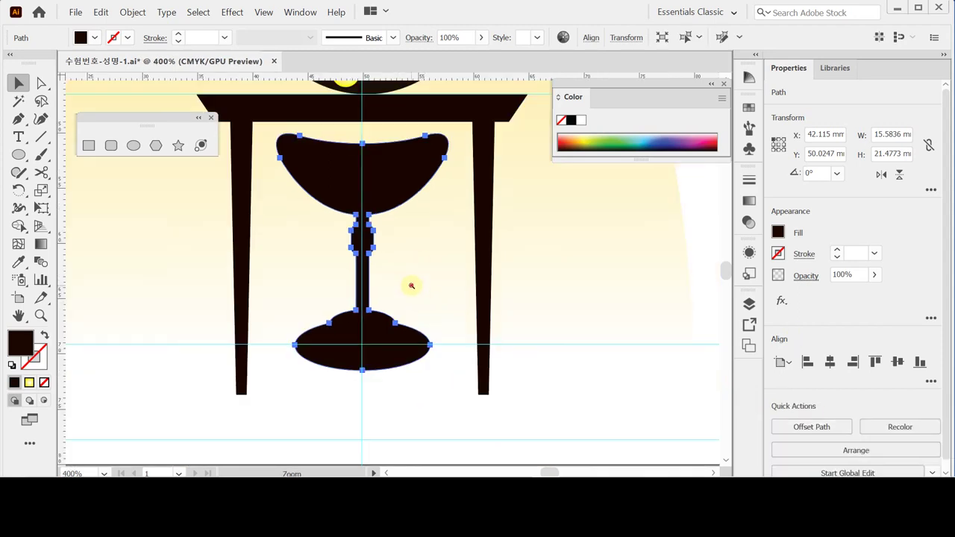
key(ctrl+h)
click(411, 287)
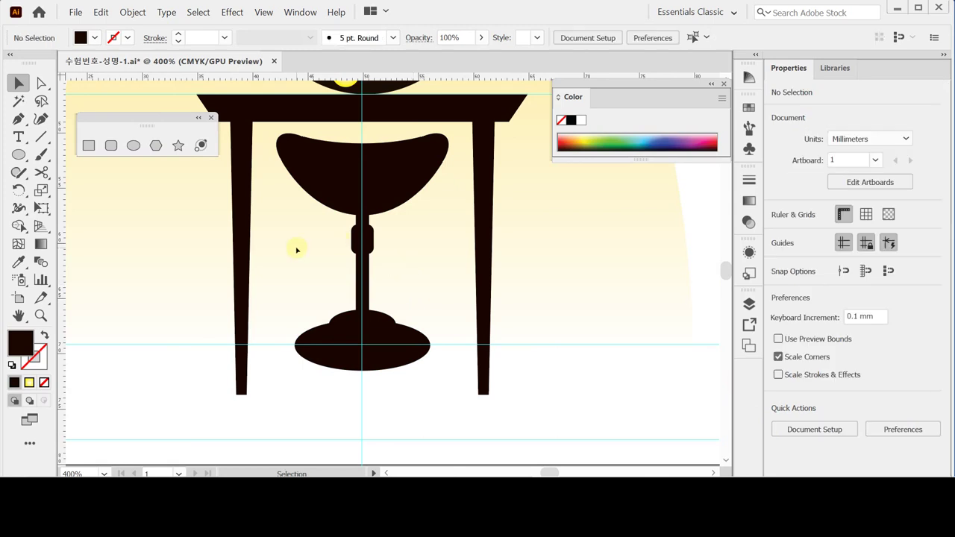
Step: Draw a wide rounded rectangle about 10.73 mm high over the chair's base and table's feet, reaching down to the lowest horizontal guide
click(89, 144)
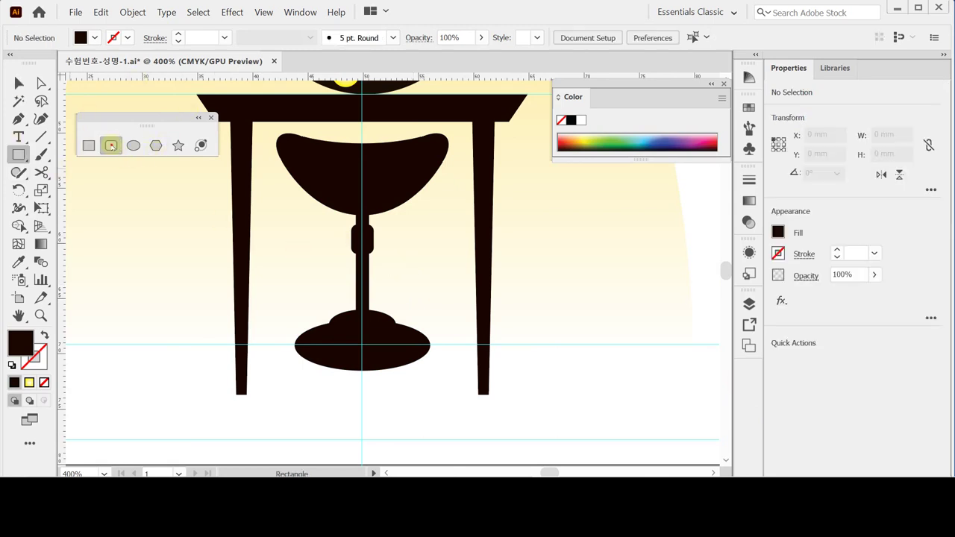
click(111, 145)
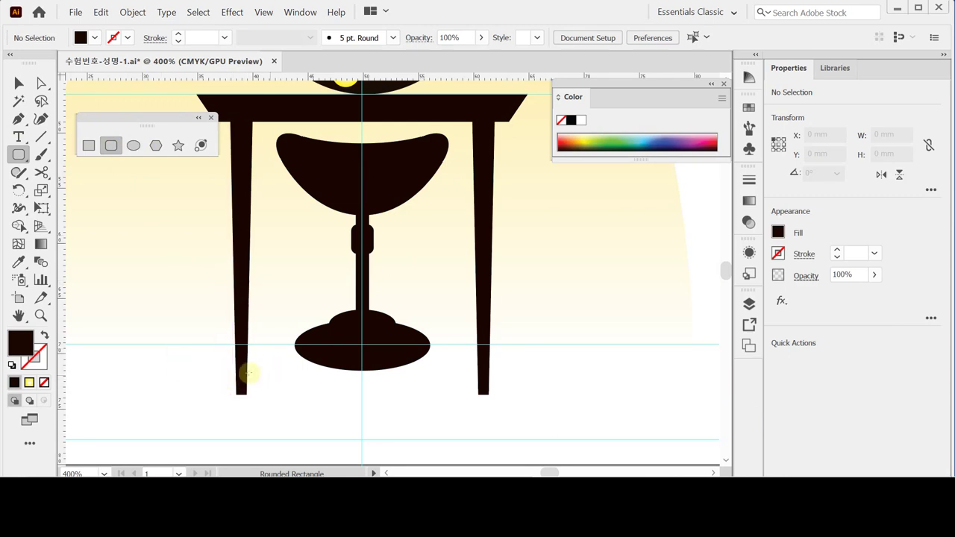
key(ctrl+space)
ctrl+alt+click(328, 362)
drag(348, 256, 315, 288)
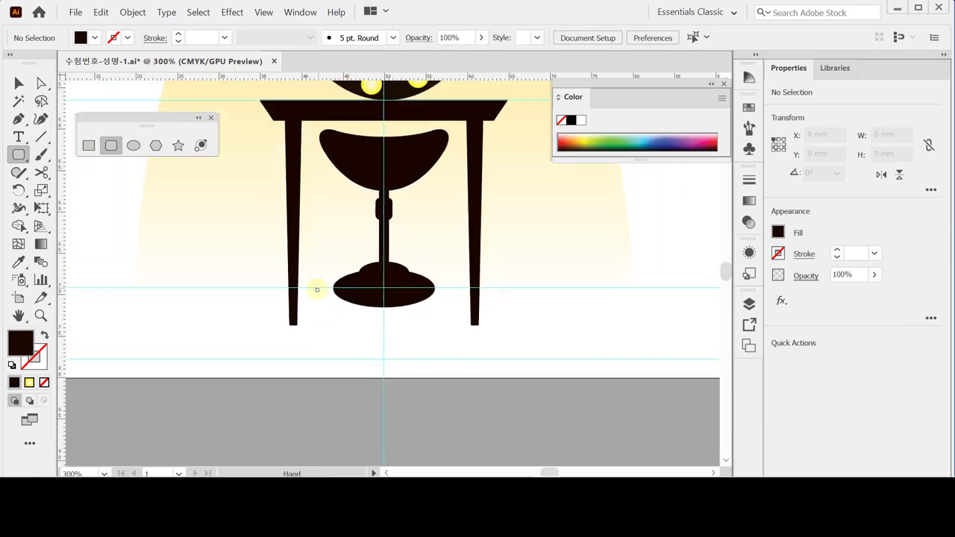
drag(172, 272, 613, 341)
drag(613, 340, 655, 358)
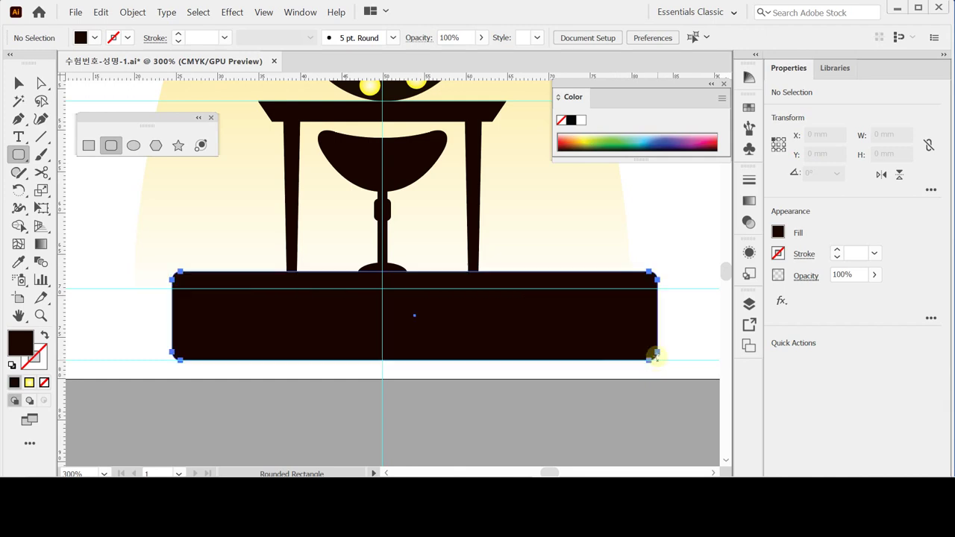
Step: Move the rounded rectangle's side edges to make it about 61.55 mm wide and centred on the vertical guide
drag(164, 316, 127, 316)
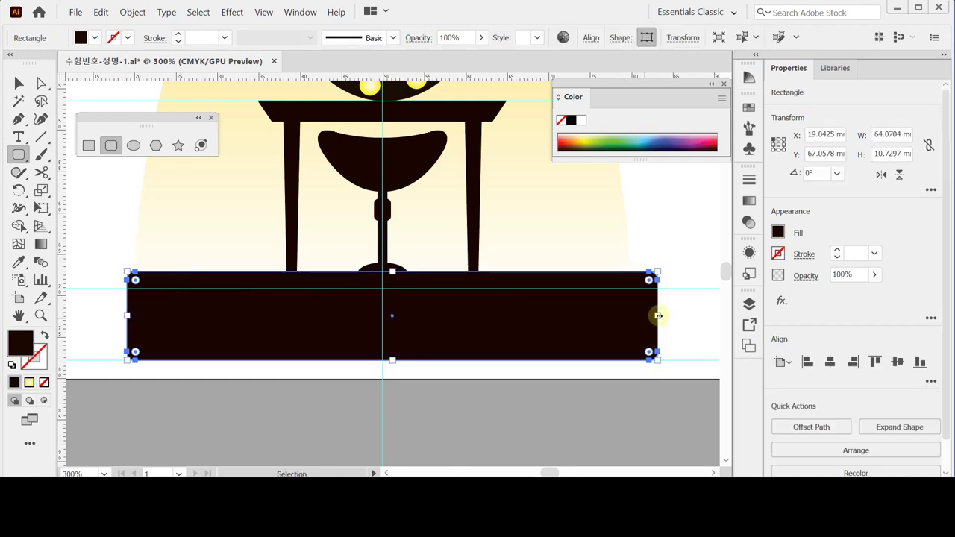
drag(657, 316, 637, 315)
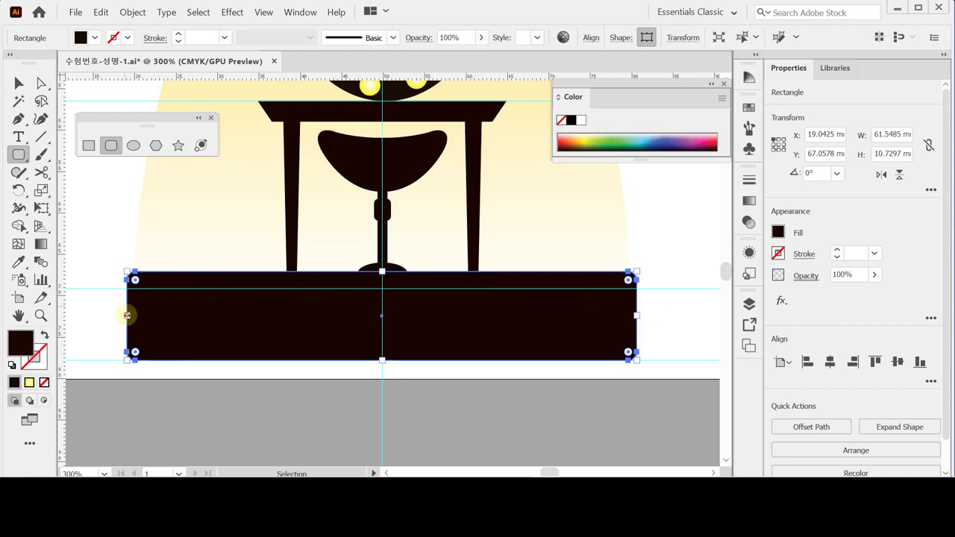
drag(127, 316, 127, 315)
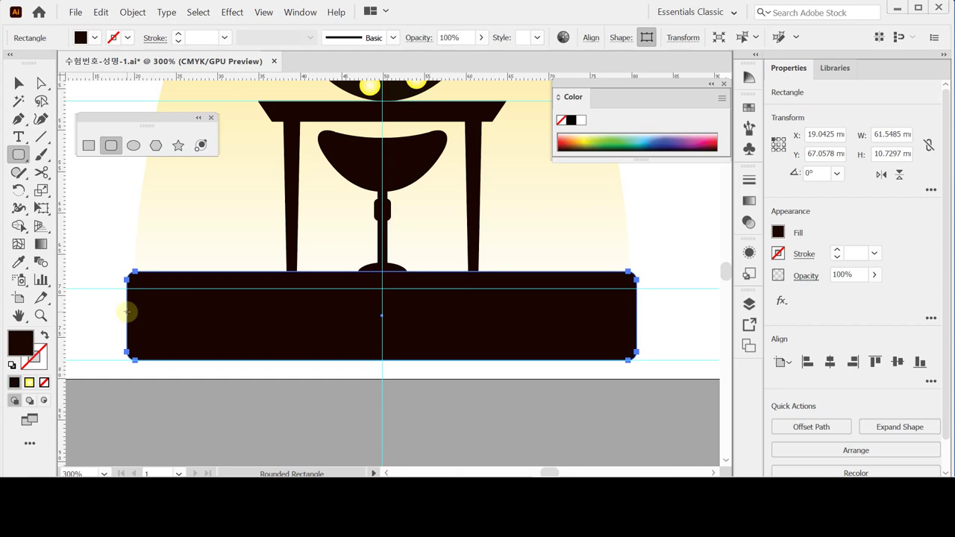
key(v)
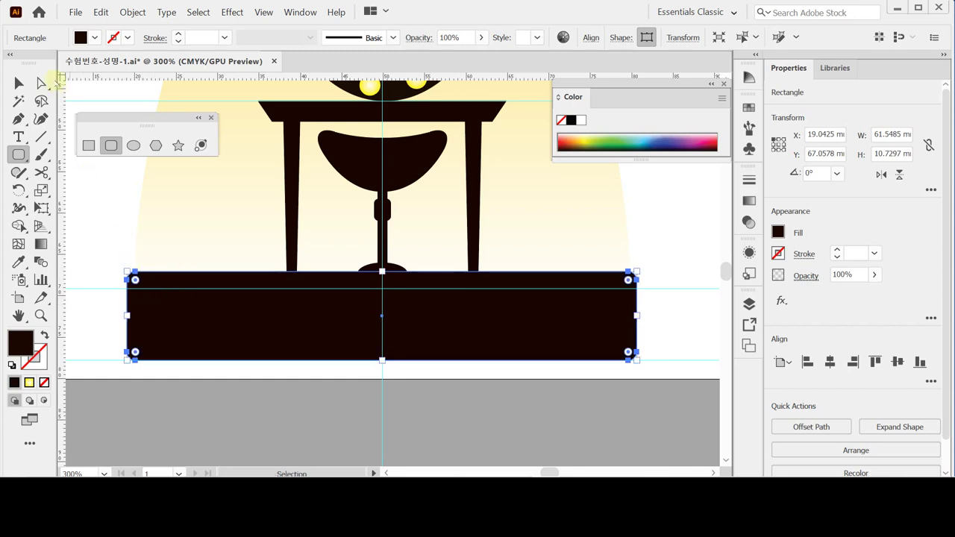
Step: Increase the rounded rectangle's corner radius to about 2.22 mm and raise its upper edge for a height of about 12.89 mm
click(43, 83)
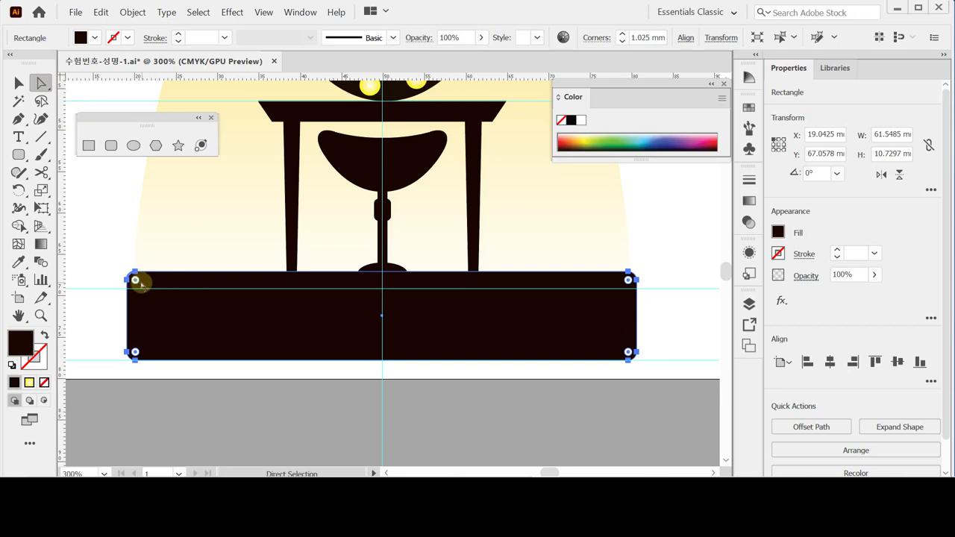
drag(135, 280, 145, 290)
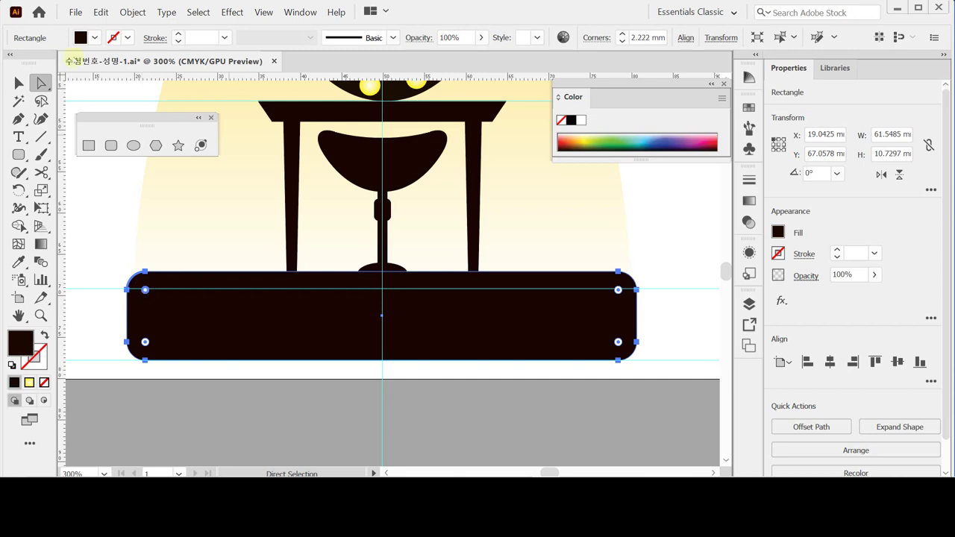
click(18, 83)
click(351, 292)
drag(387, 273, 381, 254)
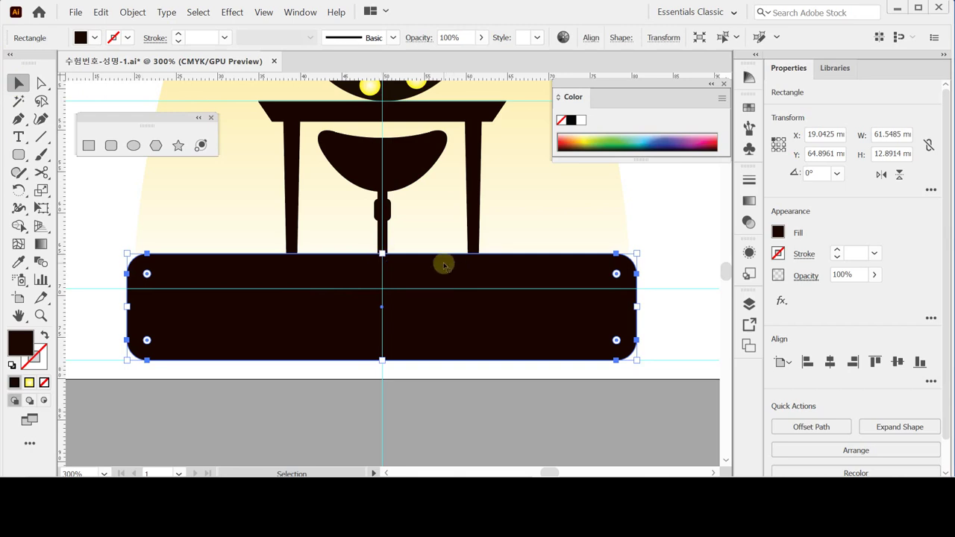
Step: Set the rounded rectangle's fill to a brown of C 20, M 40, Y 40, K 50
double_click(571, 97)
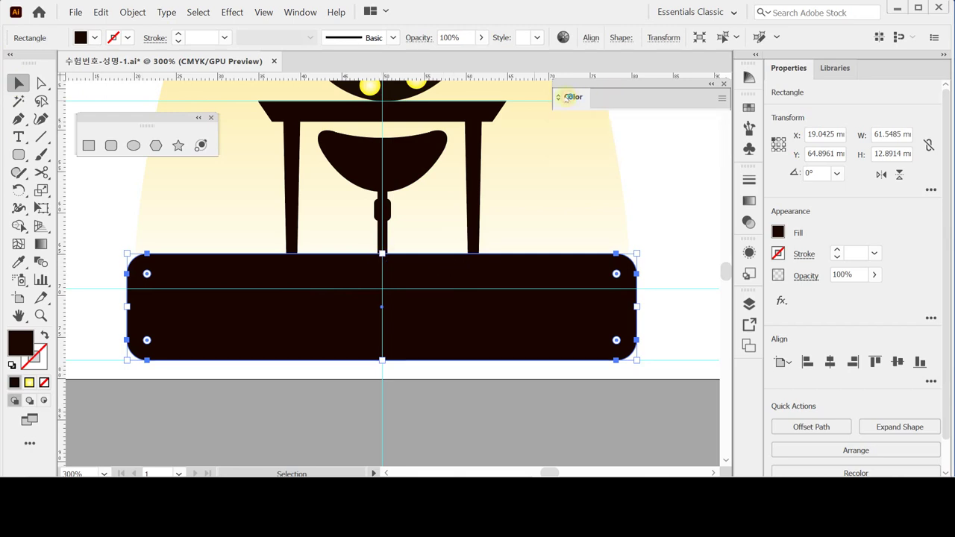
double_click(571, 97)
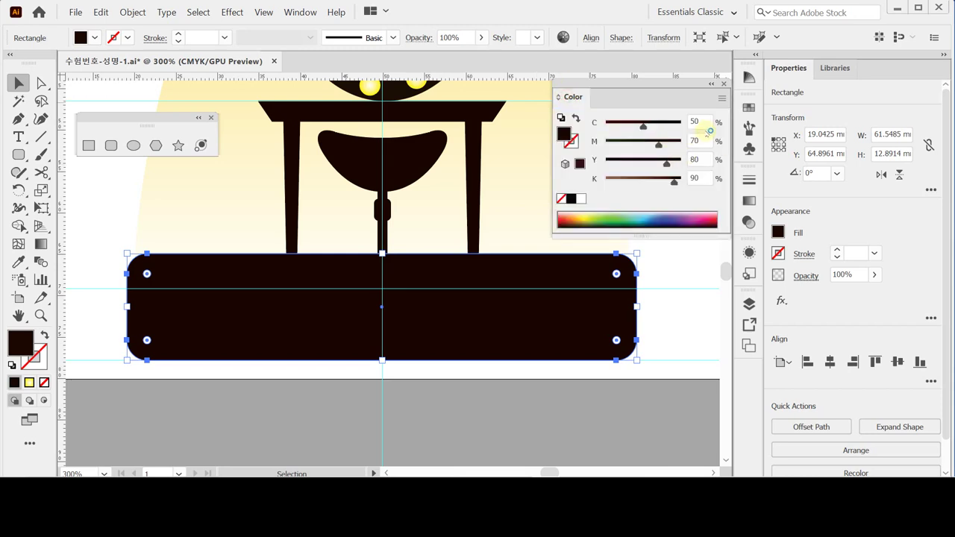
click(701, 121)
text(20)
key(Tab)
text(40)
key(Tab)
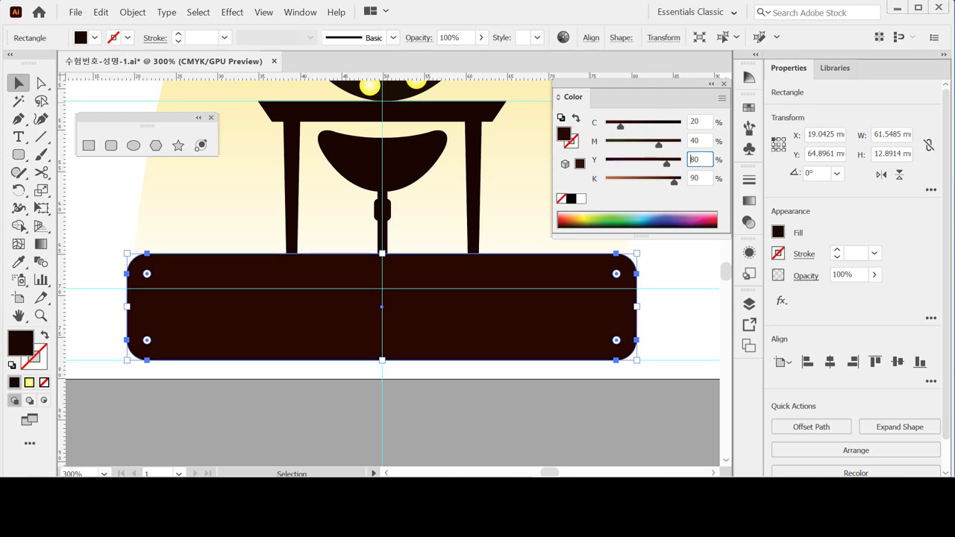
text(40)
key(Tab)
text(50)
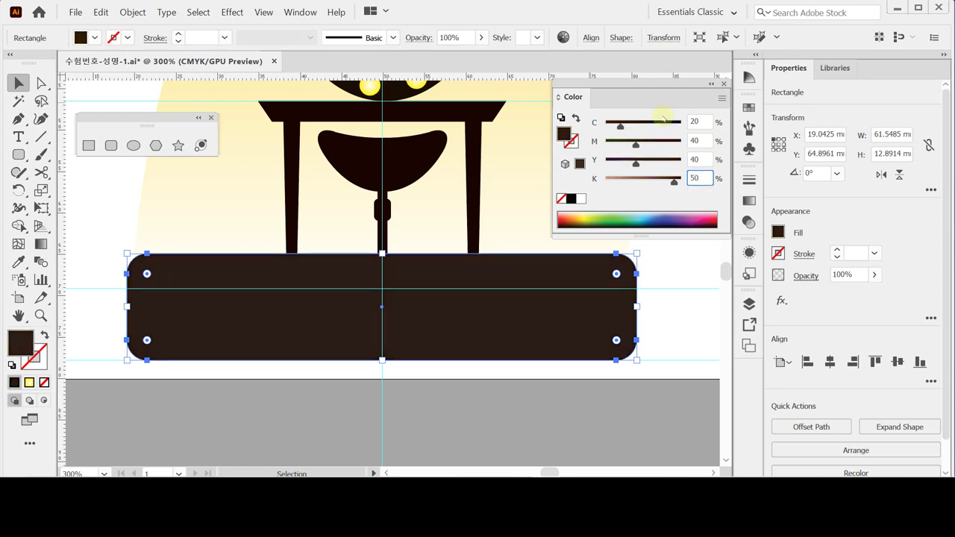
key(Return)
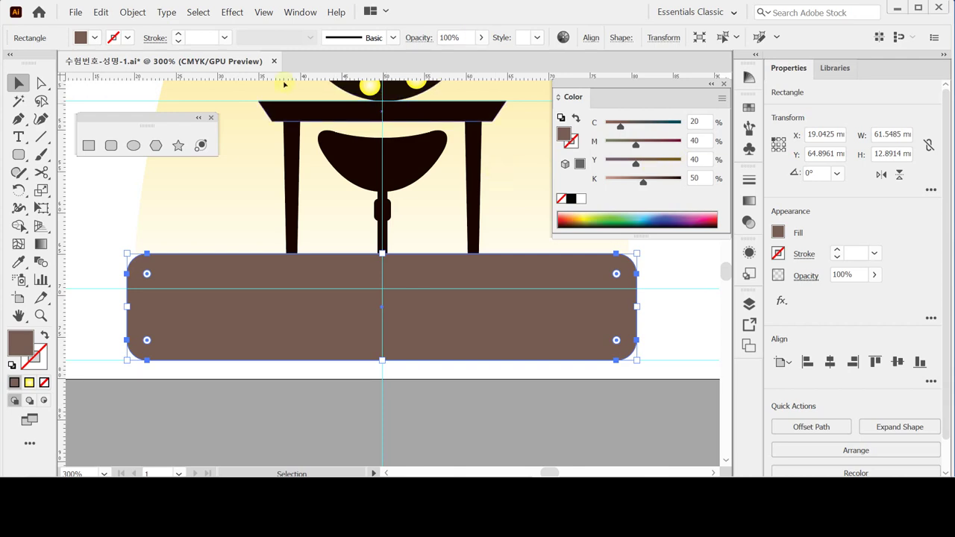
Step: Draw a rounded rectangle about 69 mm wide down to the table-foot guide, subtract it from the brown bar, and save the file
click(110, 146)
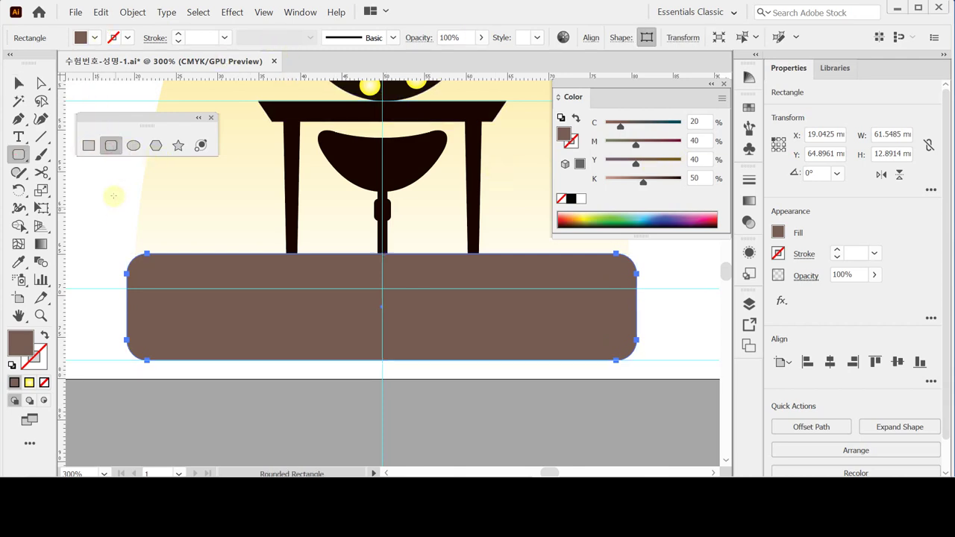
drag(100, 177, 678, 289)
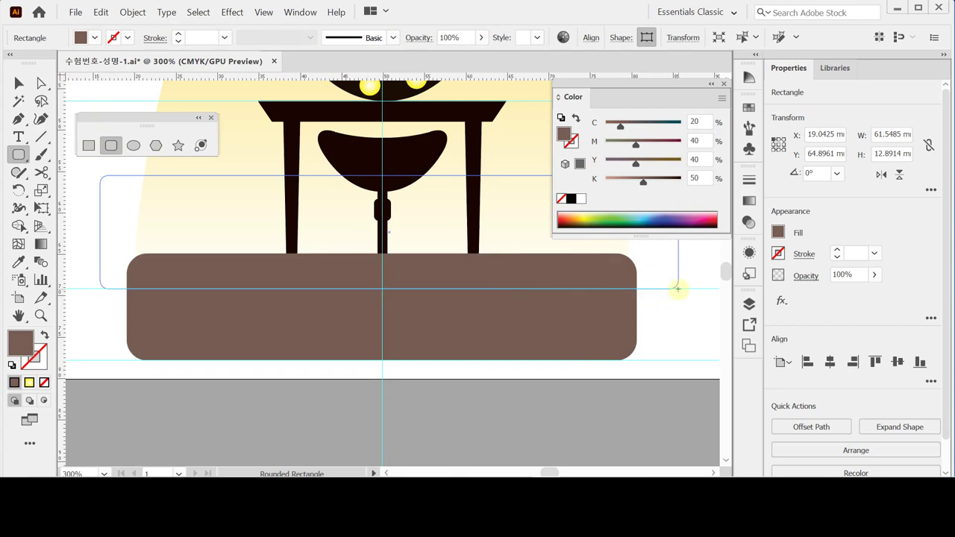
drag(678, 288, 671, 288)
drag(670, 288, 671, 288)
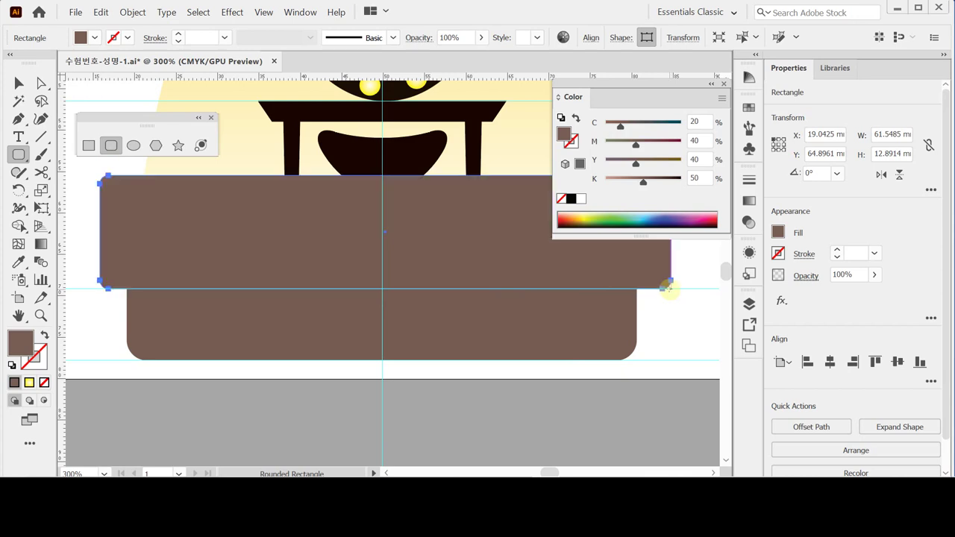
ctrl+shift+click(340, 310)
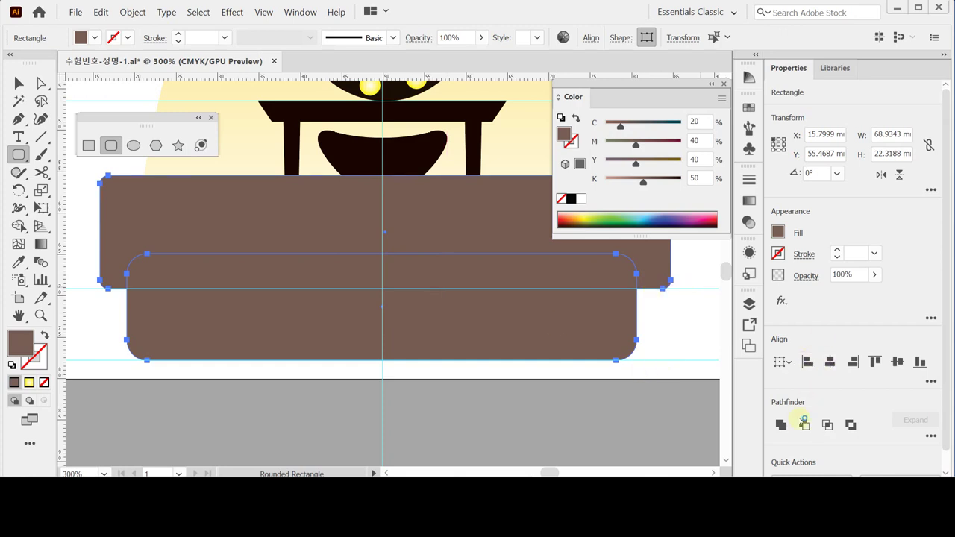
click(805, 424)
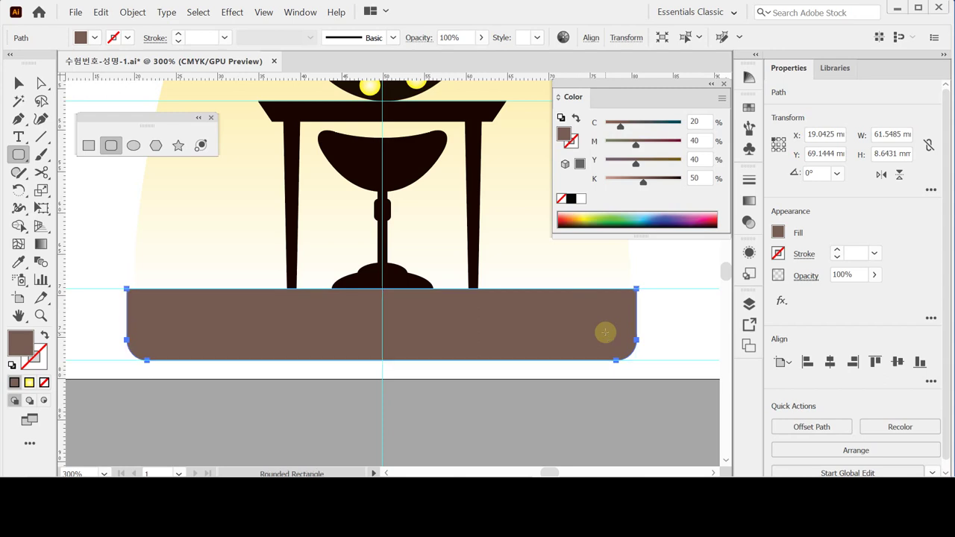
key(ctrl+s)
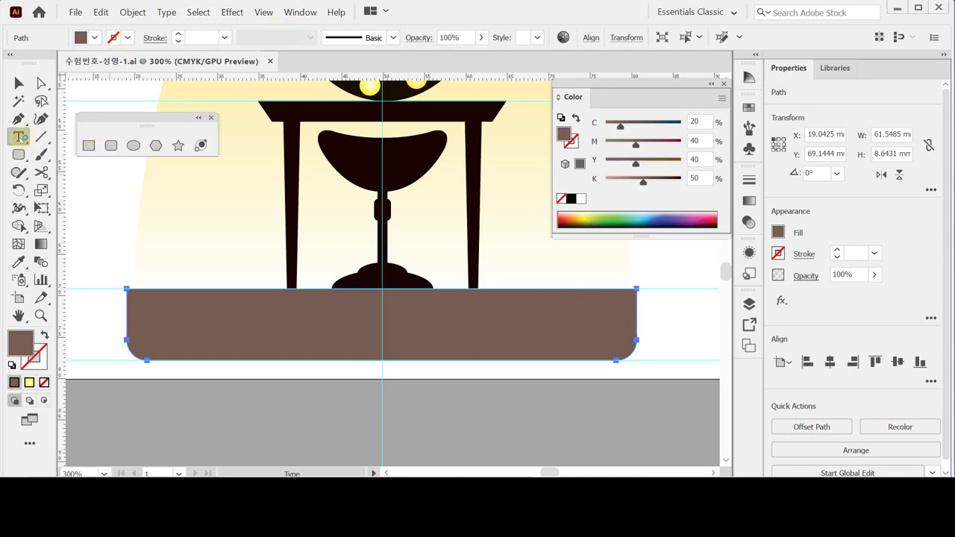
Step: Place a point text on the brown bar and set its font to Times New Roman at 14 pt
drag(20, 137, 65, 144)
key(ctrl)
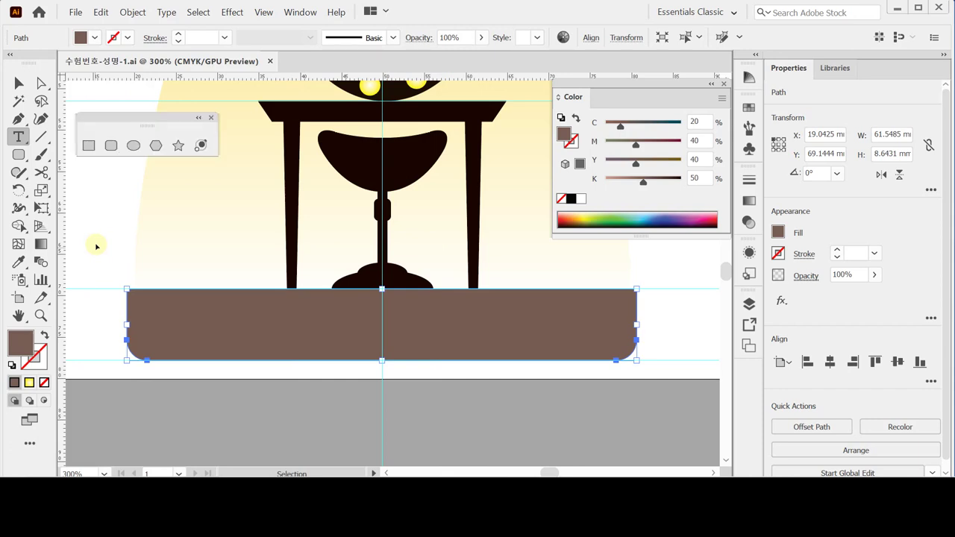
click(96, 246)
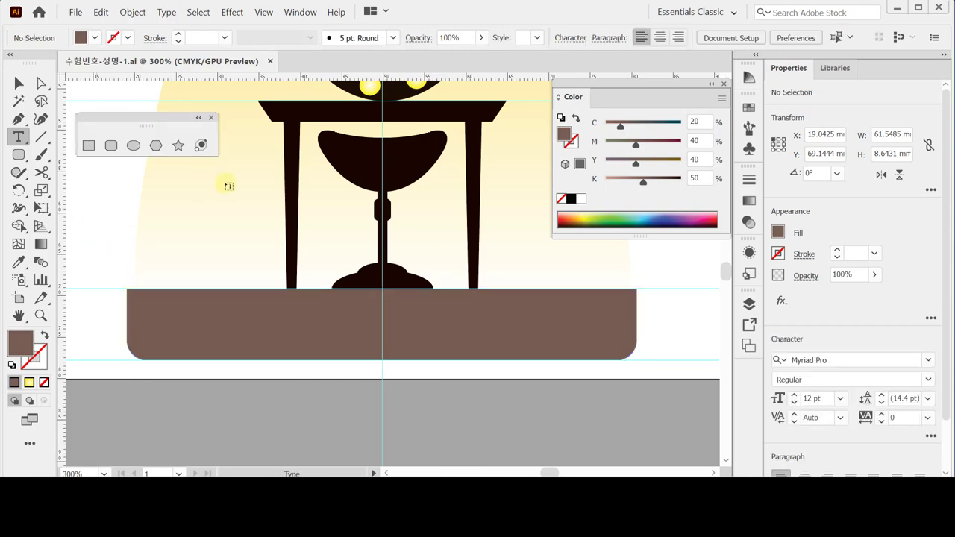
click(166, 322)
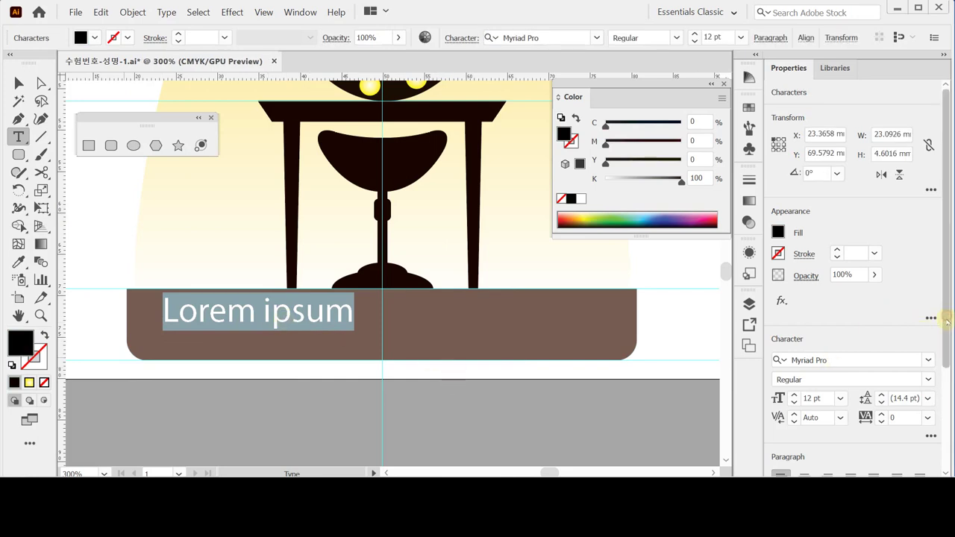
drag(946, 321, 953, 395)
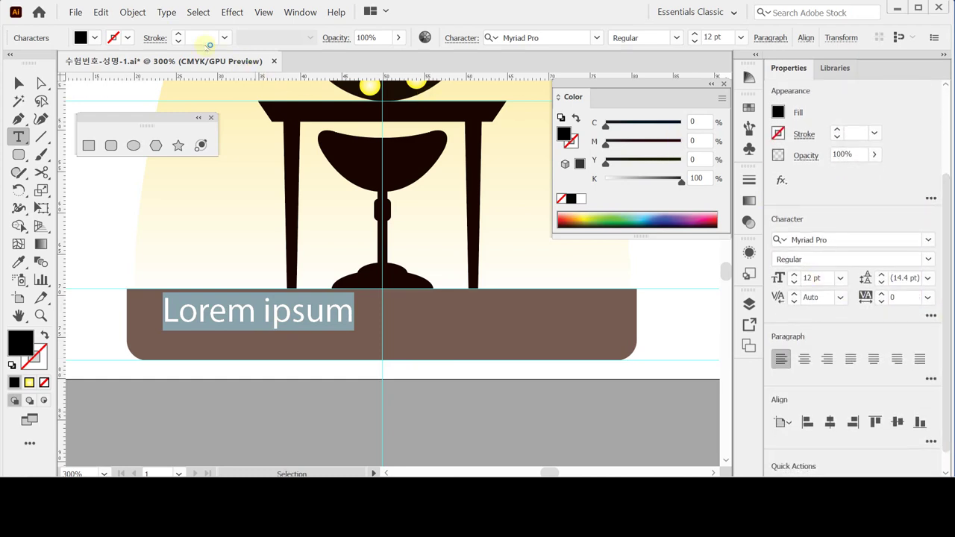
click(544, 35)
click(830, 240)
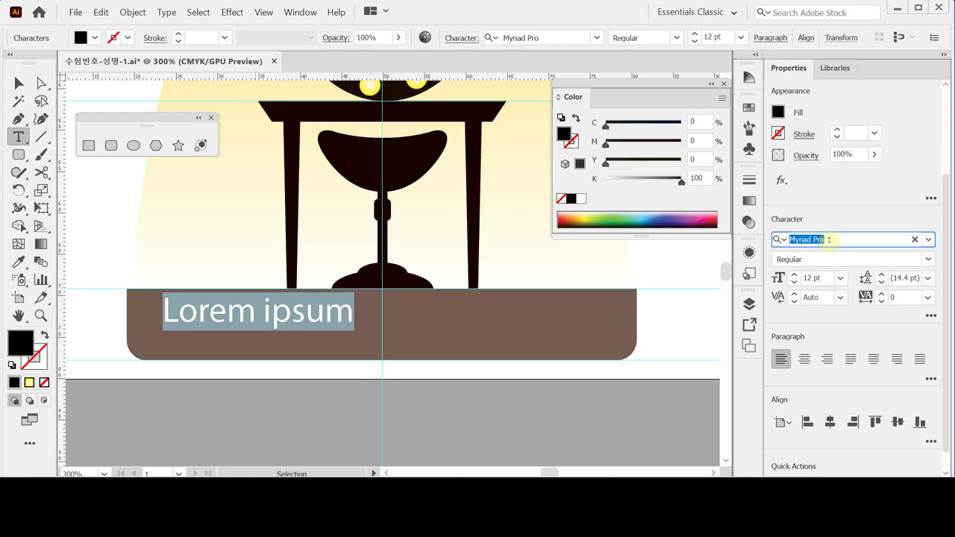
text(tim)
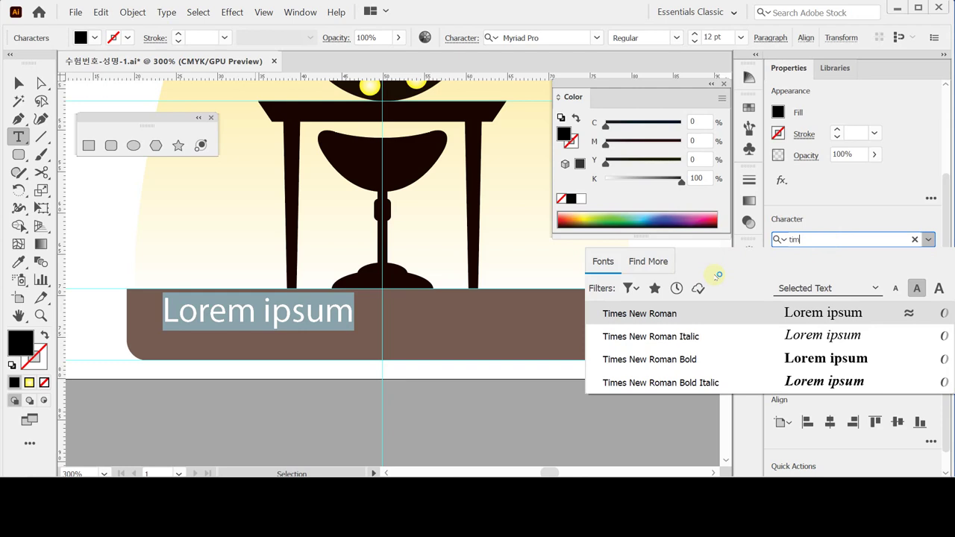
click(668, 314)
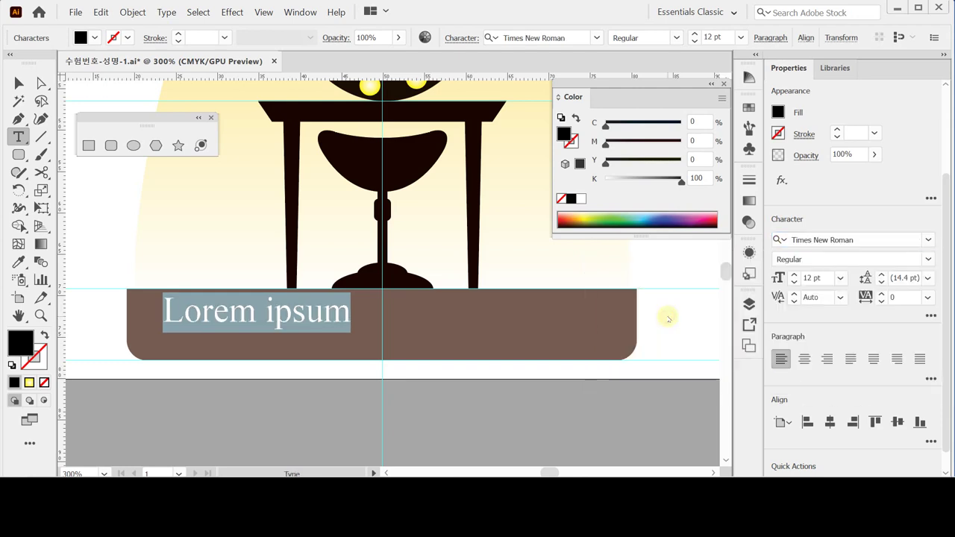
click(794, 277)
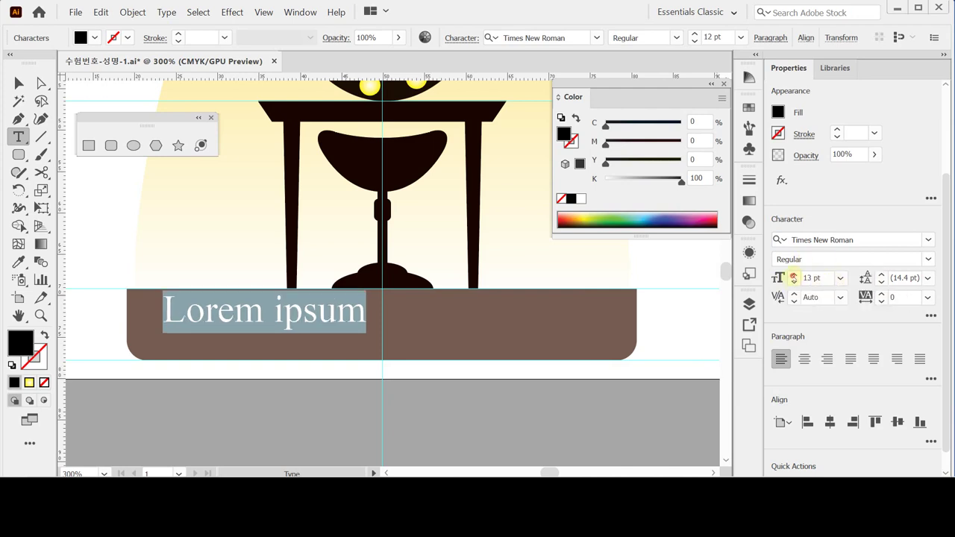
click(793, 275)
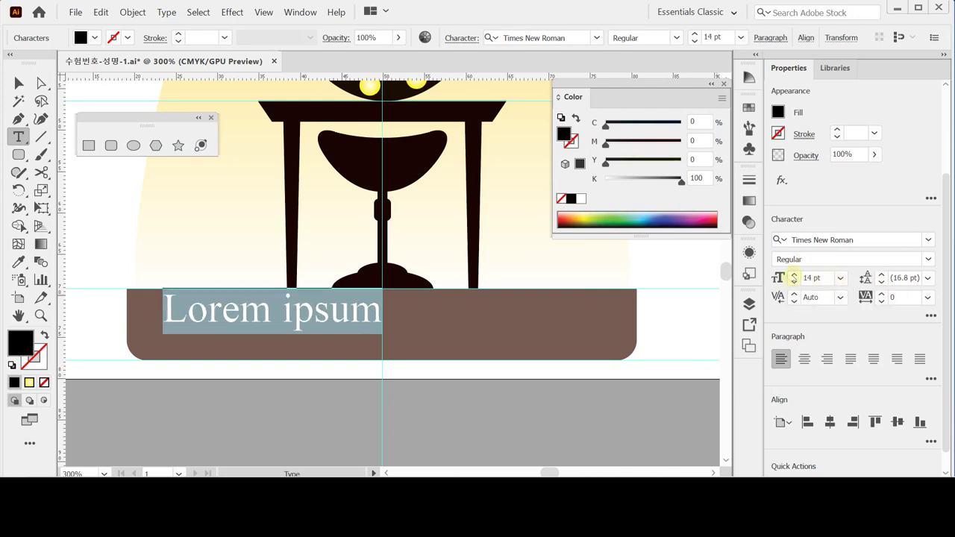
Step: Fill the placeholder text with a golden yellow of C 0, M 20, Y 100, K 0
click(583, 199)
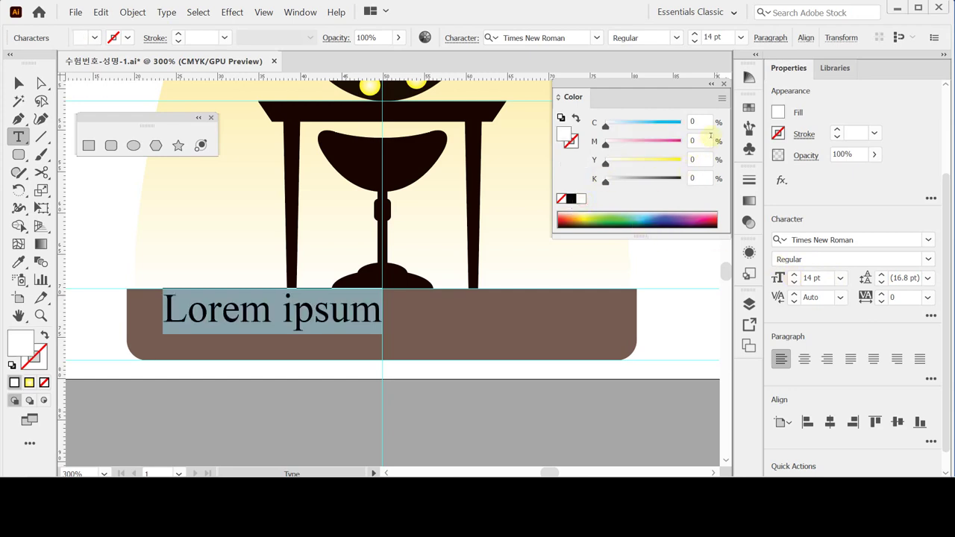
click(700, 140)
text(20)
key(Tab)
text(100)
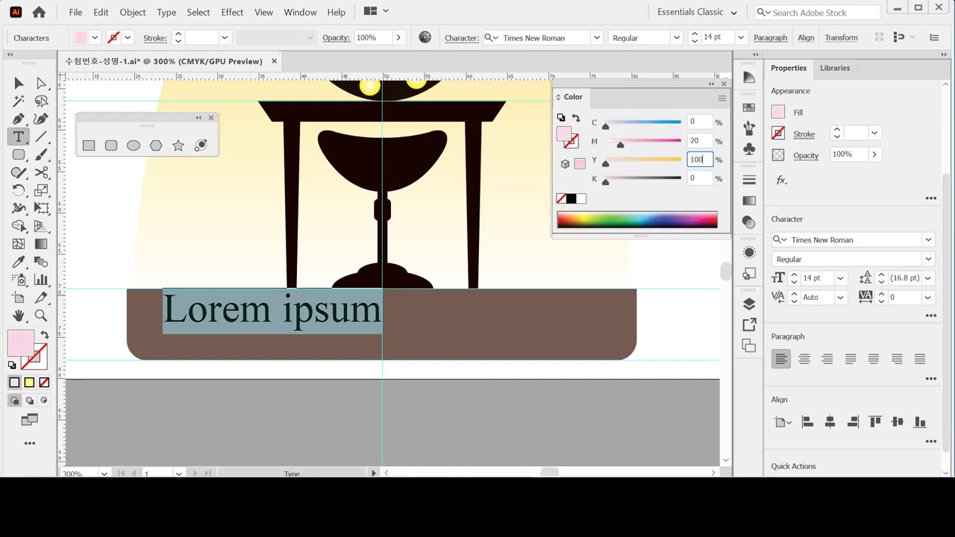
key(Return)
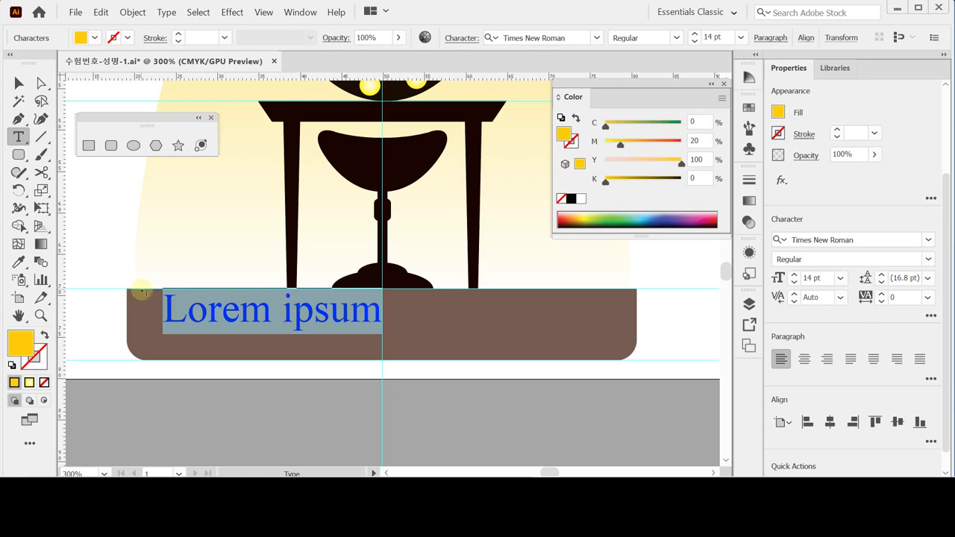
Step: Replace the placeholder text with HIGHLIGHT MAKEUP in capitals
key(Caps_Lock)
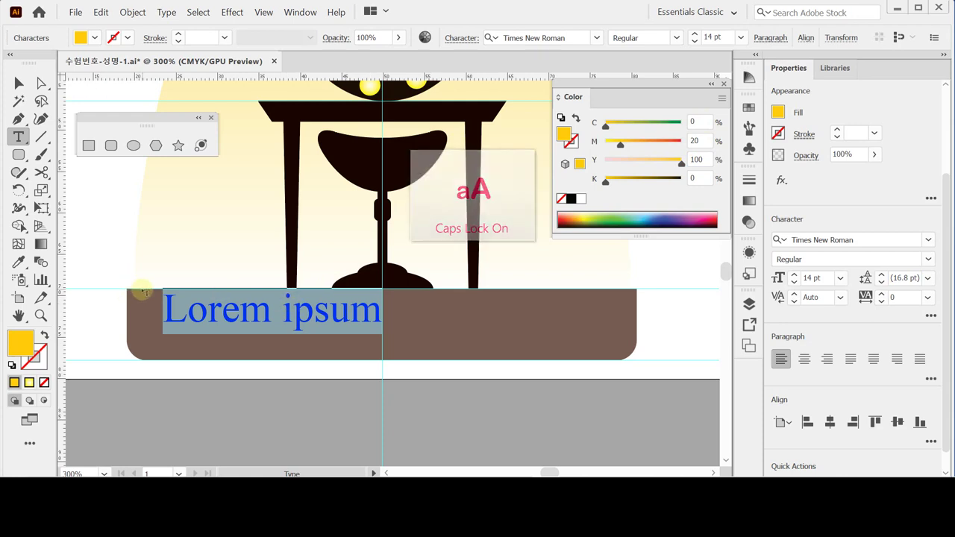
text(HI)
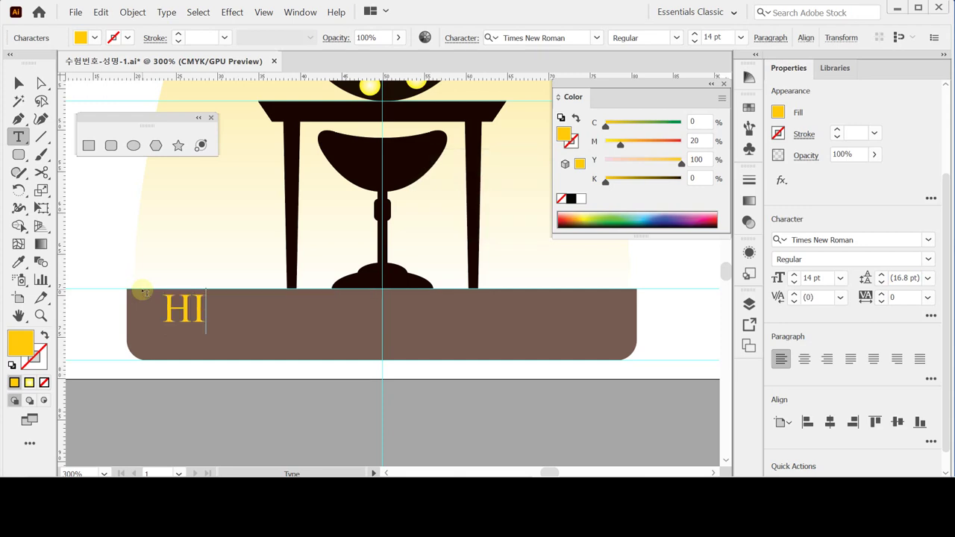
text(GHT)
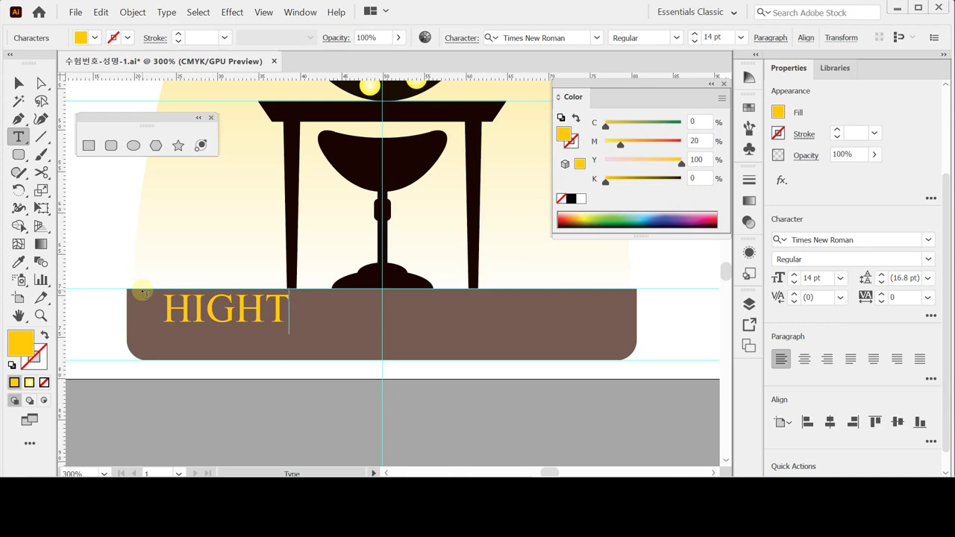
key(BackSpace)
text(LIGHT)
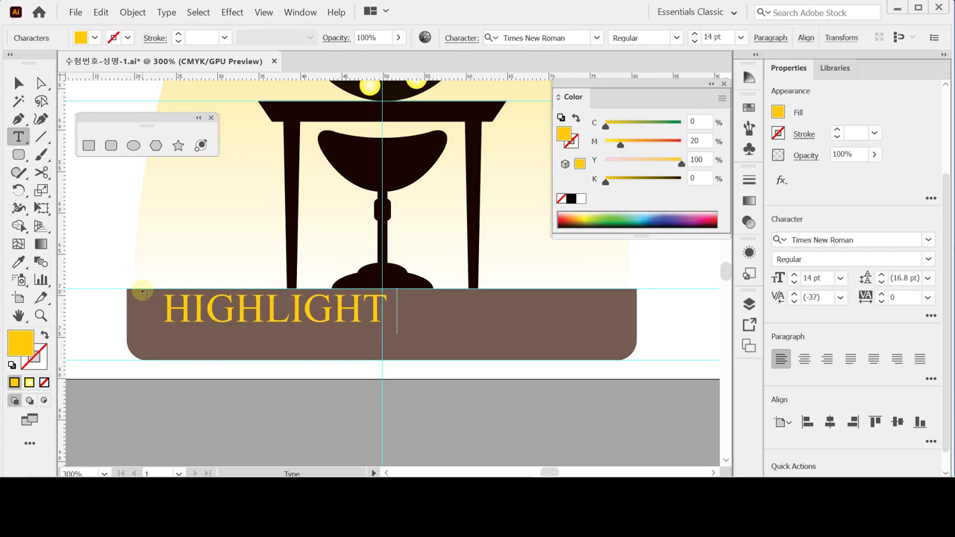
text( MAKE)
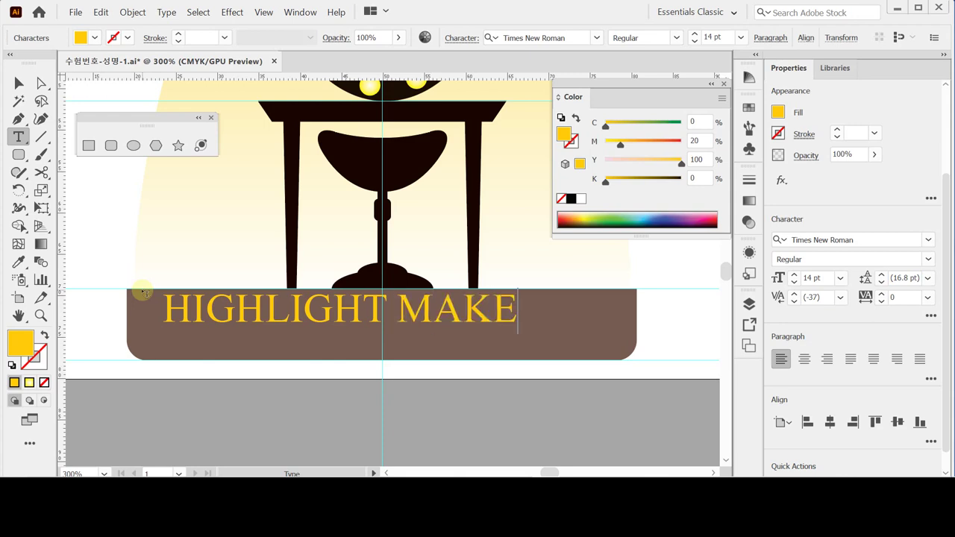
text(UP)
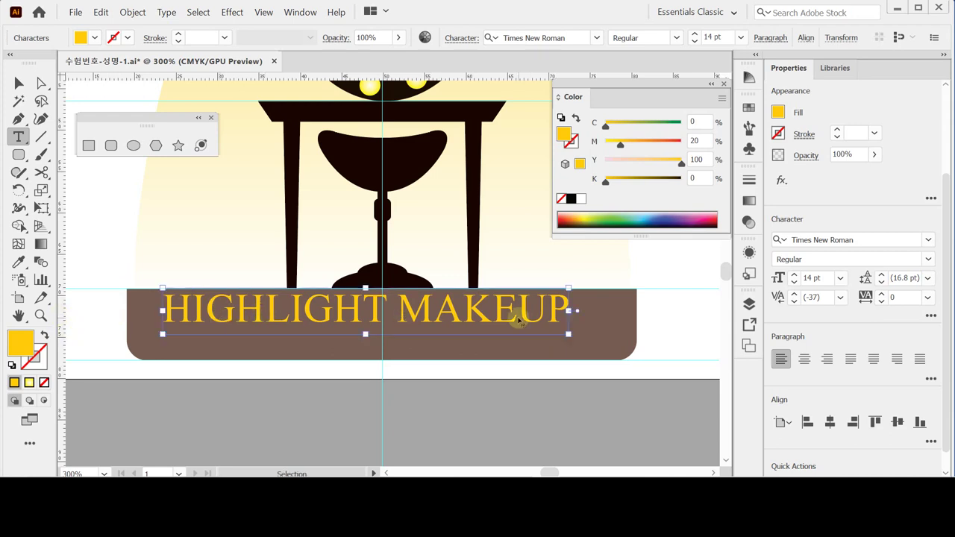
Step: Move the HIGHLIGHT MAKEUP text to the middle of the brown bar, centred on the vertical guide, and deselect it
mouse_move(515, 315)
mouse_down()
mouse_move(538, 322)
mouse_move(524, 328)
mouse_up()
drag(527, 328, 529, 330)
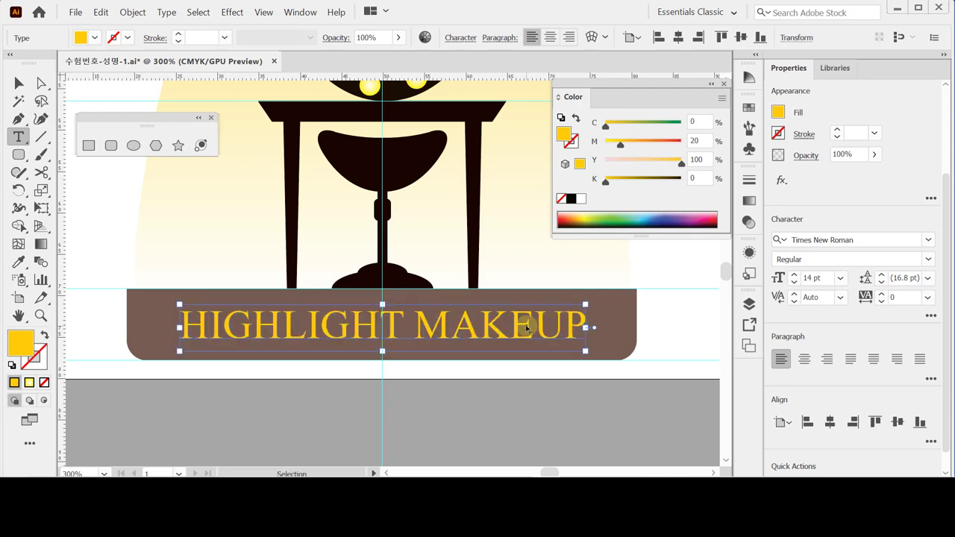
click(674, 281)
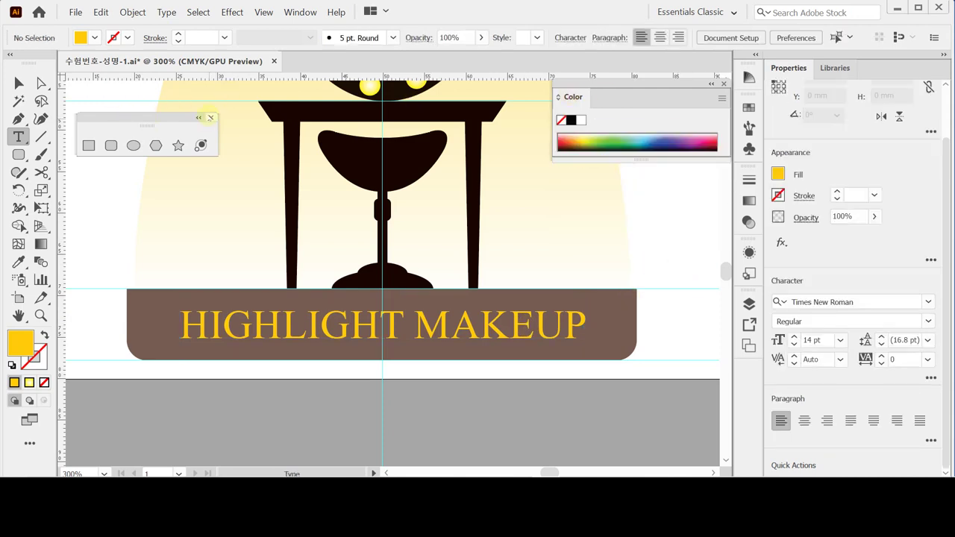
Step: Close the floating shape tools and Color panels and fit the whole artboard in view
click(211, 117)
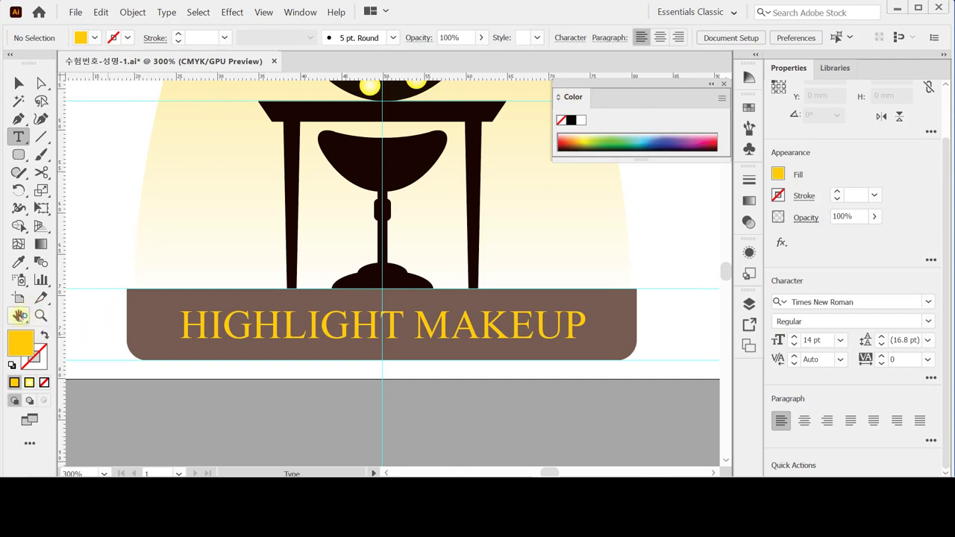
double_click(20, 315)
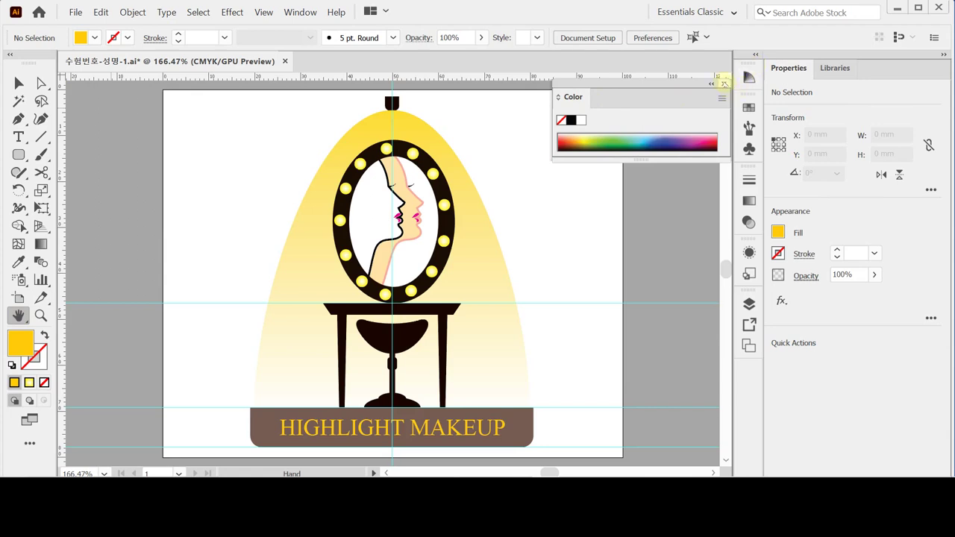
click(724, 84)
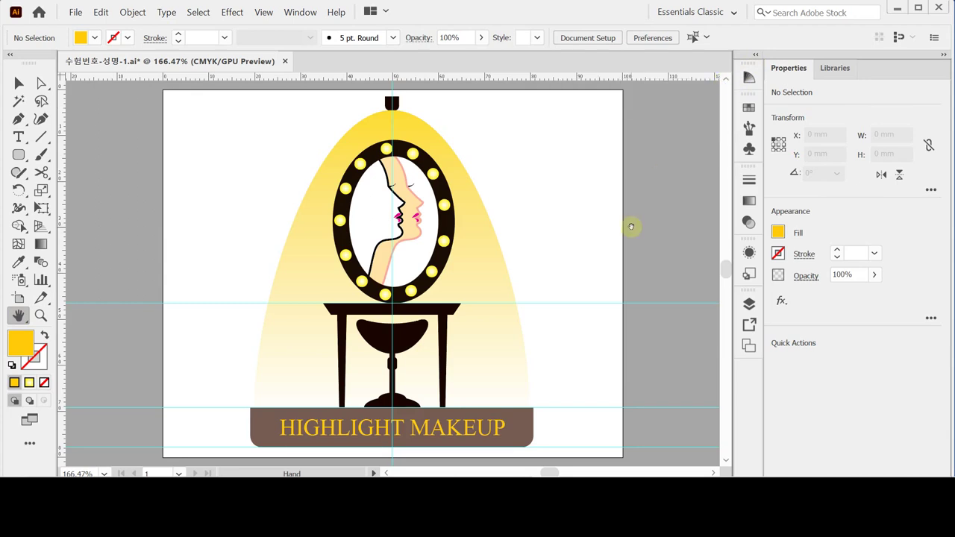
Step: Hide the guides and save the finished vanity artwork over the existing 수험번호-성명-1.ai in Illustrator 2020 format
right_click(553, 152)
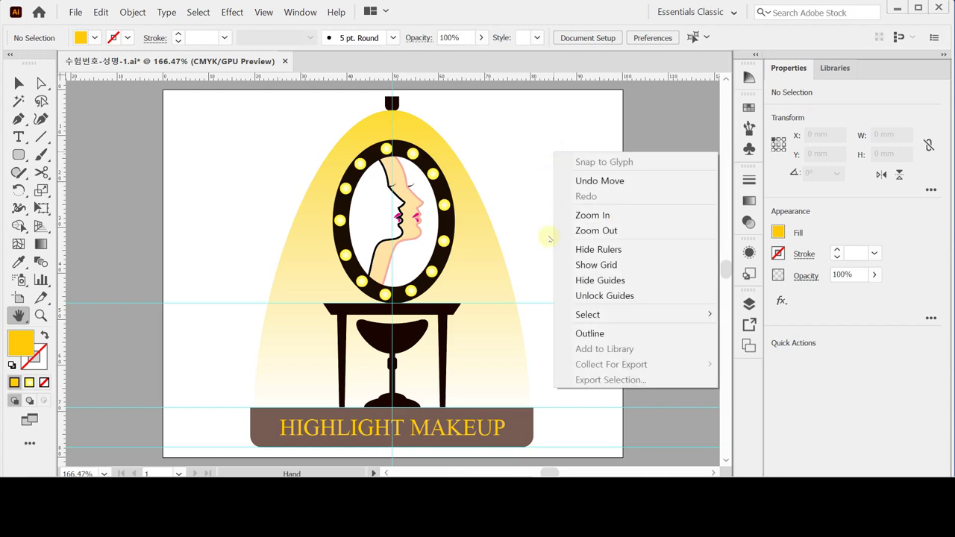
click(600, 280)
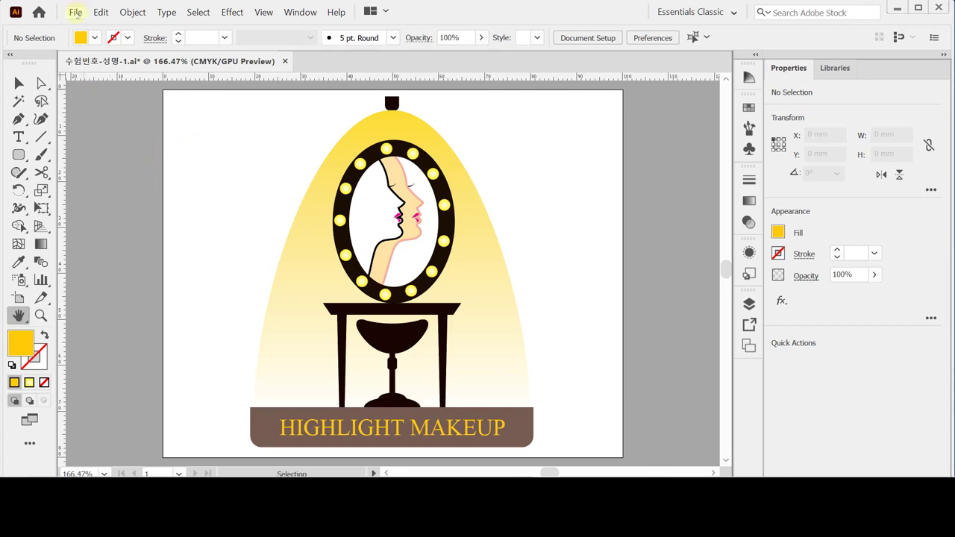
click(76, 12)
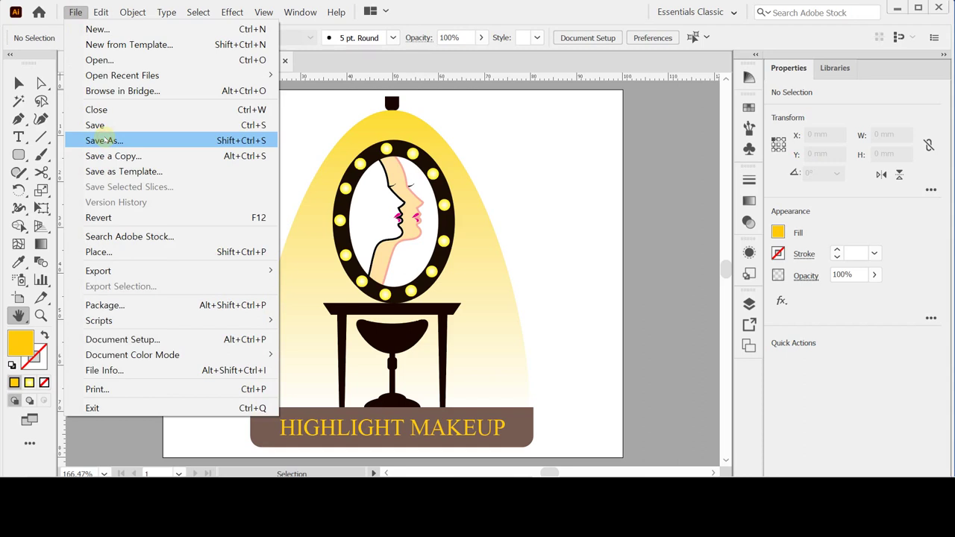
click(104, 140)
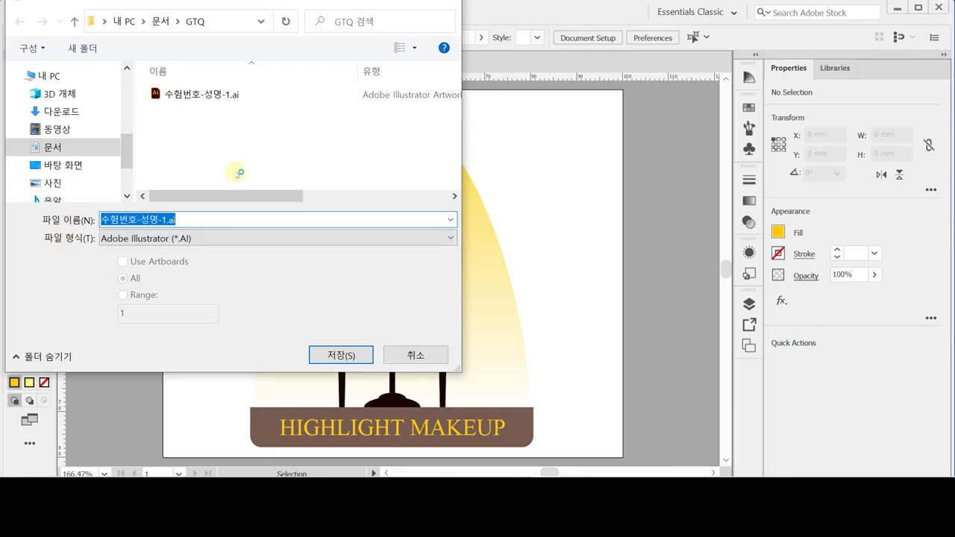
click(341, 356)
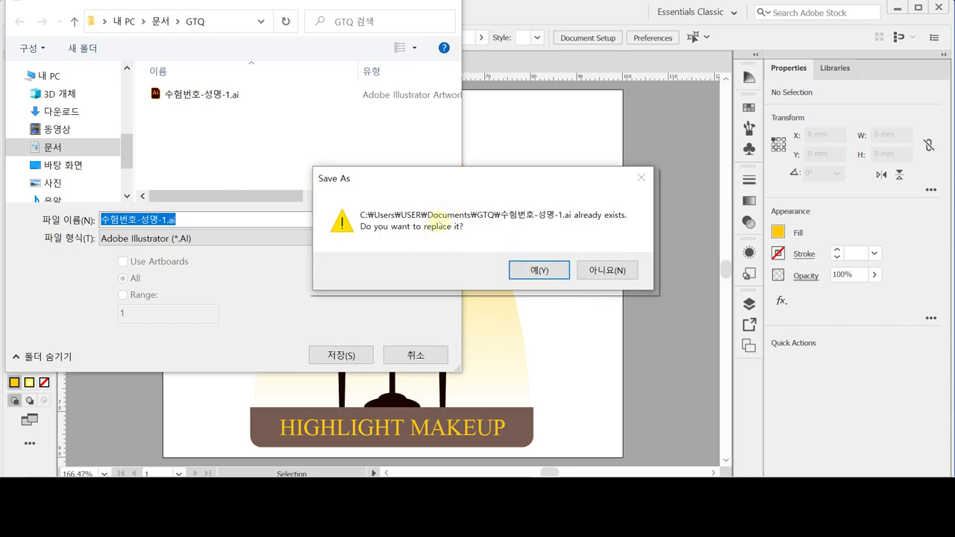
click(537, 271)
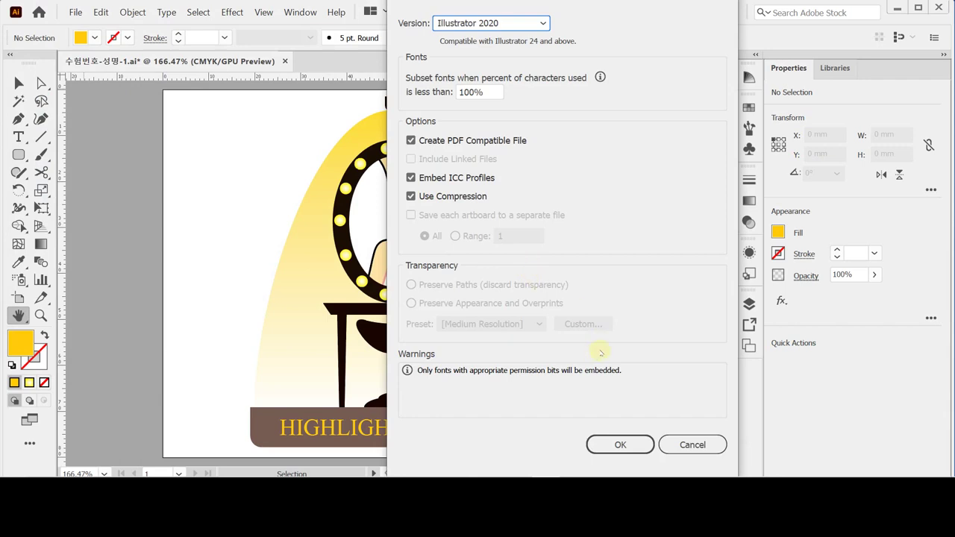
click(620, 445)
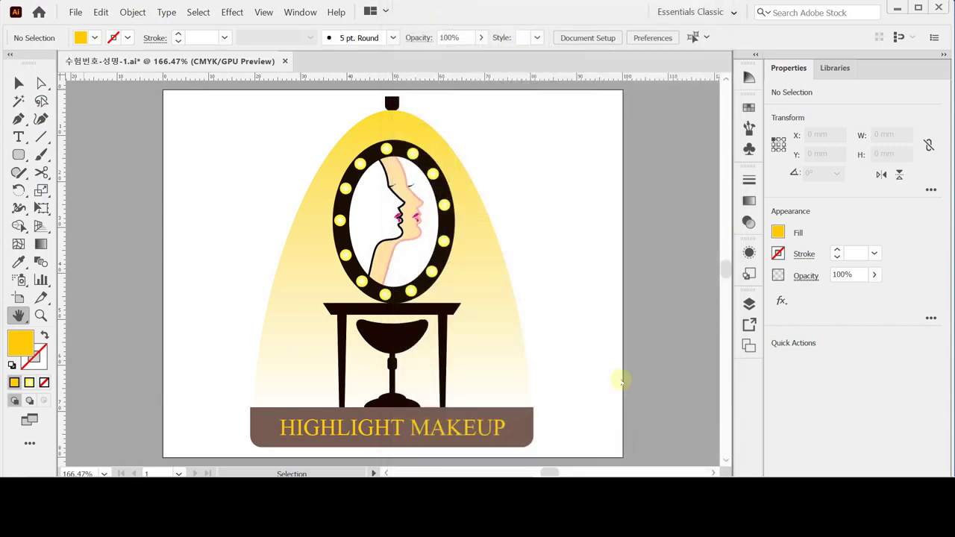
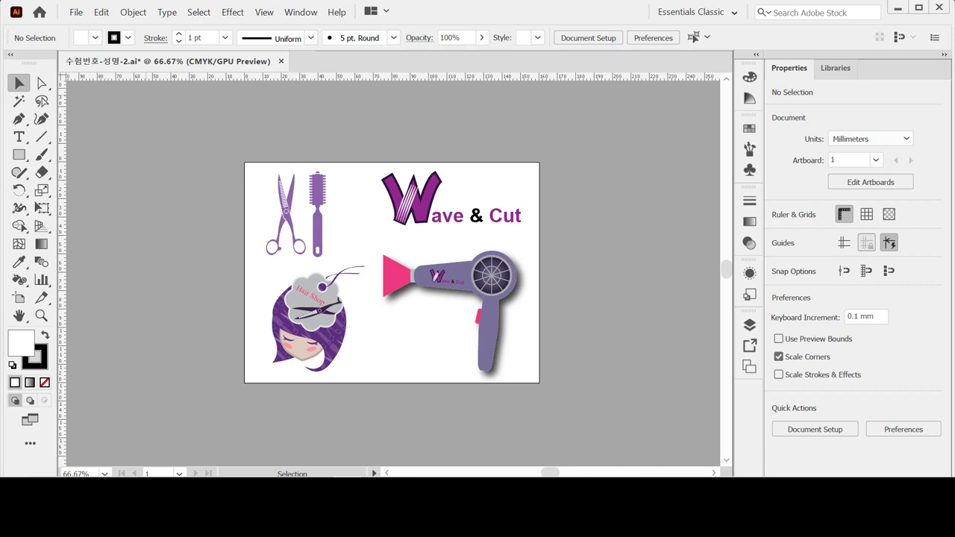
Step: Create a 160 × 120 mm CMYK document at 300 ppi with three vertical and three horizontal guides marking its margins and middle
key(ctrl+n)
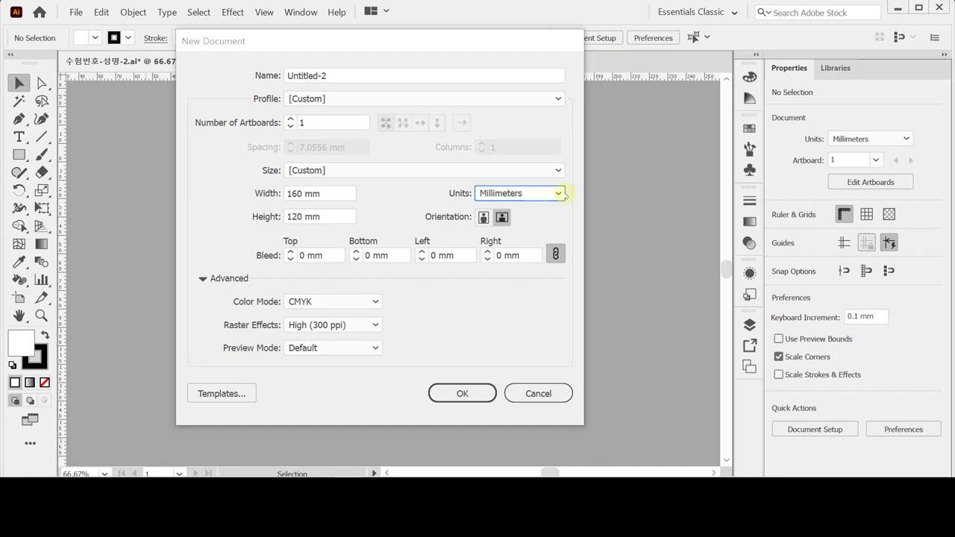
click(438, 393)
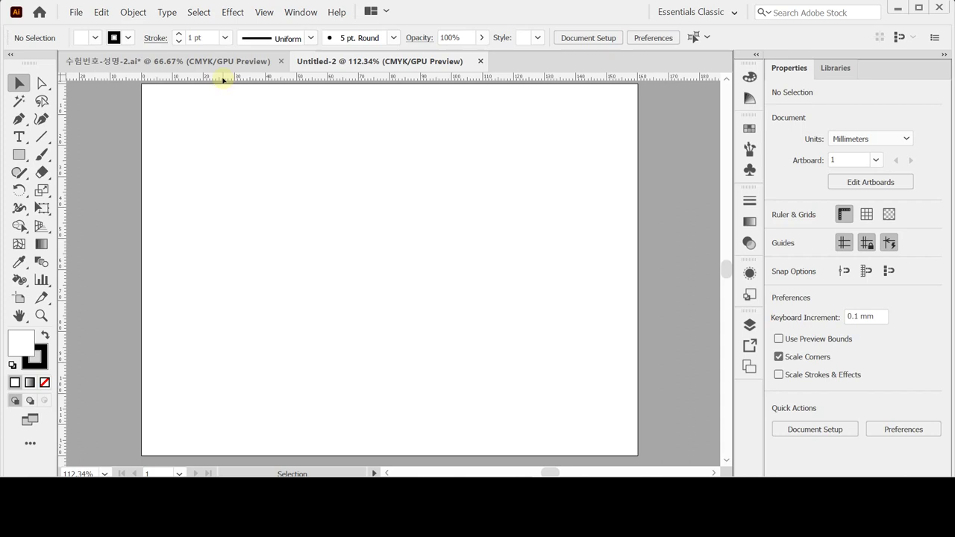
key(ctrl)
key(ctrl+v)
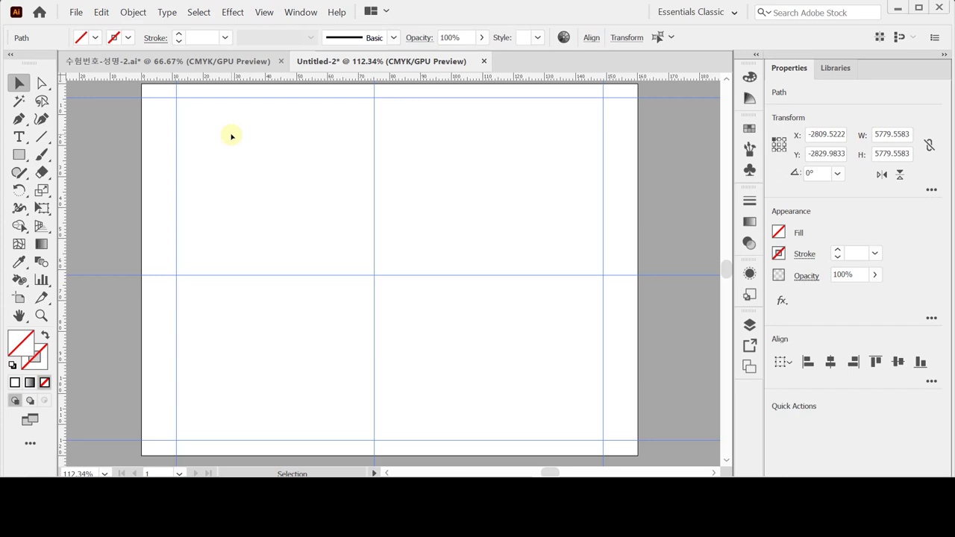
Step: Save the new document in the GTQ folder as 수험번호-성명-2 in Illustrator 2020 format
key(ctrl+s)
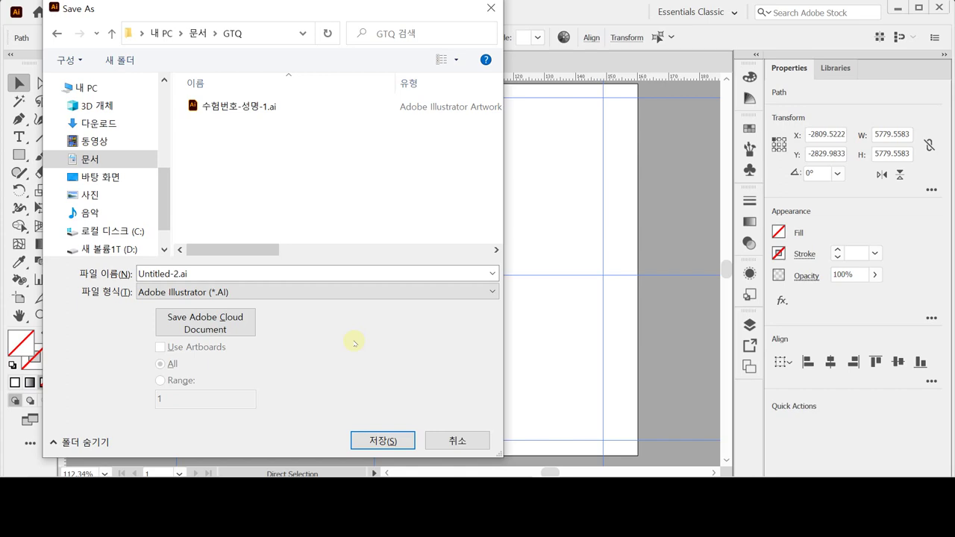
click(212, 106)
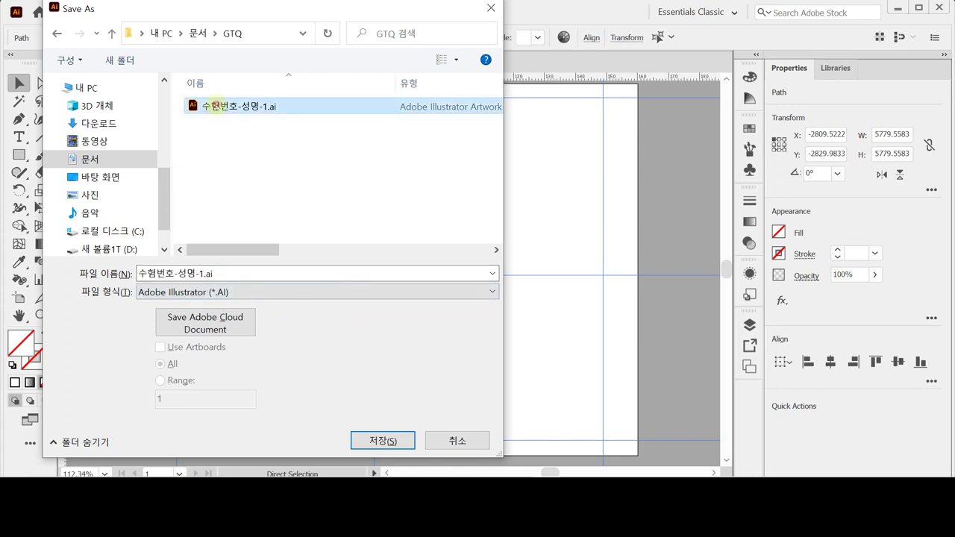
click(284, 274)
drag(200, 274, 241, 274)
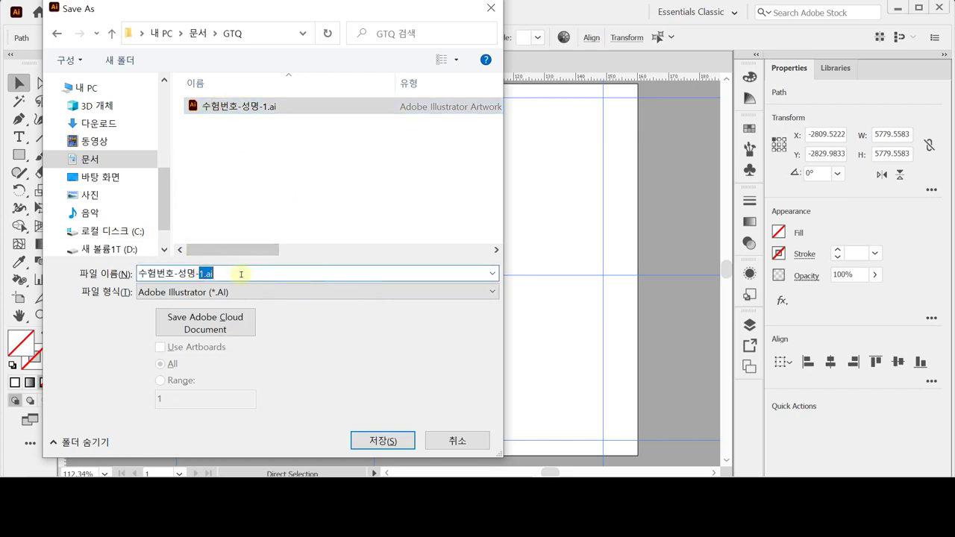
text(2)
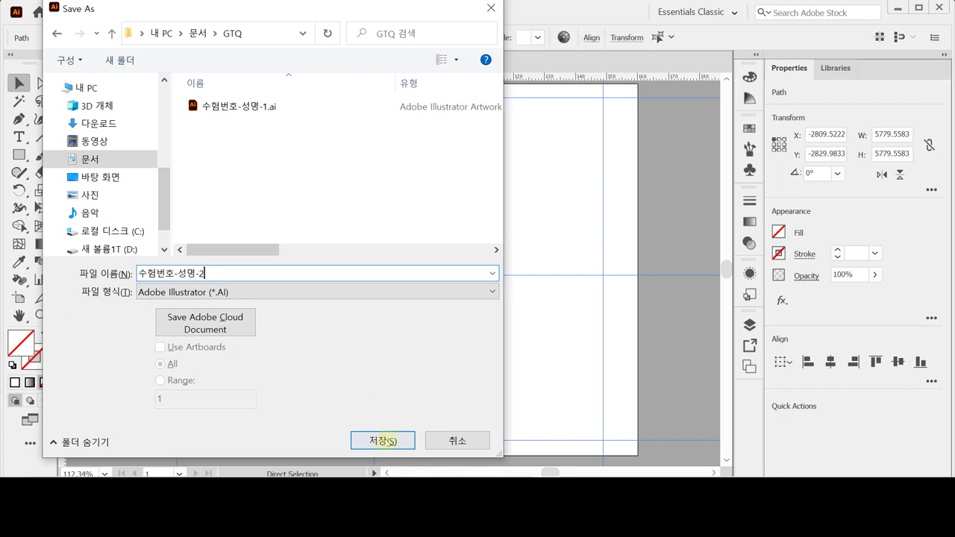
click(381, 441)
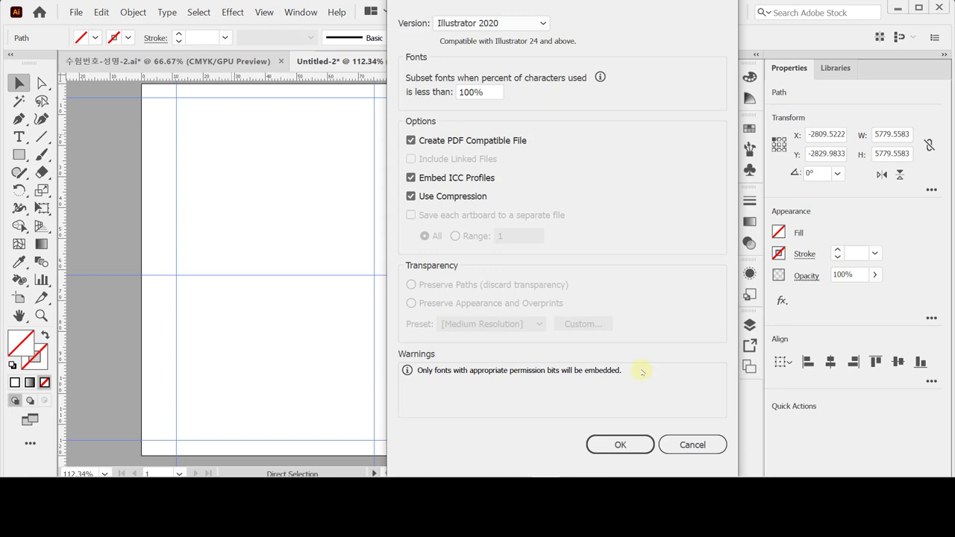
click(619, 444)
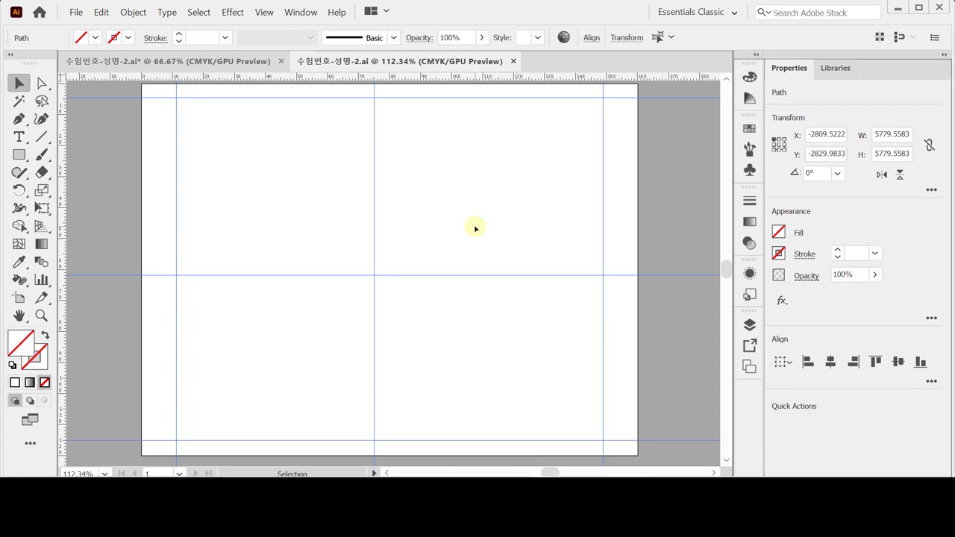
Step: Draw a purple ellipse 7 mm wide and 42 mm high beside the finished scissor blade
key(shift)
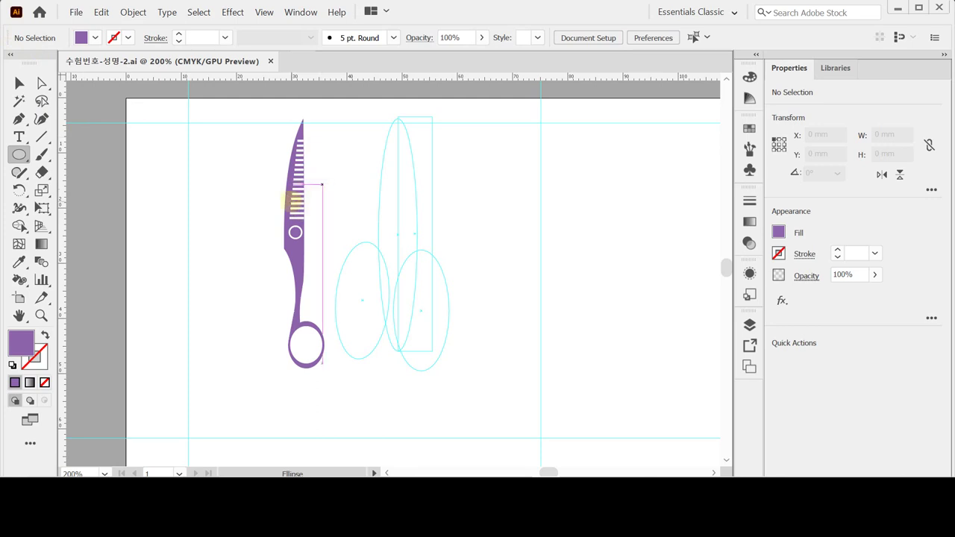
click(379, 119)
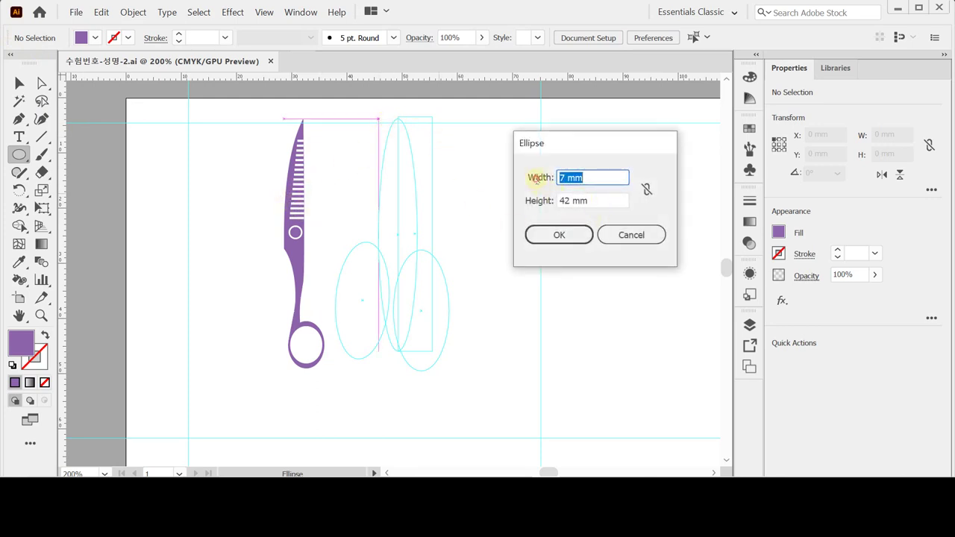
key(Tab)
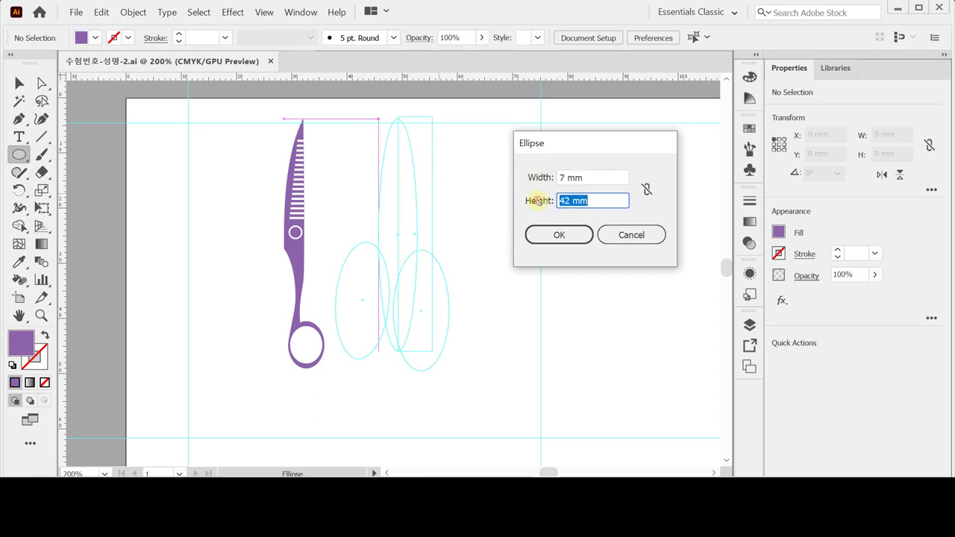
click(557, 237)
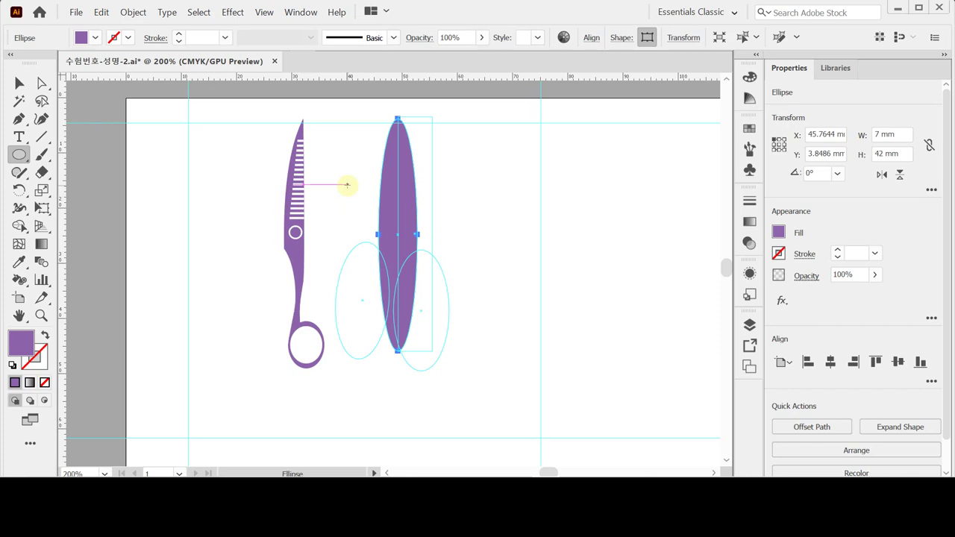
Step: Draw an unfilled, black-outlined rectangle about 6 × 42 mm covering the right half of the purple ellipse, and deselect it
drag(19, 155, 160, 113)
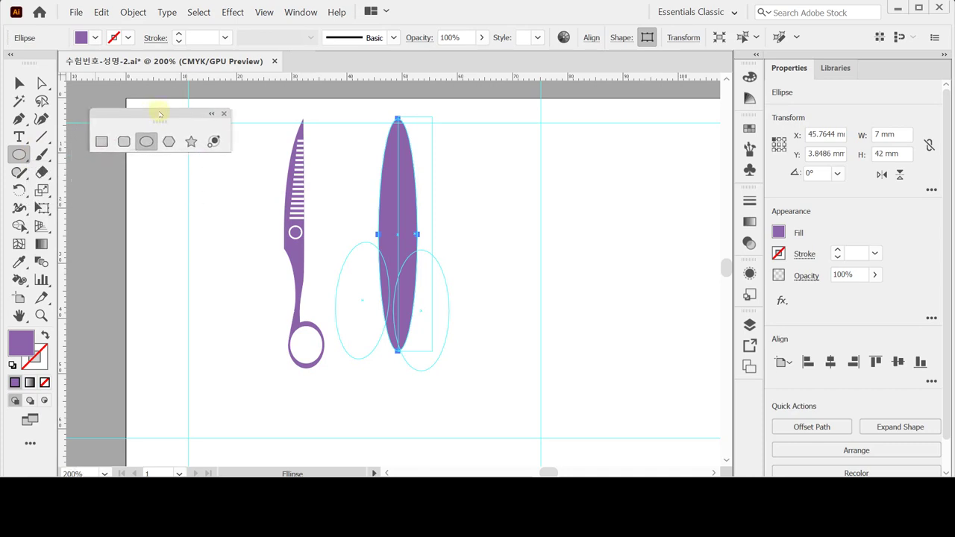
ctrl+click(217, 292)
click(102, 141)
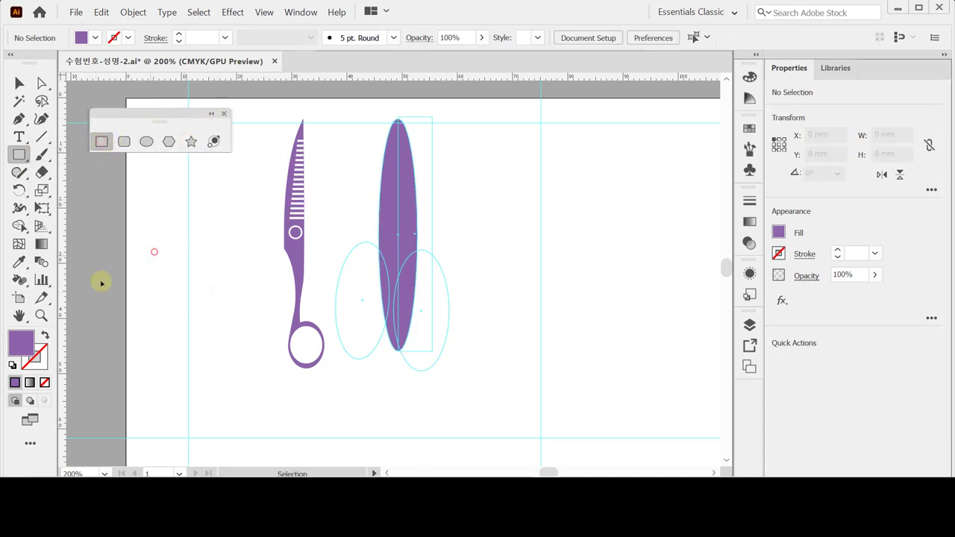
click(12, 365)
click(45, 383)
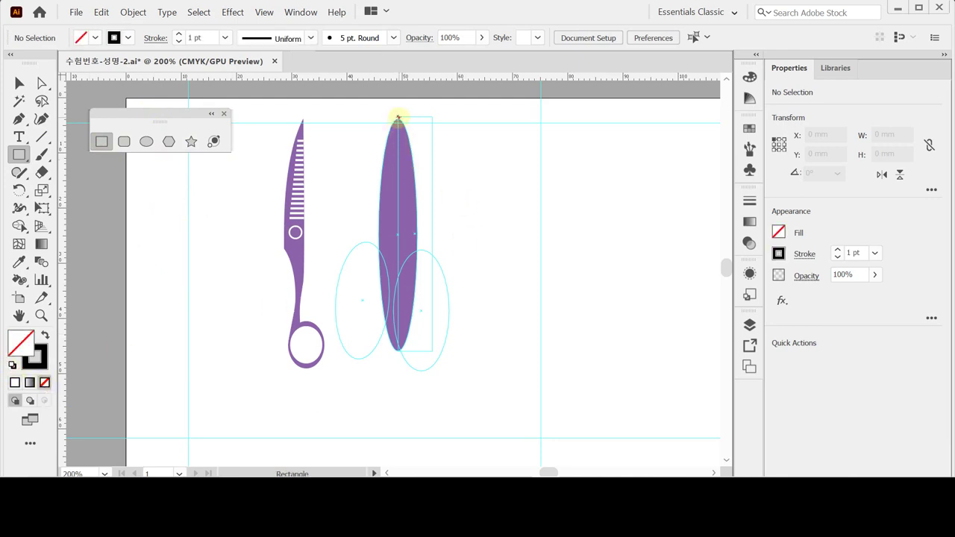
drag(397, 118, 433, 351)
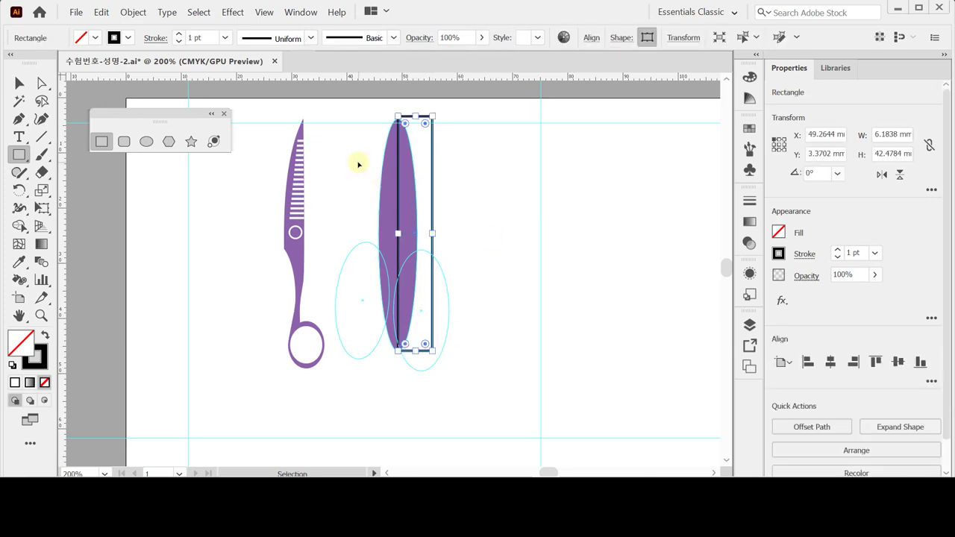
ctrl+click(284, 235)
Step: Outline an ellipse about 10 × 20 mm tilted about 4.5° clockwise on the blade's lower left and one about 10 × 22 mm on its lower right
click(146, 141)
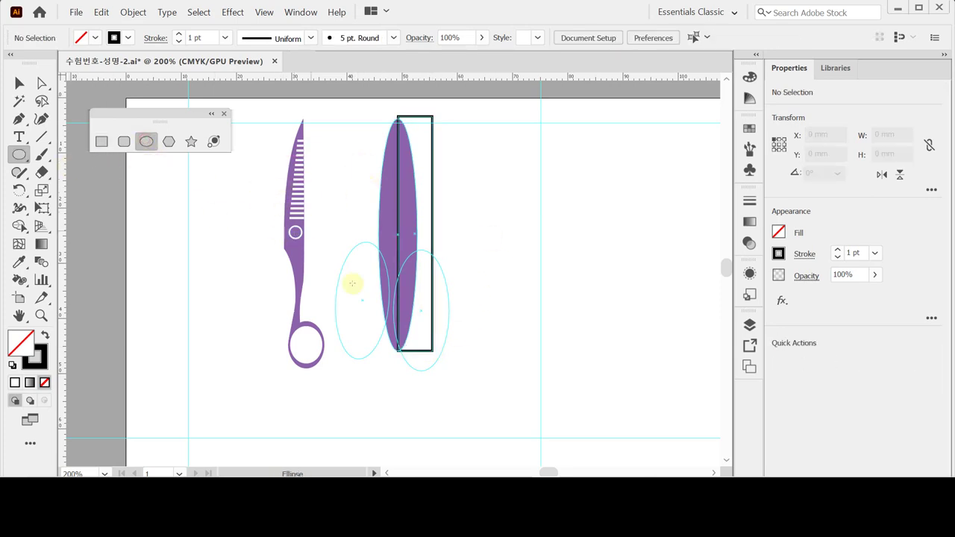
drag(361, 300, 391, 356)
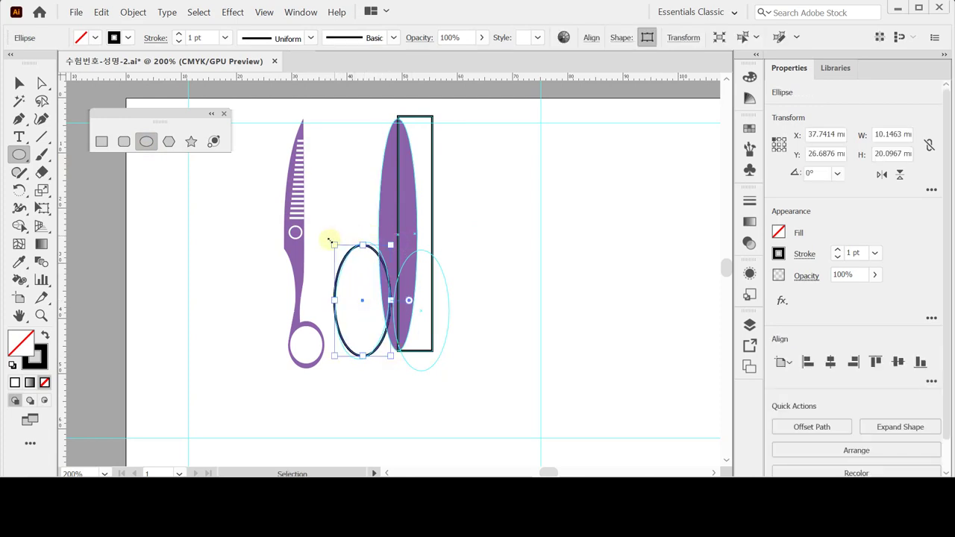
drag(332, 237, 337, 237)
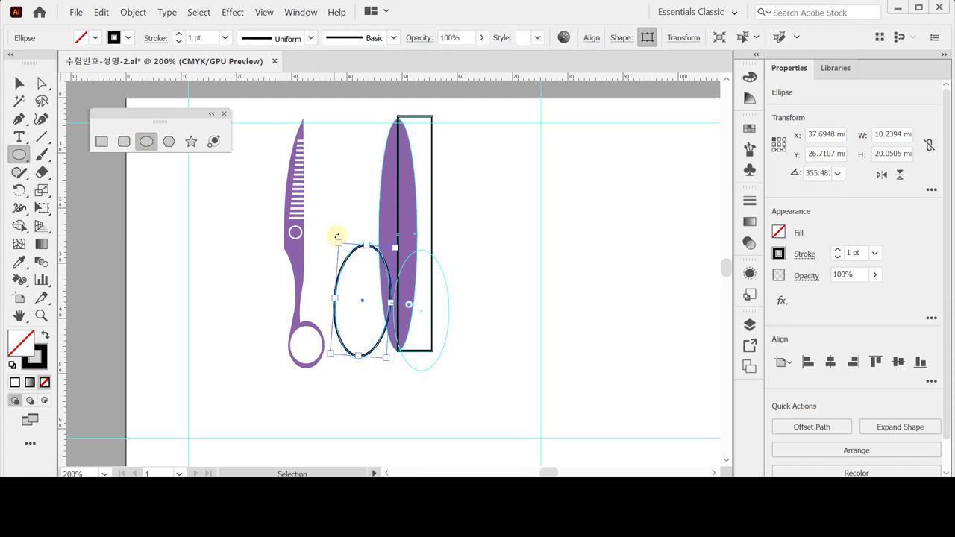
ctrl+click(480, 288)
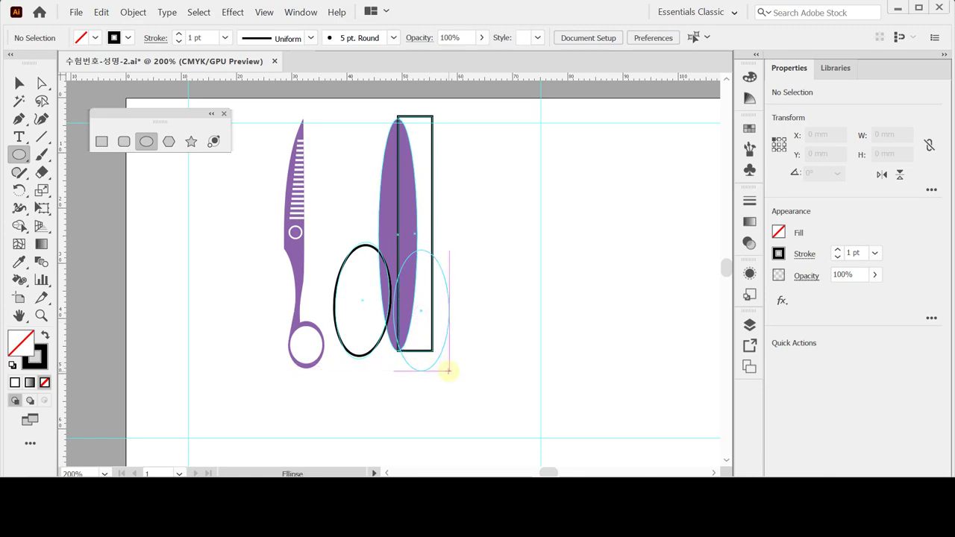
drag(448, 370, 449, 371)
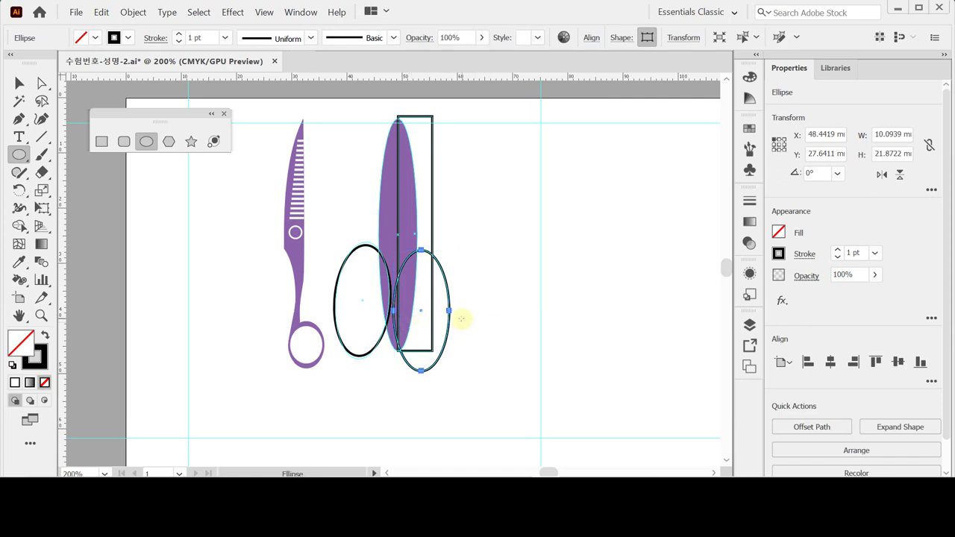
Step: Subtract the rectangle and both outlined ellipses from the purple ellipse with Minus Front to form the blade and handle
key(ctrl+a)
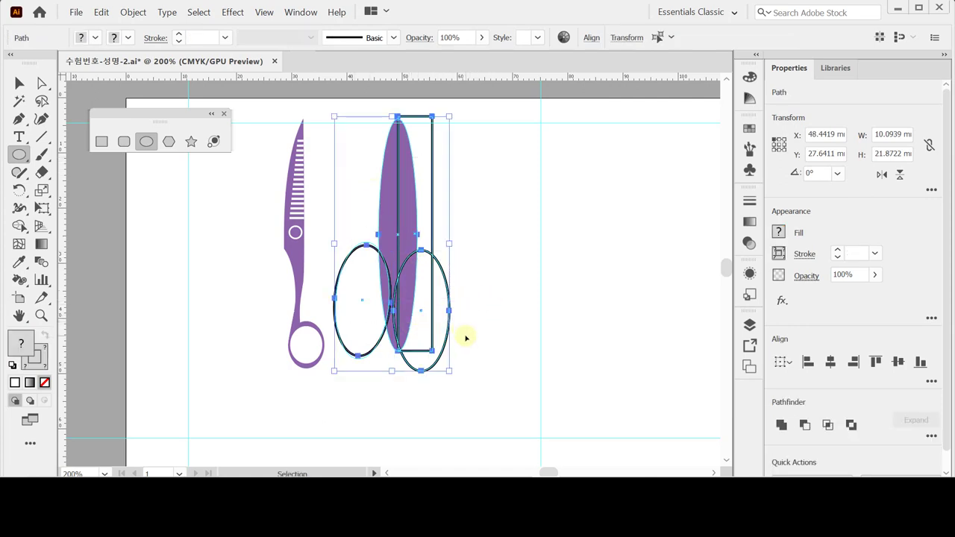
key(ctrl+shift+b)
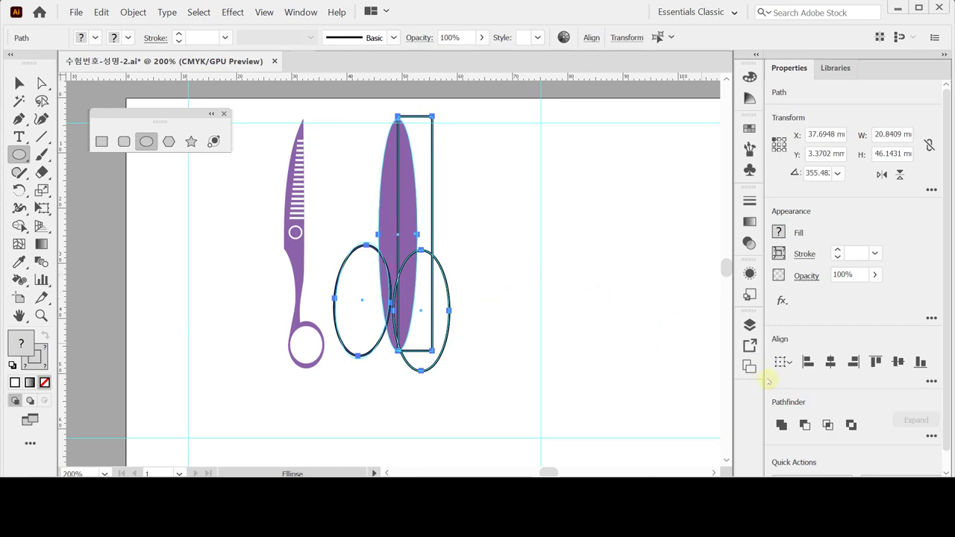
click(805, 424)
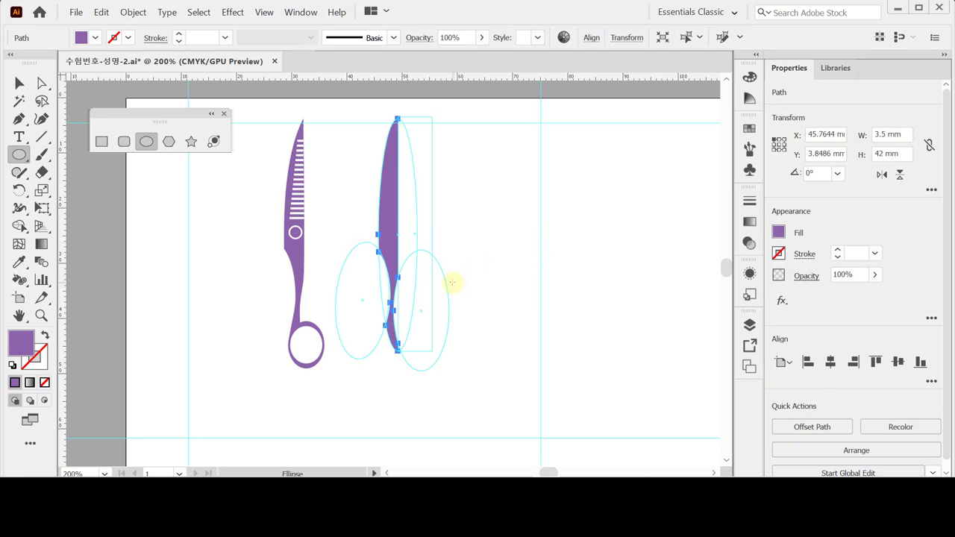
key(ctrl)
Step: Draw a purple ellipse about 6.3 × 8.9 mm over the lower end of the scissor handle
click(146, 141)
mouse_move(400, 343)
mouse_down()
mouse_move(422, 363)
mouse_move(411, 348)
mouse_up()
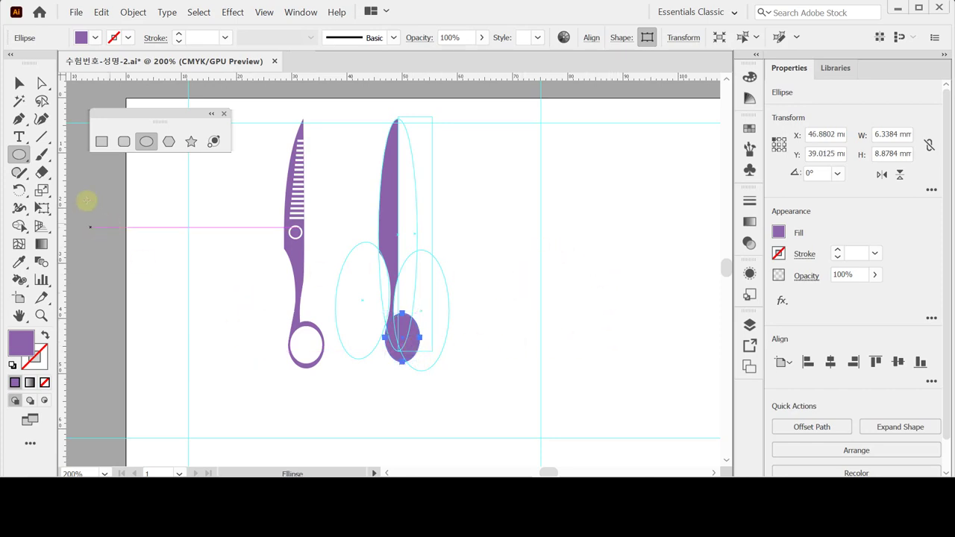
Step: Create a non-uniformly scaled copy of the purple handle ellipse at 90% horizontal and 80% vertical
key(v)
double_click(41, 190)
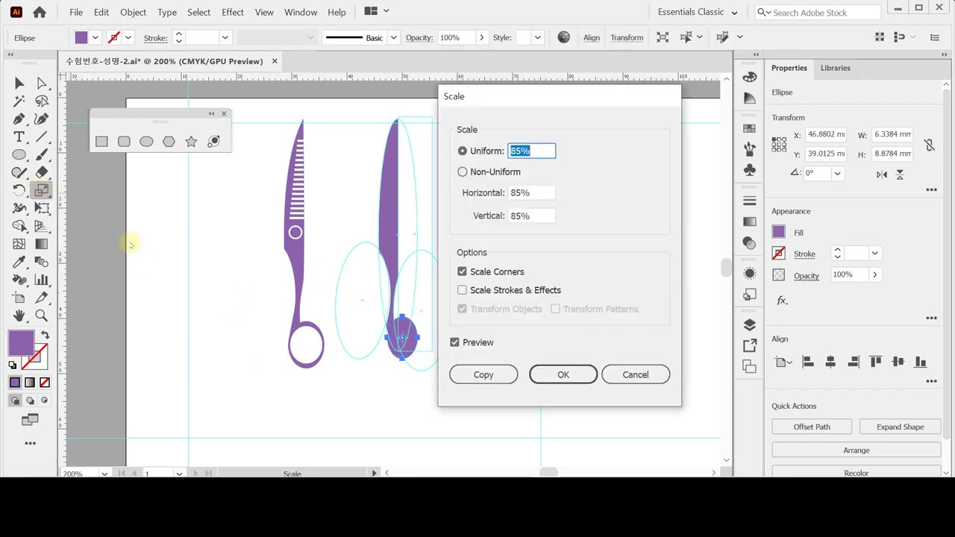
click(476, 172)
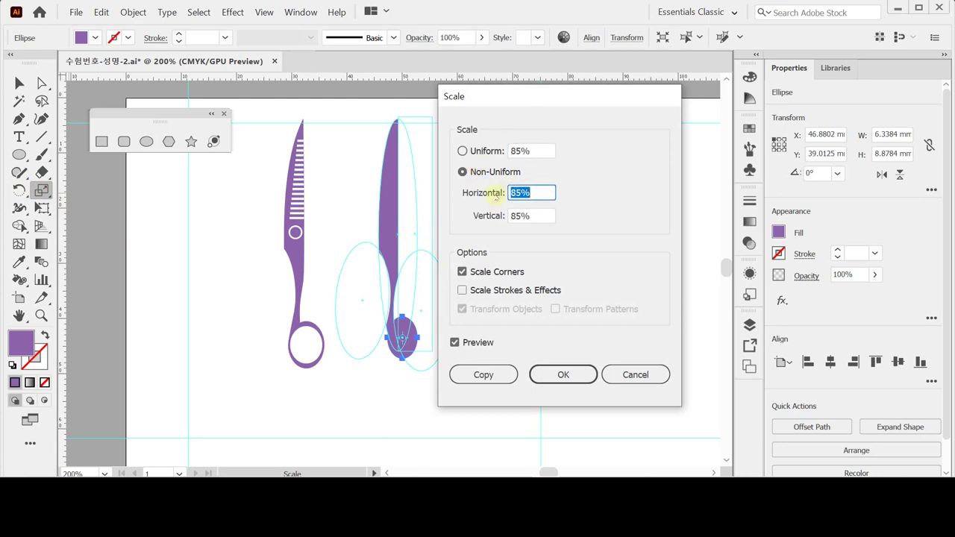
text(-90)
key(Tab)
text(80)
key(Tab)
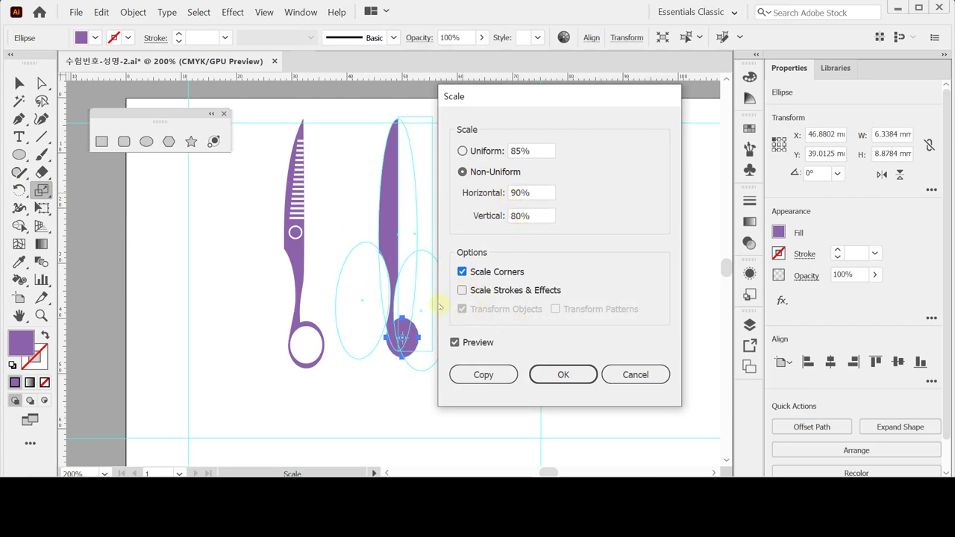
click(484, 374)
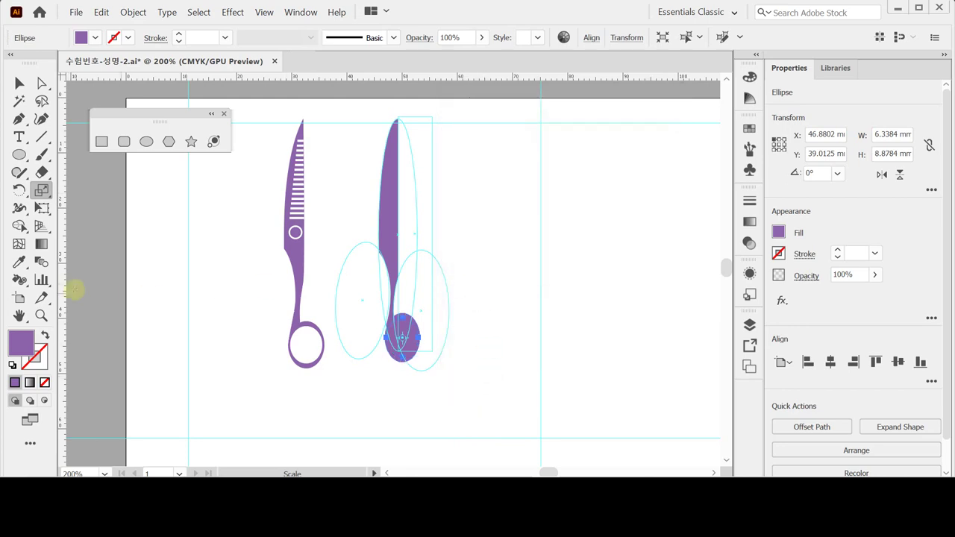
Step: Give the inner ellipse copy a bright yellow fill and a 1 pt black stroke
click(12, 364)
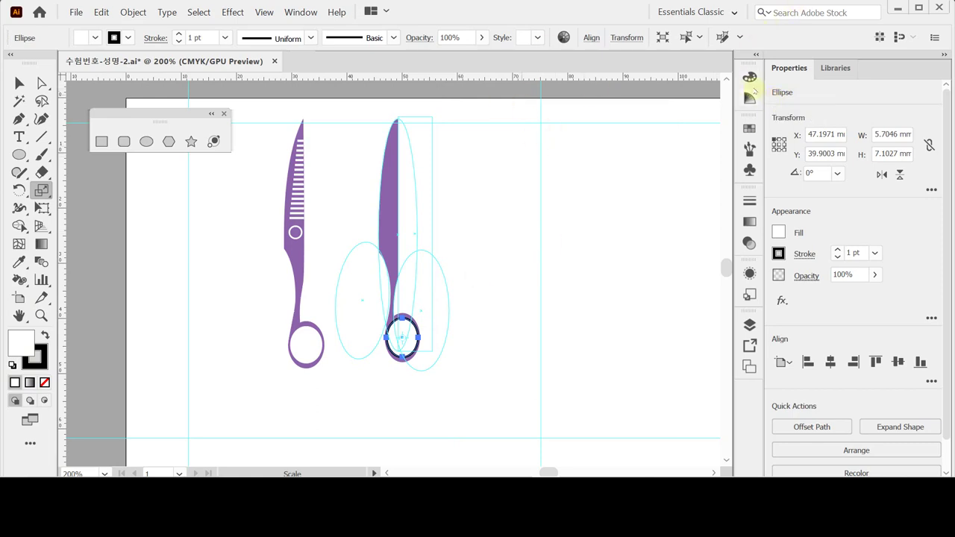
click(751, 77)
click(586, 111)
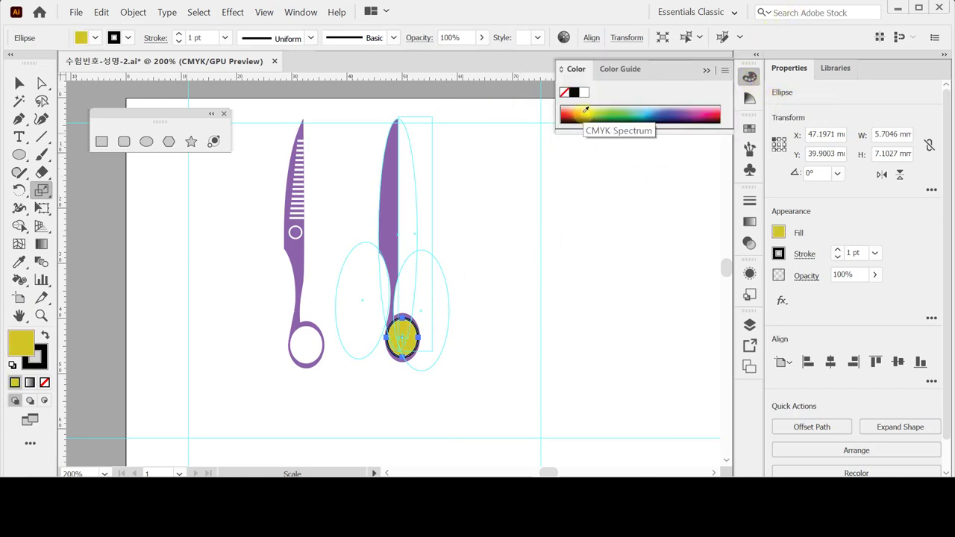
click(597, 110)
click(589, 110)
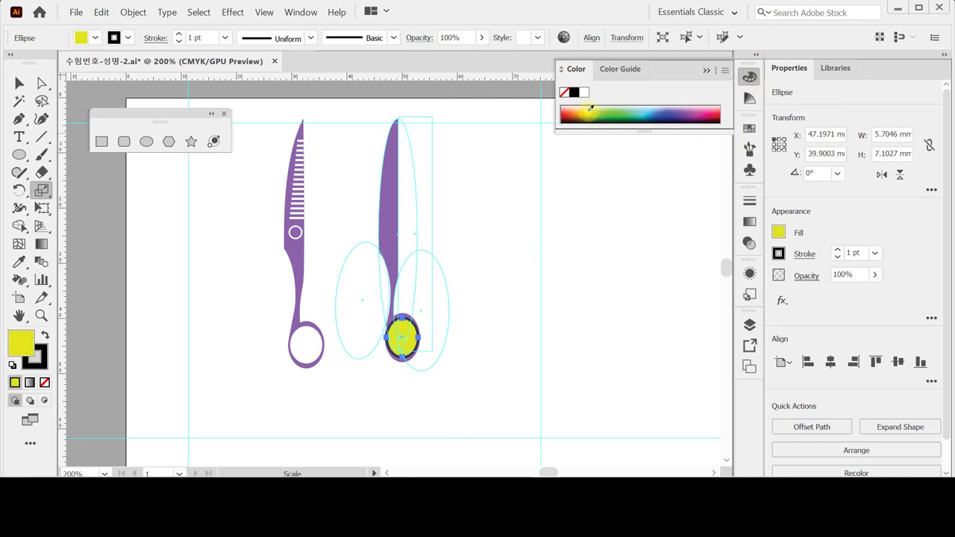
Step: Unite the blade with the purple handle ellipse and cut the yellow ellipse out of the result with Exclude
key(v)
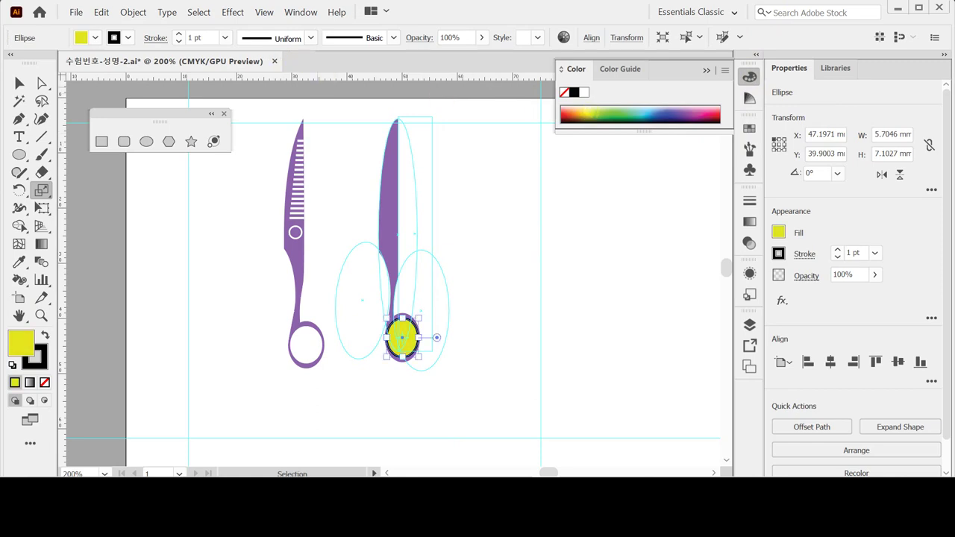
click(362, 266)
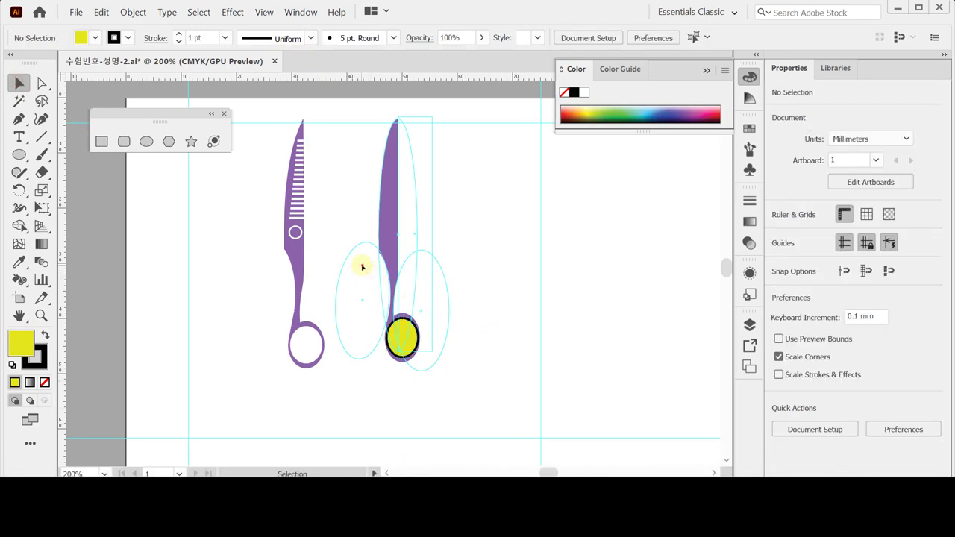
click(419, 318)
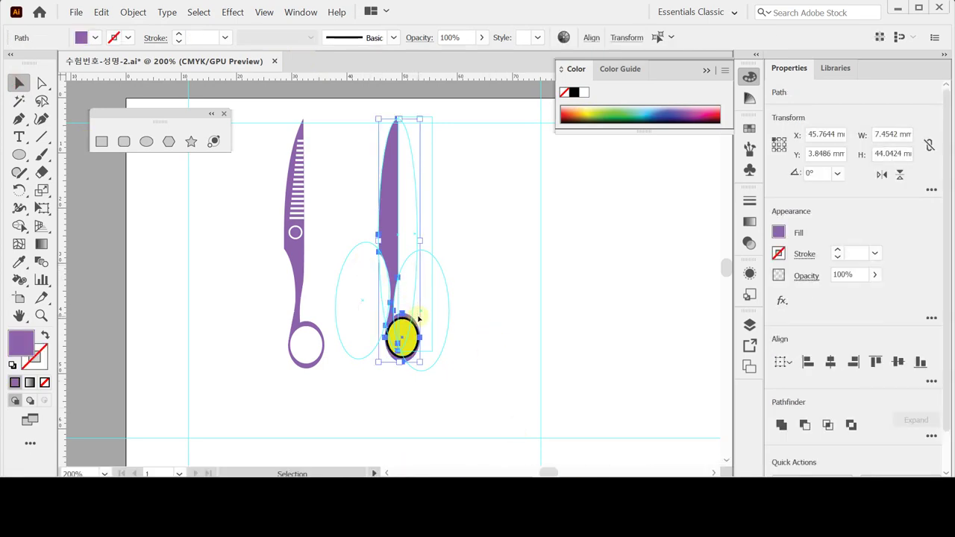
click(781, 425)
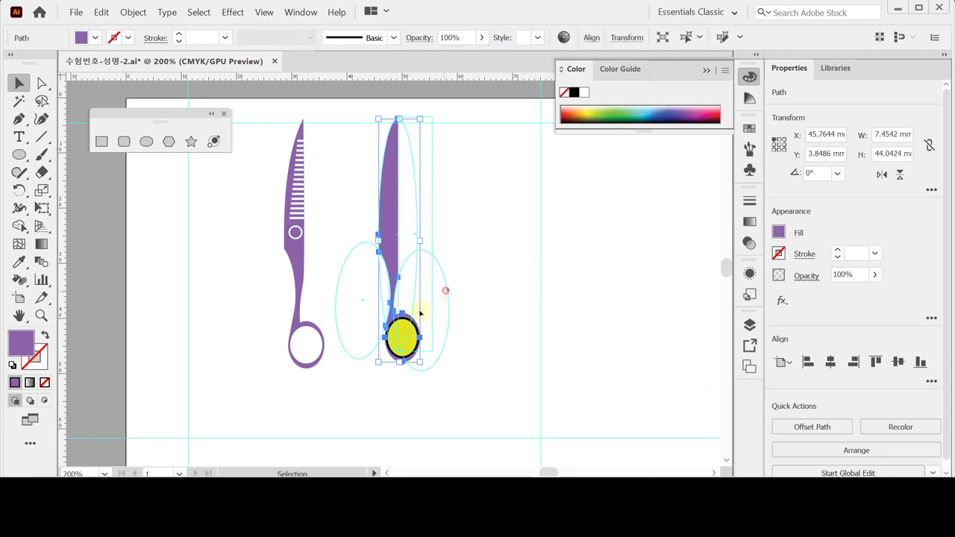
shift+click(387, 345)
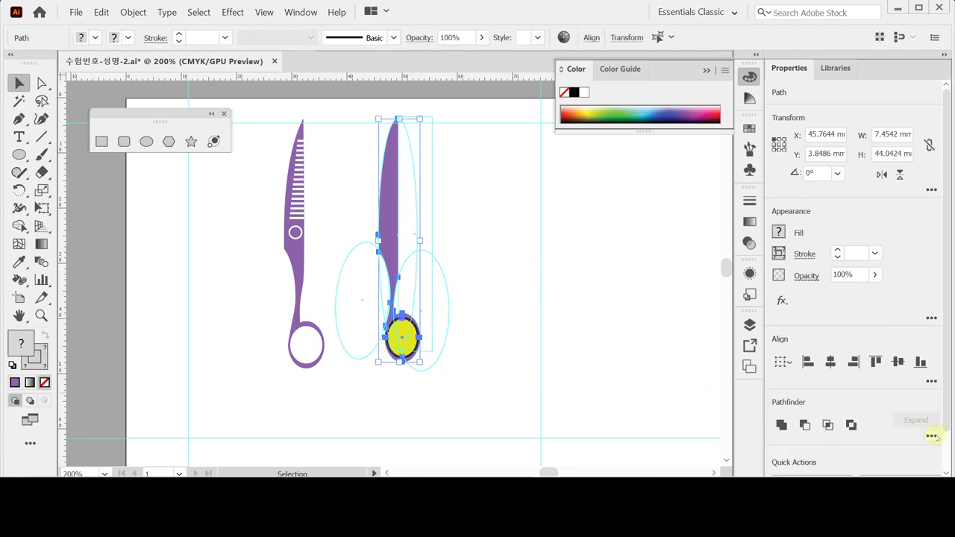
click(851, 425)
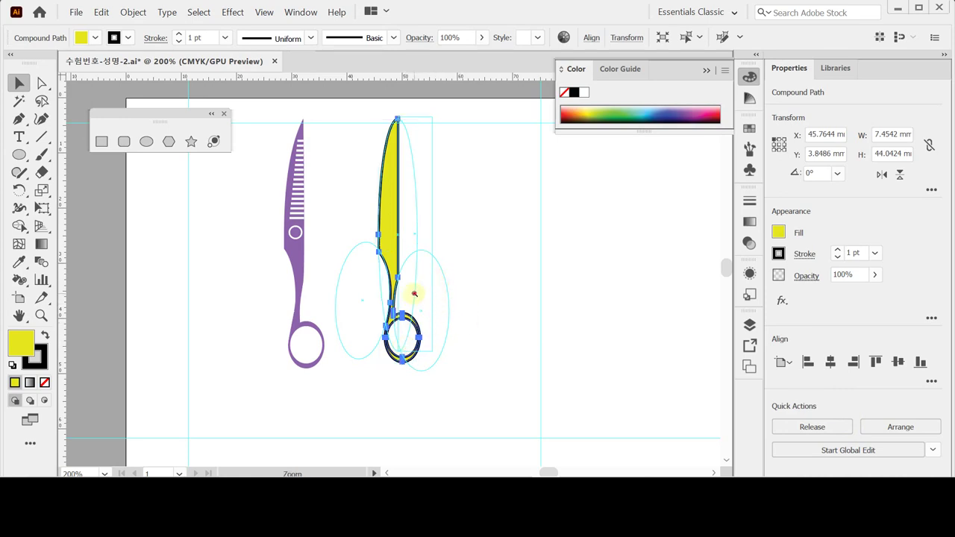
Step: Deselect the scissor shape and hide the guides around the handle
scroll(414, 237, up, 3)
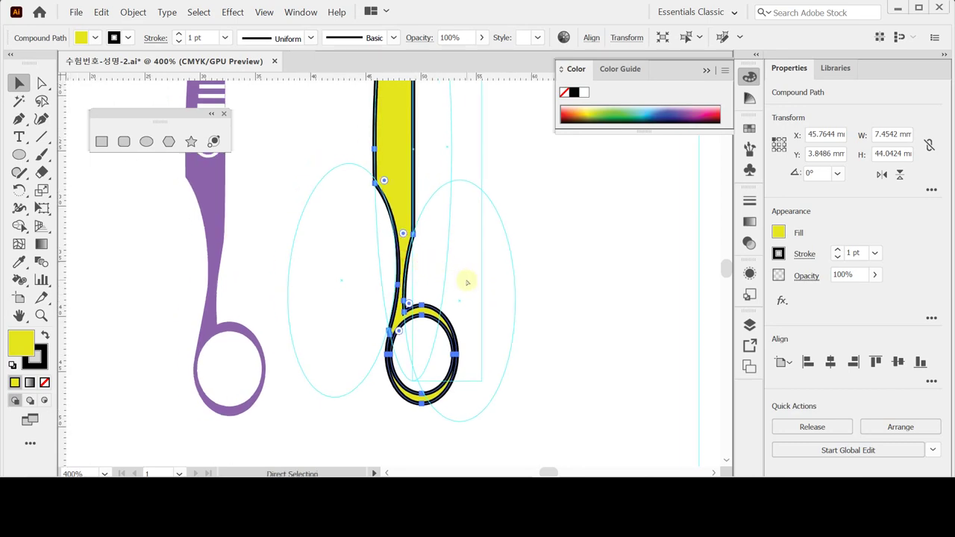
click(410, 351)
scroll(390, 283, up, 2)
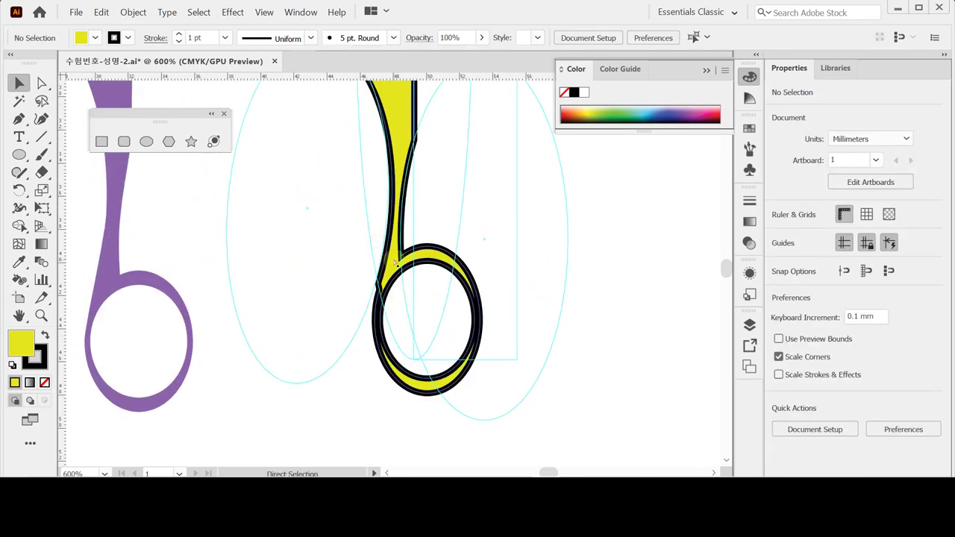
key(ctrl+semicolon)
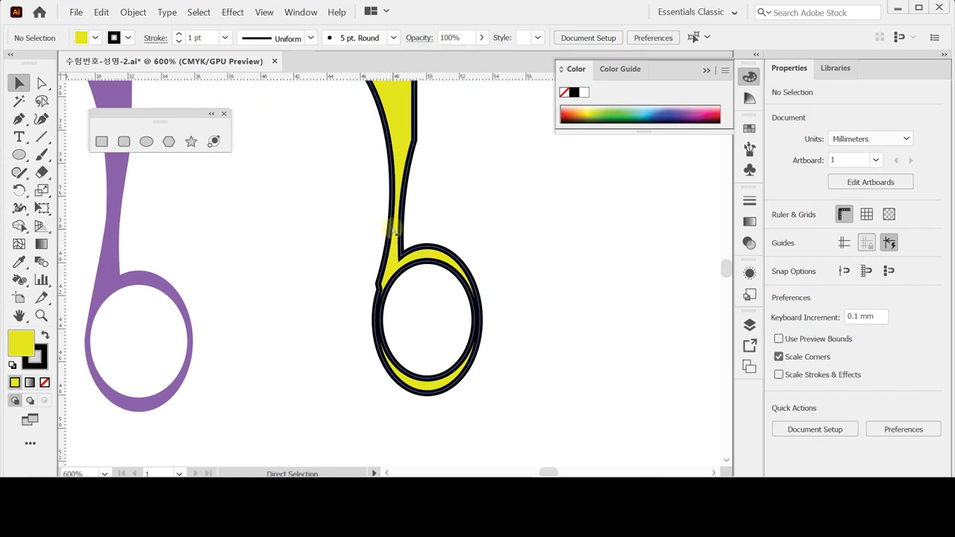
Step: Tear off the pen tools and delete the protruding anchor point where the handle's left edge meets the finger ring
click(18, 119)
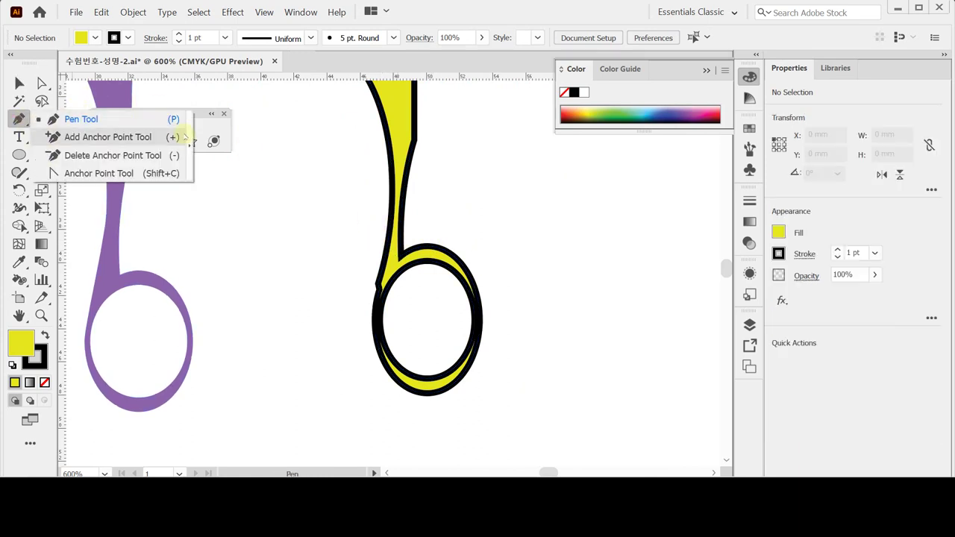
click(187, 143)
drag(45, 131, 254, 118)
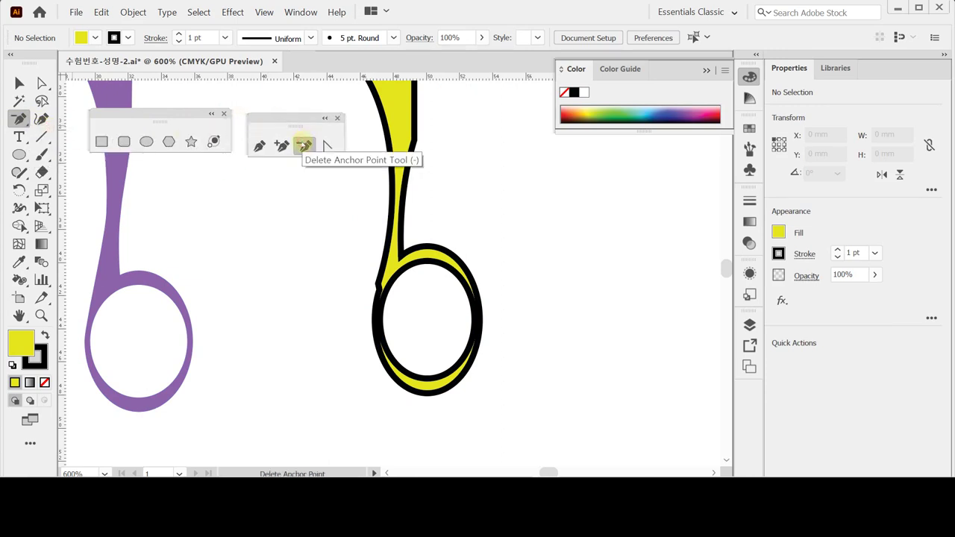
click(380, 289)
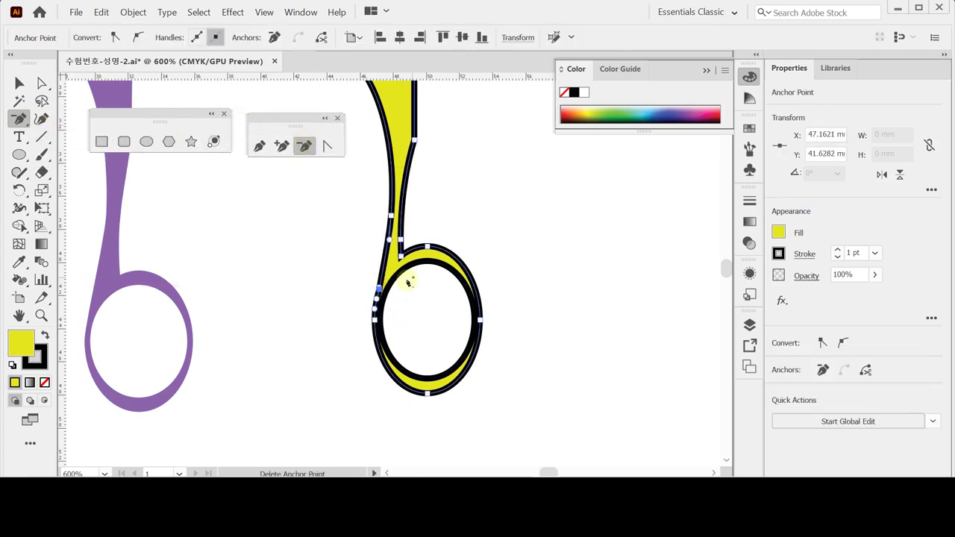
ctrl+click(352, 280)
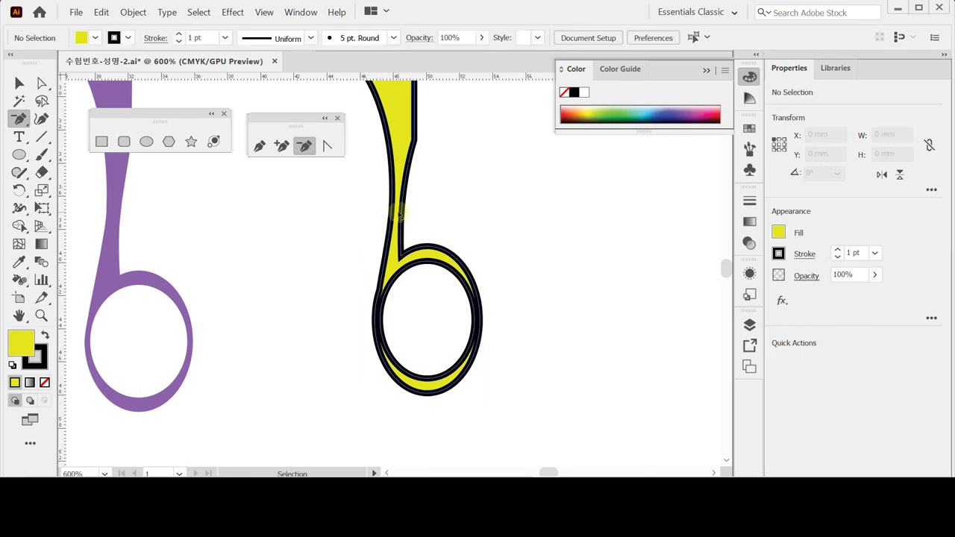
Step: Convert the corner anchor on the right edge between blade and handle into a smooth curve
drag(395, 180, 373, 220)
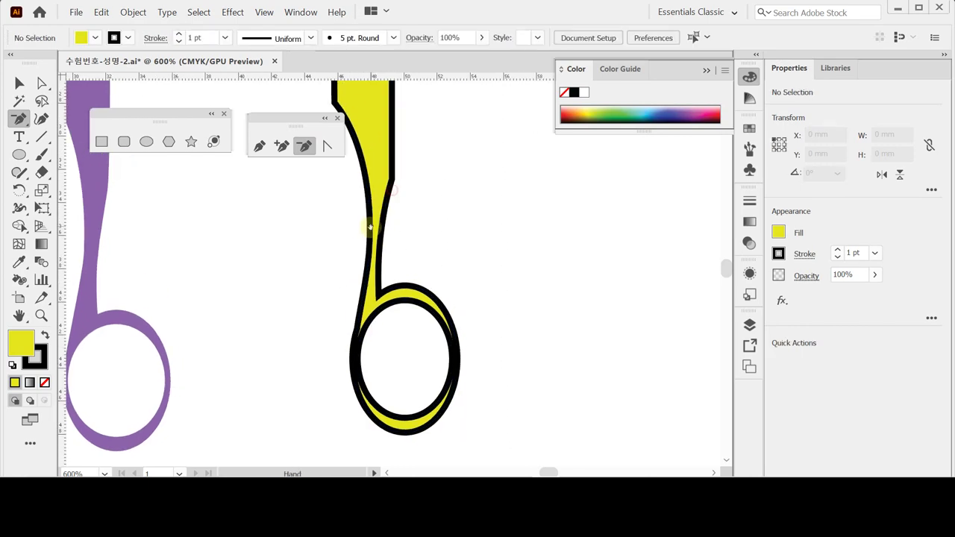
ctrl+click(393, 185)
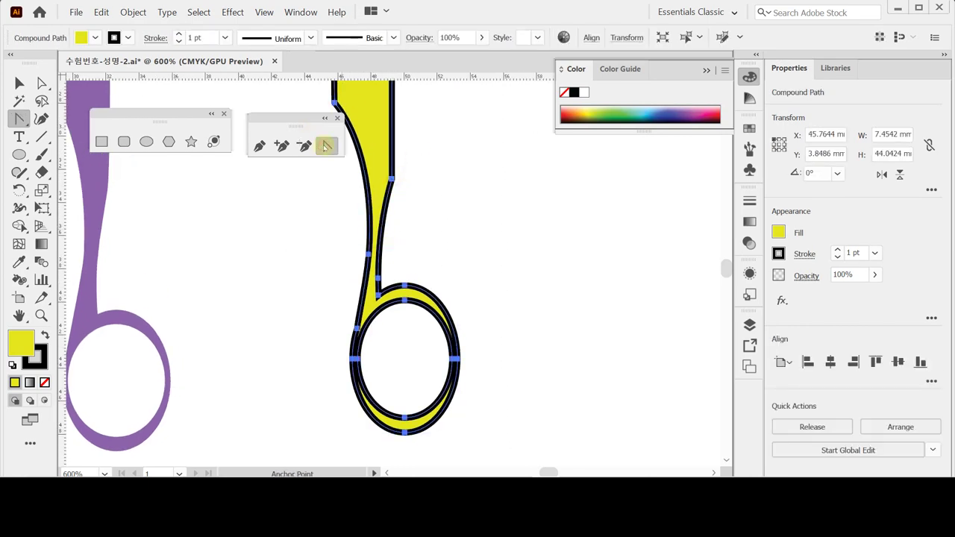
click(327, 146)
drag(391, 180, 396, 141)
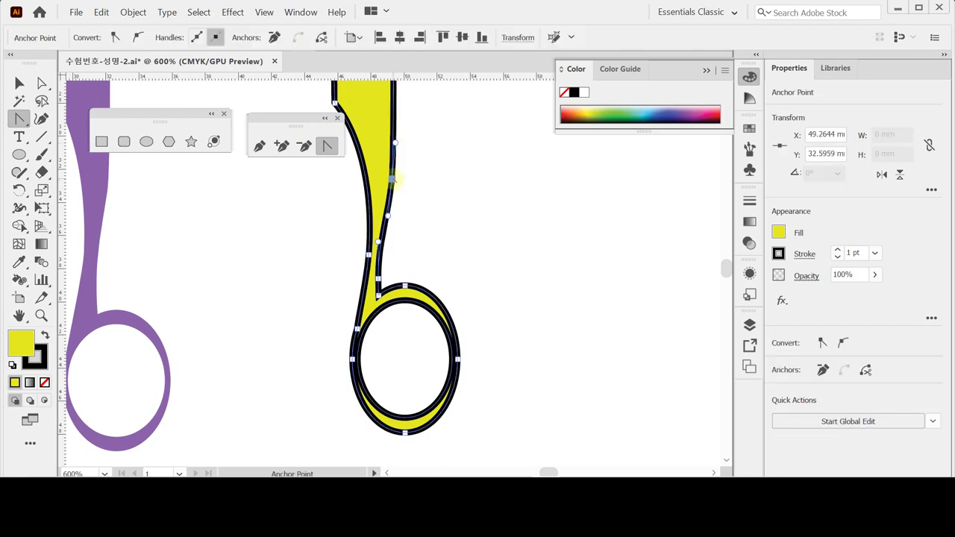
Step: Adjust the curve handle at the blade's tip so the tip becomes more pointed
key(ctrl+minus)
key(ctrl+minus)
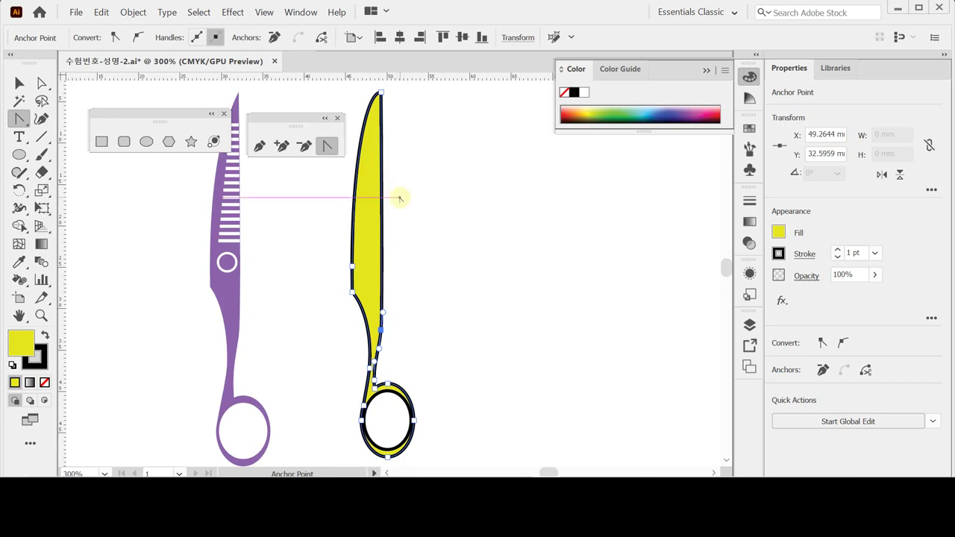
drag(383, 122, 385, 167)
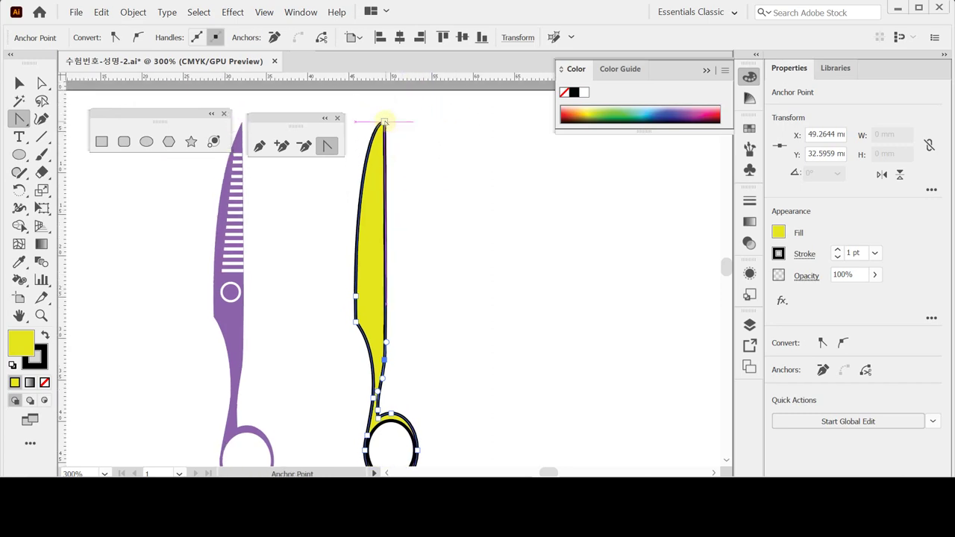
key(ctrl)
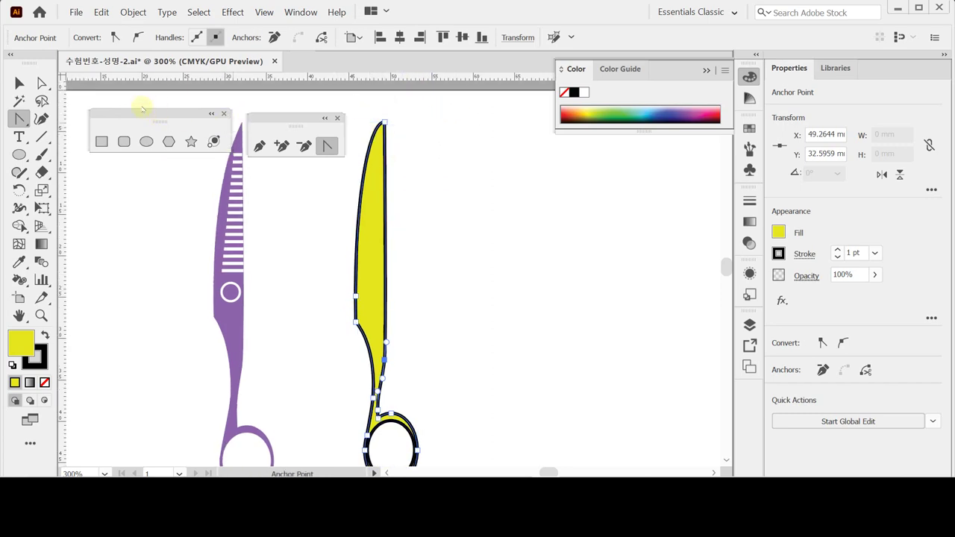
key(a)
click(367, 159)
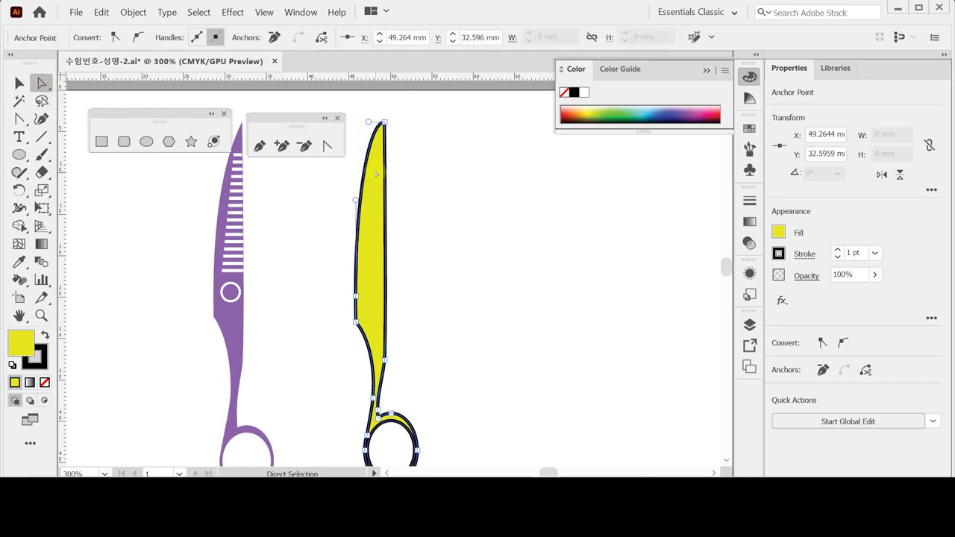
drag(366, 147, 374, 171)
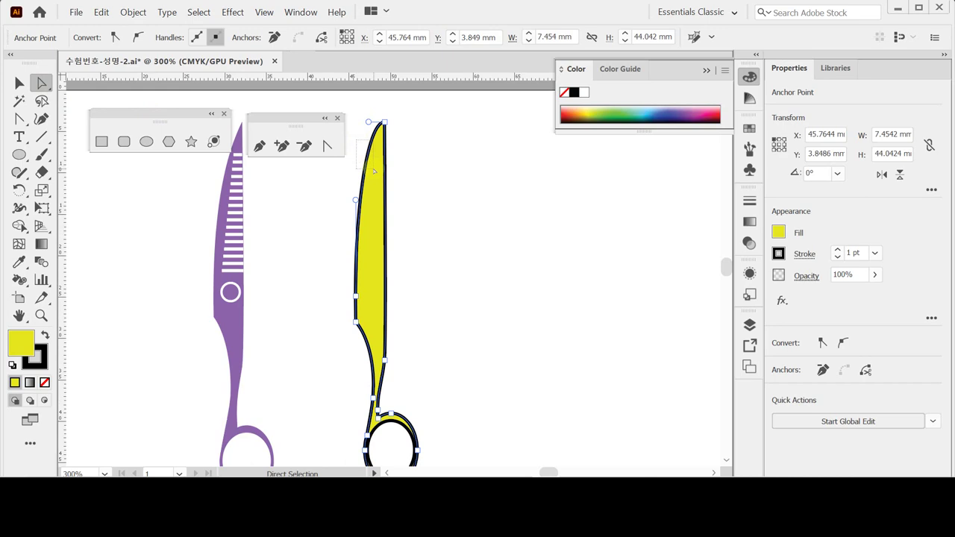
drag(374, 170, 374, 171)
drag(368, 121, 371, 141)
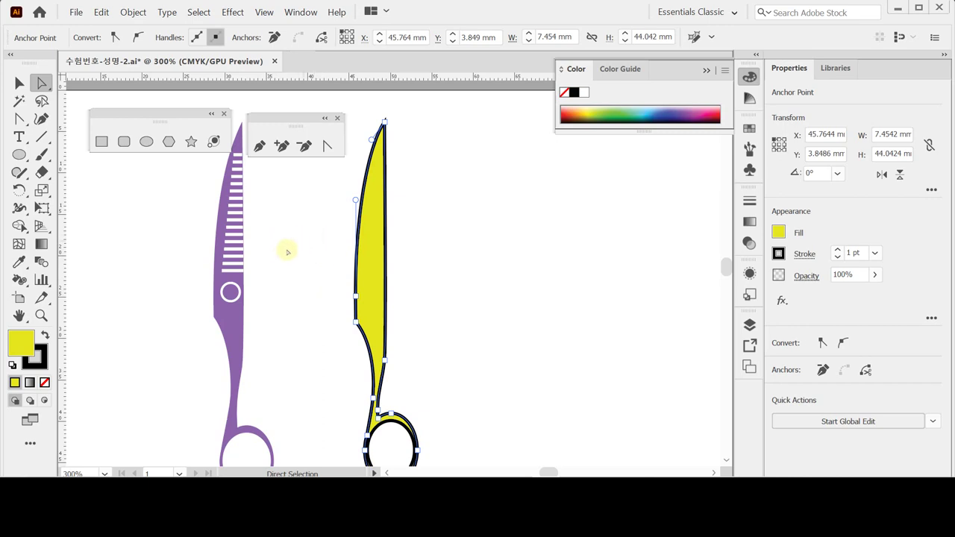
Step: Copy the reference scissors' purple fill without stroke onto the yellow scissor shape and deselect it
key(i)
click(236, 318)
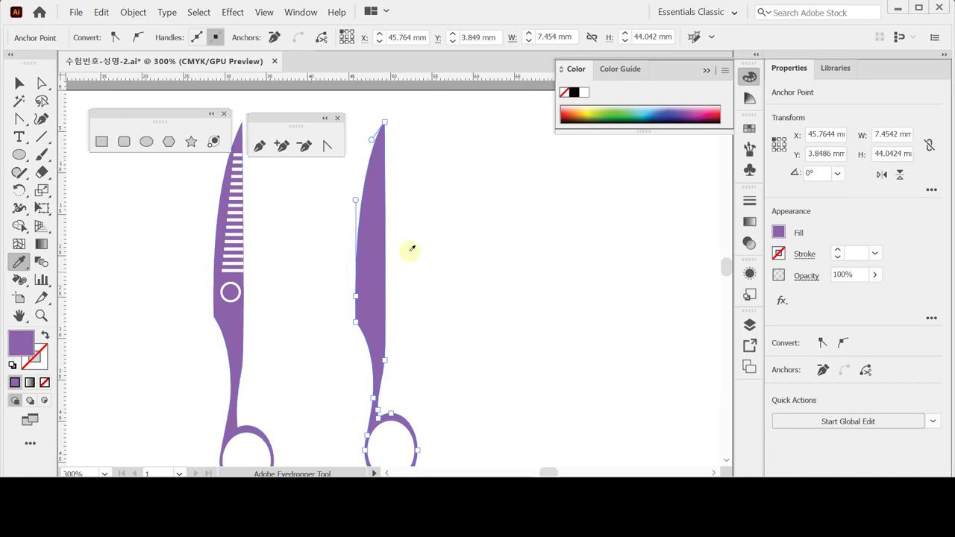
ctrl+click(460, 203)
Step: Draw an unfilled horizontal line with a 1 pt white stroke, about 1.3 mm long, over the blade's right edge near the tip
click(13, 366)
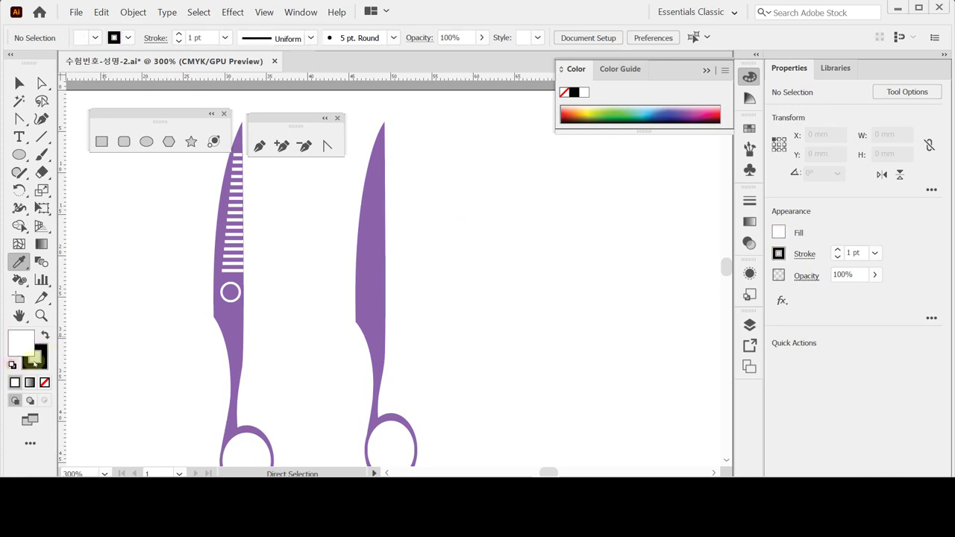
click(45, 335)
click(44, 383)
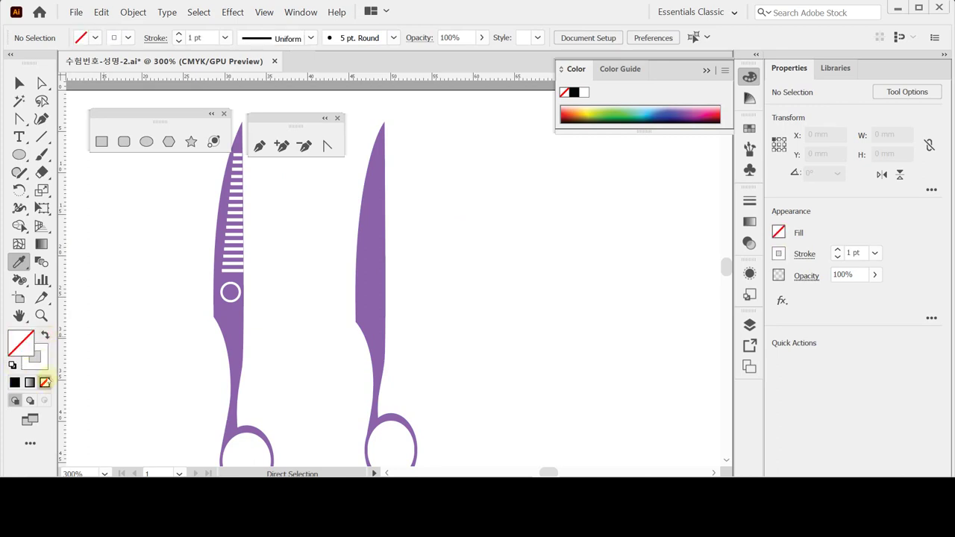
click(41, 136)
drag(331, 232, 330, 393)
key(ctrl+z)
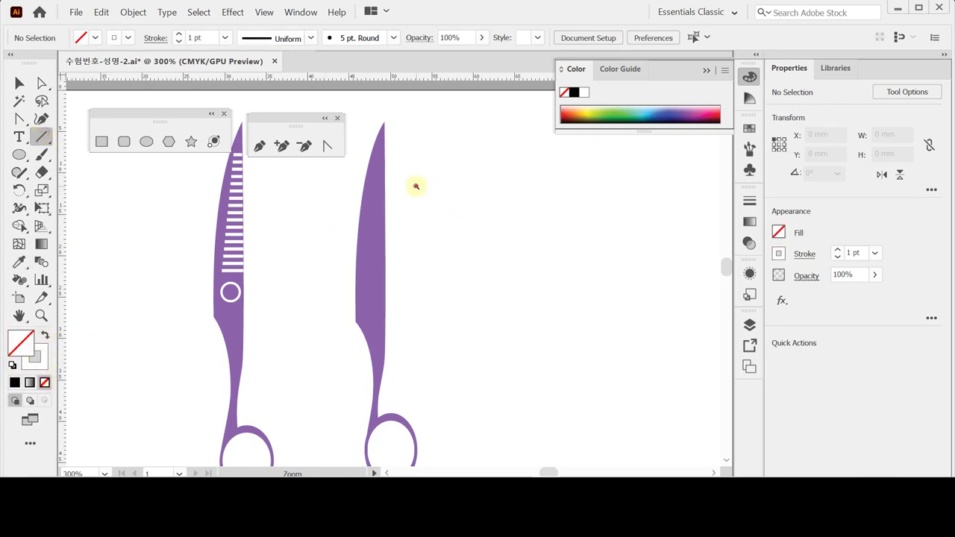
key(ctrl+equal)
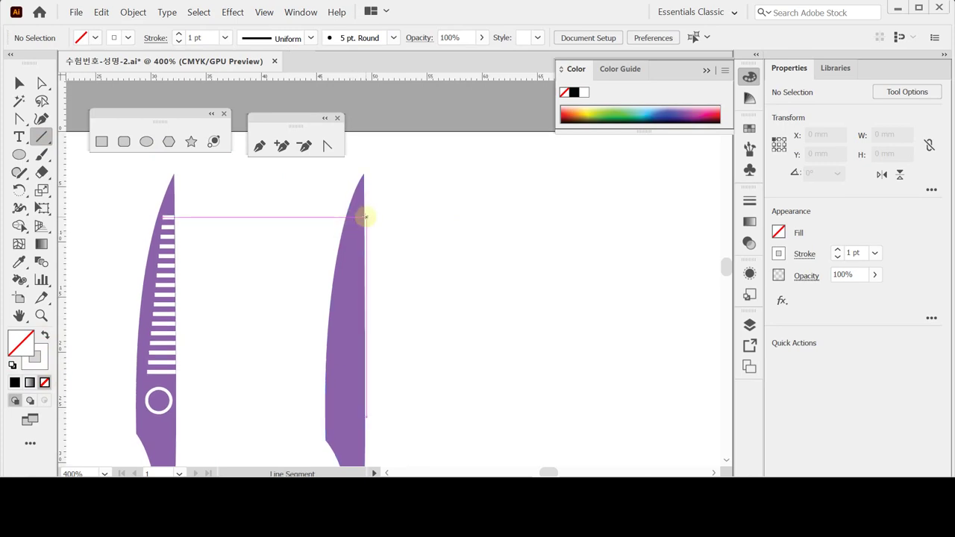
drag(367, 218, 356, 217)
scroll(356, 370, down, 1)
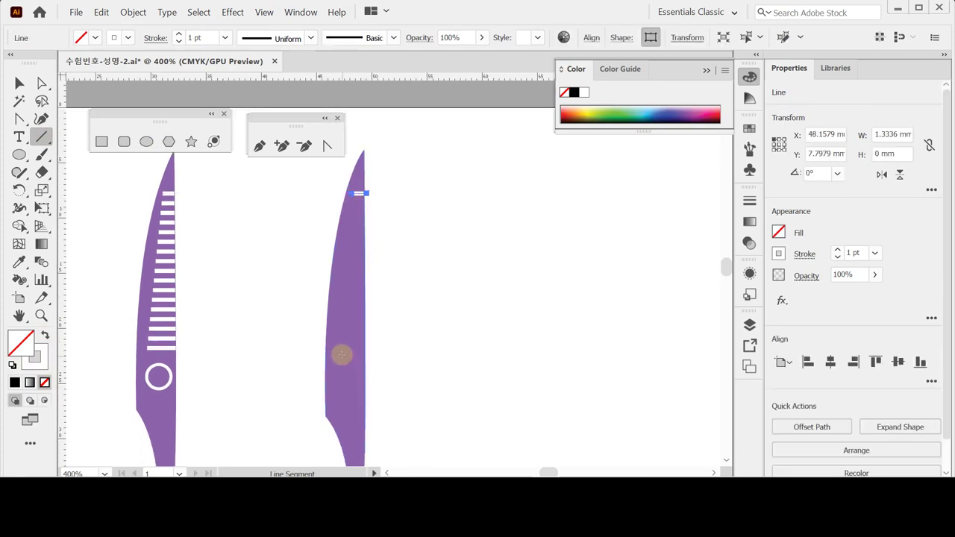
Step: Draw a second white horizontal line about 2.6 mm long across the lower blade and blend it with the line near the tip
drag(335, 351, 366, 351)
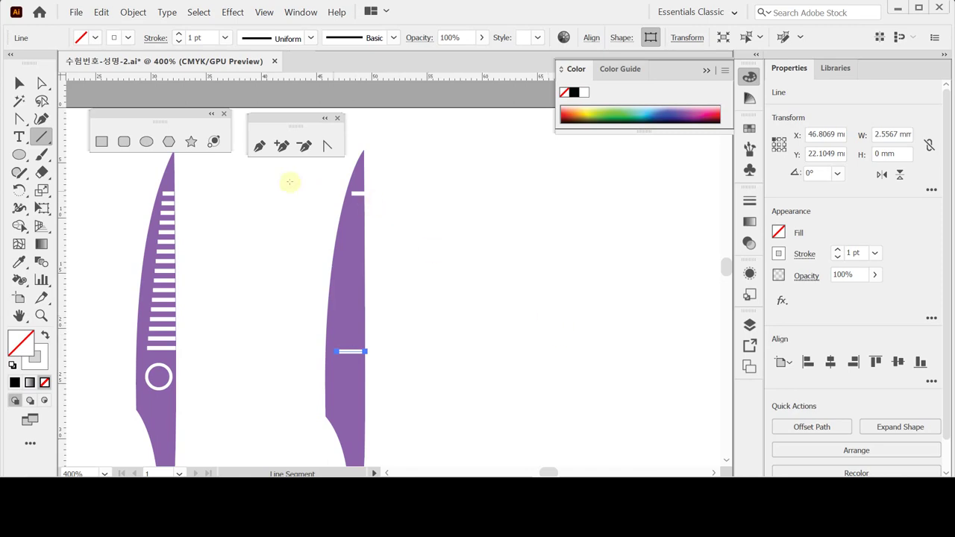
click(19, 83)
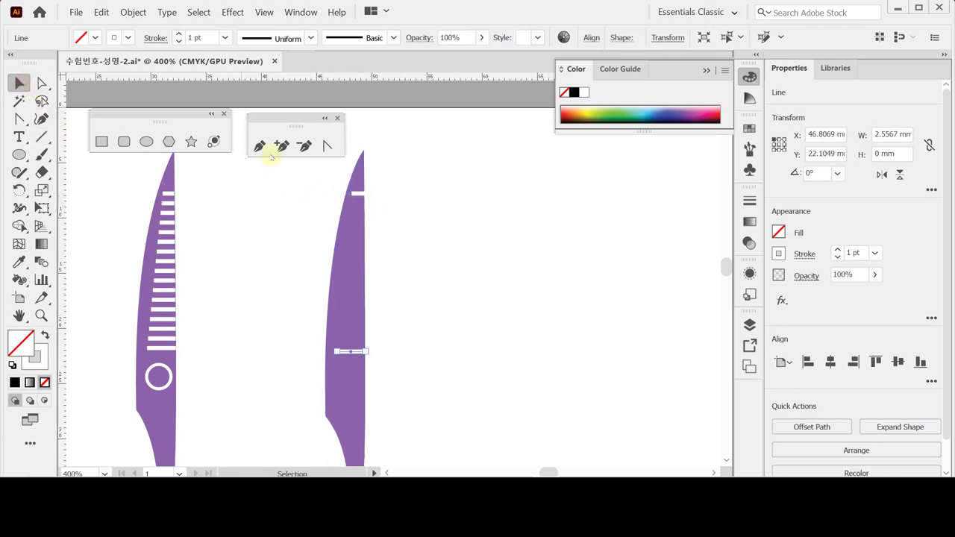
click(358, 193)
click(360, 194)
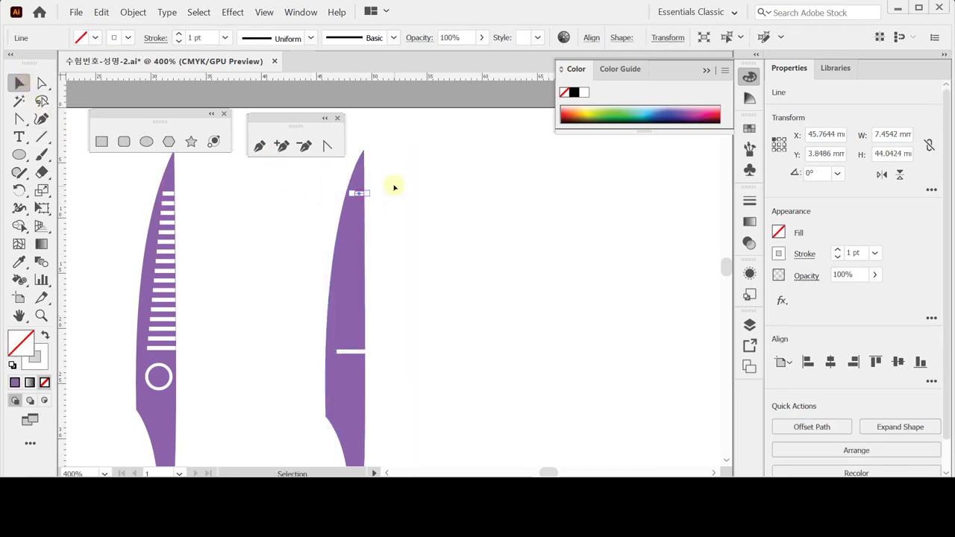
shift+click(337, 373)
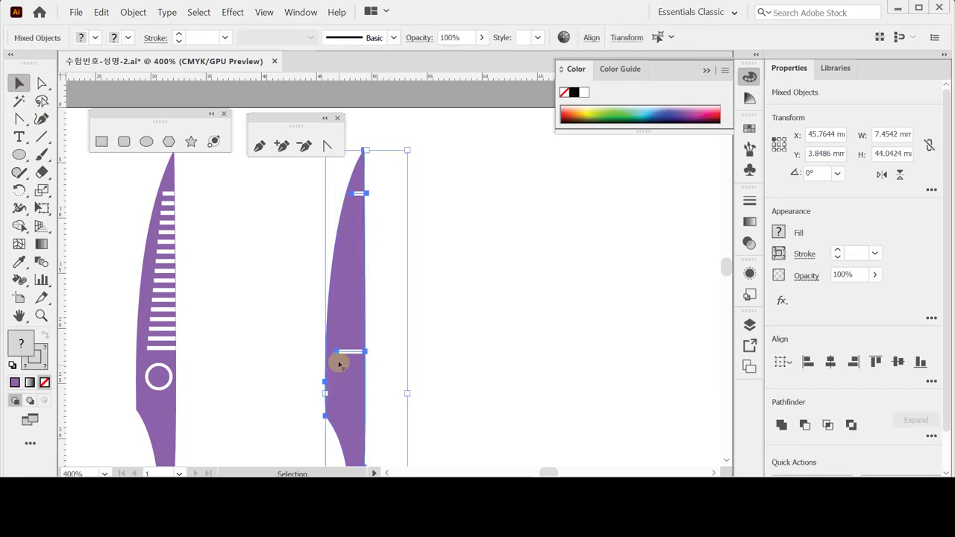
shift+click(343, 277)
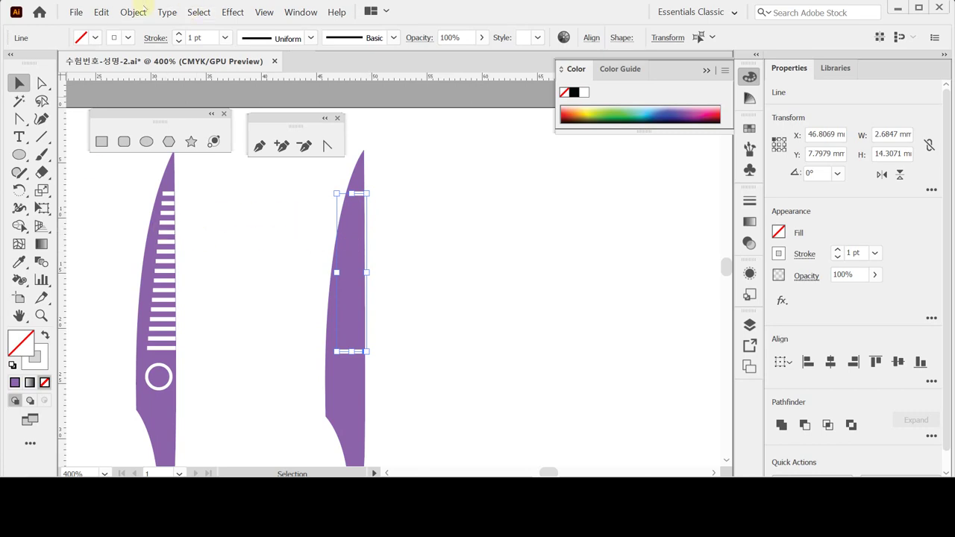
click(132, 11)
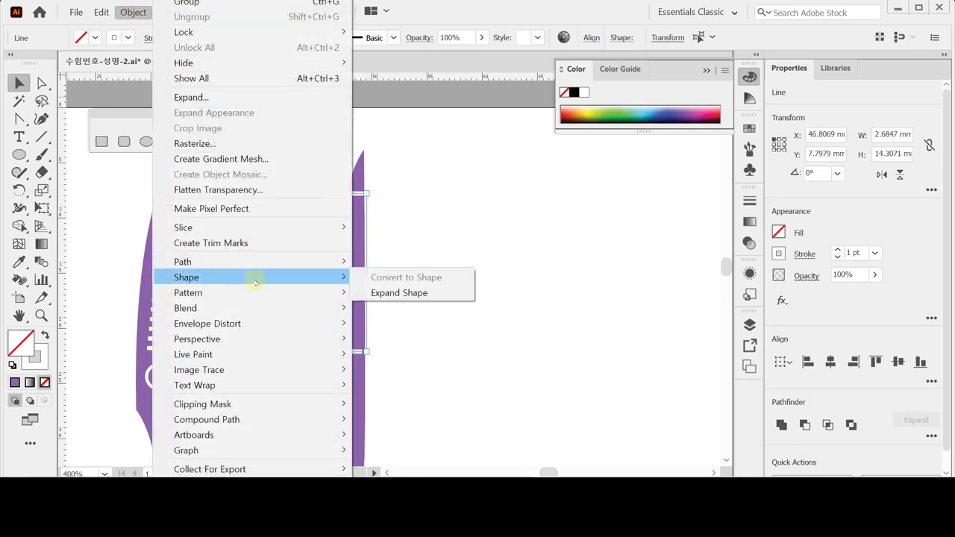
mouse_move(262, 305)
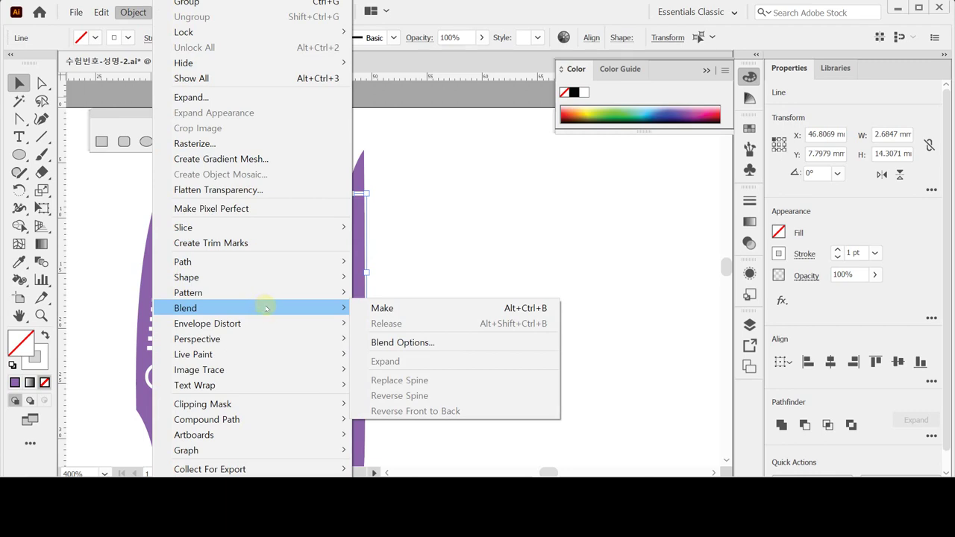
click(378, 309)
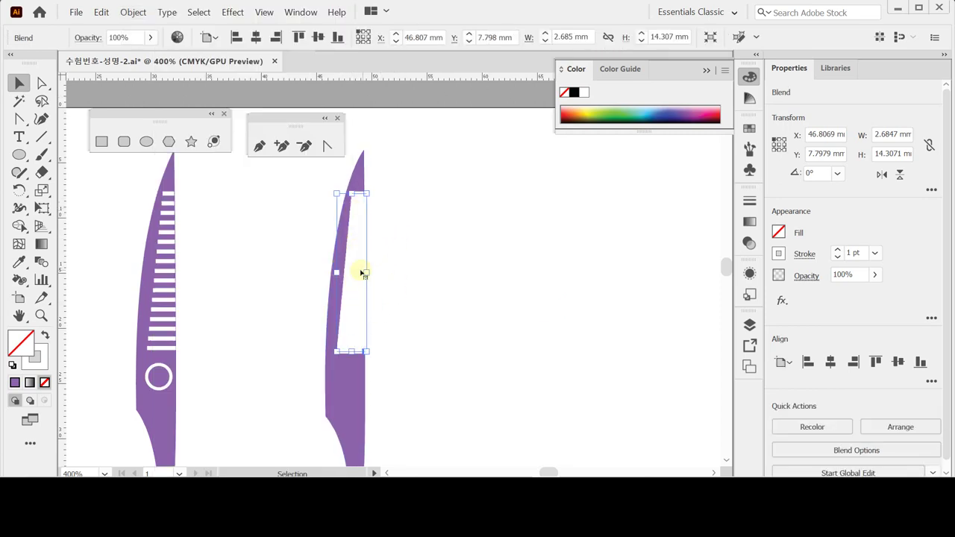
Step: Set the blend spacing between the two white lines to Specified Steps with 15 steps
click(41, 262)
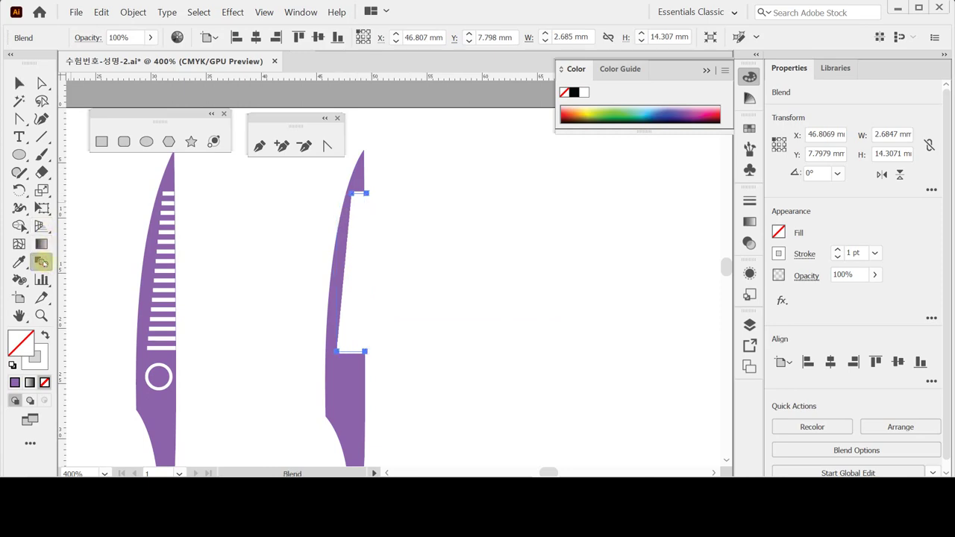
double_click(41, 262)
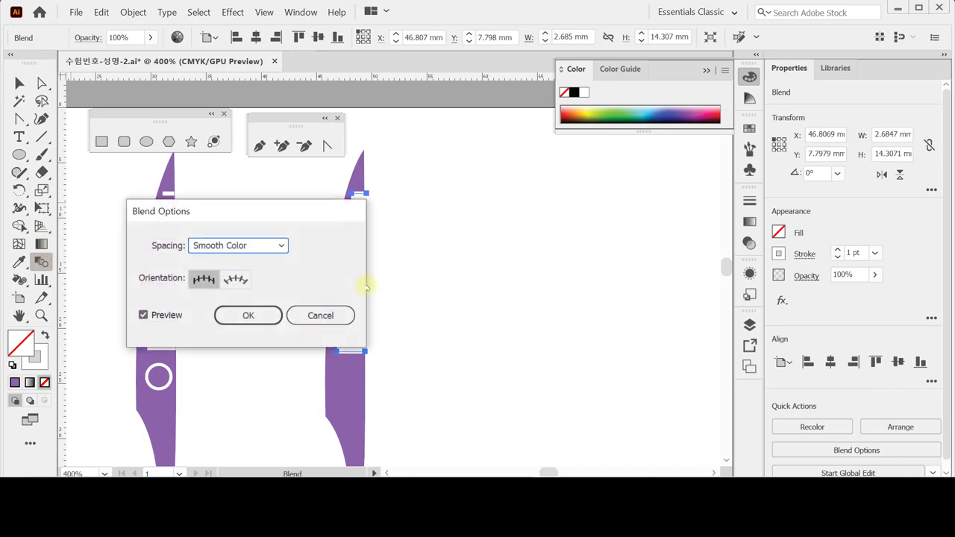
click(278, 246)
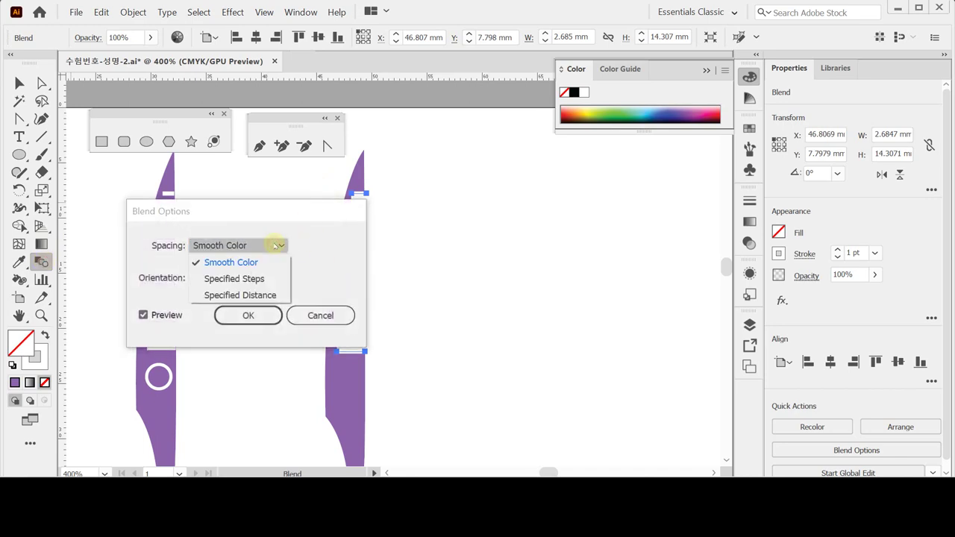
click(265, 281)
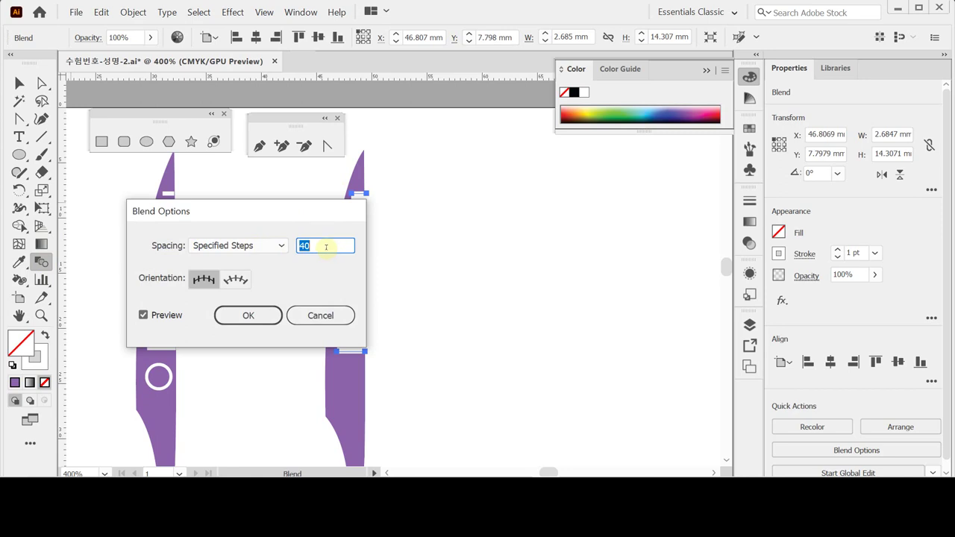
text(15)
key(Tab)
key(Return)
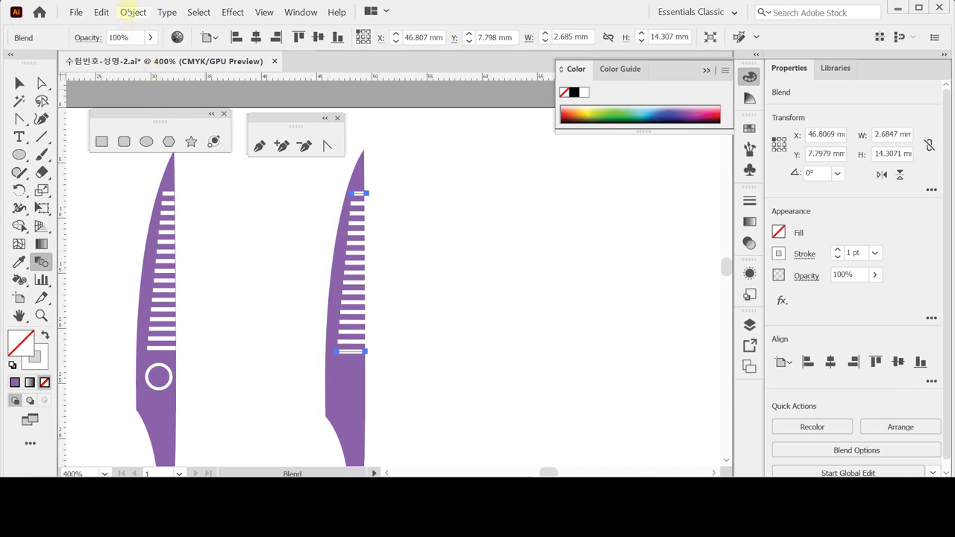
Step: Expand the blend of white teeth lines into a group of separate lines
click(133, 12)
click(133, 12)
click(133, 12)
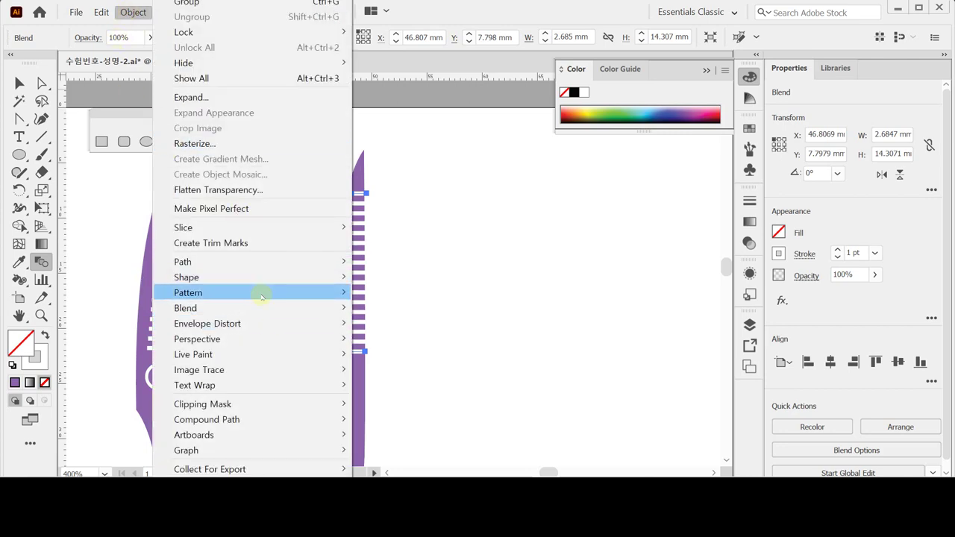
click(382, 358)
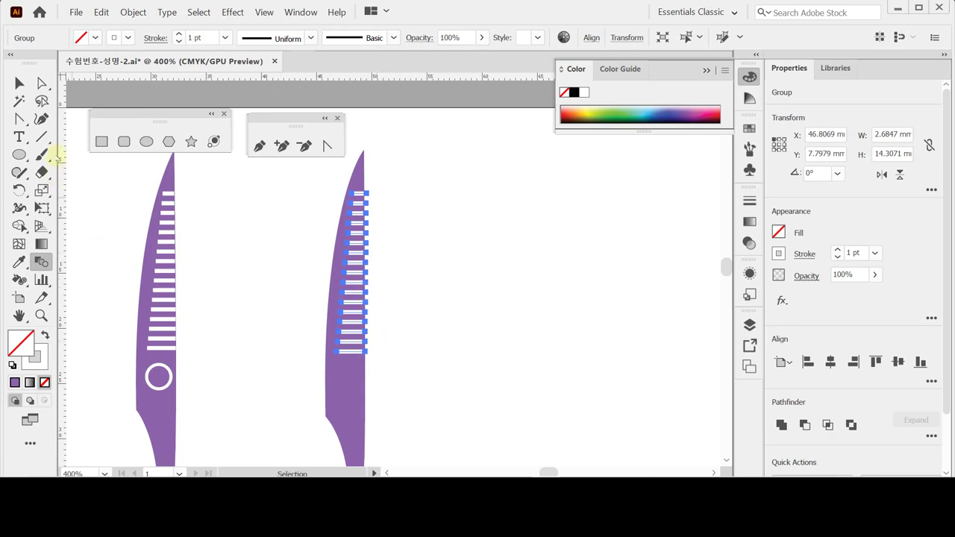
Step: Draw a circle about 2.1 mm wide on the blade below the teeth and give it a white fill without stroke
click(147, 141)
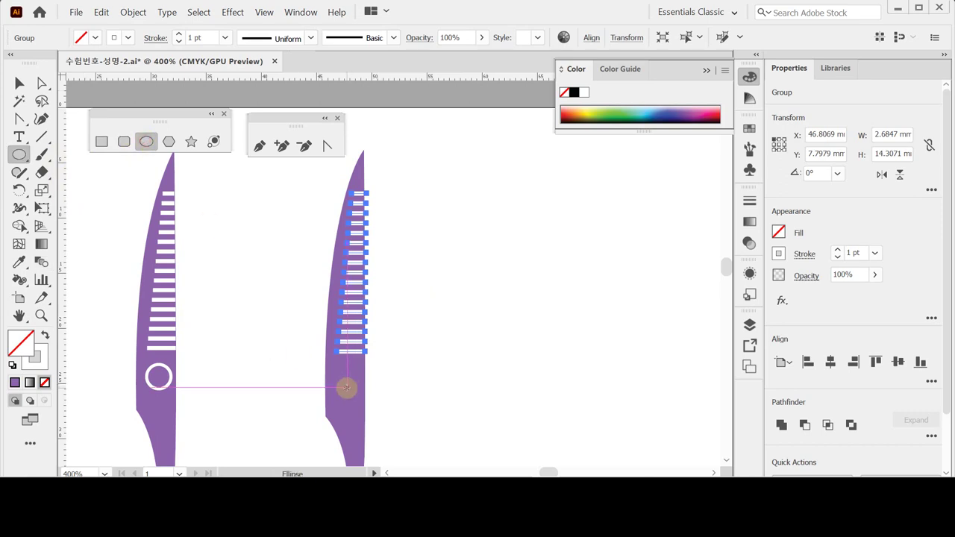
drag(347, 389, 357, 403)
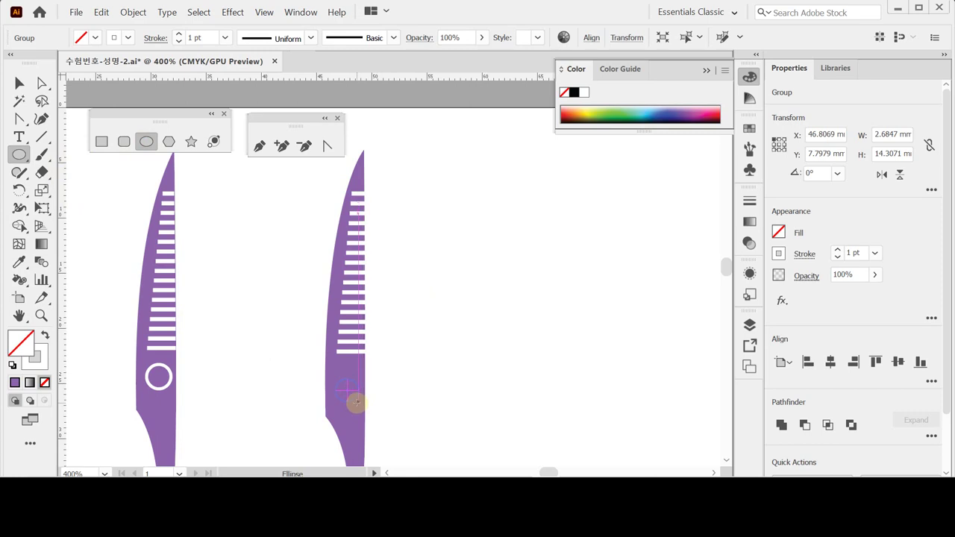
drag(357, 403, 361, 394)
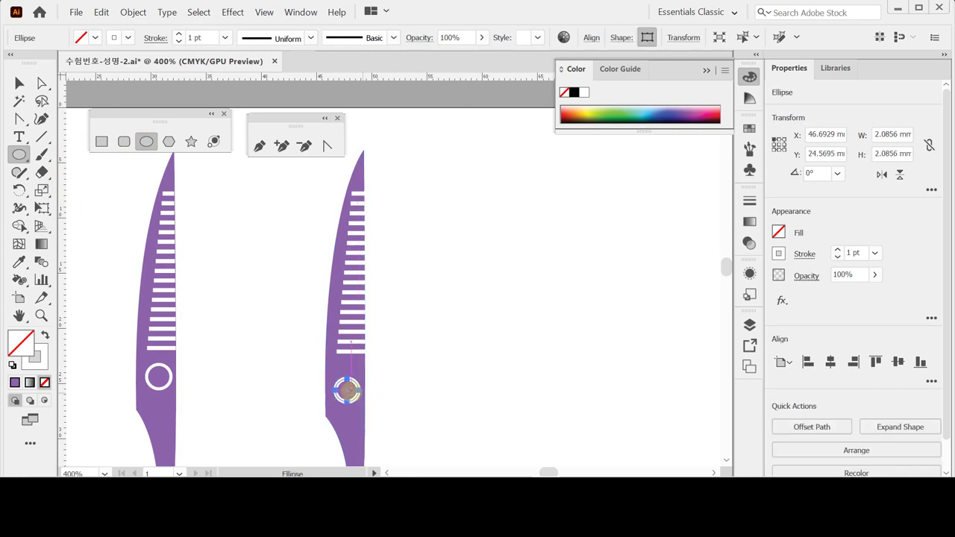
click(45, 336)
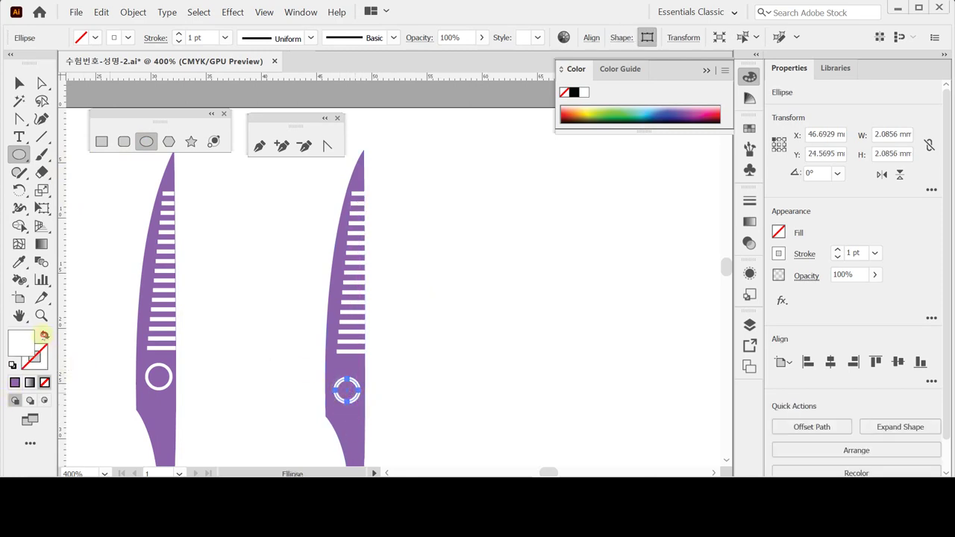
Step: Nudge the white circle up by 1.1 mm, closer to the lowest tooth line
key(Up)
key(Up)
key(Up)
key(Up)
key(Up)
key(Up)
key(Up)
key(Up)
key(Up)
key(Up)
key(Up)
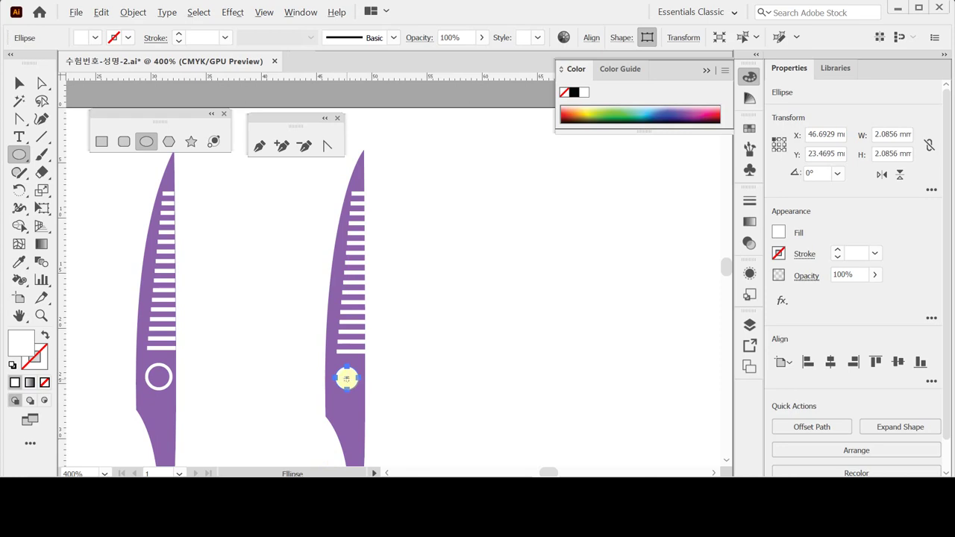
Step: Add a concentric circle about 1.4 mm wide inside the white one, fill it with the blade's purple and deselect it
drag(346, 379, 348, 381)
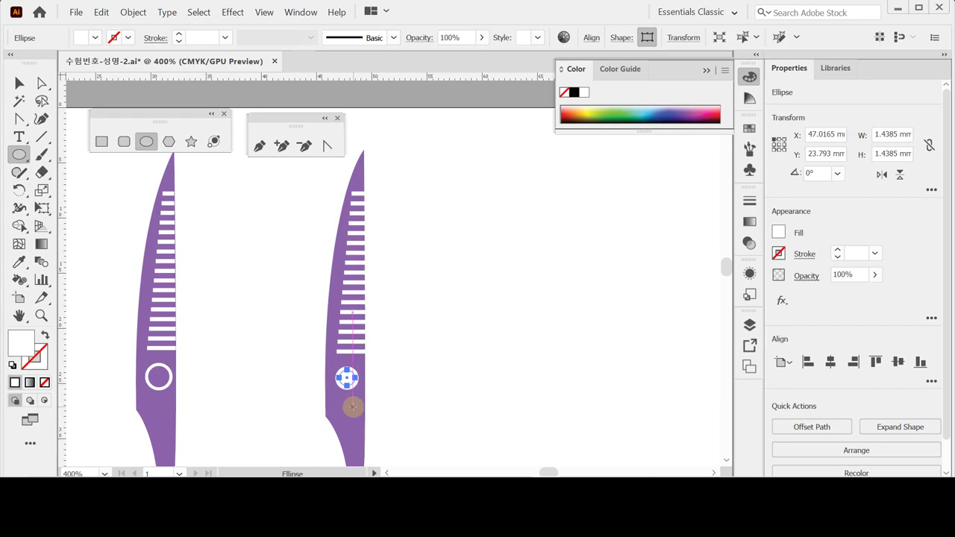
key(i)
click(351, 406)
ctrl+click(415, 387)
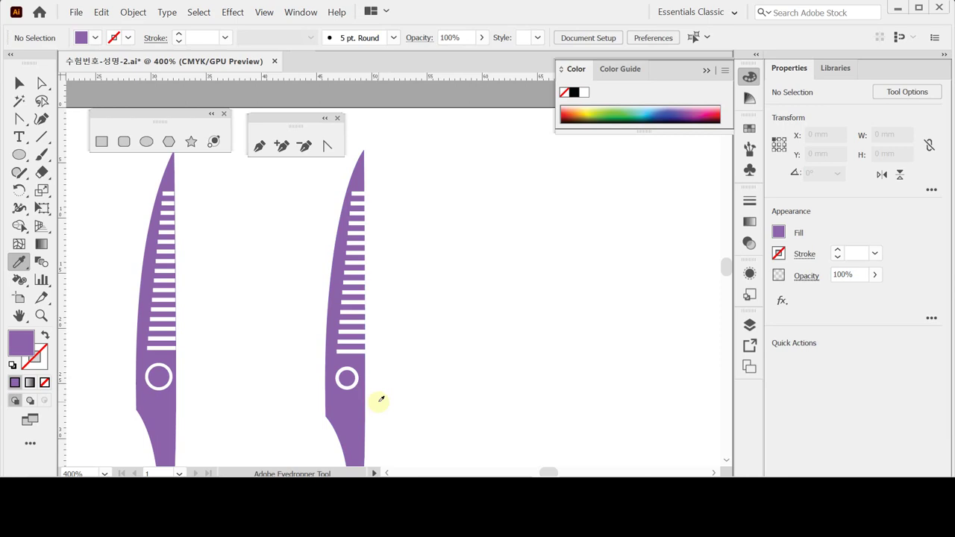
Step: Select the whole new scissor half, including its teeth and screw circles, and rotate it 15°
key(ctrl)
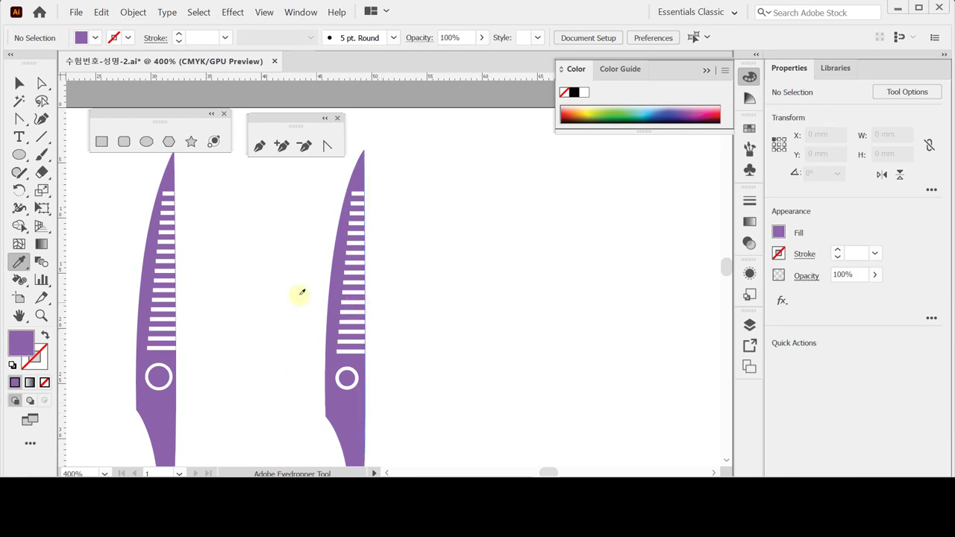
drag(290, 262, 403, 412)
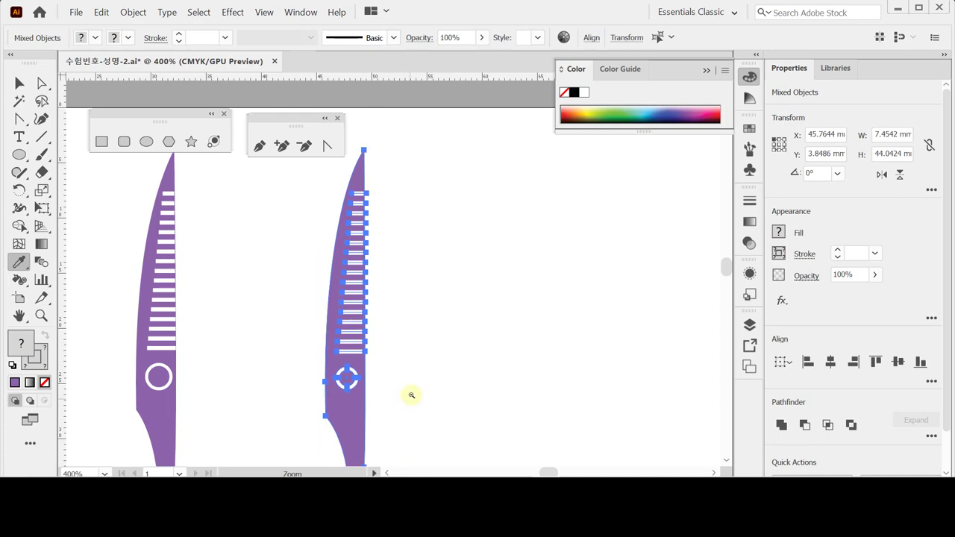
key(ctrl+minus)
scroll(336, 358, down, 1)
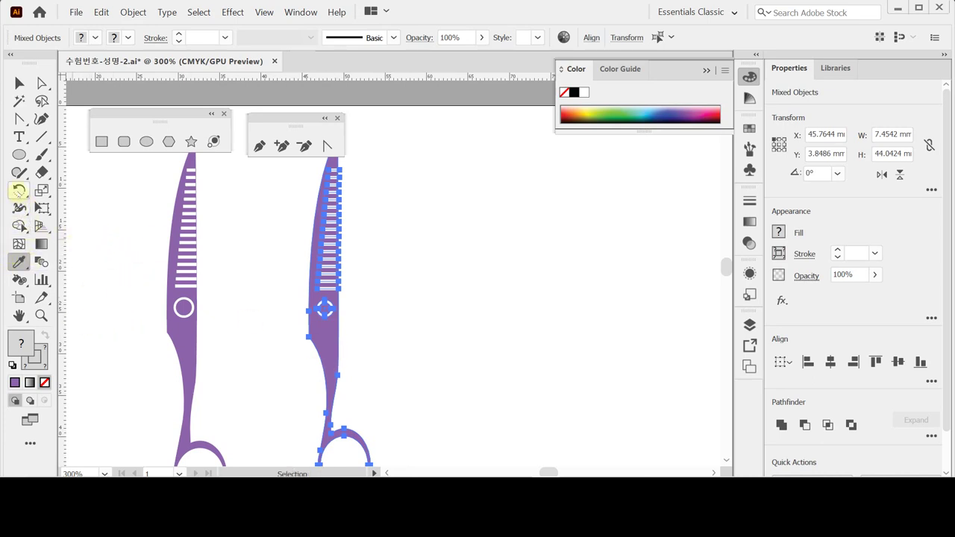
double_click(19, 190)
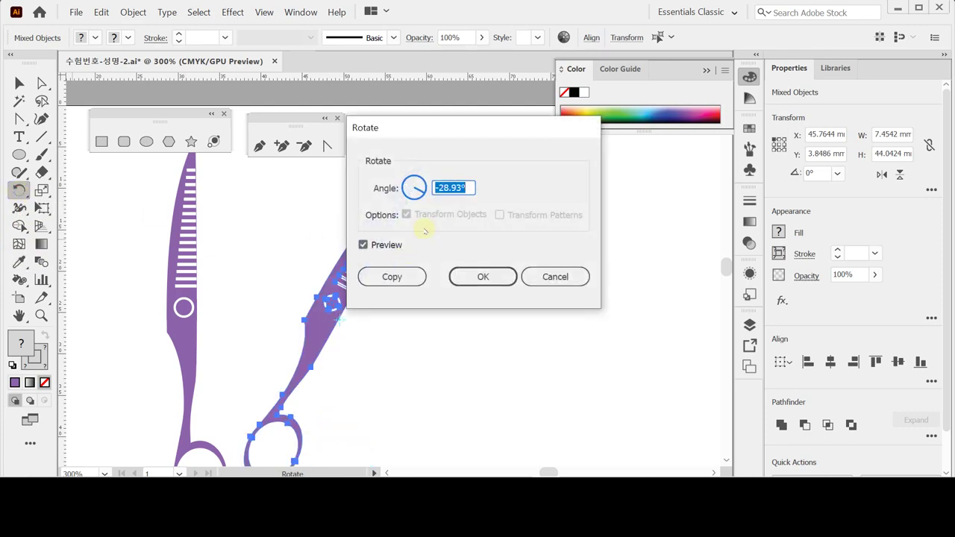
text(15)
key(Return)
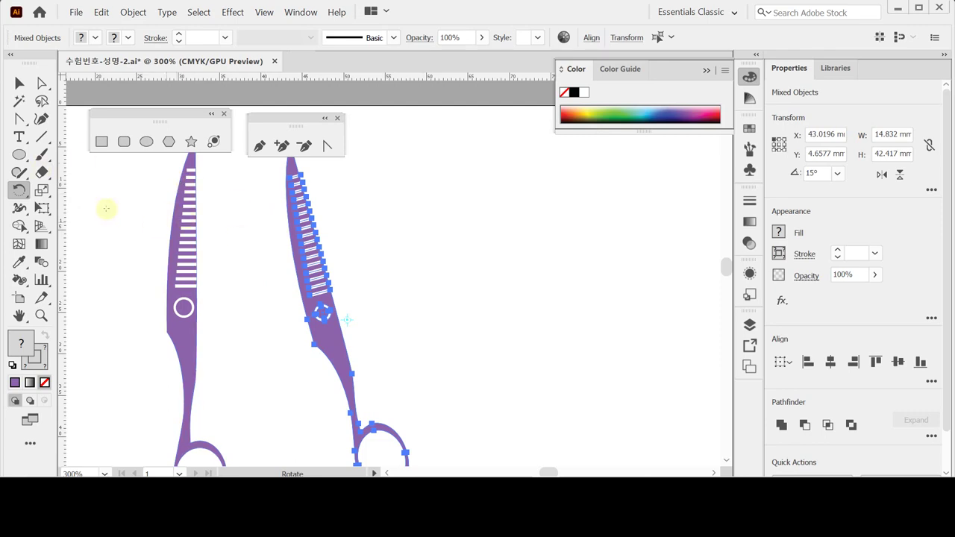
Step: Create a mirrored copy of the purple scissor body, reflected across a vertical axis through the center of the screw circle
click(19, 83)
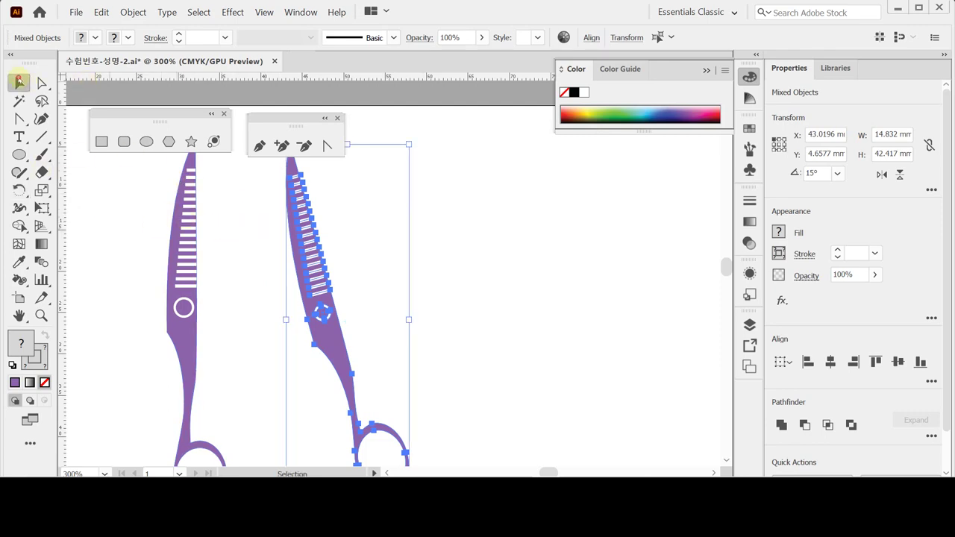
click(369, 258)
click(344, 348)
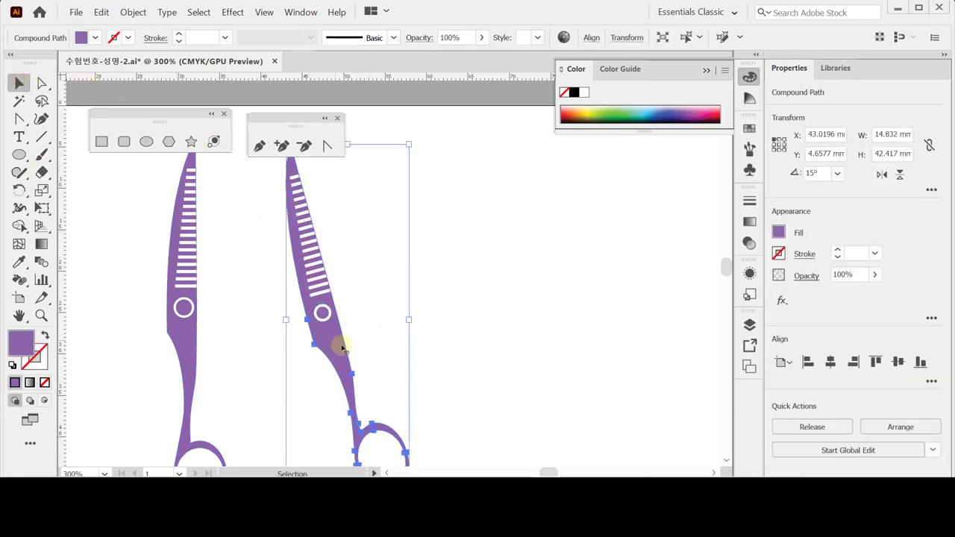
click(399, 324)
click(334, 349)
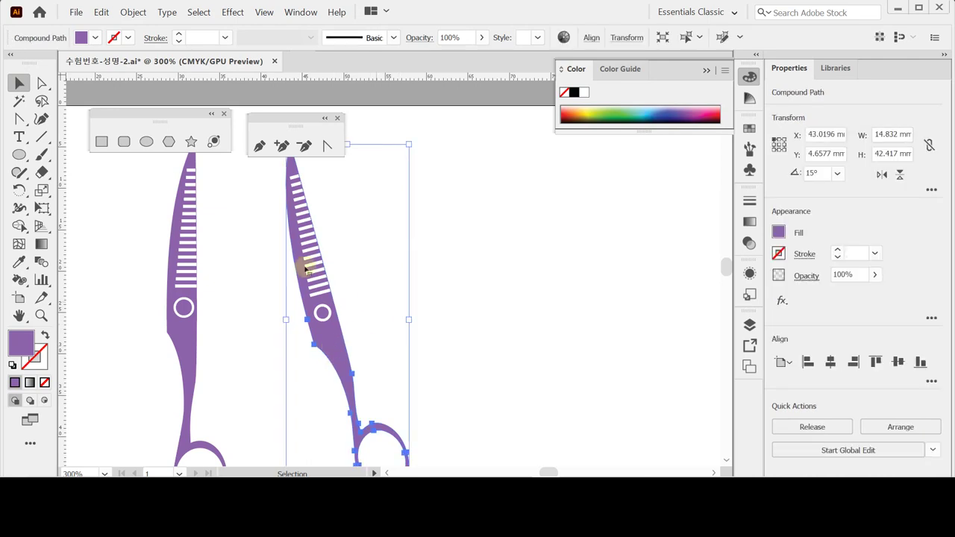
click(18, 189)
drag(19, 190, 52, 210)
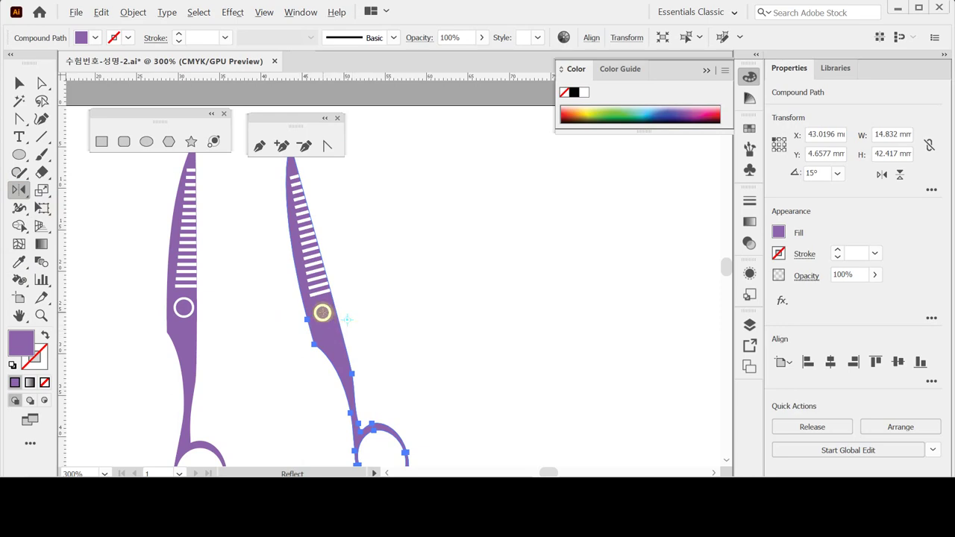
alt+click(322, 313)
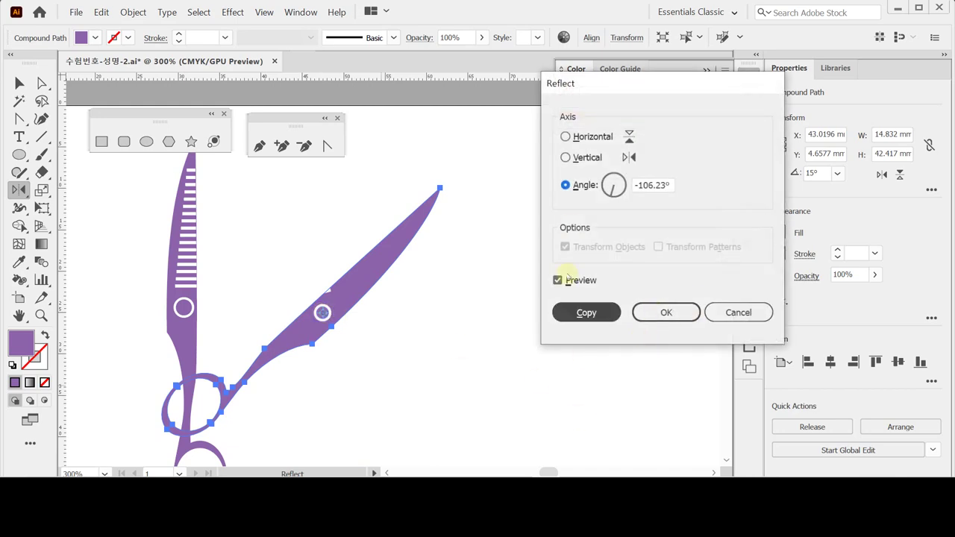
click(579, 157)
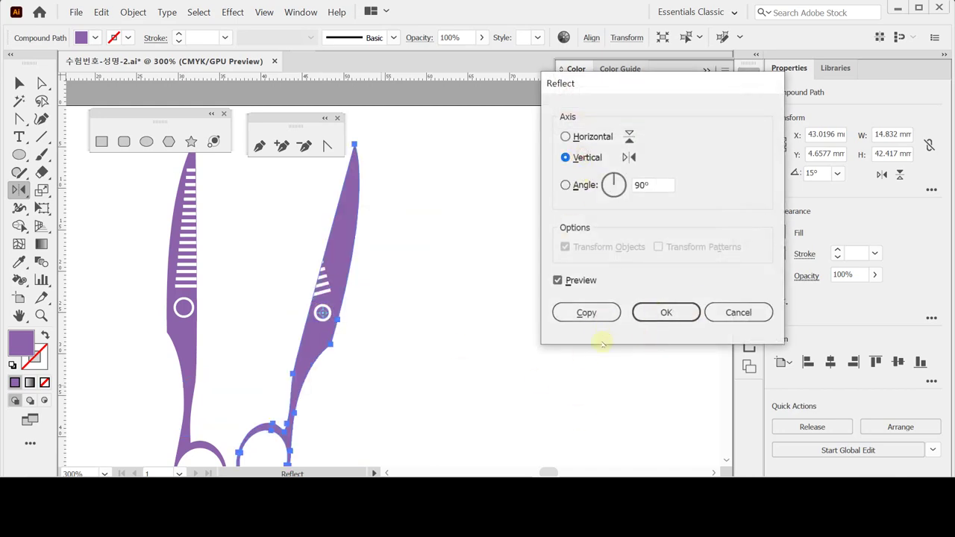
click(587, 313)
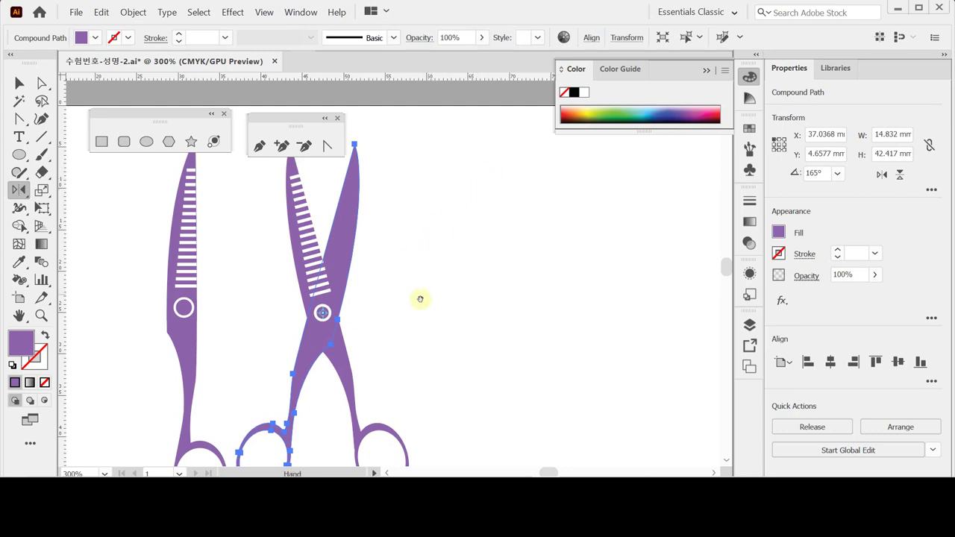
drag(420, 300, 413, 196)
key(ctrl+plus)
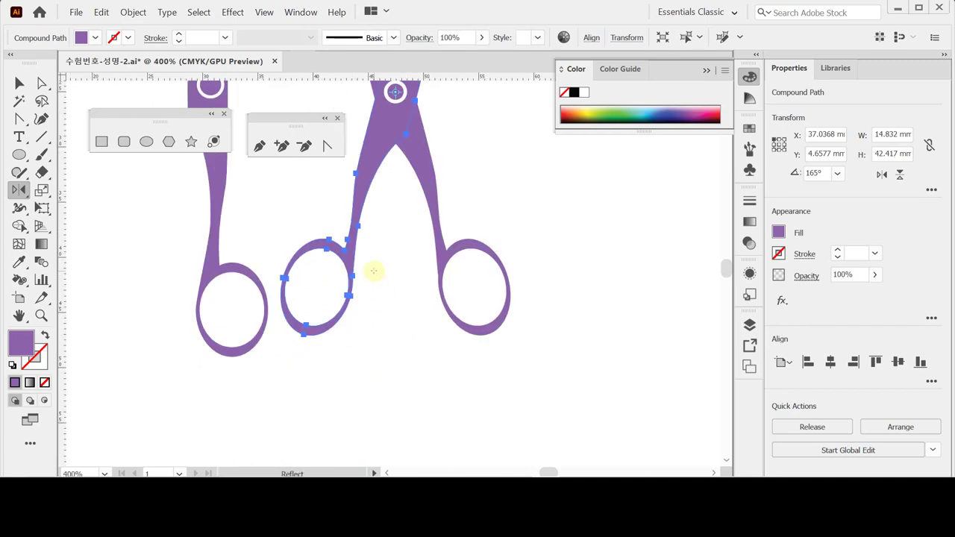
Step: Draw a small closed four-cornered purple shape against the inner side of the mirrored half's finger ring with the Pen tool
key(ctrl+shift+a)
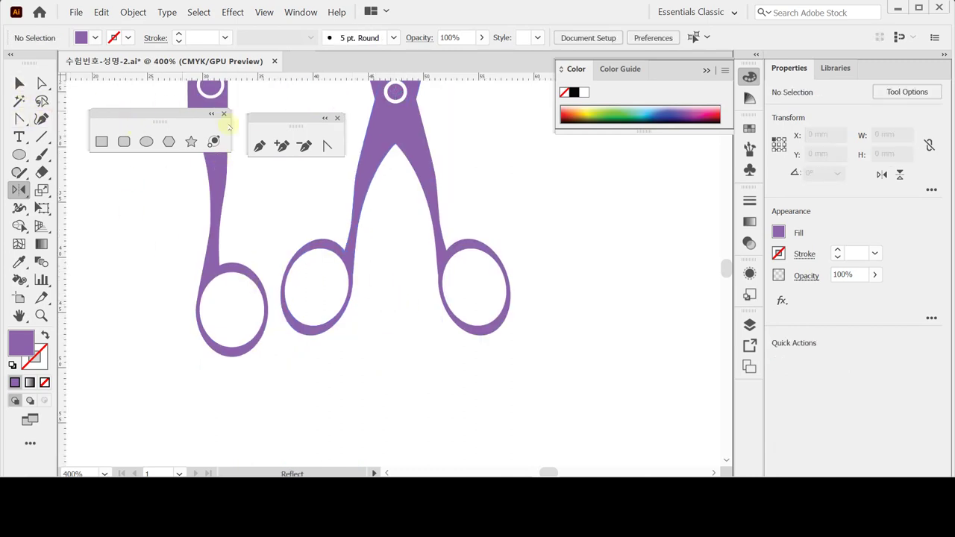
click(259, 146)
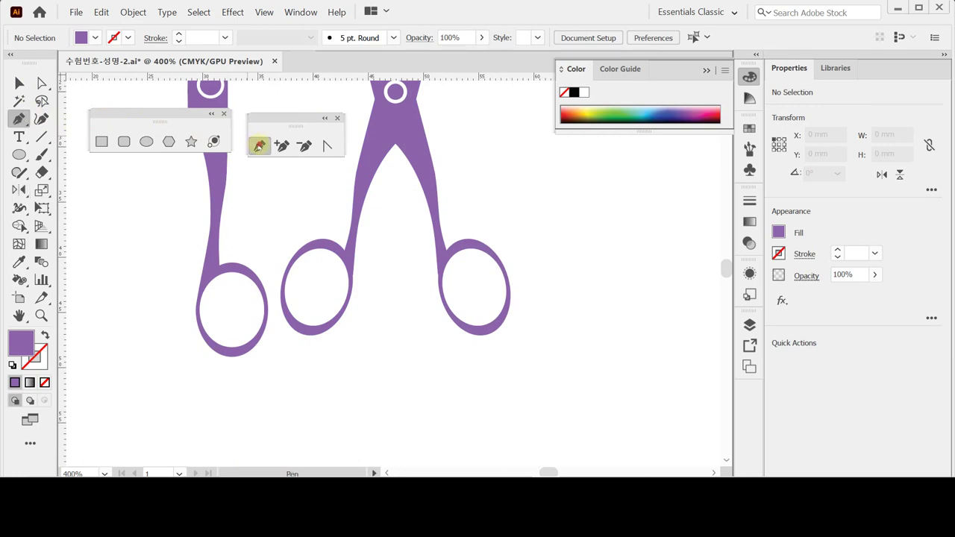
click(351, 287)
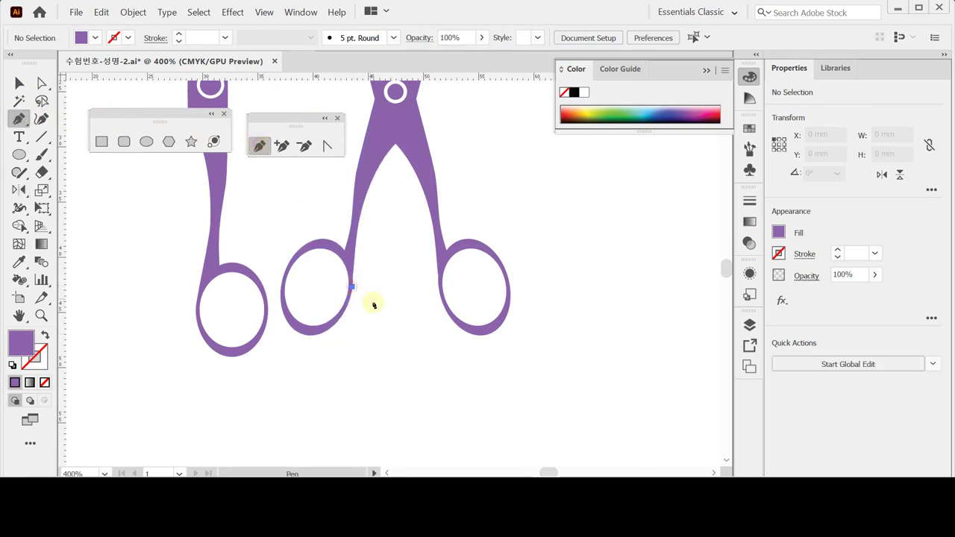
drag(369, 301, 339, 323)
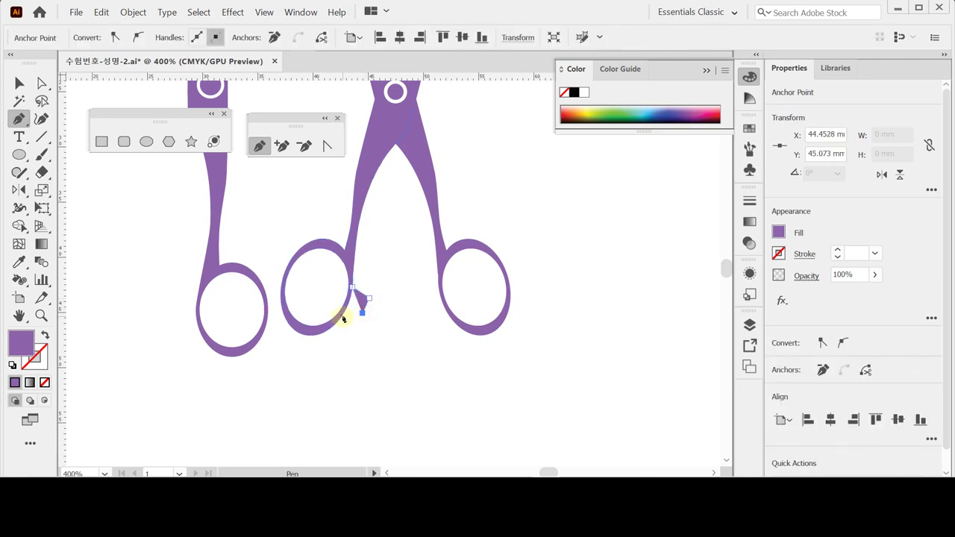
click(343, 313)
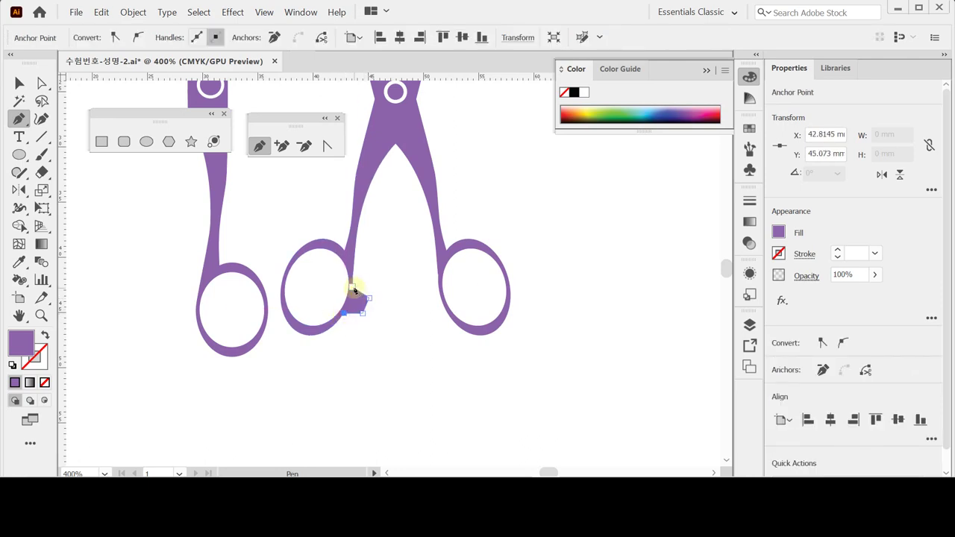
click(354, 291)
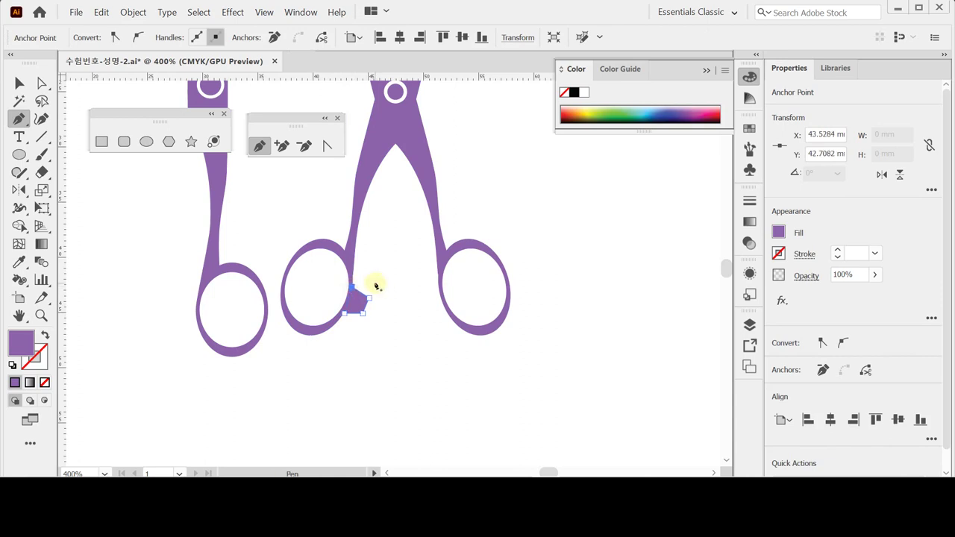
Step: Unite the small finger-rest shape with the mirrored scissor half
ctrl+click(349, 302)
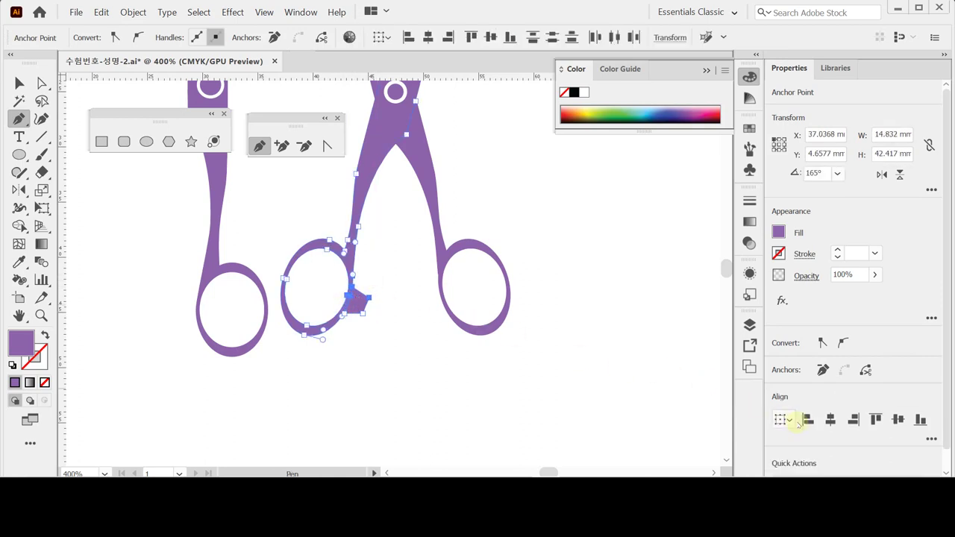
click(20, 83)
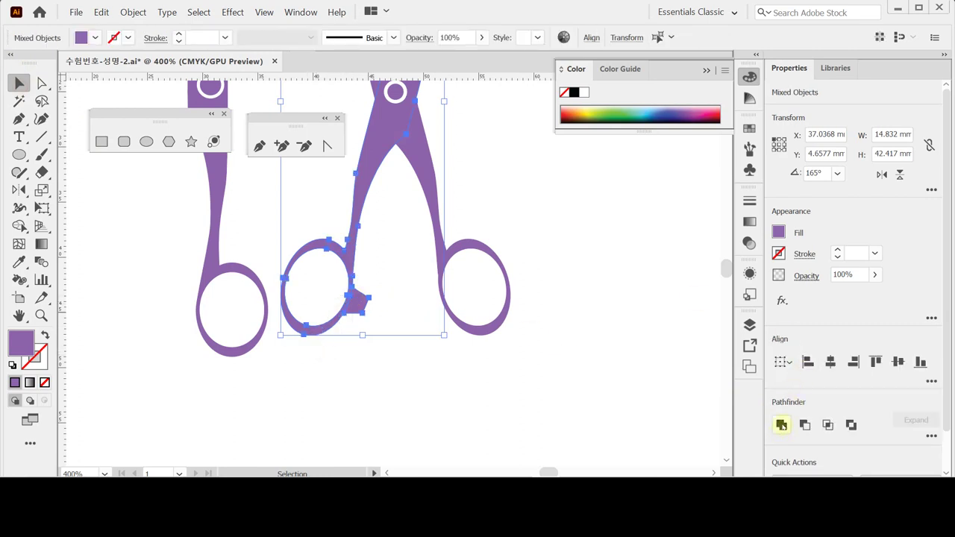
click(780, 425)
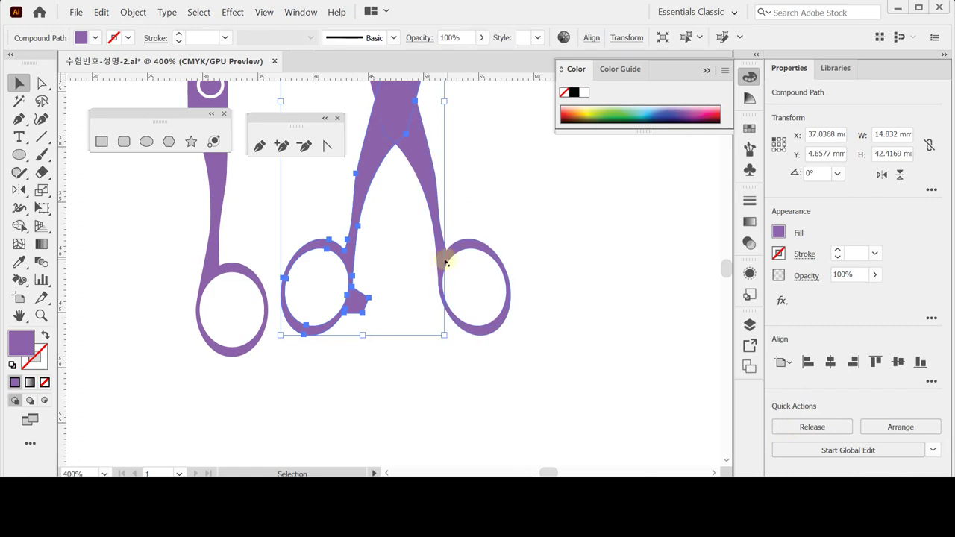
Step: Send the united mirrored half backward, behind the toothed blade and screw circles
key(ctrl+space)
drag(423, 247, 373, 284)
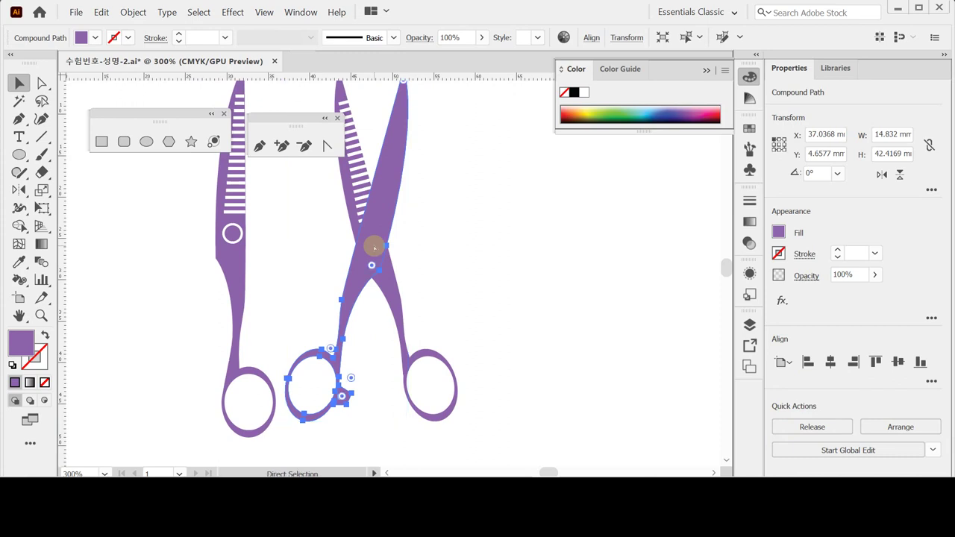
key(ctrl+[)
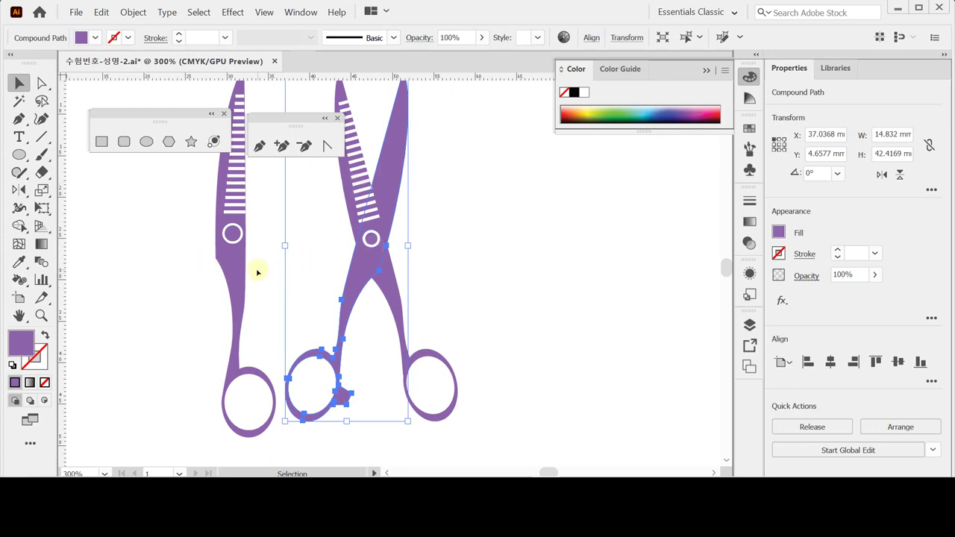
Step: Select both scissor halves and apply the Trim pathfinder, cutting the overlap away from the rear half
drag(319, 302, 437, 336)
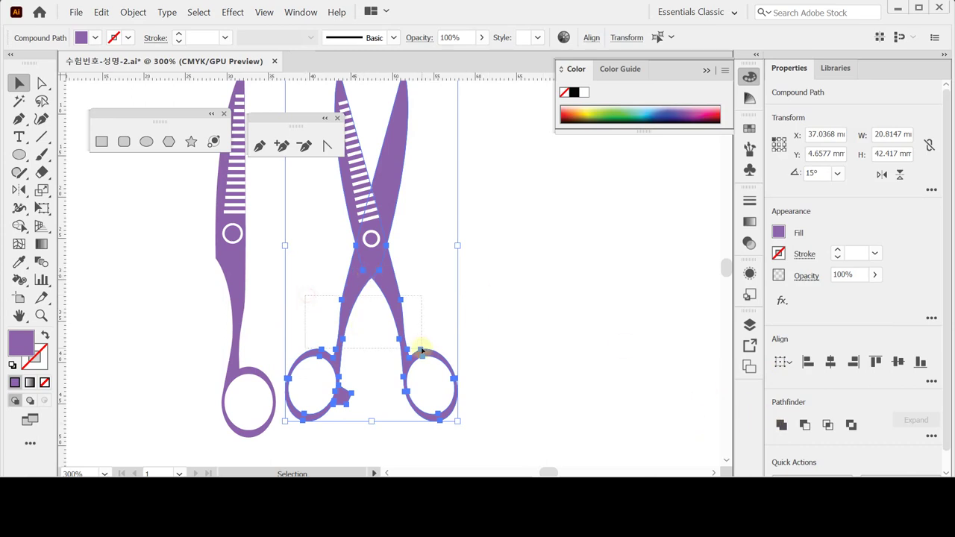
click(931, 436)
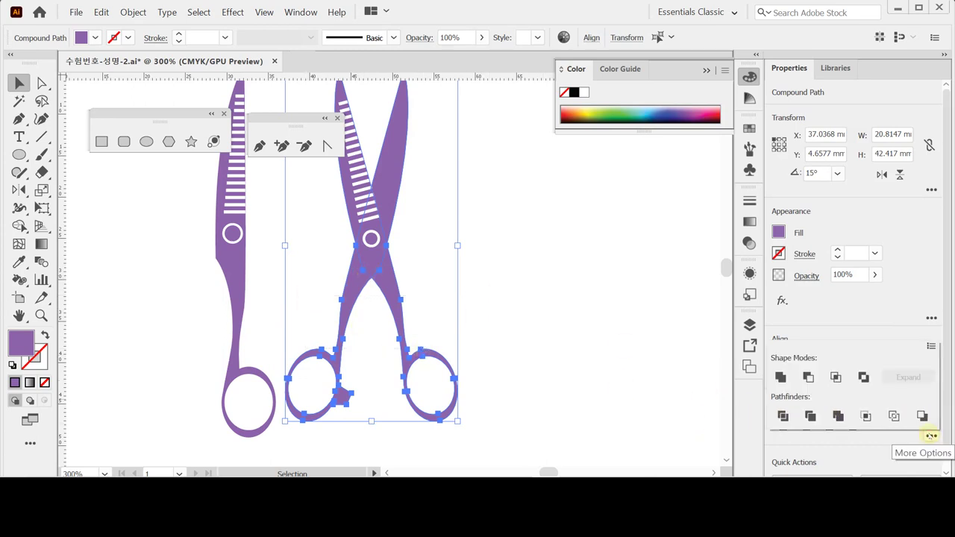
click(811, 416)
click(810, 416)
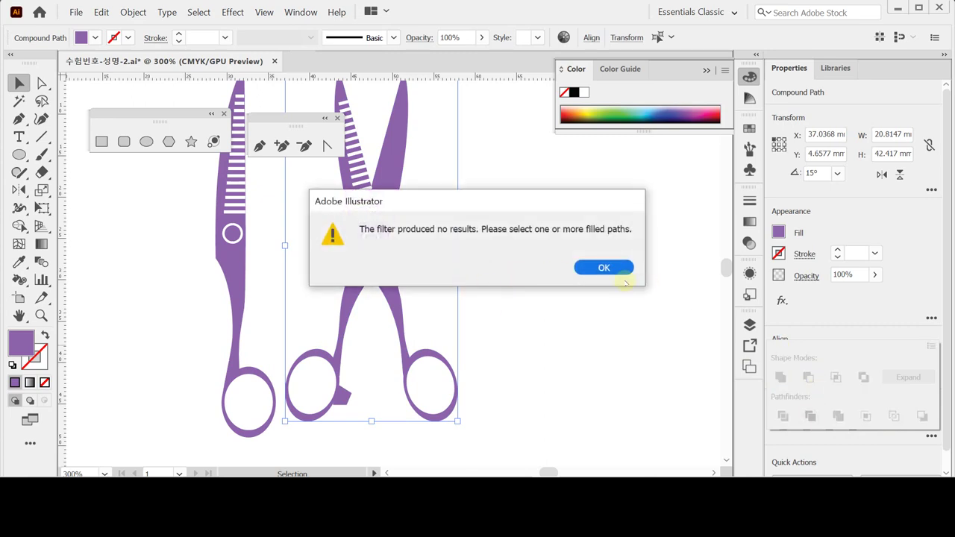
click(621, 272)
click(473, 254)
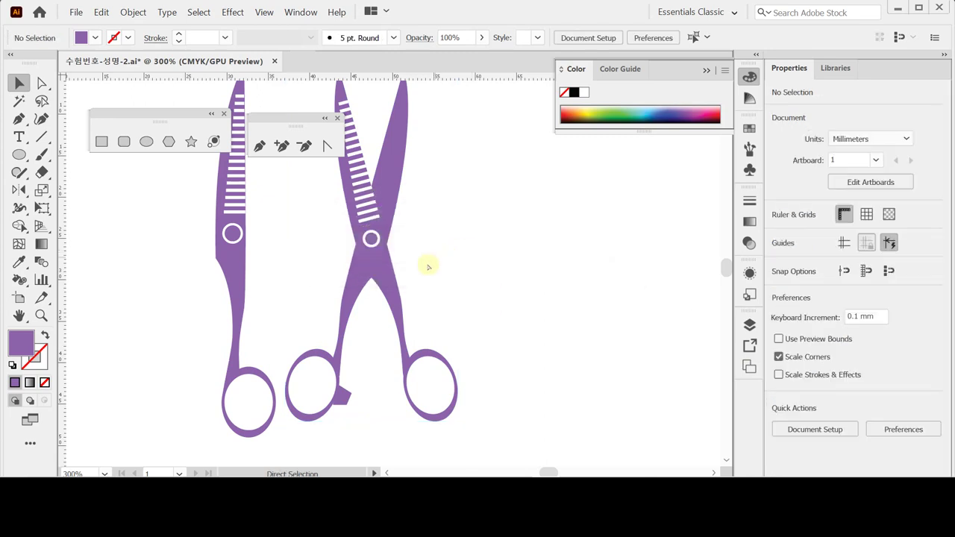
Step: Examine the scissors' paths in outline view without and with the trim, and return to the preview display
key(ctrl+y)
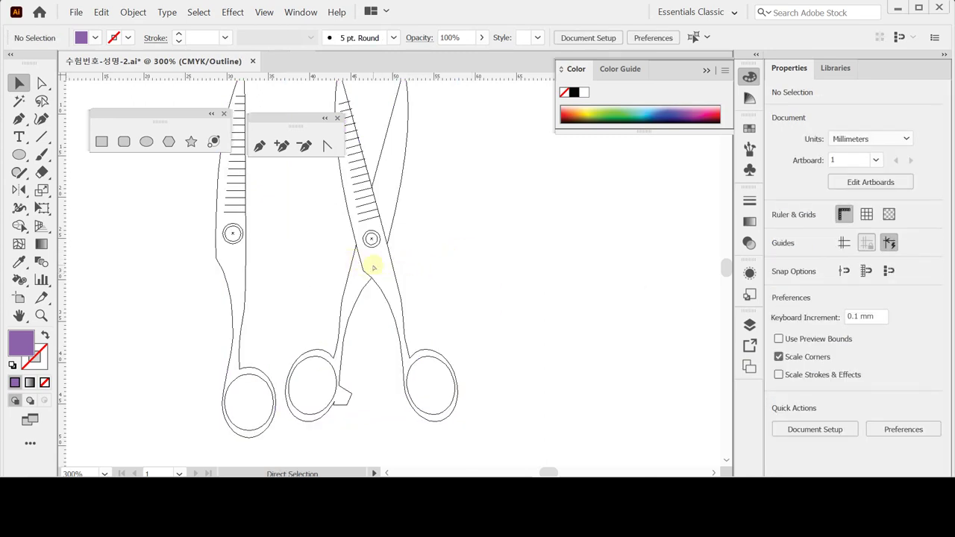
click(419, 268)
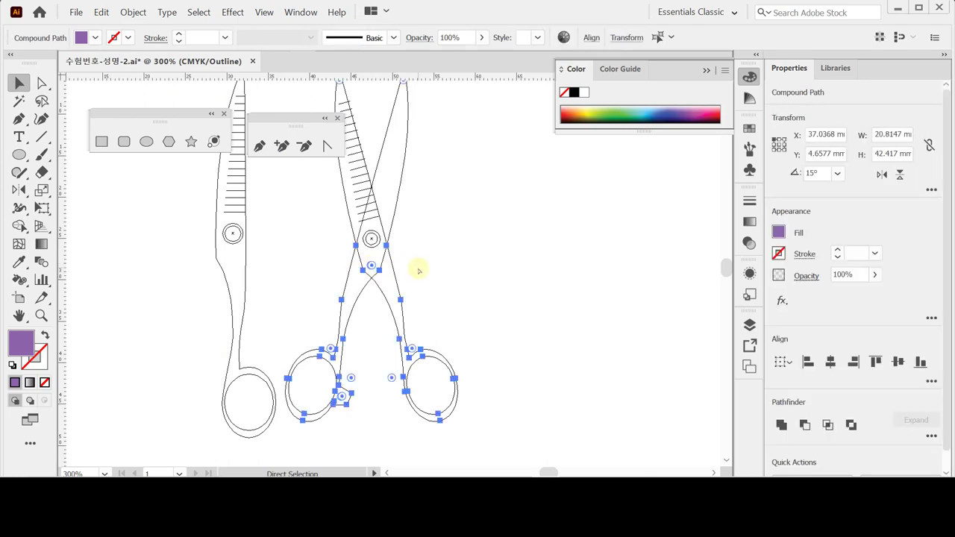
key(a)
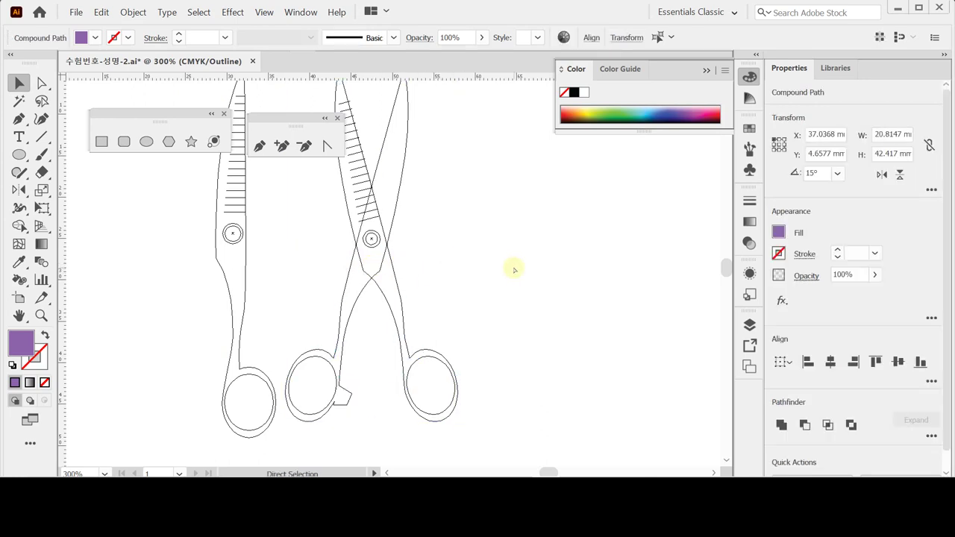
key(ctrl+g)
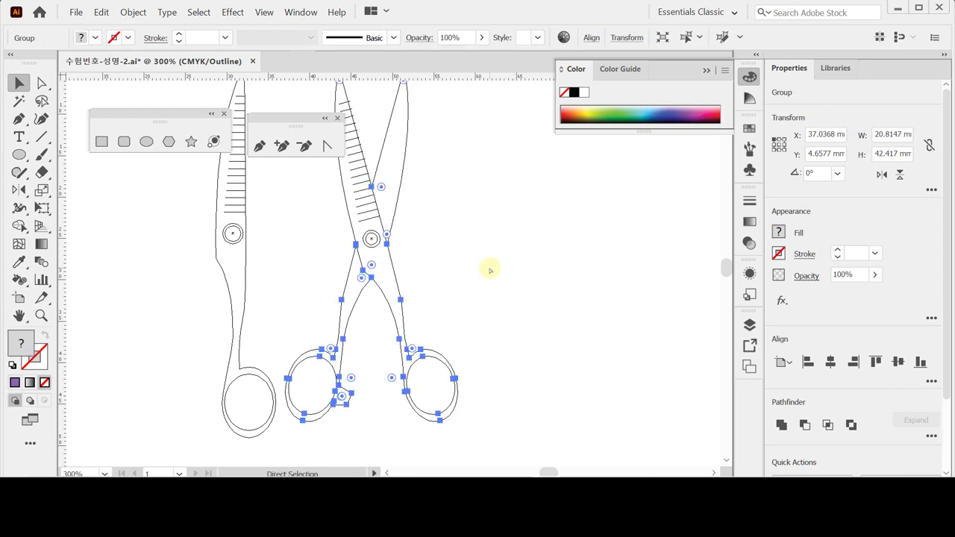
key(ctrl+y)
key(v)
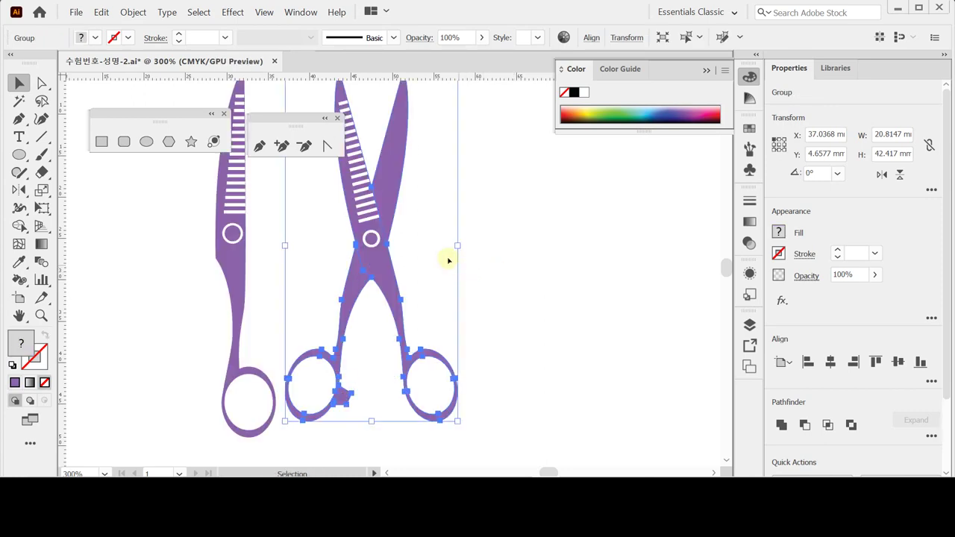
Step: Move the trimmed-off handle piece 0.4 mm left and 0.5 mm down to open a gap beside the toothed half
click(482, 239)
drag(430, 243, 430, 265)
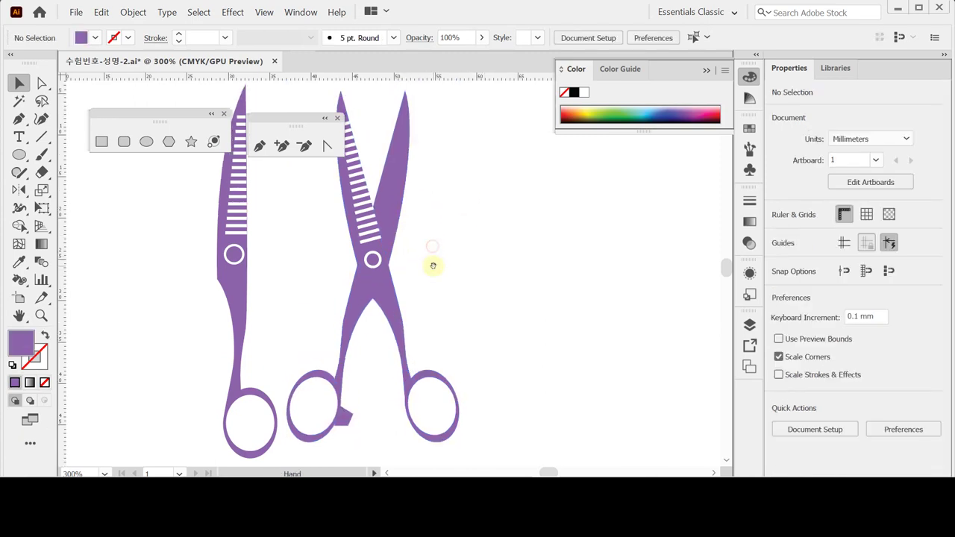
click(392, 212)
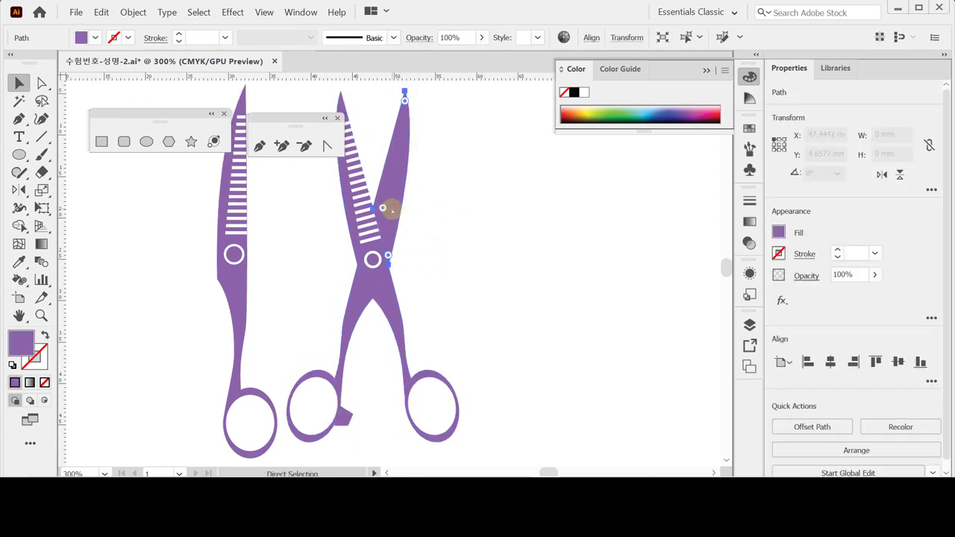
key(v)
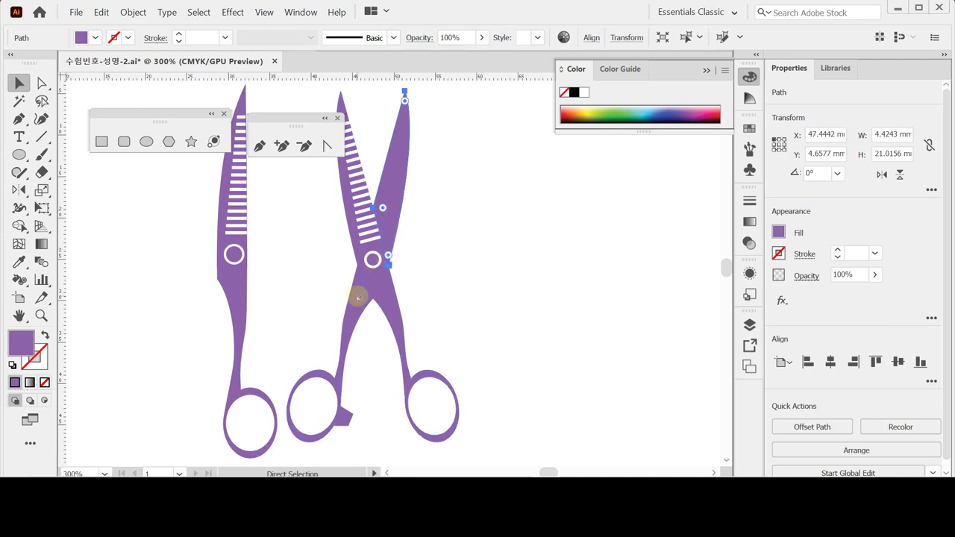
click(356, 289)
key(Down)
key(Down)
key(Down)
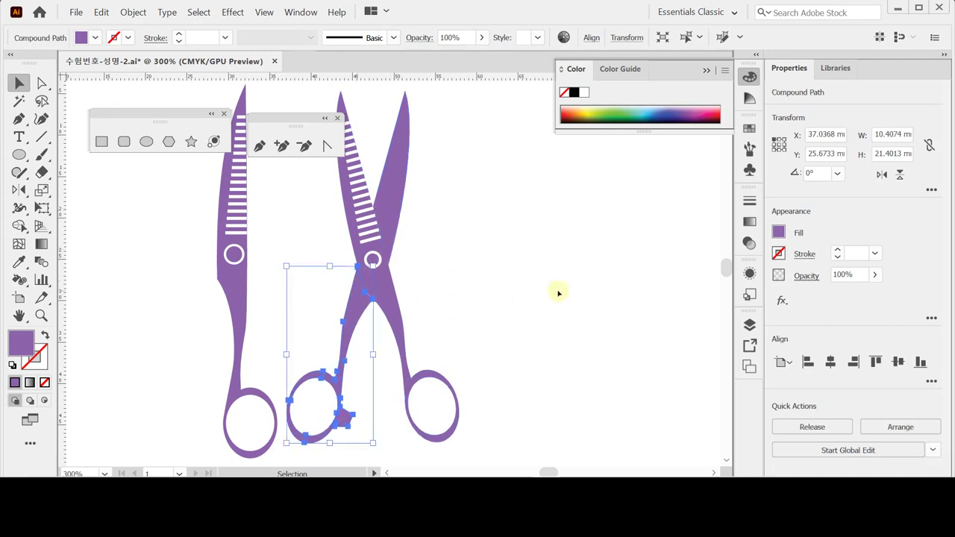
key(Left)
key(Left)
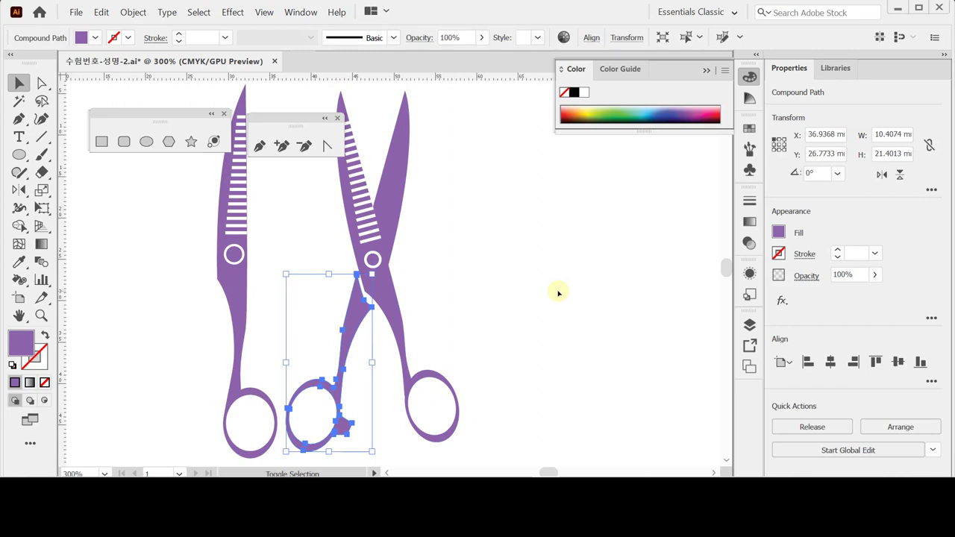
key(Up)
key(Up)
key(Up)
key(Up)
key(Up)
key(Up)
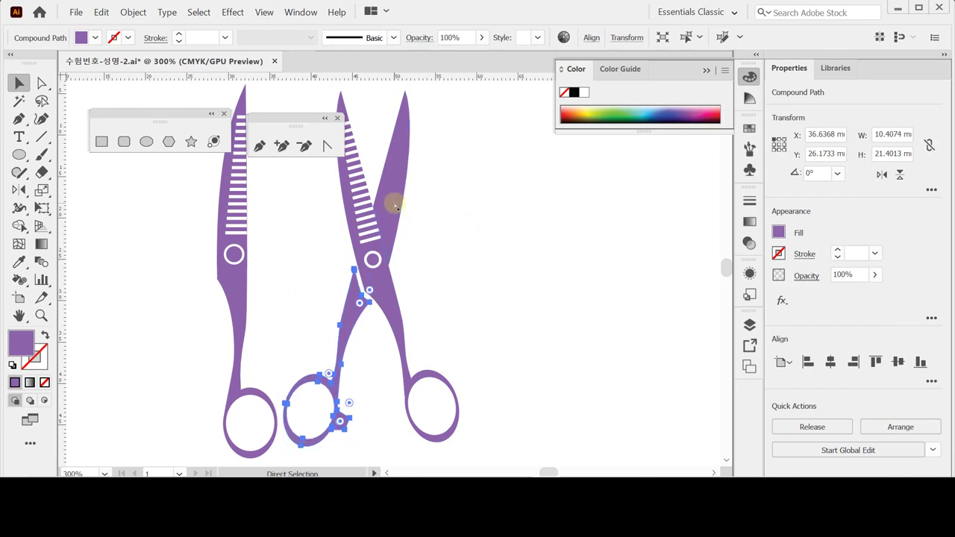
Step: Move the trimmed-off upper blade piece 0.5 mm up and 0.3 mm right, away from the toothed half
click(393, 204)
key(Up)
key(Up)
key(Up)
key(Up)
key(Up)
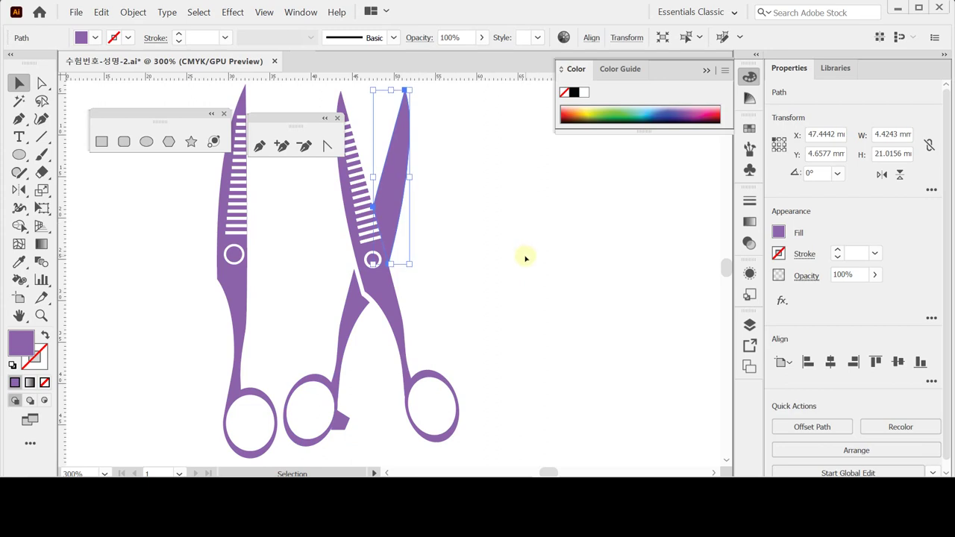
key(Right)
key(Right)
key(Right)
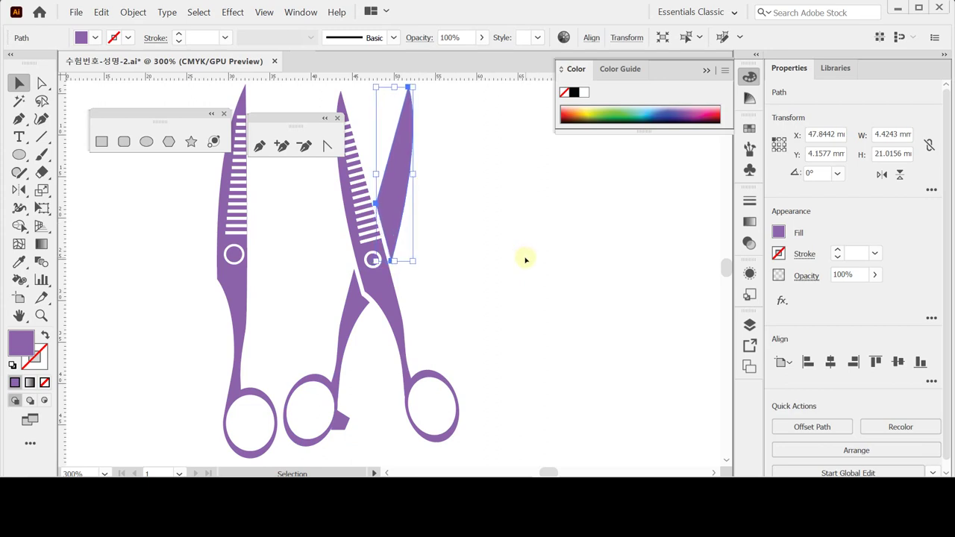
key(Left)
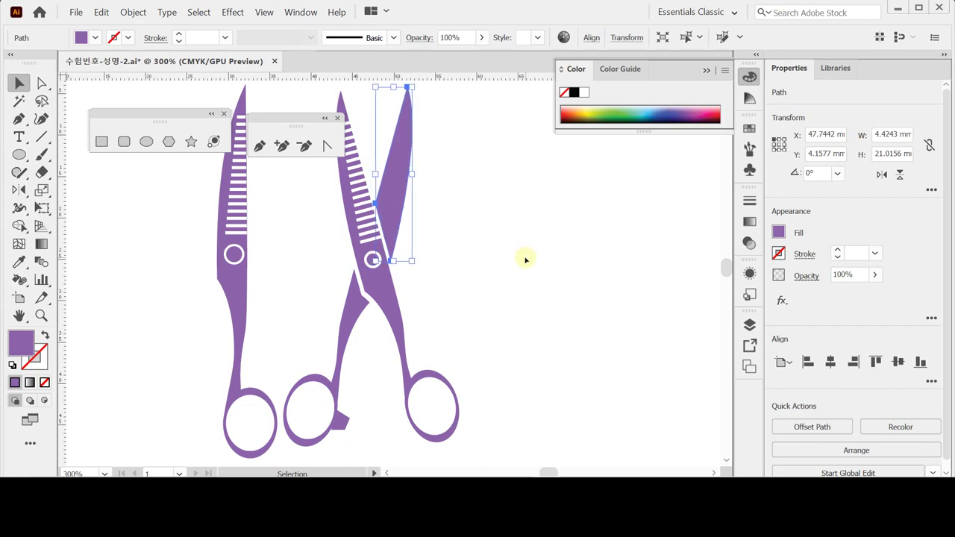
key(Right)
key(Left)
Step: Fine-tune the gap by moving the separate handle piece 0.2 mm up and 0.1 mm right
click(351, 313)
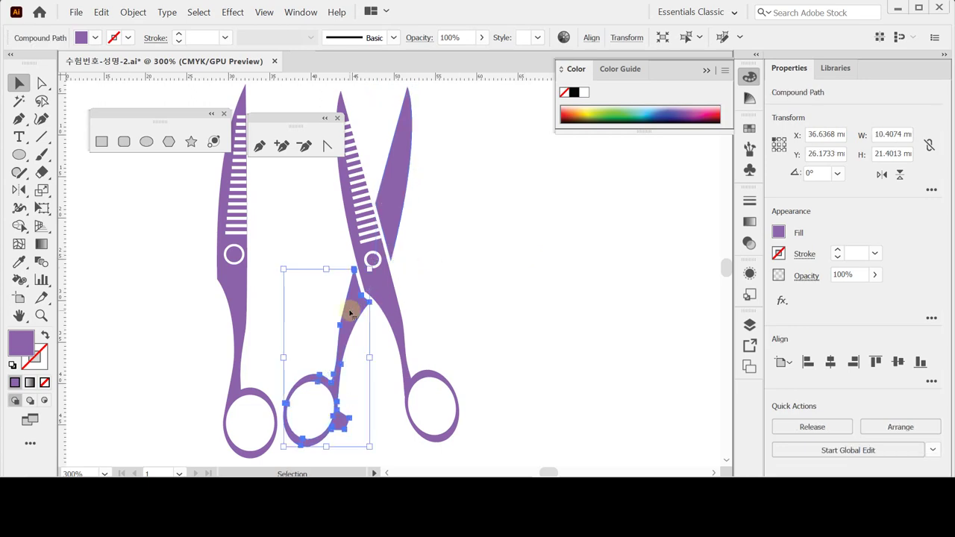
key(Up)
key(Up)
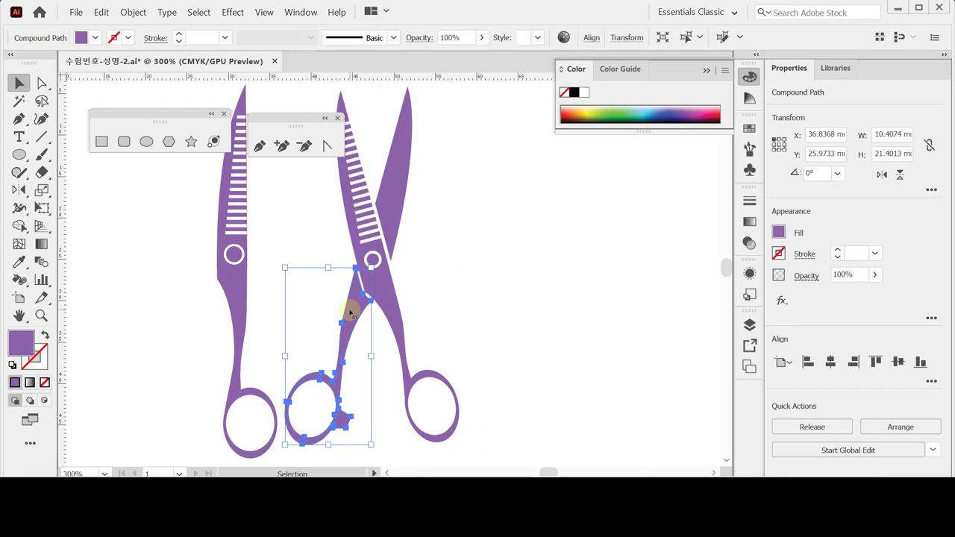
key(Left)
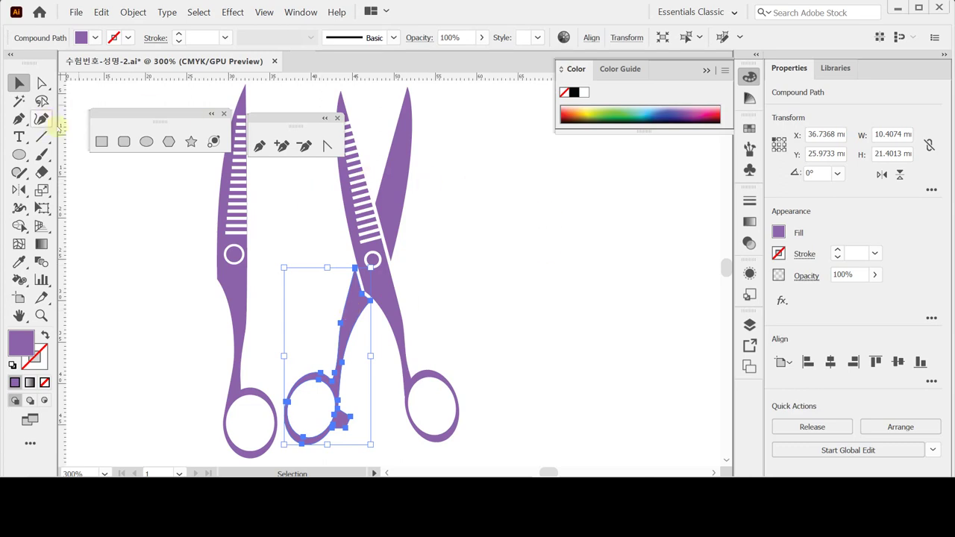
Step: Select all parts of the open scissors, including the teeth and screw circles, and group them
click(19, 83)
shift+click(358, 317)
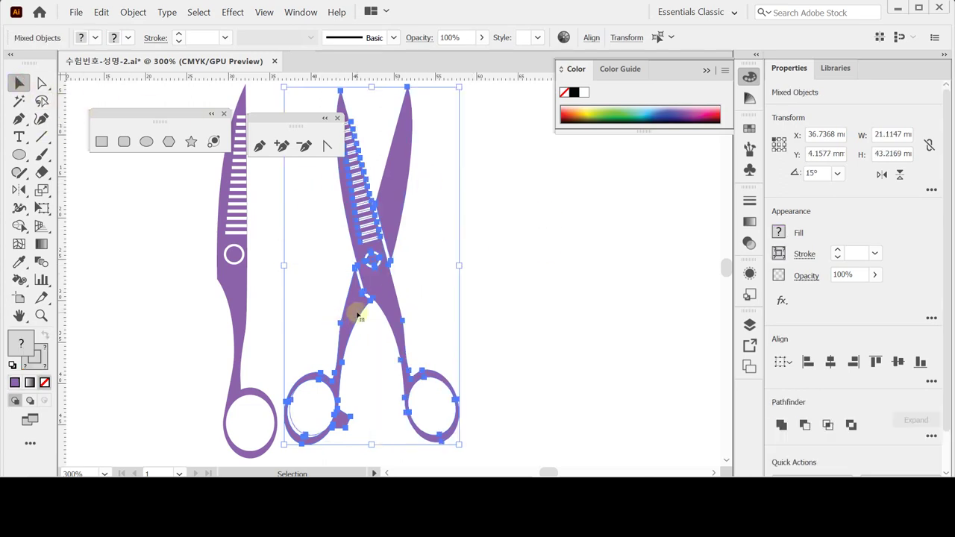
key(ctrl)
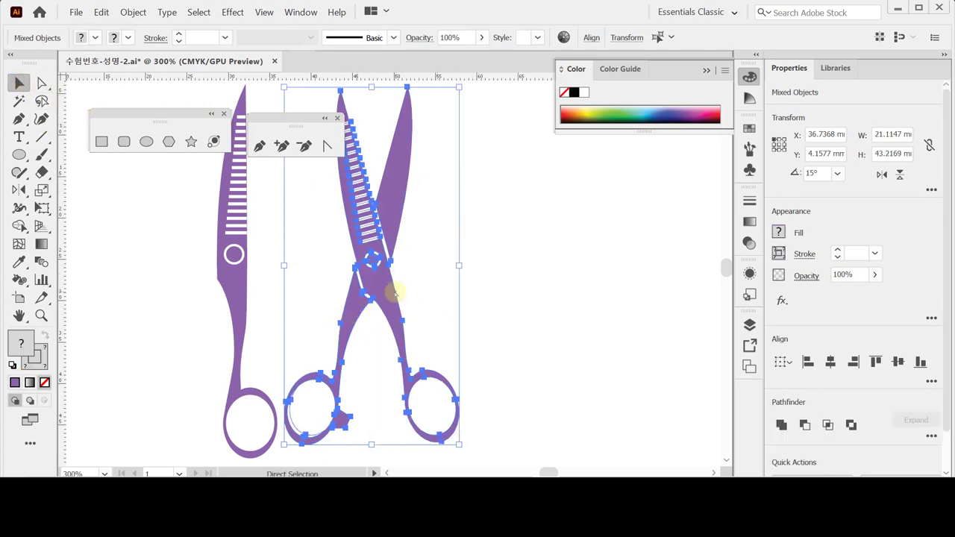
key(ctrl+g)
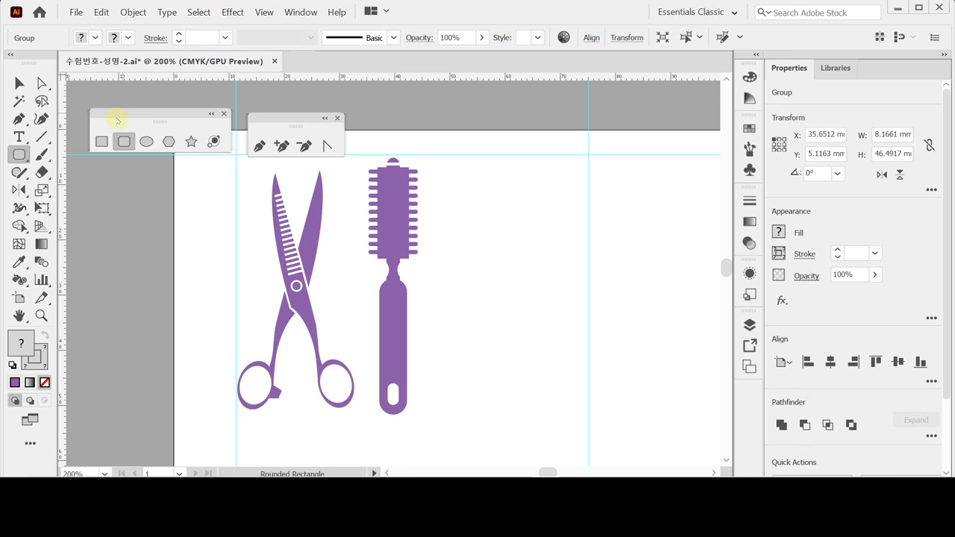
Step: Reduce the purple brush to guide outlines and draw a rounded bar about 2.2 × 25.6 mm from its tip down through the neck
key(Delete)
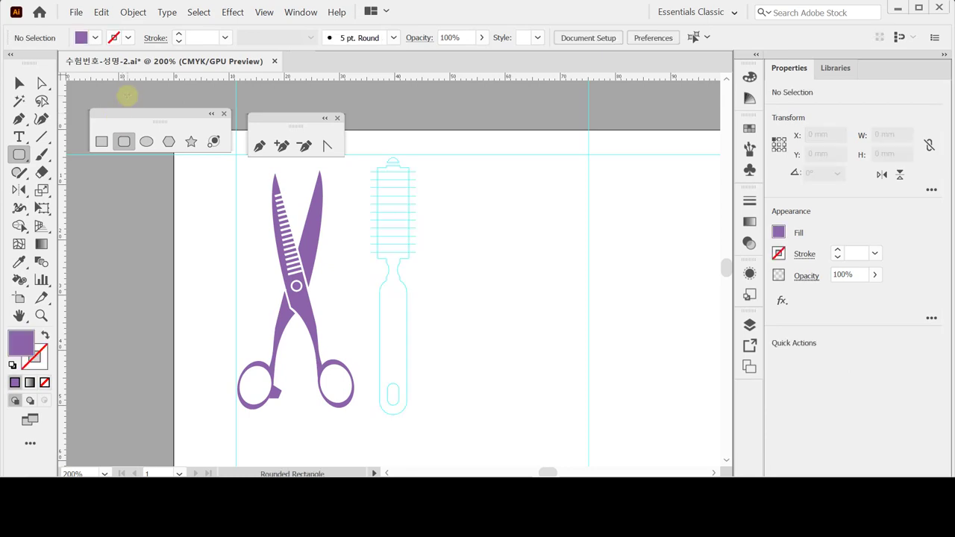
key(ctrl+plus)
drag(399, 233, 471, 162)
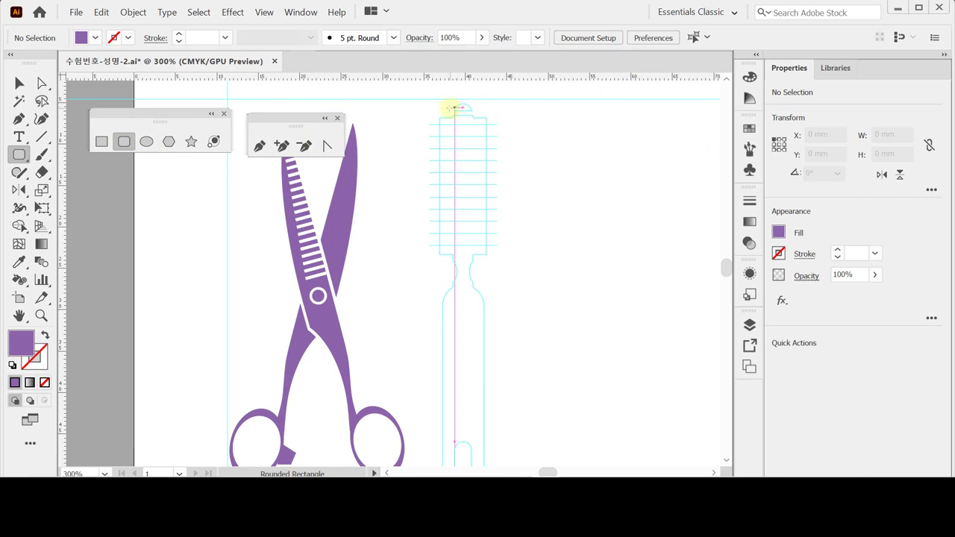
drag(456, 105, 471, 315)
key(ctrl+minus)
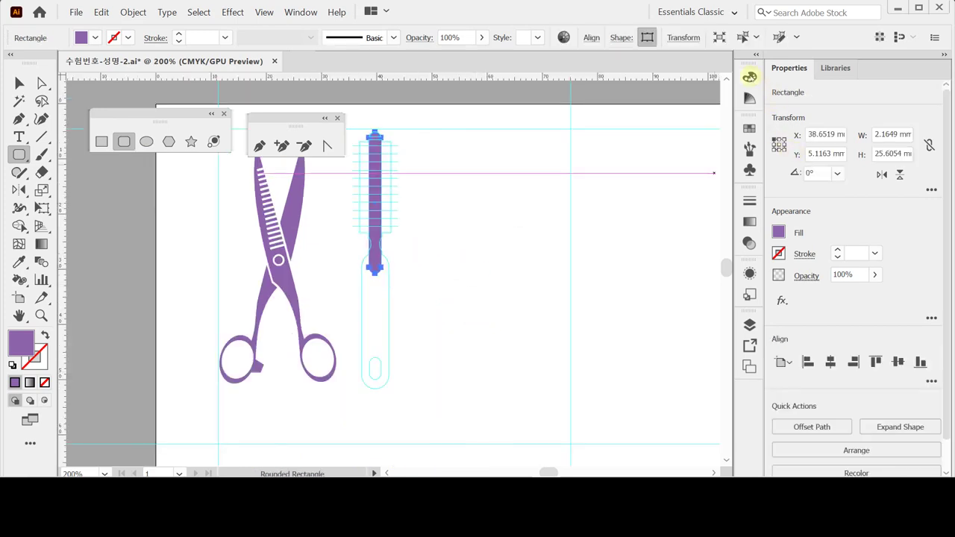
Step: Fill the narrow rounded bar with orange to set it apart from the purple scissors
click(749, 77)
click(704, 116)
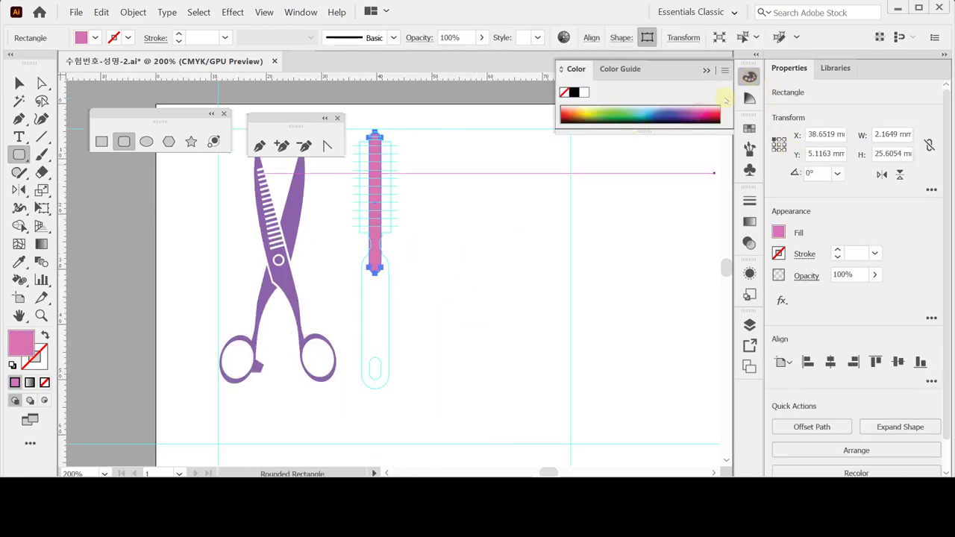
click(575, 116)
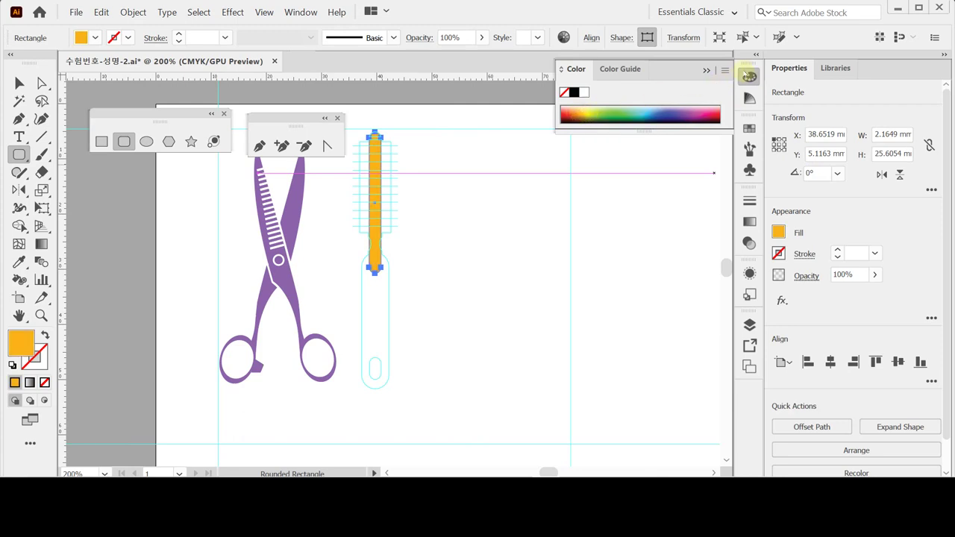
click(750, 76)
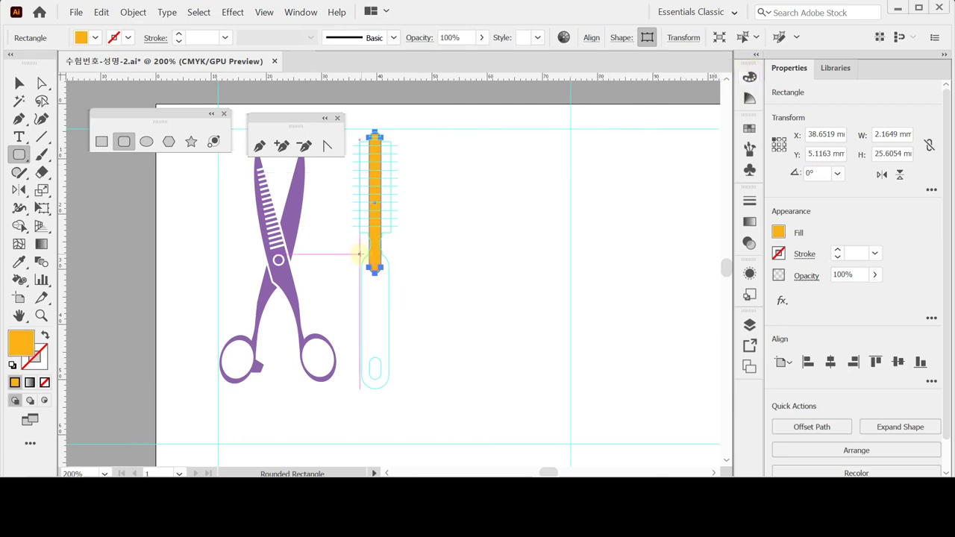
Step: Over the guides, draw a rounded handle about 5.3 mm wide and a square-cornered brush head about 5.7 mm wide
drag(359, 254, 389, 389)
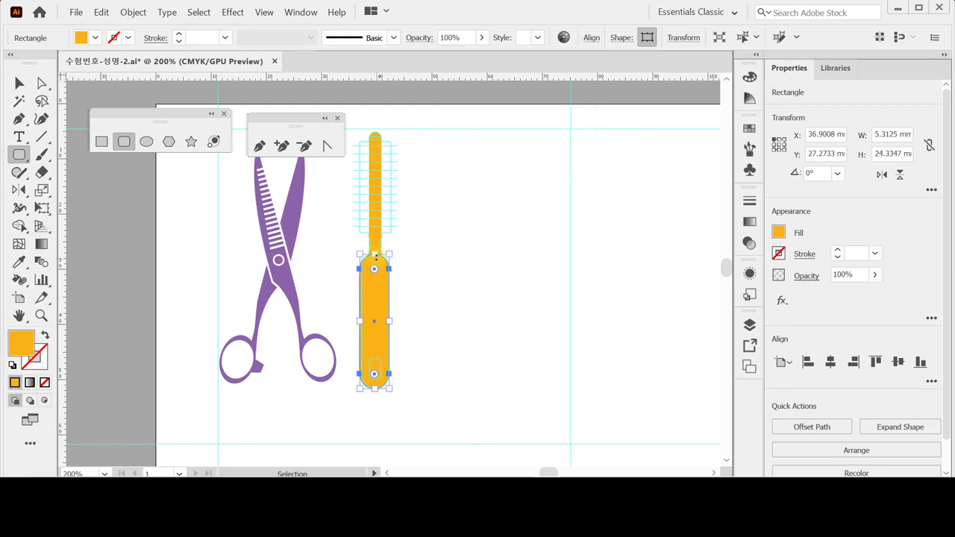
ctrl+click(418, 235)
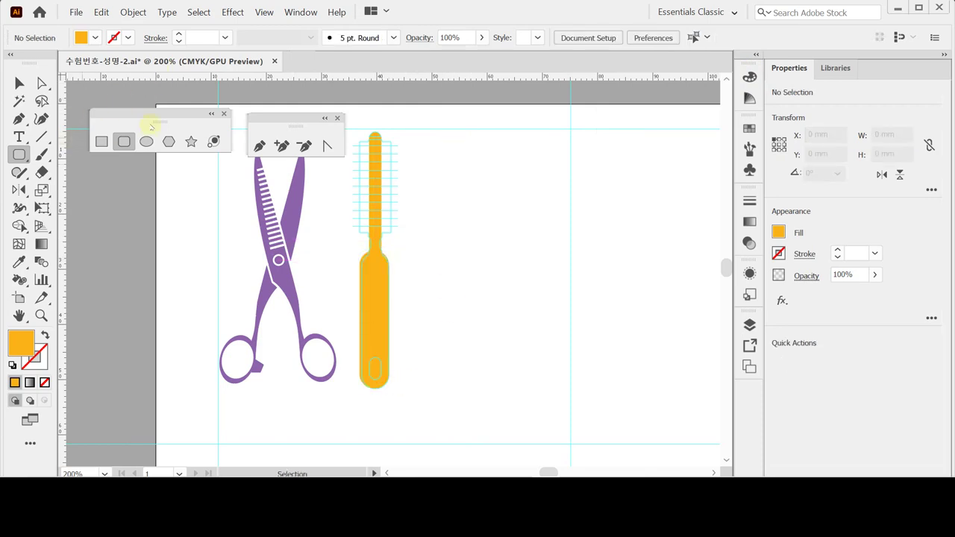
click(101, 141)
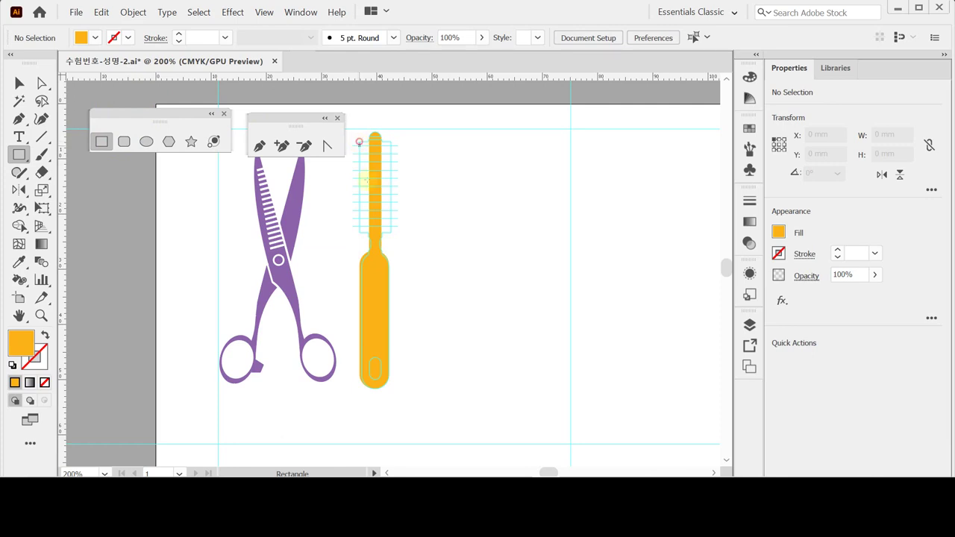
drag(359, 142, 391, 232)
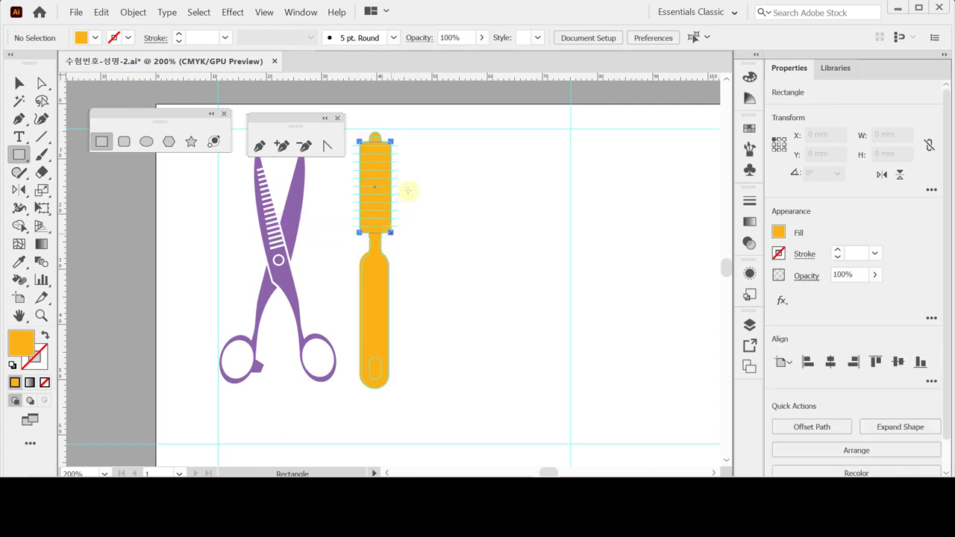
Step: Align the orange neck bar, head and handle on their horizontal centres and unite them into one shape
drag(421, 129, 377, 325)
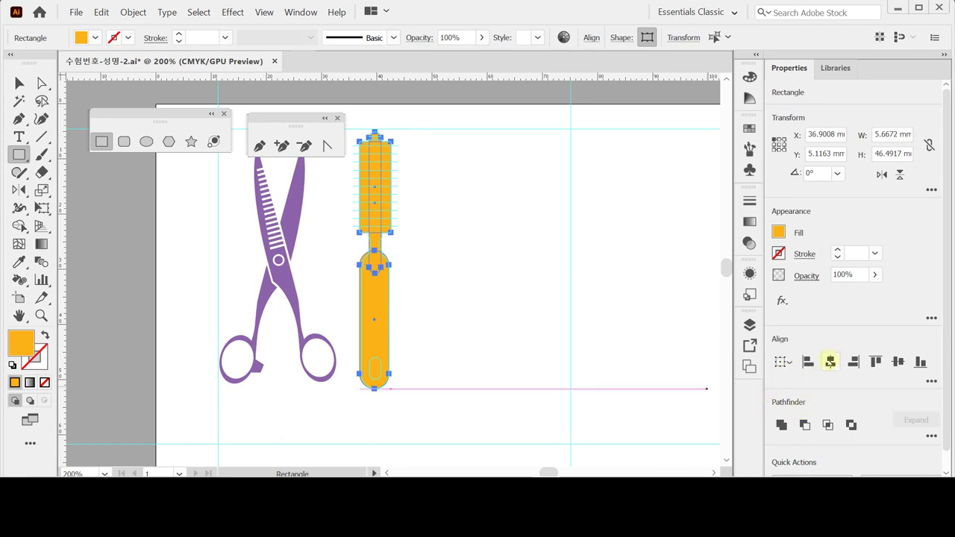
click(831, 362)
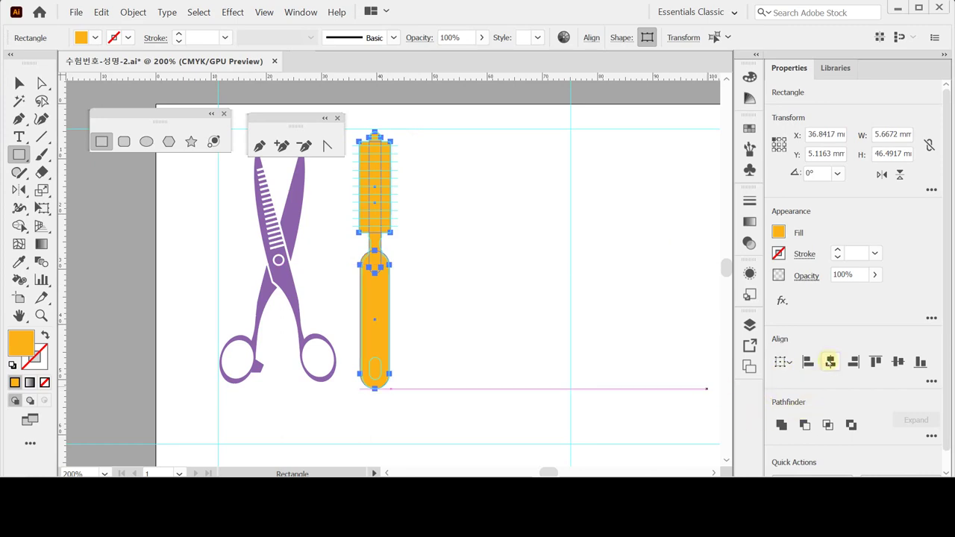
click(781, 424)
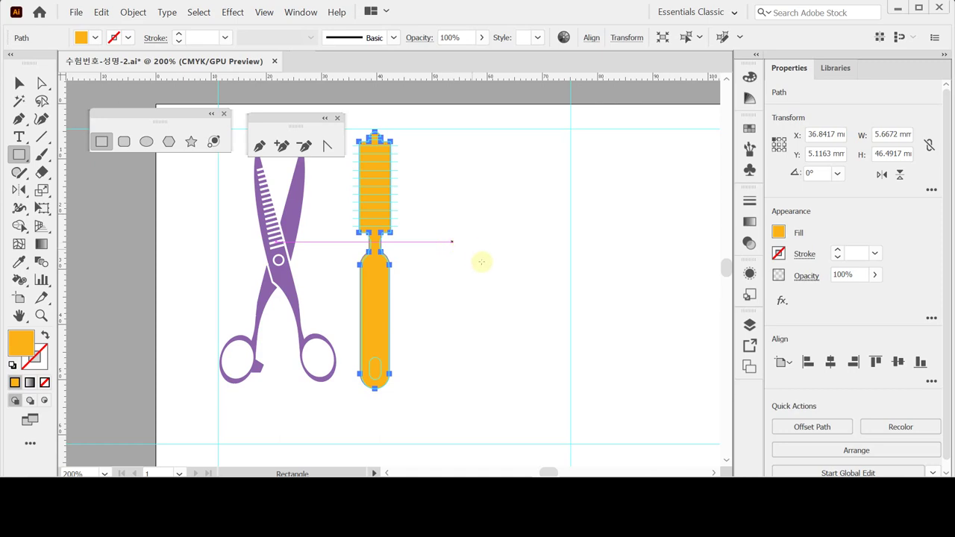
Step: Draw a thin rectangular bar about 7.9 × 0.57 mm across the base of the brush's rounded tip and fill it blue
click(392, 172)
click(442, 182)
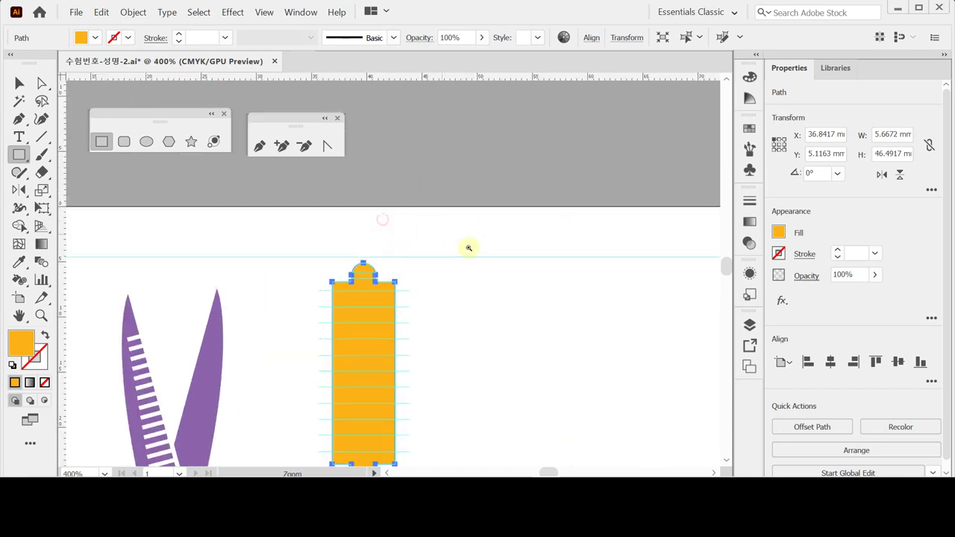
click(467, 247)
drag(465, 266, 474, 231)
click(520, 241)
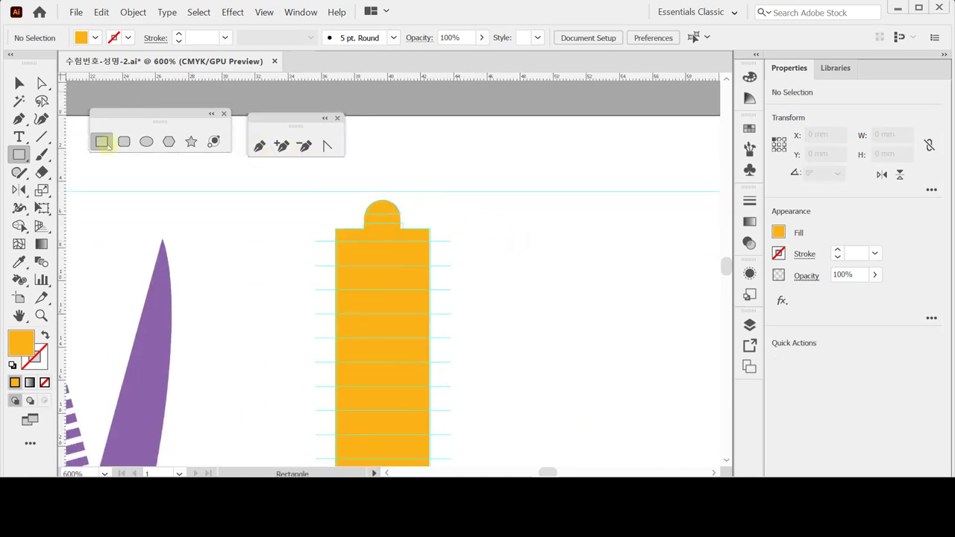
drag(320, 214, 454, 220)
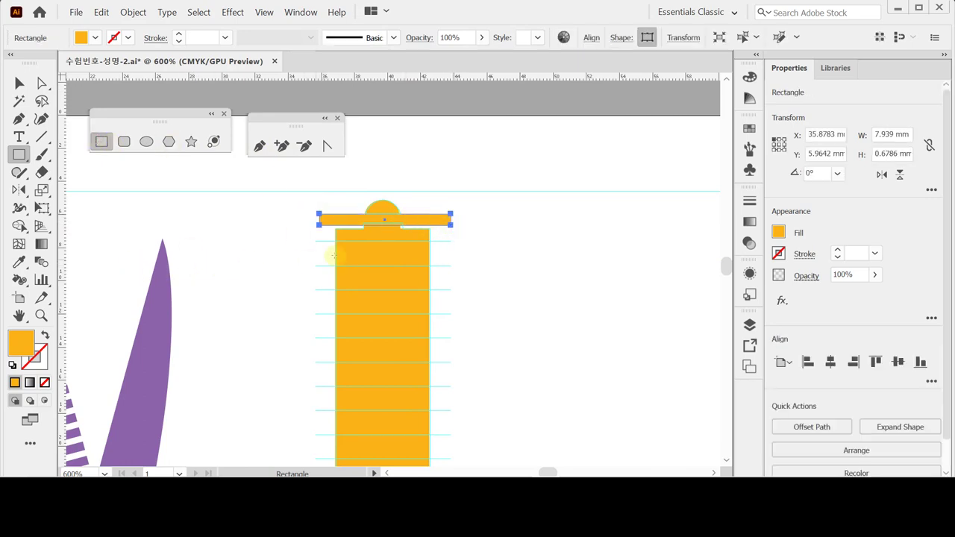
drag(385, 225, 386, 224)
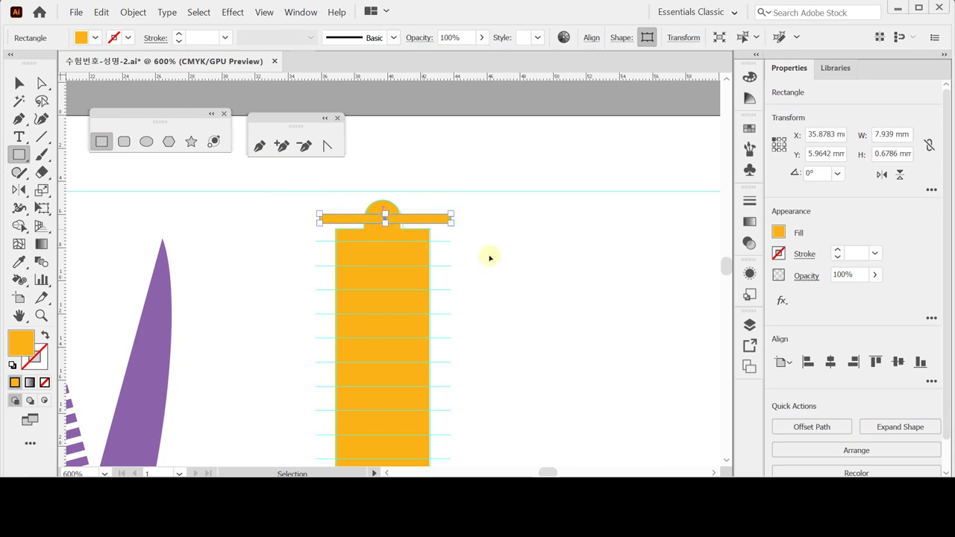
click(751, 77)
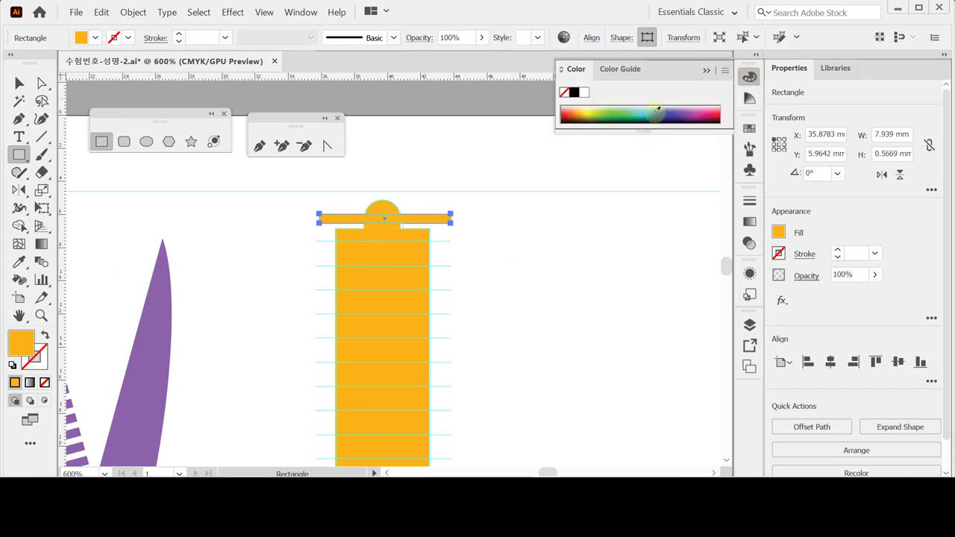
click(646, 109)
Step: Draw a blue ellipse about 2.5 × 3.3 mm over the left edge of the brush neck
ctrl+alt+click(451, 309)
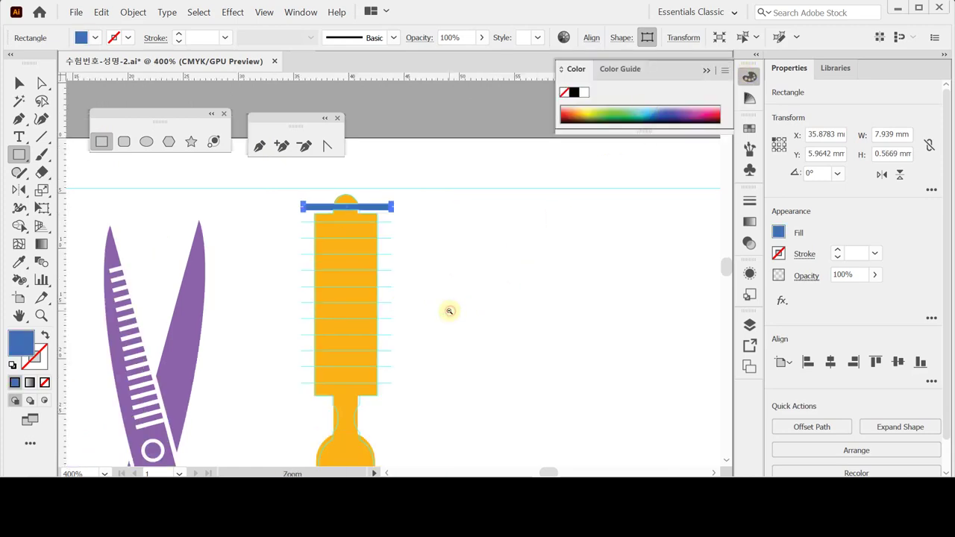
ctrl+click(332, 390)
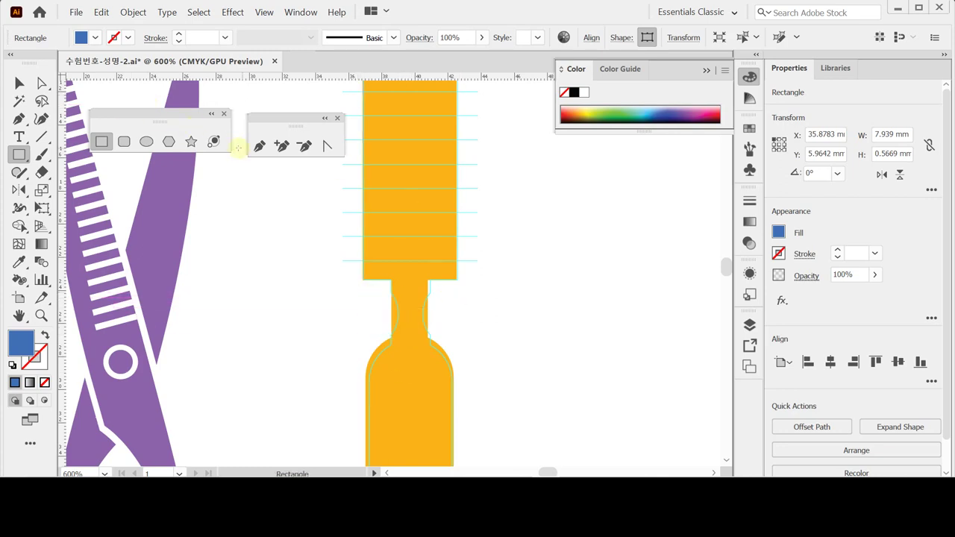
click(148, 141)
drag(360, 292, 382, 324)
Step: Draw a blue rounded slot about 2 × 4 mm over the hole guide near the lower end of the handle
key(ctrl+minus)
key(ctrl+minus)
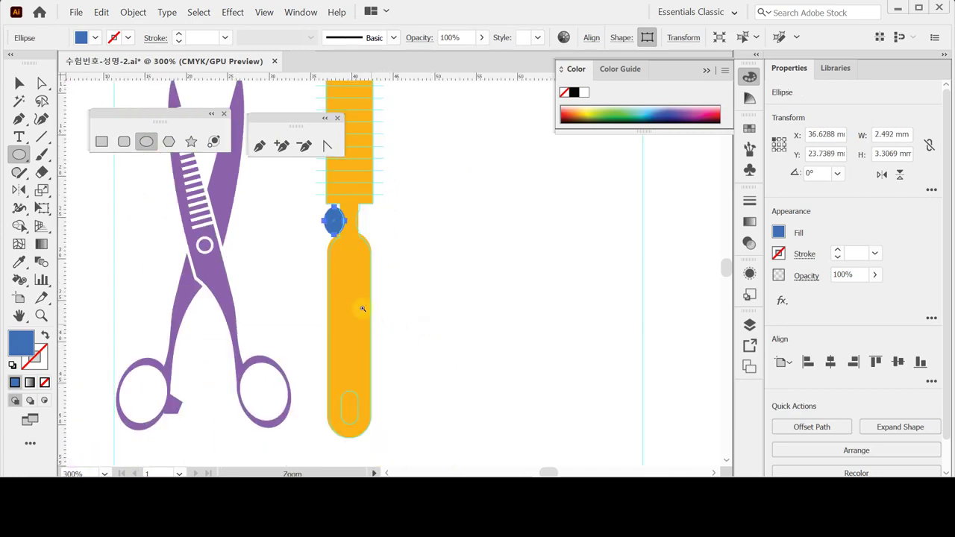
click(124, 142)
drag(342, 392, 359, 426)
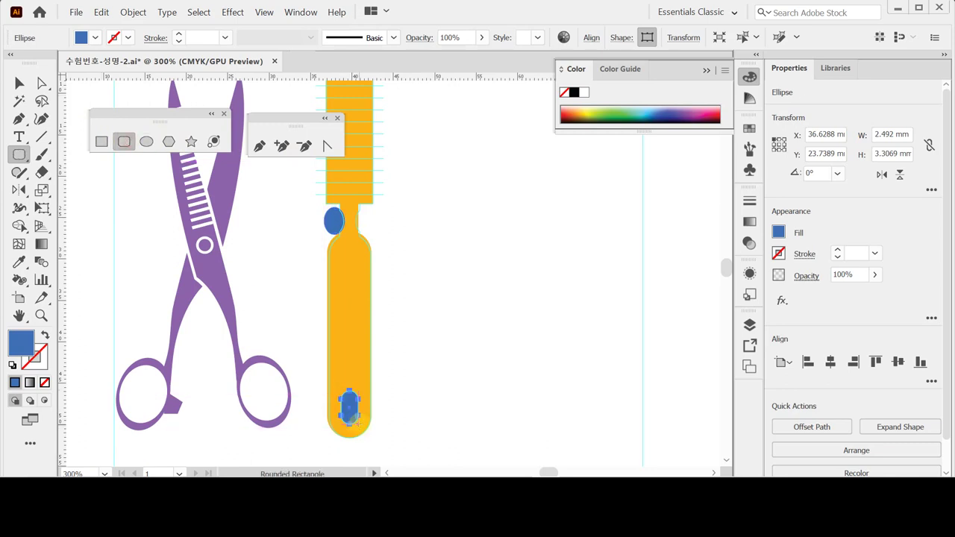
Step: Align the orange brush body, the thin blue bar and the handle slot on their horizontal centres
scroll(391, 384, down, 1)
mouse_move(391, 384)
mouse_down()
mouse_move(386, 269)
mouse_move(394, 351)
mouse_up()
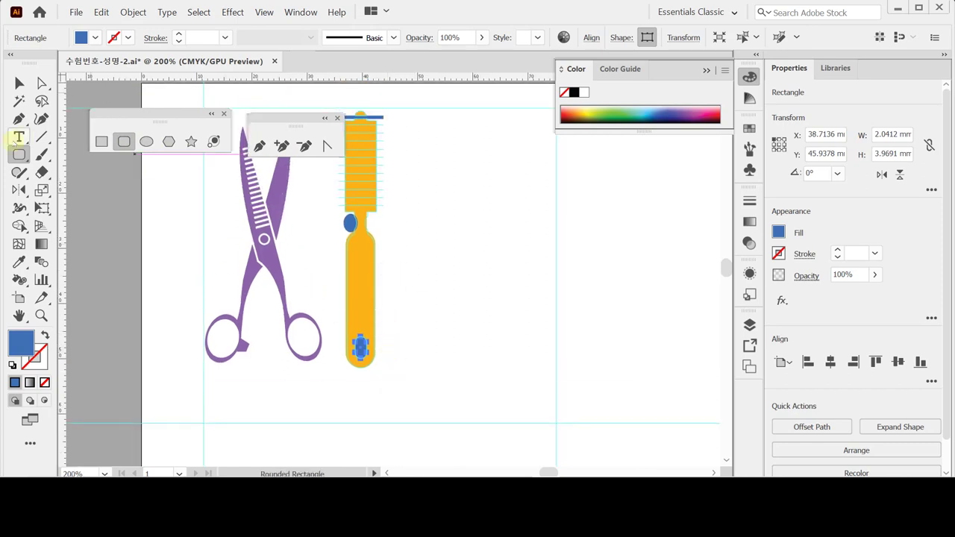
click(19, 82)
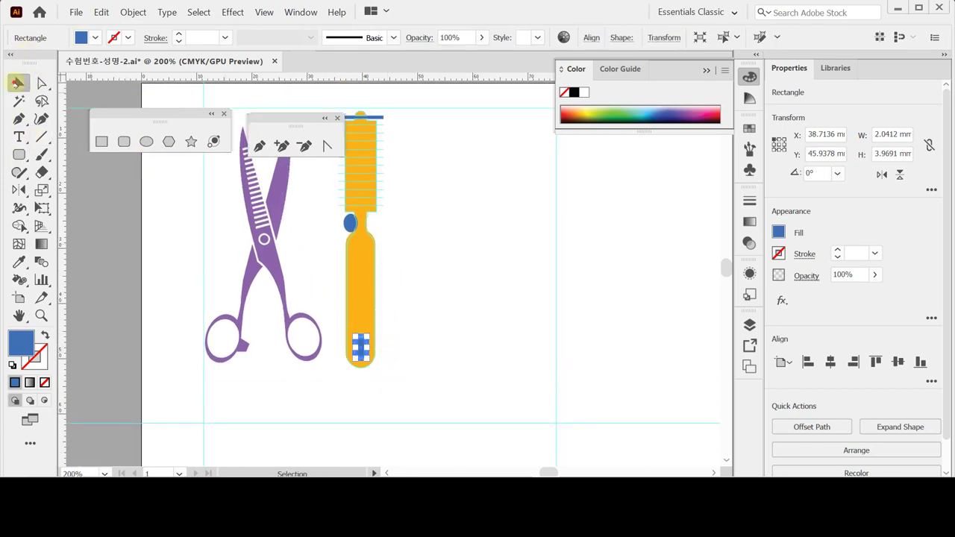
drag(404, 103, 364, 343)
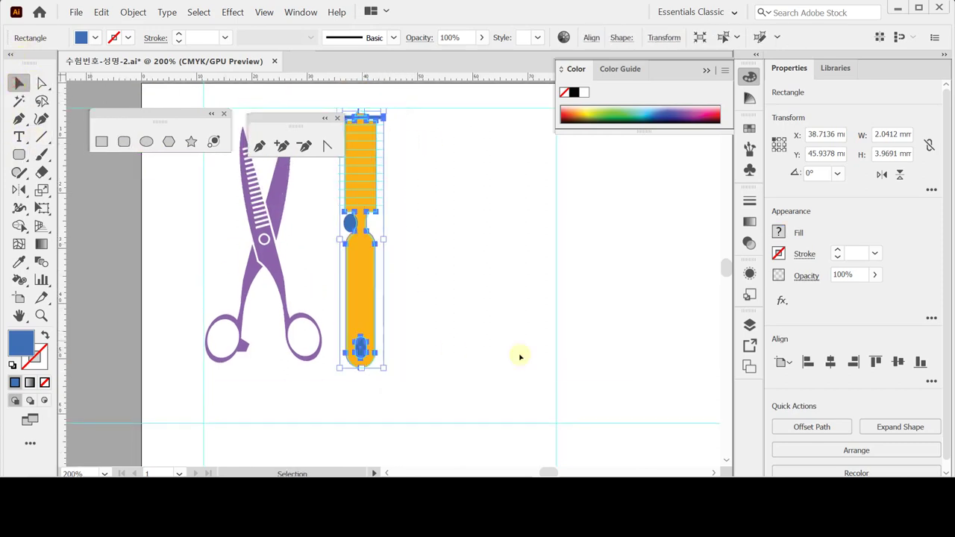
click(830, 362)
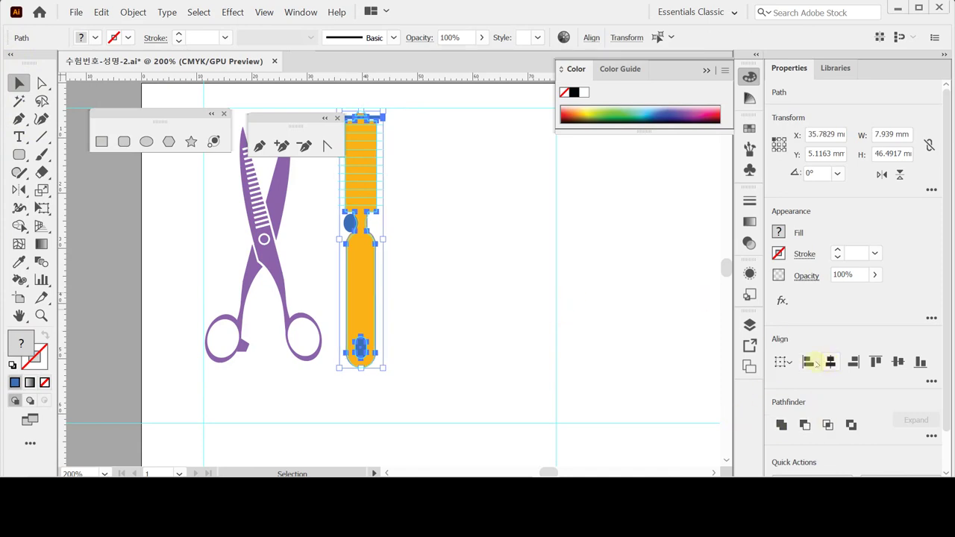
Step: Reflect a copy of the blue neck ellipse across the vertical axis through the handle slot's centre, using outline view to place the axis
key(ctrl+equal)
drag(462, 270, 448, 261)
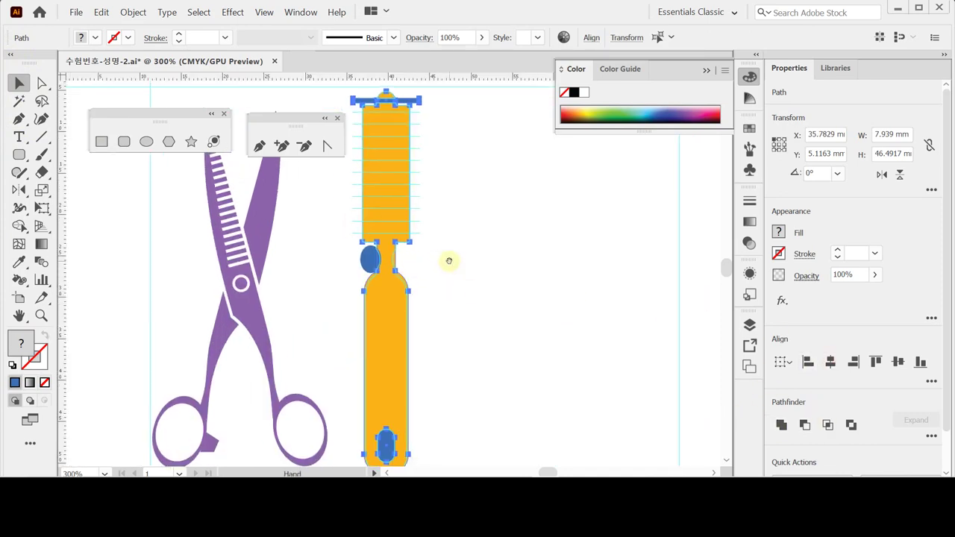
click(450, 260)
click(368, 259)
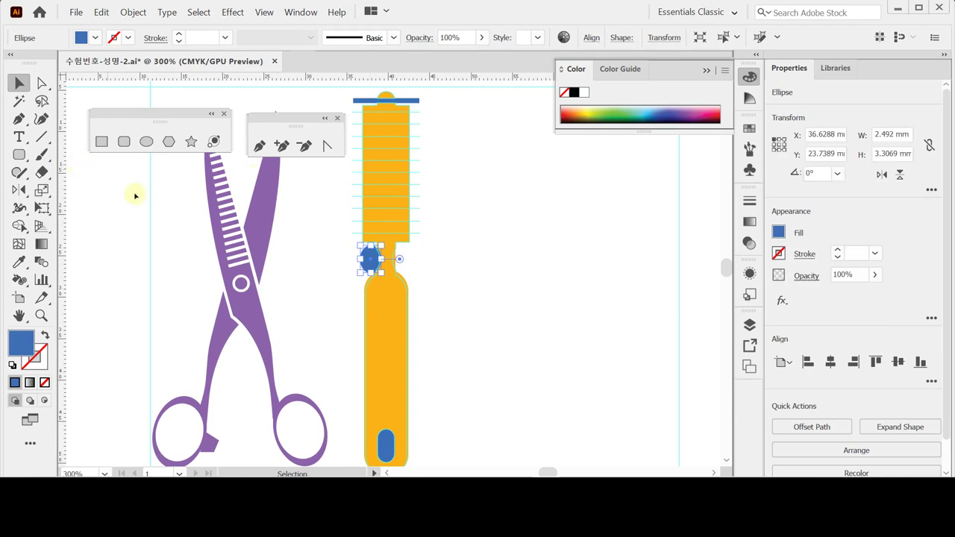
click(18, 189)
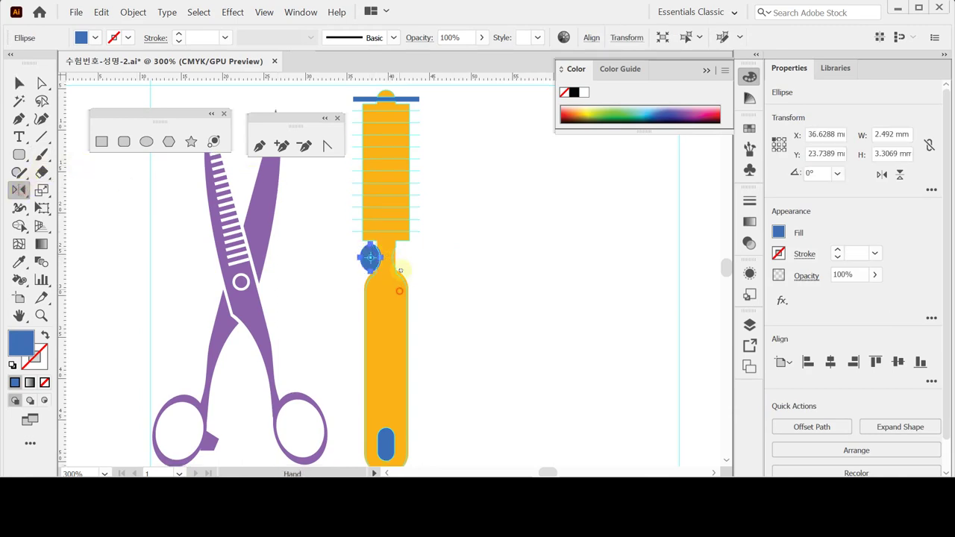
scroll(402, 291, down, 2)
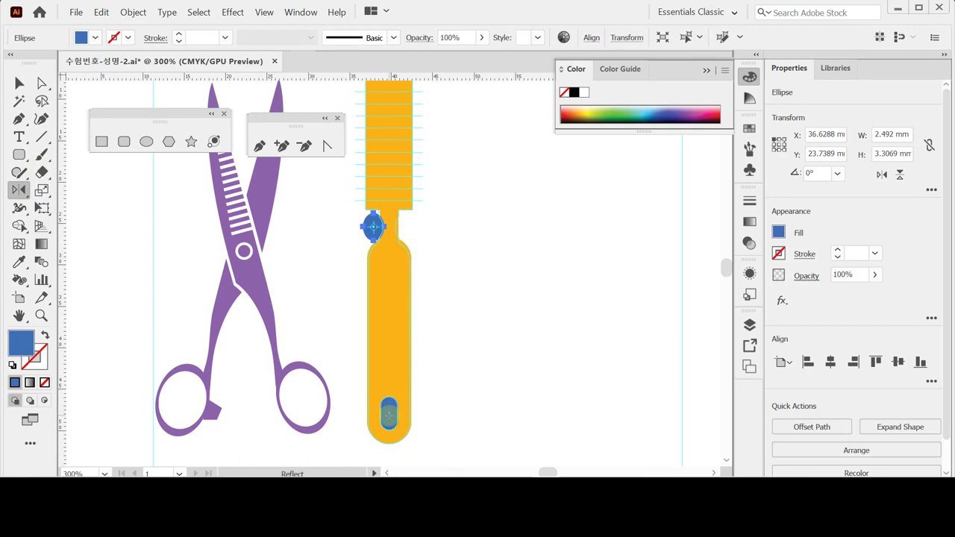
key(ctrl+y)
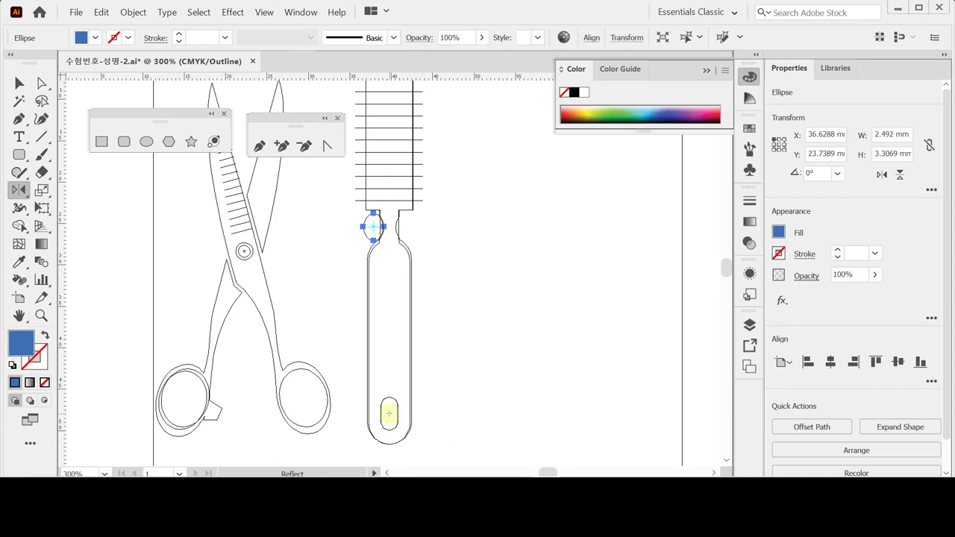
alt+click(388, 413)
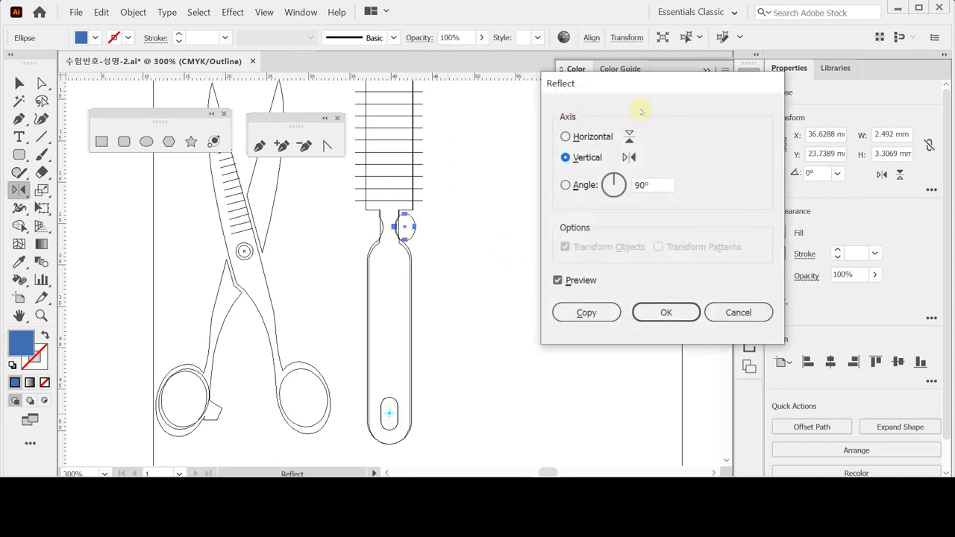
click(587, 313)
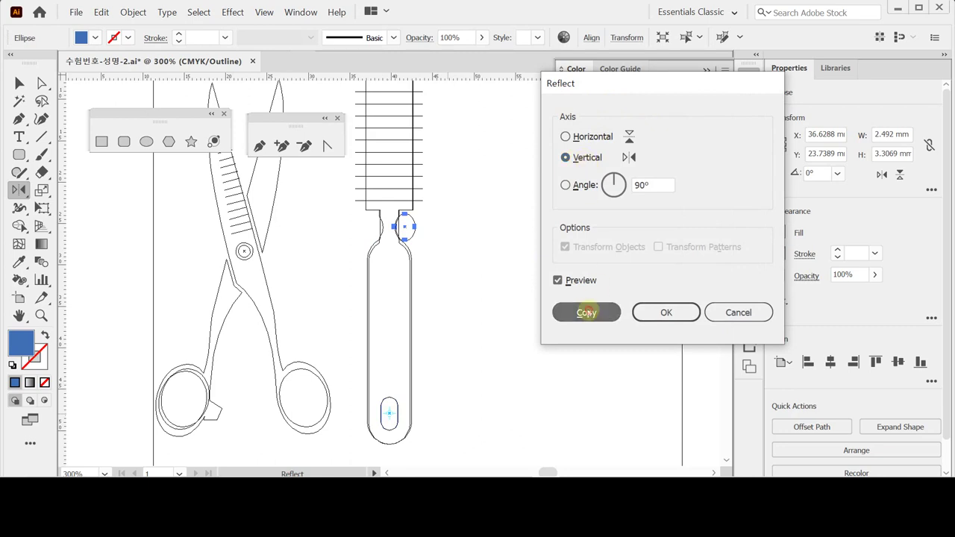
key(v)
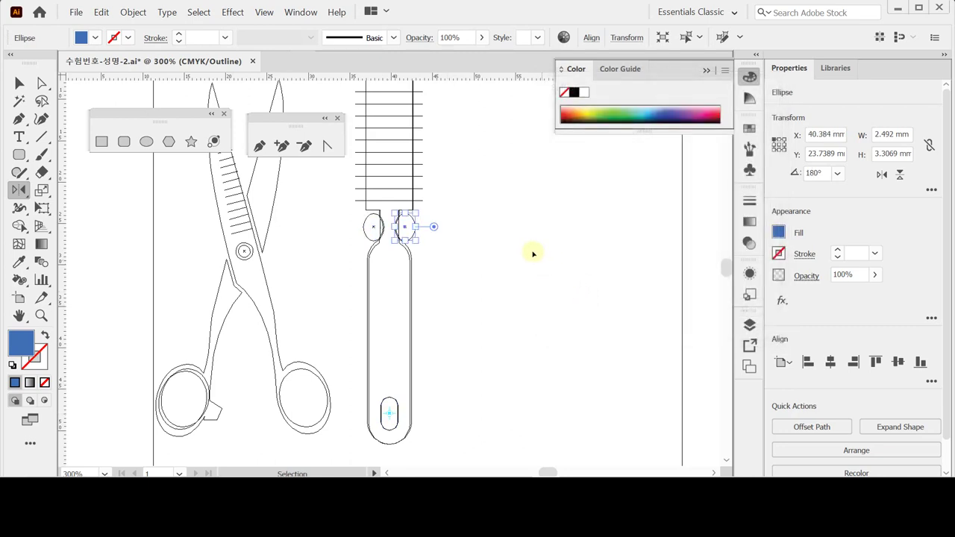
key(ctrl+y)
click(463, 226)
key(ctrl+minus)
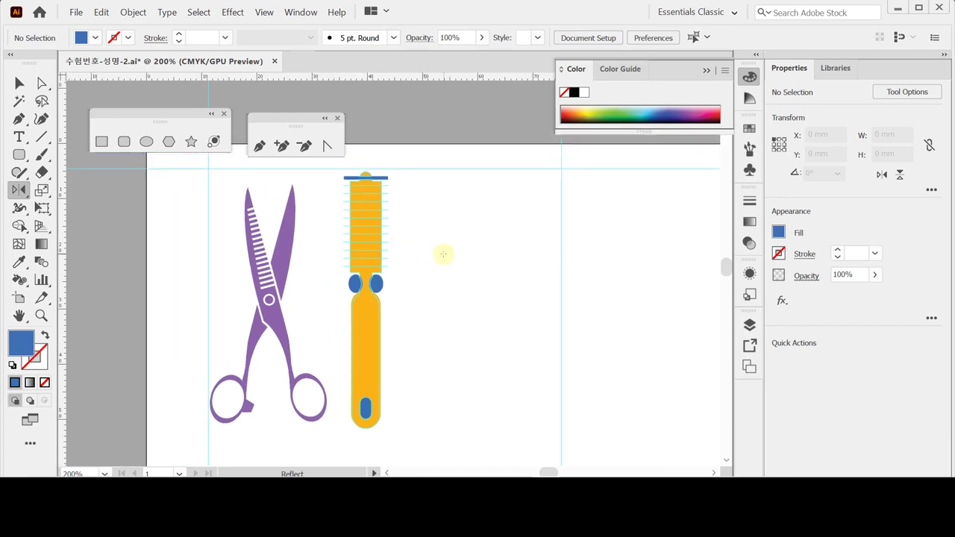
Step: Cut the blue bar, neck ellipses and handle slot out of the orange brush body with Minus Front
drag(331, 170, 393, 432)
click(805, 425)
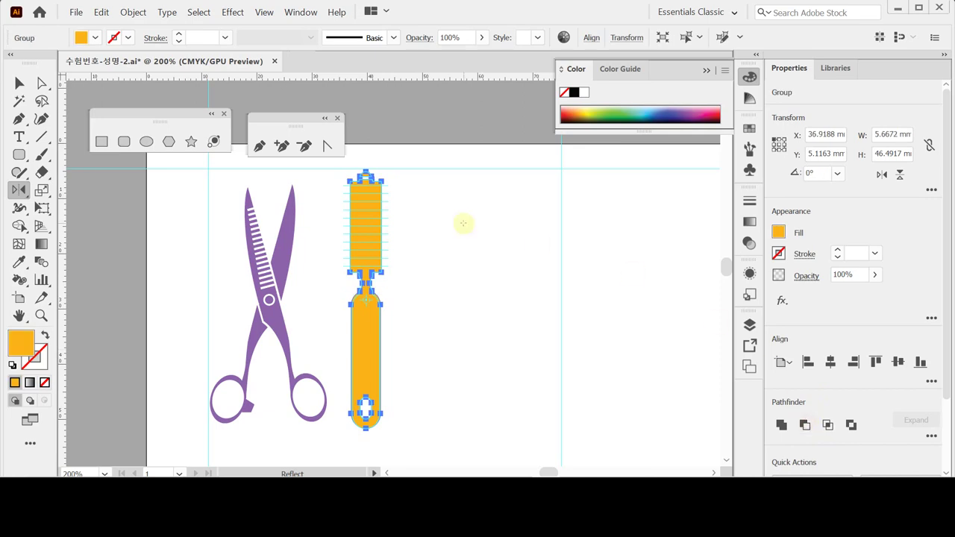
click(462, 223)
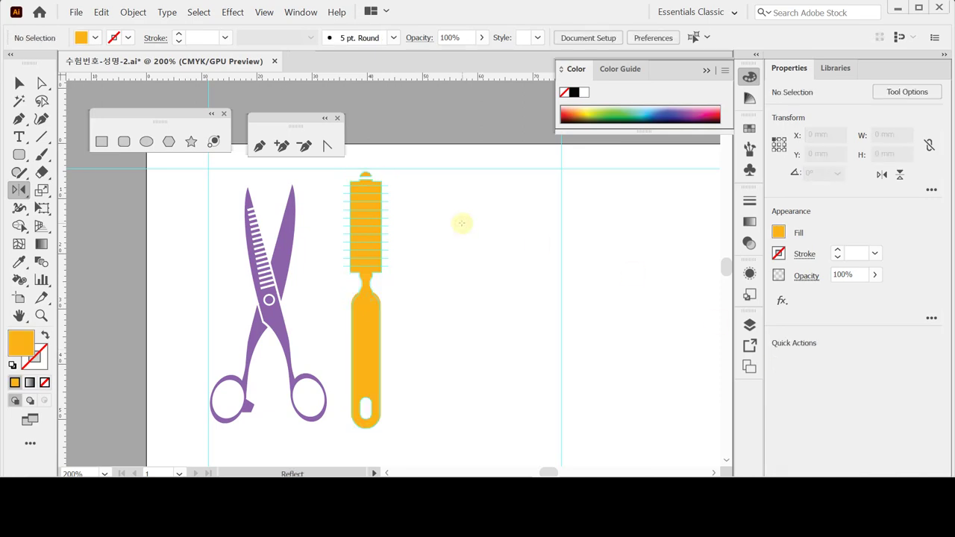
Step: Recolour the brush body with the purple fill sampled from the thinning scissors using the Eyedropper
click(377, 311)
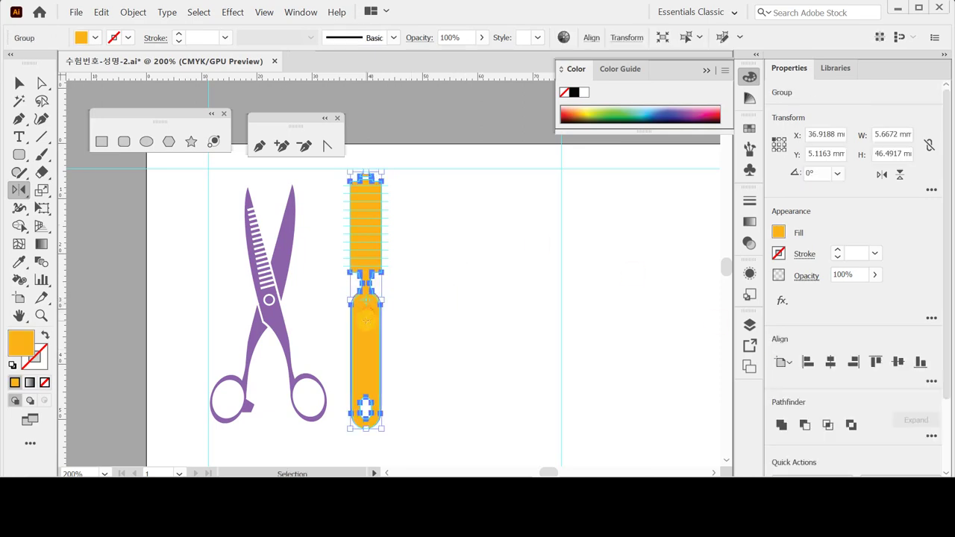
key(i)
click(283, 258)
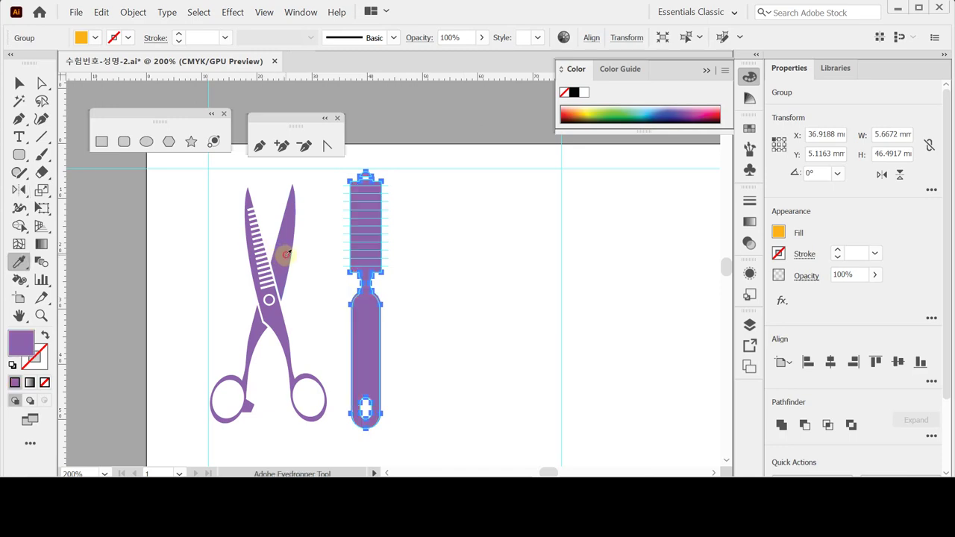
key(ctrl+shift+a)
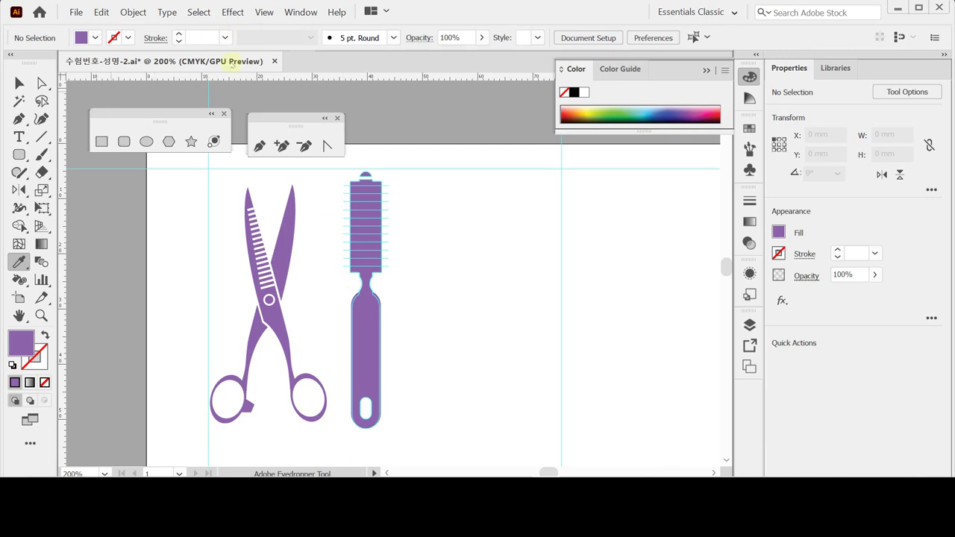
Step: Draw a horizontal line about 8.2 mm long over the brush head's uppermost bristle guide, with the brush's purple as stroke and no fill
click(41, 137)
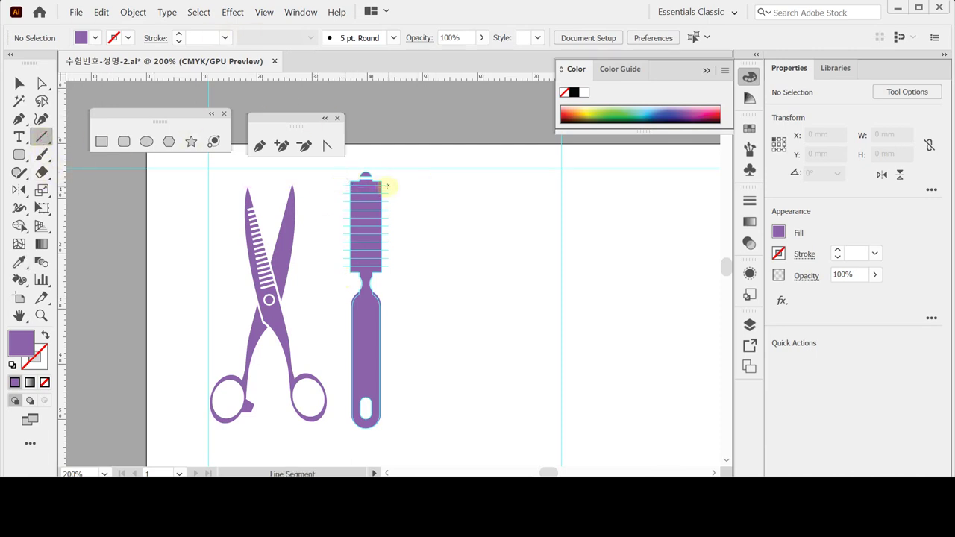
drag(387, 185, 343, 185)
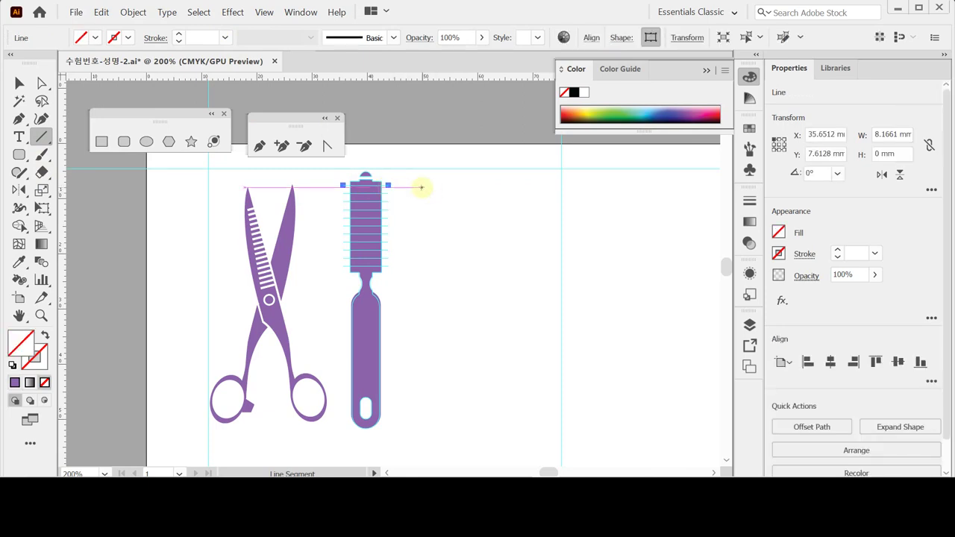
key(i)
click(366, 228)
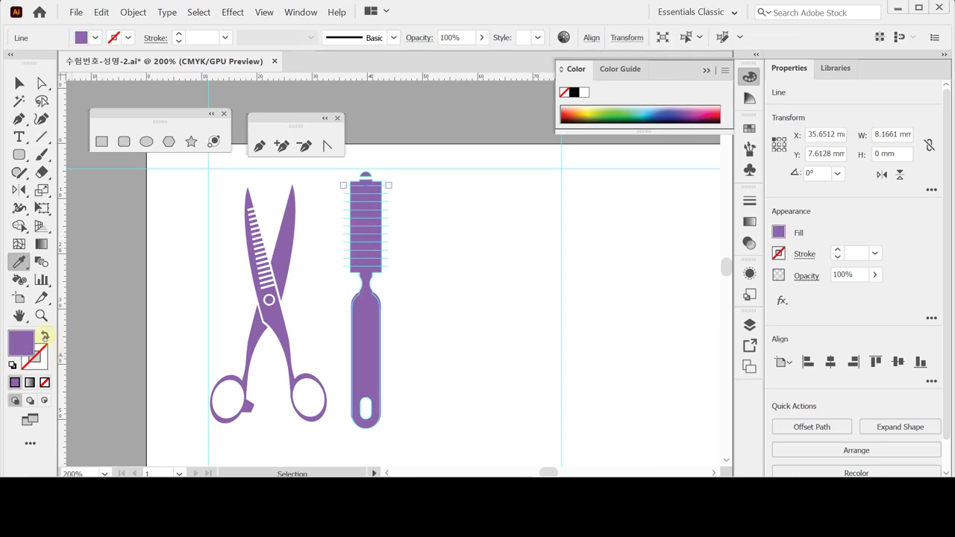
click(45, 336)
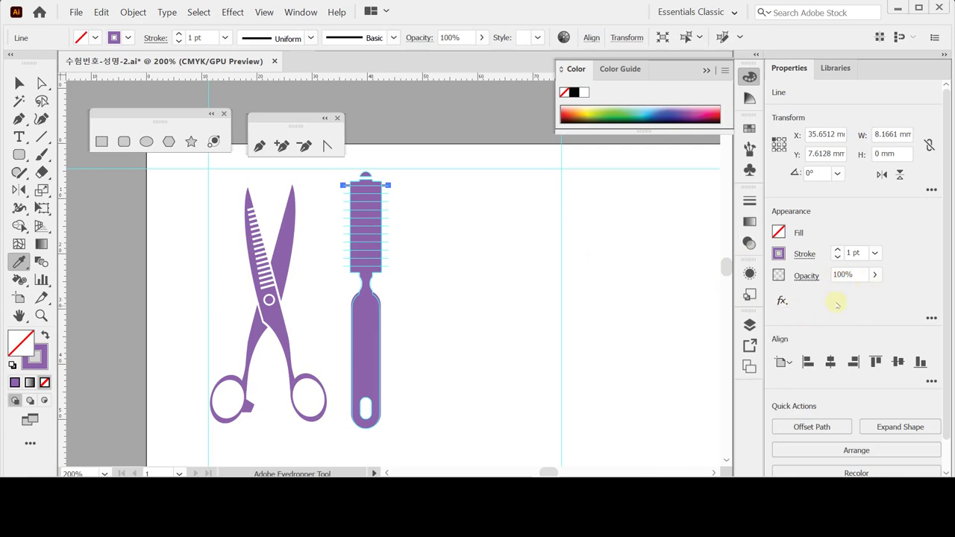
Step: Set the bristle line's stroke weight to 2 pt with round caps
click(838, 250)
click(799, 255)
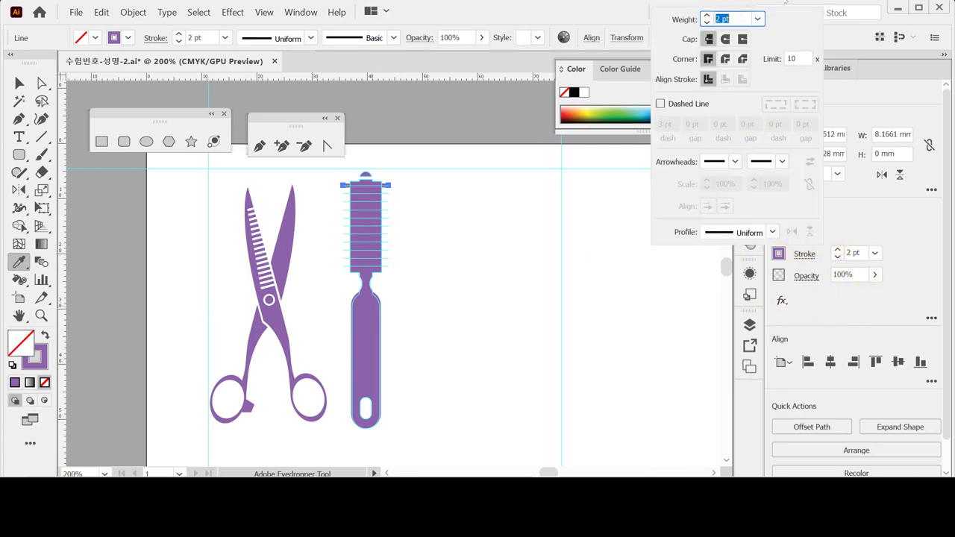
click(725, 39)
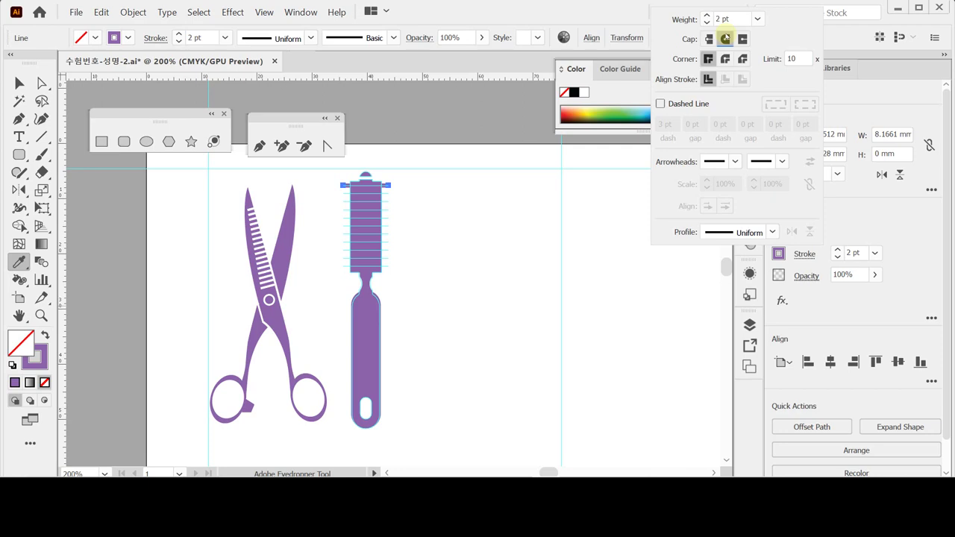
click(447, 202)
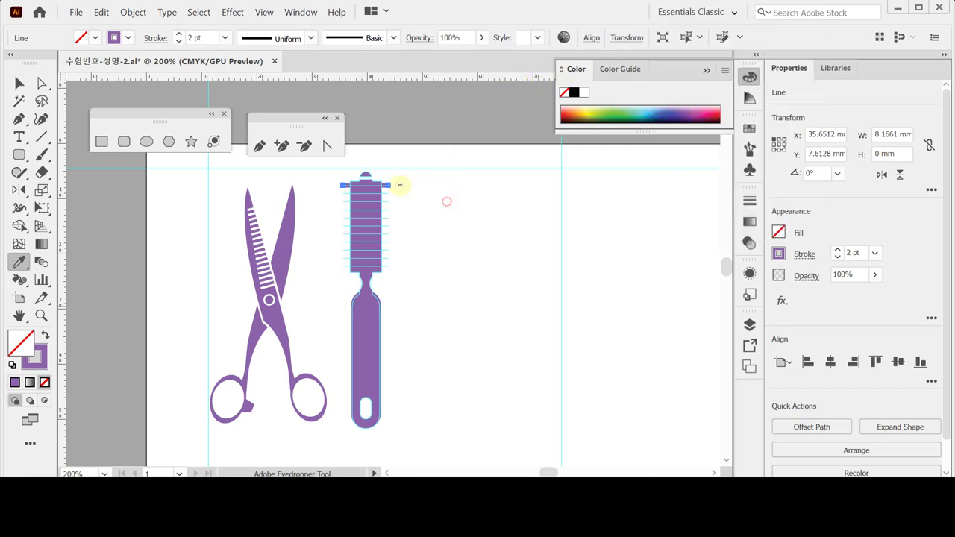
Step: Align the bristle line and the brush body on their horizontal centres
key(v)
click(486, 224)
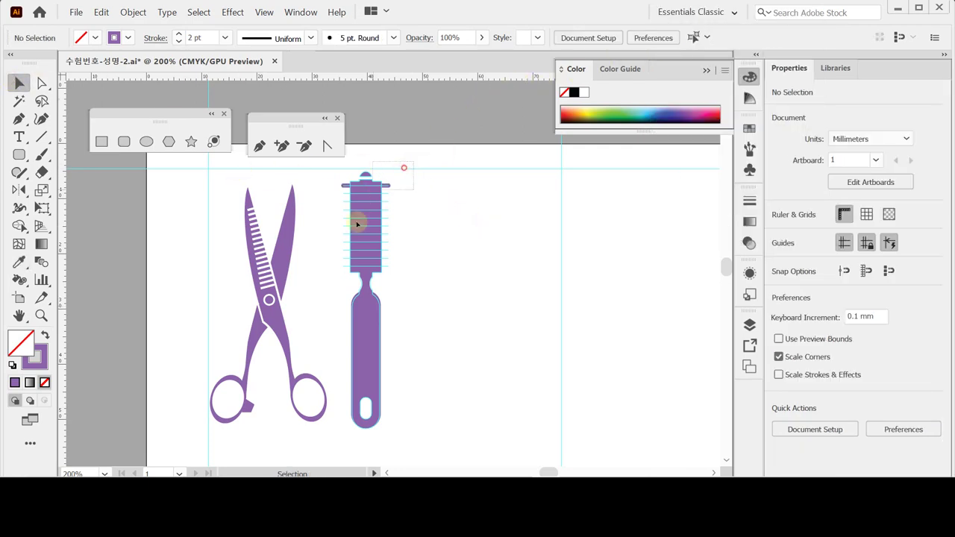
click(358, 215)
click(830, 363)
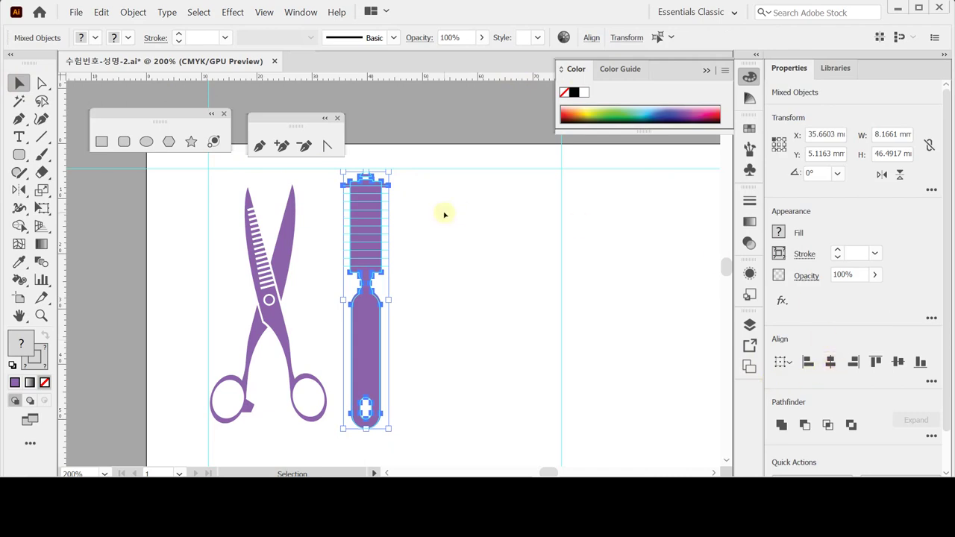
click(426, 192)
Step: Duplicate the bristle line straight down onto the second bristle guide
scroll(390, 187, up, 1)
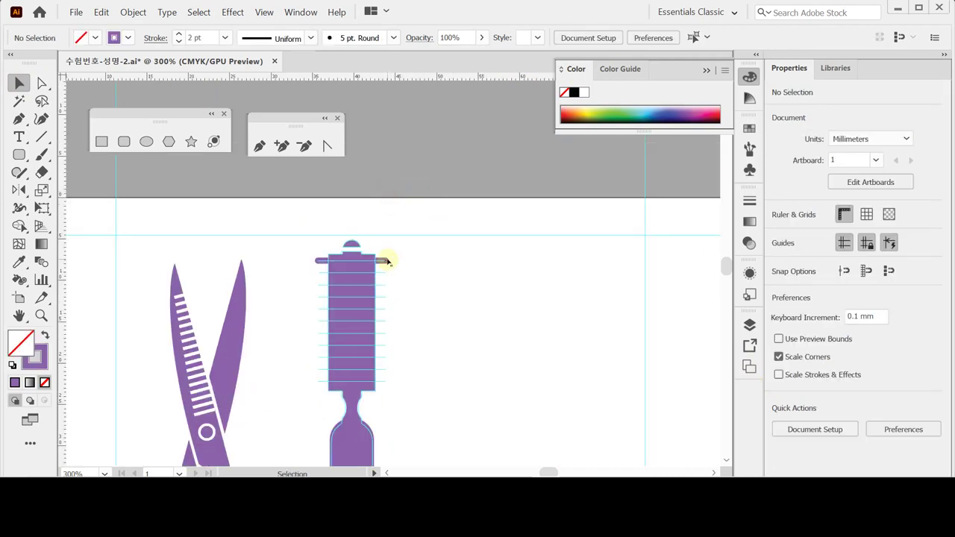
click(383, 259)
scroll(394, 279, up, 1)
scroll(378, 264, up, 1)
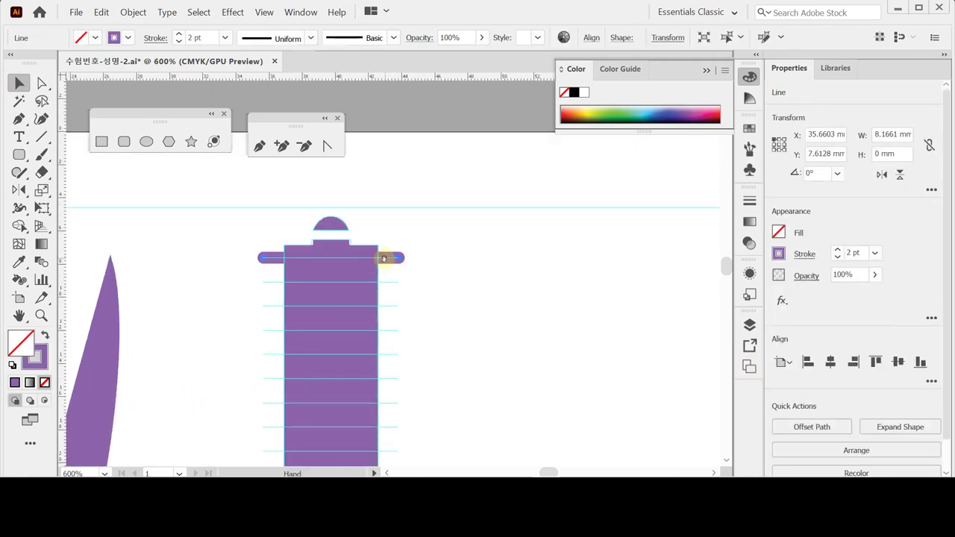
drag(386, 259, 401, 198)
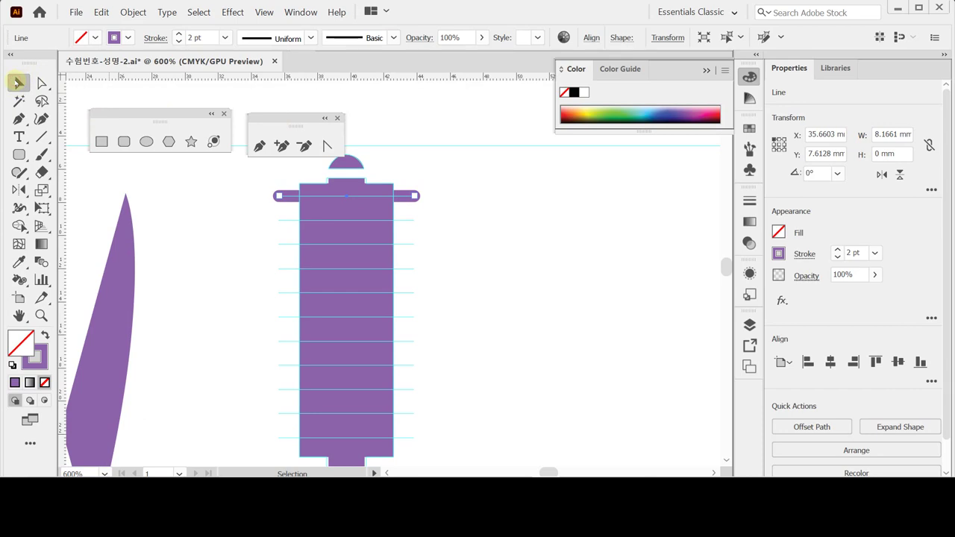
click(41, 137)
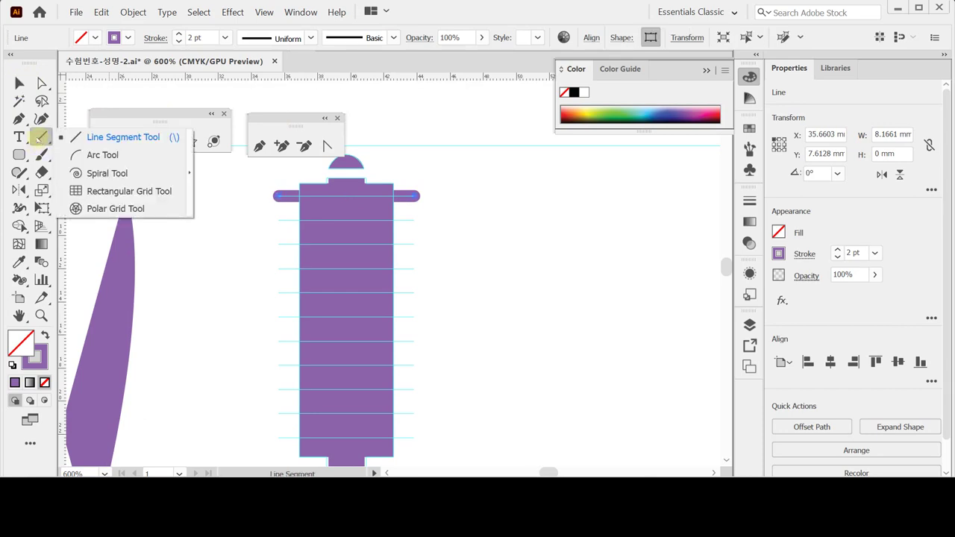
double_click(20, 84)
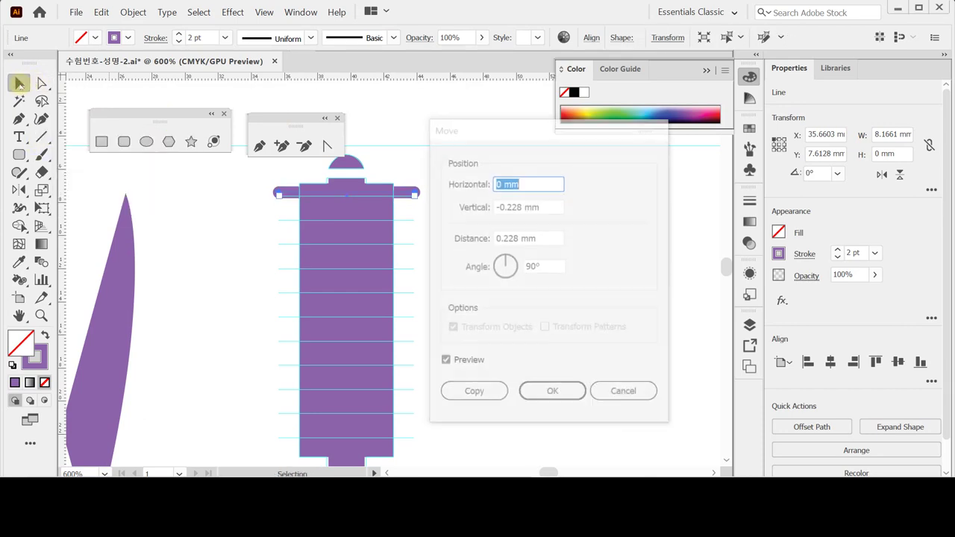
key(Escape)
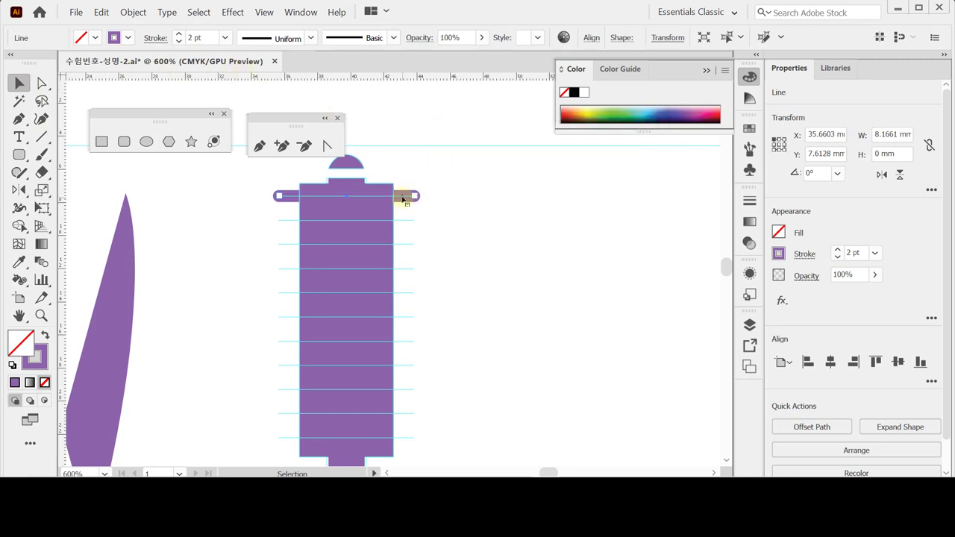
drag(403, 197, 403, 222)
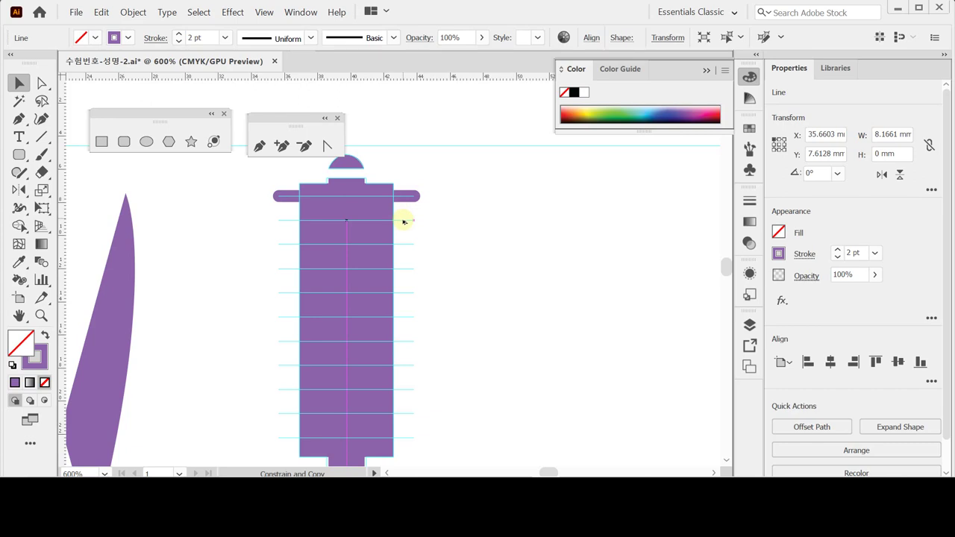
drag(403, 222, 403, 222)
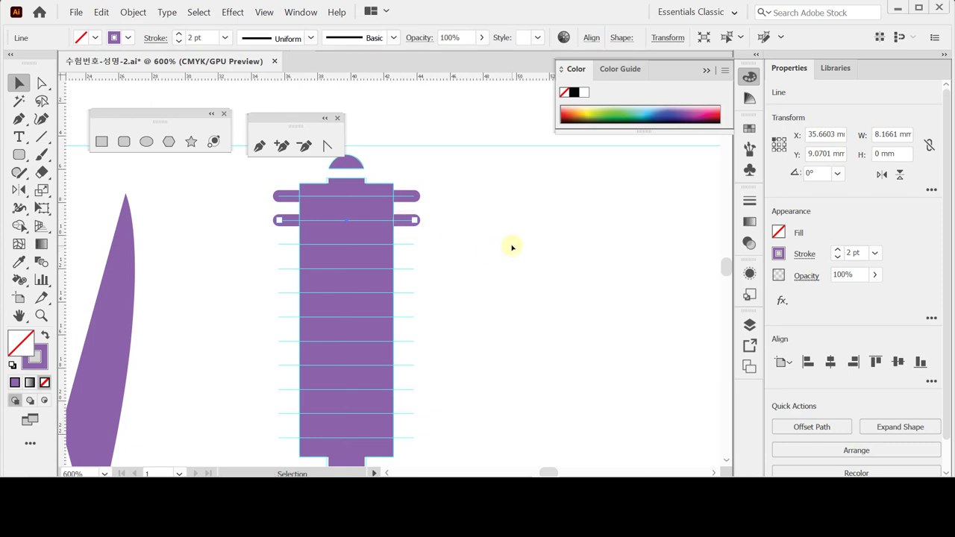
Step: Repeat the bristle copy nine times so that every guide down the brush head has a bristle line
scroll(512, 246, down, 1)
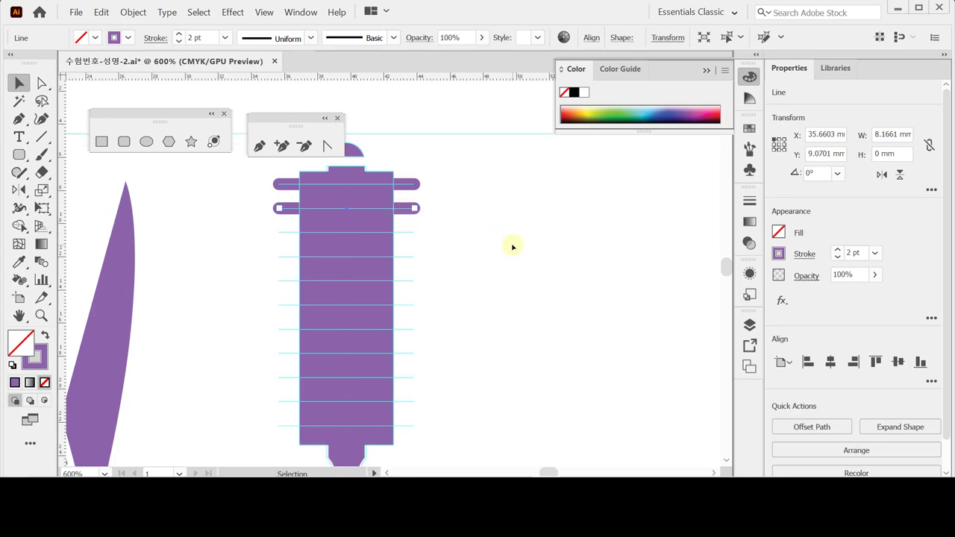
key(ctrl+d)
key(ctrl+d)
key(ctrl+d)
key(ctrl+d)
key(ctrl+d)
key(ctrl+d)
key(ctrl+d)
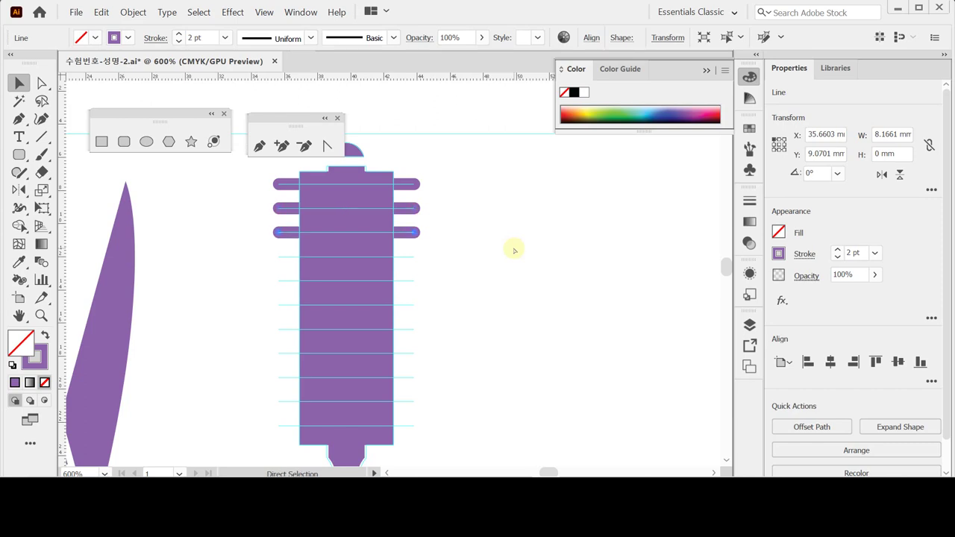
key(ctrl+d)
key(ctrl+d)
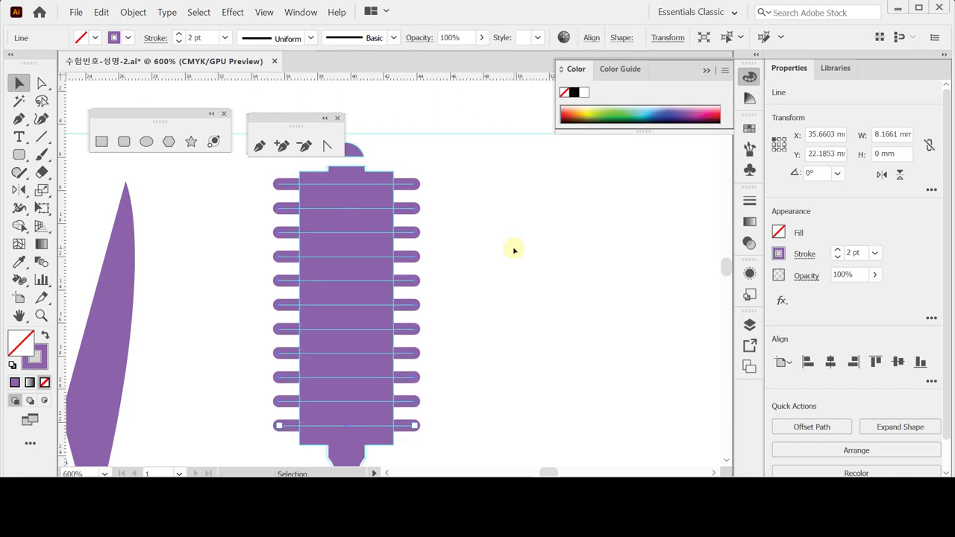
Step: Group the brush body with all its bristle lines
ctrl+alt+click(388, 281)
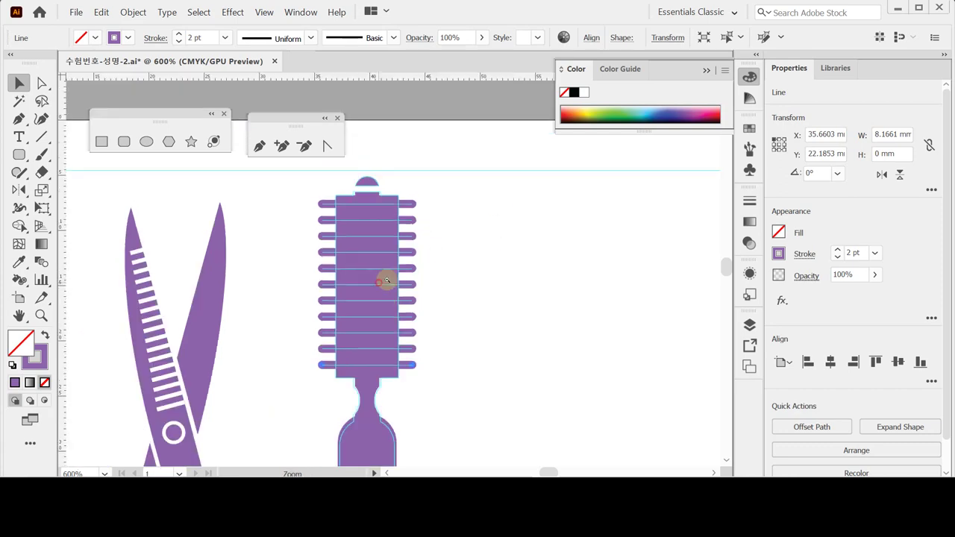
drag(317, 191, 415, 377)
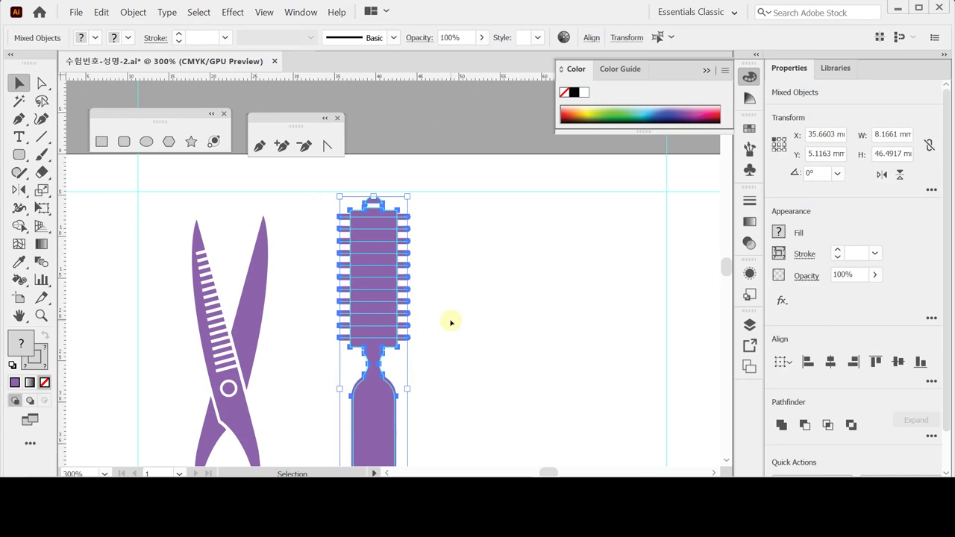
key(ctrl+g)
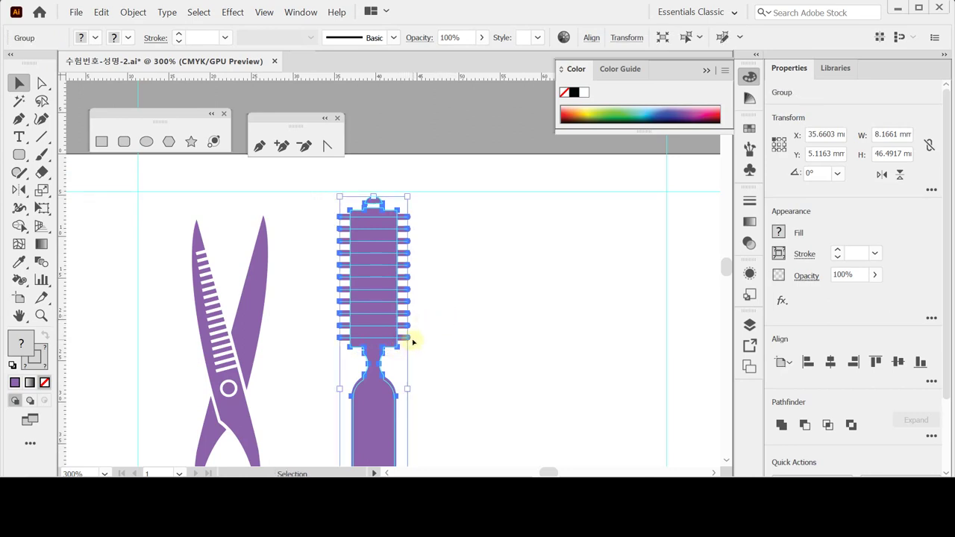
click(448, 331)
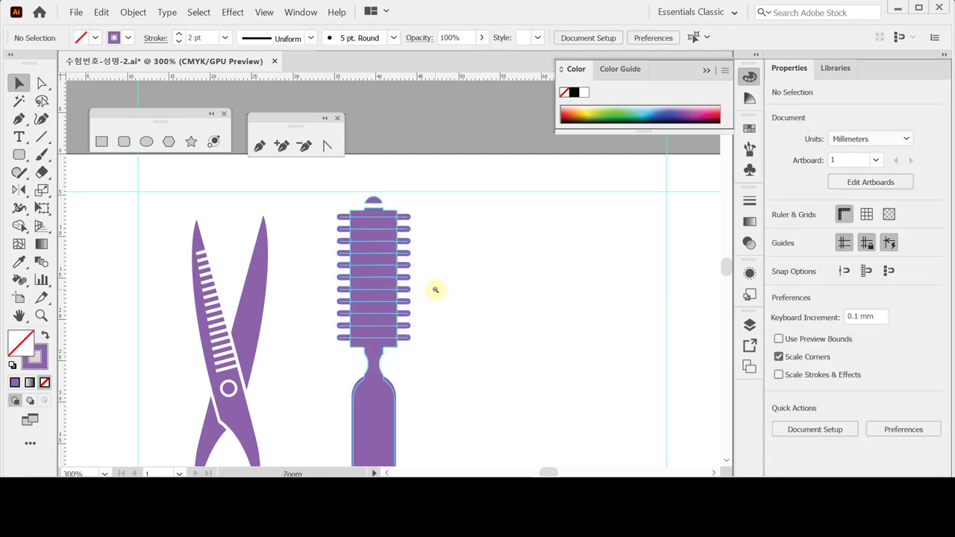
Step: Make a pattern from the thinning scissors and the hairbrush together
key(ctrl+minus)
key(ctrl+minus)
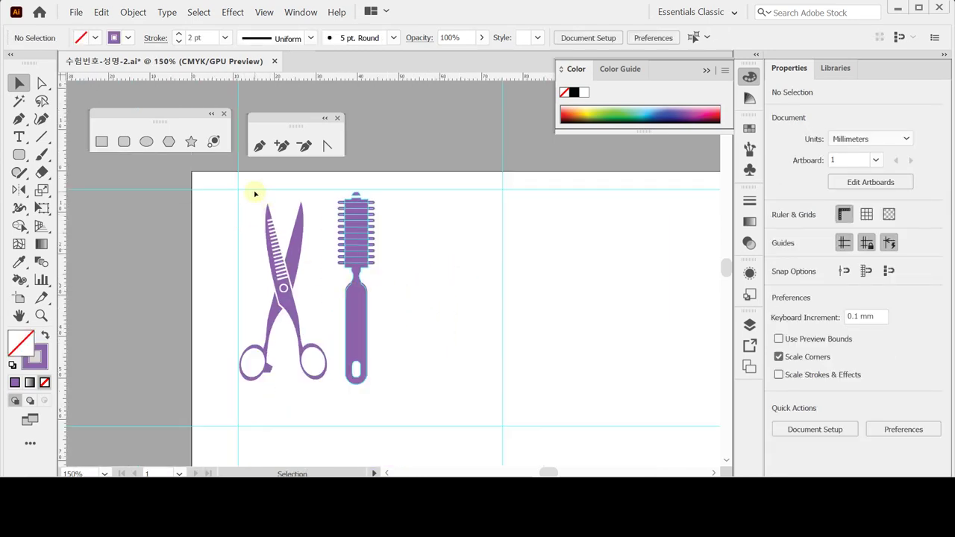
key(ctrl+a)
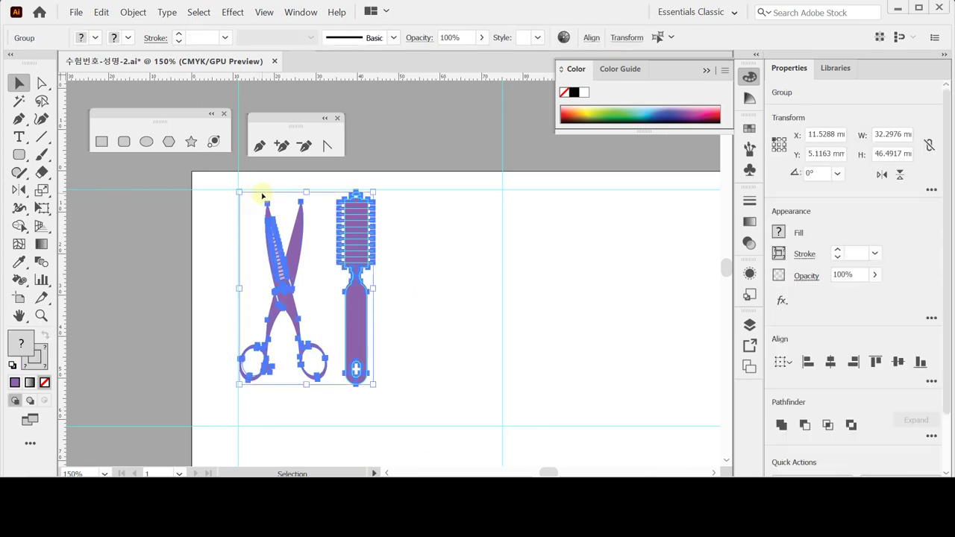
click(133, 12)
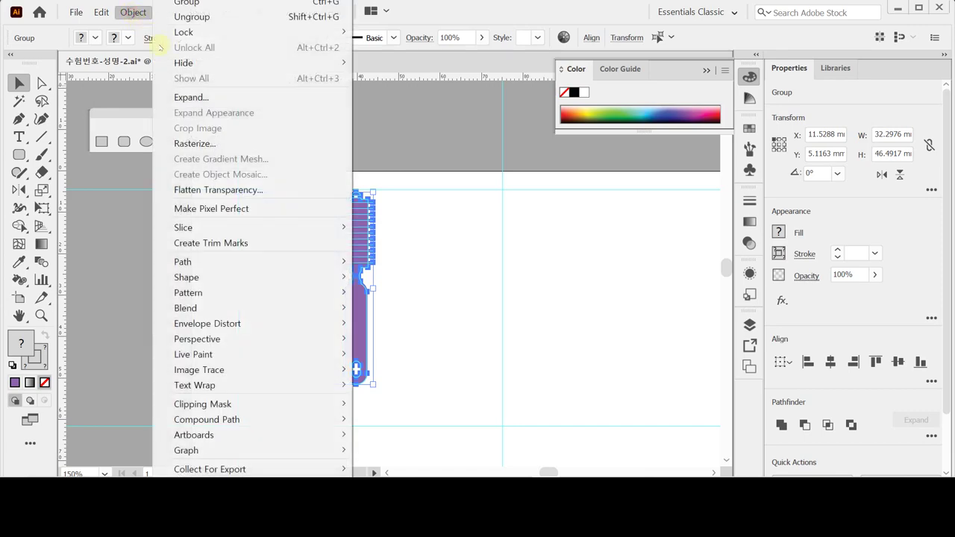
mouse_move(319, 276)
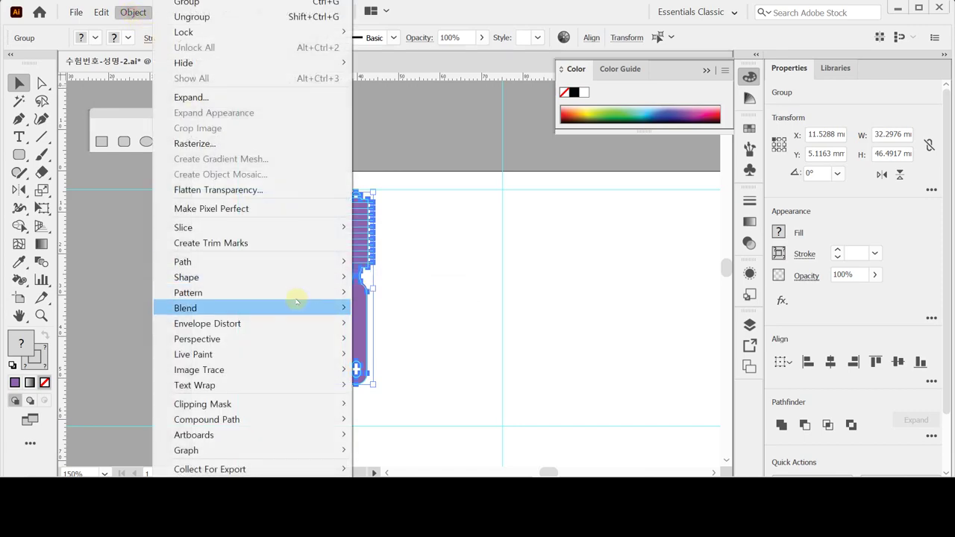
mouse_move(296, 295)
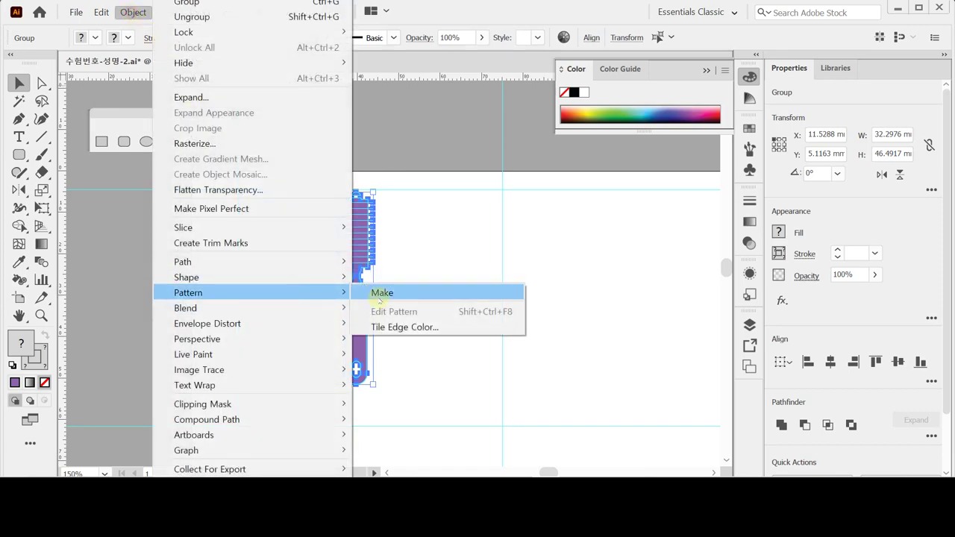
click(379, 296)
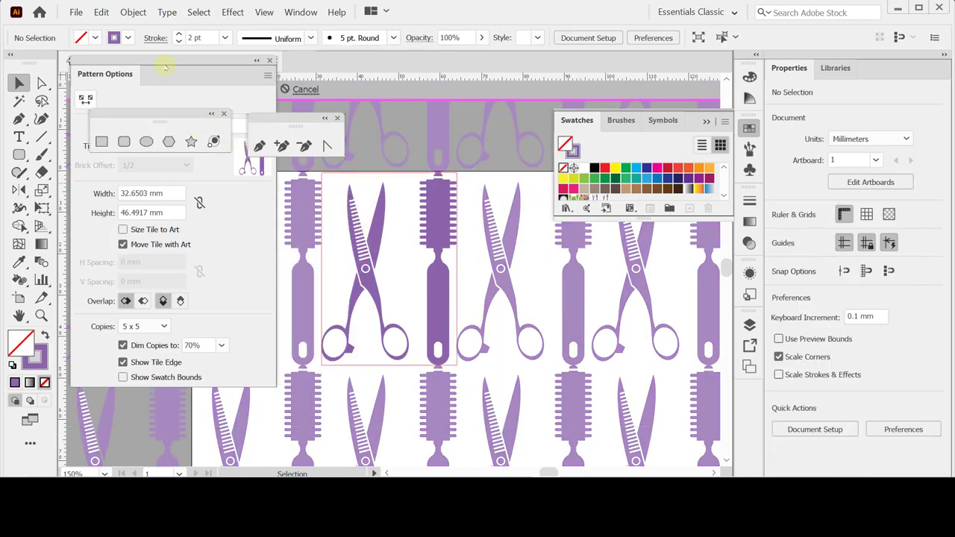
Step: Name the scissors and hairbrush pattern 가위와 롤 브러쉬, leave pattern editing, and check its swatch
drag(166, 65, 202, 171)
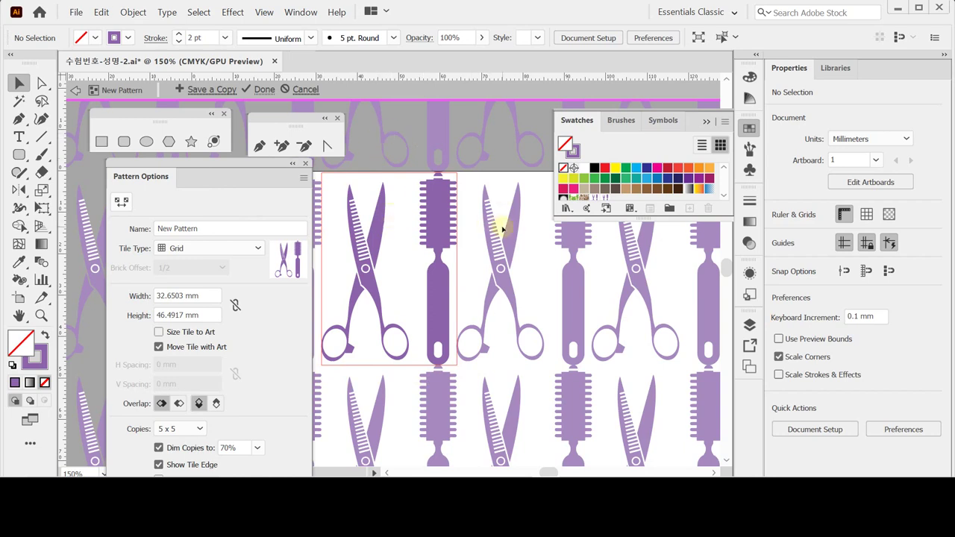
click(210, 228)
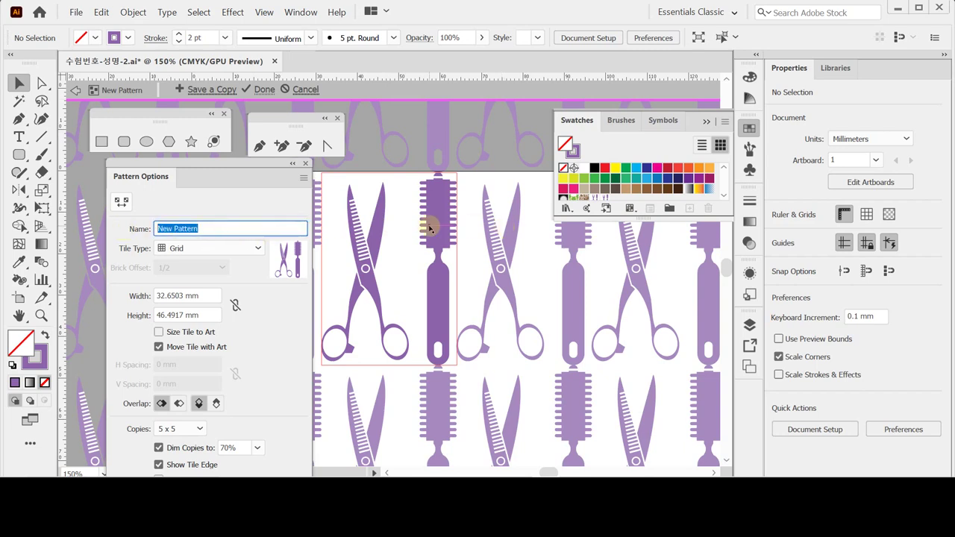
text(가위)
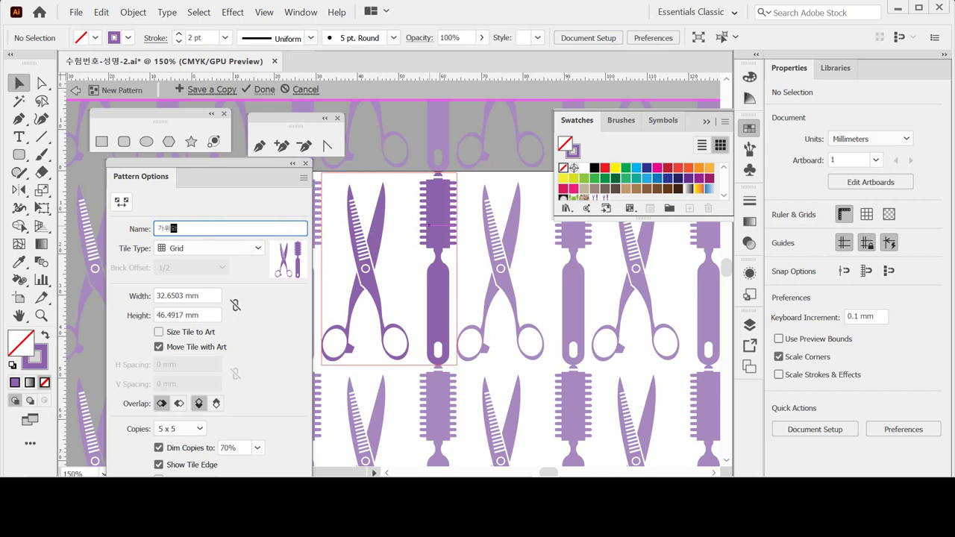
text(와 ㅂ)
text(롤 브)
text(러쉬)
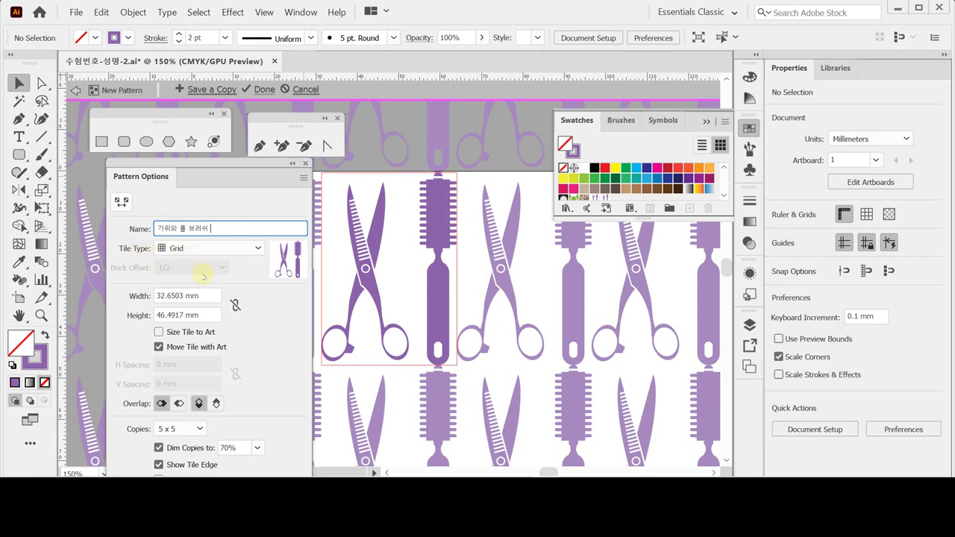
click(74, 90)
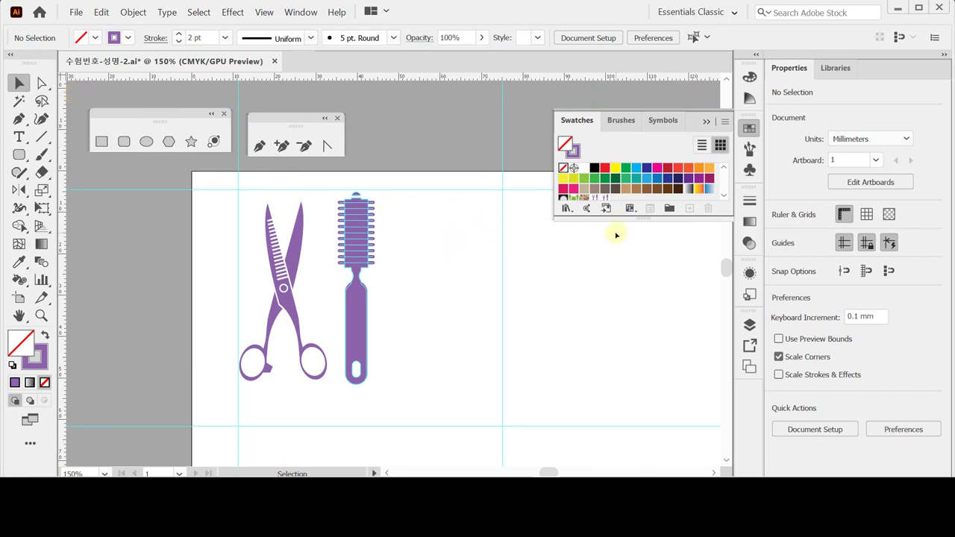
drag(638, 217, 639, 237)
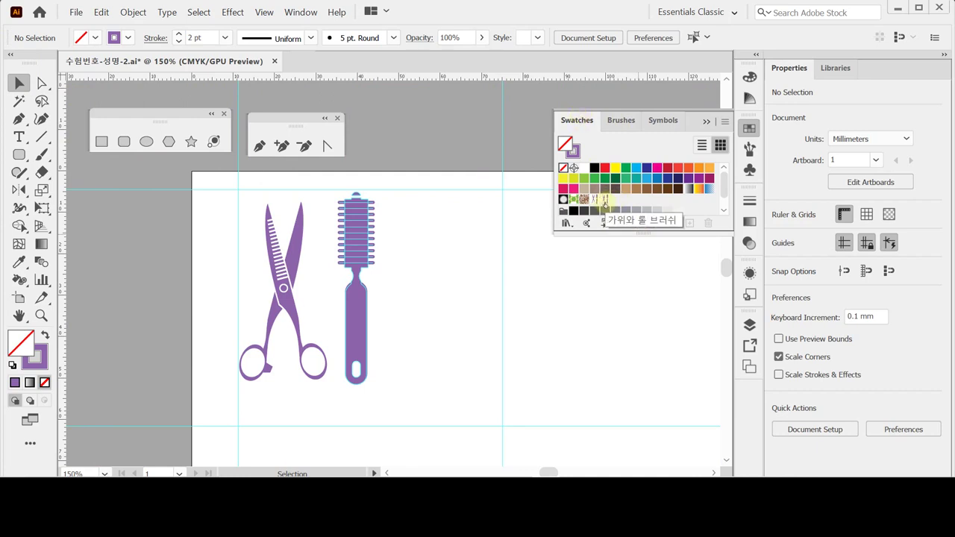
click(750, 127)
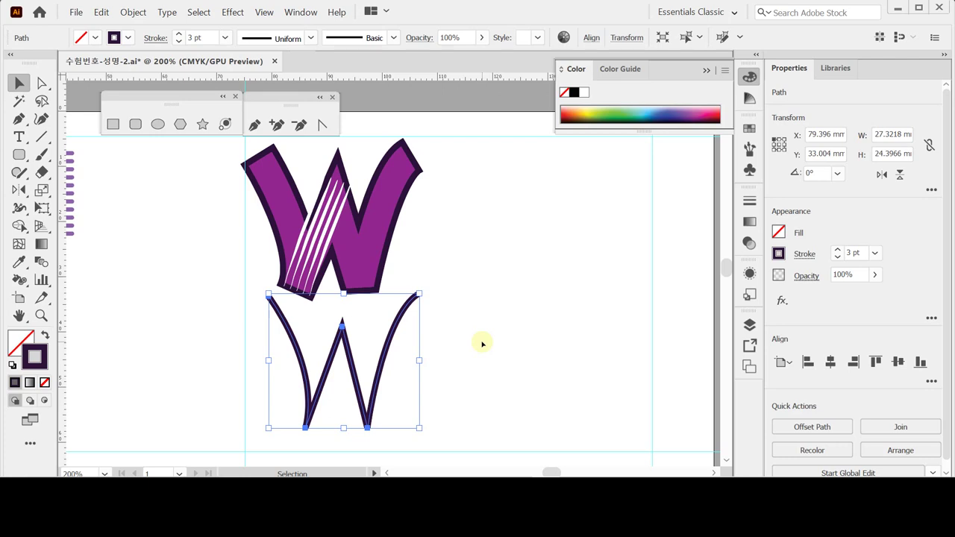
Step: Set the stroke weight of the lower W path to 17 pt
click(482, 344)
click(351, 359)
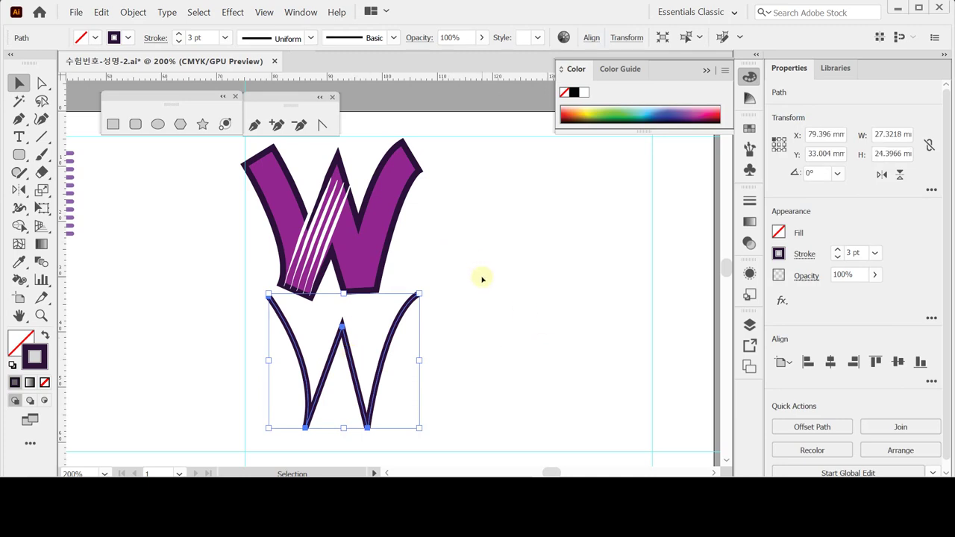
click(864, 253)
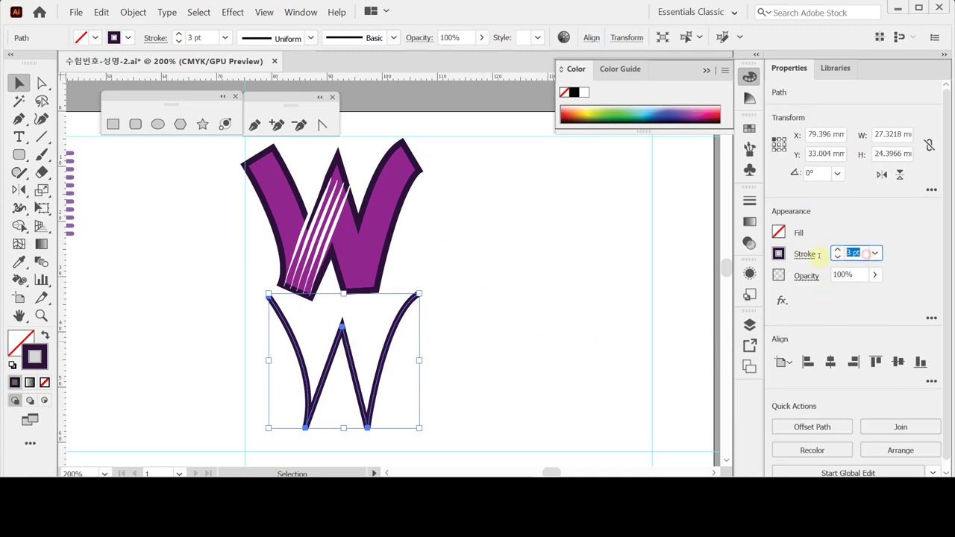
text(17)
key(Return)
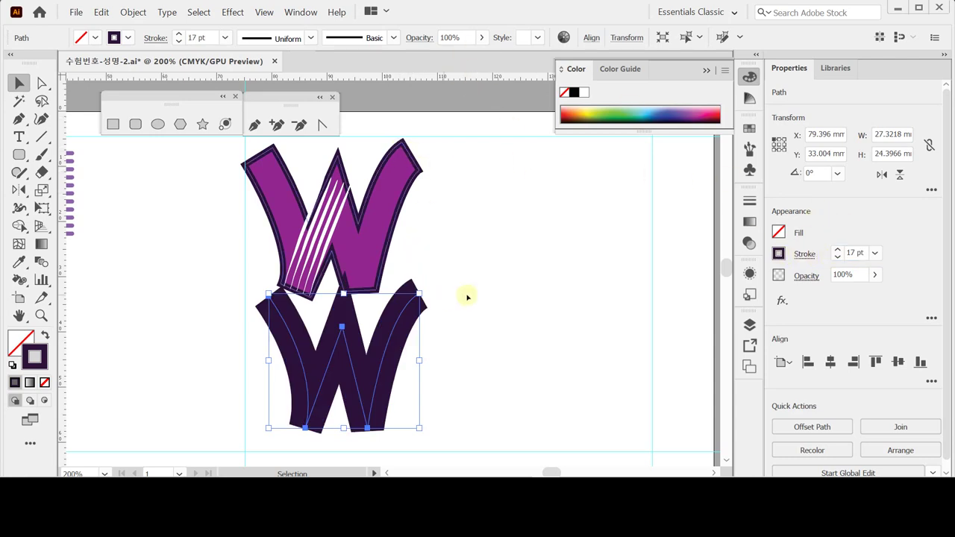
Step: Recolour the lower W's stroke with magenta at 100% and black at 0%
click(779, 254)
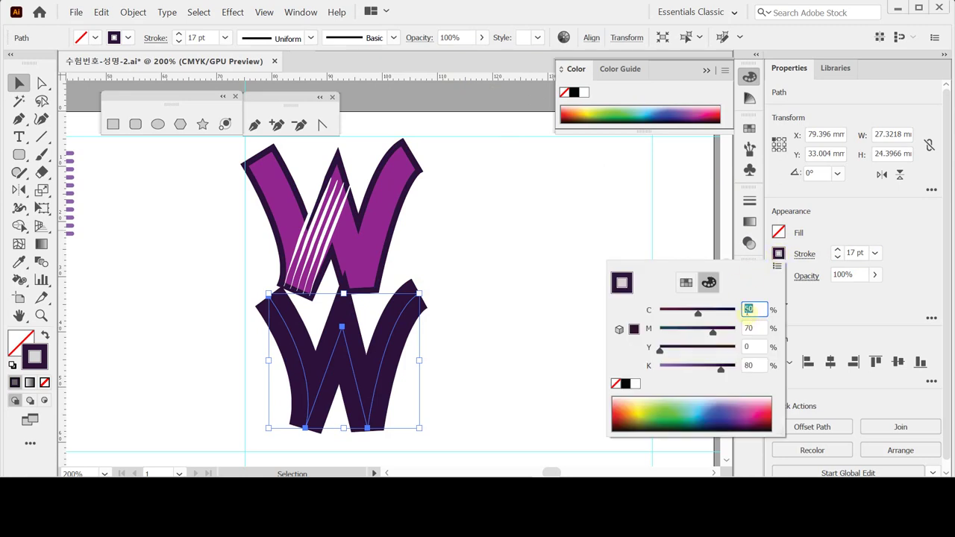
key(Tab)
text(100)
key(Tab)
key(Tab)
text(0)
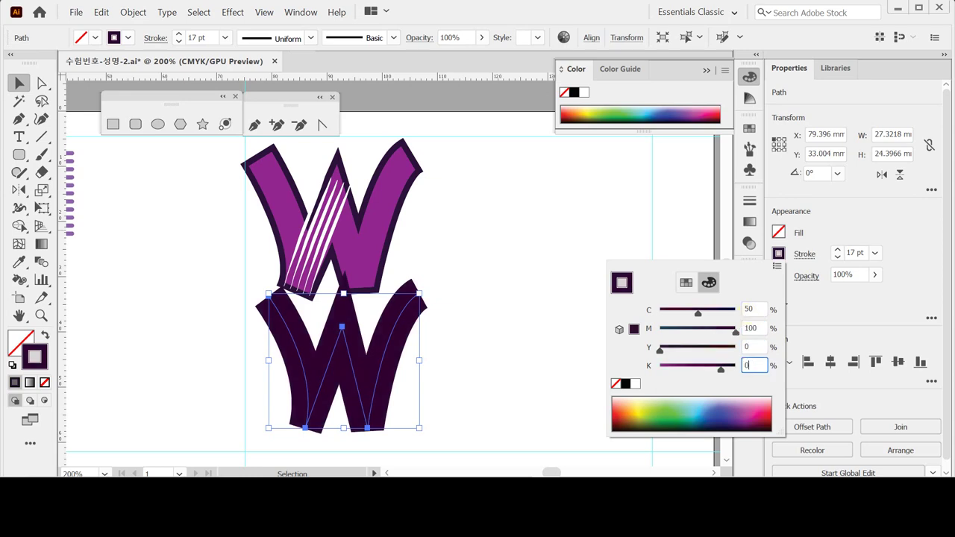
key(Return)
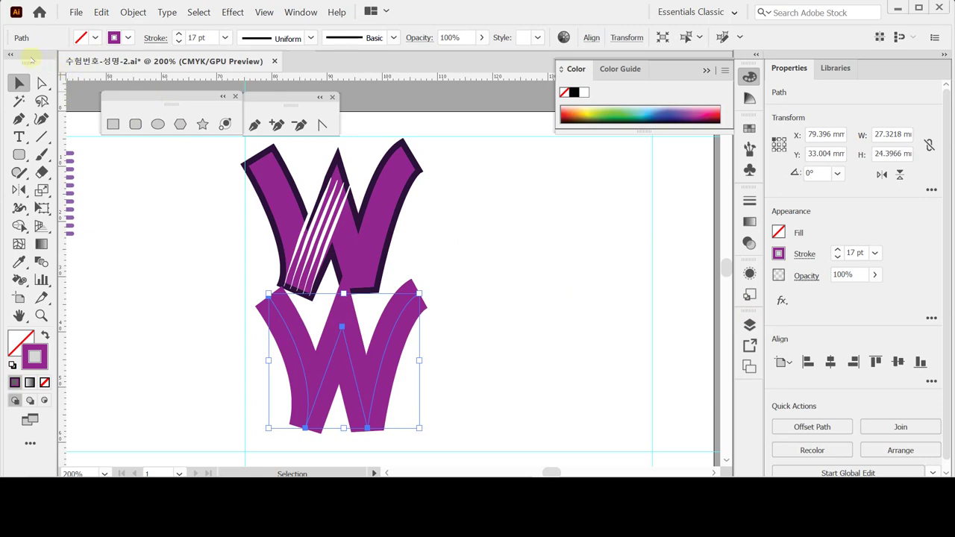
Step: Move the end anchor of the lower W's right arm slightly outward with the Direct Selection tool
click(42, 83)
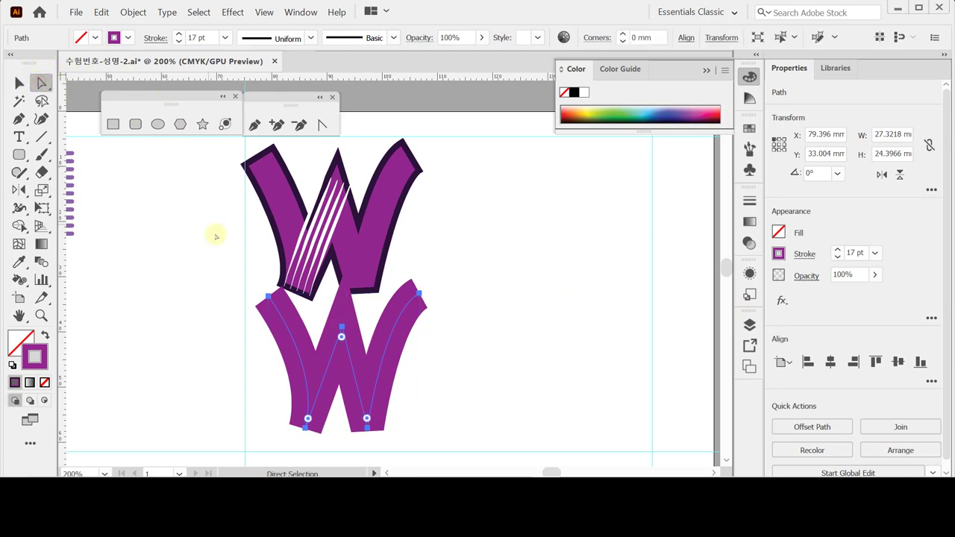
click(269, 298)
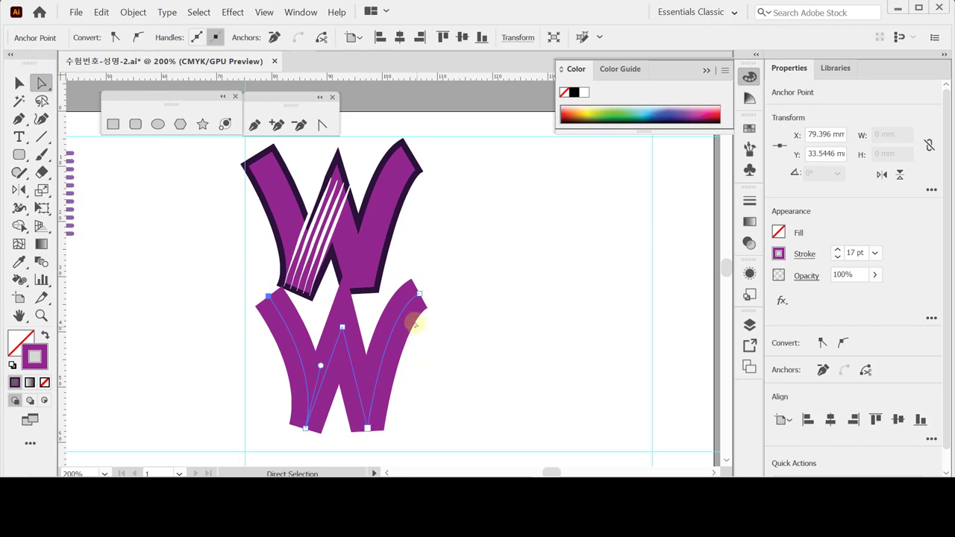
drag(419, 295, 424, 297)
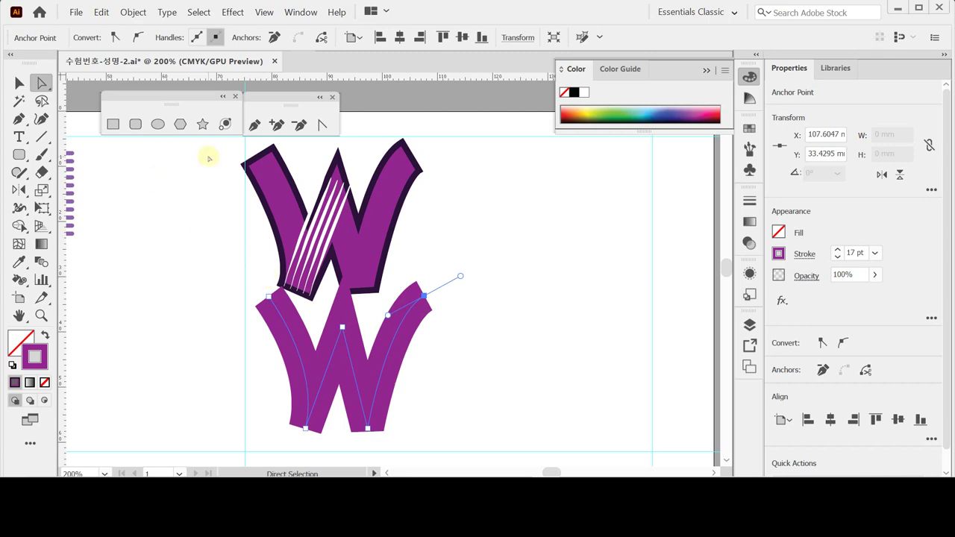
Step: Convert the lower W's thick stroke into a filled shape with Outline Stroke
click(134, 12)
mouse_move(265, 262)
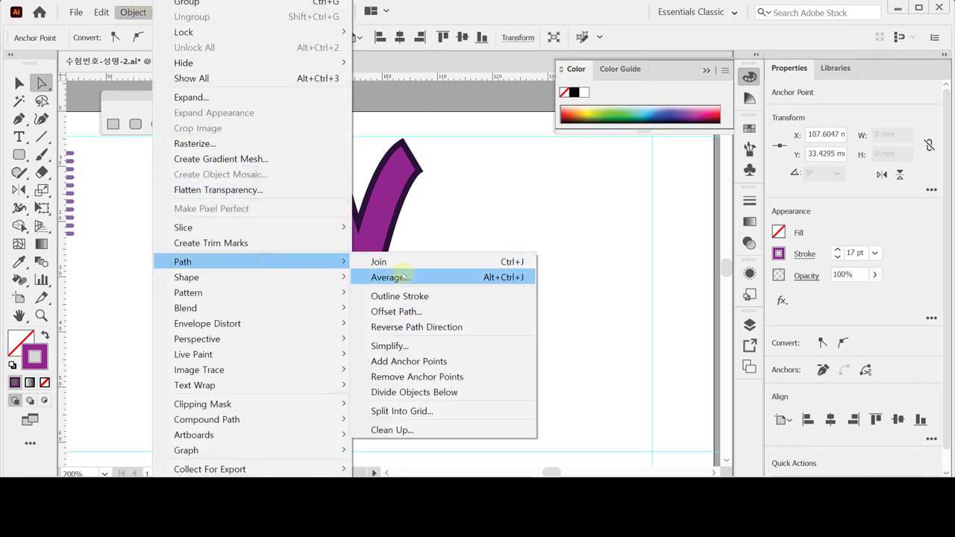
click(398, 296)
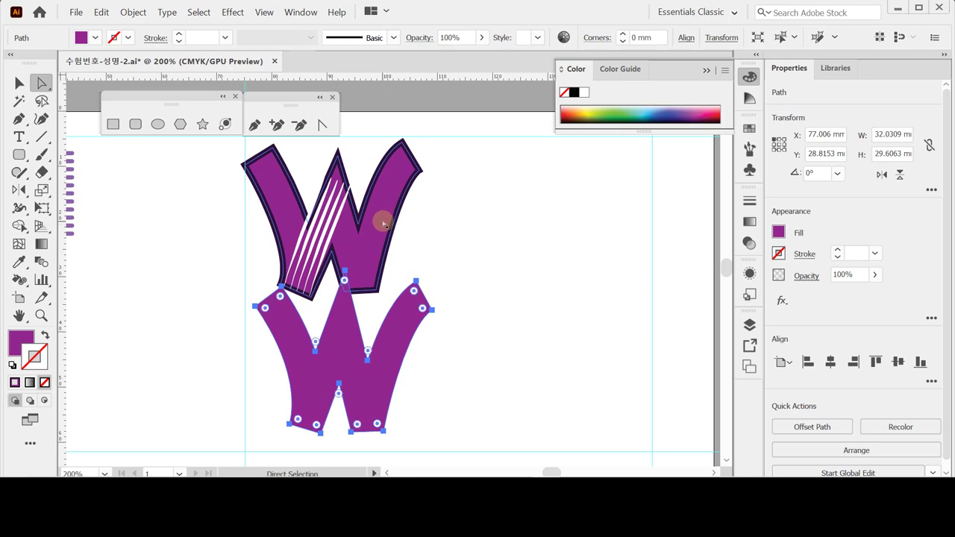
Step: Copy the finished W's fill and dark outline onto the new W with the Eyedropper, and move it beside the finished one
key(i)
click(381, 221)
mouse_move(422, 356)
mouse_down()
mouse_move(500, 345)
mouse_move(512, 324)
mouse_up()
ctrl+click(575, 398)
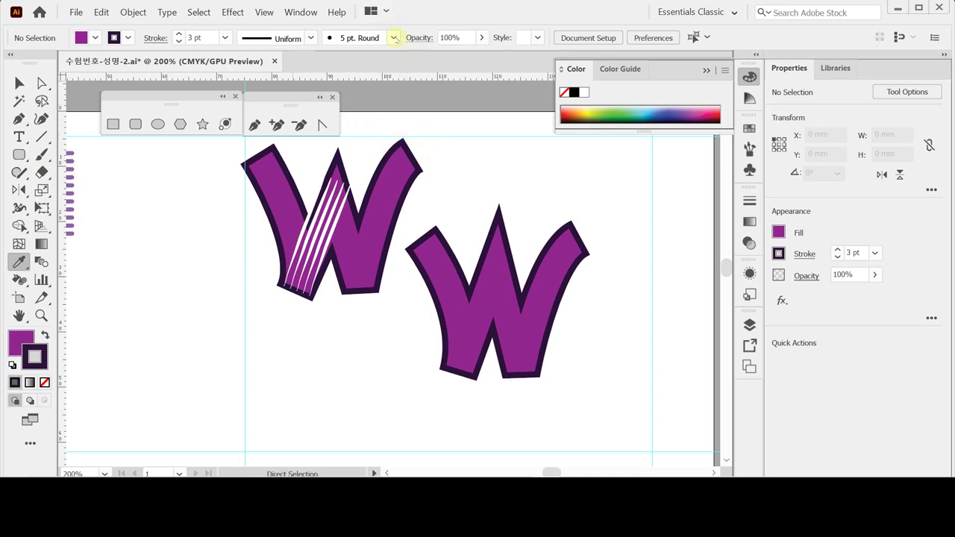
Step: Load the sixth brush in the Artistic_ScrollPen library, the one with evenly spaced parallel lines
click(394, 38)
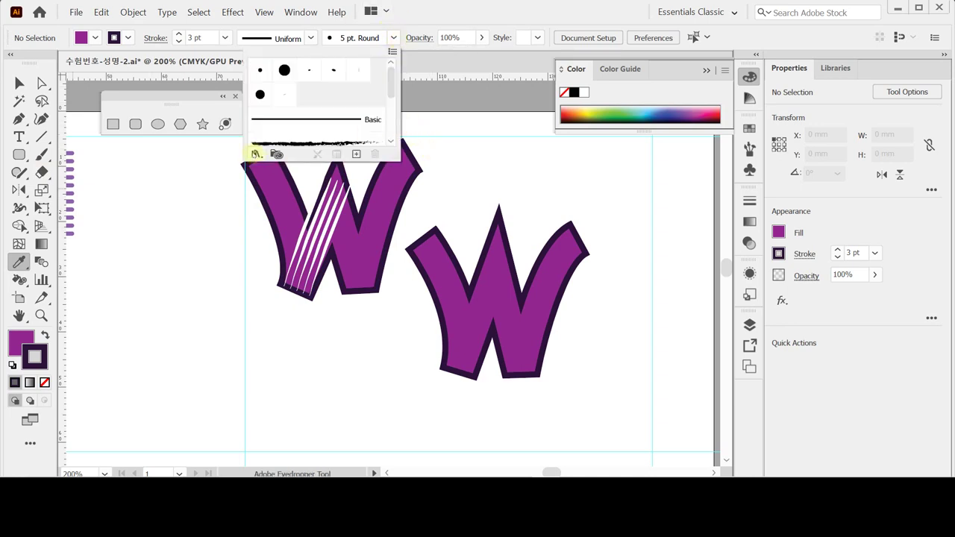
click(255, 153)
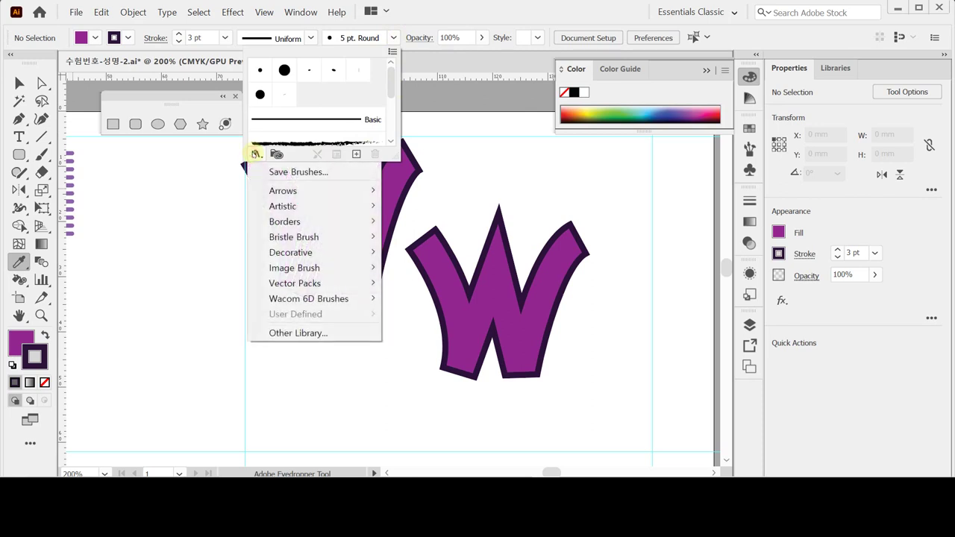
mouse_move(333, 212)
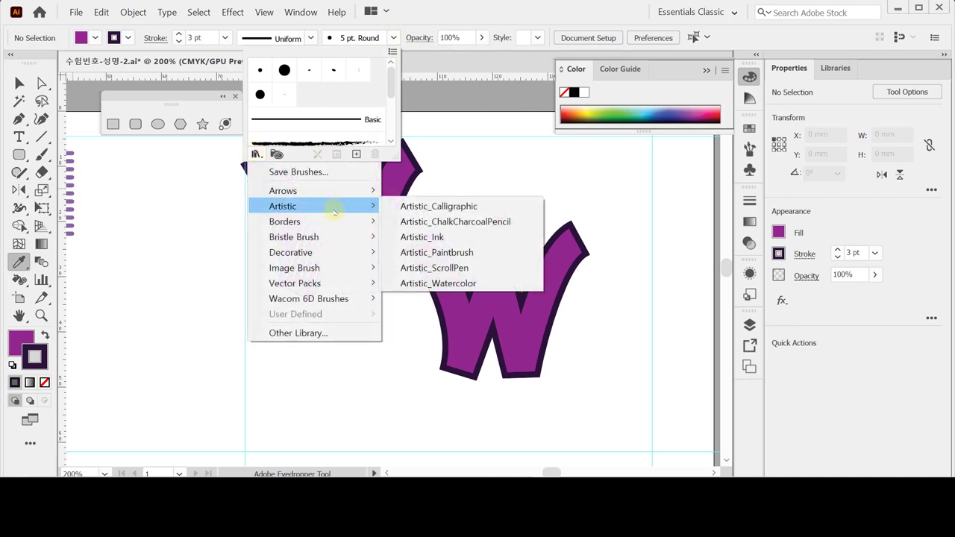
click(484, 268)
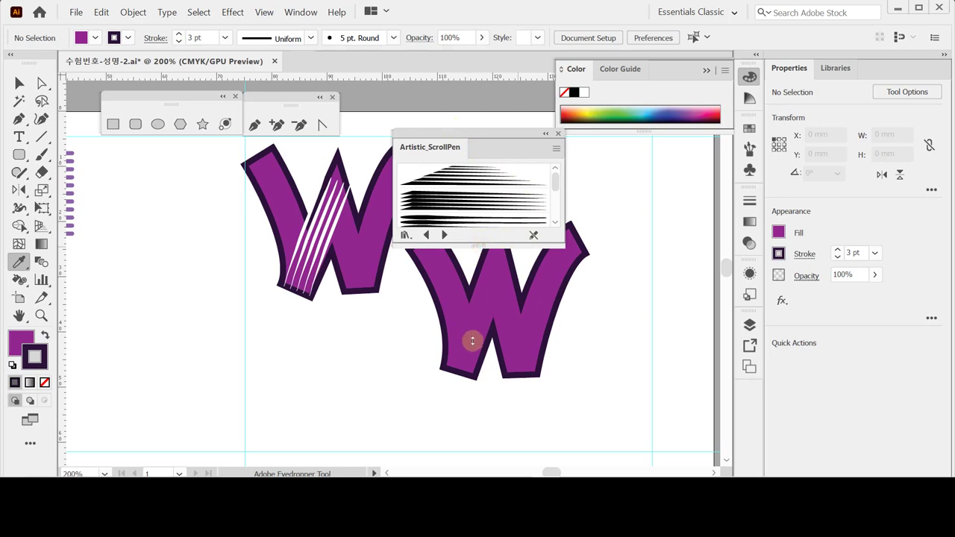
mouse_move(478, 246)
mouse_down()
mouse_move(454, 388)
mouse_move(515, 388)
mouse_up()
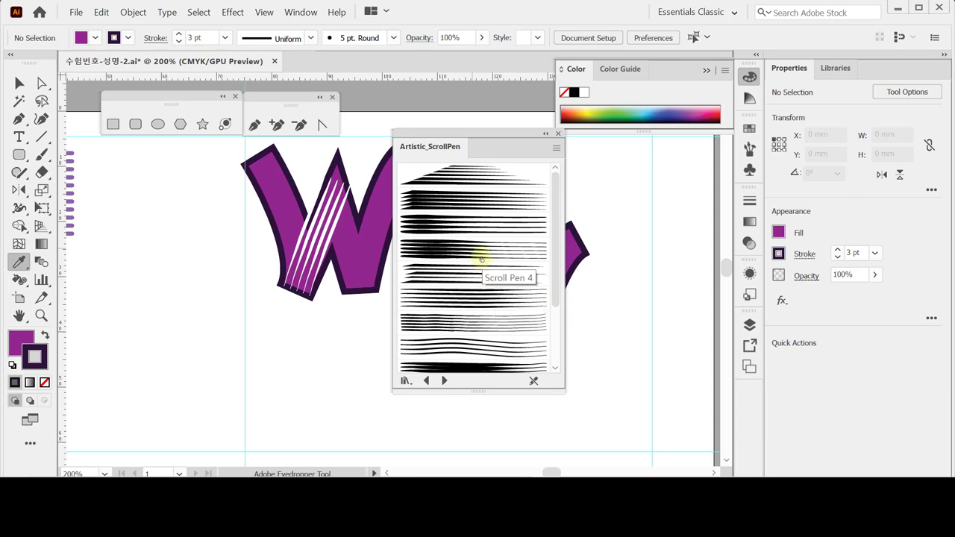
click(445, 300)
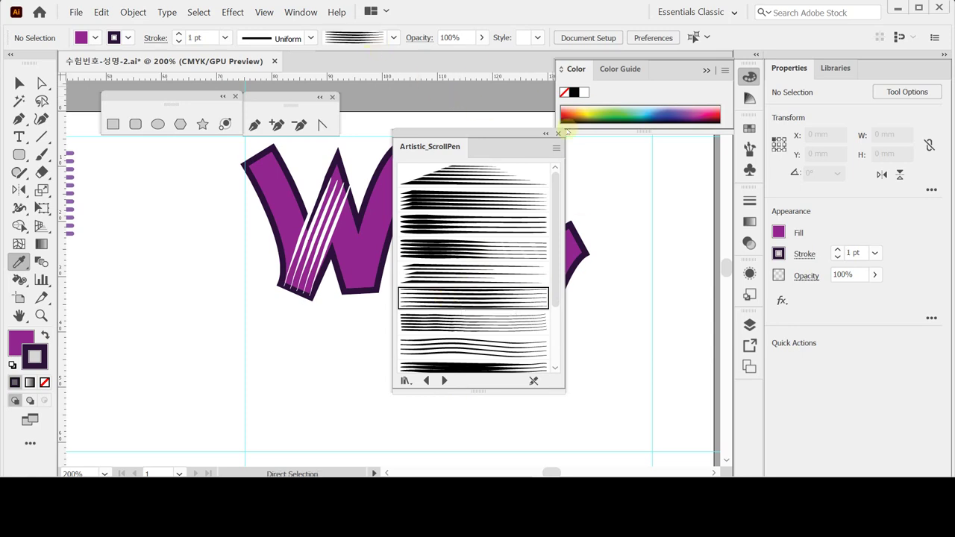
click(559, 133)
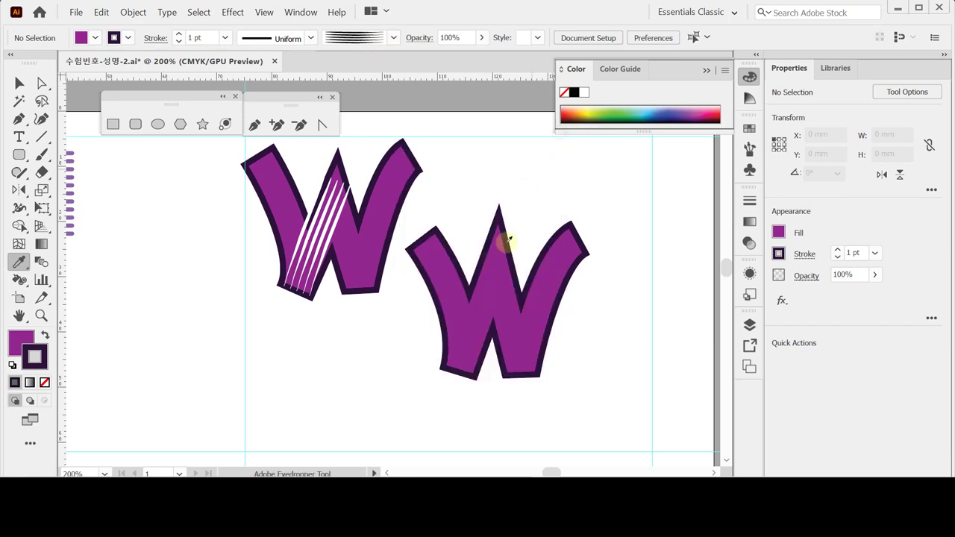
Step: Draw a slanted line about 7 mm wide and 20 mm high along the new W's middle-left diagonal with the Line Segment tool
click(42, 136)
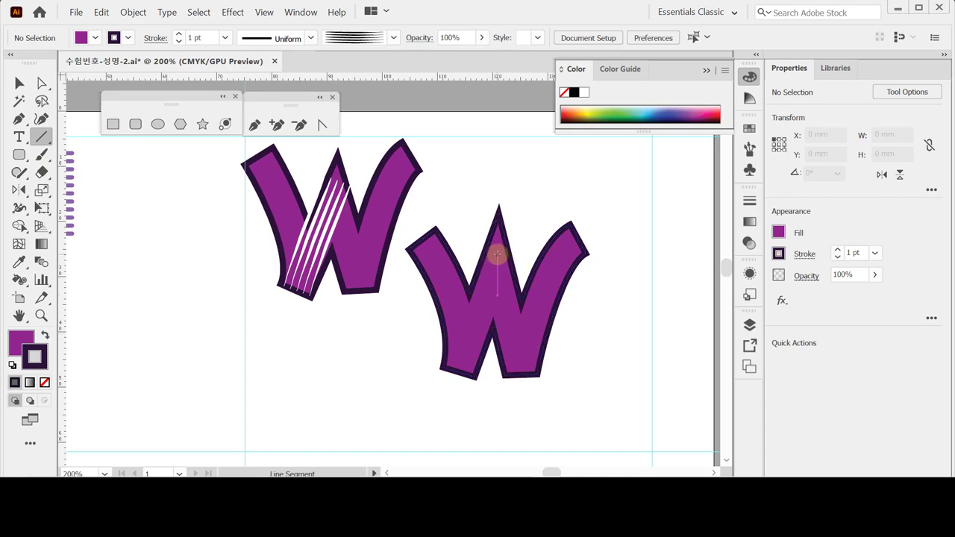
drag(501, 253, 462, 364)
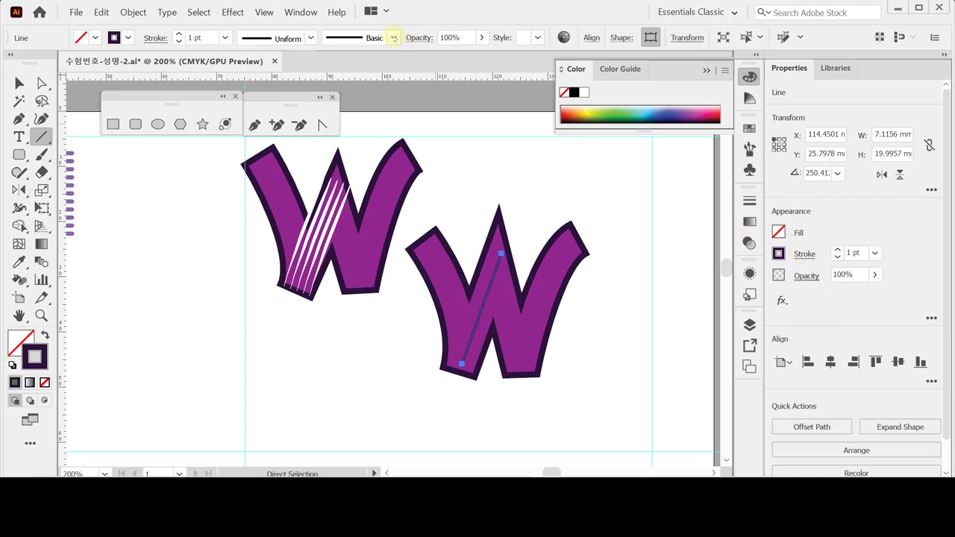
Step: Apply the art brush of several parallel tapered lines to the diagonal line on the lower W
click(393, 37)
click(335, 107)
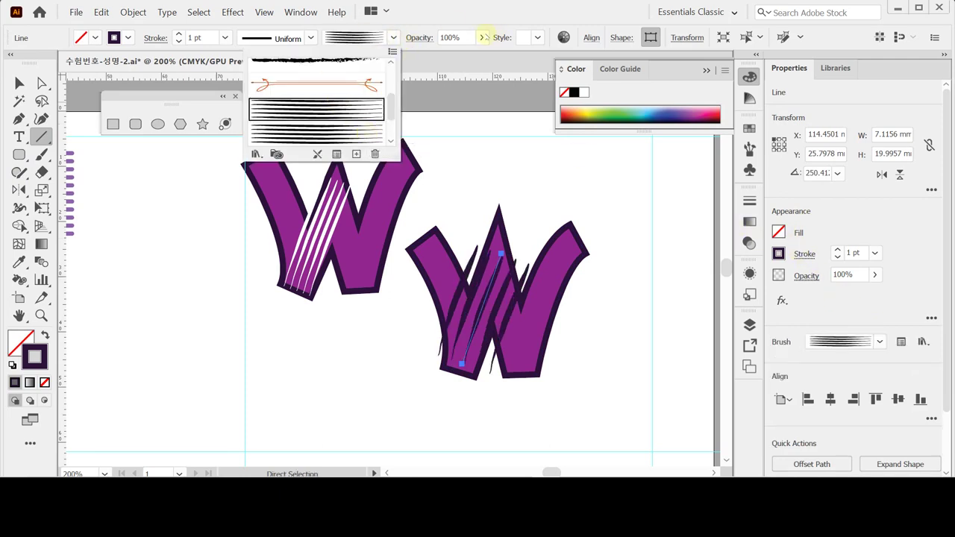
click(476, 11)
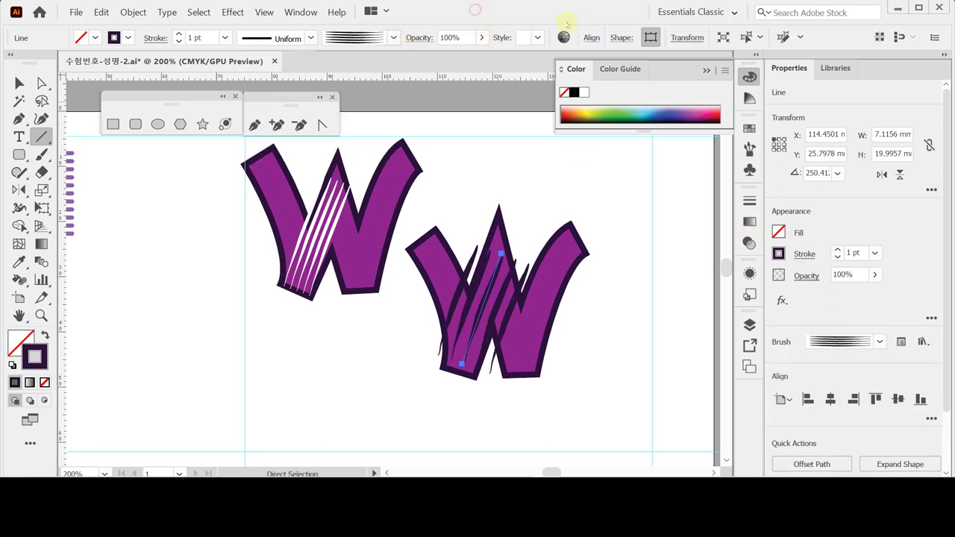
Step: Set the brushed line's stroke colour to white
click(800, 253)
click(849, 229)
click(778, 232)
click(829, 235)
click(778, 254)
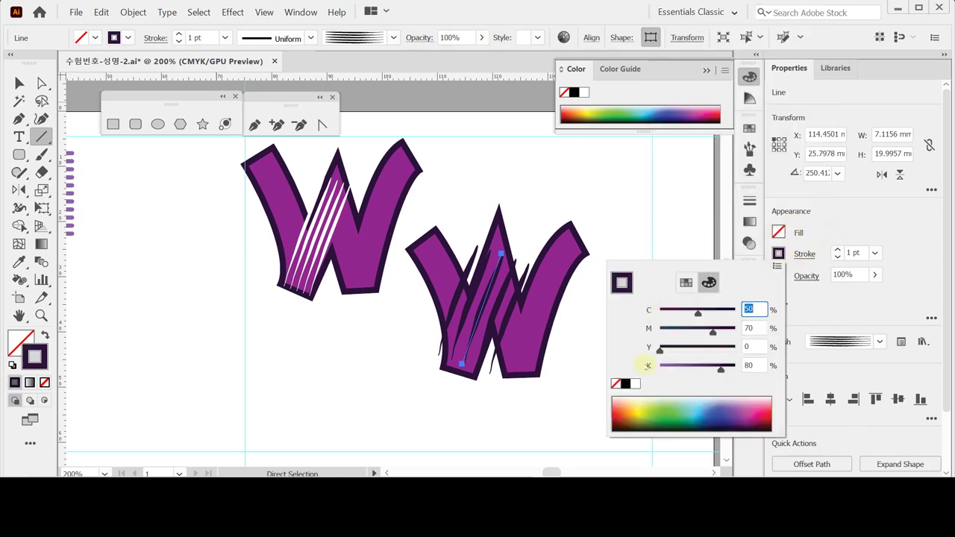
click(634, 384)
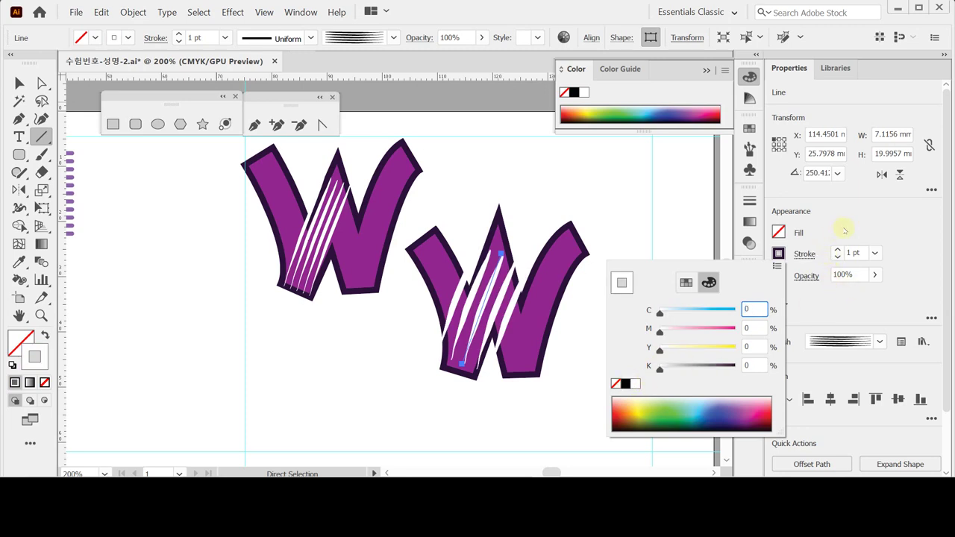
Step: Set the brushed line's stroke weight to 0.5 pt
click(875, 253)
click(875, 253)
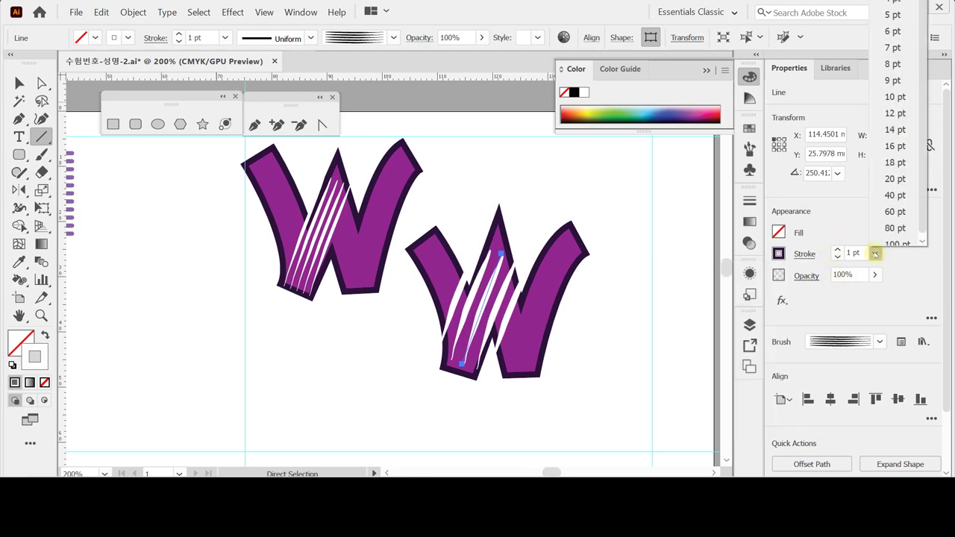
click(875, 253)
click(858, 253)
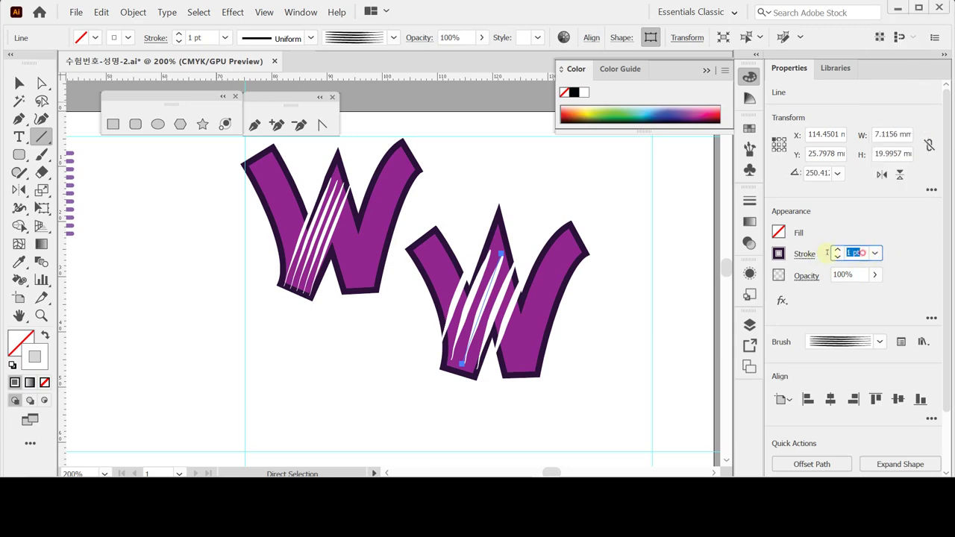
text(0)
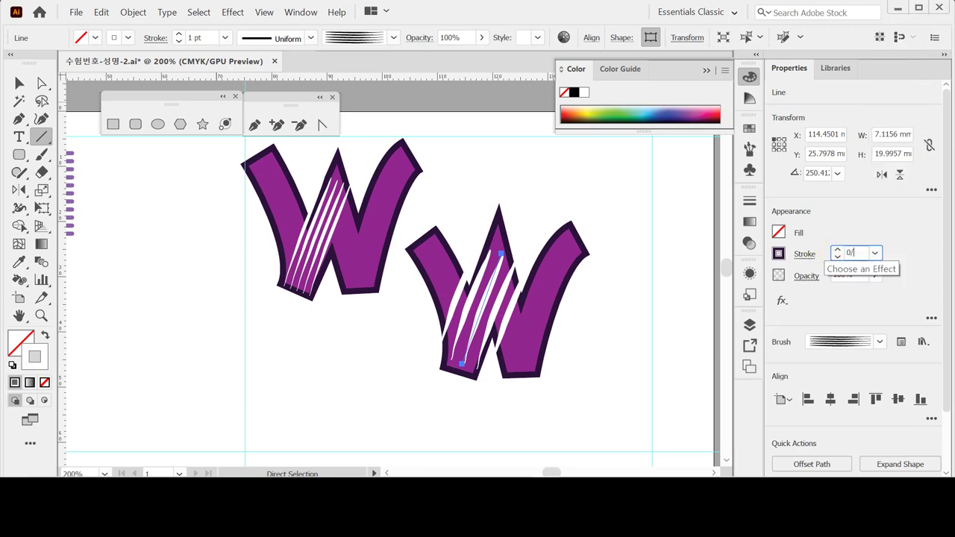
text(.5)
key(Return)
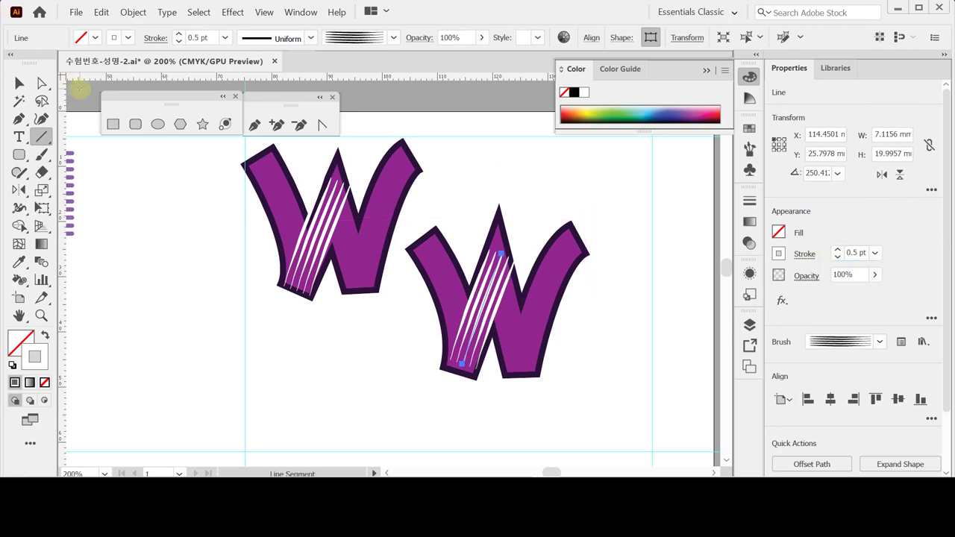
Step: Reposition the brushed line and its lower anchor point to fit the W's diagonal stem, and expand its appearance
click(41, 82)
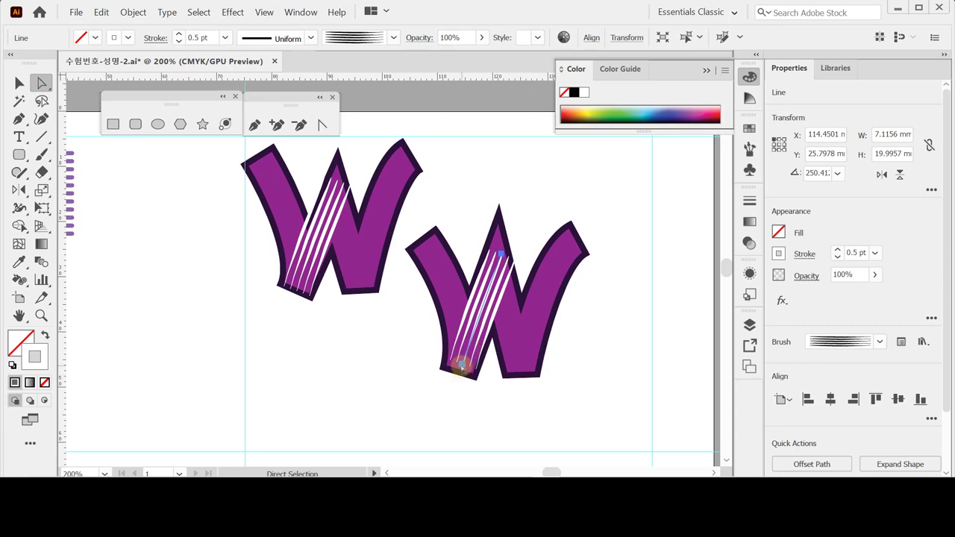
drag(462, 366, 459, 372)
click(499, 265)
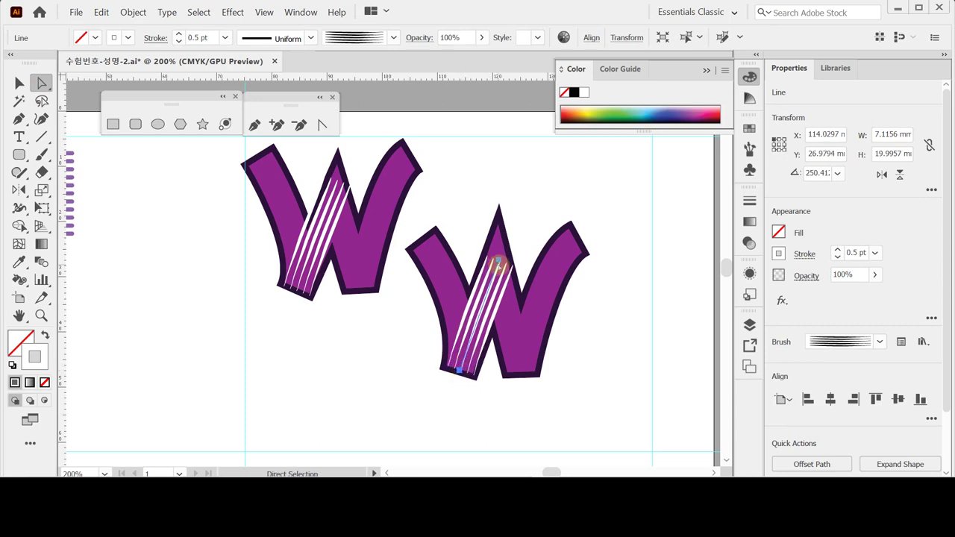
drag(499, 265, 500, 246)
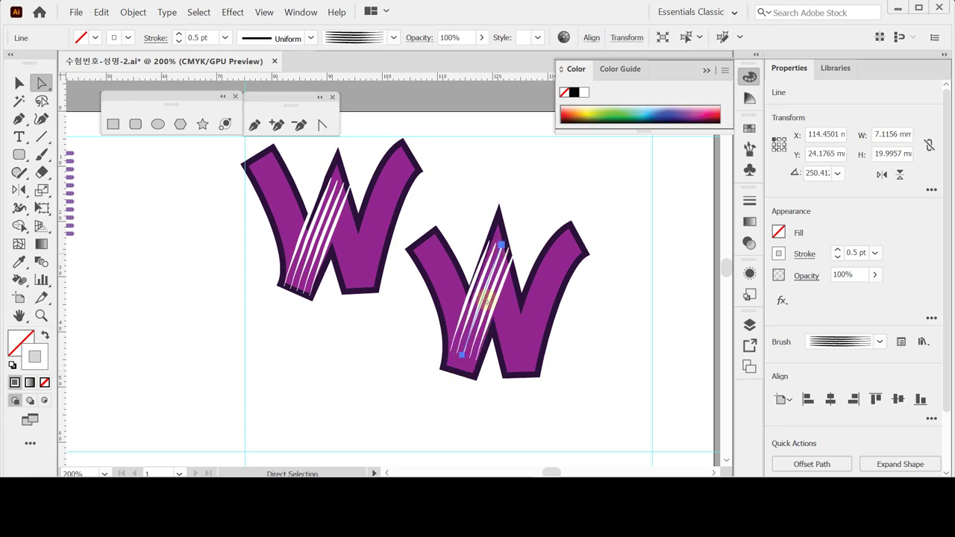
click(462, 353)
drag(462, 355, 457, 370)
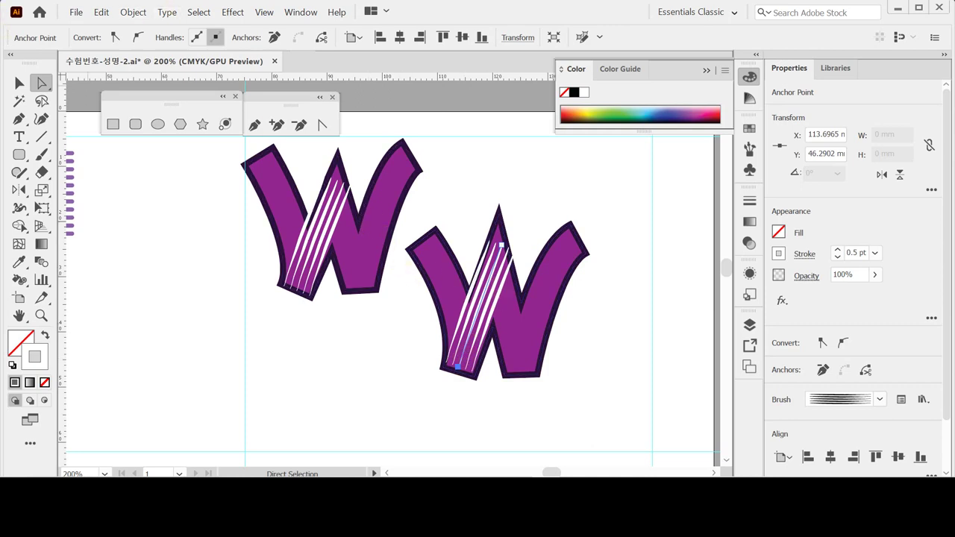
click(130, 12)
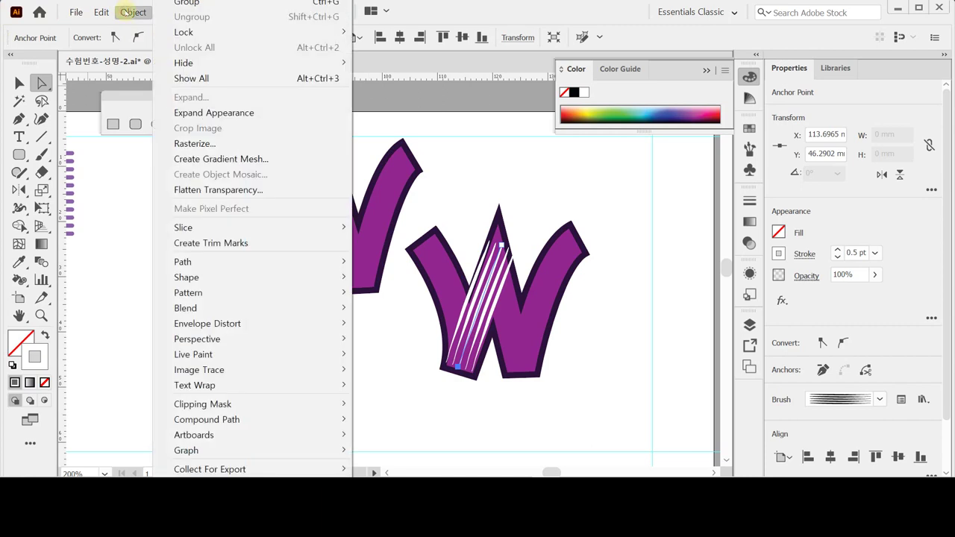
click(245, 114)
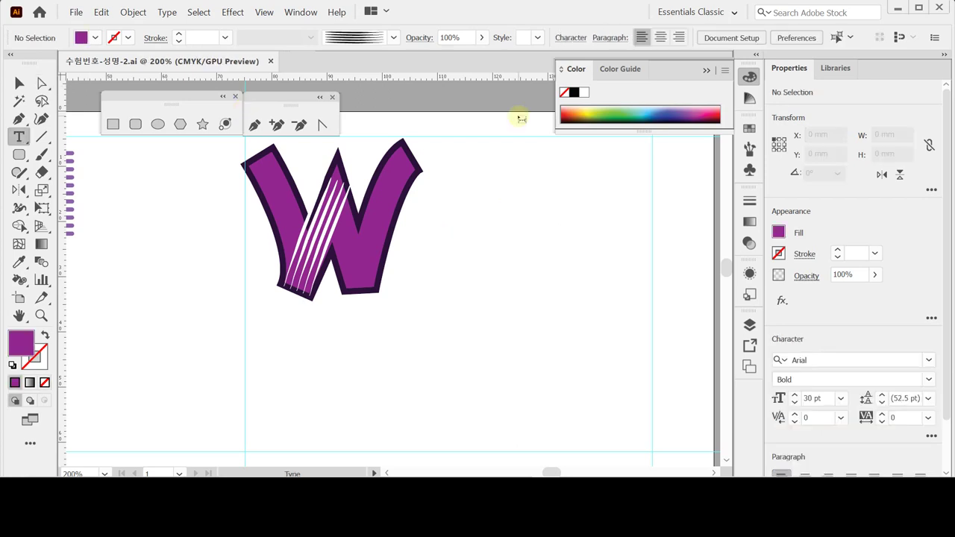
Step: Place a new point text beside the striped W, set in Arial Bold at 30 pt
click(19, 83)
click(20, 138)
click(411, 280)
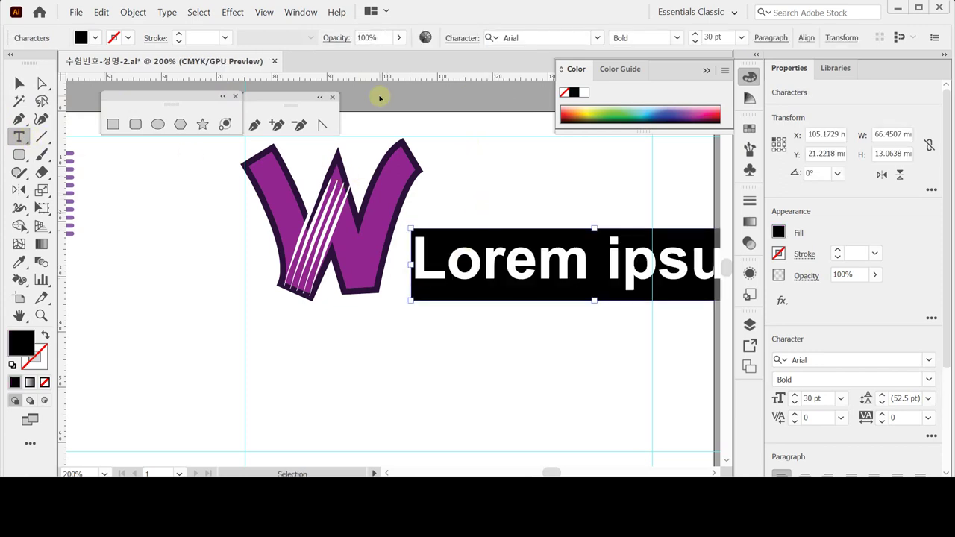
key(ctrl+t)
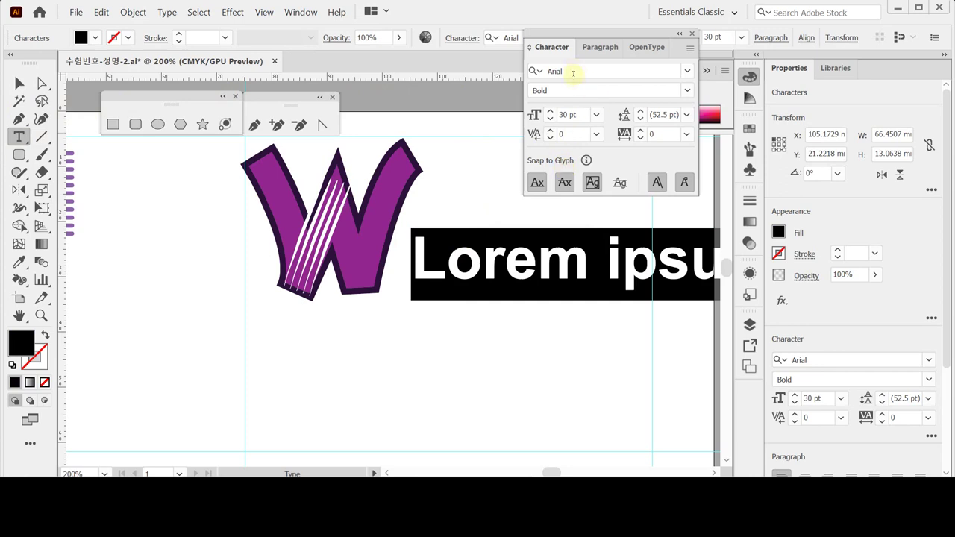
click(573, 72)
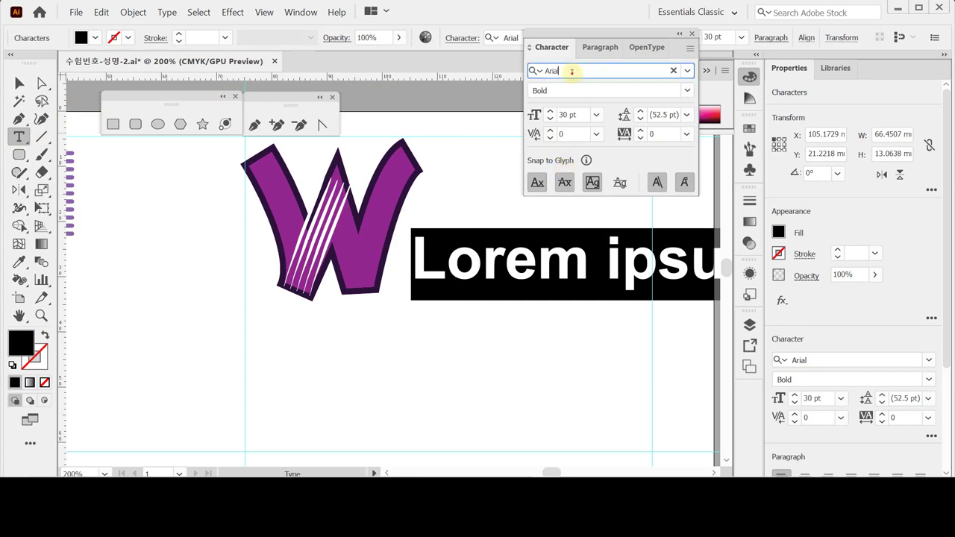
click(571, 89)
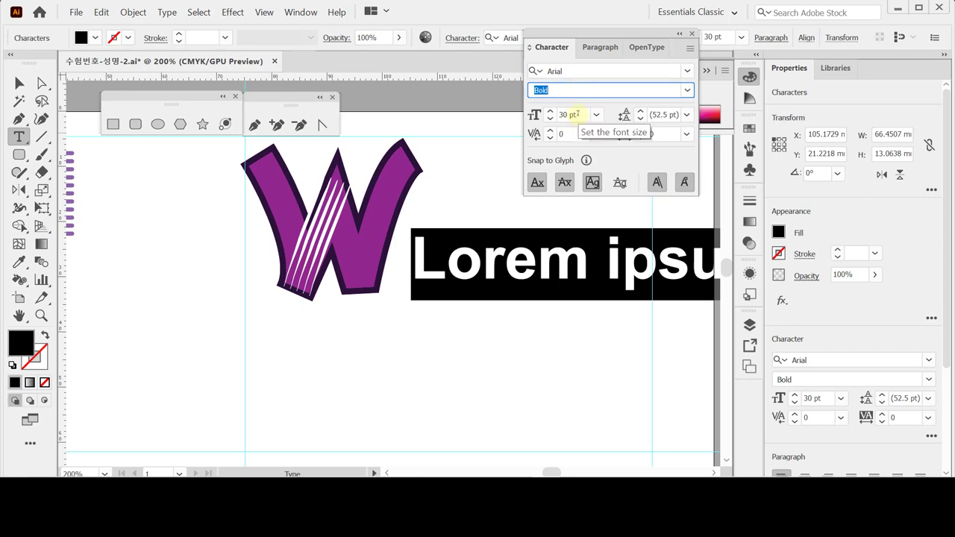
Step: Set the new text's fill colour to C 50, M 100, Y 0, K 0
click(778, 232)
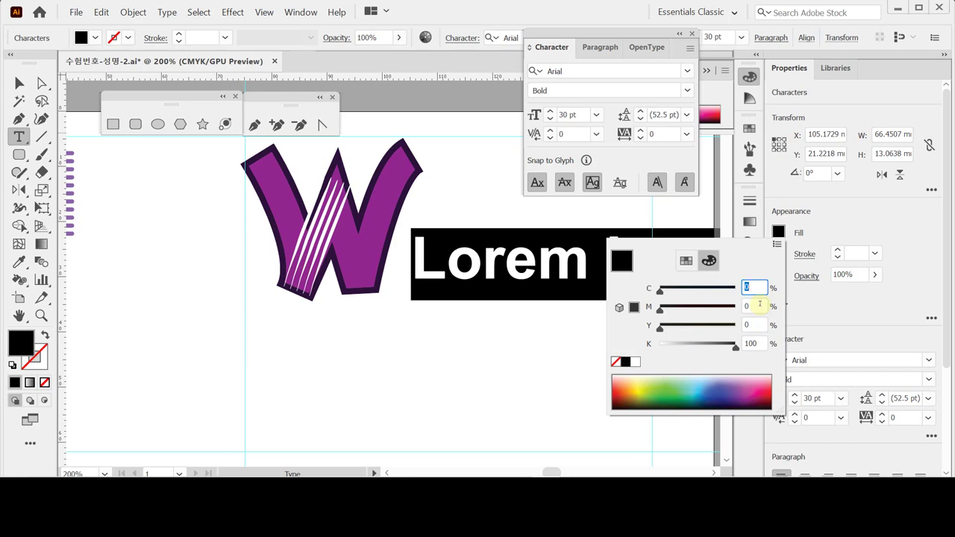
text(50)
key(Tab)
text(100)
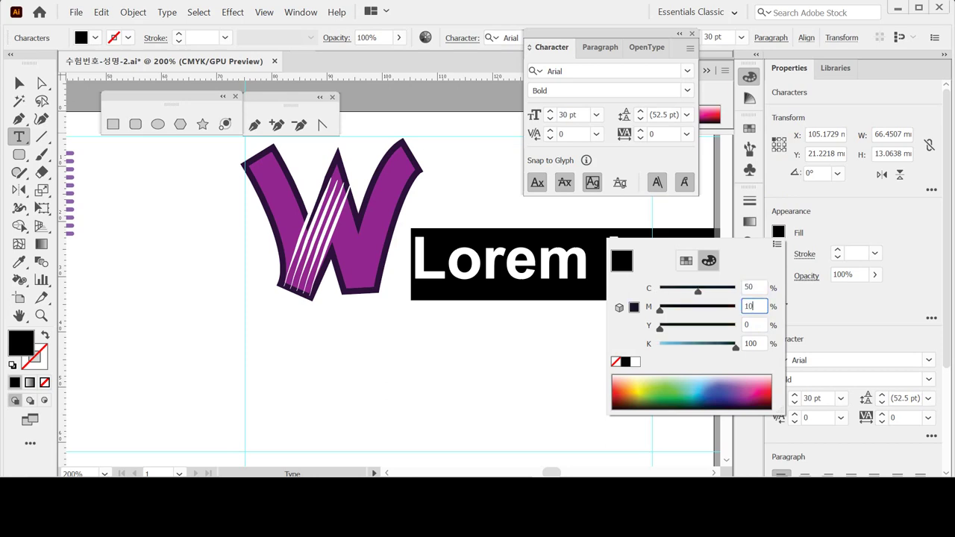
key(Tab)
key(Tab)
text(0)
key(Return)
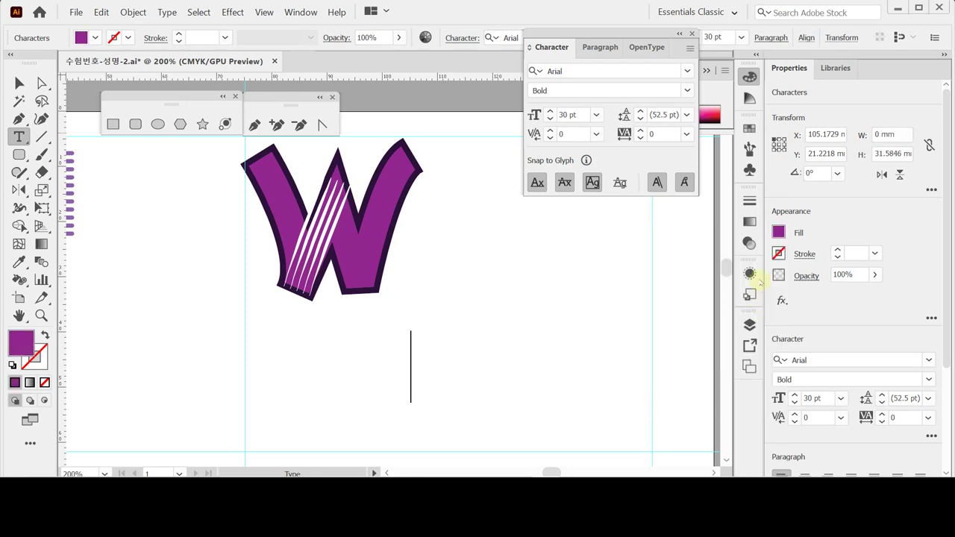
Step: Replace the placeholder text with "ave & Cut" and move it against the base of the W to complete the wordmark
click(426, 271)
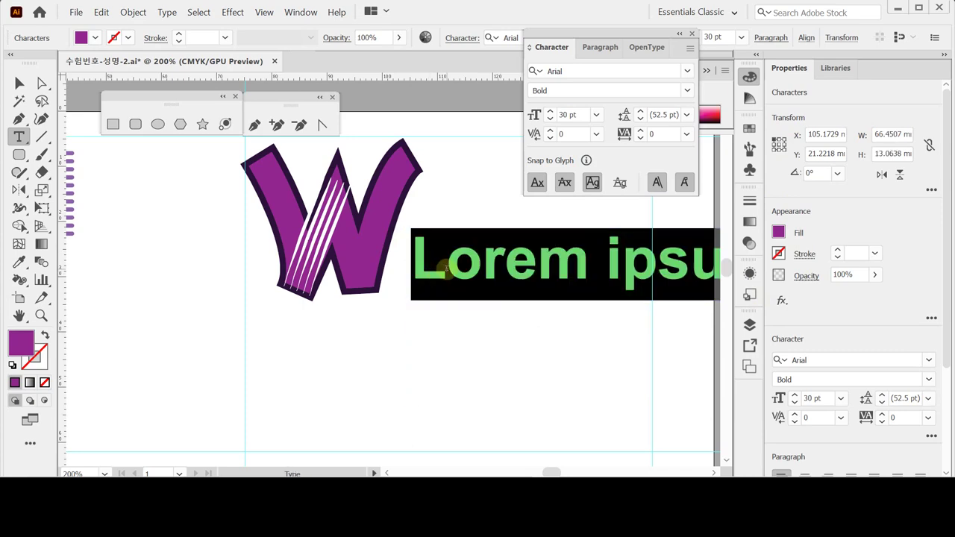
key(ctrl+v)
key(Escape)
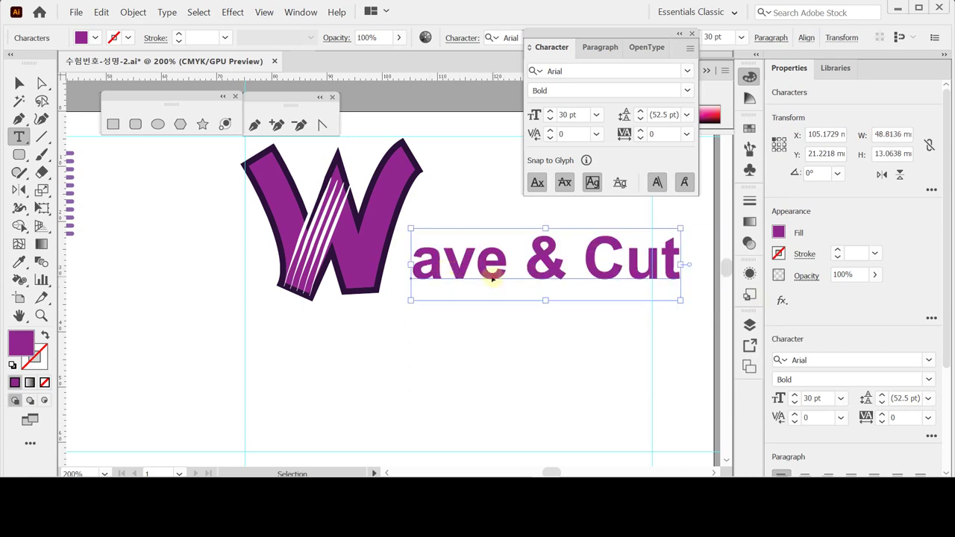
drag(492, 279, 476, 291)
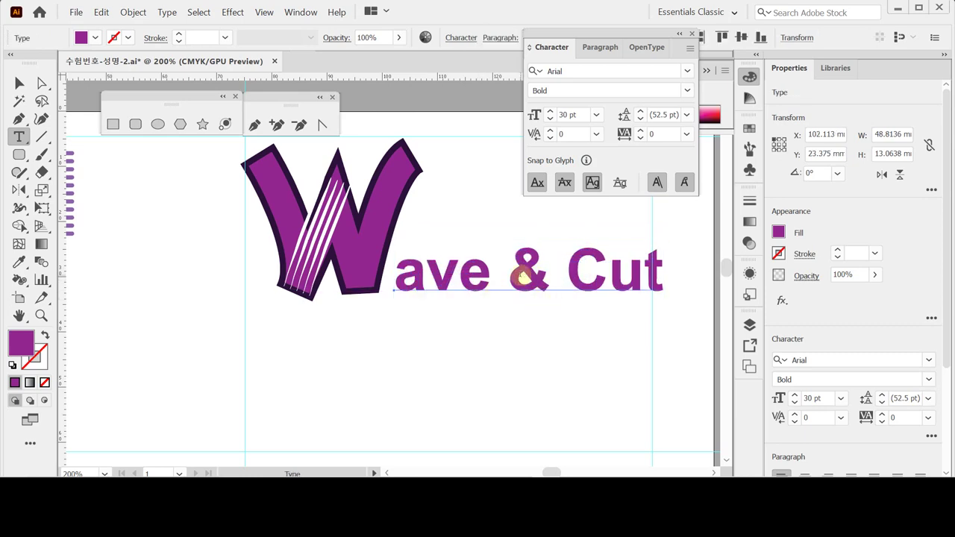
Step: Recolour only the "&" in the wordmark black (K 100) and deselect the text
double_click(522, 277)
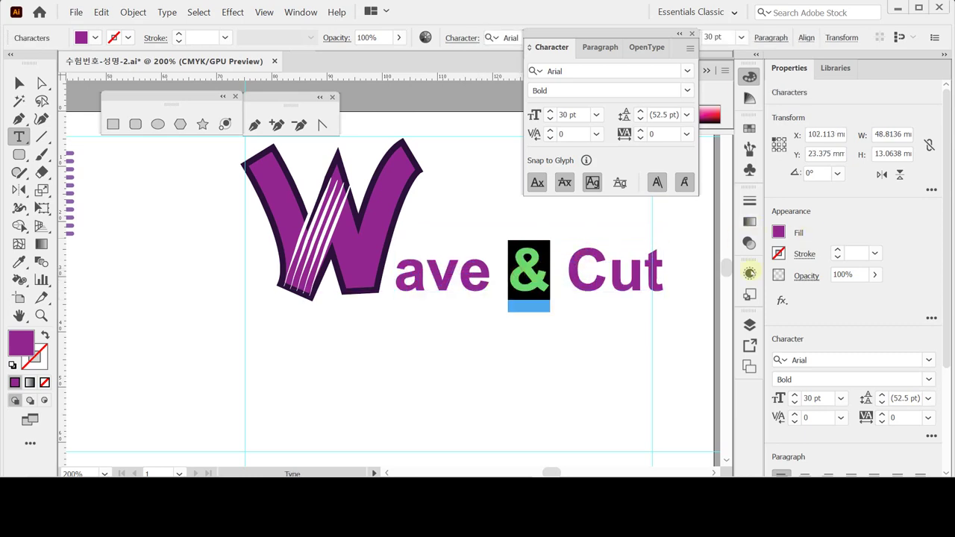
click(750, 243)
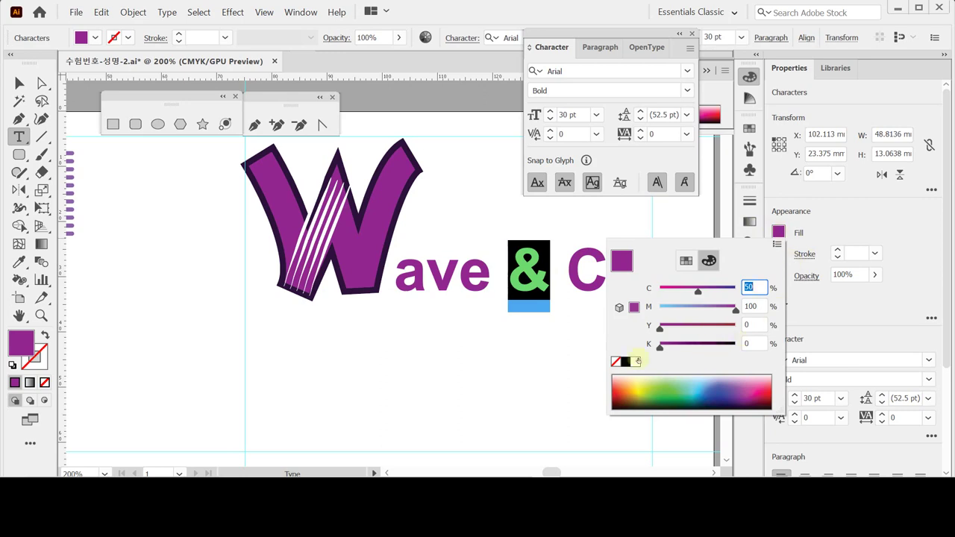
click(625, 361)
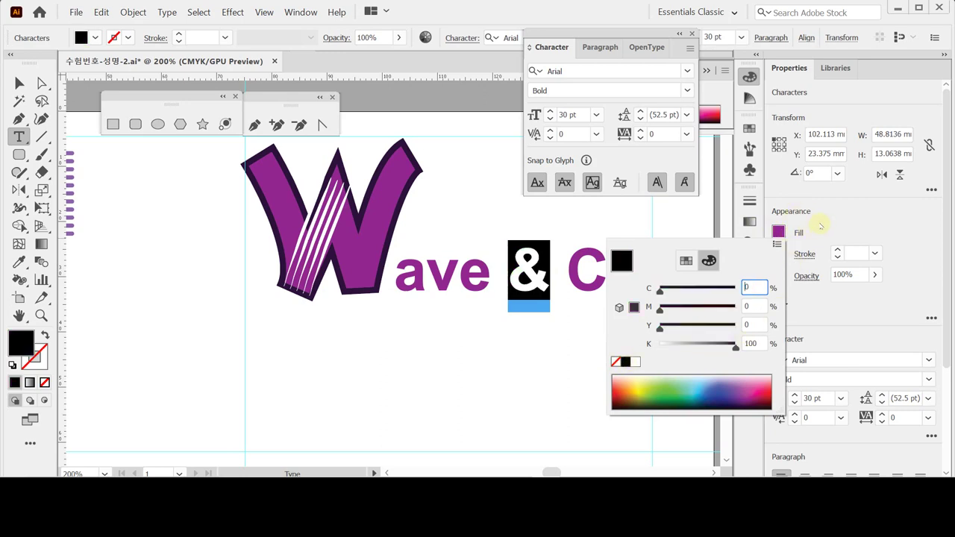
click(821, 231)
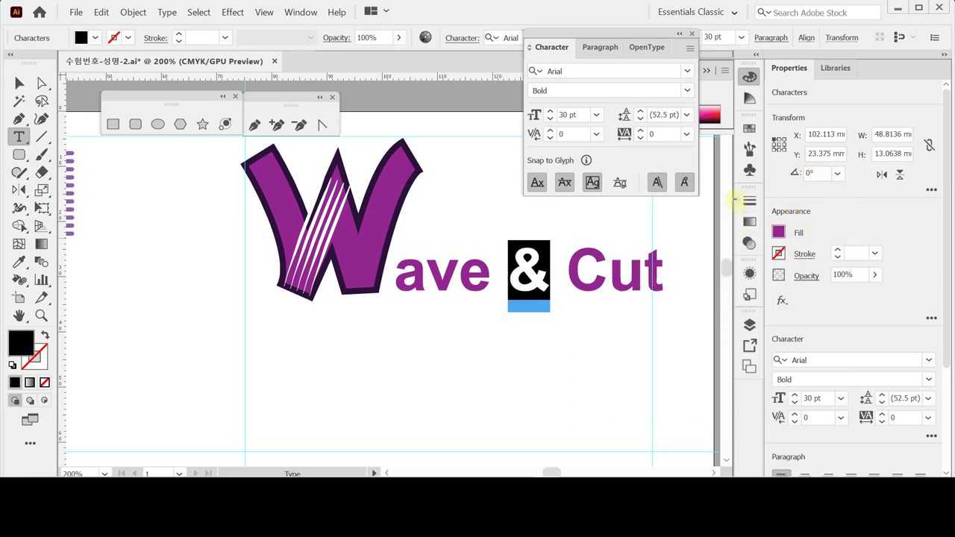
ctrl+click(448, 356)
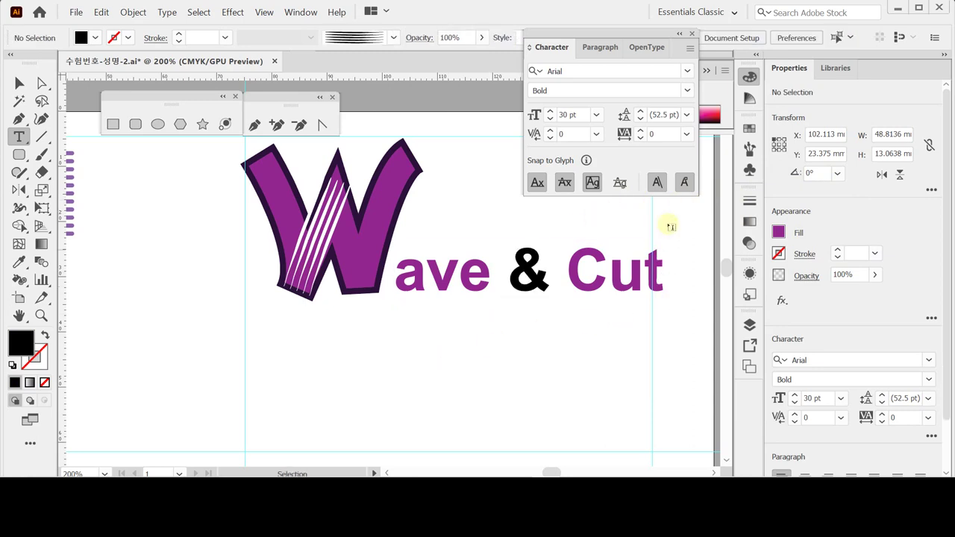
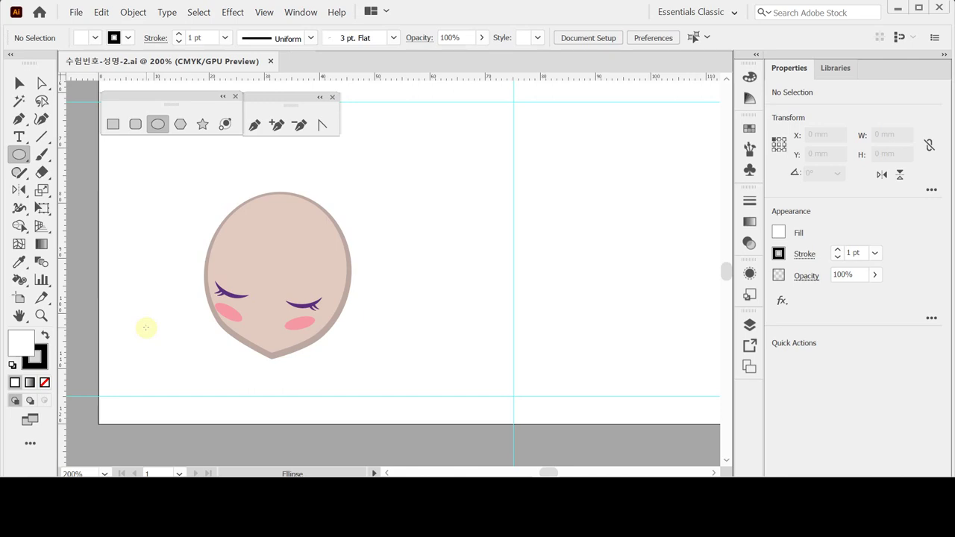
Step: Create a 27 mm by 30 mm ellipse and place it beside the face, level with its top edge
click(402, 219)
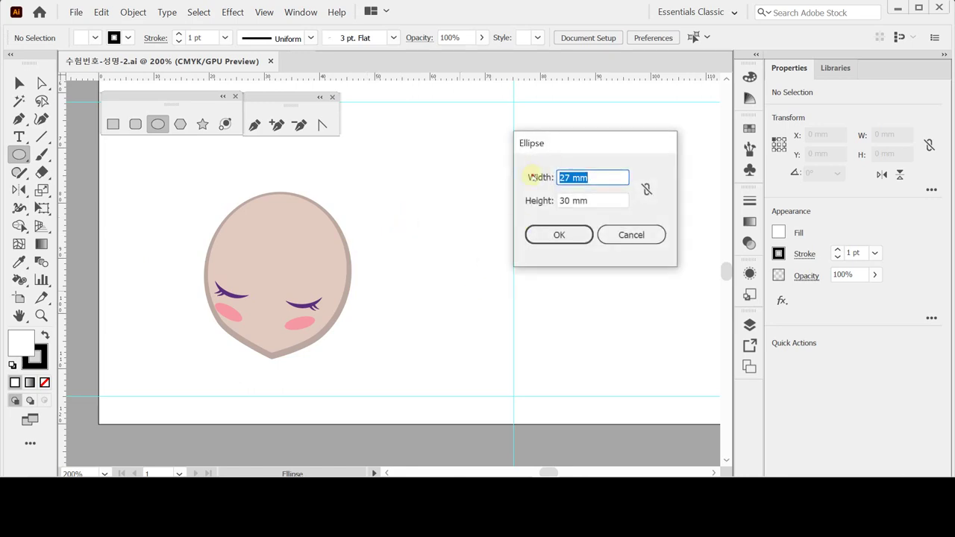
click(534, 200)
click(553, 237)
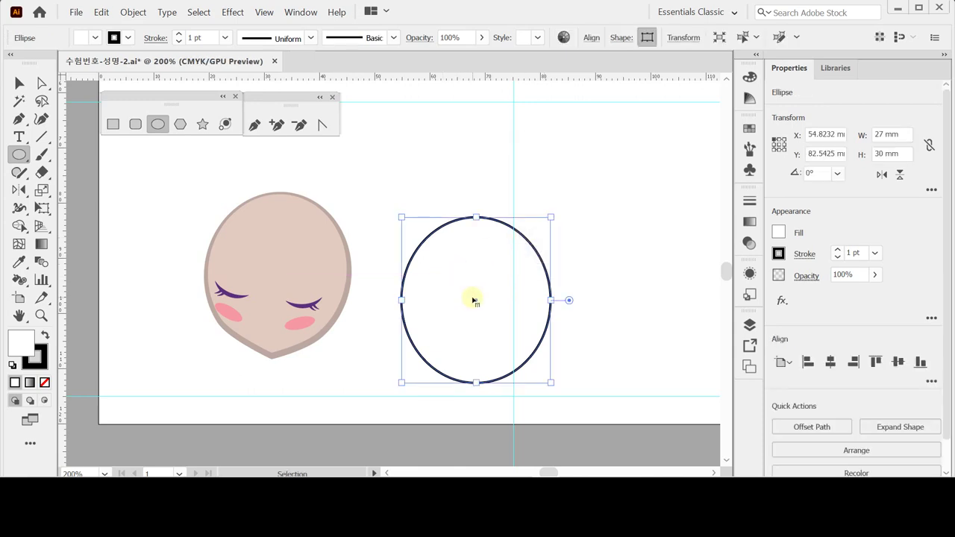
drag(475, 300, 456, 275)
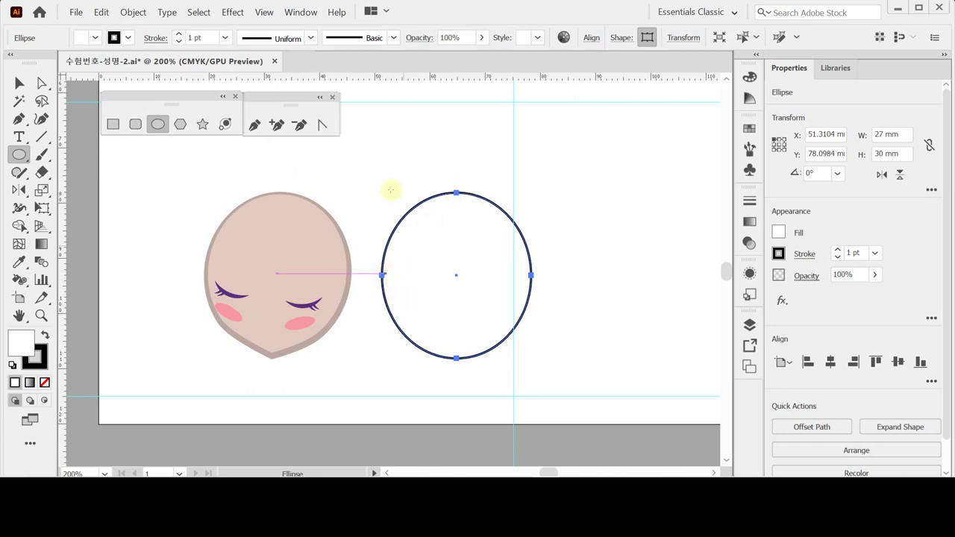
Step: Add extra anchor points midway between the existing ones on the new ellipse's path
key(ctrl)
click(133, 12)
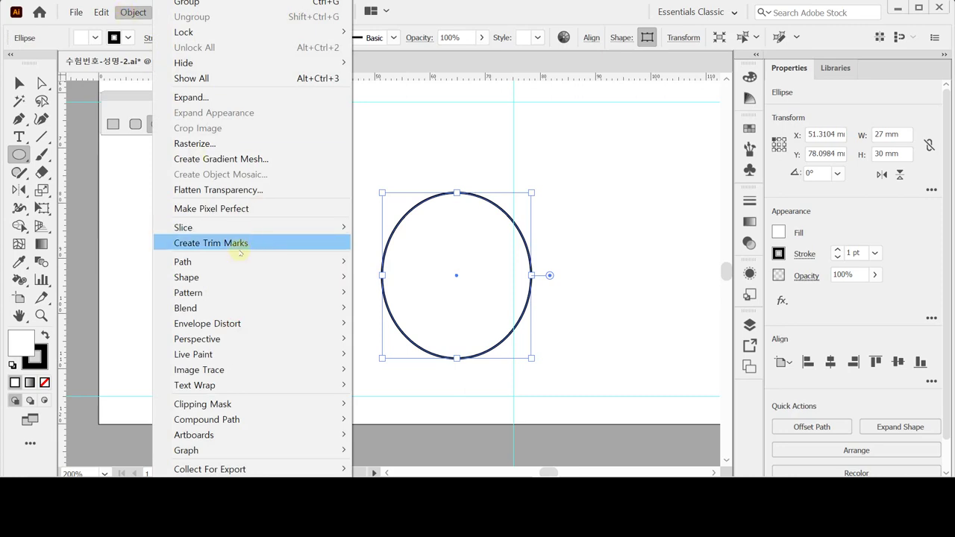
mouse_move(275, 344)
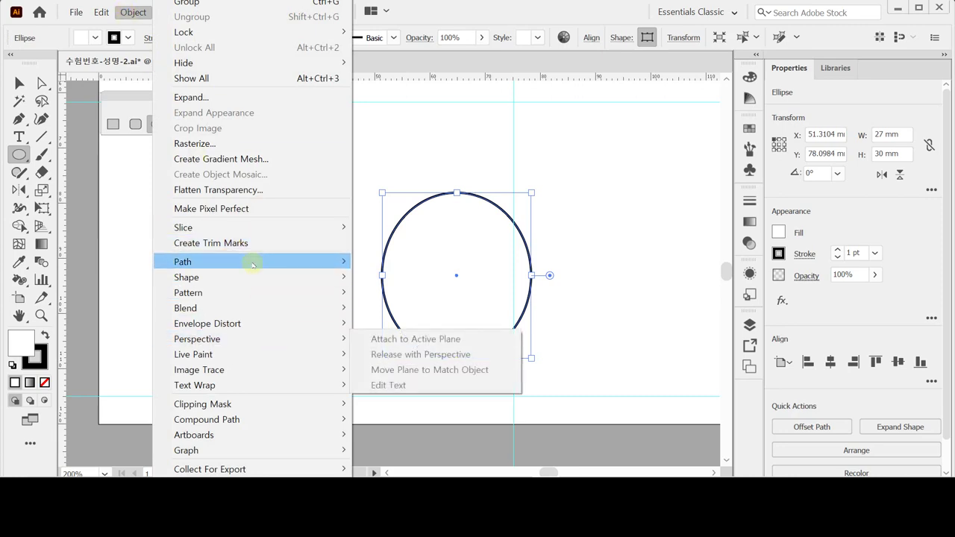
mouse_move(252, 263)
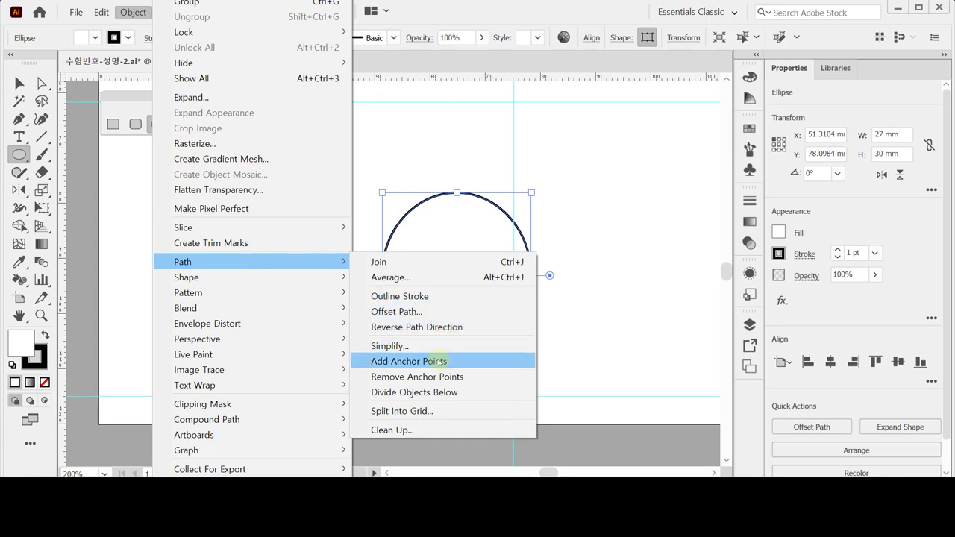
click(439, 361)
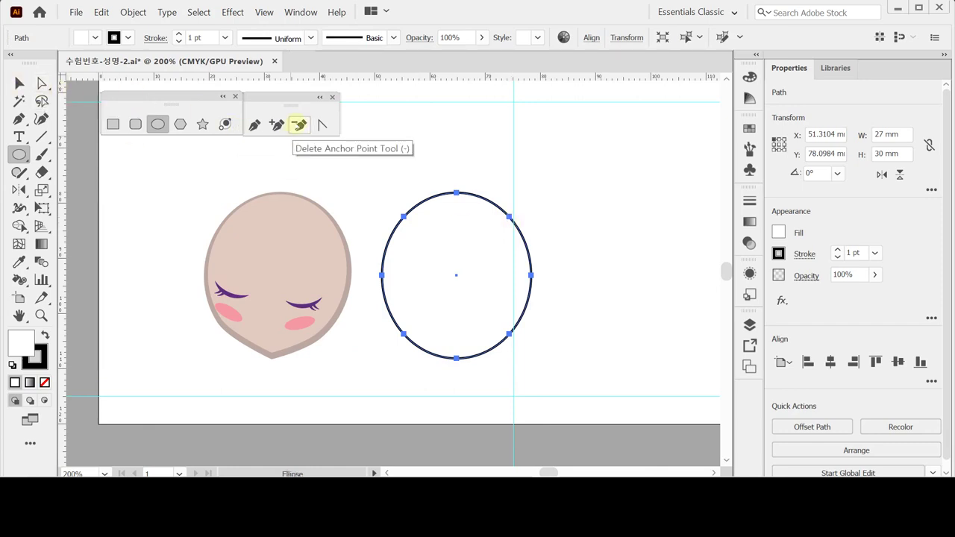
Step: Convert the ellipse's lowest anchor to a corner and move it about 1.2 mm right and 1 mm down to form a pointed chin
click(323, 124)
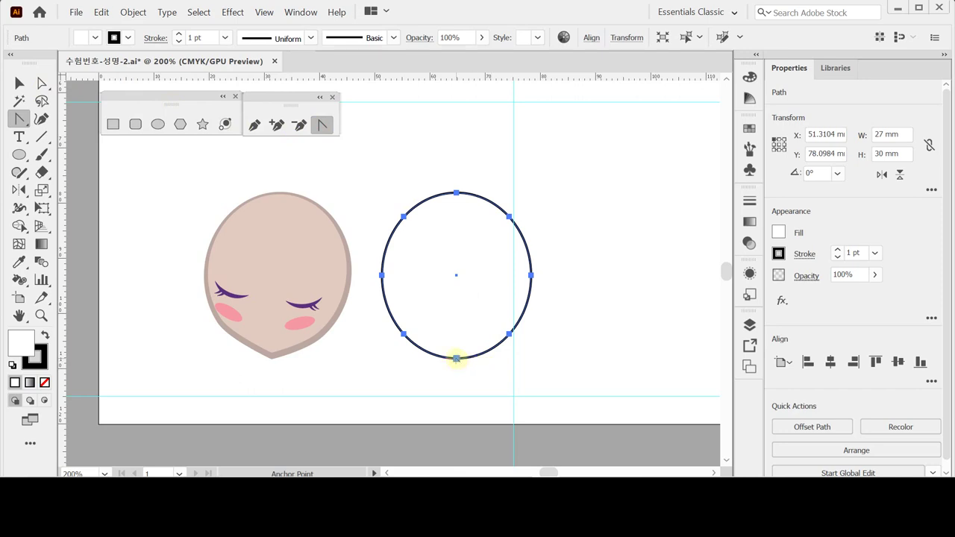
click(456, 358)
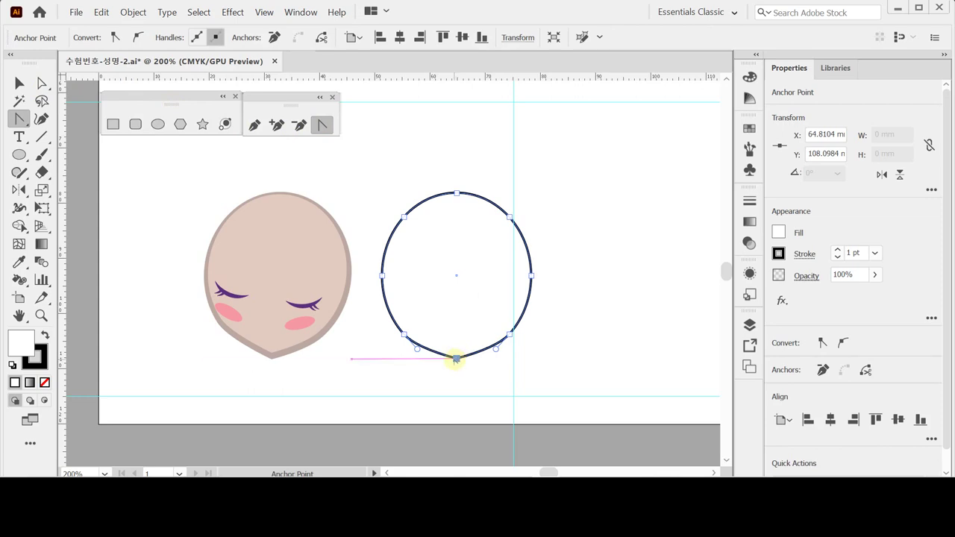
drag(456, 359, 463, 364)
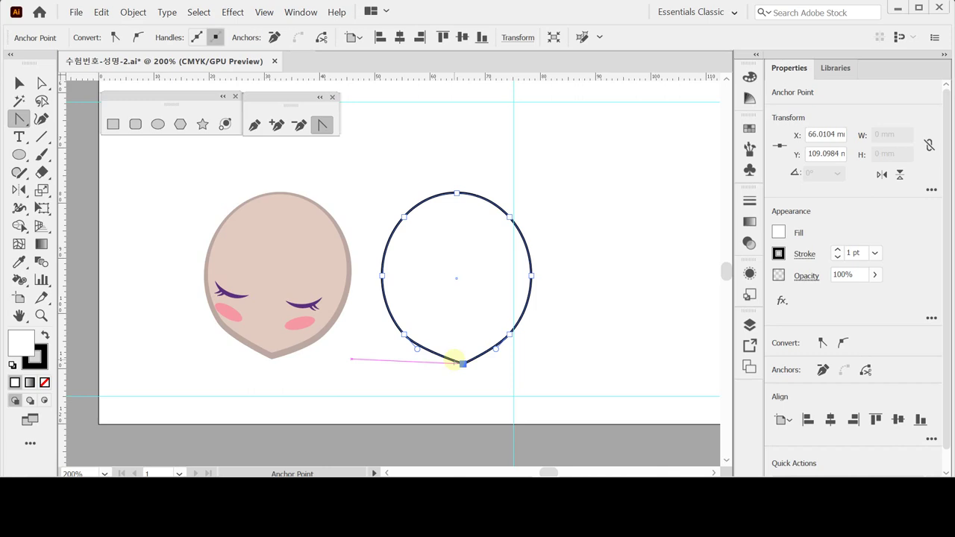
Step: Create an inner copy of the face outline with Offset Path at -1 mm
click(19, 83)
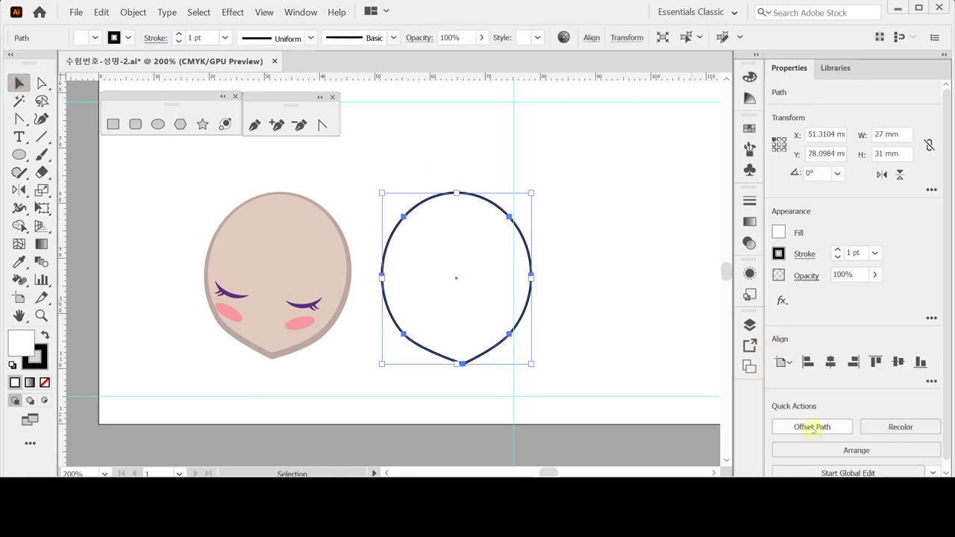
click(812, 427)
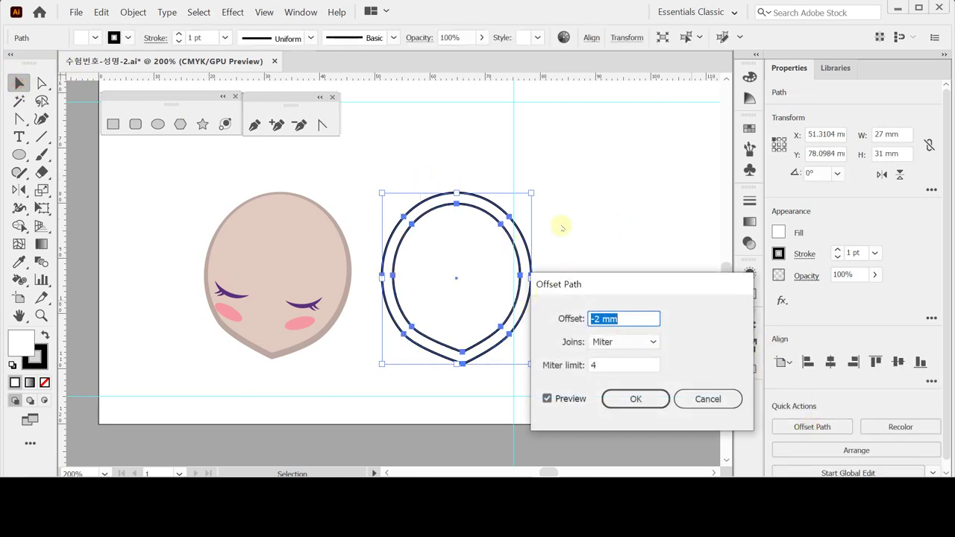
text(-1)
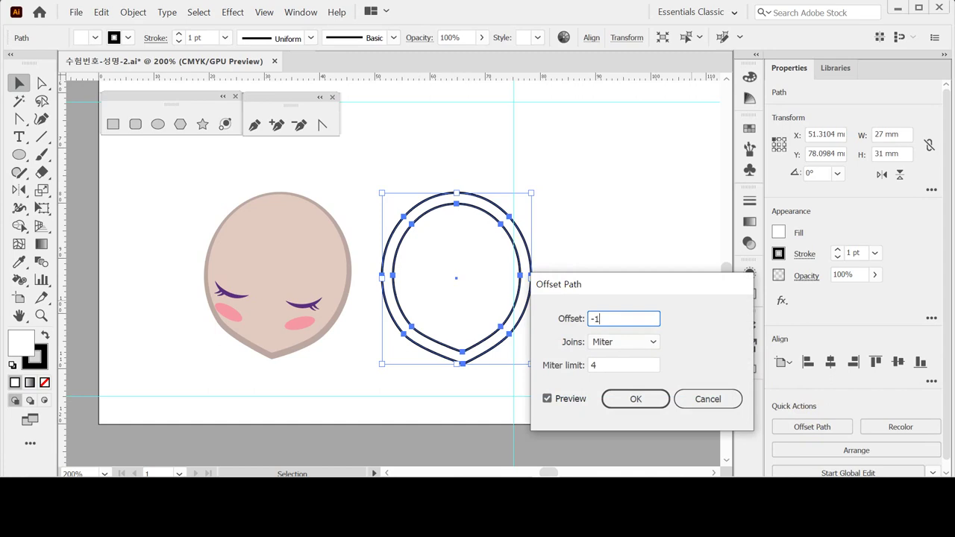
key(Return)
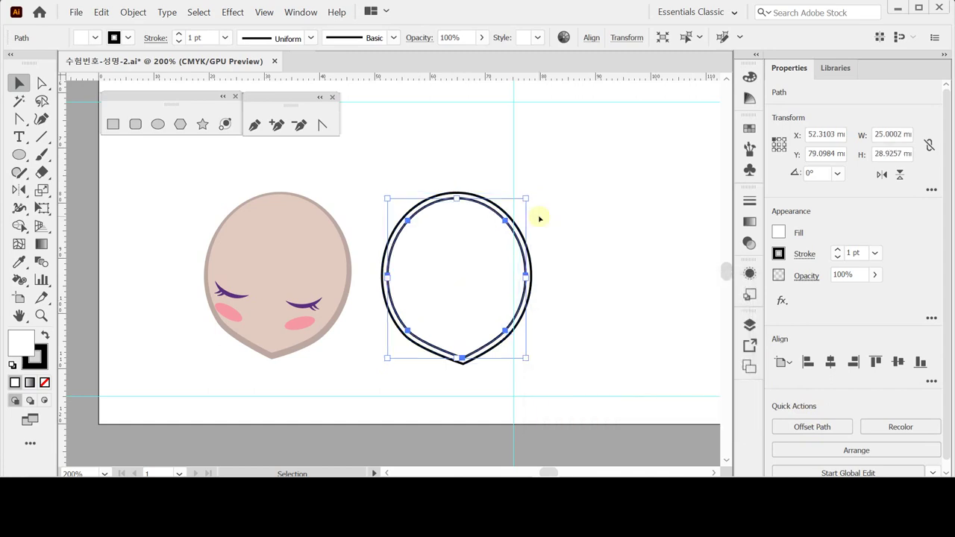
Step: Nudge the inner face outline 0.4 mm up and 0.3 mm left so the border is thicker along the lower right
key(Up)
key(Up)
key(Up)
key(Up)
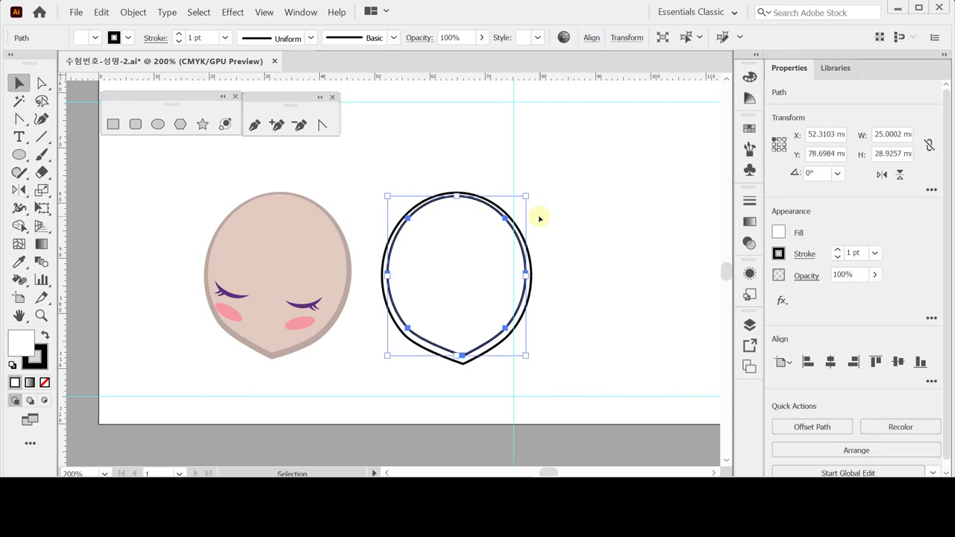
key(Left)
key(Left)
key(Left)
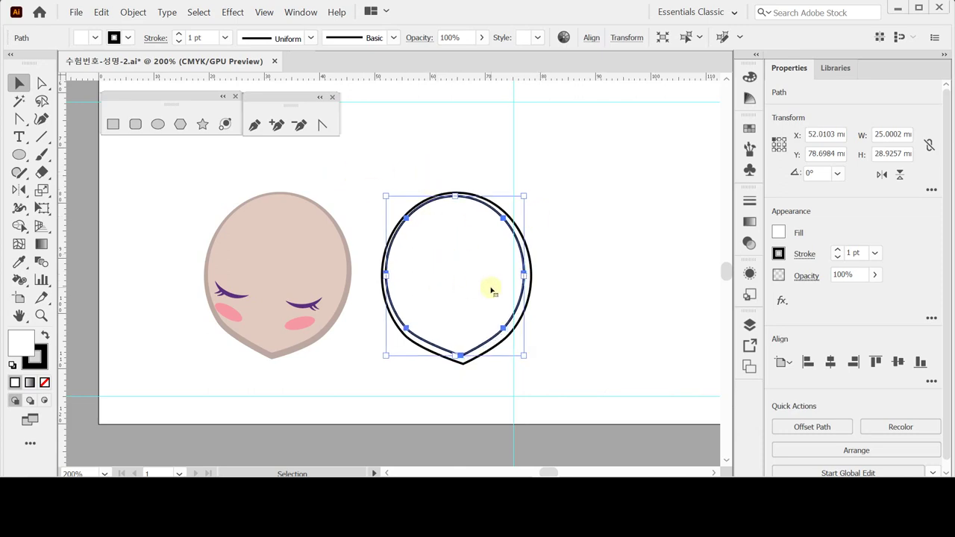
Step: Colour the inner outline with the finished face's skin tone and the outer one with its darker border tone, then deselect
key(i)
click(303, 257)
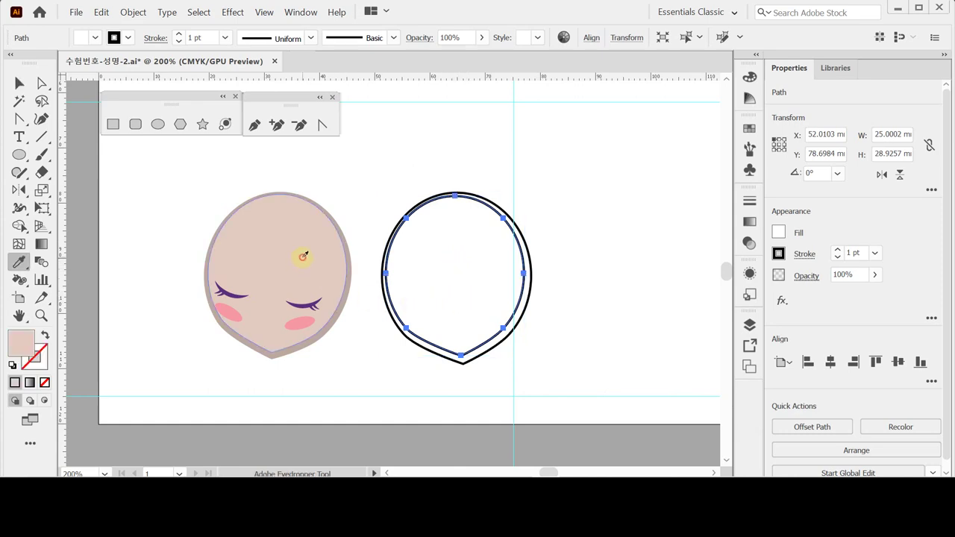
ctrl+click(482, 356)
click(319, 336)
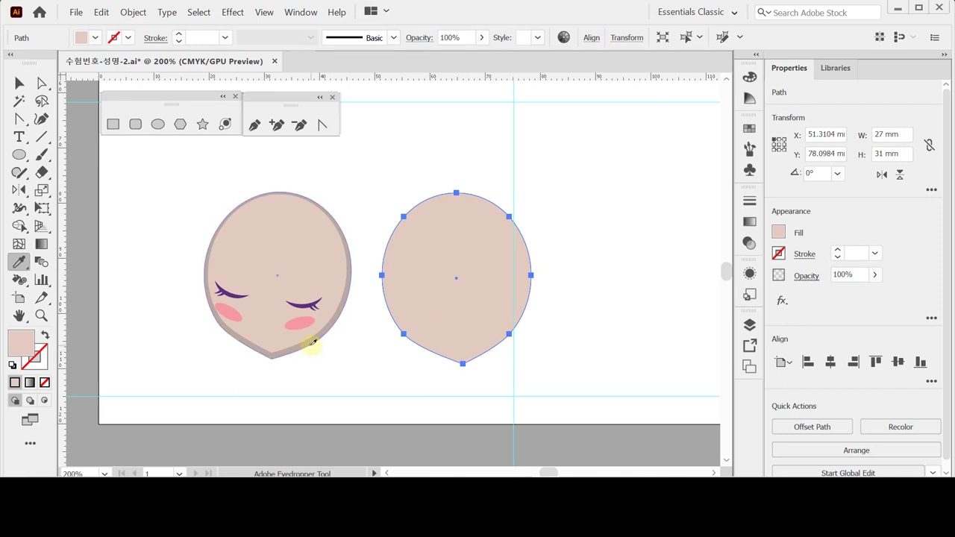
click(314, 339)
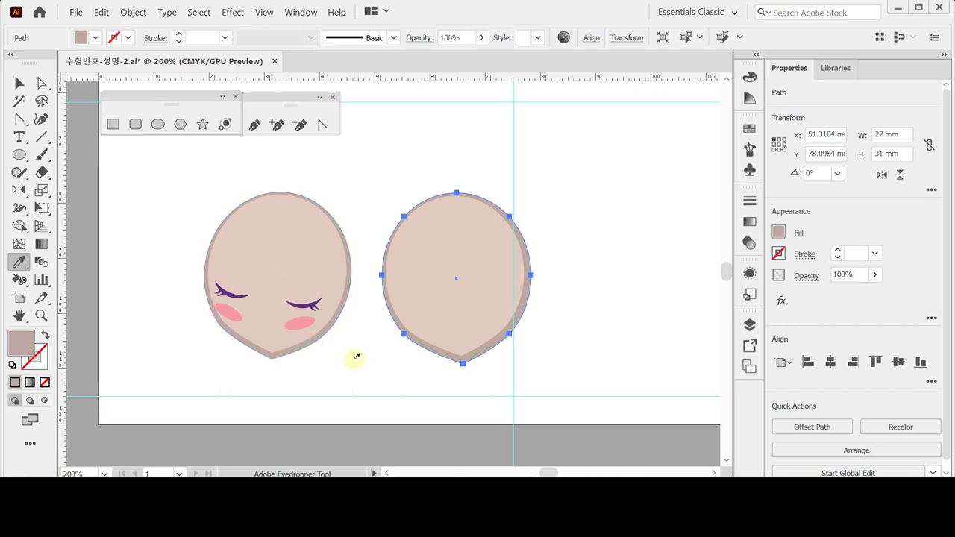
key(ctrl+shift+a)
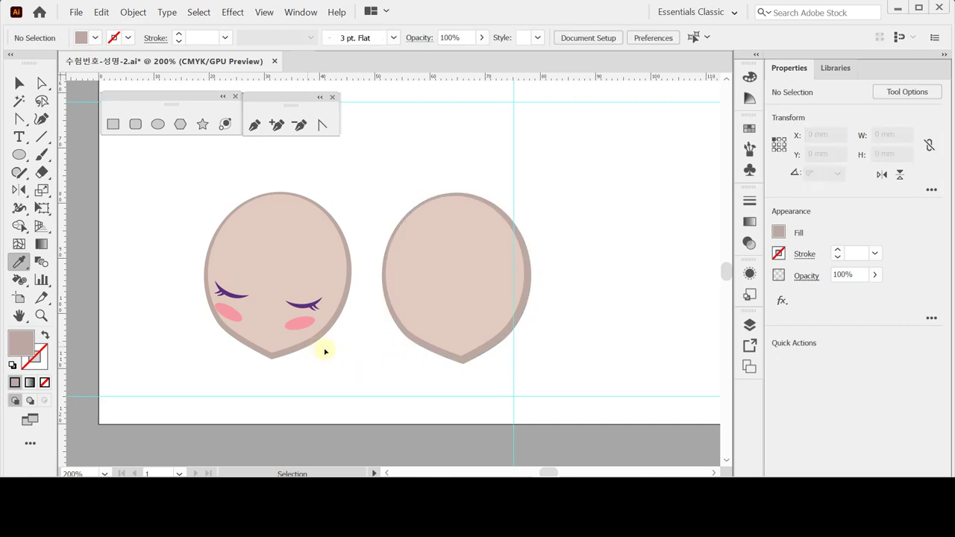
Step: Draw a circle about 7.5 mm across and an overlapping ellipse about 12 by 10 mm on the blank face, using default fill and stroke
click(158, 124)
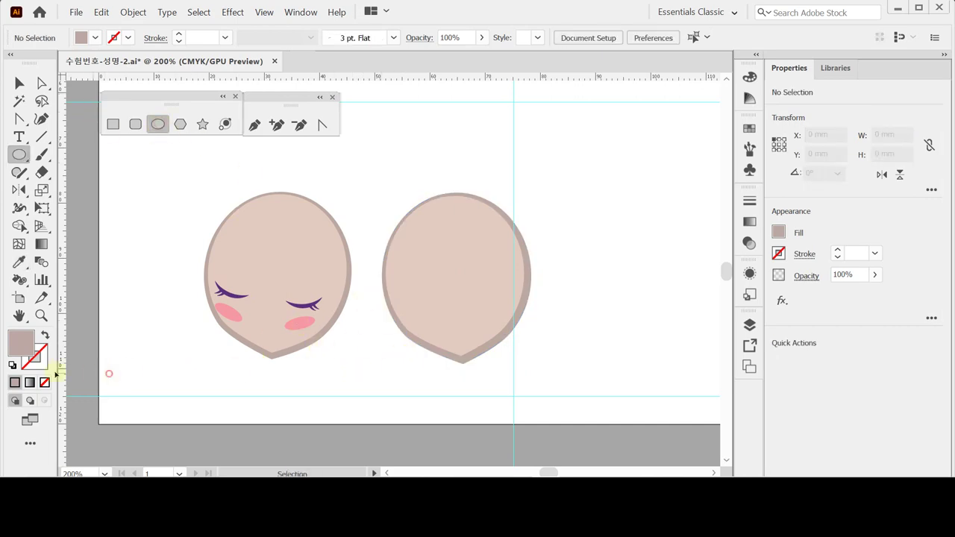
click(12, 365)
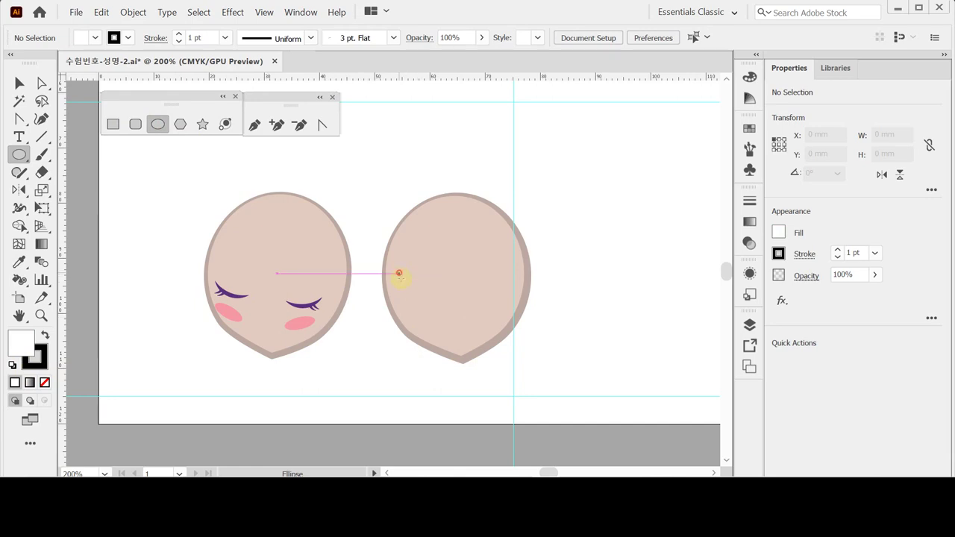
drag(398, 274, 417, 295)
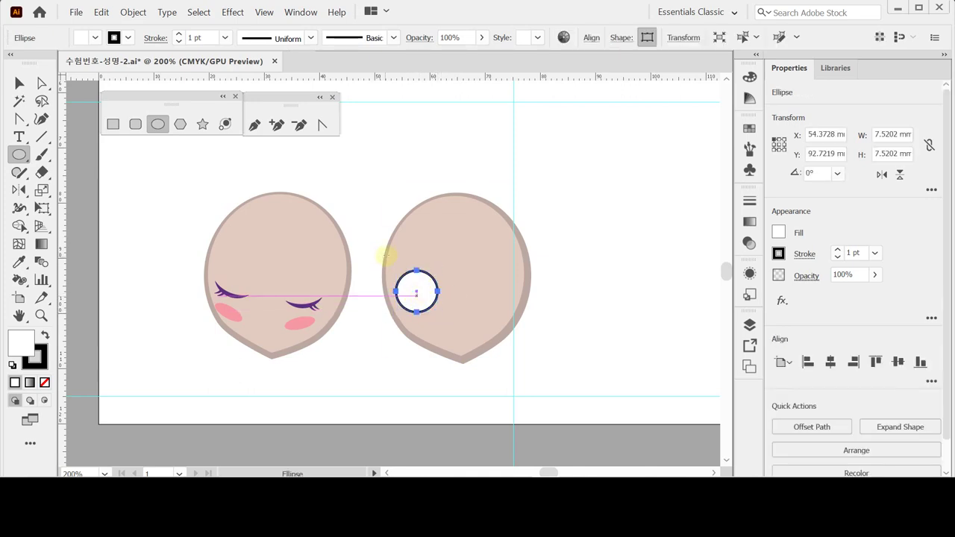
drag(382, 251, 411, 305)
key(ctrl)
key(ctrl+plus)
ctrl+click(356, 281)
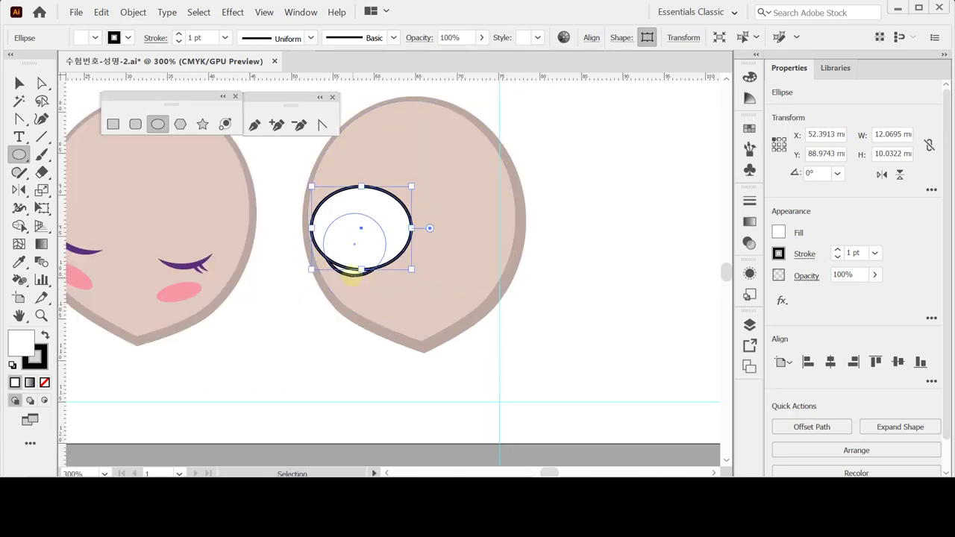
key(ctrl+shift+a)
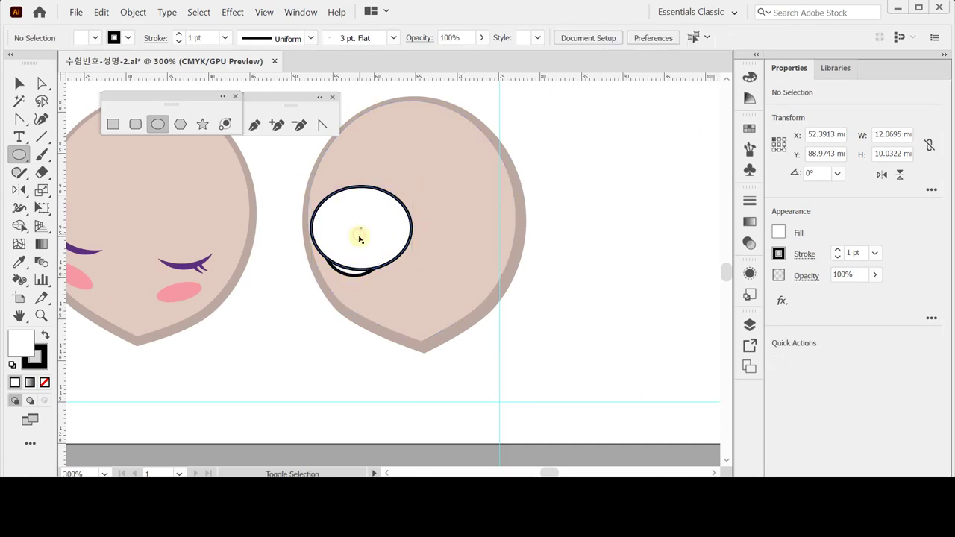
drag(357, 240, 395, 222)
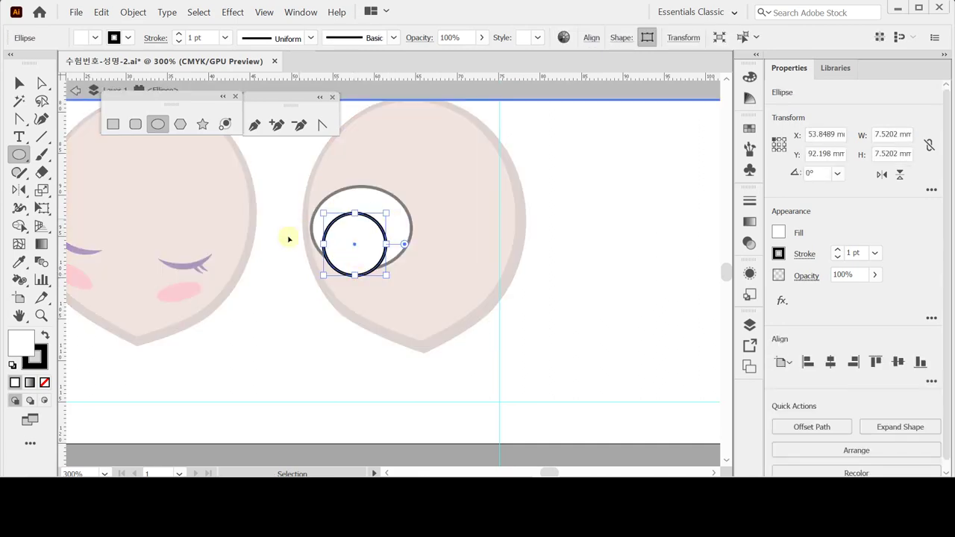
key(Escape)
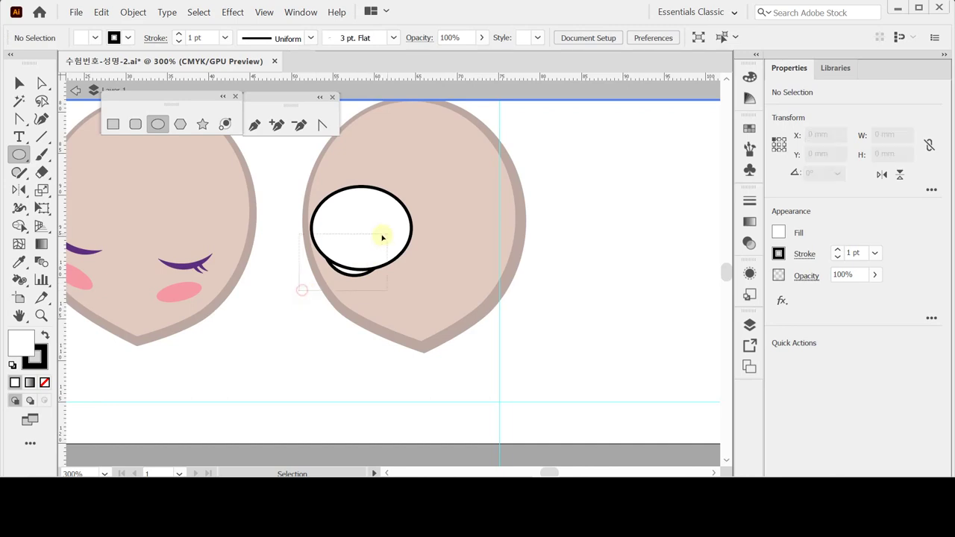
Step: Subtract the larger ellipse from the circle with Minus Front to leave a thin crescent for the closed eyelid
ctrl+click(380, 238)
ctrl+alt+click(360, 269)
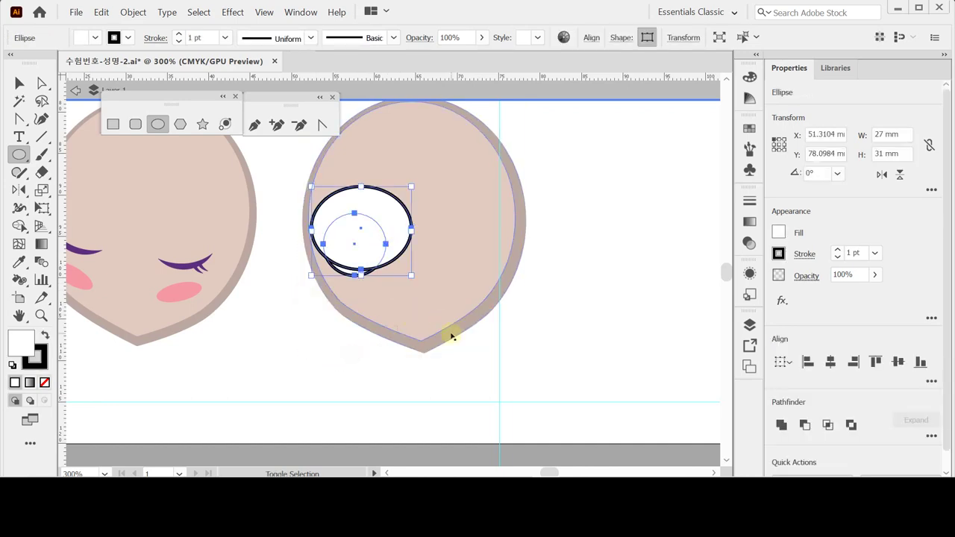
click(805, 425)
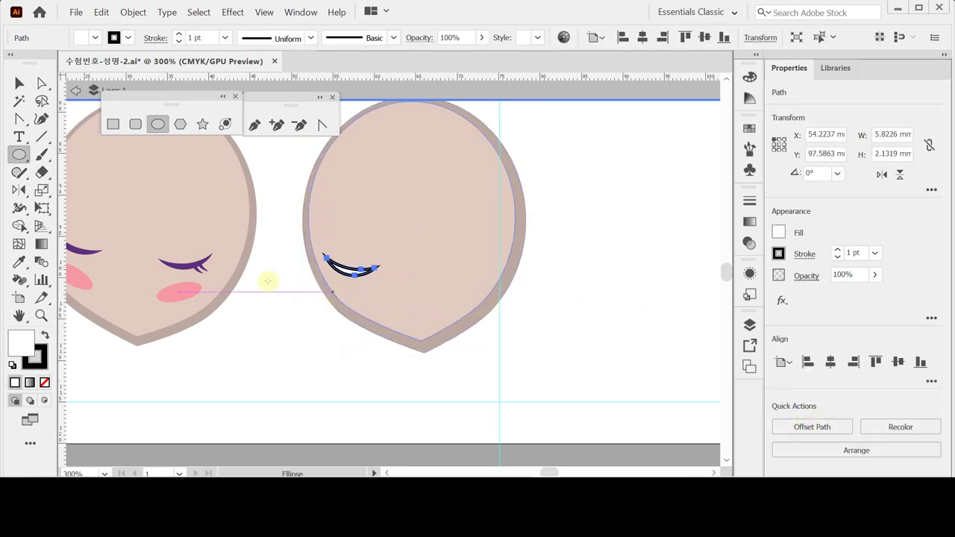
Step: Apply the finished face's purple eyelid colour to the new crescent and deselect it
key(i)
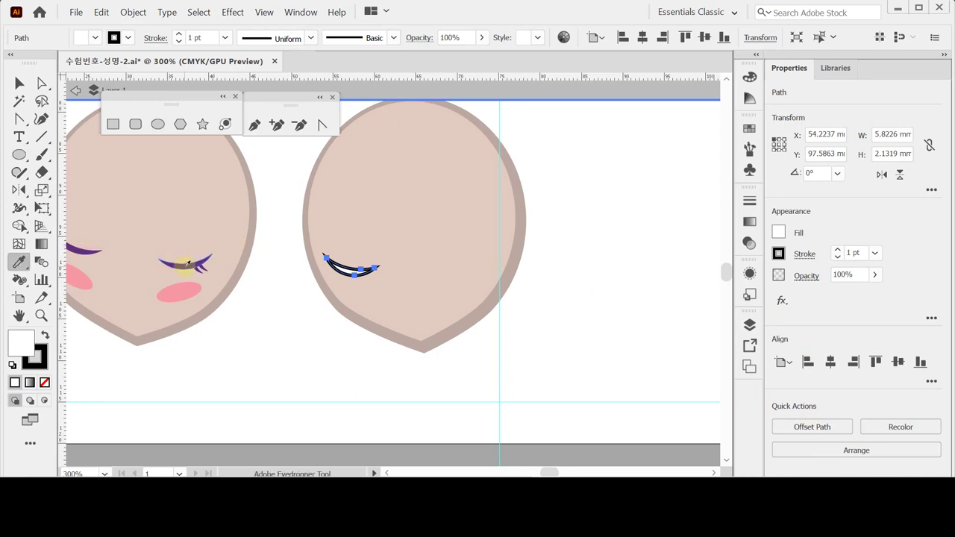
click(184, 264)
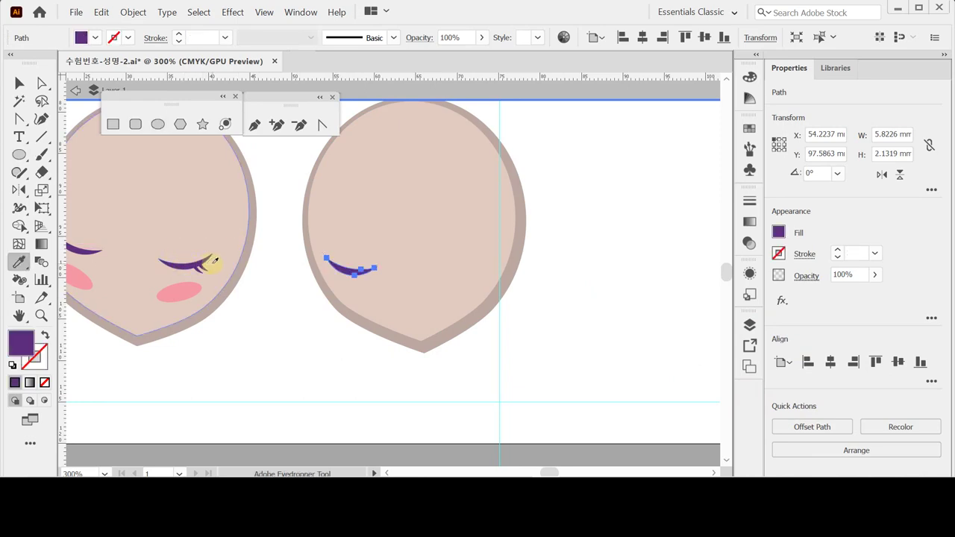
ctrl+click(277, 341)
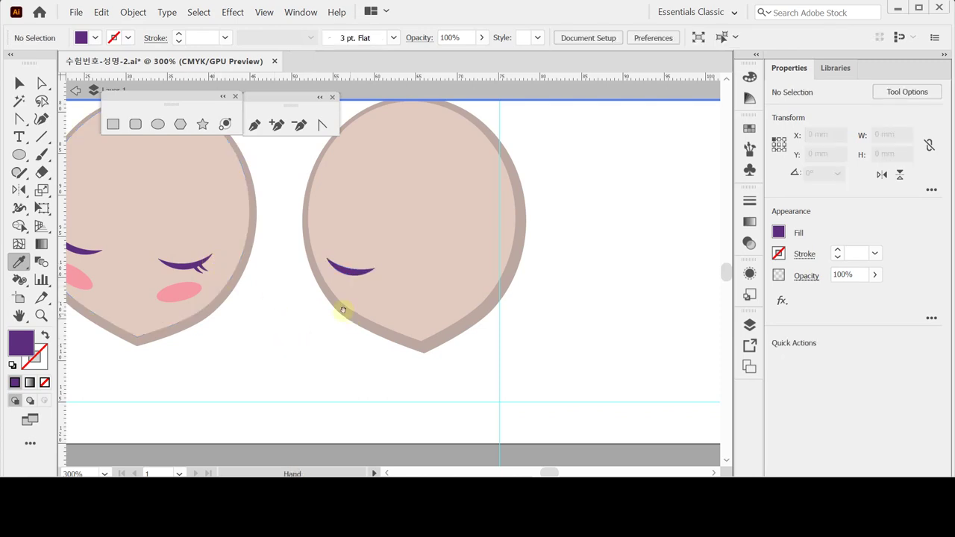
Step: Rotate the purple crescent eyelid slightly clockwise to match the finished face's left eye, and deselect it
drag(343, 310, 368, 310)
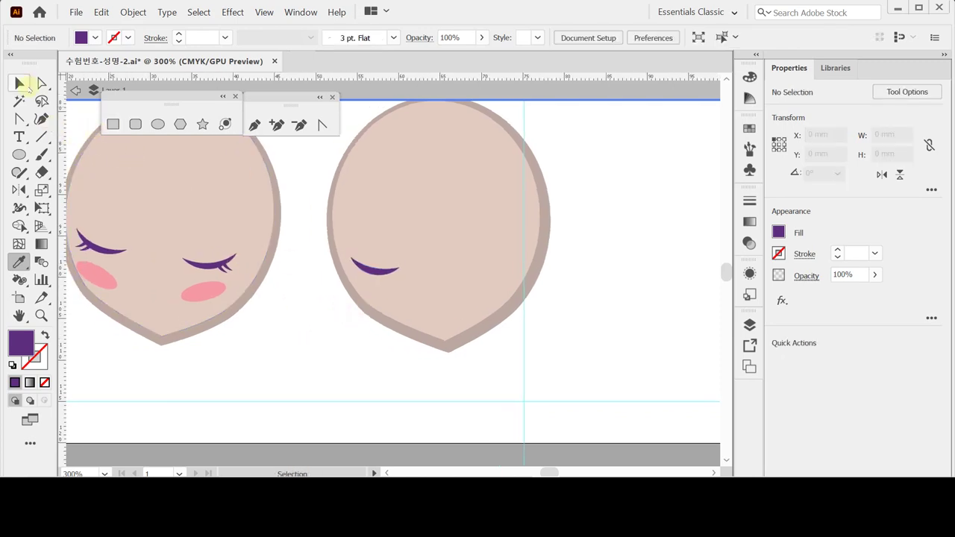
click(20, 84)
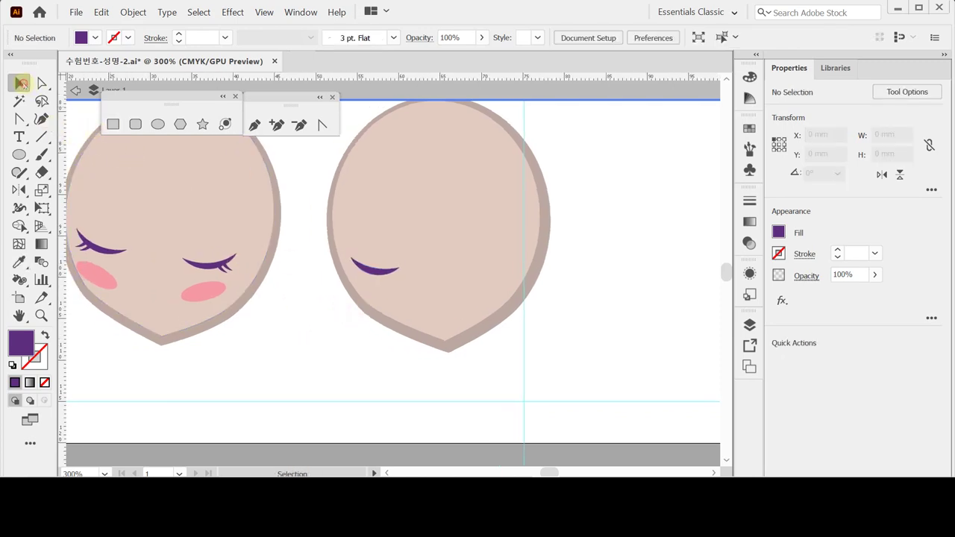
click(253, 125)
key(ctrl+plus)
drag(431, 283, 480, 310)
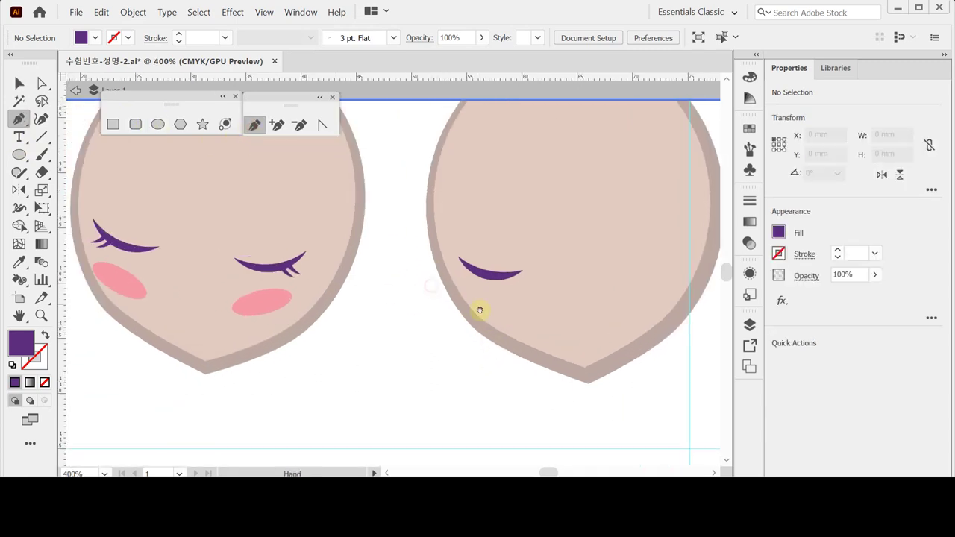
ctrl+click(486, 272)
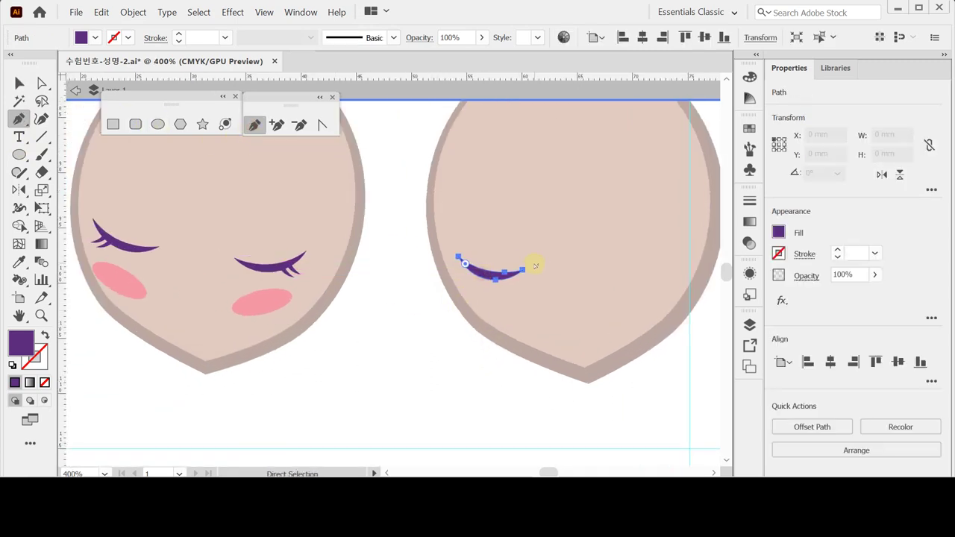
click(19, 83)
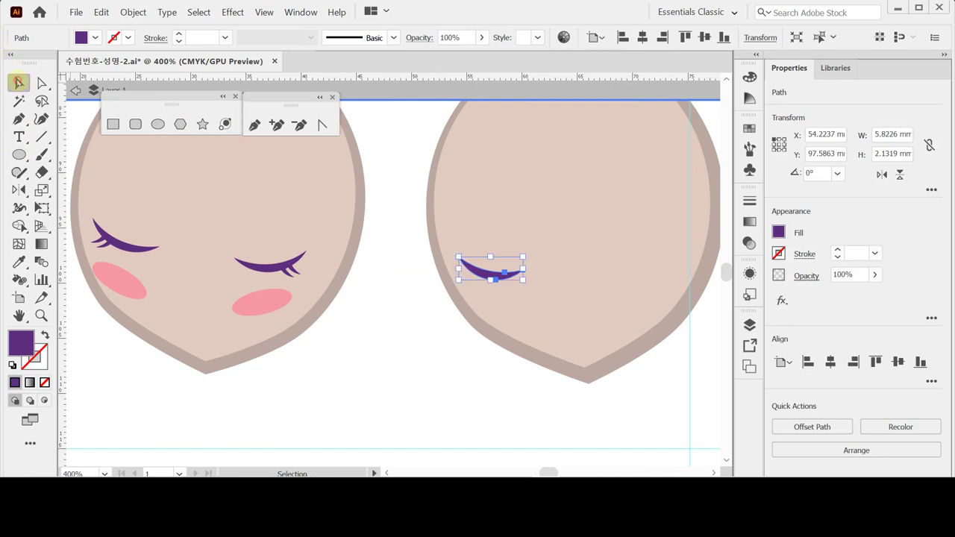
drag(530, 286, 532, 291)
click(440, 324)
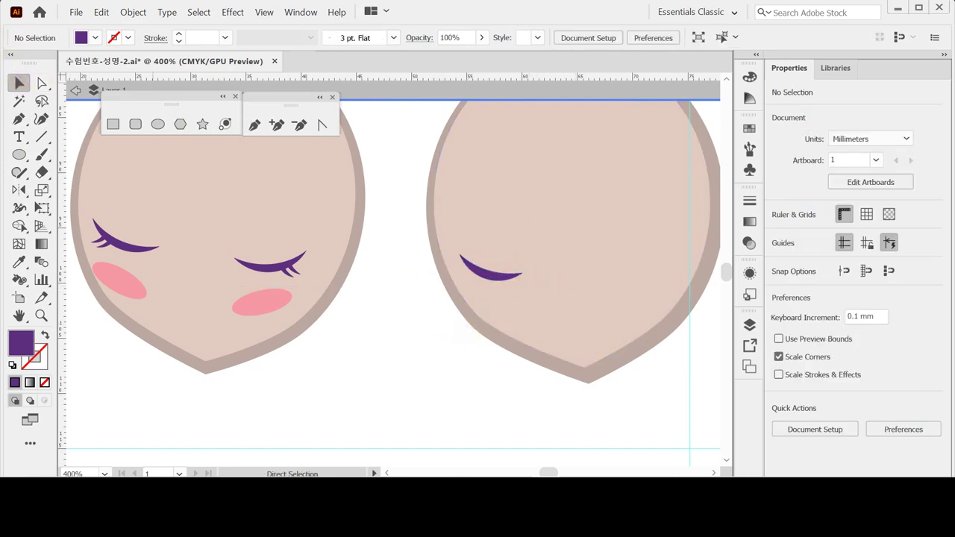
Step: Draw a small curved eyelash about 1.2 by 0.75 mm with the Pen tool under the outer end of the new eyelid, and deselect it
click(253, 126)
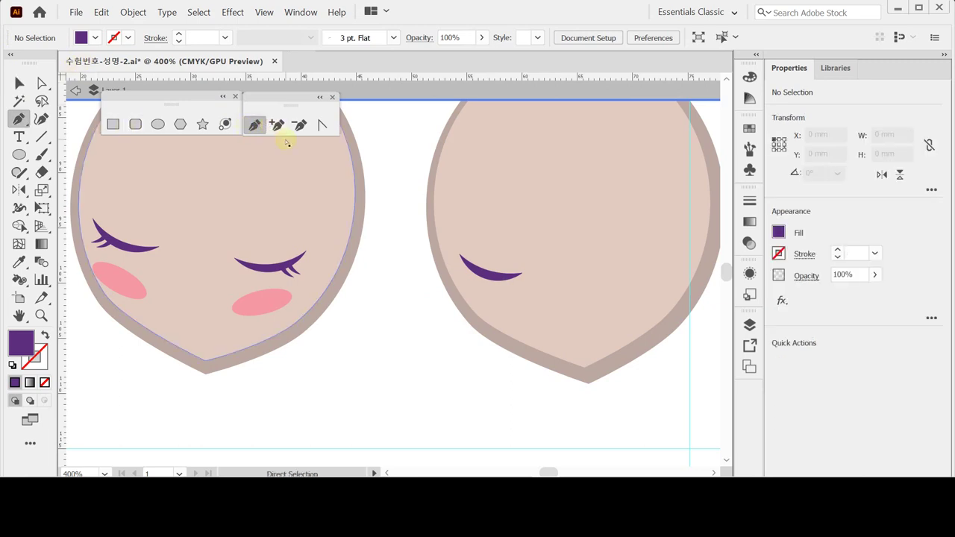
click(471, 269)
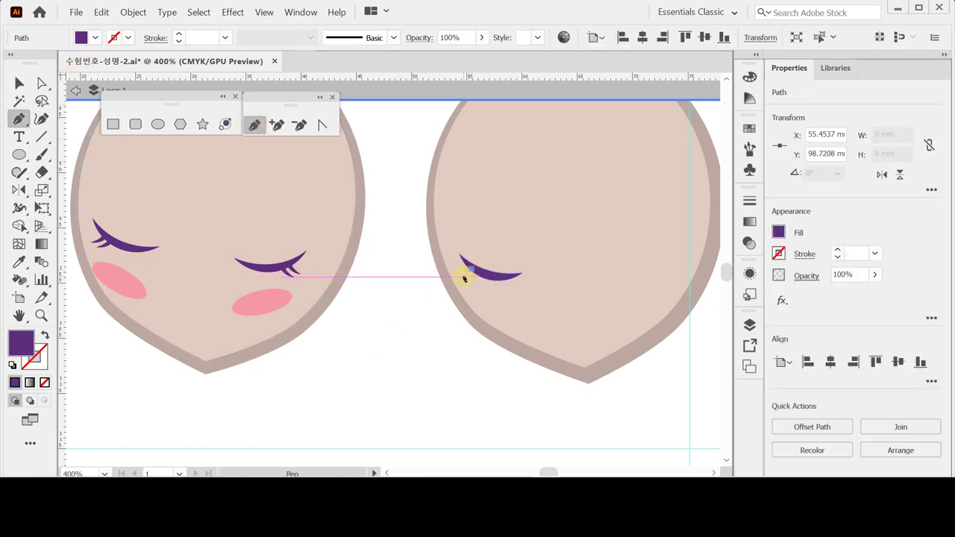
click(458, 278)
mouse_move(457, 278)
mouse_down()
mouse_move(481, 271)
mouse_move(467, 266)
mouse_up()
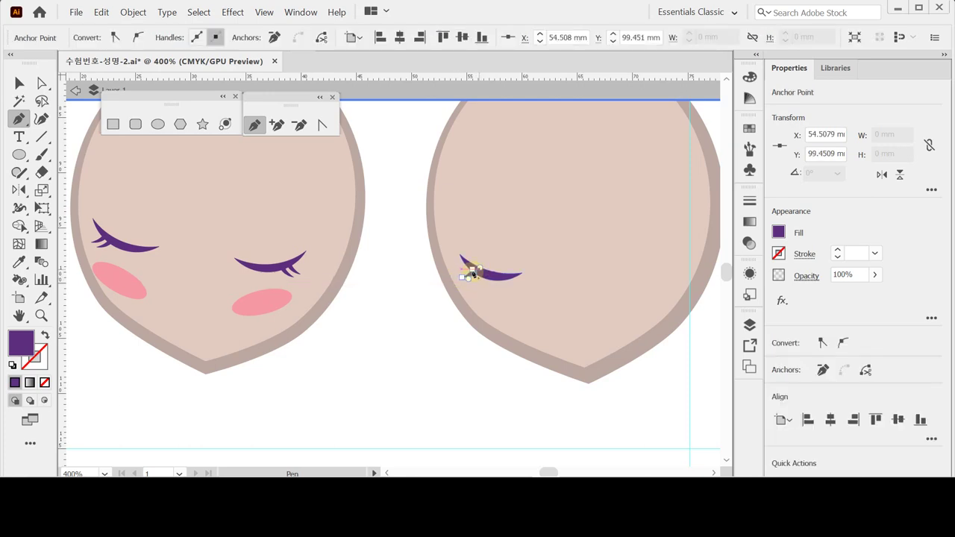
click(498, 292)
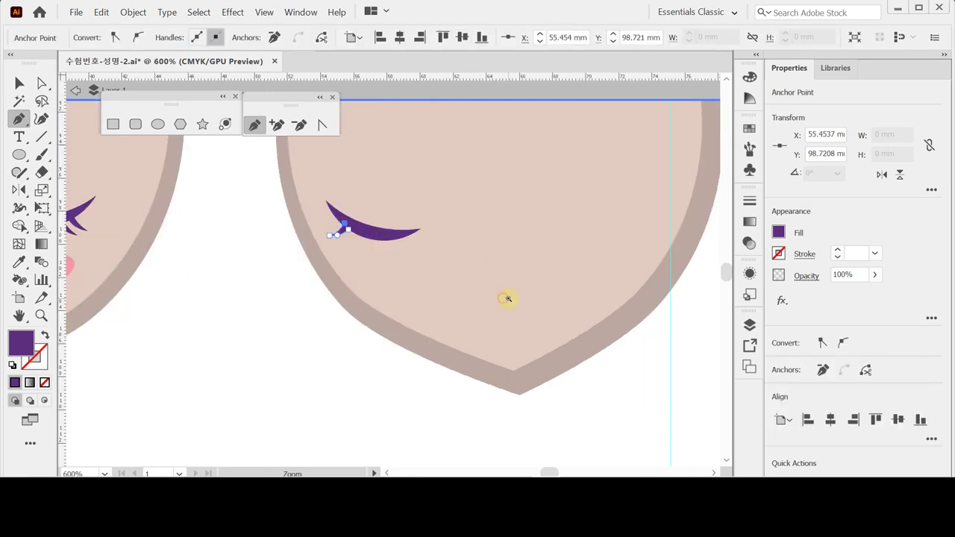
key(ctrl+plus)
key(ctrl+plus)
key(ctrl+plus)
key(ctrl+plus)
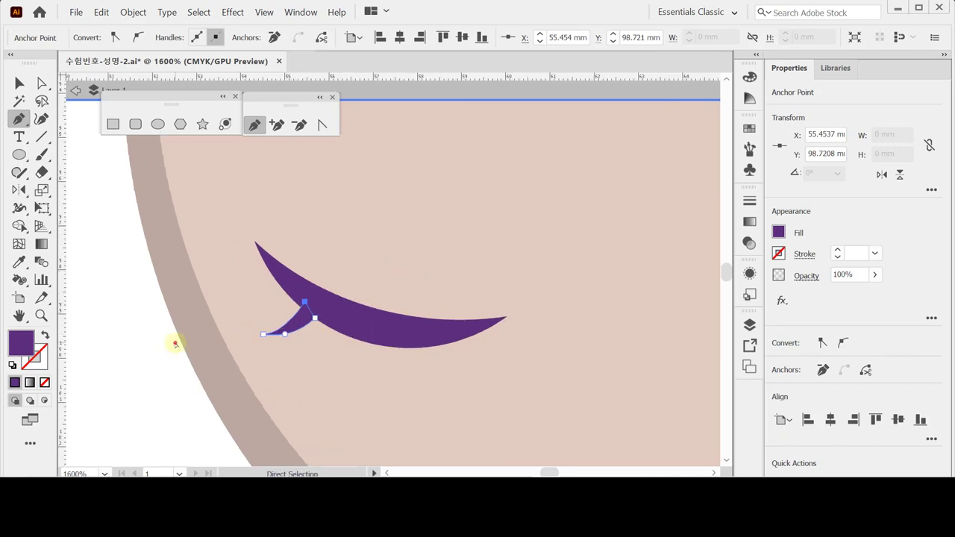
key(ctrl+shift+a)
drag(369, 295, 392, 213)
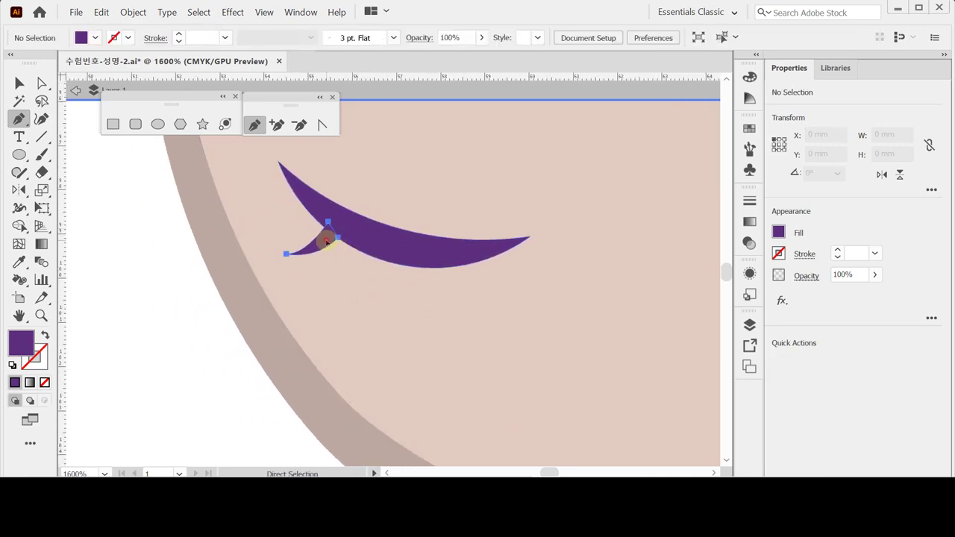
Step: Duplicate the eyelash further along the eyelid's lower edge, nudge the copy 0.2 mm left and 0.1 mm up, and deselect it
drag(326, 241, 363, 258)
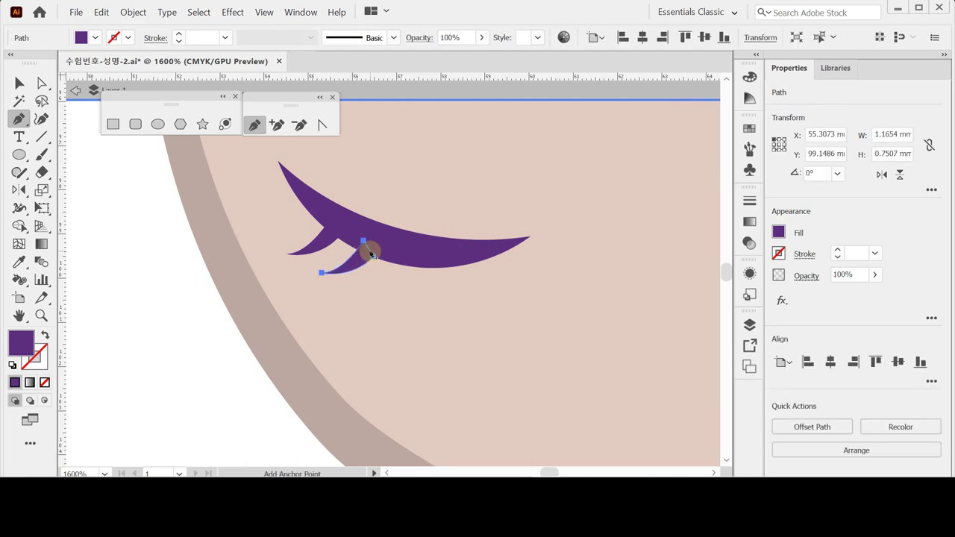
key(Left)
key(Left)
key(Up)
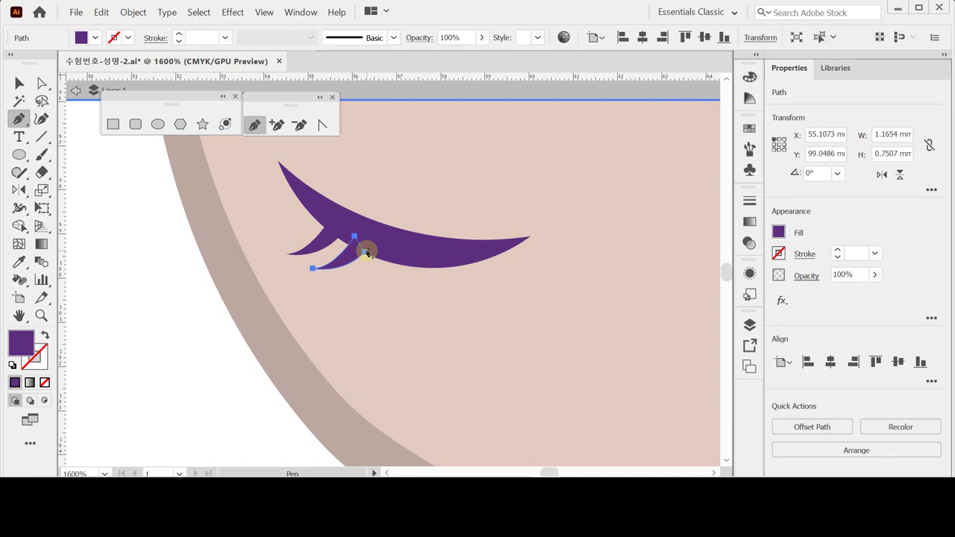
ctrl+alt+click(378, 321)
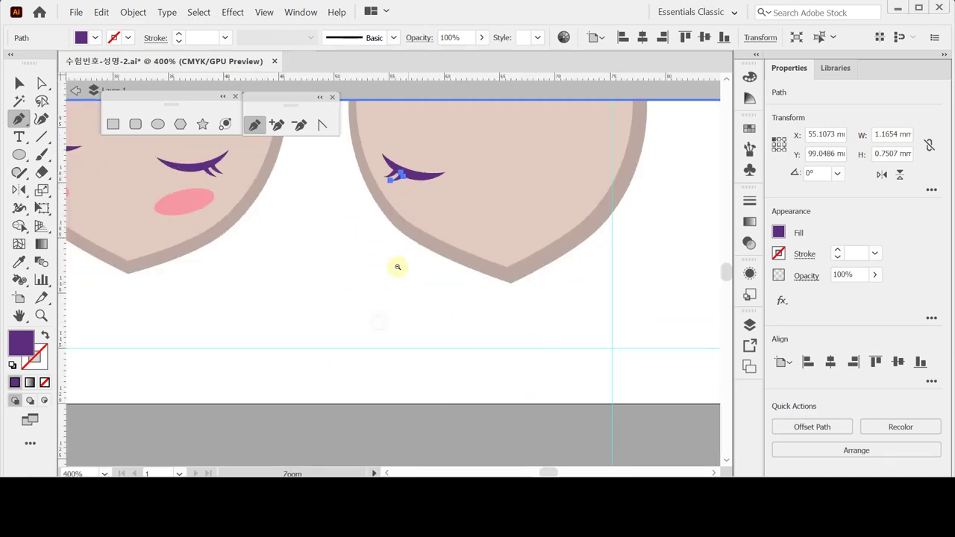
scroll(395, 276, up, 2)
ctrl+click(381, 312)
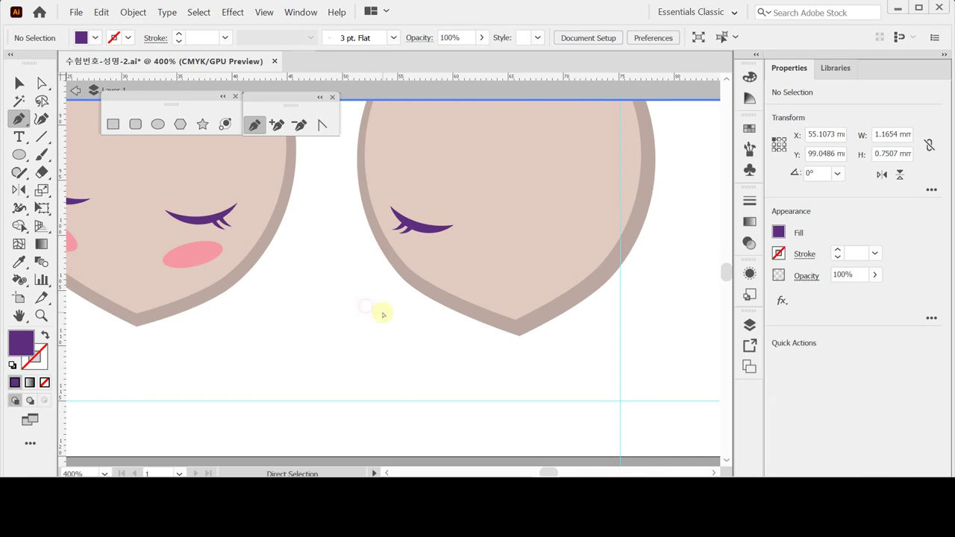
Step: Draw an ellipse about 5.8 by 2.7 mm below the new eye and apply the finished face's pink cheek colour
click(157, 123)
drag(420, 252, 486, 279)
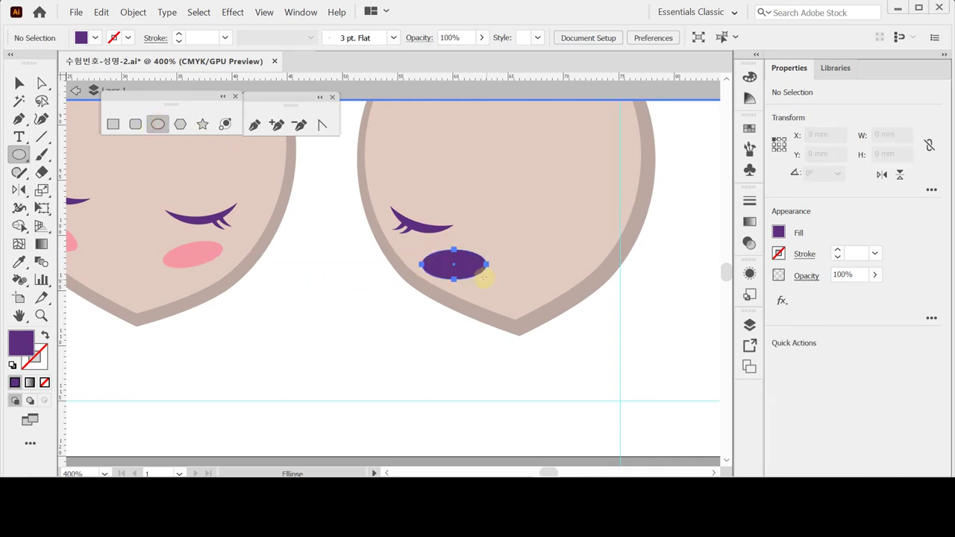
key(i)
click(205, 254)
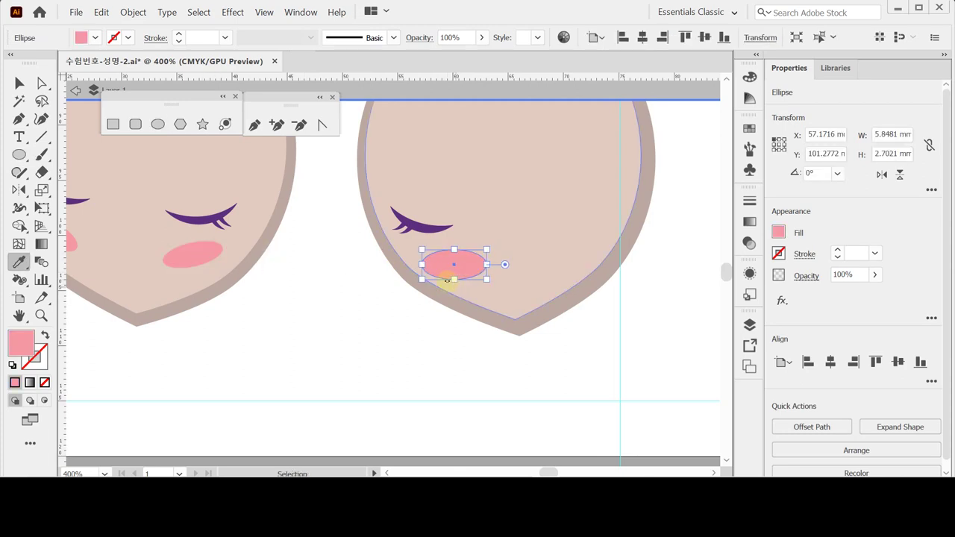
Step: Narrow the pink cheek ellipse, rotate it clockwise to about 335°, and place it just beneath the eye near the face's edge
mouse_move(487, 280)
mouse_down()
mouse_move(495, 264)
mouse_move(492, 275)
mouse_up()
drag(391, 320, 469, 320)
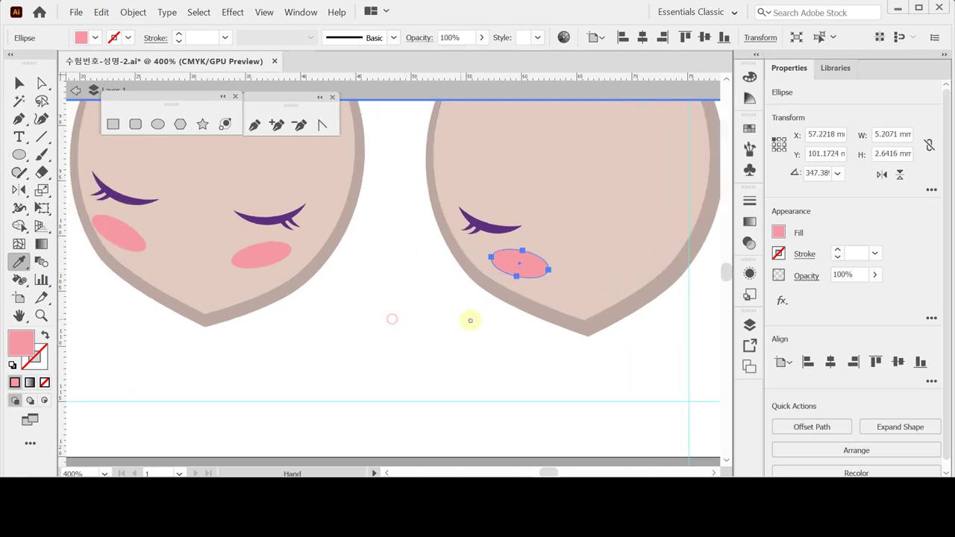
click(542, 275)
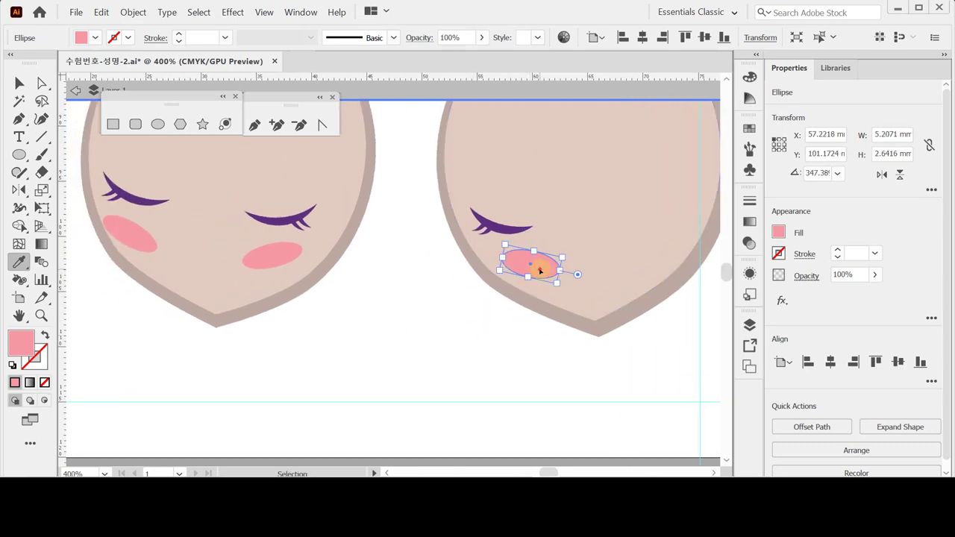
drag(540, 271, 518, 271)
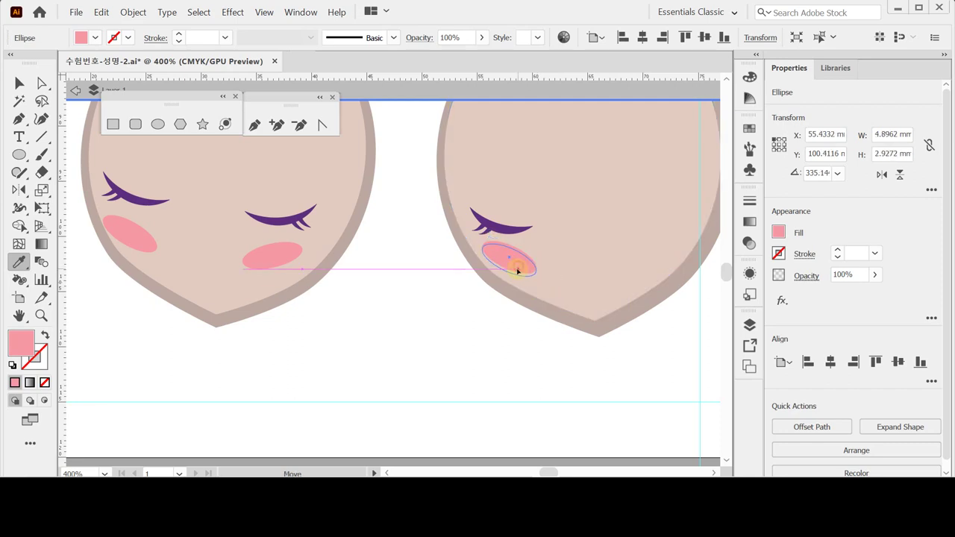
click(436, 203)
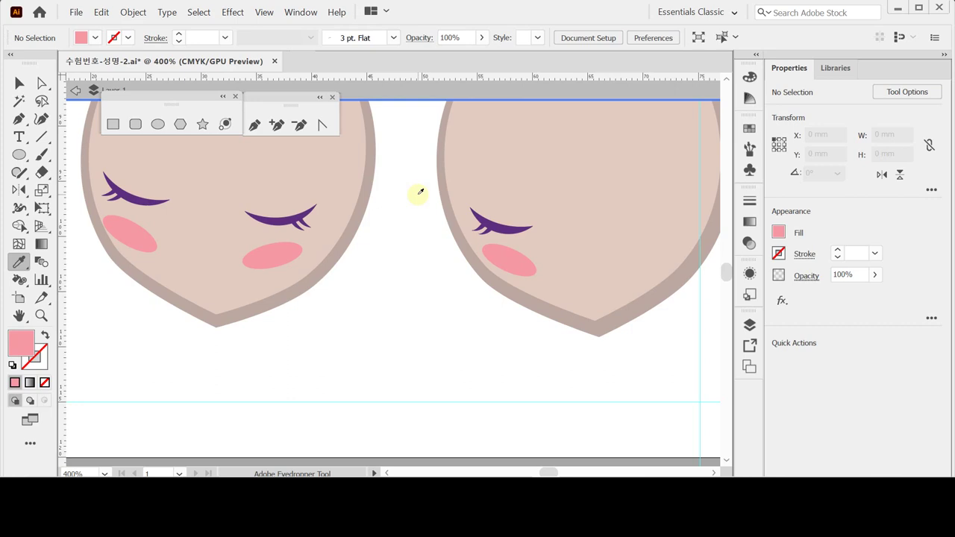
Step: Reflect a copy of the eyelid, lashes and cheek across a vertical axis near the middle of the face, and deselect everything
scroll(380, 304, down, 1)
click(380, 303)
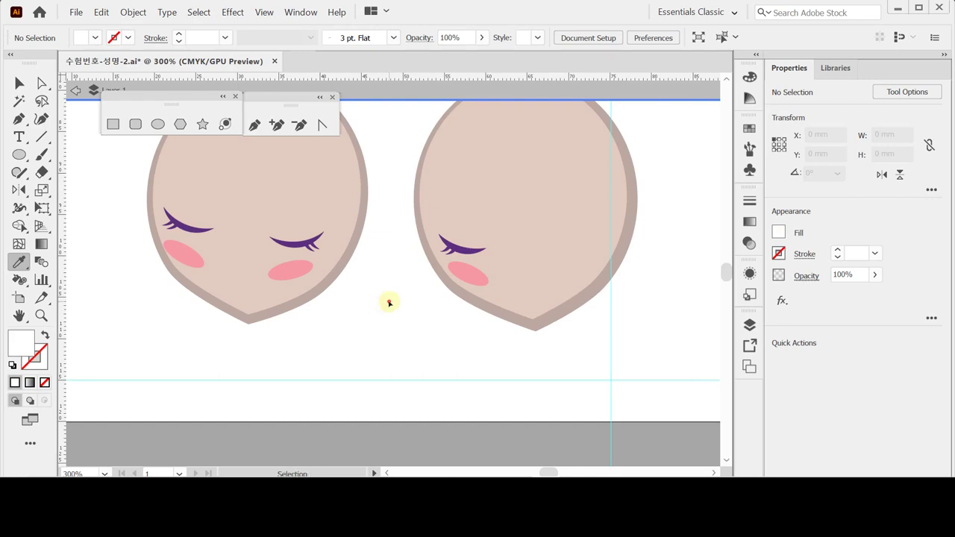
key(v)
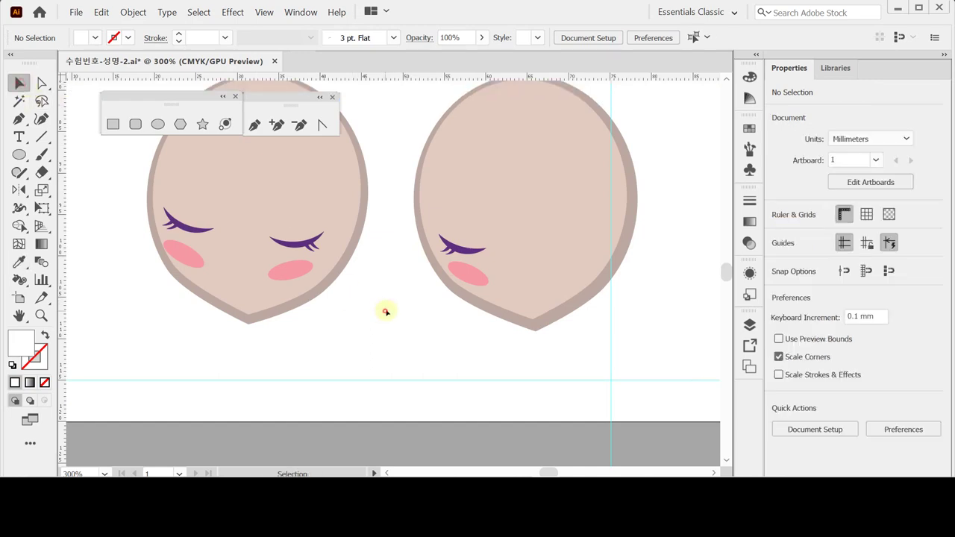
drag(407, 319, 512, 223)
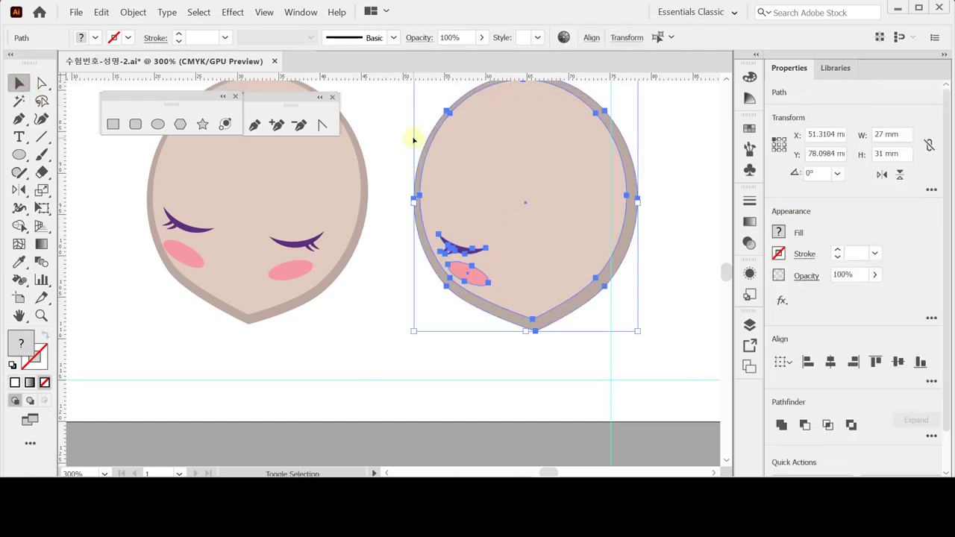
shift+click(454, 167)
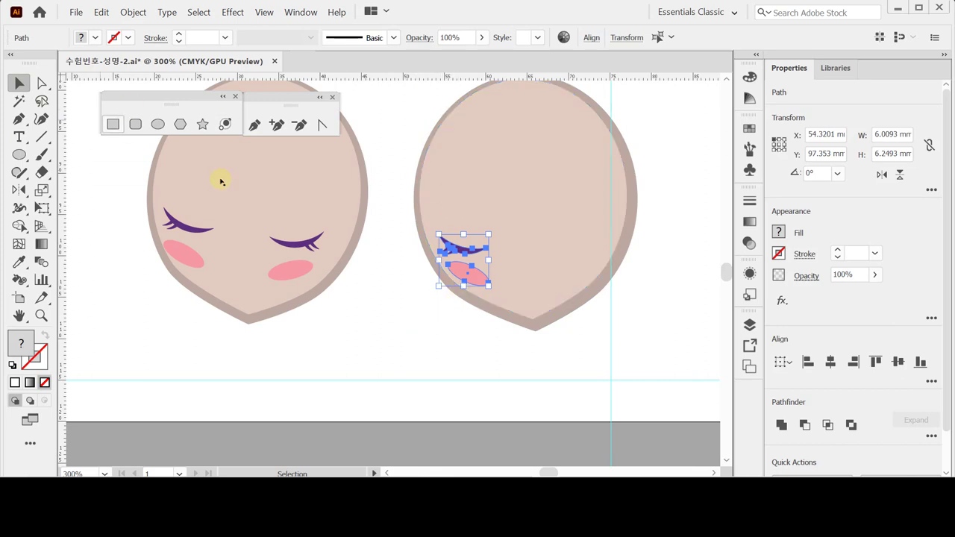
click(19, 189)
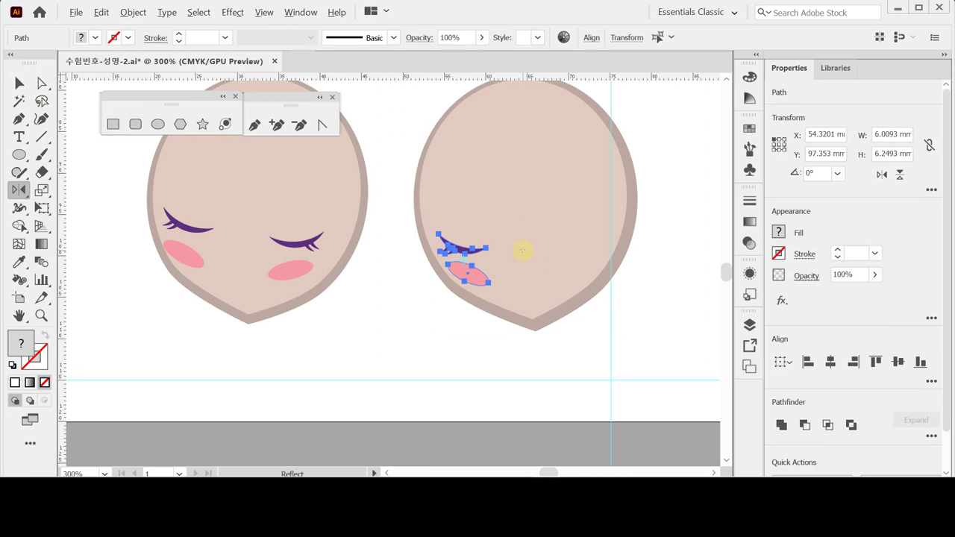
alt+click(518, 251)
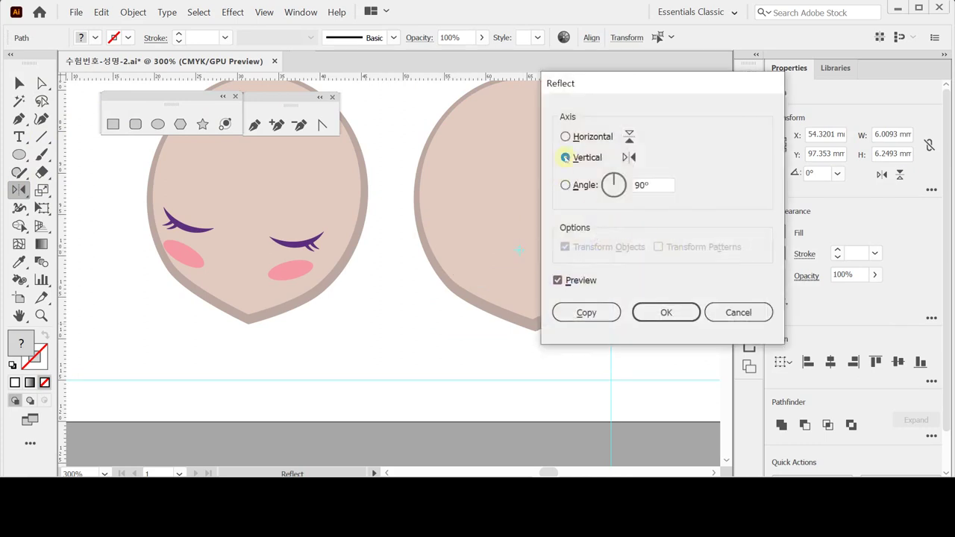
click(594, 312)
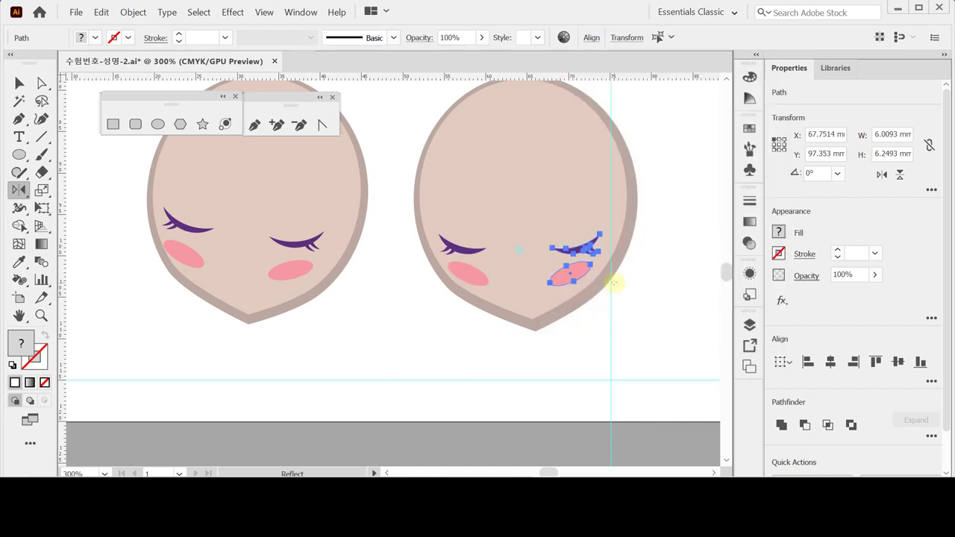
drag(395, 145, 623, 331)
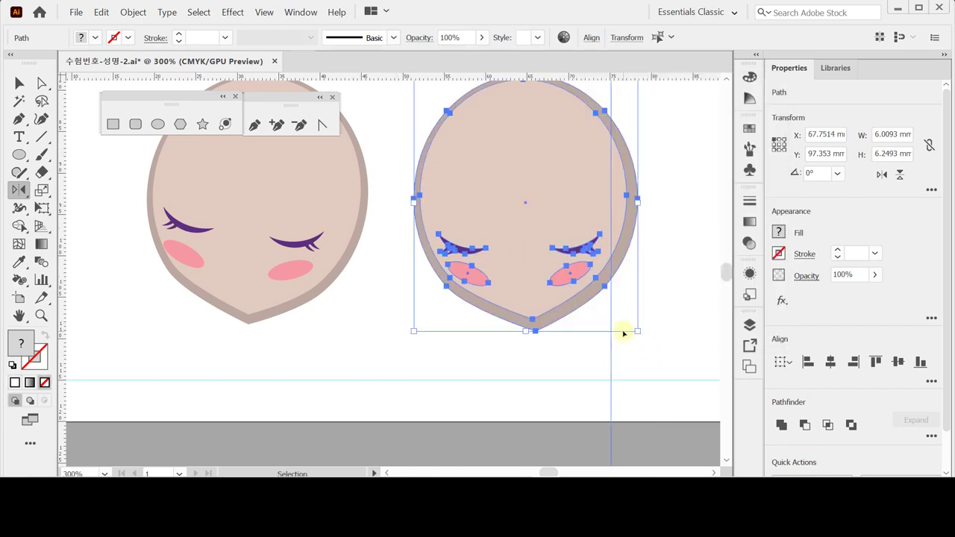
ctrl+click(394, 329)
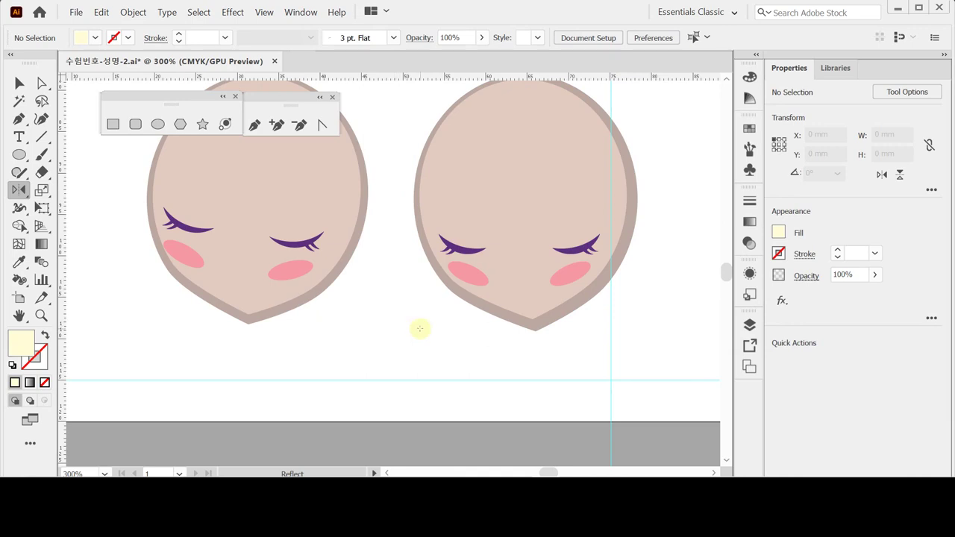
Step: Select the whole new face with its eyes and cheeks and rotate it clockwise to match the tilt of the finished face
click(19, 83)
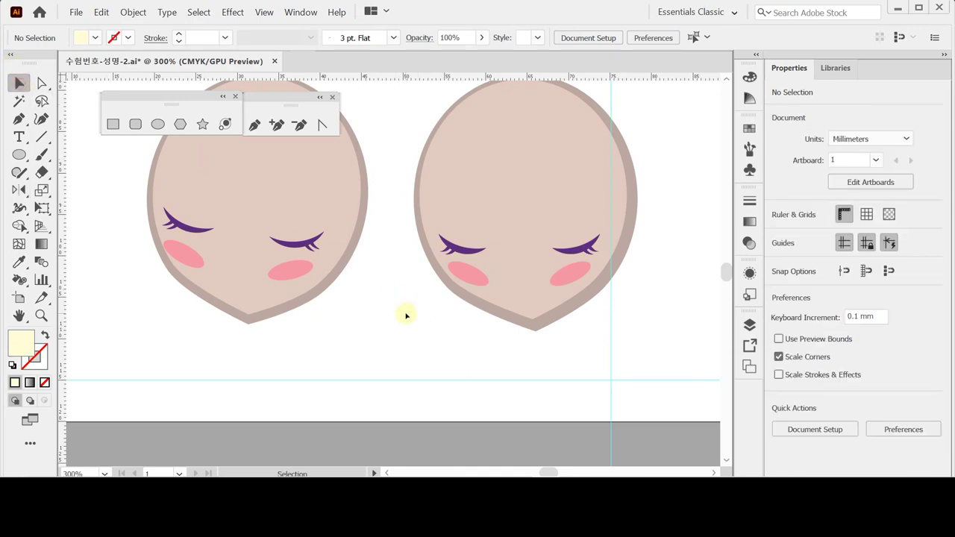
drag(407, 316, 650, 246)
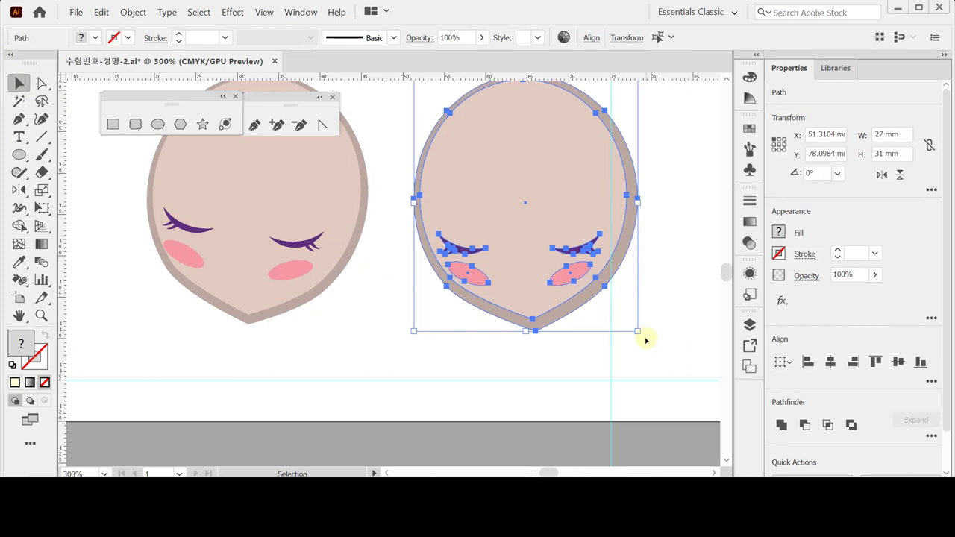
drag(644, 338, 629, 342)
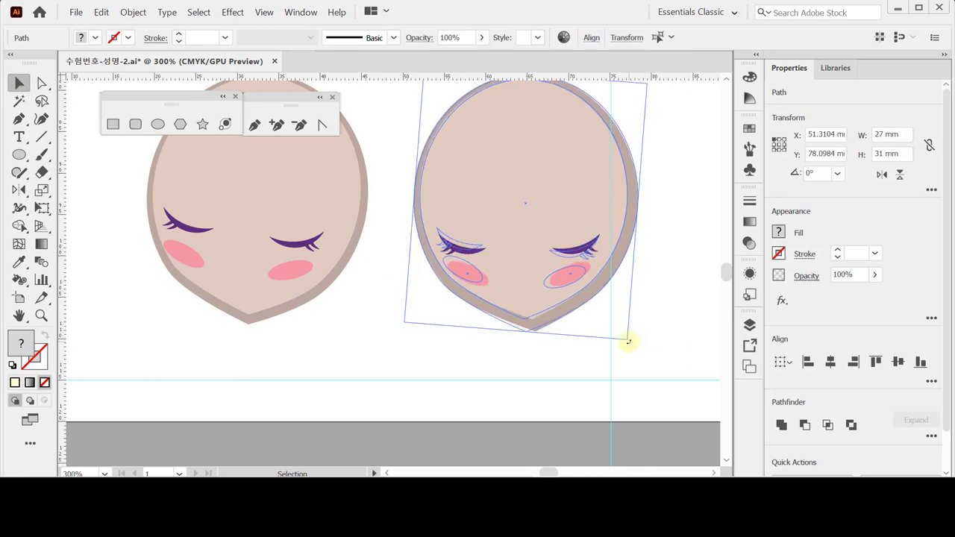
mouse_move(629, 344)
mouse_down()
mouse_move(630, 336)
mouse_move(619, 351)
mouse_up()
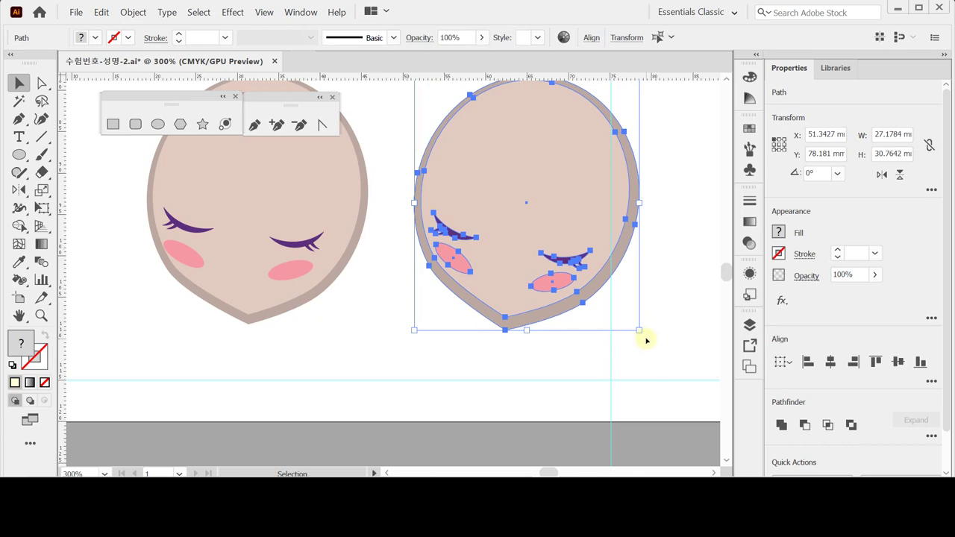
drag(647, 338, 644, 335)
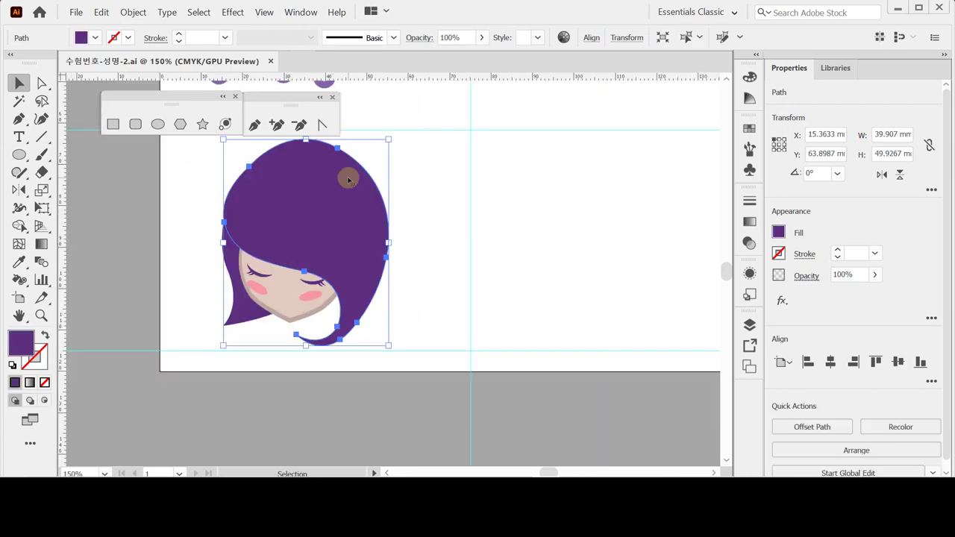
Step: Move the large front hair shape off the finished face to examine the back hair piece, and undo the move
click(181, 253)
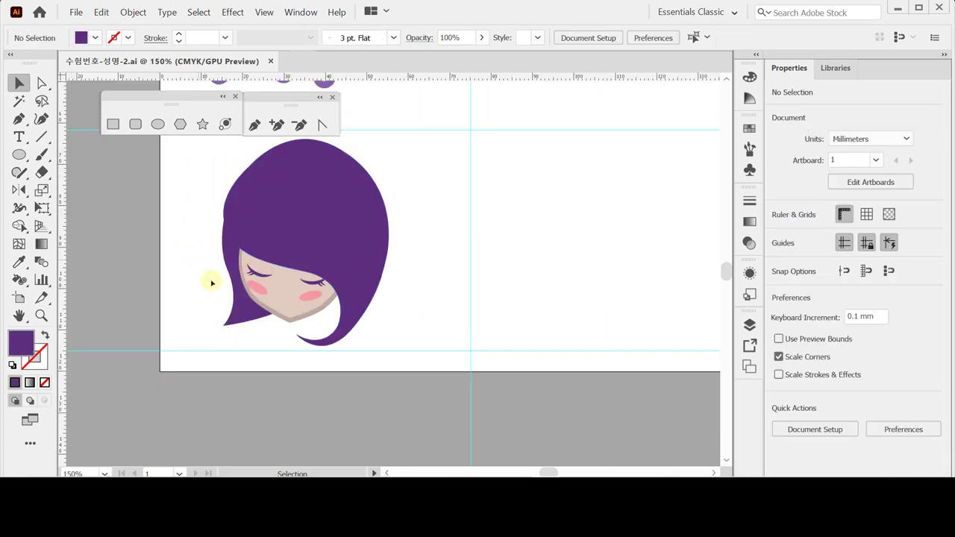
click(242, 321)
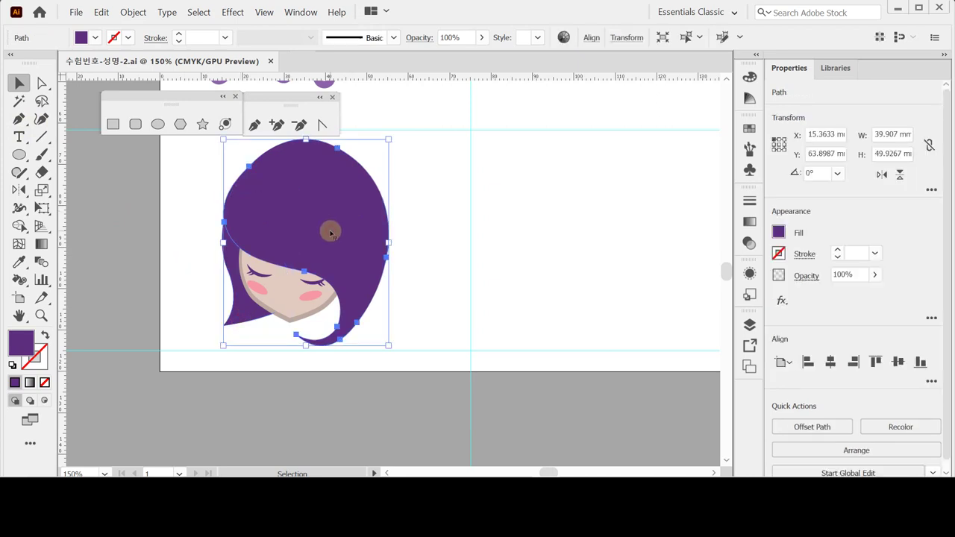
drag(331, 233, 467, 202)
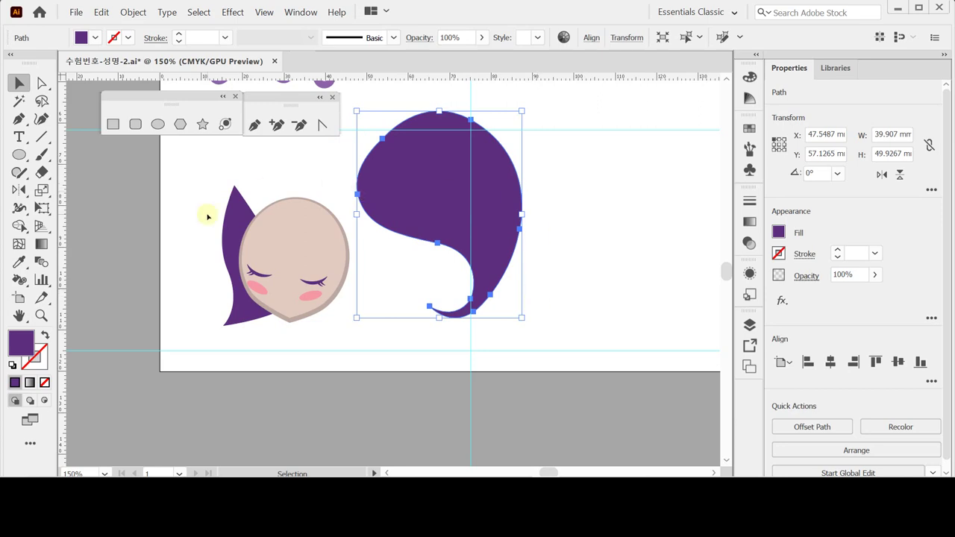
click(240, 218)
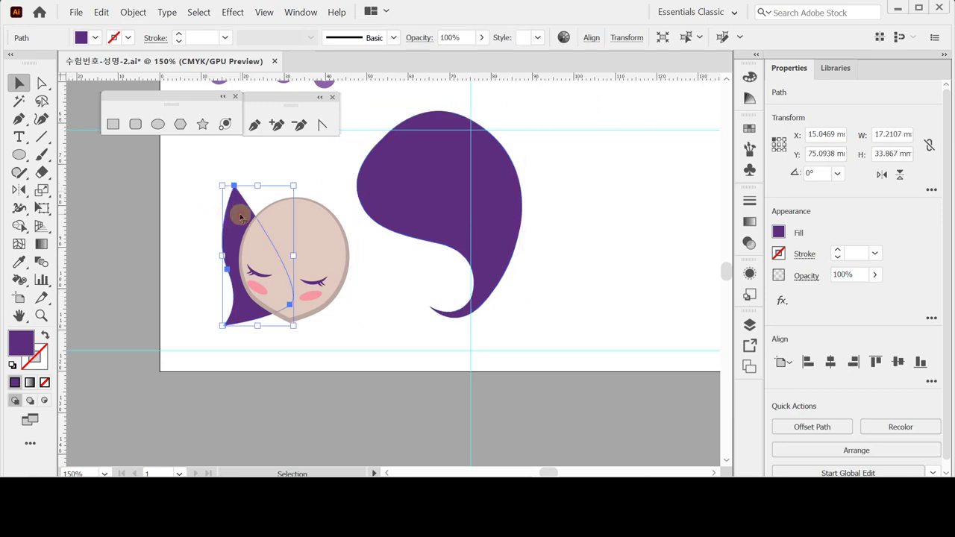
key(ctrl+z)
click(255, 305)
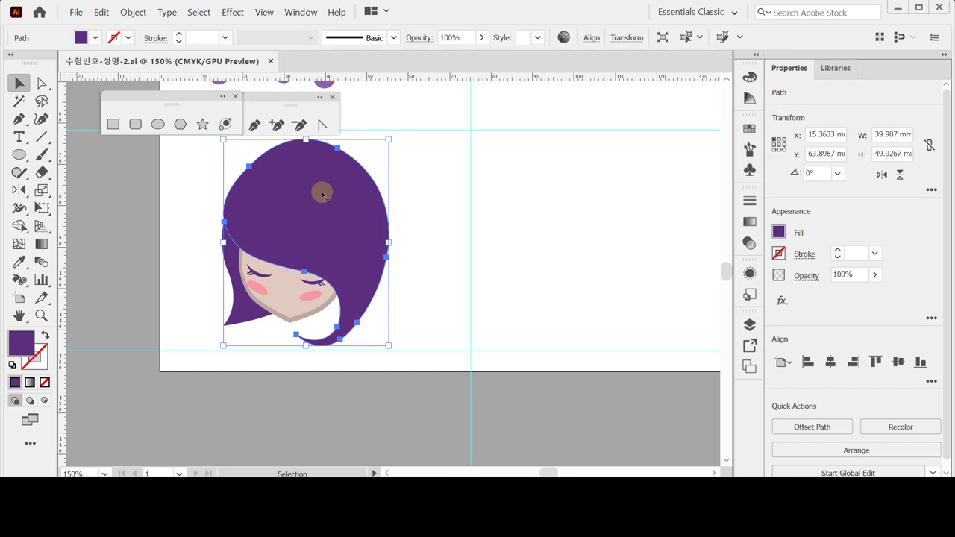
Step: Undo the latest hair edits and pull the large front hair shape aside to uncover the face and back hair piece
key(ctrl+z)
key(ctrl+space)
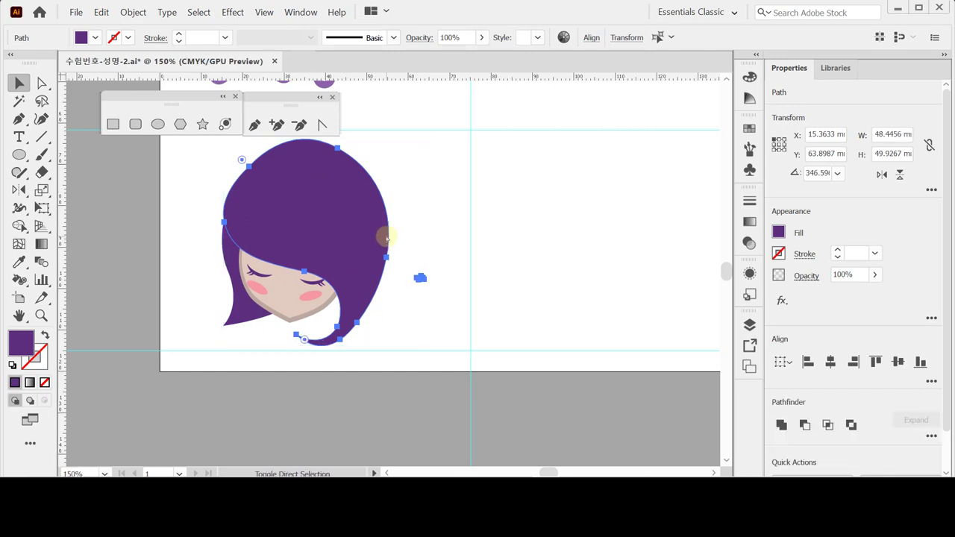
key(ctrl+z)
key(ctrl+z)
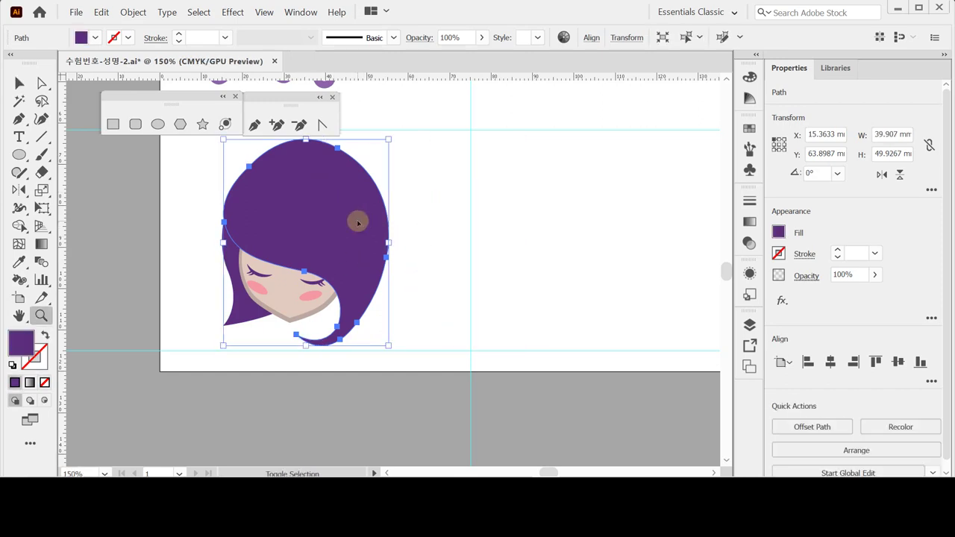
click(358, 221)
alt+click(386, 310)
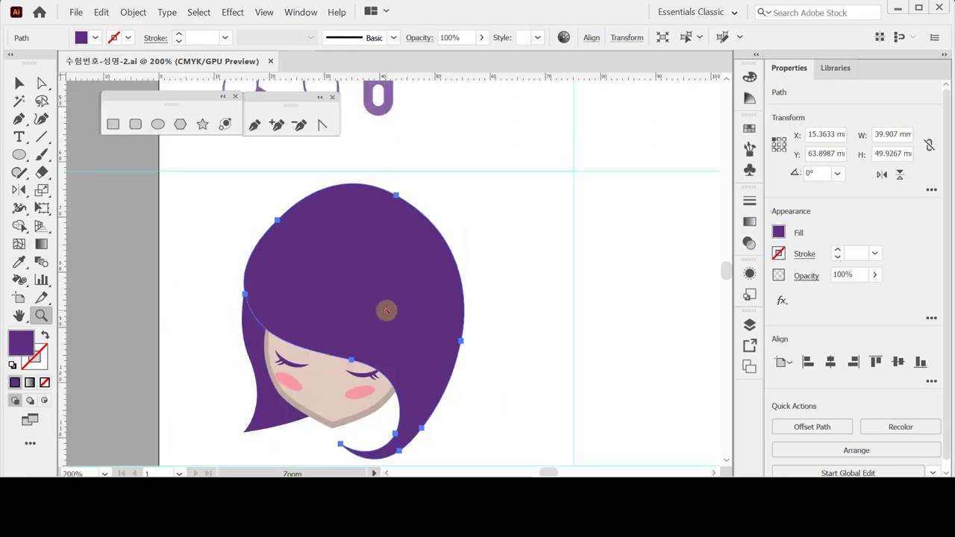
key(v)
click(443, 224)
drag(315, 206, 463, 209)
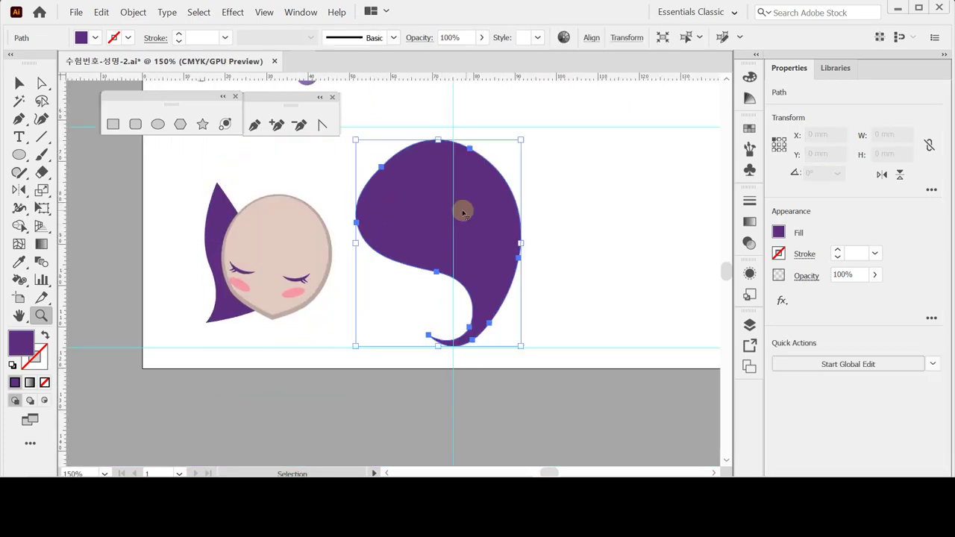
Step: Bring the back hair piece in front of the face, and return it to its place behind the face
click(226, 257)
click(213, 241)
key(ctrl+shift+bracketright)
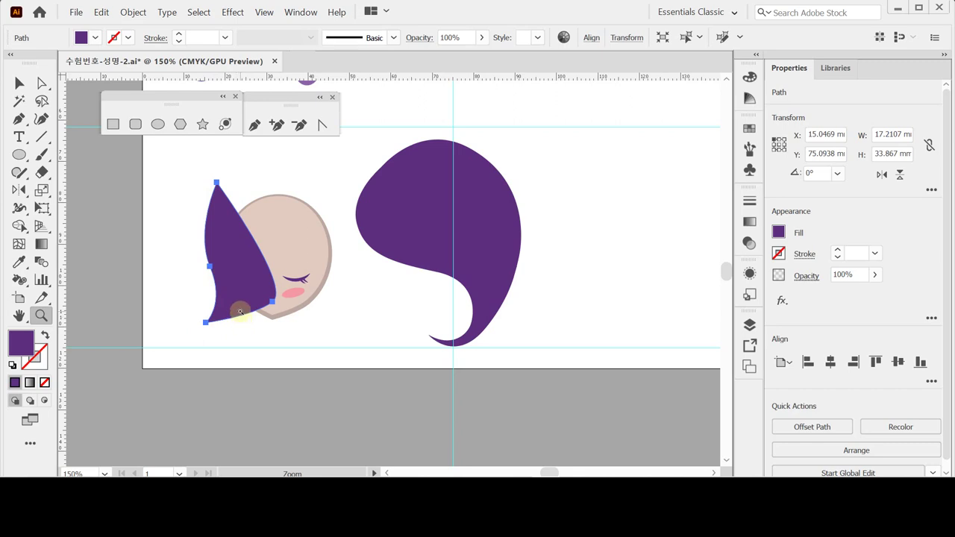
key(ctrl+bracketleft)
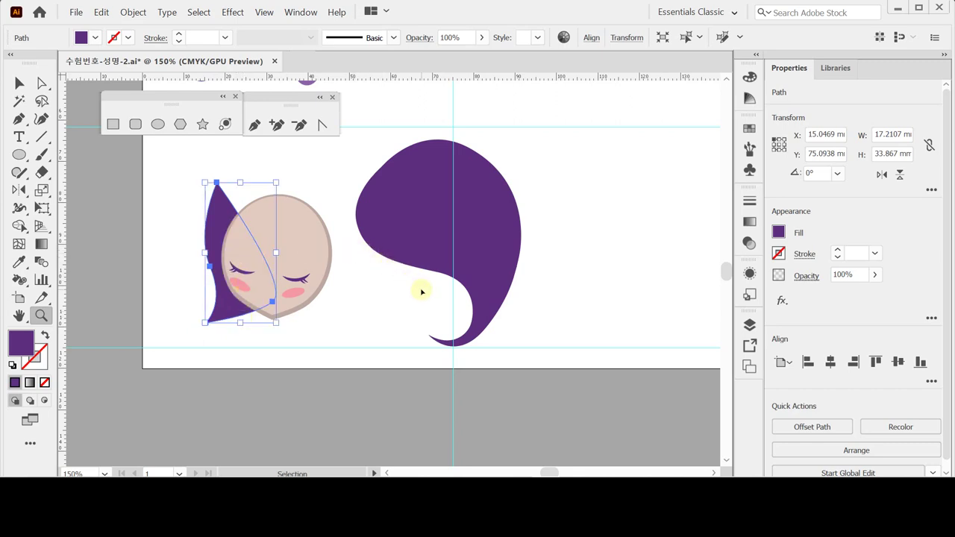
Step: Move the front hair shape back over the face and restore it to its original position on the head
ctrl+click(411, 238)
drag(410, 238, 273, 223)
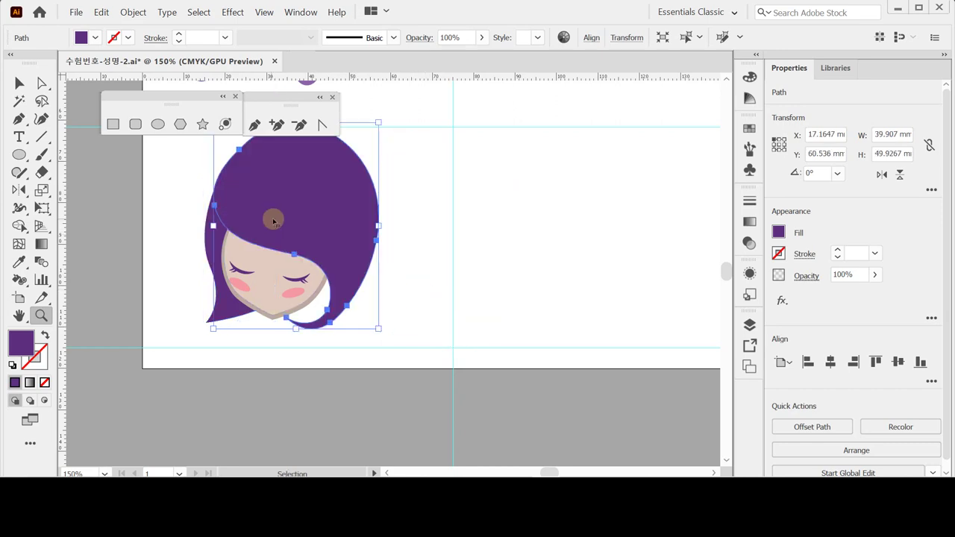
drag(329, 248, 324, 256)
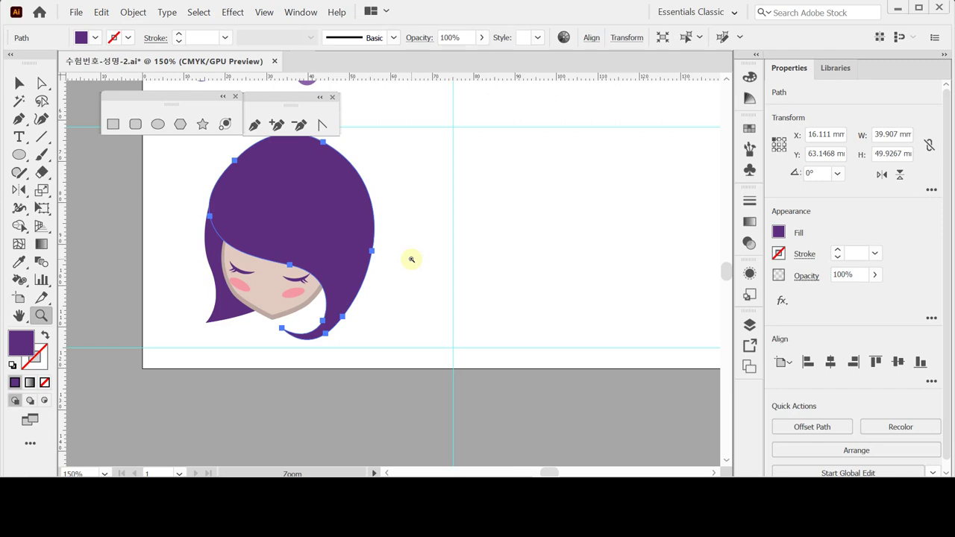
key(v)
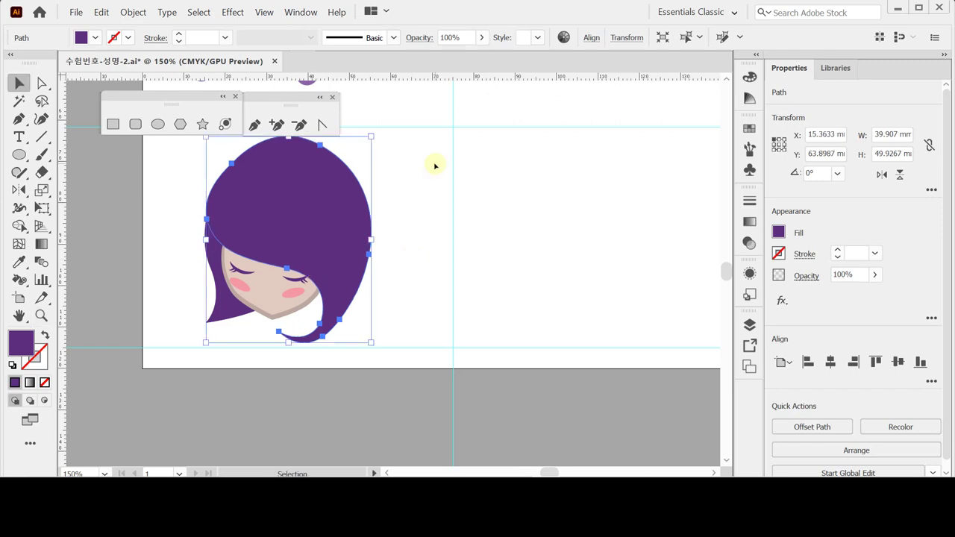
Step: Duplicate the back hair piece in place and fill the copy with the 가위와 롤 브러쉬 pattern swatch
click(226, 315)
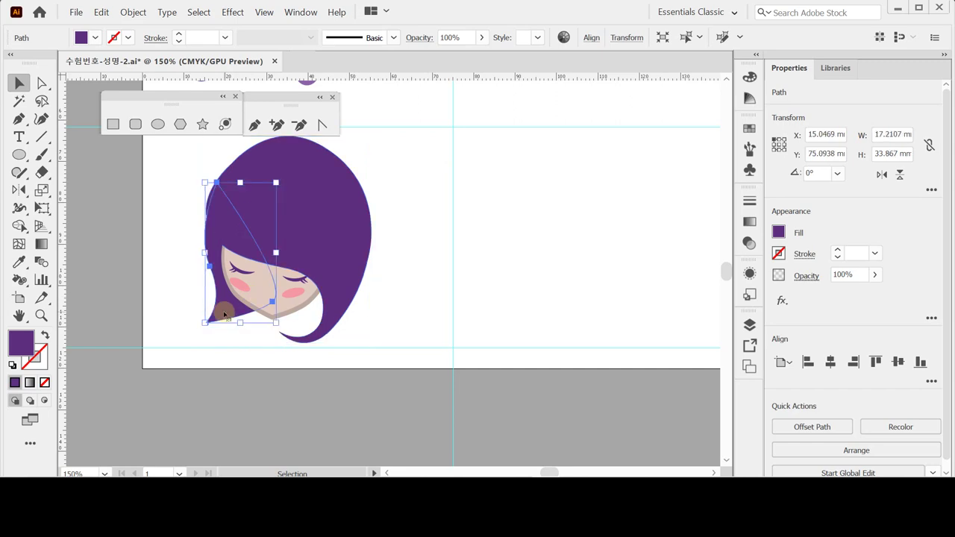
key(a)
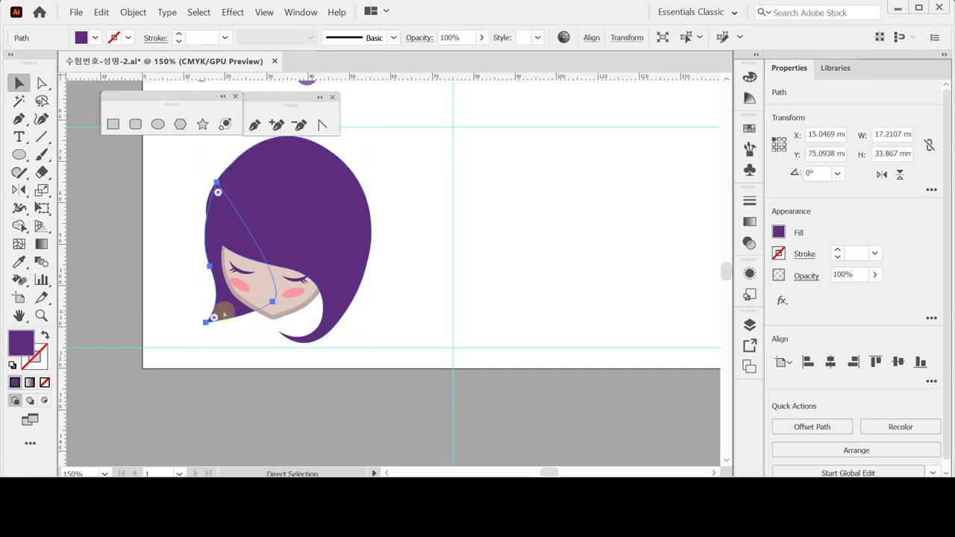
key(v)
key(a)
key(v)
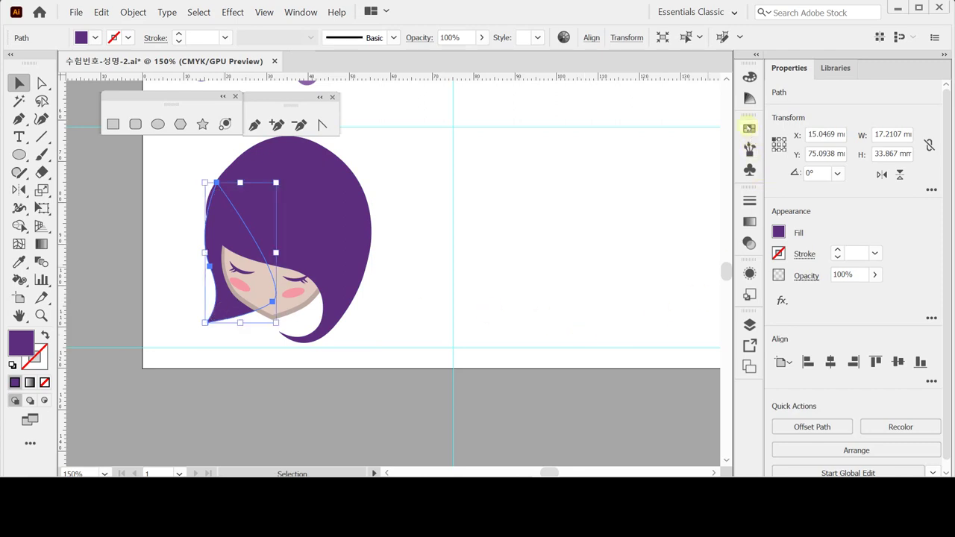
click(750, 129)
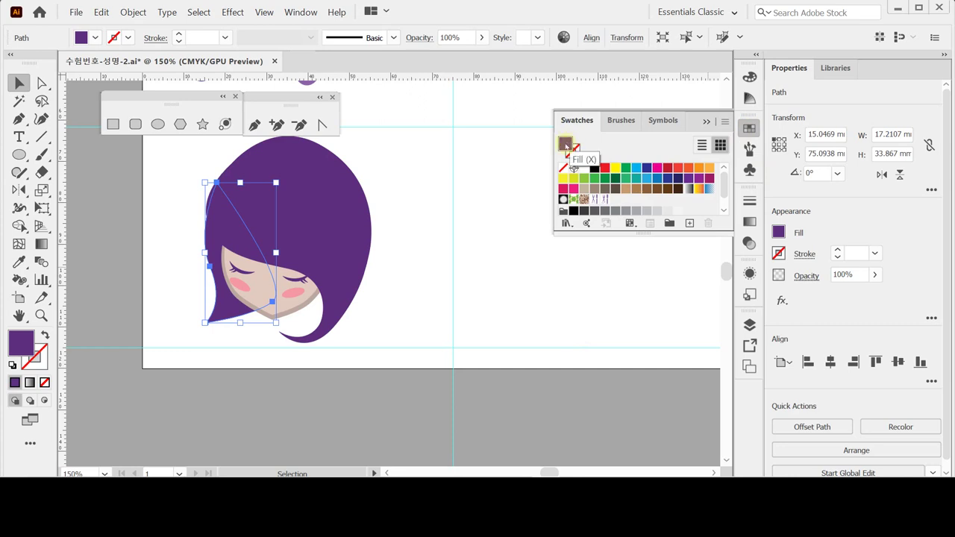
click(605, 199)
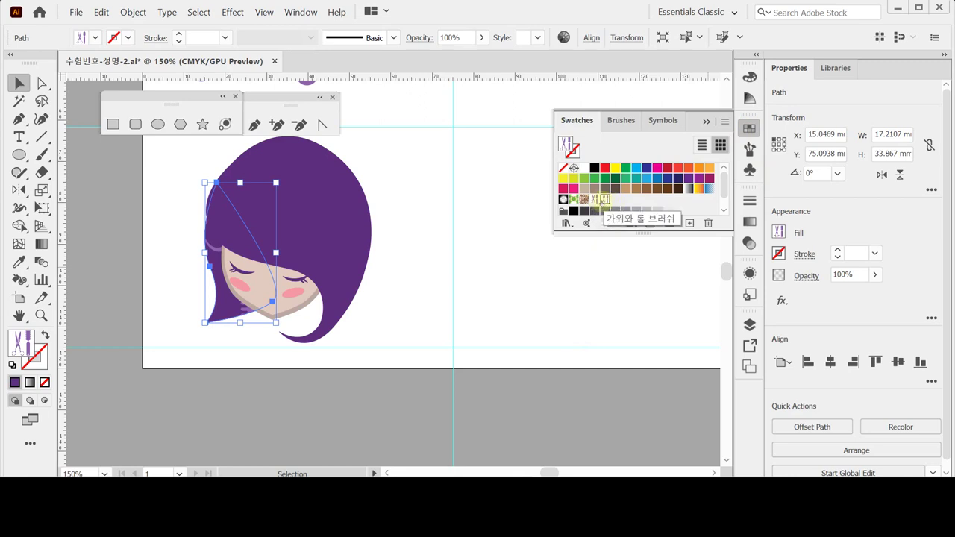
Step: Duplicate the large front hair shape in place and fill the copy with the 가위와 롤 브러쉬 pattern swatch
click(331, 204)
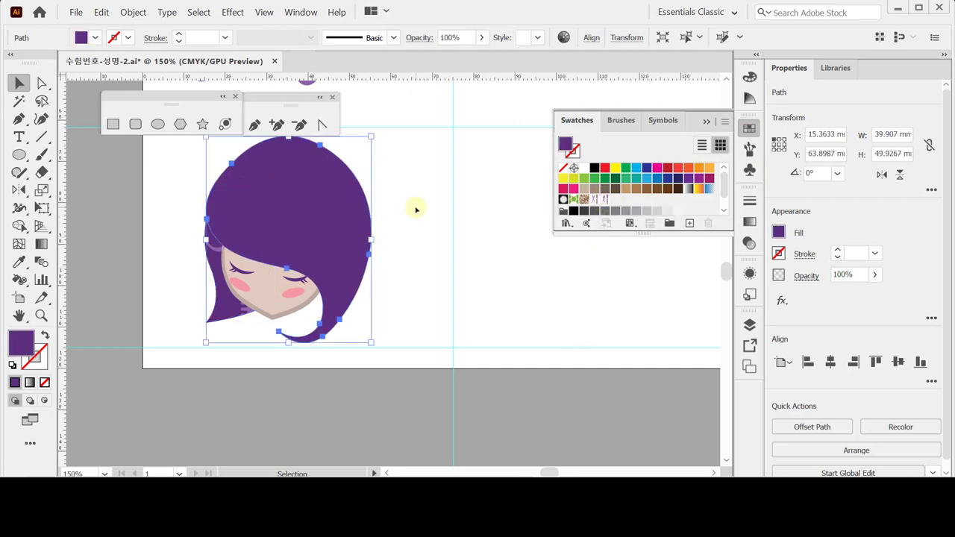
key(a)
key(v)
key(a)
key(v)
click(605, 199)
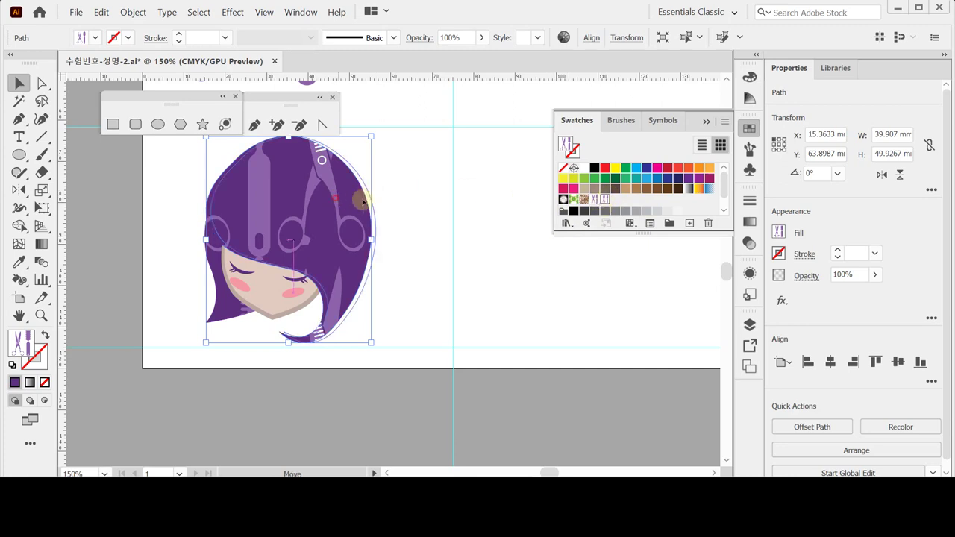
Step: Shift the patterned front hair copy aside to check the solid purple shape beneath it, and undo the move
drag(338, 197, 397, 204)
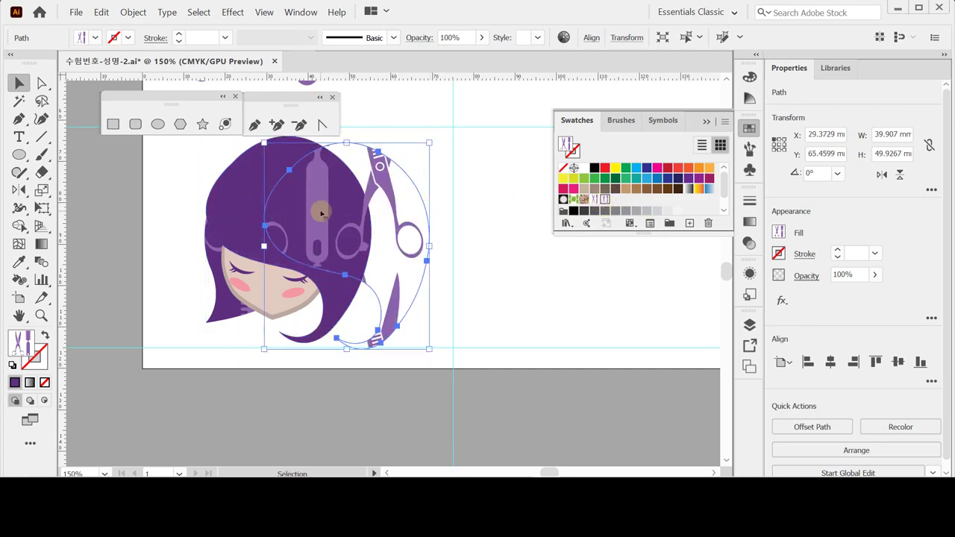
key(a)
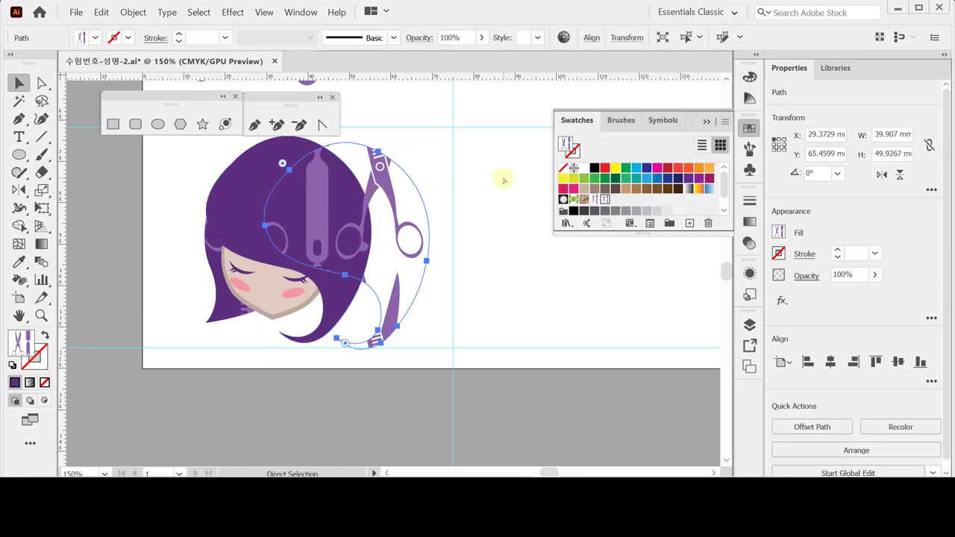
key(ctrl+z)
key(v)
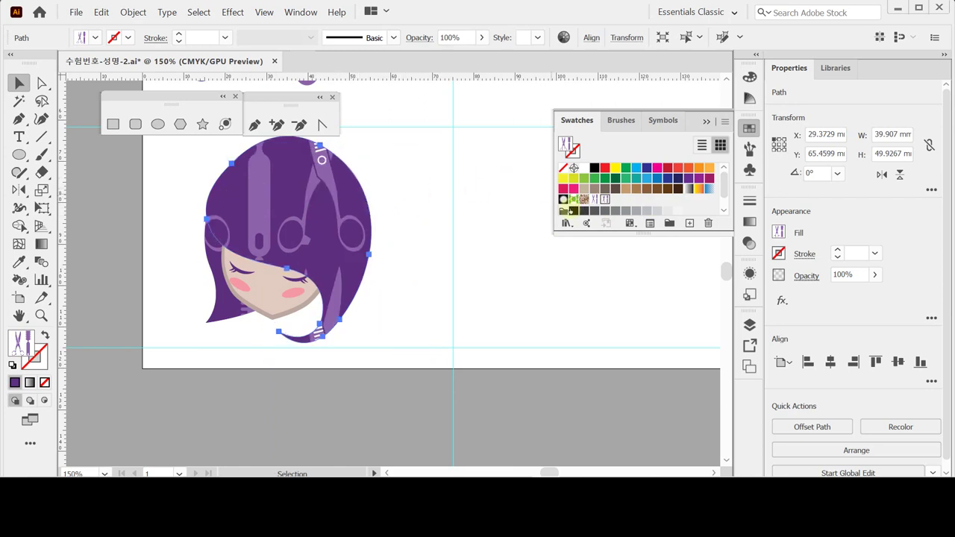
click(750, 128)
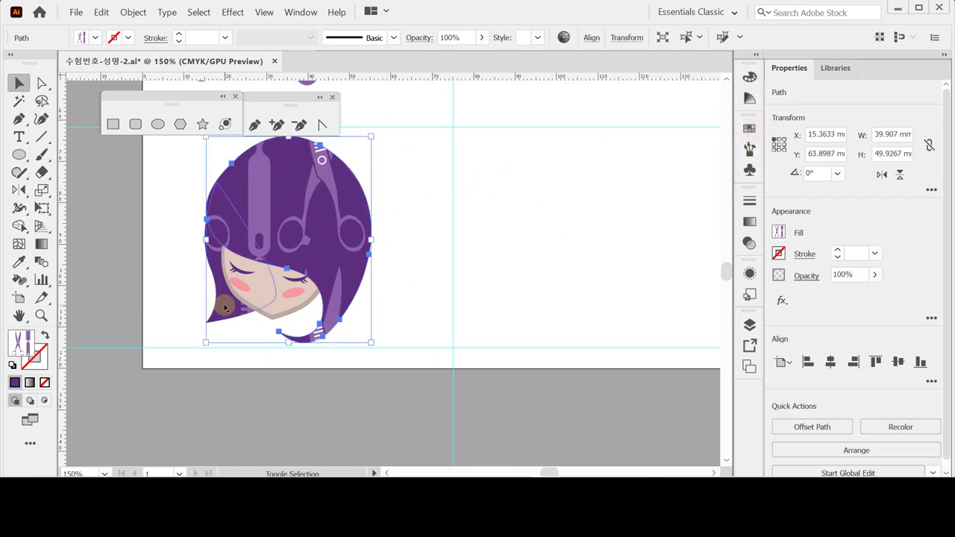
Step: Select both patterned hair copies and scale only their pattern fills uniformly to 35%, leaving object transformation off
shift+click(215, 301)
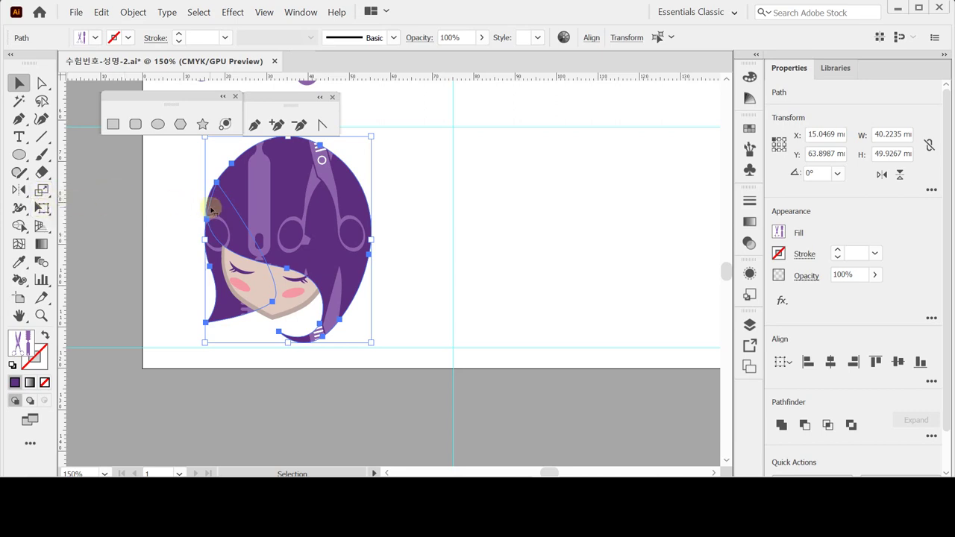
scroll(256, 230, up, 5)
scroll(256, 231, up, 1)
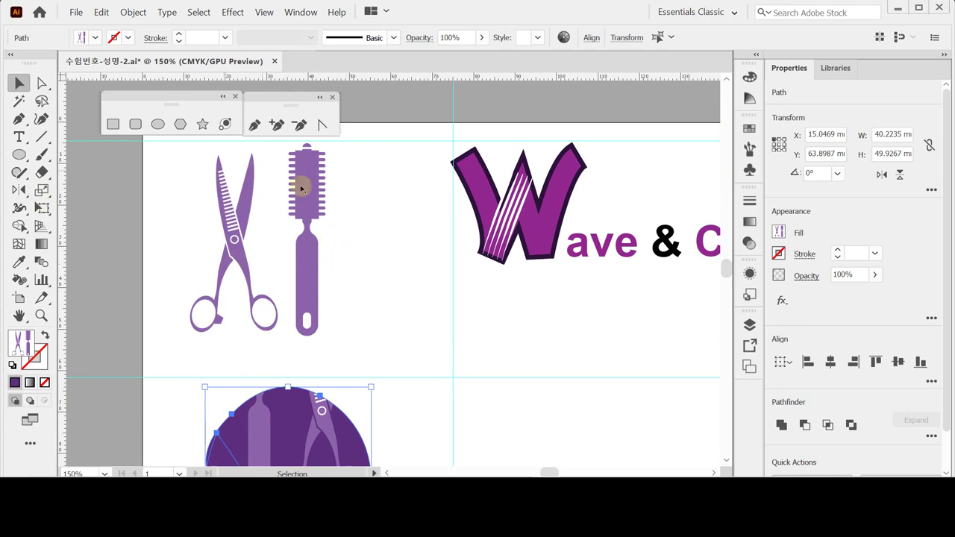
scroll(304, 259, down, 5)
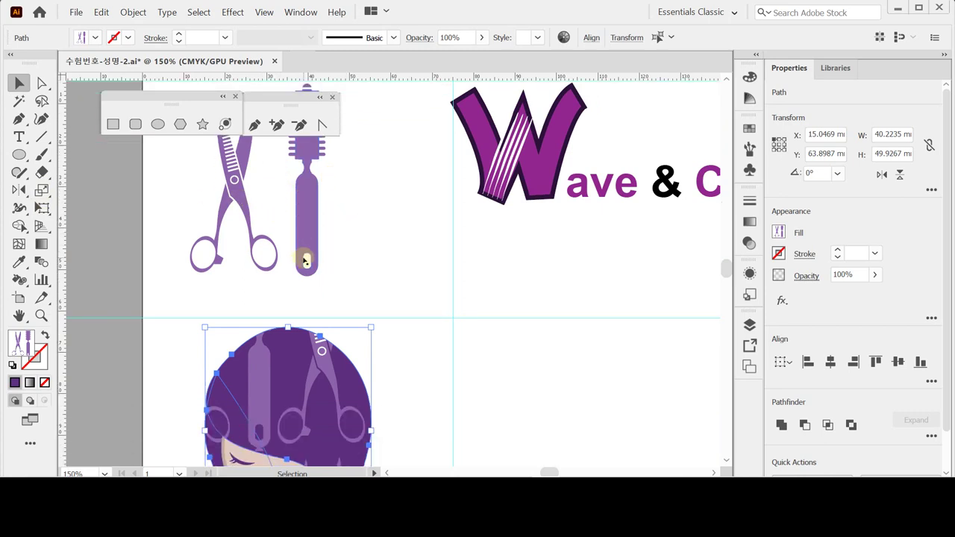
scroll(304, 259, down, 1)
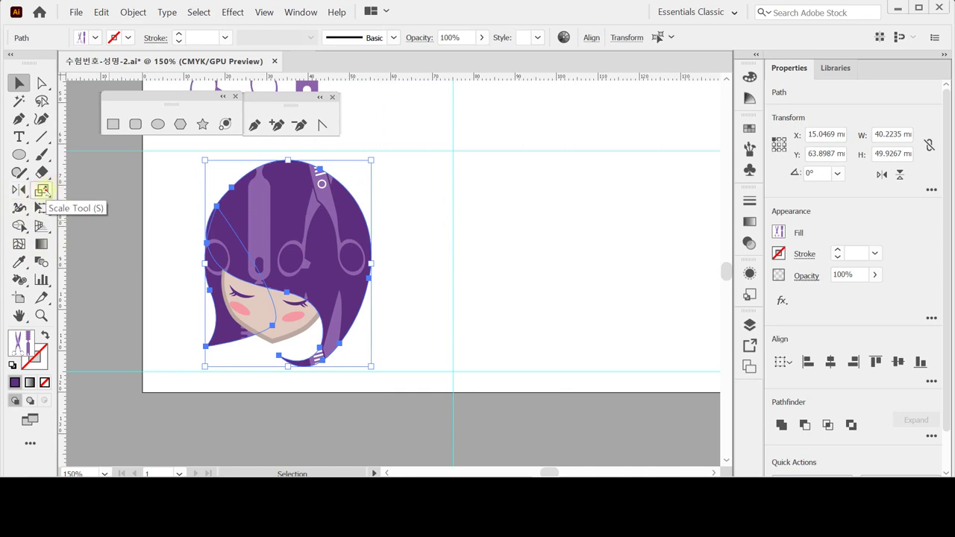
double_click(41, 191)
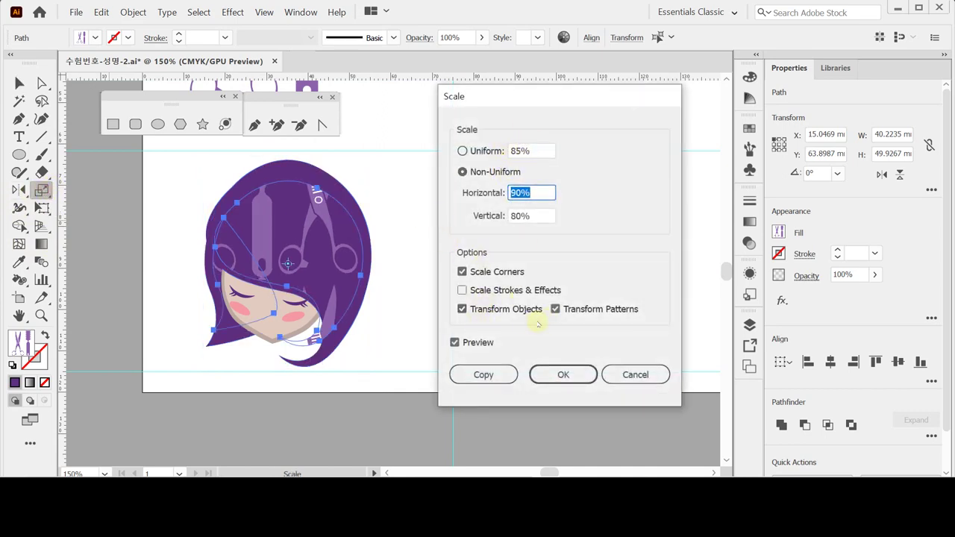
click(485, 312)
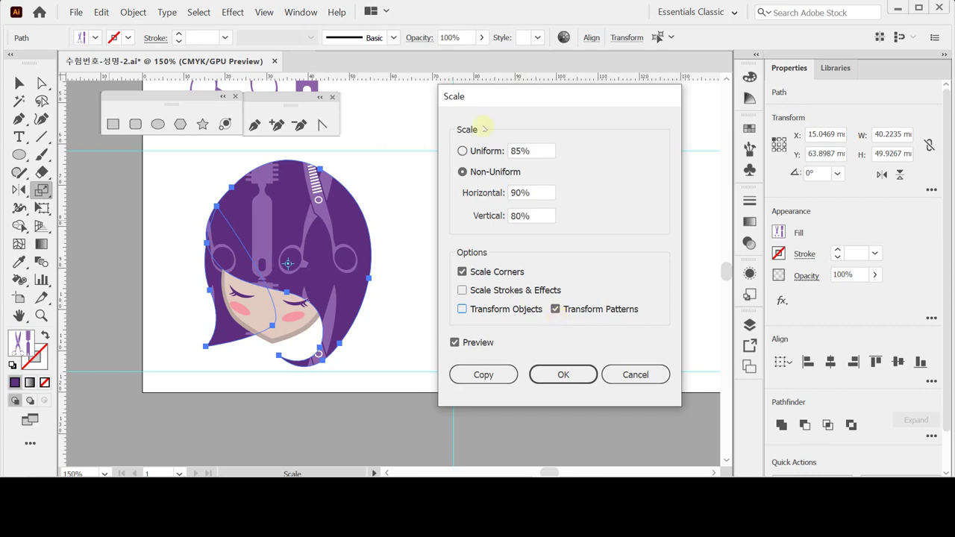
click(467, 151)
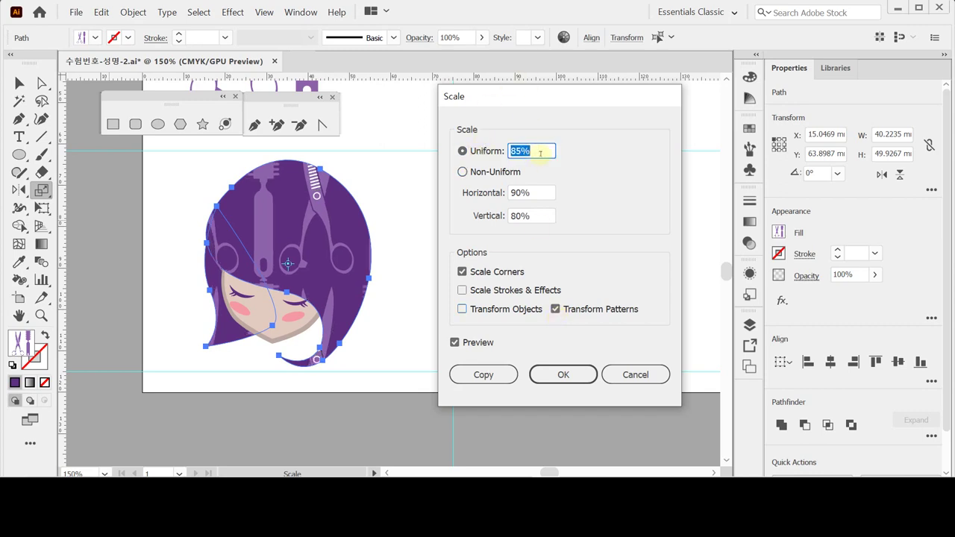
text(35)
key(Tab)
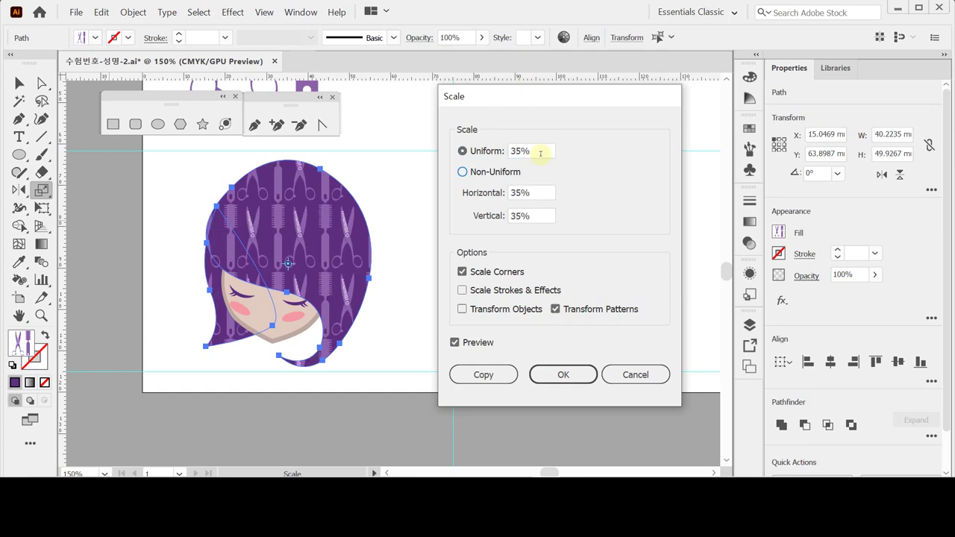
click(552, 376)
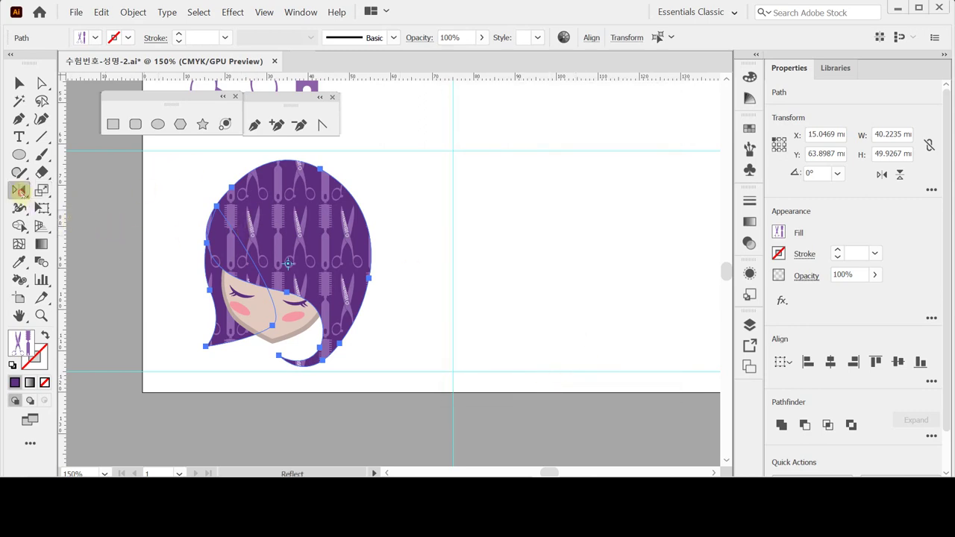
Step: Rotate only the pattern fills of both selected hair copies by 45°, without transforming the objects
drag(19, 190, 67, 191)
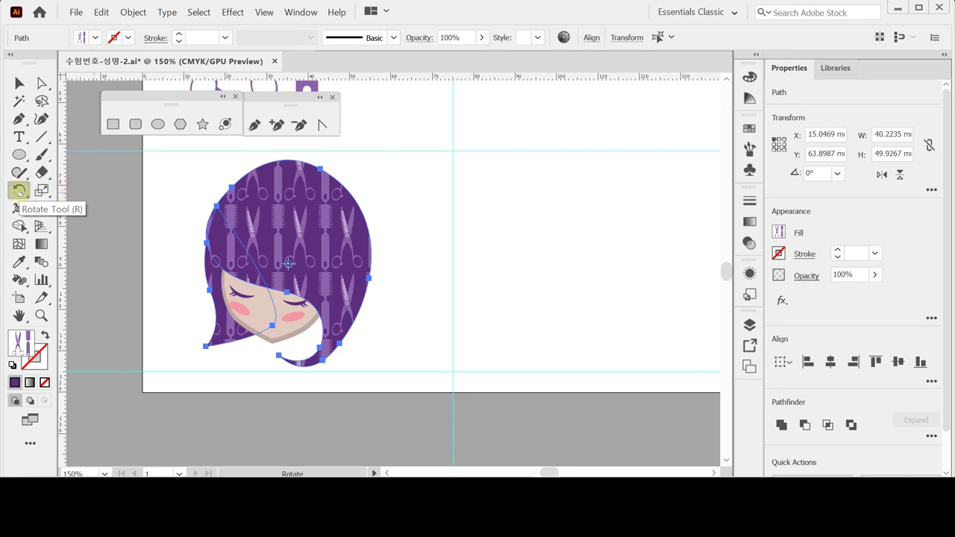
double_click(19, 190)
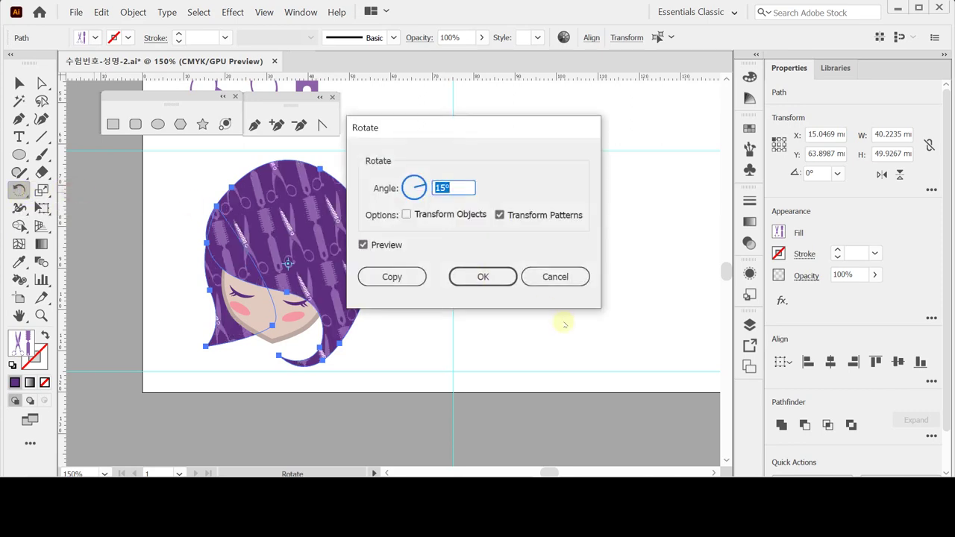
text(45)
click(454, 163)
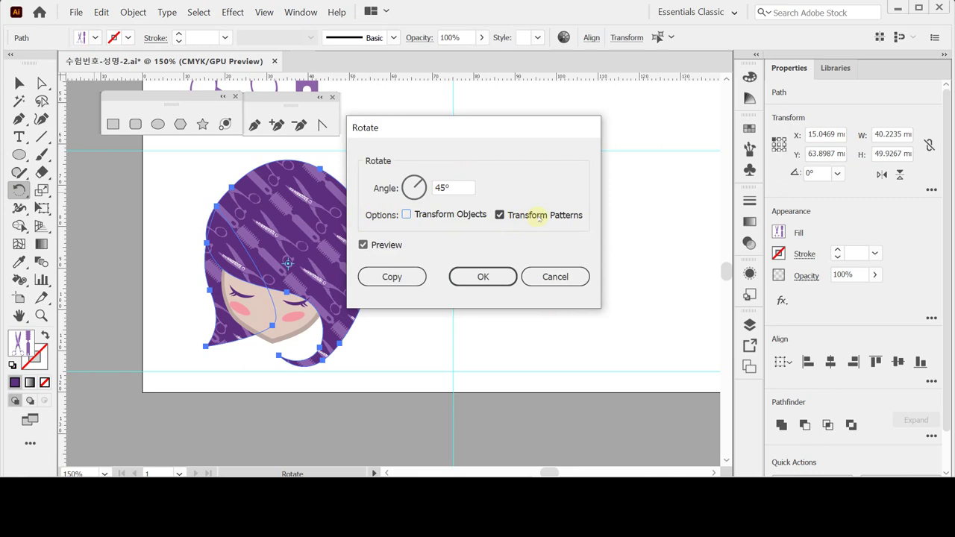
click(483, 277)
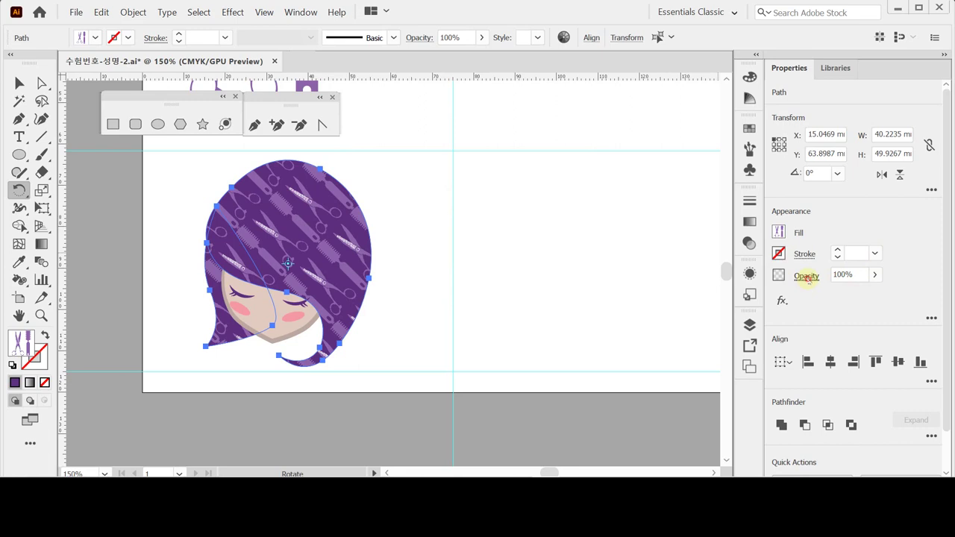
Step: Set the opacity of both patterned hair copies to 60%
click(807, 277)
text(60)
key(Return)
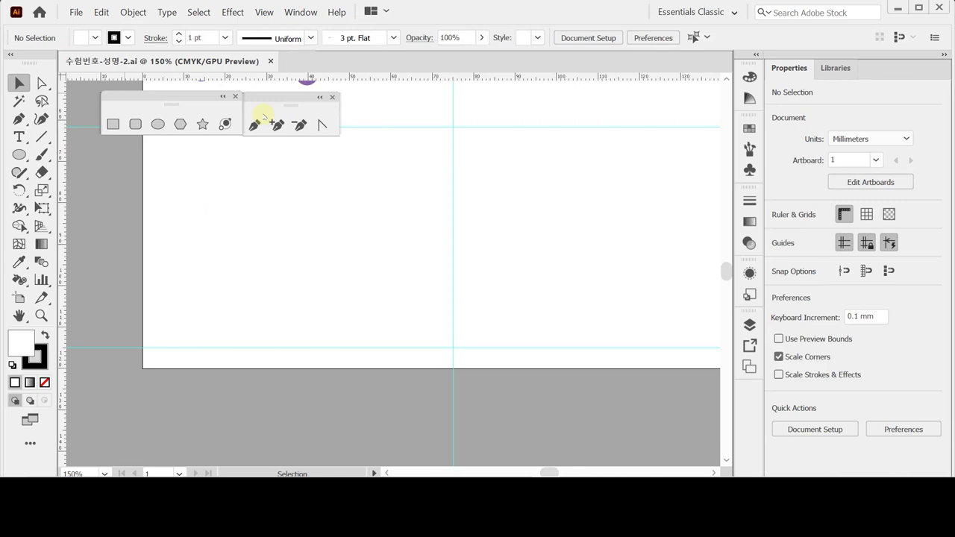
Step: Draw a 30 mm circle in the empty lower-left area of the artboard and fill it pale yellow
click(158, 124)
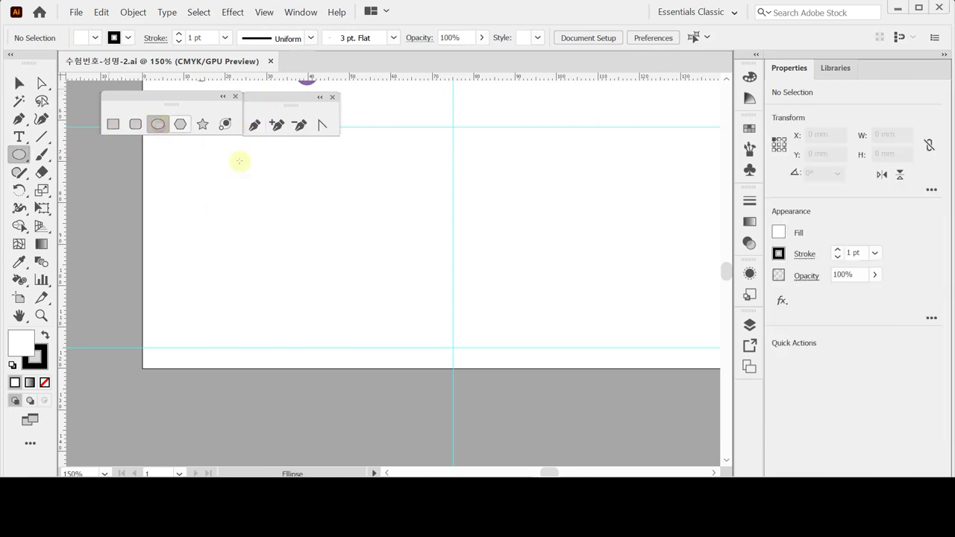
click(230, 193)
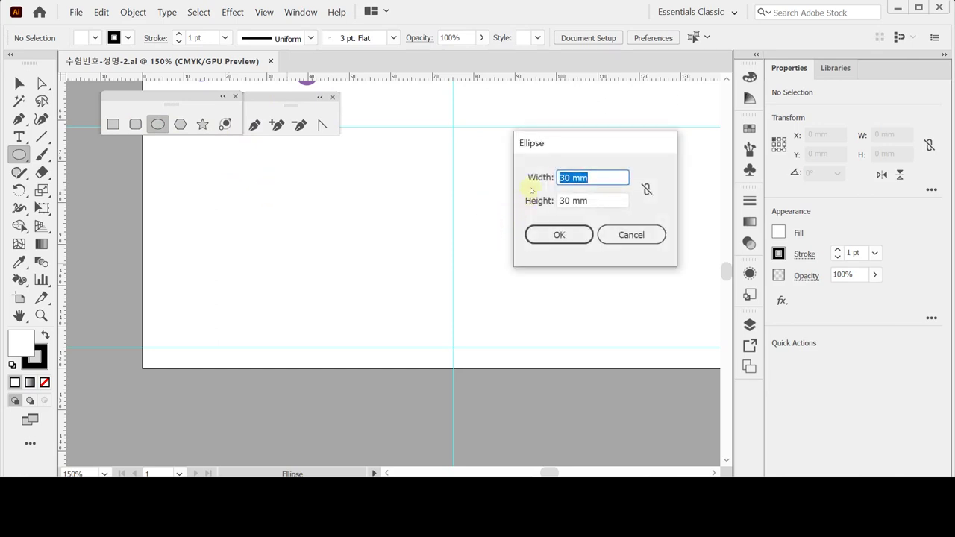
key(Tab)
click(559, 234)
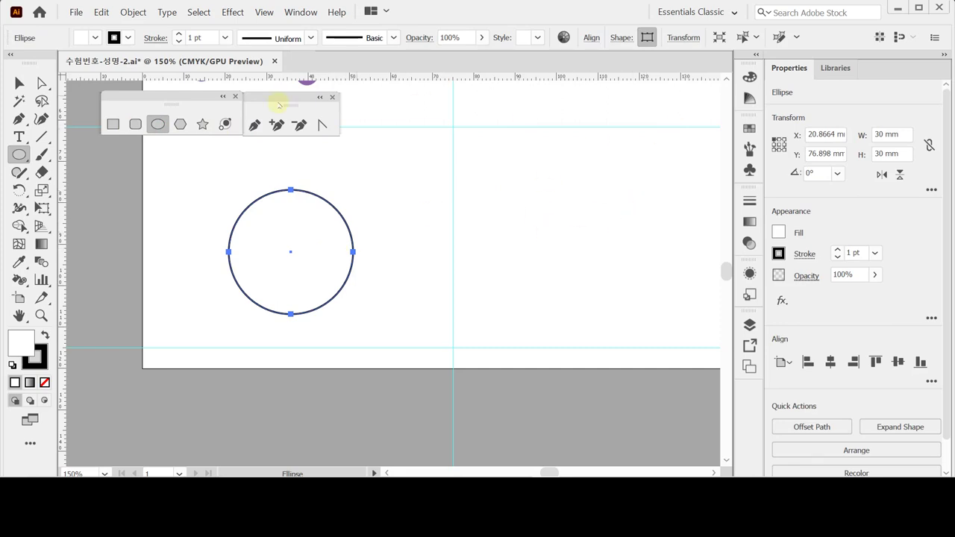
click(751, 77)
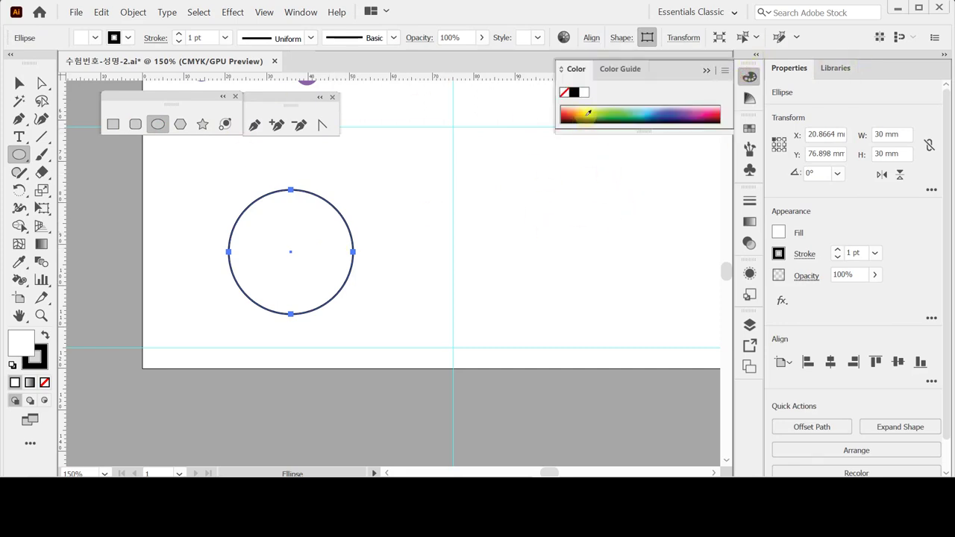
click(586, 110)
click(585, 104)
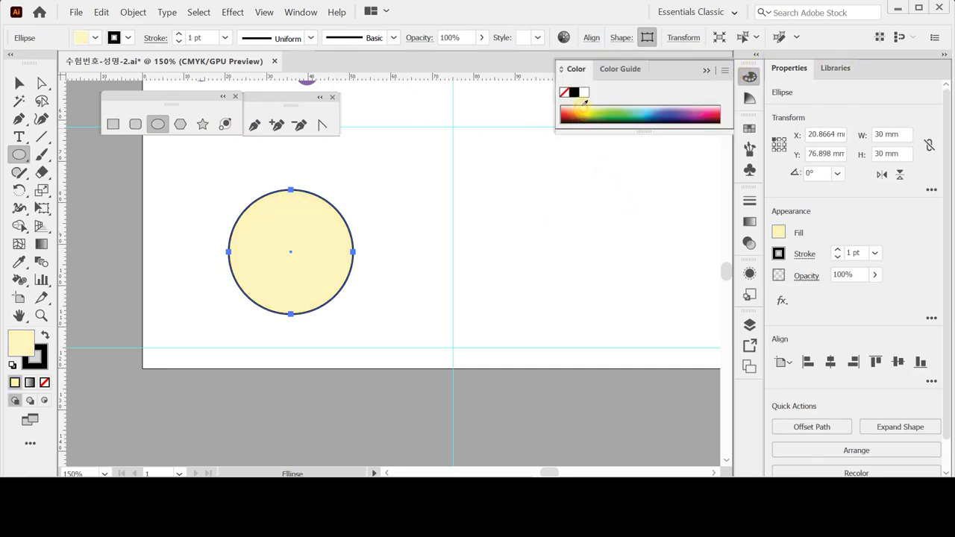
click(750, 76)
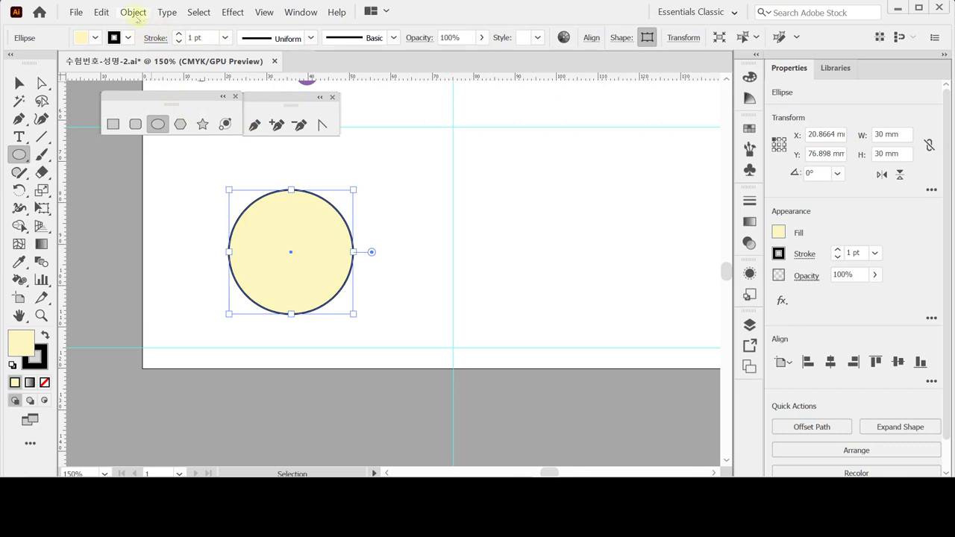
Step: Add anchor points to the yellow circle's path midway between its existing ones
click(133, 11)
mouse_move(217, 265)
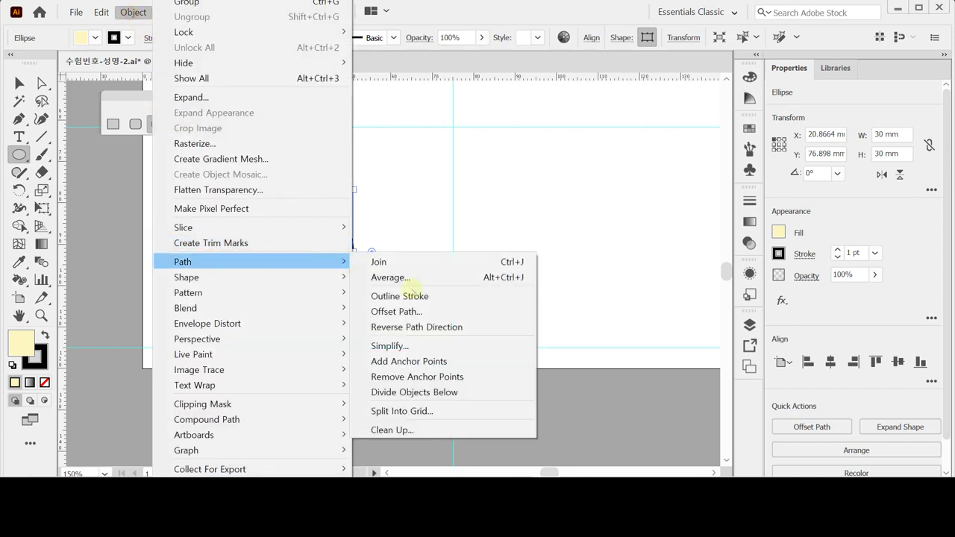
click(462, 366)
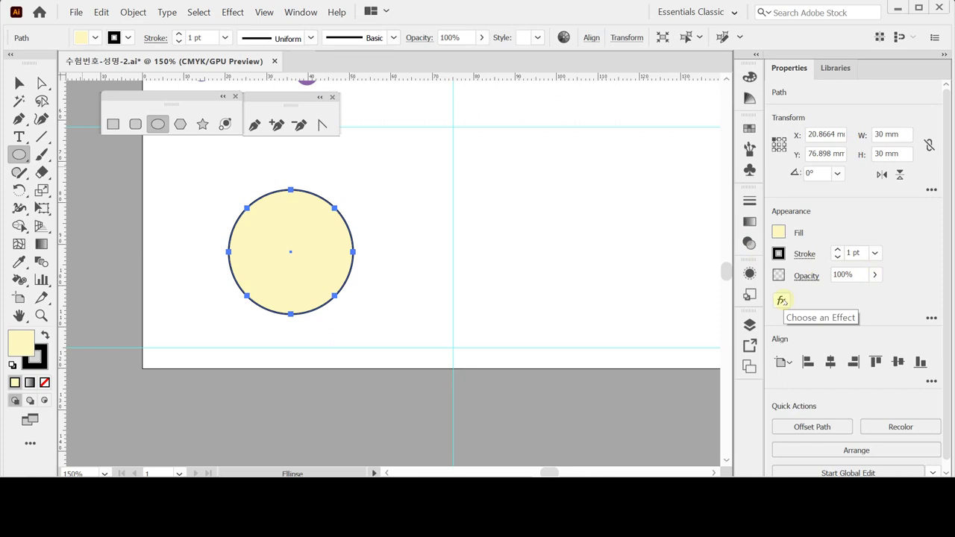
Step: Apply a Pucker & Bloat effect of 10% to the yellow circle to give it a scalloped flower outline
click(782, 300)
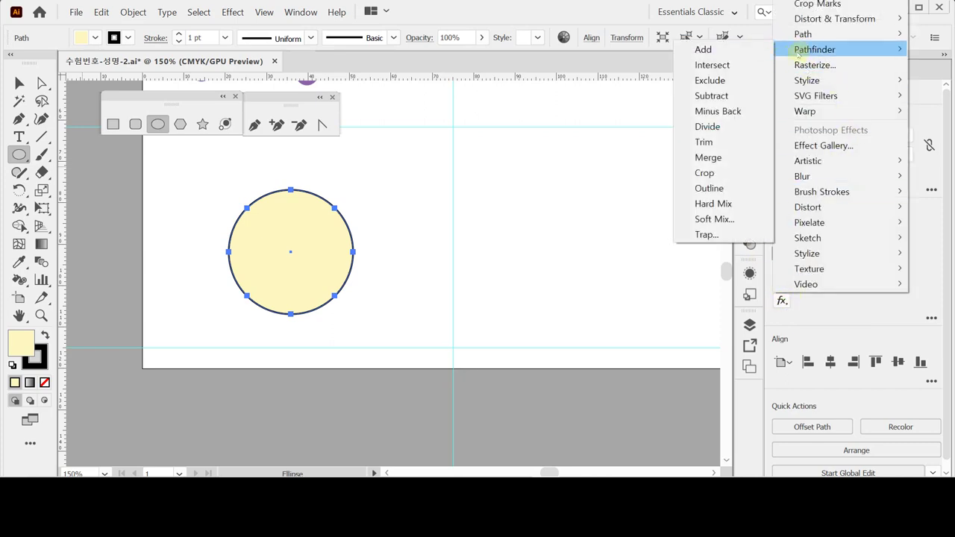
mouse_move(819, 23)
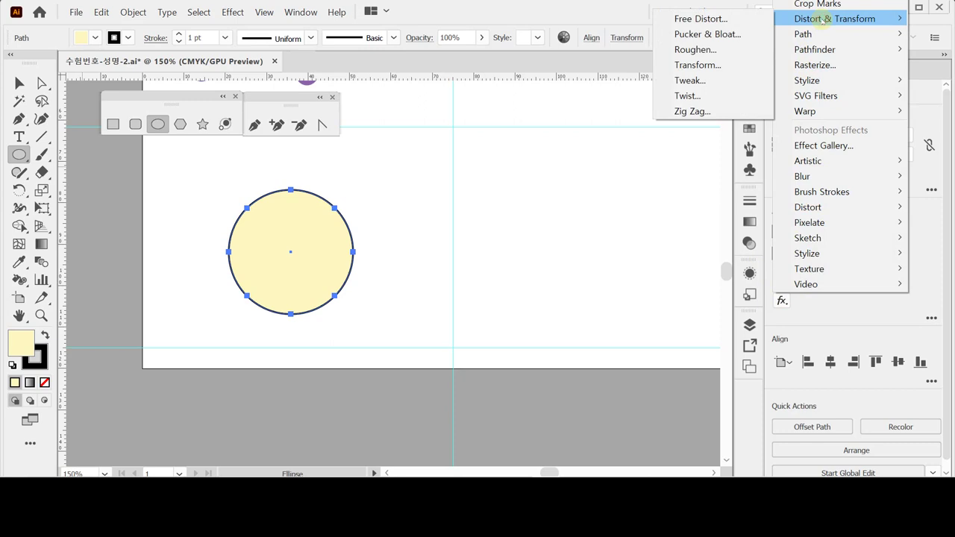
click(713, 34)
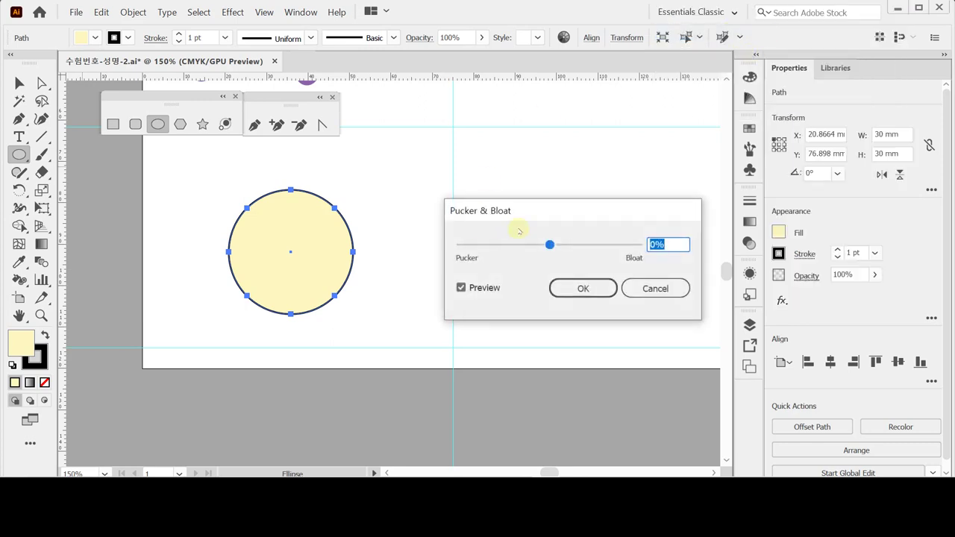
drag(497, 211, 452, 197)
click(523, 232)
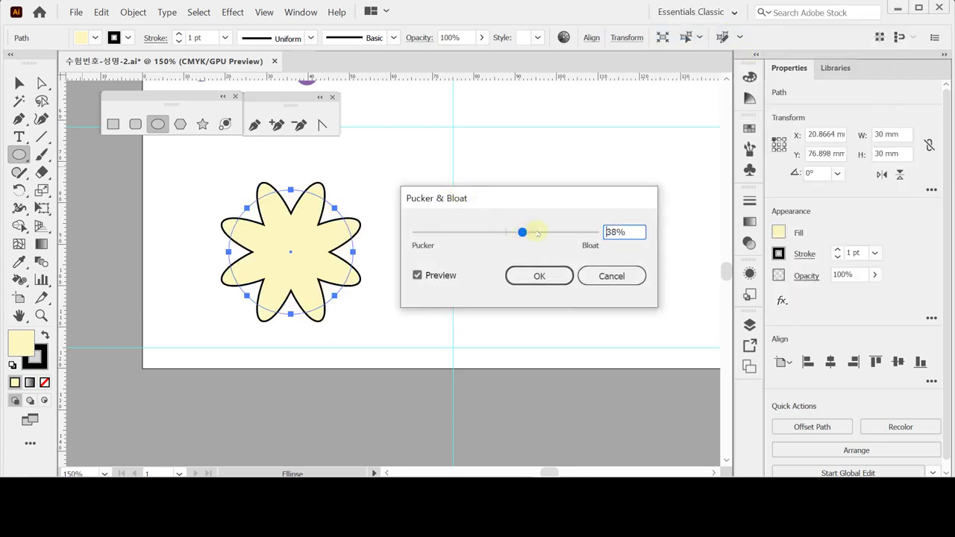
drag(537, 232, 577, 236)
double_click(632, 232)
text(10)
key(Return)
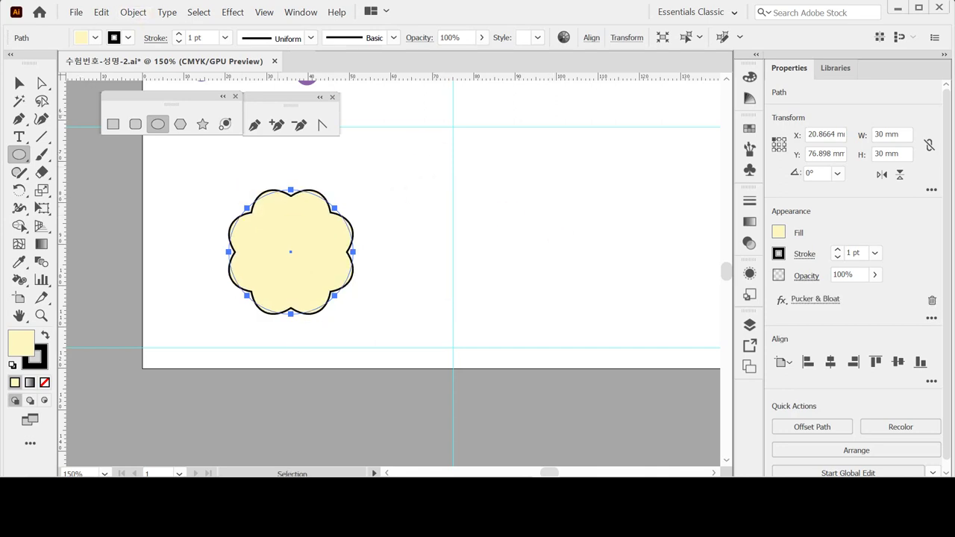
Step: Expand the appearance of the scalloped yellow shape and ungroup the result
click(132, 12)
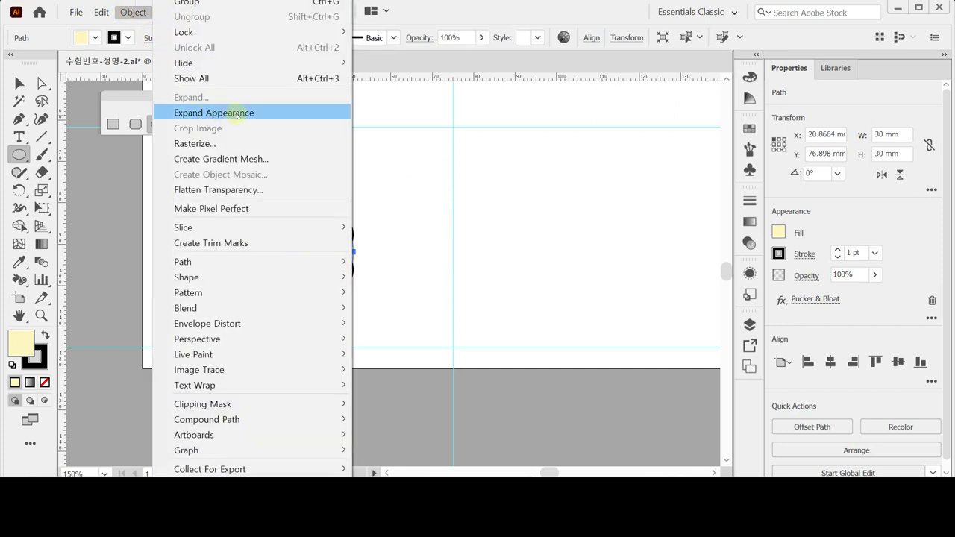
click(252, 113)
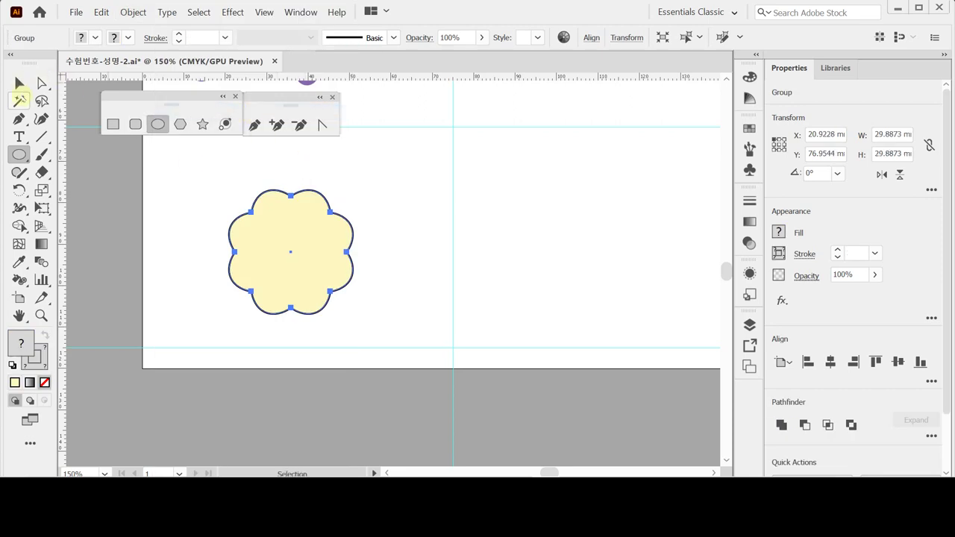
click(19, 83)
click(166, 203)
right_click(283, 217)
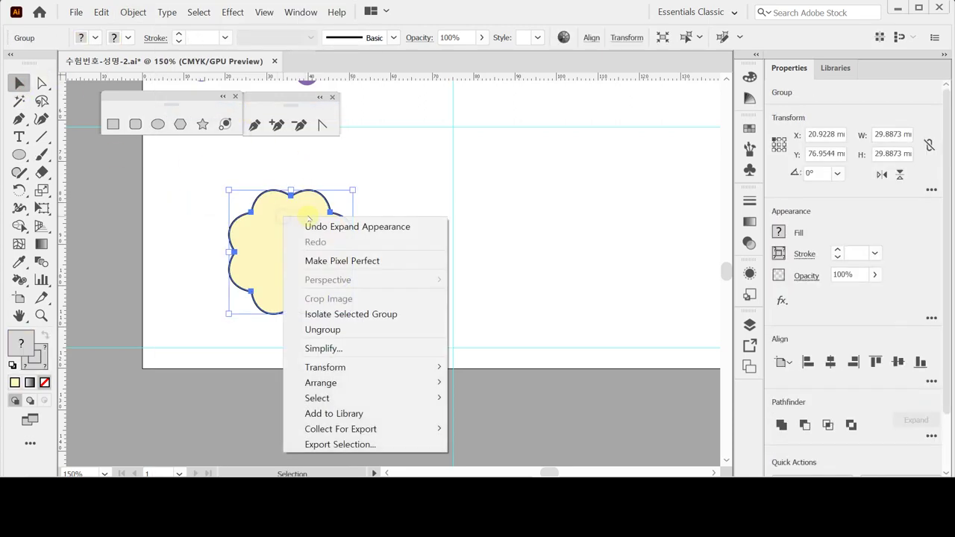
click(367, 328)
click(392, 265)
click(313, 241)
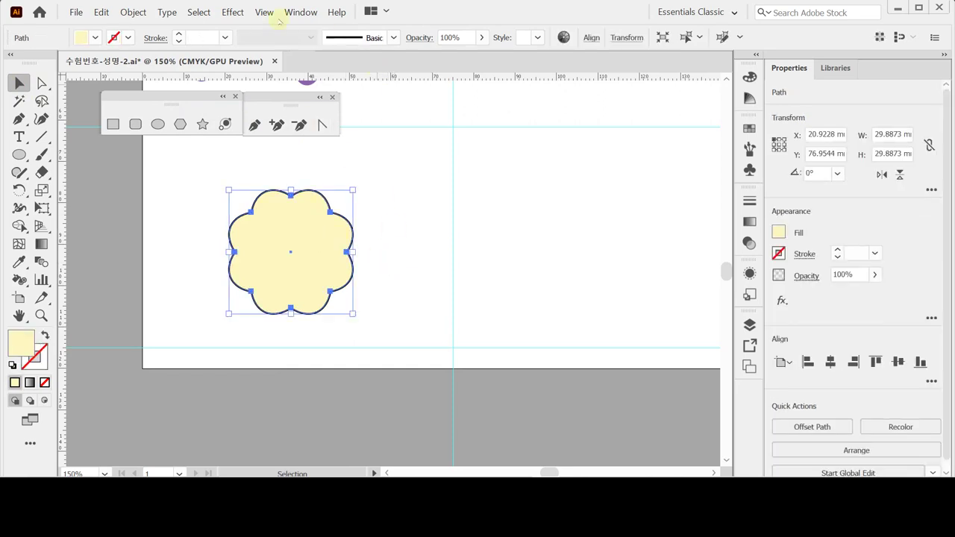
Step: Draw a white, black-stroked circle about 5.5 mm across near the scalloped shape's upper edge and centre both shapes horizontally
click(157, 124)
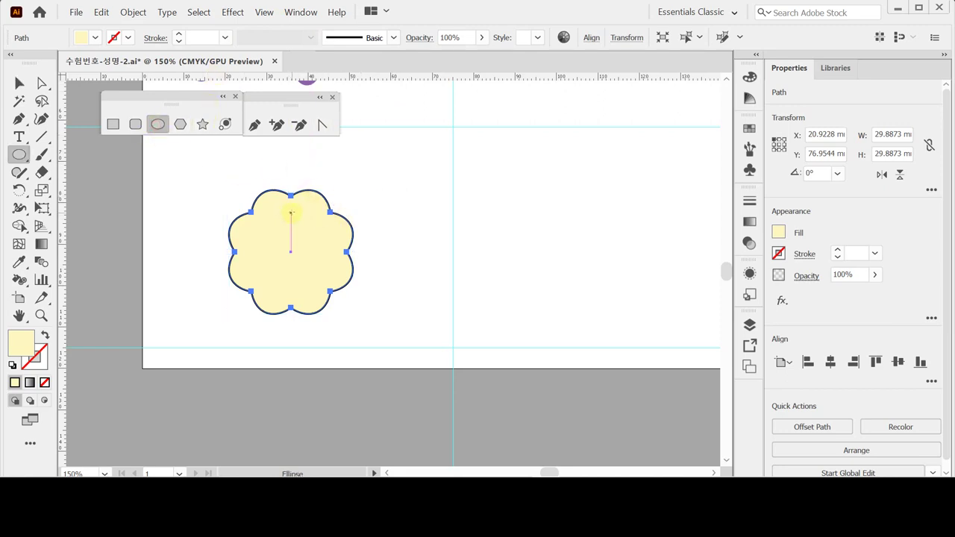
drag(294, 212, 301, 223)
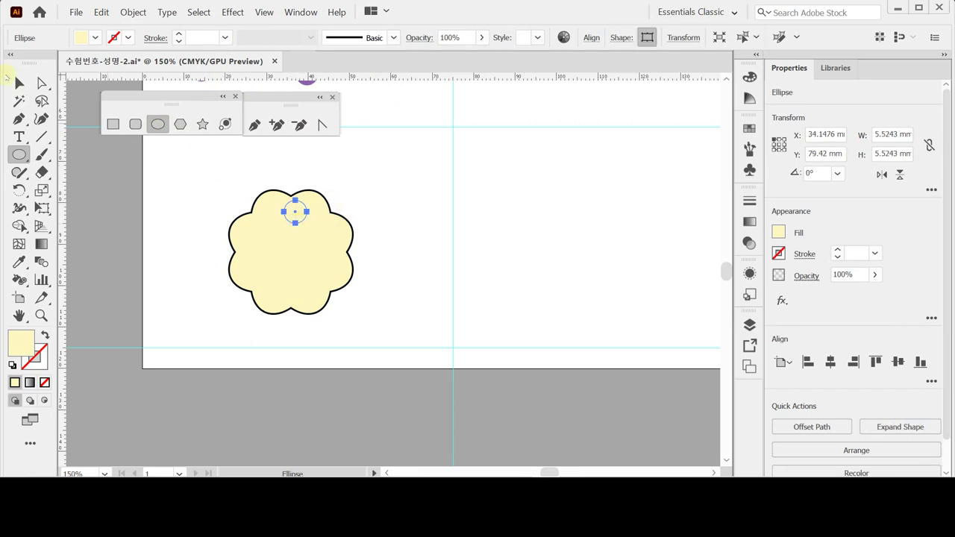
click(19, 84)
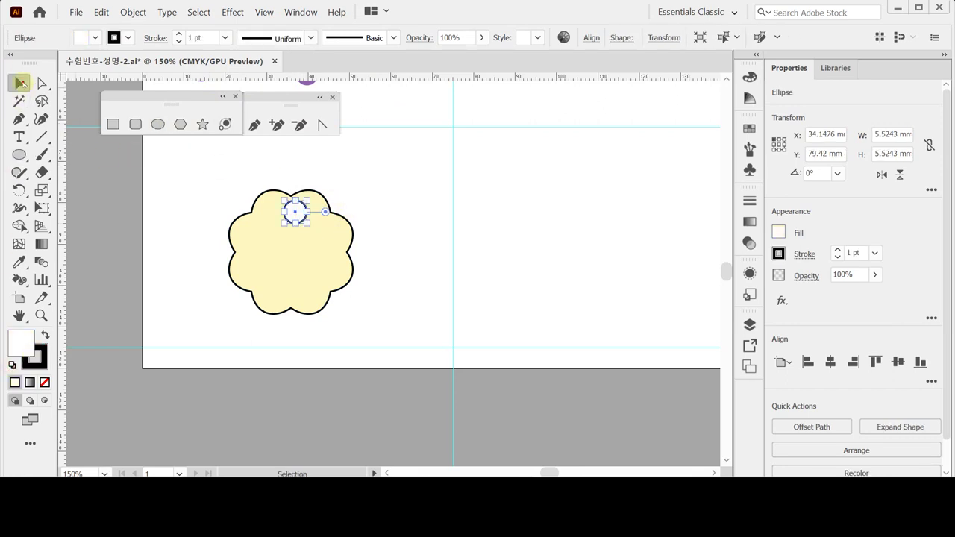
drag(273, 176, 362, 276)
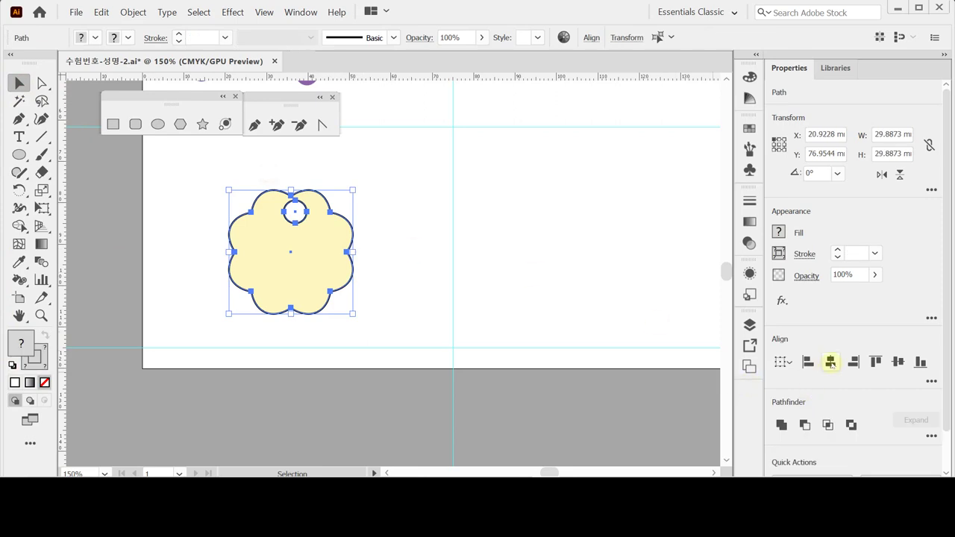
click(830, 362)
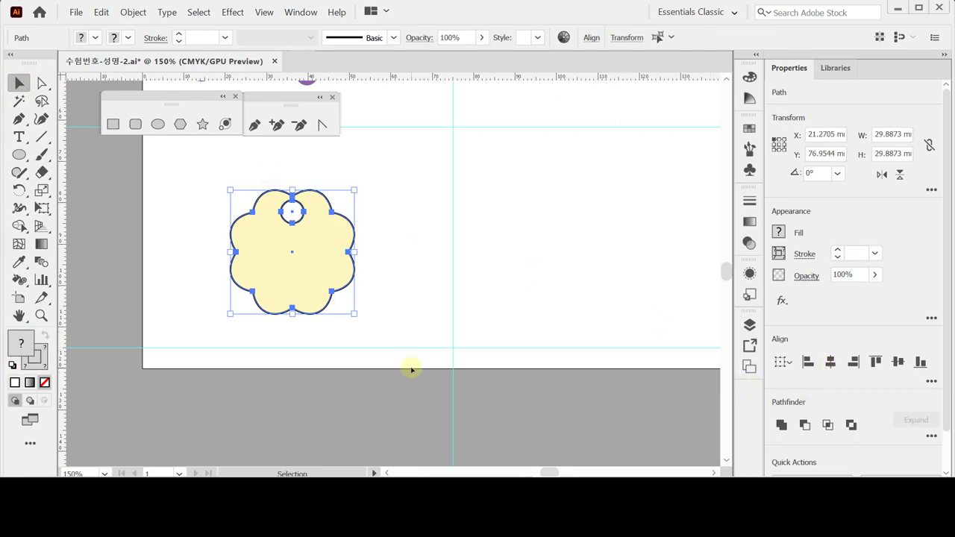
click(406, 291)
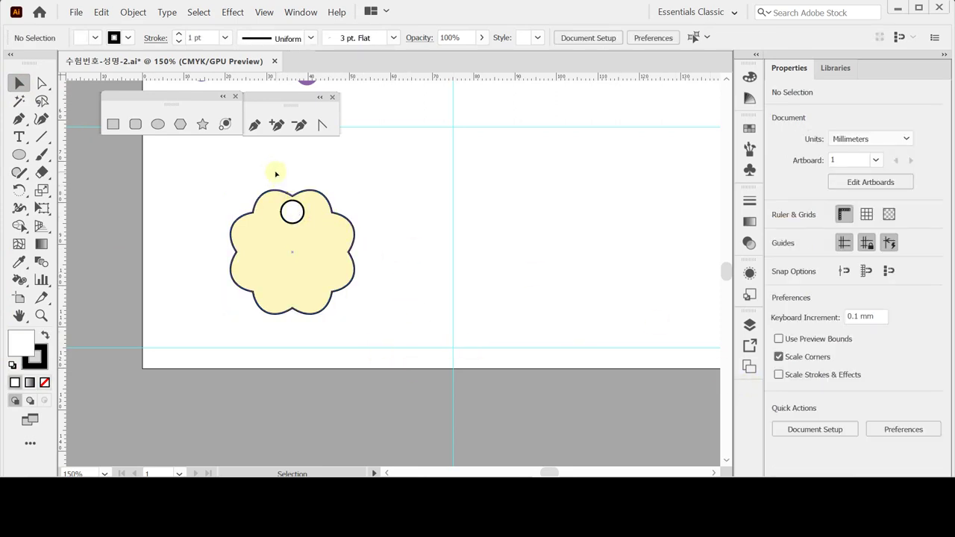
Step: Shrink the small circle to about 5.1 mm and realign it horizontally centred with the scalloped shape
click(286, 209)
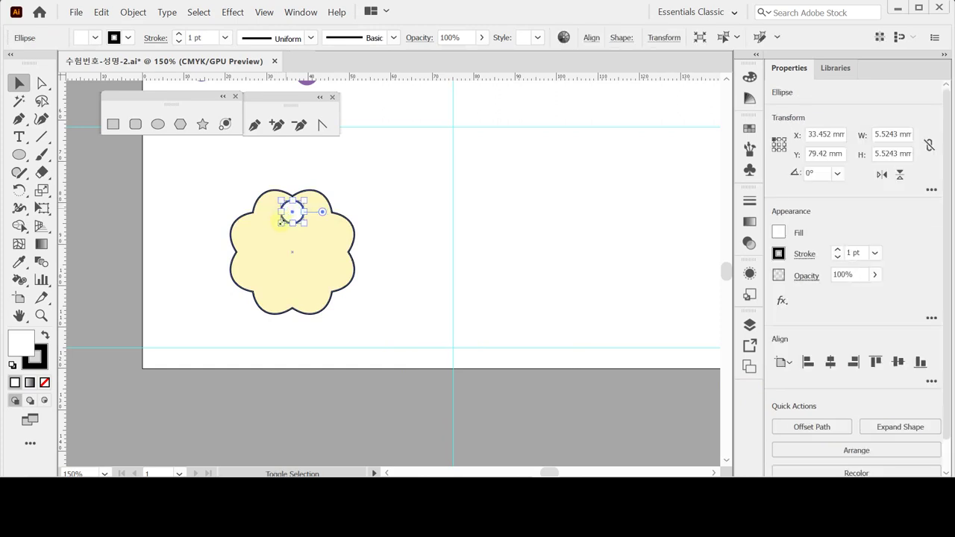
drag(281, 221, 282, 221)
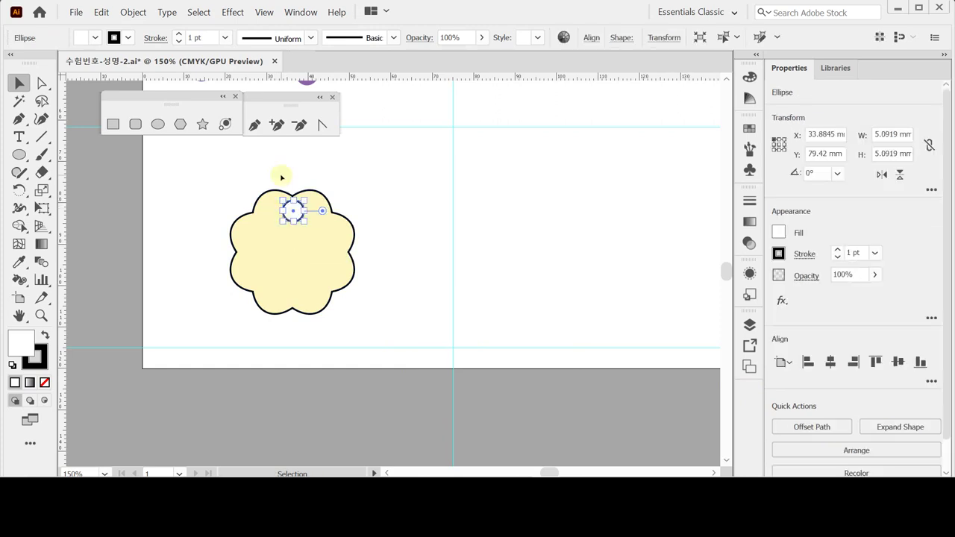
drag(282, 174, 320, 192)
click(830, 362)
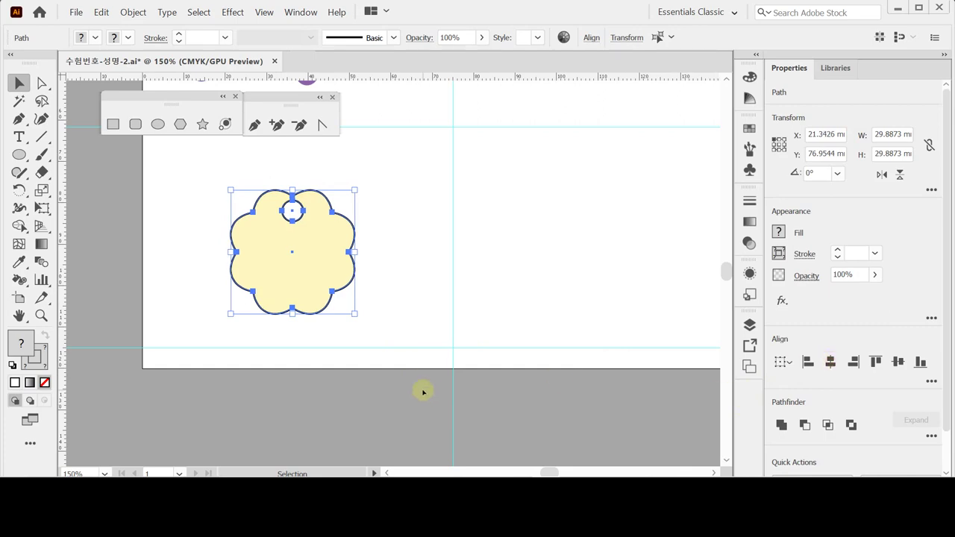
Step: Subtract the small front circle from the yellow scalloped shape to punch a hanging hole in the tag
click(805, 426)
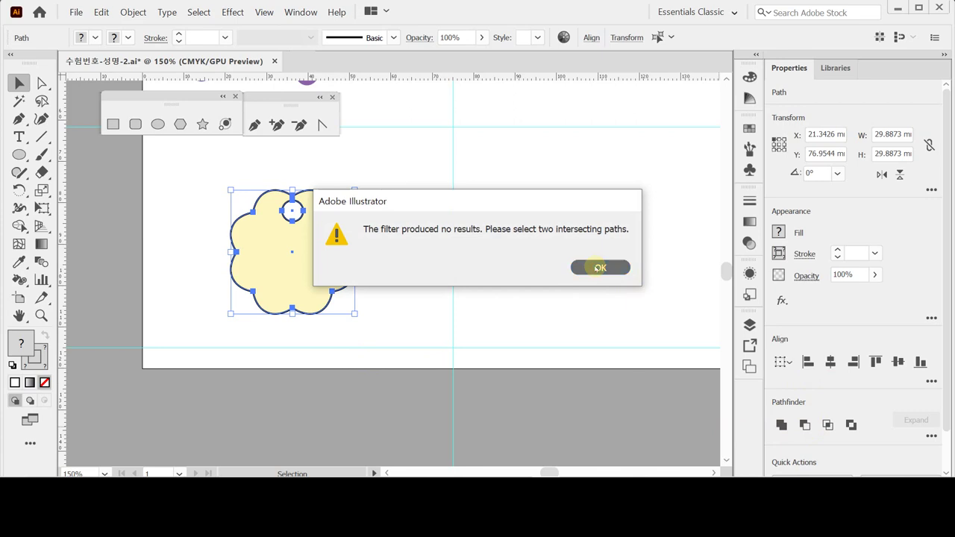
click(601, 268)
ctrl+click(411, 260)
ctrl+click(294, 231)
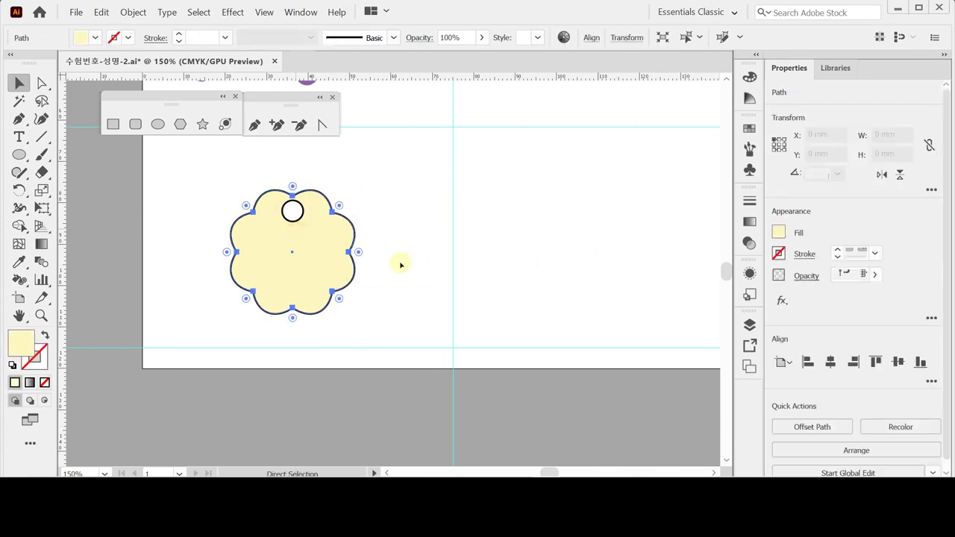
shift+click(303, 213)
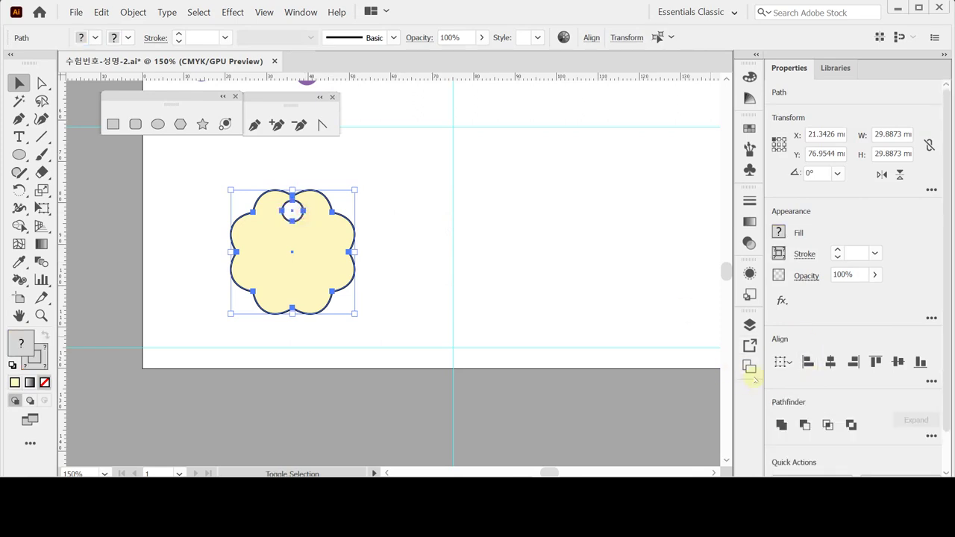
click(804, 425)
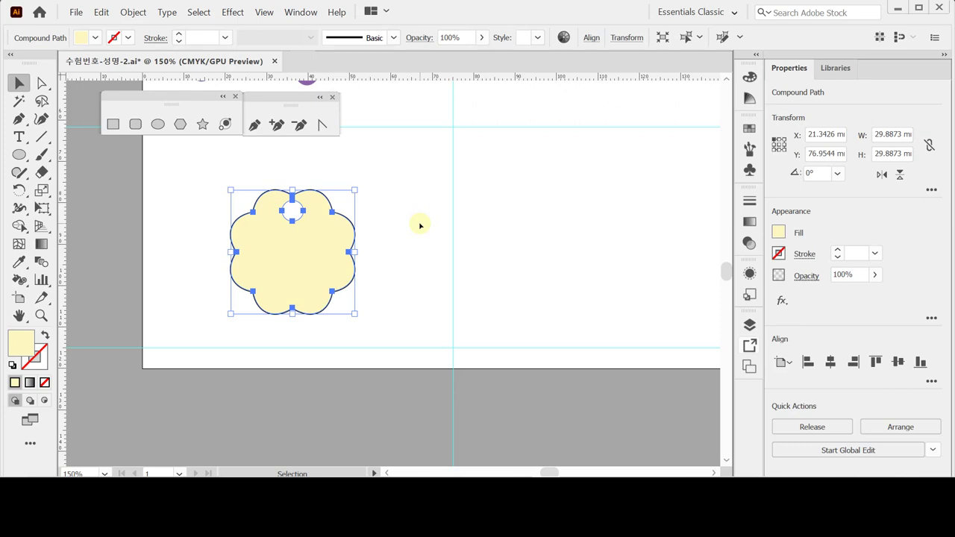
click(428, 229)
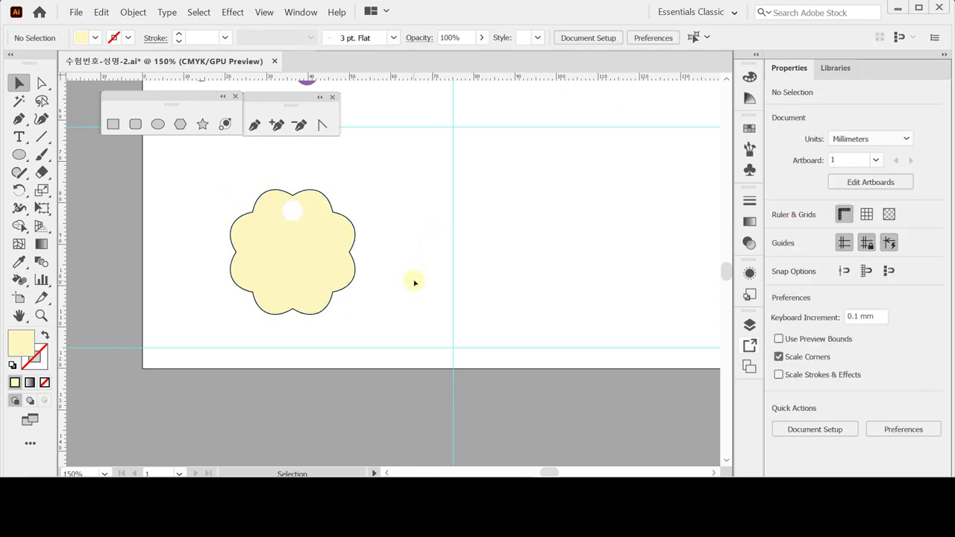
Step: Copy the purple scissors group, paste it, and move the copy over the scalloped yellow tag
scroll(415, 282, up, 5)
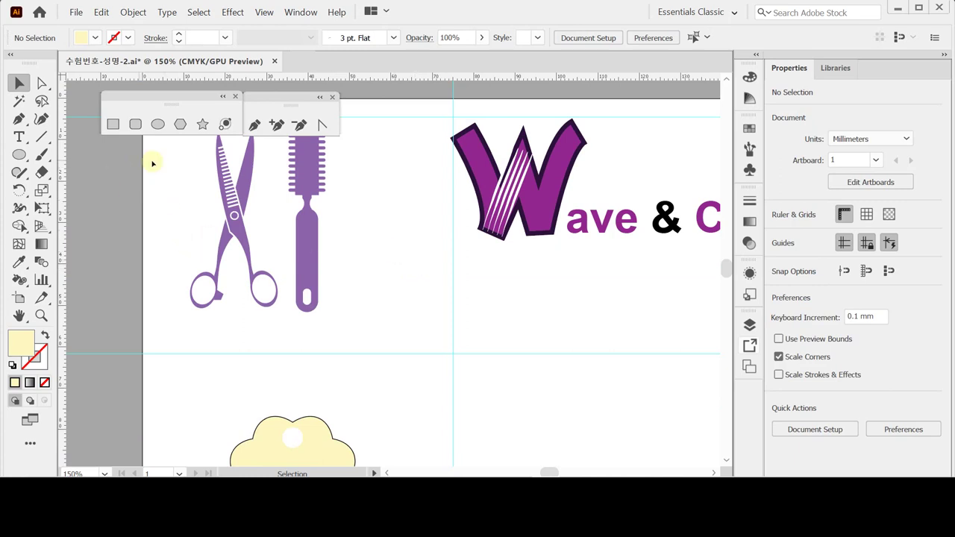
click(199, 187)
click(221, 211)
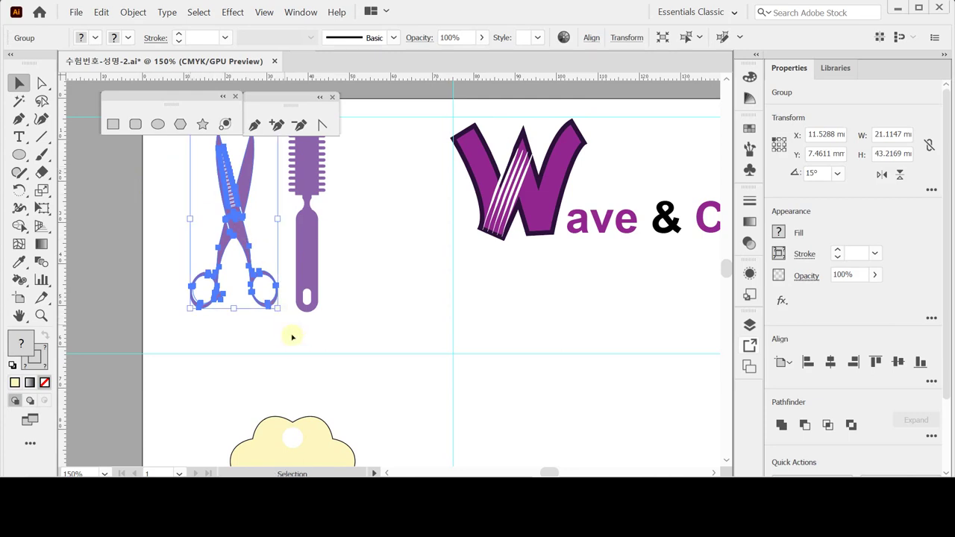
scroll(299, 337, down, 2)
scroll(300, 339, down, 6)
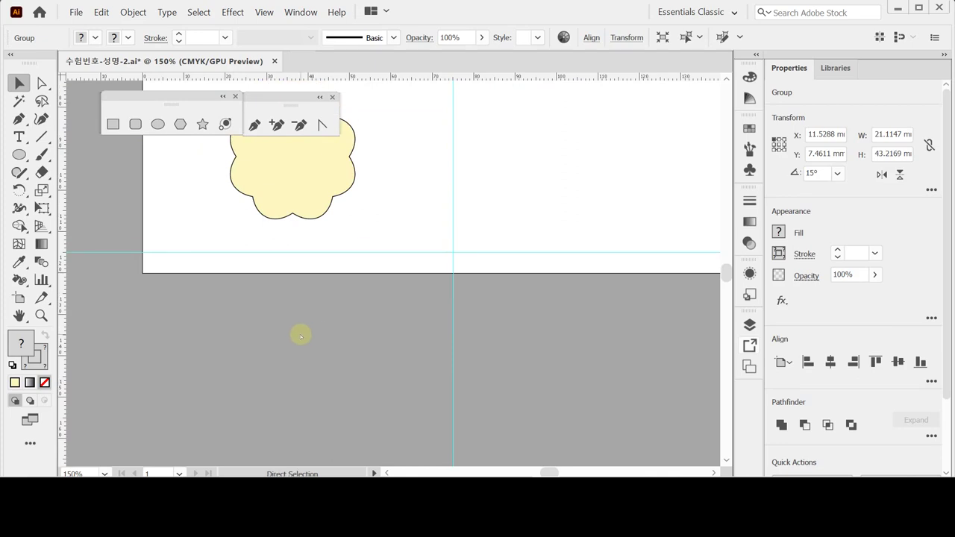
key(ctrl+v)
shift+click(282, 219)
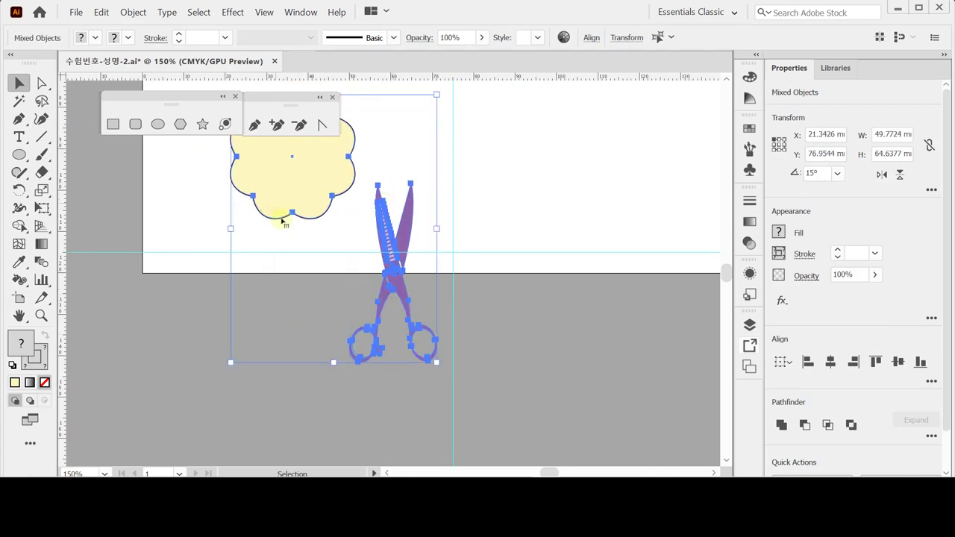
scroll(247, 337, up, 2)
scroll(247, 336, right, 1)
drag(370, 380, 271, 213)
Step: Scale the scissors copy uniformly to 70% with pattern transformation turned off
click(477, 322)
click(348, 315)
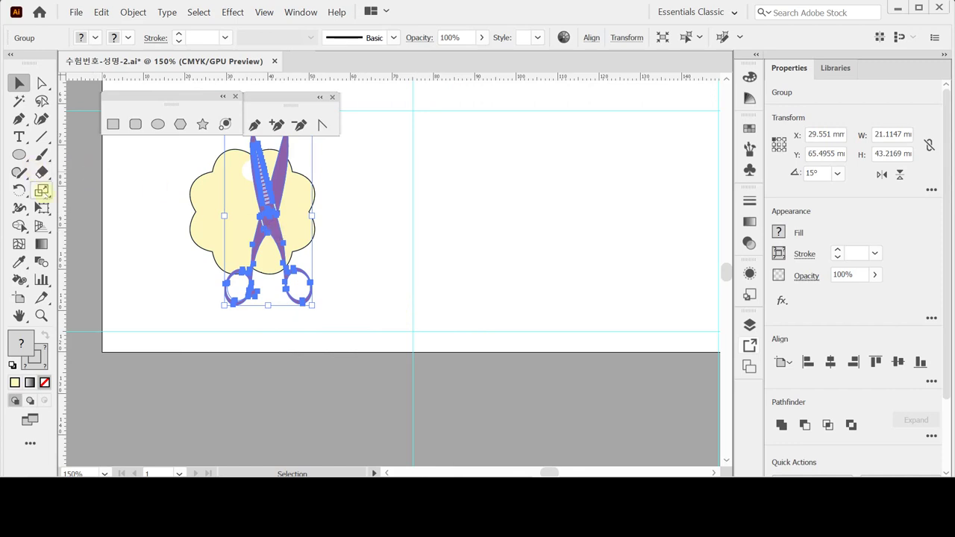
double_click(43, 192)
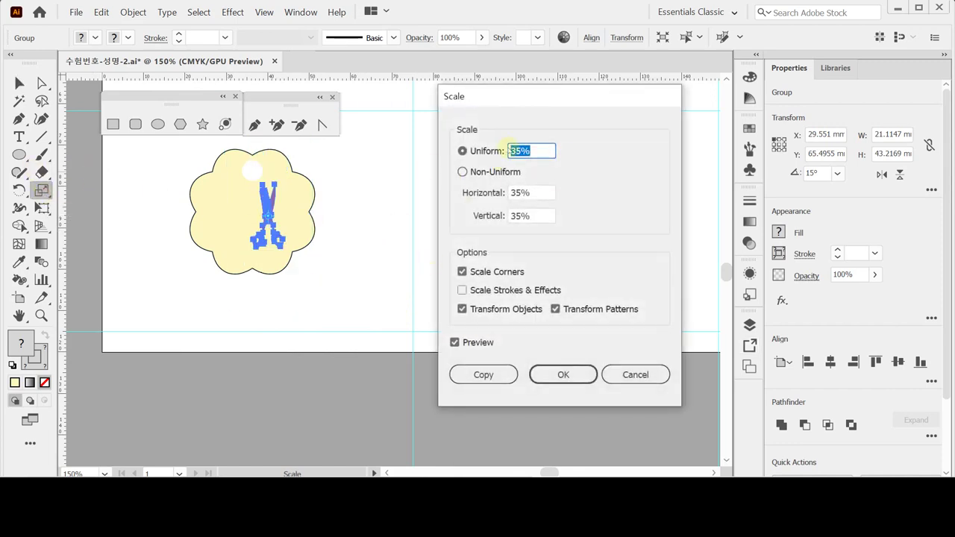
text(70)
click(555, 309)
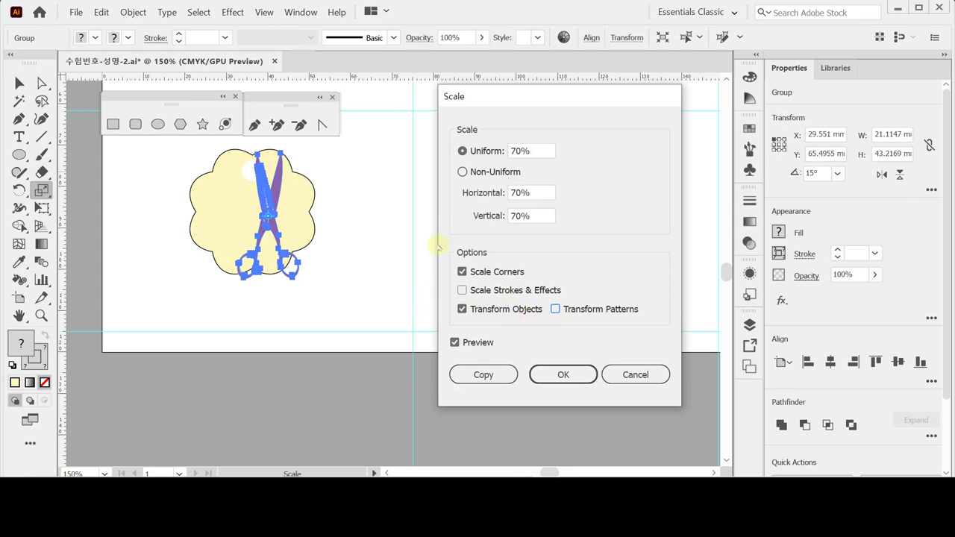
click(561, 376)
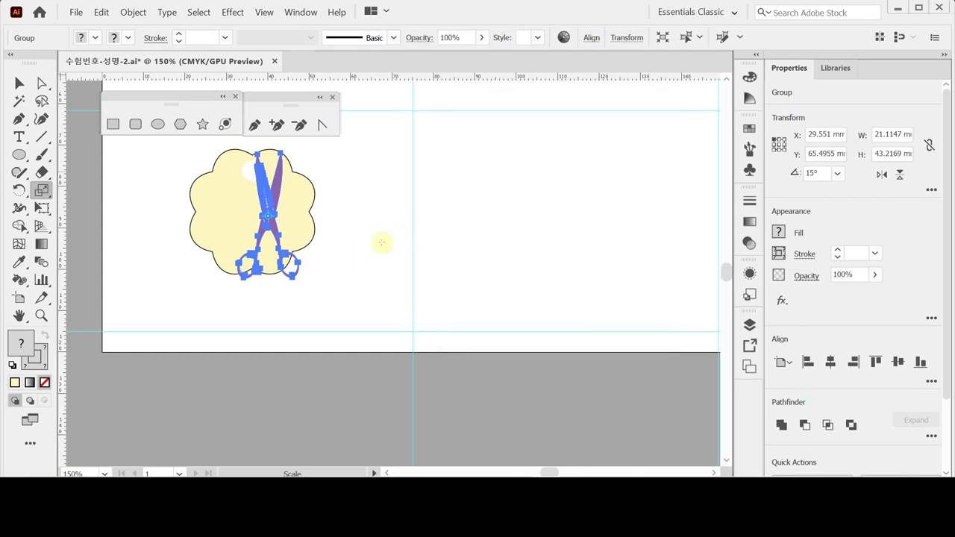
Step: Rotate the scissors copy so its blades point to the tag's lower left, shift it slightly right, and arrange it behind the tag
click(19, 83)
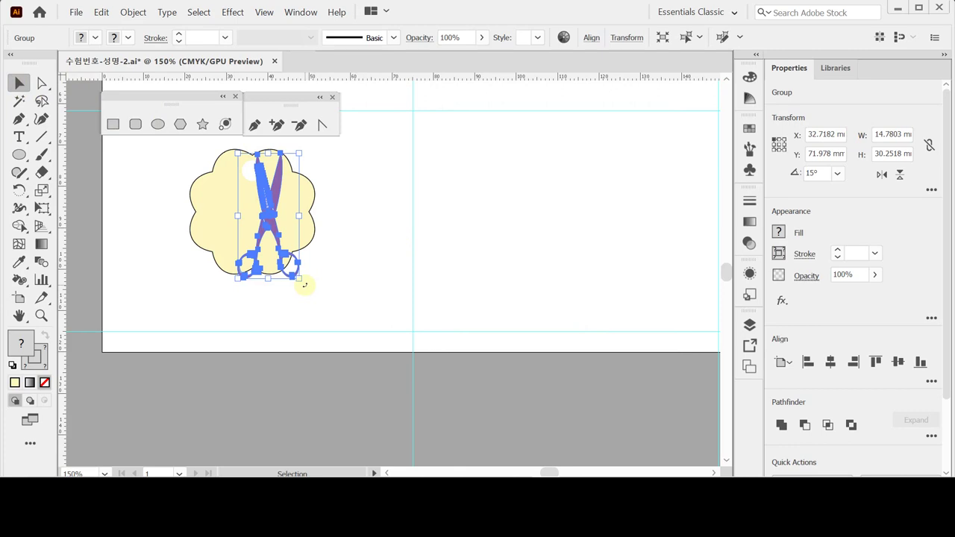
drag(304, 284, 304, 136)
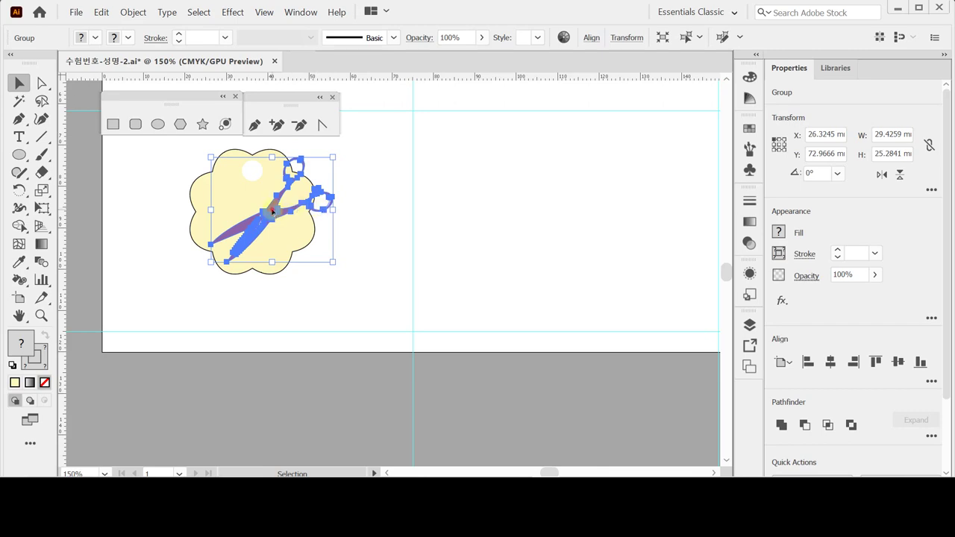
drag(276, 212, 279, 212)
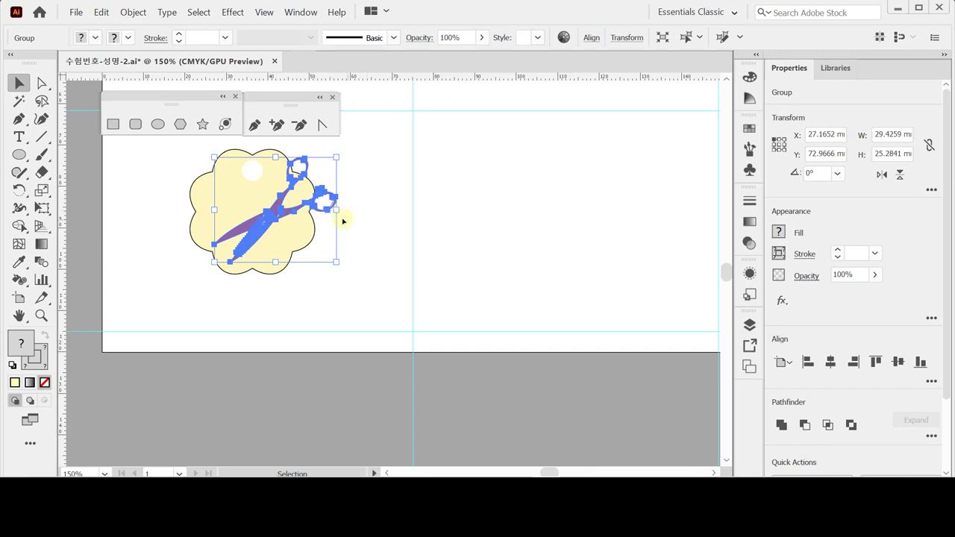
key(ctrl+z)
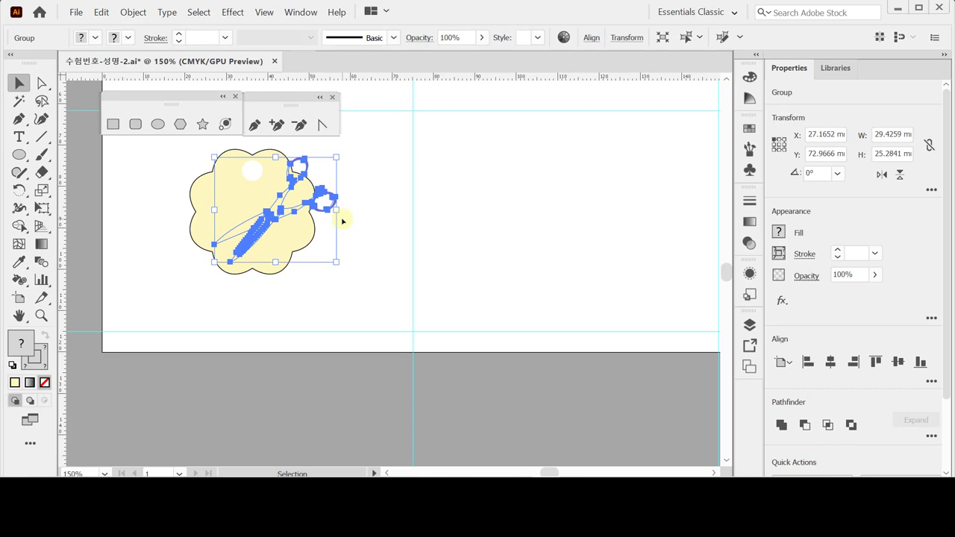
Step: Make a clipping mask from the scalloped tag and the scissors so the tag shape clips the handles
click(371, 299)
click(252, 191)
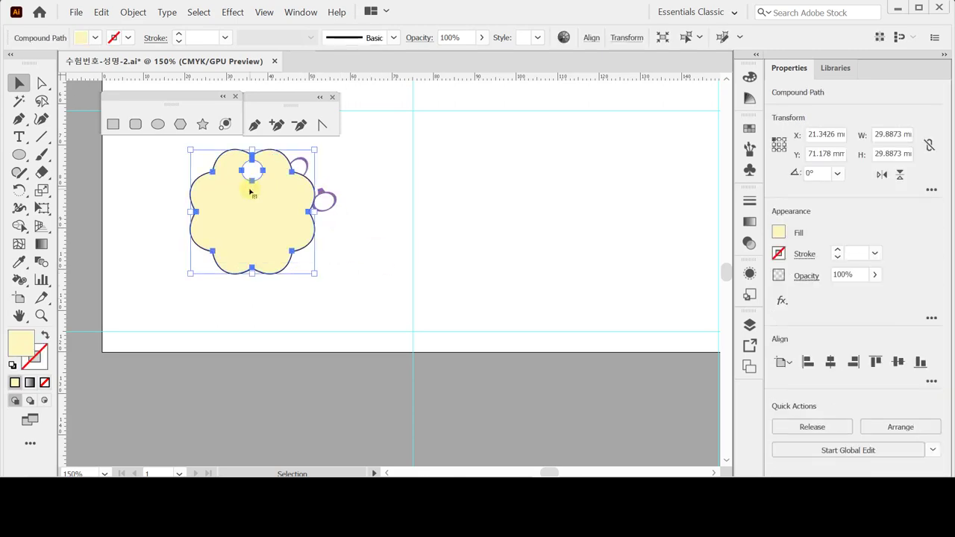
shift+click(329, 210)
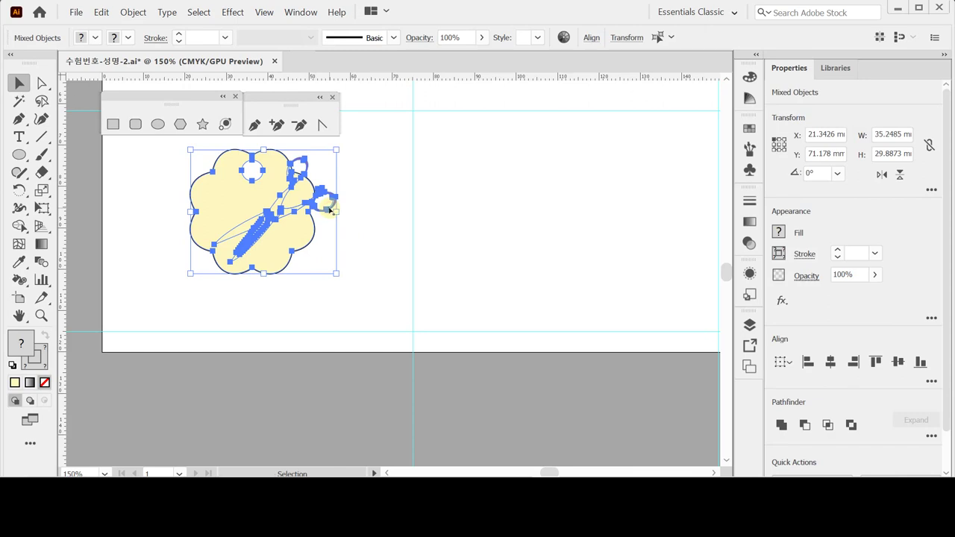
right_click(329, 210)
click(416, 317)
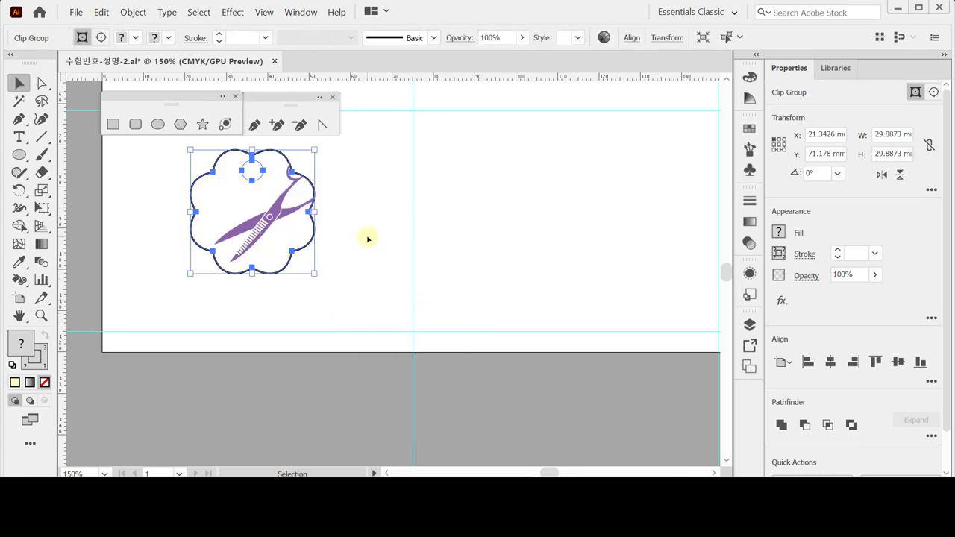
click(366, 206)
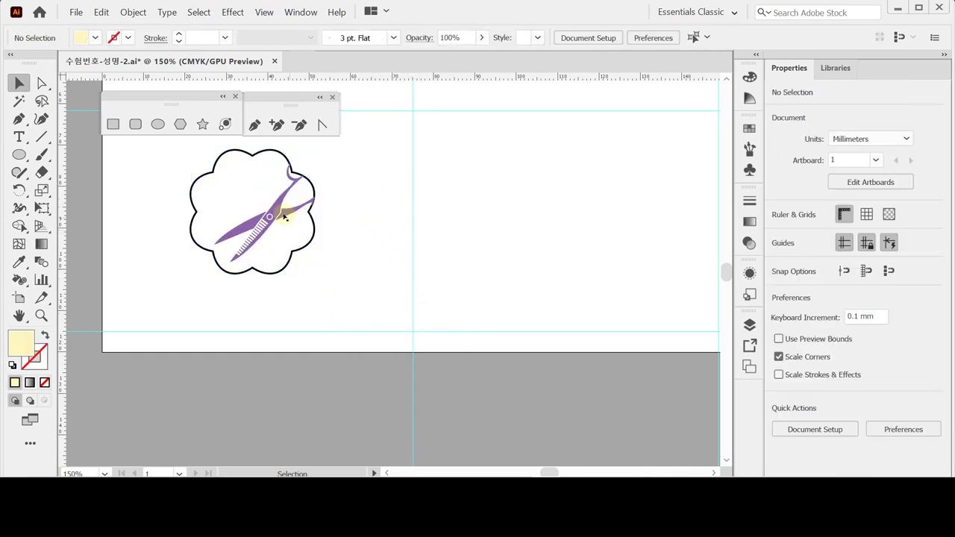
Step: Isolate the scissors group inside the clip group so its individual parts can be edited
double_click(289, 215)
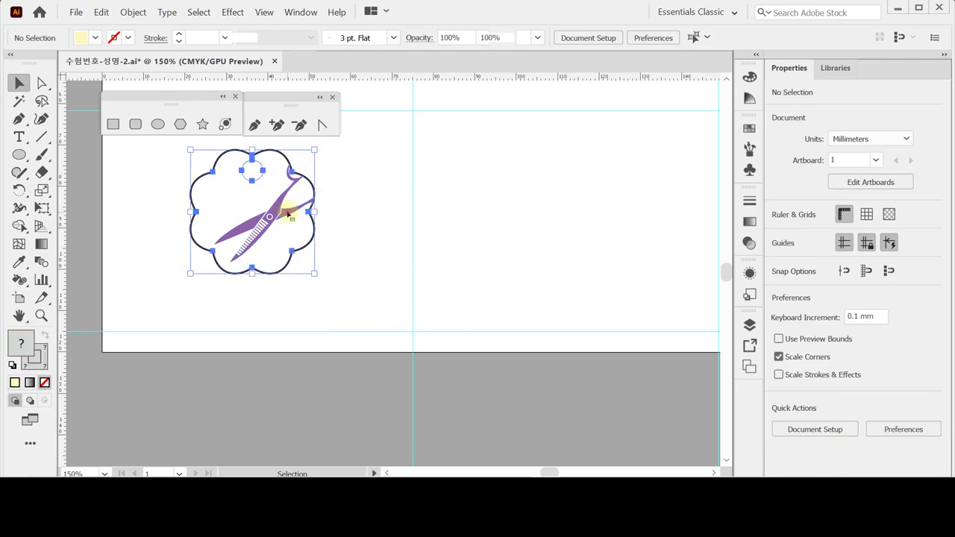
click(289, 215)
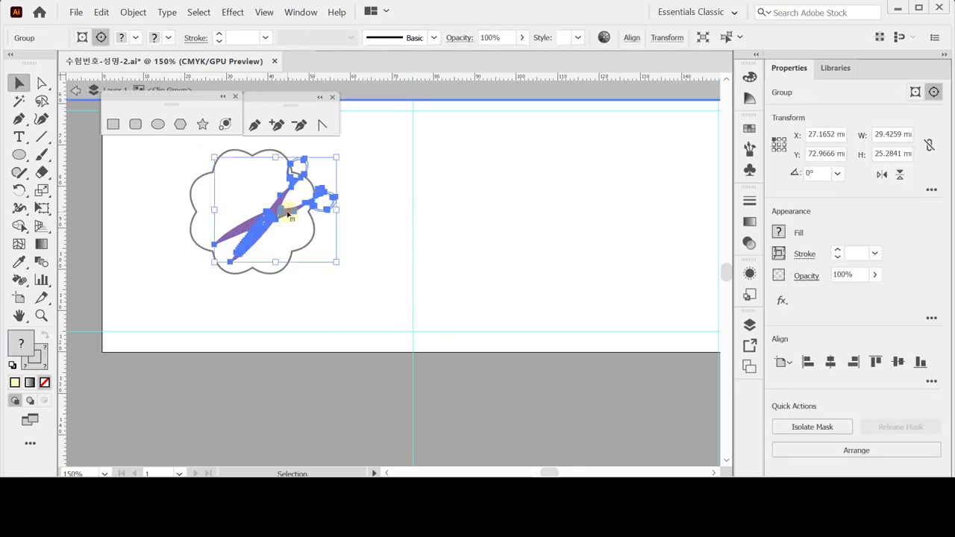
click(356, 217)
click(287, 213)
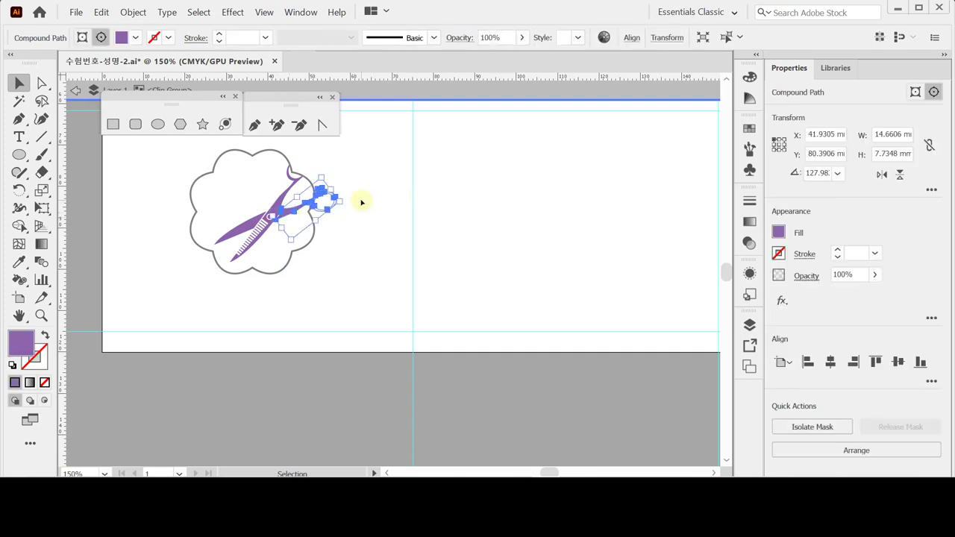
click(370, 219)
click(312, 205)
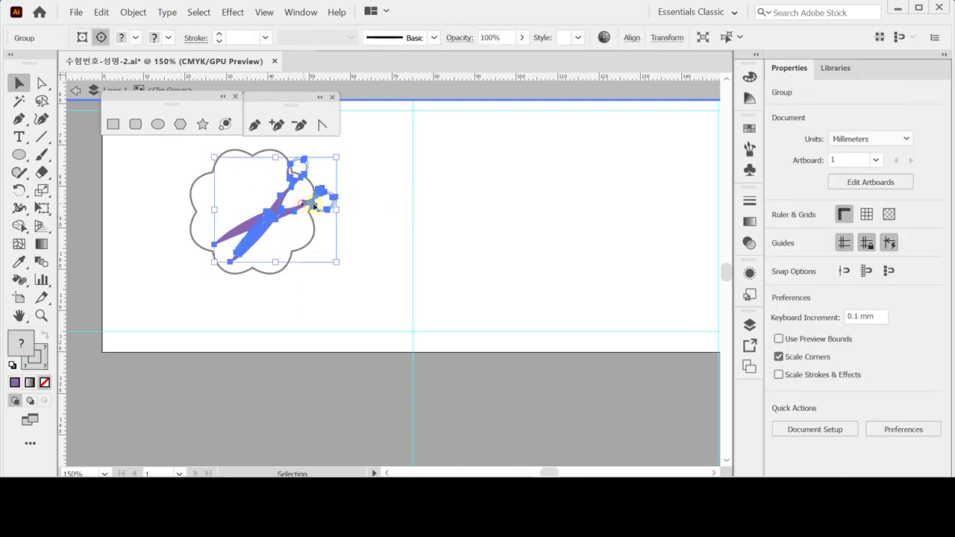
click(295, 212)
click(294, 212)
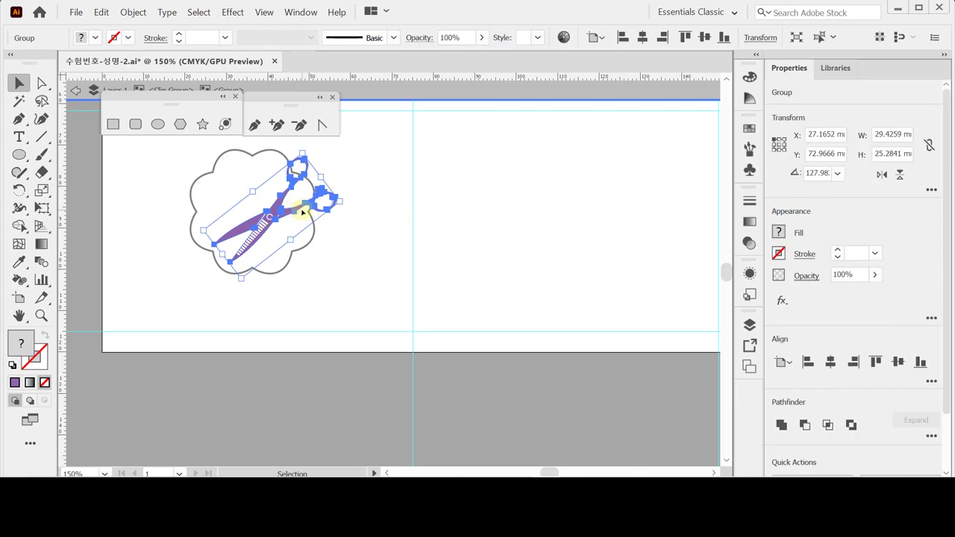
click(375, 187)
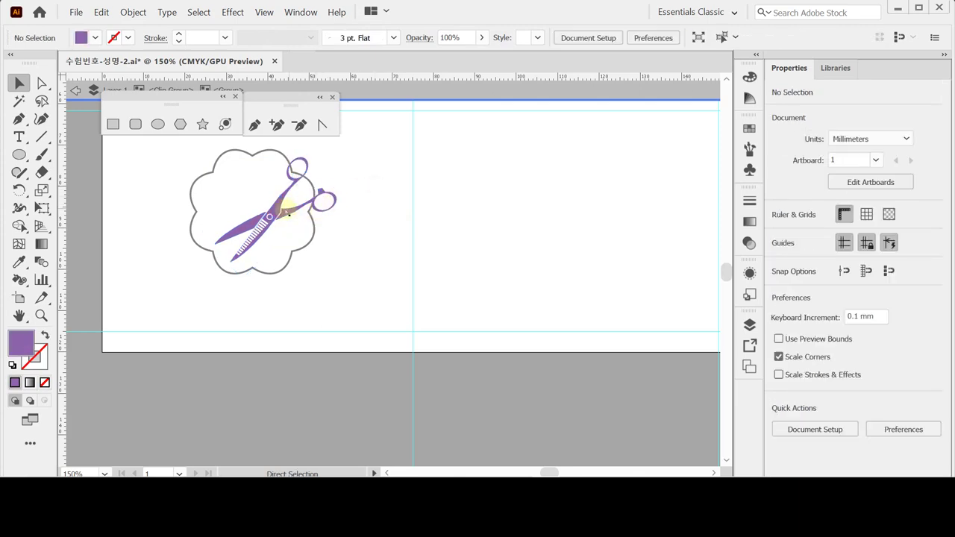
Step: Select all scissors parts sharing the blade's purple fill colour and set their fill's K to 70%, giving C50 M70 Y0 K70
click(275, 207)
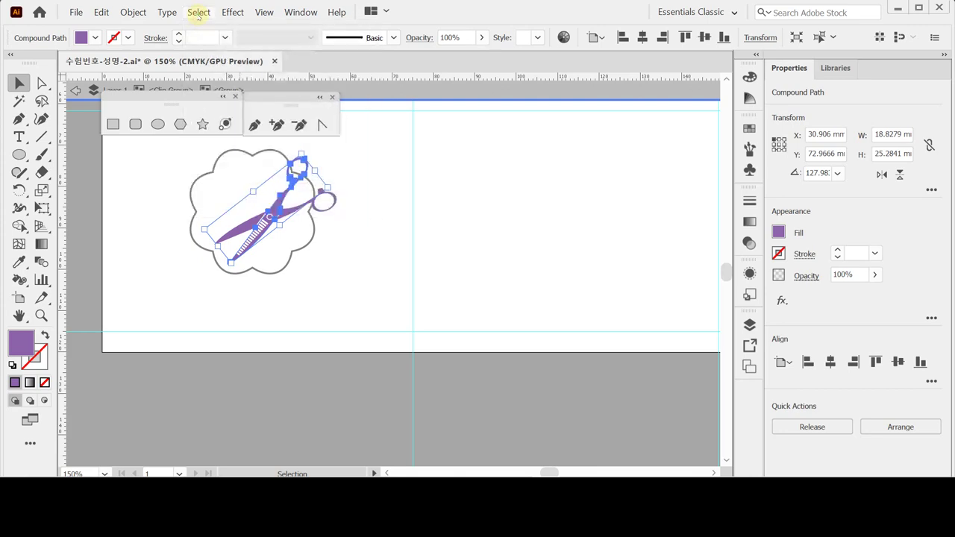
click(199, 13)
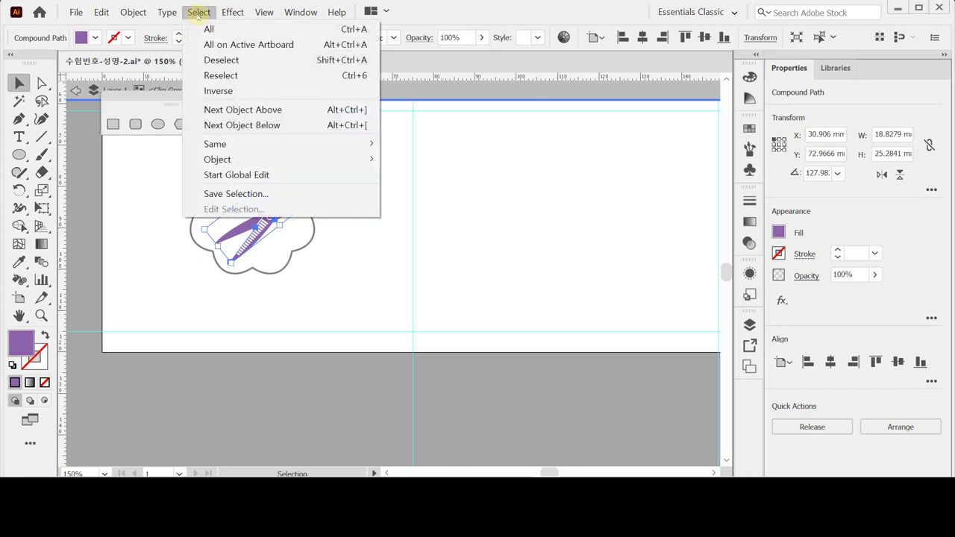
mouse_move(314, 146)
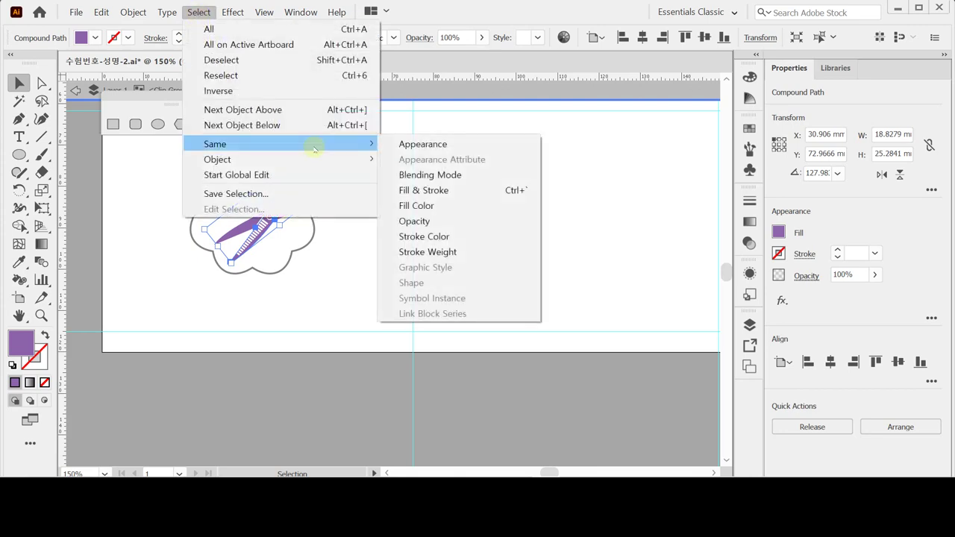
click(449, 208)
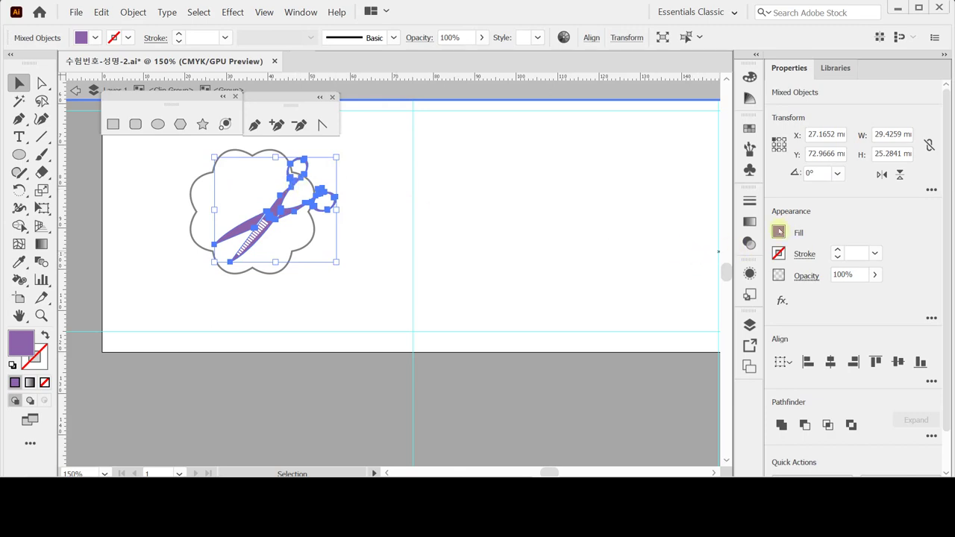
click(779, 231)
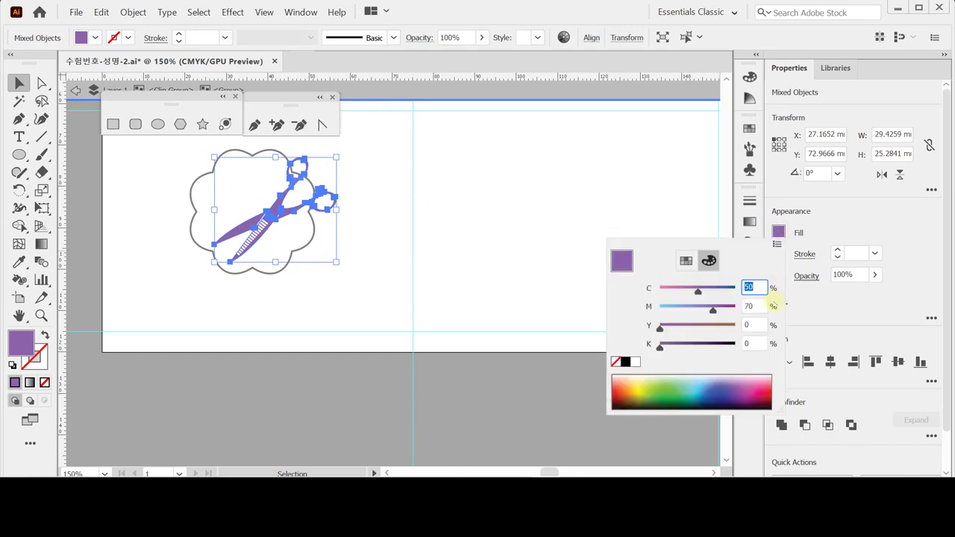
click(754, 307)
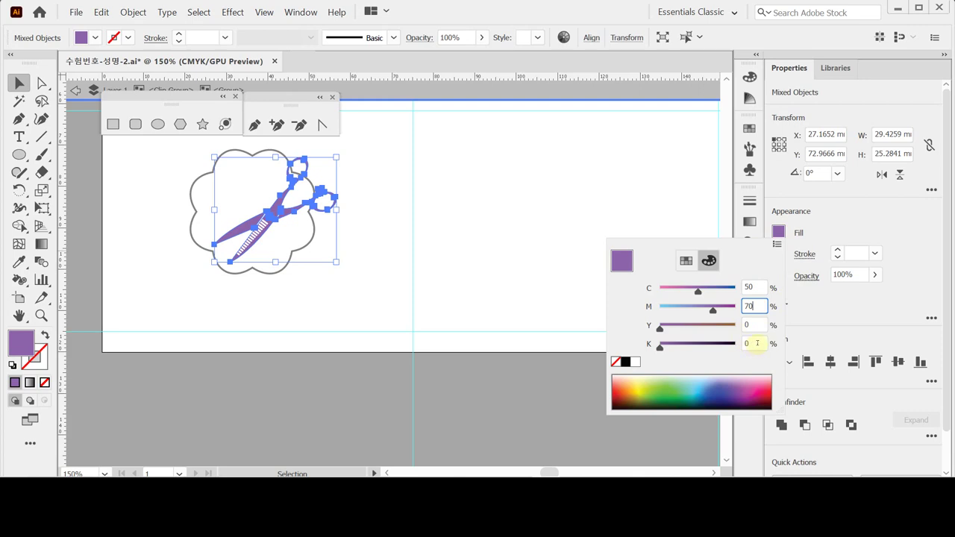
click(756, 343)
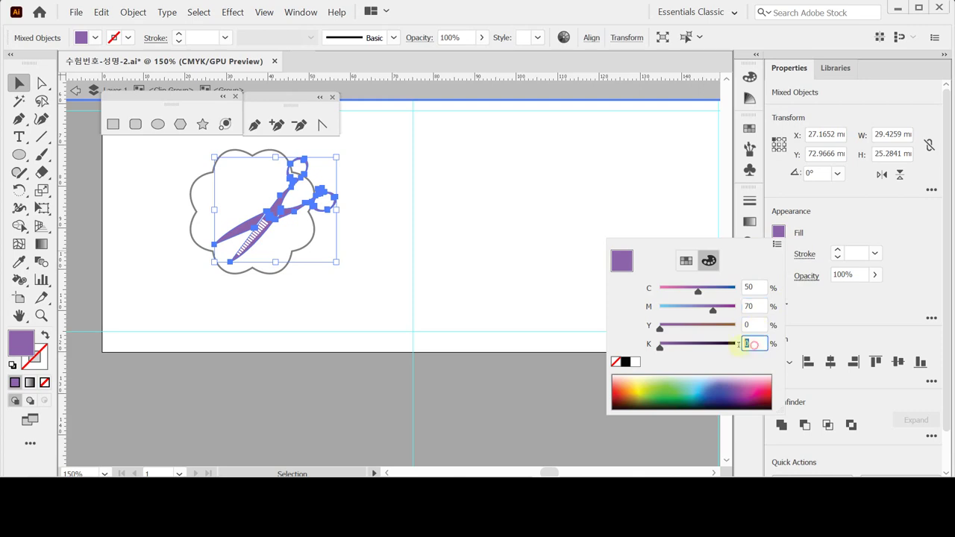
text(70)
key(Return)
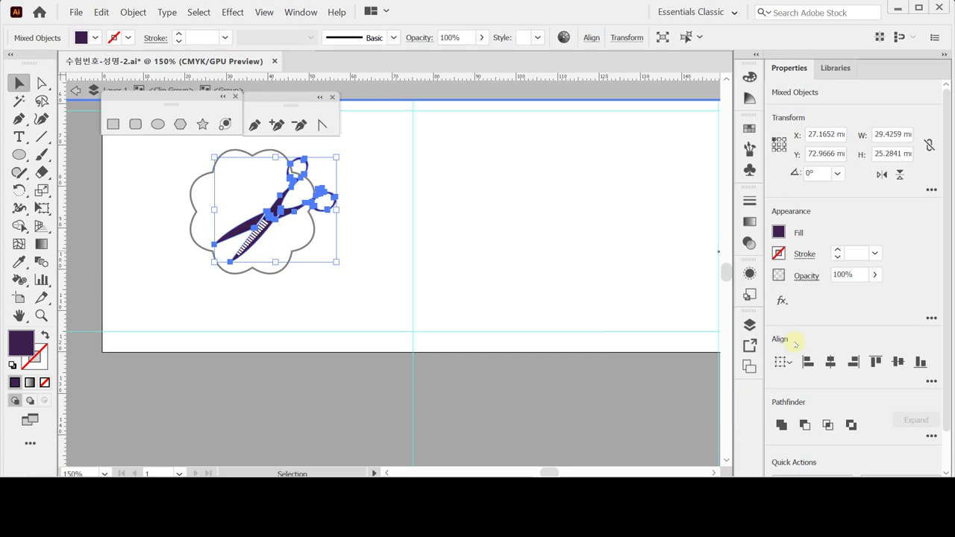
Step: Give the scalloped clipping path a grey fill of K 20%
click(277, 153)
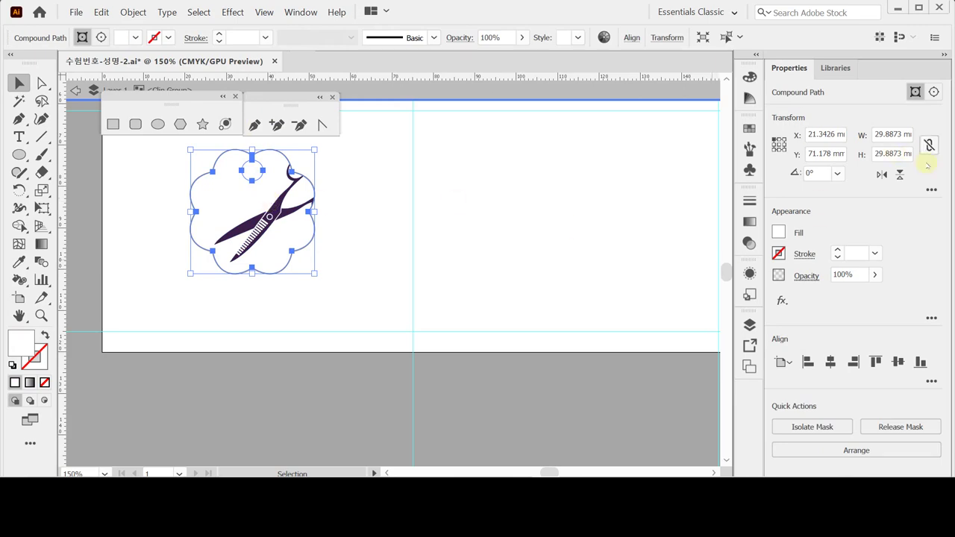
click(777, 232)
click(754, 344)
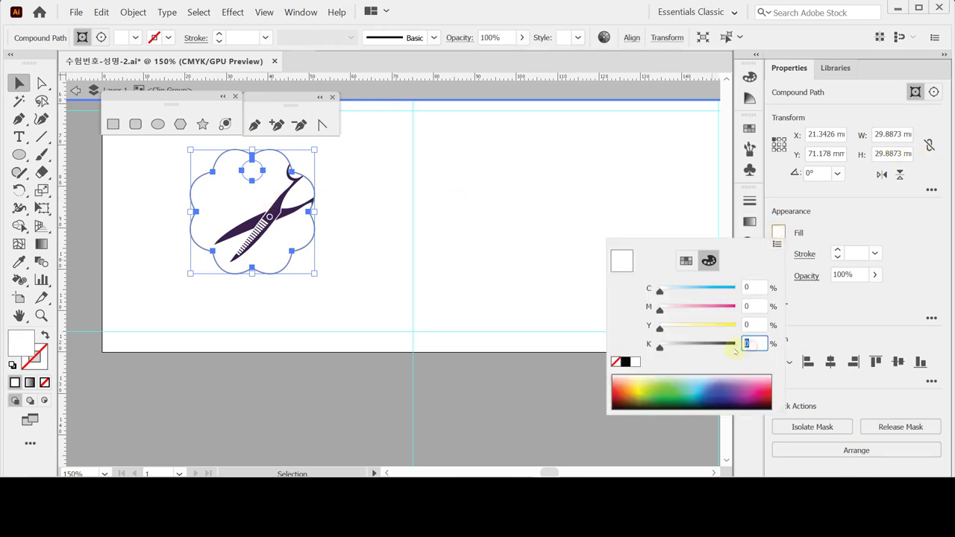
text(20)
key(Return)
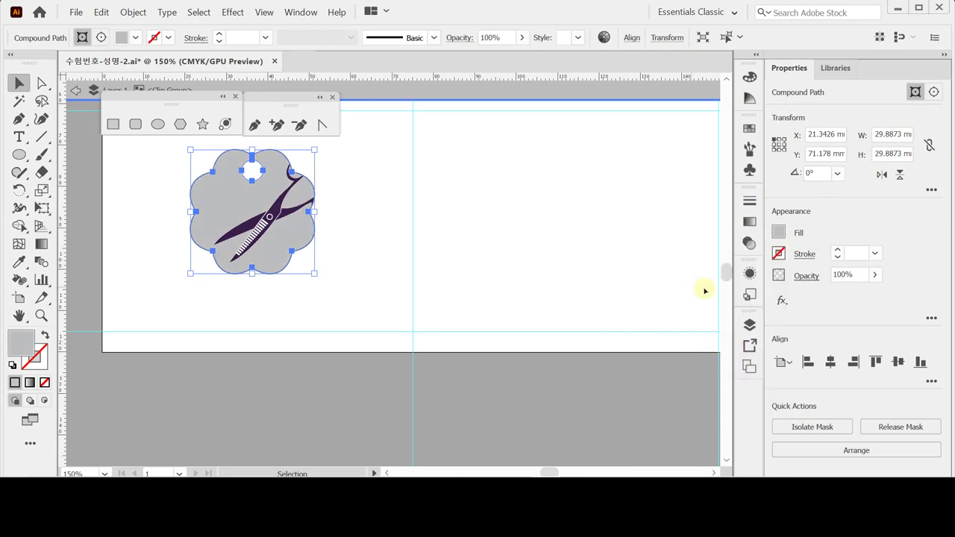
Step: Give the scalloped clipping path a grey stroke of K 20%
click(778, 253)
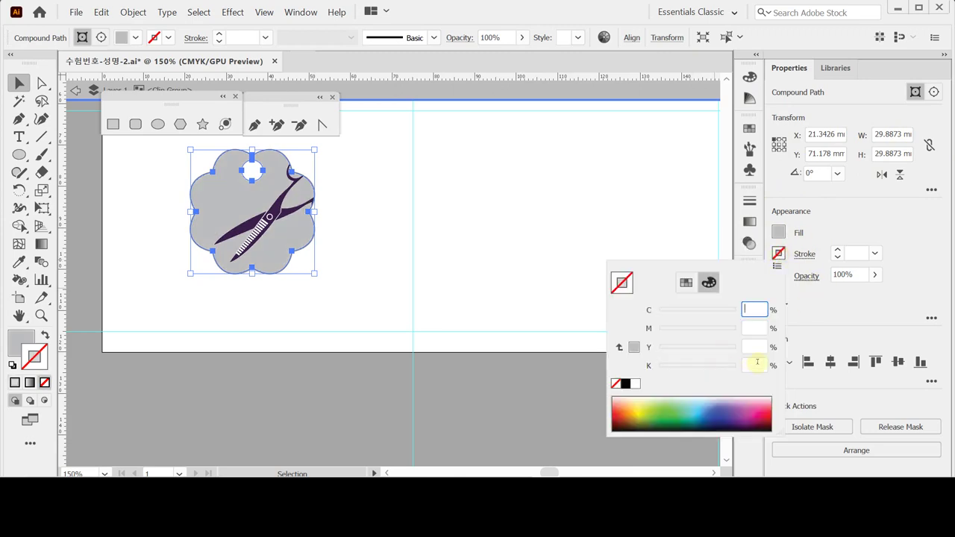
click(756, 365)
text(20)
key(Return)
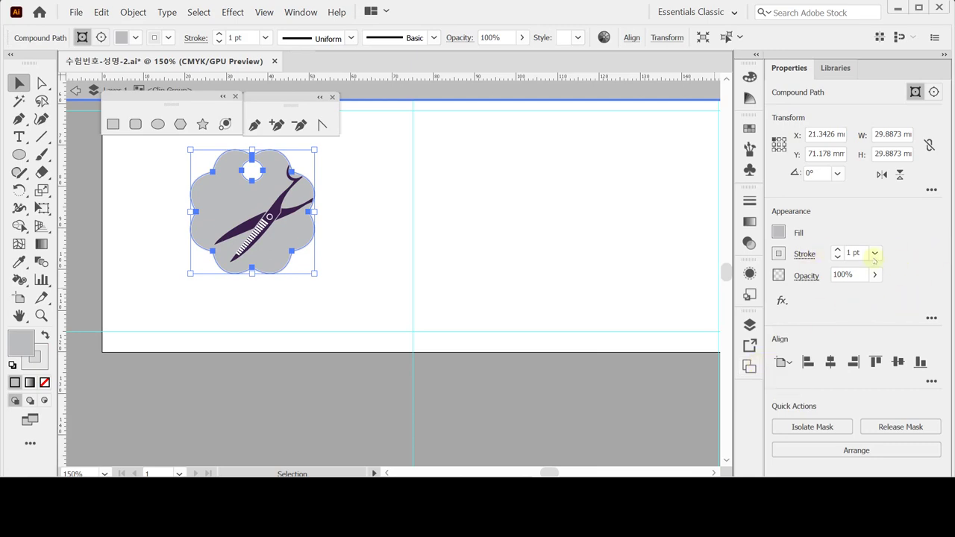
Step: Set the scalloped clipping path's stroke weight to 2 pt
click(837, 249)
click(373, 239)
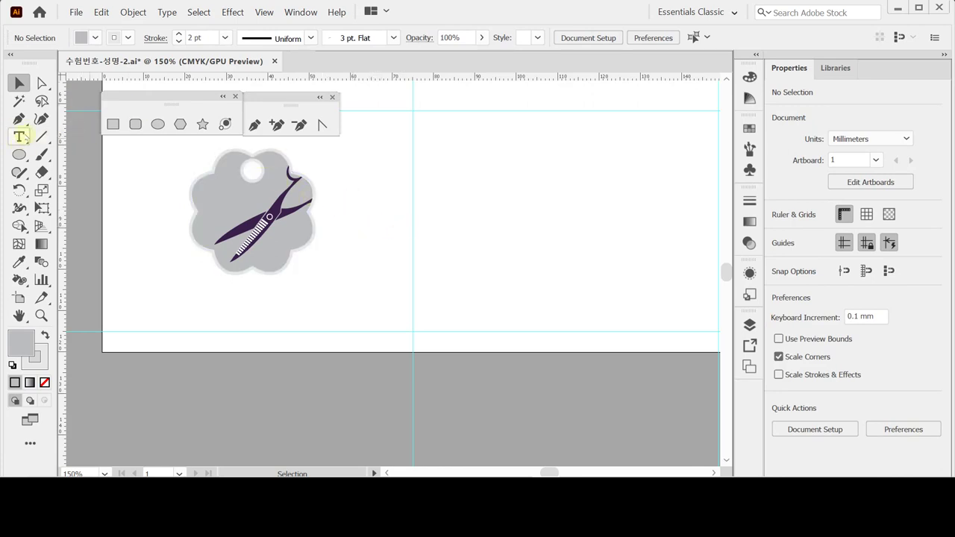
Step: Place a point text object on the scissors tag and format it in Times New Roman Regular at 12 pt
click(20, 135)
click(217, 199)
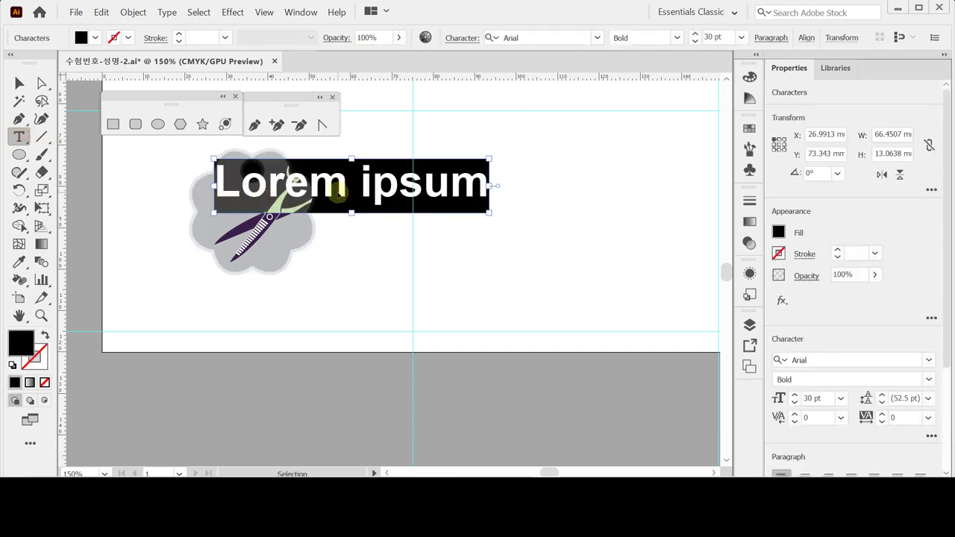
key(ctrl+t)
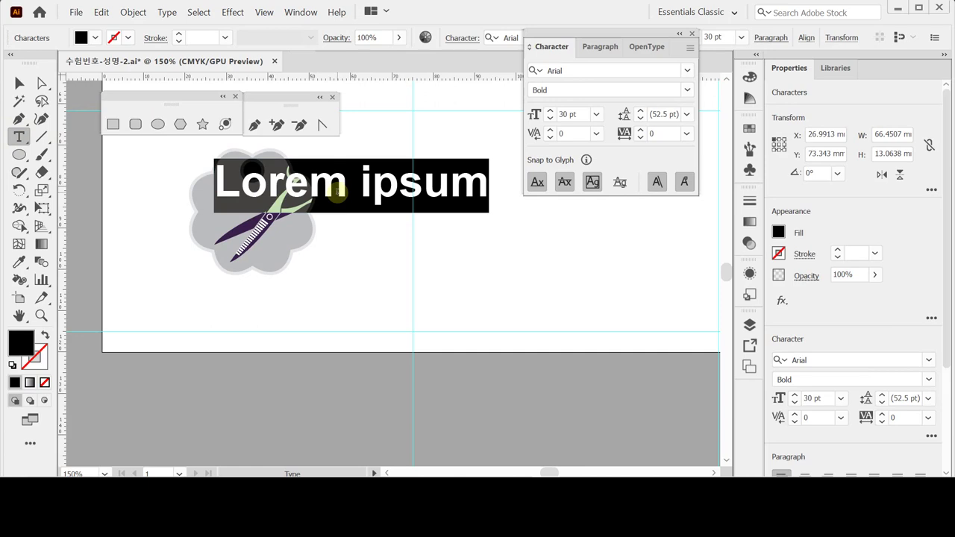
click(577, 71)
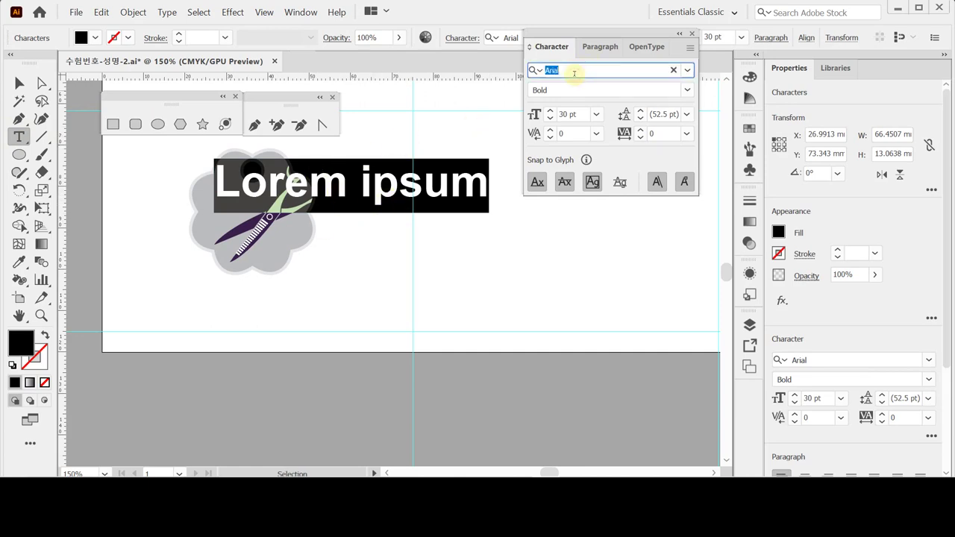
text(ti)
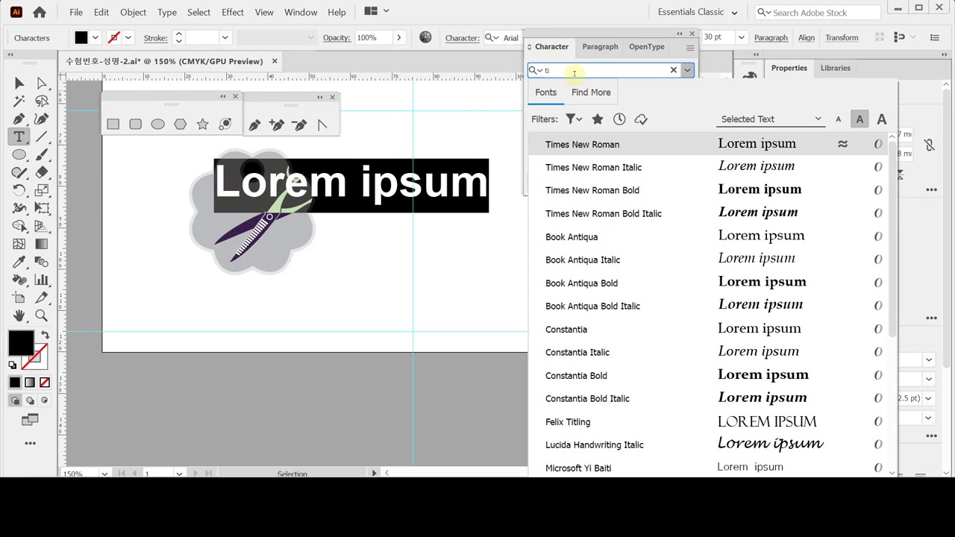
key(Down)
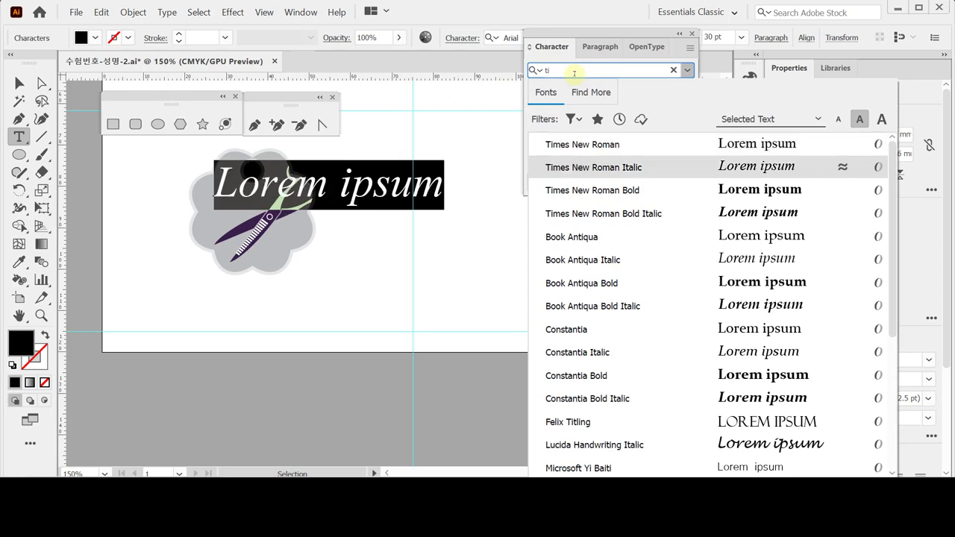
key(Up)
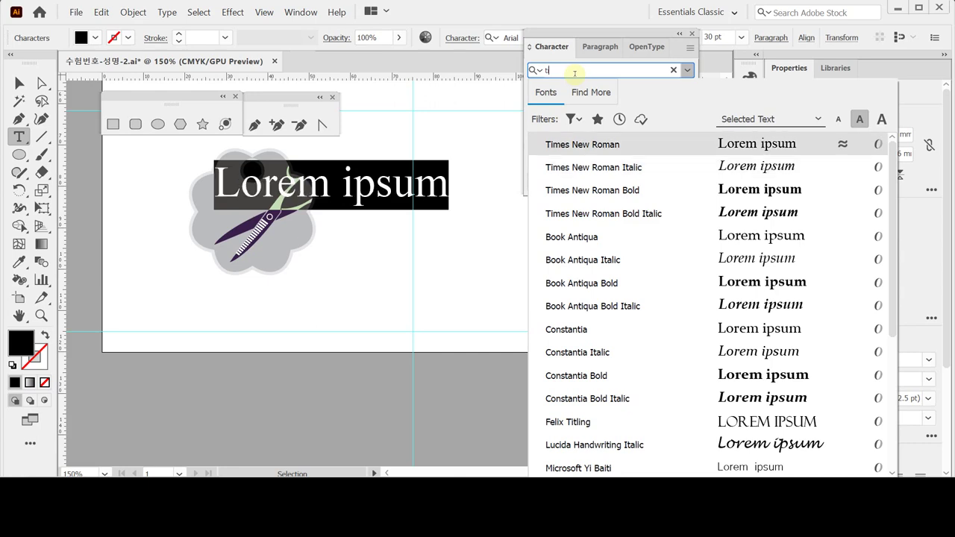
key(Return)
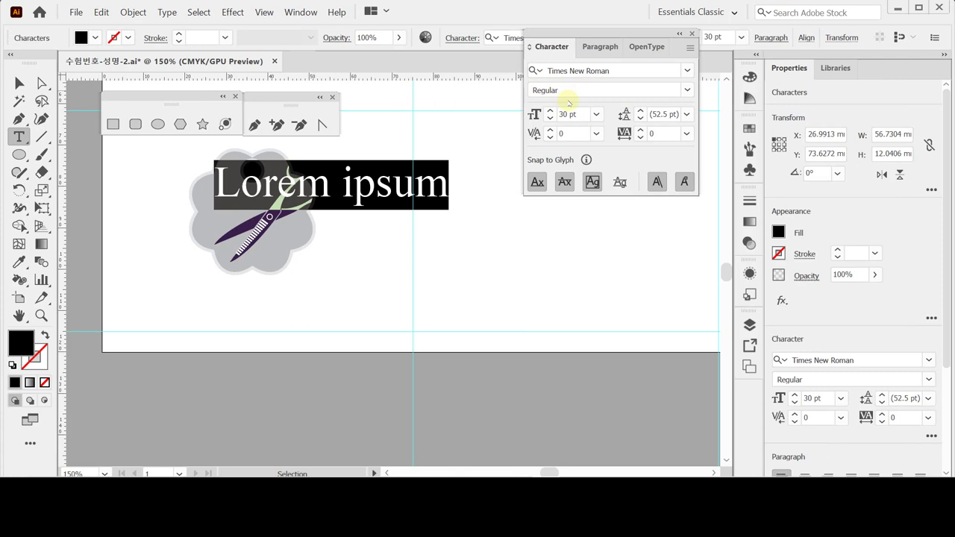
click(571, 113)
text(12)
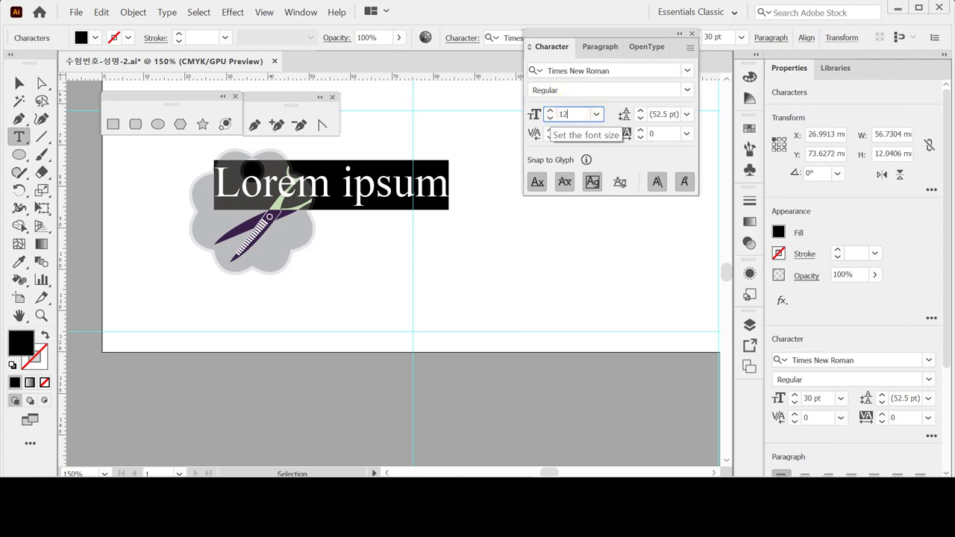
key(Return)
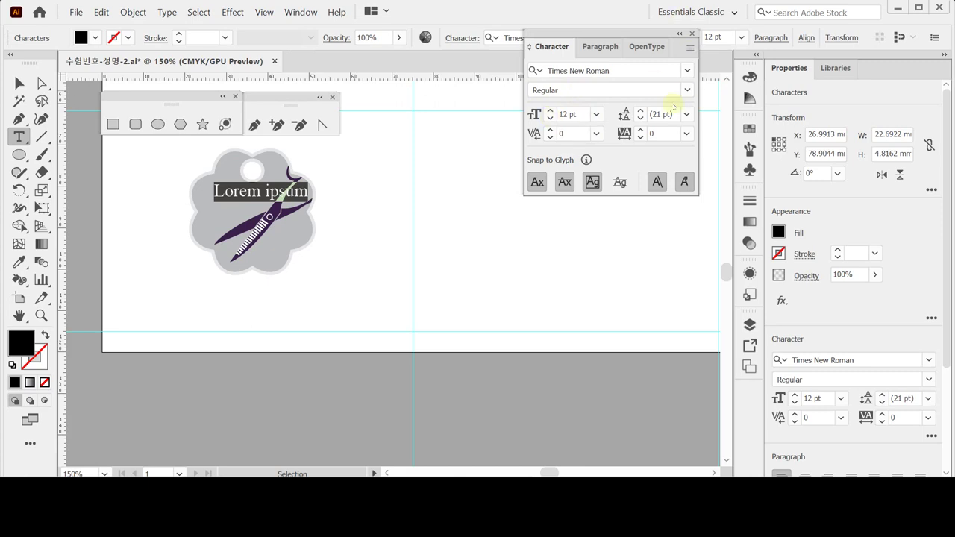
Step: Set the placeholder text's fill colour to C90 M0 Y20 K0
click(779, 232)
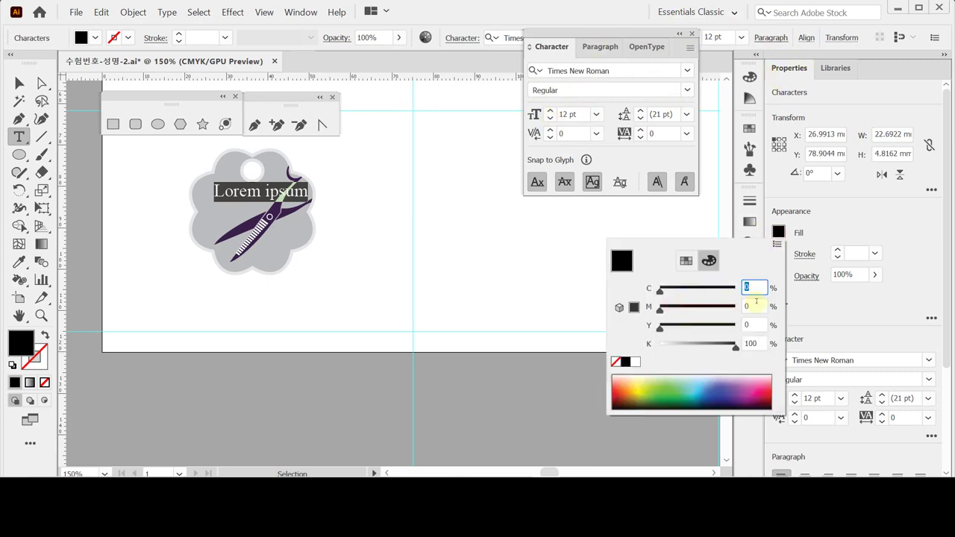
text(90)
key(Tab)
key(Tab)
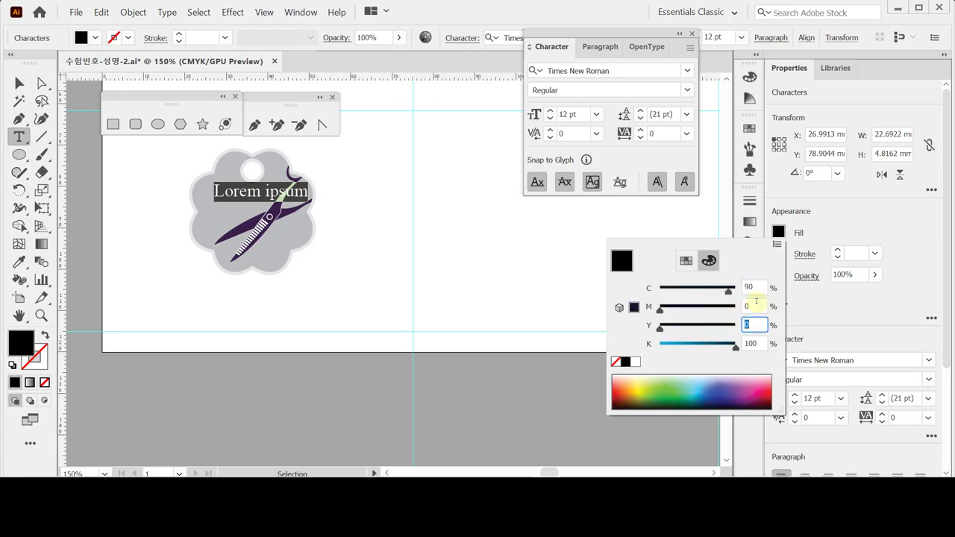
key(Tab)
text(0)
key(Return)
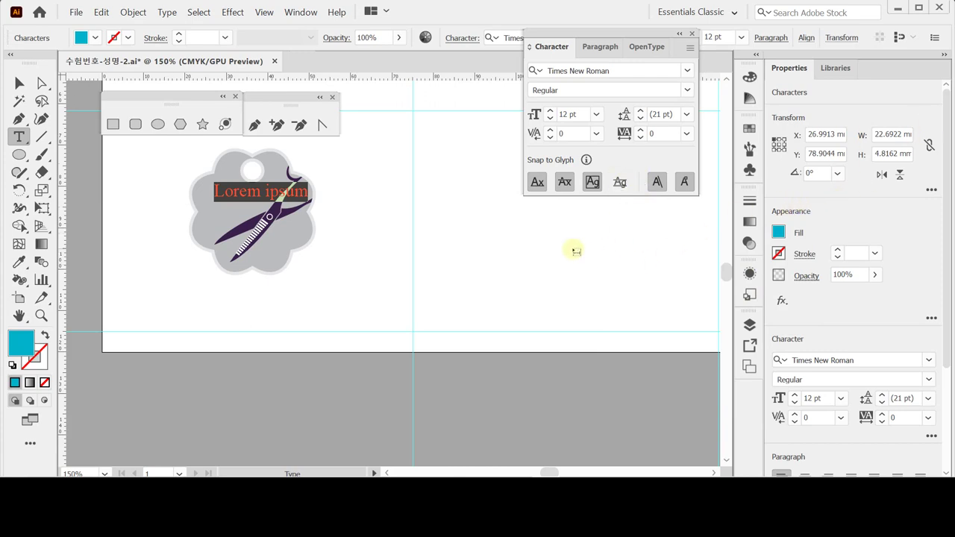
Step: Replace the placeholder text with the letter H and set its fill to C0 M90 Y20 K0
text(H)
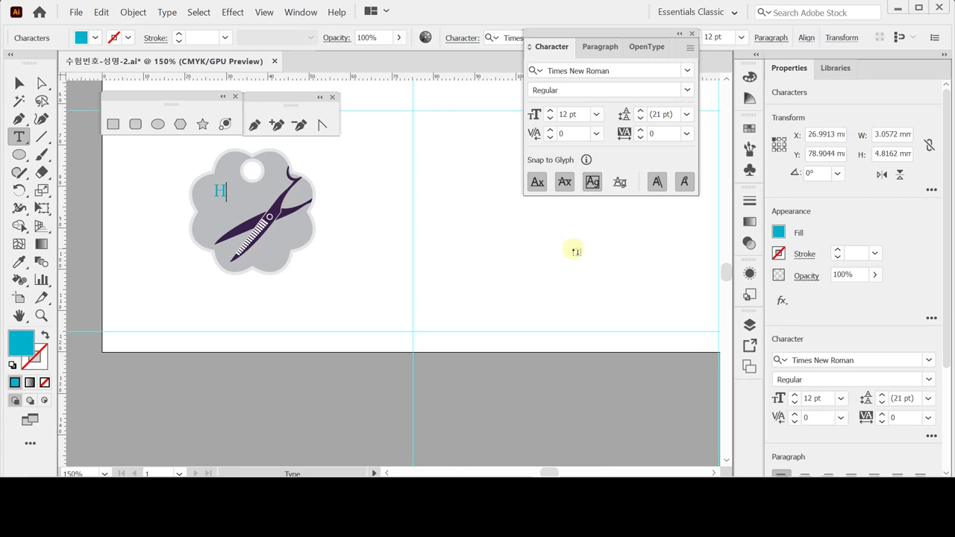
drag(215, 188, 227, 193)
click(780, 232)
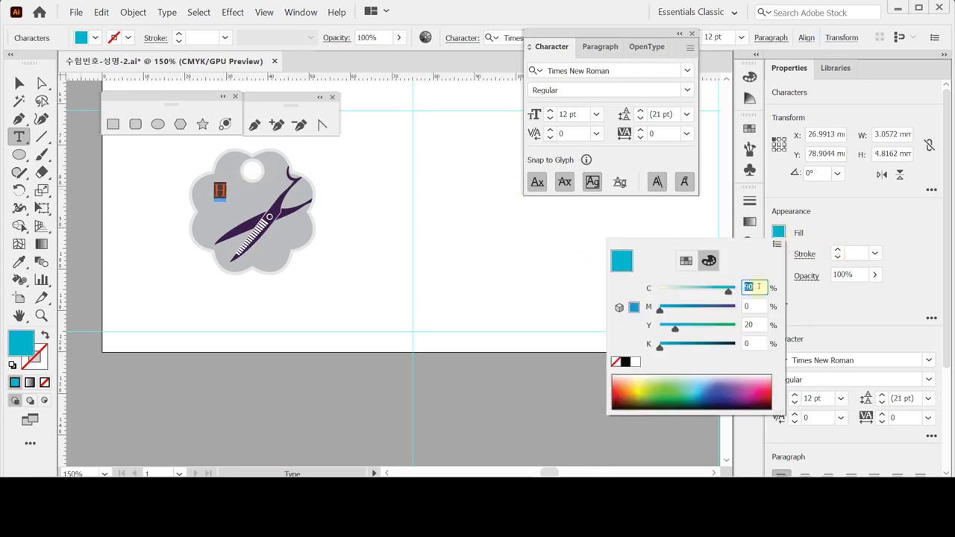
click(761, 307)
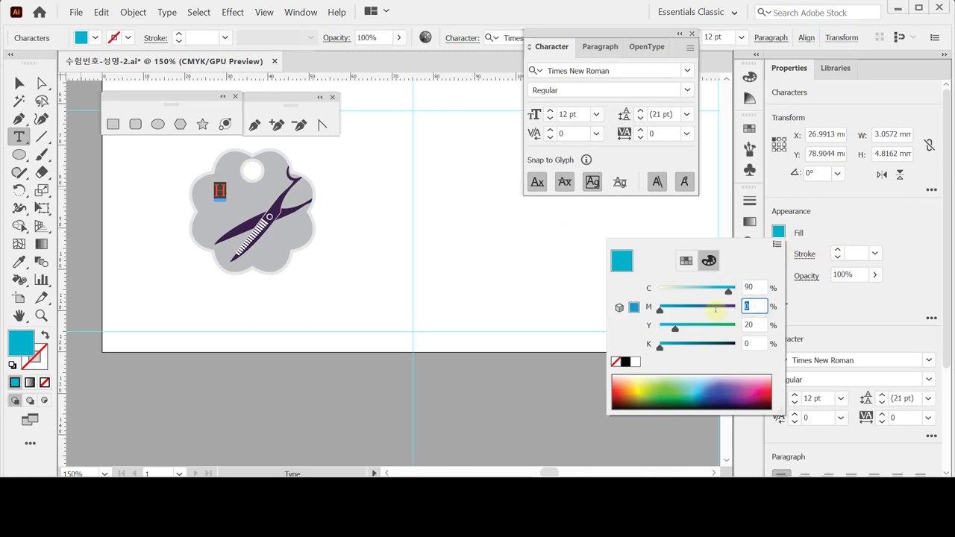
click(754, 288)
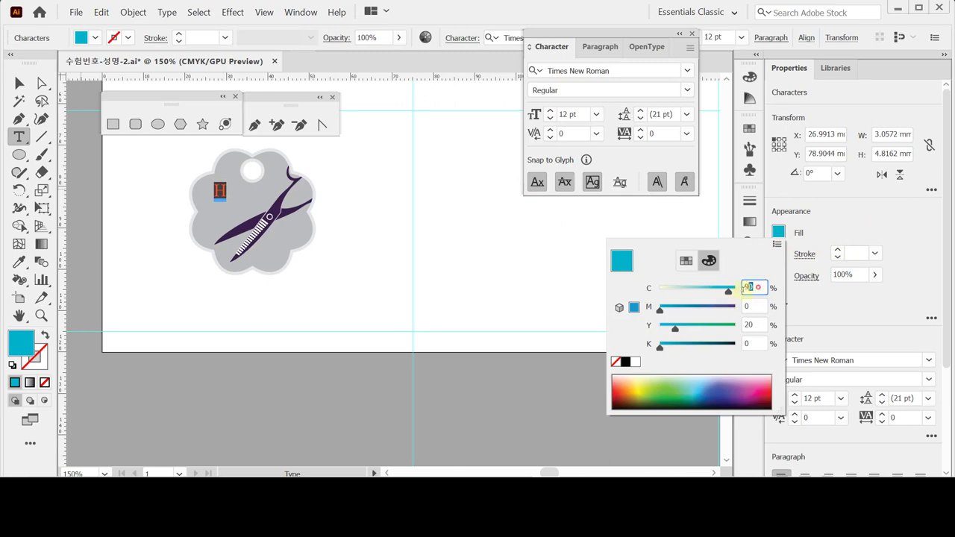
text(0)
key(Tab)
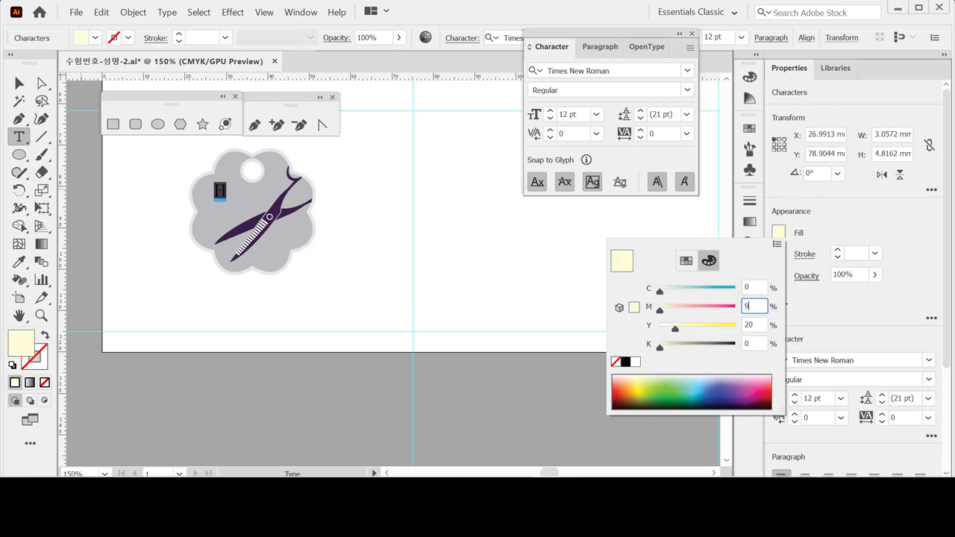
text(90)
key(Tab)
text(20)
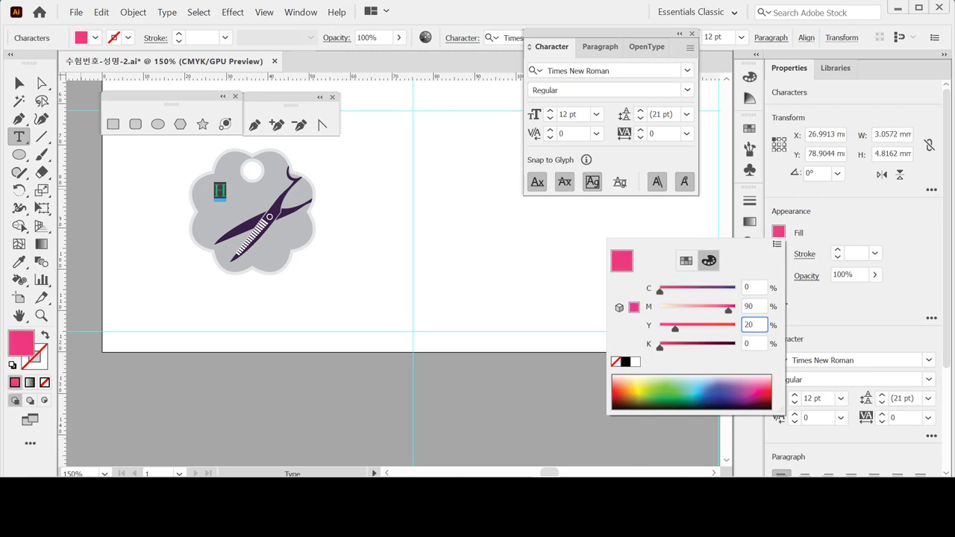
key(Return)
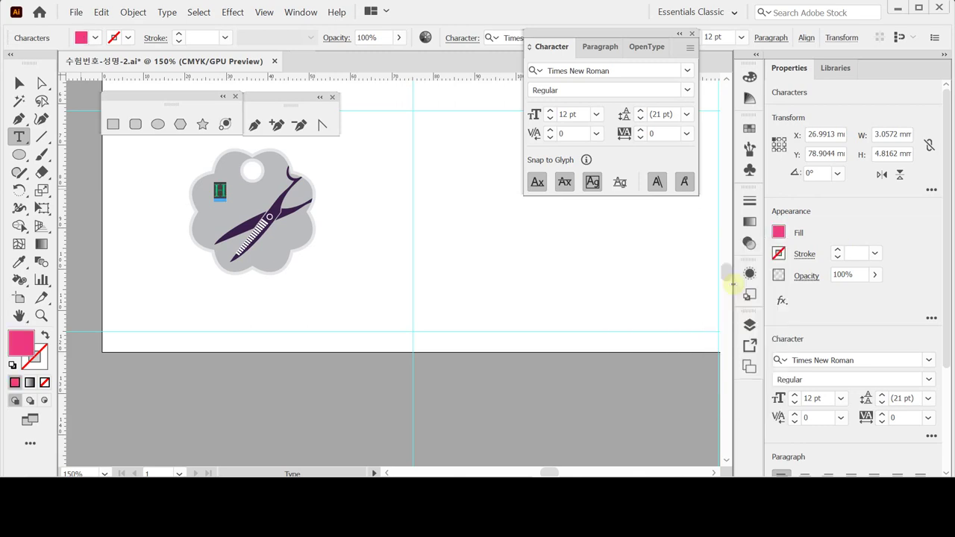
Step: Change the tag's text to "Hair Shop" and move it just above the scissors blades, near the tag's left edge
double_click(221, 192)
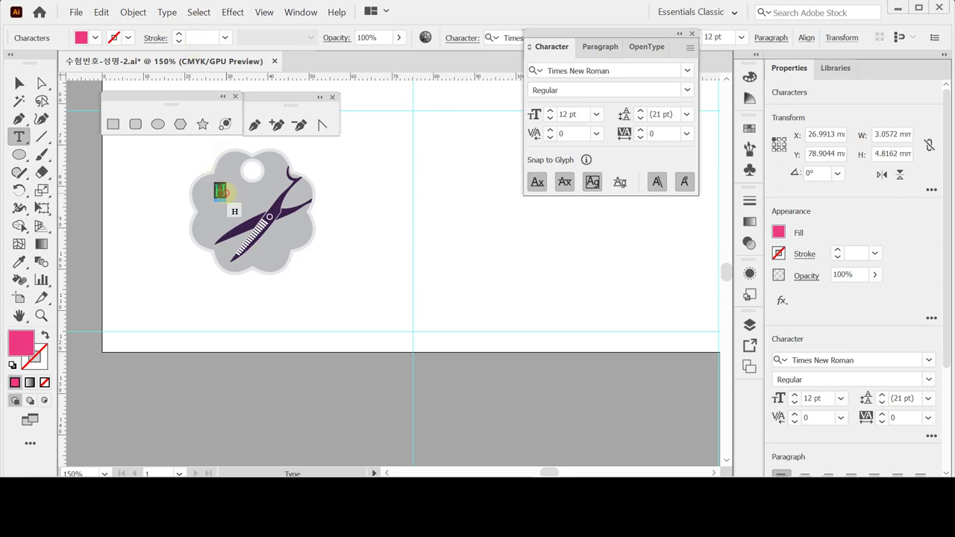
key(ctrl+h)
text(a)
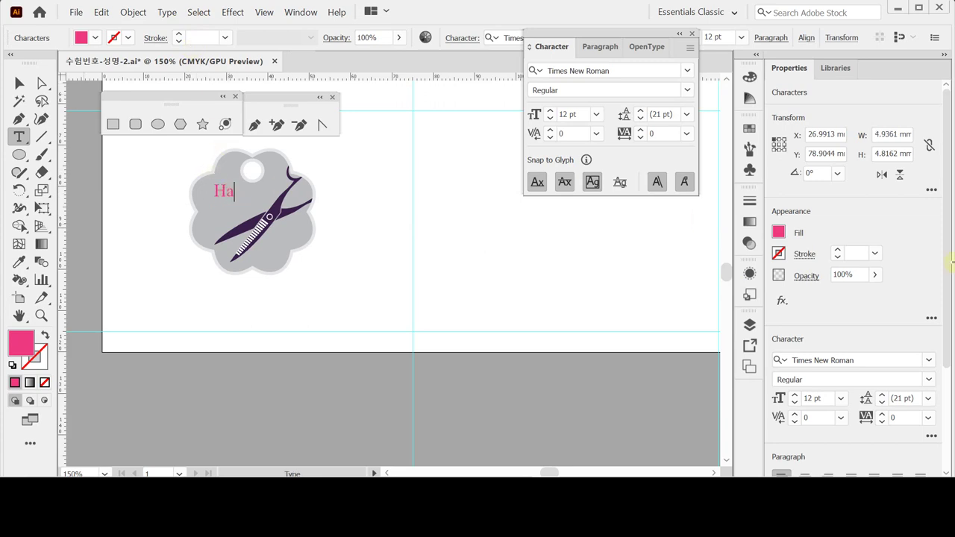
text(ir Shop)
ctrl+click(472, 269)
click(249, 196)
drag(249, 196, 223, 200)
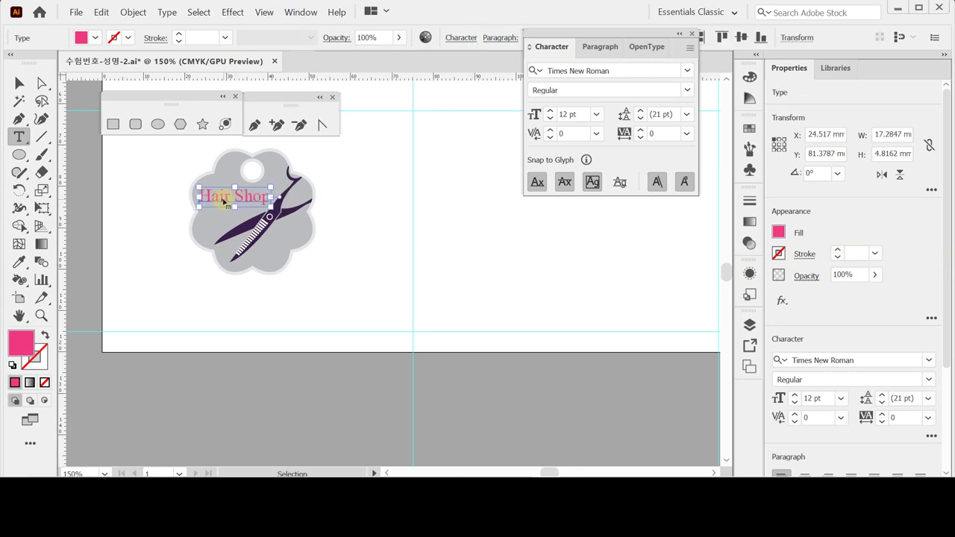
click(226, 200)
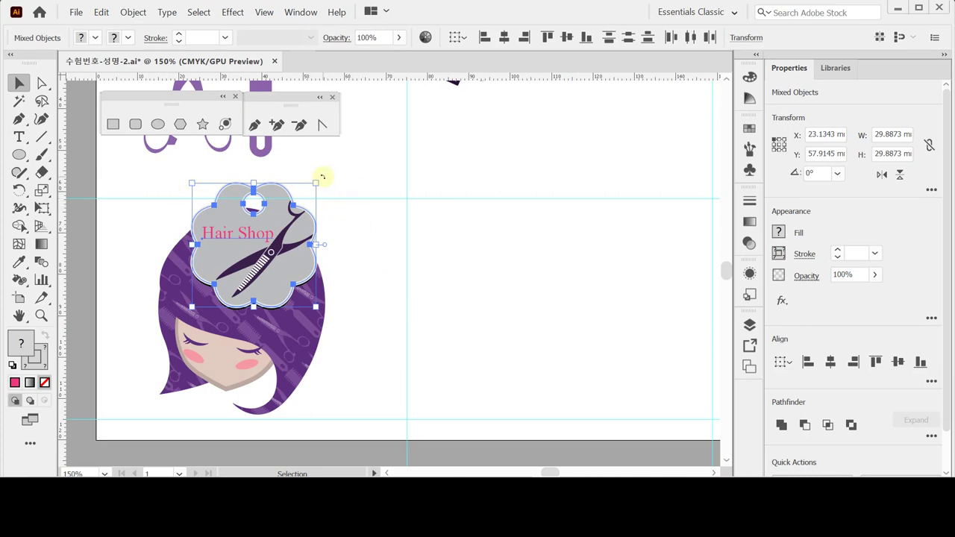
Step: Rotate the tag with its text and black backing about 16° clockwise and shift it down onto the woman's purple hair
drag(323, 178, 344, 211)
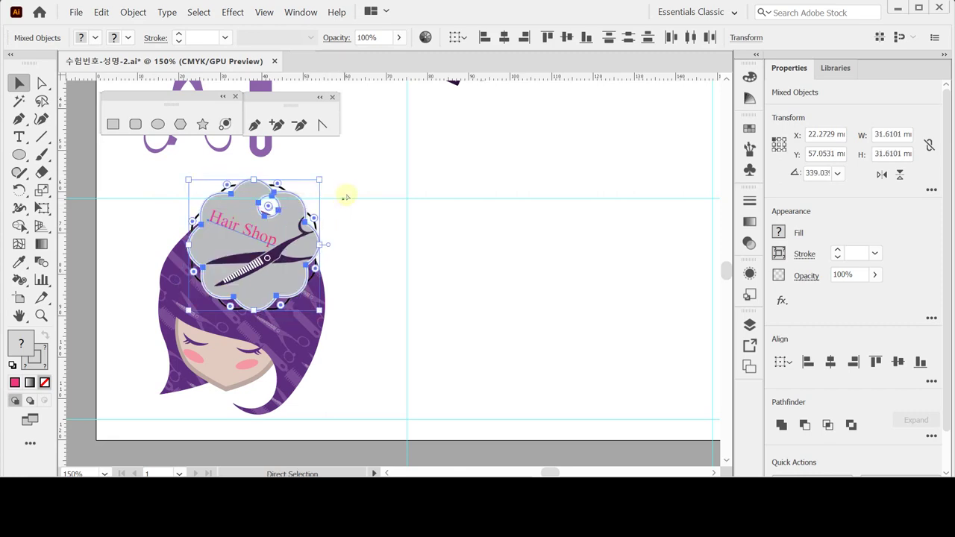
key(ctrl+z)
drag(332, 165, 252, 198)
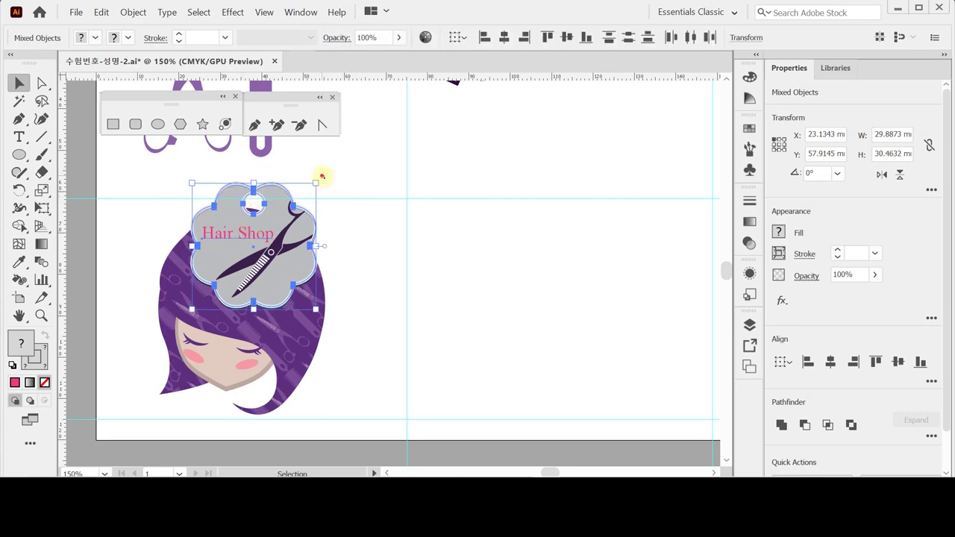
drag(322, 176, 335, 201)
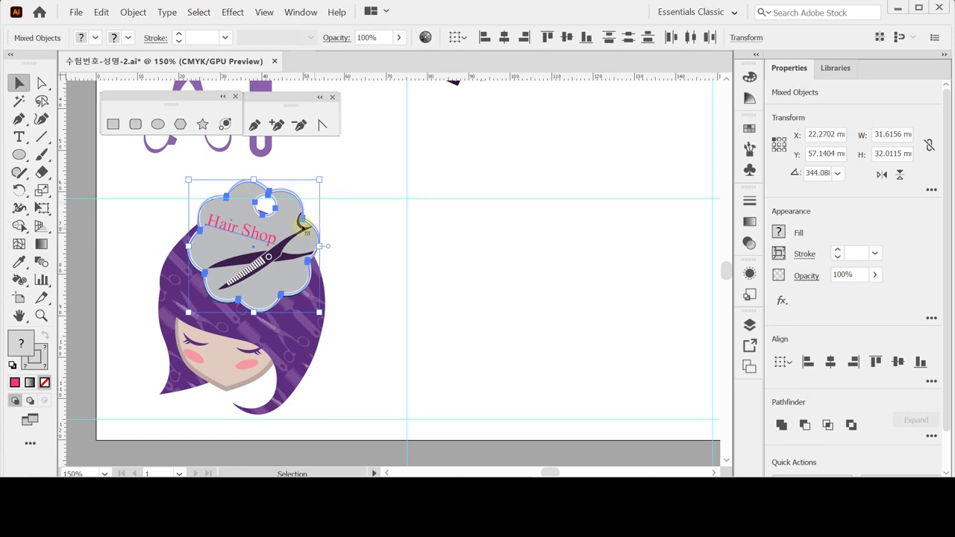
drag(298, 227, 301, 232)
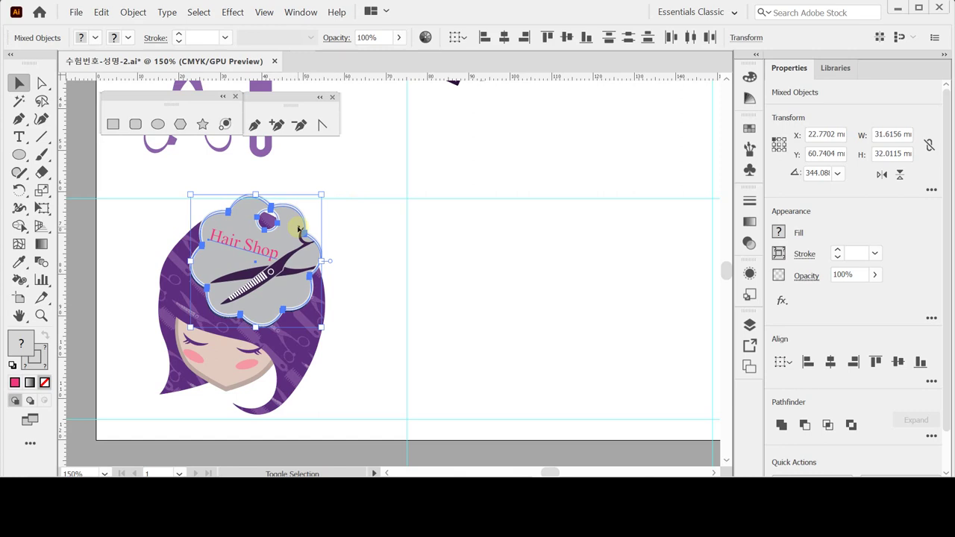
key(Left)
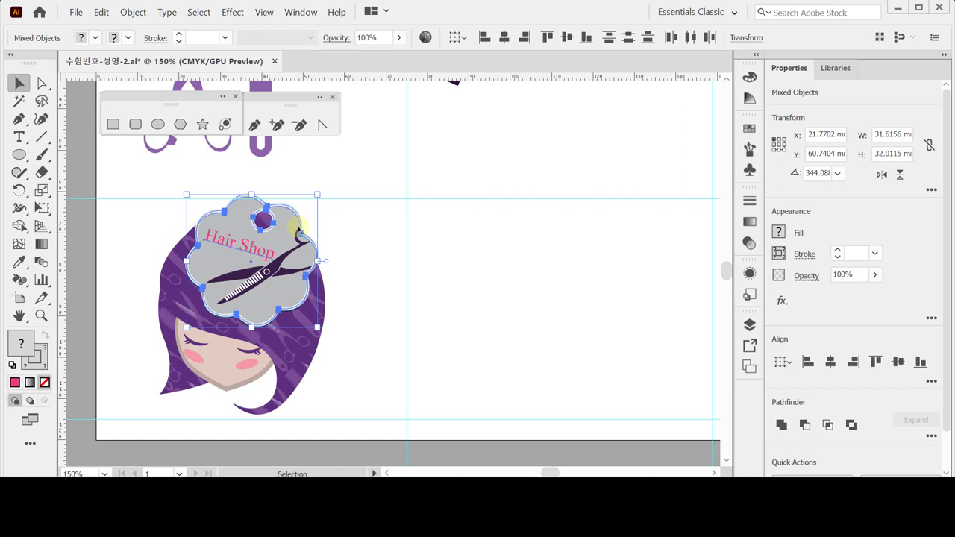
click(363, 224)
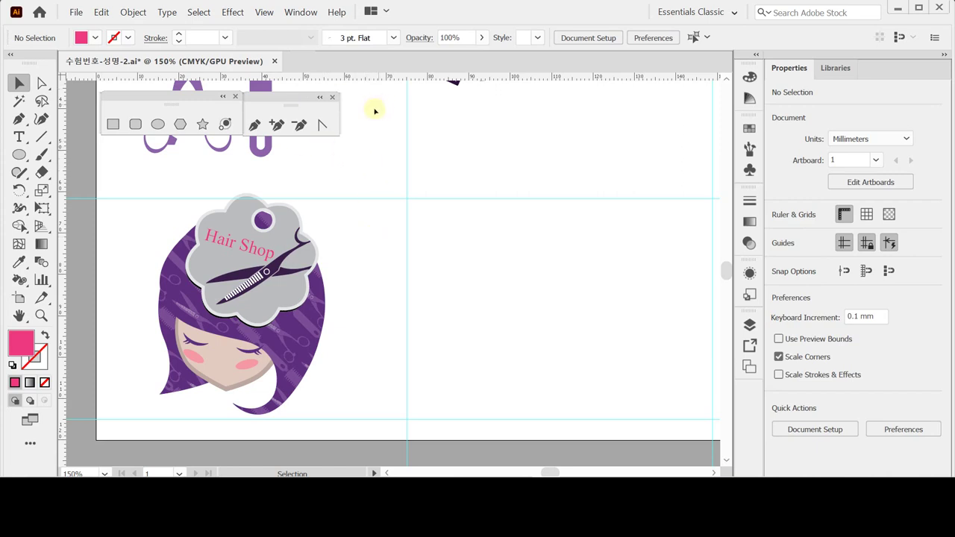
Step: Open the Artistic_Calligraphic brush library and choose the 3 pt. Flat brush
click(394, 37)
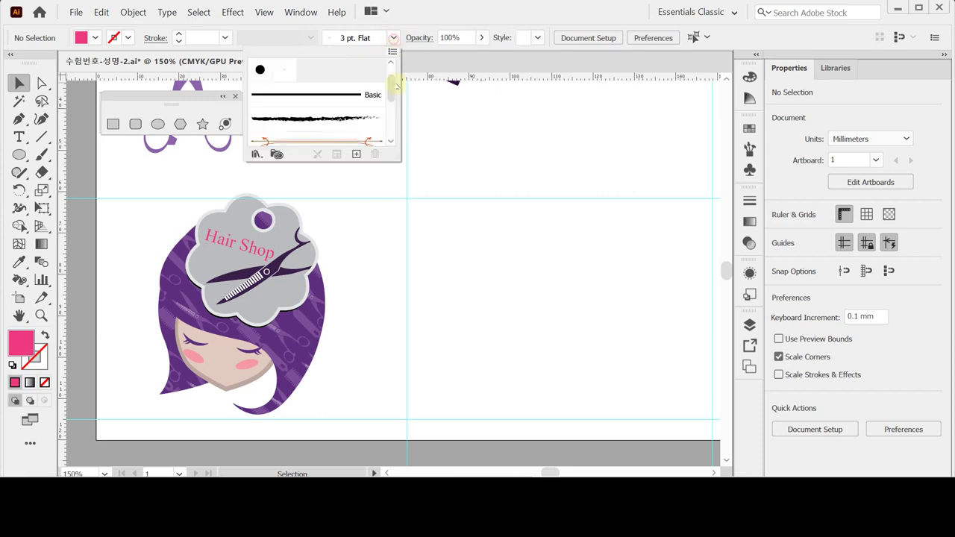
click(256, 154)
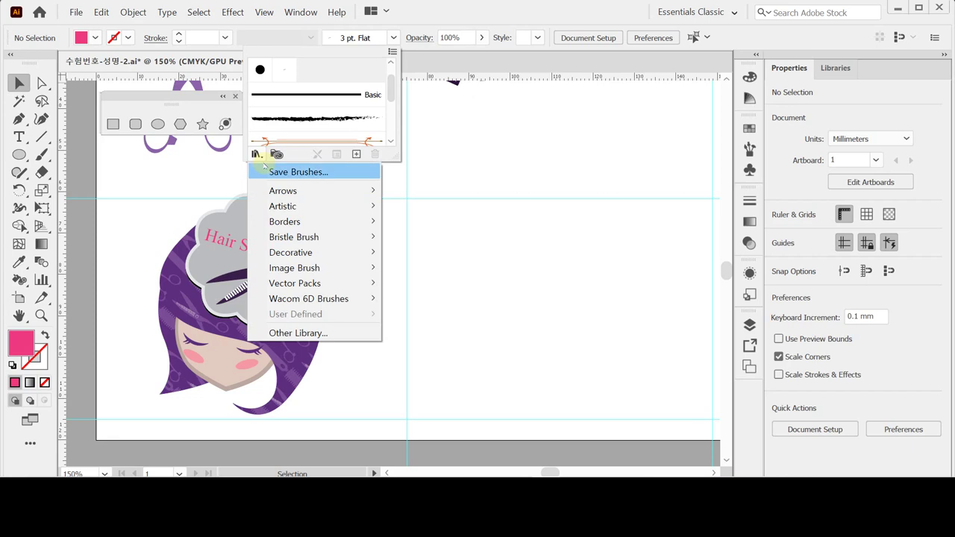
mouse_move(319, 206)
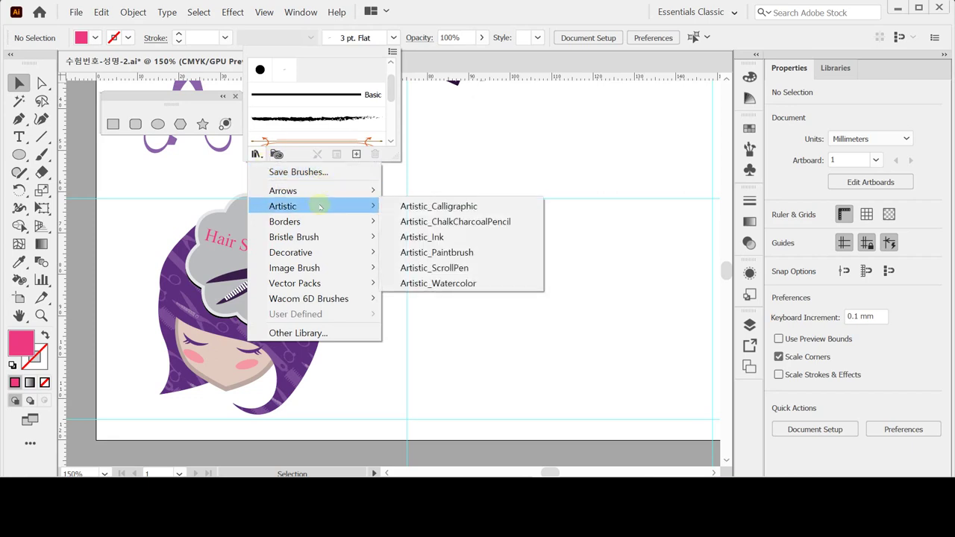
click(430, 207)
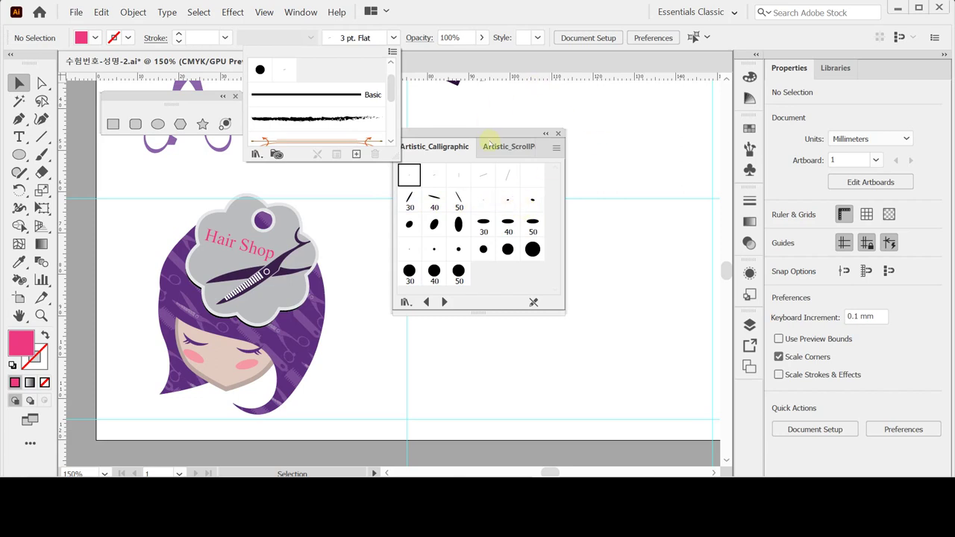
click(434, 182)
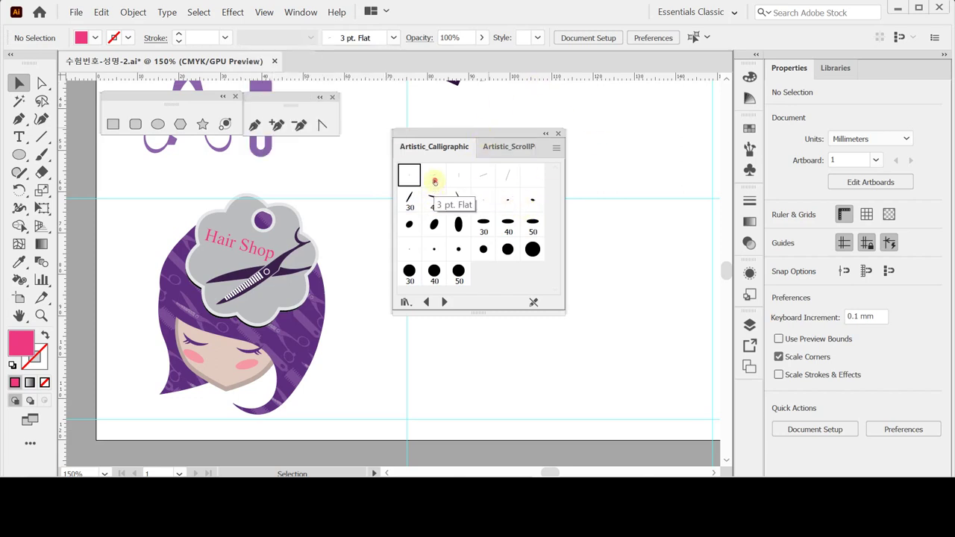
Step: Pick the 3 pt. Flat brush, close the brush library, and ready the Paintbrush tool with no fill
click(434, 180)
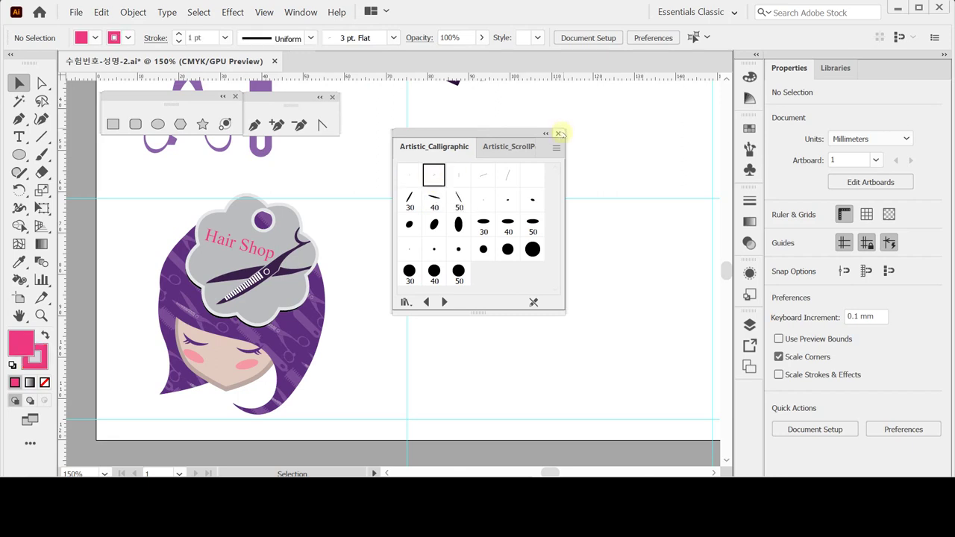
click(562, 134)
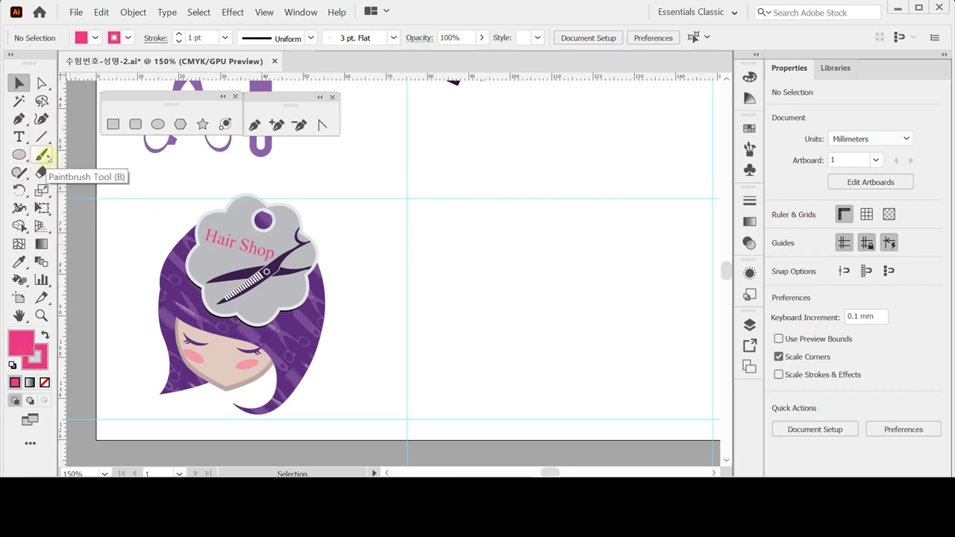
click(43, 155)
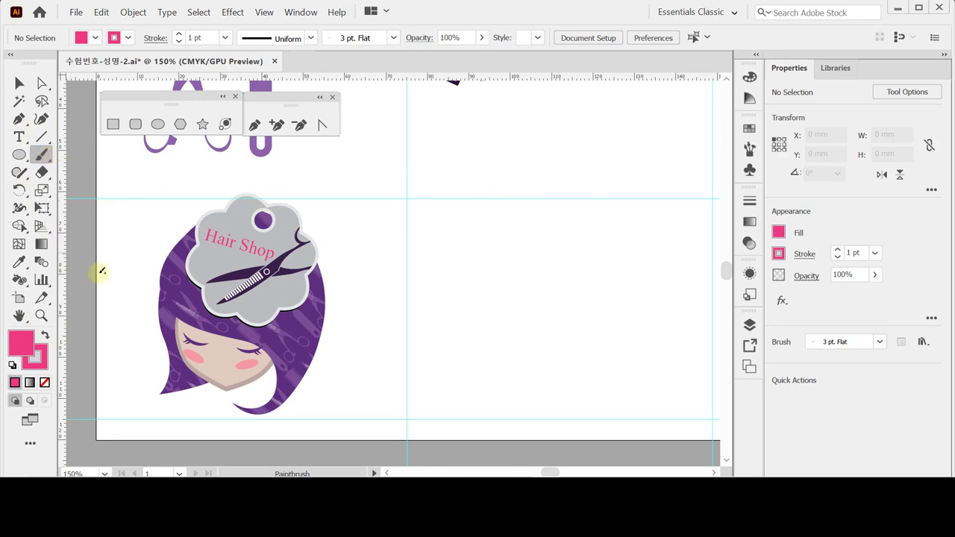
click(45, 382)
click(34, 357)
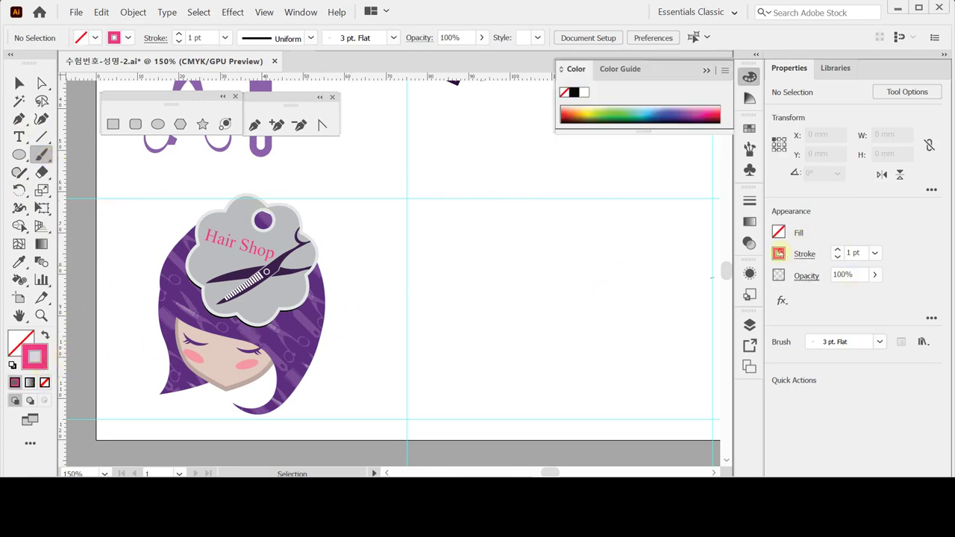
Step: Set the brush's stroke colour to a dark purple with C80 M100
click(778, 253)
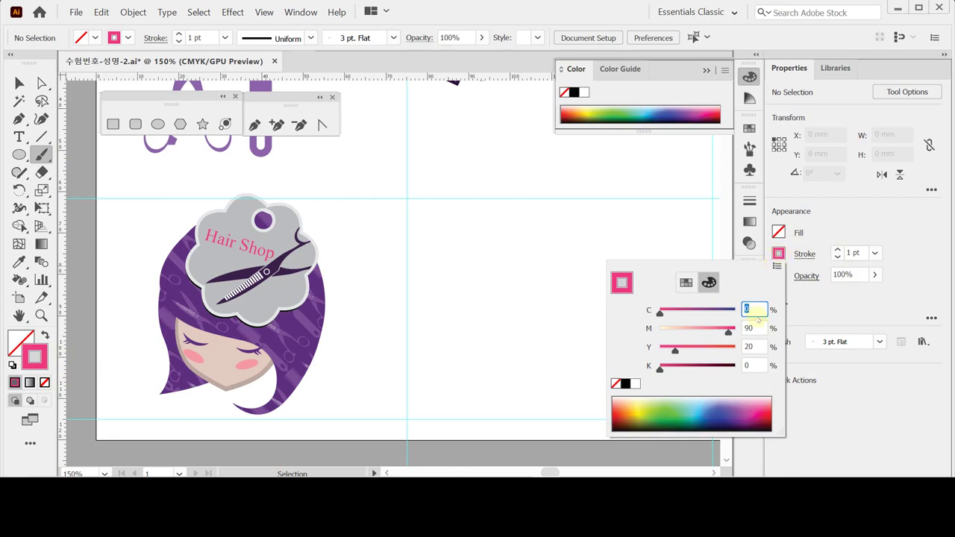
text(80)
key(Tab)
key(Tab)
key(Tab)
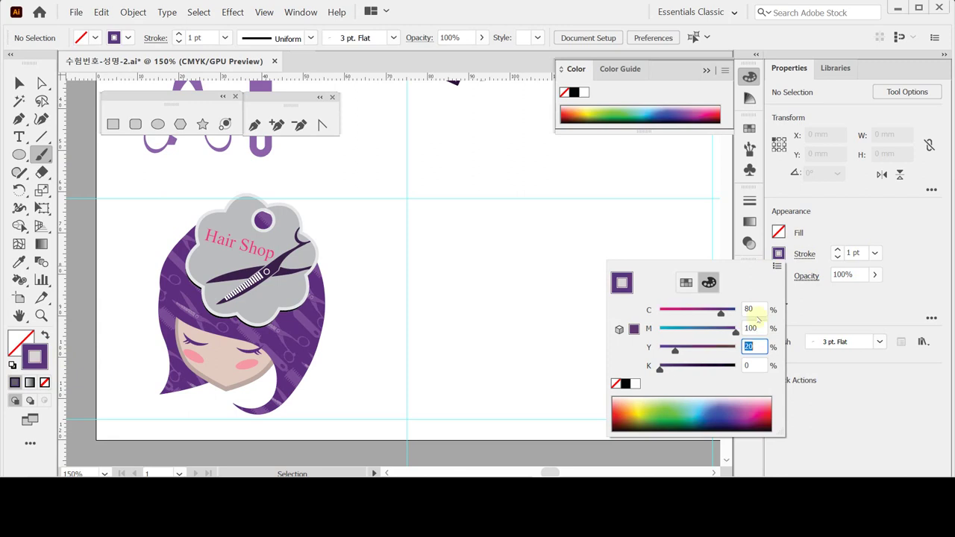
key(Return)
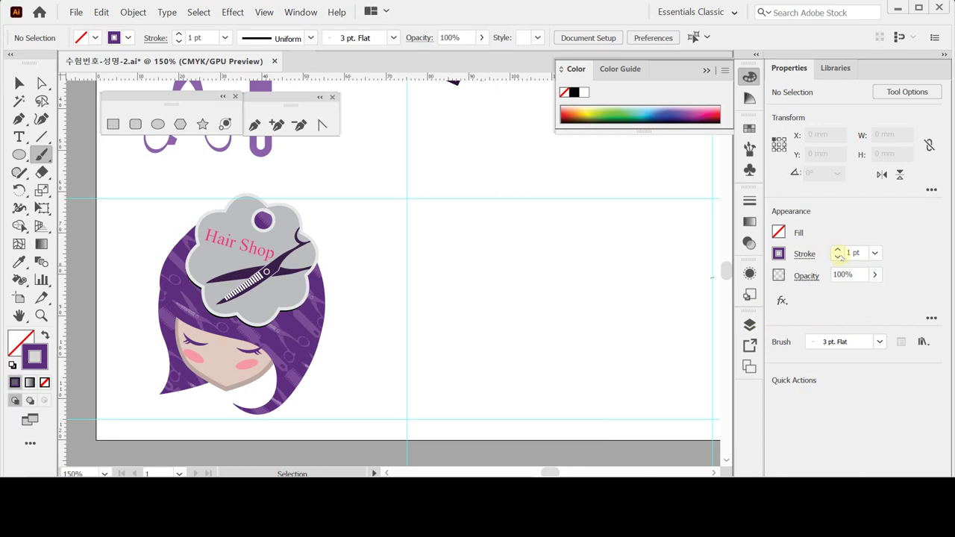
Step: Paint two crossing wavy string strokes from the tag's hole up and to the right, the first about 20 mm wide
click(265, 216)
mouse_move(265, 218)
mouse_down()
mouse_move(280, 192)
mouse_move(347, 183)
mouse_up()
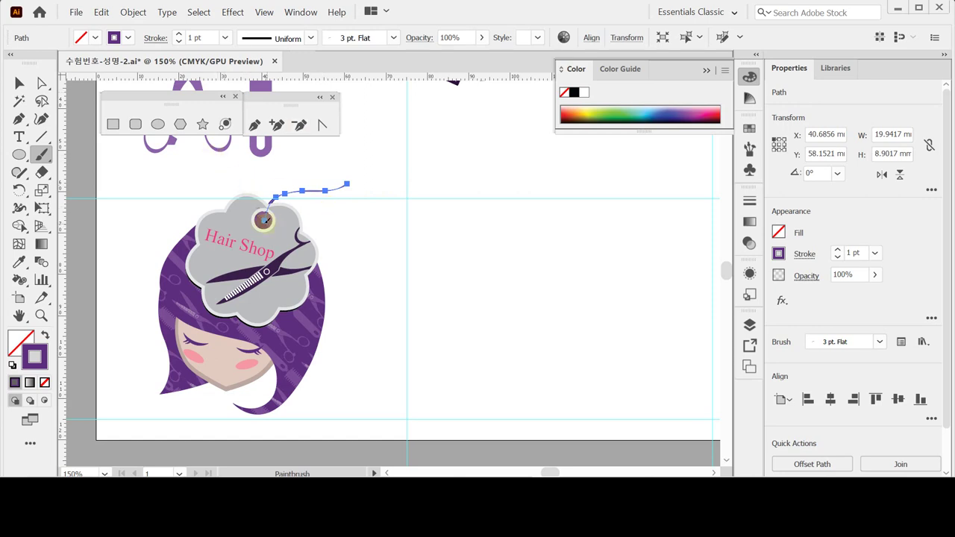
ctrl+click(366, 214)
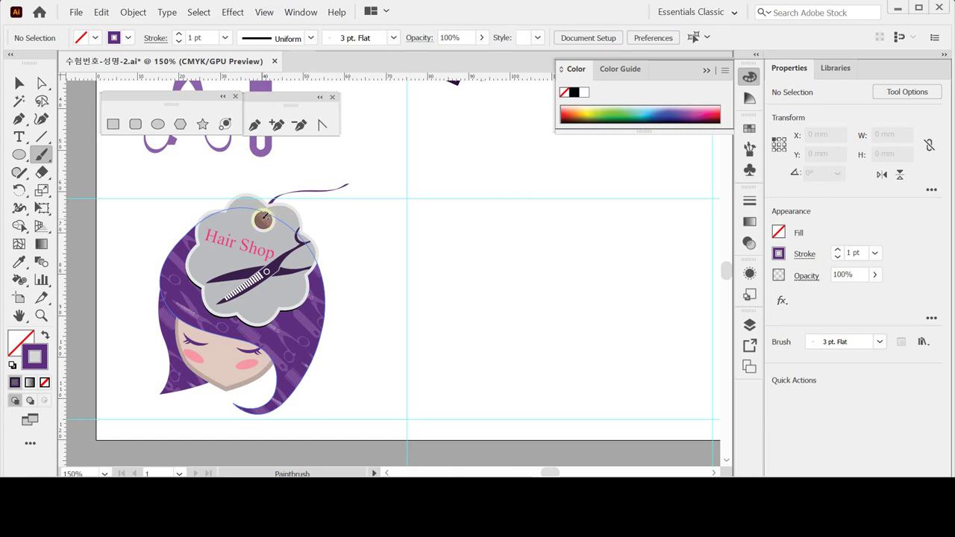
mouse_move(262, 218)
mouse_down()
mouse_move(288, 206)
mouse_move(315, 171)
mouse_move(354, 161)
mouse_up()
ctrl+click(375, 226)
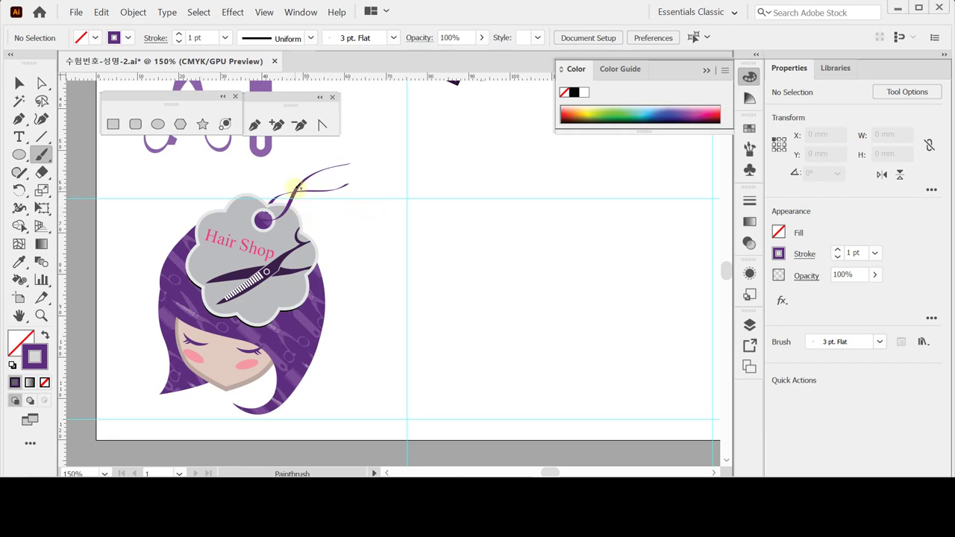
drag(296, 185, 282, 203)
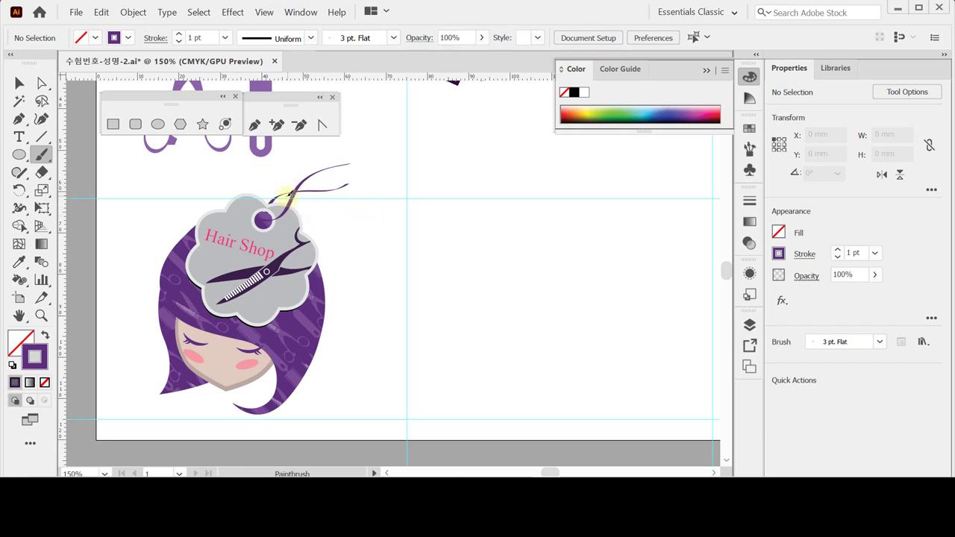
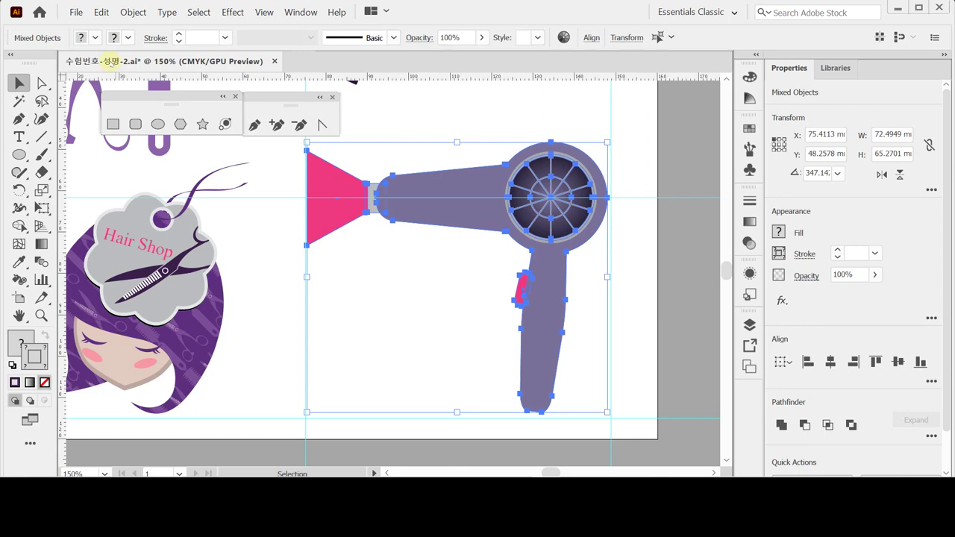
Step: Delete the selected hair dryer artwork and save the document
key(Delete)
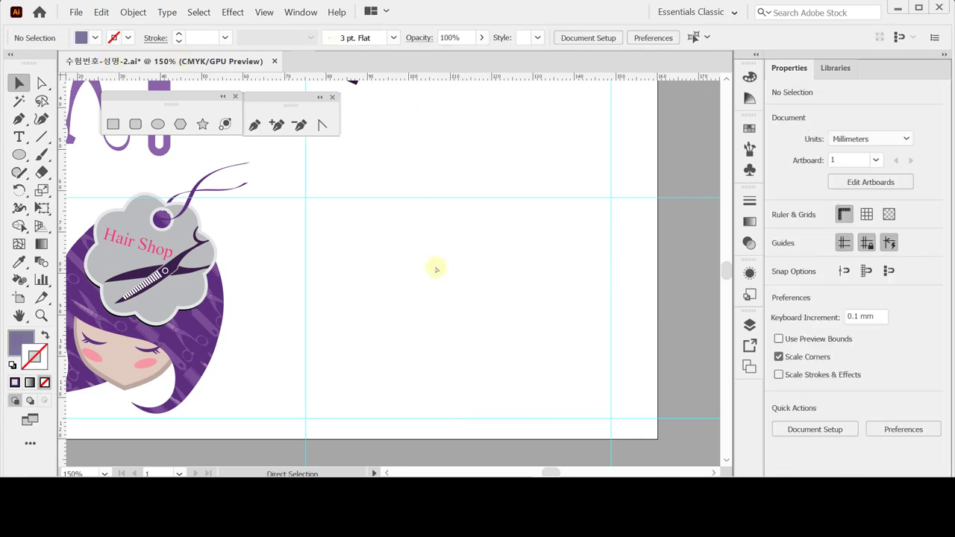
key(ctrl+s)
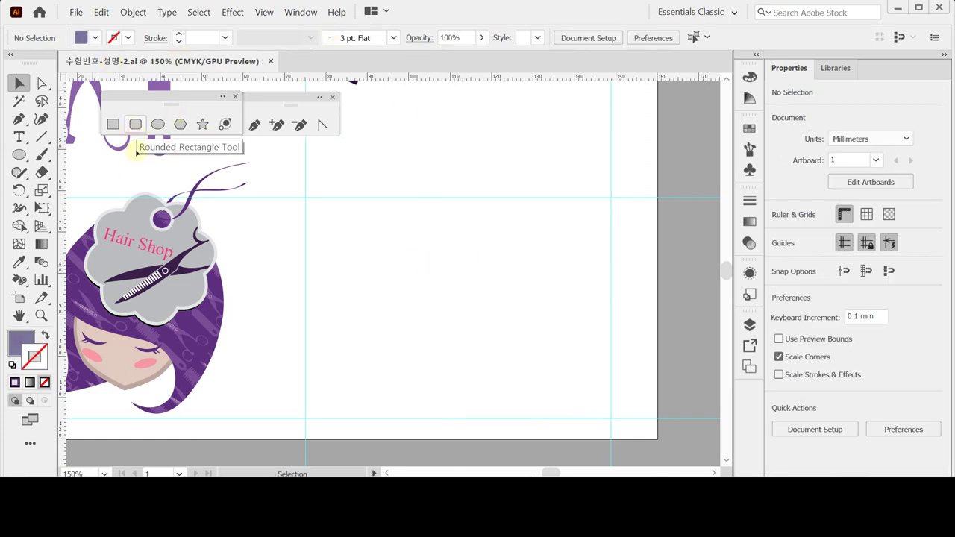
Step: Using the default fill and stroke, draw a 35 × 17 mm rectangle beside the head and a vertical one about 6 × 44 mm at its lower right
click(12, 365)
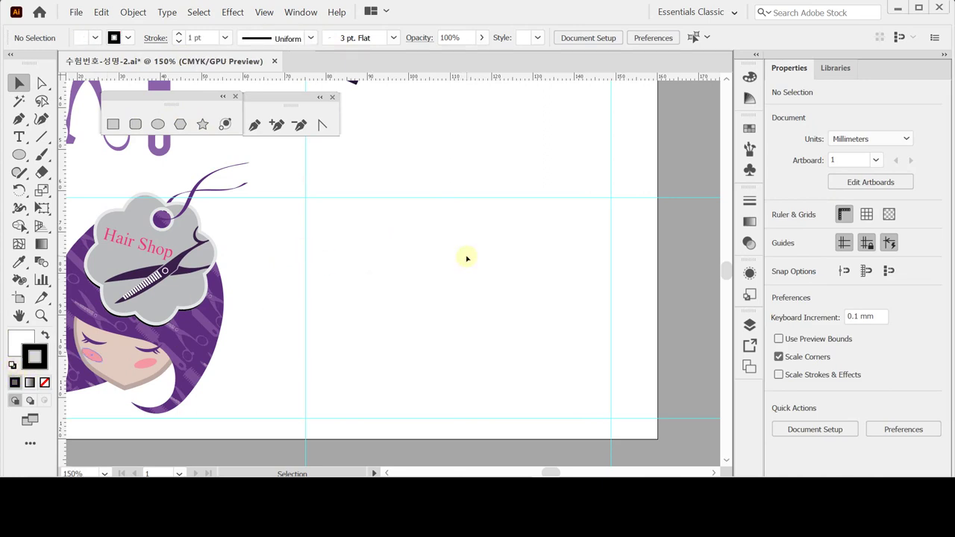
click(112, 124)
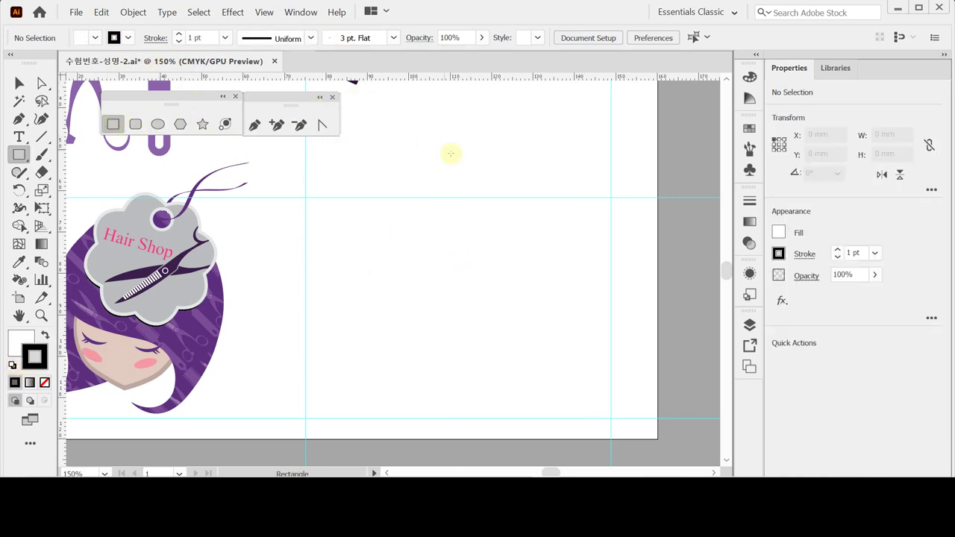
click(380, 187)
text(35)
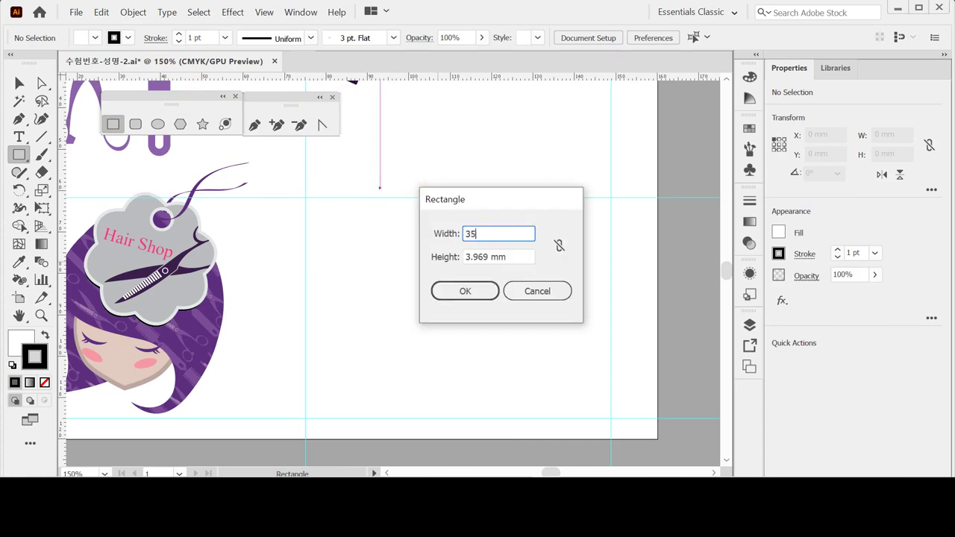
key(Tab)
text(17)
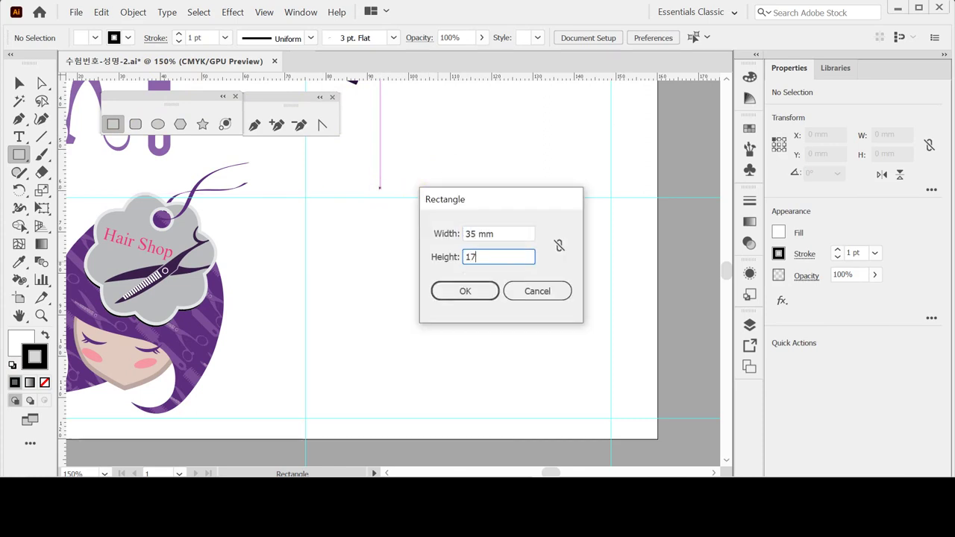
key(Return)
drag(442, 225, 422, 210)
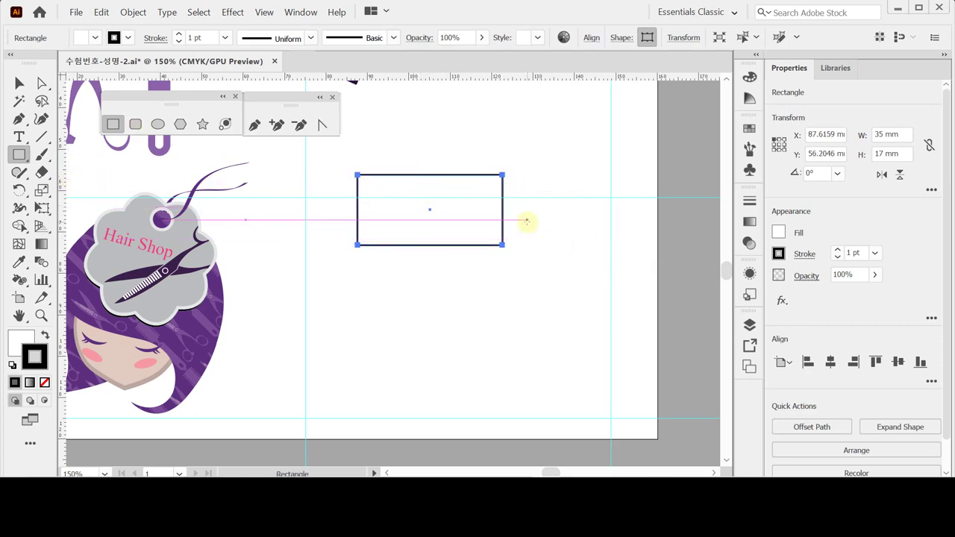
drag(519, 225, 543, 407)
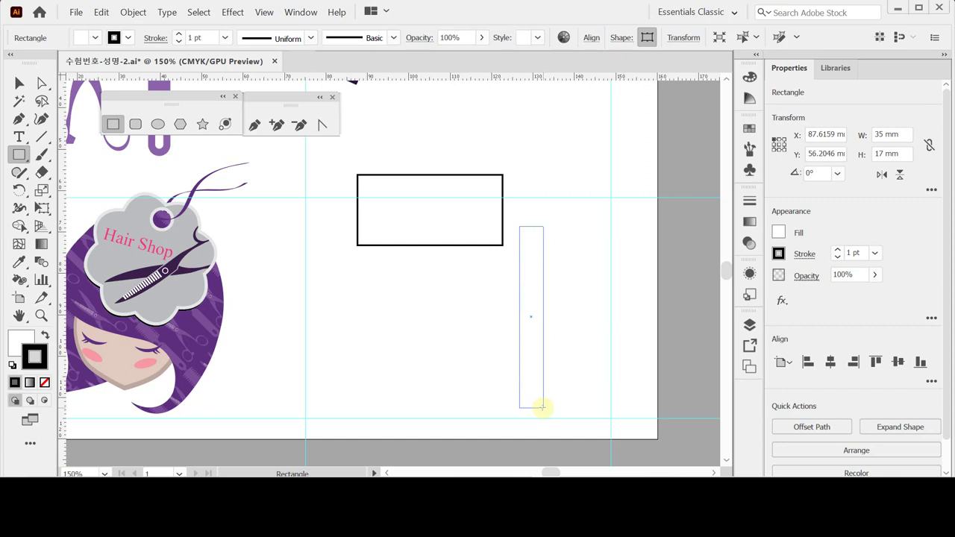
drag(543, 407, 543, 407)
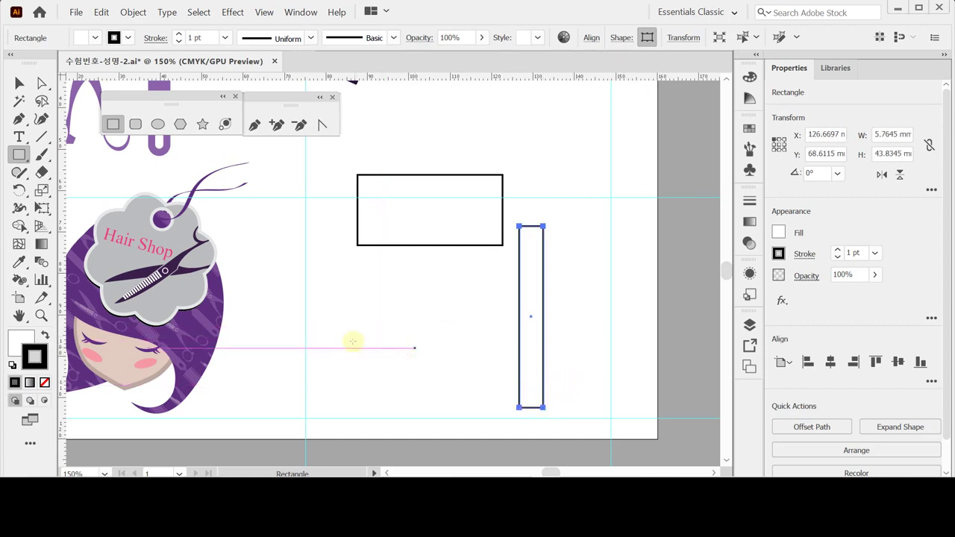
Step: Draw a 27 mm circle and place it over the horizontal rectangle's right end and the vertical rectangle's top
click(157, 124)
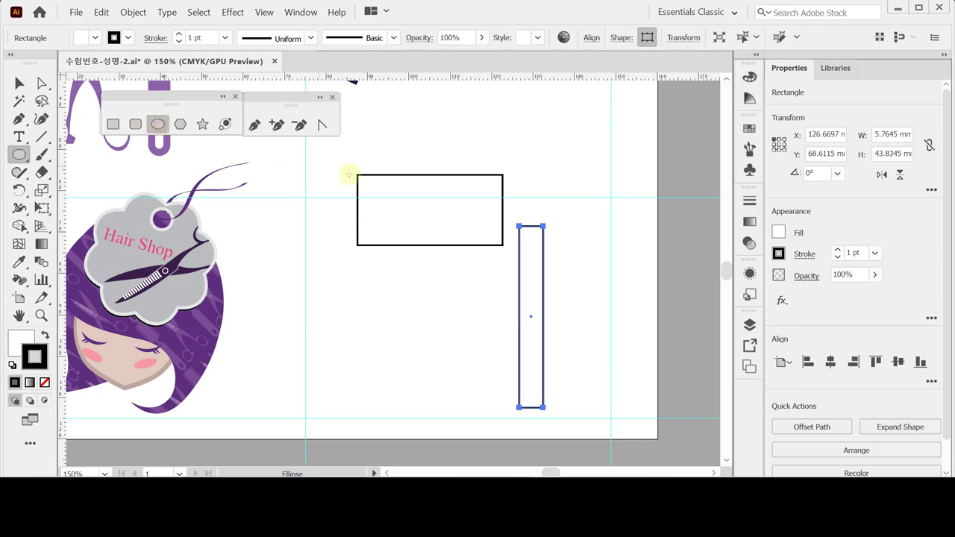
click(494, 172)
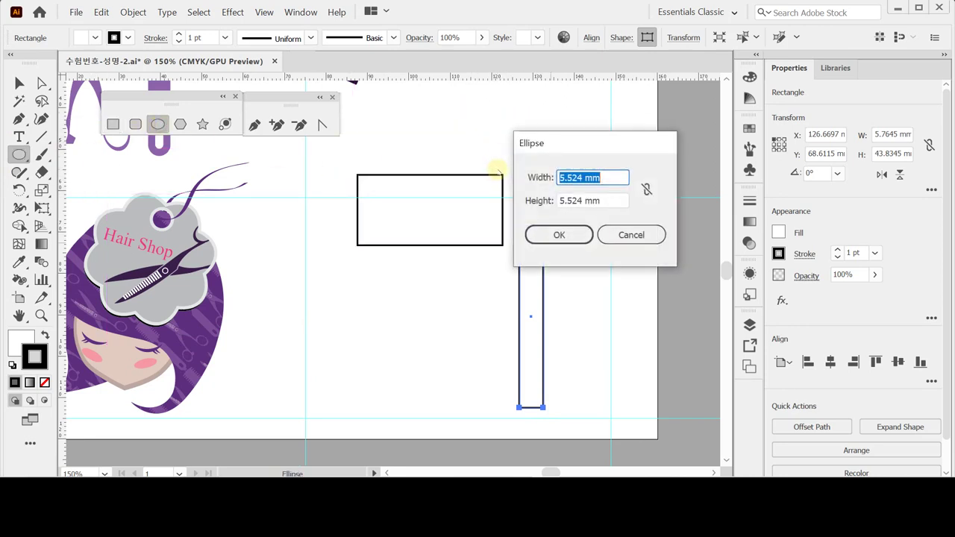
text(27)
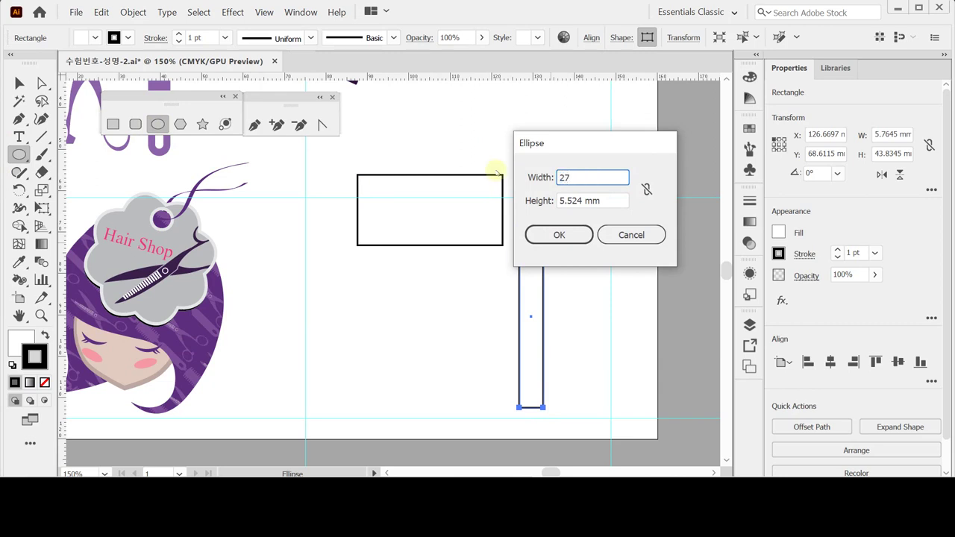
key(Tab)
text(27)
key(Return)
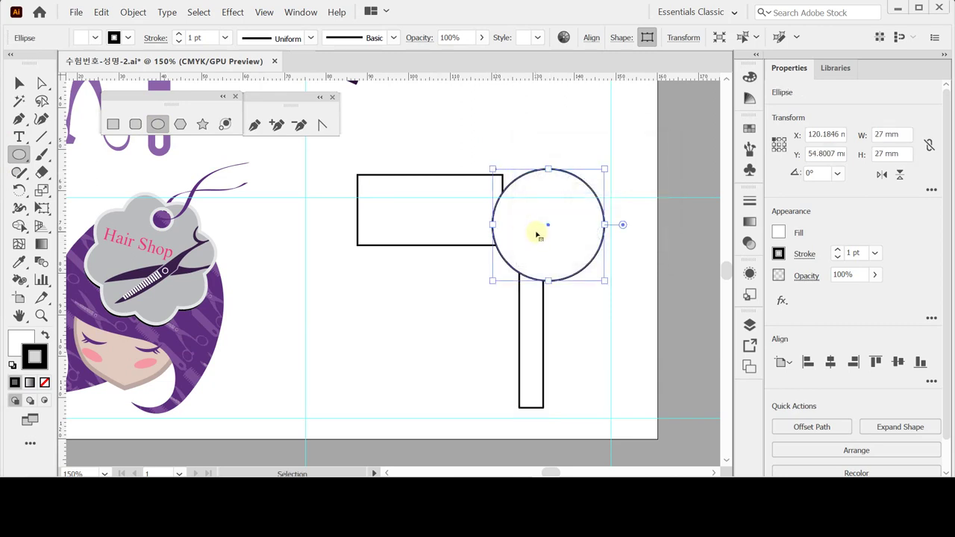
drag(530, 234, 511, 220)
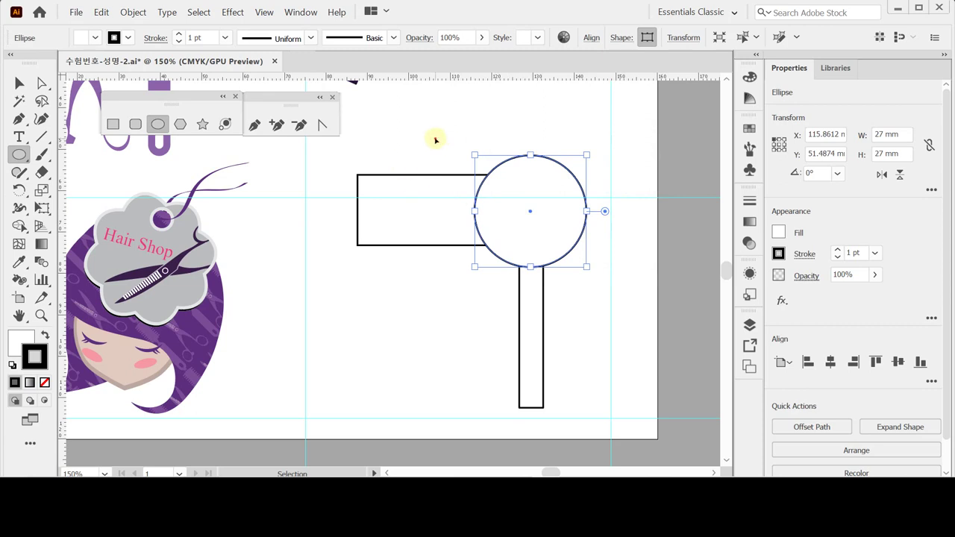
Step: Remove the fill from the circle and both rectangles
drag(435, 139, 522, 306)
click(44, 382)
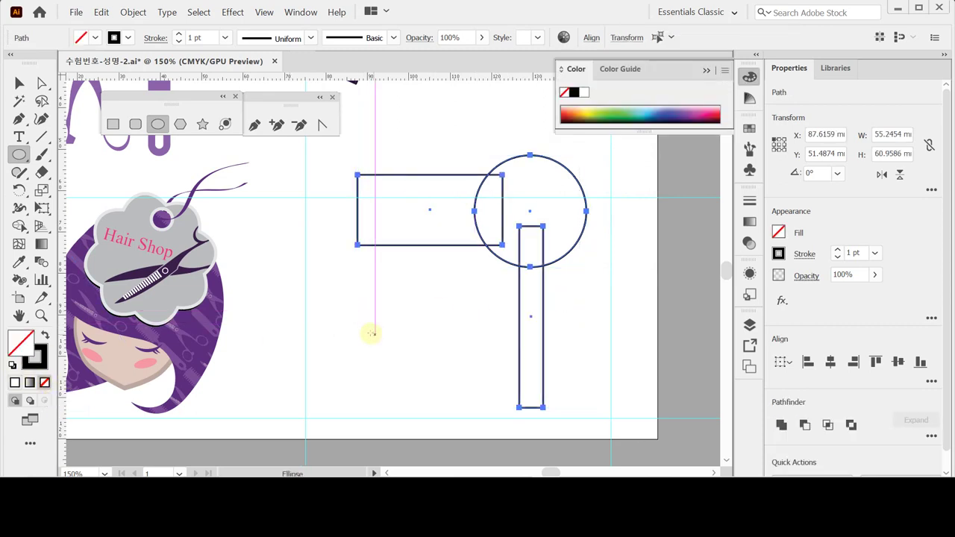
ctrl+click(442, 282)
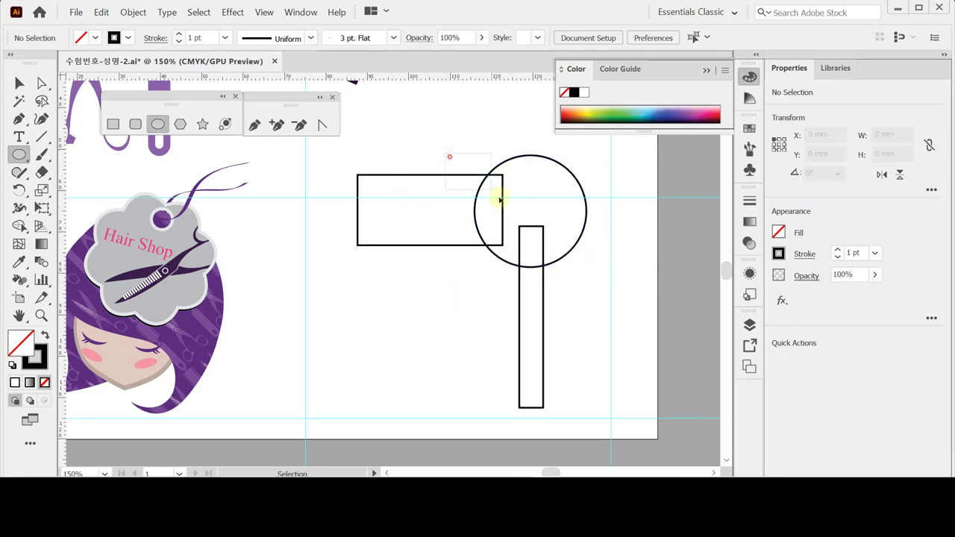
Step: Align the circle and horizontal rectangle on their vertical centres, and the circle and vertical rectangle on their horizontal centres
drag(500, 200, 502, 200)
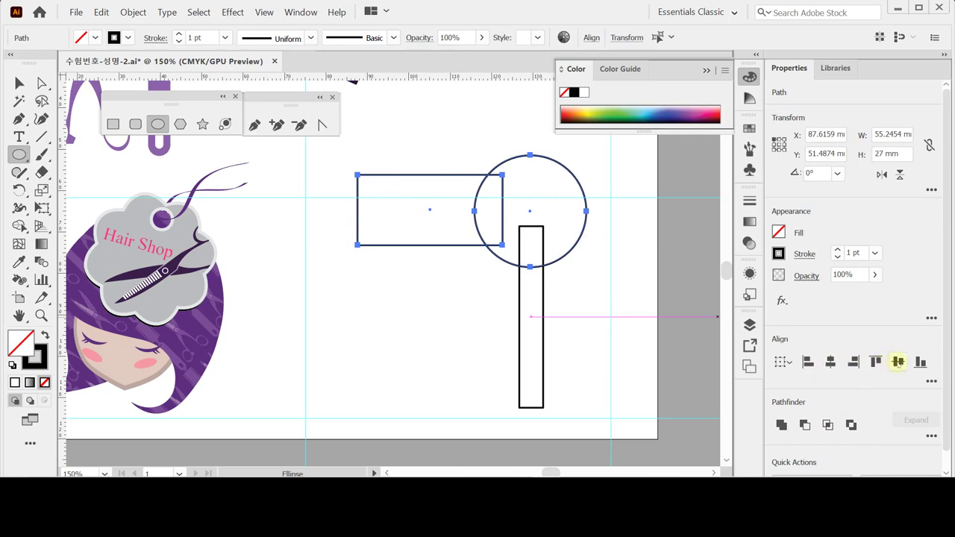
click(898, 362)
click(464, 324)
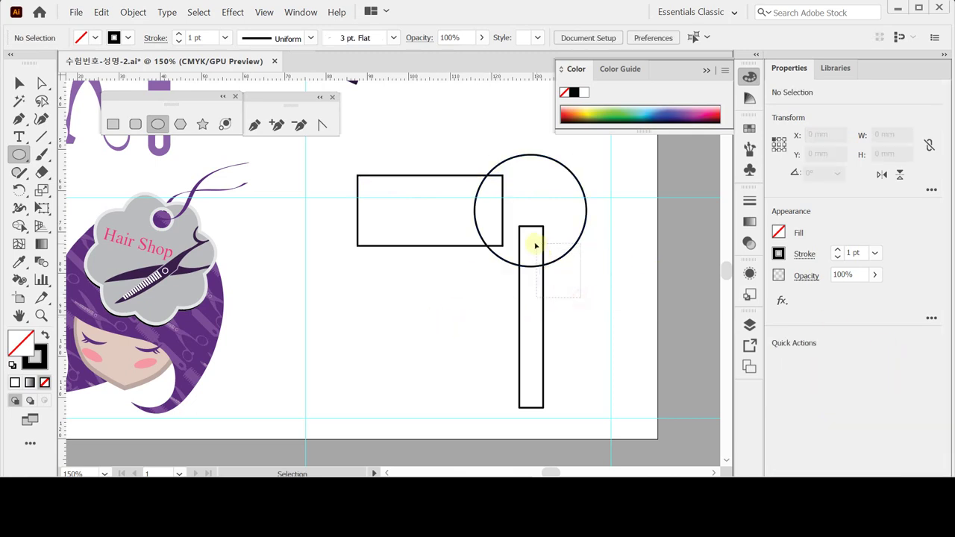
drag(535, 246, 534, 247)
click(830, 361)
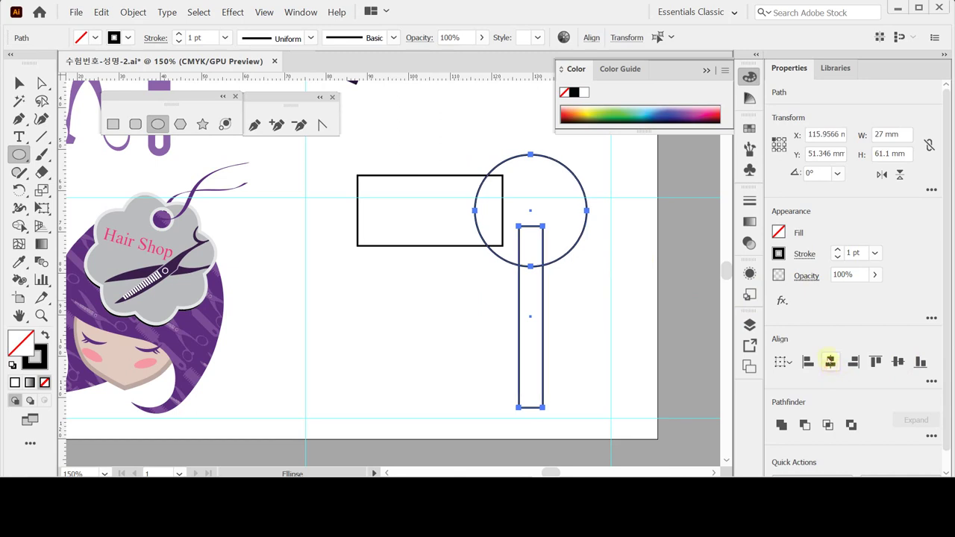
click(554, 289)
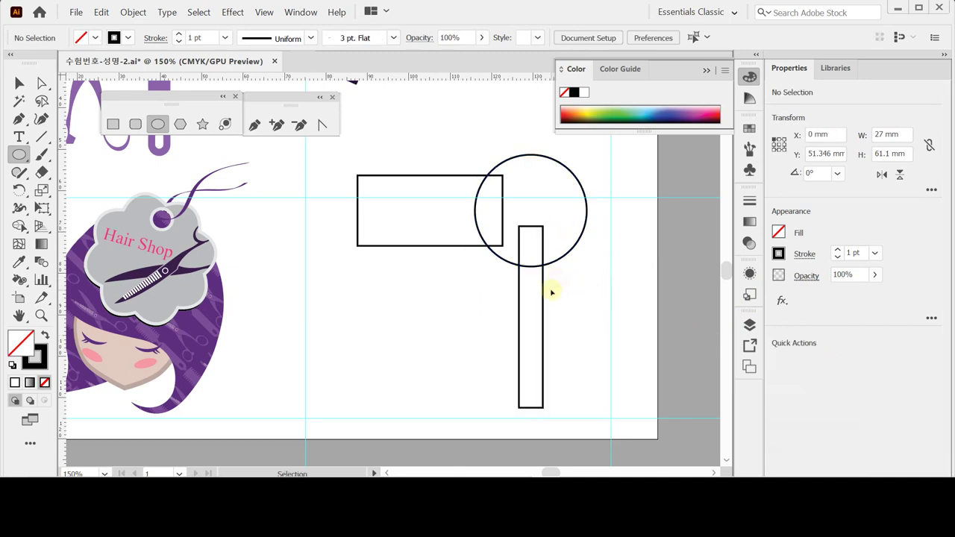
click(157, 124)
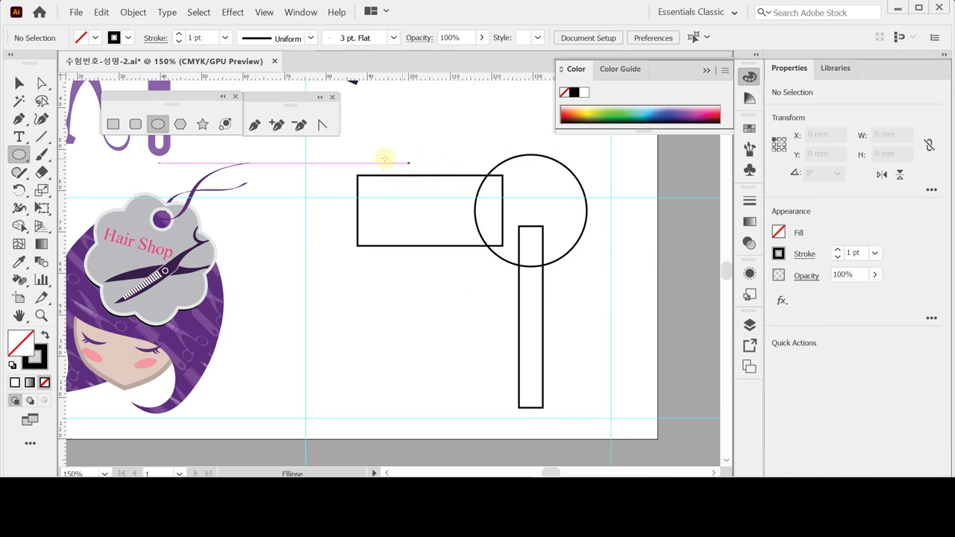
drag(398, 151, 416, 193)
key(ctrl+z)
Step: Nudge the horizontal rectangle about 1.3 mm left and the vertical rectangle 1 mm down
ctrl+click(408, 178)
key(Left)
key(Left)
key(Left)
key(Left)
key(Left)
key(Left)
key(Left)
key(Left)
key(Left)
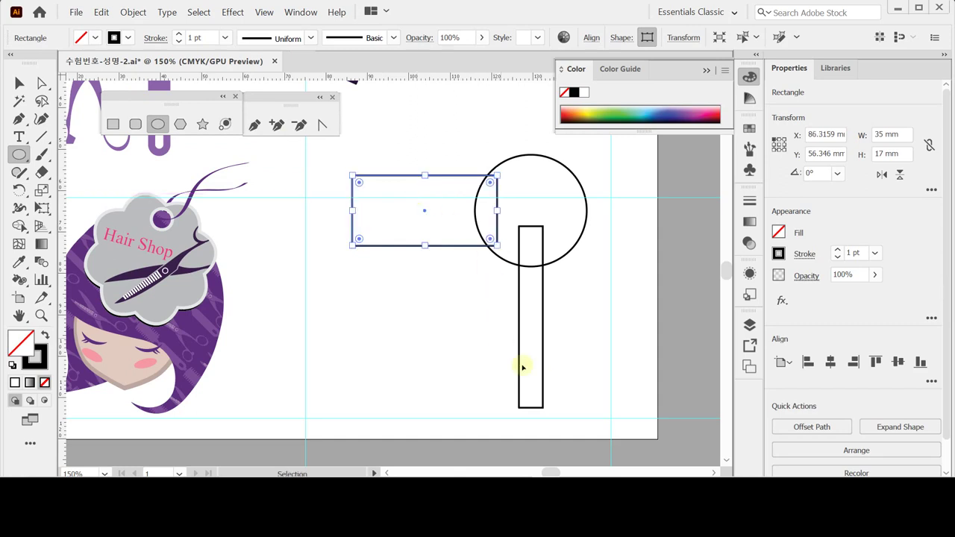
ctrl+click(577, 358)
drag(563, 403, 562, 399)
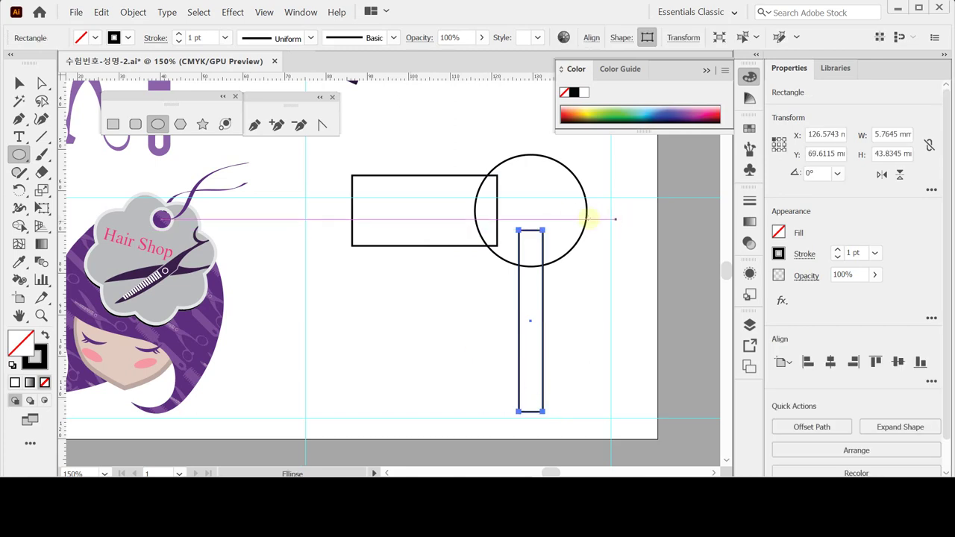
Step: Taper the horizontal rectangle by scaling its two left corner points to 60%
click(42, 83)
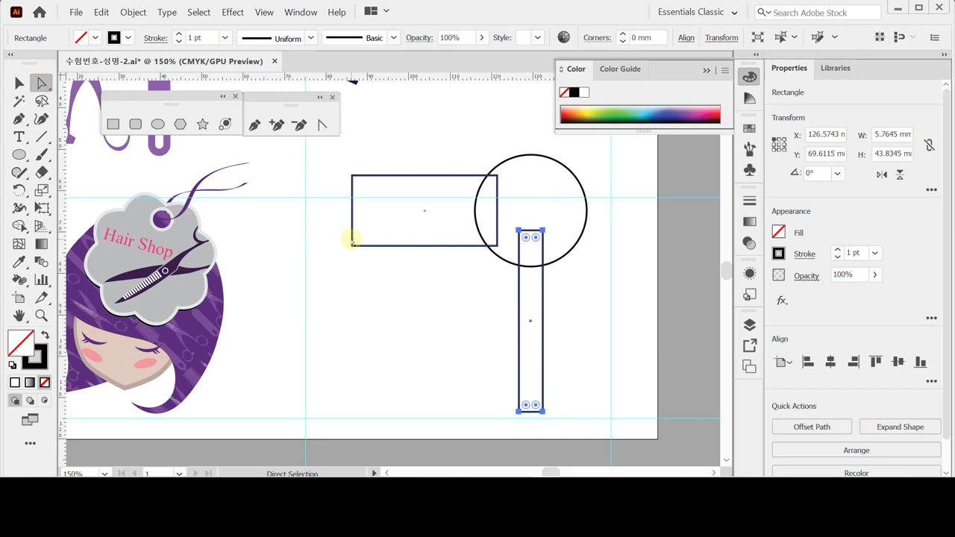
drag(334, 162, 371, 266)
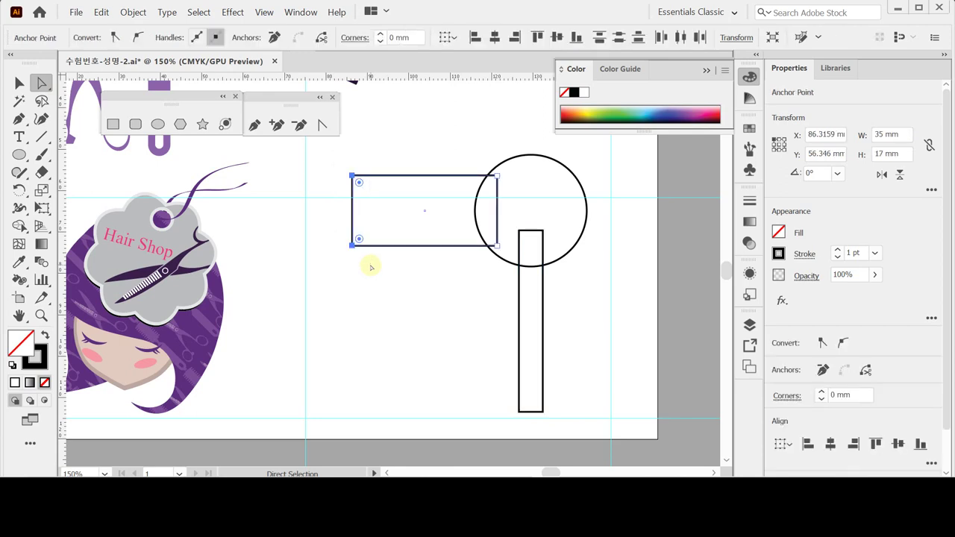
double_click(41, 189)
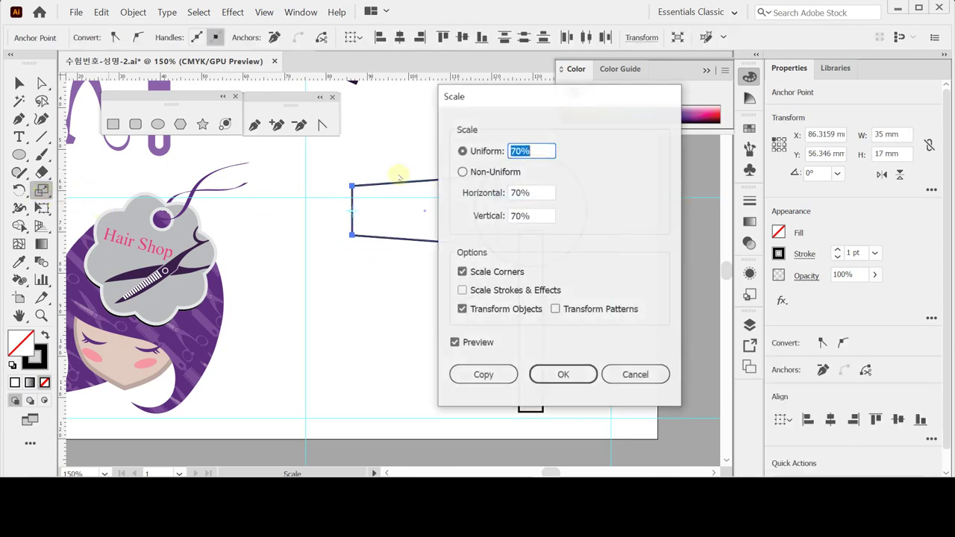
text(80)
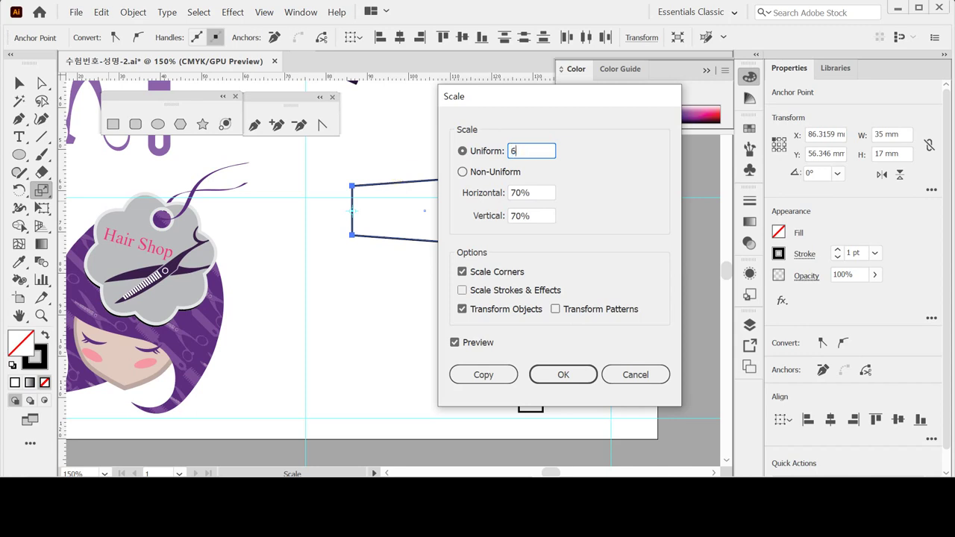
key(Return)
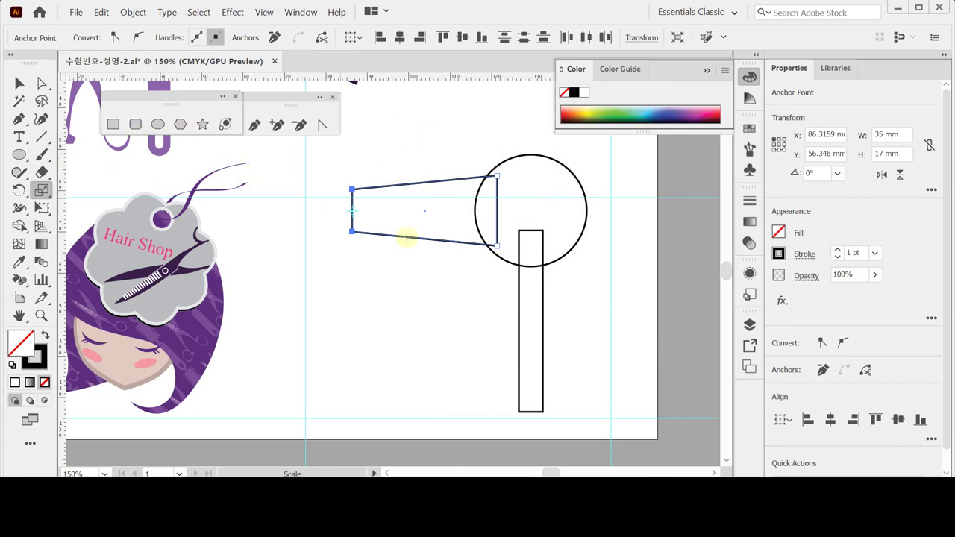
Step: Add anchor points midway along the sides of the vertical rectangle
click(19, 83)
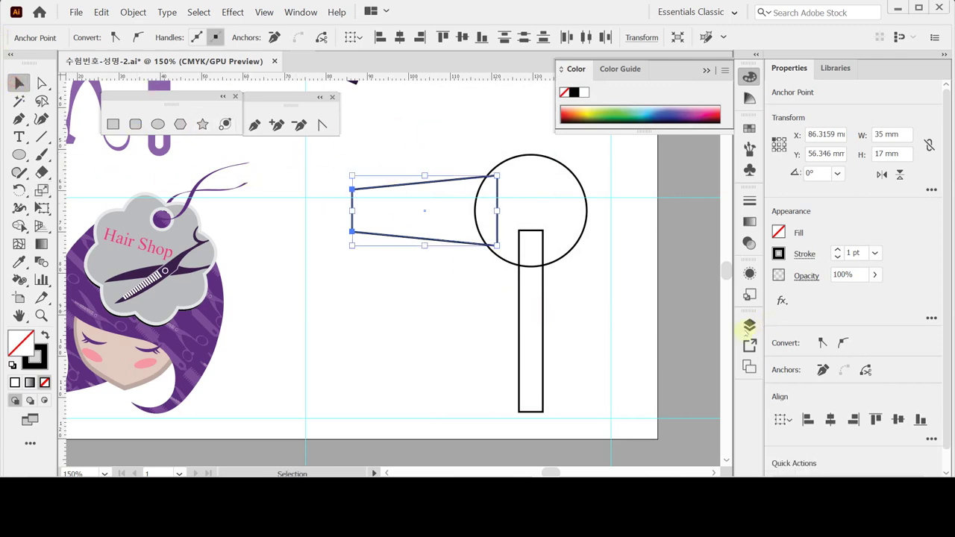
click(519, 348)
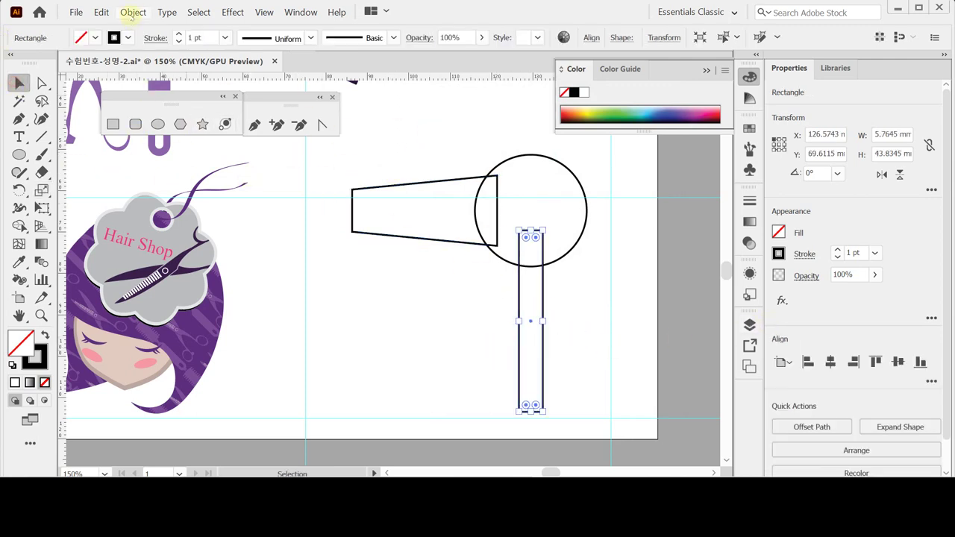
click(133, 12)
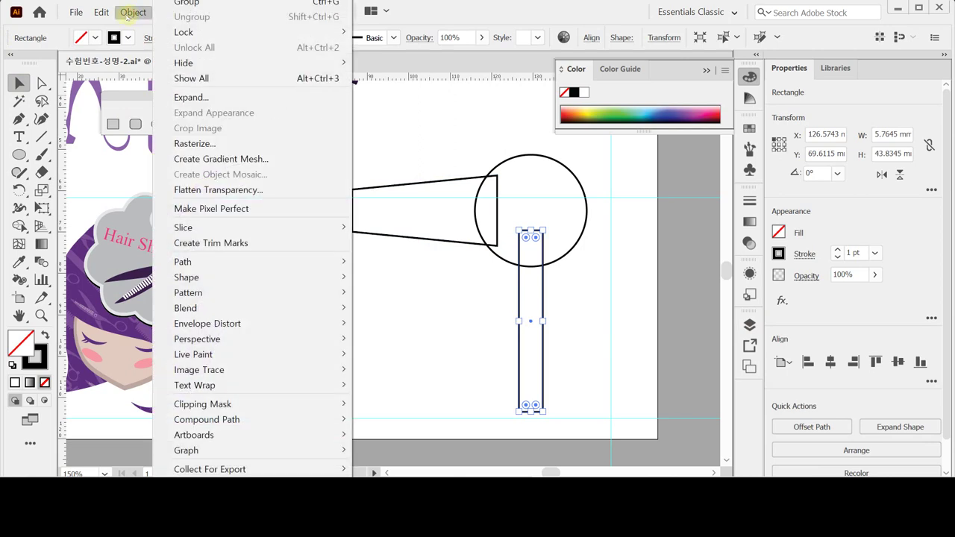
mouse_move(275, 266)
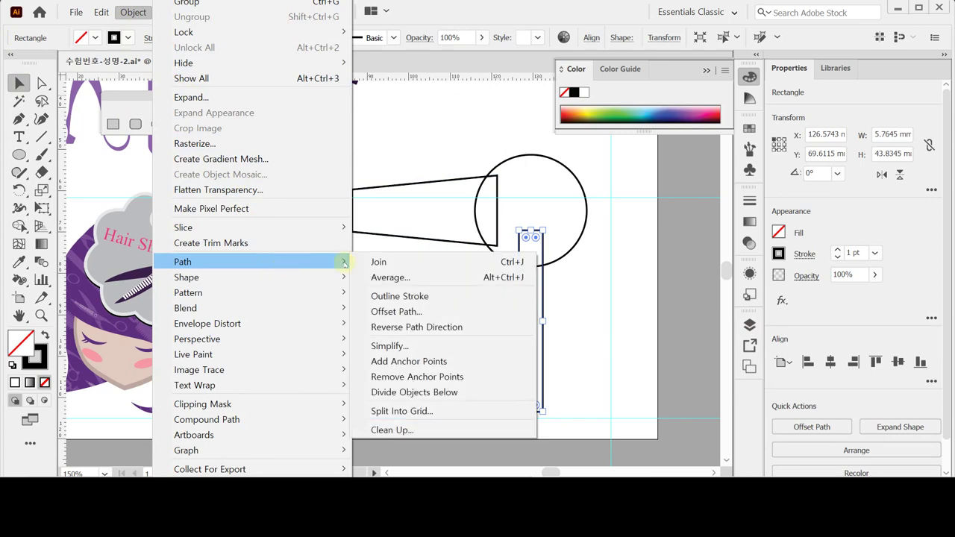
click(473, 363)
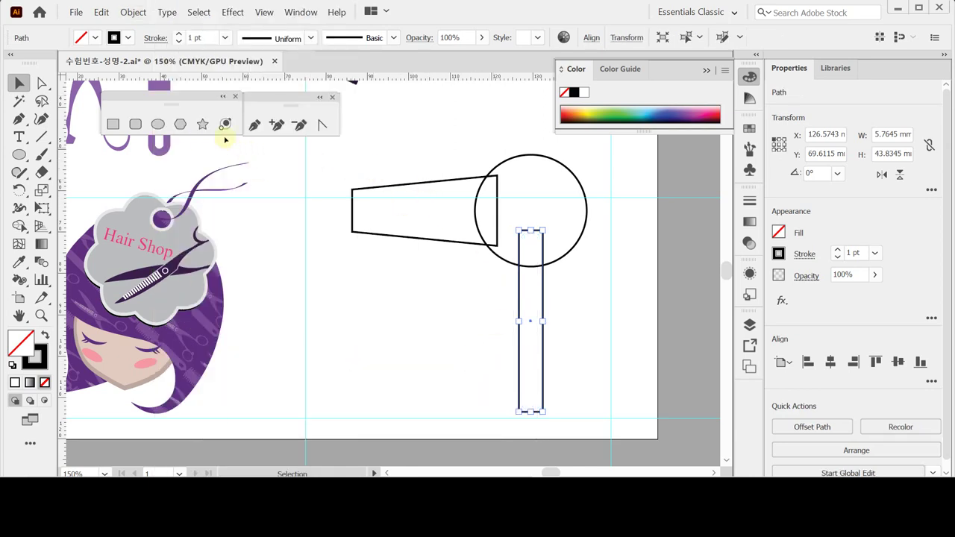
Step: Widen the middle of the vertical rectangle by scaling its two side midpoints to 150%
click(41, 83)
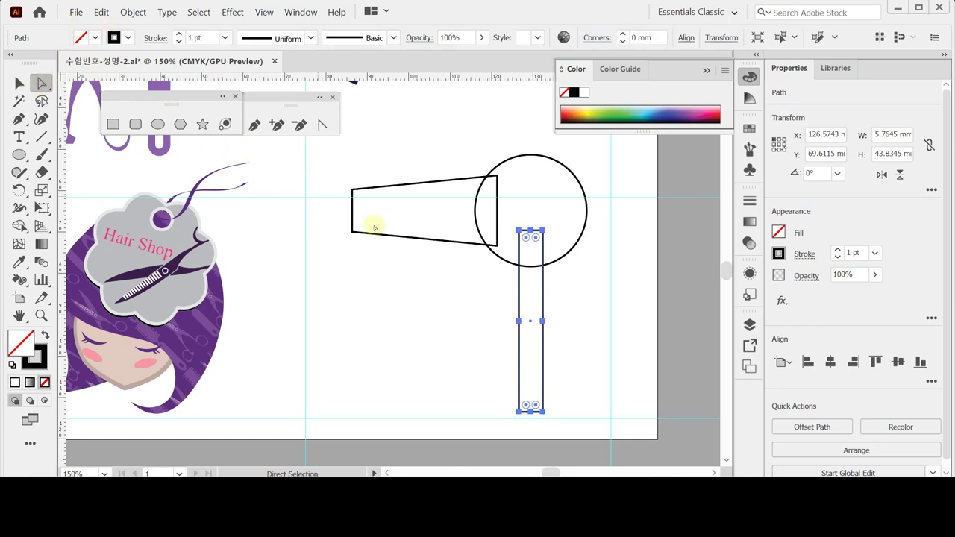
drag(487, 305, 565, 337)
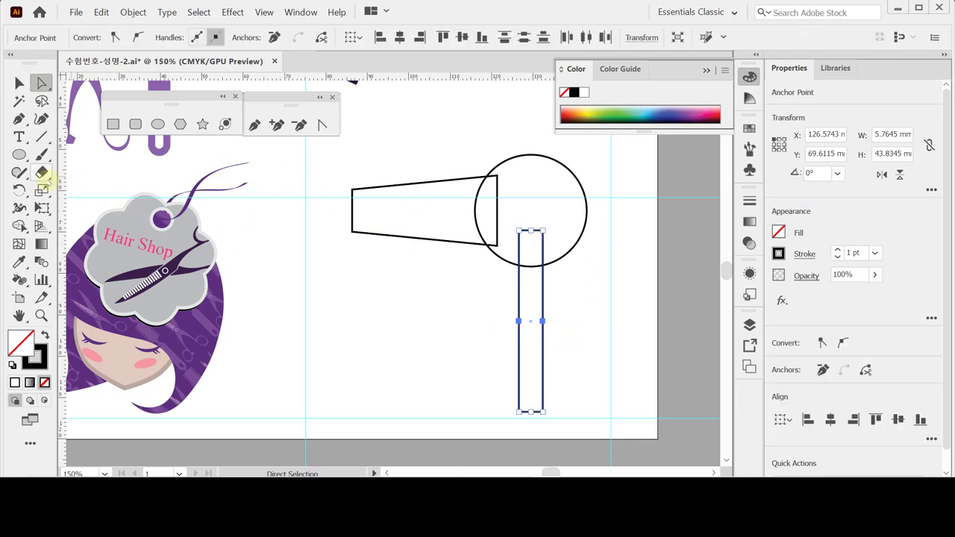
click(42, 189)
double_click(42, 189)
text(15)
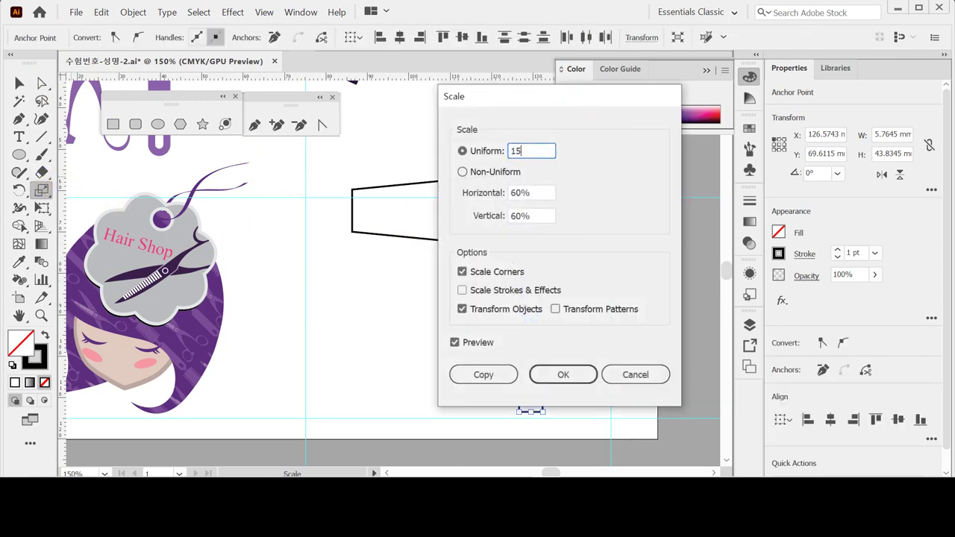
text(0)
key(Return)
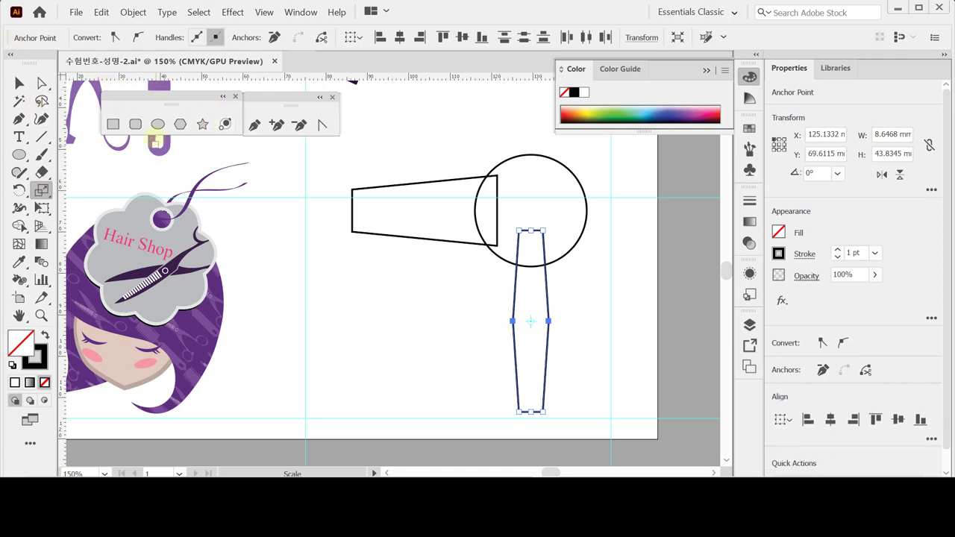
Step: Rotate the whole handle shape about 5° clockwise around its upper-left corner
click(19, 83)
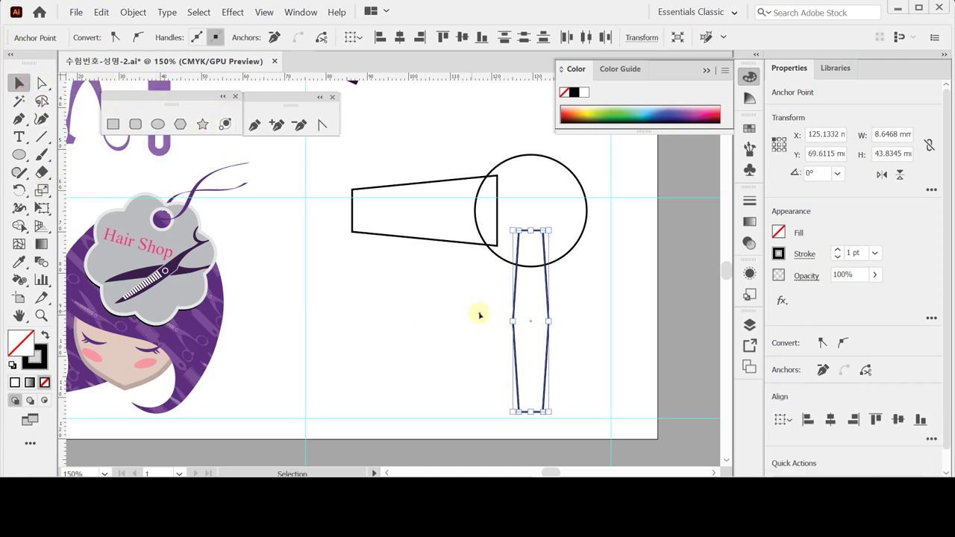
drag(473, 312, 595, 360)
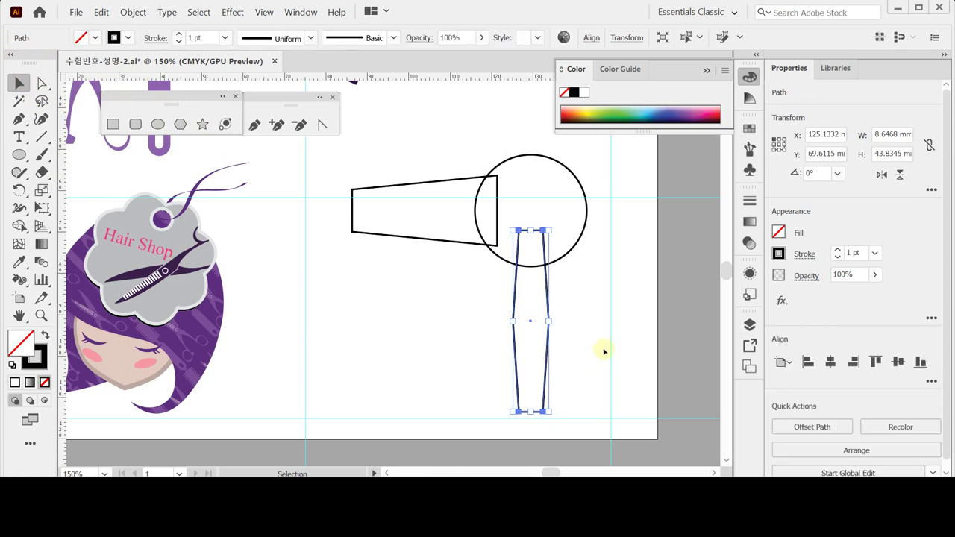
click(19, 190)
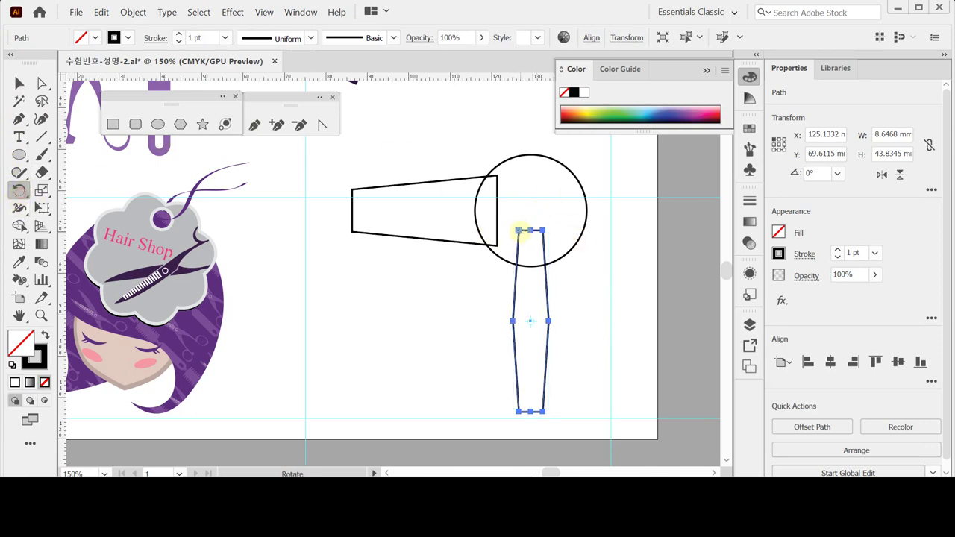
click(519, 231)
drag(589, 395, 572, 393)
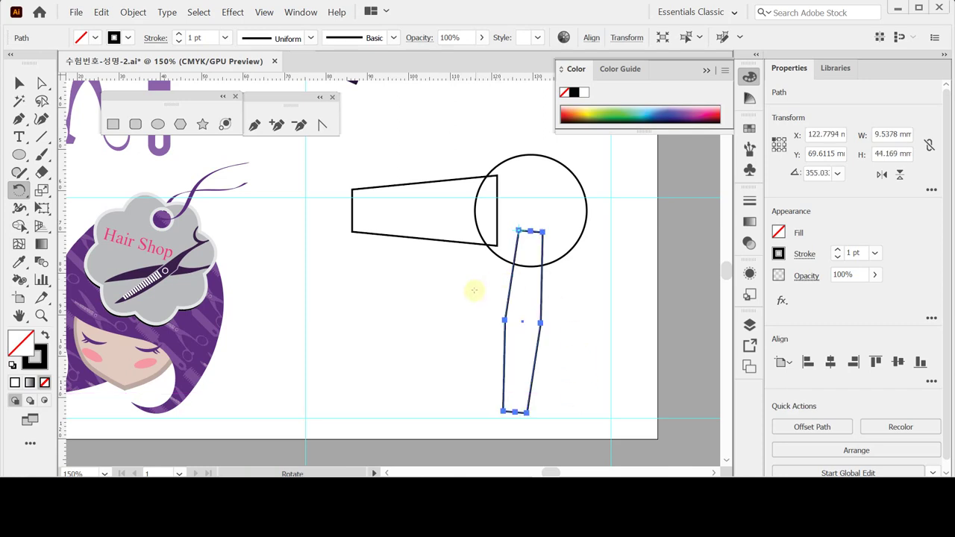
Step: Apply a Round Corners effect with a 4 mm radius to the tapered nozzle and the handle
key(v)
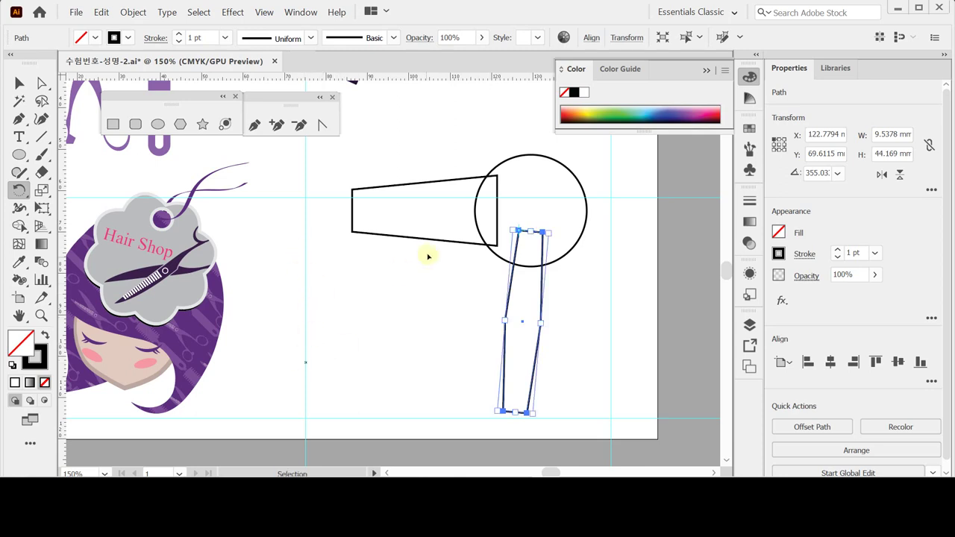
click(374, 209)
shift+click(538, 354)
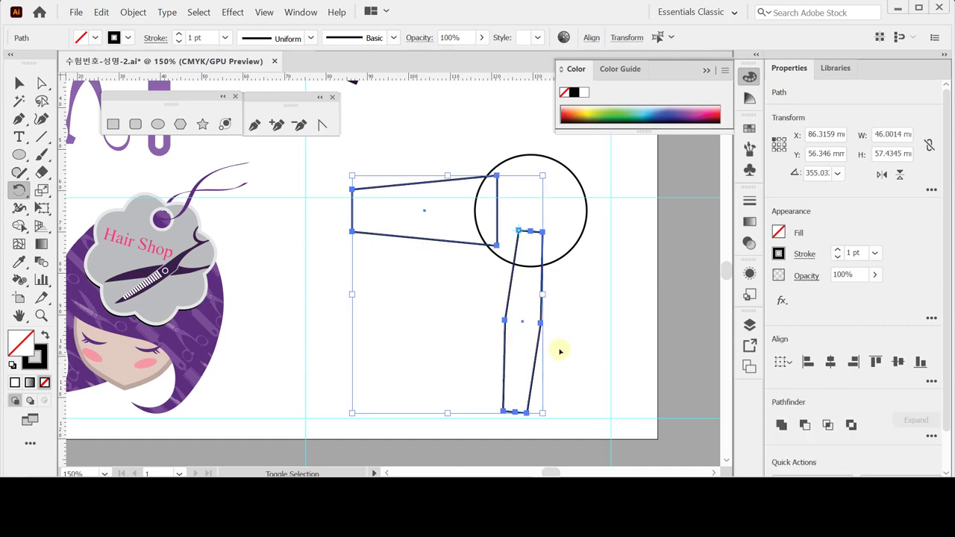
key(r)
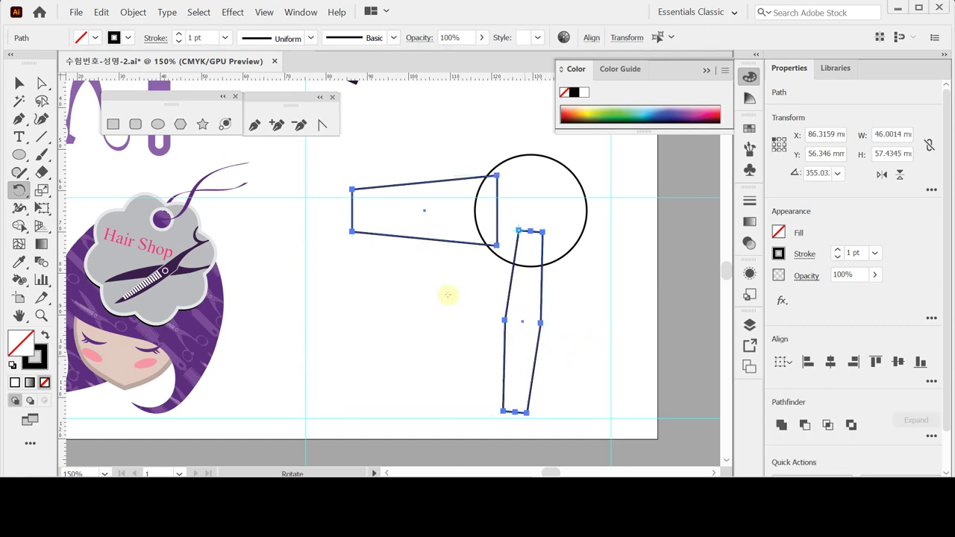
click(782, 300)
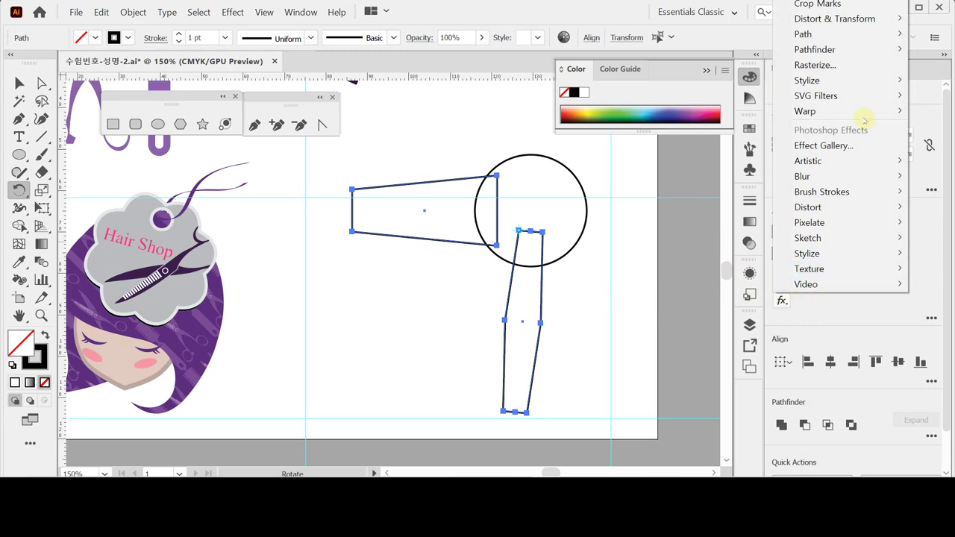
mouse_move(836, 80)
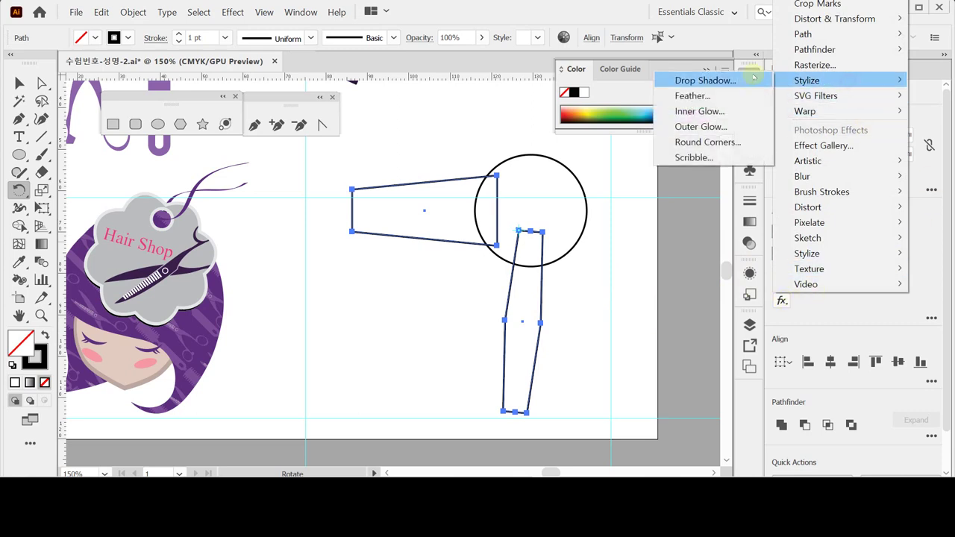
click(716, 141)
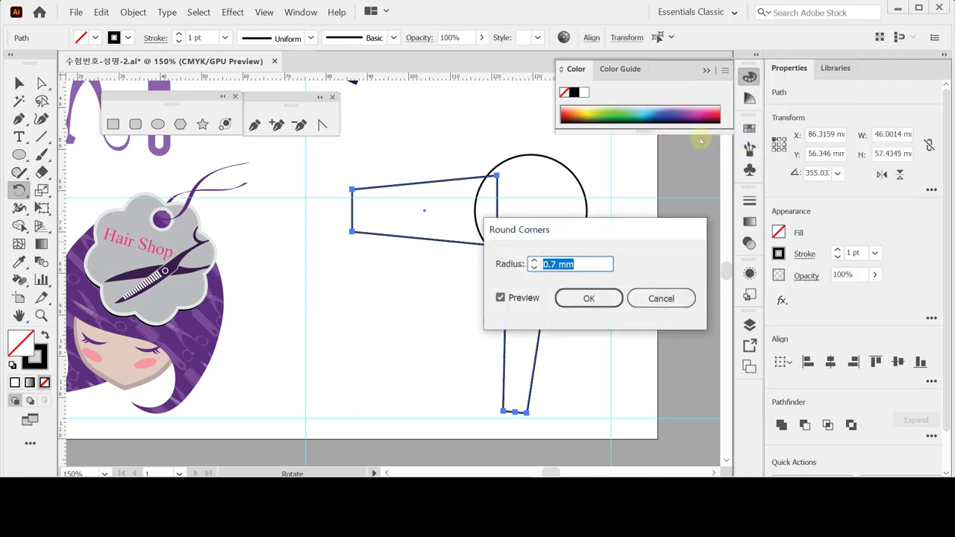
text(4)
key(Return)
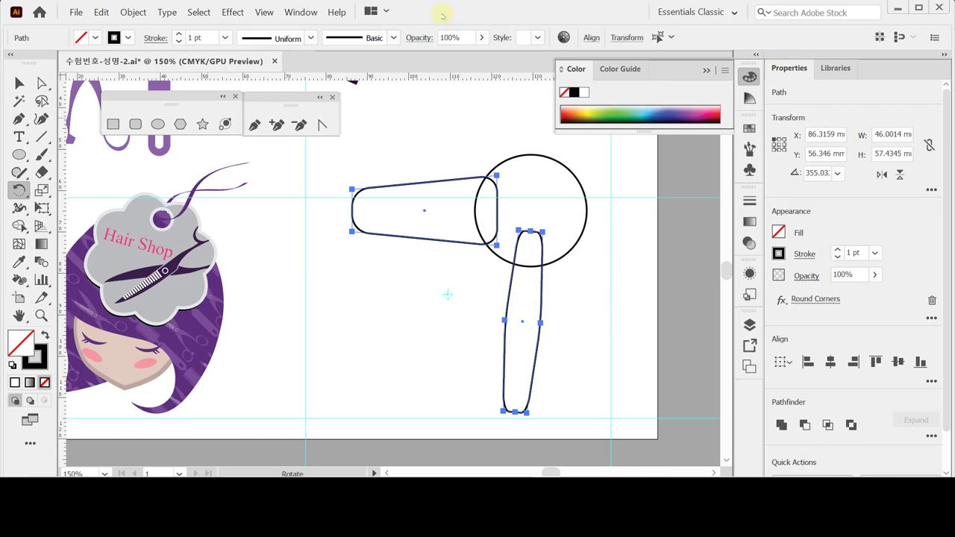
Step: Expand the appearance of the rounded nozzle and handle, and unite them with the circle into one shape
click(132, 12)
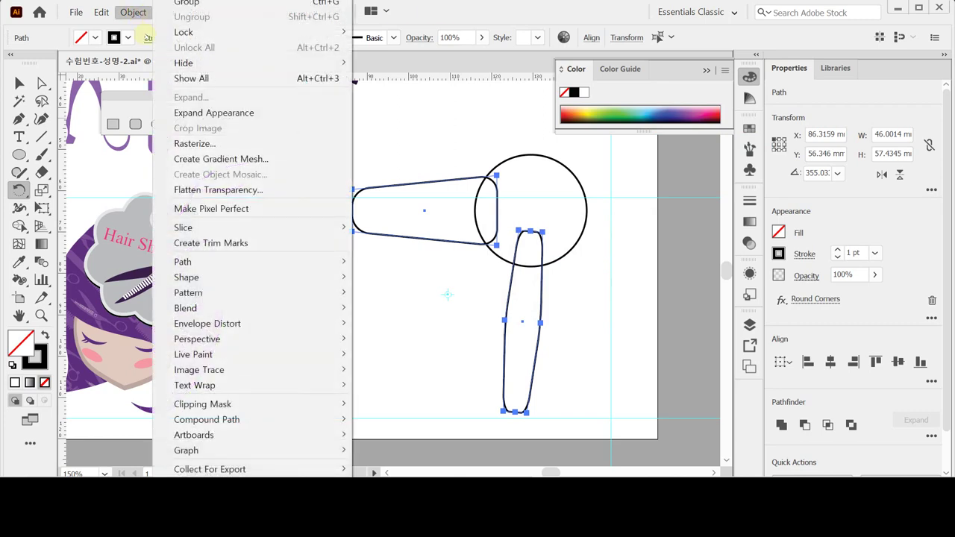
click(193, 112)
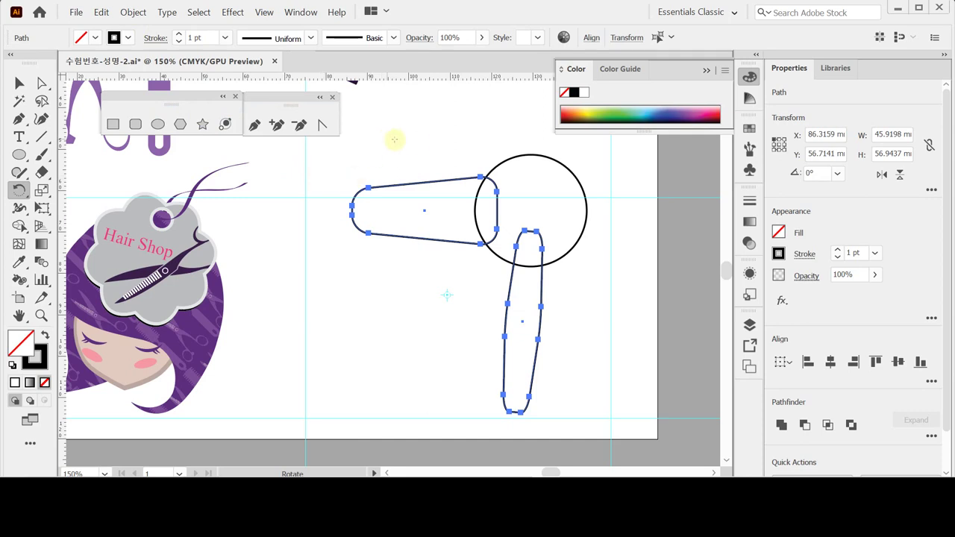
key(v)
drag(471, 152, 544, 316)
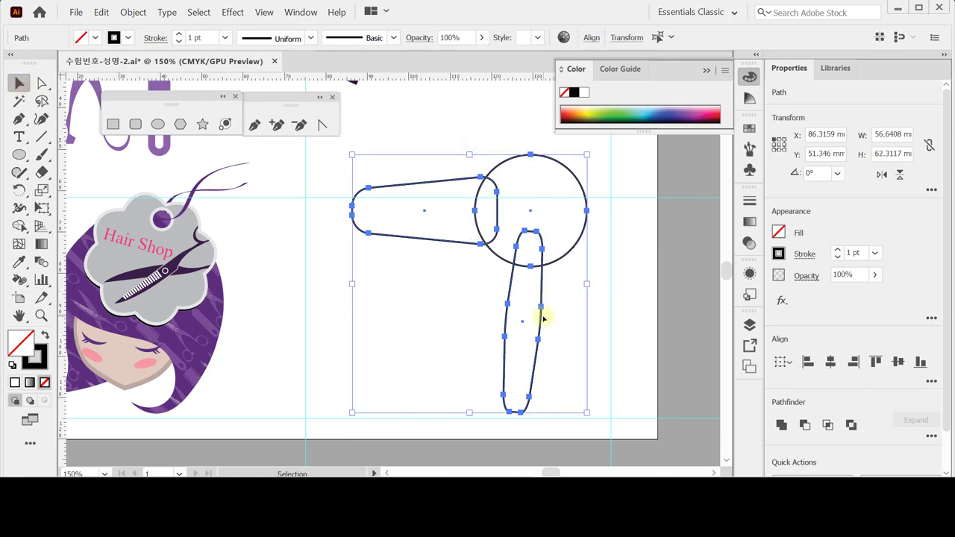
click(782, 425)
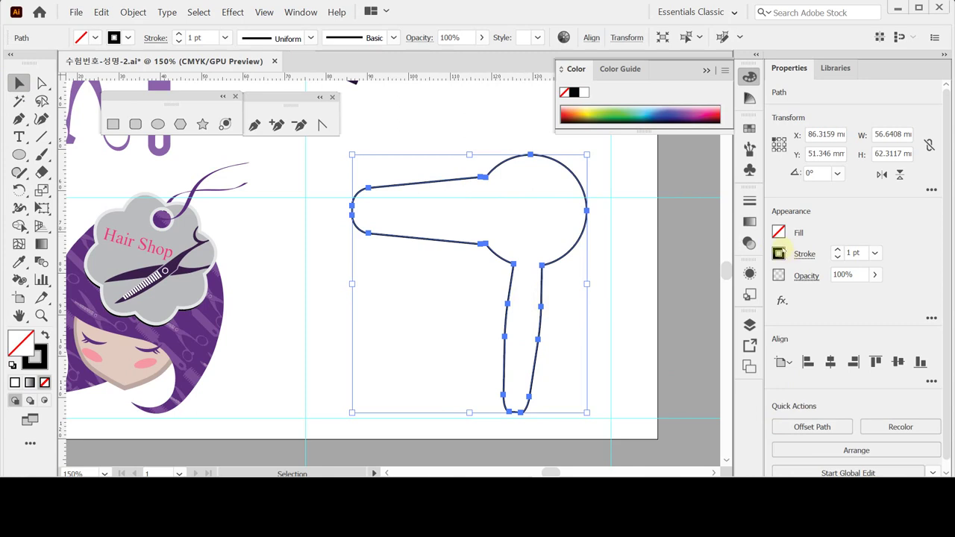
Step: Fill the hair dryer shape with C 60, M 60, Y 20 and remove its stroke
click(779, 233)
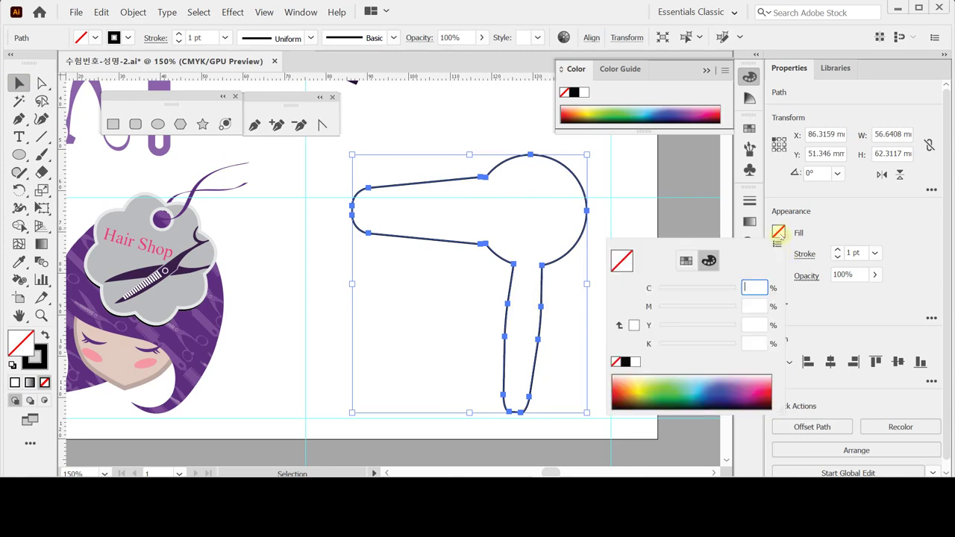
click(746, 289)
text(60)
key(Tab)
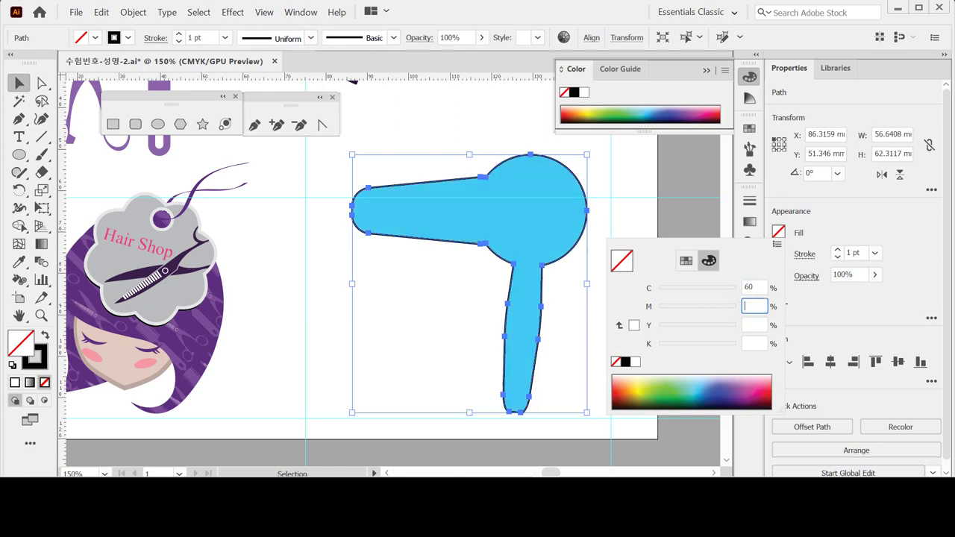
text(60)
key(Tab)
text(20)
key(Tab)
key(Return)
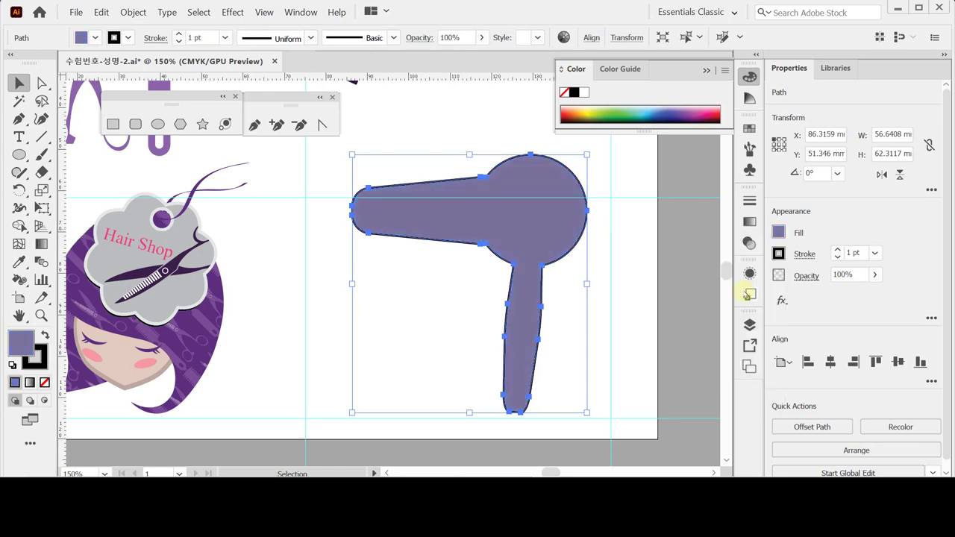
click(778, 254)
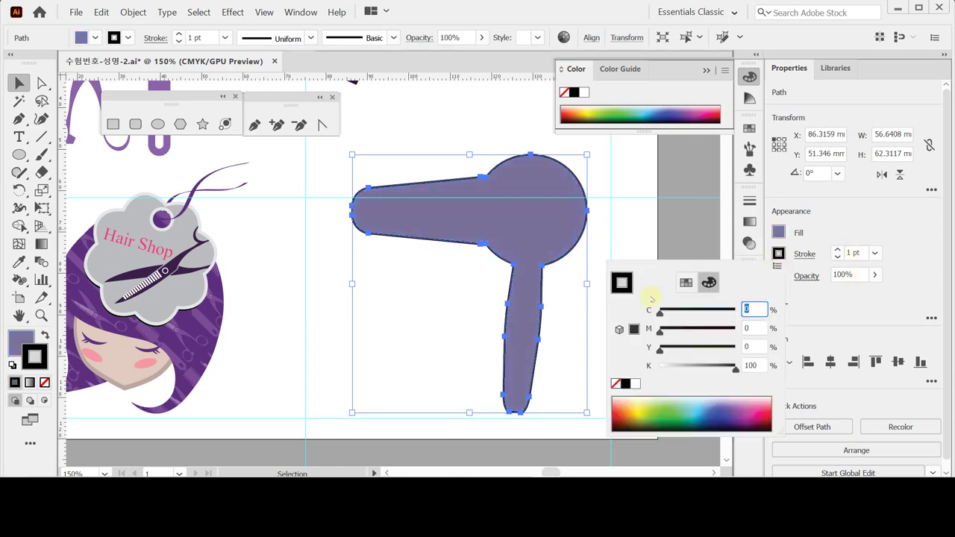
click(617, 383)
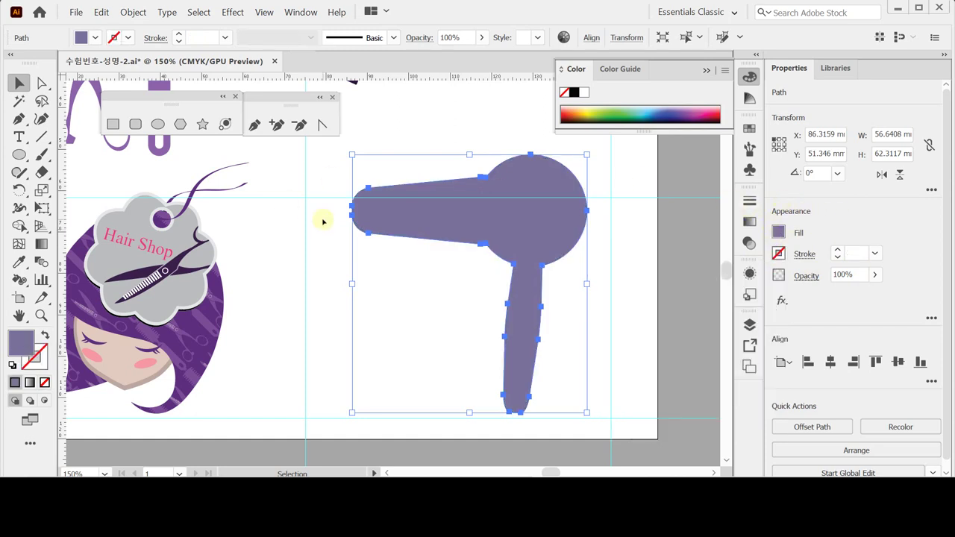
Step: Draw a rectangle about 11.8 by 19 mm in front of the dryer's nozzle, with the default white fill and black stroke
click(112, 124)
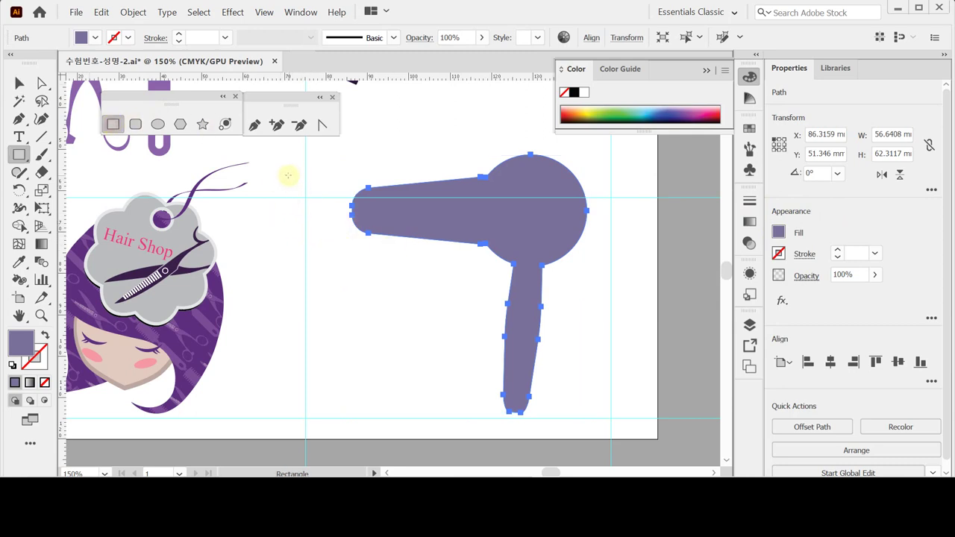
drag(292, 169, 331, 254)
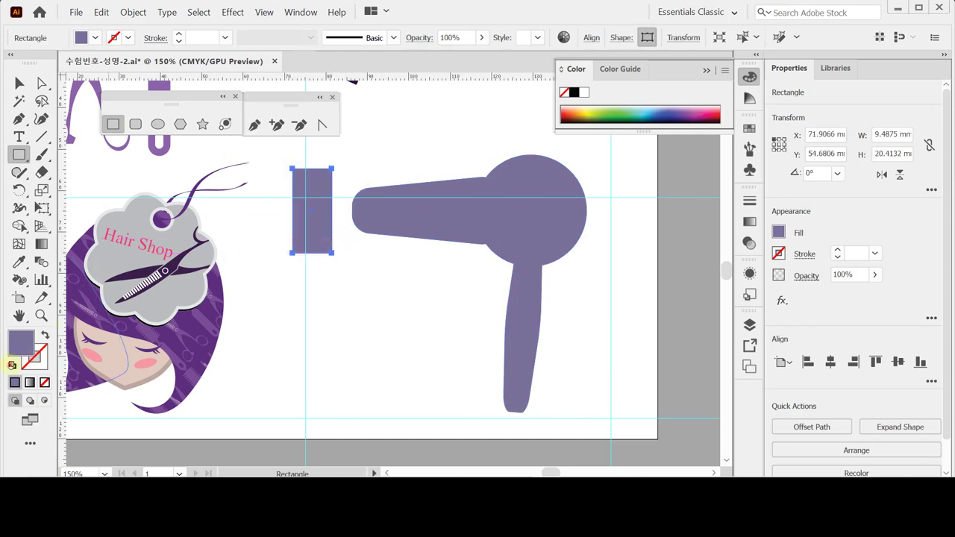
click(12, 365)
drag(293, 209, 282, 210)
drag(306, 252, 307, 248)
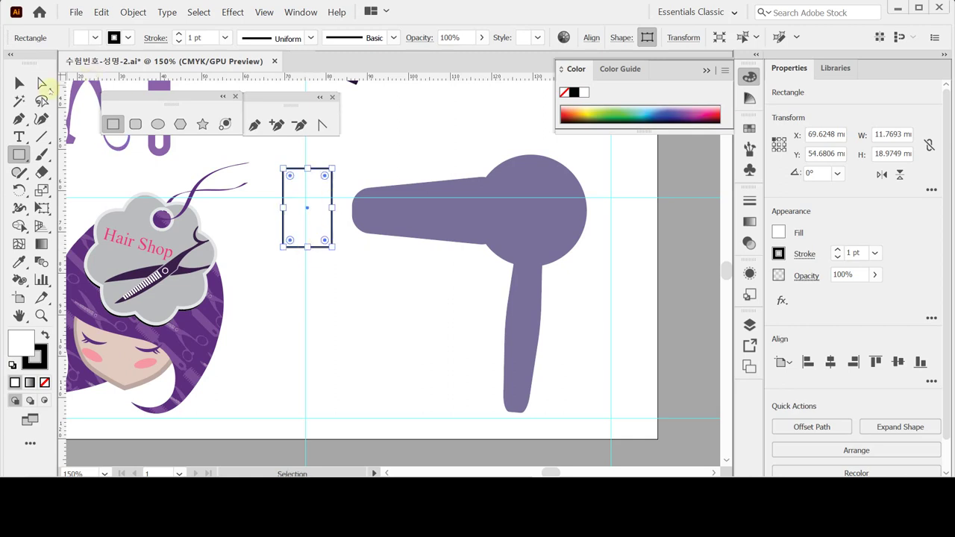
Step: Scale the two rectangle corner points facing the dryer to about 30%, turning the rectangle into a trapezoid narrowing toward the nozzle
click(42, 83)
drag(320, 157, 344, 271)
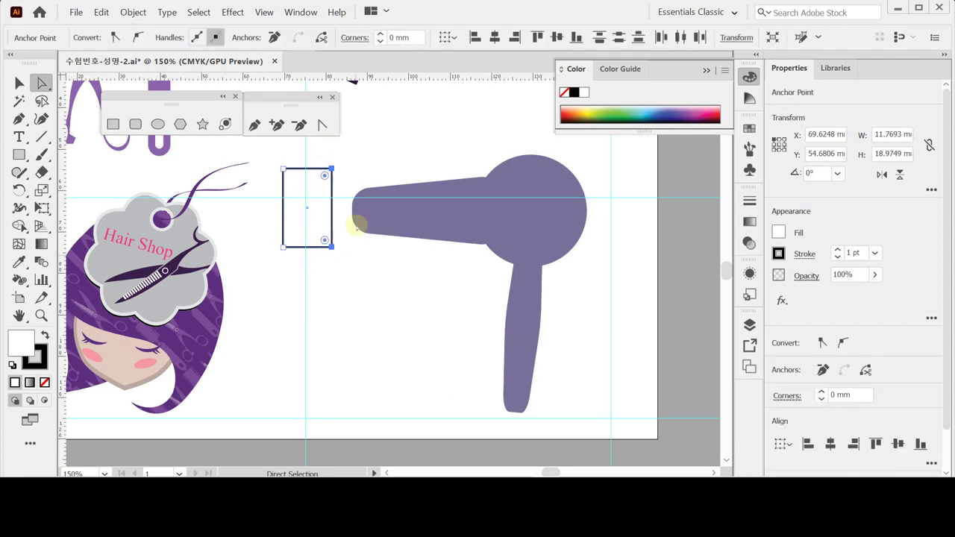
click(42, 189)
drag(72, 200, 79, 195)
key(Return)
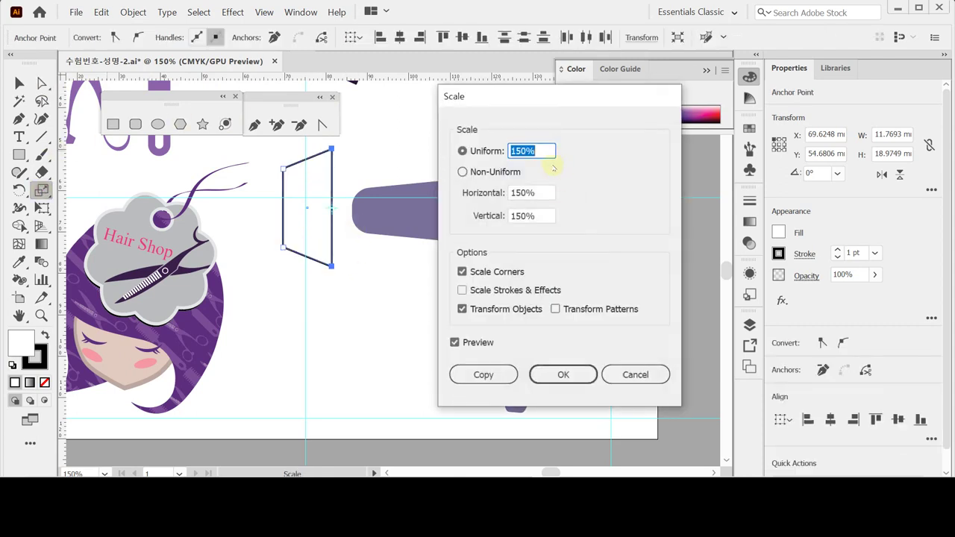
text(50)
key(Return)
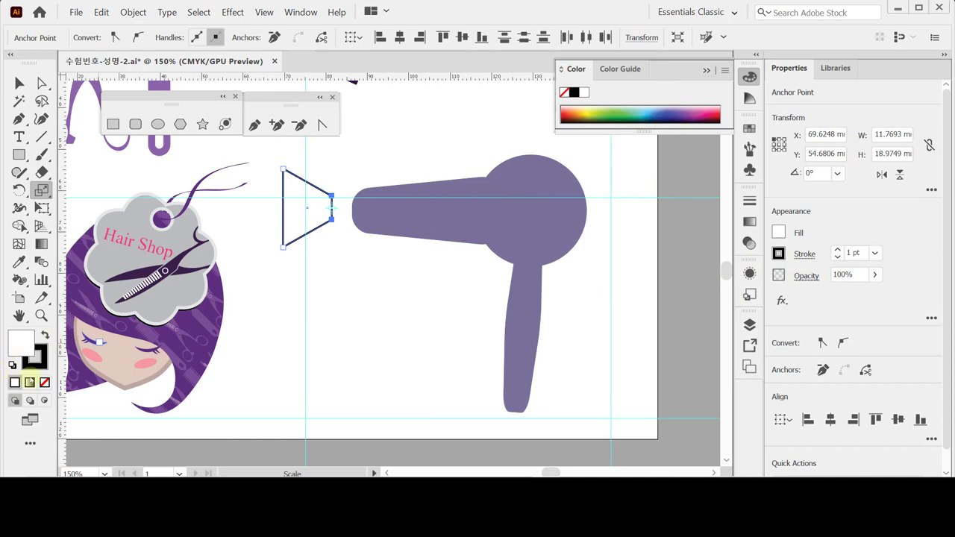
Step: Remove the trapezoid's stroke and fill it with C 0, M 90, Y 20, K 0
click(45, 382)
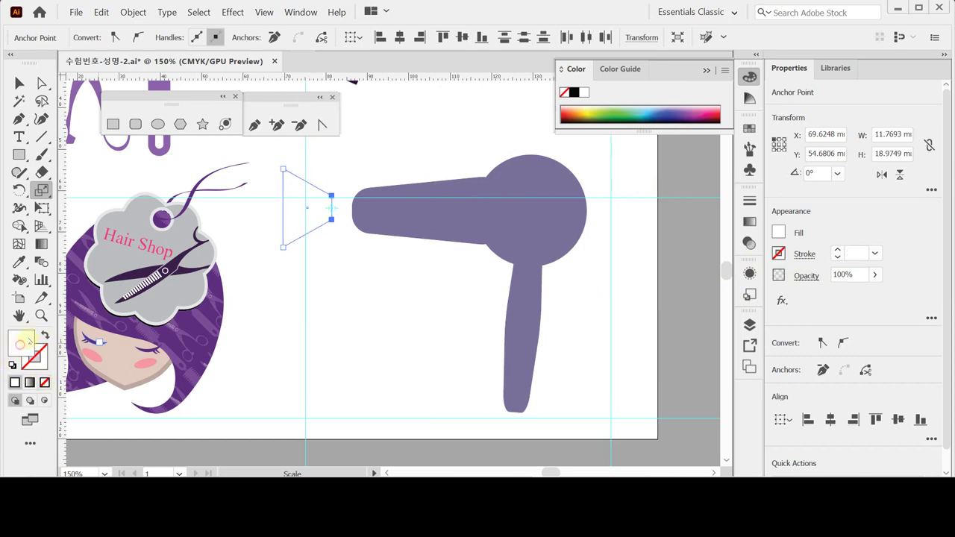
click(779, 232)
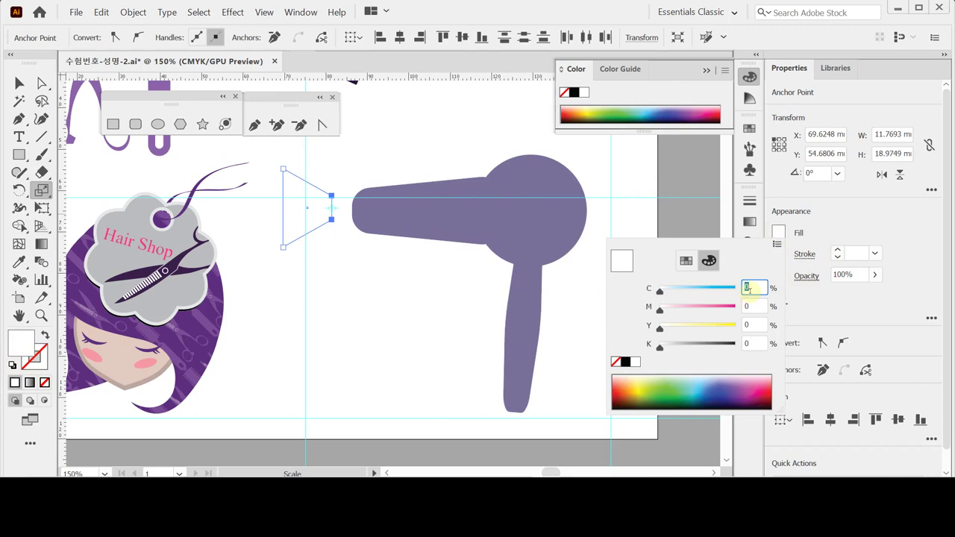
key(Tab)
text(90)
key(Tab)
key(Tab)
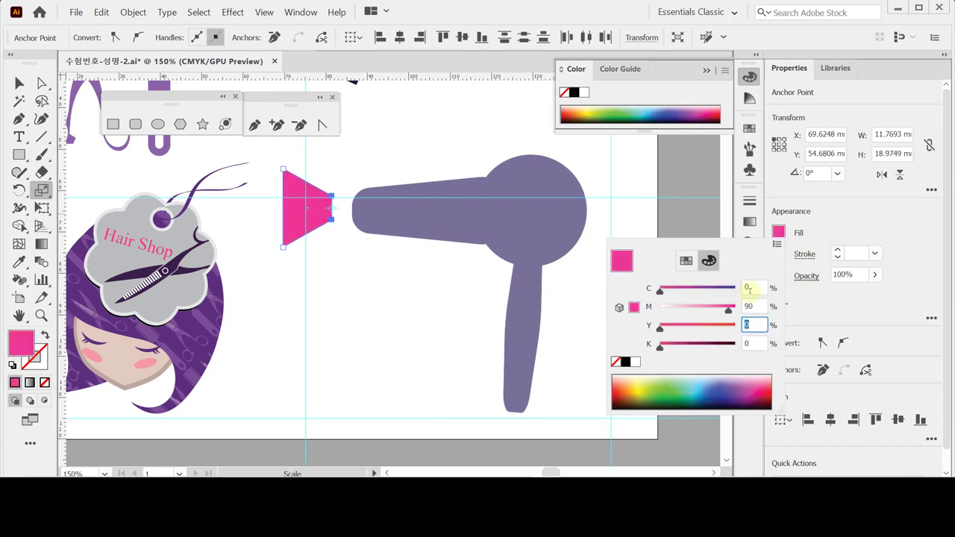
key(Return)
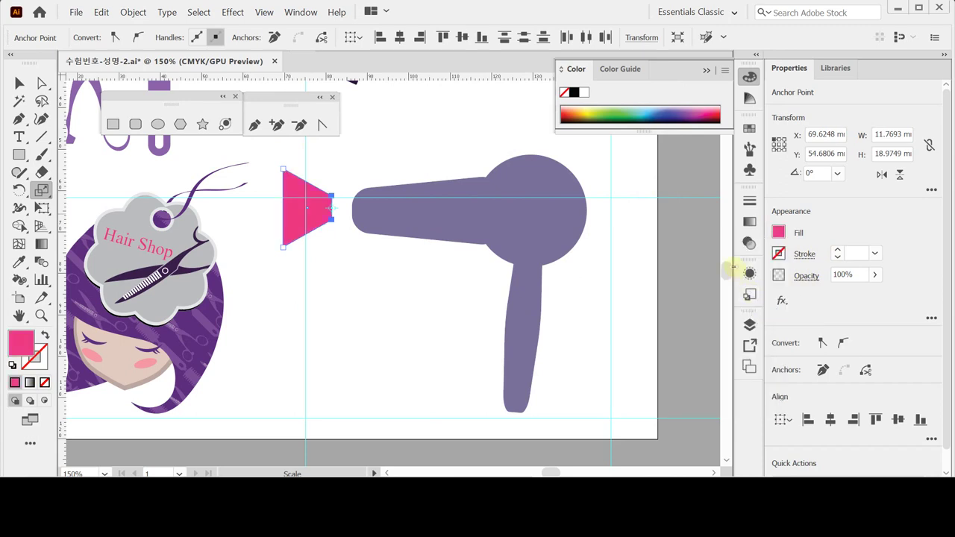
Step: Move the pink trapezoid about 1.7 mm closer to the dryer and bridge the gap with a connector rectangle about 4 by 5.6 mm
click(42, 101)
click(113, 124)
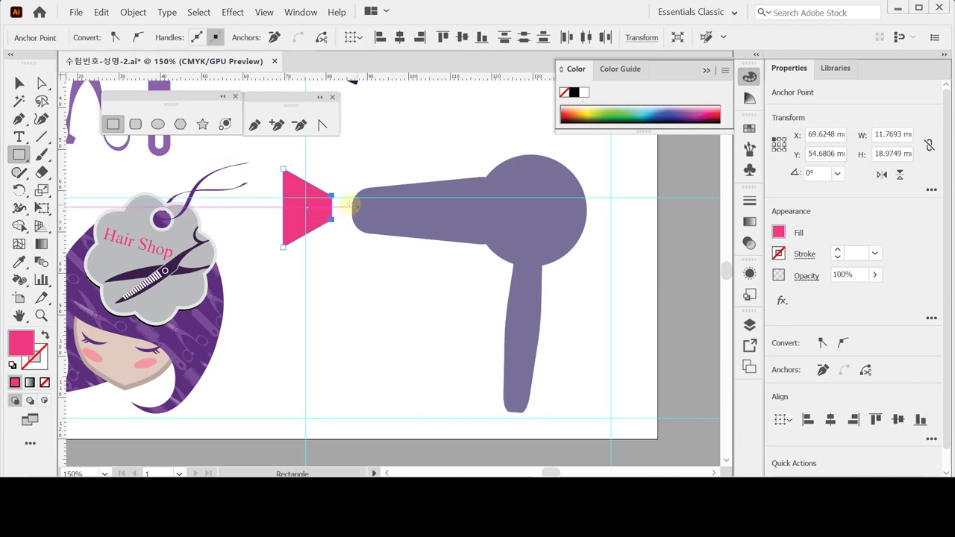
ctrl+click(333, 247)
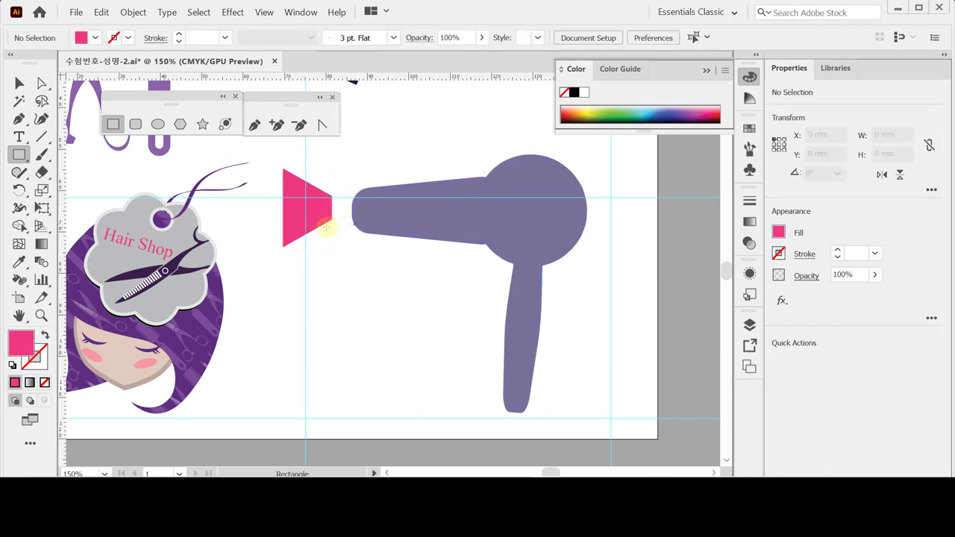
ctrl+click(313, 218)
drag(316, 214, 324, 215)
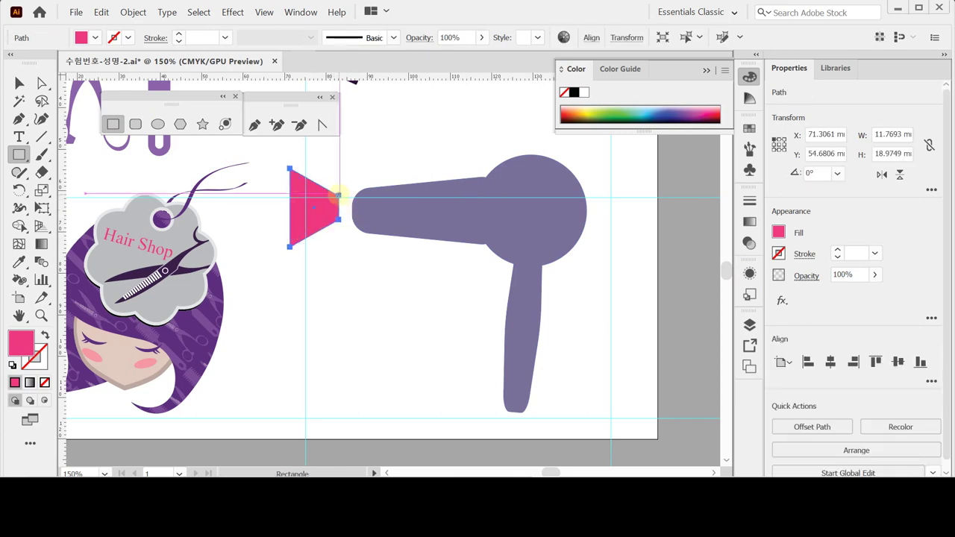
drag(339, 197, 356, 219)
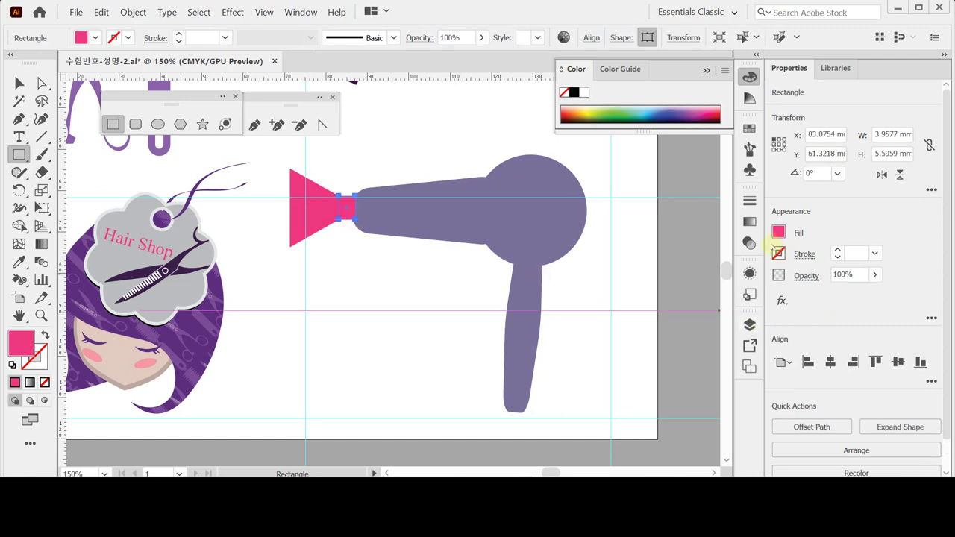
Step: Fill the small connector rectangle with K 30 grey
click(777, 232)
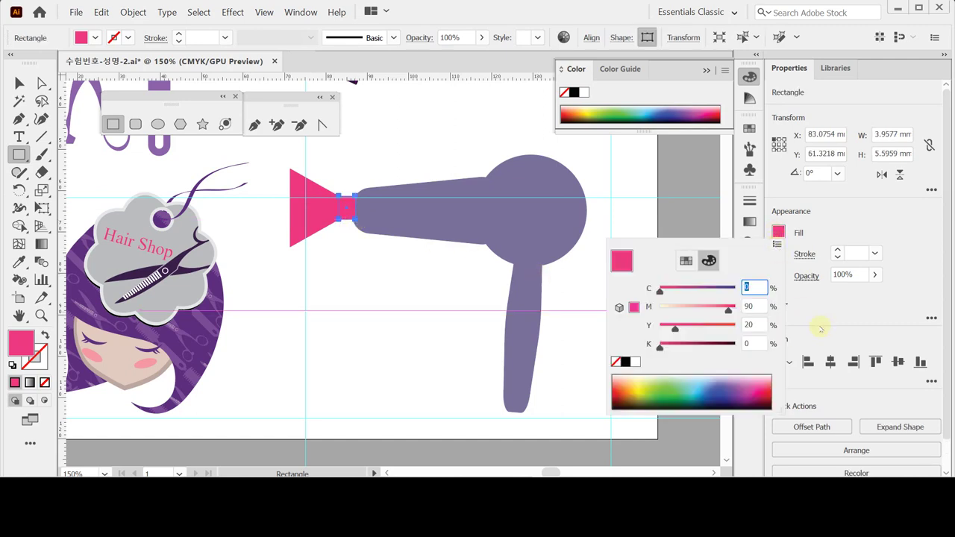
click(635, 362)
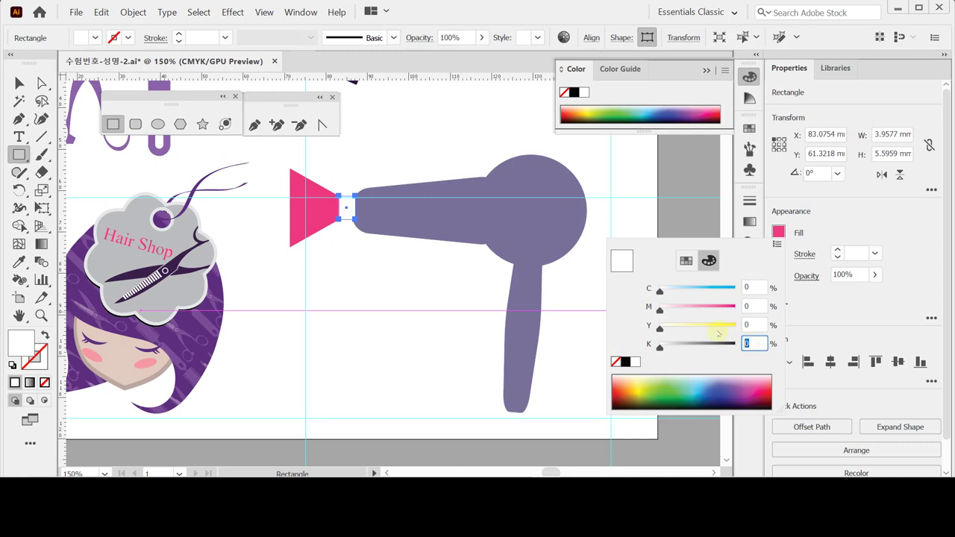
text(3.0)
key(Return)
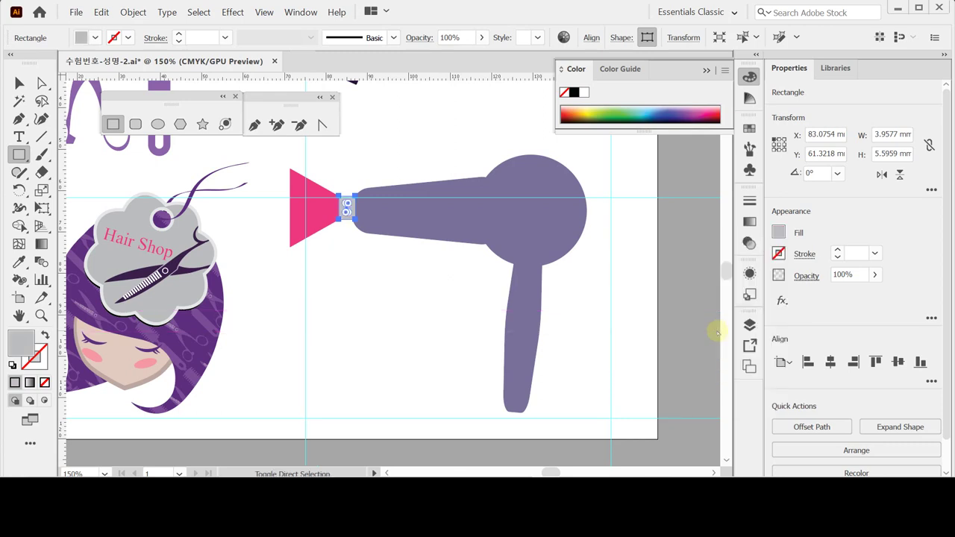
Step: Nudge the trapezoid and grey connector together about 1.6 mm right and 0.6 mm down, so the connector sits behind the dryer's rounded end
key(v)
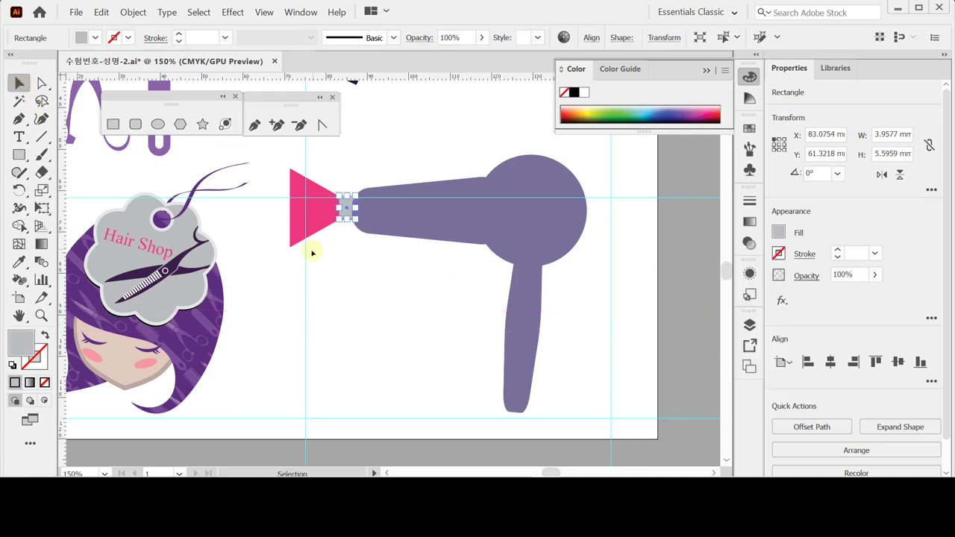
click(285, 253)
drag(285, 253, 344, 192)
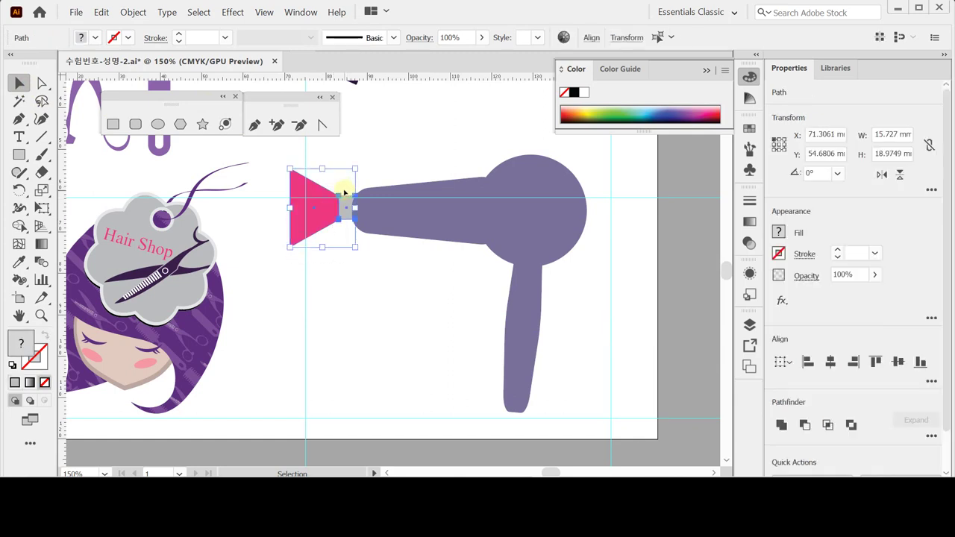
key(Right)
key(shift+Down)
key(Up)
key(Up)
key(Up)
key(Up)
key(Up)
key(Up)
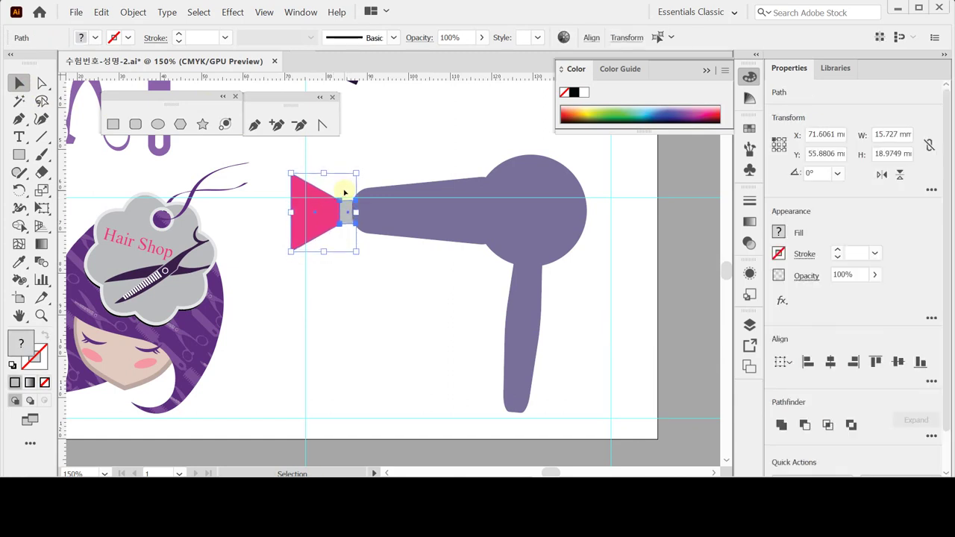
key(Up)
key(Up)
key(Up)
key(Up)
key(Up)
key(Up)
key(Up)
key(Up)
key(Up)
key(Right)
key(Right)
key(Right)
key(Right)
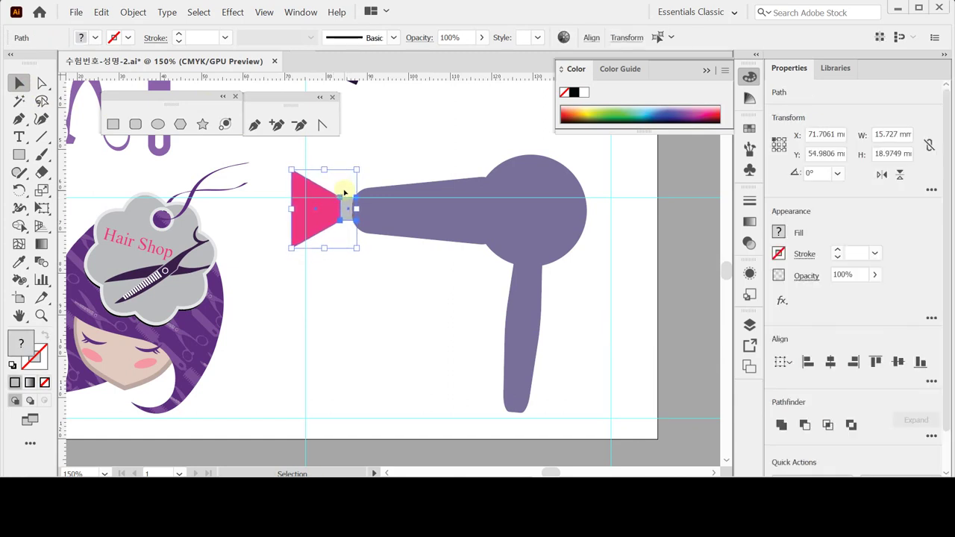
key(Down)
key(Right)
key(Right)
key(Right)
key(Right)
key(Right)
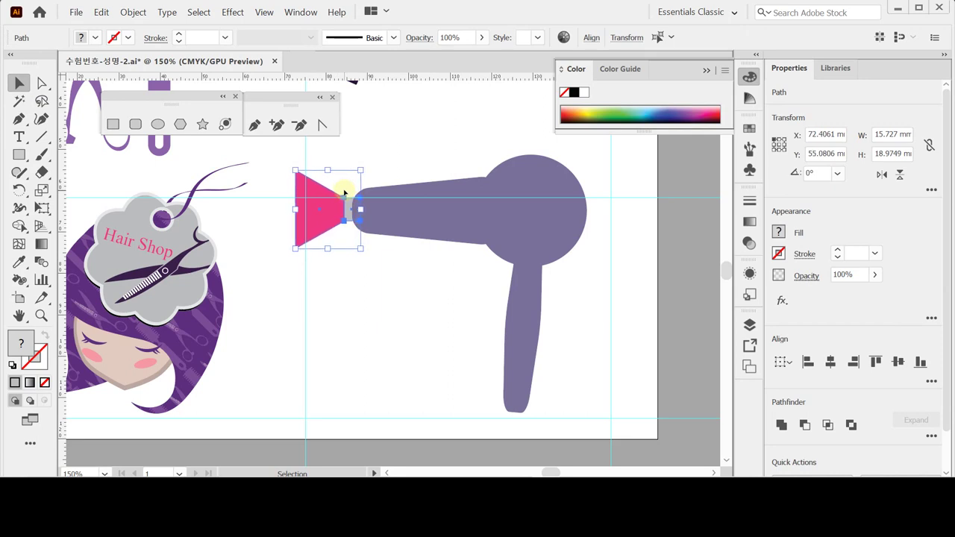
key(Down)
key(Down)
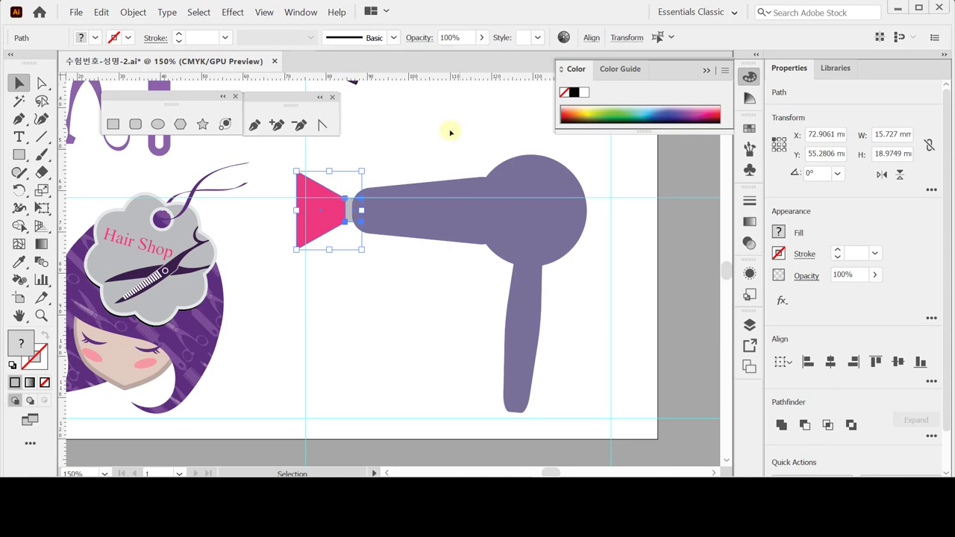
click(385, 166)
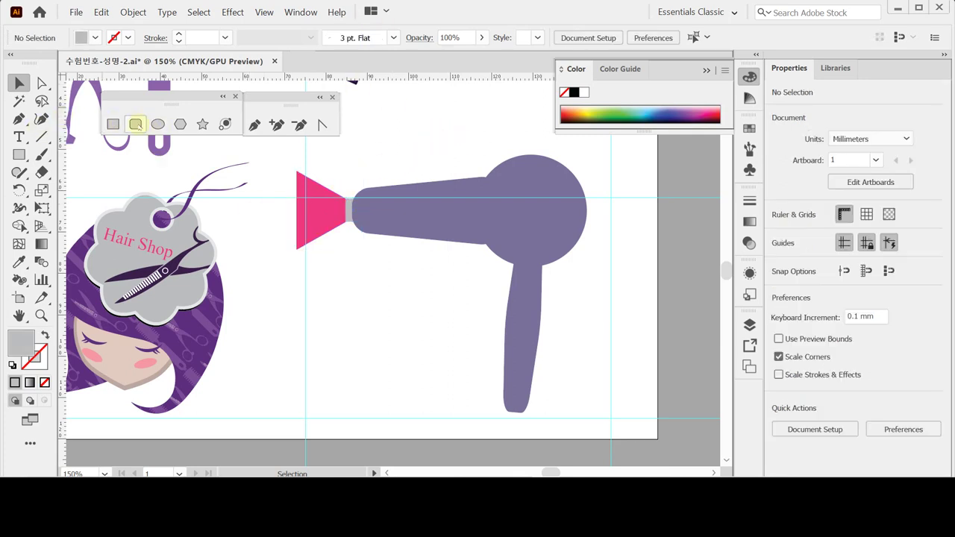
Step: Draw a rounded rectangle button about 2.3 by 7 mm on the handle's left edge, filled with the trapezoid's pink
click(135, 124)
ctrl+click(332, 235)
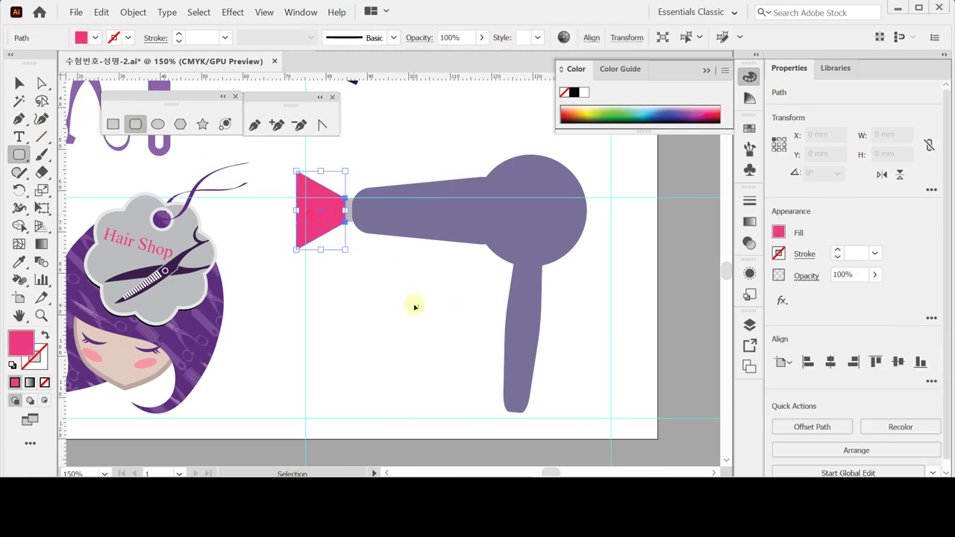
ctrl+click(486, 303)
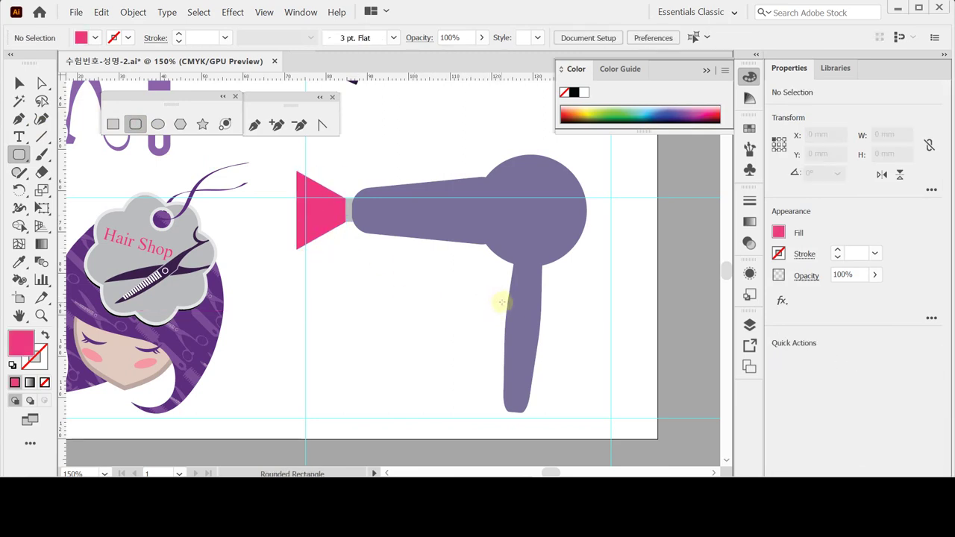
drag(500, 295, 508, 323)
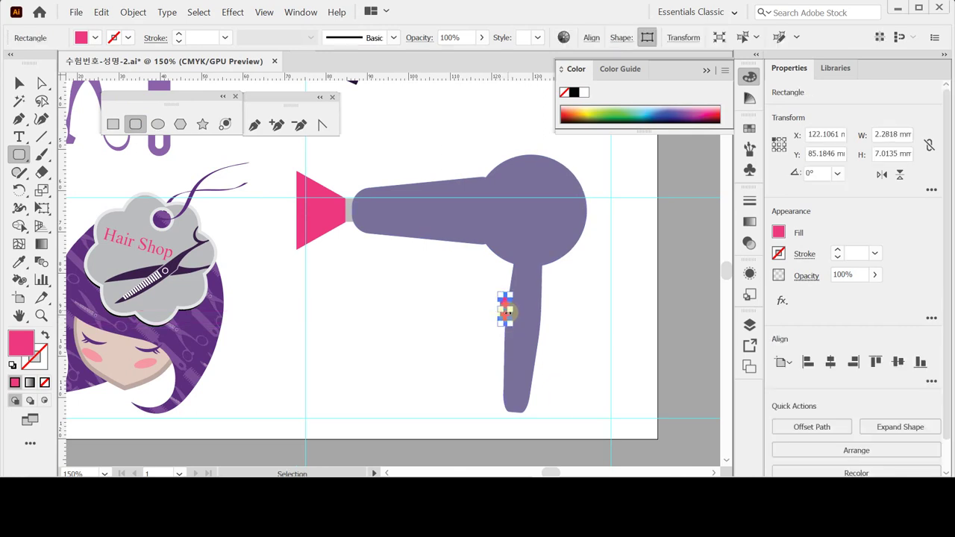
Step: Rotate the pink rounded switch to about 352.7° and move it up against the slanted edge of the dryer handle
key(ctrl+equal)
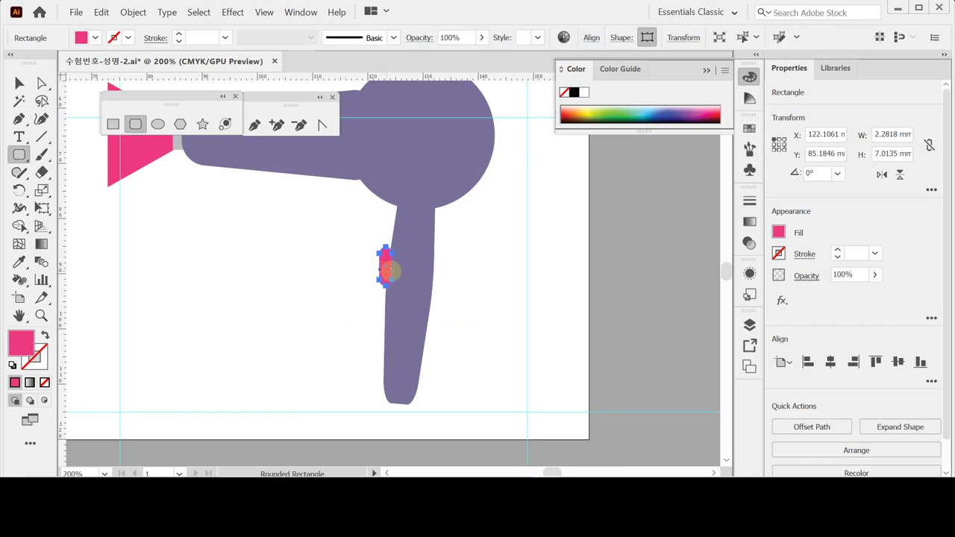
key(ctrl)
drag(371, 242, 386, 257)
click(447, 282)
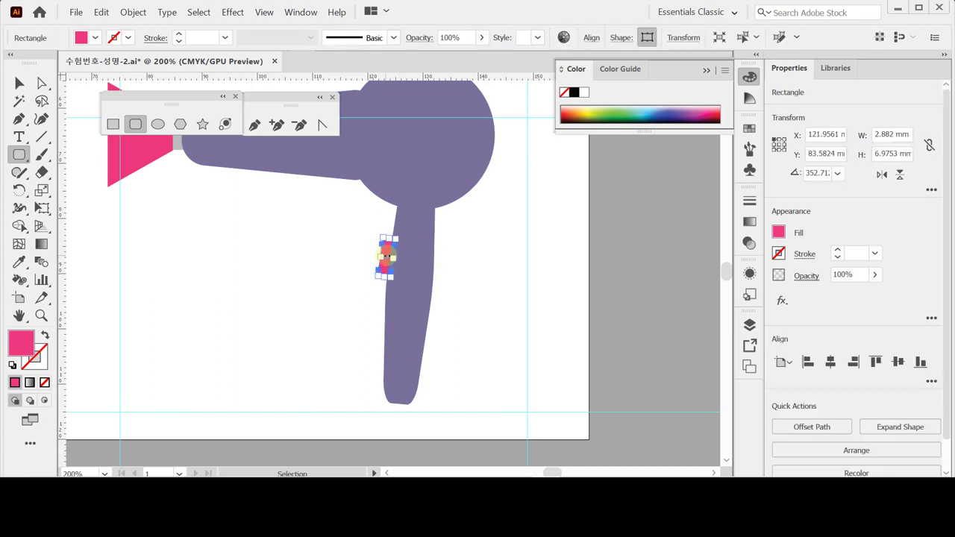
click(250, 272)
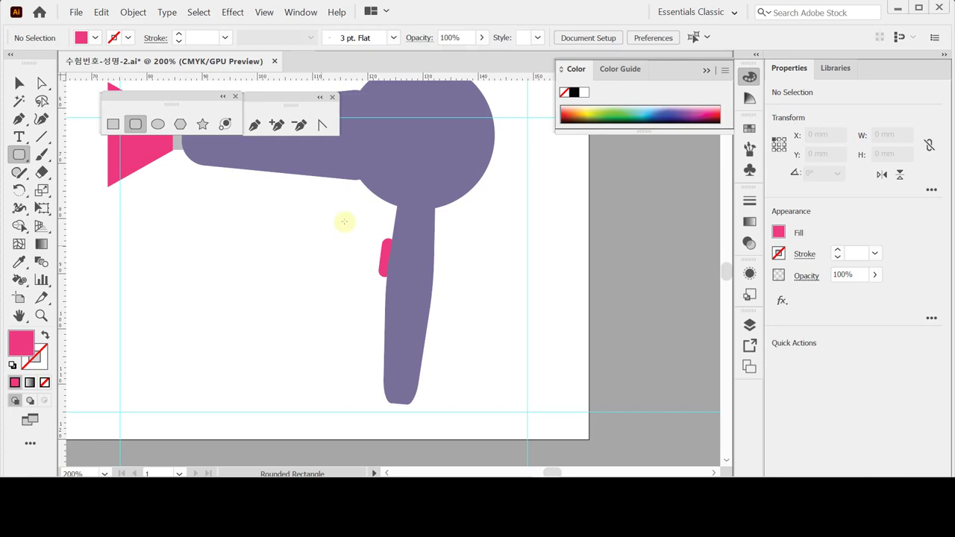
Step: Draw a pink circle about 20.7 mm in diameter, centred on the dryer's round head
key(space)
drag(433, 174, 416, 264)
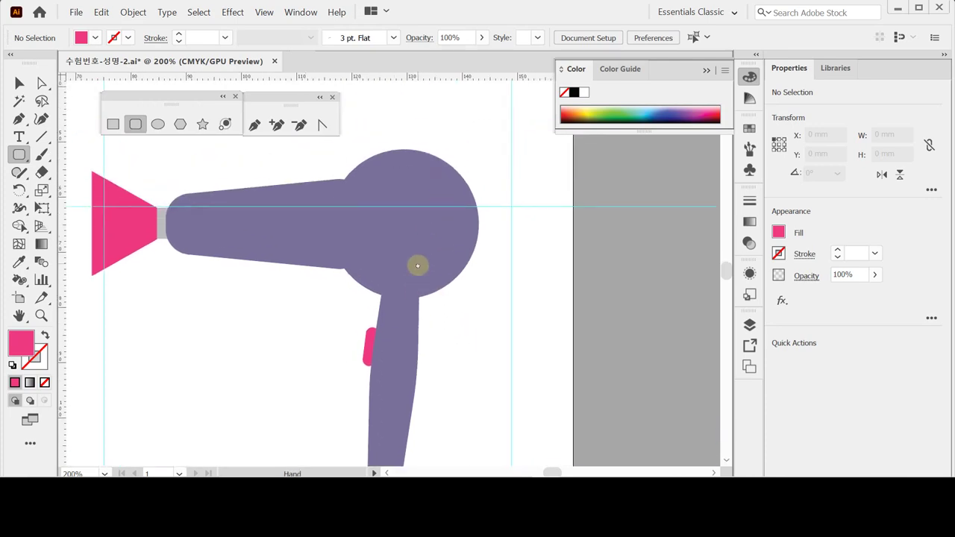
click(157, 124)
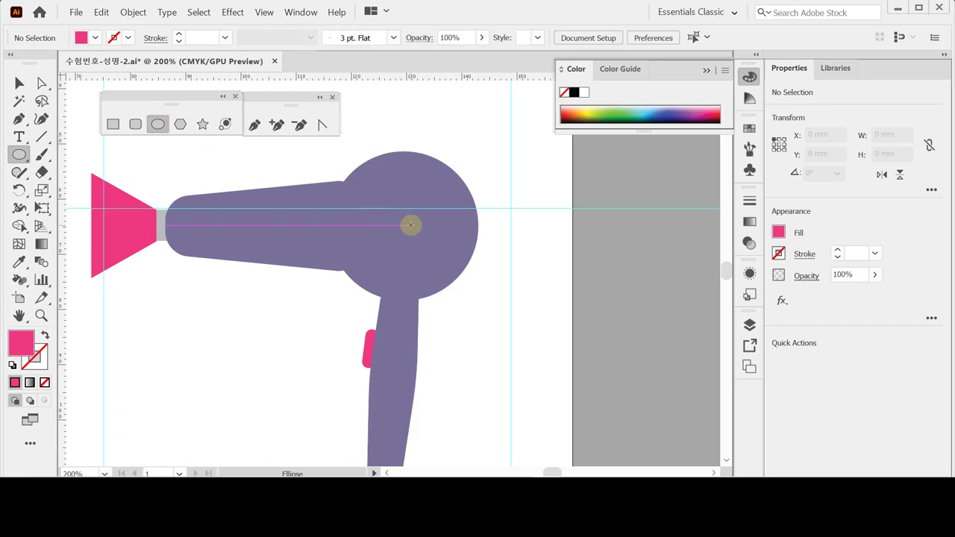
drag(405, 224, 461, 280)
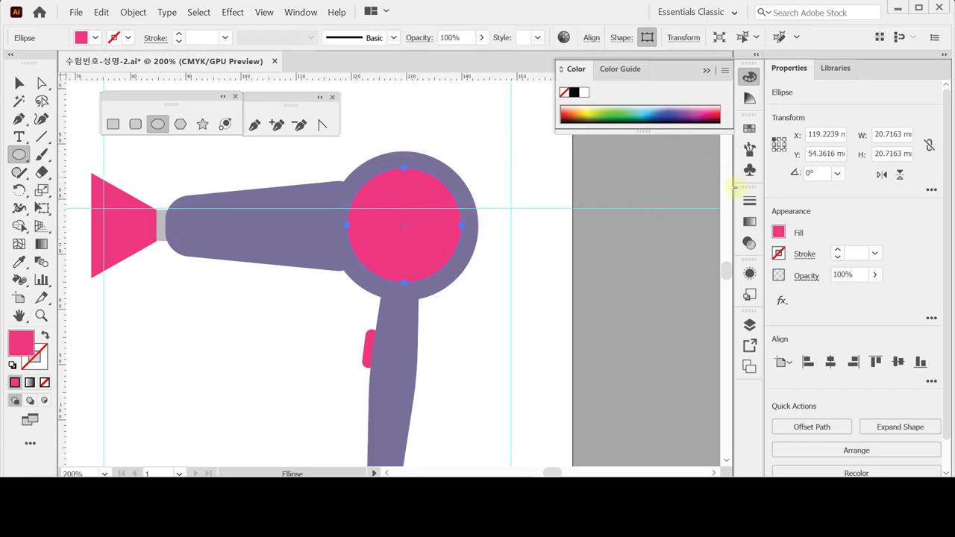
Step: Apply a radial gradient fill to the circle on the dryer head and switch its starting colour stop to CMYK
click(750, 222)
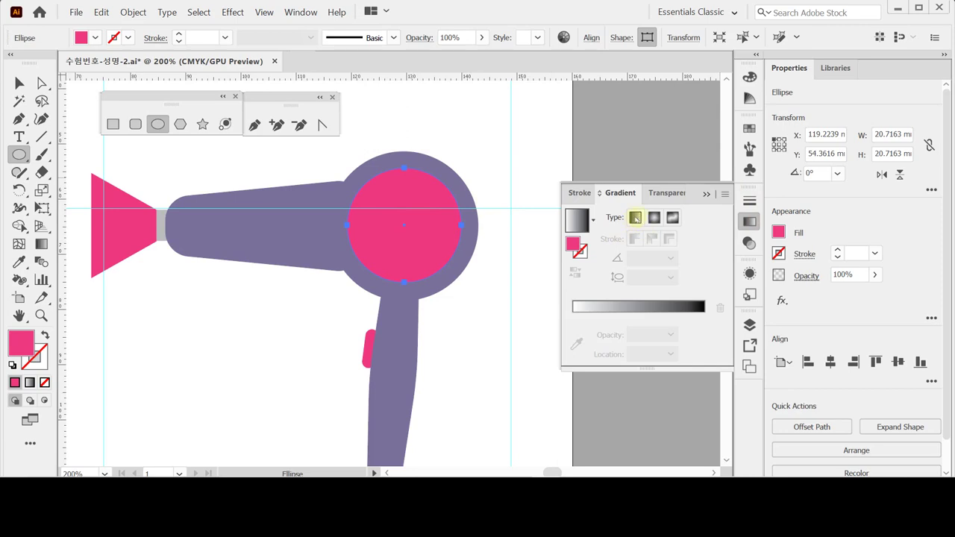
click(654, 217)
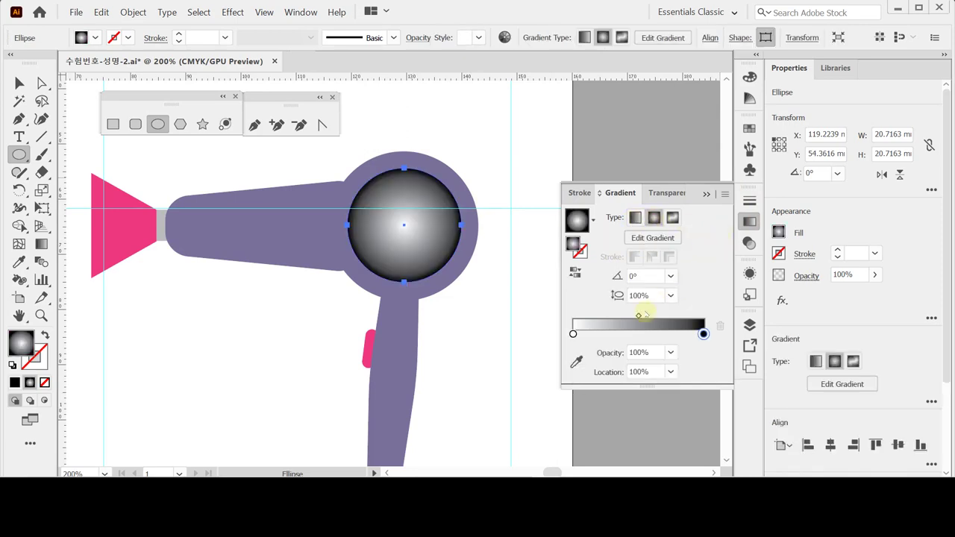
click(573, 333)
double_click(573, 334)
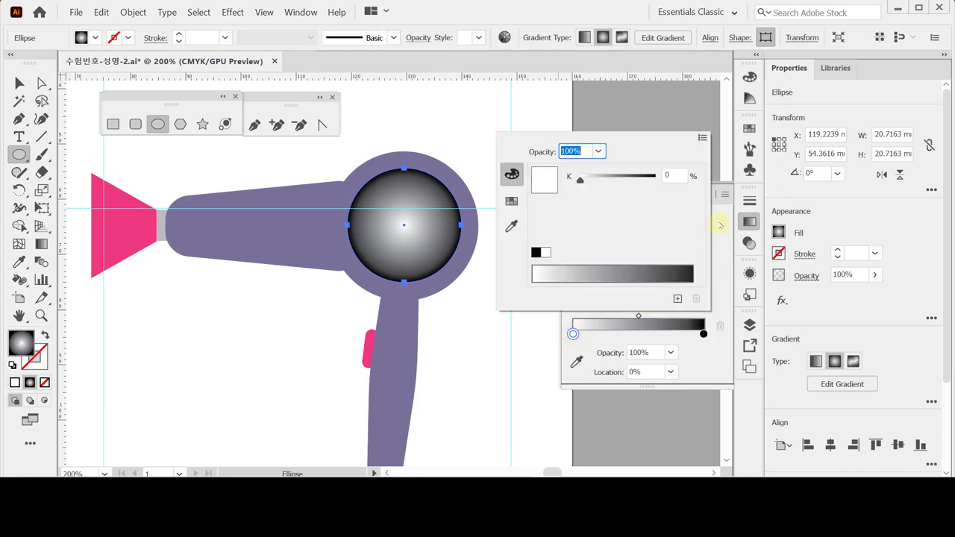
click(703, 137)
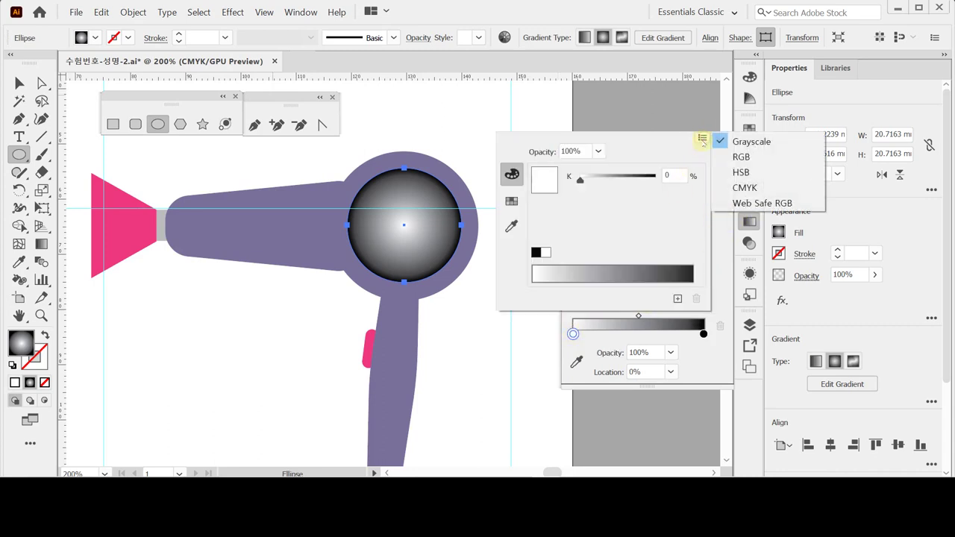
click(738, 186)
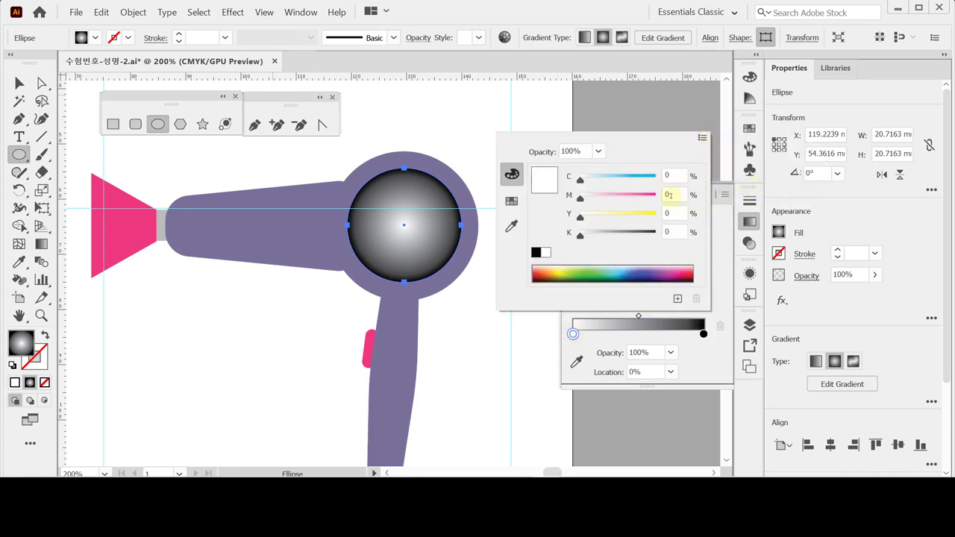
click(723, 235)
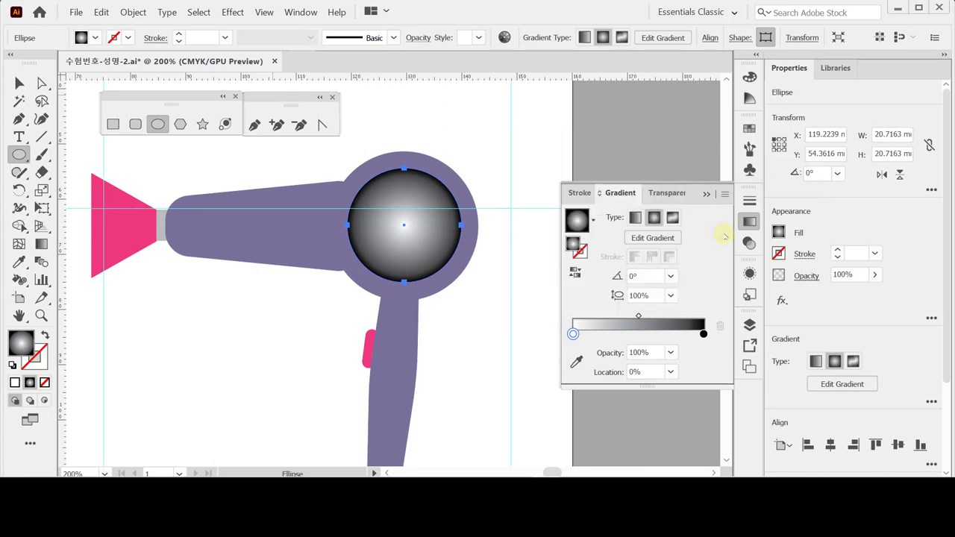
click(624, 219)
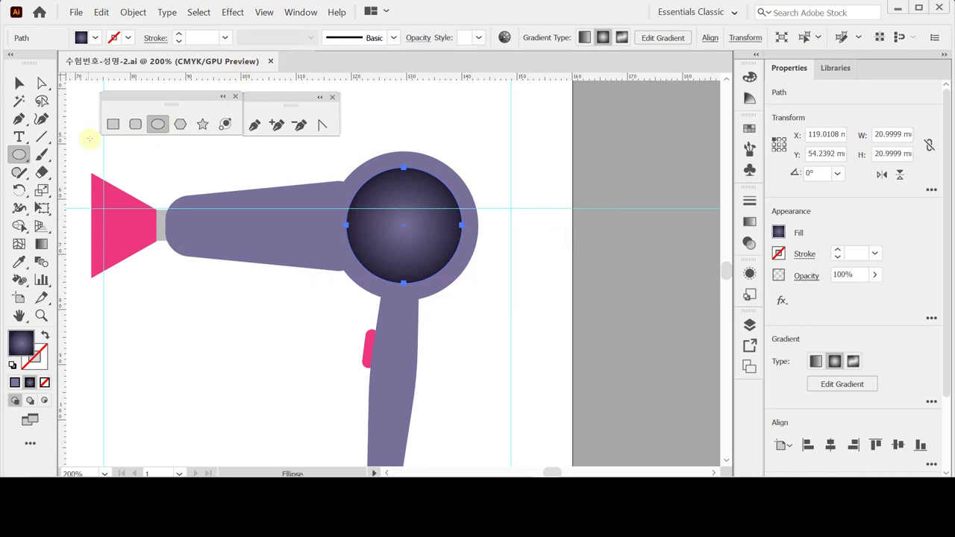
Step: Create a 20 × 20 mm polar grid at the gradient circle's centre with 1 concentric divider and 10 radial dividers
click(41, 136)
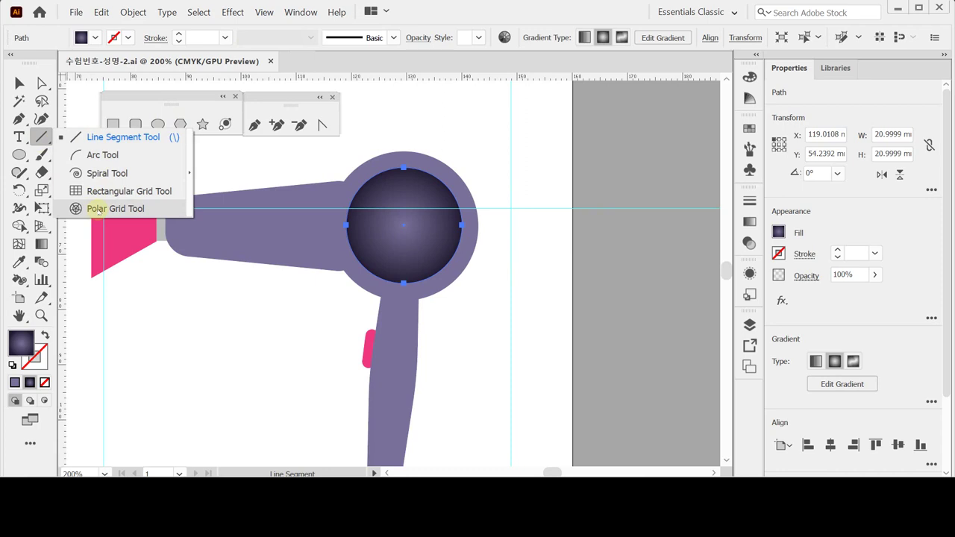
click(97, 210)
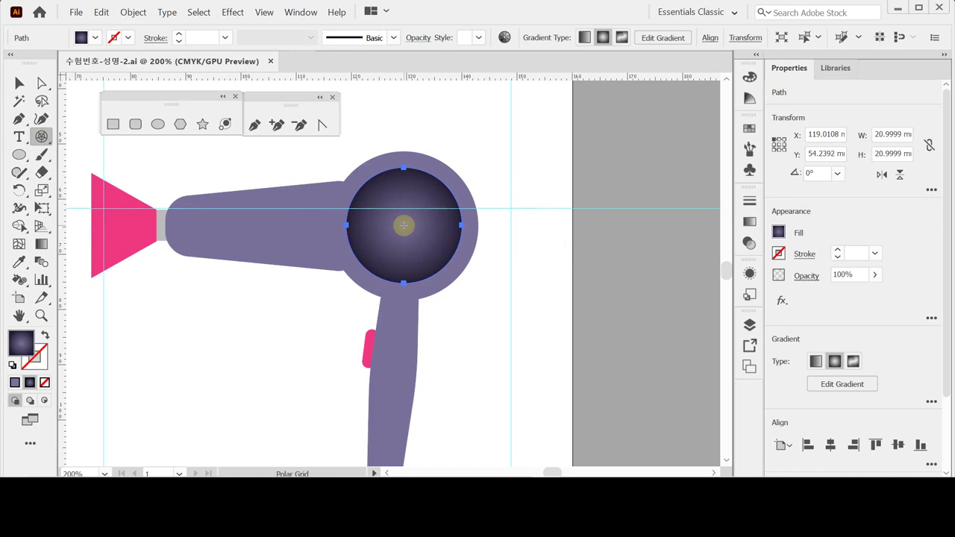
click(404, 225)
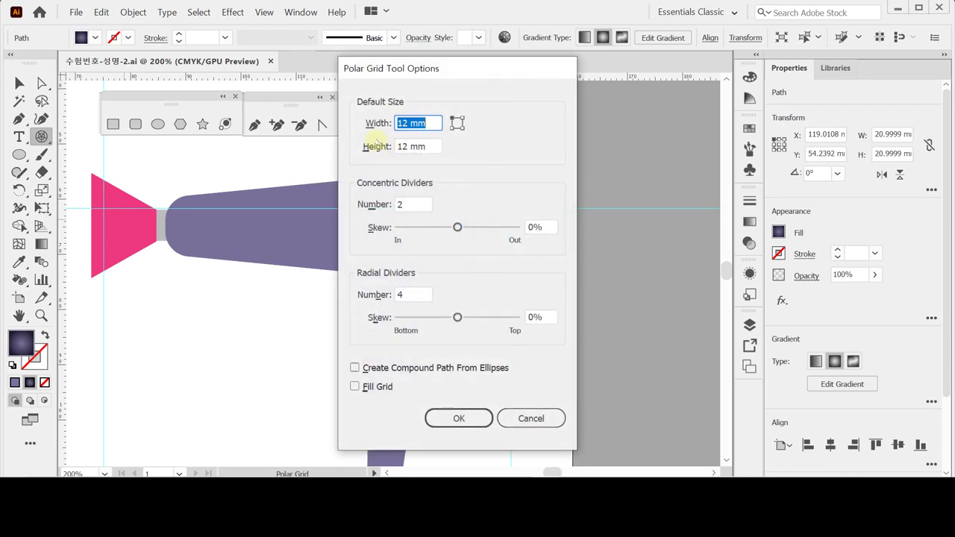
text(20)
key(Tab)
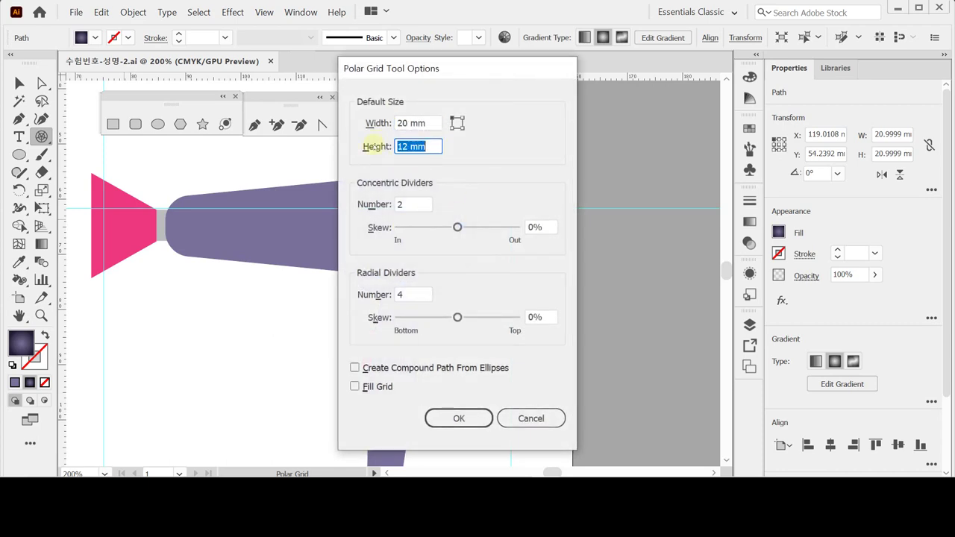
text(20)
key(Tab)
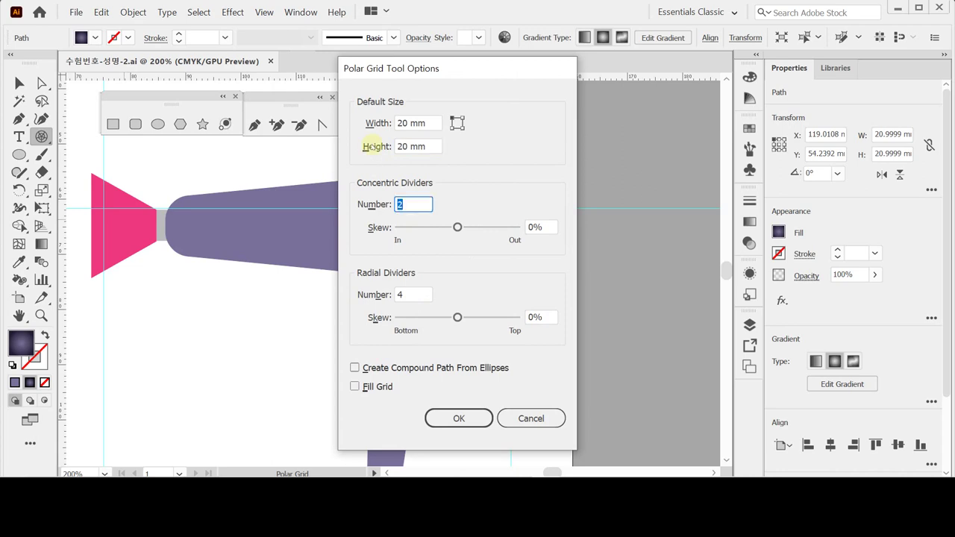
text(1)
key(Tab)
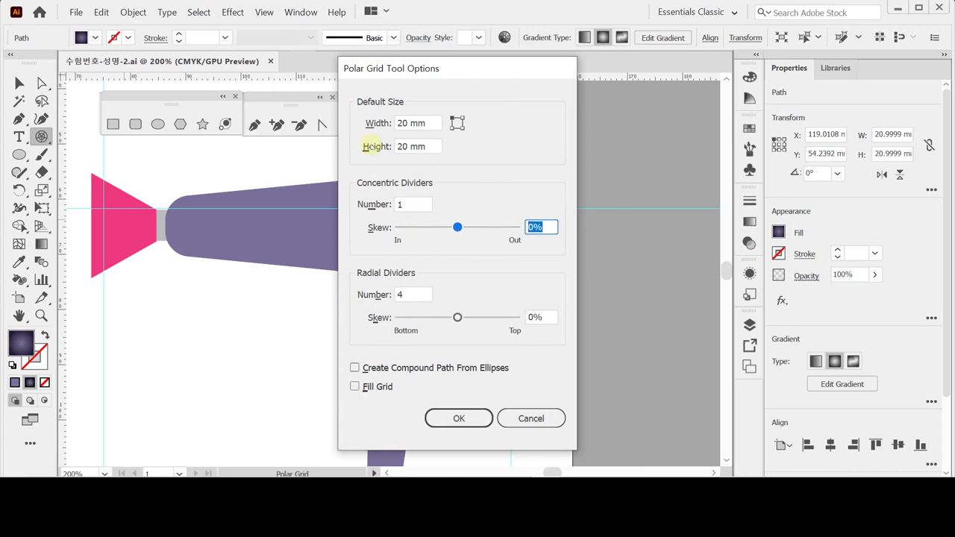
key(Tab)
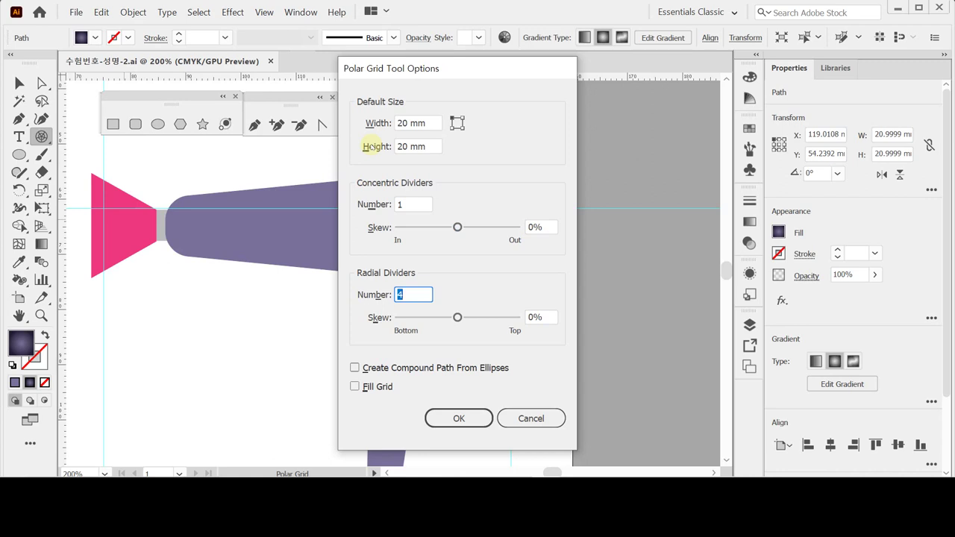
text(10)
key(Return)
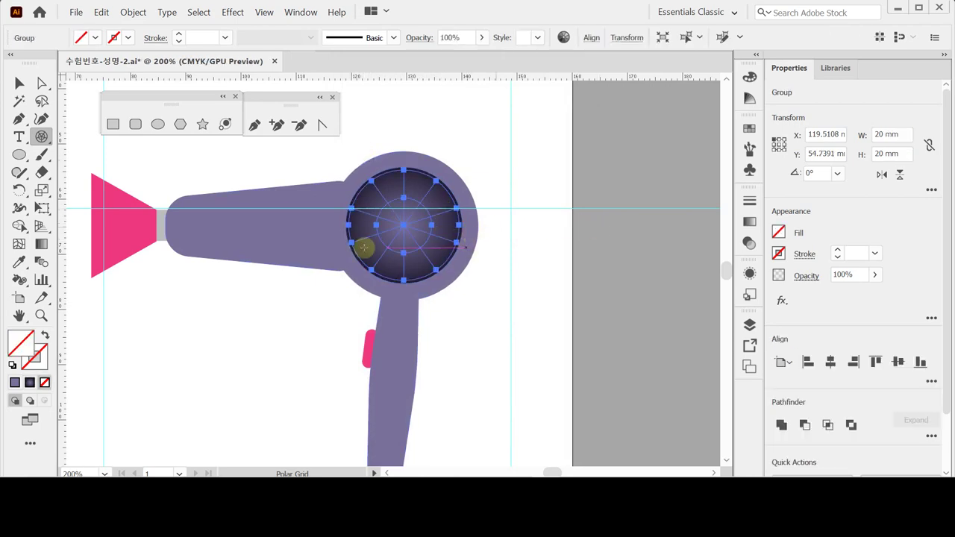
Step: Try to give the polar grid a grey stroke by entering only K 40%
click(35, 359)
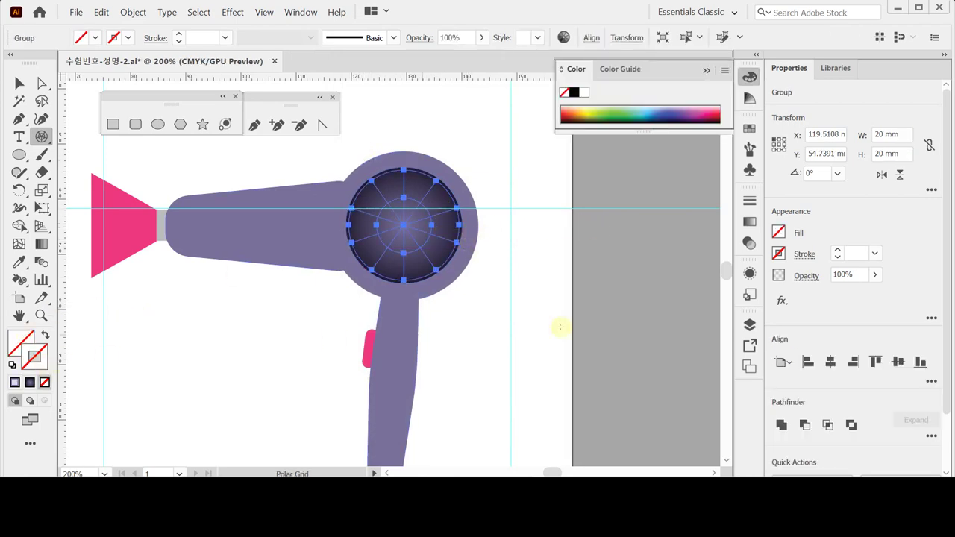
click(779, 254)
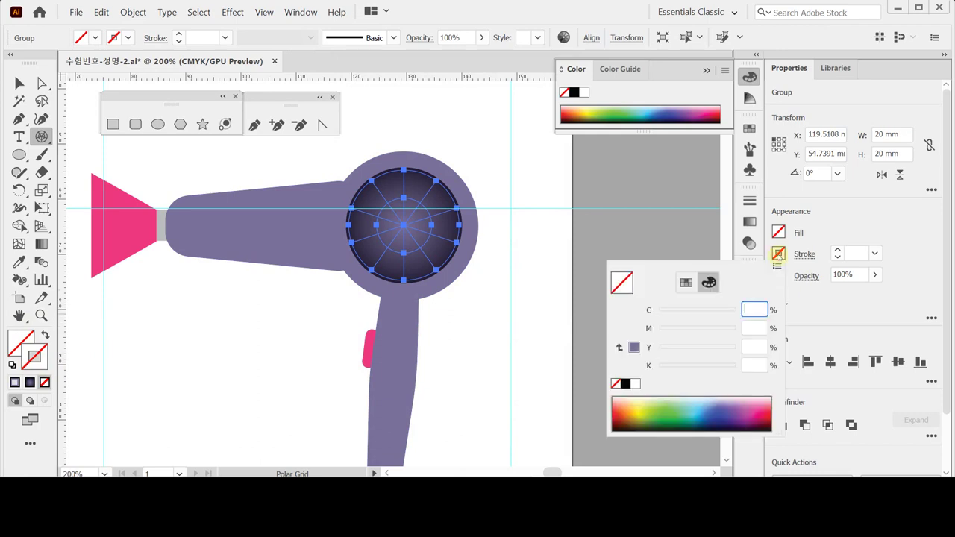
click(756, 365)
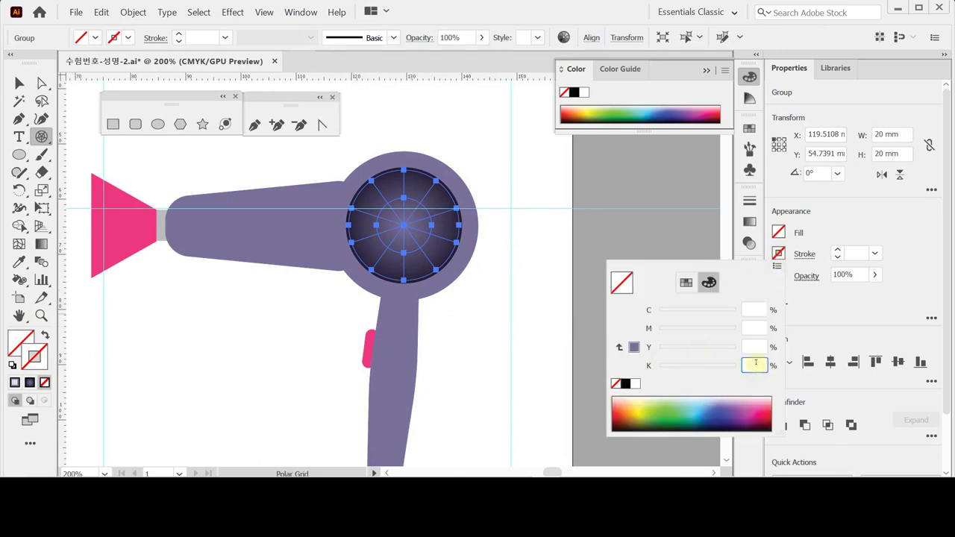
text(40)
key(Return)
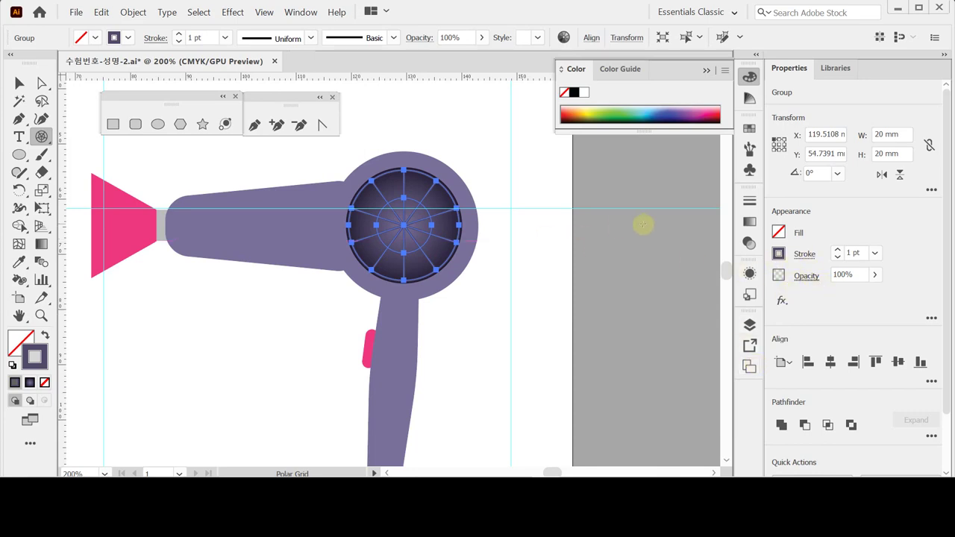
Step: Reset the polar grid's stroke to white and set K to 40%, keeping C, M and Y at 0%
click(779, 254)
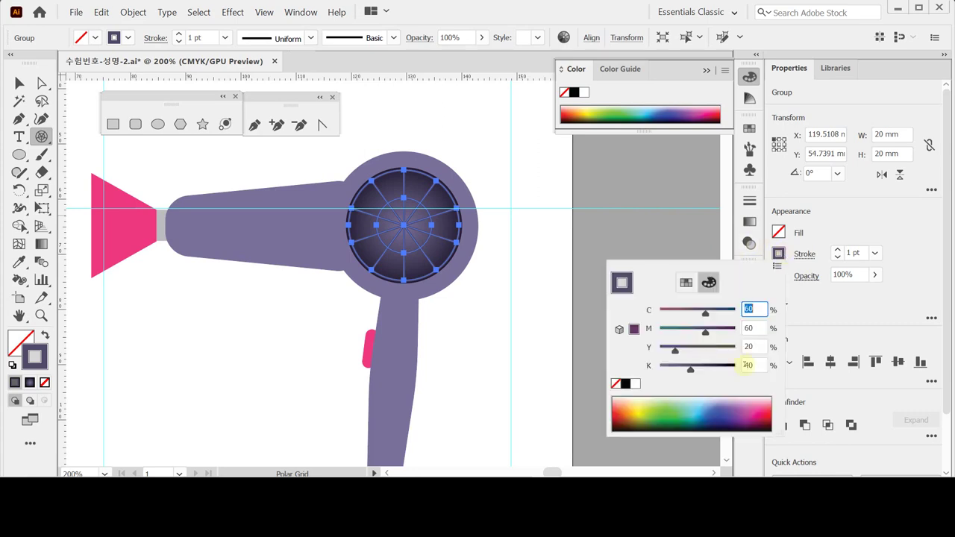
click(635, 384)
click(750, 366)
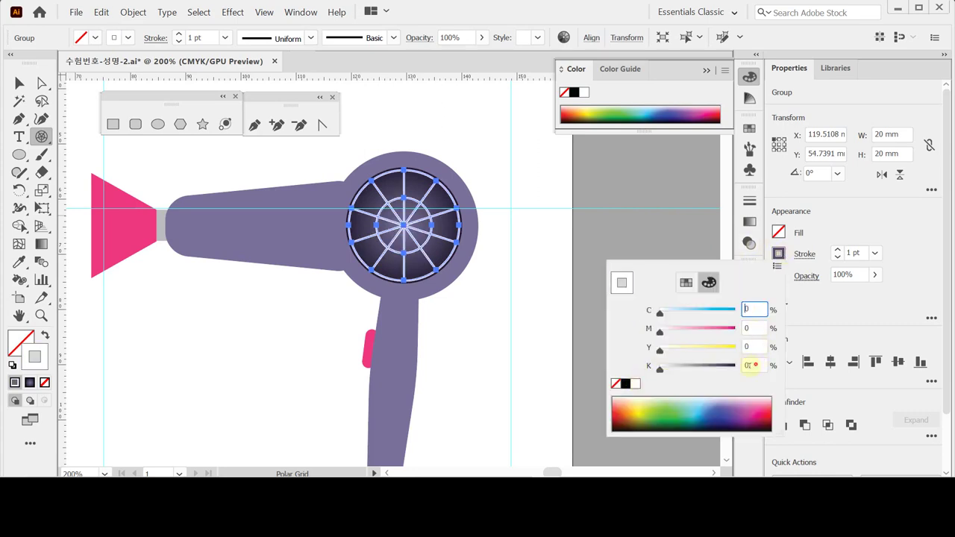
text(40)
key(Return)
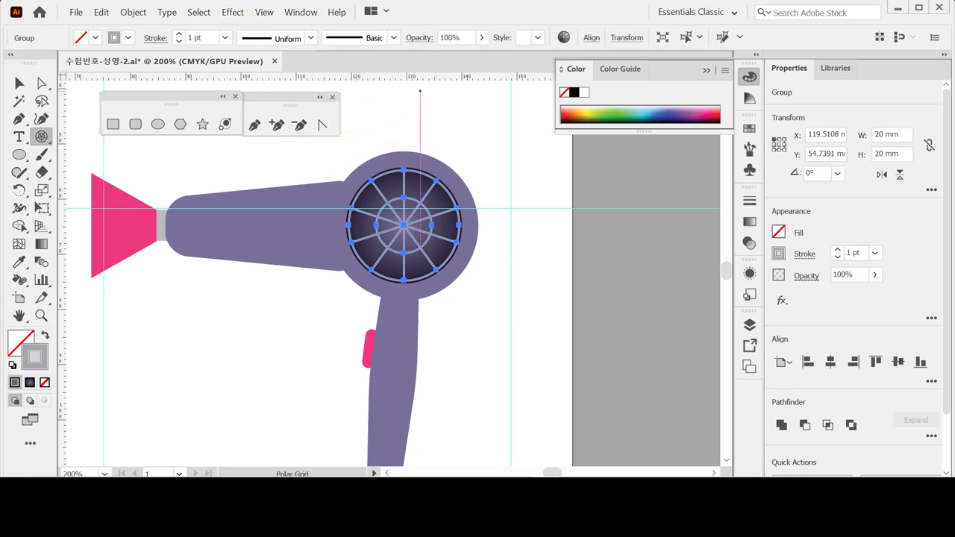
Step: Isolate the nested group of circles inside the polar grid and select its outer circle
click(41, 83)
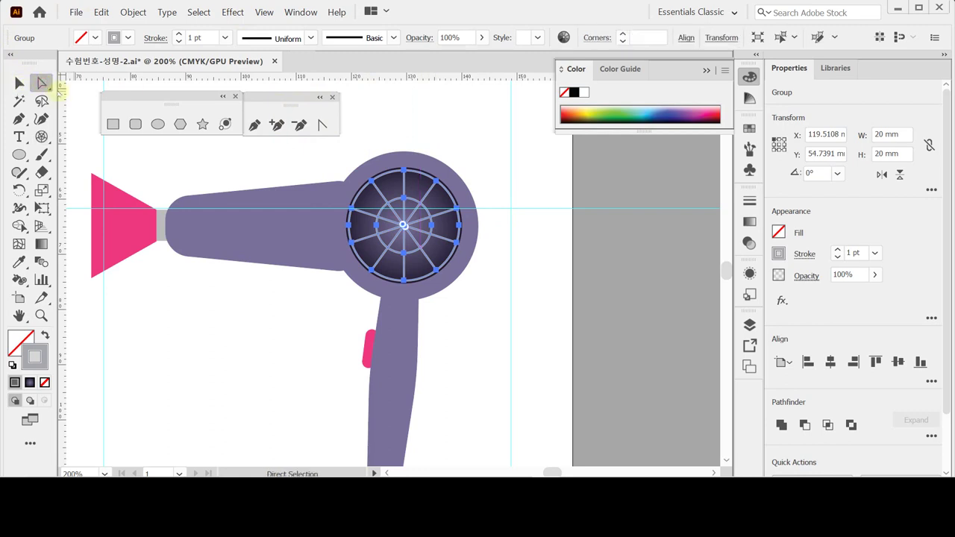
click(42, 83)
click(20, 83)
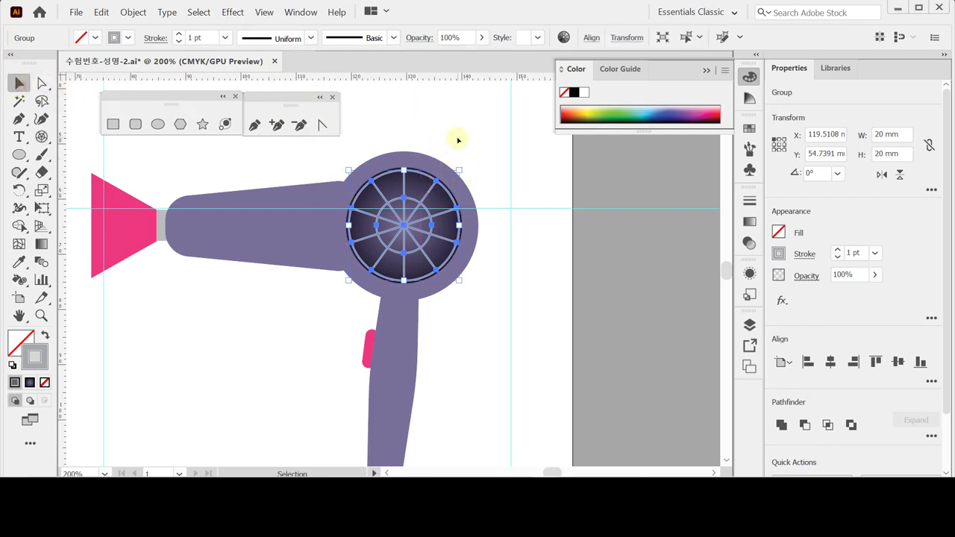
click(435, 187)
double_click(441, 187)
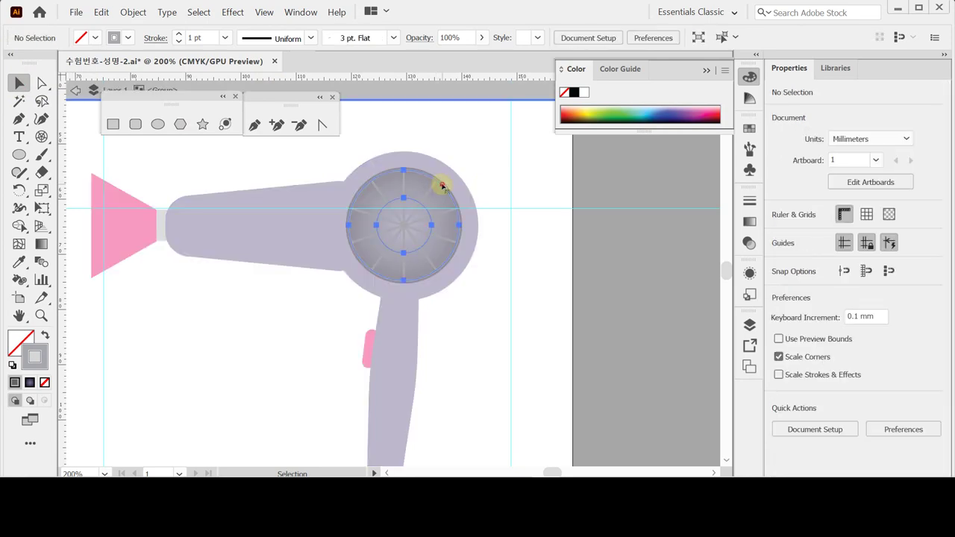
click(443, 187)
double_click(442, 187)
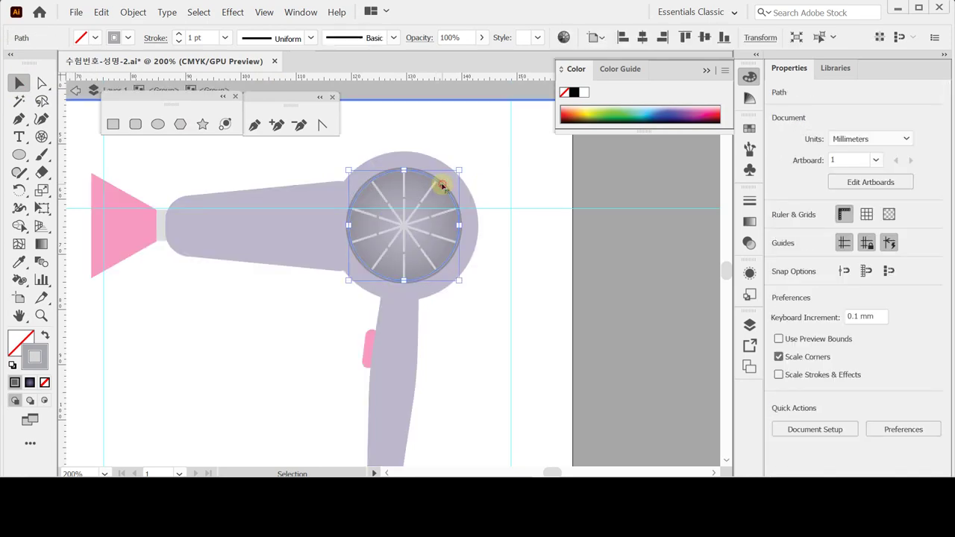
click(442, 186)
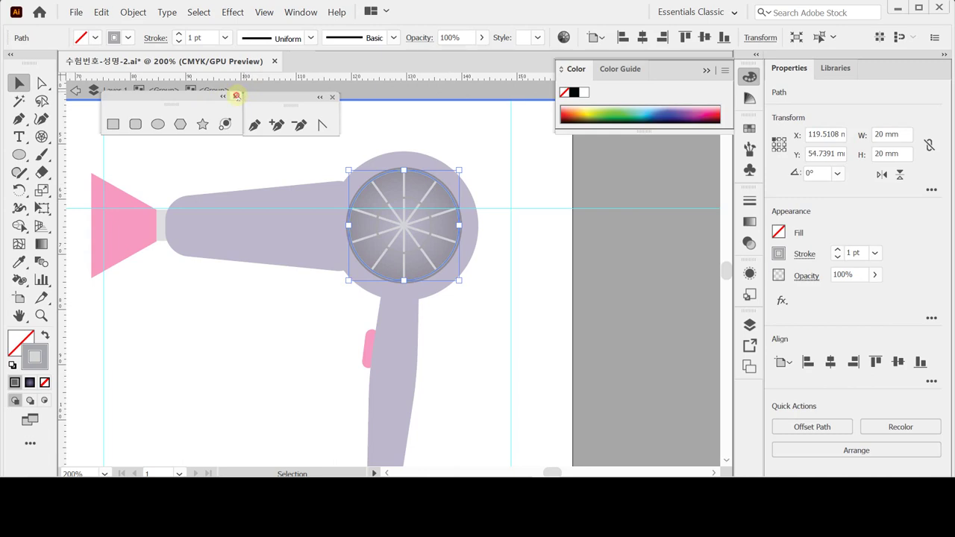
Step: Close the two floating tool palettes and set the outer circle's stroke weight to 3 pt
click(236, 96)
click(332, 97)
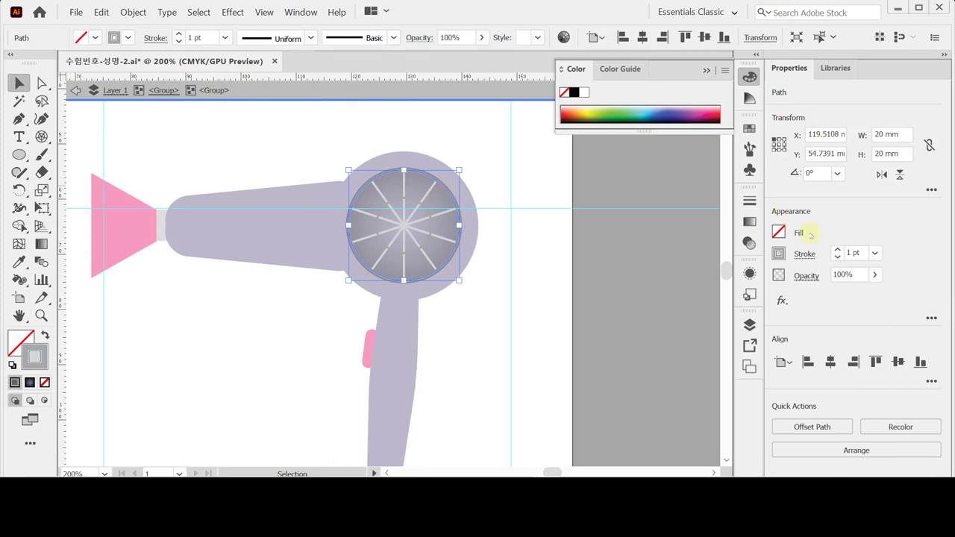
click(838, 250)
click(838, 250)
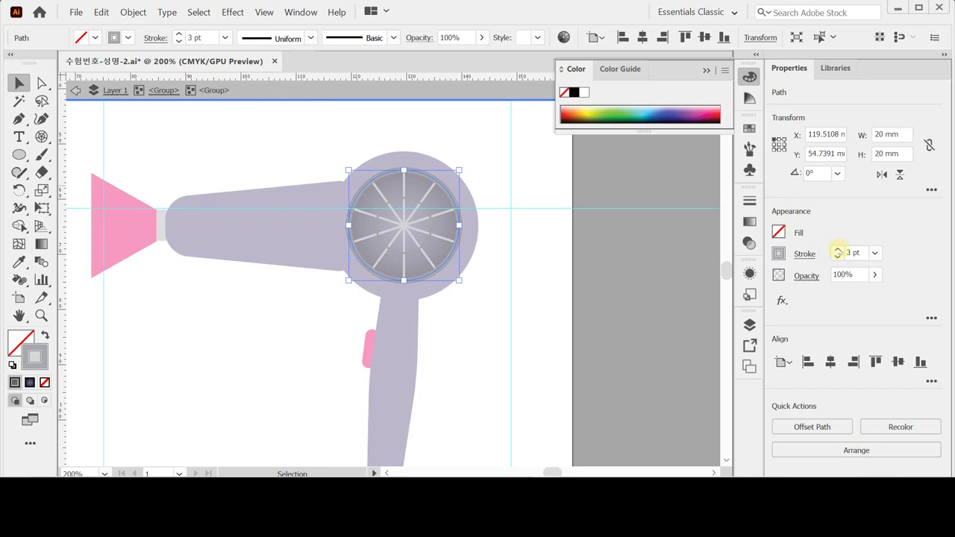
Step: Align the outer circle's 3 pt stroke to the outside of its path and leave the isolated group
click(802, 255)
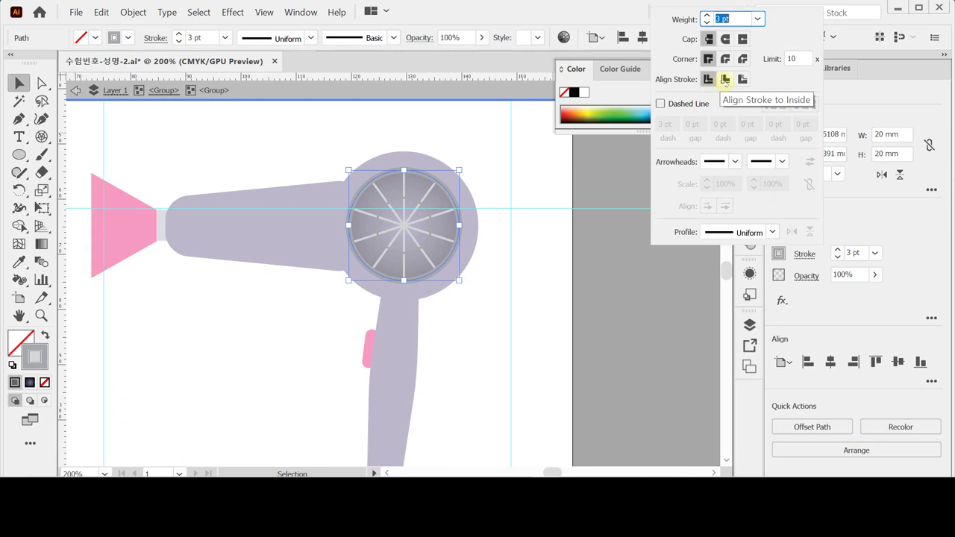
click(724, 79)
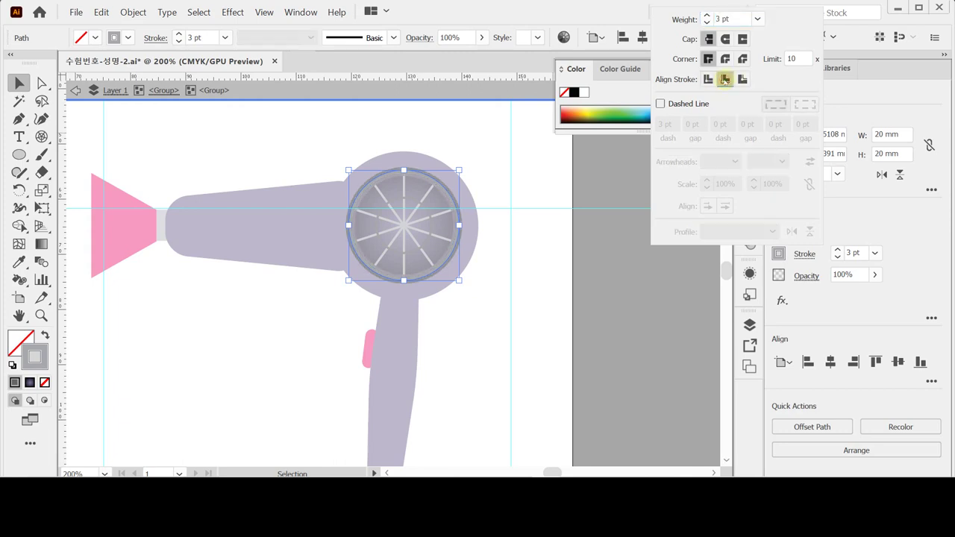
click(743, 79)
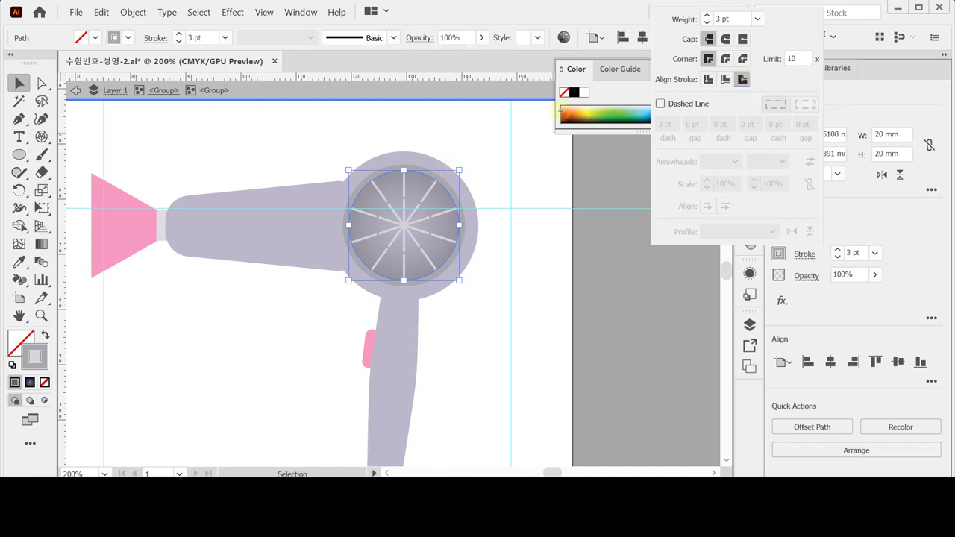
click(743, 79)
click(869, 103)
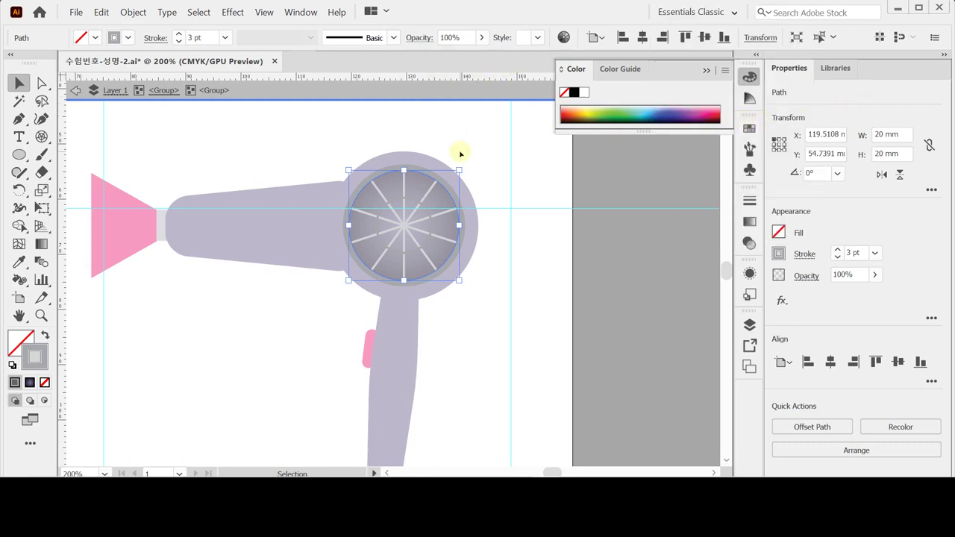
double_click(346, 139)
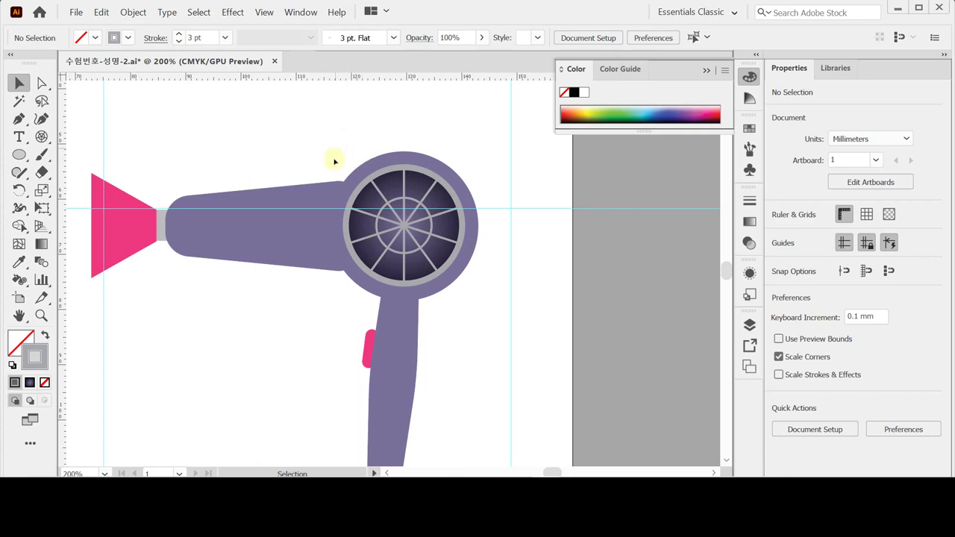
Step: Copy the complete Wave & Cut logo and paste the duplicate over the hair dryer
key(ctrl+space)
ctrl+alt+click(337, 260)
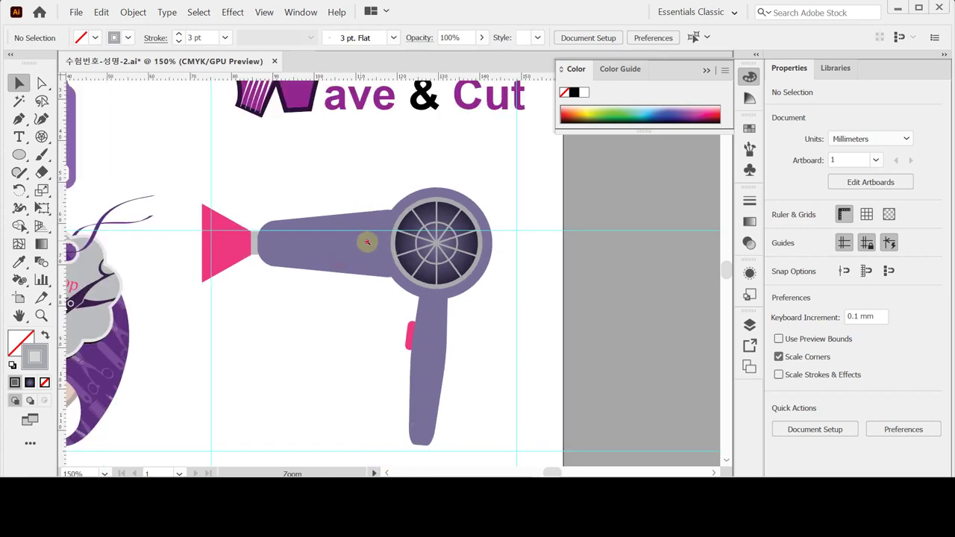
ctrl+alt+click(365, 239)
drag(346, 234, 437, 162)
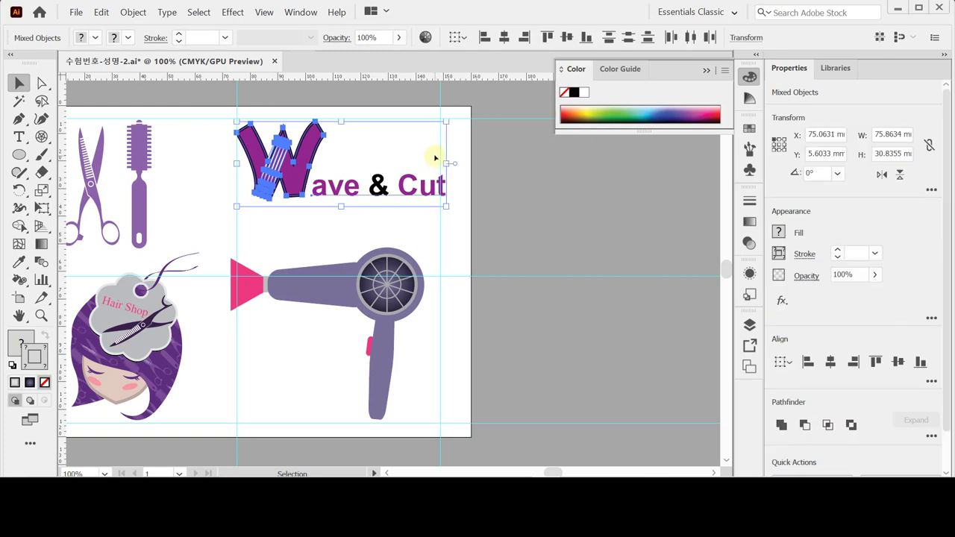
key(a)
key(ctrl+v)
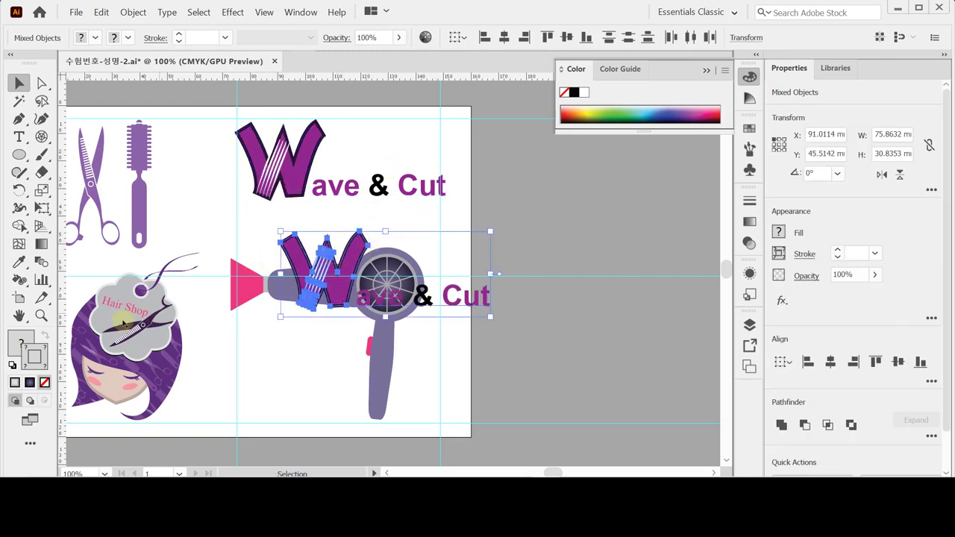
Step: Scale the pasted logo uniformly to 25% with Scale Strokes & Effects enabled
double_click(41, 191)
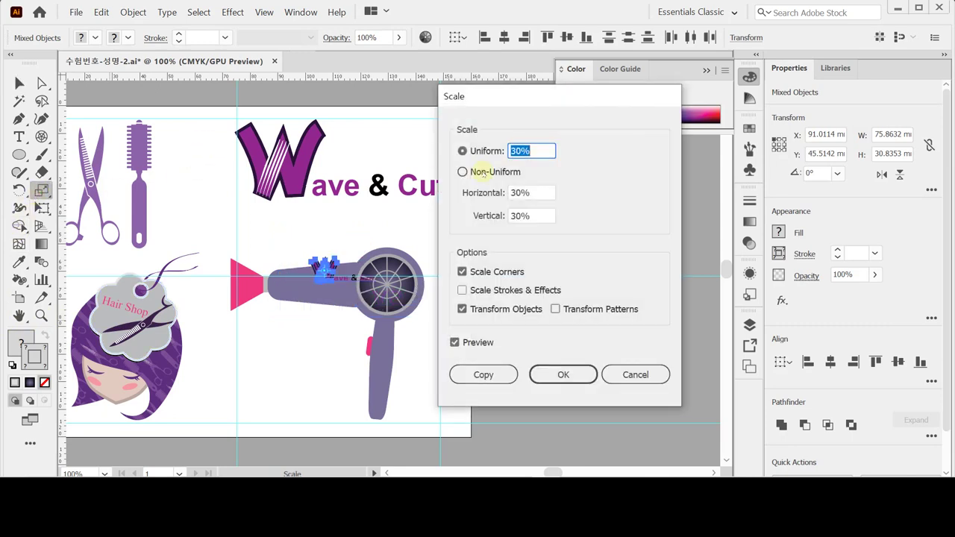
text(25)
key(Tab)
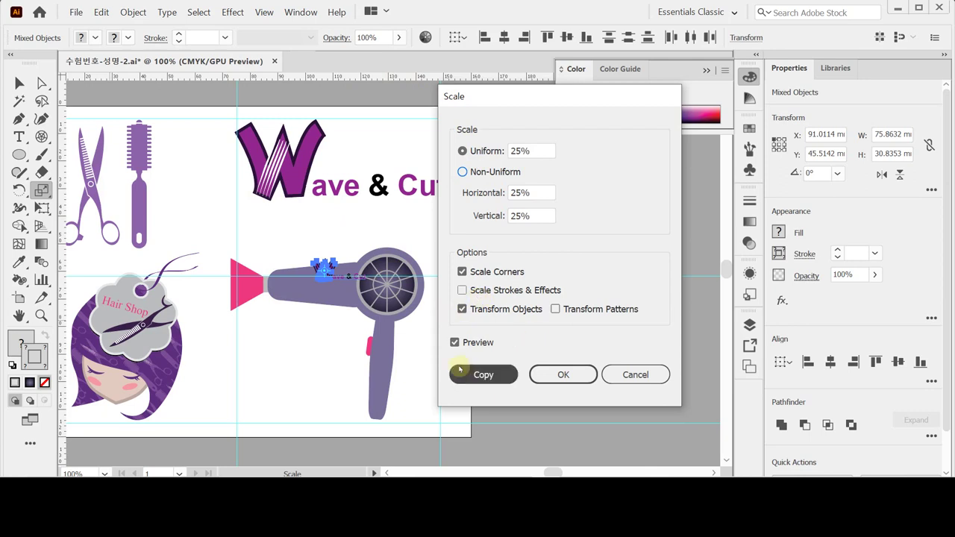
click(480, 294)
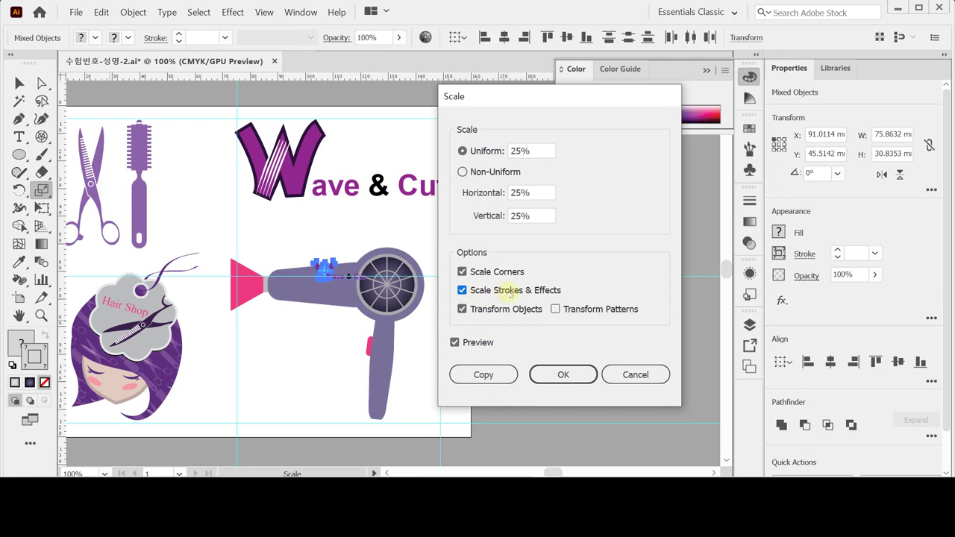
click(467, 293)
click(464, 291)
click(563, 377)
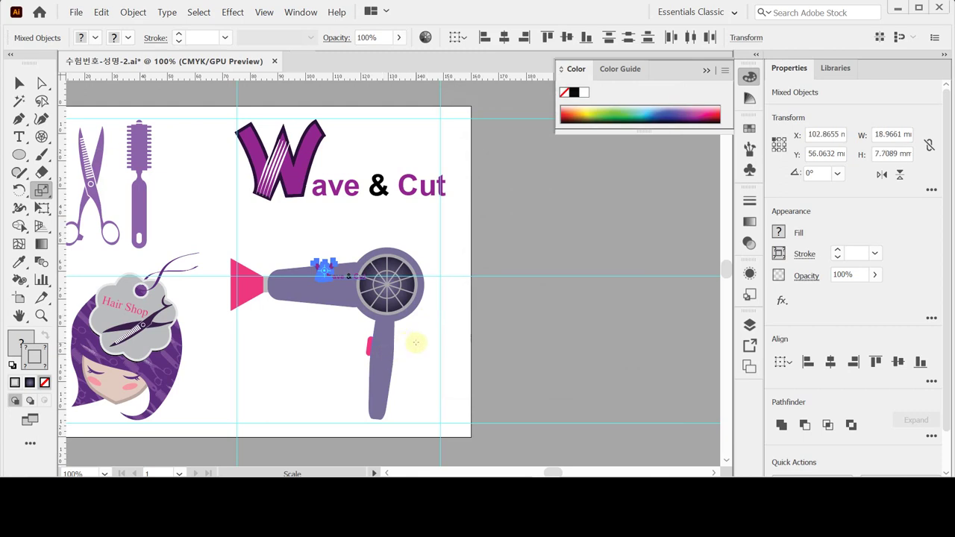
Step: Move the small logo onto the hair dryer's barrel and rotate it about 7° clockwise to follow the lower edge
key(v)
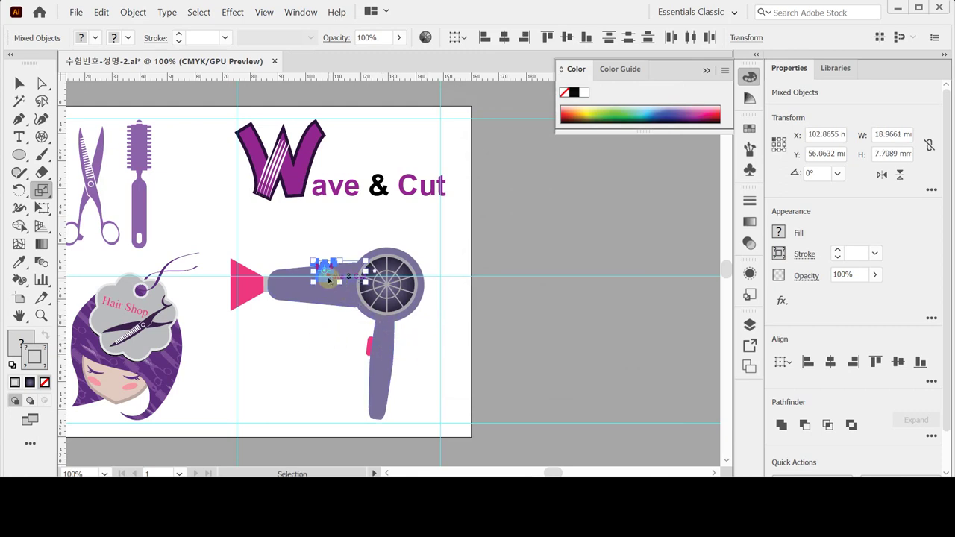
drag(328, 281, 304, 293)
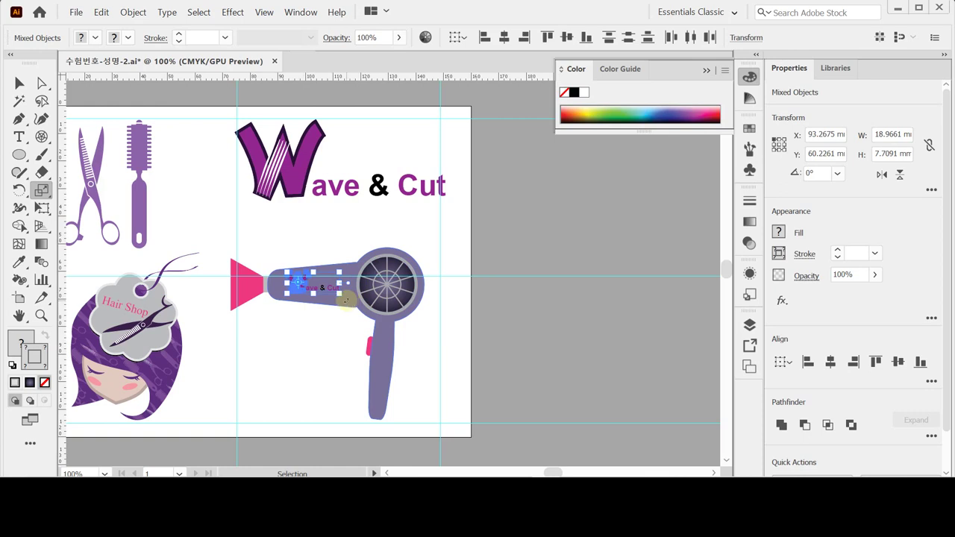
key(ctrl+equal)
key(ctrl+equal)
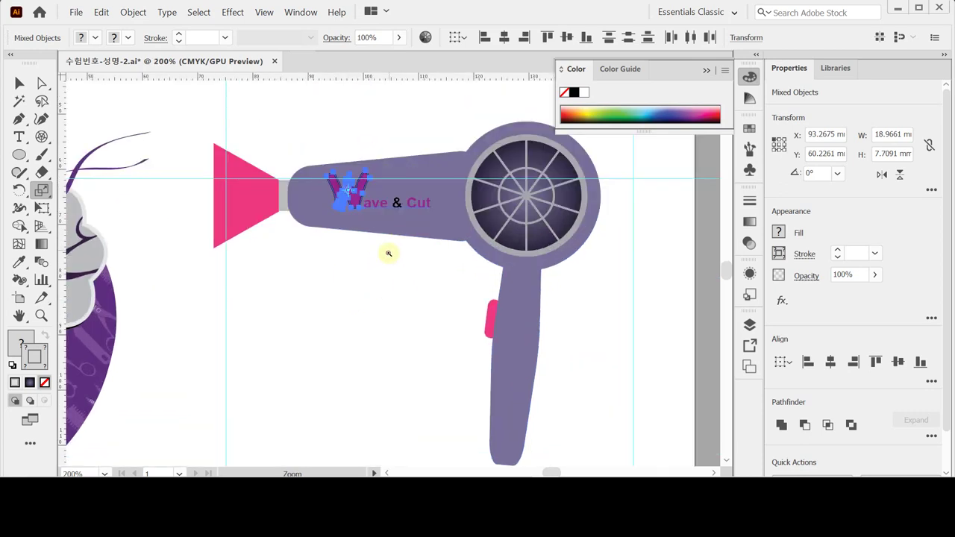
drag(401, 259, 359, 259)
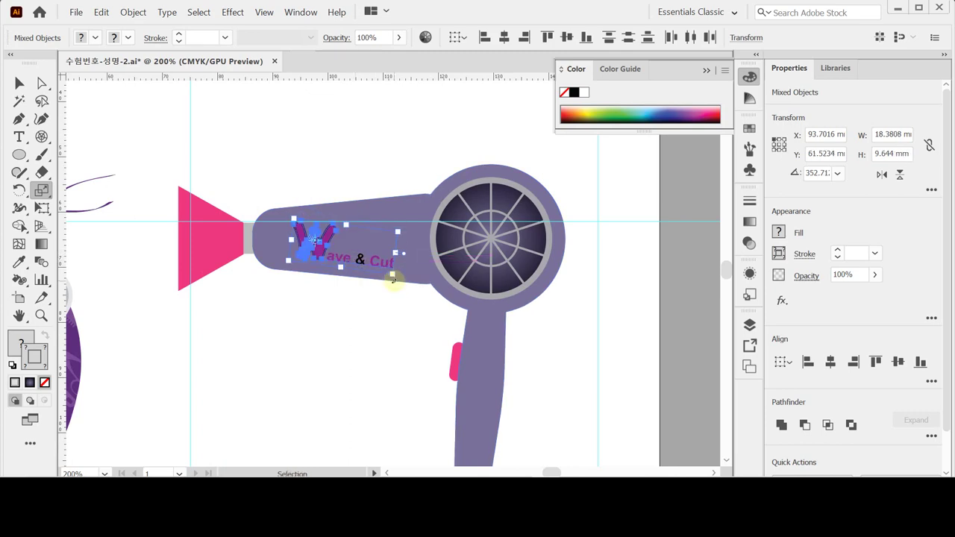
double_click(395, 280)
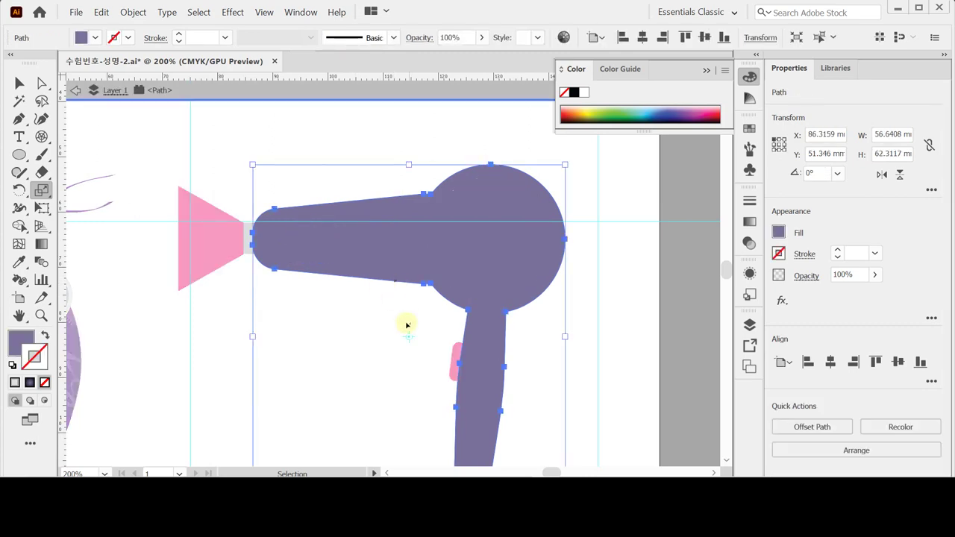
click(380, 325)
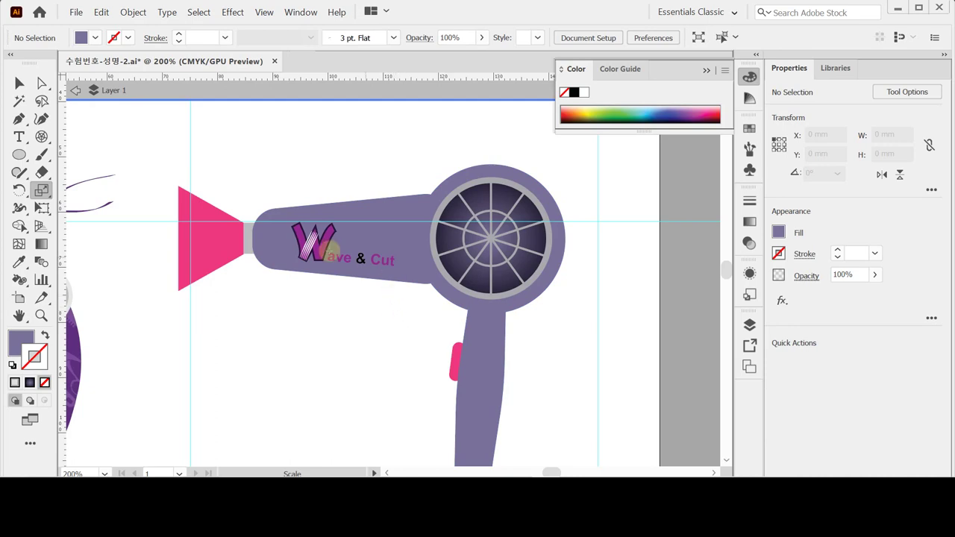
click(20, 83)
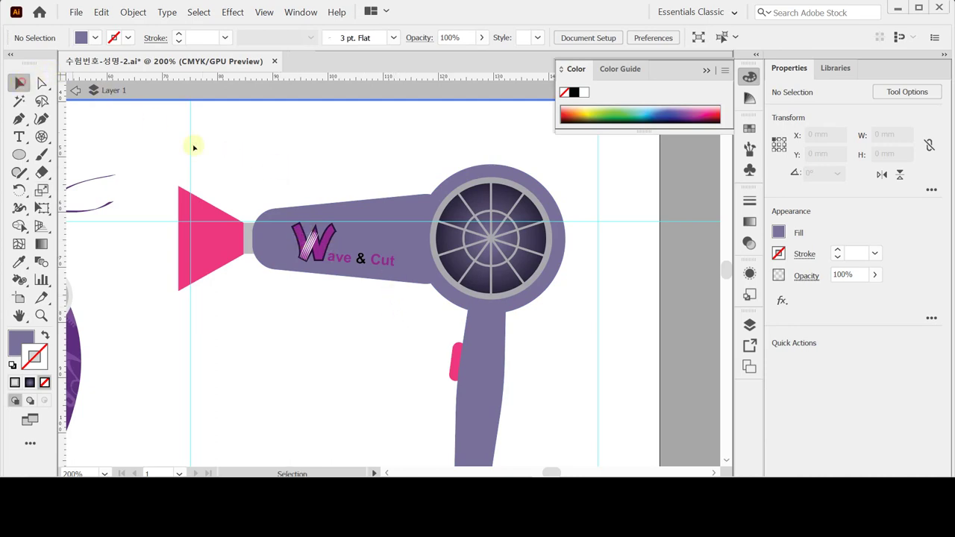
double_click(192, 144)
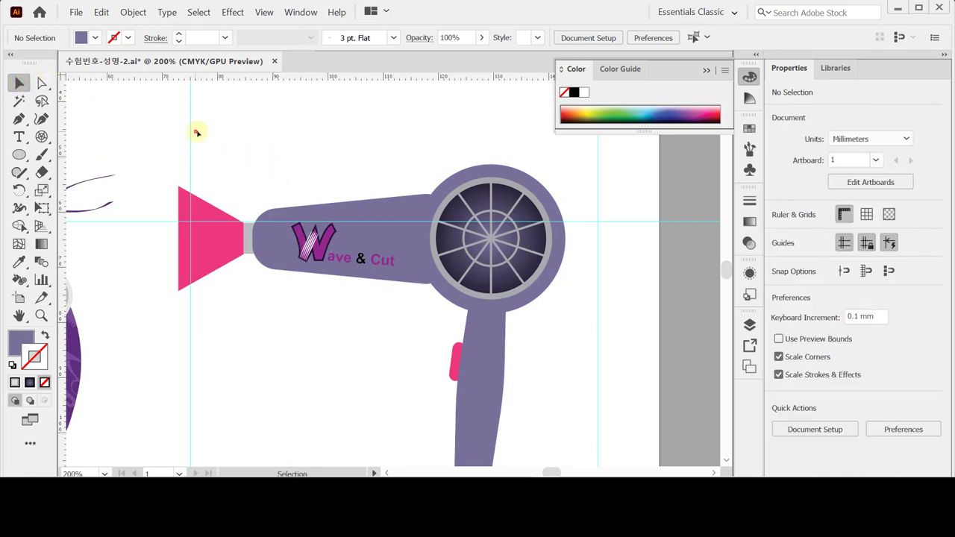
Step: Select all hair dryer parts together with the small logo and group them
drag(197, 132, 546, 412)
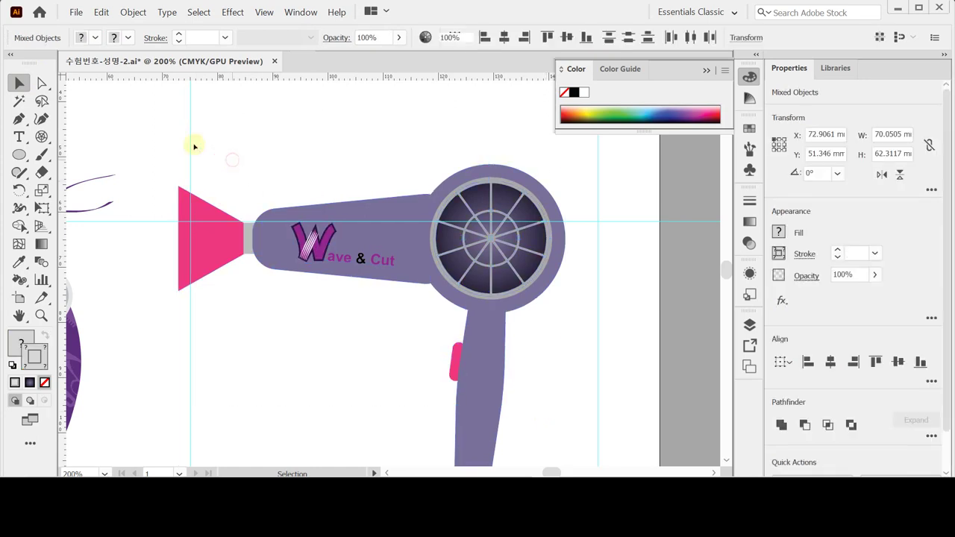
drag(192, 144, 531, 386)
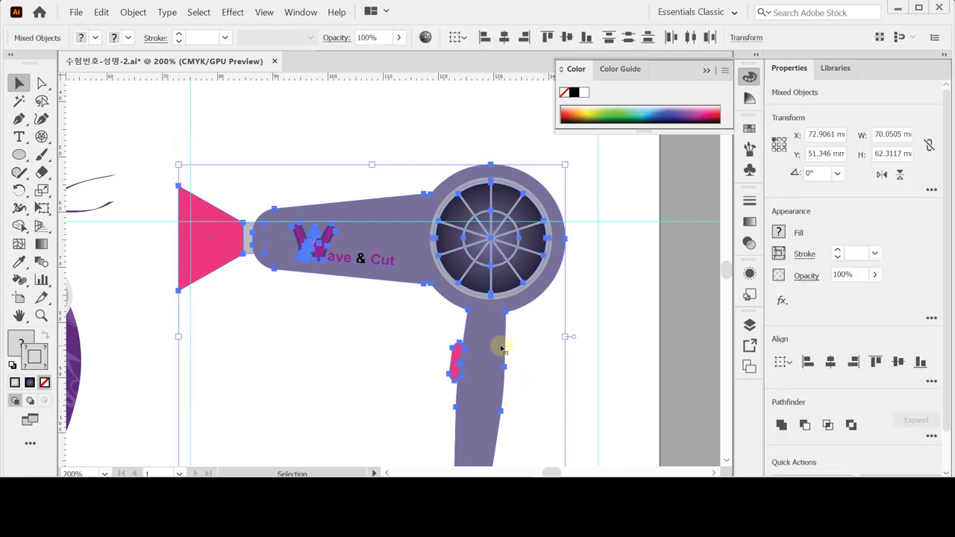
key(a)
key(v)
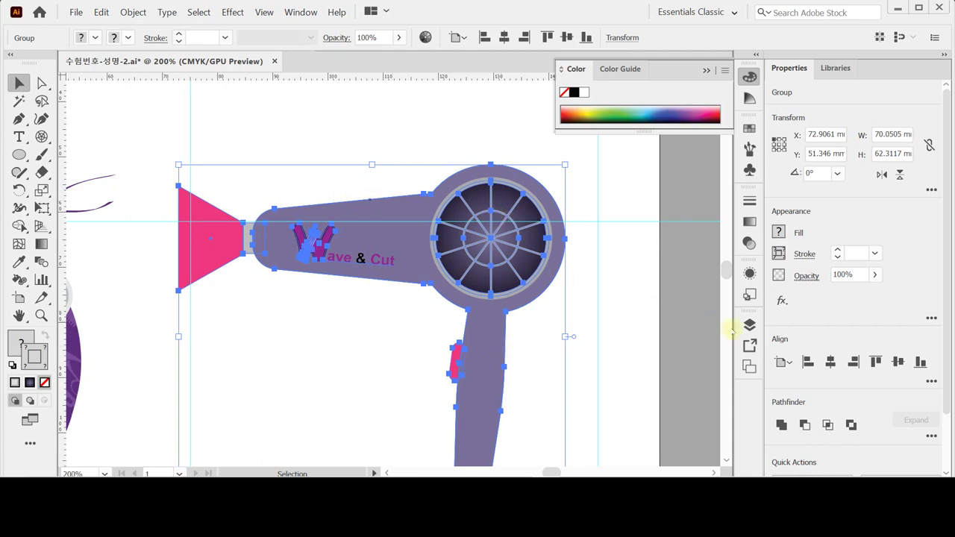
Step: Apply a Drop Shadow to the hair dryer group with 2.47 mm X and Y offsets and 1.76 mm blur, then deselect it
click(782, 301)
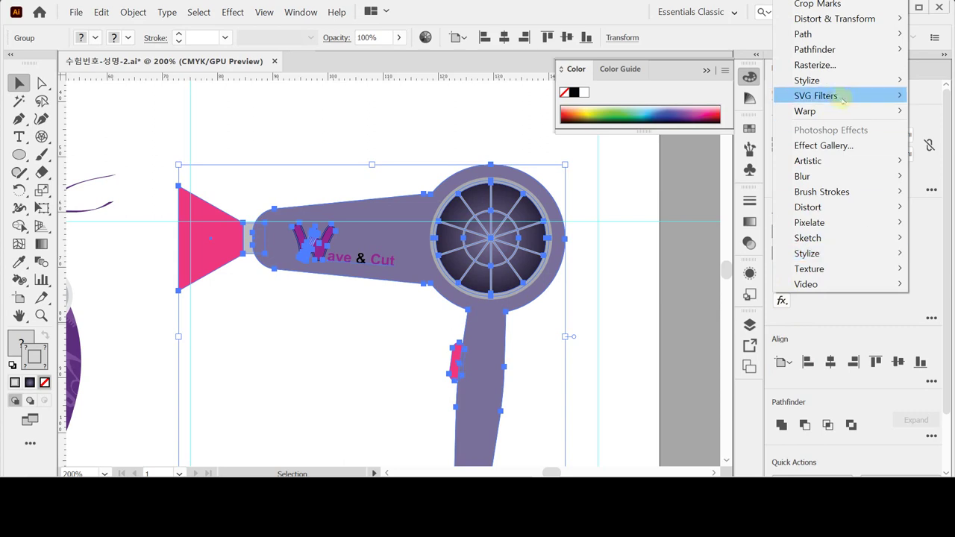
mouse_move(834, 82)
click(746, 78)
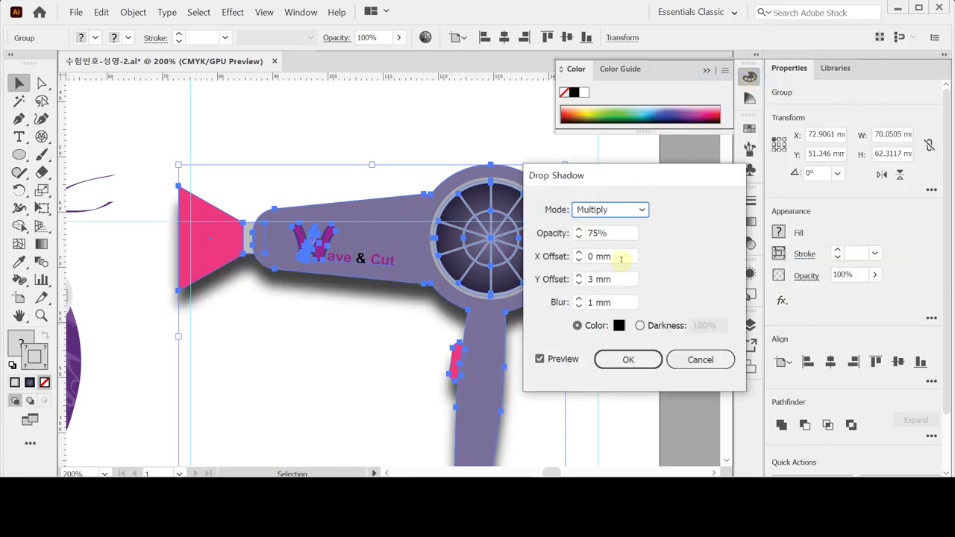
click(620, 257)
text(2.)
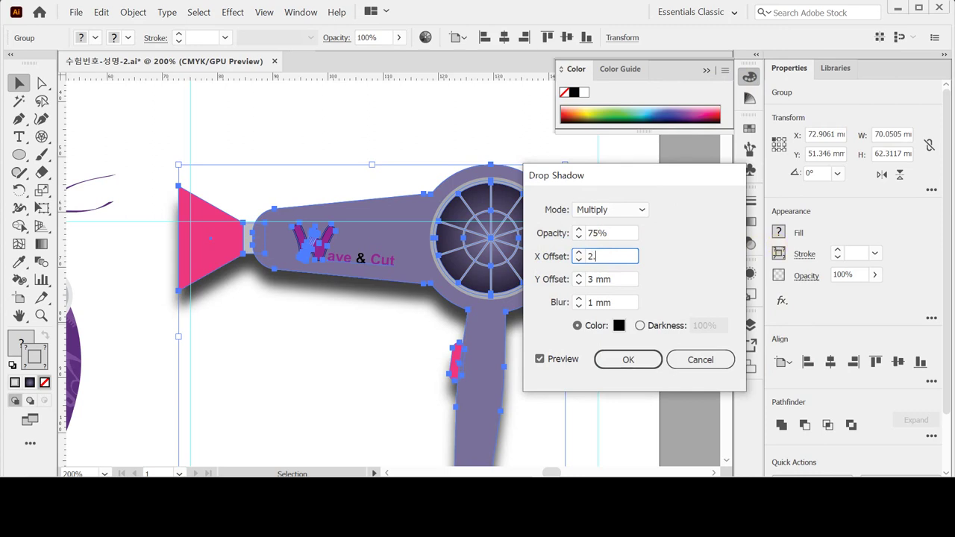
text(47)
key(Tab)
text(2.)
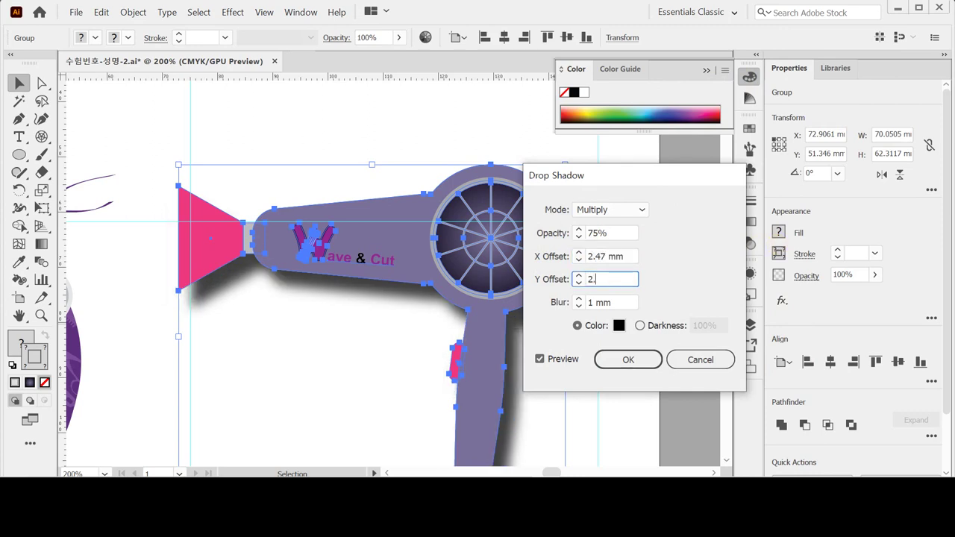
text(47)
key(Tab)
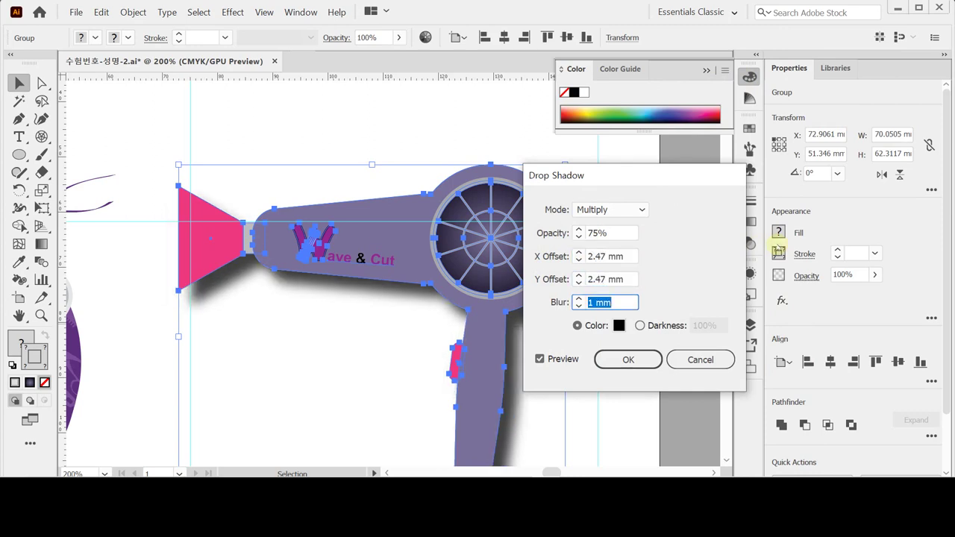
text(1.76)
key(Tab)
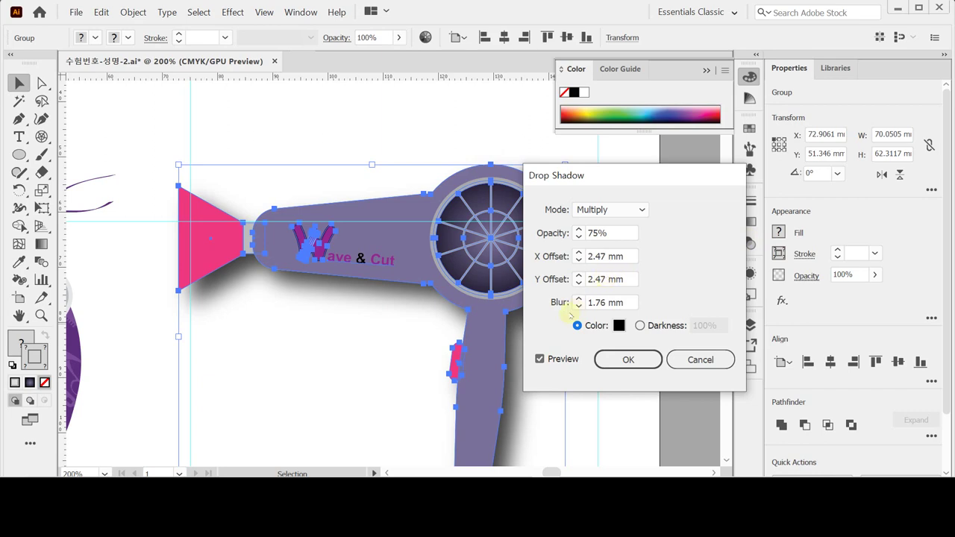
click(621, 363)
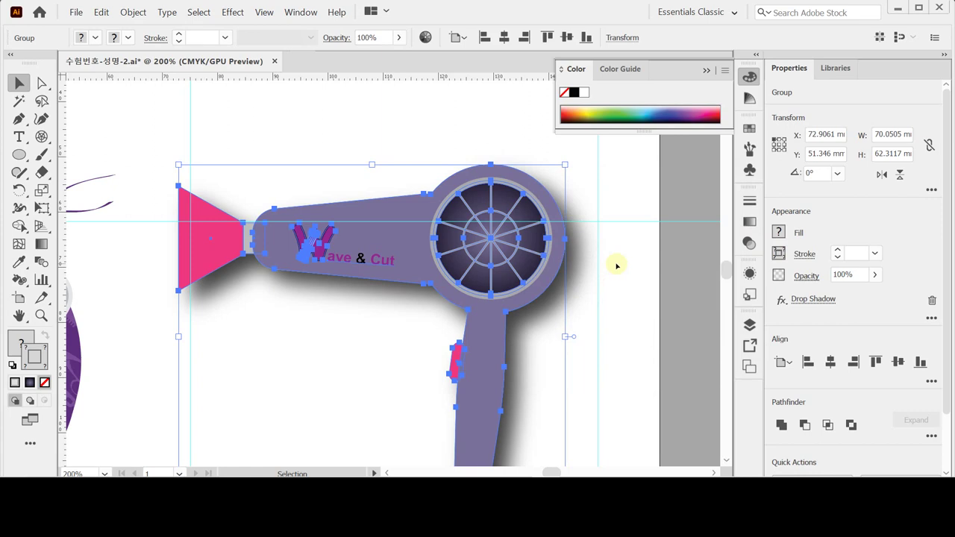
key(shift)
click(616, 265)
Step: Fit the whole artboard in view and hide the guides
key(ctrl+0)
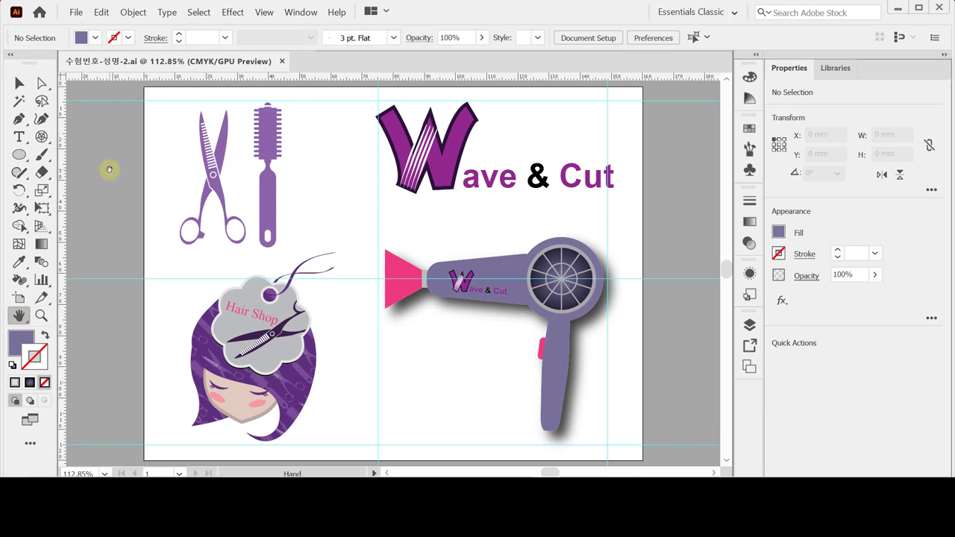
right_click(137, 148)
click(123, 142)
right_click(118, 150)
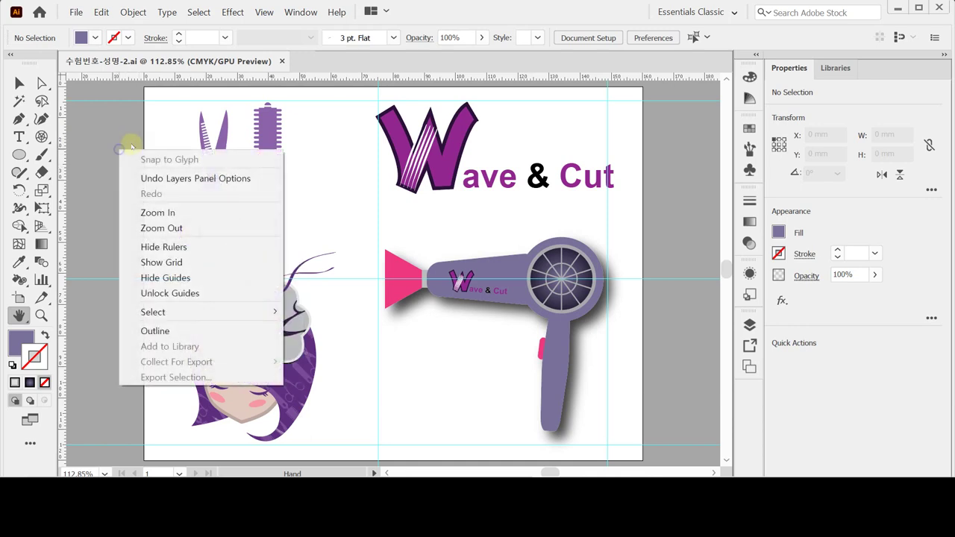
click(206, 278)
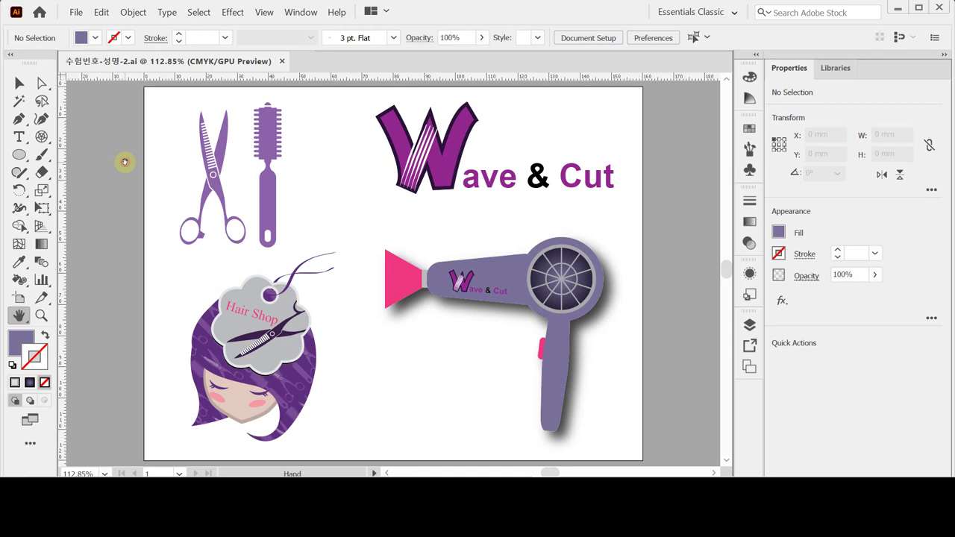
Step: Save the artwork over the existing 수험번호-성명-2.ai in the GTQ folder, in Illustrator 2020 format
click(76, 12)
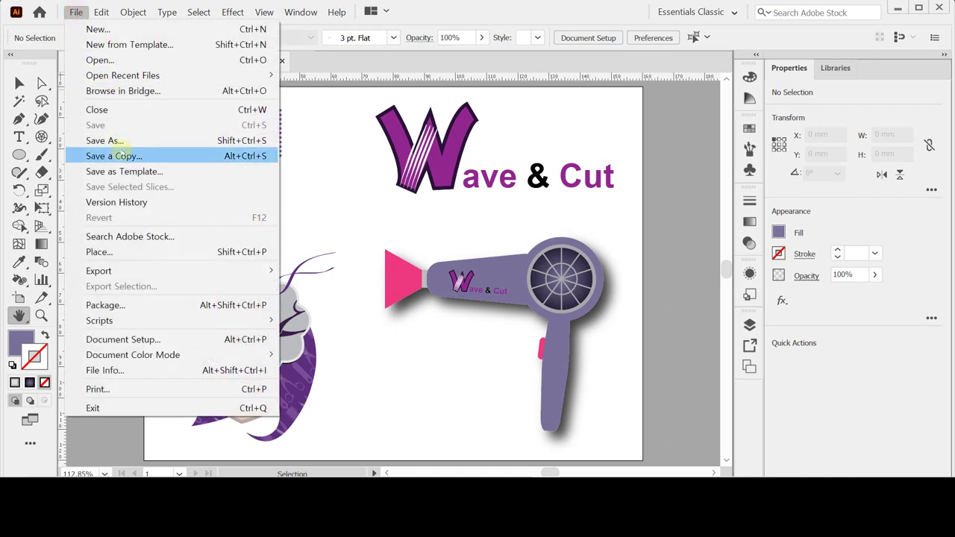
click(105, 141)
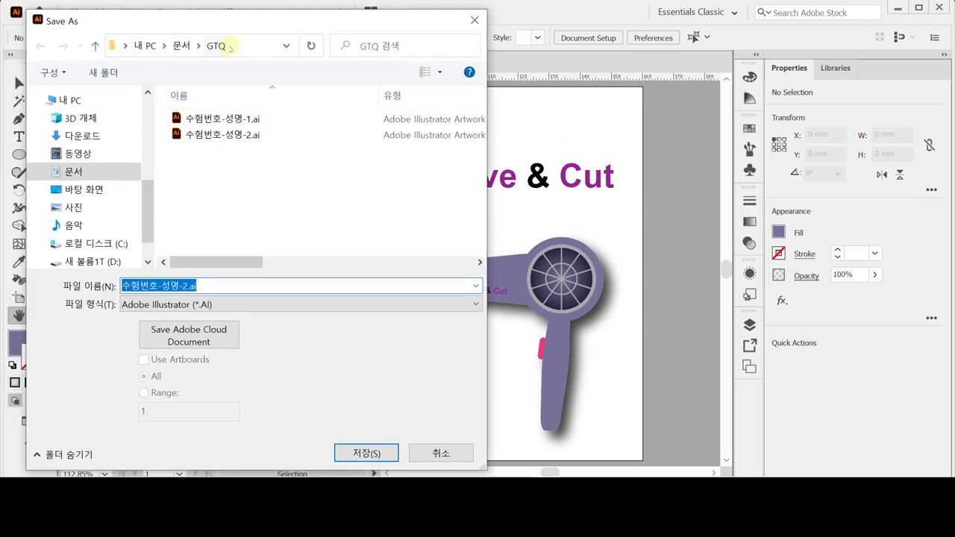
click(299, 348)
click(378, 448)
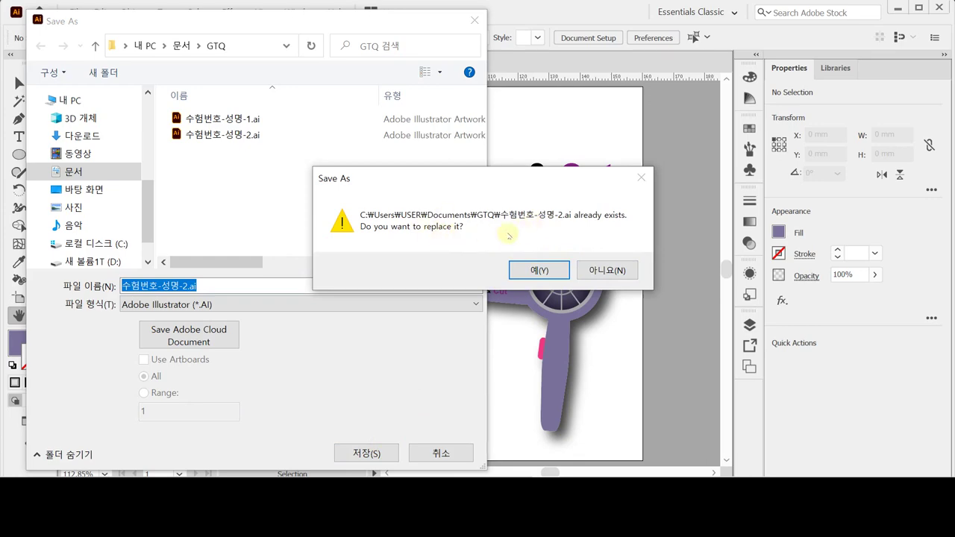
click(537, 271)
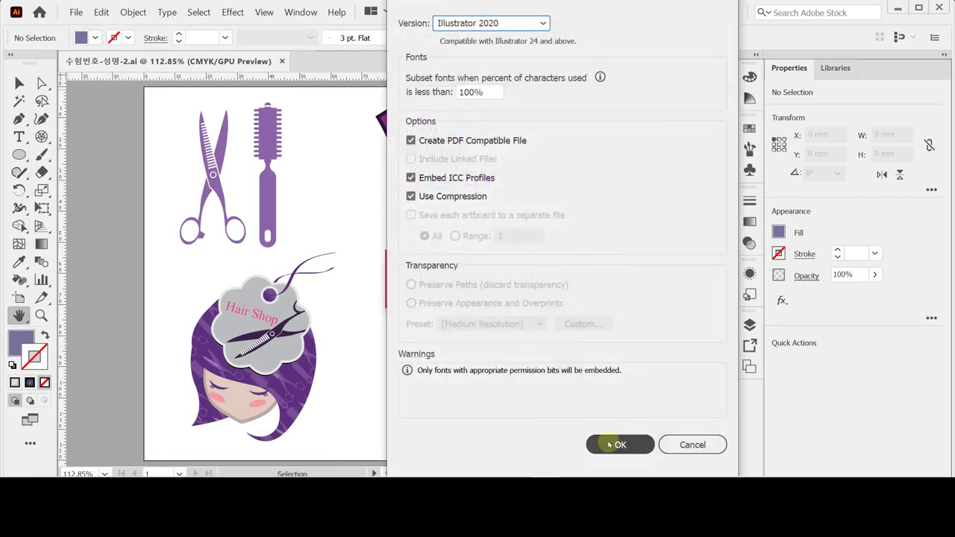
click(610, 445)
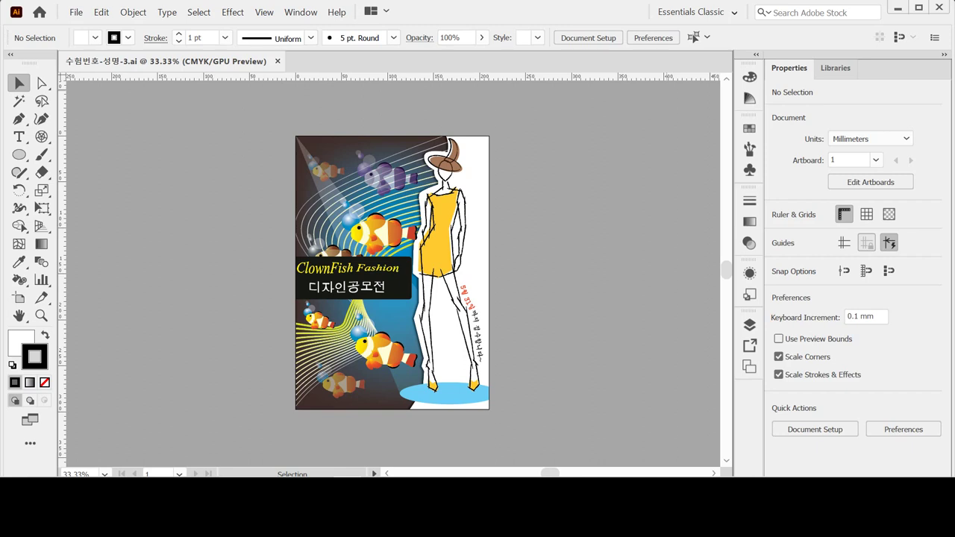
Step: Create a new portrait A4 document, 210 × 297 mm, in CMYK with 300 ppi raster effects
key(ctrl+n)
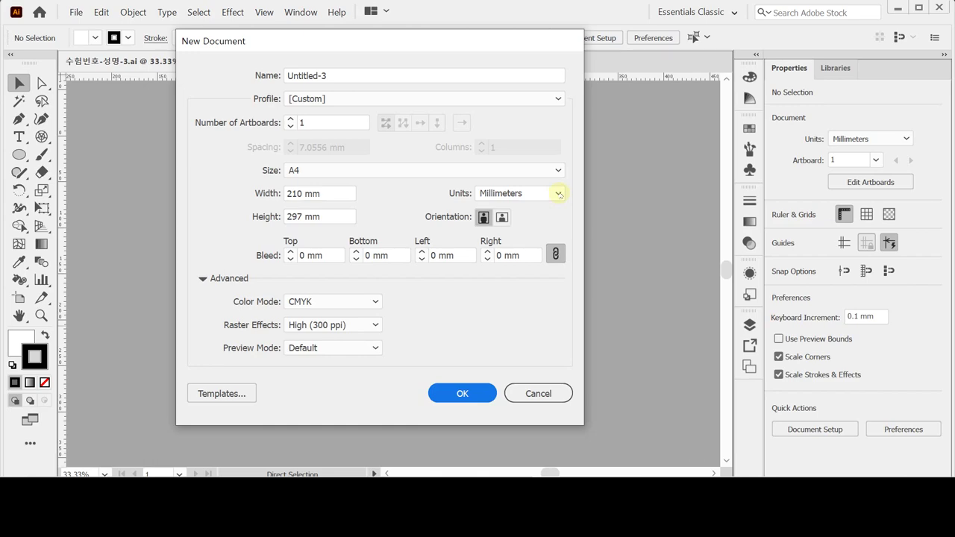
key(Return)
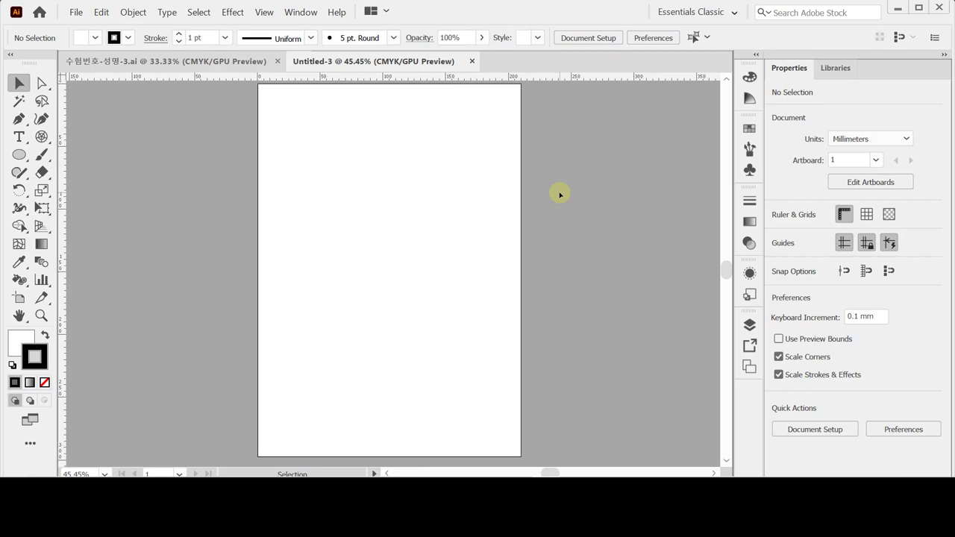
key(ctrl+v)
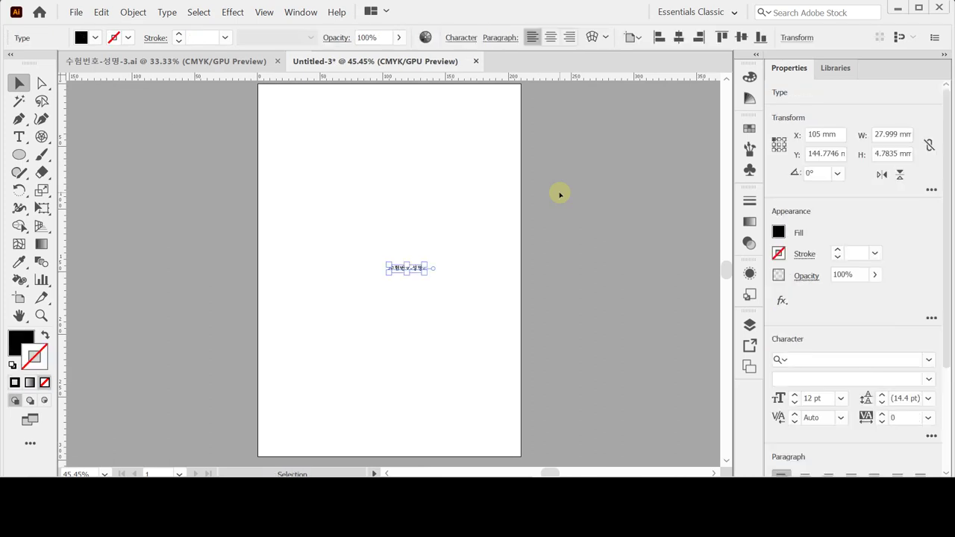
key(d)
key(ctrl+z)
key(ctrl+z)
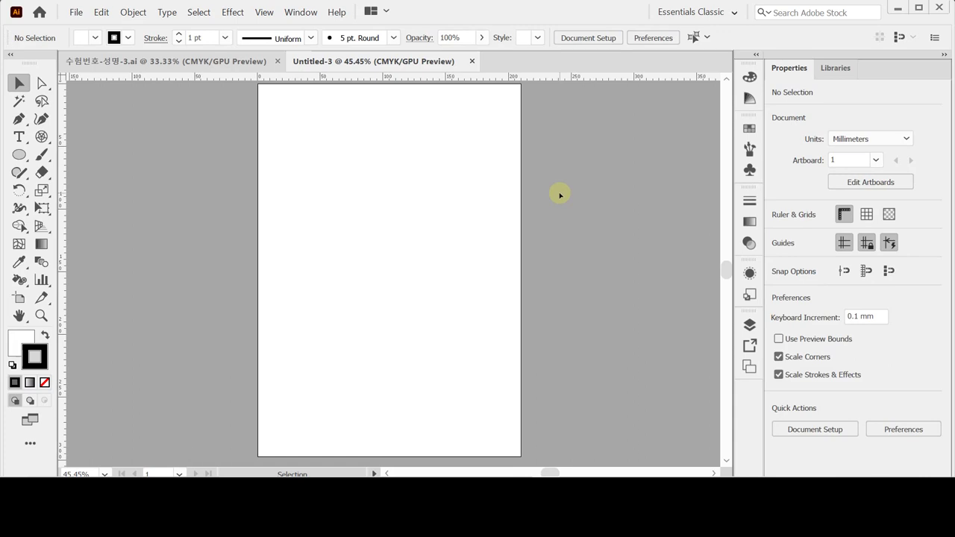
Step: Paste the two crossing guides onto the artboard and save the document as 수험번호-성명-3 in Illustrator 2020 format
key(ctrl+v)
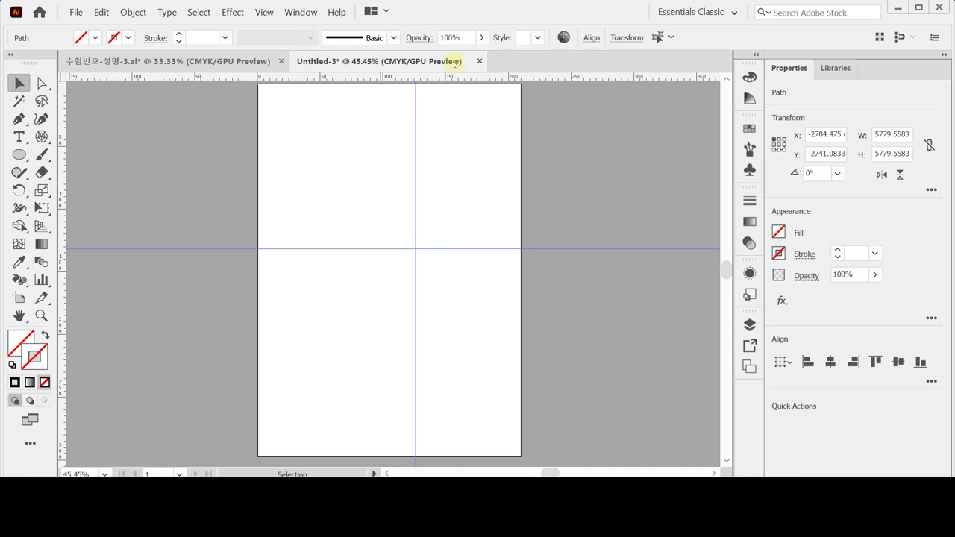
key(ctrl+s)
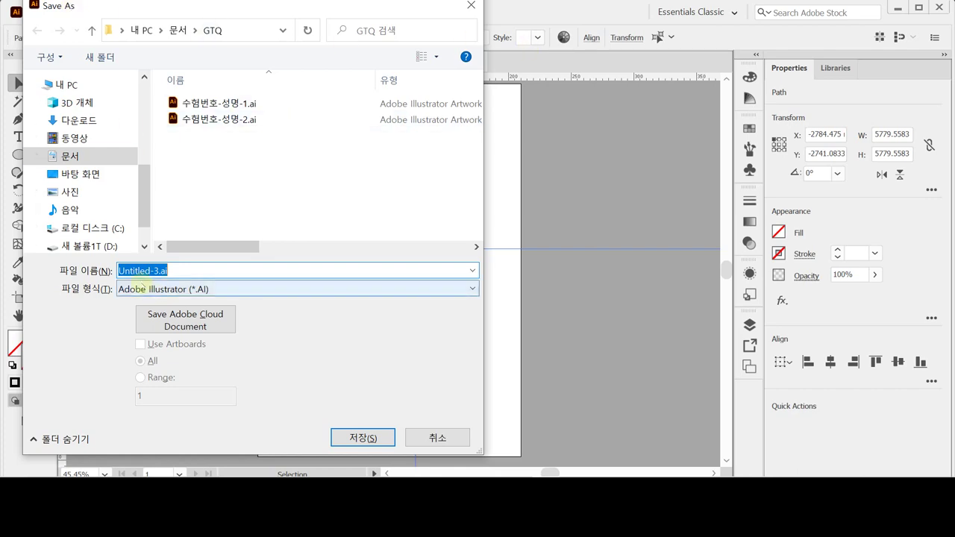
click(288, 120)
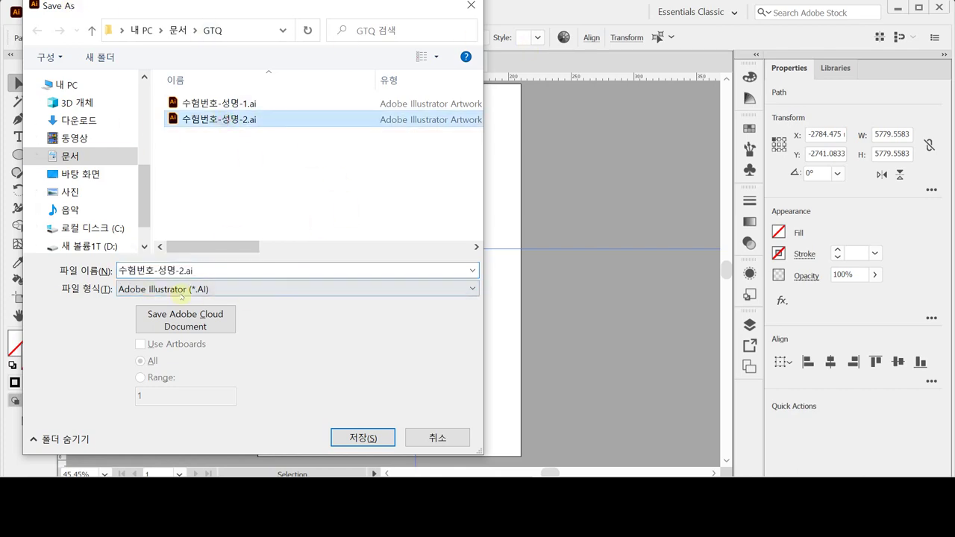
double_click(155, 274)
drag(179, 271, 206, 274)
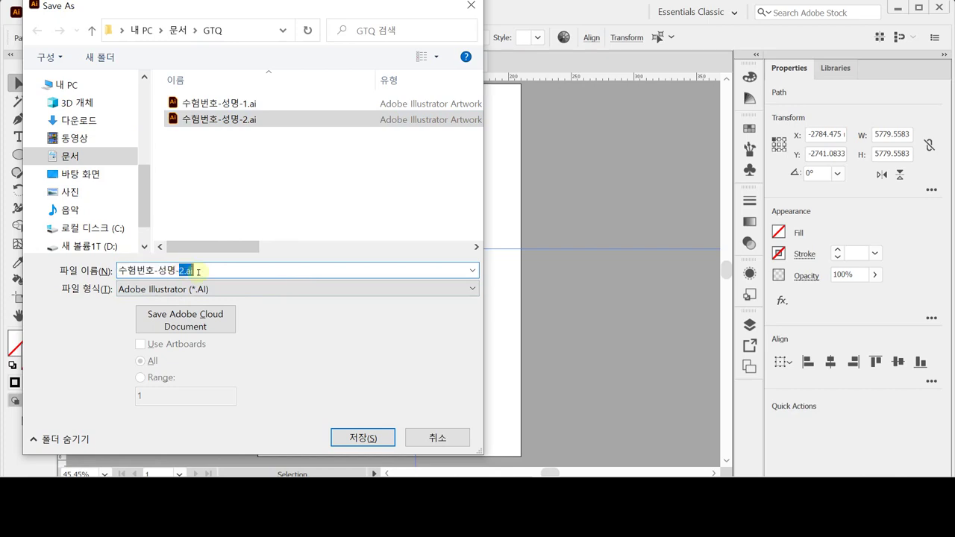
key(BackSpace)
text(3)
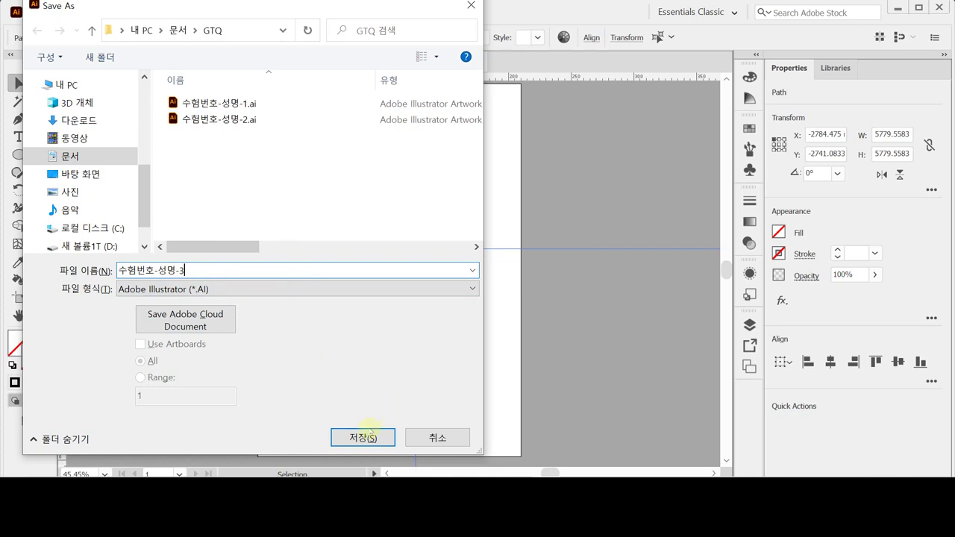
click(364, 437)
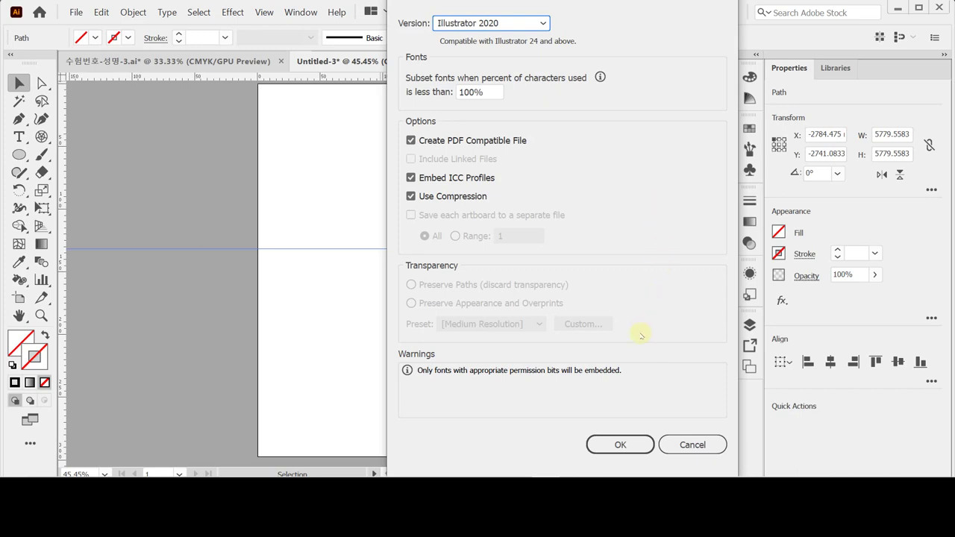
click(504, 400)
click(625, 444)
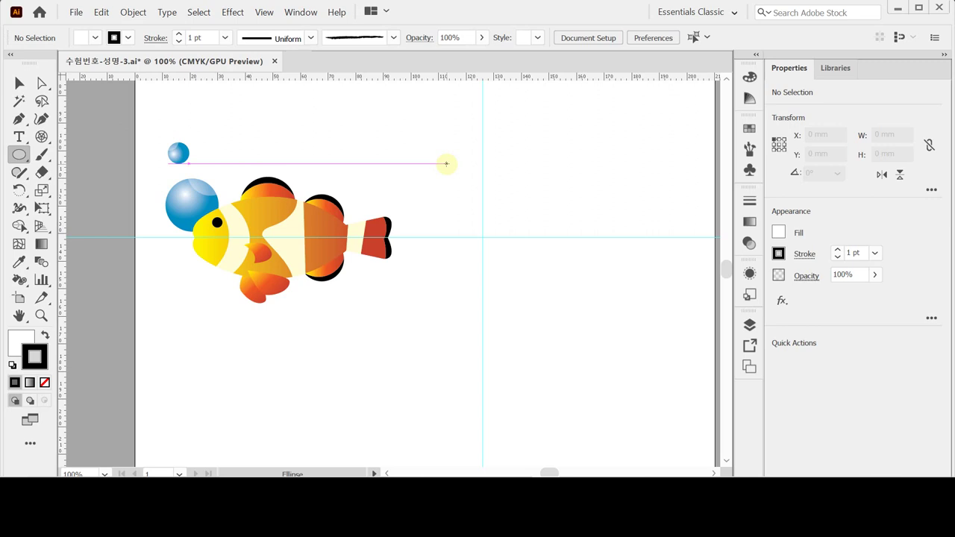
Step: Draw a 20 × 20 mm circle and nudge it onto the outer arc of the clownfish's large dorsal fin
key(ctrl+=)
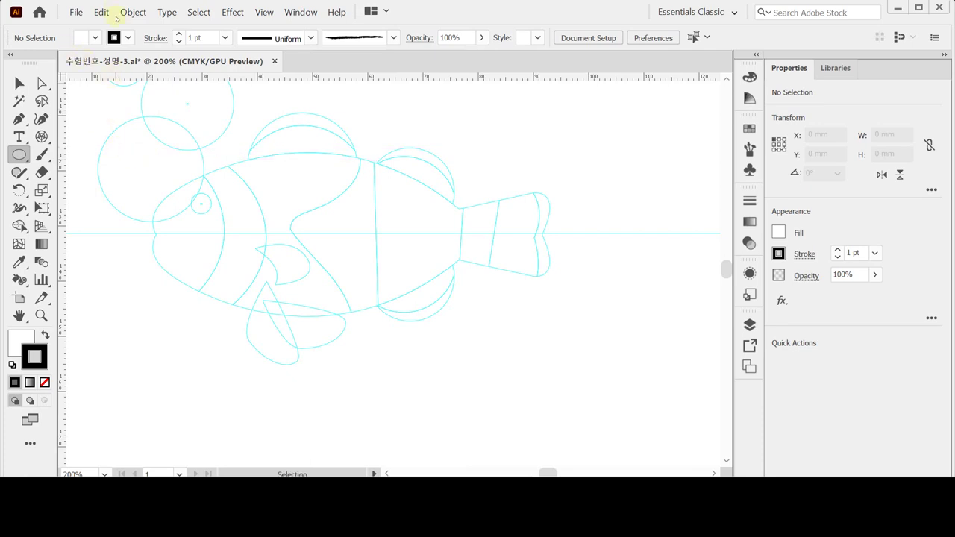
click(234, 106)
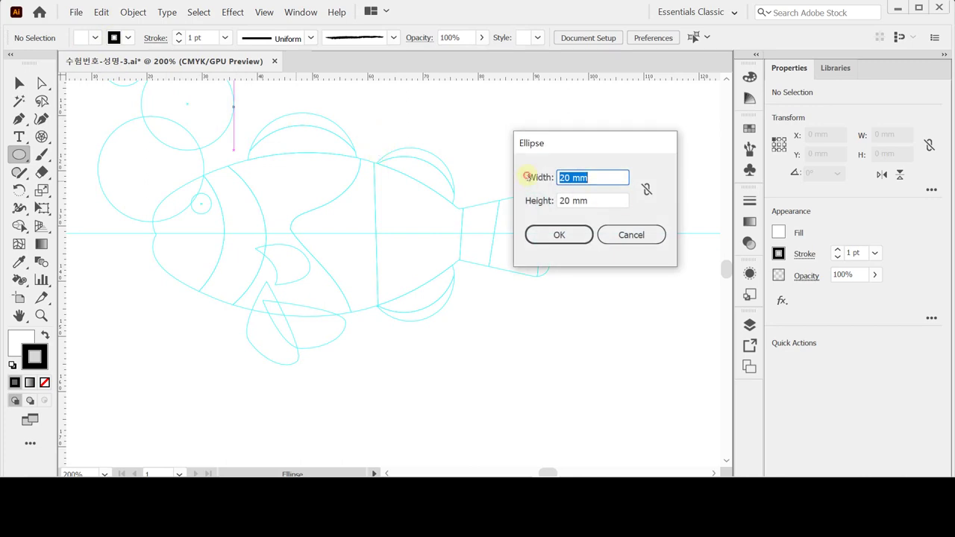
click(559, 235)
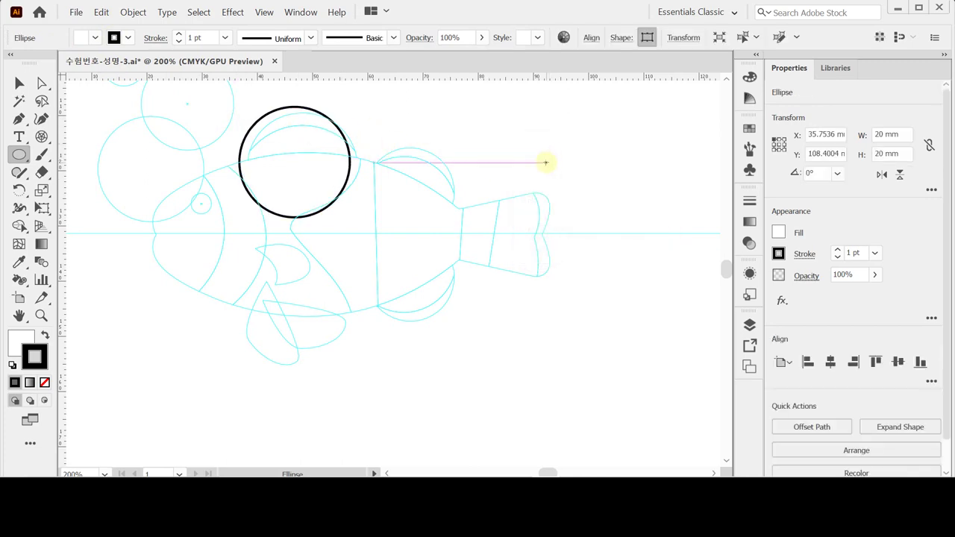
key(Right)
key(Down)
key(Right)
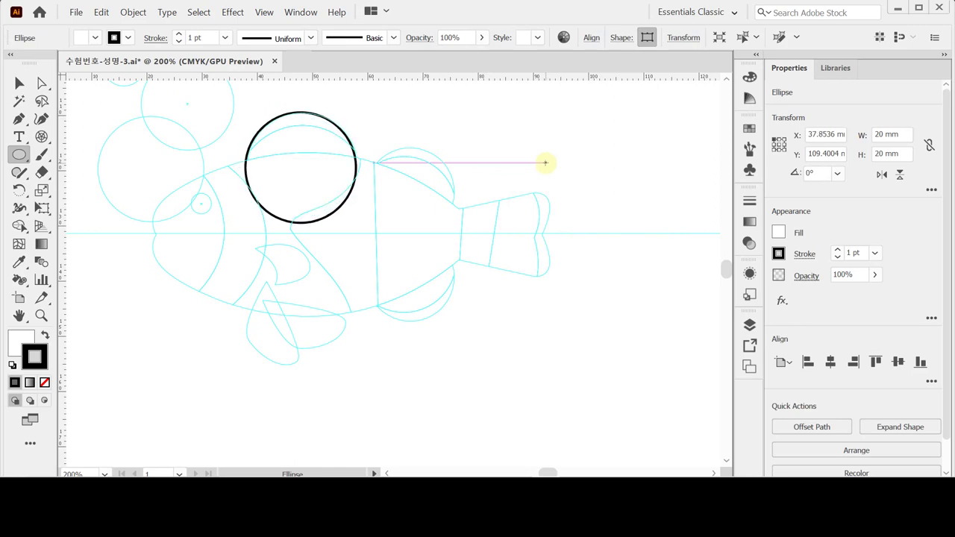
key(Right)
key(Down)
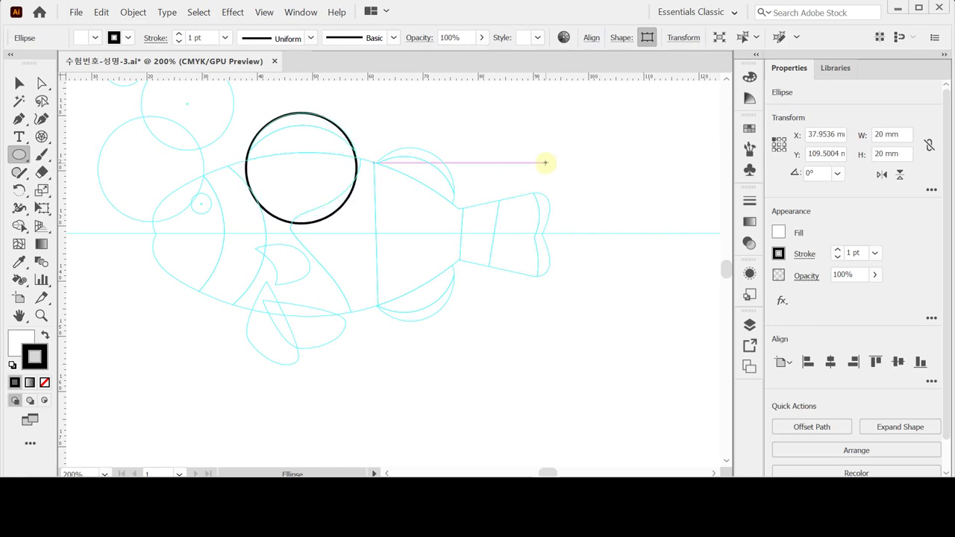
key(ctrl)
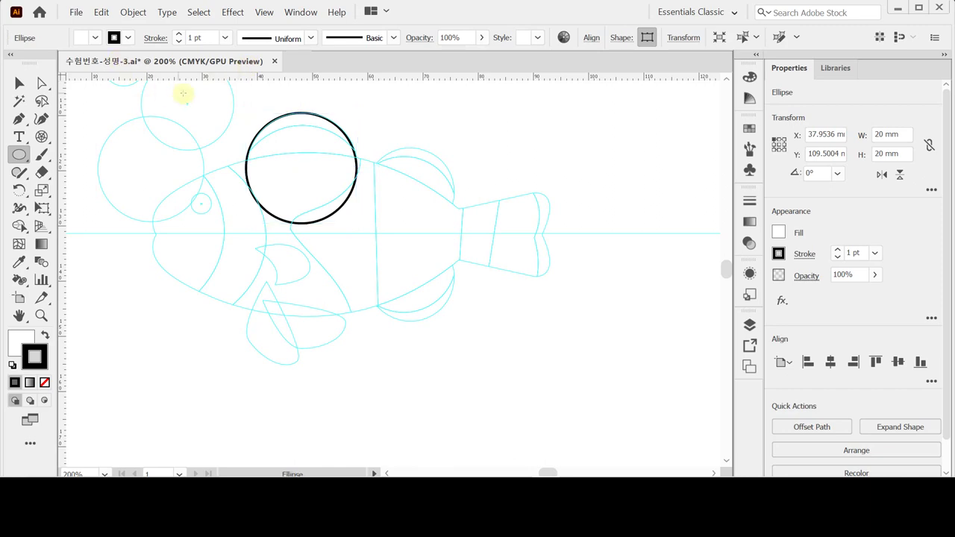
key(ctrl)
key(ctrl)
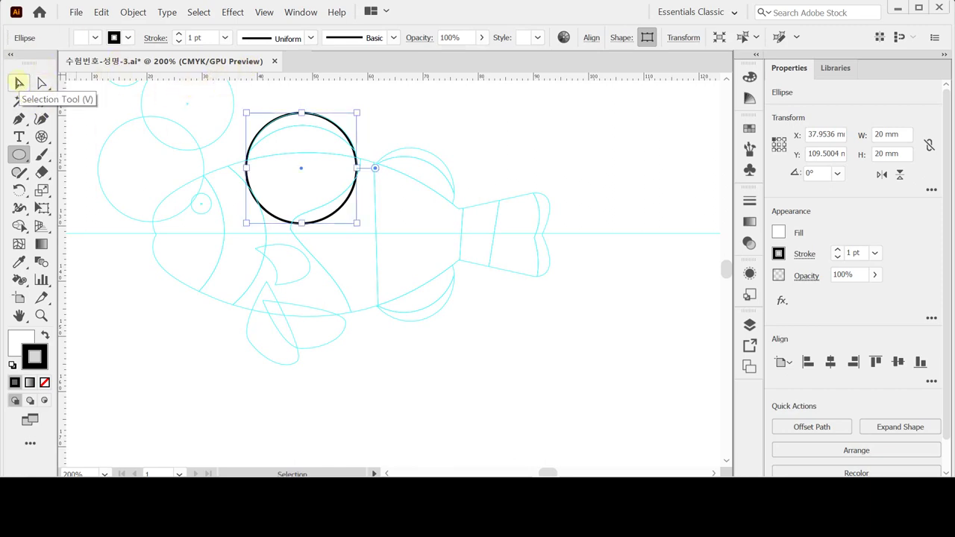
Step: With the Pen tool, trace the fish's upper body curve from the mouth on the centre line to the tail base
click(19, 118)
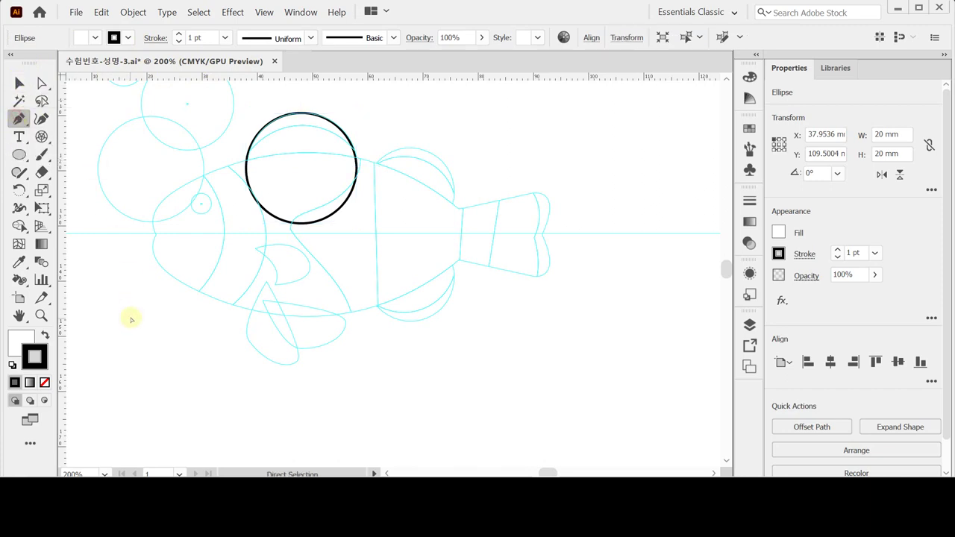
ctrl+click(129, 319)
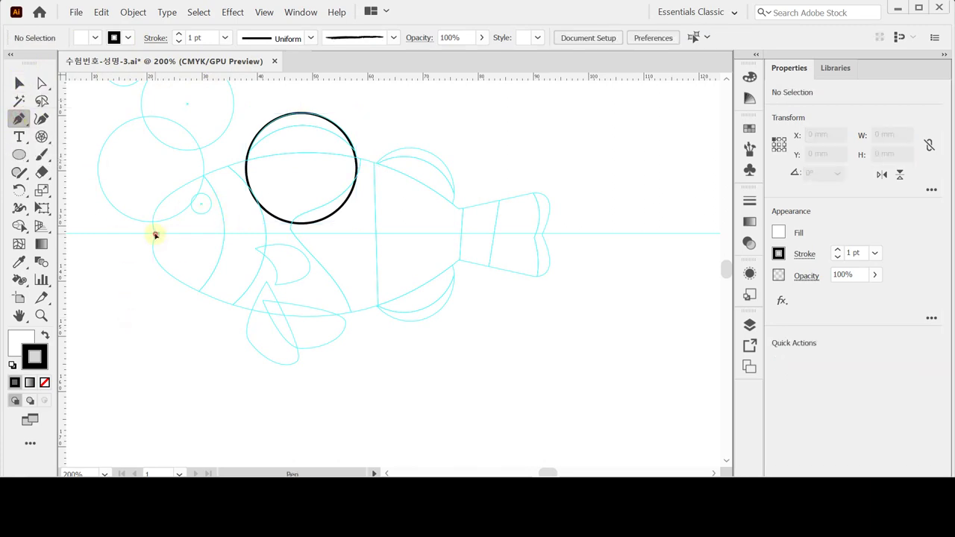
click(156, 235)
click(172, 195)
drag(173, 195, 202, 177)
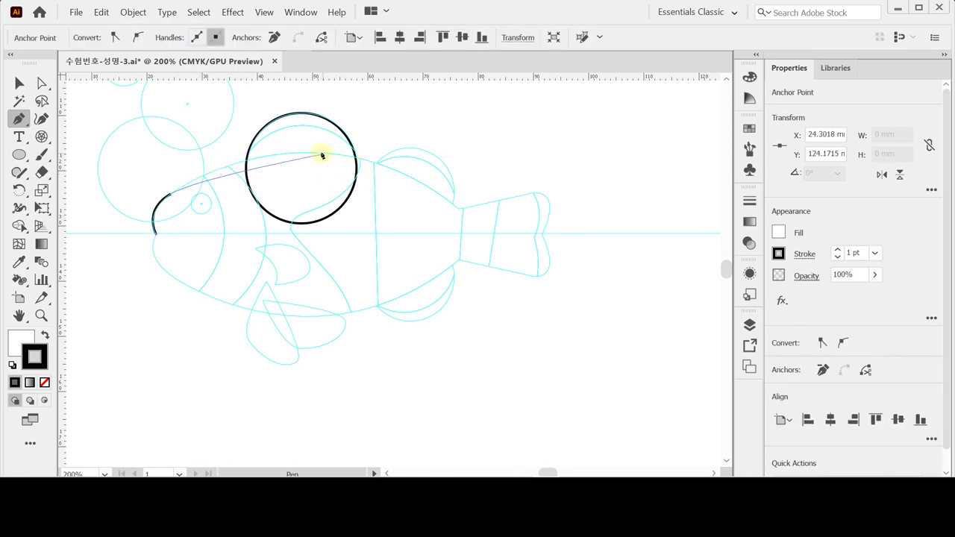
drag(312, 155, 376, 158)
mouse_move(460, 209)
mouse_down()
mouse_move(507, 249)
mouse_move(484, 222)
mouse_up()
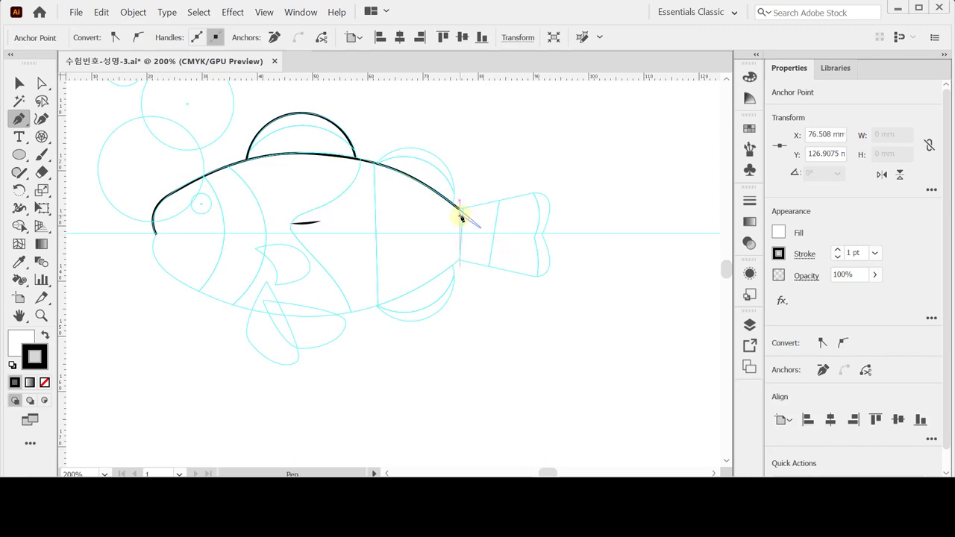
Step: Make the tail base a corner, continue the path around the tail fin's upper half to the centre line, and end it there
click(459, 211)
key(ctrl+z)
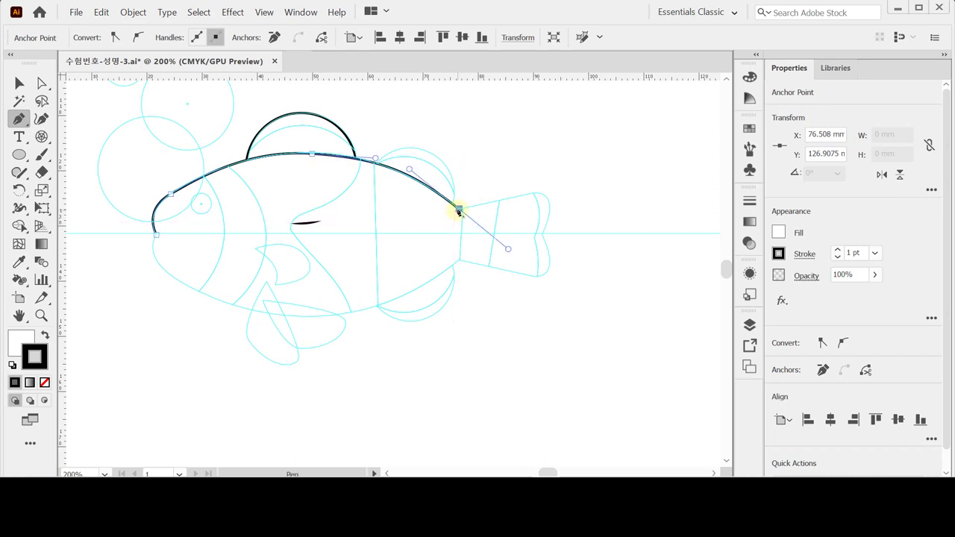
click(459, 210)
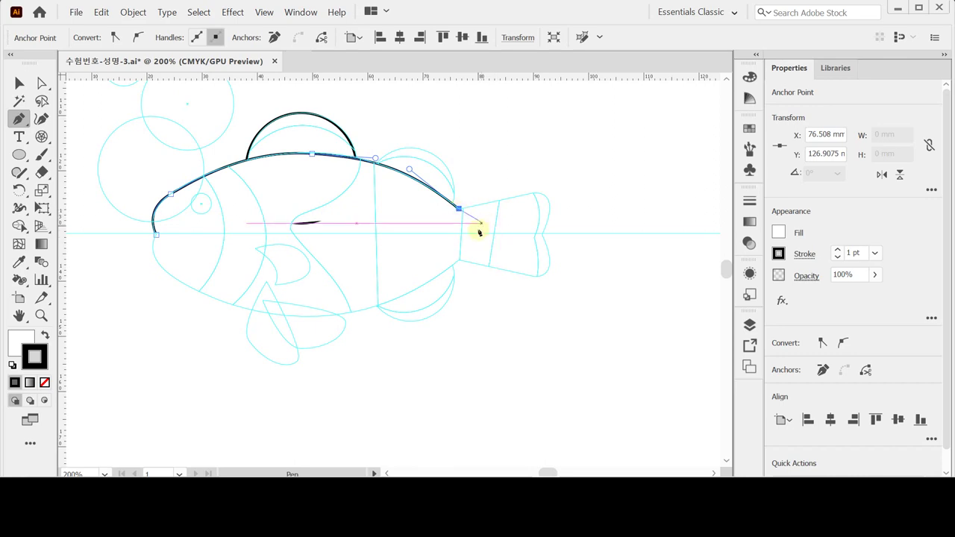
click(531, 194)
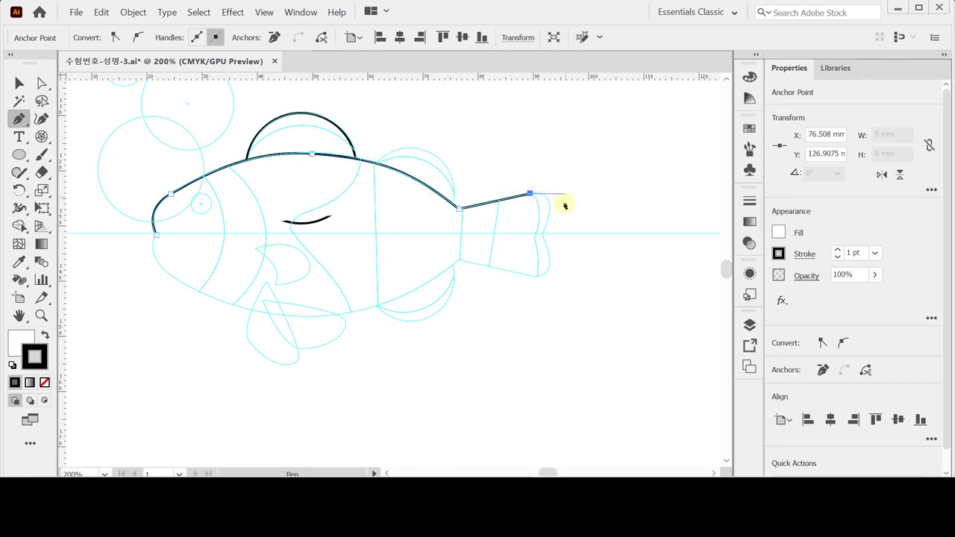
drag(548, 204, 538, 251)
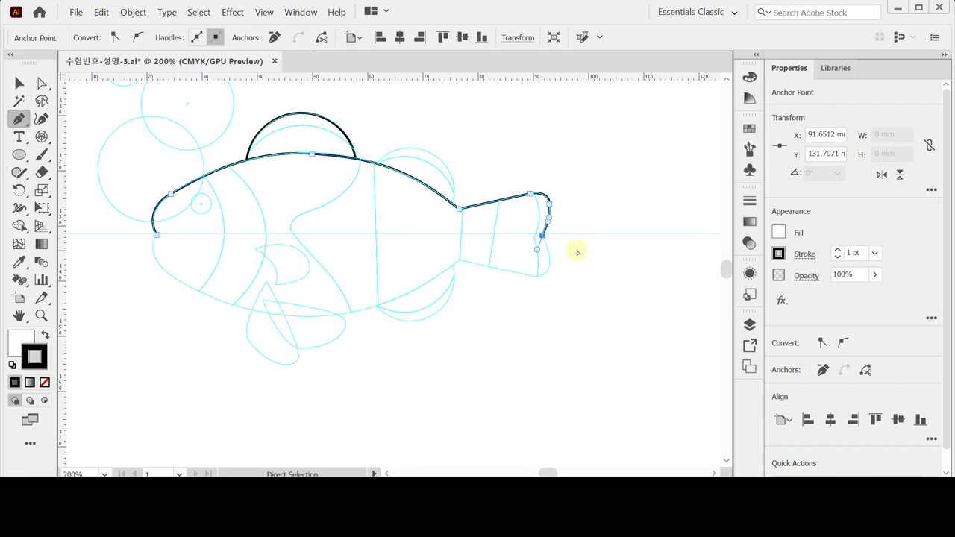
ctrl+click(575, 249)
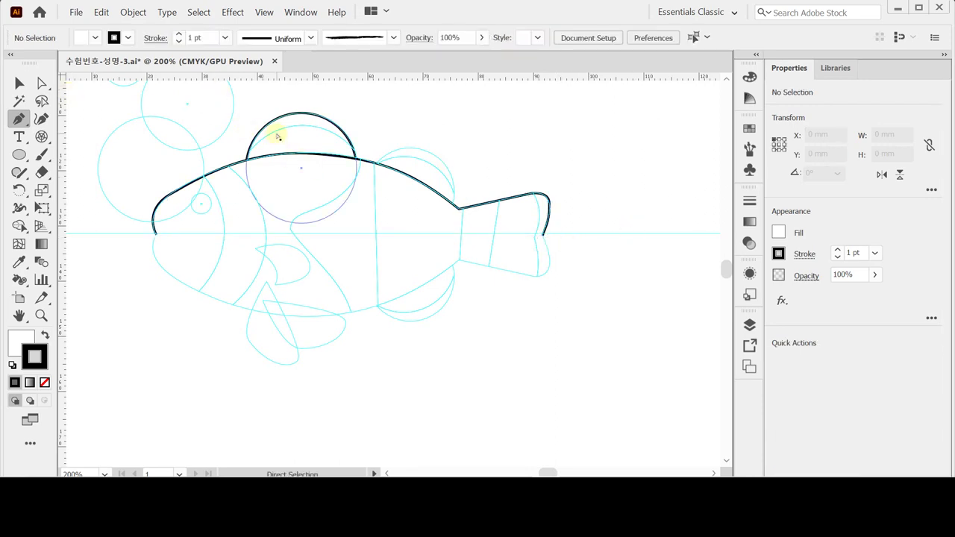
Step: Select the dorsal fin circle and the upper body path, remove their fill, and deselect them
ctrl+click(277, 135)
click(16, 82)
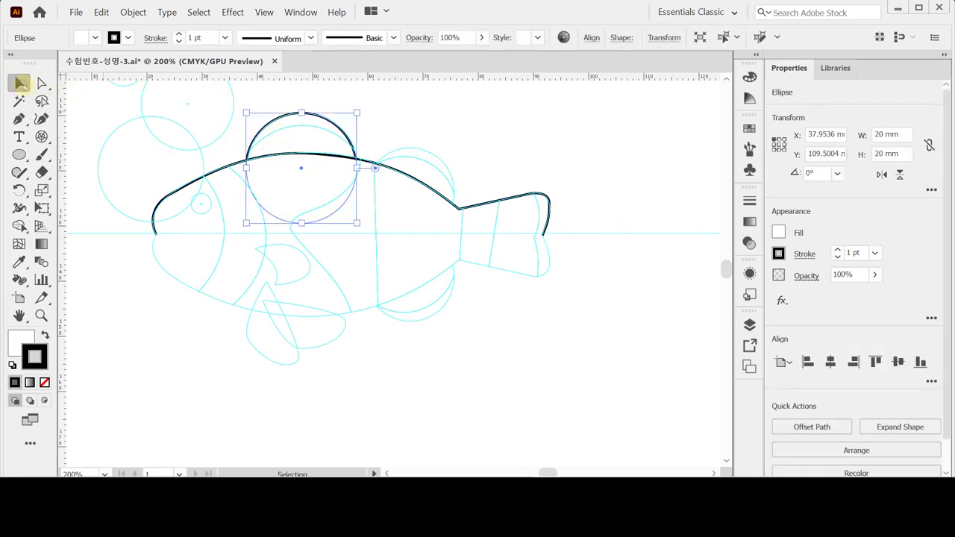
shift+click(194, 179)
click(44, 382)
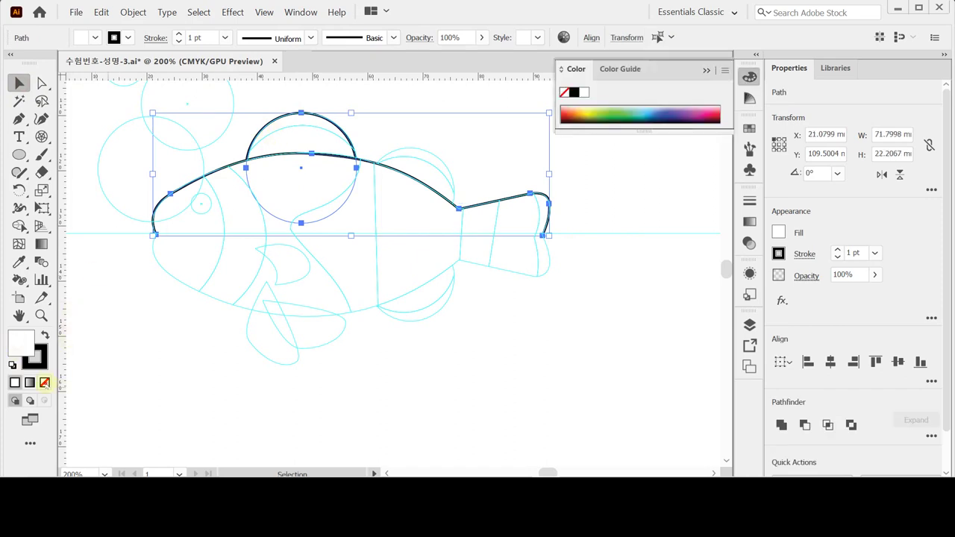
click(156, 316)
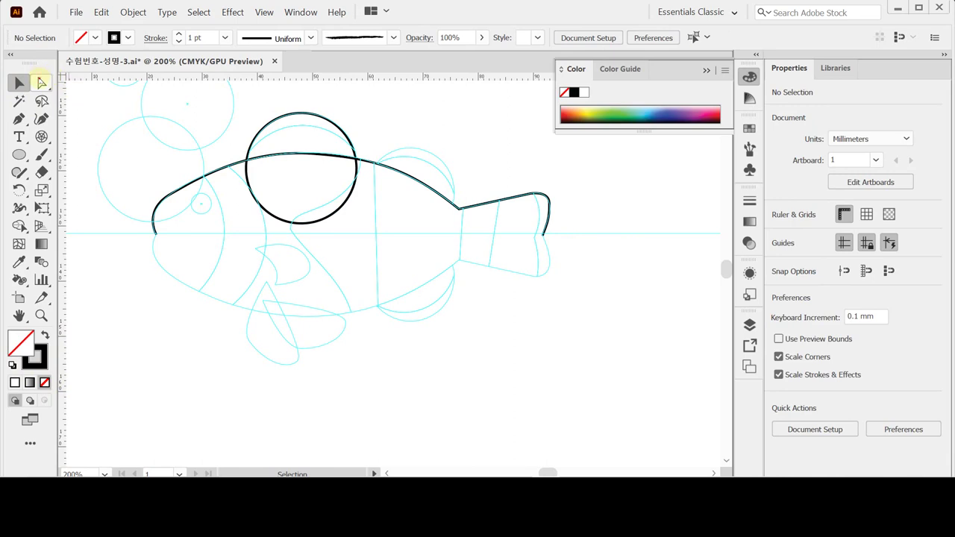
Step: Remove the lower half of the dorsal fin circle and create a 120% scaled copy of the remaining arc
click(42, 83)
click(306, 213)
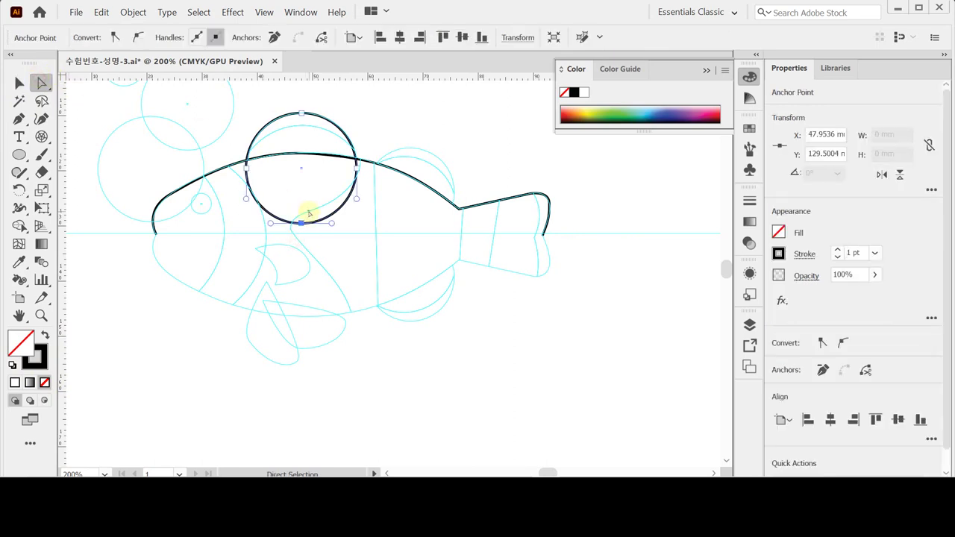
key(Delete)
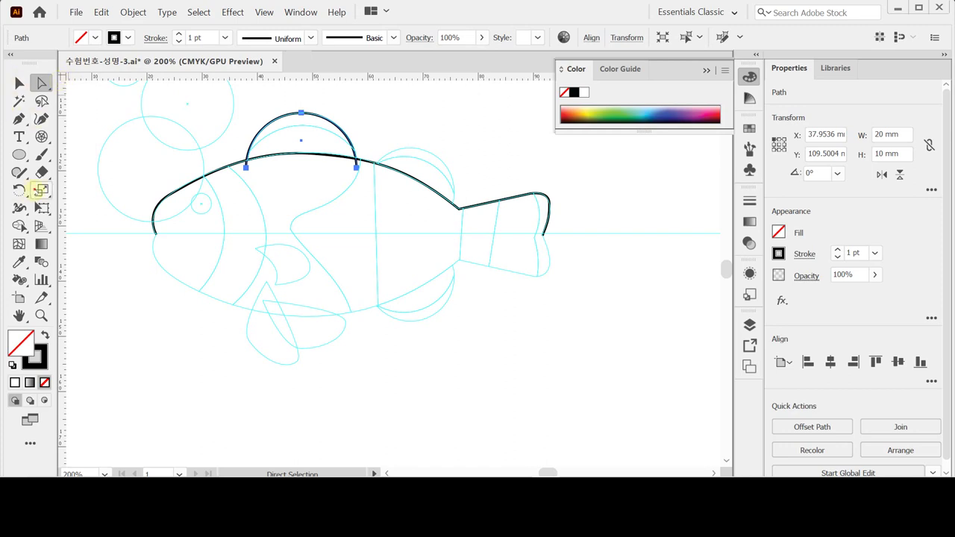
double_click(41, 189)
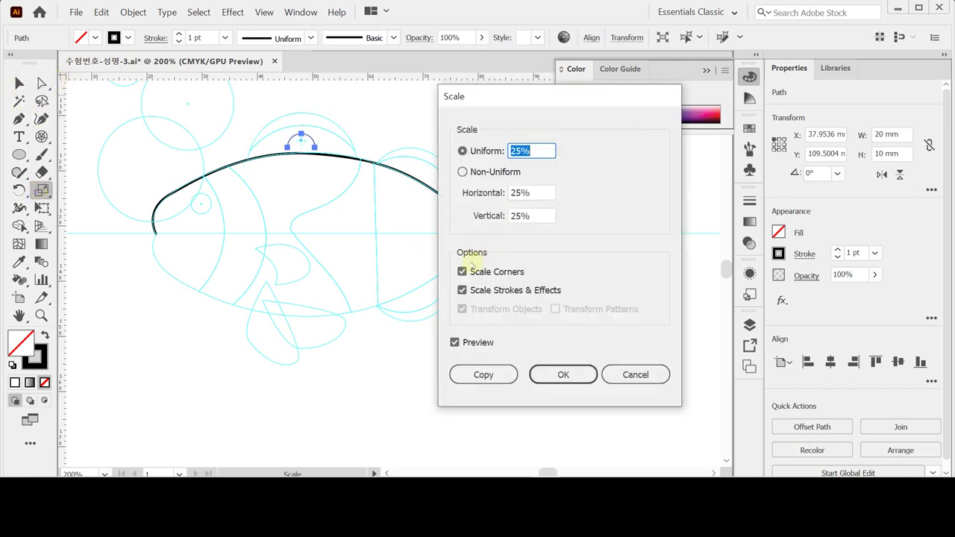
text(120)
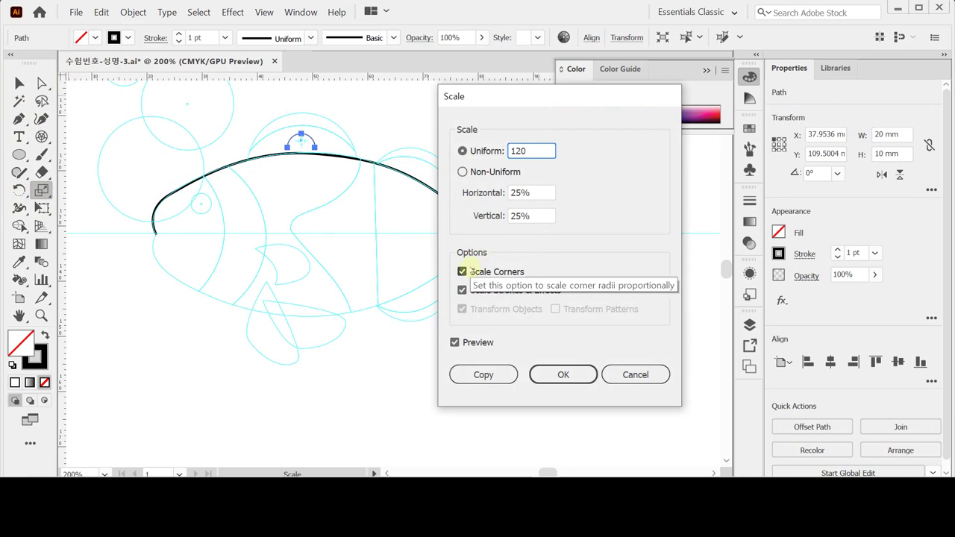
click(484, 375)
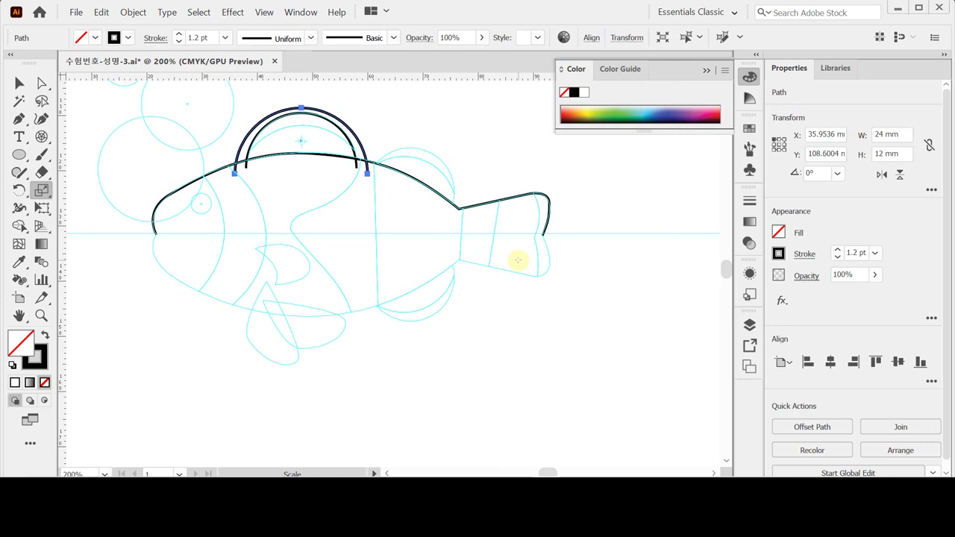
Step: Nudge the enlarged arc down about 2.9 mm onto the large dorsal fin's inner guide arc
key(Down)
key(Down)
key(Down)
key(Down)
key(Down)
key(Down)
key(Down)
key(Down)
key(Down)
key(Down)
key(Down)
key(Down)
key(Down)
key(Down)
key(Down)
key(Down)
key(Down)
key(Down)
key(Down)
key(Down)
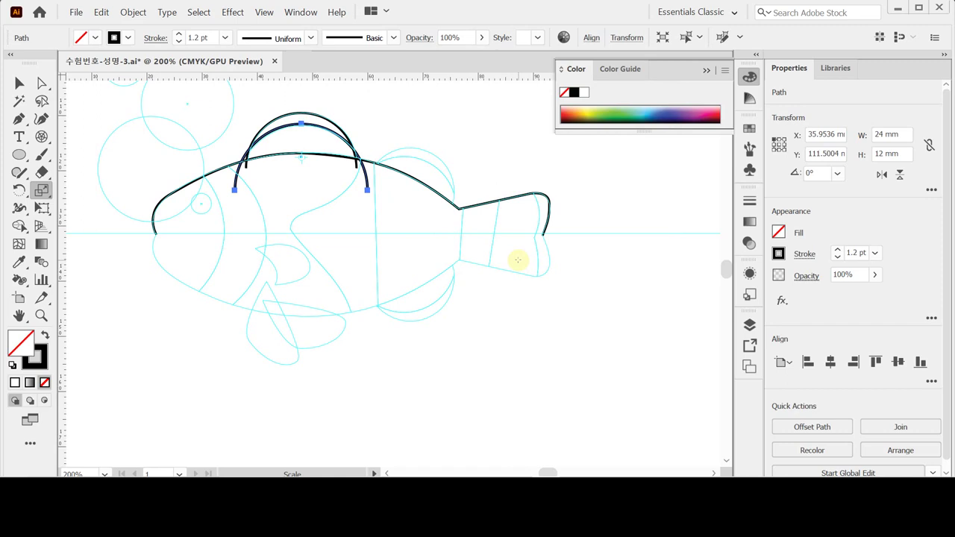
Step: Select both large dorsal fin arcs and create an 80% scaled copy with Scale Strokes & Effects turned off
click(19, 83)
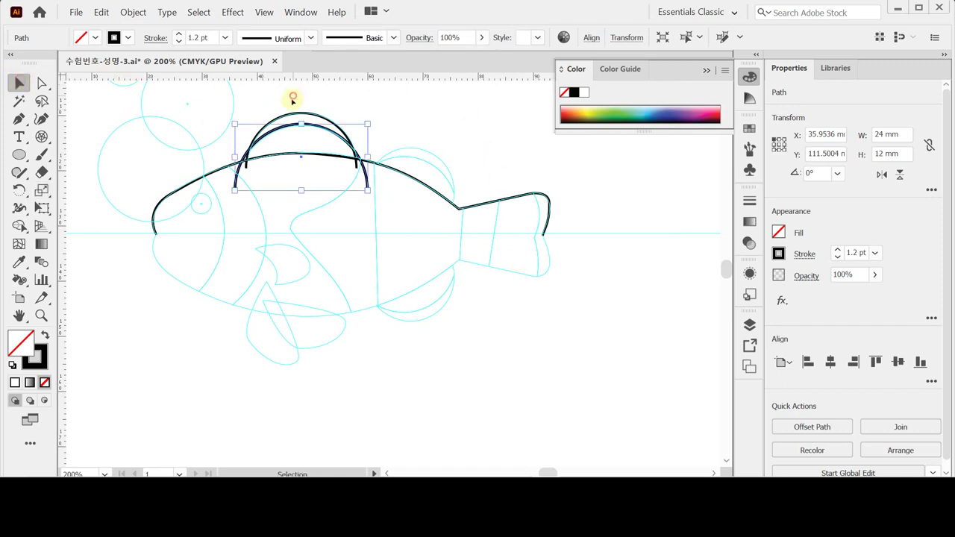
drag(293, 97, 295, 132)
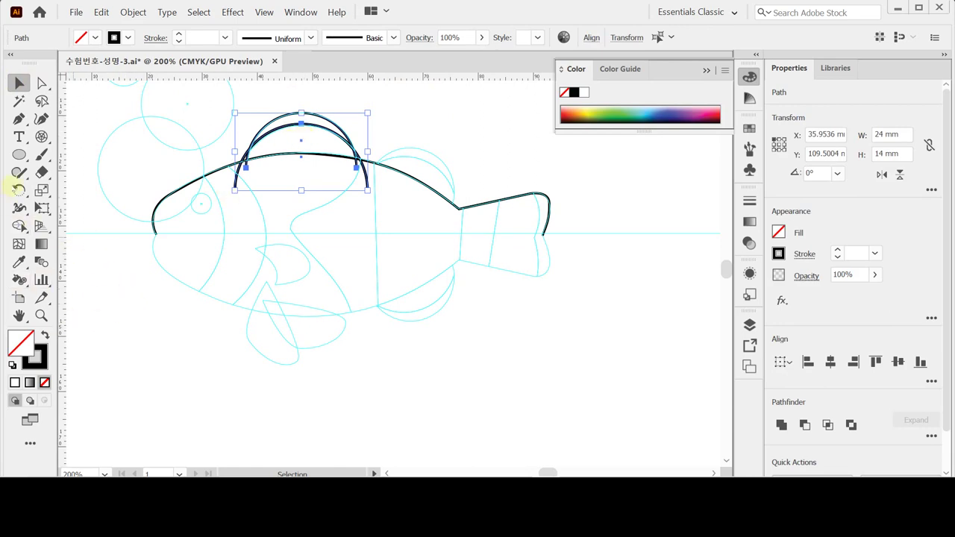
double_click(42, 190)
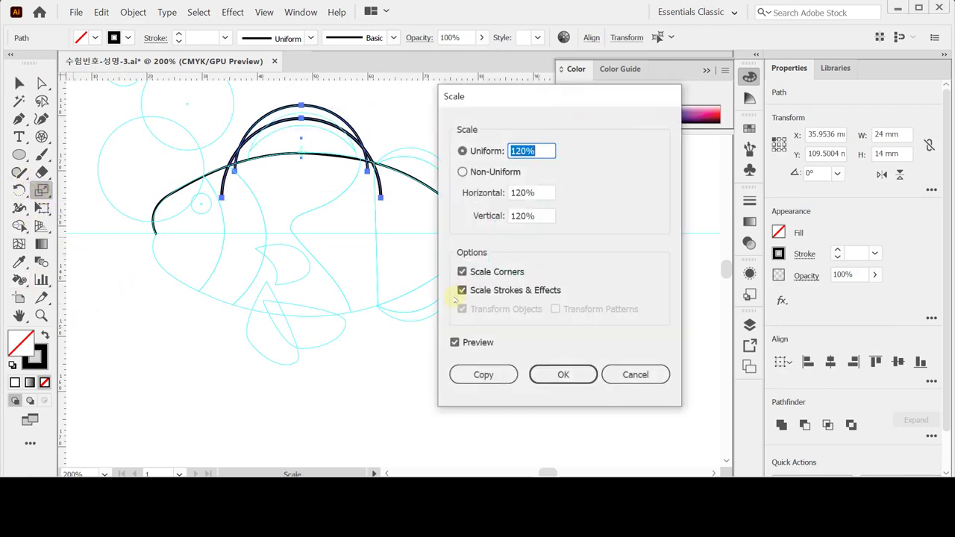
text(80)
click(480, 292)
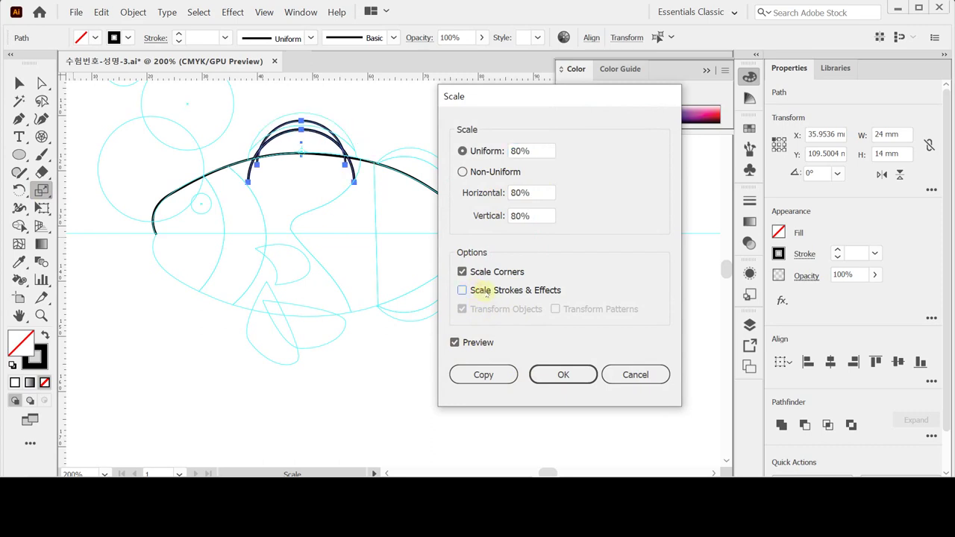
click(493, 378)
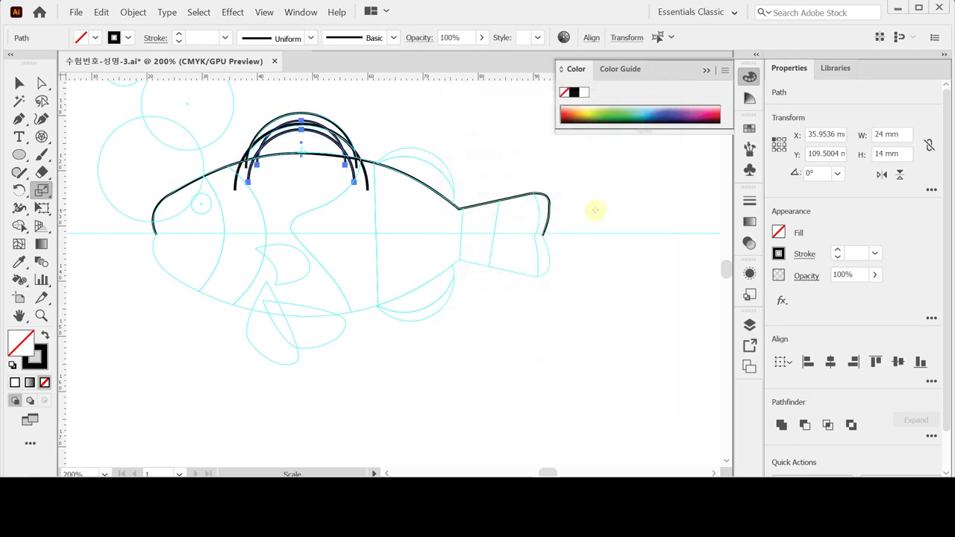
Step: Move the 80% arc pair toward the tail and down onto the smaller rear dorsal fin
key(Right)
key(Right)
key(Right)
key(Right)
key(Right)
key(Right)
key(Right)
key(Right)
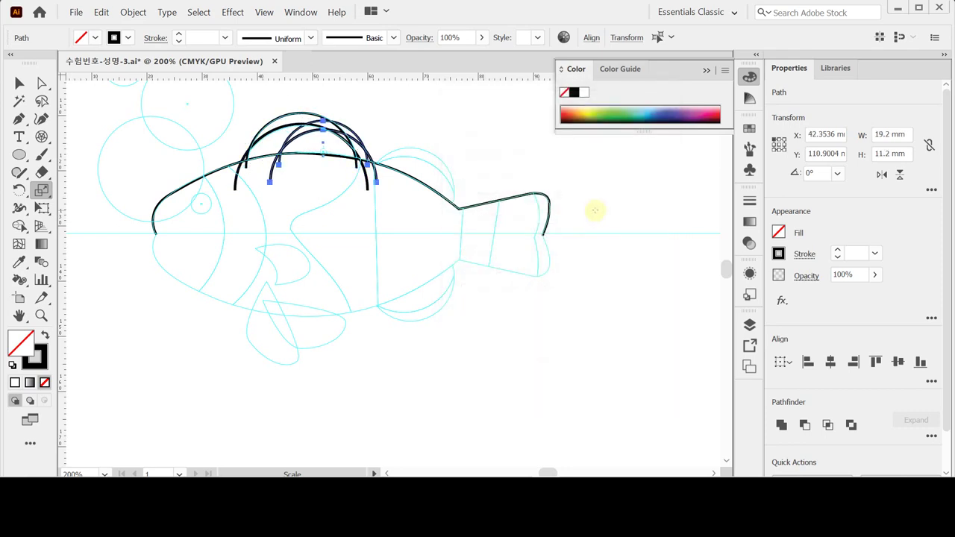
key(Right)
key(Right)
key(Right)
key(Right)
key(Right)
key(Right)
key(Right)
key(Right)
key(Right)
key(Right)
key(Right)
key(Right)
key(Right)
key(Right)
key(Right)
key(Right)
key(Right)
key(Right)
key(Right)
key(Right)
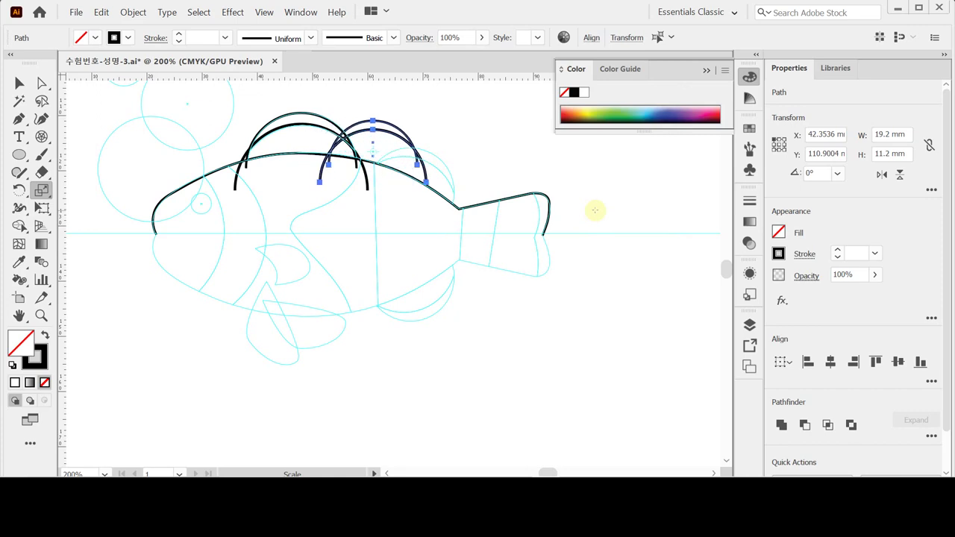
key(Right)
key(Right)
key(Right)
key(Right)
key(Down)
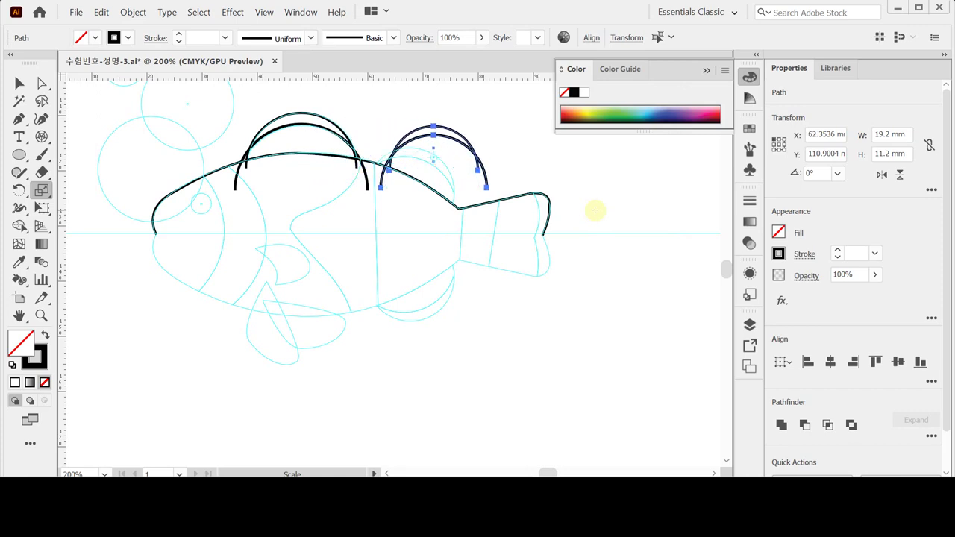
key(Down)
key(Down)
key(Down)
key(Left)
key(Left)
key(Left)
key(Left)
key(Left)
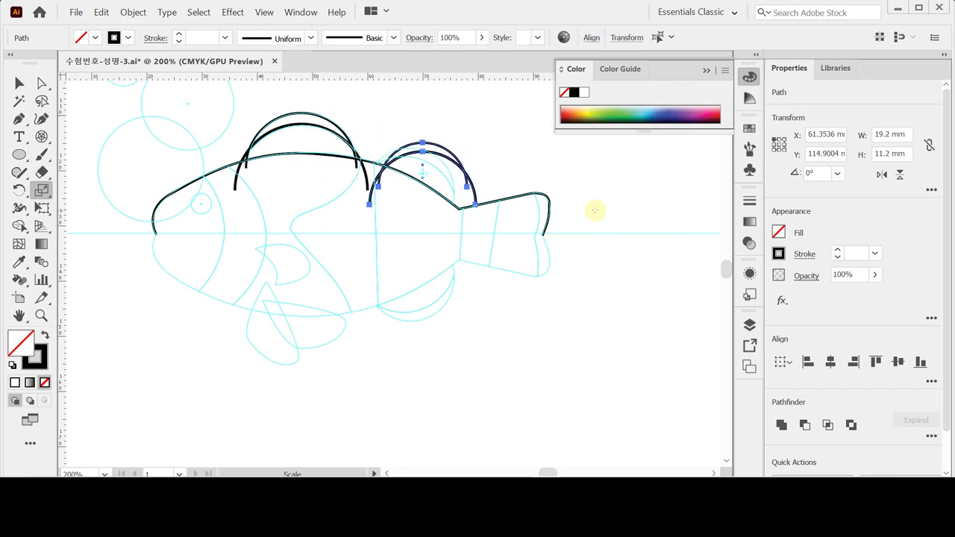
key(Left)
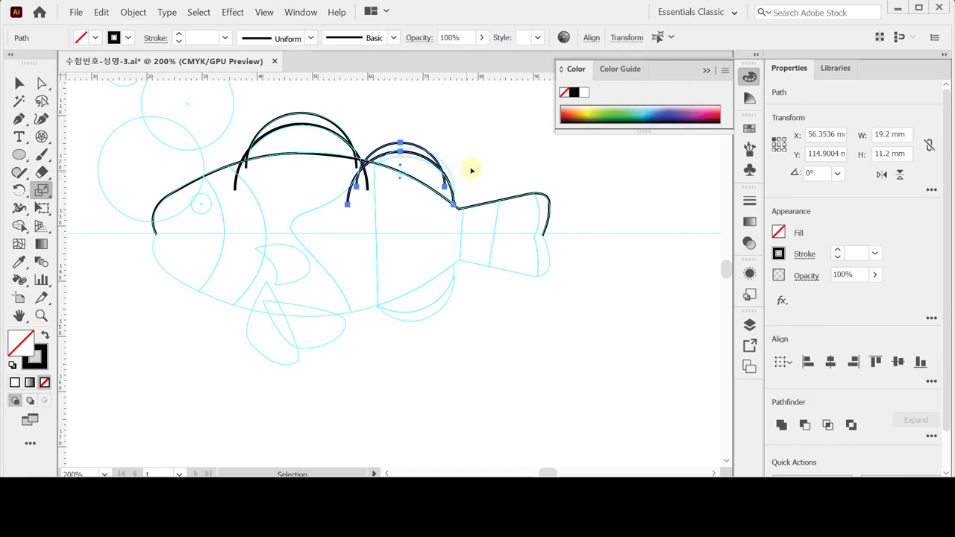
Step: Rotate the small arc pair about 14.5° clockwise, nudge it to match the rear dorsal fin's guide arcs, and deselect it
key(v)
drag(460, 137, 452, 171)
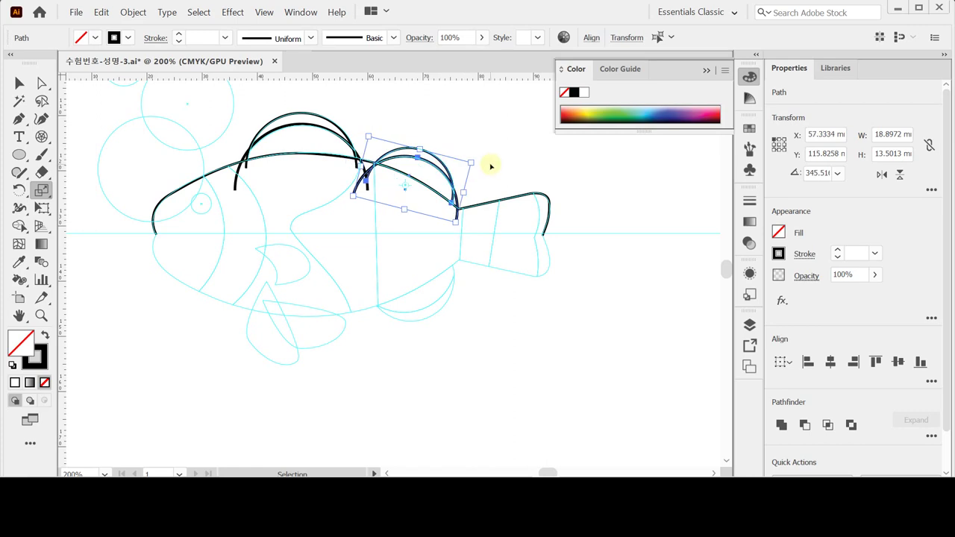
key(s)
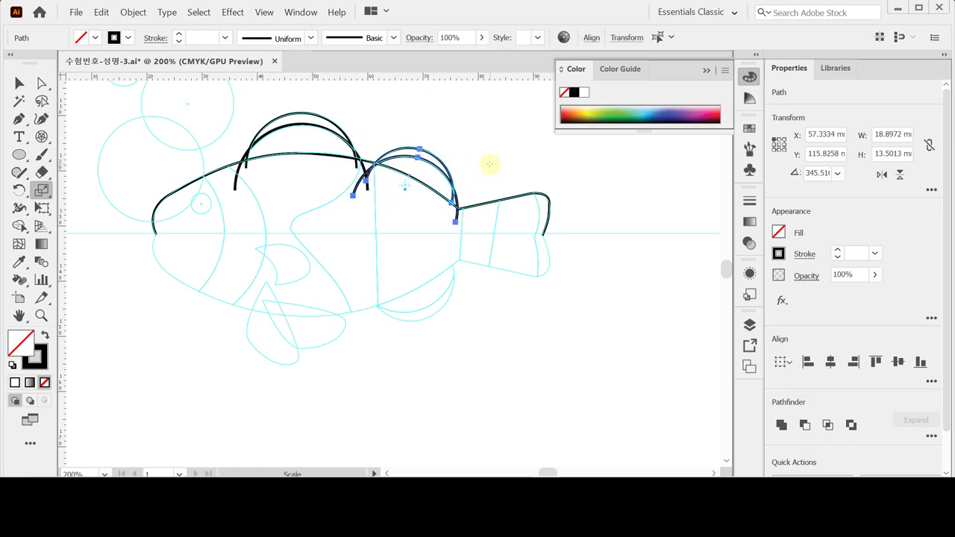
key(Down)
key(Down)
key(Down)
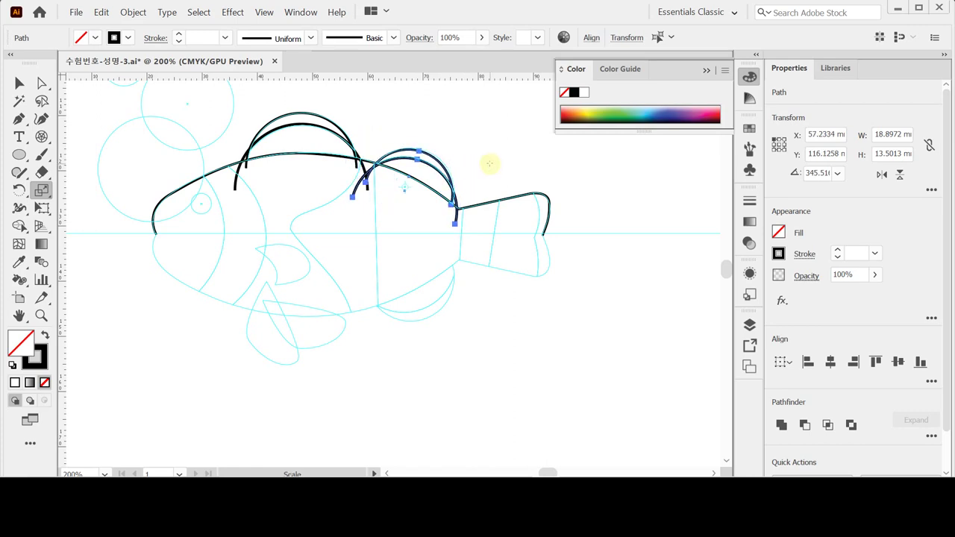
key(Left)
key(Left)
key(Left)
key(Down)
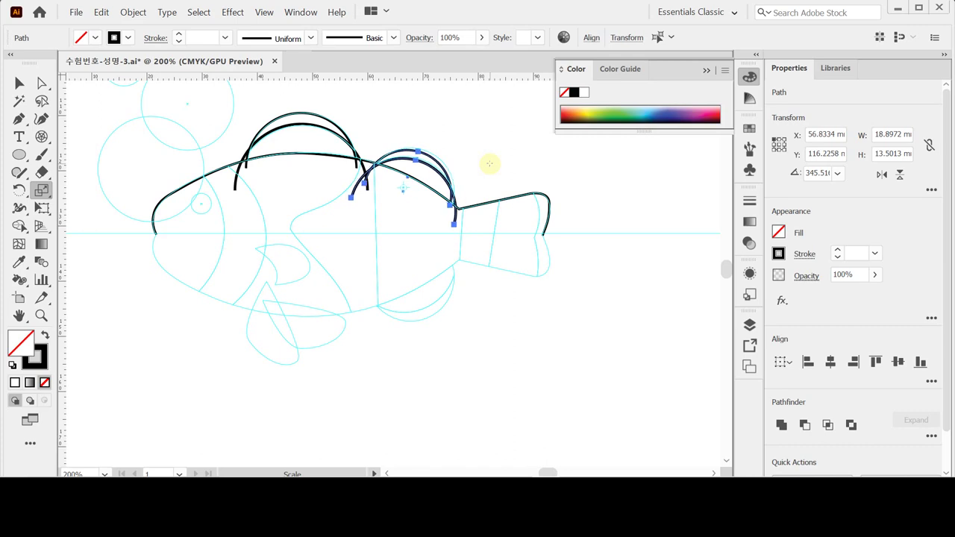
key(Right)
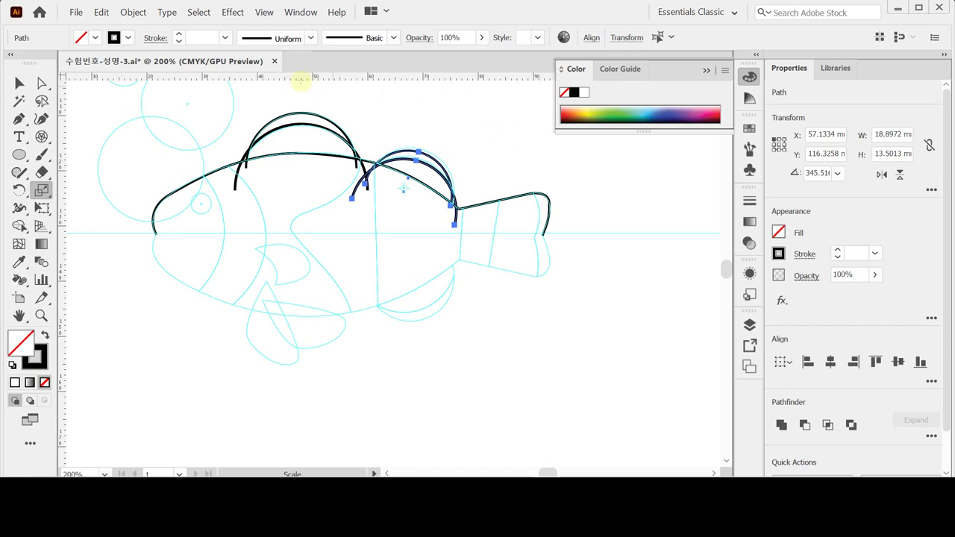
click(19, 83)
click(461, 126)
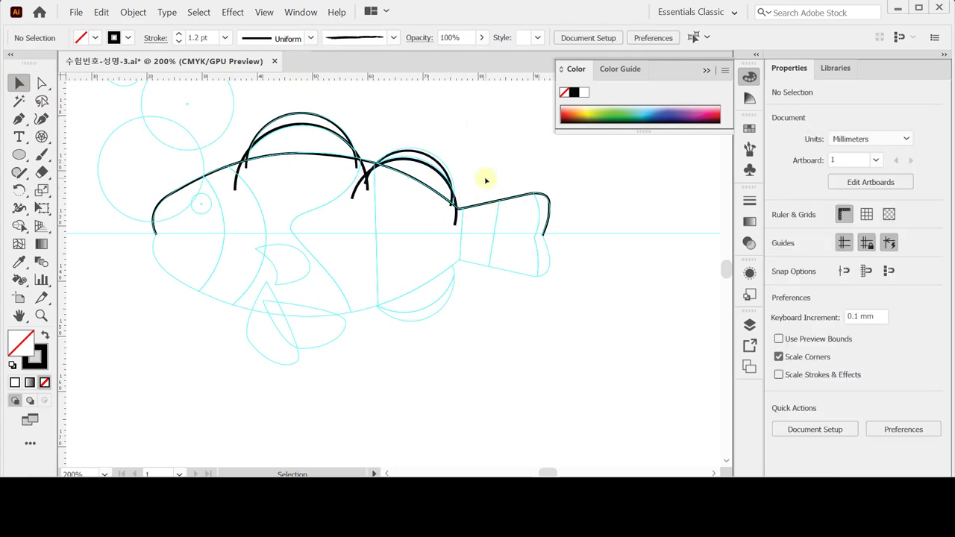
Step: Select the upper body path and the two rear fin arcs, and reflect a copy across the horizontal axis through the body path's tail endpoint
click(542, 212)
drag(404, 114, 498, 218)
drag(393, 127, 493, 232)
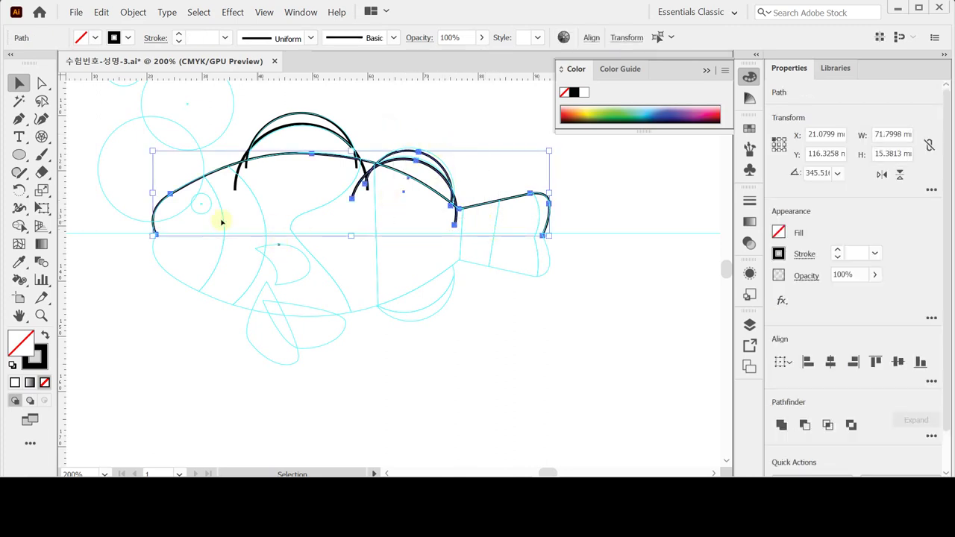
drag(20, 189, 57, 209)
key(ctrl+shift+a)
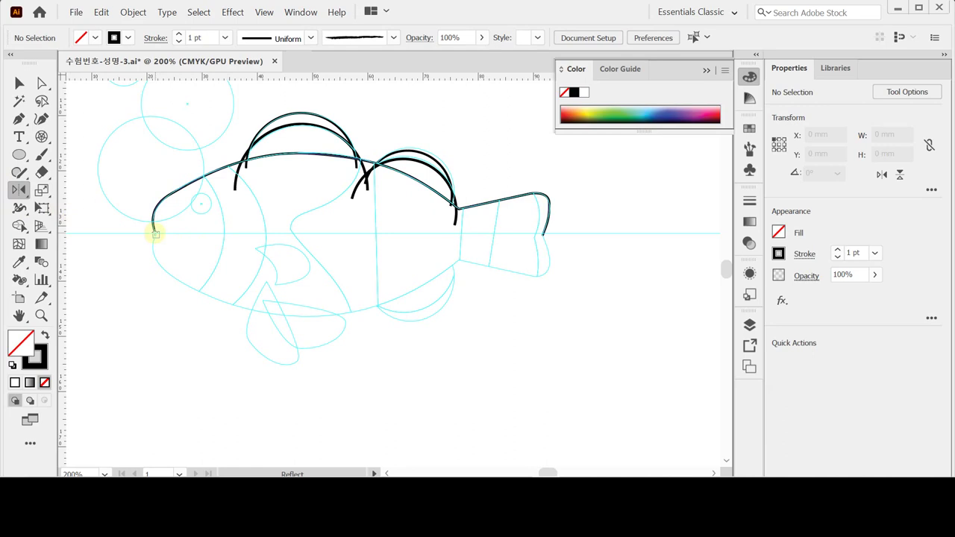
alt+click(155, 234)
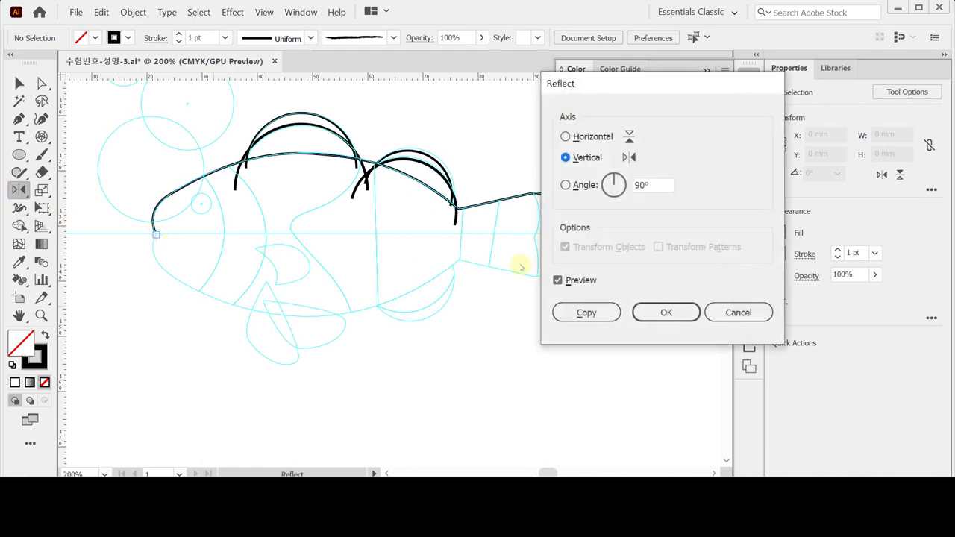
click(565, 135)
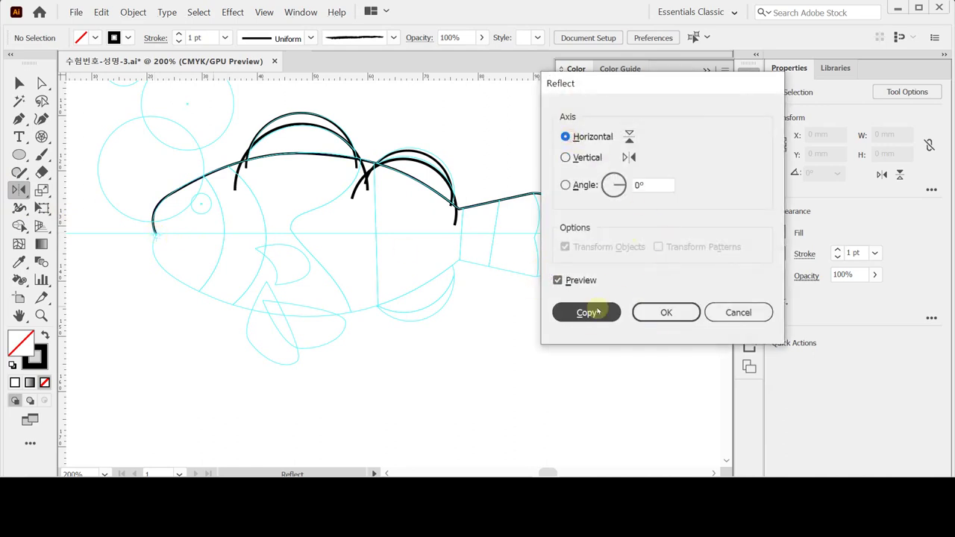
click(589, 312)
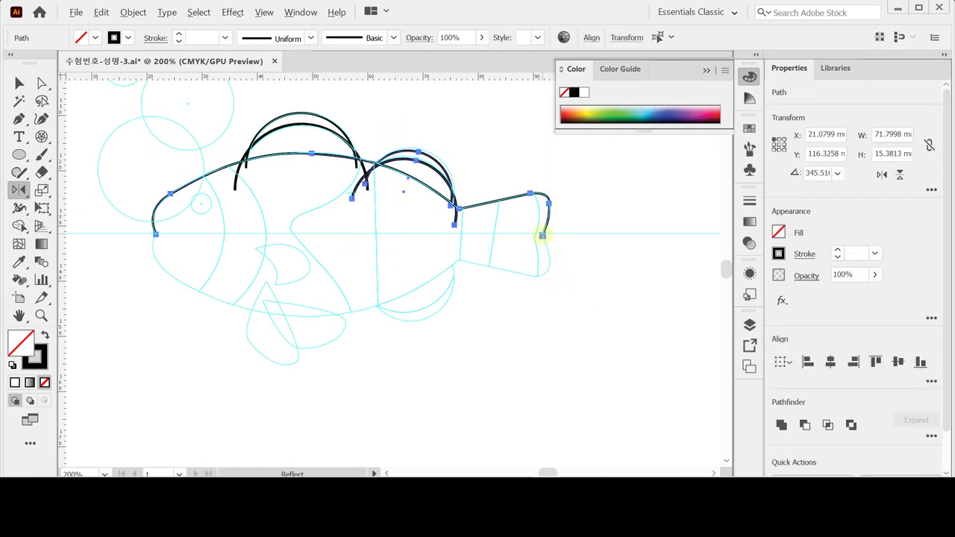
alt+click(542, 236)
click(586, 313)
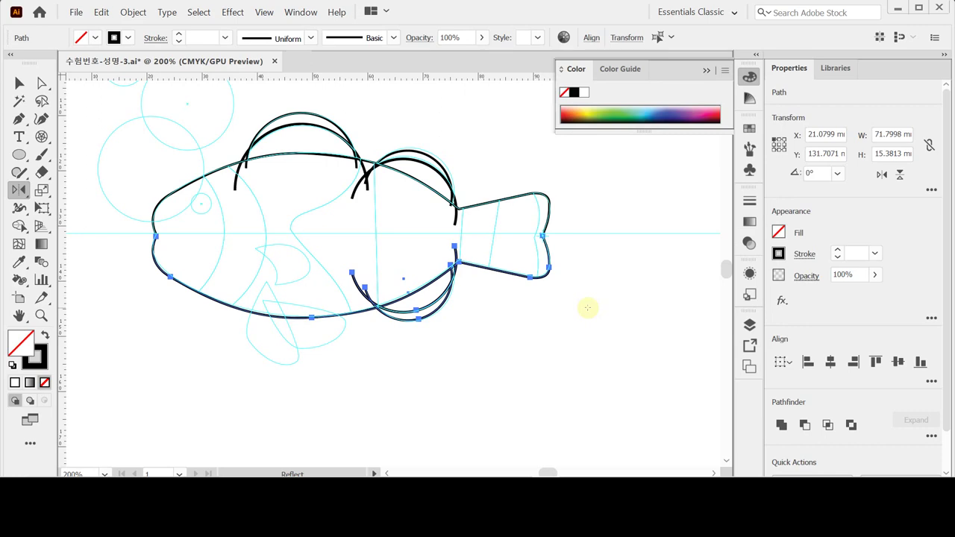
Step: Try to merge the upper and lower body paths with Pathfinder Unite and undo it
click(21, 84)
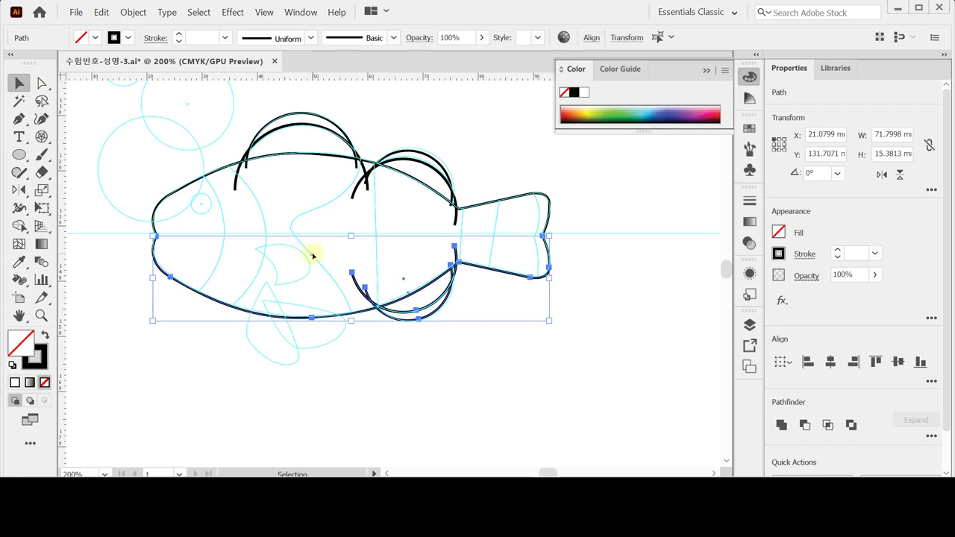
shift+click(531, 200)
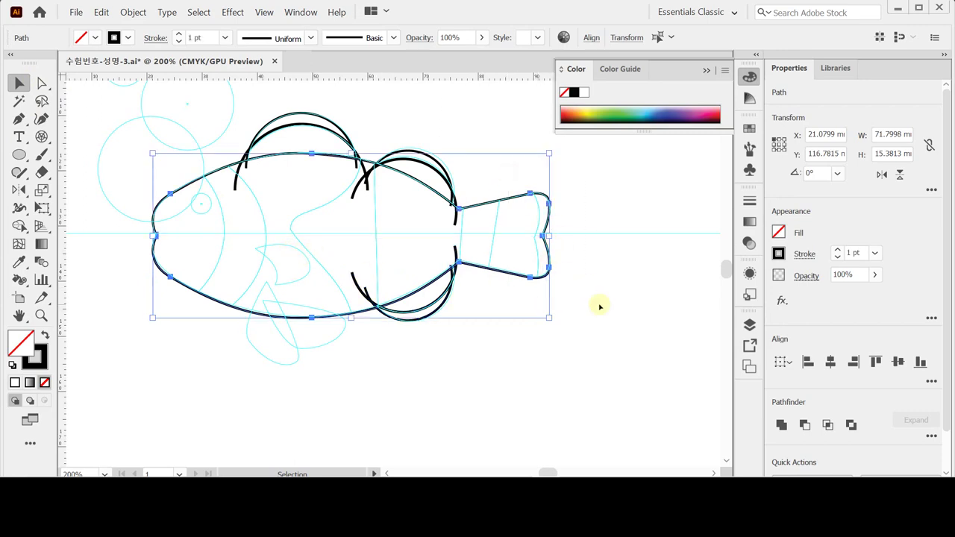
click(781, 425)
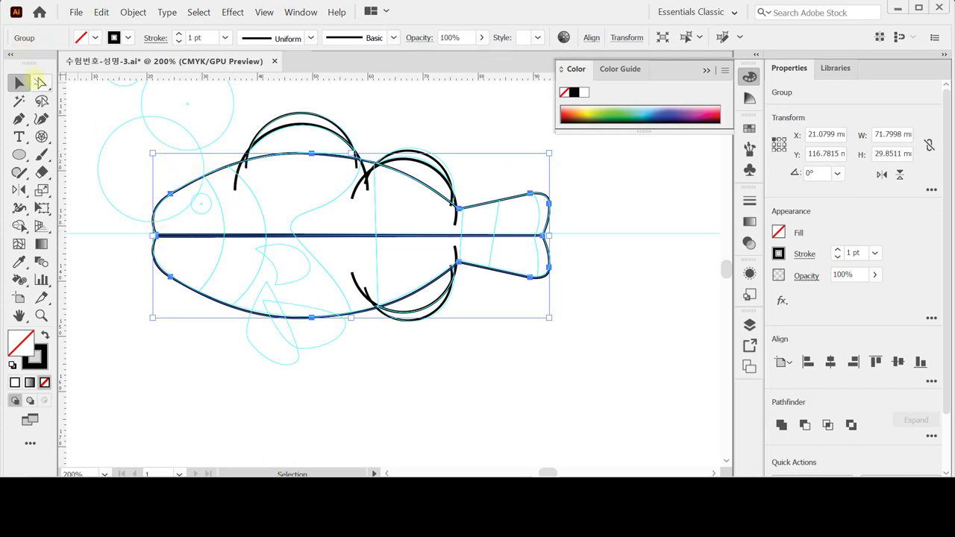
click(40, 82)
click(101, 12)
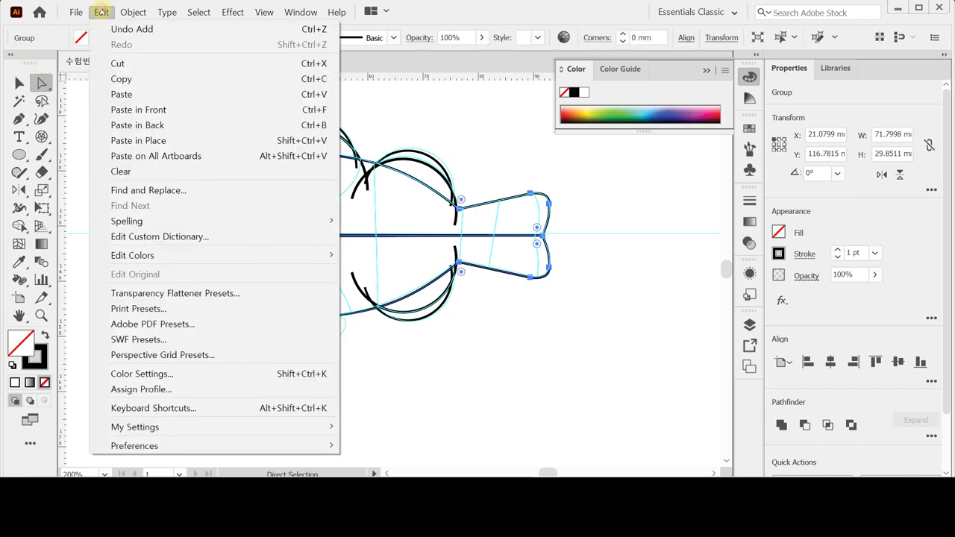
click(120, 28)
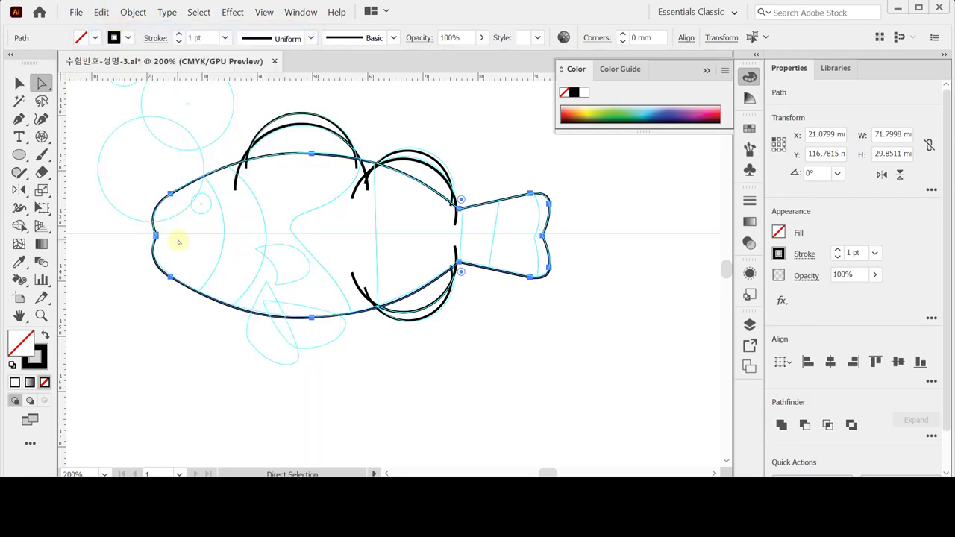
Step: Average the overlapping anchor points at the fish's mouth, and merge the upper and lower body paths with Pathfinder Unite
drag(134, 223, 158, 239)
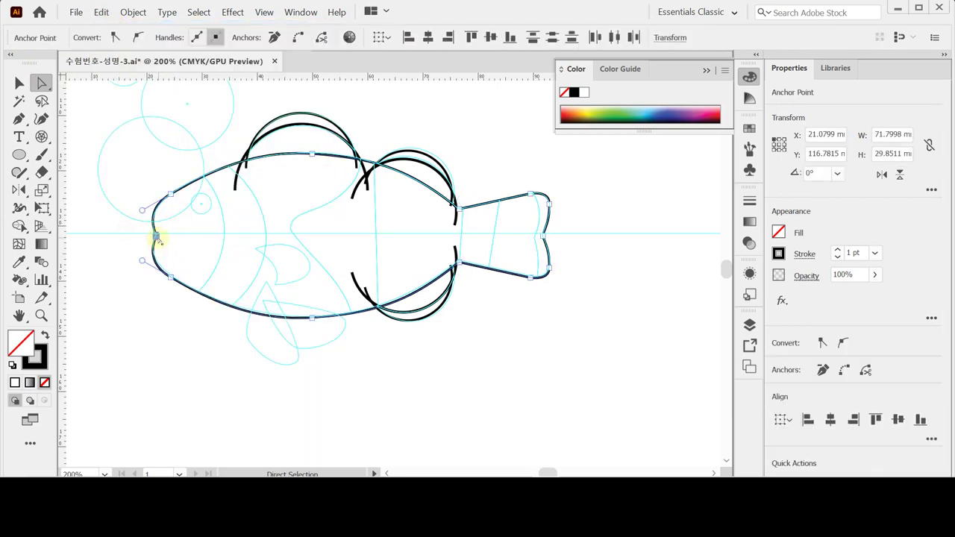
right_click(176, 238)
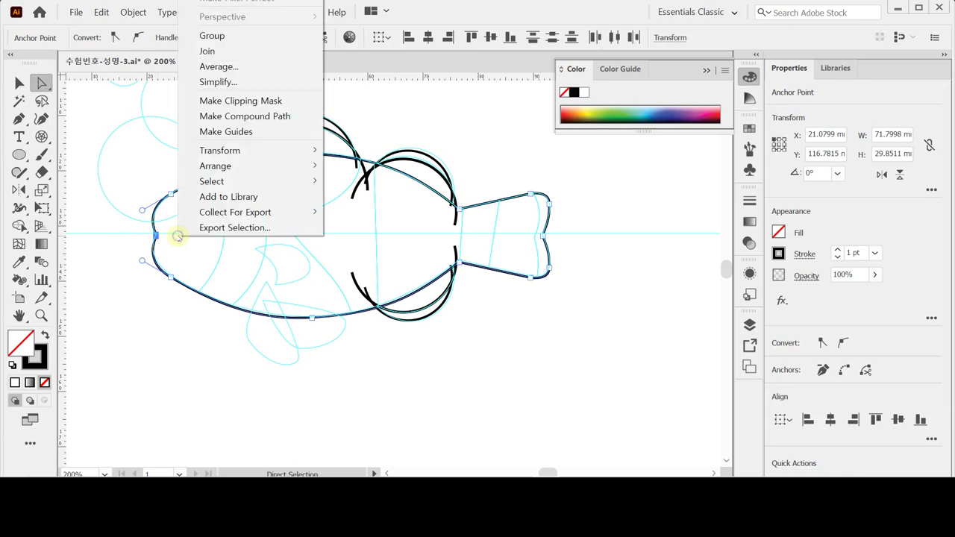
click(252, 69)
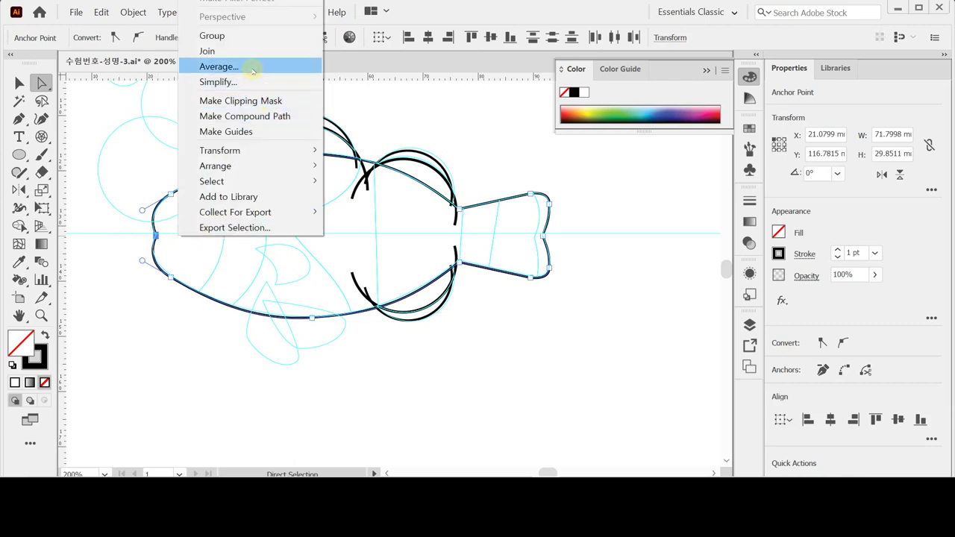
click(616, 290)
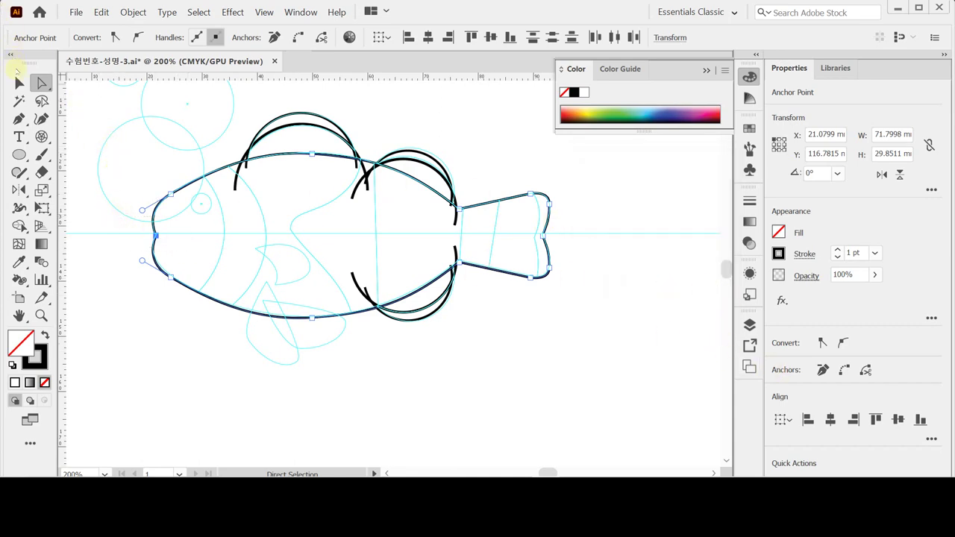
click(19, 81)
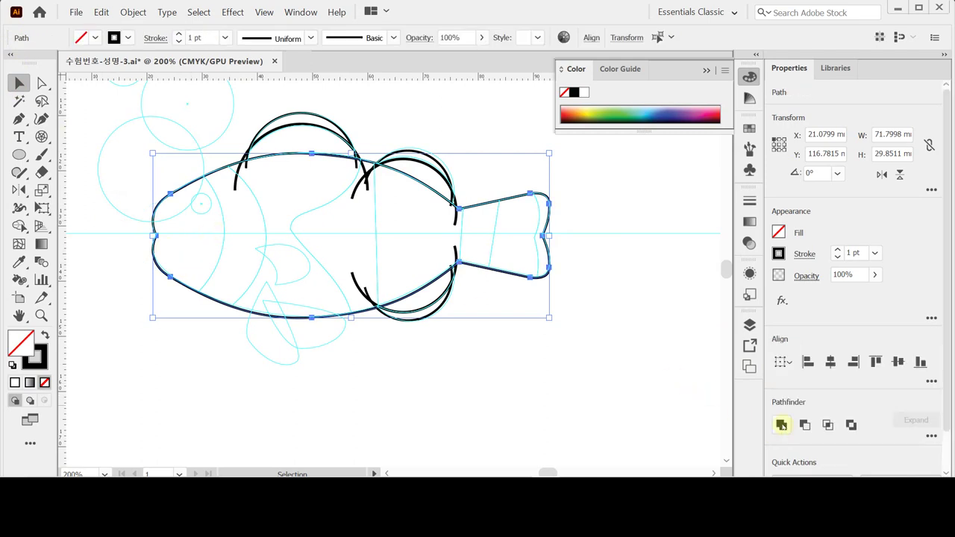
click(781, 425)
click(162, 238)
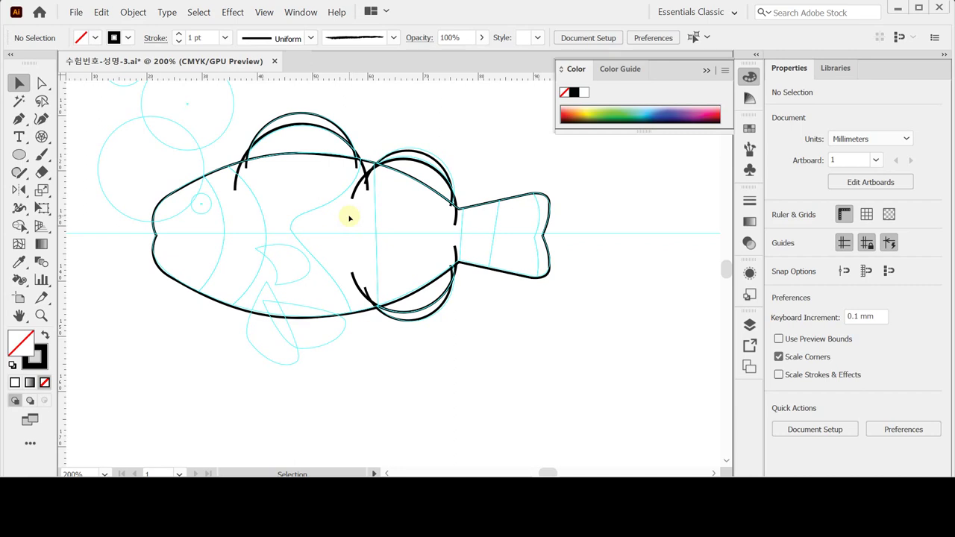
Step: Divide all the fish paths with Pathfinder and apply the default white fill and 1 pt black stroke to the resulting group
key(ctrl+a)
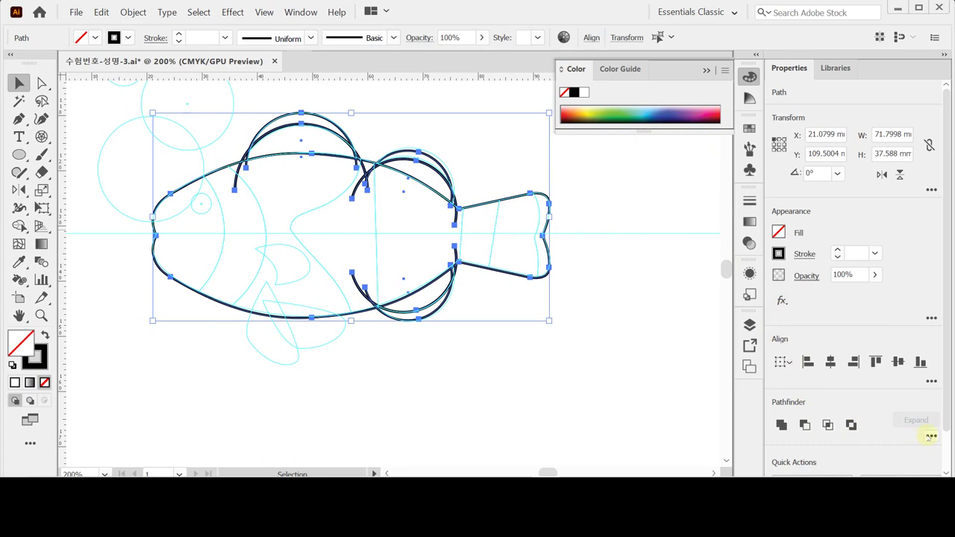
click(931, 436)
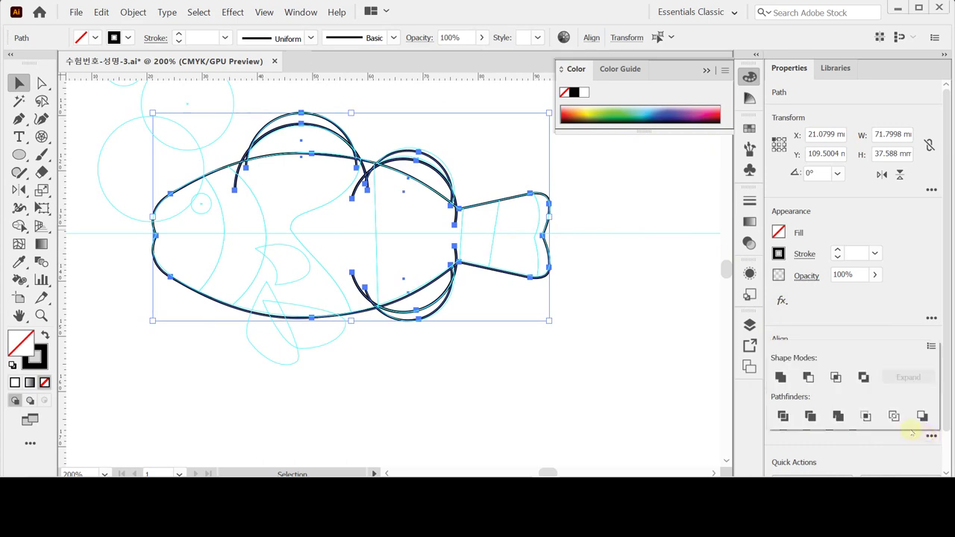
click(786, 417)
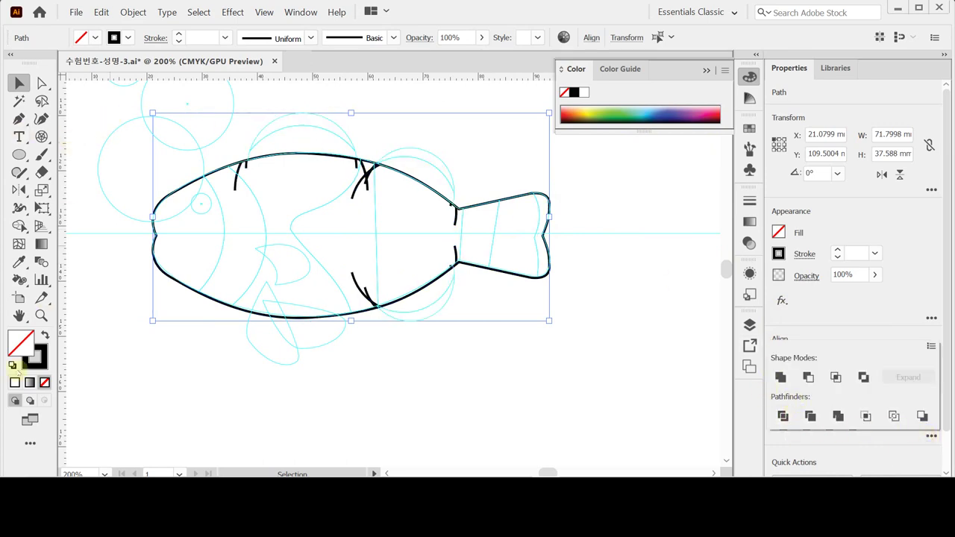
click(12, 366)
key(ctrl+shift+a)
click(12, 366)
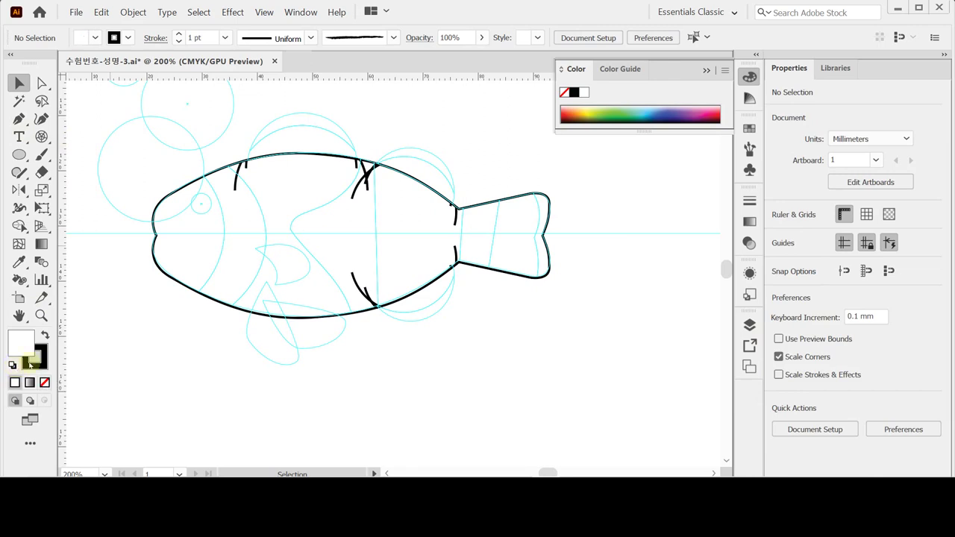
drag(118, 123, 551, 352)
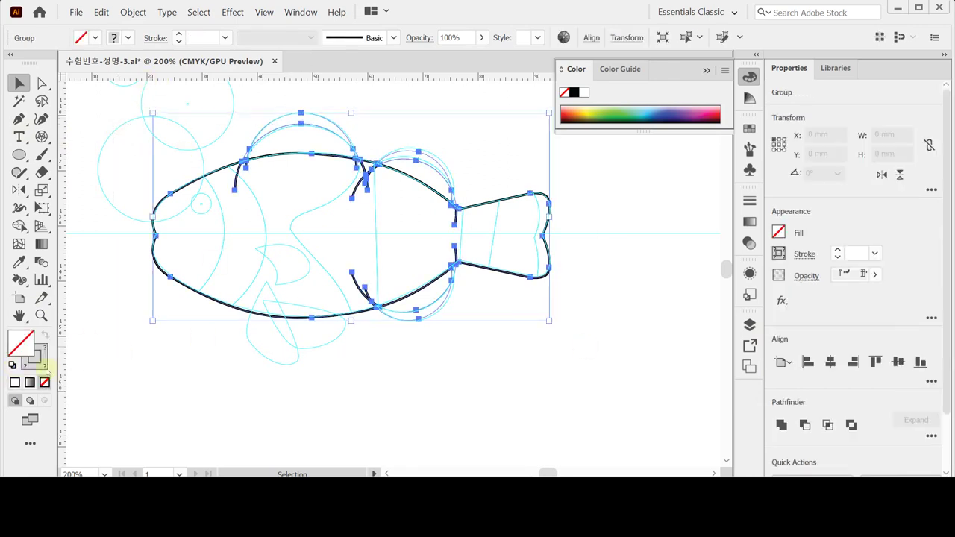
click(12, 365)
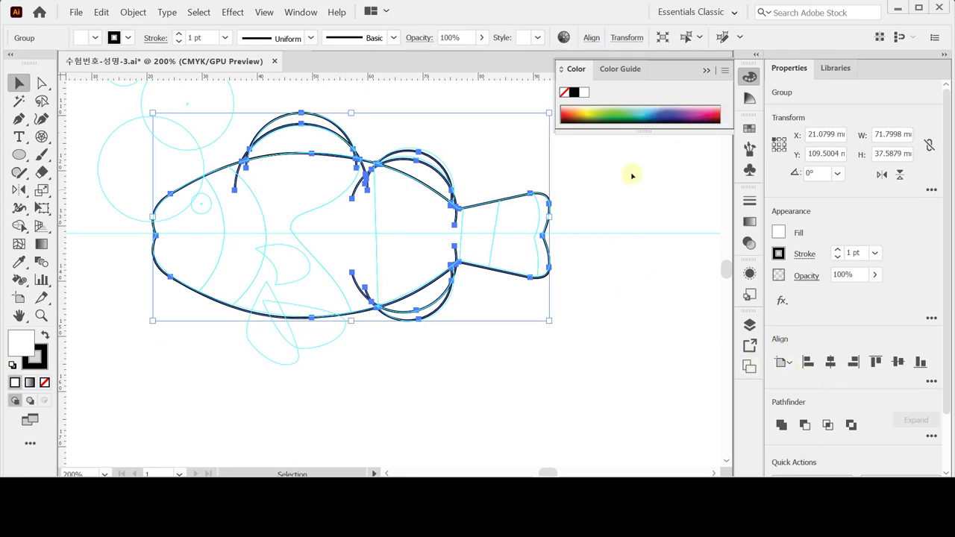
Step: Fill the divided fish group with a pale yellow by adding some yellow to its CMYK colour
click(779, 232)
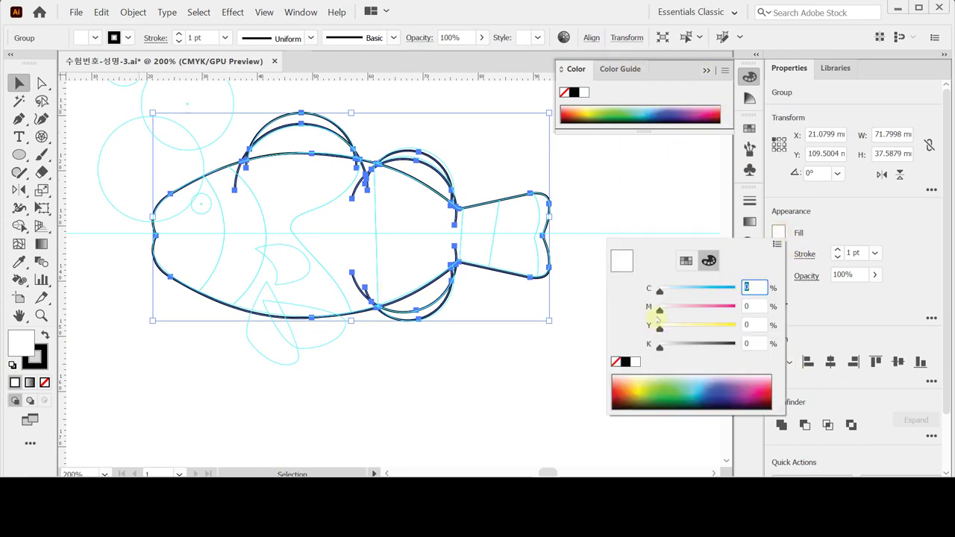
click(754, 323)
key(Return)
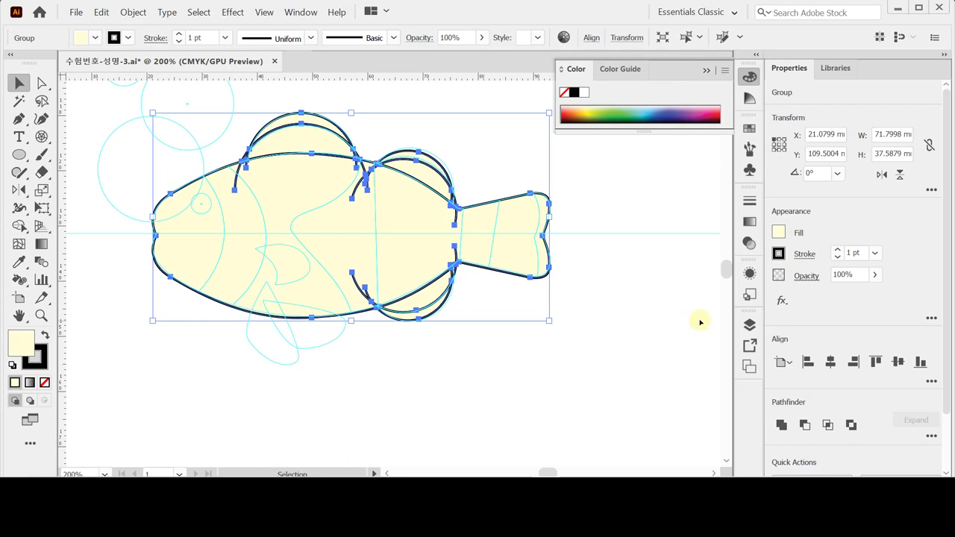
click(506, 167)
click(420, 247)
click(523, 140)
click(383, 214)
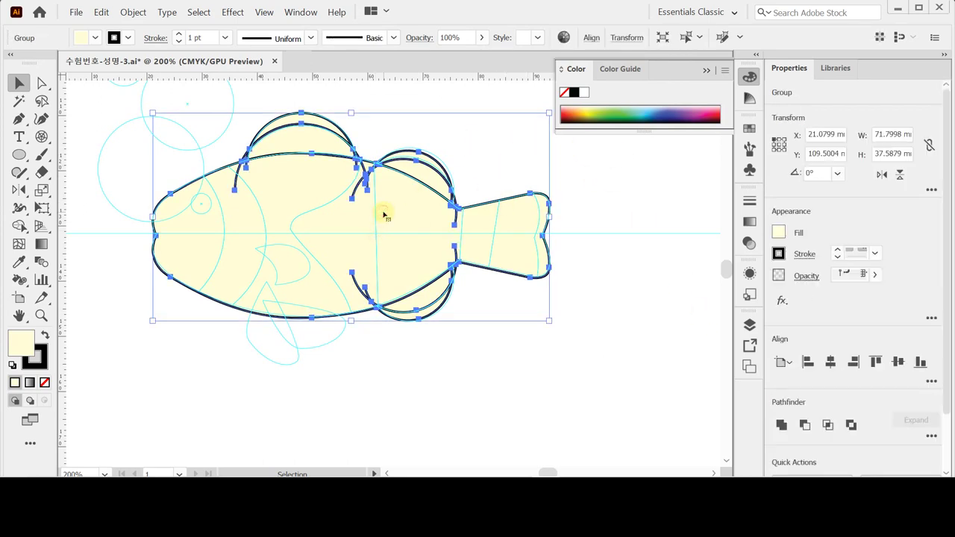
Step: Isolate the fish group, select the body together with the fin-arc pieces inside it, and unite them
double_click(399, 217)
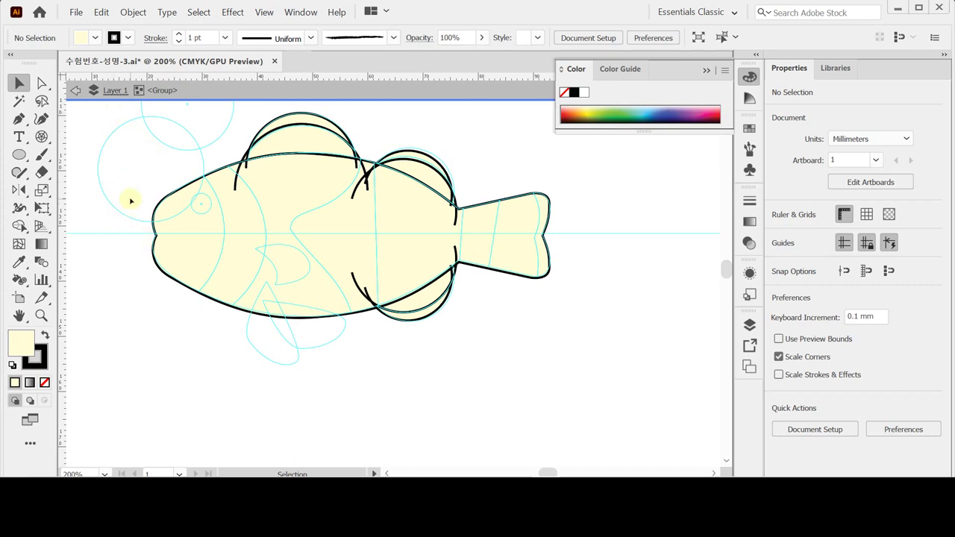
click(463, 247)
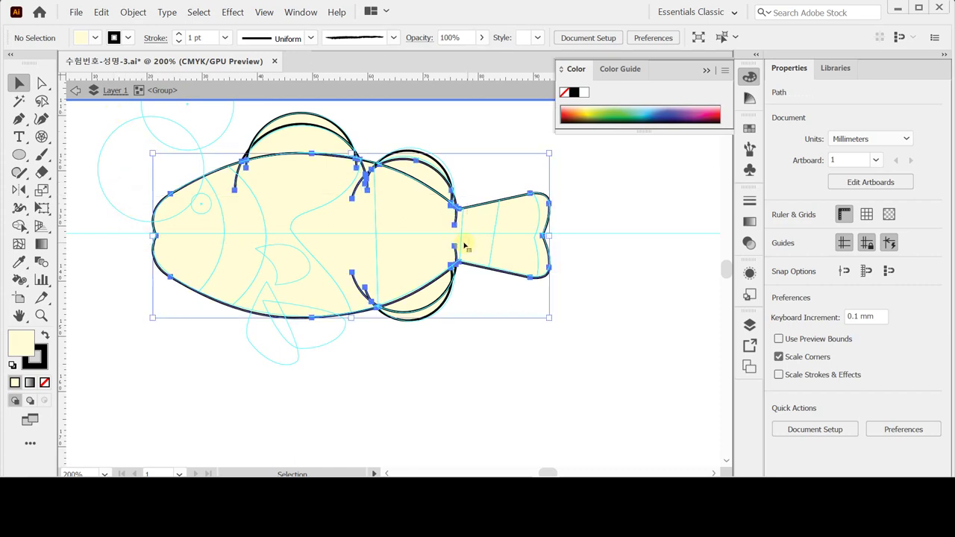
click(129, 212)
click(462, 247)
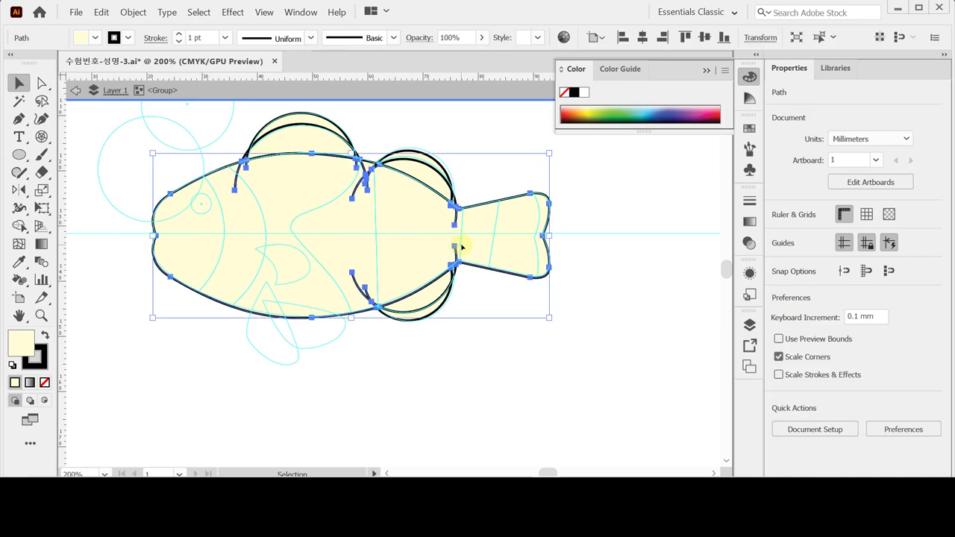
shift+click(367, 165)
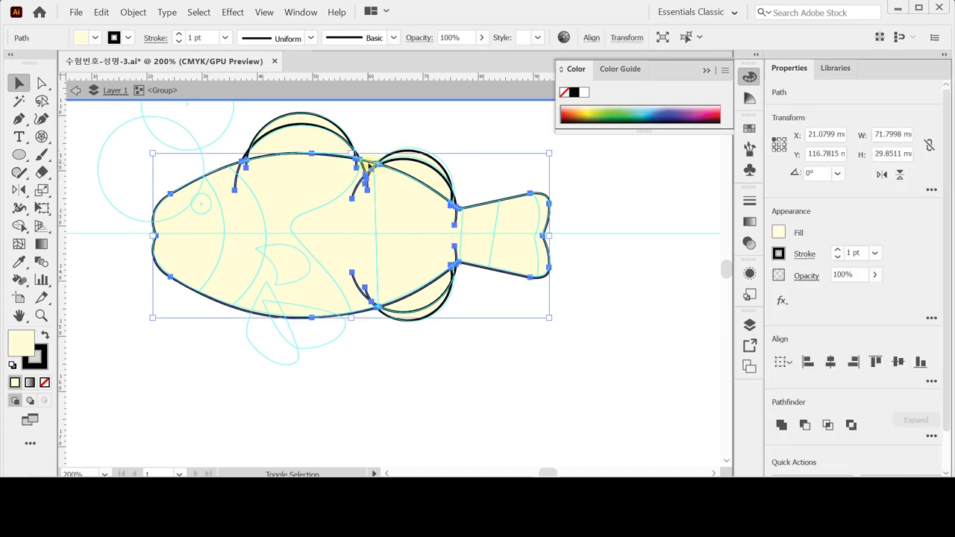
click(781, 425)
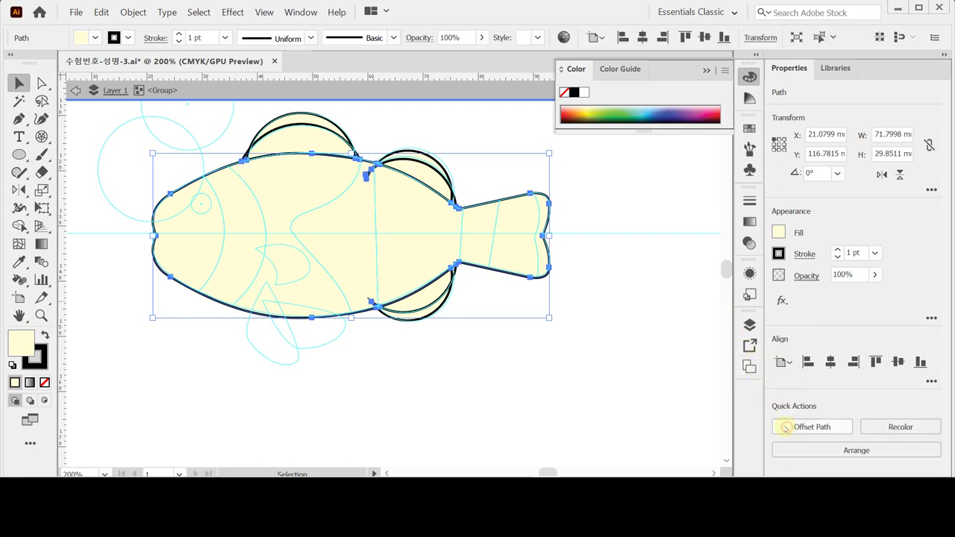
Step: Unite the leftover slivers at the front ends of the rear dorsal and ventral fins with the body, and deselect it
click(367, 145)
click(366, 190)
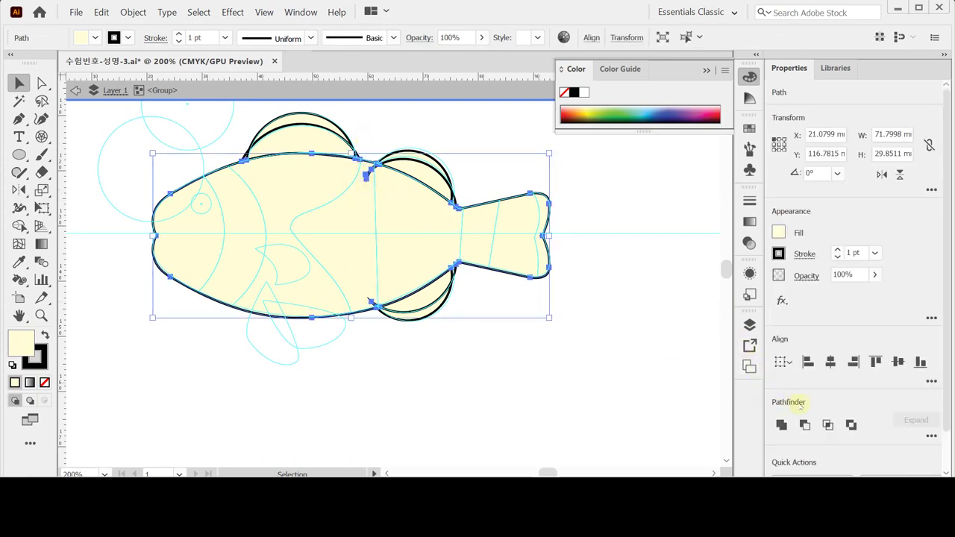
click(781, 425)
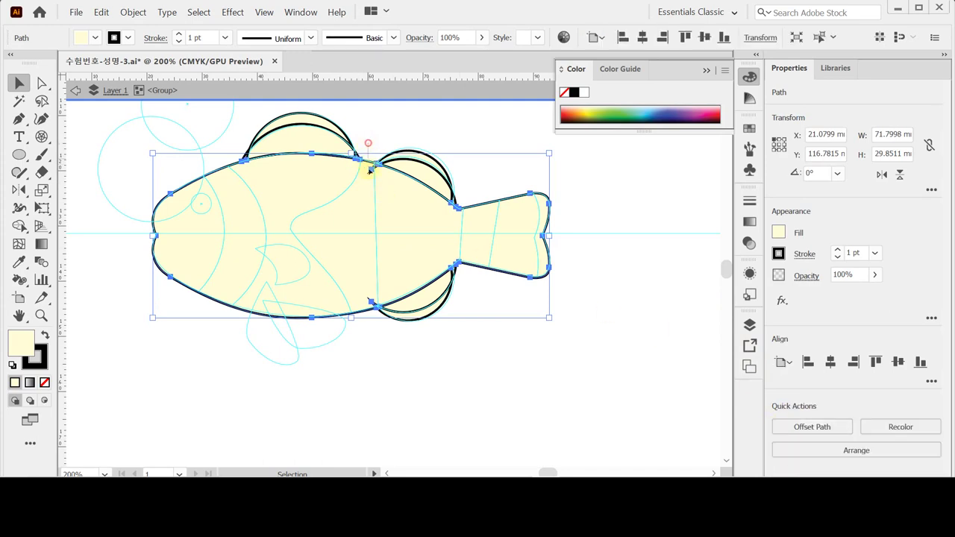
click(373, 183)
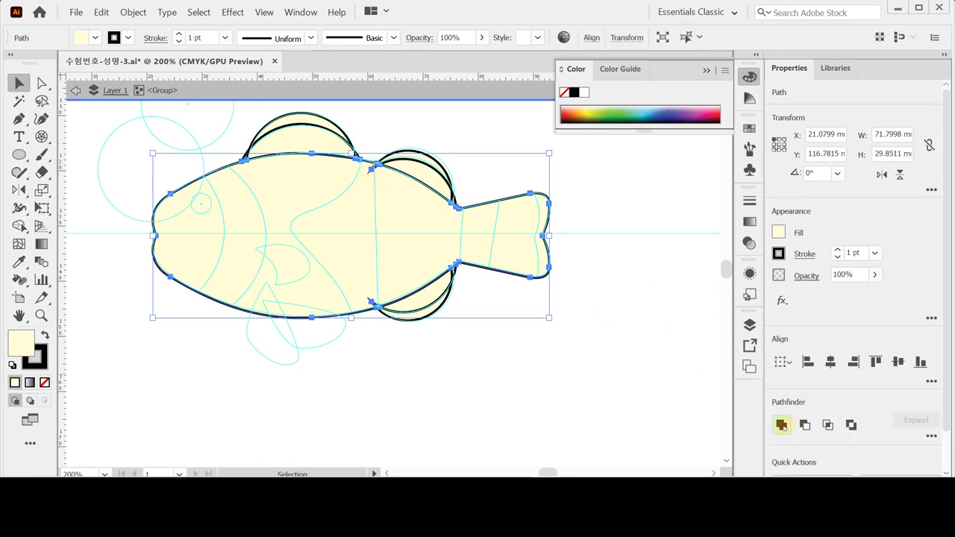
click(804, 424)
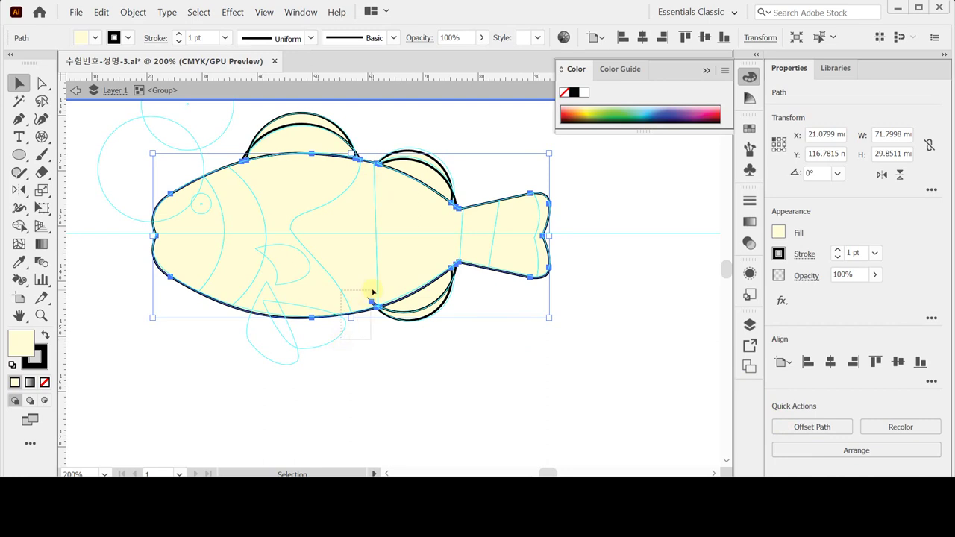
click(373, 294)
click(782, 424)
click(488, 350)
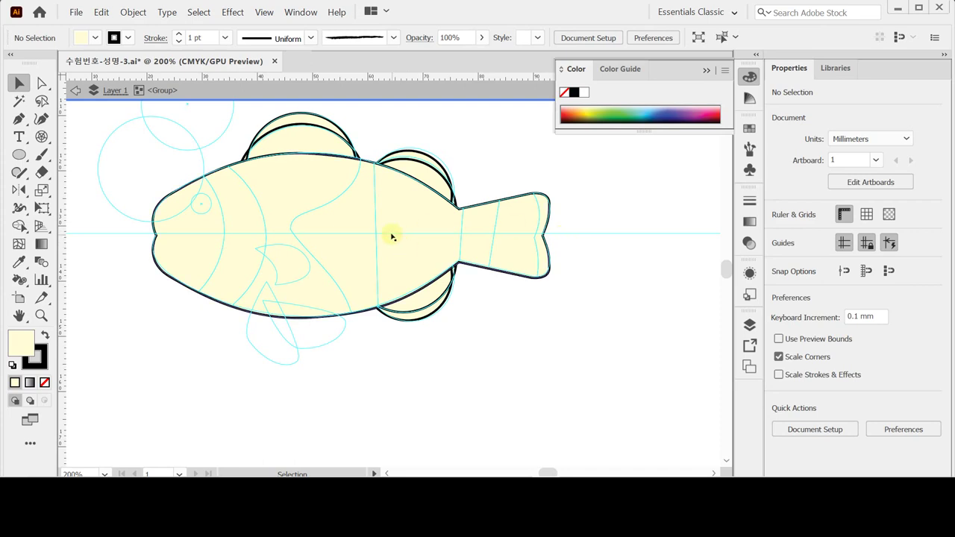
Step: Draw an unfilled, black-stroked ellipse about 47.6 x 36.1 mm along the outer head-stripe guide, and place a copy on the inner guide
drag(361, 267, 420, 289)
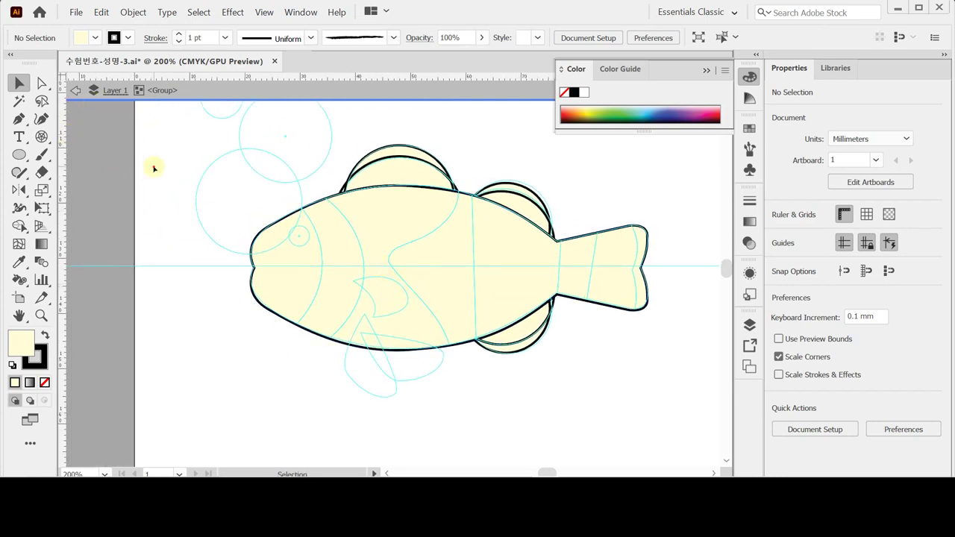
click(19, 154)
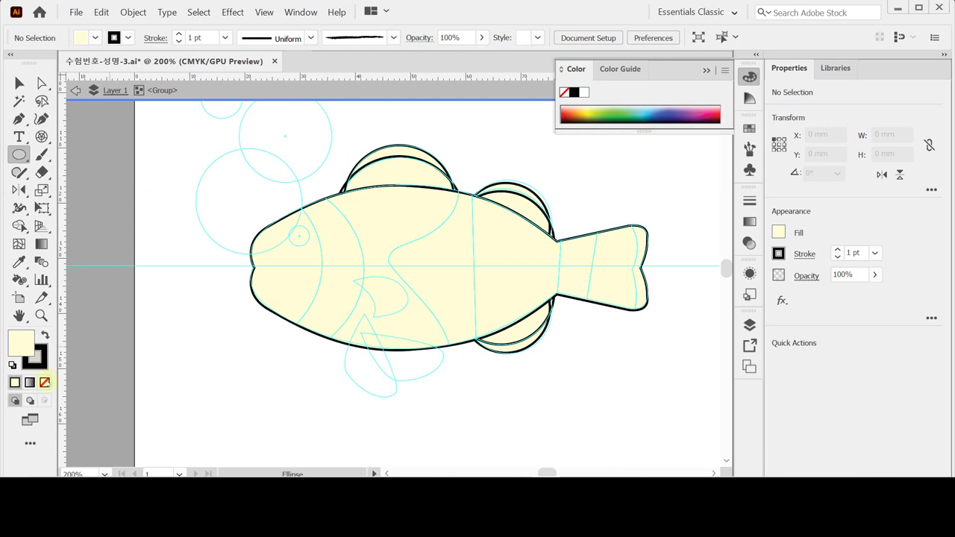
click(45, 382)
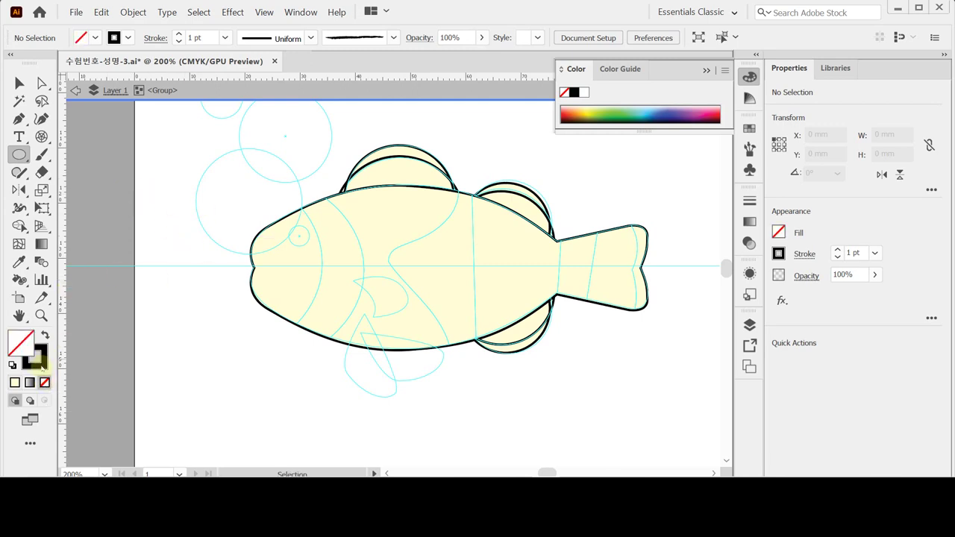
click(36, 359)
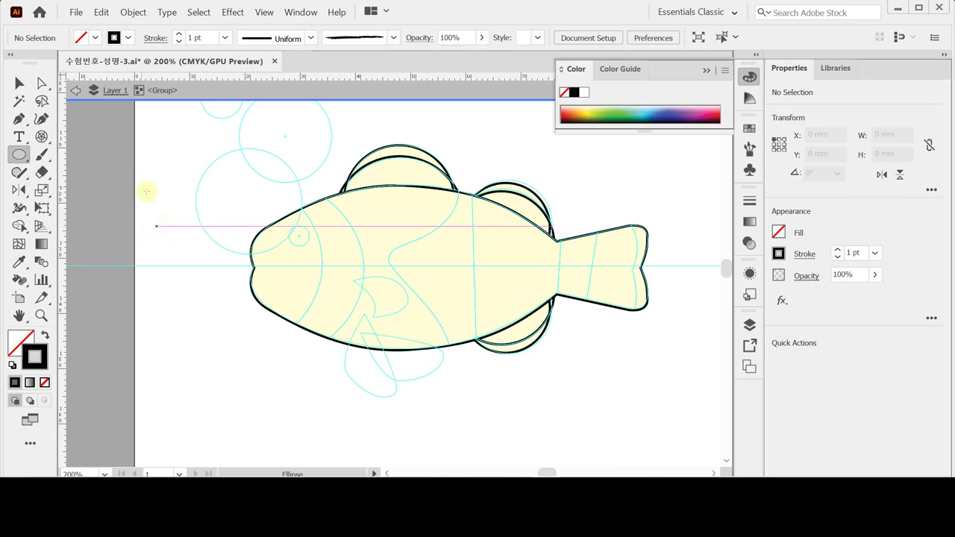
drag(101, 168, 364, 367)
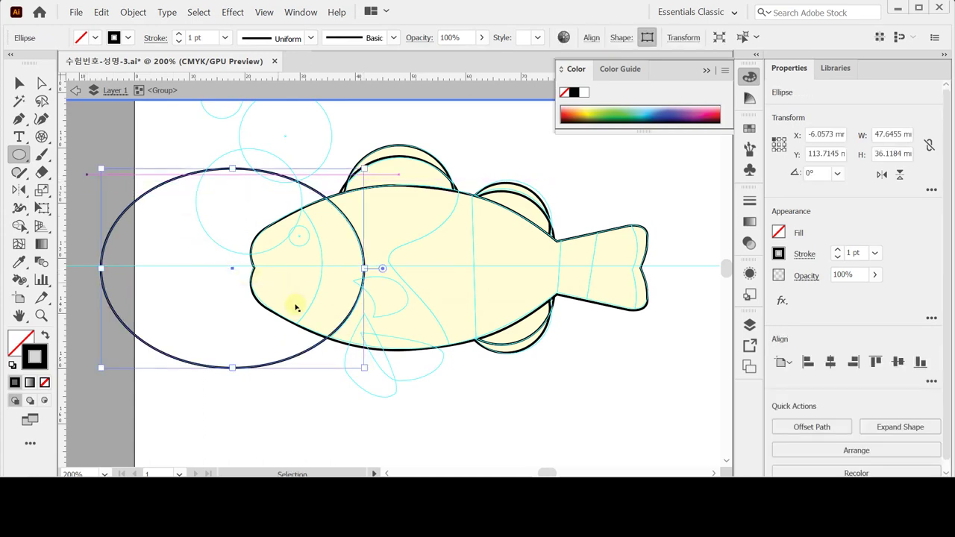
key(ctrl)
drag(290, 362, 247, 354)
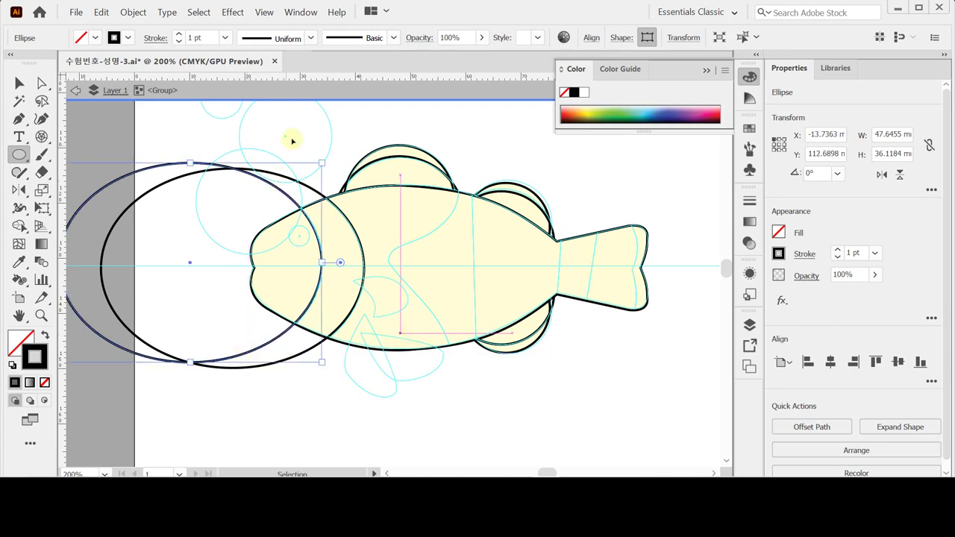
key(ctrl+shift+a)
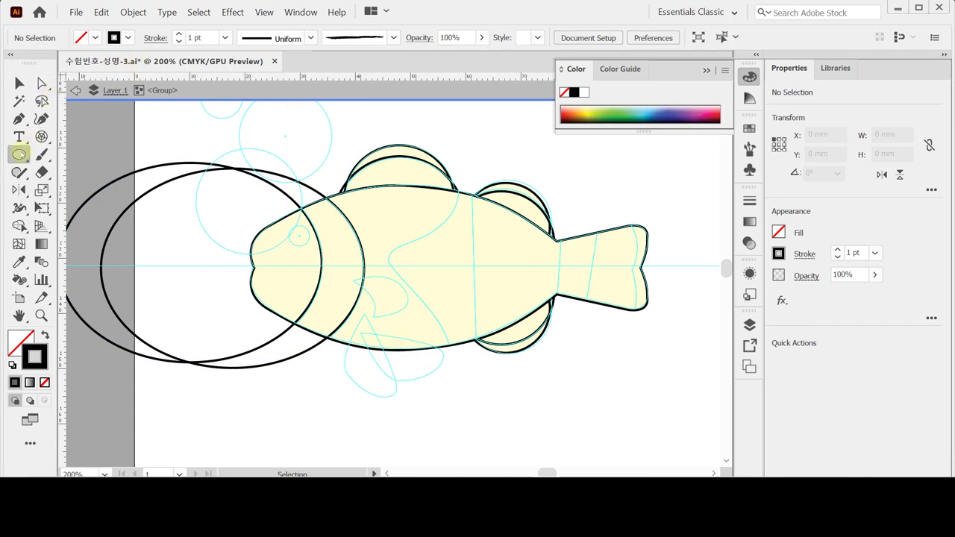
Step: Draw straight lines along the guides across the rear body and the tail base, about 41.5 mm and 27 mm long
click(41, 136)
drag(41, 136, 75, 136)
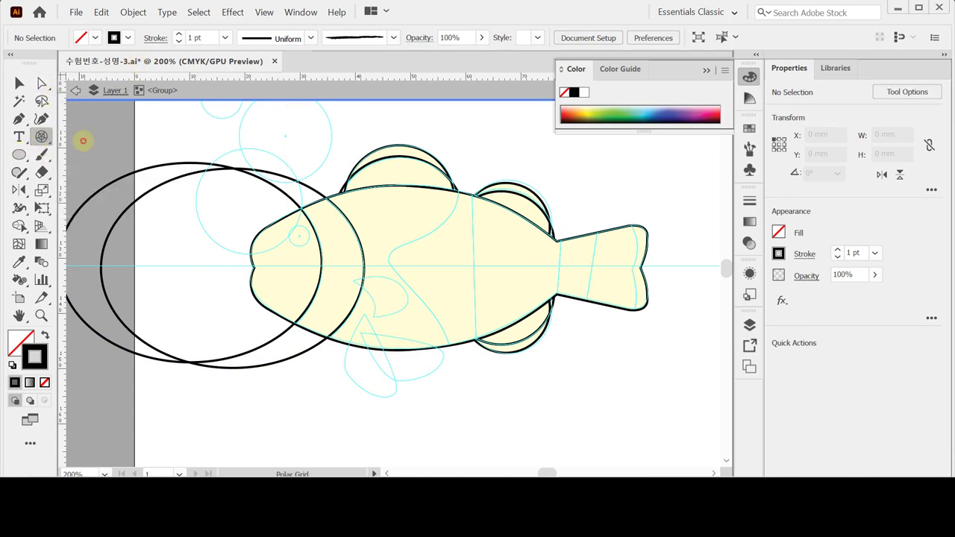
drag(469, 154, 477, 383)
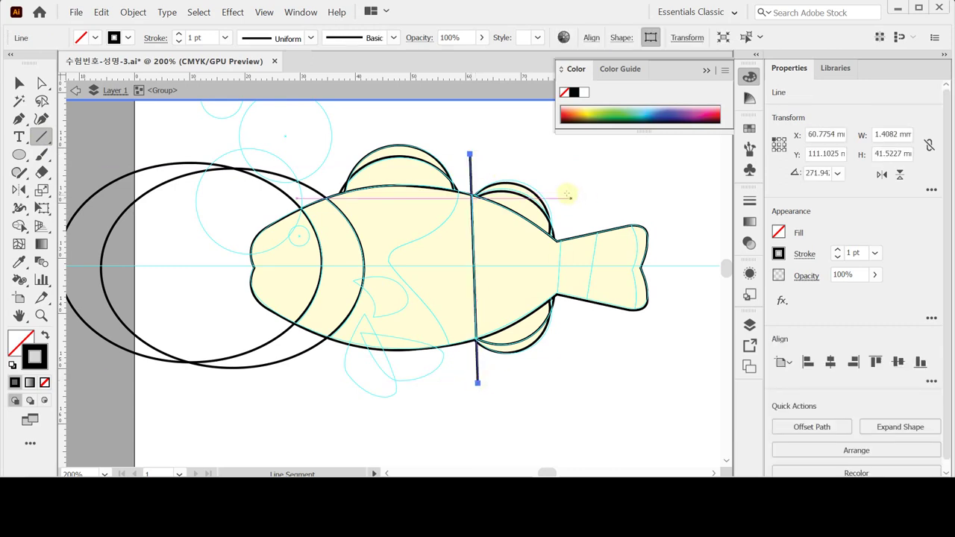
drag(562, 193, 552, 339)
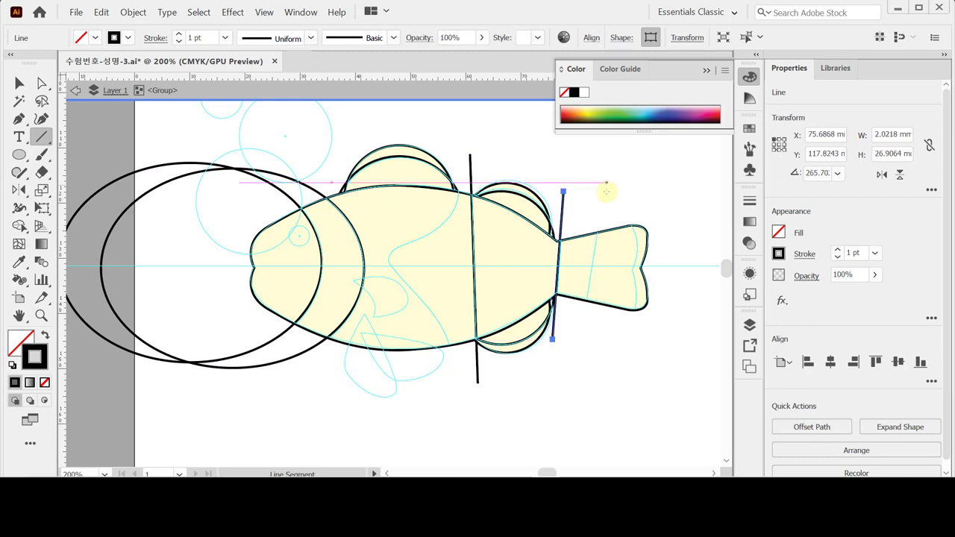
Step: Draw a straight line about 28 mm long along the slanted guide across the tail fin, and deselect it
drag(603, 196, 577, 348)
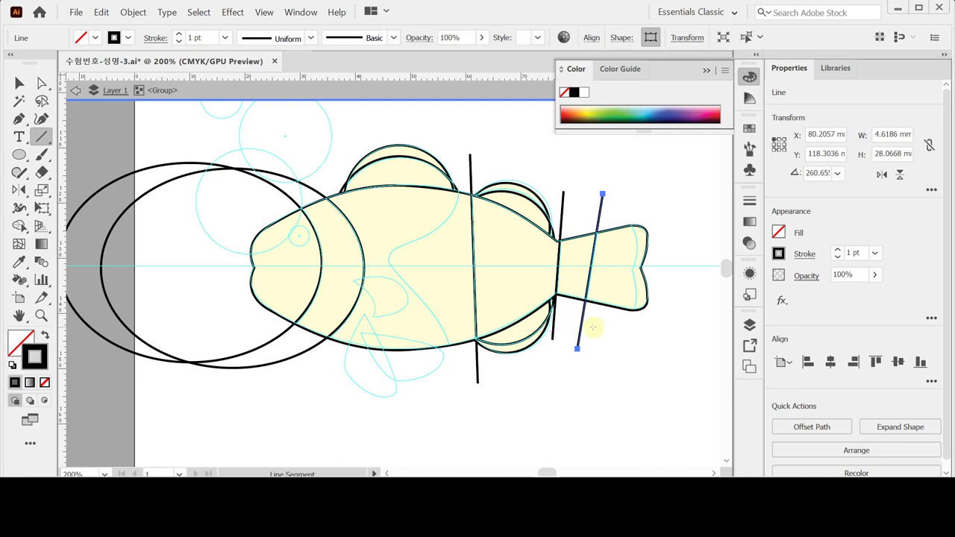
key(ctrl)
ctrl+click(312, 129)
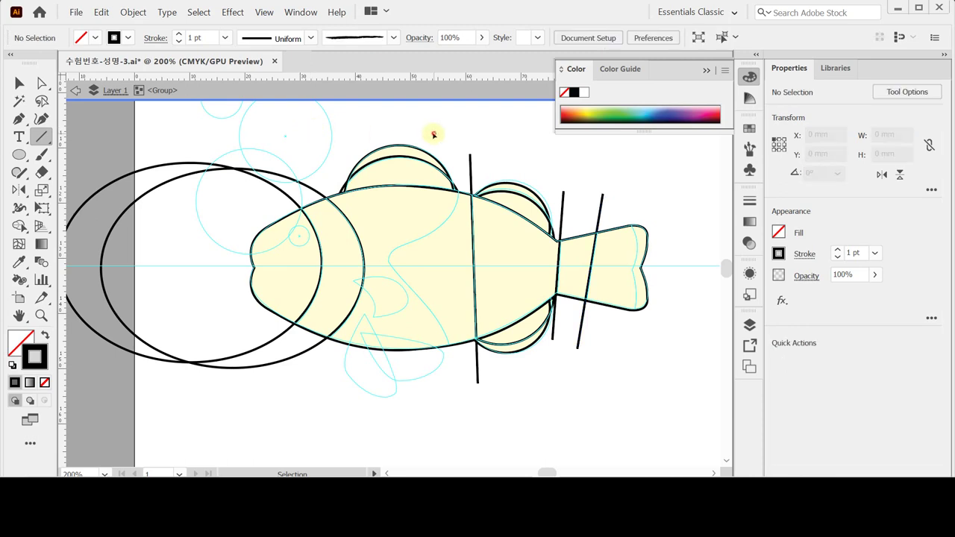
Step: Trace the wavy middle-stripe guide with the Pen tool as an open path about 13.2 x 38.8 mm, extending past the body's upper and lower edges
key(p)
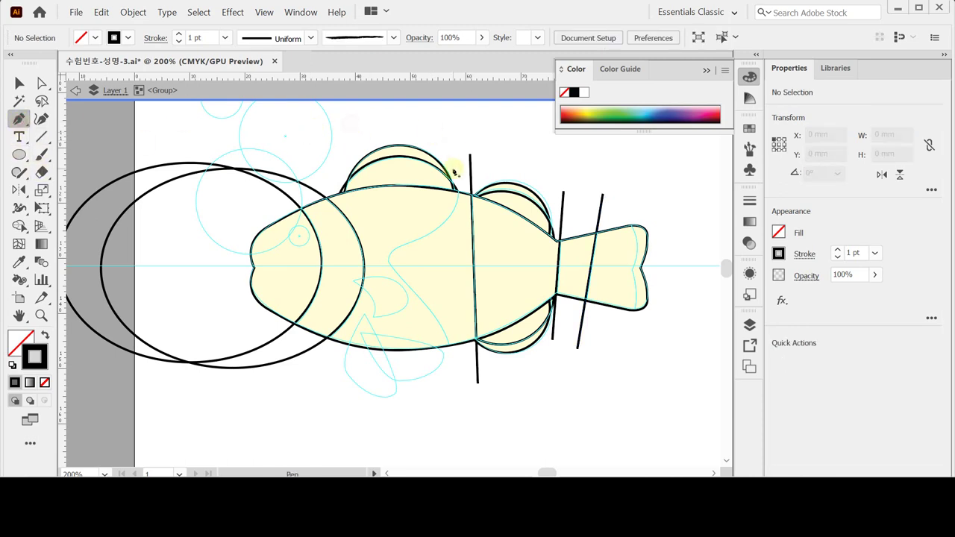
click(454, 166)
drag(454, 215, 443, 232)
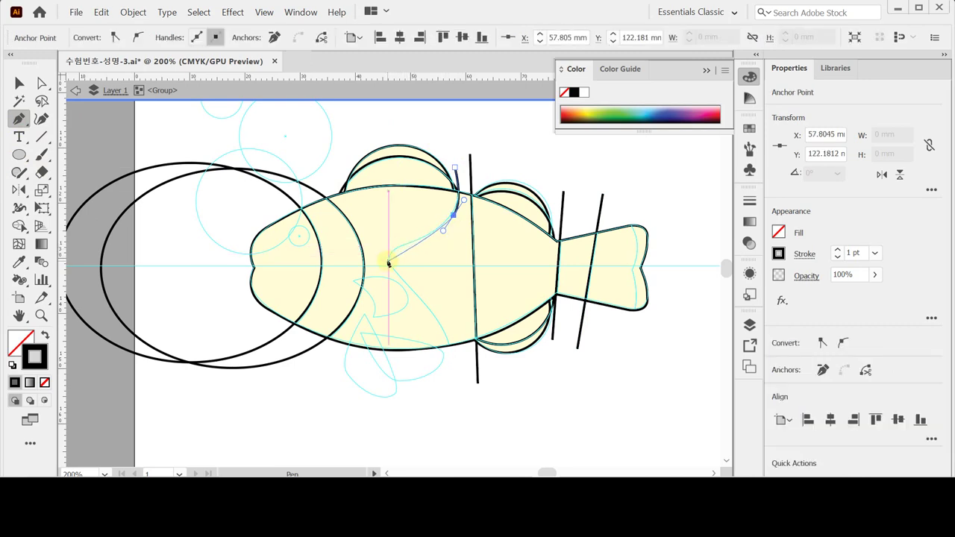
drag(388, 261, 388, 282)
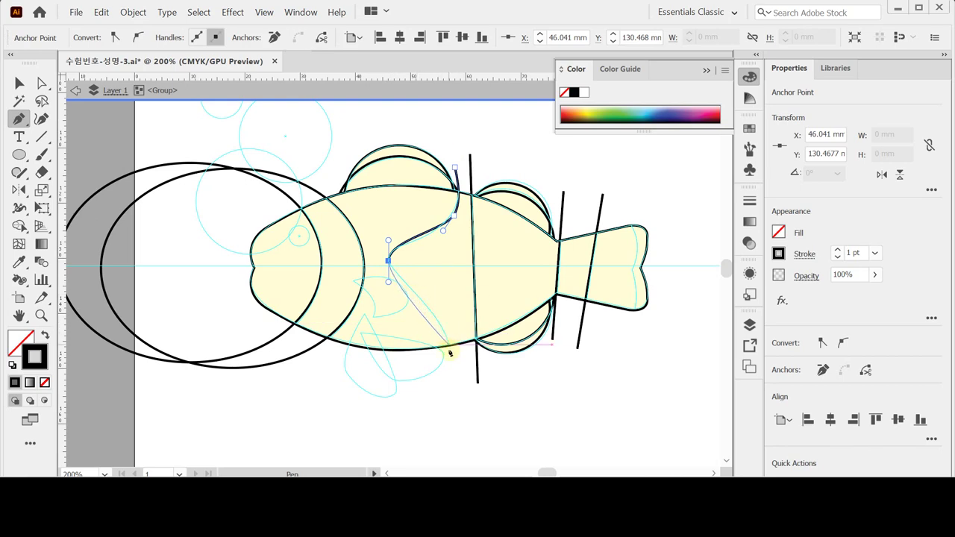
drag(430, 312, 446, 334)
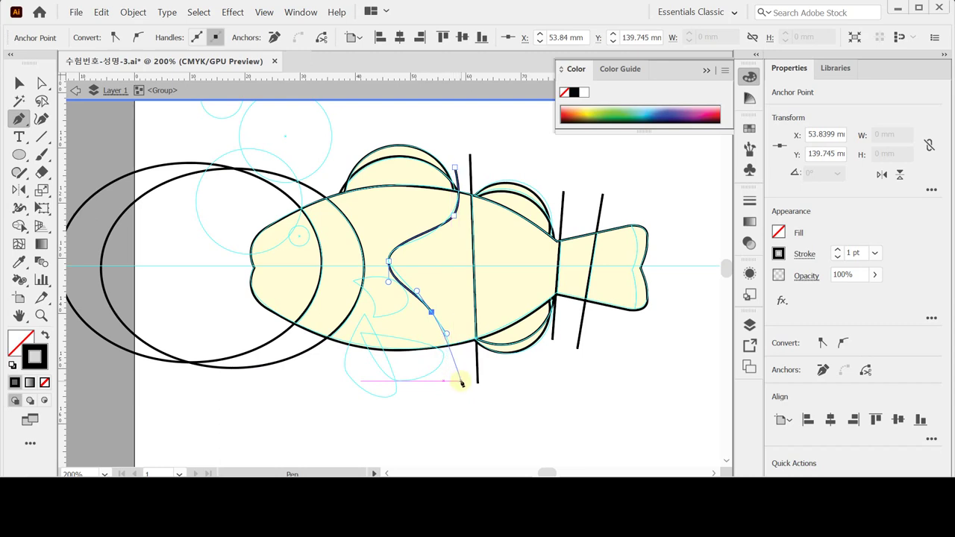
drag(461, 380, 461, 393)
Step: Refine the direction handles of the wavy middle-stripe path to follow the guide, and deselect it
mouse_move(422, 303)
mouse_down()
mouse_move(405, 291)
mouse_move(418, 290)
mouse_up()
ctrl+click(398, 287)
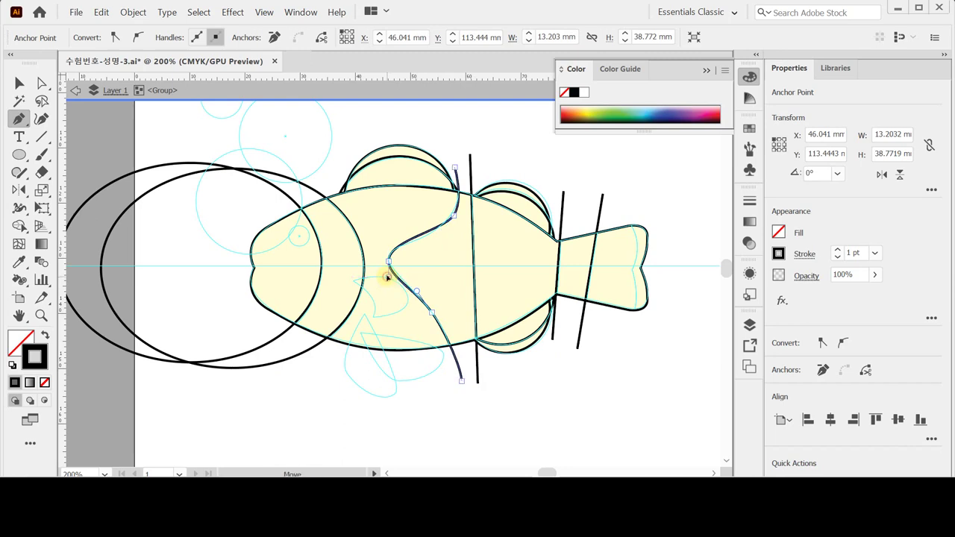
ctrl+click(388, 274)
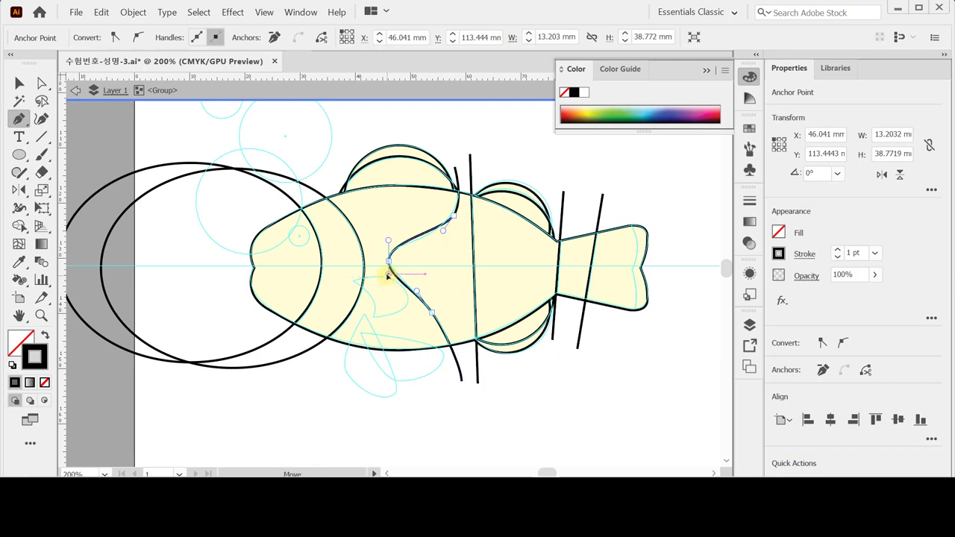
ctrl+click(456, 217)
ctrl+click(453, 216)
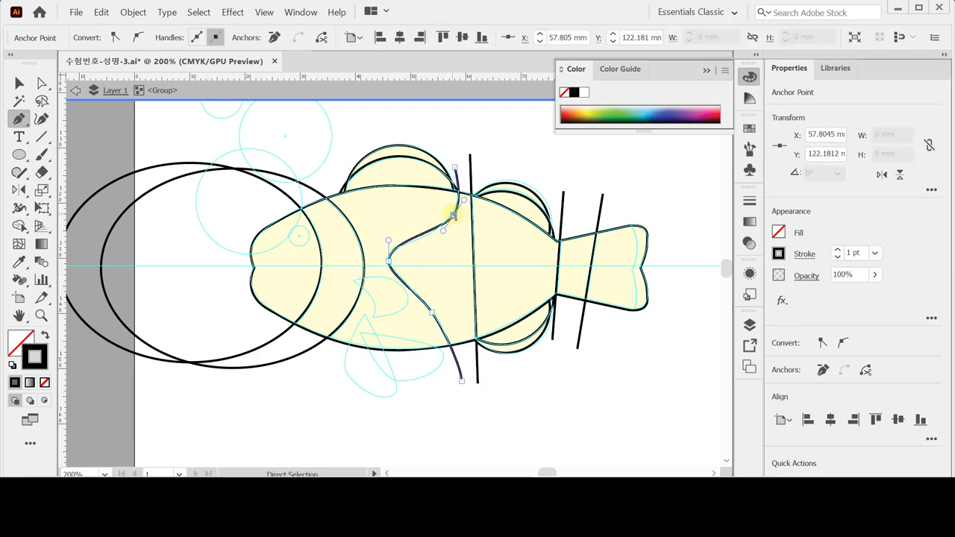
ctrl+click(665, 331)
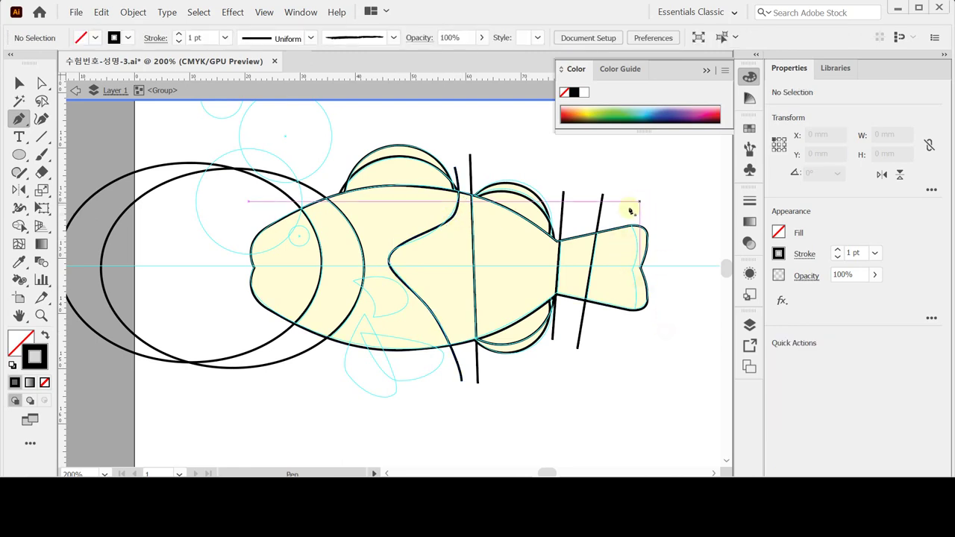
Step: Draw a curved open path along the guide near the tail tip, running past the tail's upper and lower edges
click(627, 214)
drag(634, 268, 628, 335)
ctrl+click(634, 338)
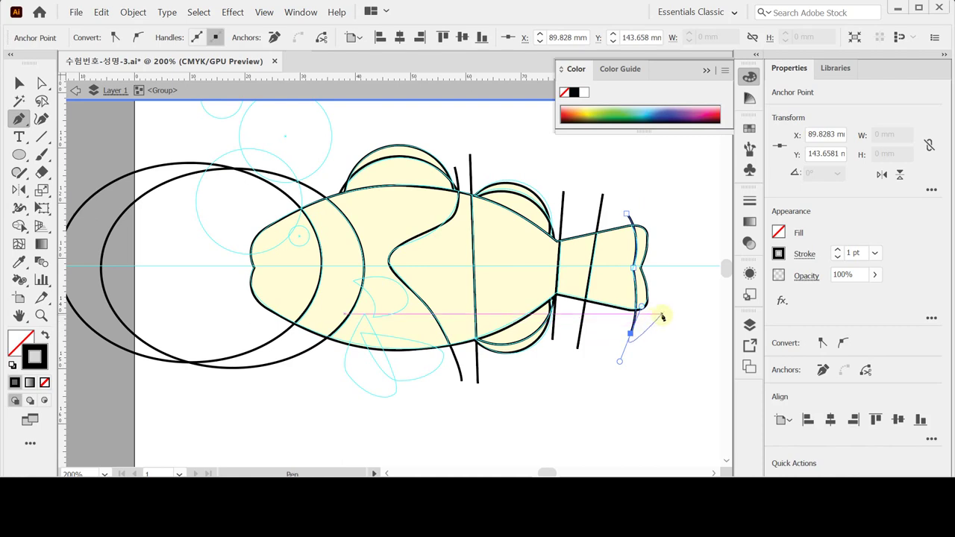
Step: Select all the fish artwork and divide it along the drawn ellipses, lines and curves with the Pathfinder
key(ctrl+a)
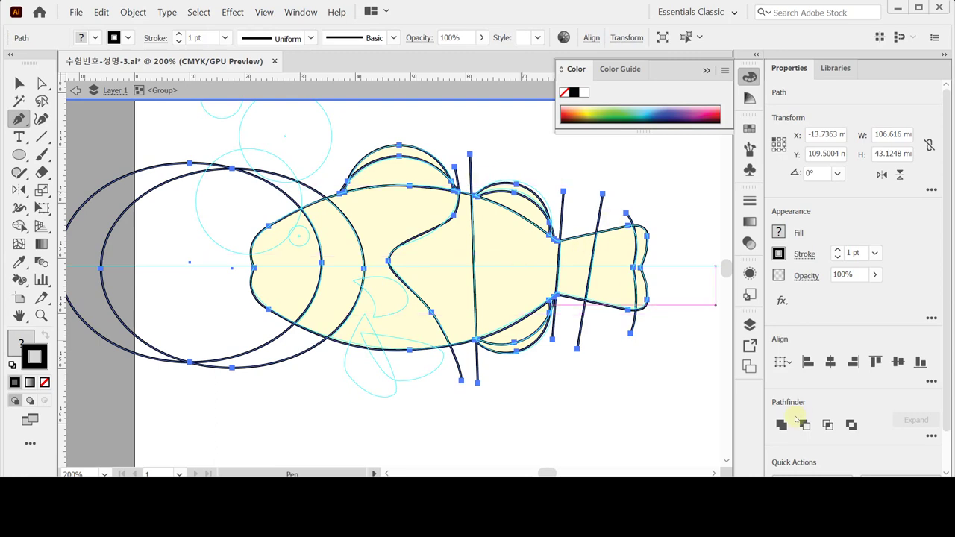
click(931, 436)
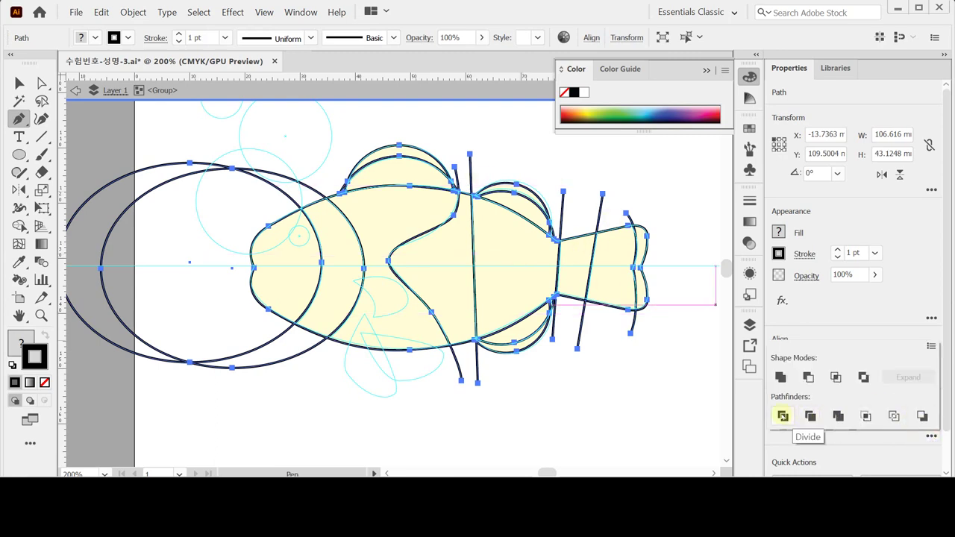
click(783, 416)
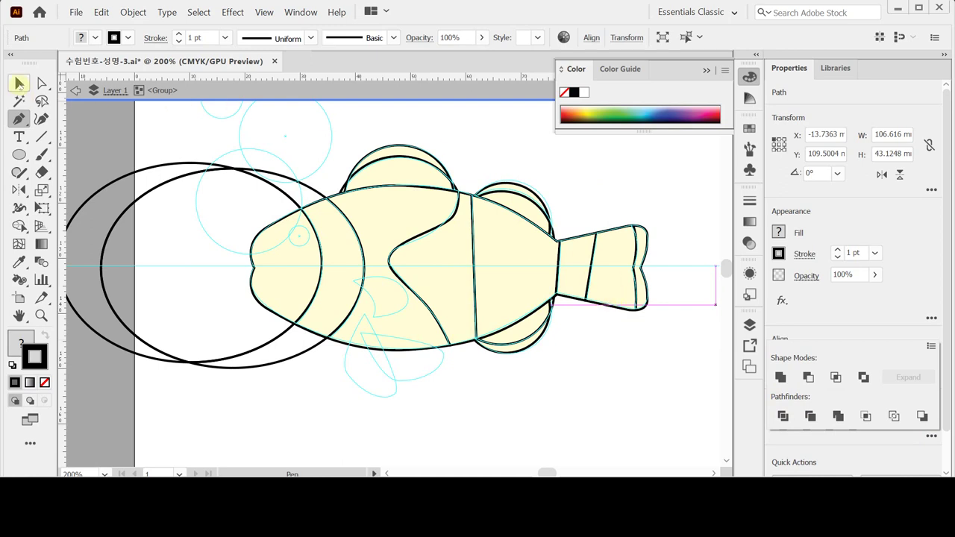
Step: Delete the leftover parts of the two ellipses that lie outside the fish's head
key(ctrl+shift+a)
drag(154, 153, 169, 188)
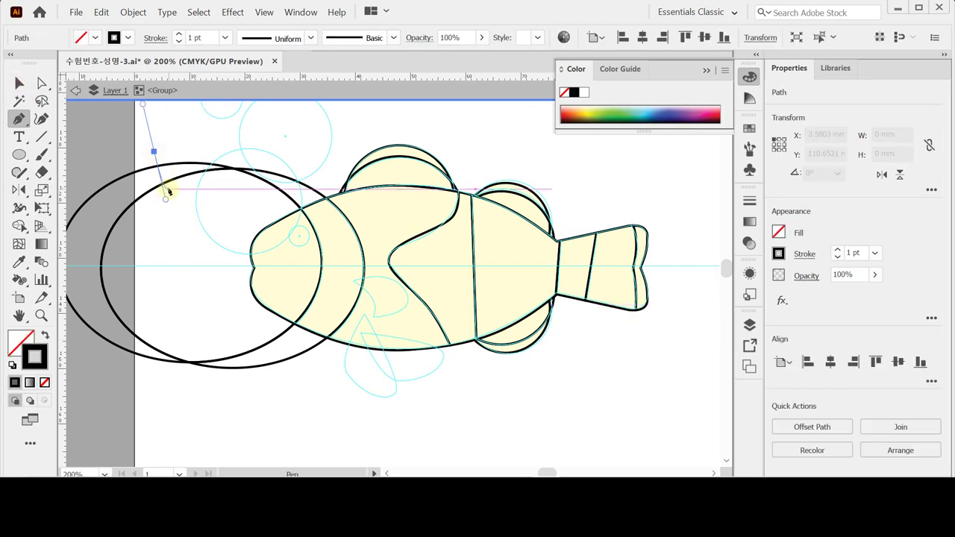
key(ctrl+shift+a)
click(19, 83)
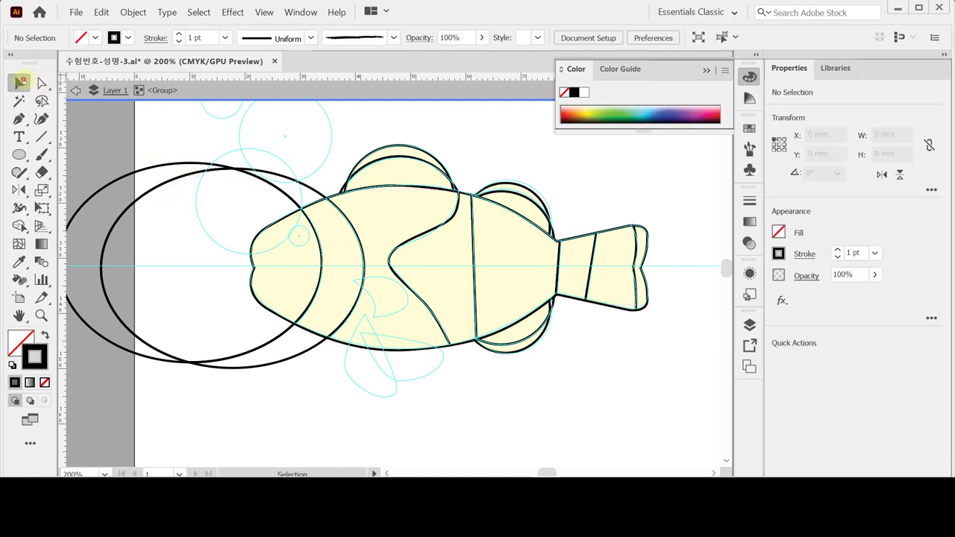
click(169, 206)
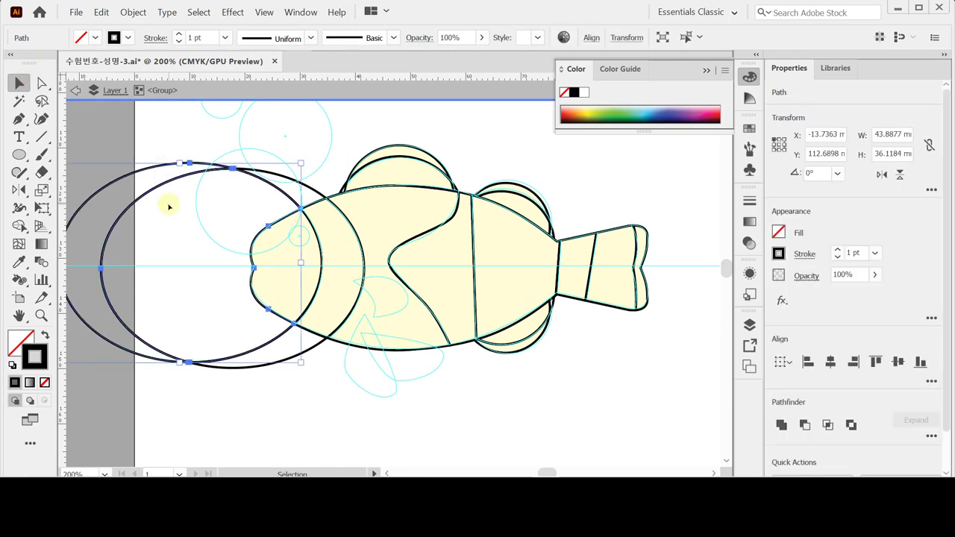
drag(191, 130, 242, 393)
key(Delete)
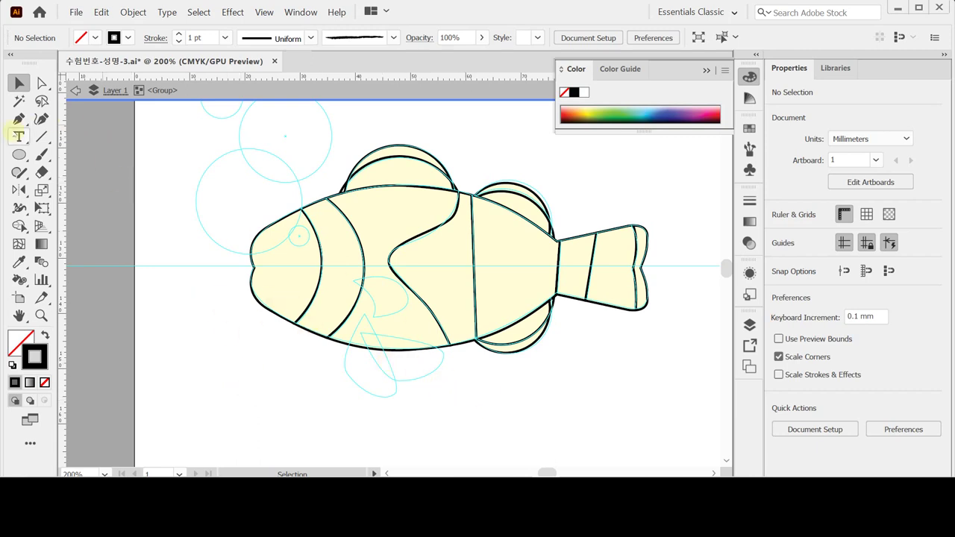
Step: Draw the closed rear belly fin outline along its guide with the Pen tool, about 14.9 x 8.8 mm
click(19, 119)
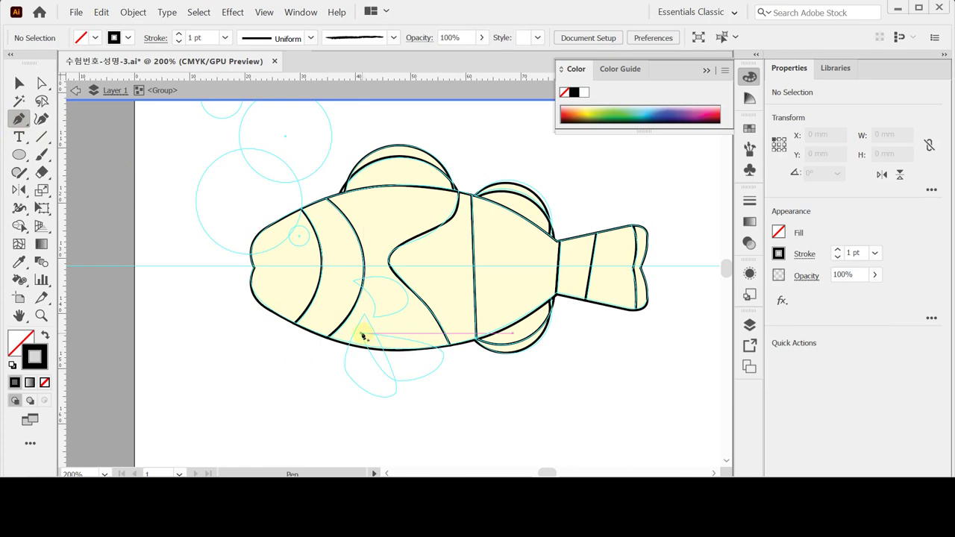
click(360, 334)
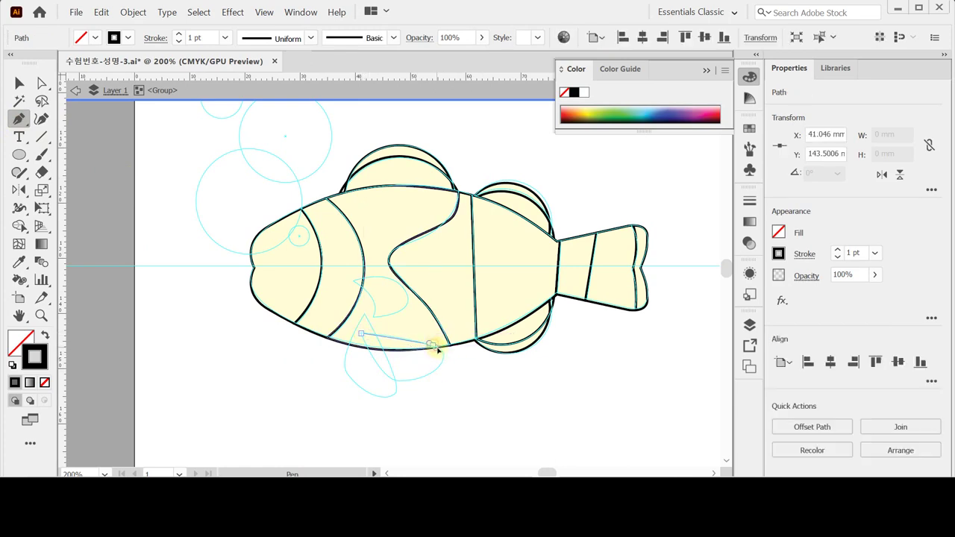
drag(432, 344, 372, 362)
click(362, 335)
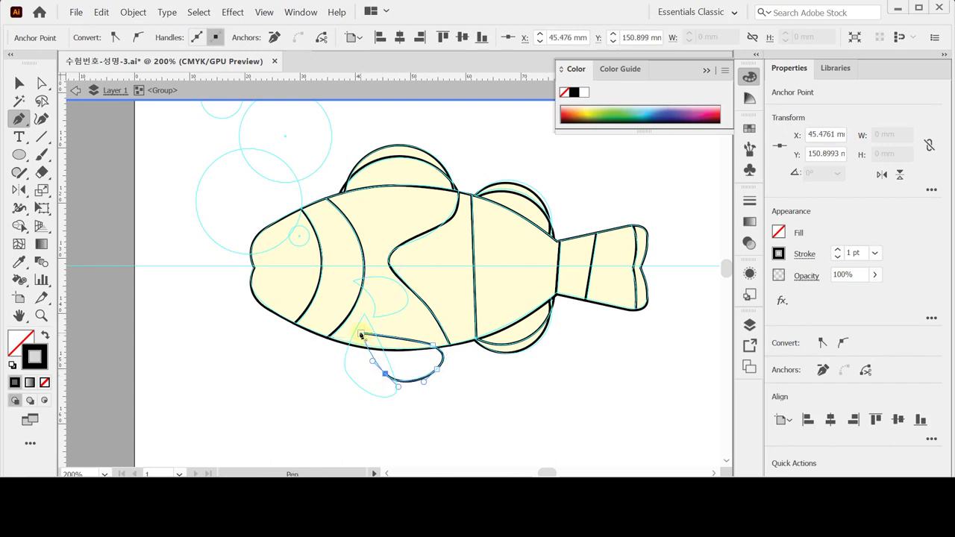
click(361, 335)
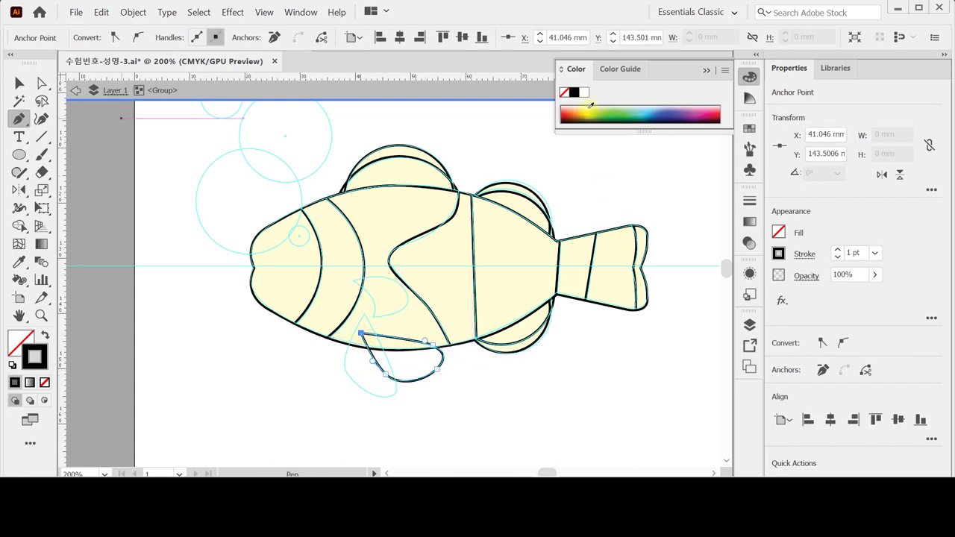
Step: Give the new belly fin a bright yellow fill and a black stroke
click(577, 109)
click(590, 109)
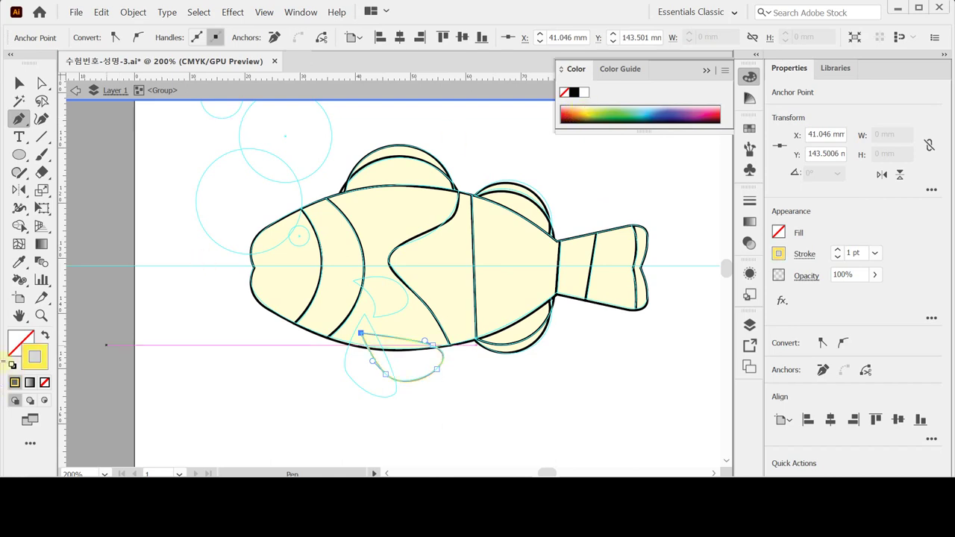
click(45, 336)
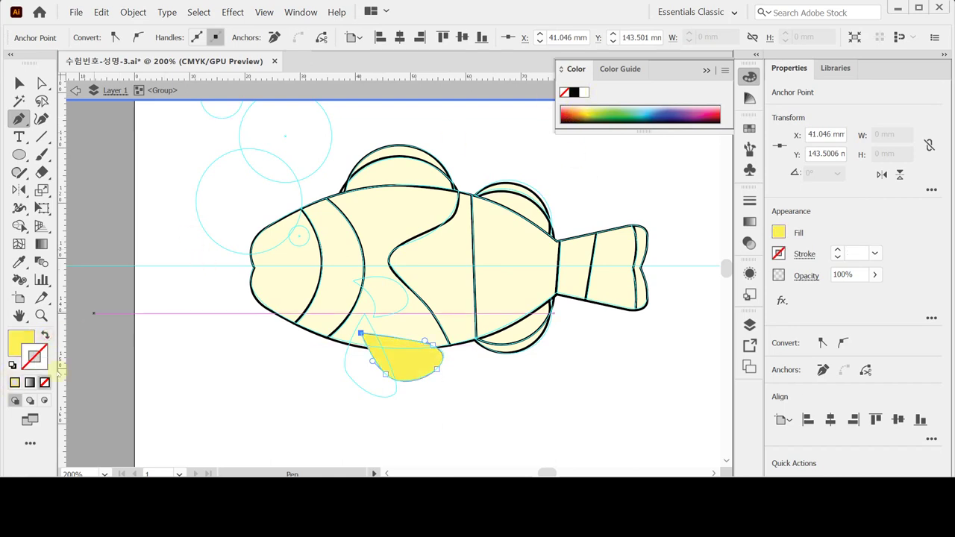
click(574, 91)
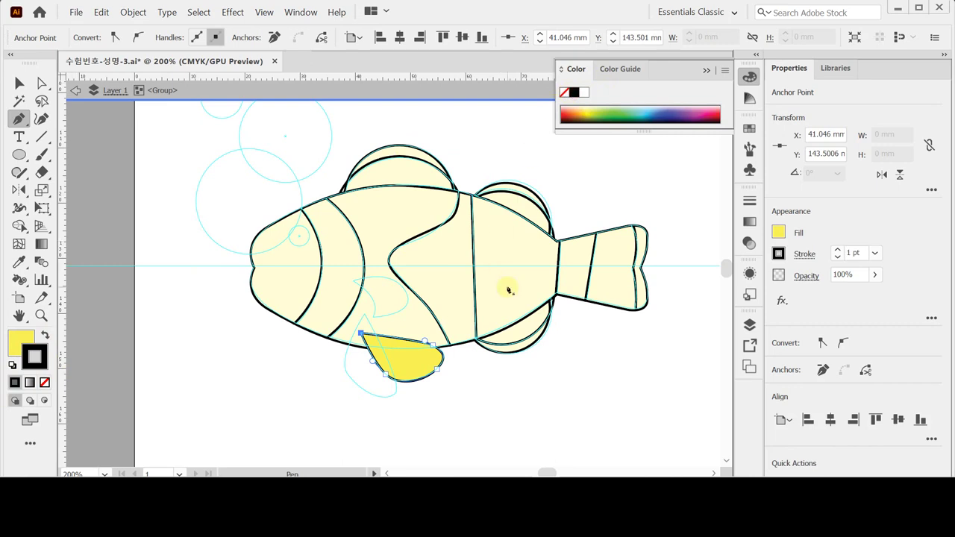
Step: Place a copy of the yellow belly fin about 2.8 mm toward the fish's head
click(409, 368)
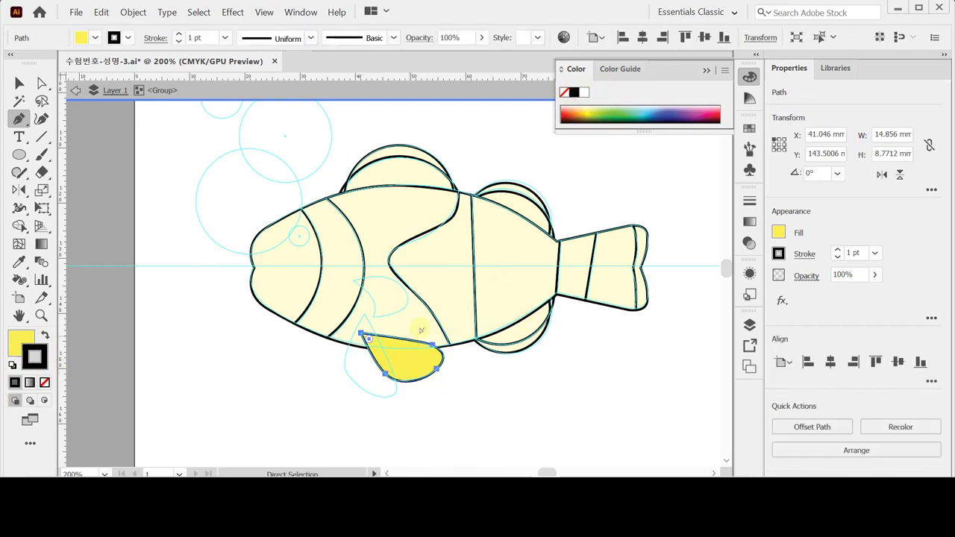
click(406, 371)
drag(406, 371, 388, 371)
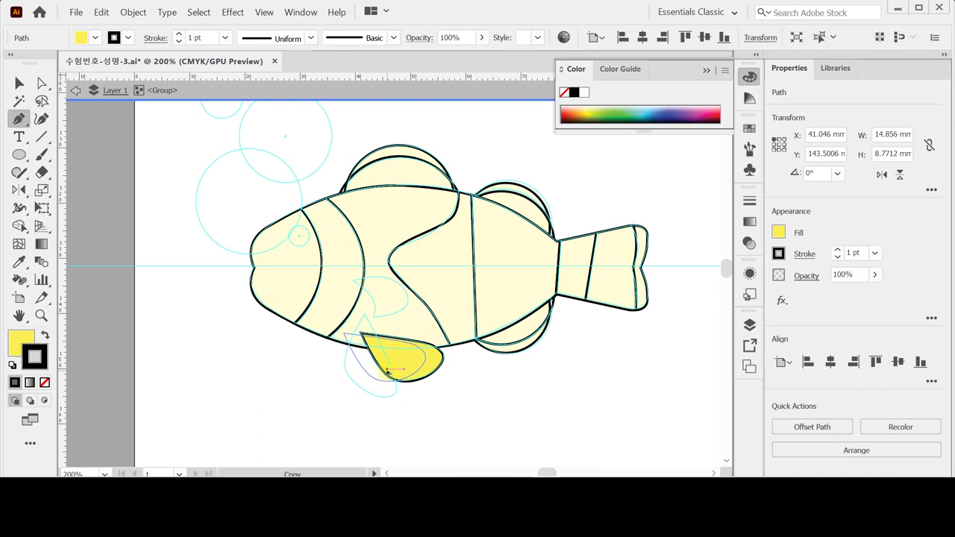
drag(388, 371, 390, 371)
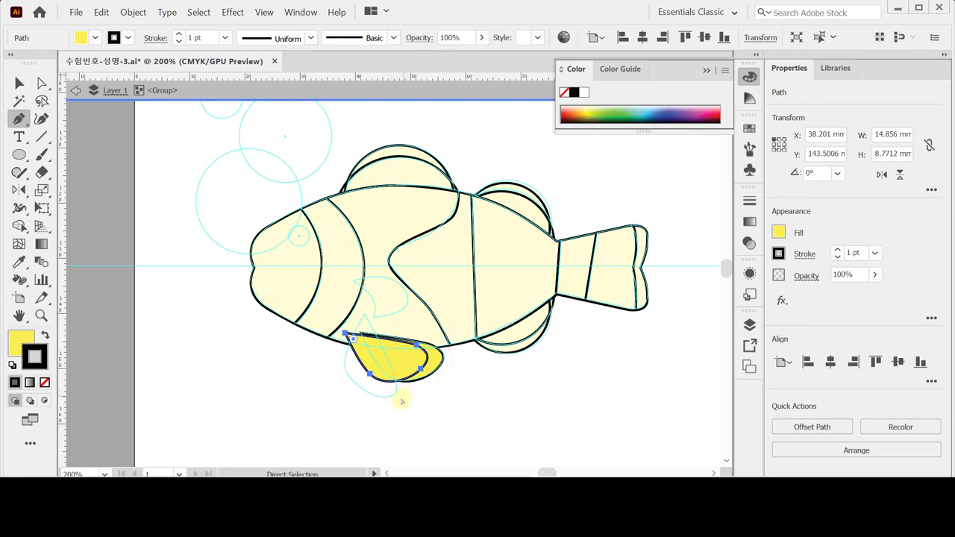
Step: Rotate the fin copy about 37° clockwise onto the front belly-fin guide and arrange it behind the original fin and body
click(20, 84)
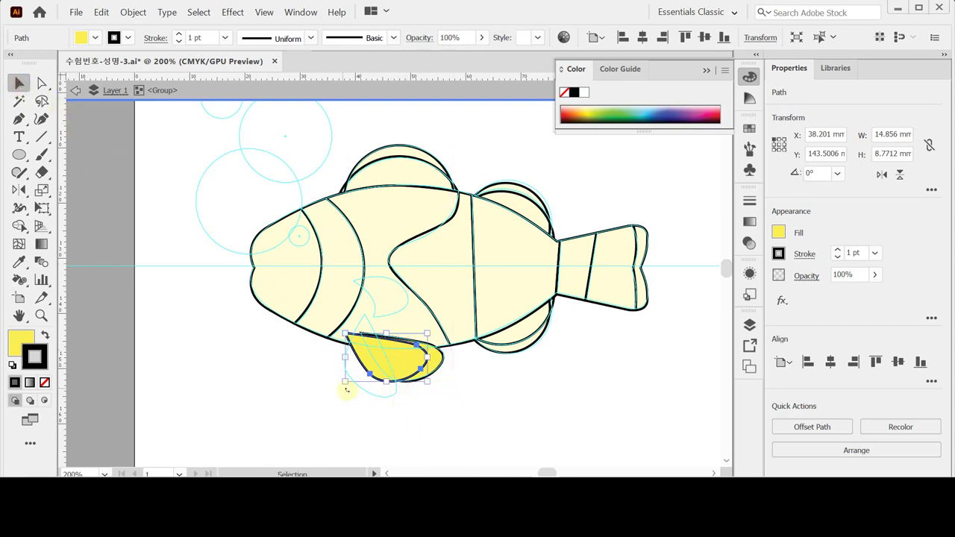
drag(341, 387, 323, 356)
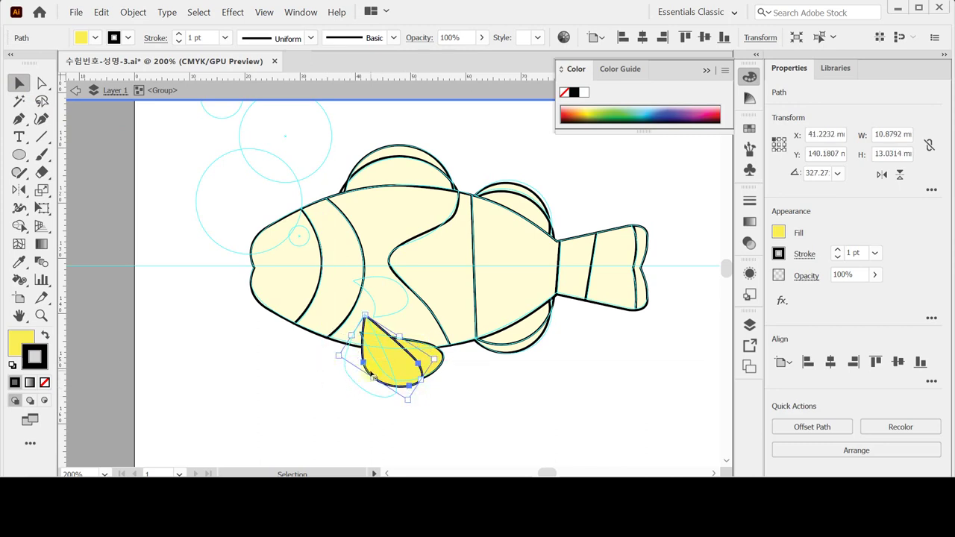
drag(378, 373, 363, 383)
drag(396, 418, 385, 409)
drag(378, 385, 375, 384)
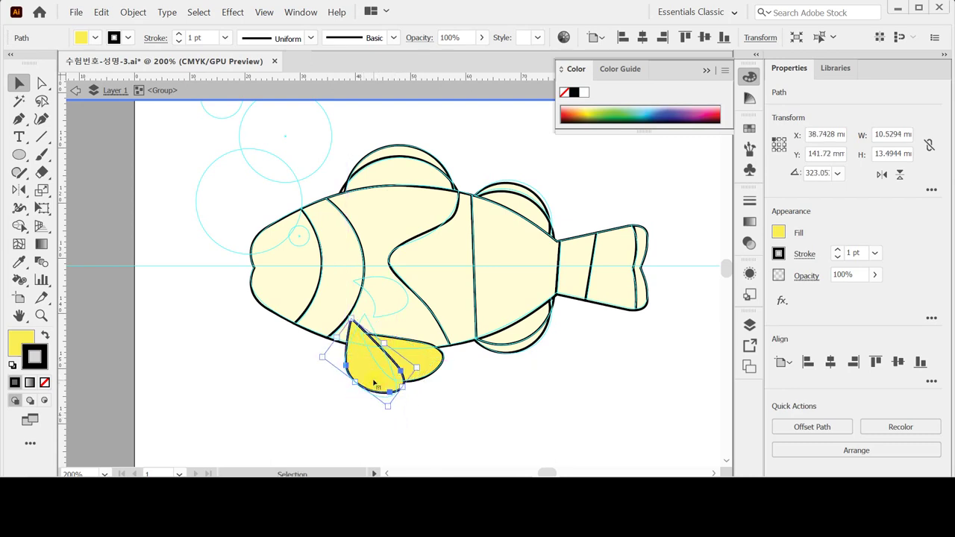
key(ctrl)
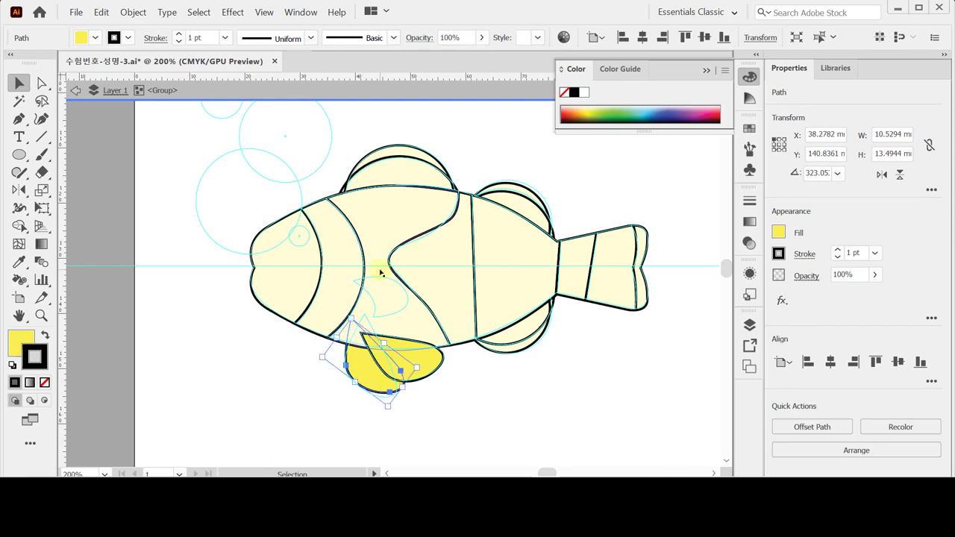
click(469, 395)
Step: Draw the closed yellow side fin with a black outline along its guide on the fish's body using the Pen tool
key(p)
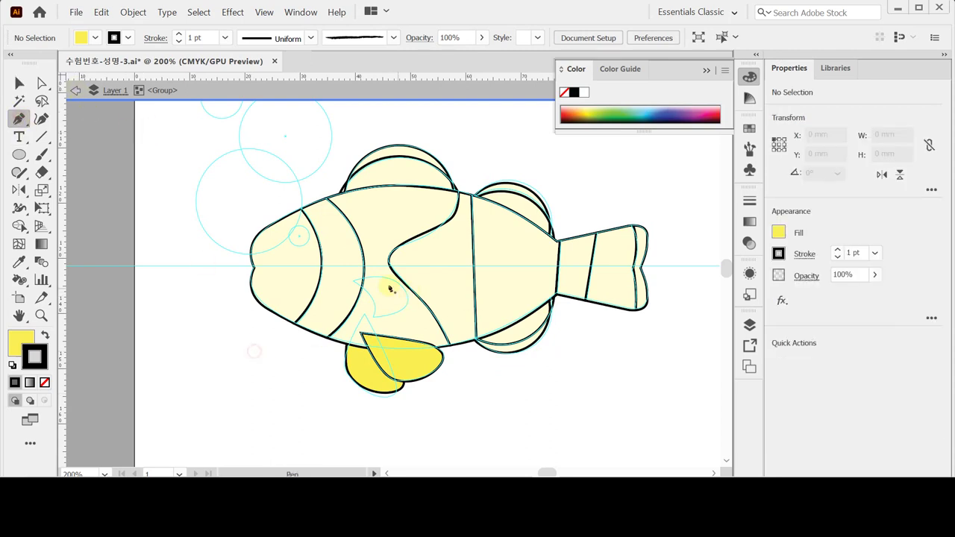
click(355, 282)
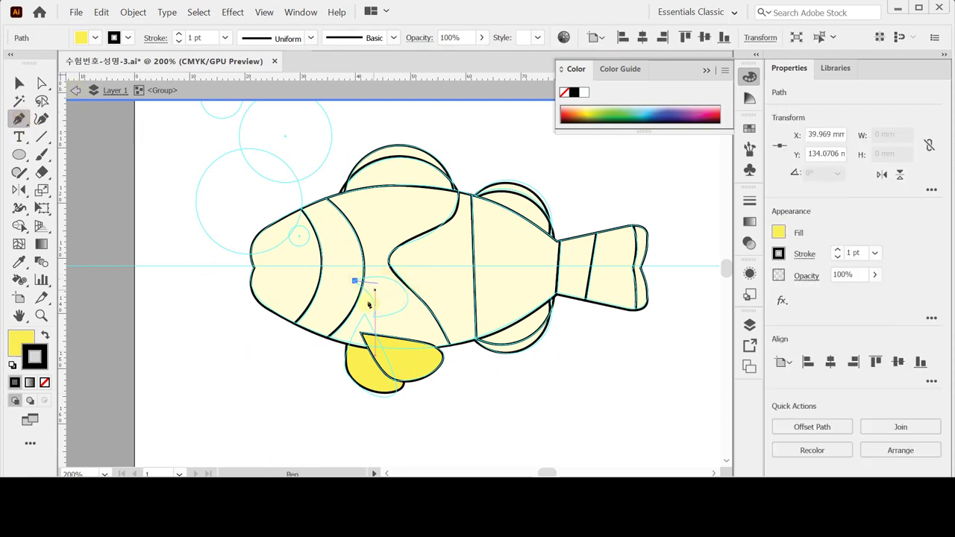
drag(373, 317, 368, 348)
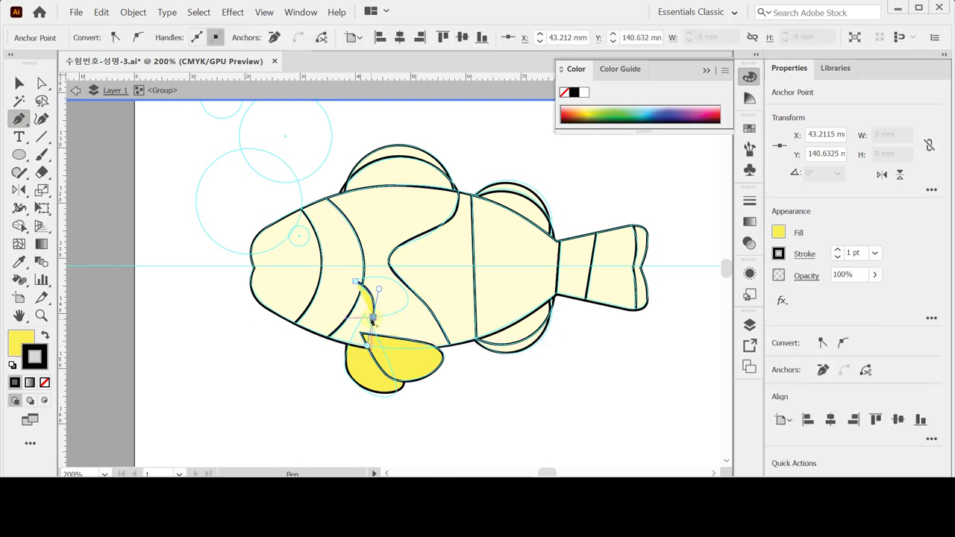
click(375, 318)
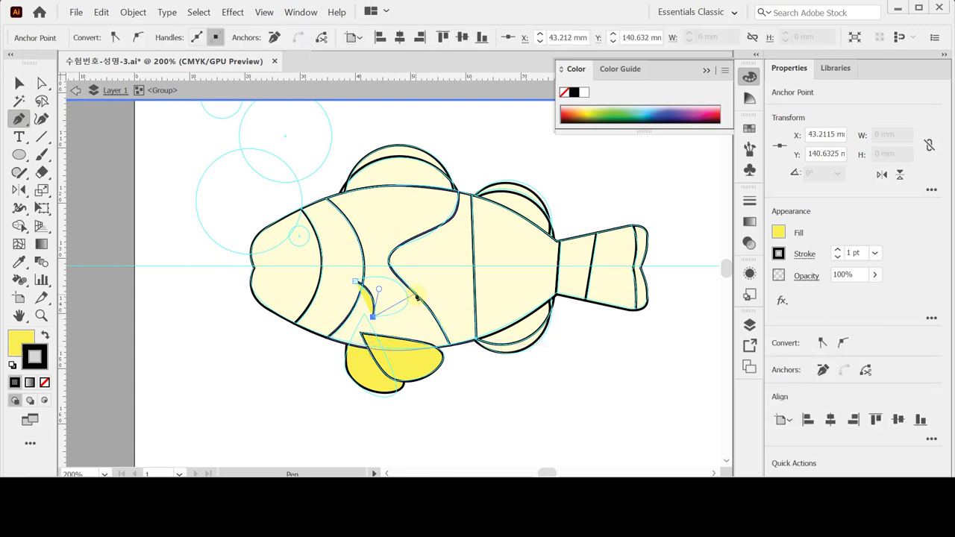
drag(407, 297, 402, 277)
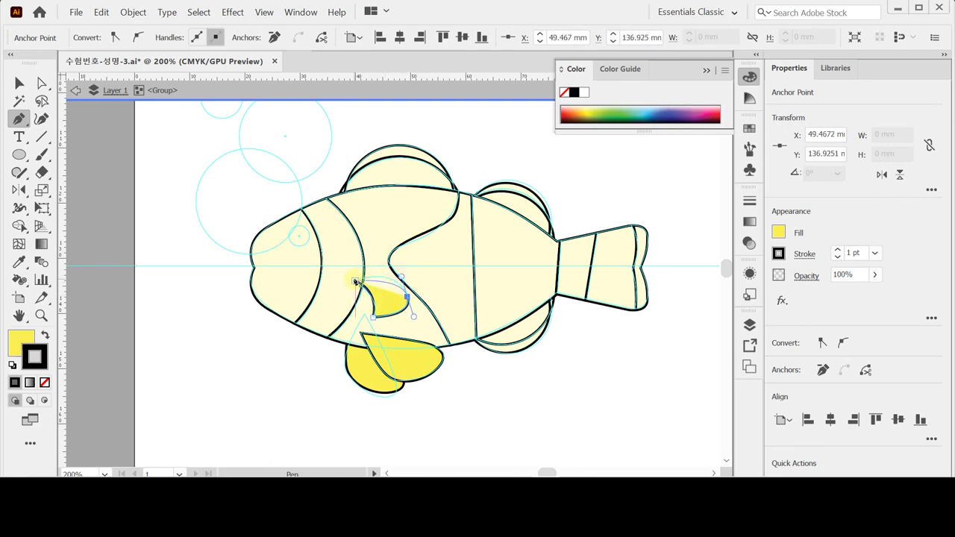
drag(356, 280, 328, 288)
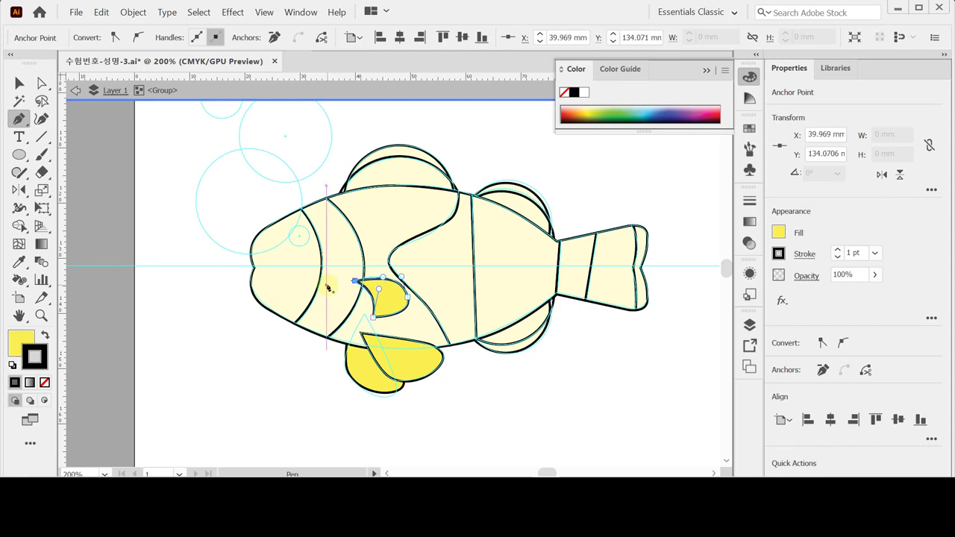
drag(329, 288, 331, 297)
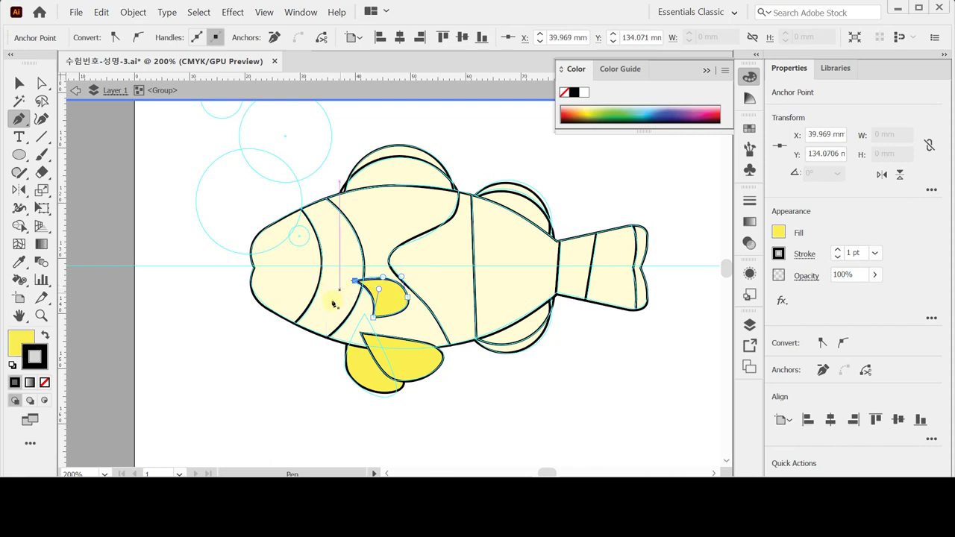
ctrl+click(228, 328)
Step: Draw the eye as a circle about 4 mm across on its guide in the head, with a black fill and no stroke
click(19, 154)
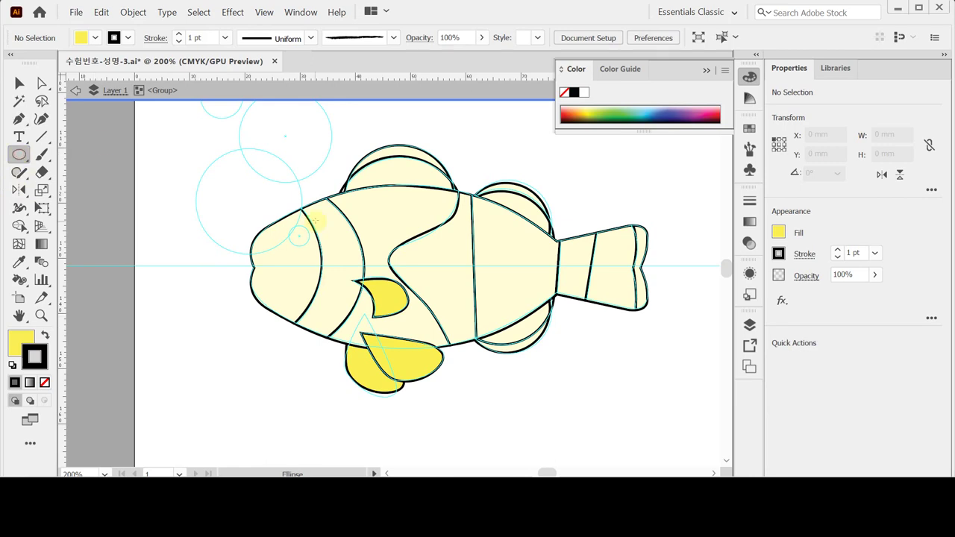
drag(300, 236, 311, 247)
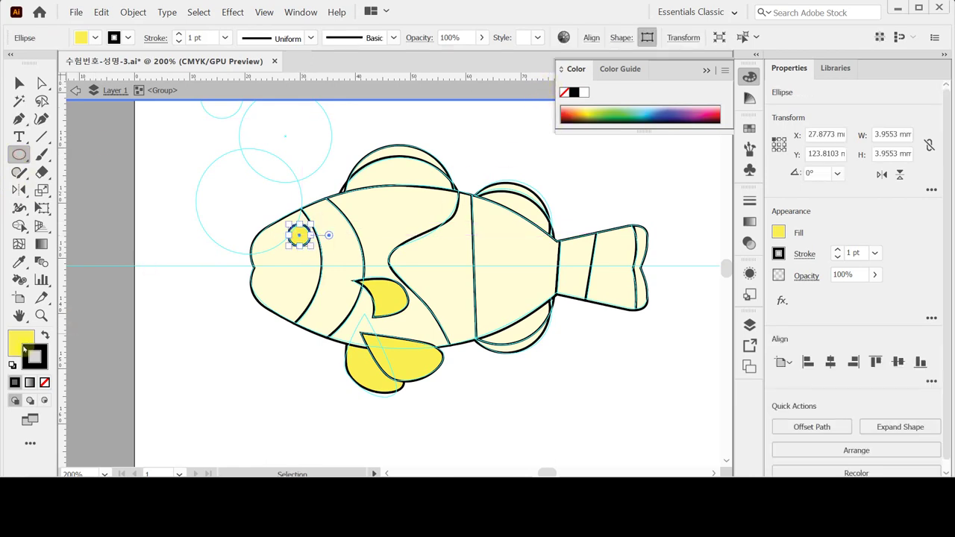
click(45, 336)
click(33, 358)
key(slash)
click(12, 345)
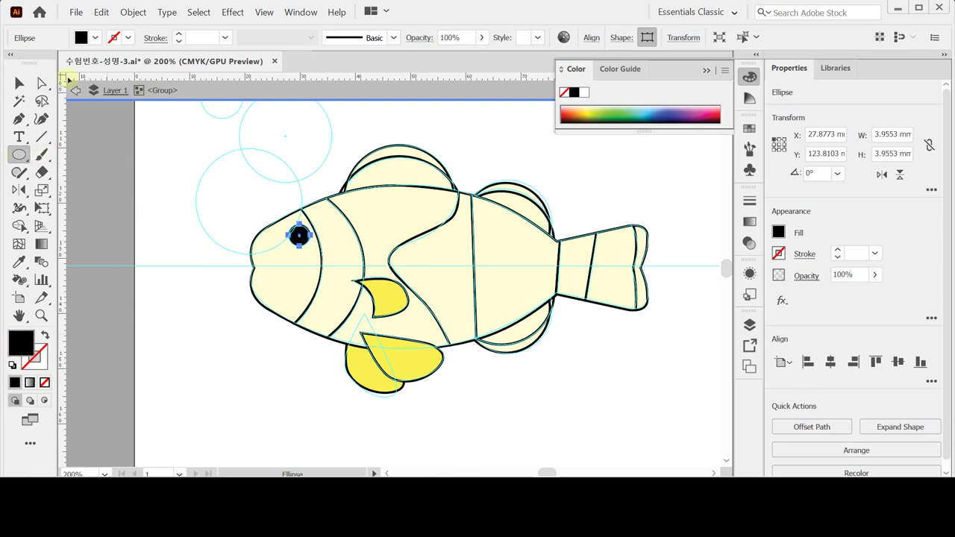
Step: Apply a linear gradient fill to the head, the middle band, the rear body section and the tail section together
click(20, 83)
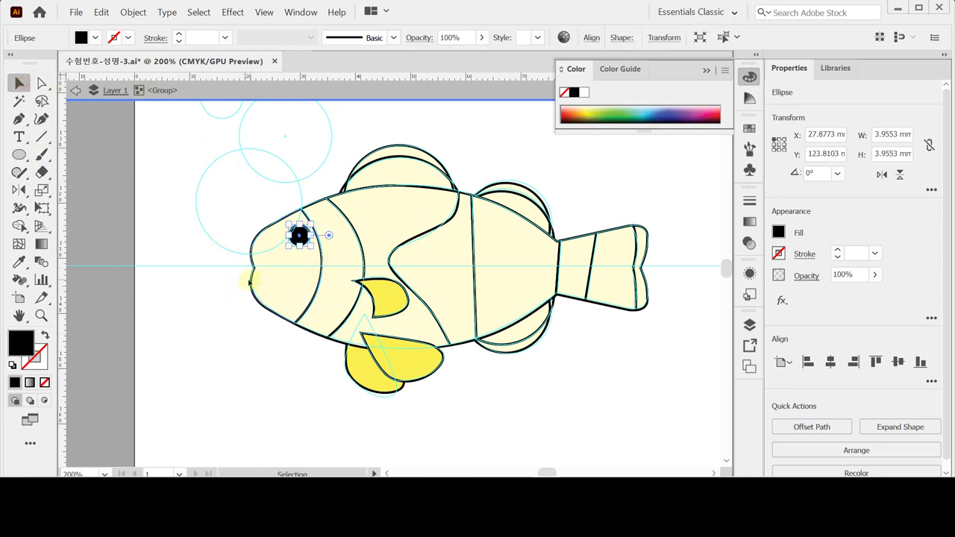
click(262, 302)
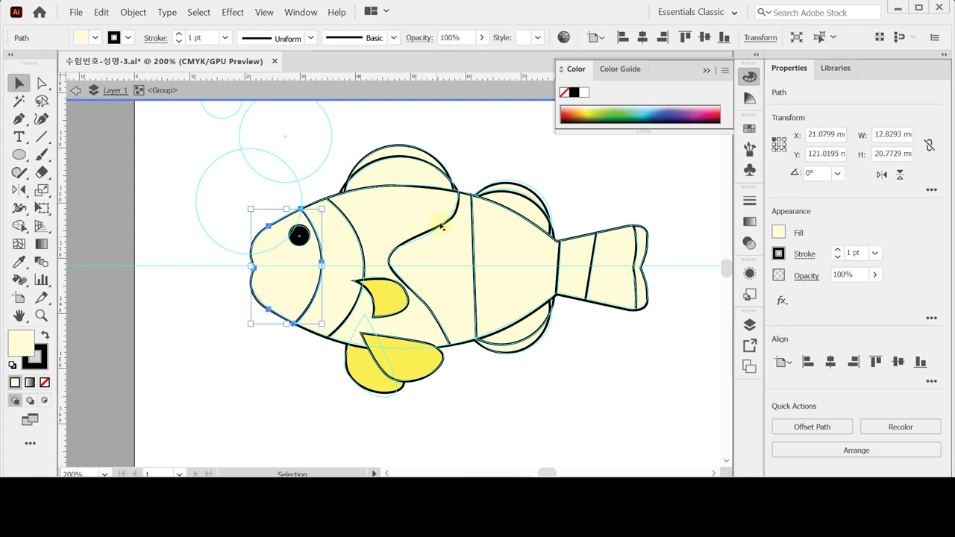
shift+click(389, 210)
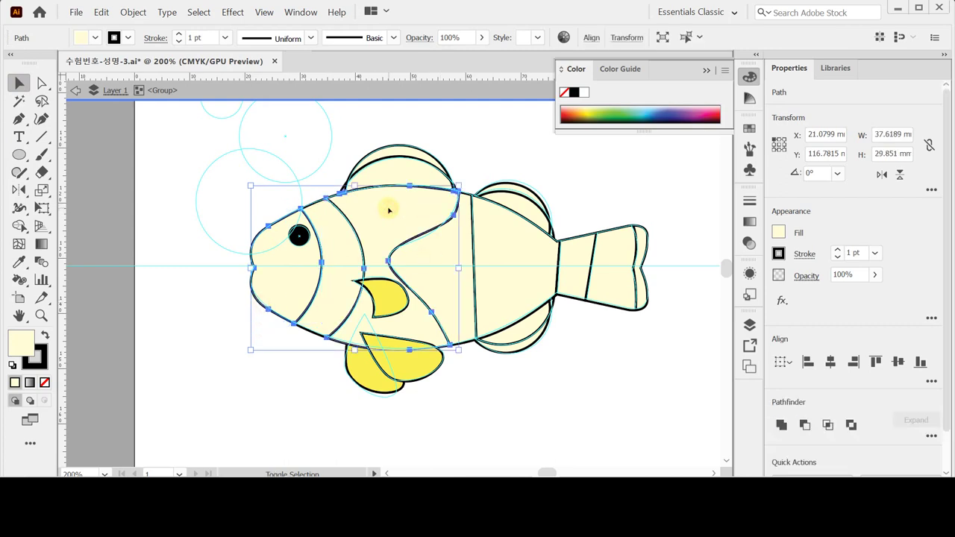
shift+click(516, 256)
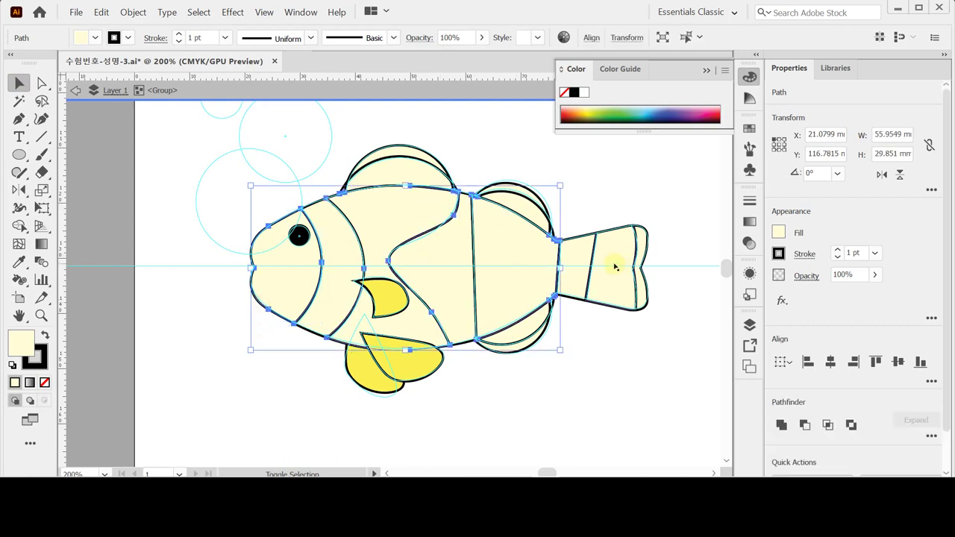
shift+click(615, 266)
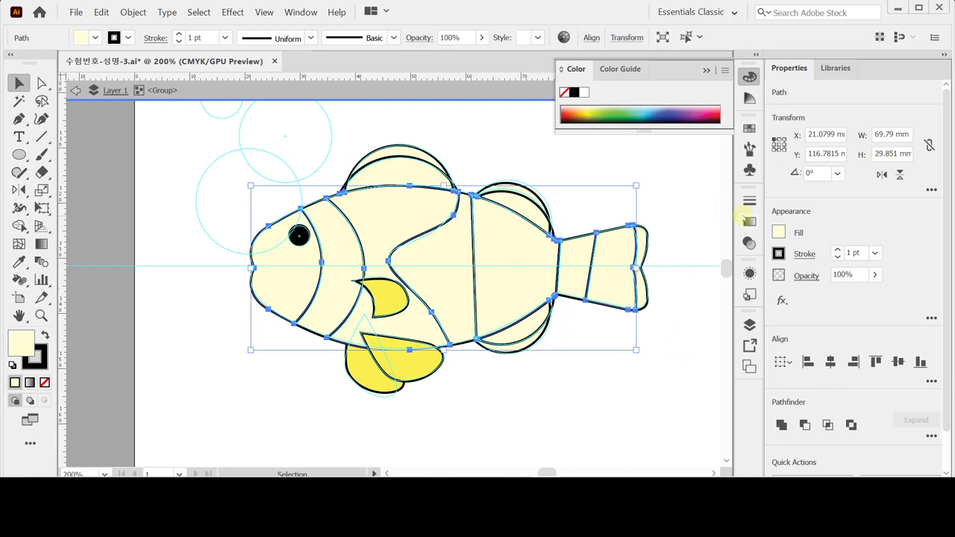
click(750, 222)
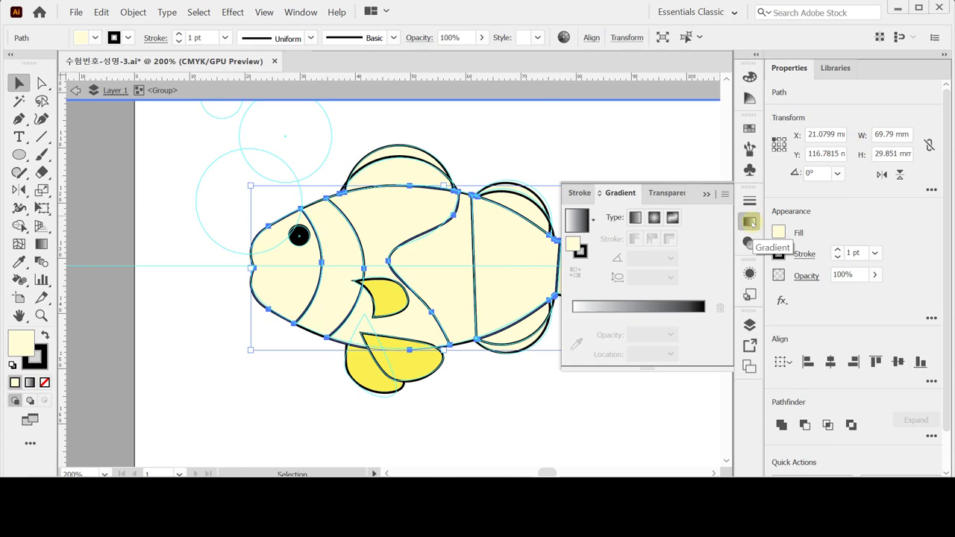
click(635, 217)
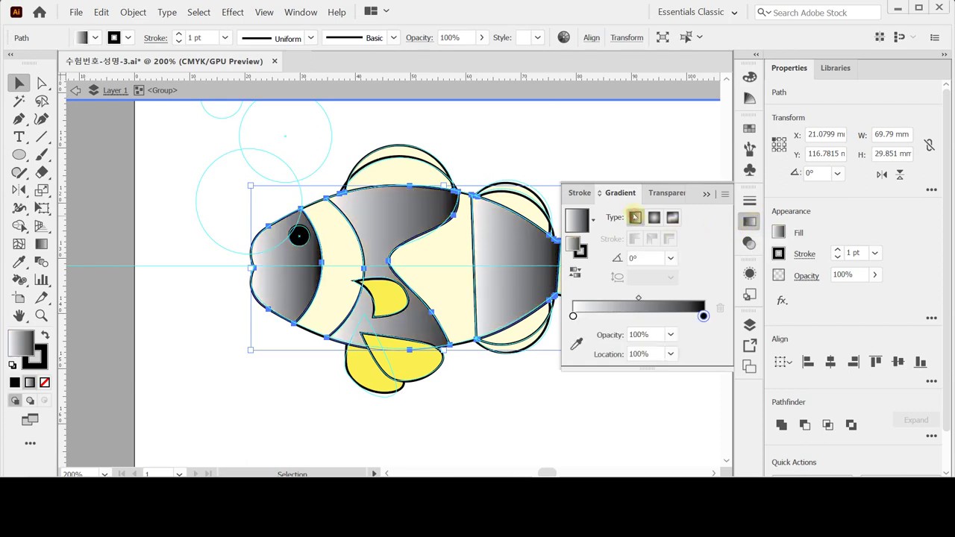
Step: Switch the gradient's white start stop to CMYK and set its colour to C 0, M 0, Y 100, K 0
double_click(573, 317)
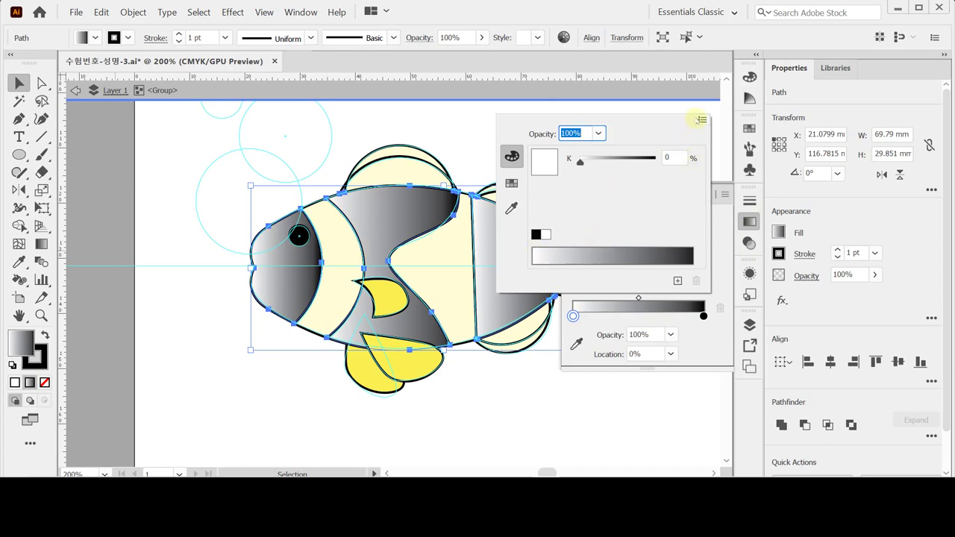
click(702, 120)
click(750, 168)
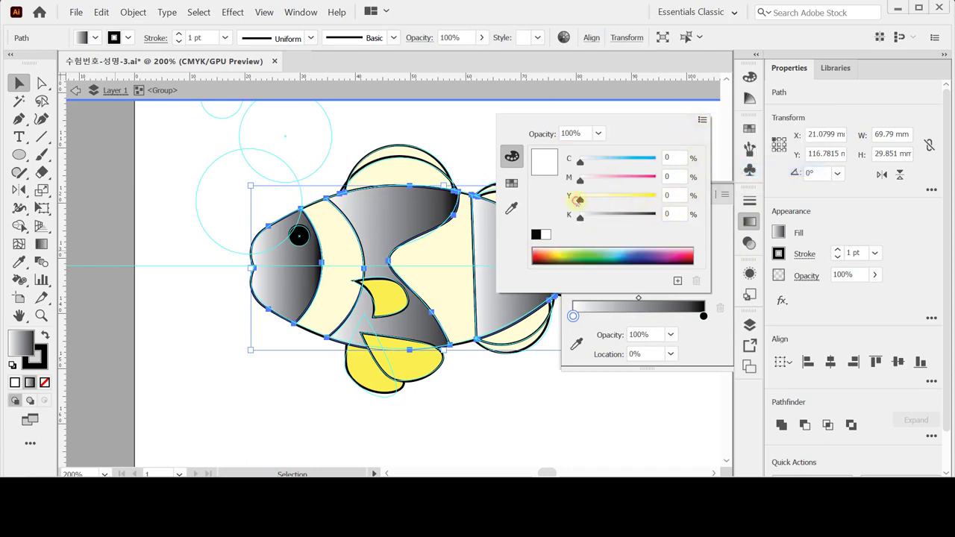
drag(579, 200, 657, 195)
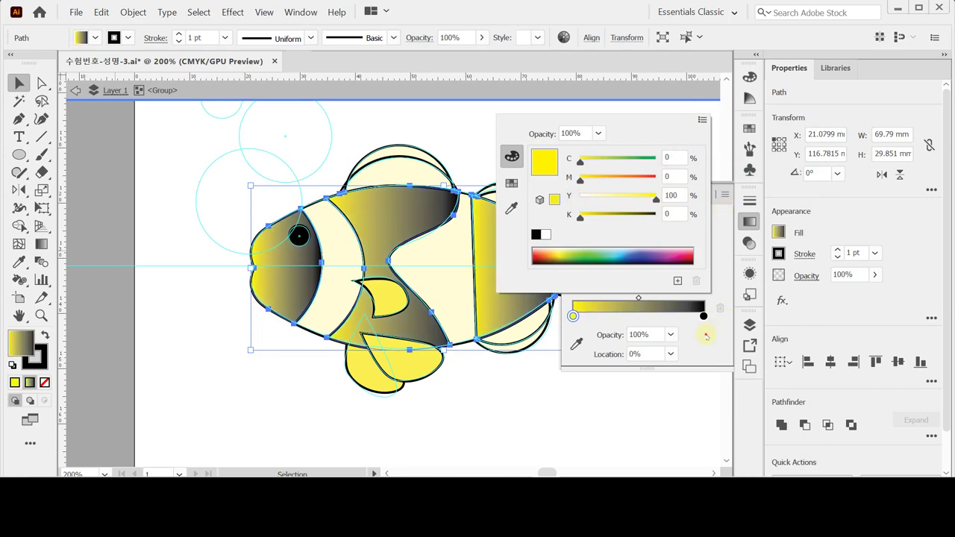
click(707, 336)
Step: Add a gradient stop at about 71% and set its colour to C 20, M 90, Y 100, K 0
click(665, 317)
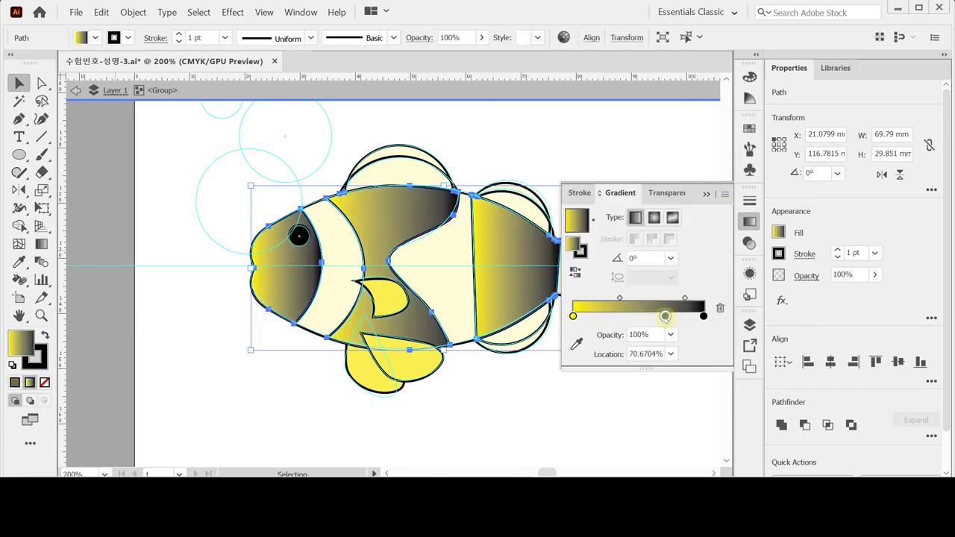
double_click(665, 316)
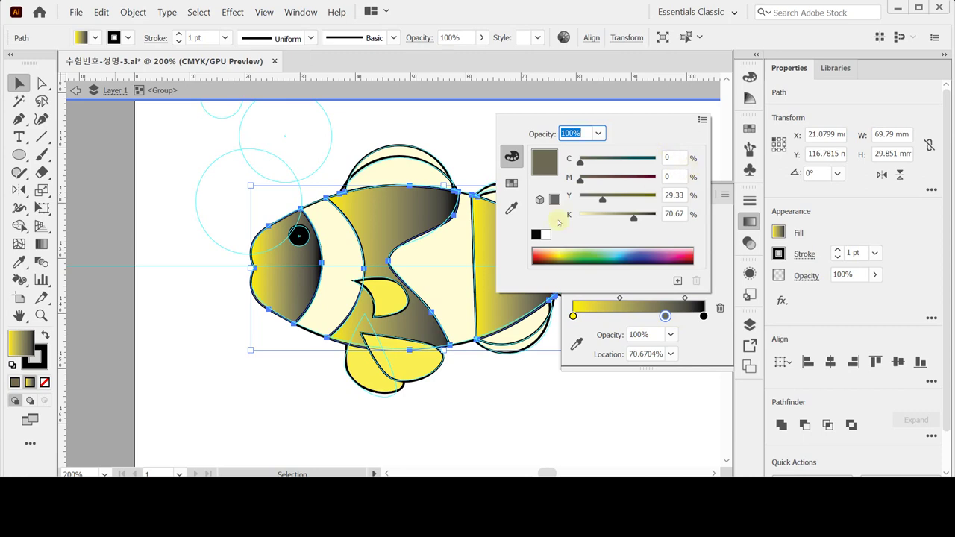
click(546, 235)
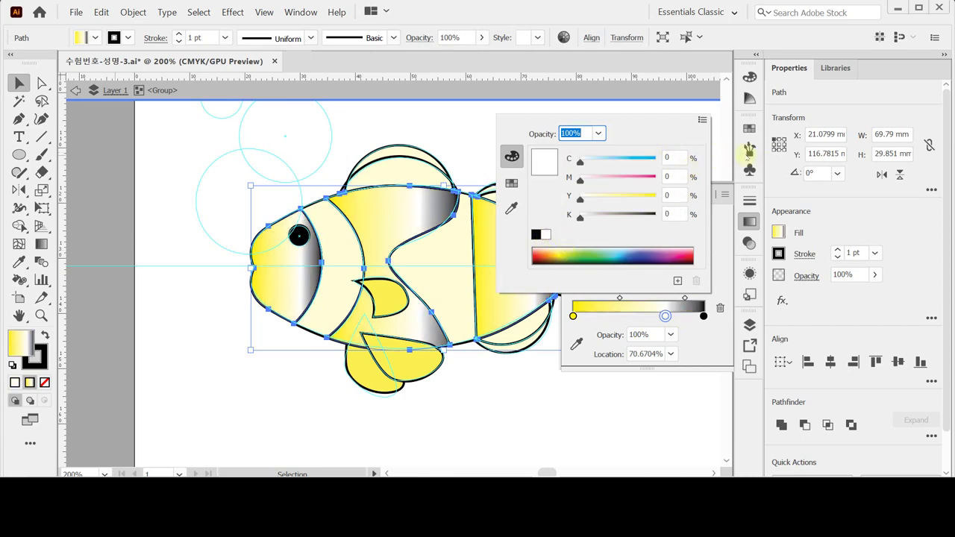
click(676, 157)
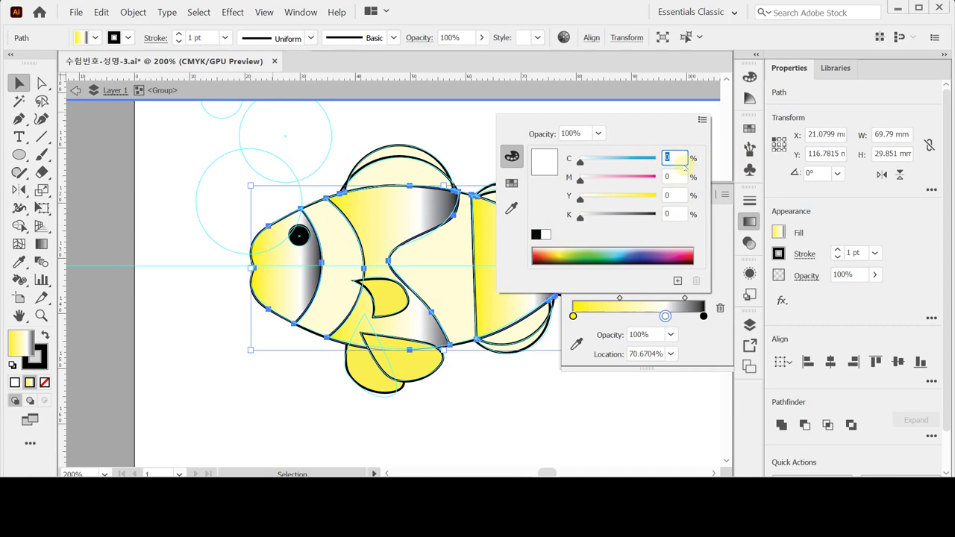
text(20)
key(Tab)
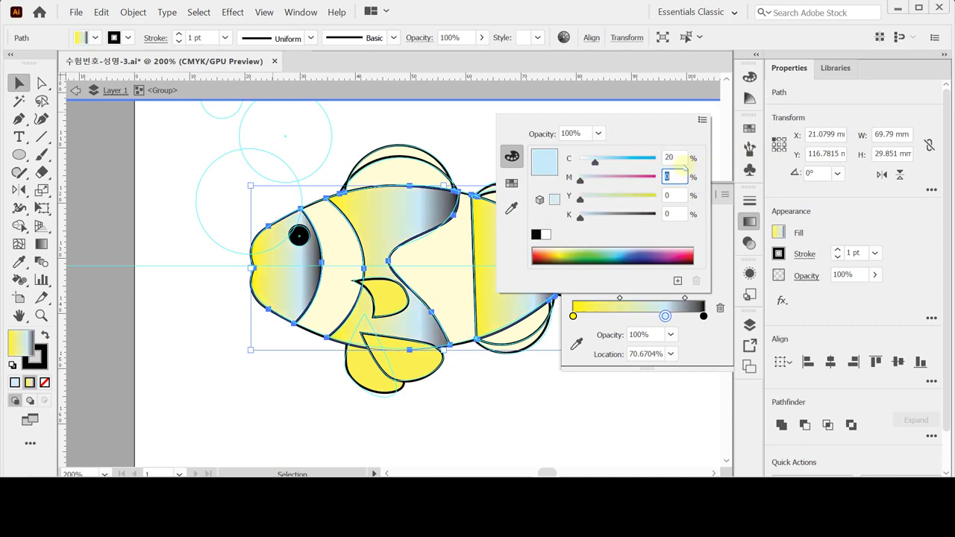
text(90)
key(Tab)
text(100)
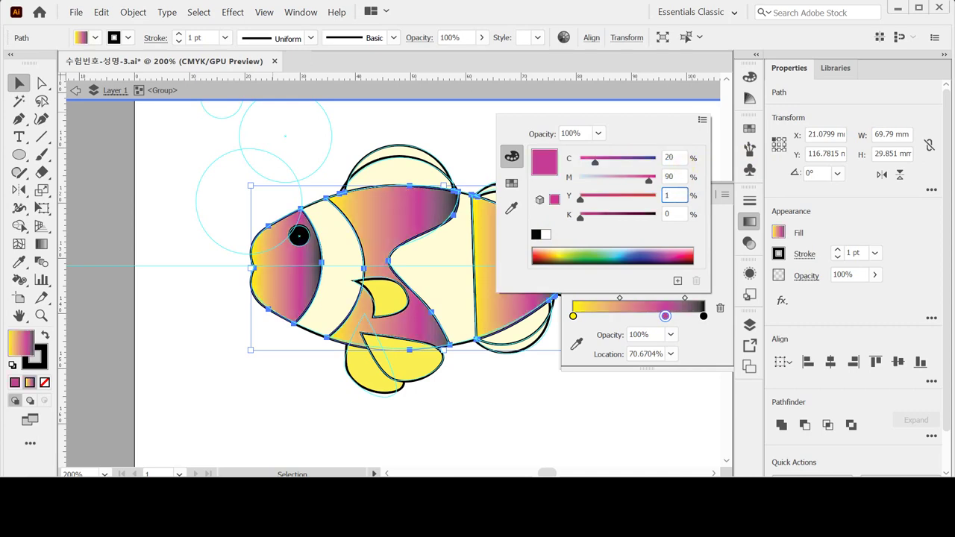
key(Tab)
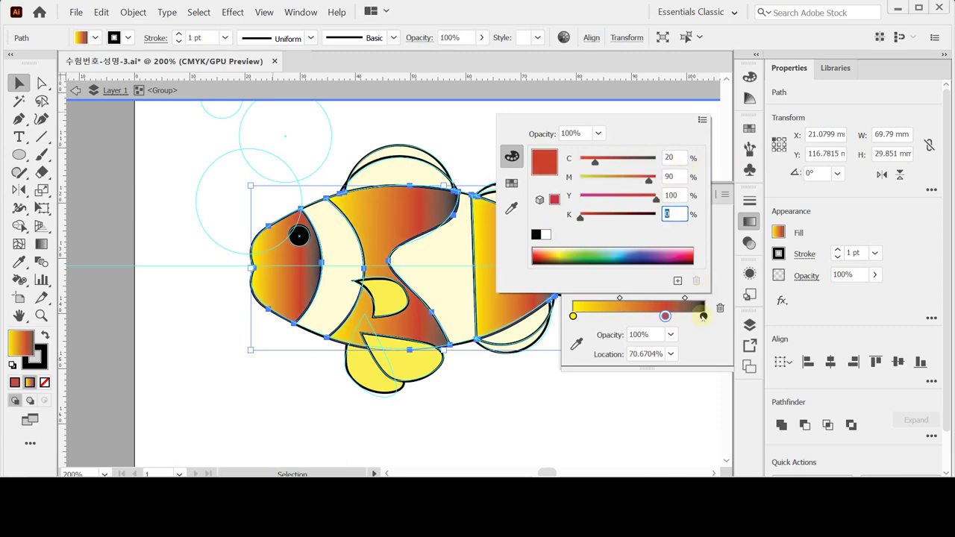
key(Return)
Step: Remove the black end stop from the gradient and move the red stop to the 100% location
click(703, 316)
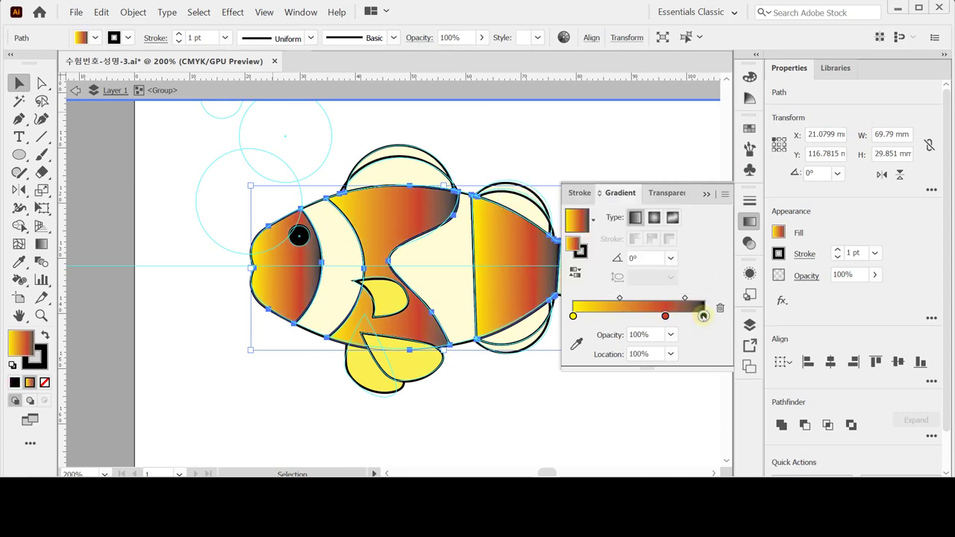
double_click(703, 317)
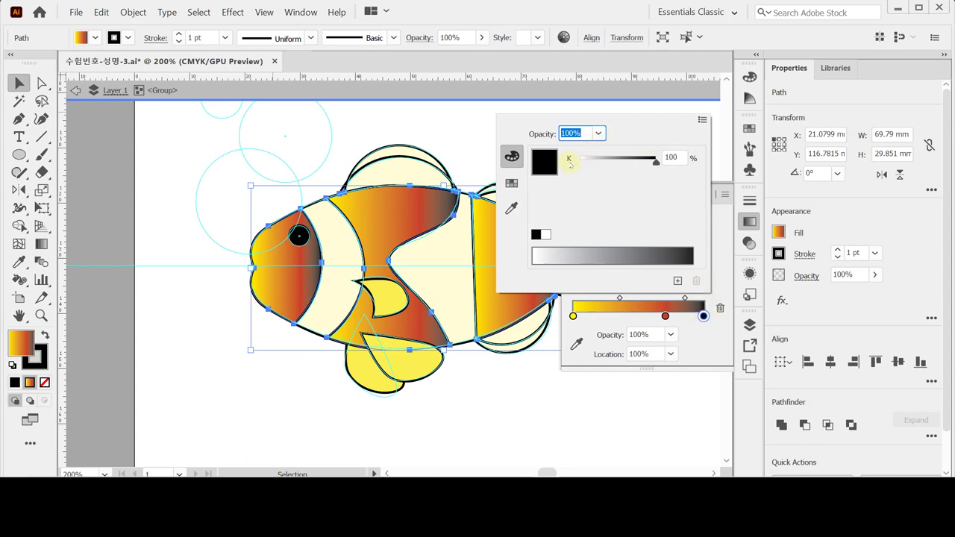
click(703, 316)
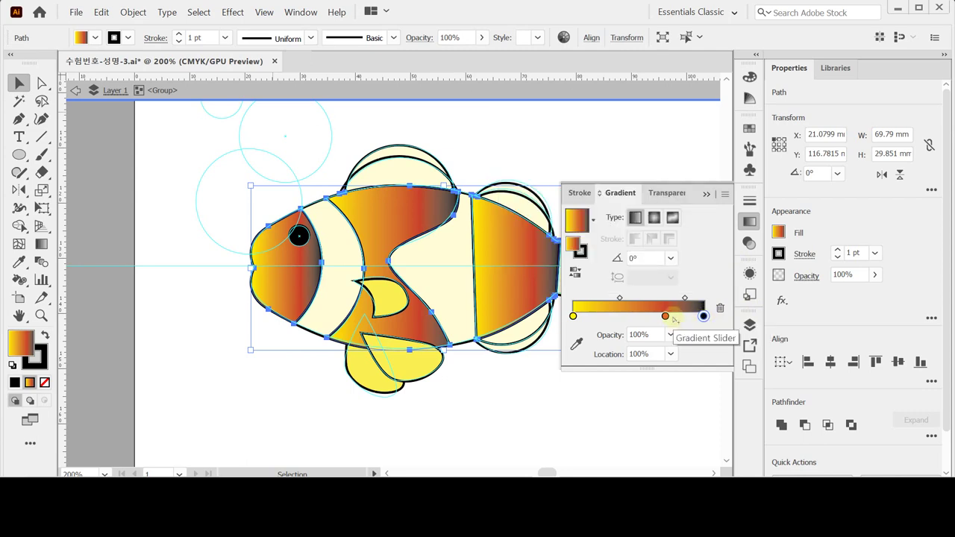
drag(703, 317, 710, 347)
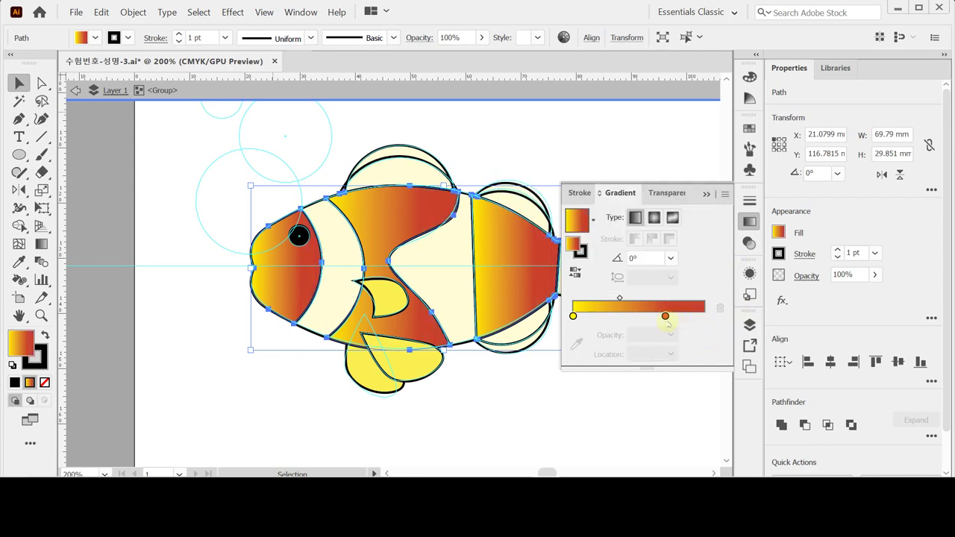
drag(665, 316, 705, 317)
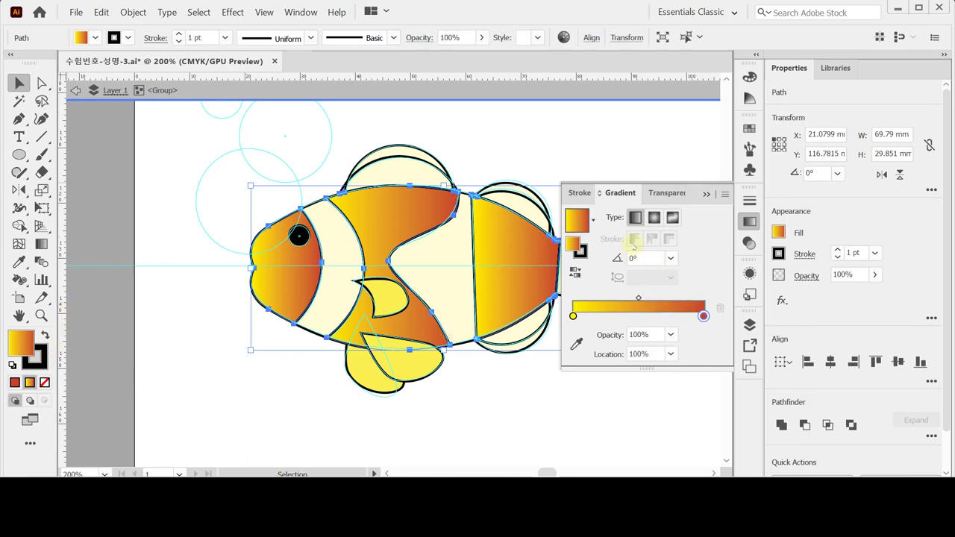
Step: Remove the stroke from the selected body sections and stretch one horizontal gradient across them from the head to the tail section
click(34, 360)
click(44, 382)
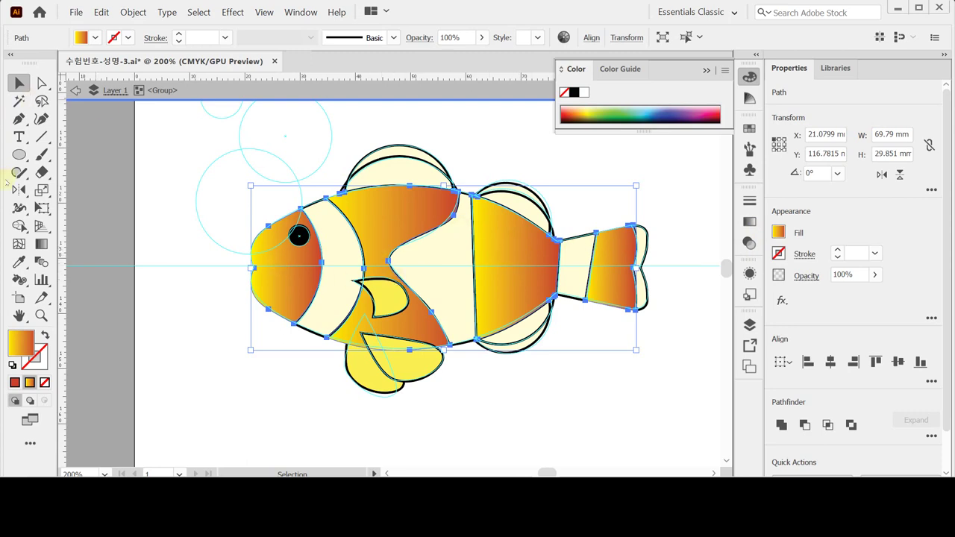
click(42, 244)
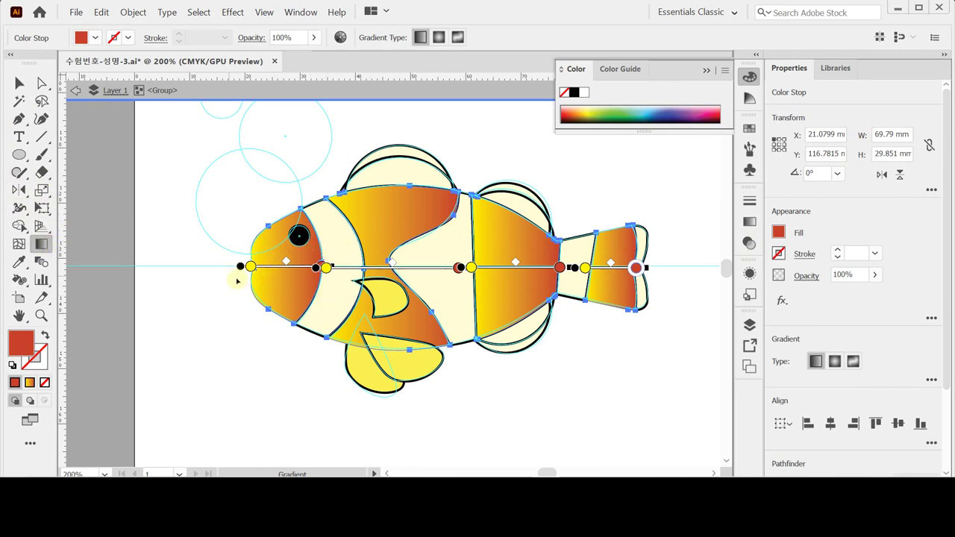
mouse_move(236, 284)
mouse_down()
mouse_move(615, 281)
mouse_move(592, 275)
mouse_move(593, 284)
mouse_up()
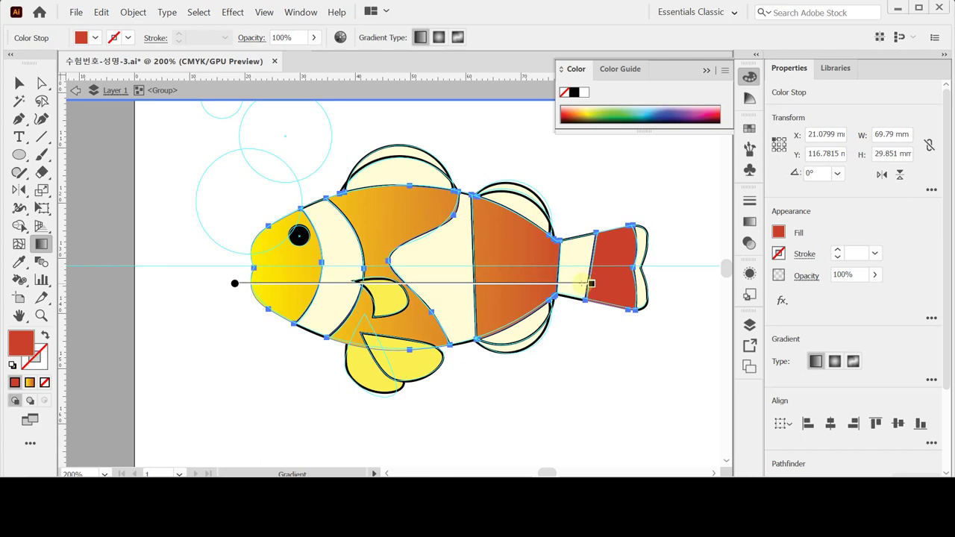
Step: Reposition the shared horizontal gradient across the body sections along the fish's centre guide and deselect the sections
drag(592, 284, 582, 267)
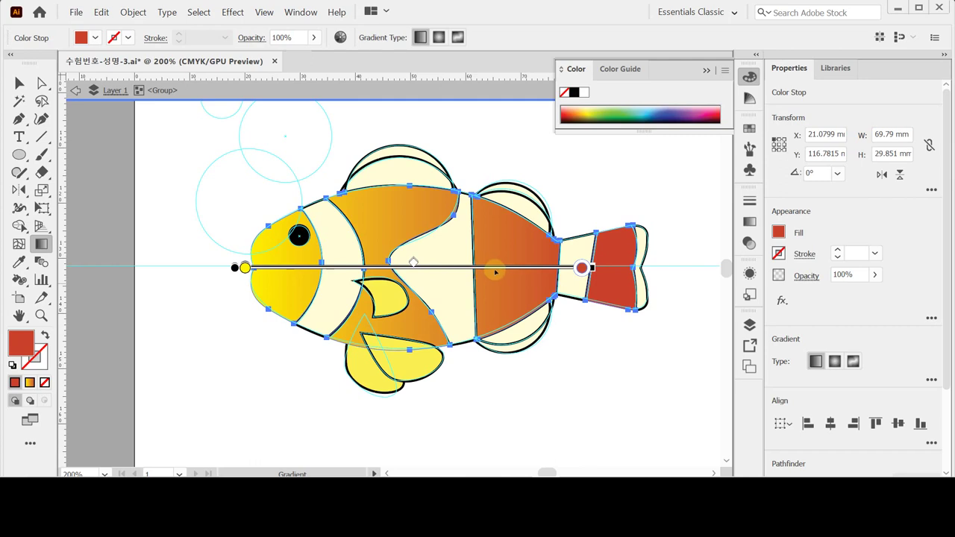
mouse_move(495, 273)
mouse_down()
mouse_move(486, 271)
mouse_move(512, 272)
mouse_up()
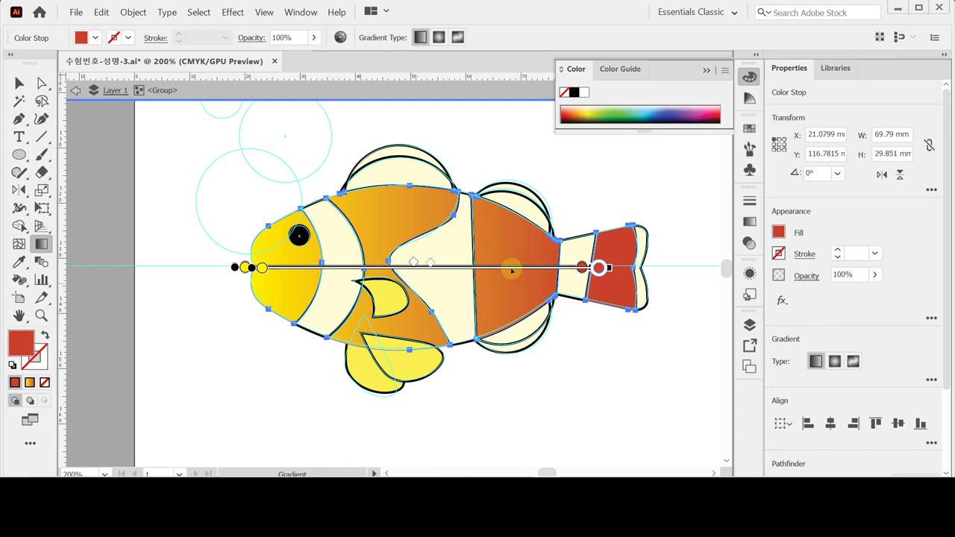
drag(513, 271, 518, 271)
drag(518, 271, 505, 271)
key(v)
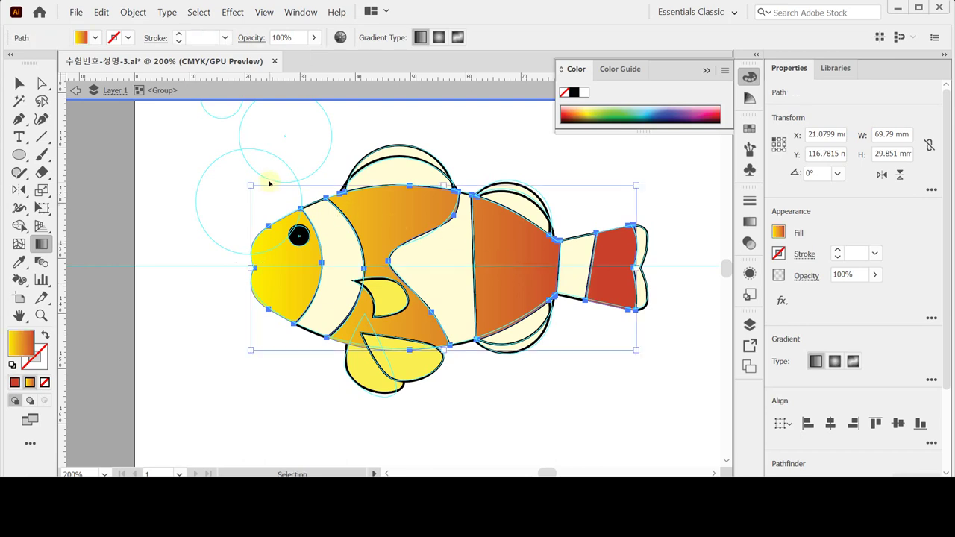
click(269, 176)
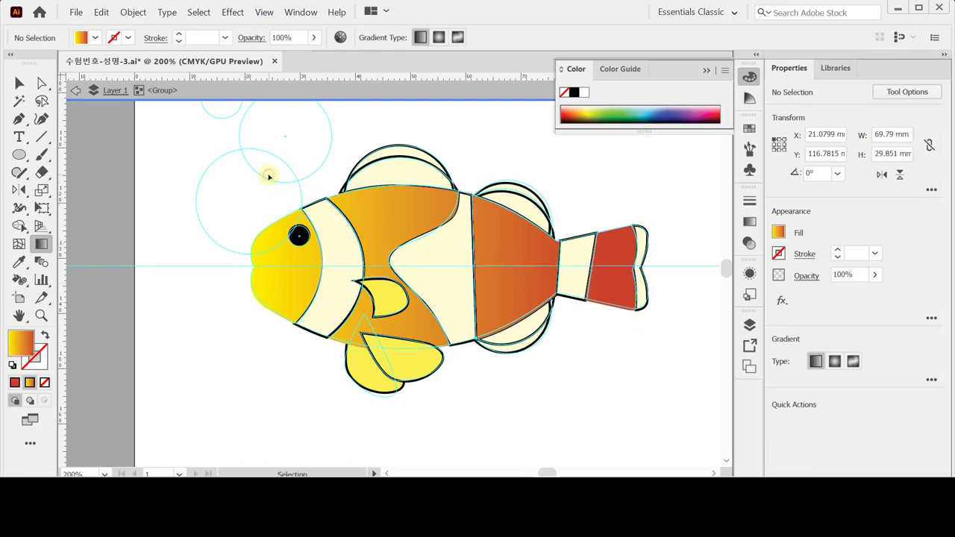
Step: Fill the inner dorsal, rear and belly fins with the yellow-to-red linear gradient
click(411, 163)
shift+click(520, 206)
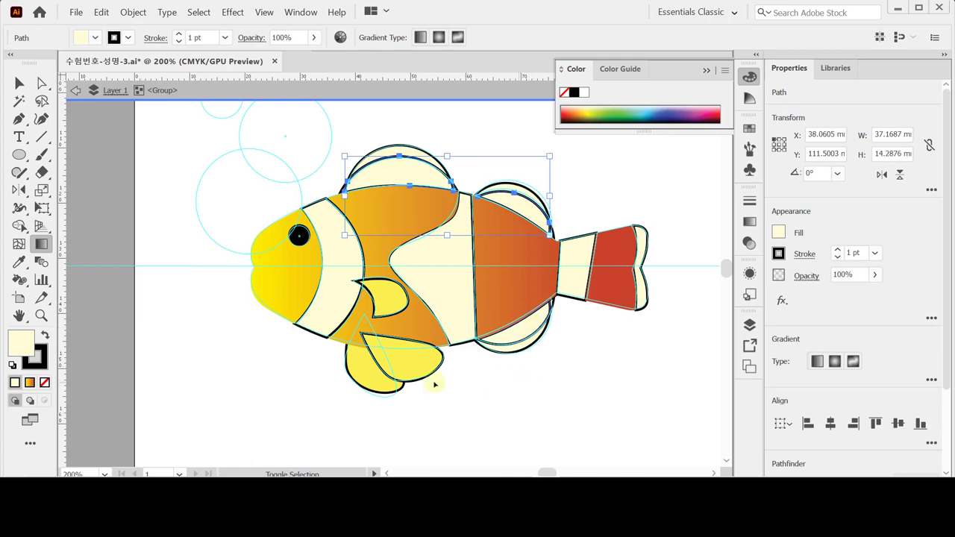
shift+click(395, 304)
shift+click(384, 357)
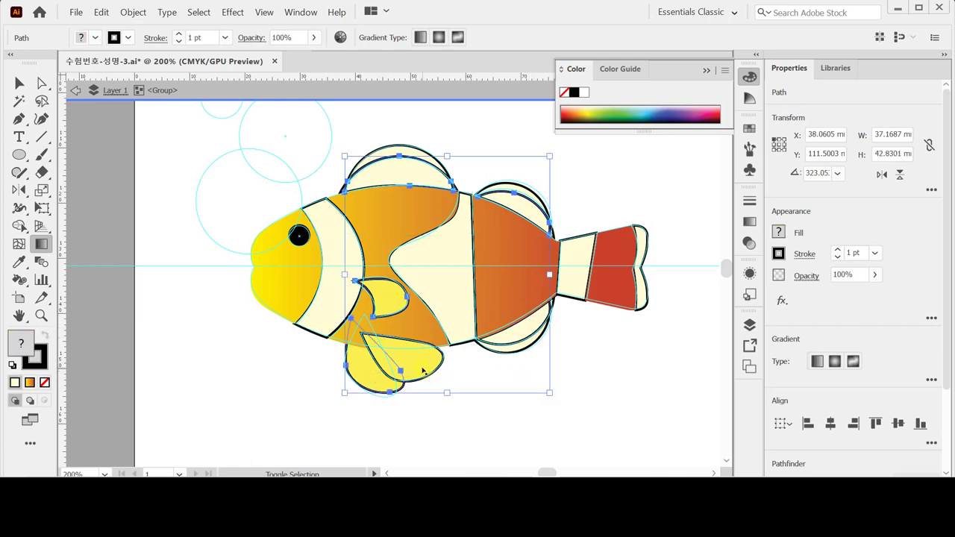
shift+click(525, 334)
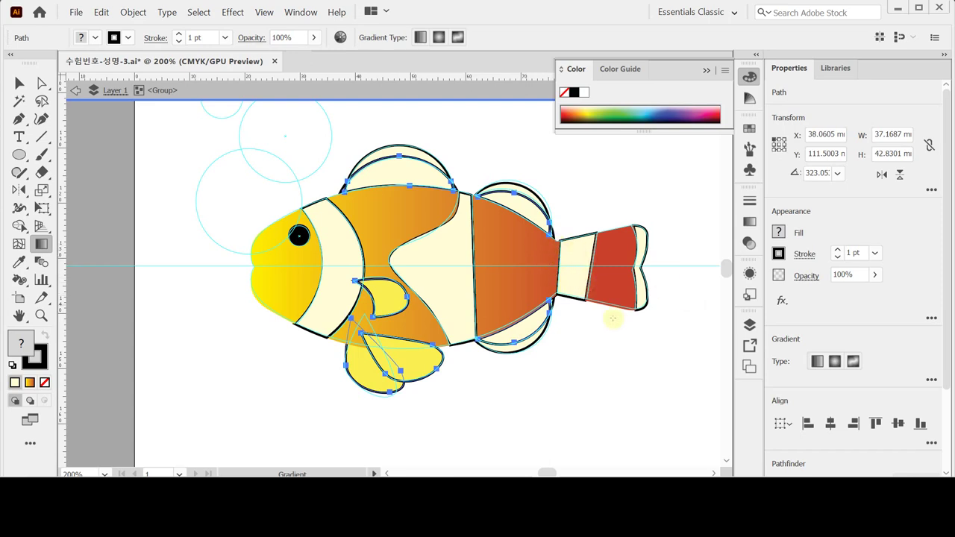
click(750, 222)
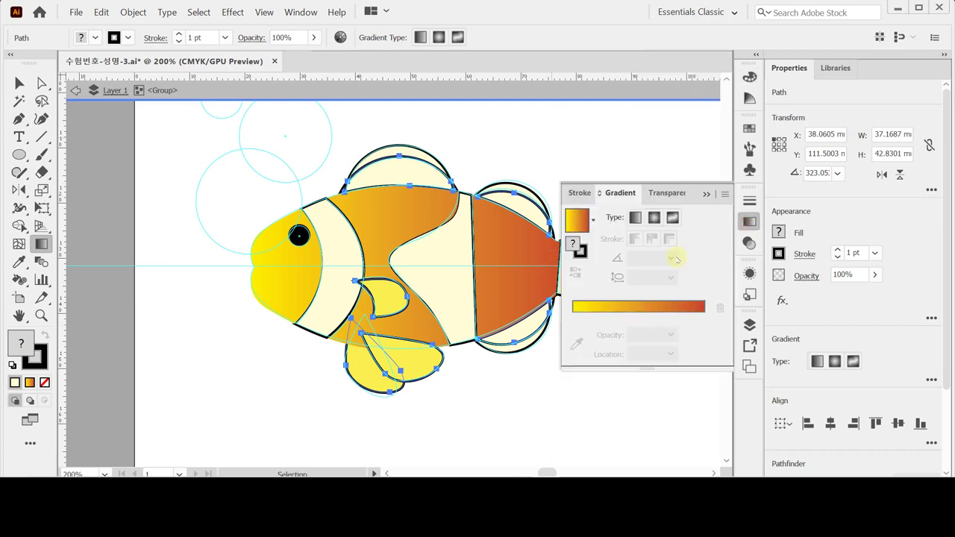
click(580, 223)
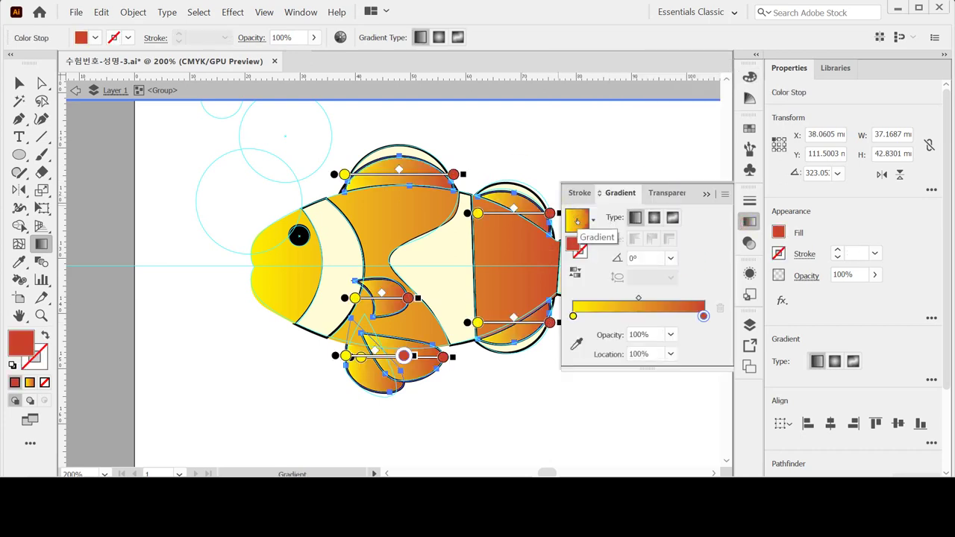
click(20, 83)
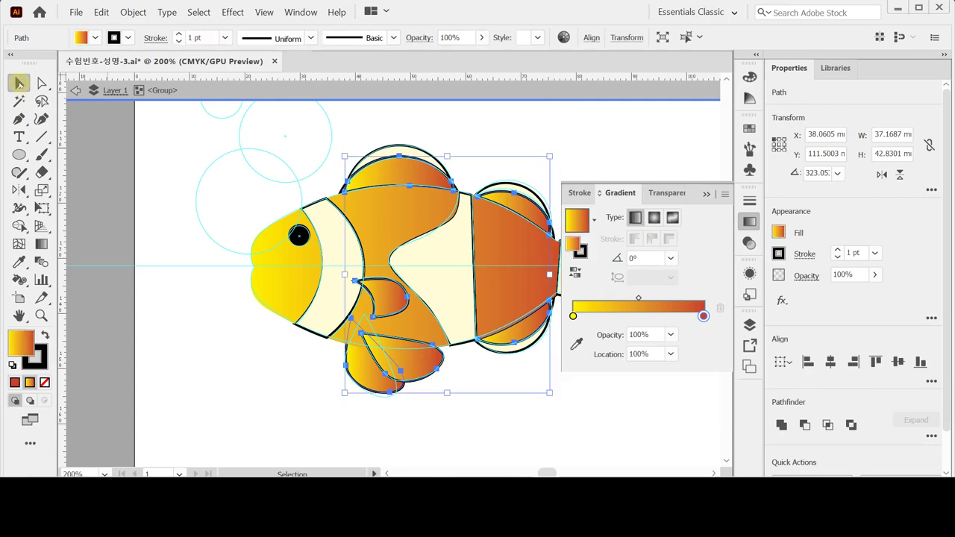
Step: Add a middle stop at about 52% to the fins' gradient and colour it C 0, M 80, Y 100, K 0
click(574, 316)
double_click(573, 316)
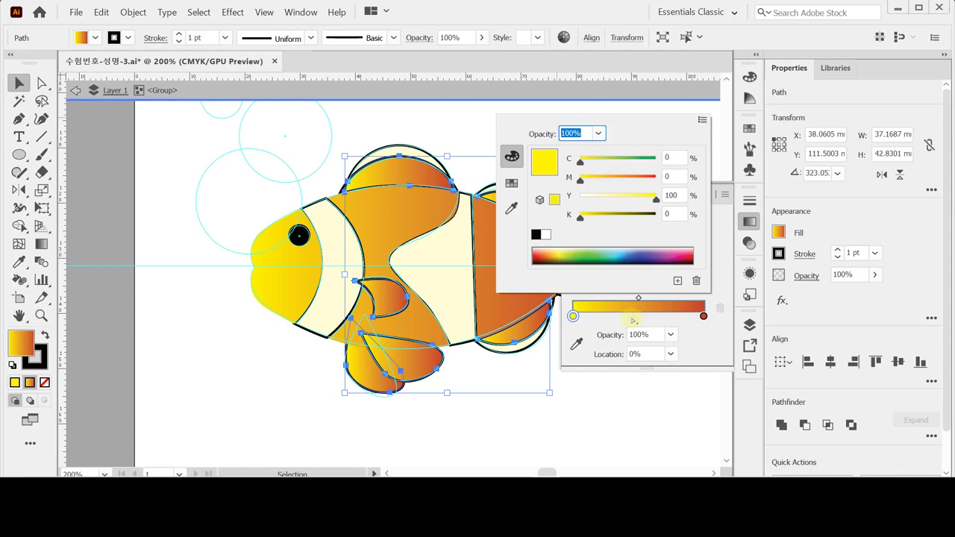
key(Escape)
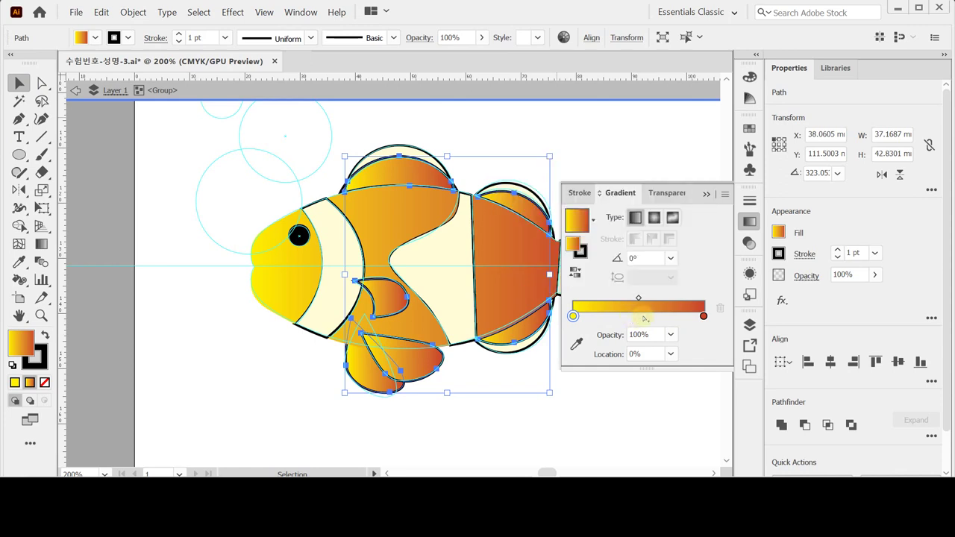
click(641, 316)
double_click(641, 317)
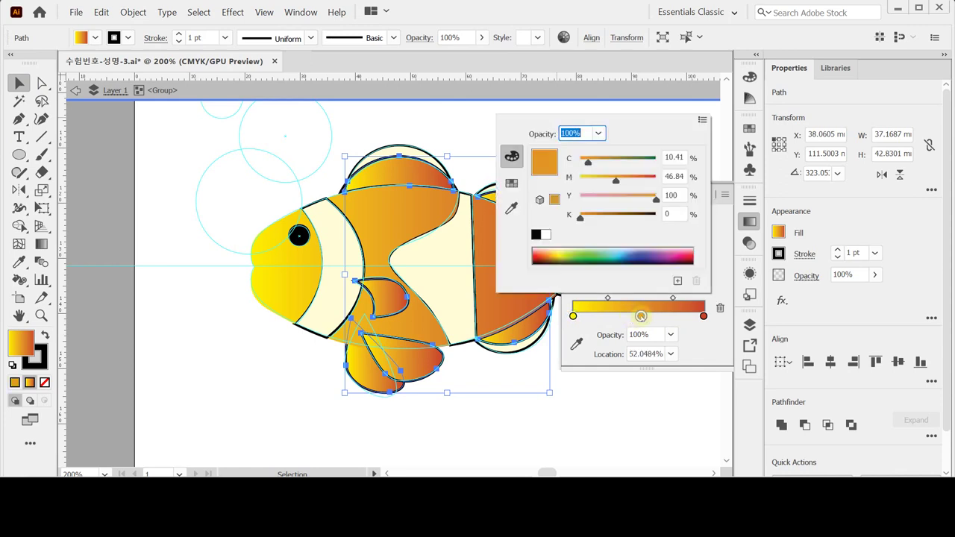
click(546, 235)
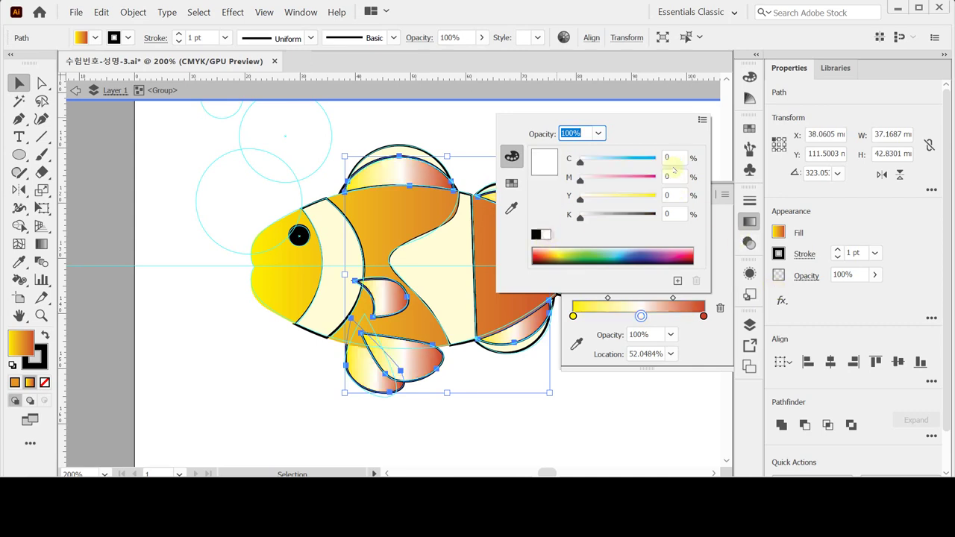
click(675, 176)
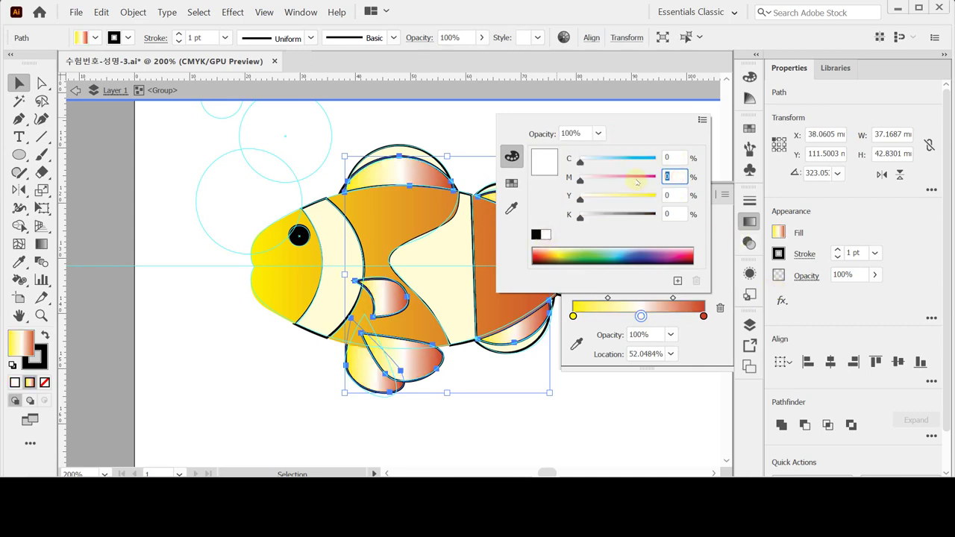
text(80)
key(Tab)
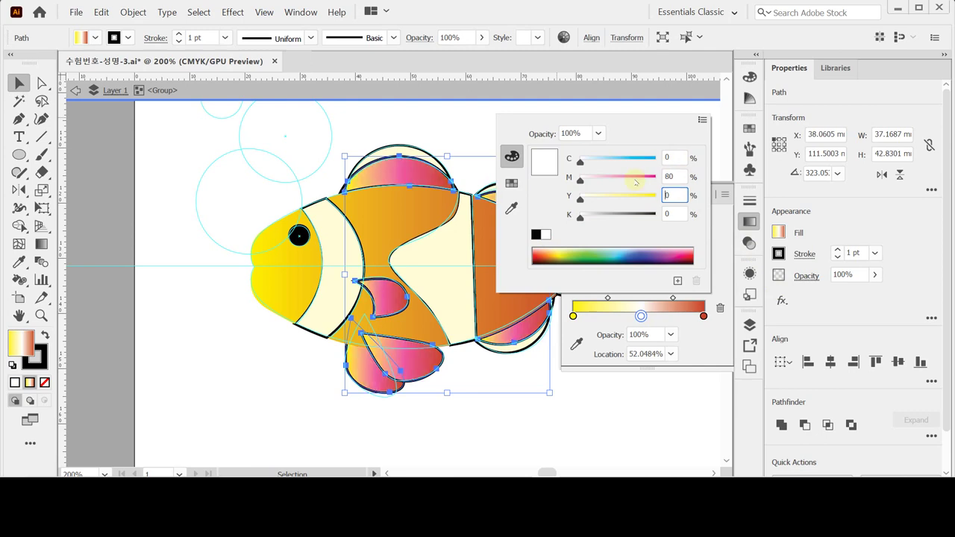
text(100)
key(Return)
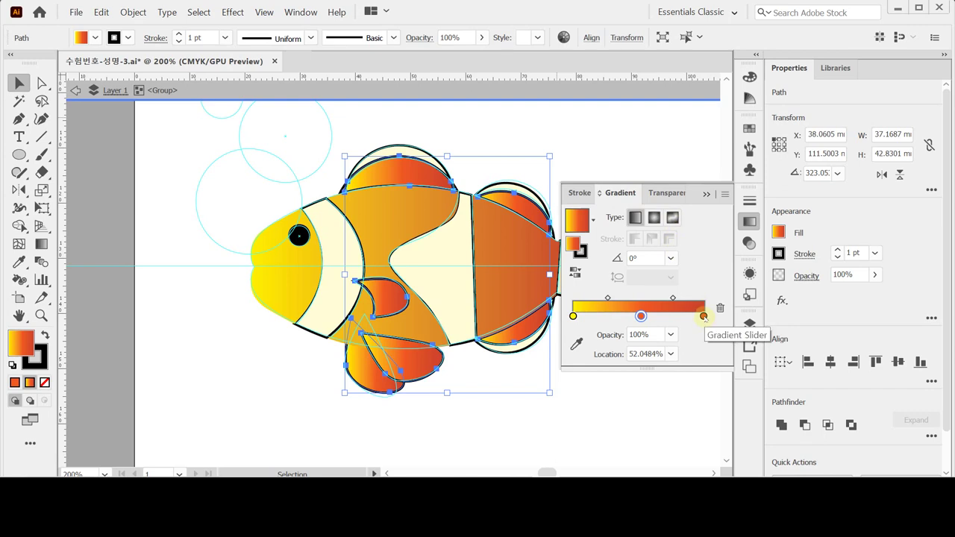
click(703, 316)
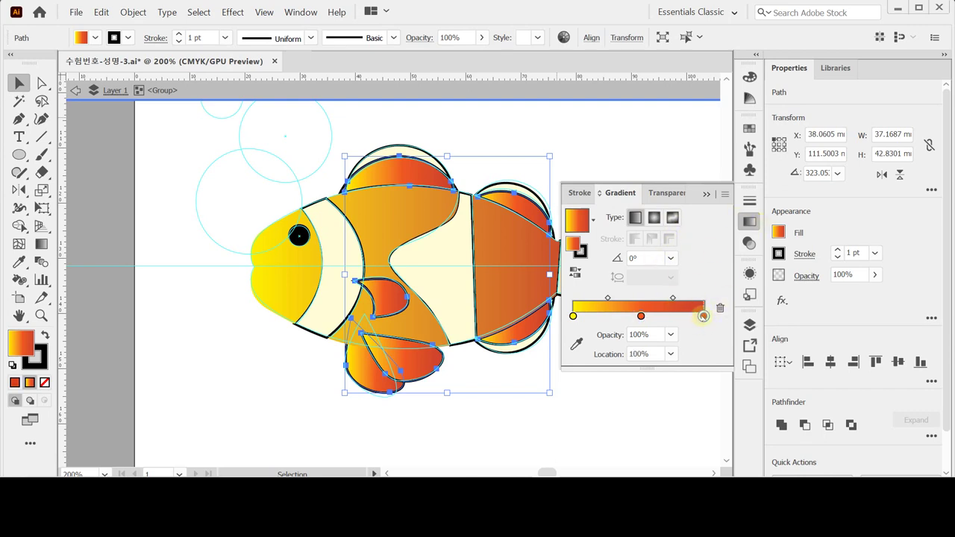
double_click(703, 317)
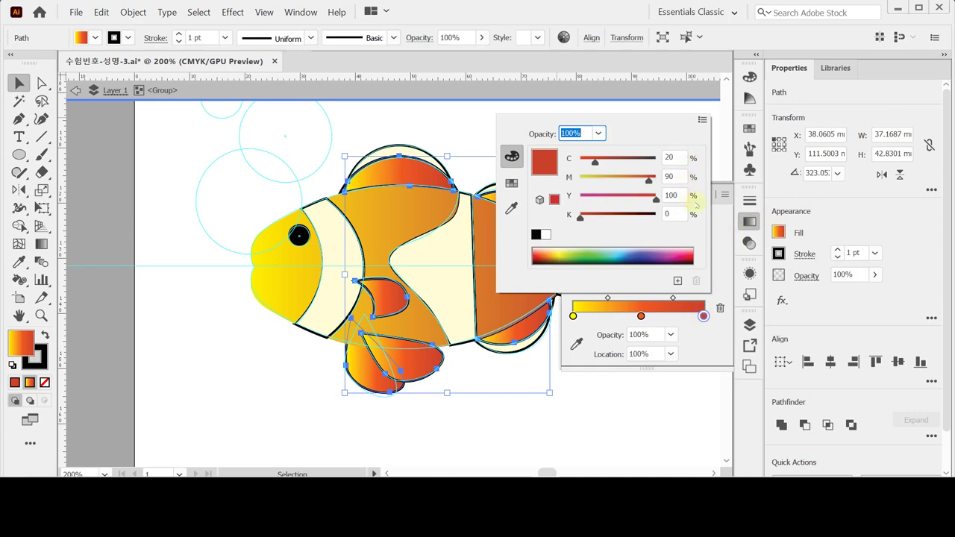
click(724, 349)
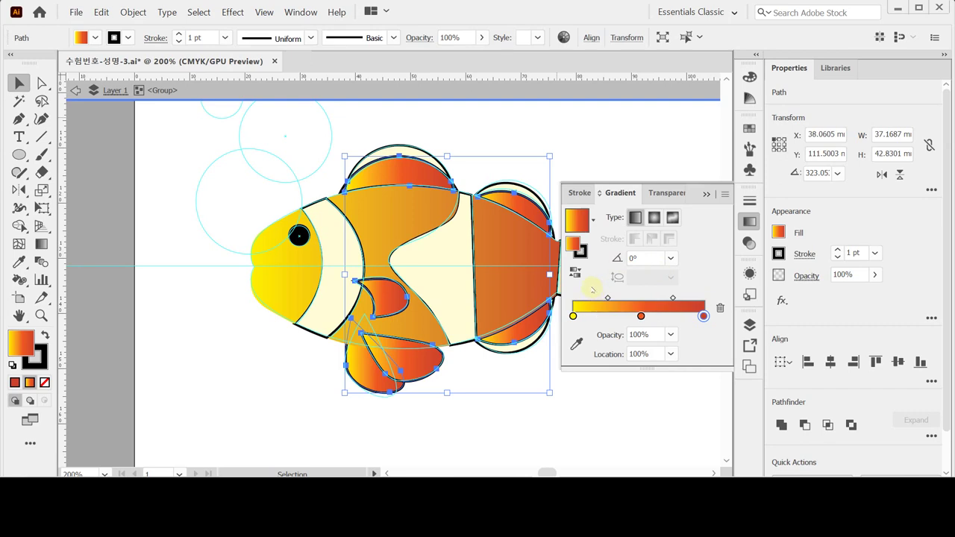
Step: Set the gradient angle of the small side fin and the two overlapping belly fins to -45°
key(a)
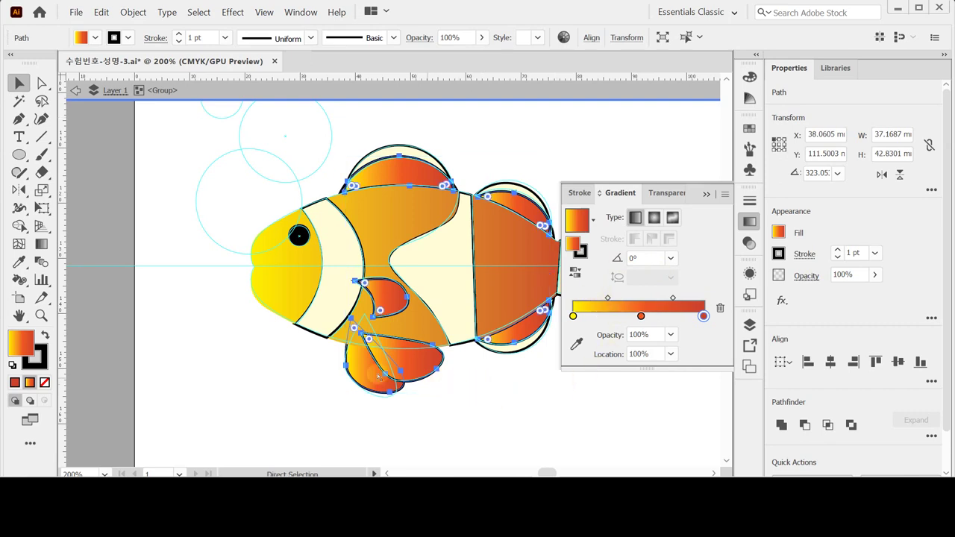
click(401, 410)
click(383, 306)
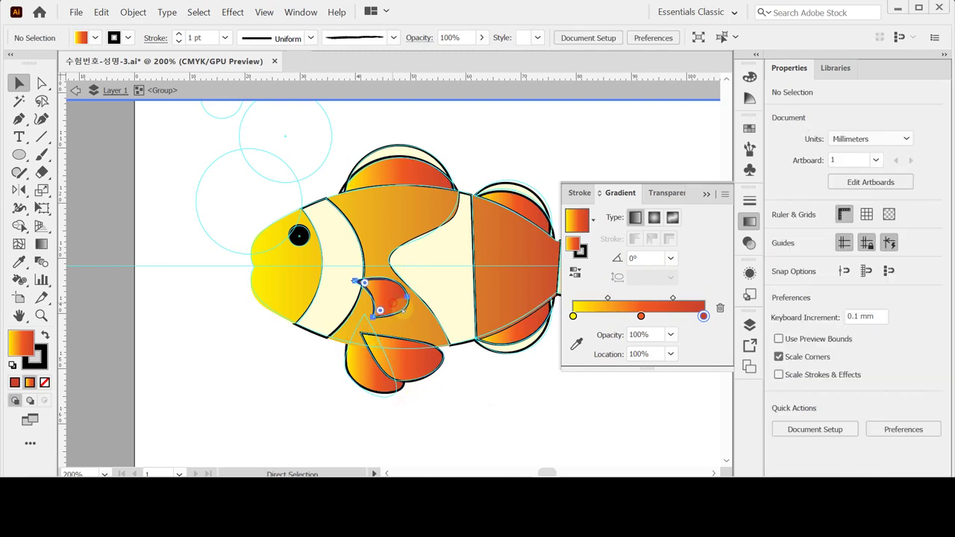
shift+click(409, 366)
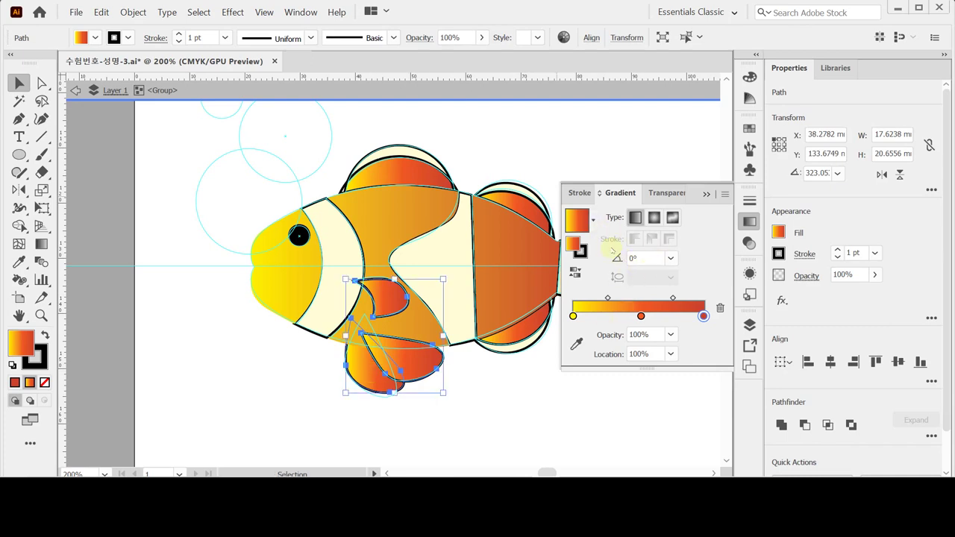
click(670, 259)
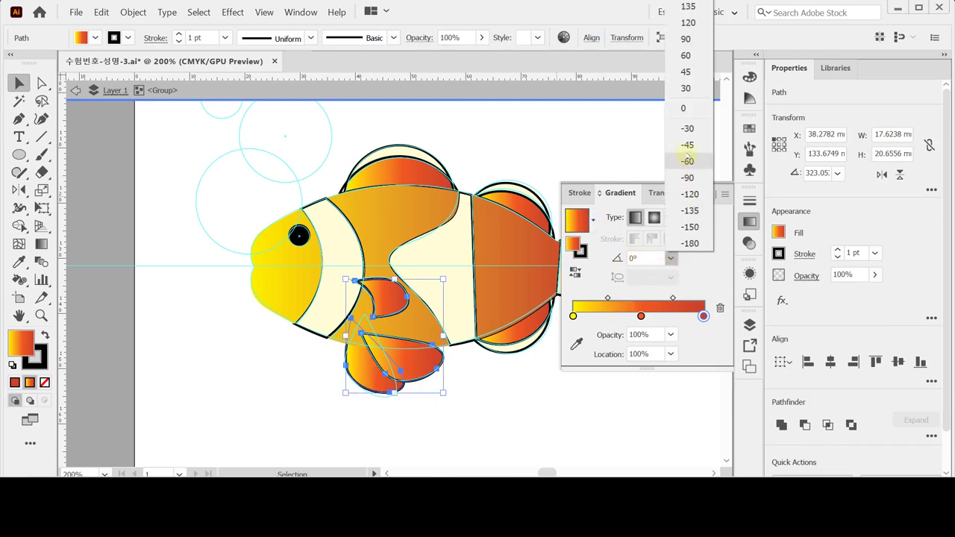
click(688, 145)
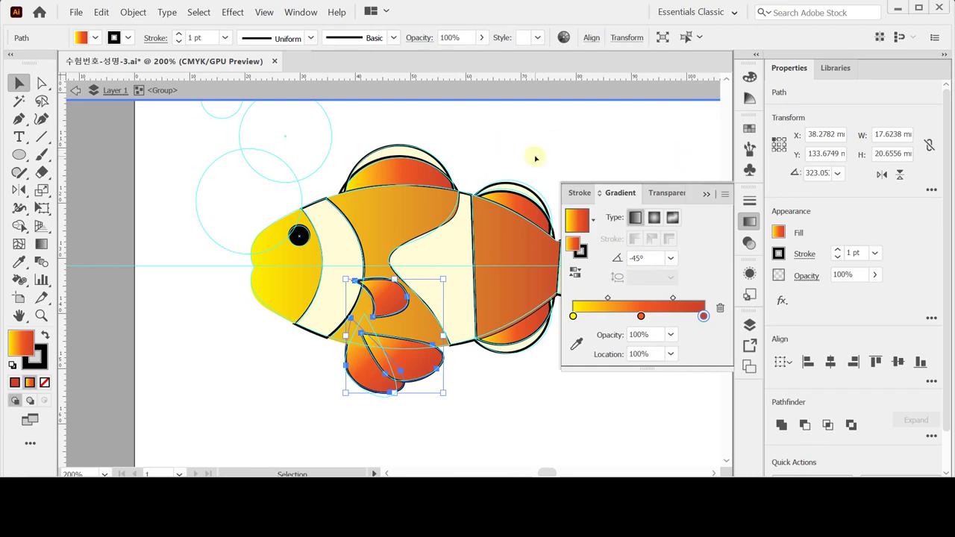
click(751, 222)
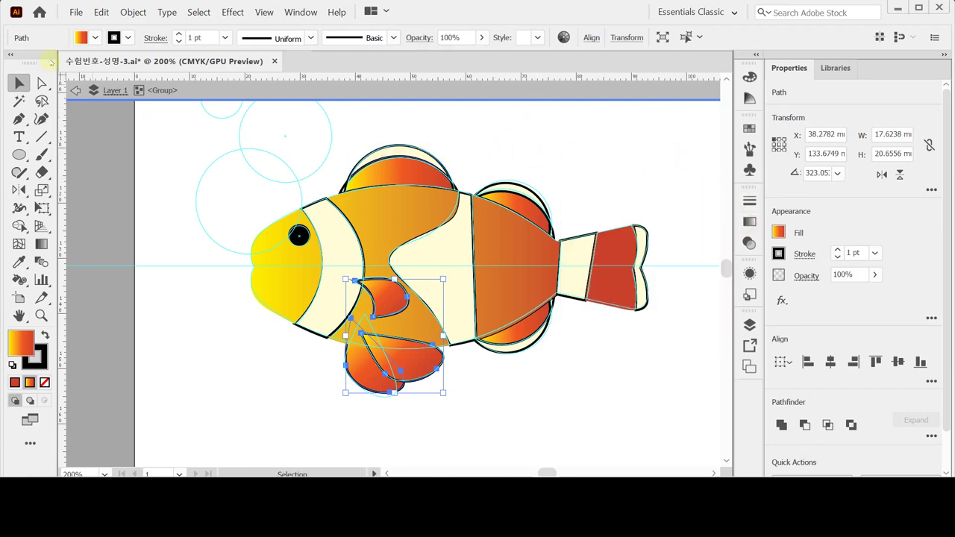
Step: Delete the leftover cream slivers at the front base of the dorsal fin and the rear ends of both back fins
click(357, 131)
click(341, 192)
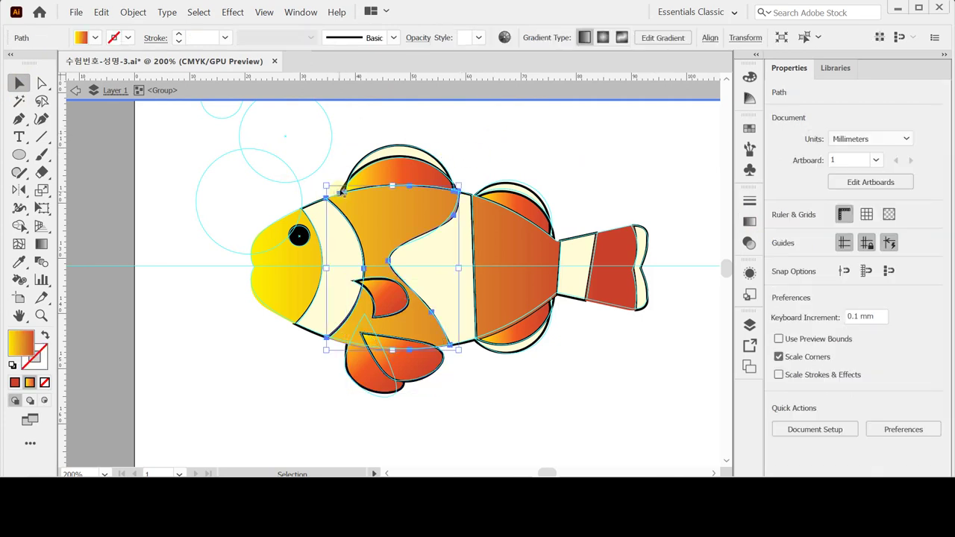
click(343, 187)
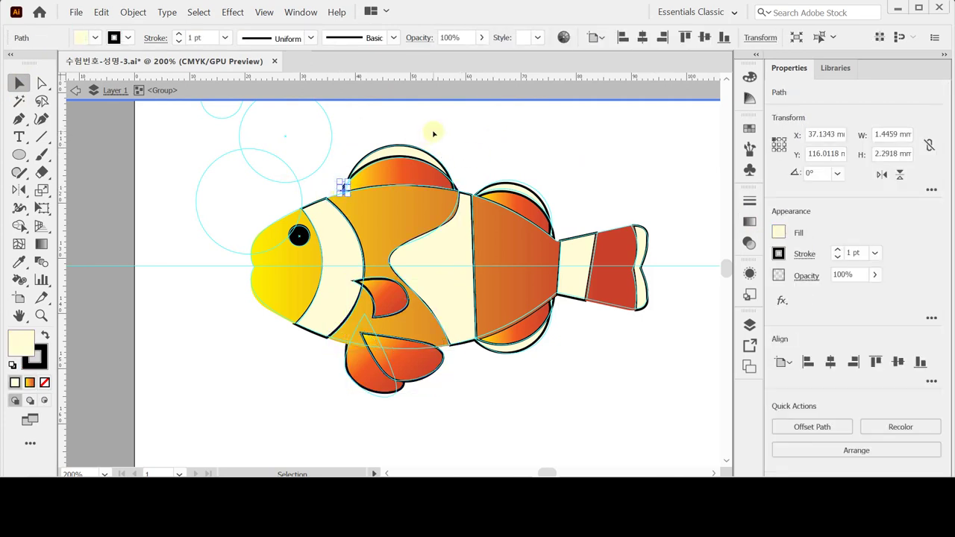
click(433, 134)
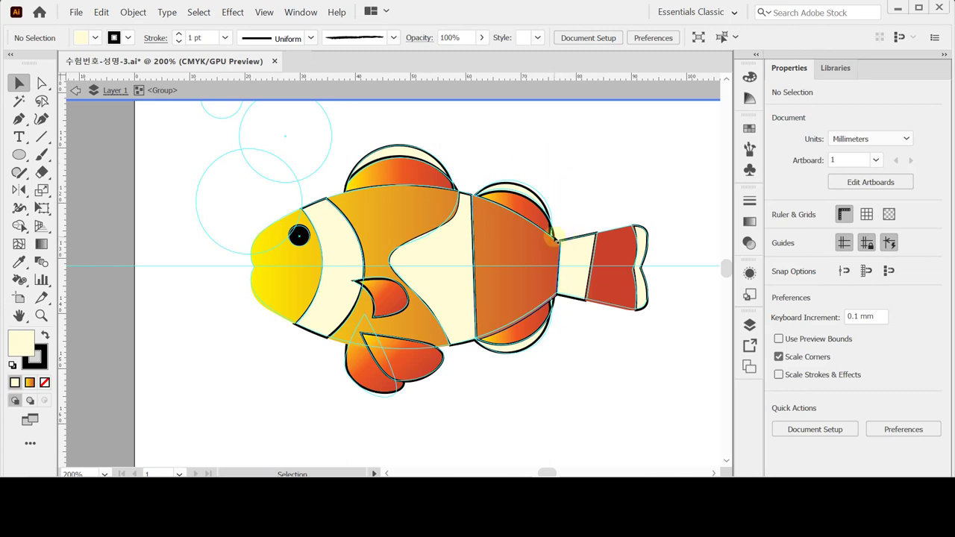
click(553, 237)
click(554, 303)
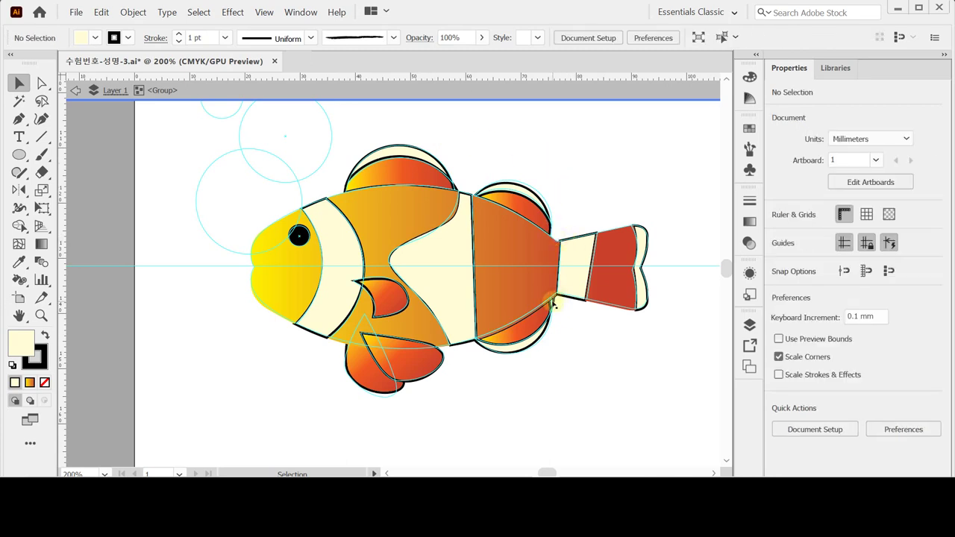
click(553, 239)
click(554, 302)
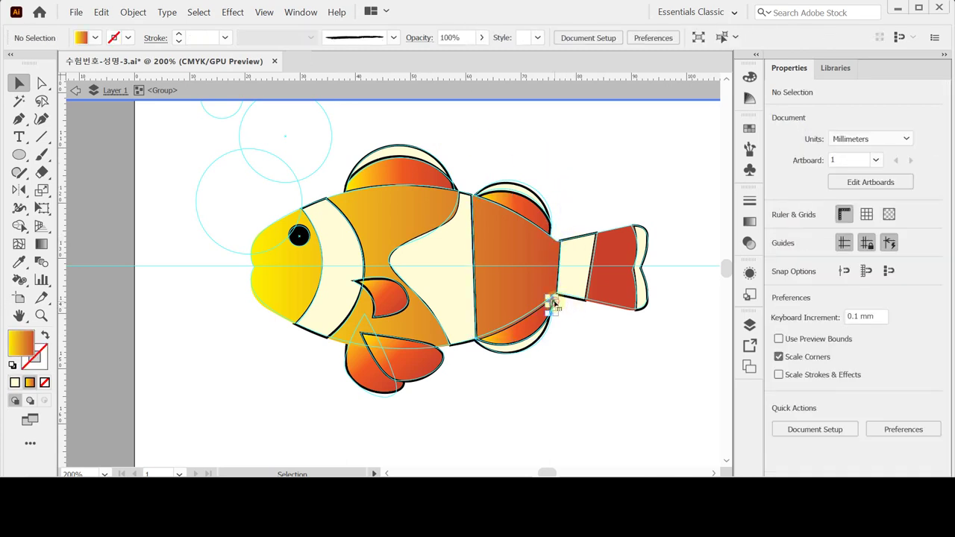
click(554, 302)
click(571, 326)
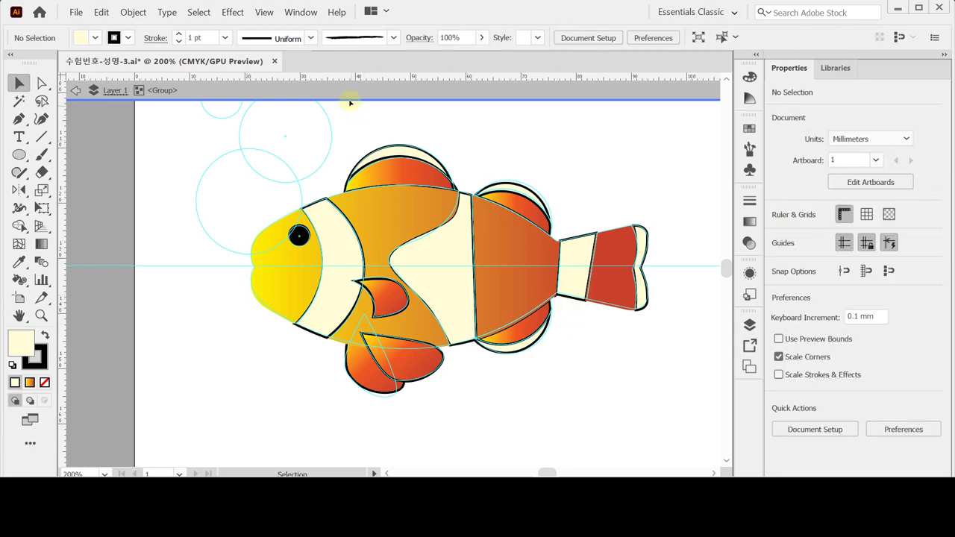
Step: Fill the cream outer edges of the dorsal fin, both rear fins and the tail tip with black
click(410, 151)
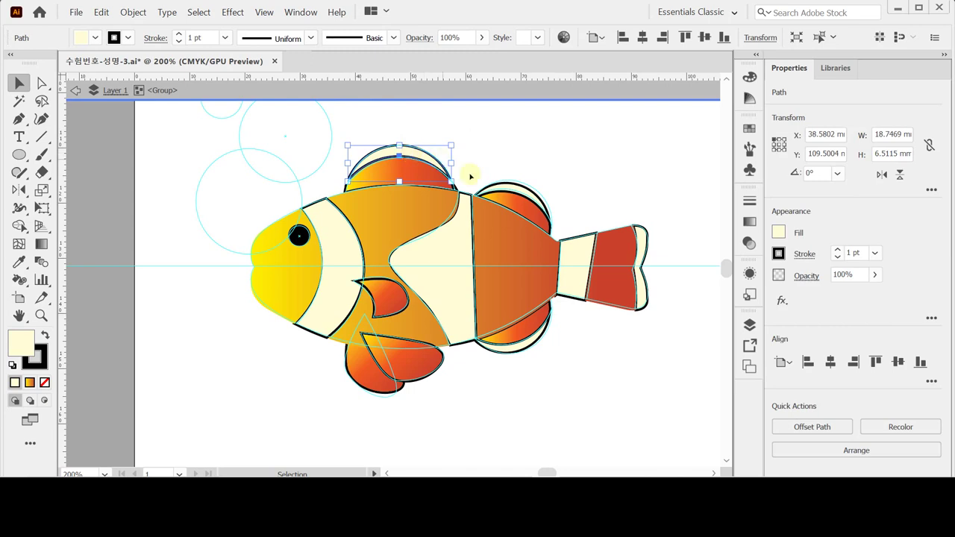
shift+click(532, 203)
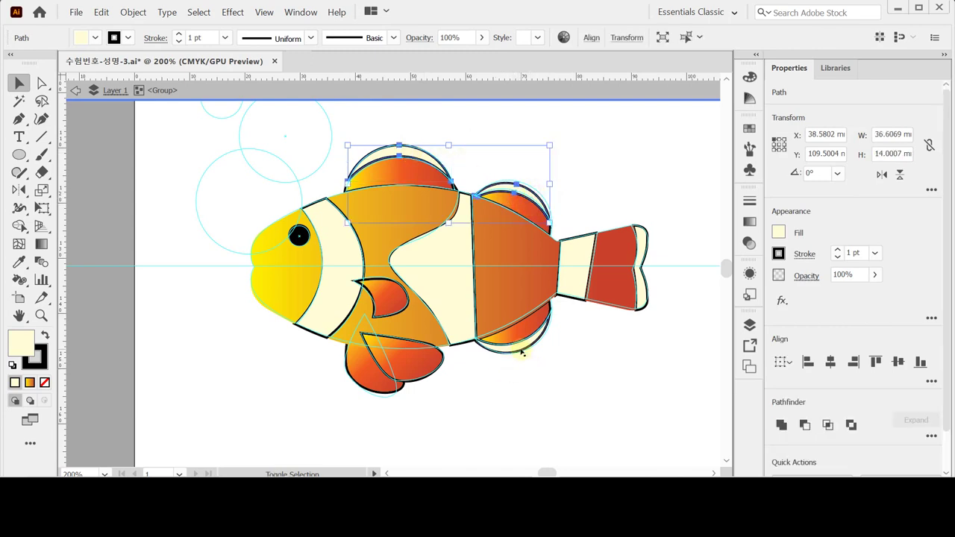
shift+click(516, 346)
shift+click(647, 302)
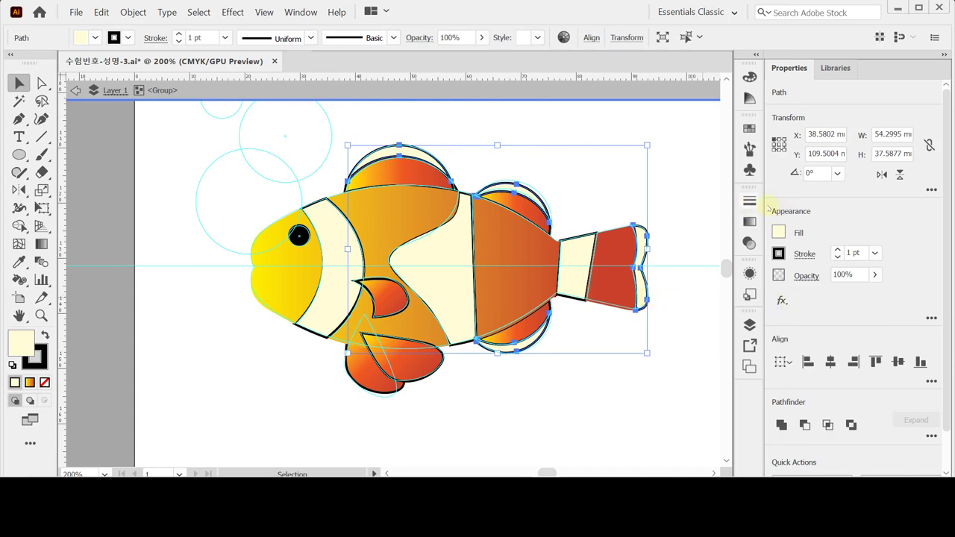
click(787, 237)
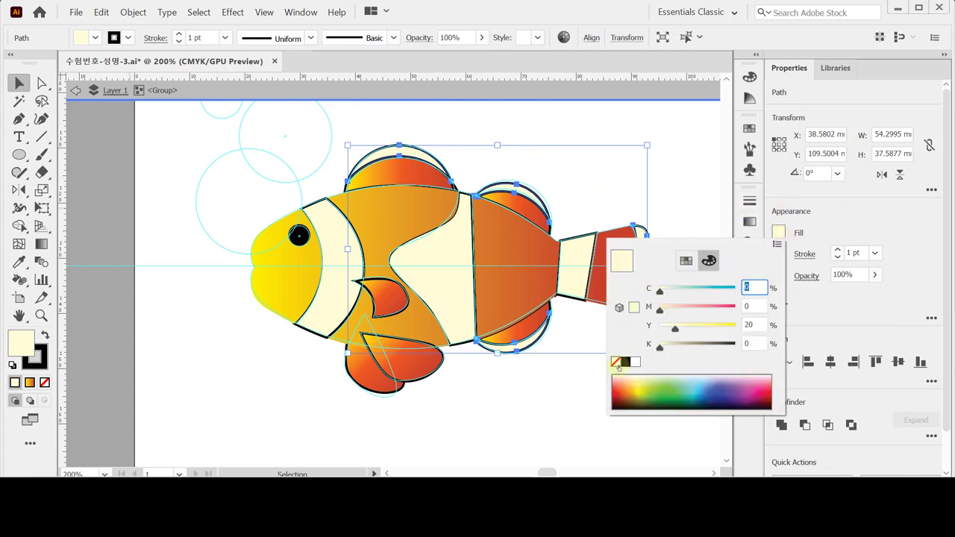
click(628, 362)
click(627, 362)
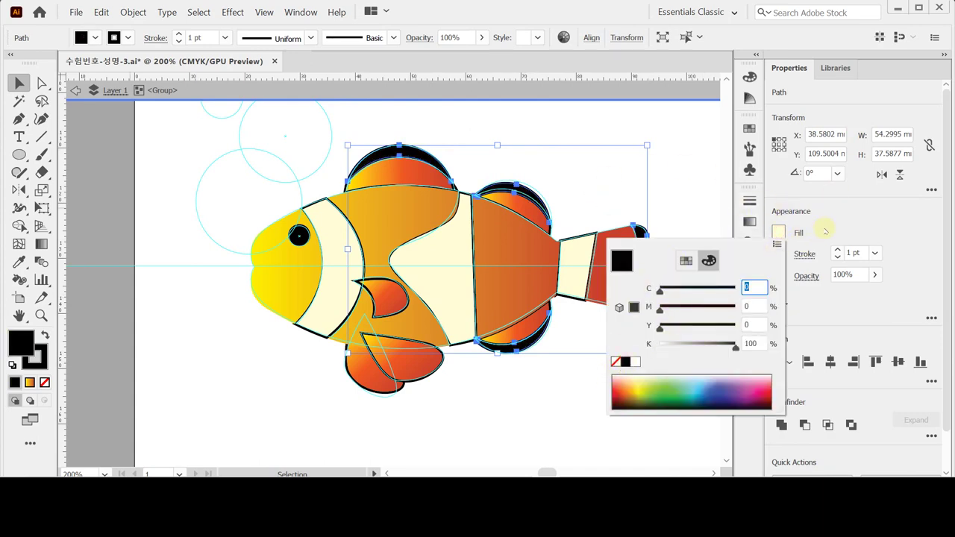
Step: Remove the stroke from the outer fin edges and tail tip, keeping their black fill, and deselect them
click(50, 376)
click(45, 382)
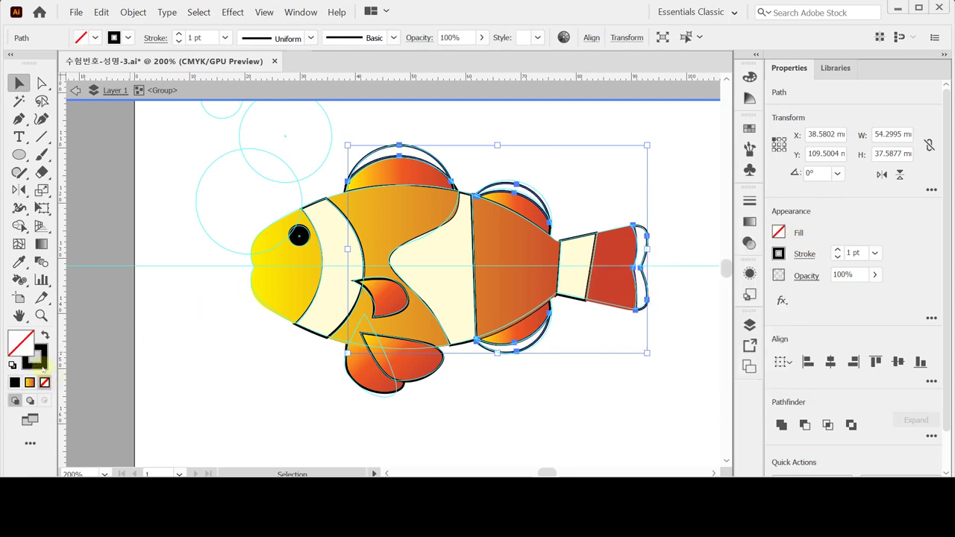
click(45, 336)
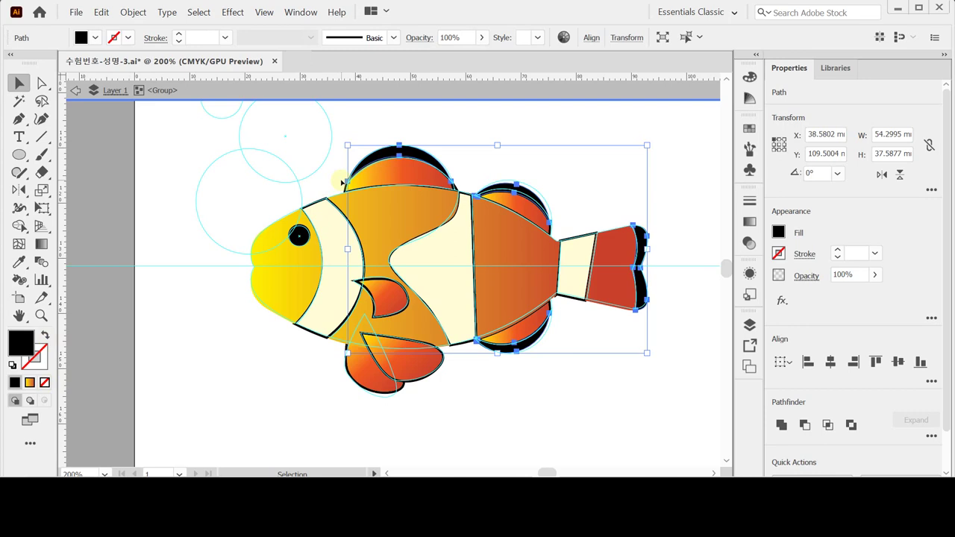
click(547, 155)
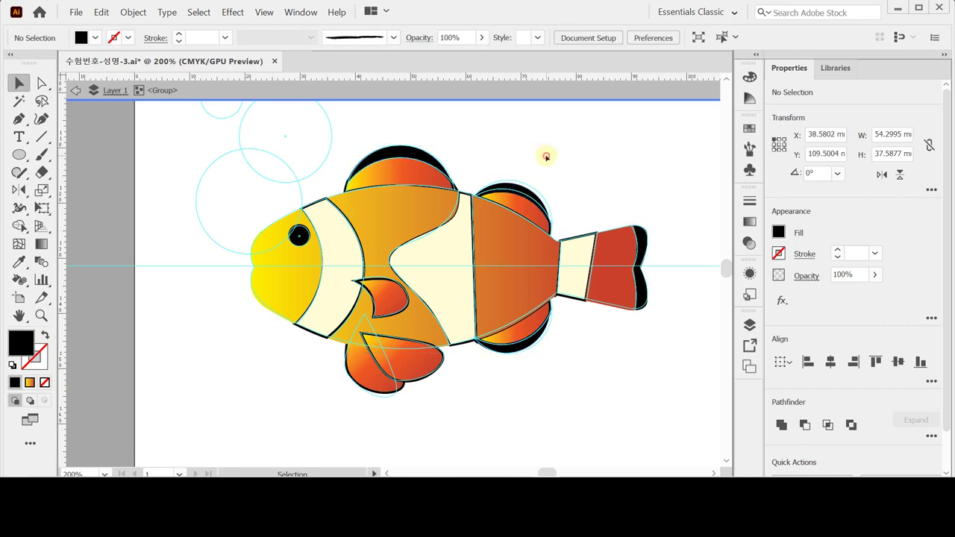
Step: Remove the stroke from the entire clownfish group, leaving its fills as they are
click(499, 266)
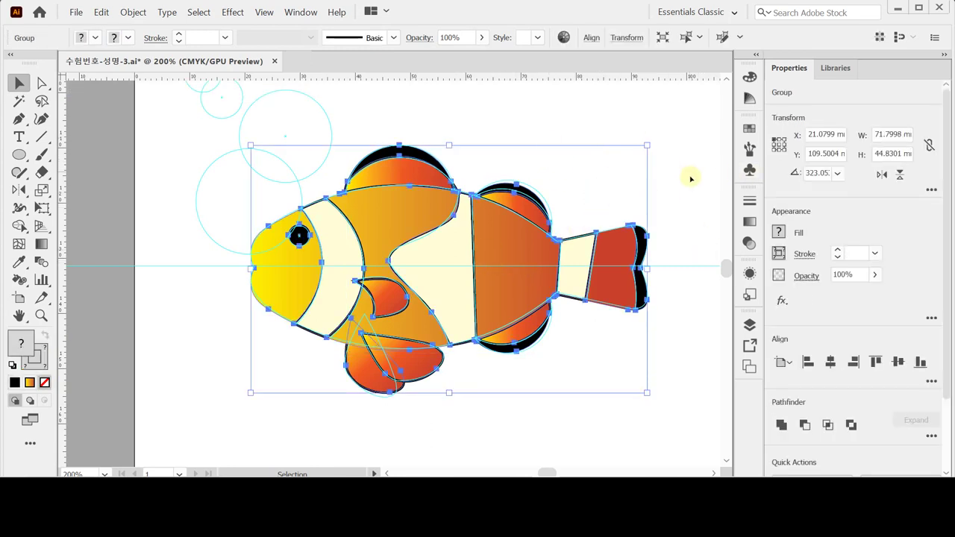
click(35, 359)
click(45, 382)
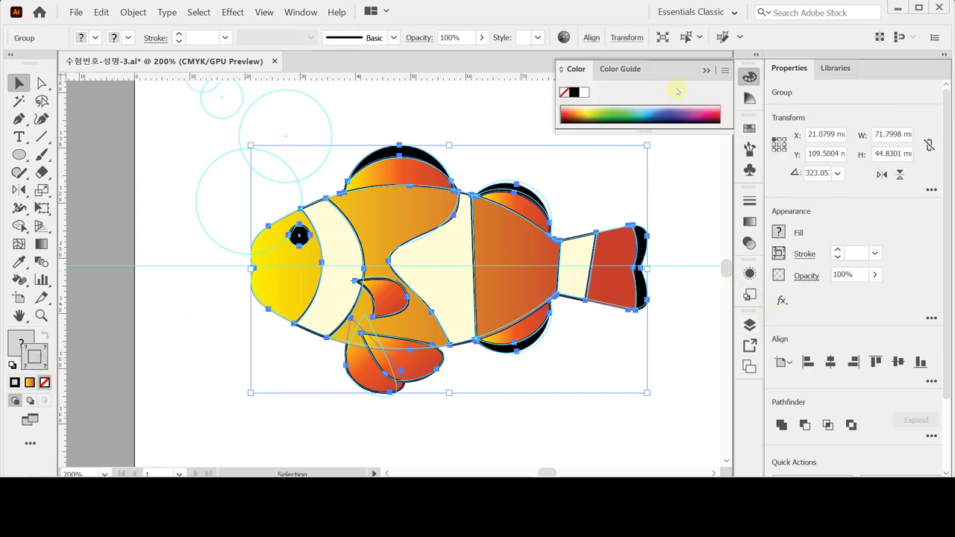
click(779, 233)
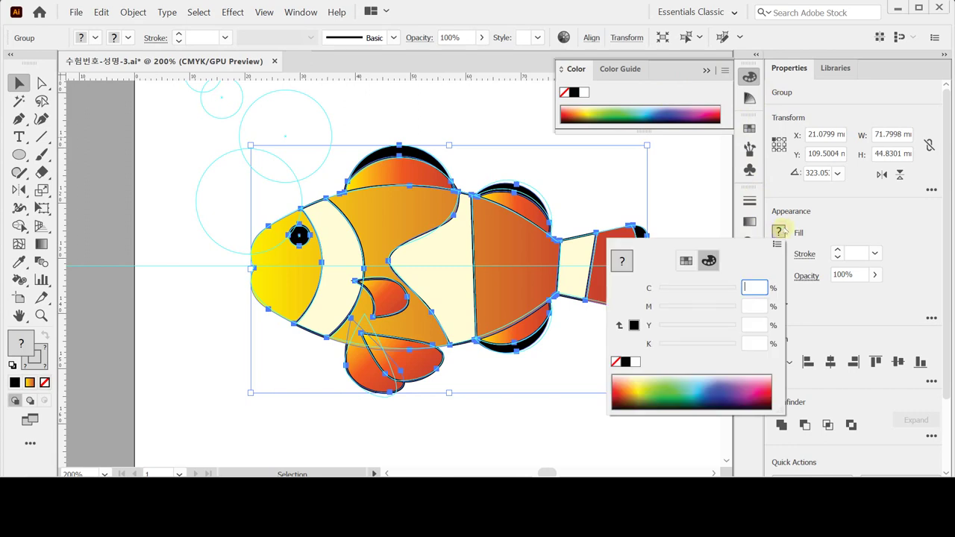
click(777, 254)
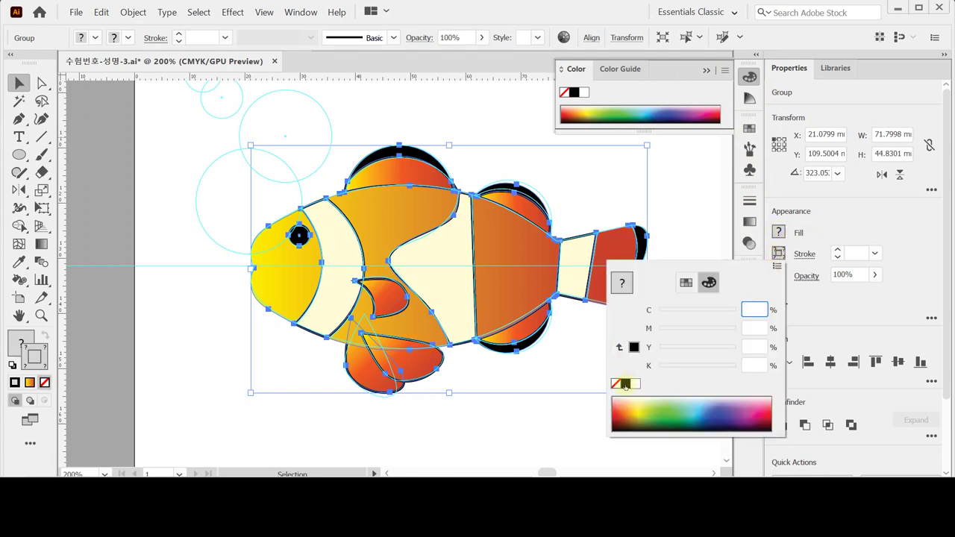
click(616, 383)
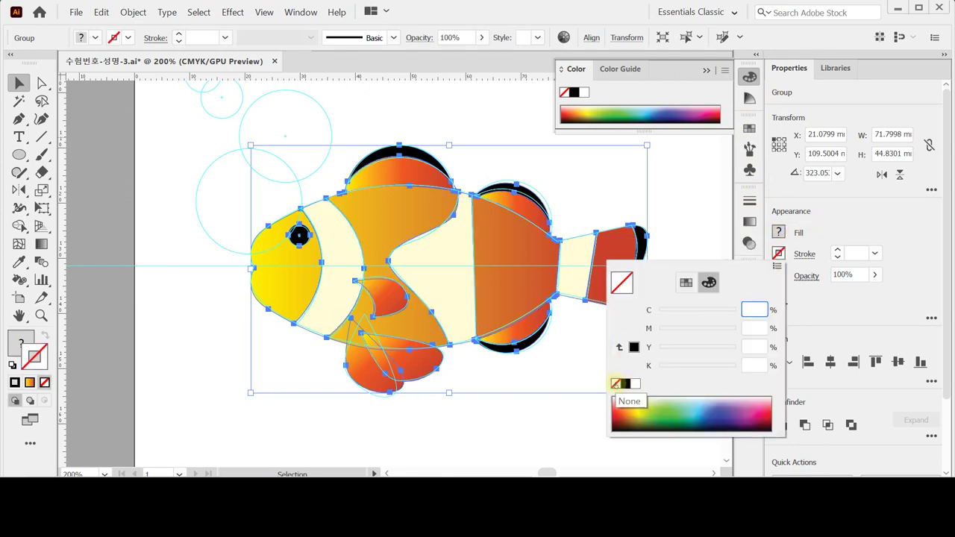
click(676, 181)
click(677, 181)
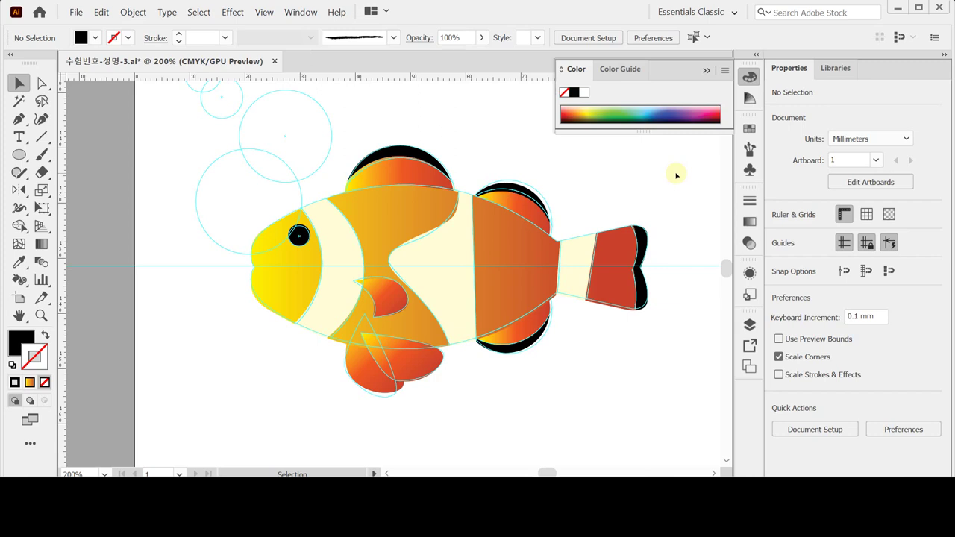
Step: Draw a circle about 19 mm wide over the guide circle at the fish's head and send it behind the fish
key(shift)
click(19, 153)
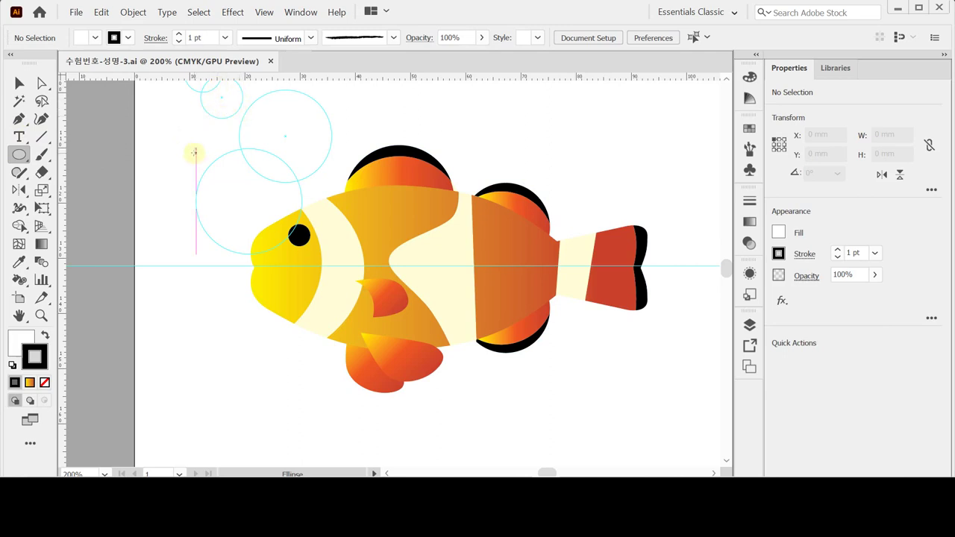
drag(195, 149, 303, 253)
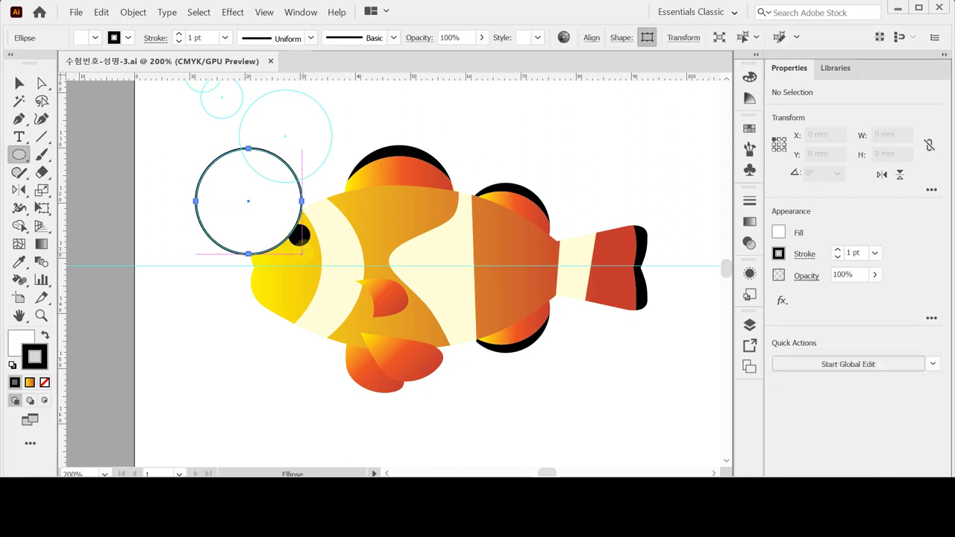
key(ctrl+shift+bracketleft)
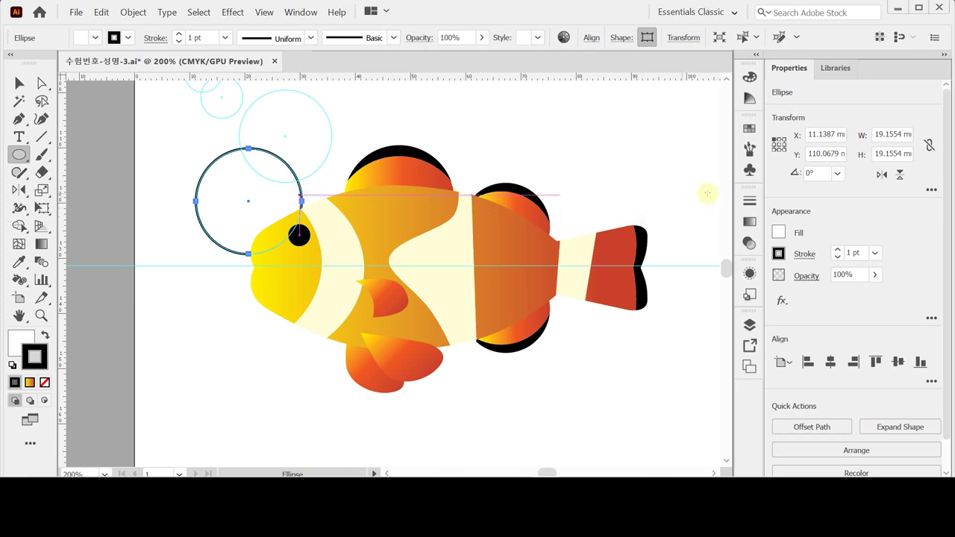
Step: Give the bubble circle a radial gradient fill and no stroke
click(750, 221)
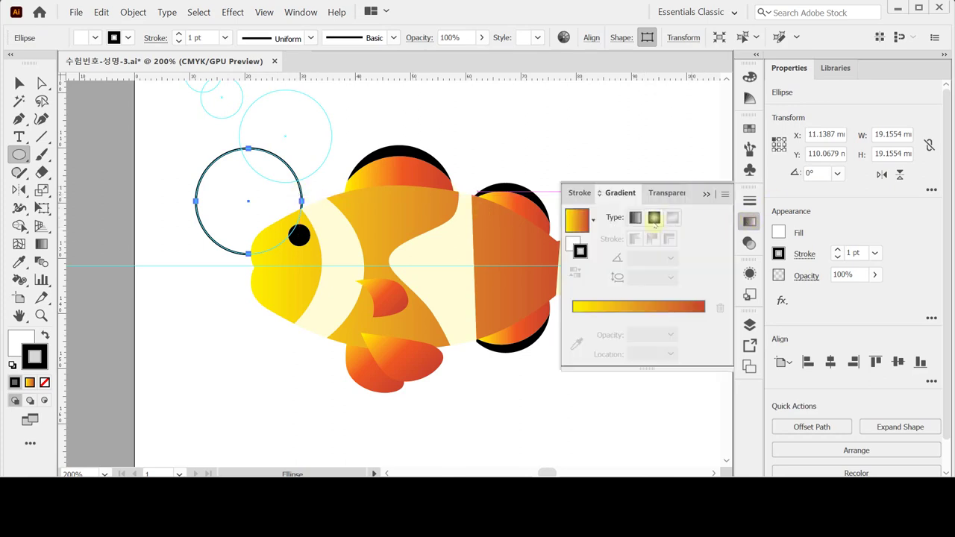
click(653, 217)
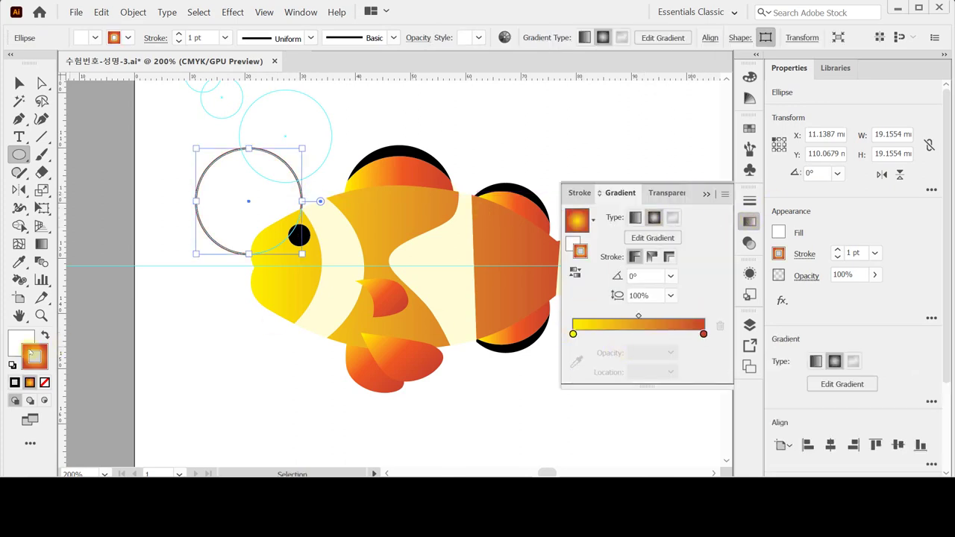
click(45, 337)
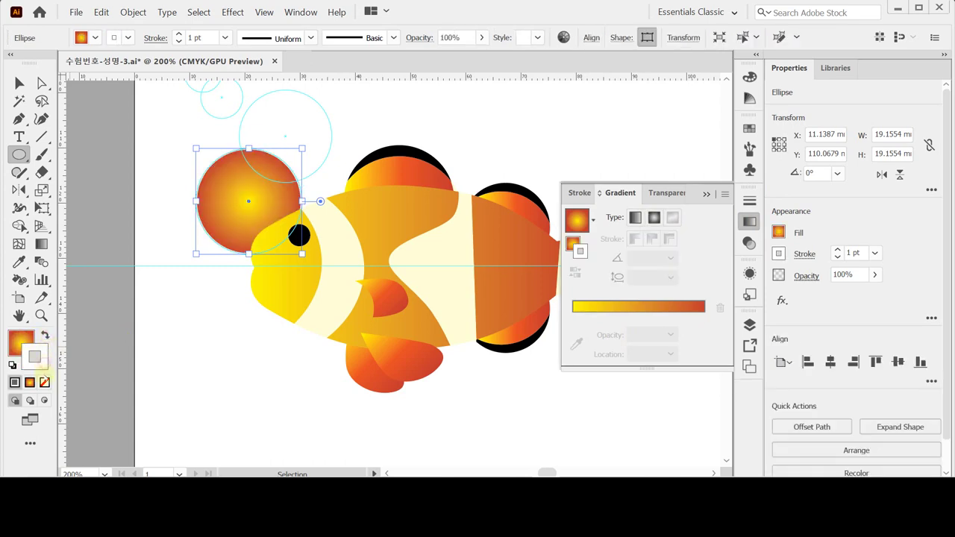
click(44, 382)
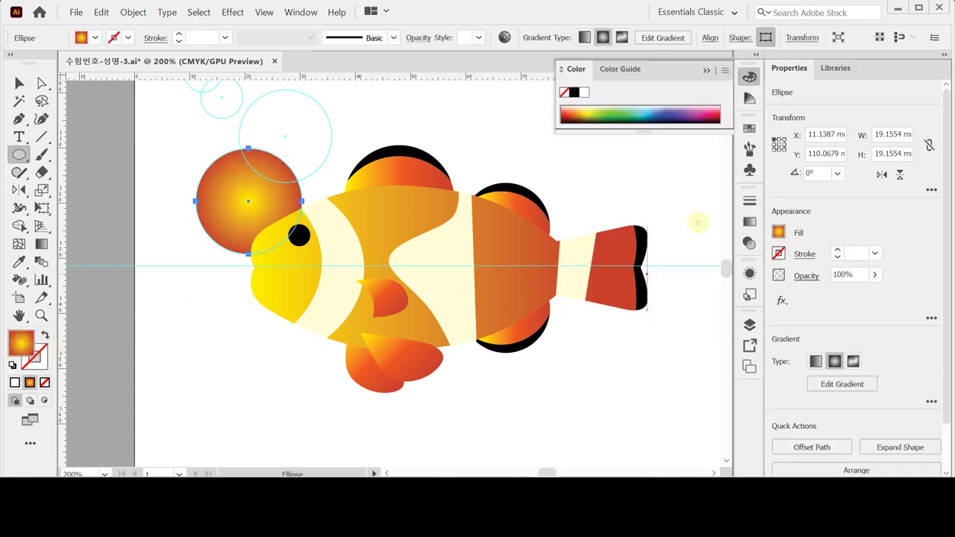
Step: Colour the starting stop of the bubble's radial gradient white
click(751, 222)
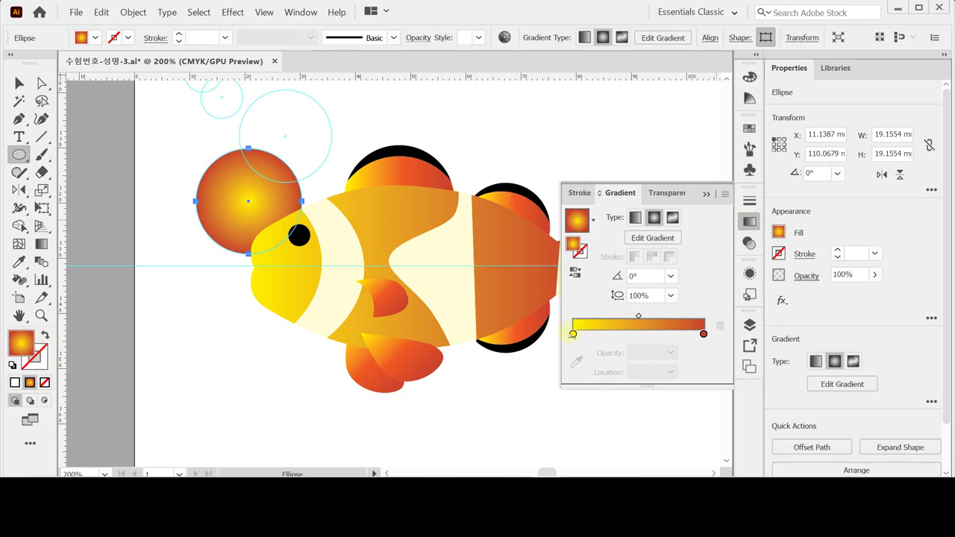
double_click(573, 334)
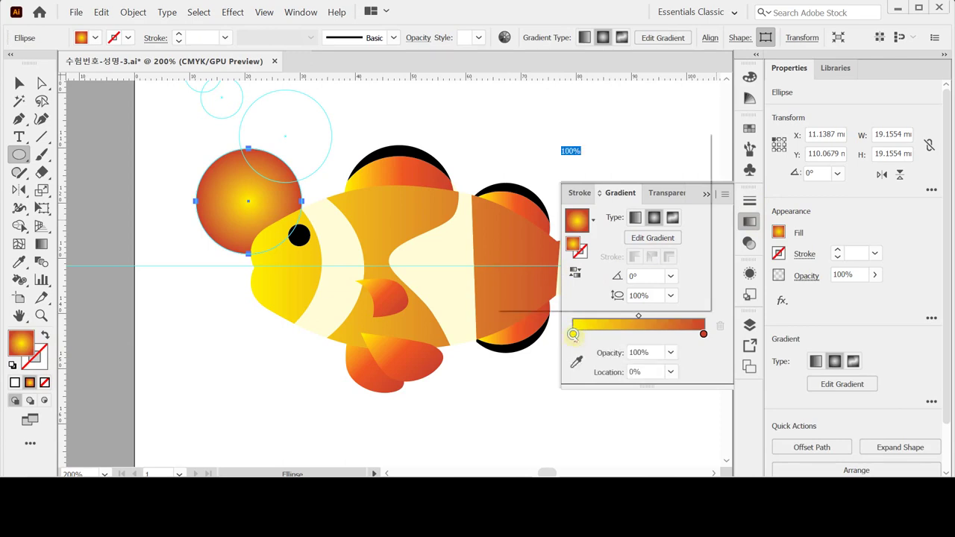
click(542, 254)
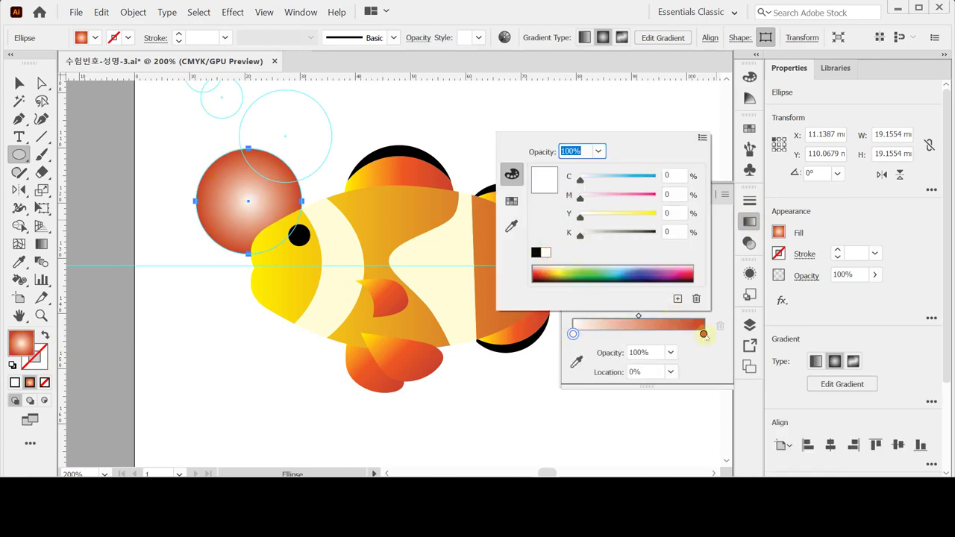
Step: Colour the end stop of the bubble's gradient C 90, M 30, Y 0, K 0
click(704, 335)
double_click(704, 335)
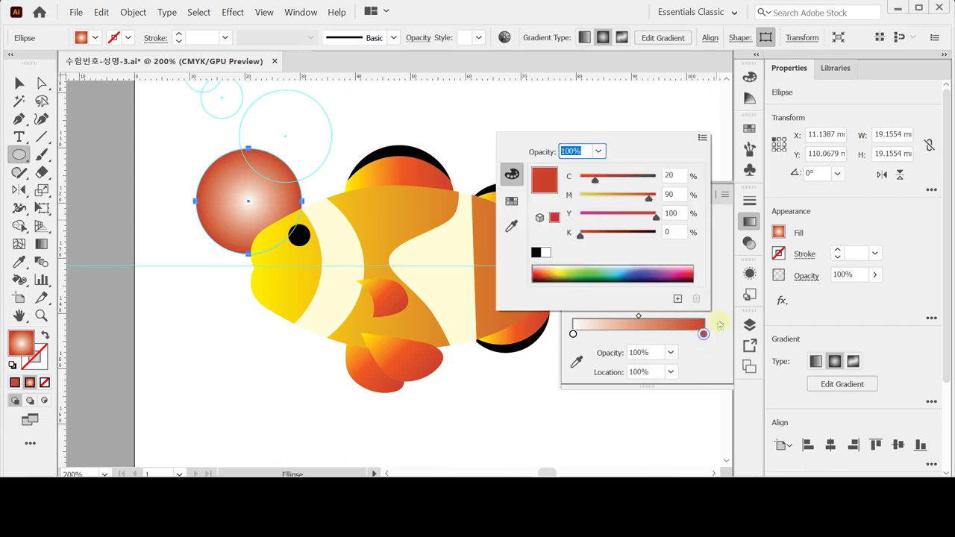
drag(676, 176, 665, 175)
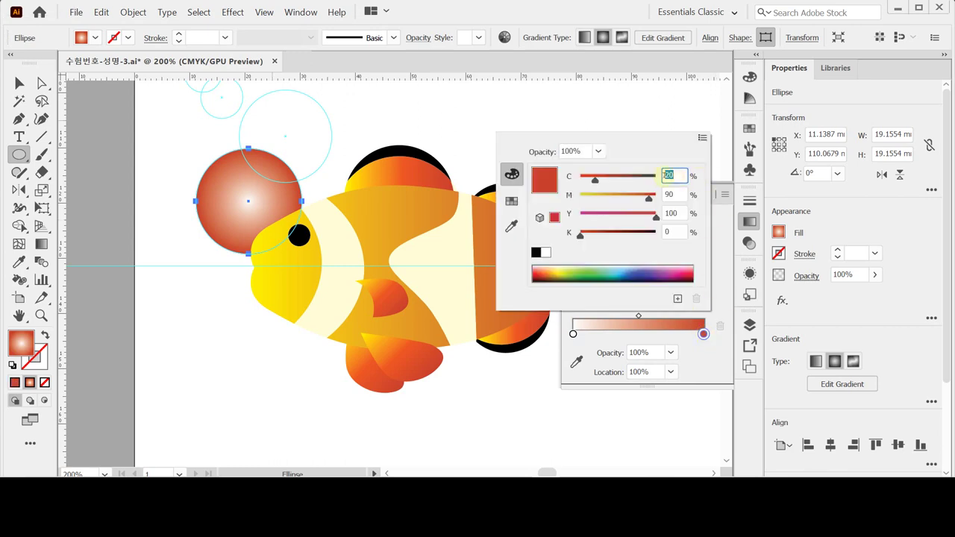
text(90)
key(Tab)
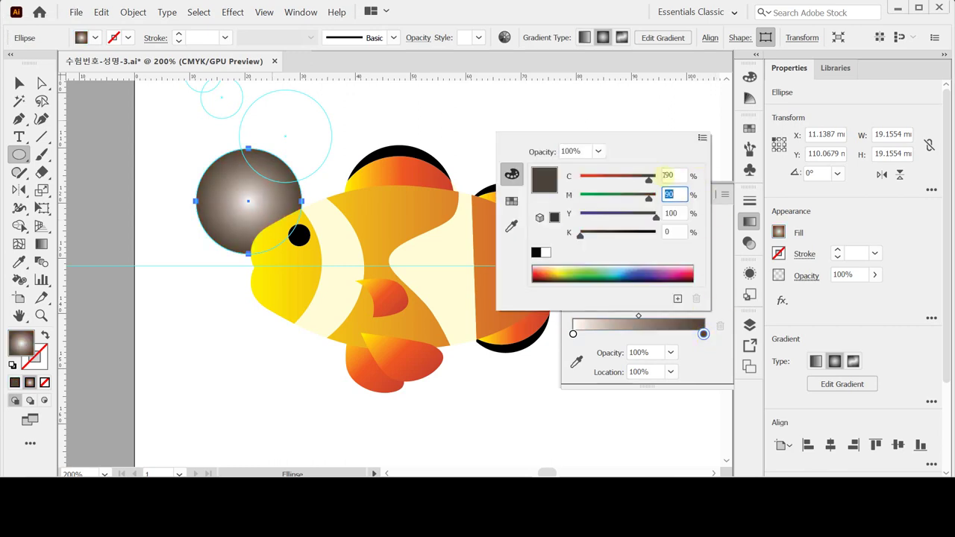
text(30)
key(Tab)
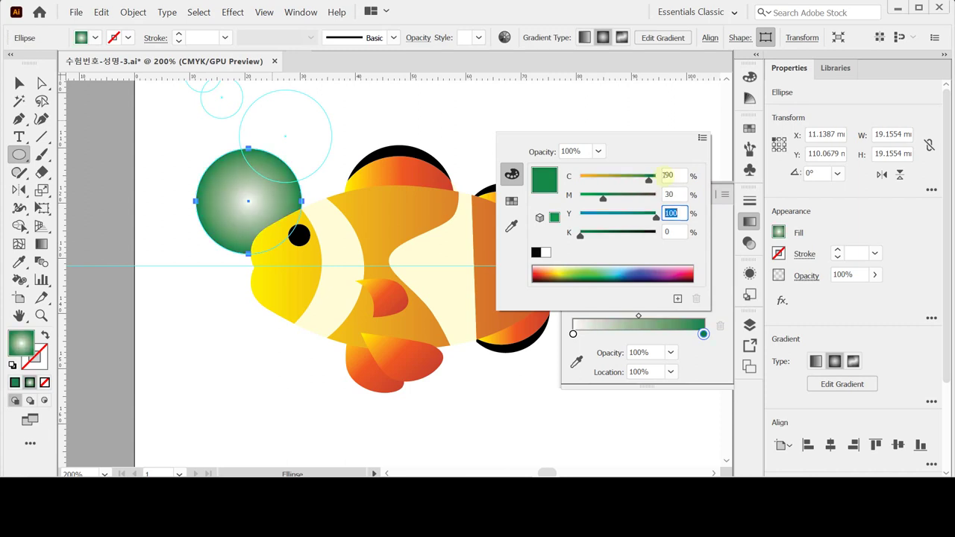
text(0)
key(Return)
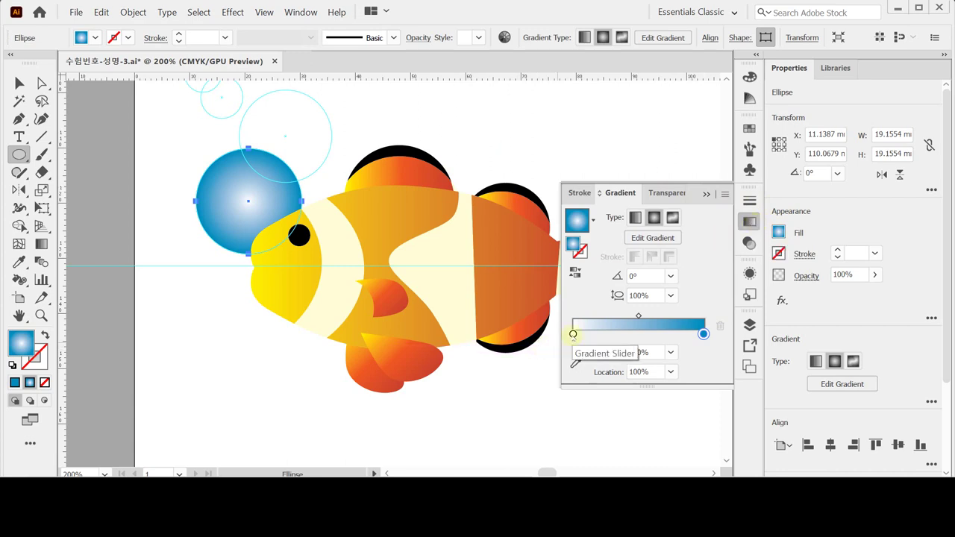
click(749, 222)
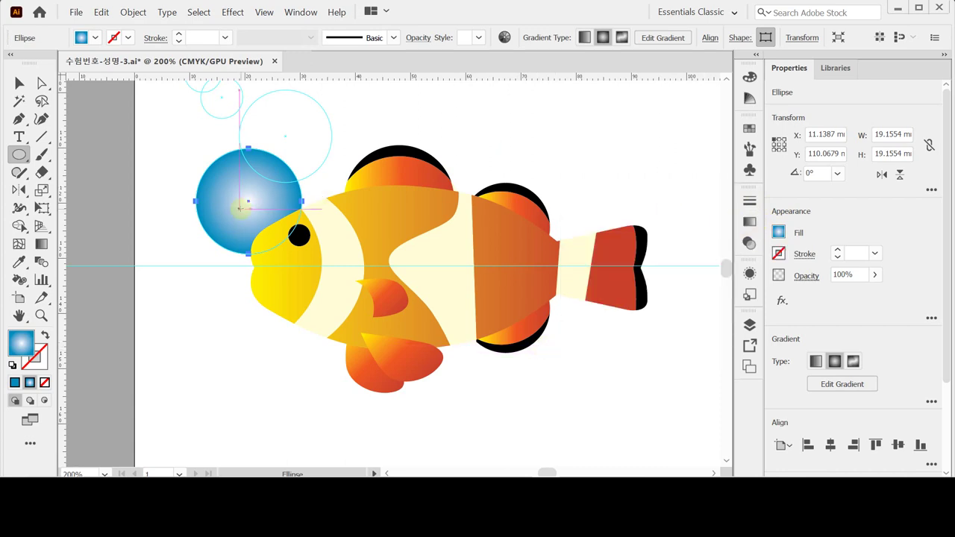
Step: Redirect the bubble's radial gradient diagonally so its white highlight sits toward the upper left of the circle, and deselect the bubble
mouse_move(239, 209)
mouse_down()
mouse_move(252, 230)
mouse_move(263, 214)
mouse_move(249, 198)
mouse_up()
click(19, 82)
click(21, 153)
click(42, 244)
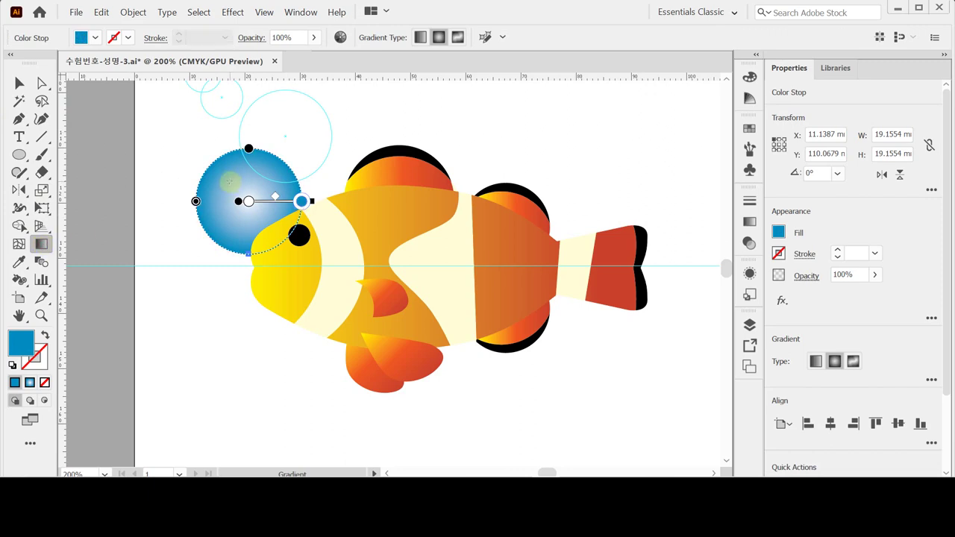
drag(230, 182, 264, 220)
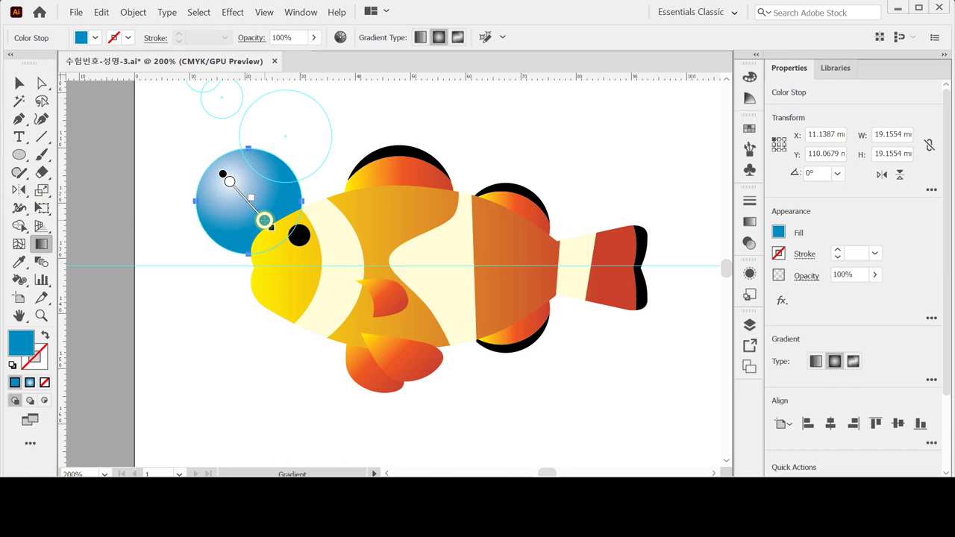
drag(241, 193, 244, 197)
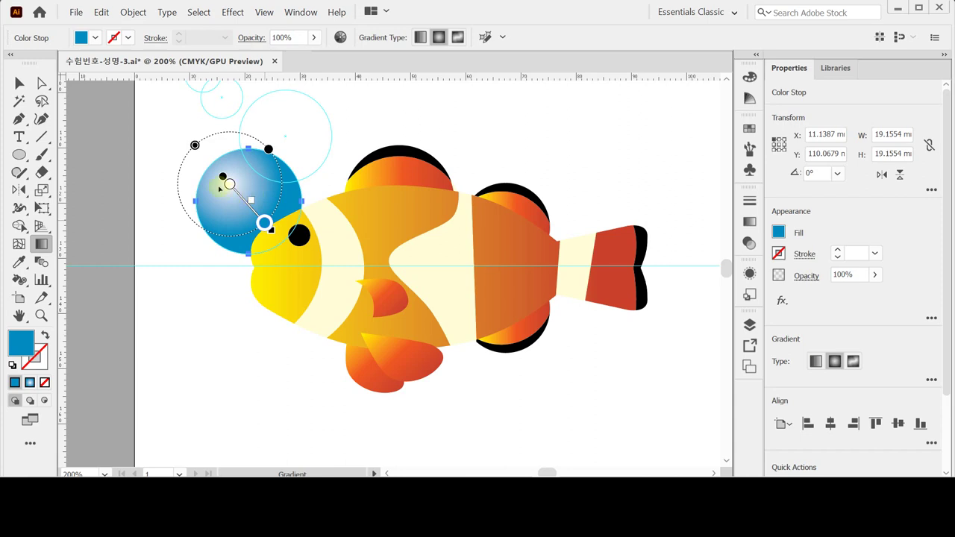
key(ctrl)
click(19, 155)
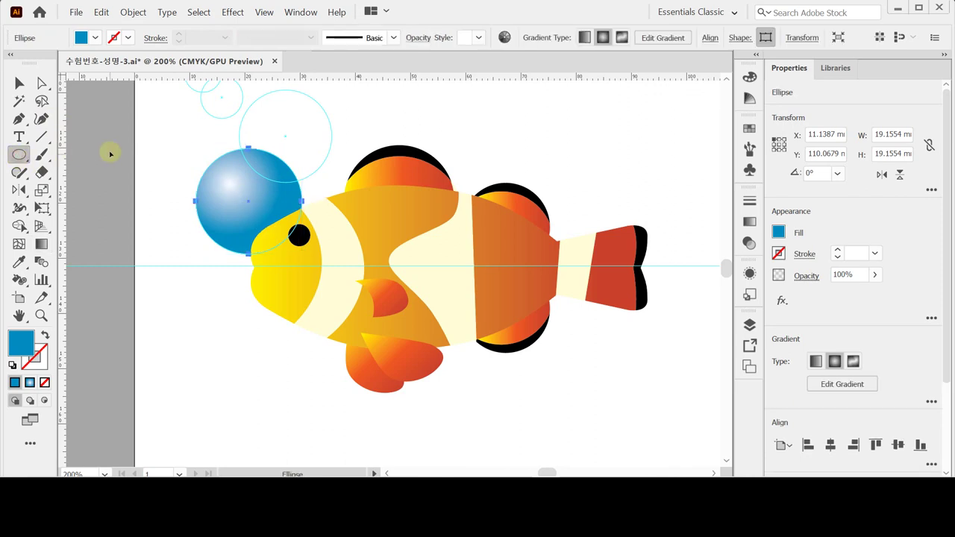
ctrl+click(75, 241)
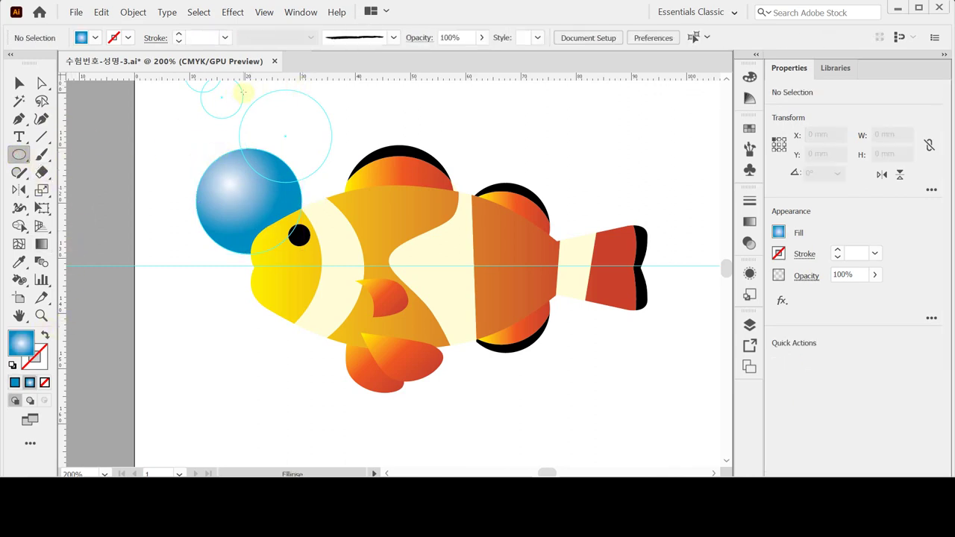
Step: Draw a second bubble circle about 17 mm across on the upper large guide circle, with white fill, no stroke and 40% opacity
drag(239, 91, 332, 182)
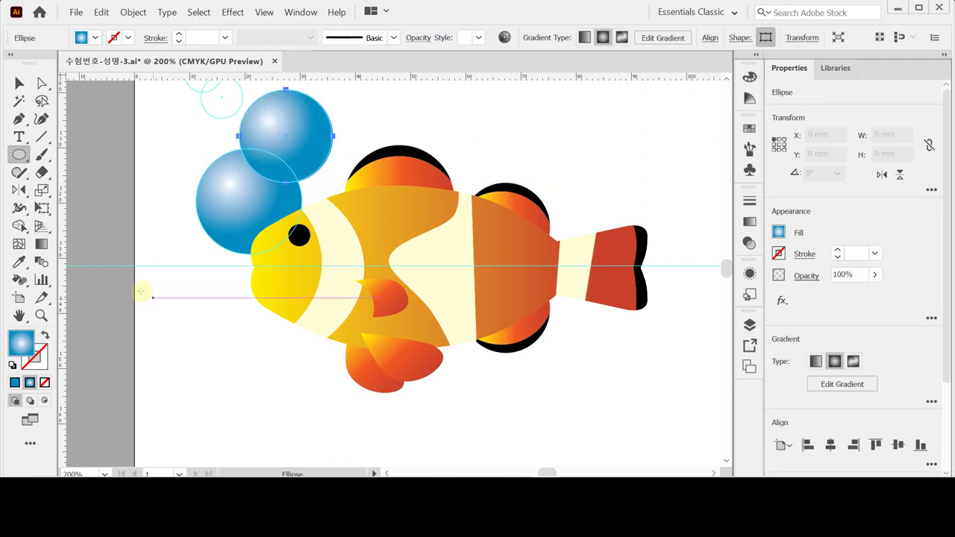
click(12, 365)
click(44, 383)
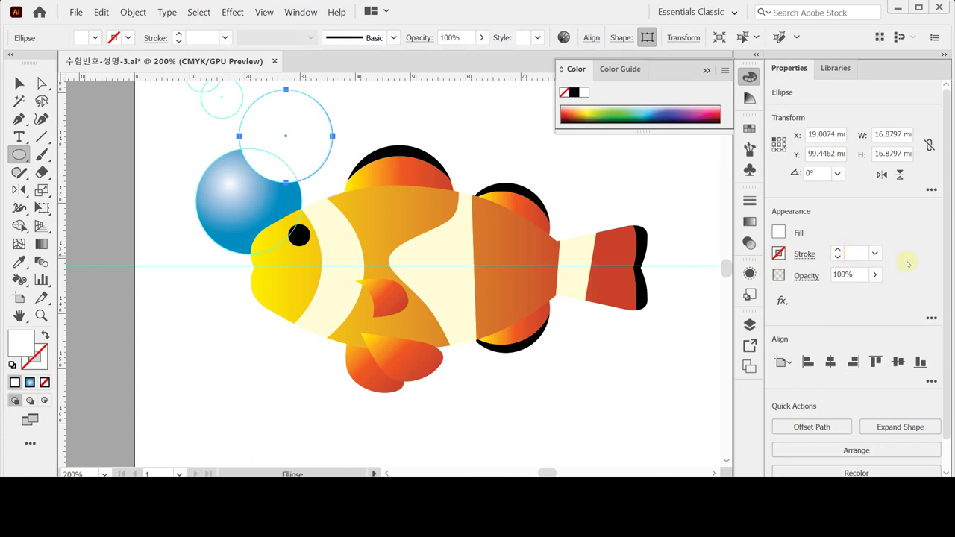
click(856, 275)
text(40)
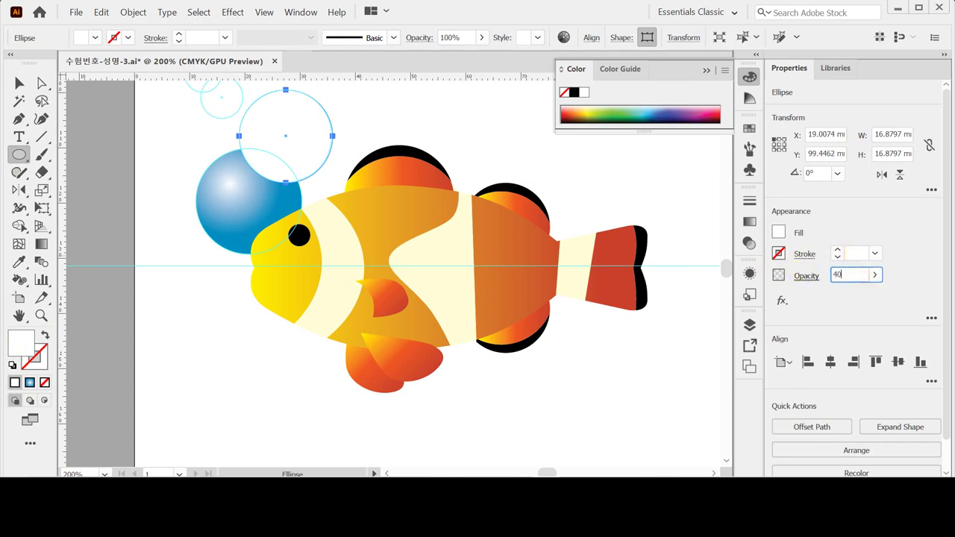
key(Return)
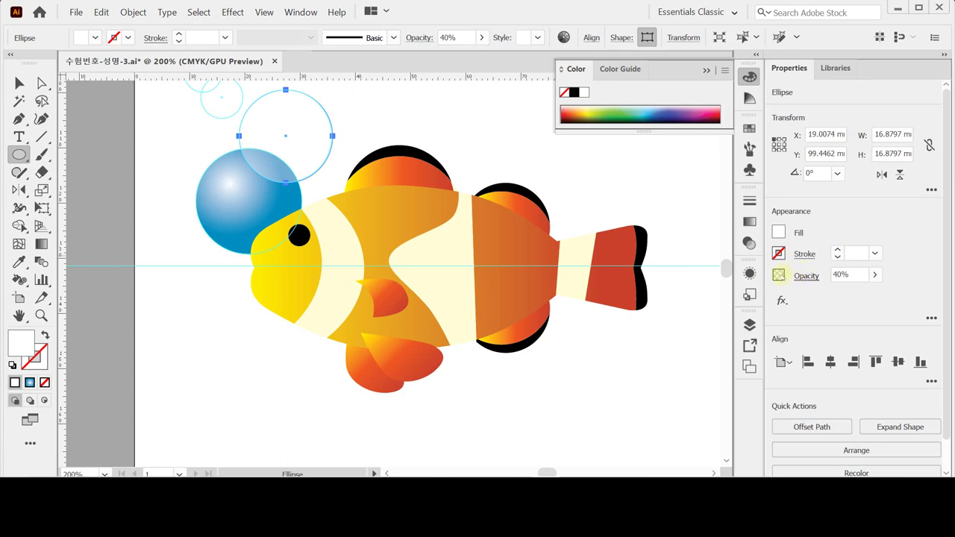
Step: Make a 40% scaled copy of both large bubbles and move it onto the two small guide circles above
scroll(403, 233, up, 1)
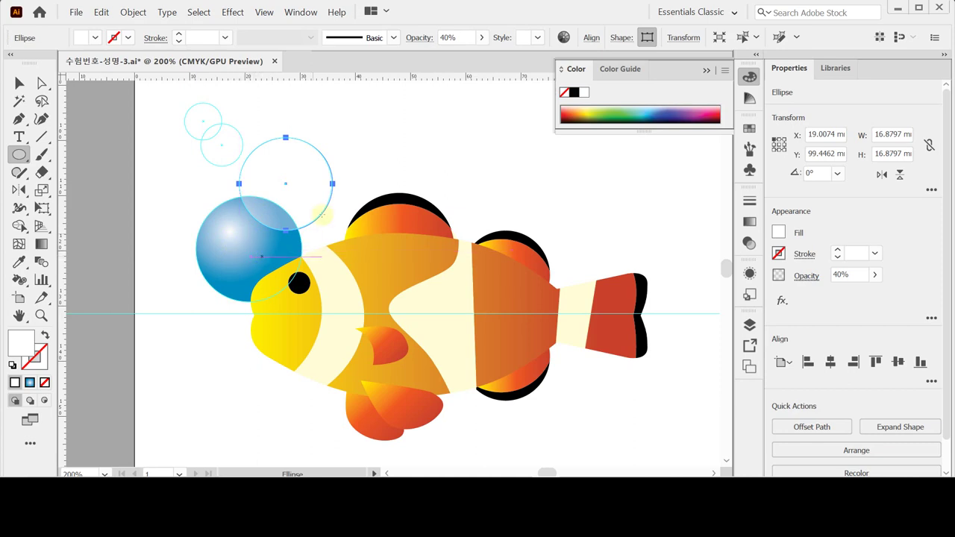
click(19, 82)
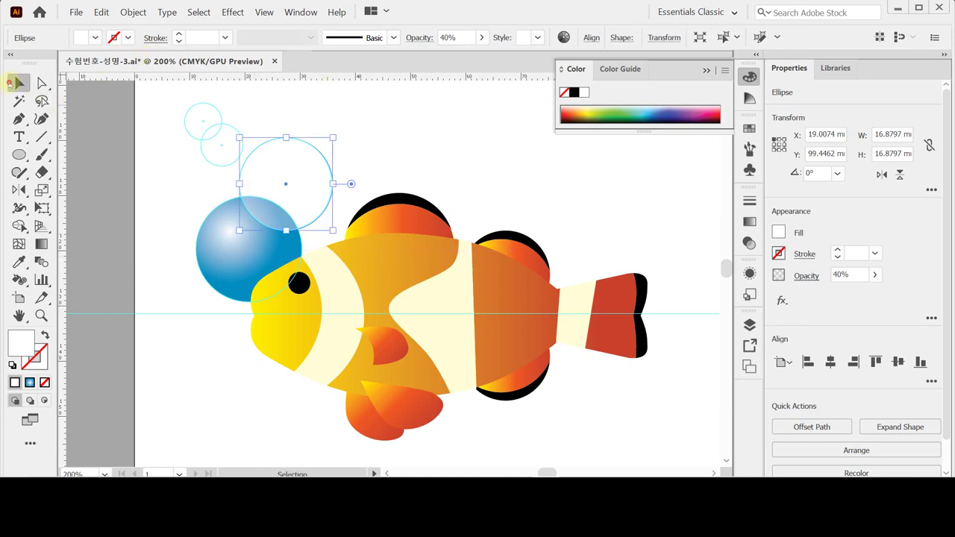
shift+click(262, 218)
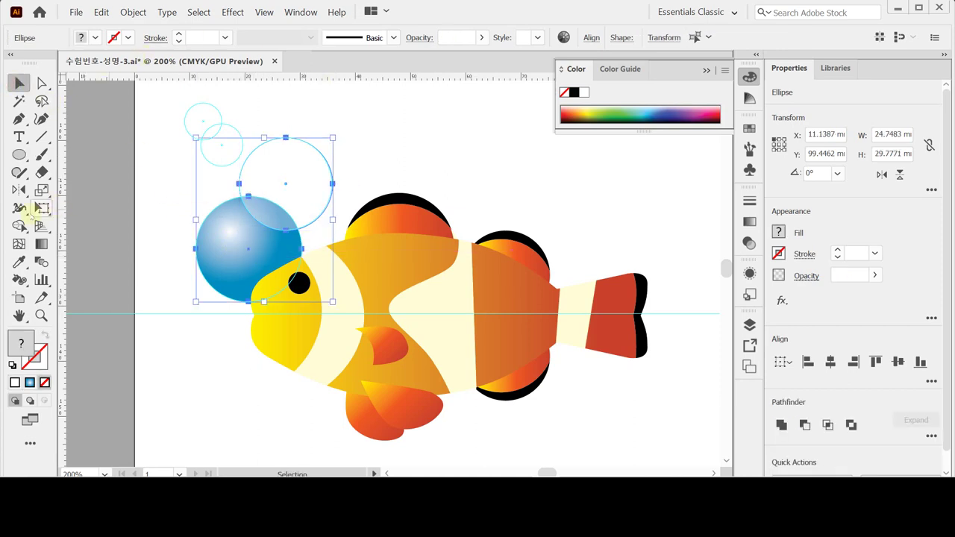
double_click(43, 191)
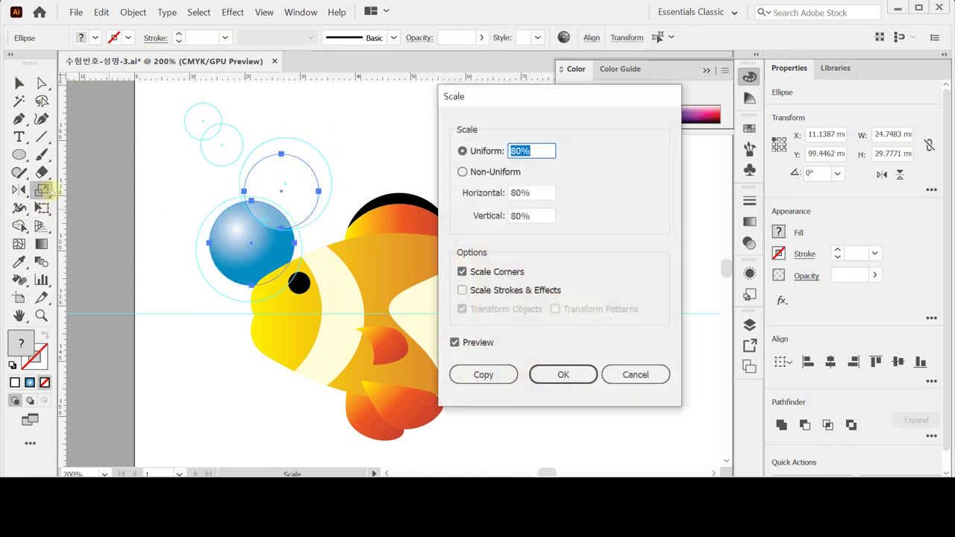
text(40)
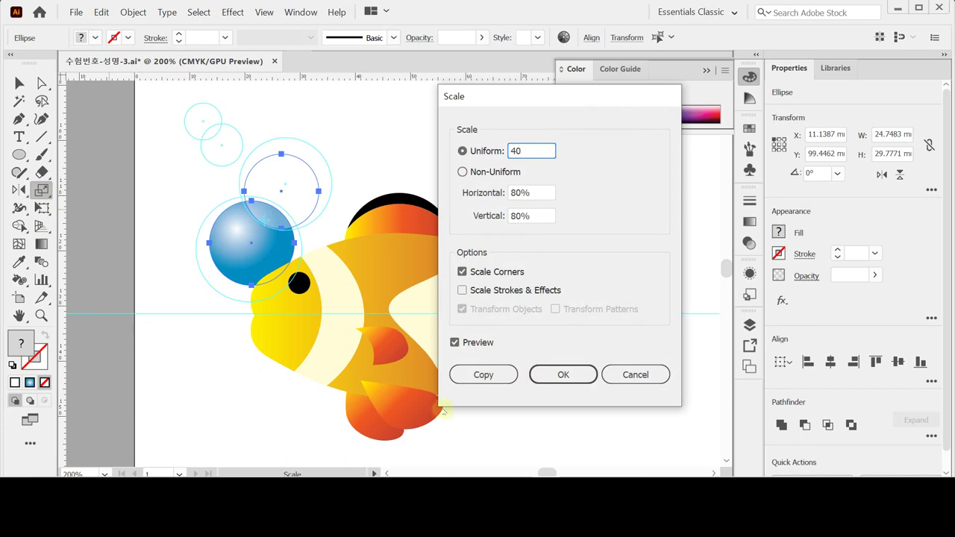
click(484, 374)
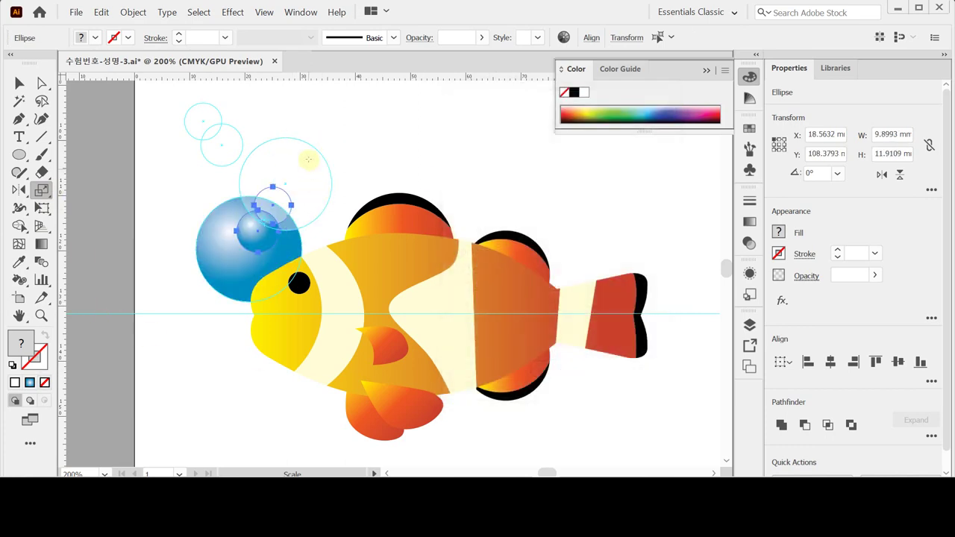
drag(258, 230, 218, 146)
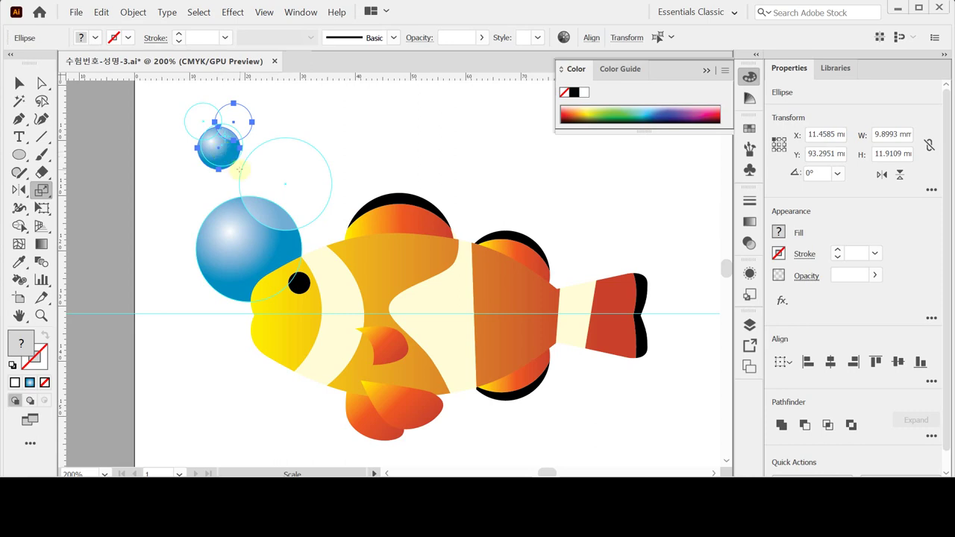
Step: Rotate the small bubble pair counterclockwise by about 67° and align it with the two small guide circles, leaving it deselected
scroll(239, 170, down, 1)
click(17, 83)
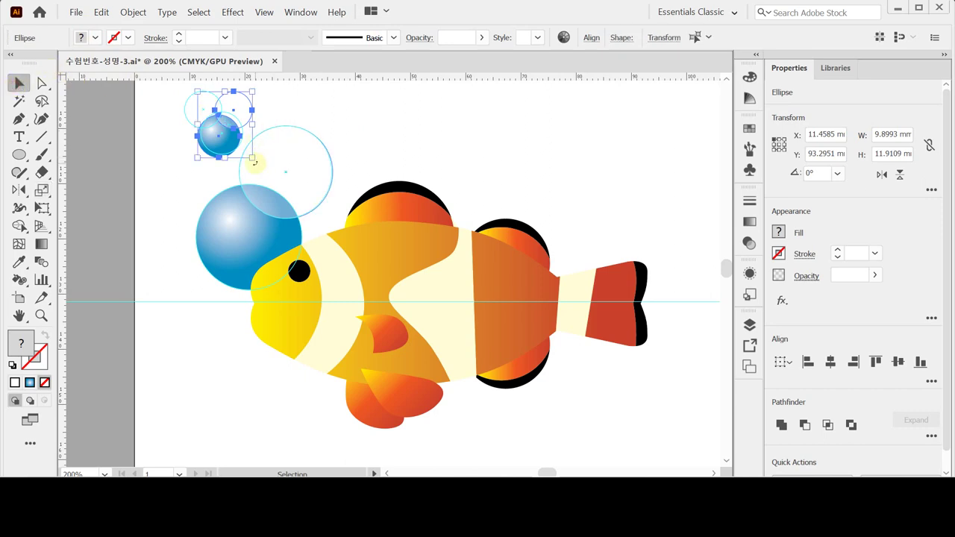
drag(253, 161, 278, 88)
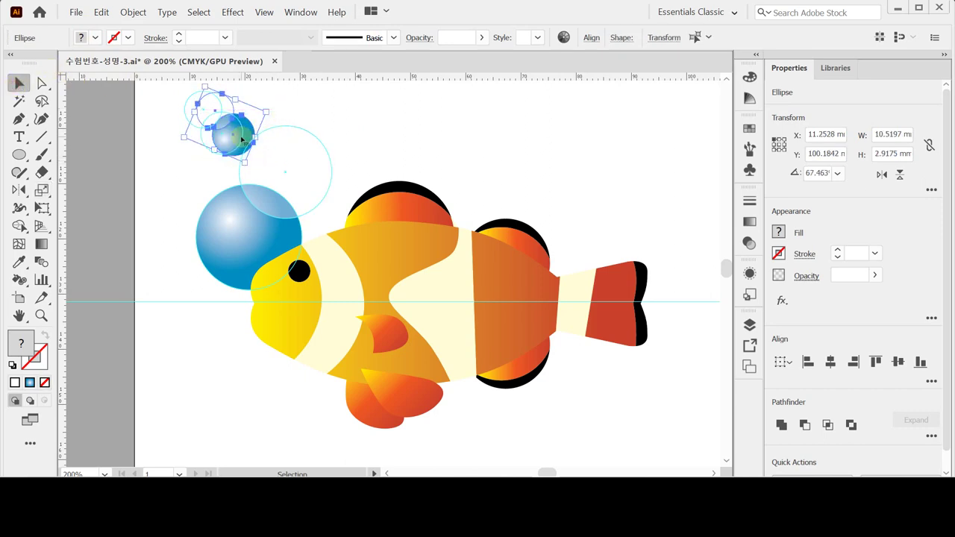
drag(241, 139, 229, 137)
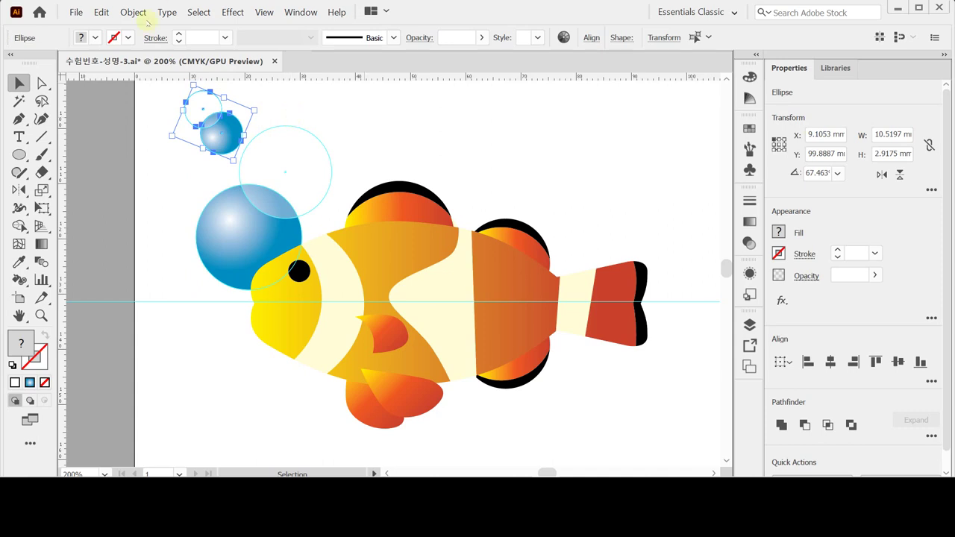
click(153, 185)
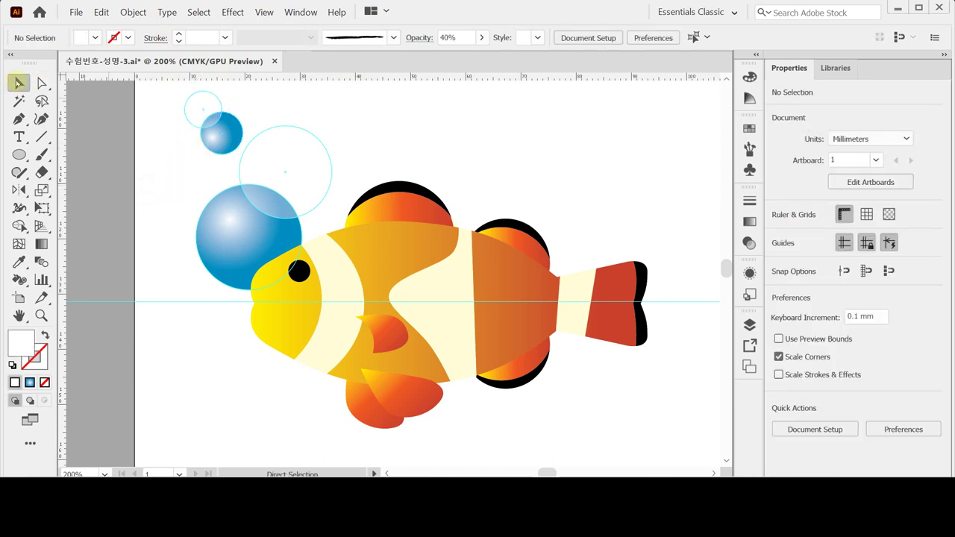
Step: Save the whole clownfish with its bubbles as a Graphic symbol named 피쉬, and delete the artwork from the artboard
click(18, 83)
drag(156, 115, 654, 379)
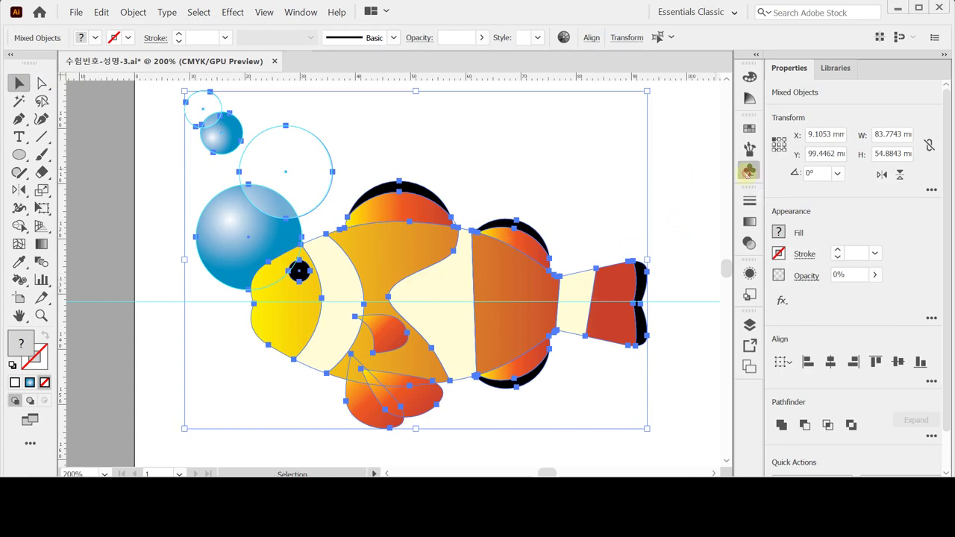
click(749, 170)
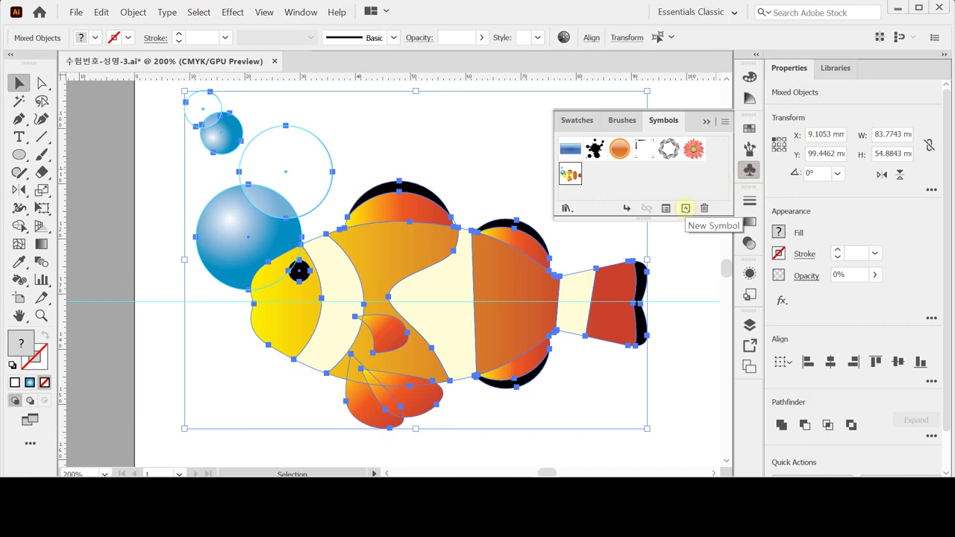
click(685, 208)
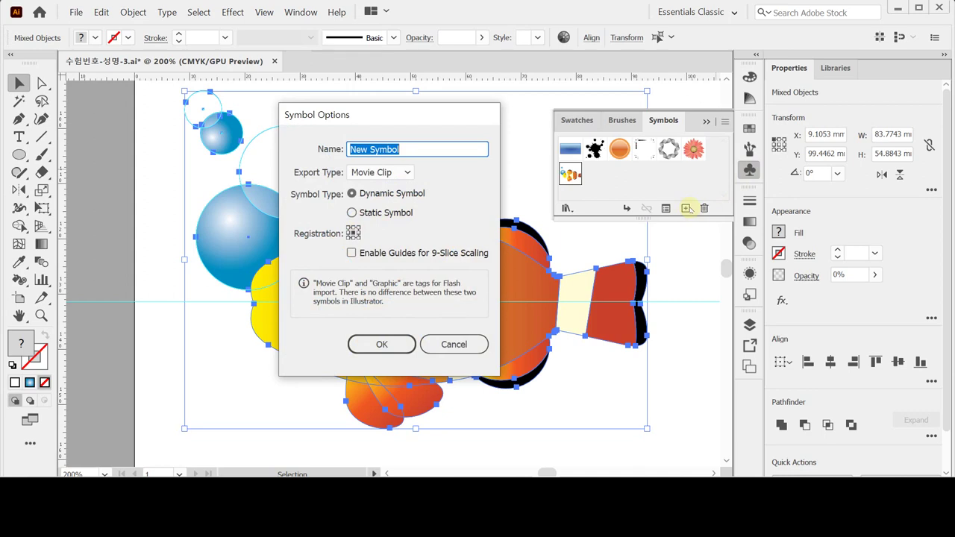
text(ㅁ)
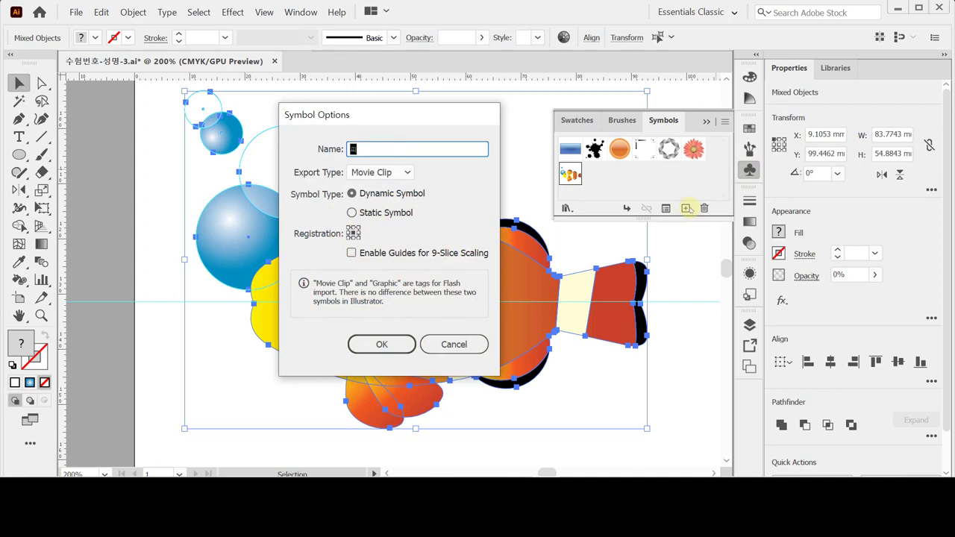
text(피쉬)
click(408, 173)
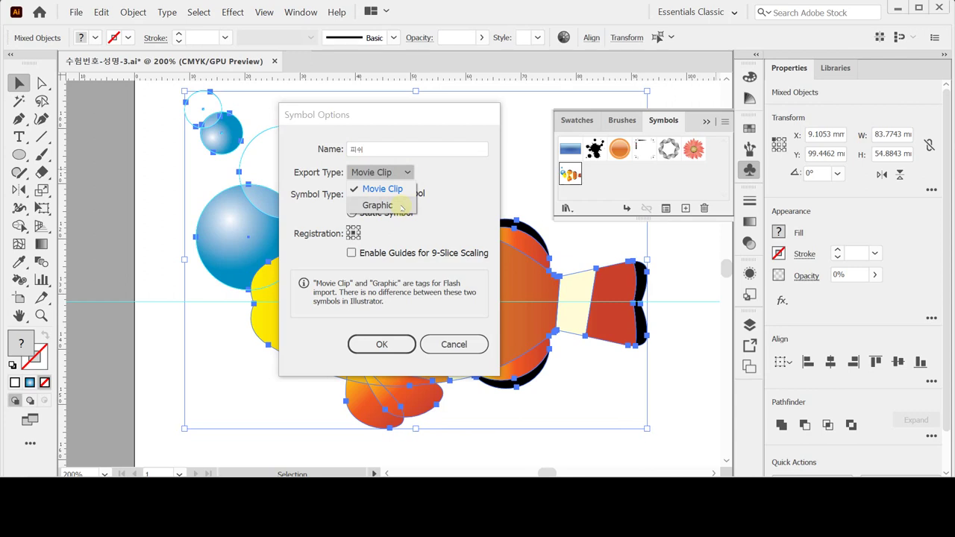
click(401, 209)
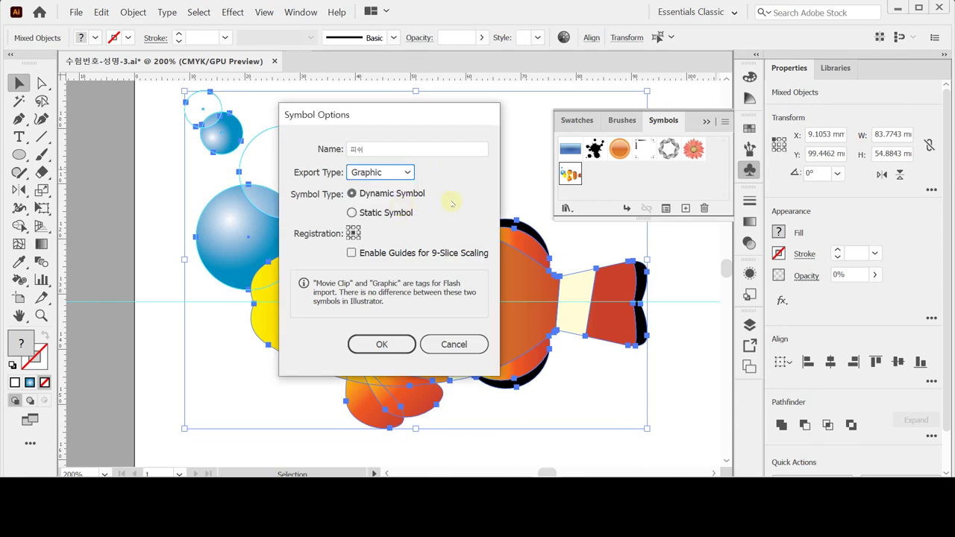
click(382, 344)
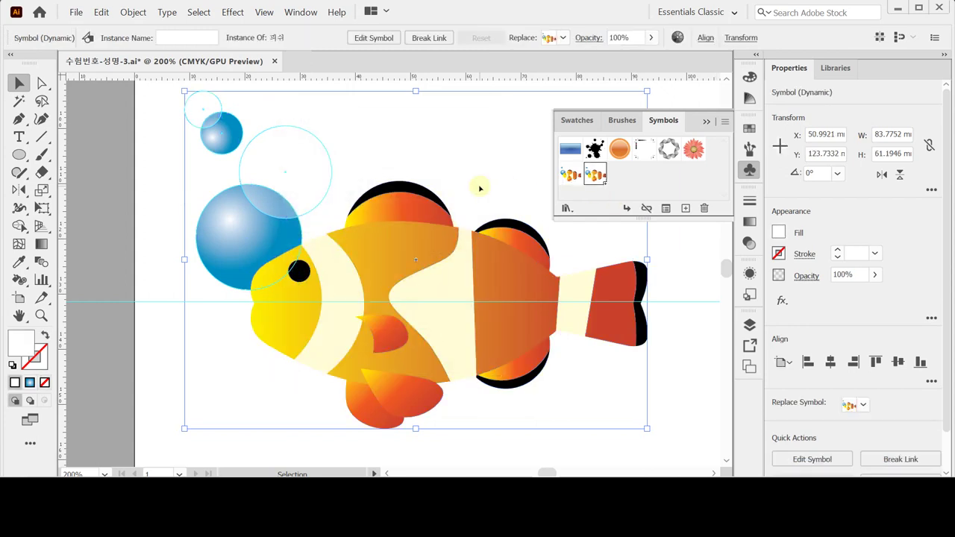
key(Delete)
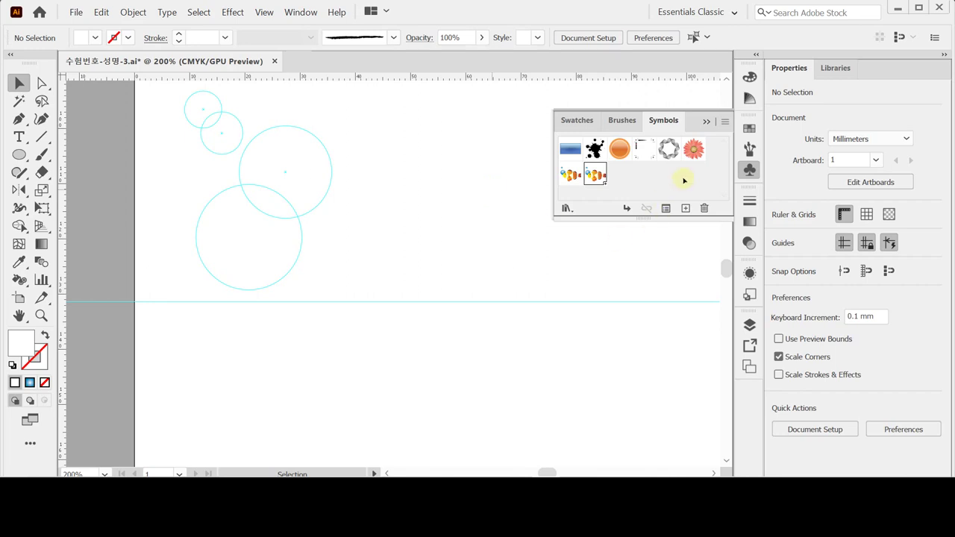
click(750, 170)
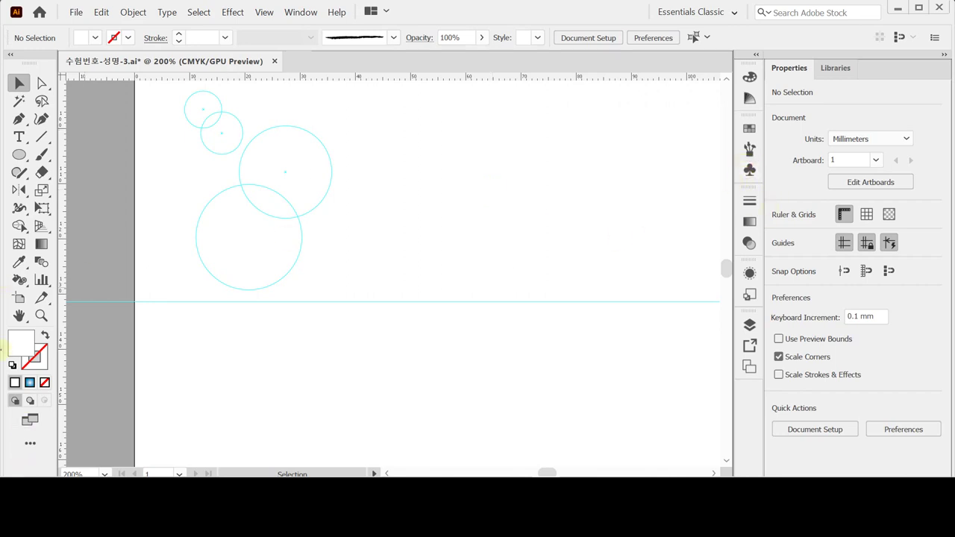
Step: Create a 210 × 297 mm rectangle from the artboard's upper-left corner so it covers the whole page
double_click(19, 315)
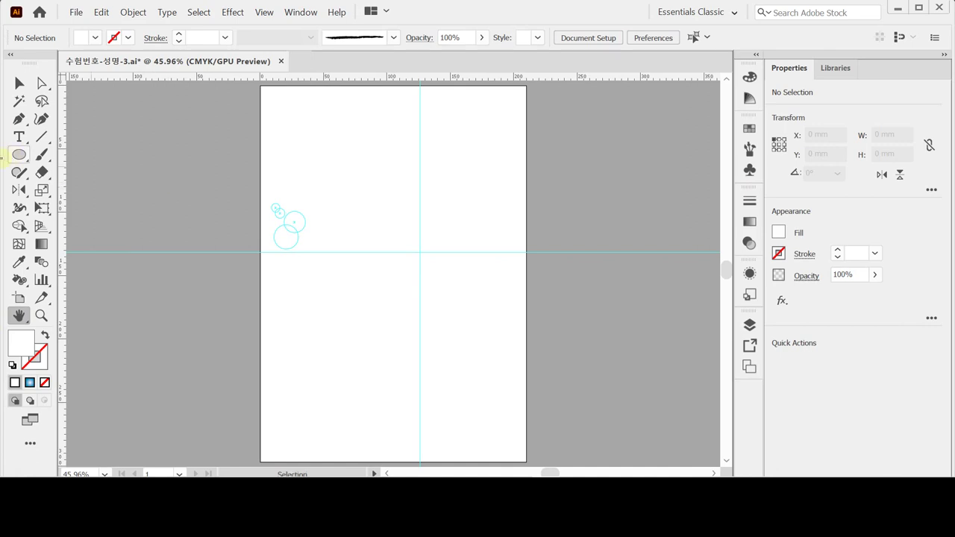
drag(19, 155, 83, 154)
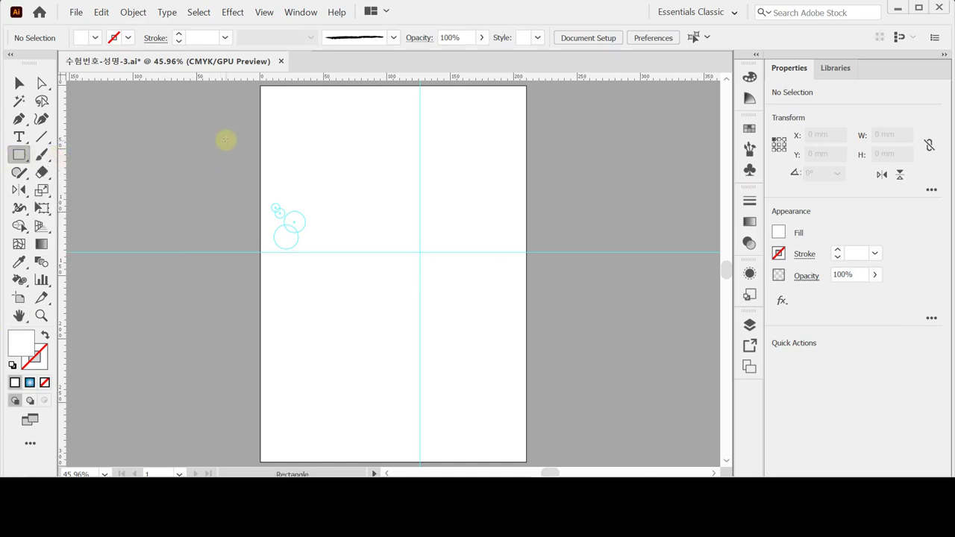
click(261, 87)
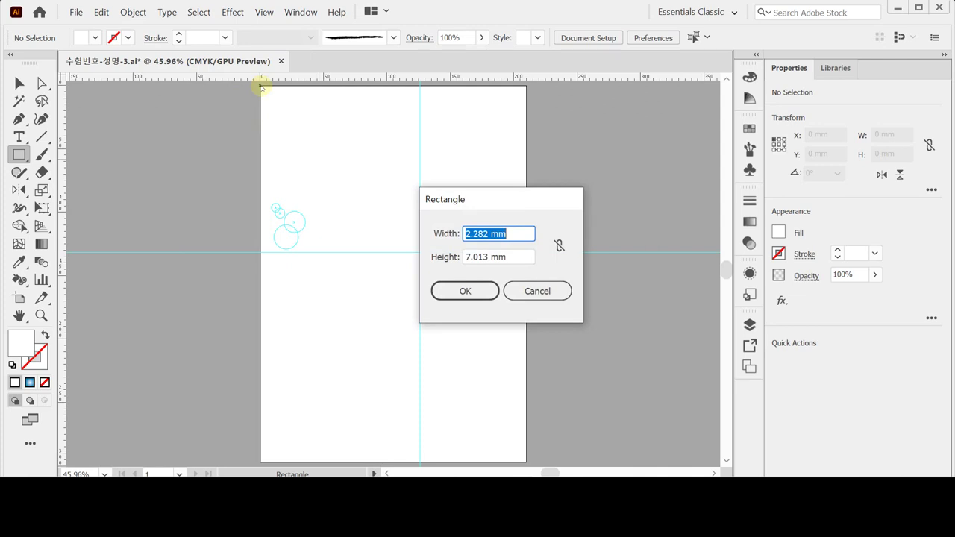
text(210)
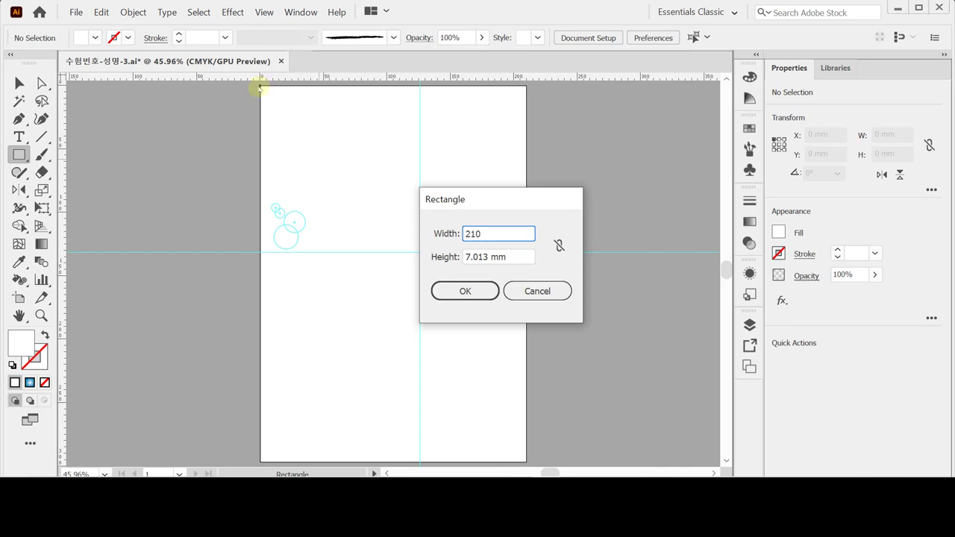
key(Tab)
text(297)
key(Return)
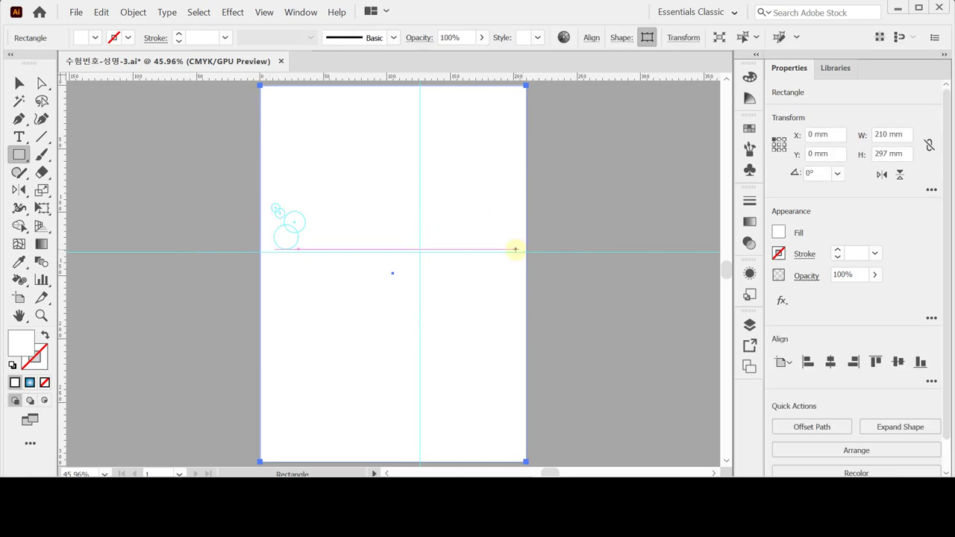
Step: Open the CMYK fill colour of the page-size rectangle for editing
click(779, 232)
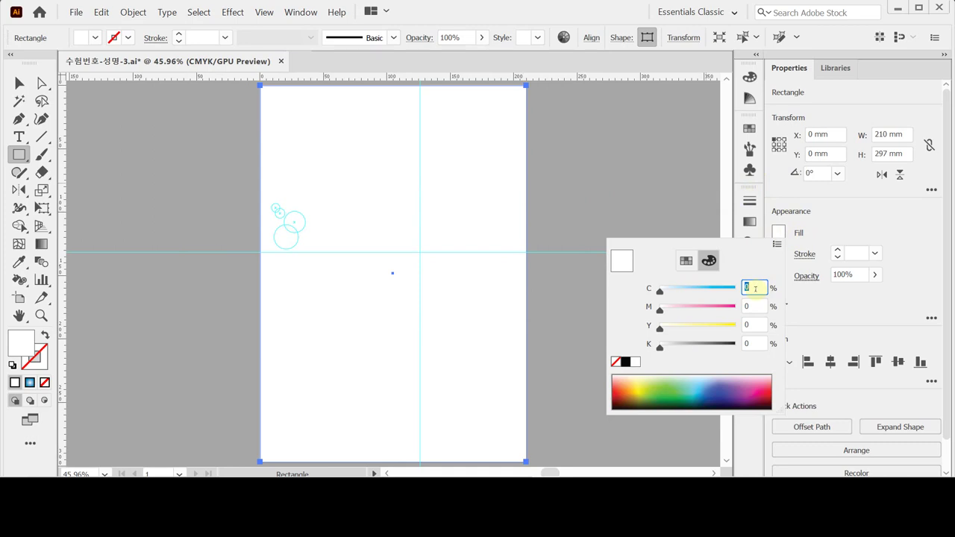
Step: Fill the 210 × 297 mm background rectangle with C=60, M=70, Y=70, K=60
text(60)
key(Tab)
text(70)
key(Tab)
text(70)
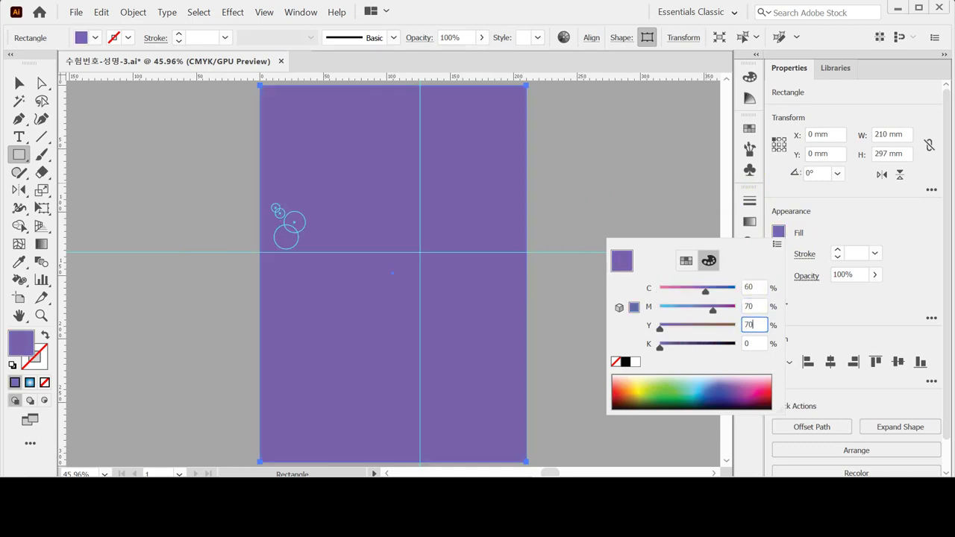
key(Tab)
text(100)
key(Return)
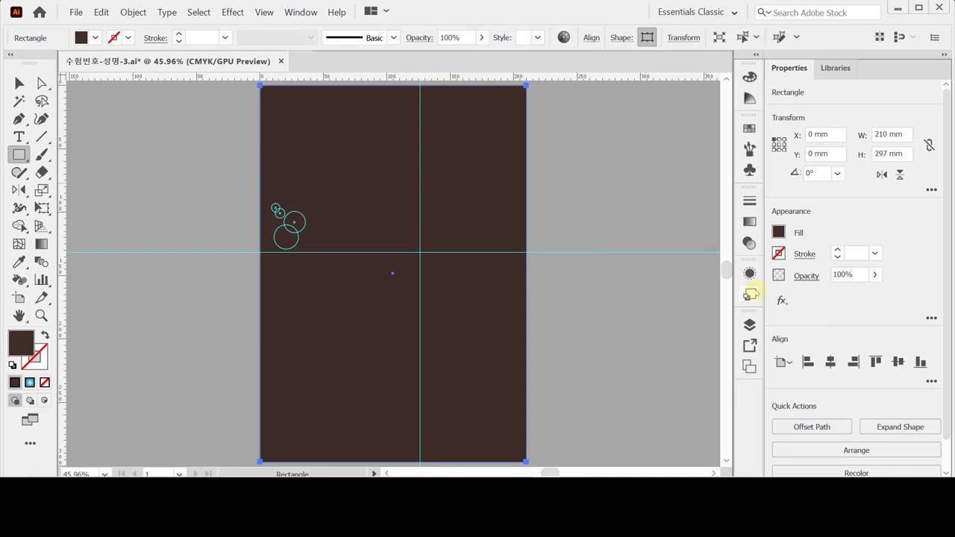
Step: Add a gradient mesh point to the background at about X 105 mm, Y 113 mm and color it C=90, M=30, Y=0, K=0
key(u)
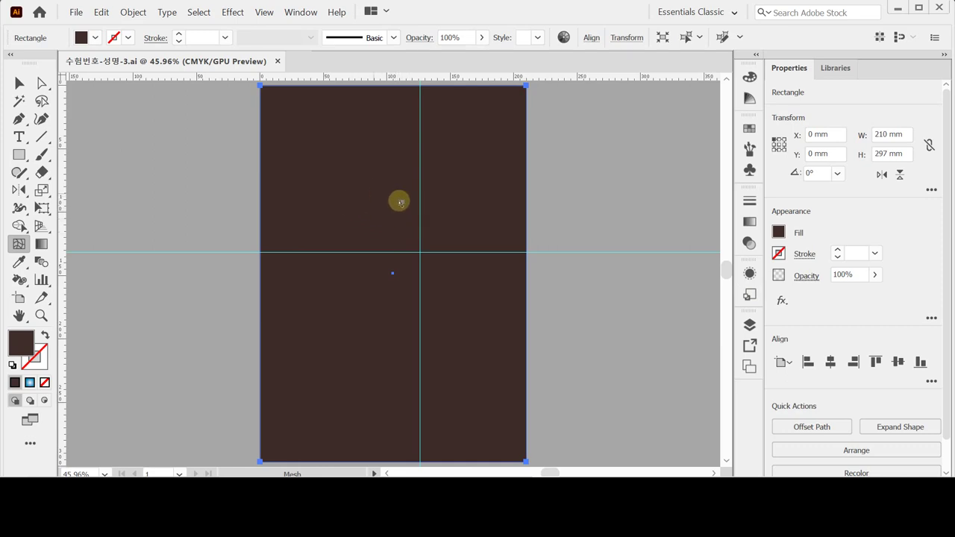
click(394, 230)
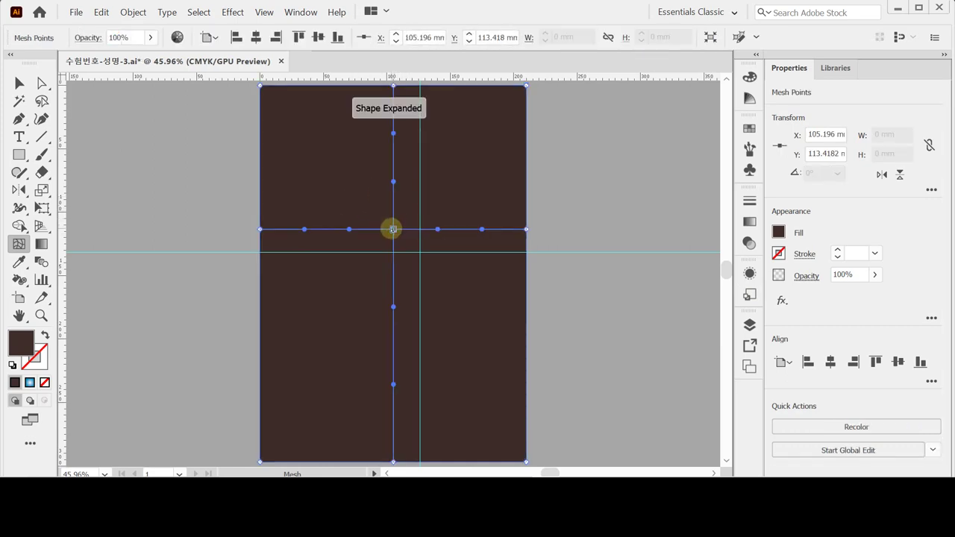
click(778, 232)
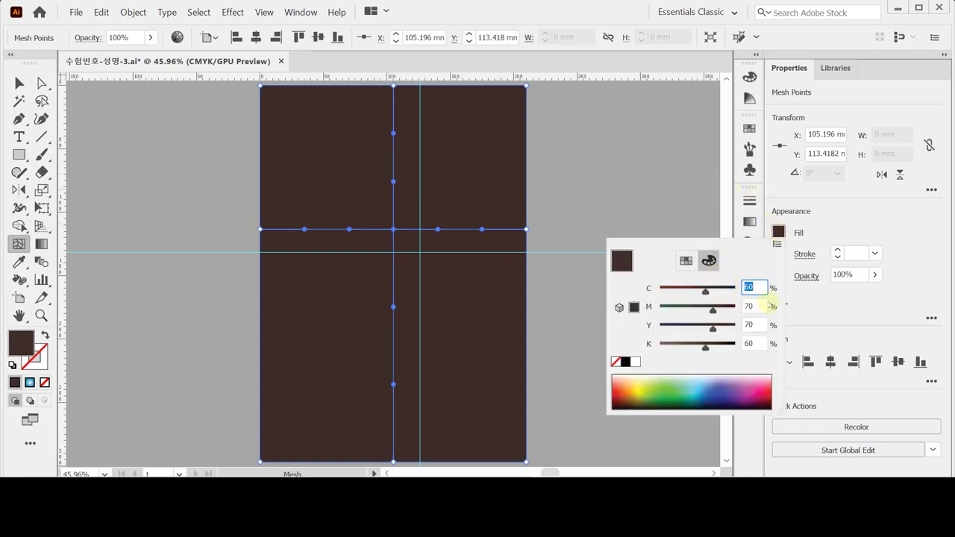
text(90)
key(Tab)
text(3)
key(Tab)
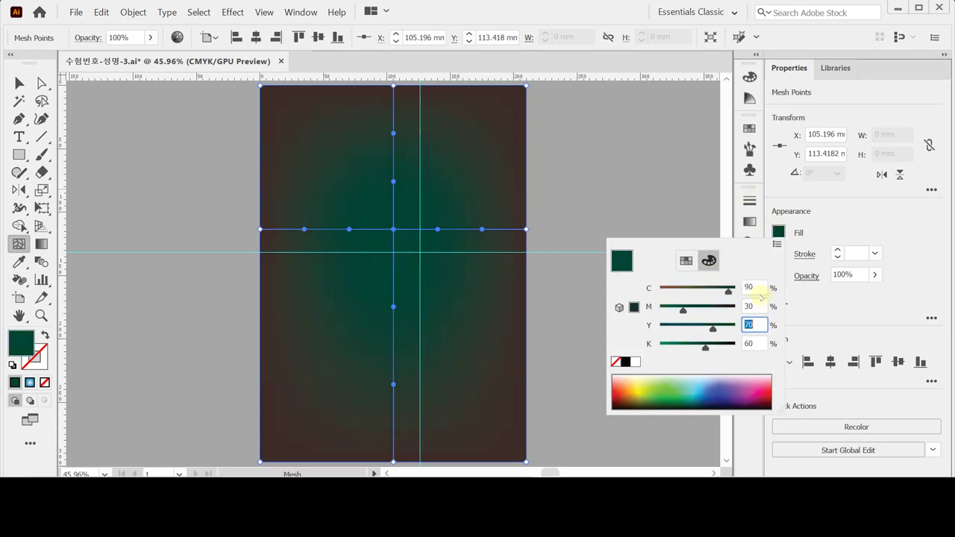
text(0)
key(Tab)
text(0)
key(Tab)
key(Return)
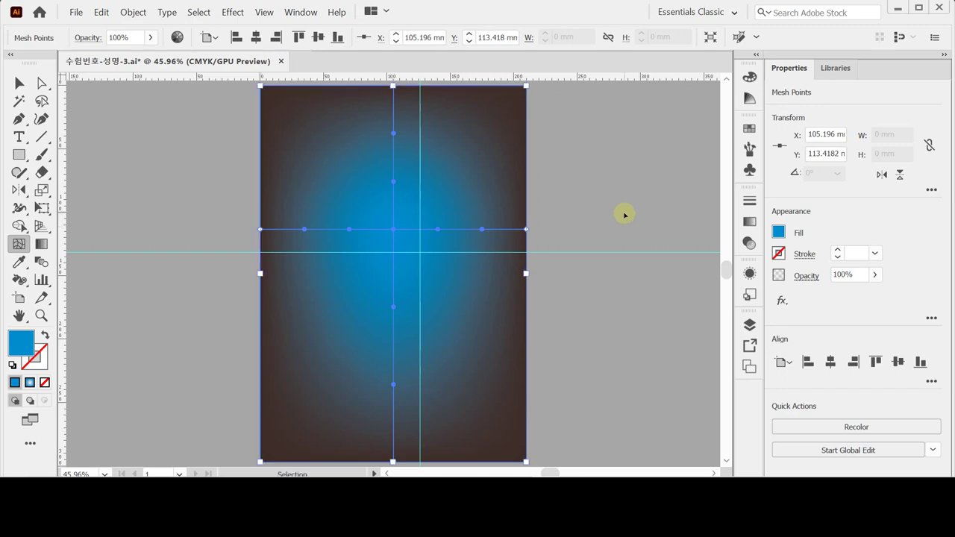
click(624, 215)
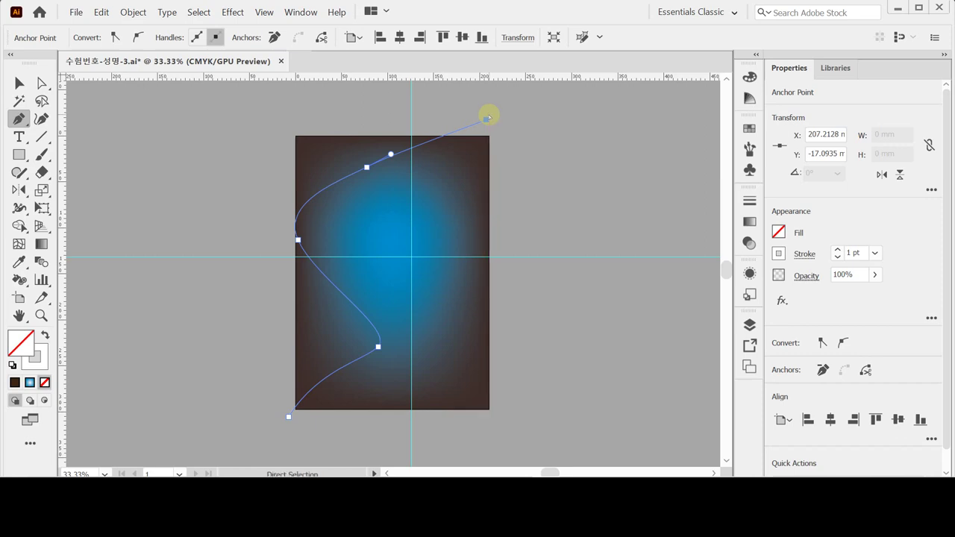
Step: Make a blend between the thin white curve and the 5 pt yellow-green curve
key(Escape)
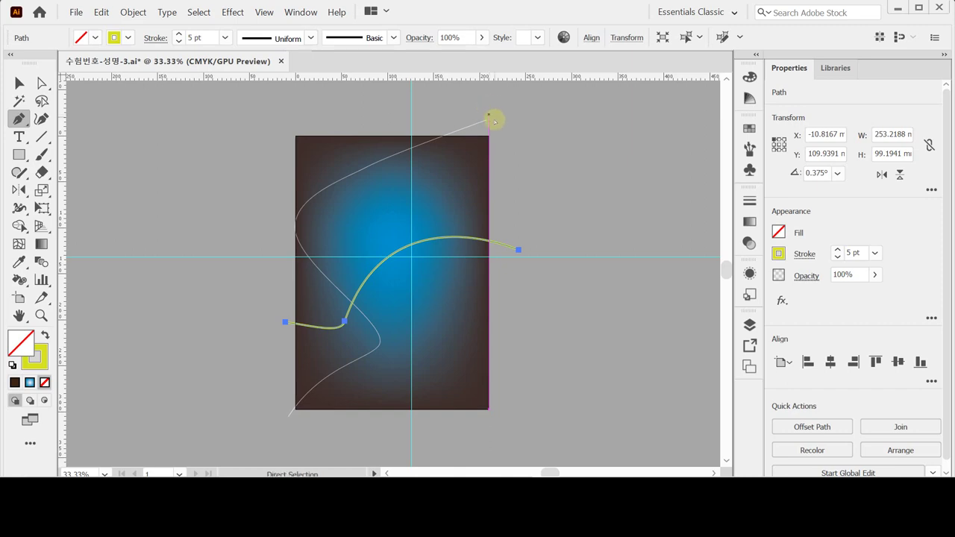
key(v)
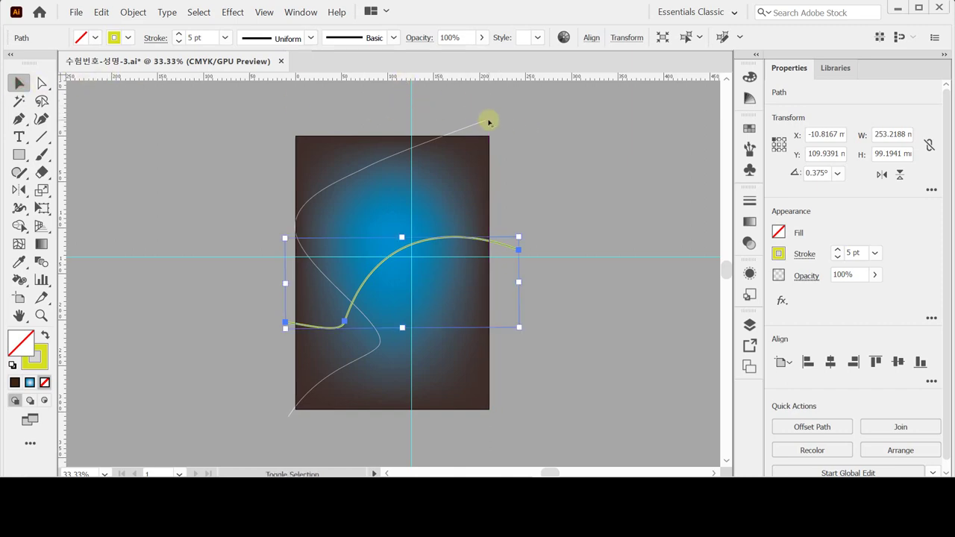
shift+click(486, 121)
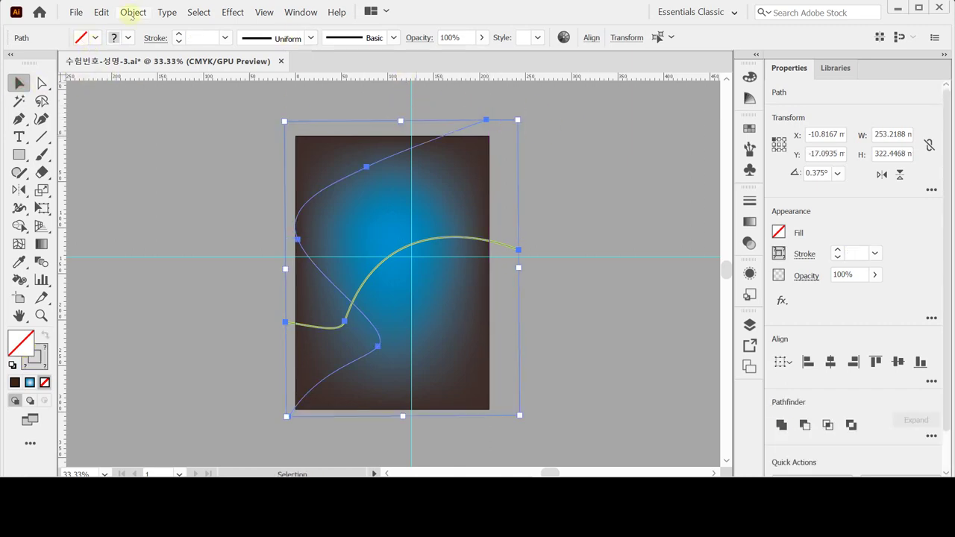
click(133, 12)
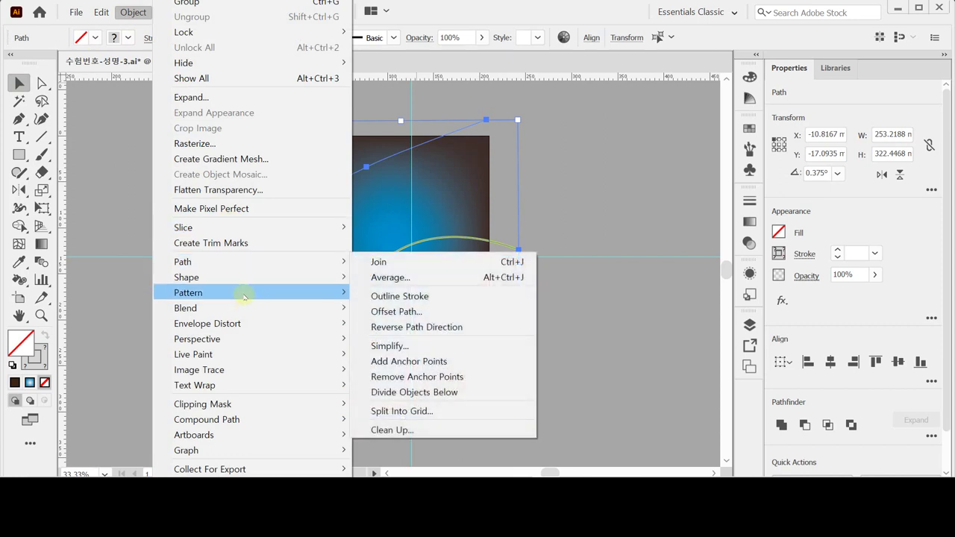
mouse_move(247, 308)
click(381, 310)
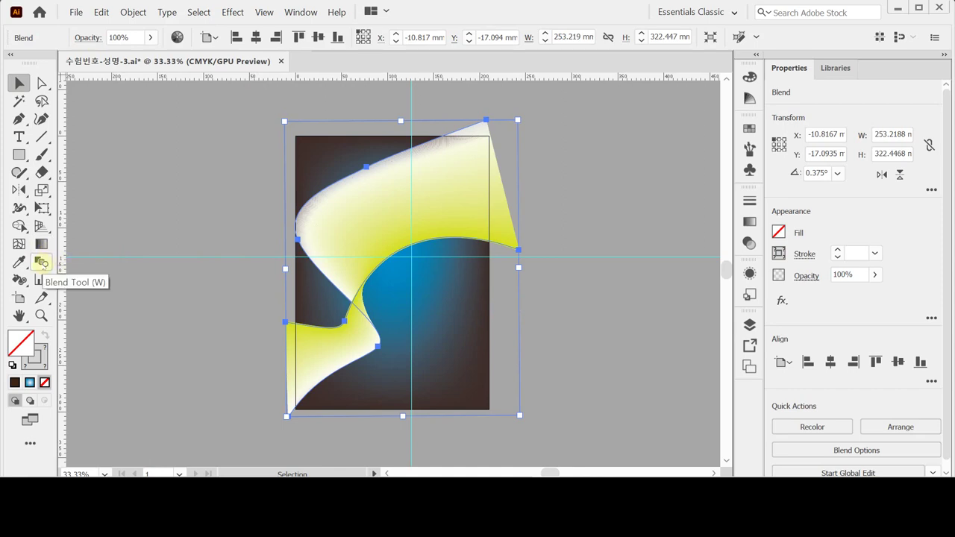
Step: Set the blend's spacing to Specified Steps with 15 steps
double_click(42, 263)
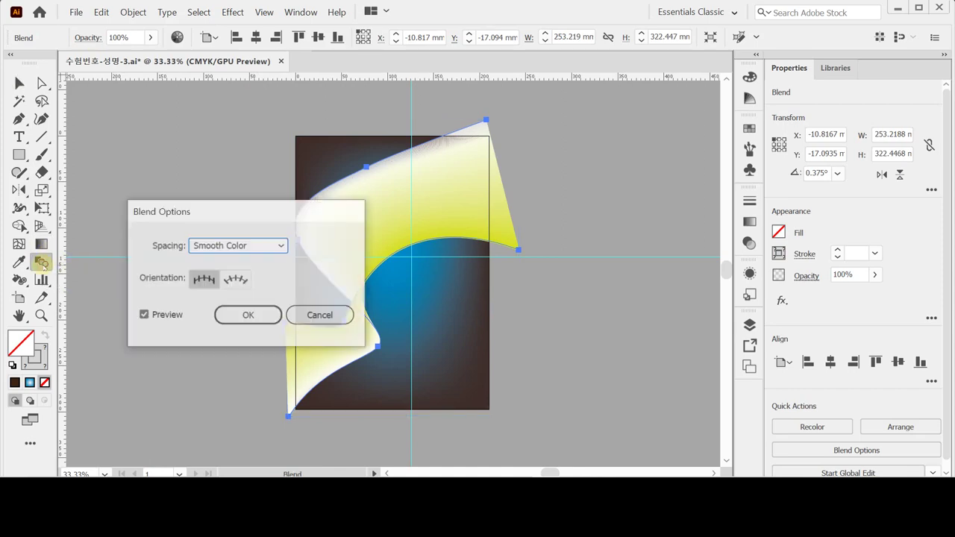
click(244, 247)
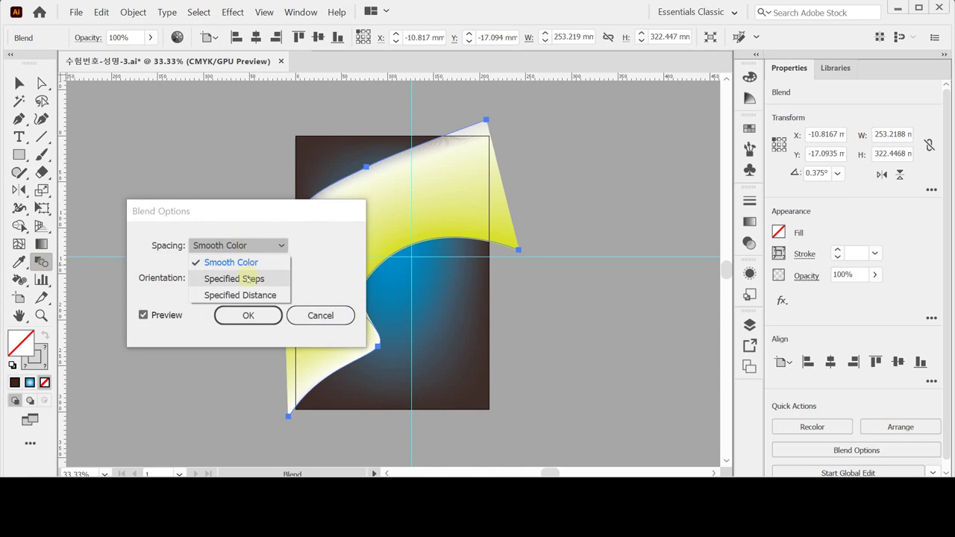
click(248, 275)
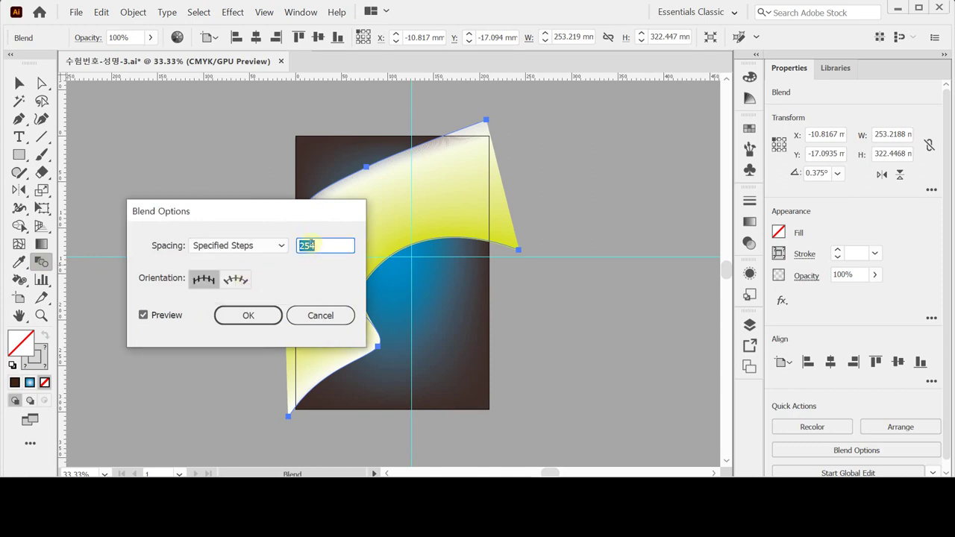
text(15)
key(Return)
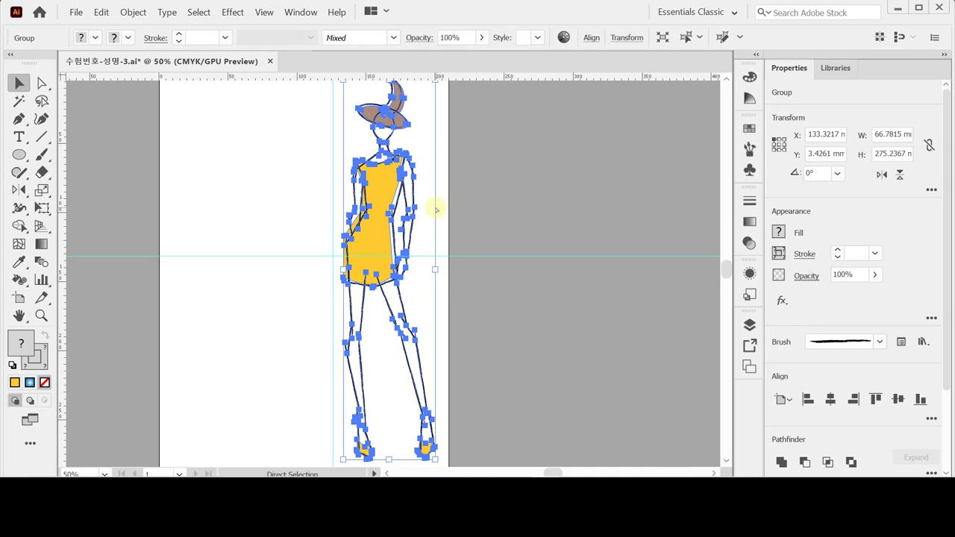
Step: Cut the finished fashion figure group from the artboard, leaving its guide sketch in place
key(ctrl+x)
key(ctrl+equal)
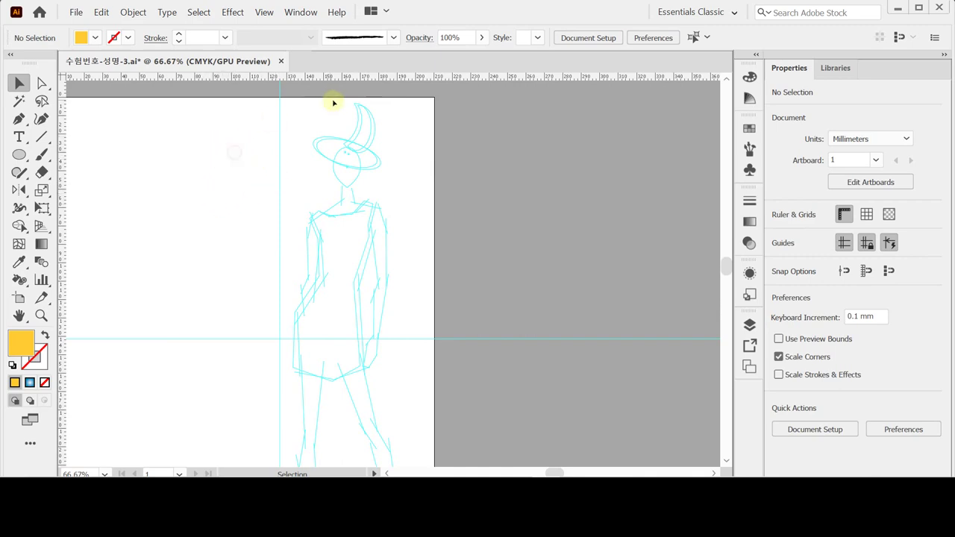
Step: Open the Artistic_ChalkCharcoalPencil brush library
click(394, 38)
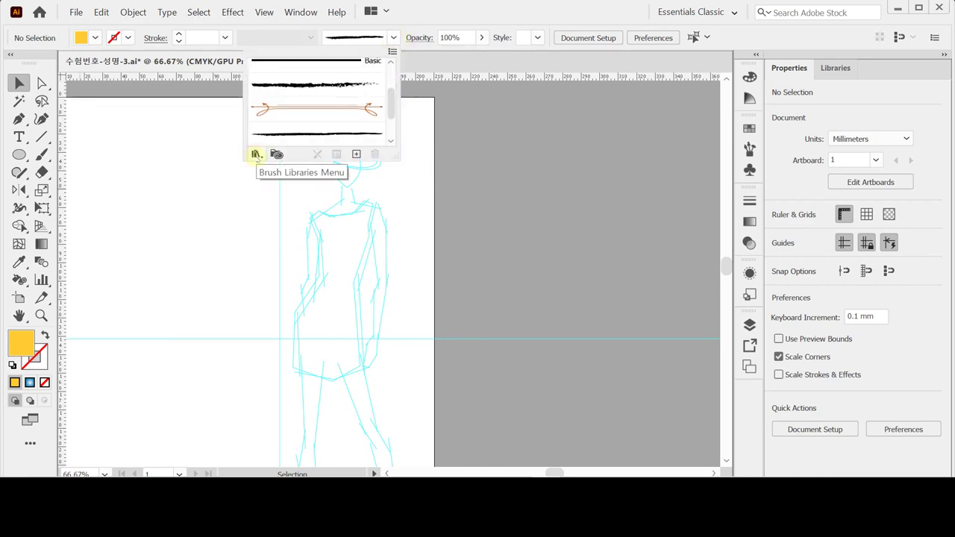
click(256, 154)
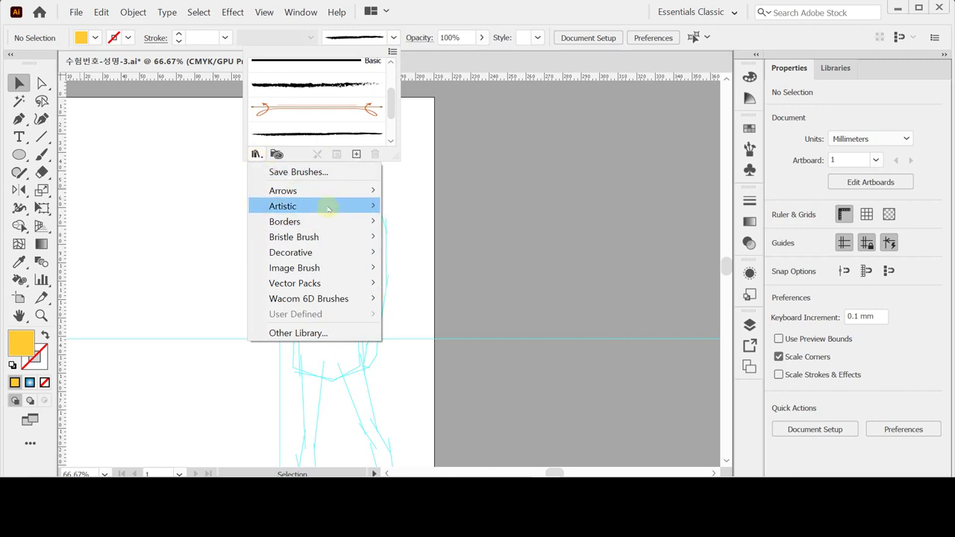
mouse_move(329, 208)
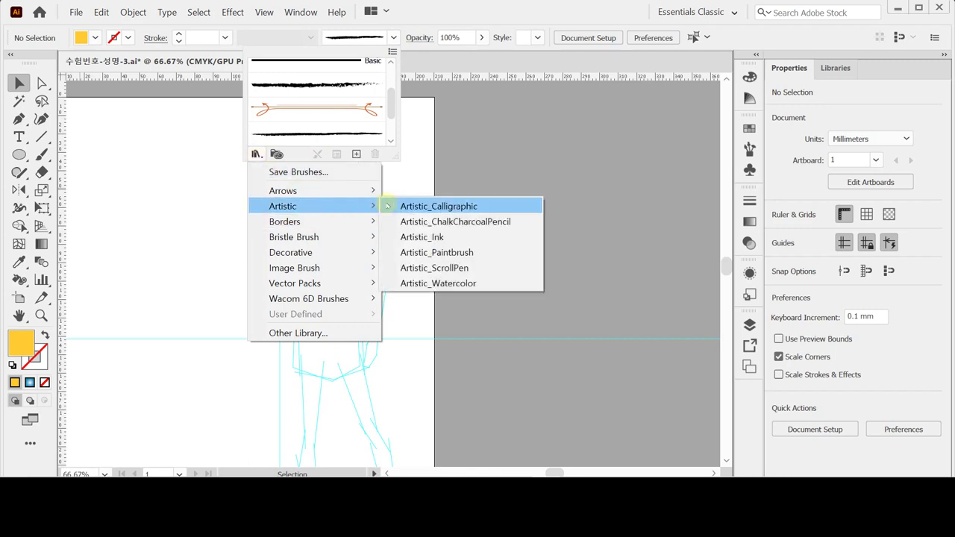
click(407, 218)
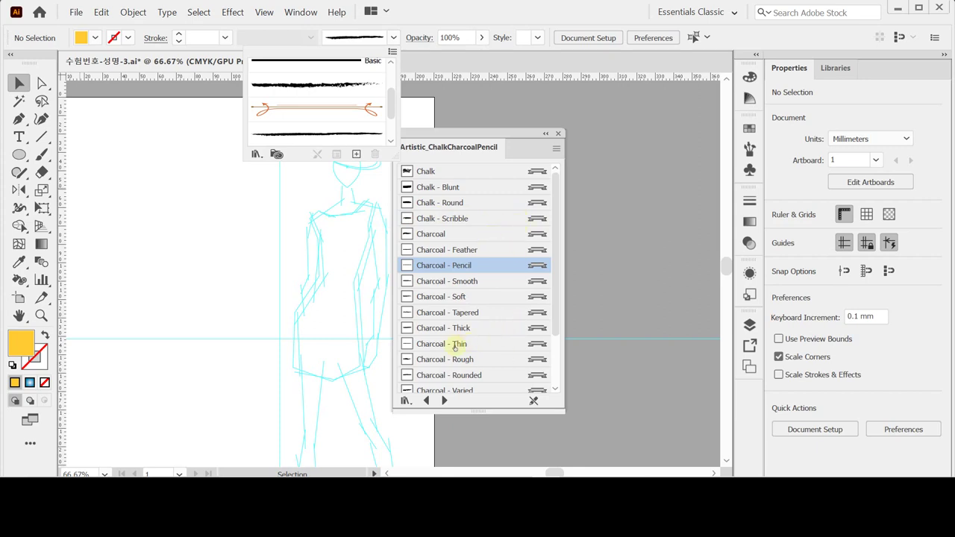
Step: Examine the library's brush strokes as thumbnails and return to the list of brush names
click(556, 150)
click(556, 149)
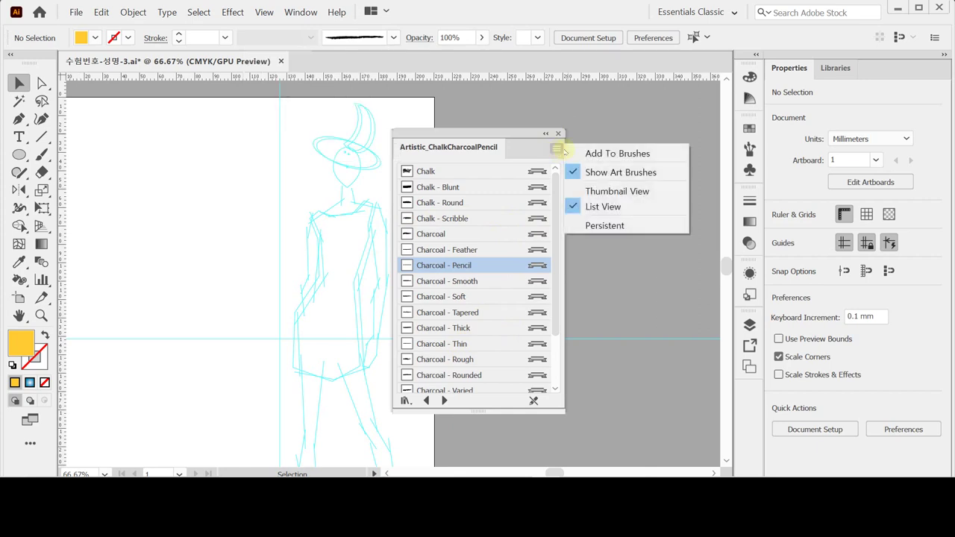
click(620, 191)
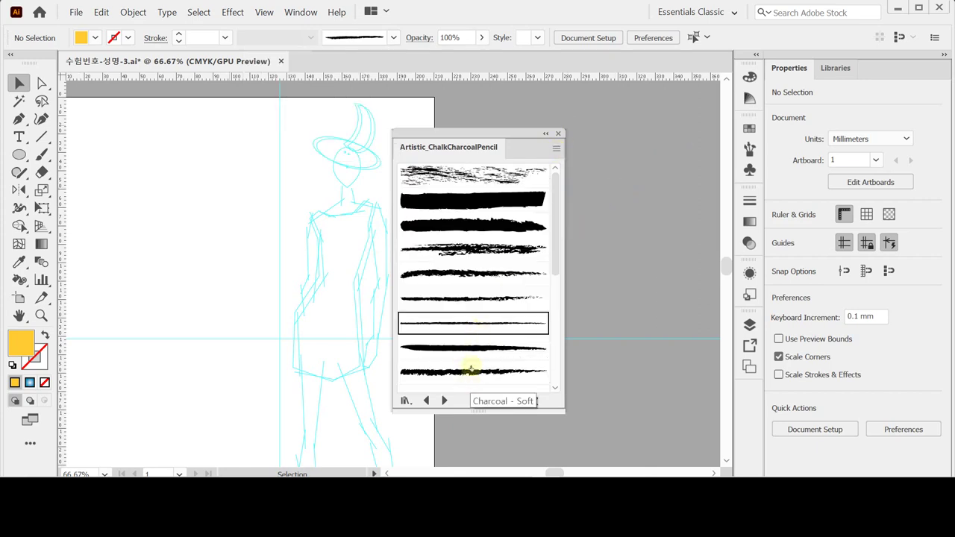
scroll(485, 312, down, 4)
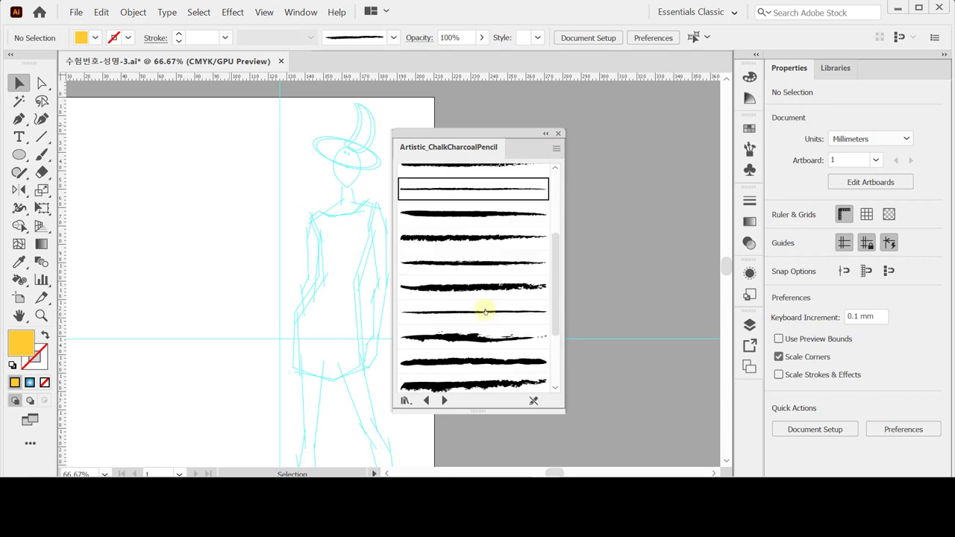
click(556, 148)
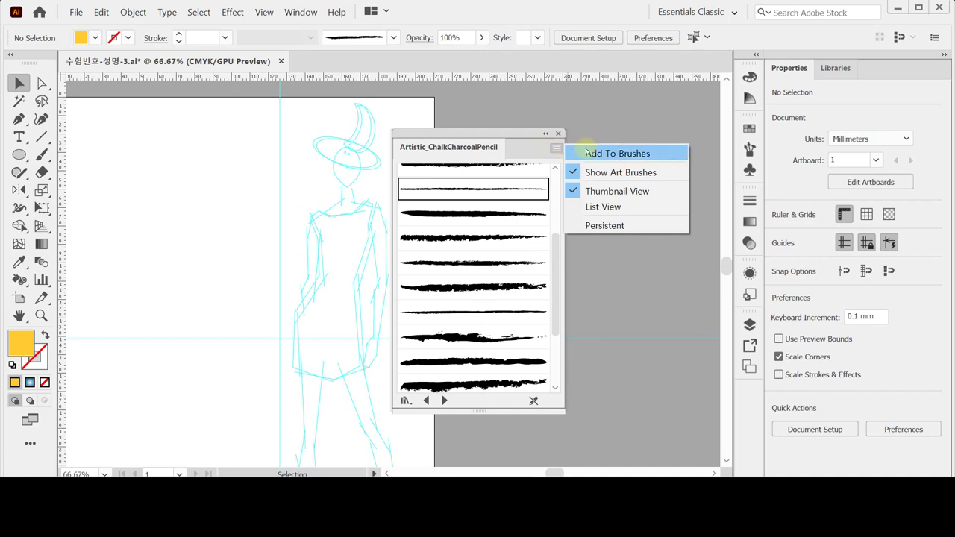
click(605, 206)
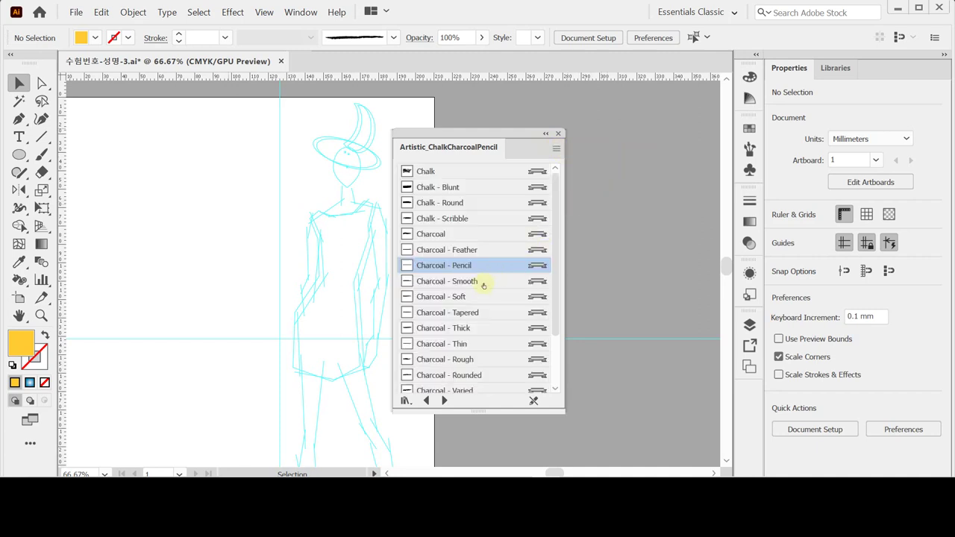
Step: Choose the Charcoal - Thin brush and set up the Ellipse tool with a black 1 pt stroke and no fill
click(477, 346)
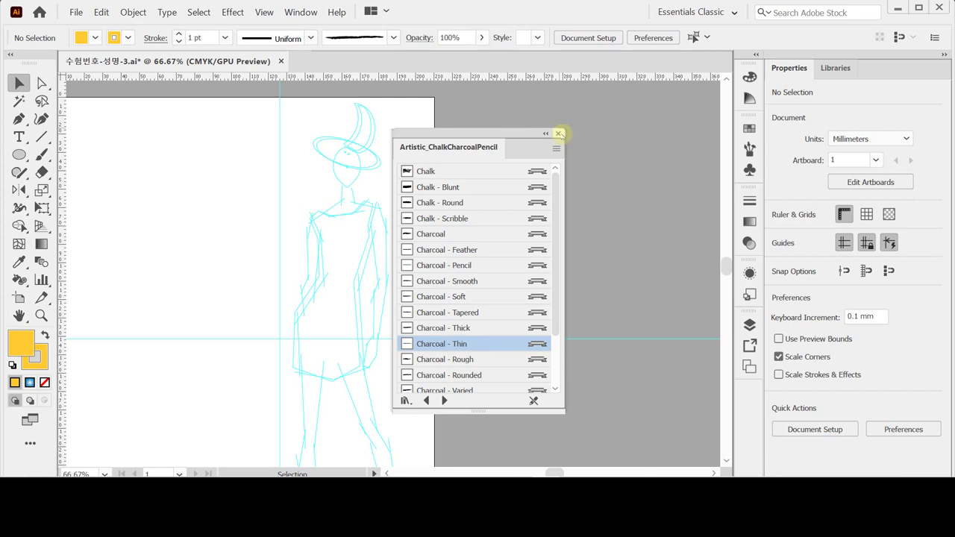
click(559, 134)
click(19, 154)
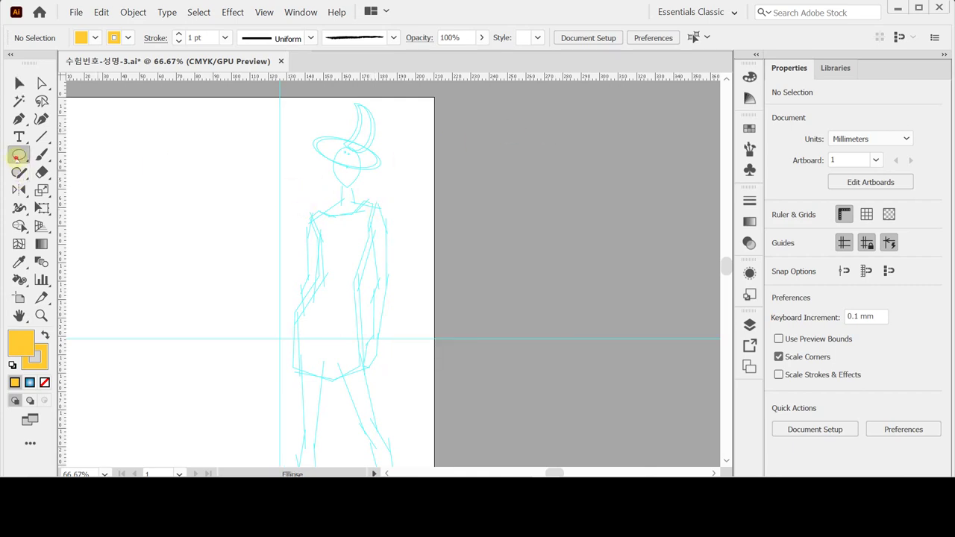
click(13, 366)
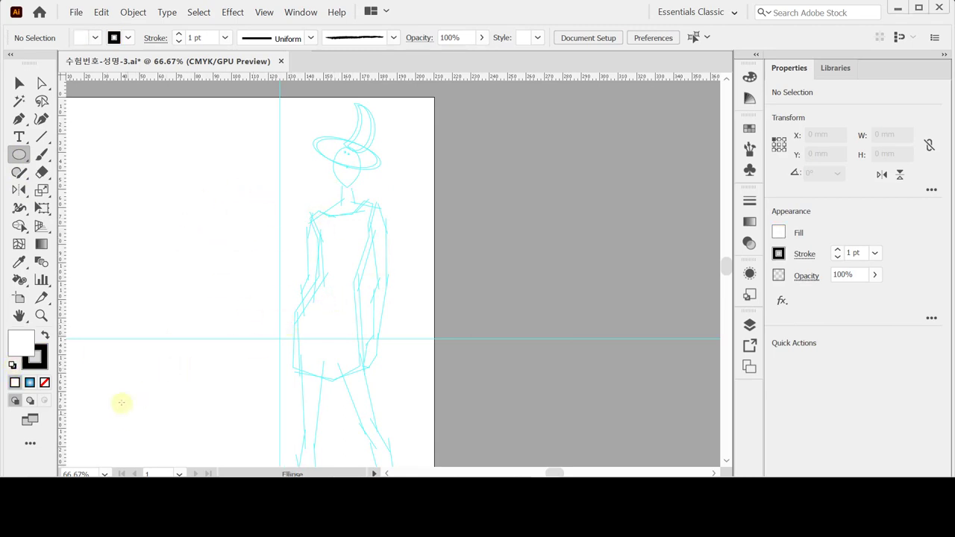
click(44, 383)
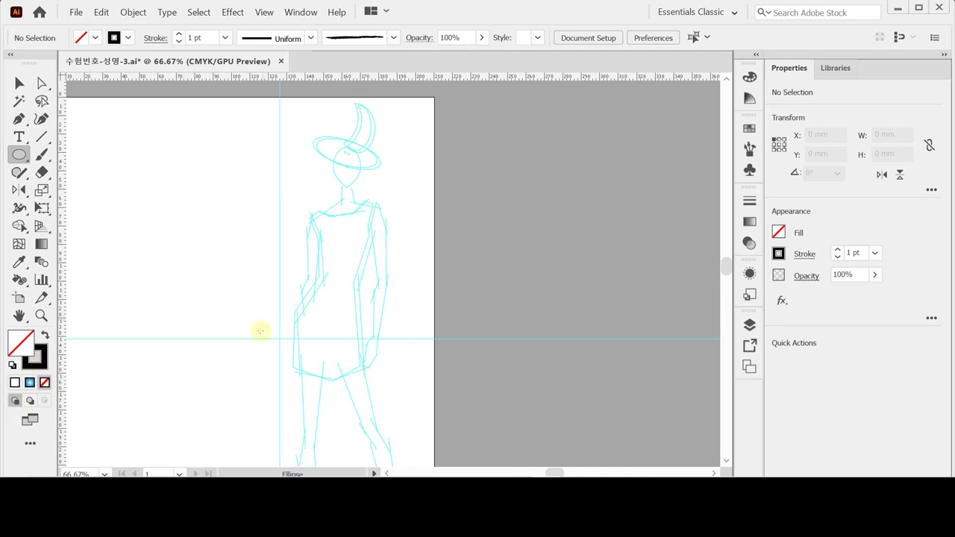
Step: Create an ellipse 15 mm wide and 22 mm high at the figure's head
click(336, 153)
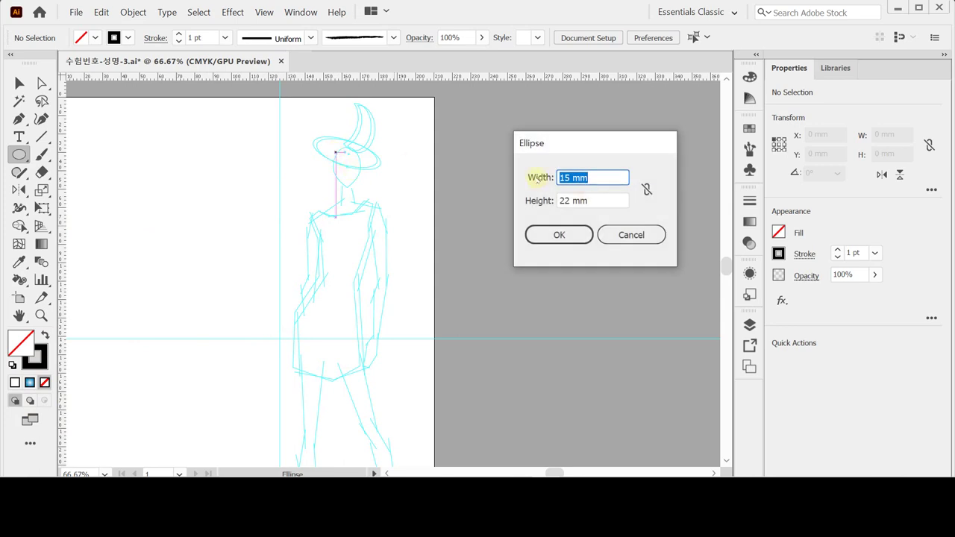
key(Tab)
click(543, 234)
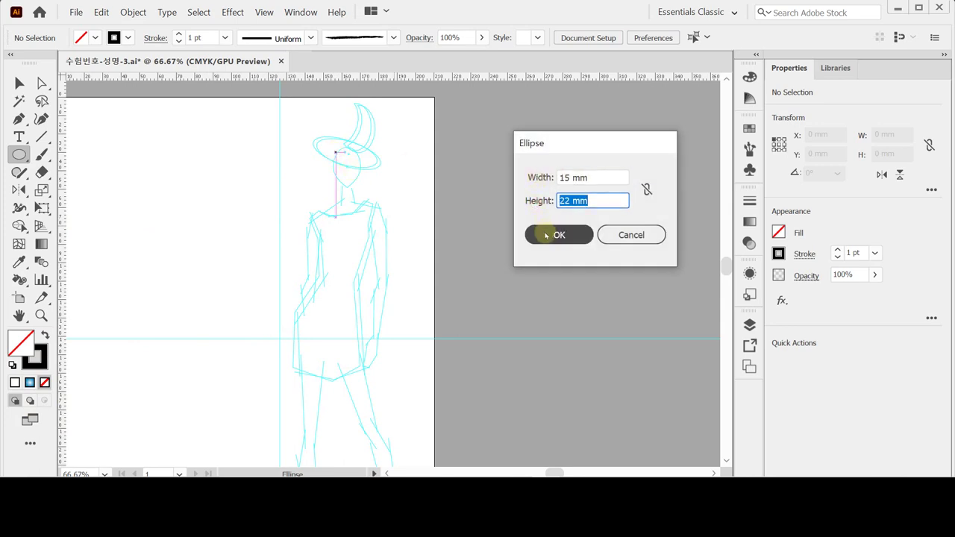
Step: Move the ellipse onto the figure's face guide, to about X 155 mm, Y 27 mm
ctrl+click(376, 213)
ctrl+click(359, 246)
ctrl+click(360, 249)
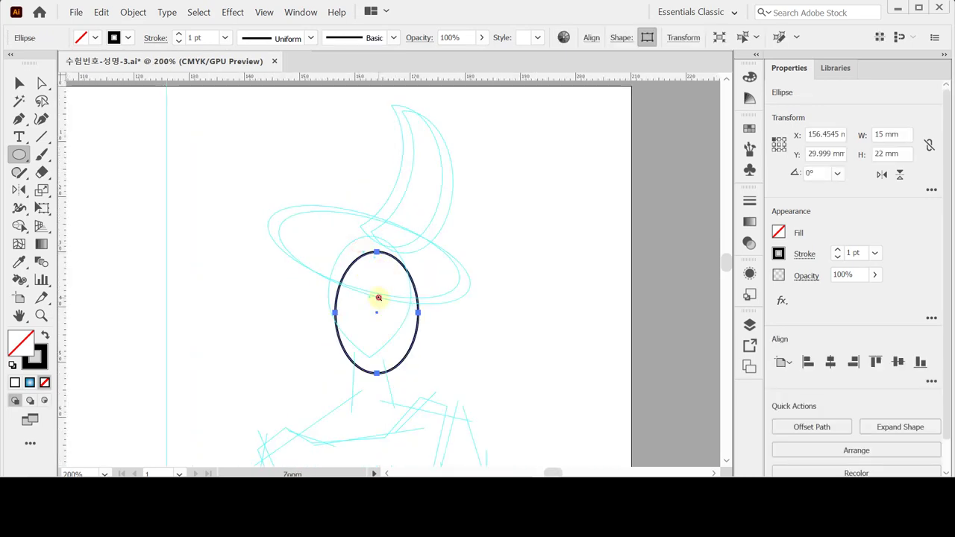
ctrl+click(379, 300)
drag(404, 294, 394, 270)
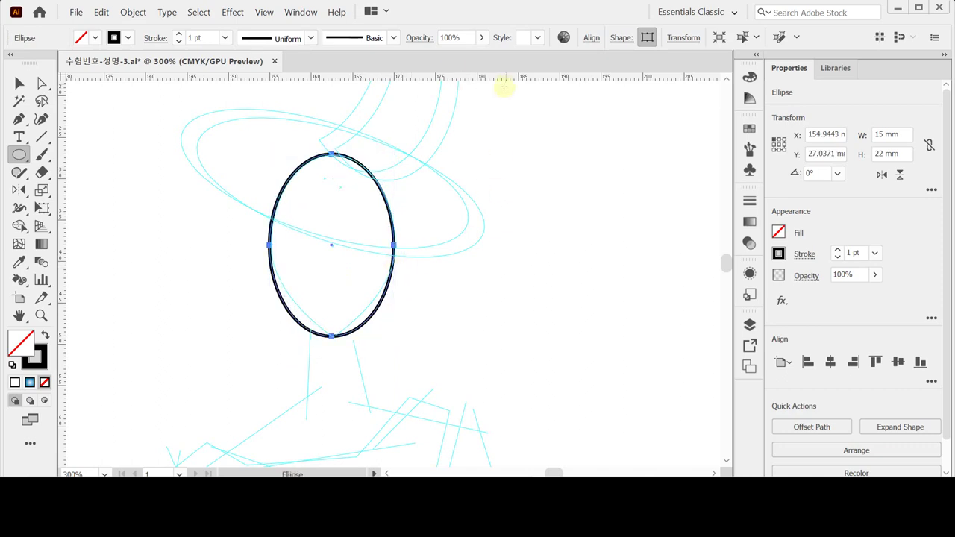
Step: Apply the thin charcoal brush to the outline of the face ellipse
click(392, 37)
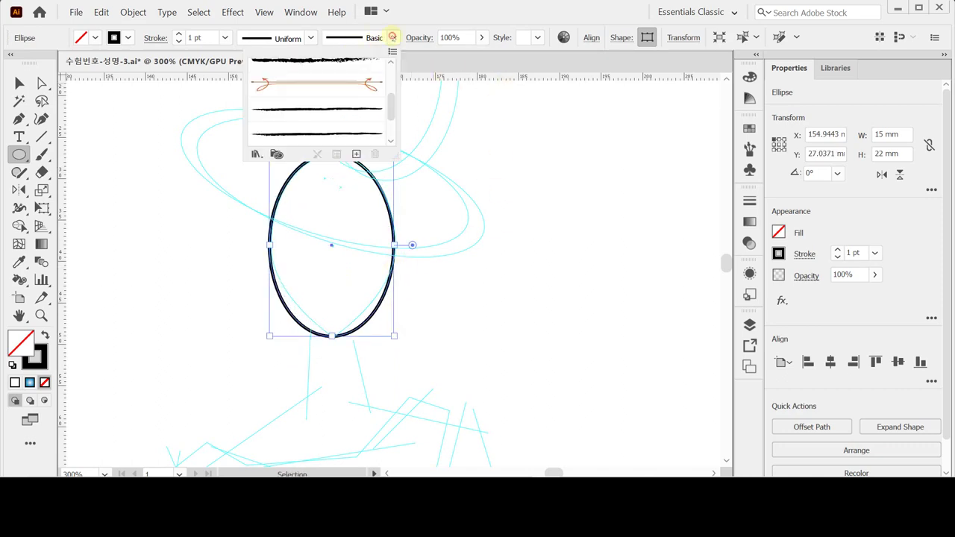
click(321, 113)
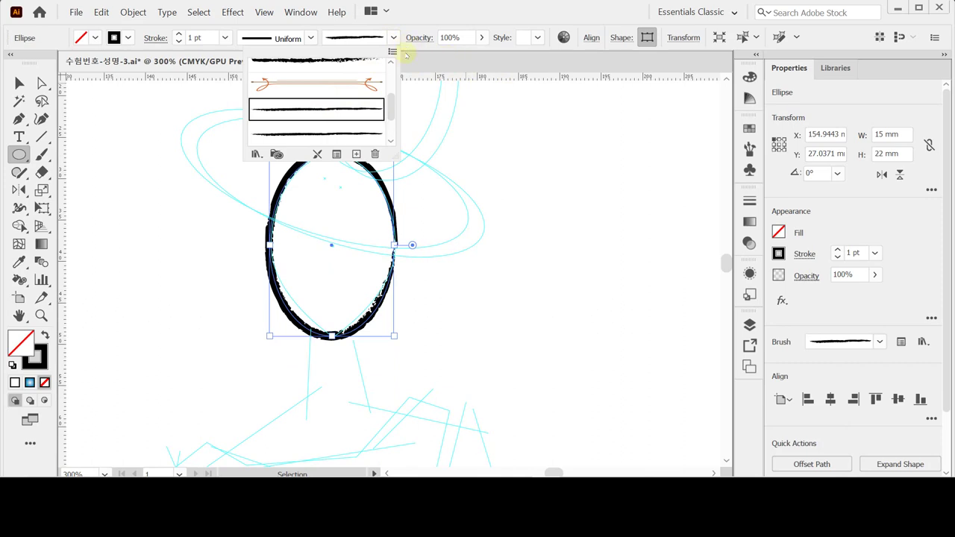
click(409, 26)
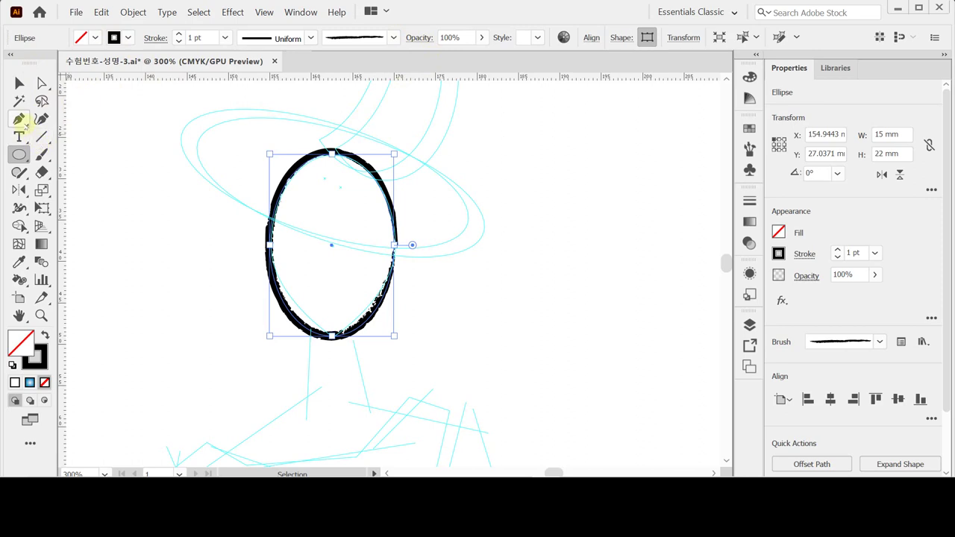
Step: Convert the face ellipse's bottom anchor point to a corner to form a pointed chin
drag(24, 125, 107, 168)
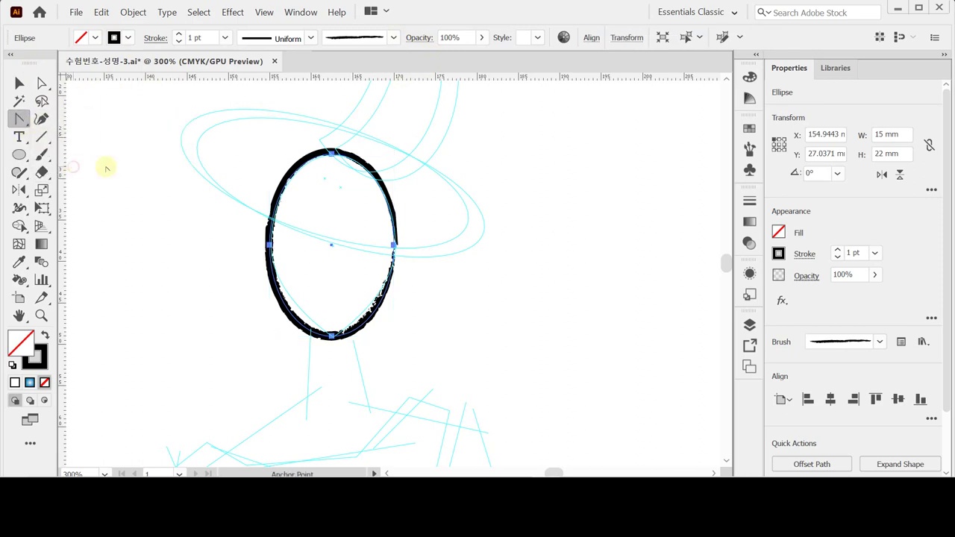
click(331, 336)
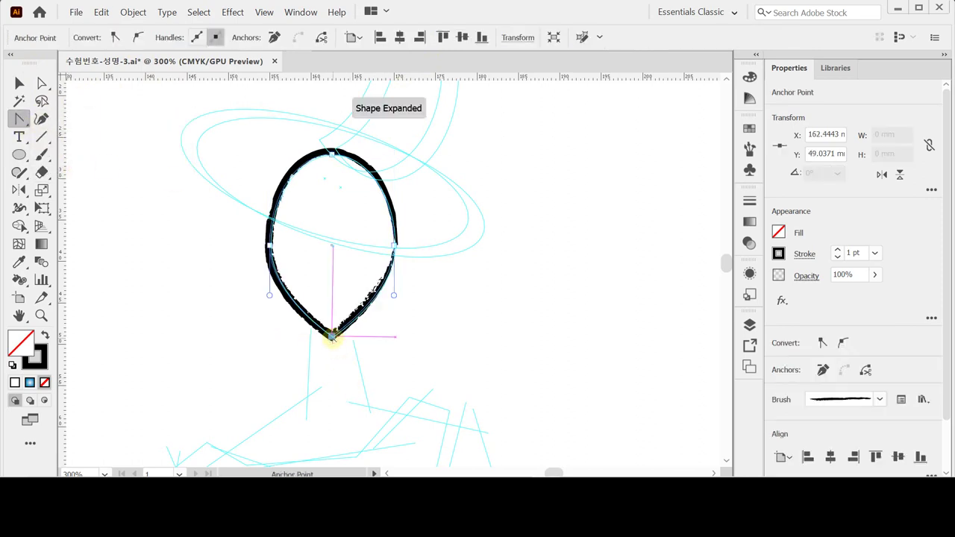
drag(333, 336, 337, 336)
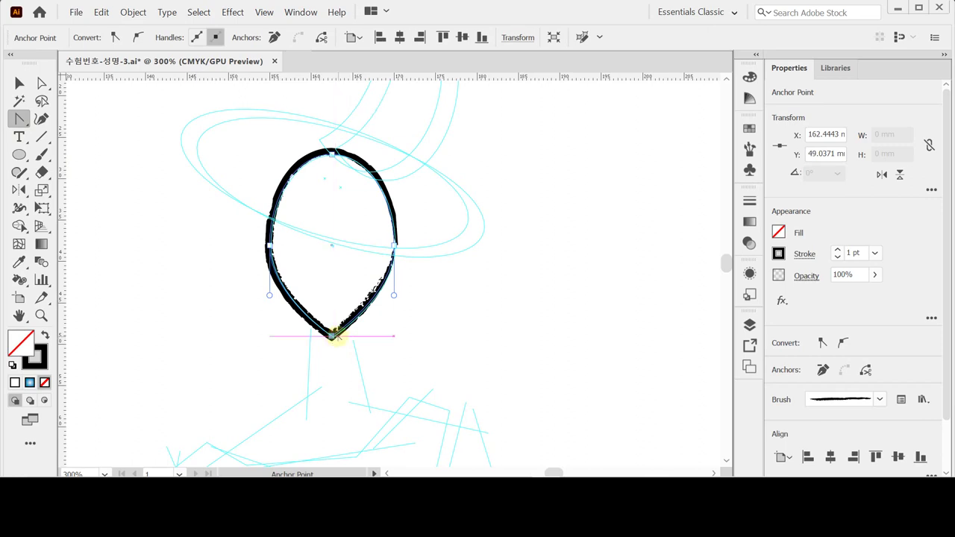
click(335, 336)
key(ctrl)
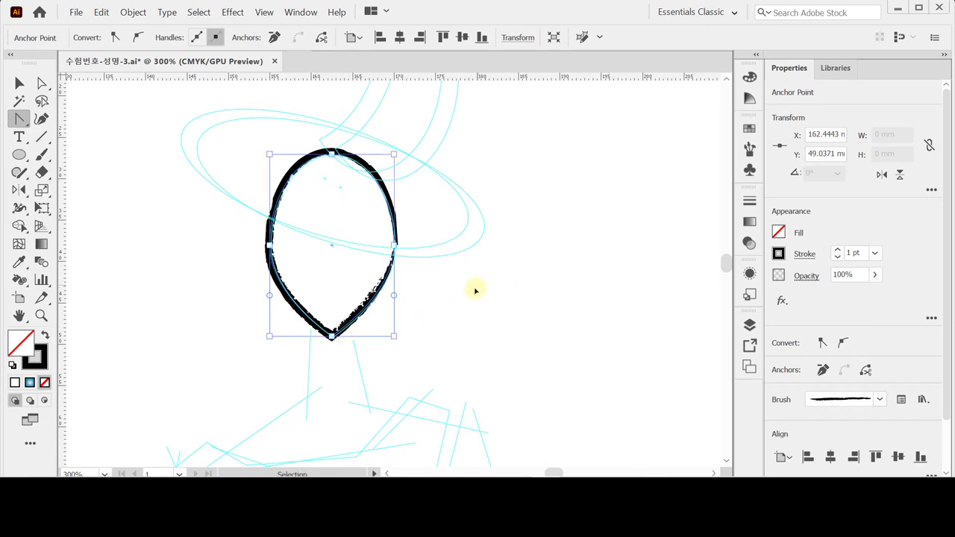
Step: Draw straight line segments over the guides for both sides of the figure's neck and both shoulders
key(ctrl+minus)
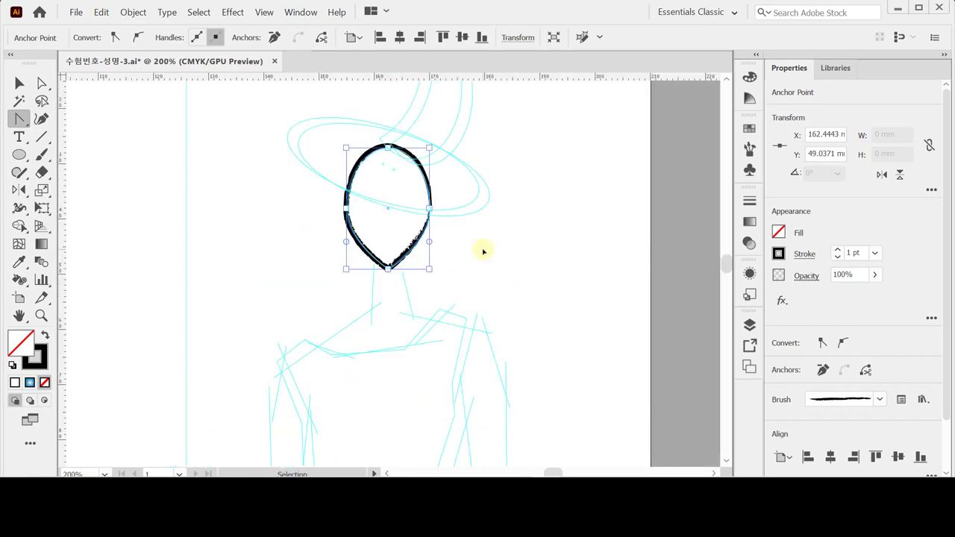
key(ctrl+minus)
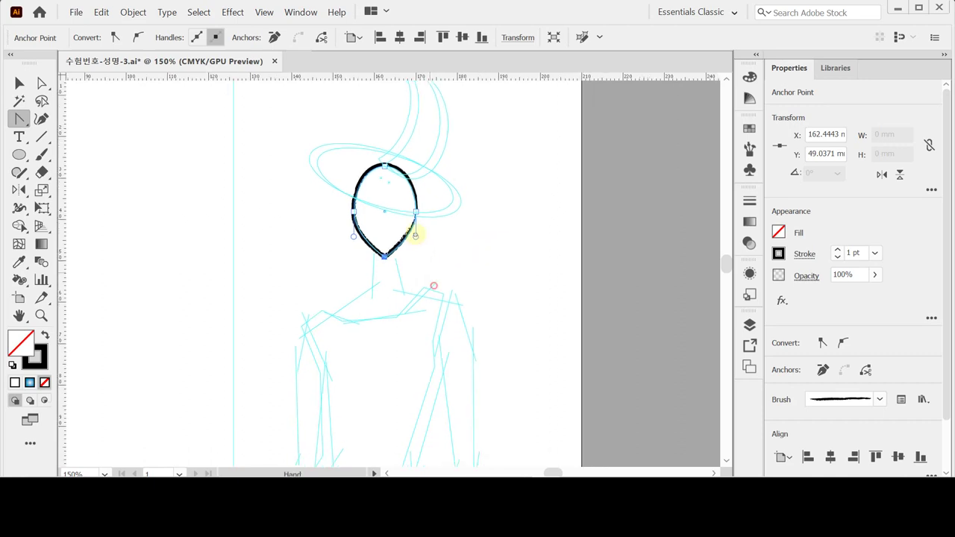
drag(415, 235, 389, 164)
click(450, 194)
click(42, 137)
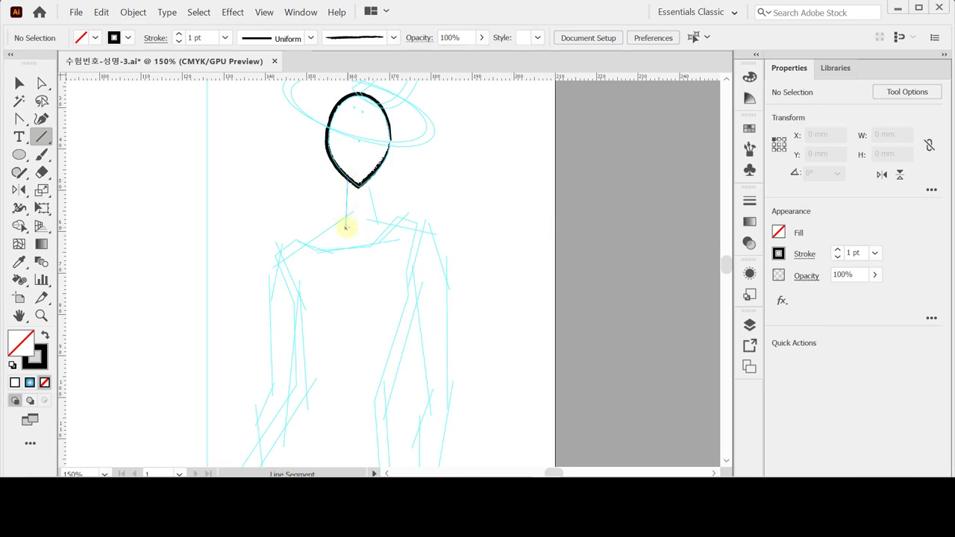
mouse_move(346, 227)
mouse_down()
mouse_move(348, 179)
mouse_move(378, 227)
mouse_move(277, 264)
mouse_up()
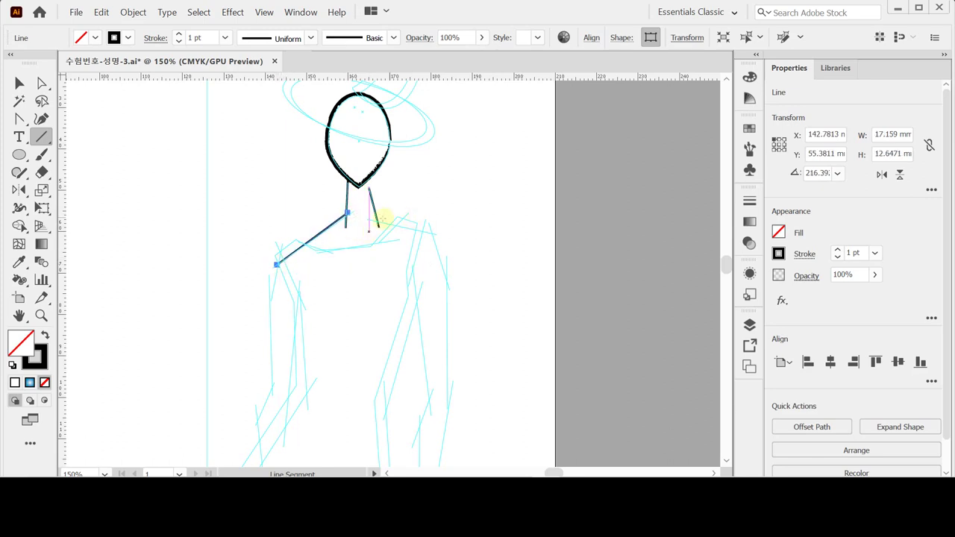
drag(367, 220, 434, 235)
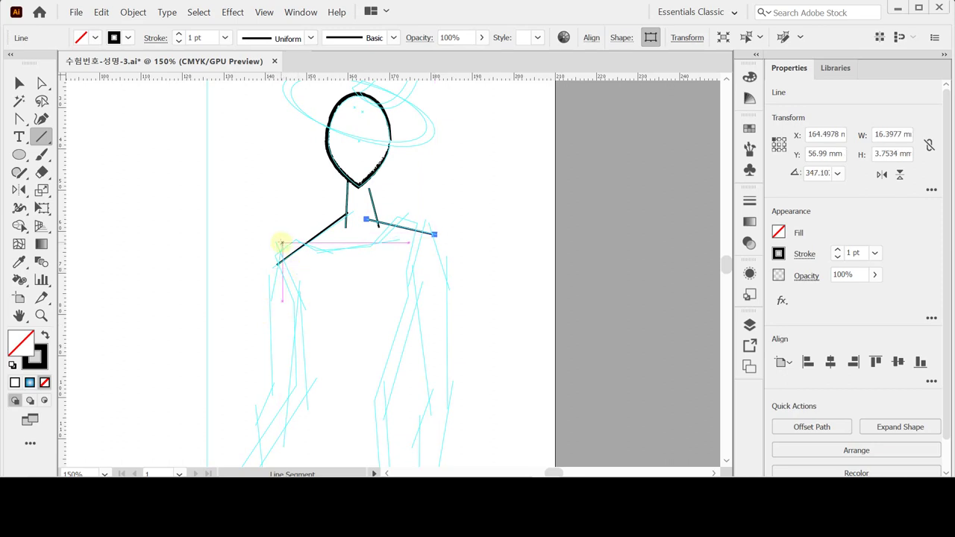
Step: Draw line segments over the guides for the outer and inner edges of the figure's left-hand arm
drag(281, 244, 272, 301)
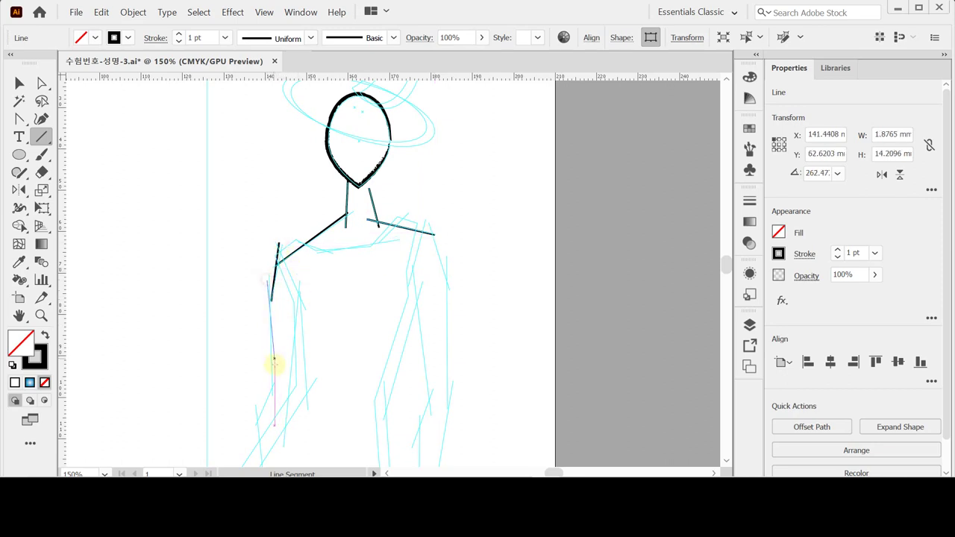
drag(274, 362, 274, 388)
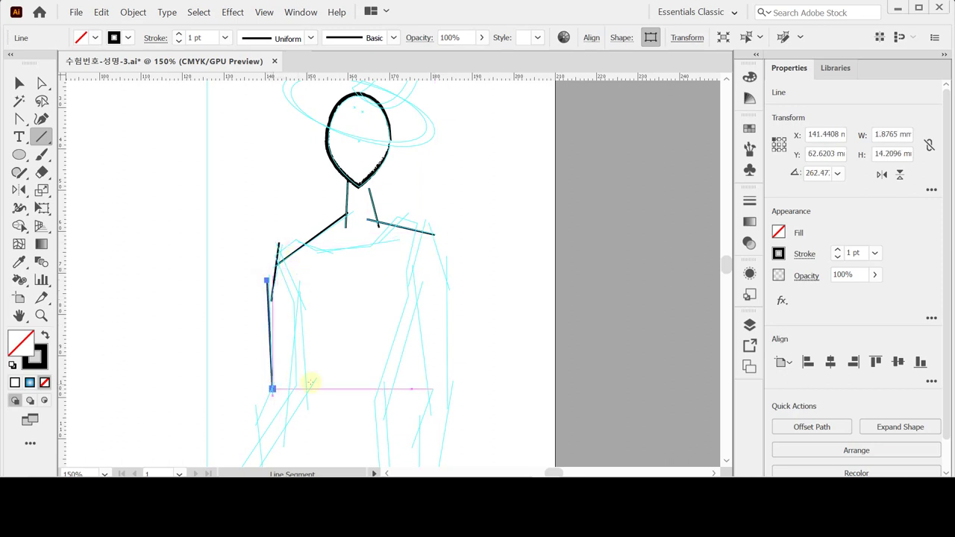
scroll(316, 373, down, 3)
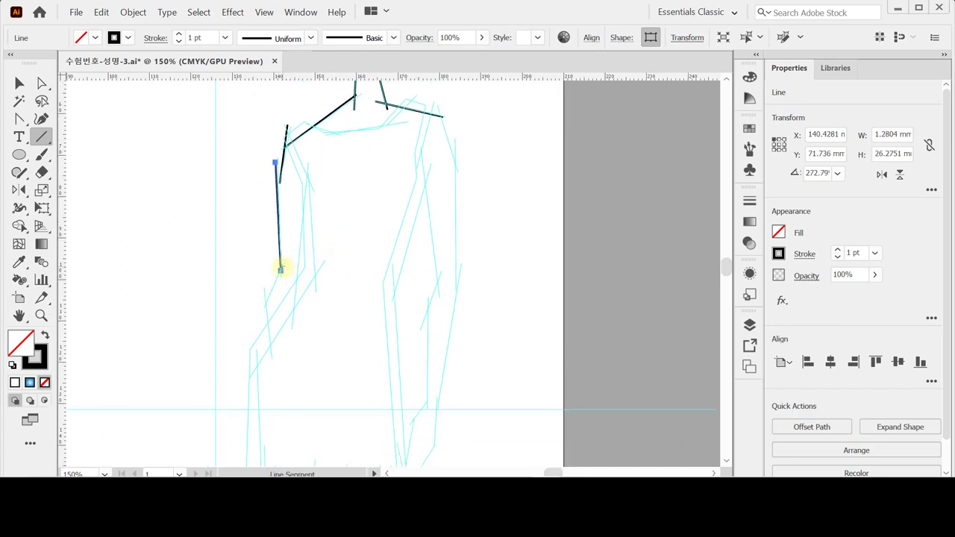
mouse_move(281, 269)
mouse_down()
mouse_move(267, 304)
mouse_move(273, 359)
mouse_up()
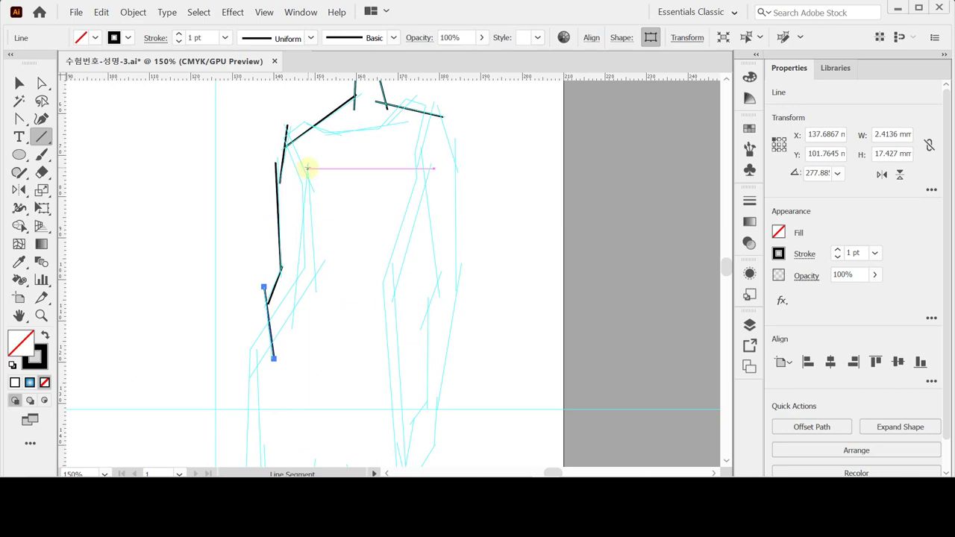
drag(306, 169, 291, 328)
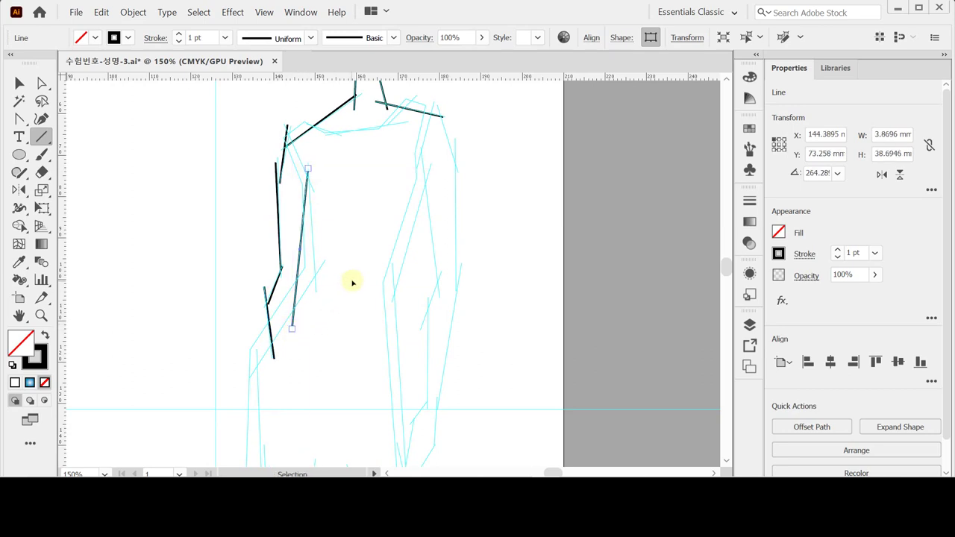
Step: Apply the thin charcoal brush to all the neck, shoulder and arm lines, and clear the selection
scroll(356, 213, down, 1)
drag(358, 157, 347, 226)
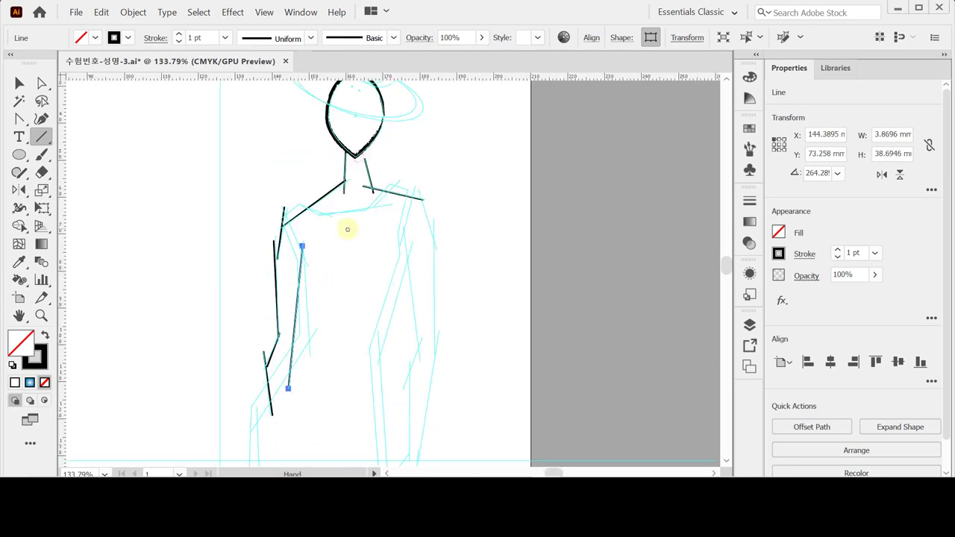
drag(245, 179, 422, 389)
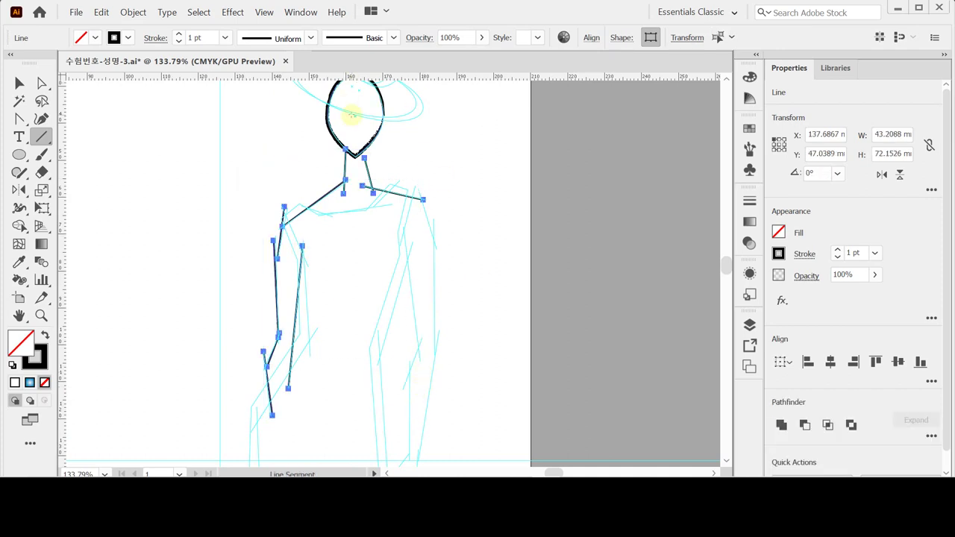
click(393, 37)
click(330, 107)
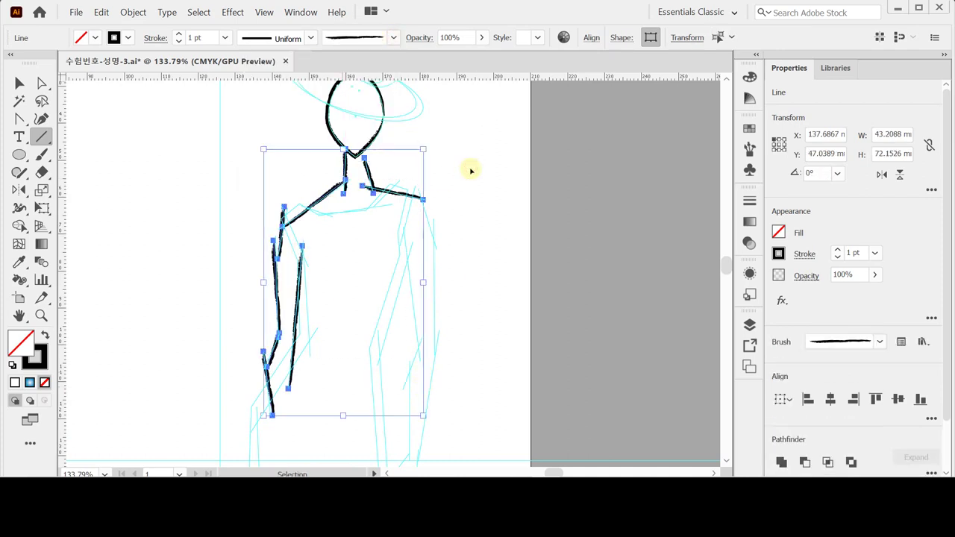
key(ctrl+shift+a)
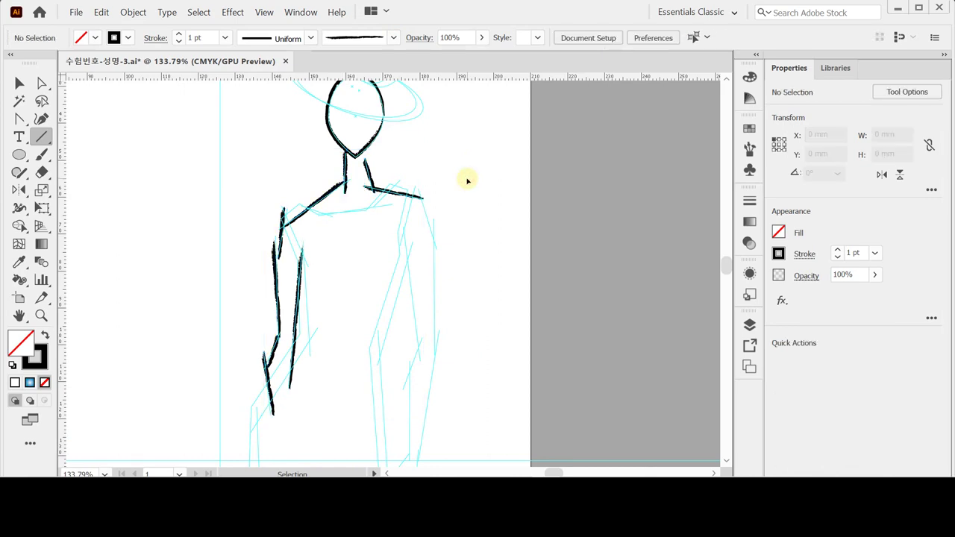
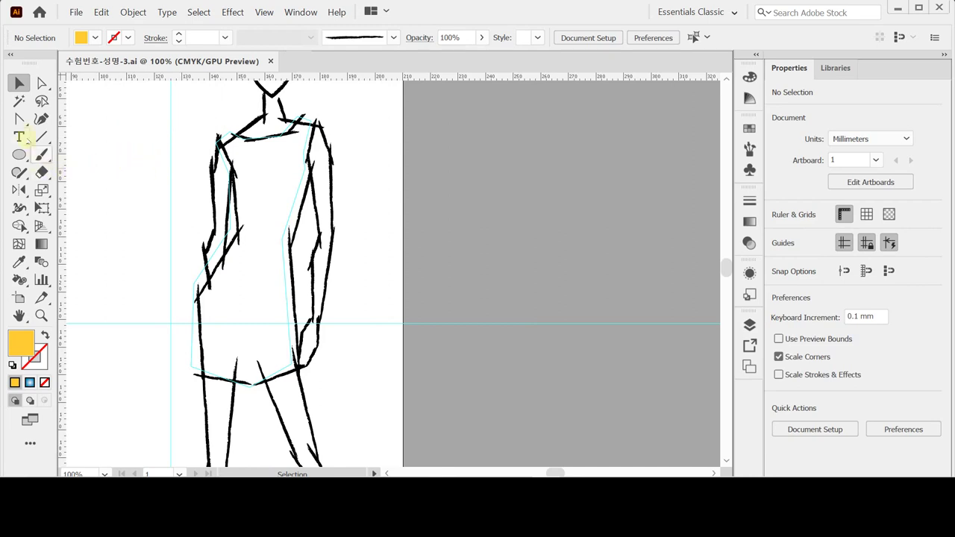
Step: Start the dress outline with the Pen tool, following the guide from the neckline over the left-hand shoulder to the armhole
click(20, 119)
drag(20, 119, 71, 118)
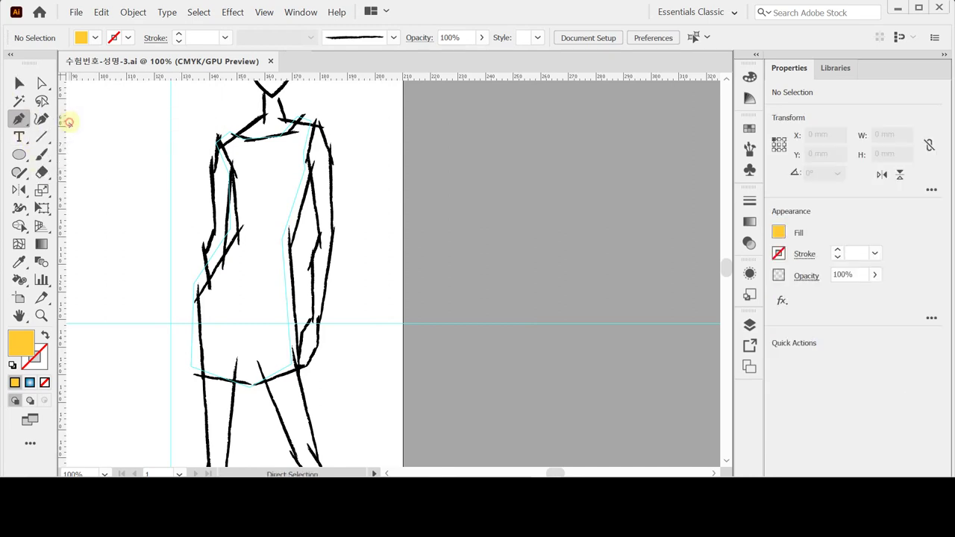
key(ctrl)
scroll(245, 140, up, 1)
scroll(274, 160, up, 1)
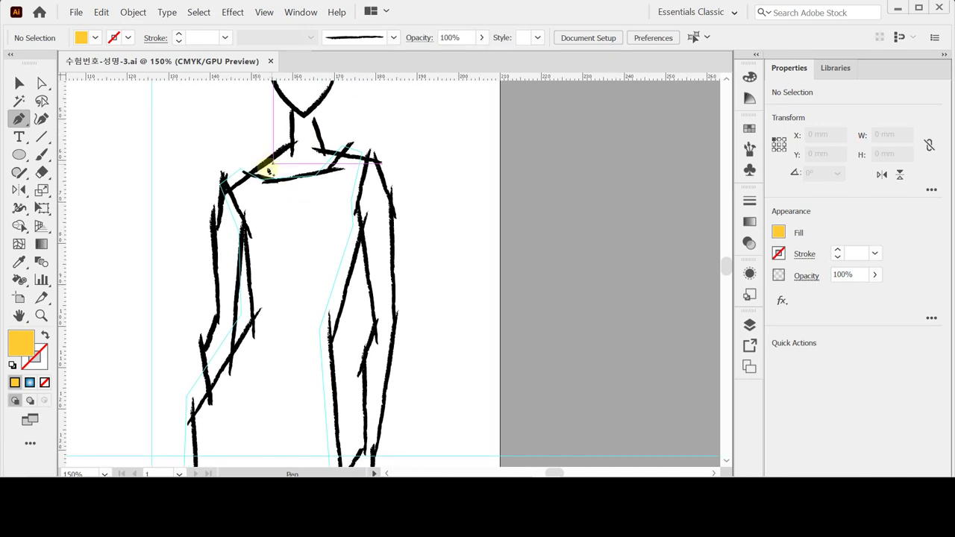
click(242, 172)
click(223, 185)
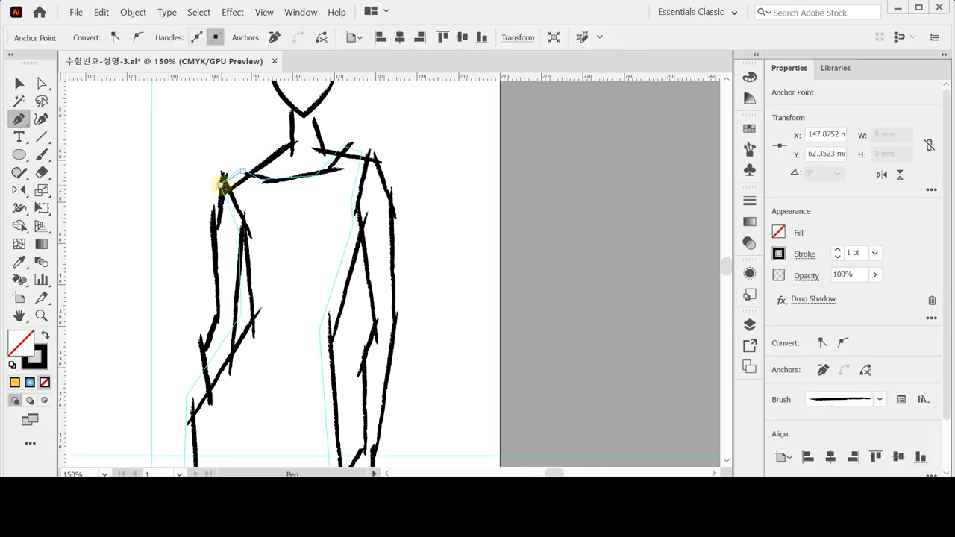
click(242, 233)
Step: Continue the dress outline along the guide past the waist and hip, and across the pointed hem to its right-hand corner
drag(265, 299, 279, 162)
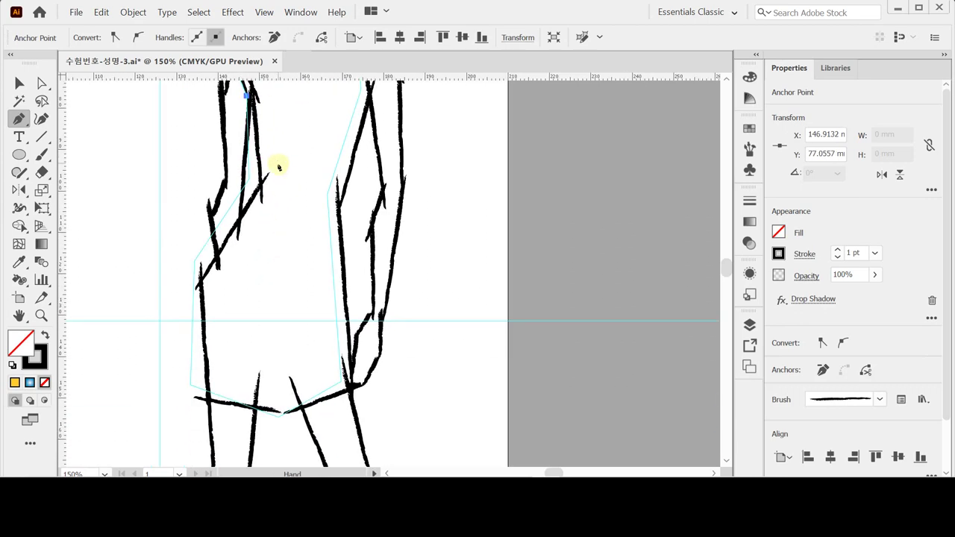
click(247, 182)
click(194, 264)
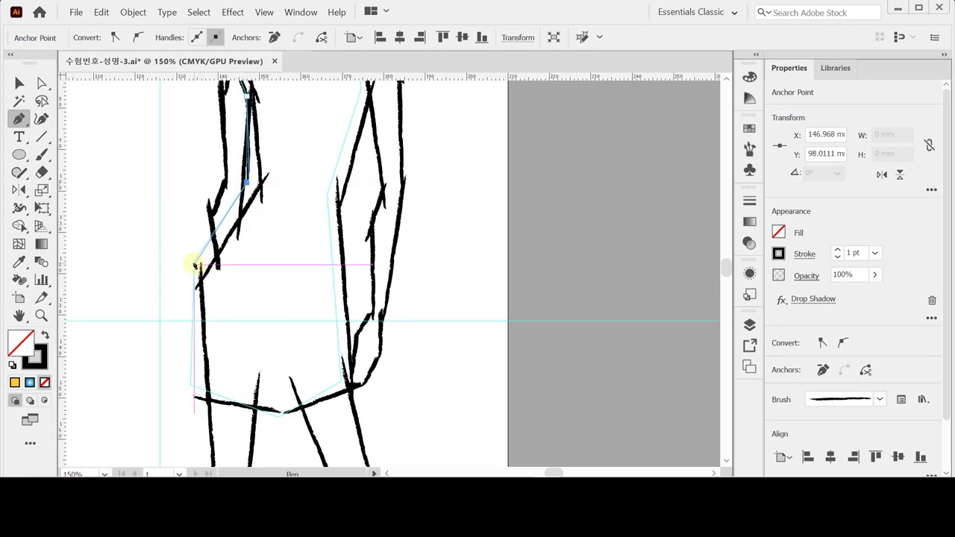
click(190, 386)
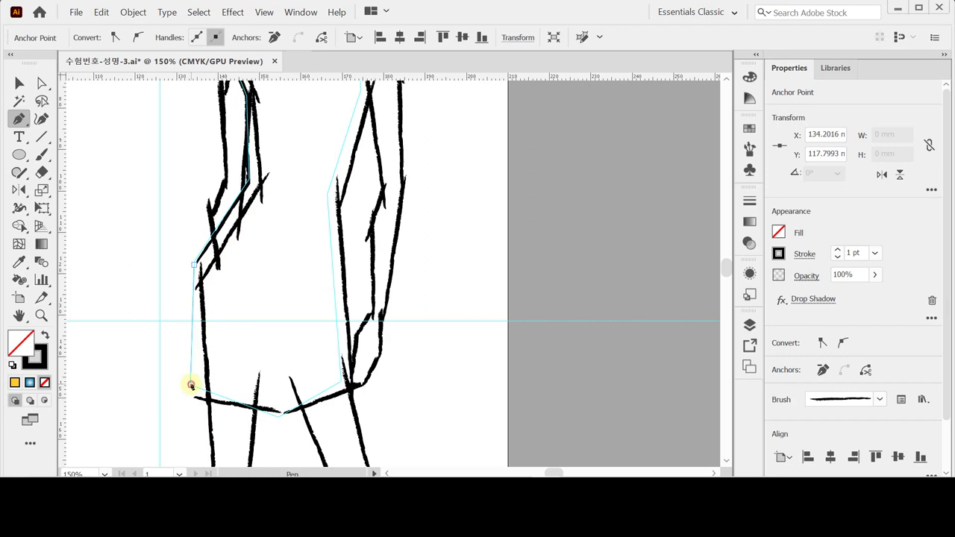
click(277, 414)
click(344, 384)
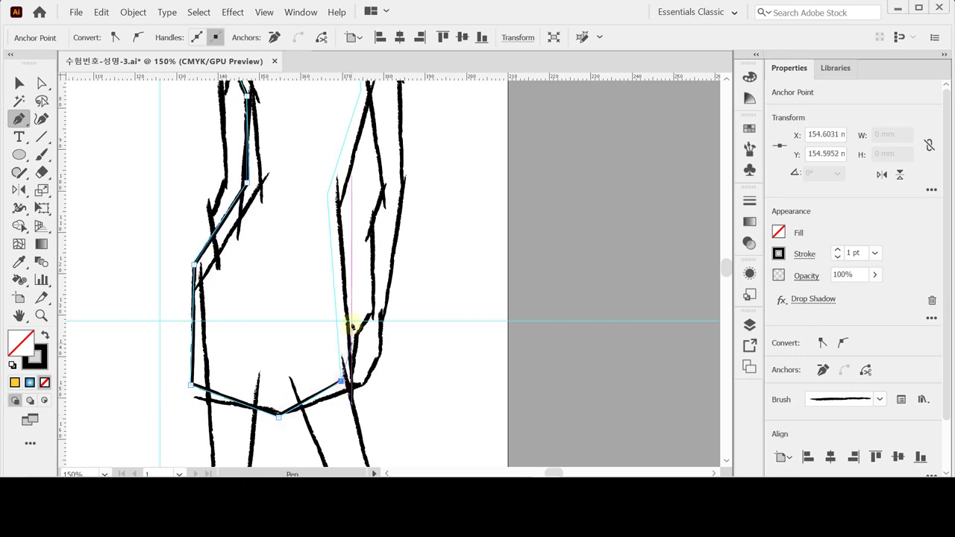
Step: Finish the dress outline up the right-hand side, over the shoulder strap and along the neckline guide, closing it at the start point
drag(347, 258, 323, 378)
click(300, 333)
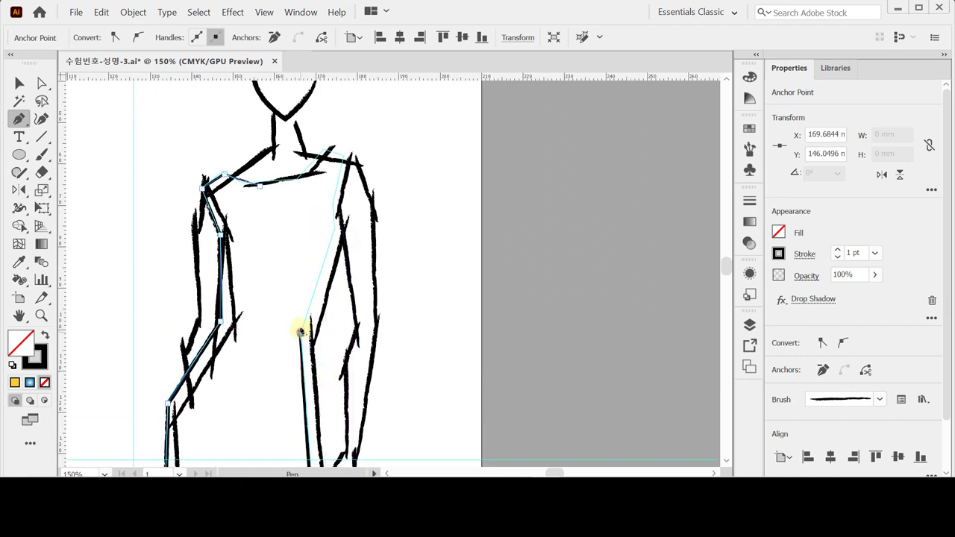
click(338, 222)
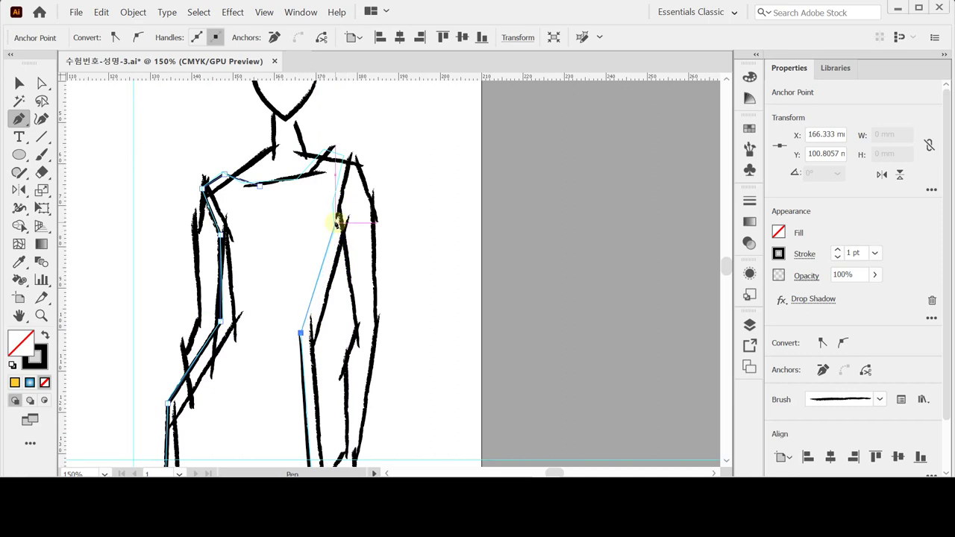
click(336, 221)
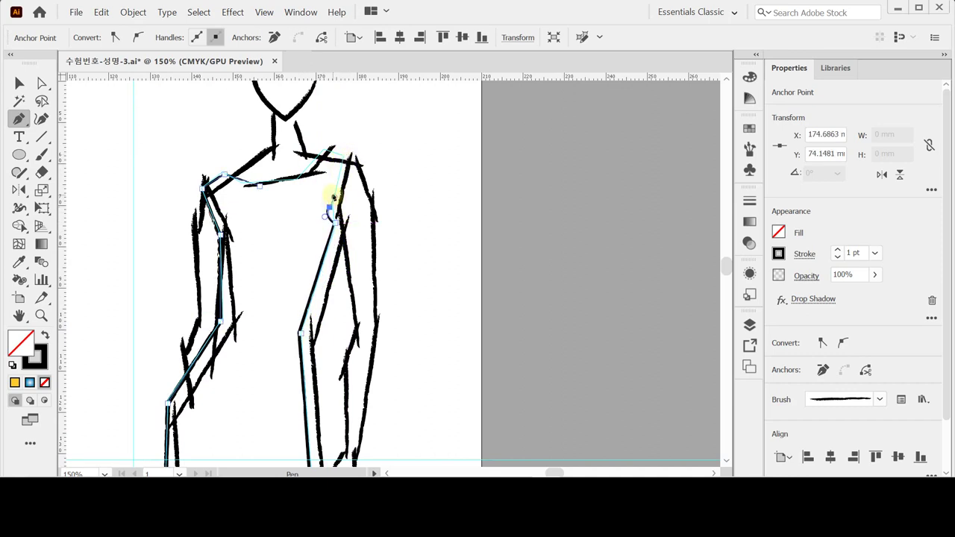
key(ctrl+z)
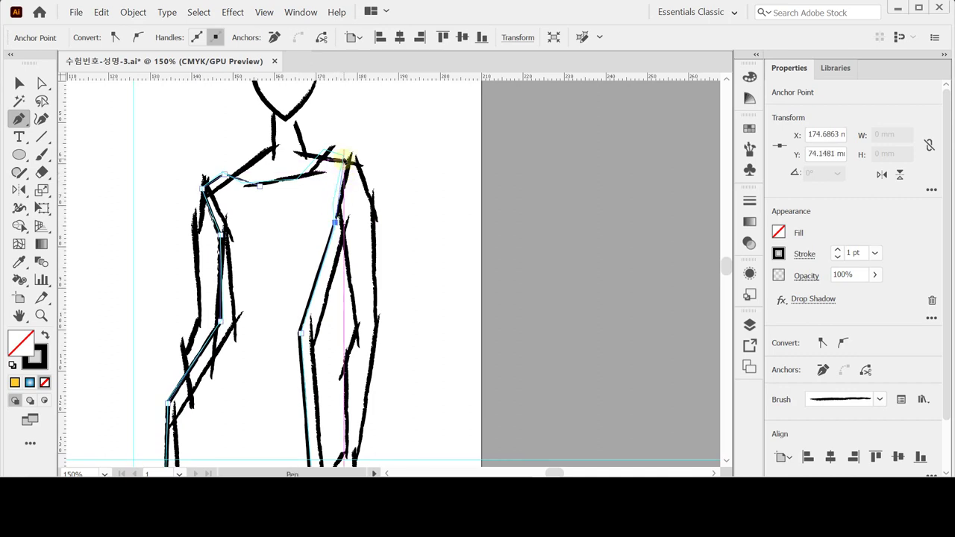
drag(344, 155, 356, 127)
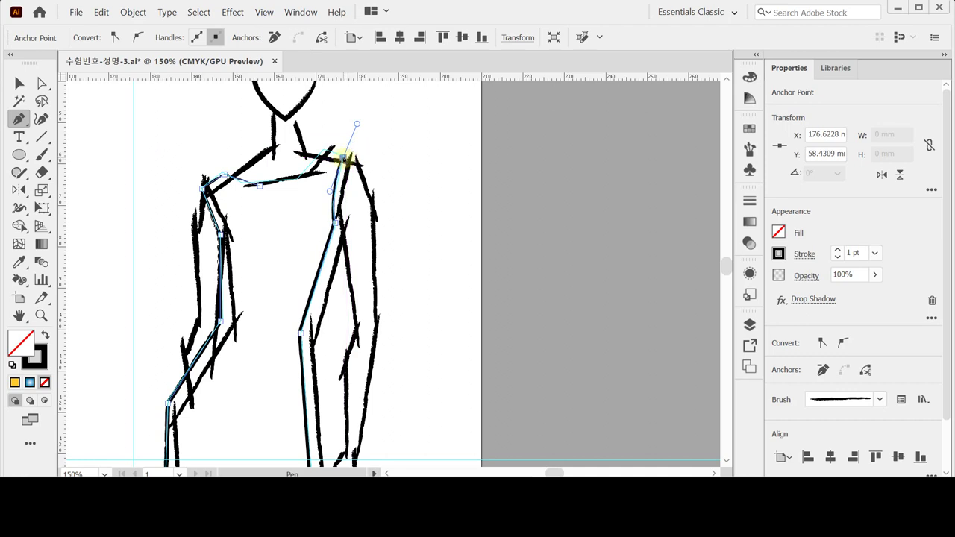
click(299, 177)
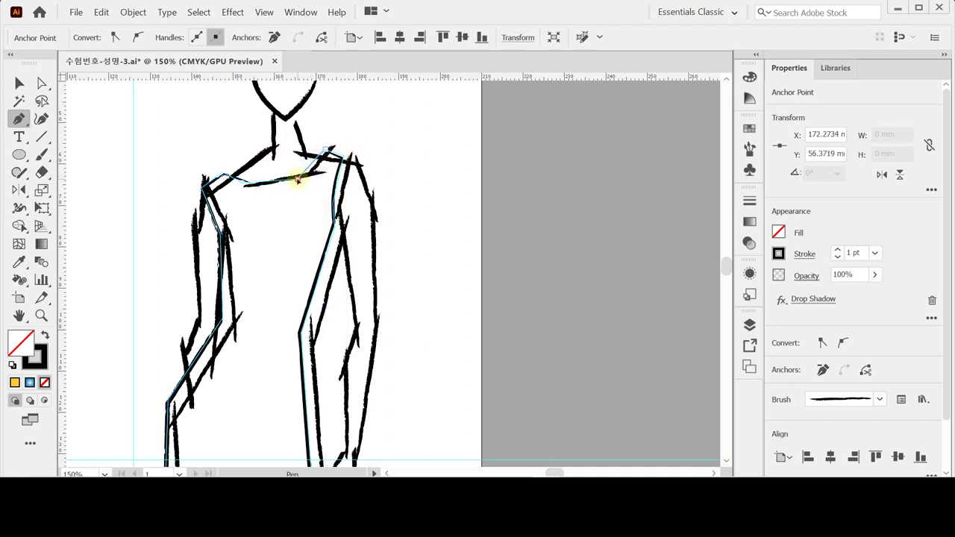
click(259, 185)
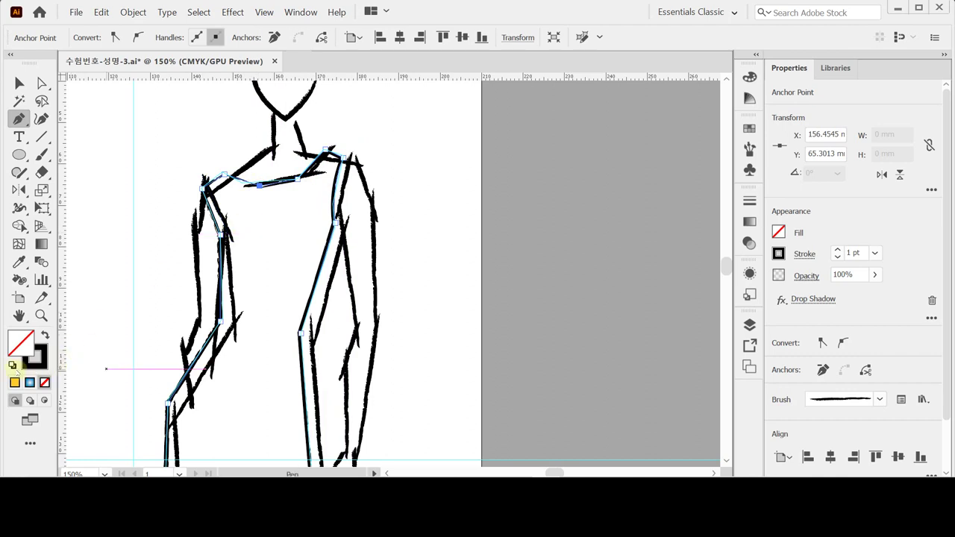
Step: Fill the closed dress shape with the yellow colour and clear the selection
click(14, 382)
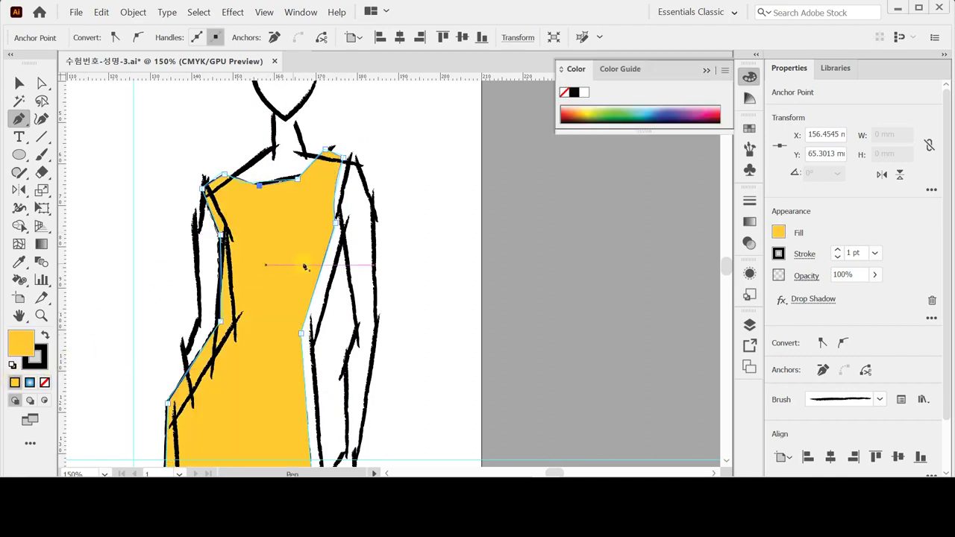
scroll(504, 255, down, 3)
scroll(505, 256, down, 2)
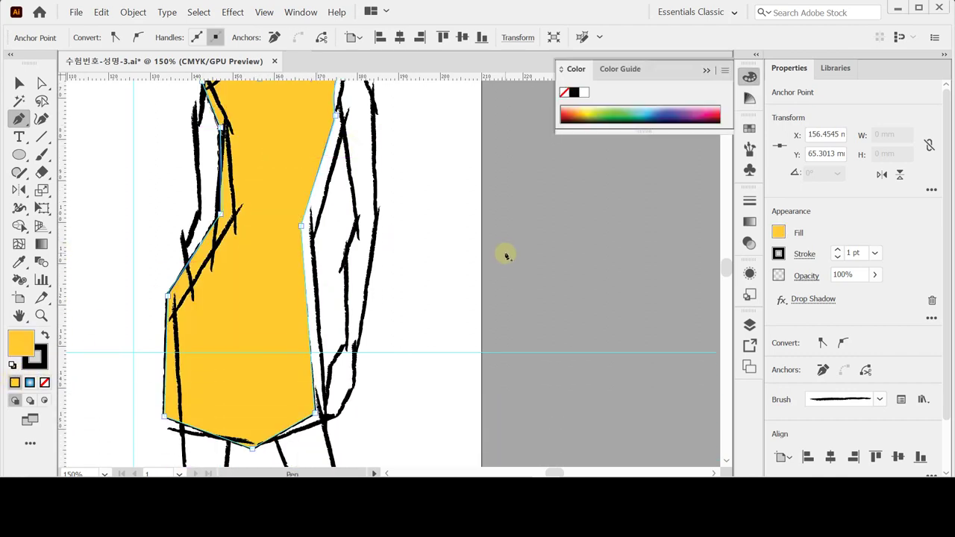
scroll(505, 257, up, 2)
scroll(502, 260, down, 2)
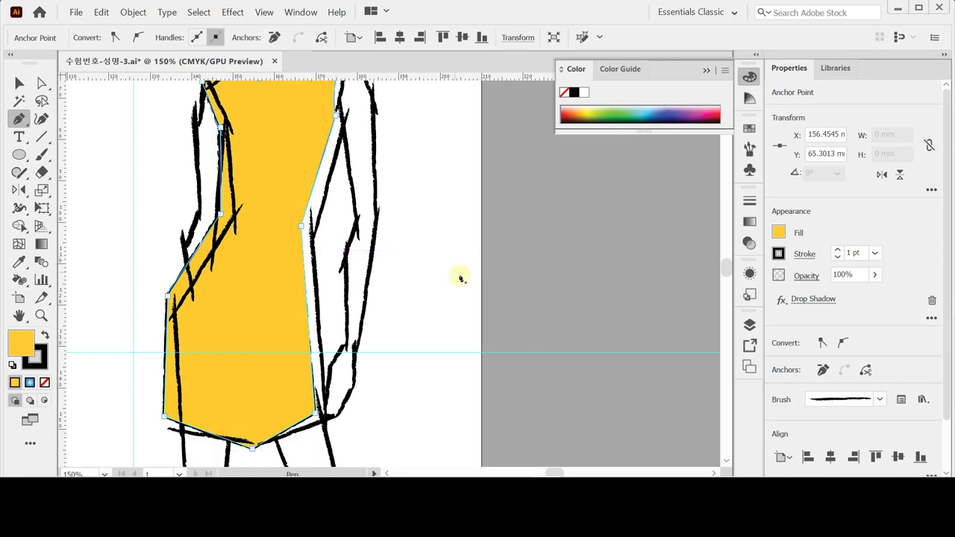
scroll(463, 280, down, 12)
scroll(475, 295, down, 10)
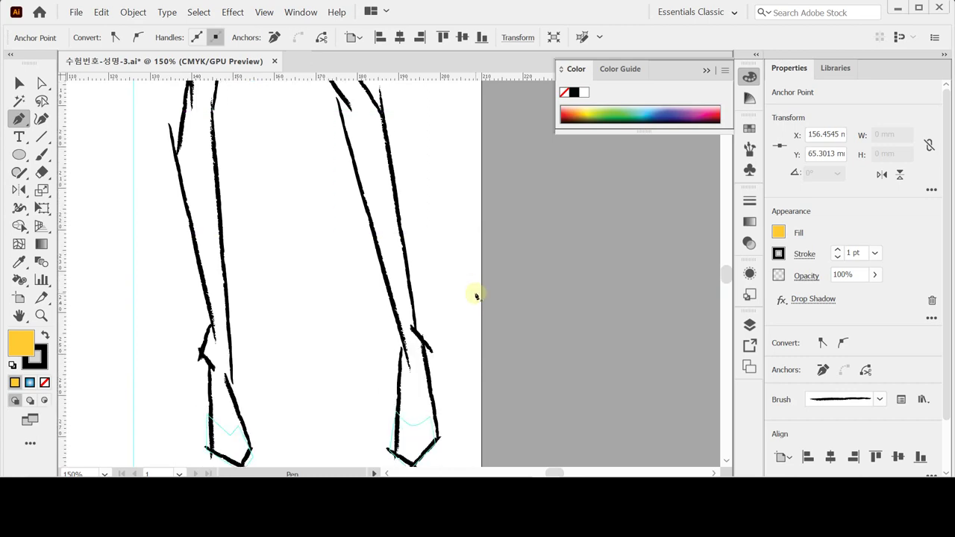
ctrl+click(313, 312)
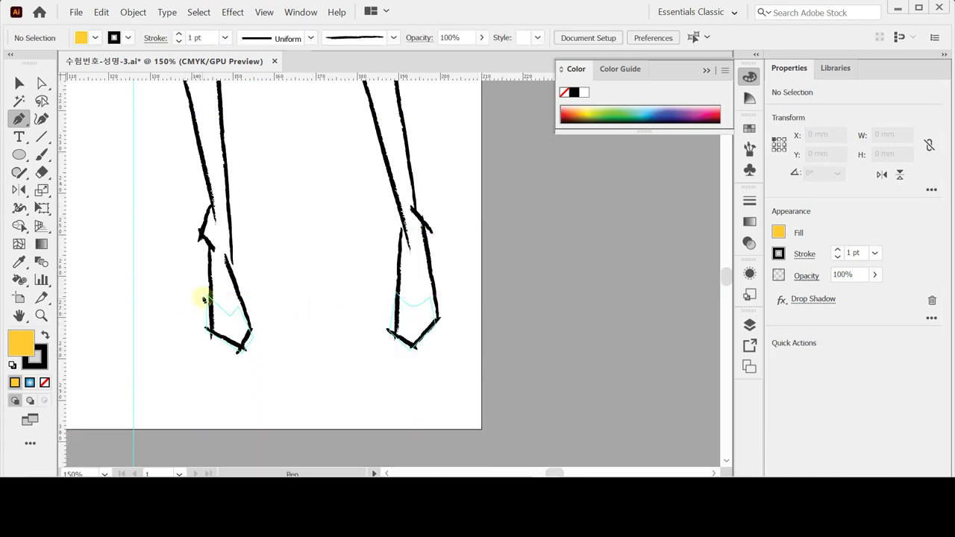
Step: Draw a closed shoe shape with the Pen tool along the guide on the figure's left-hand foot
click(205, 297)
click(230, 315)
click(237, 307)
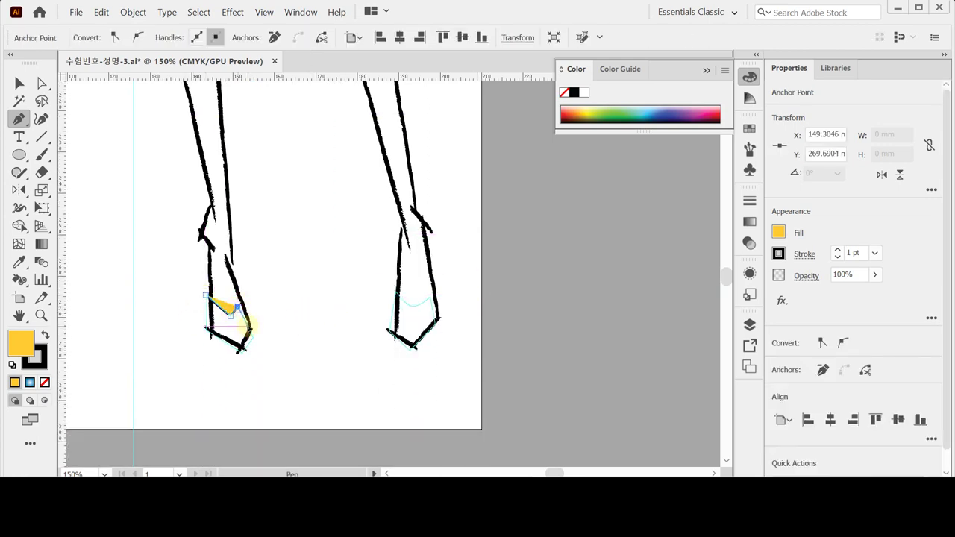
click(248, 329)
click(237, 349)
click(208, 331)
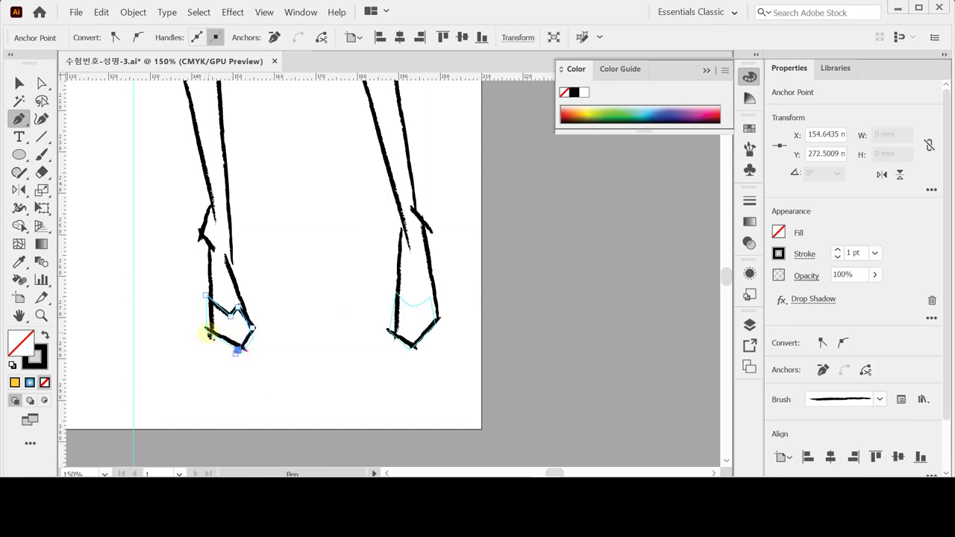
click(204, 297)
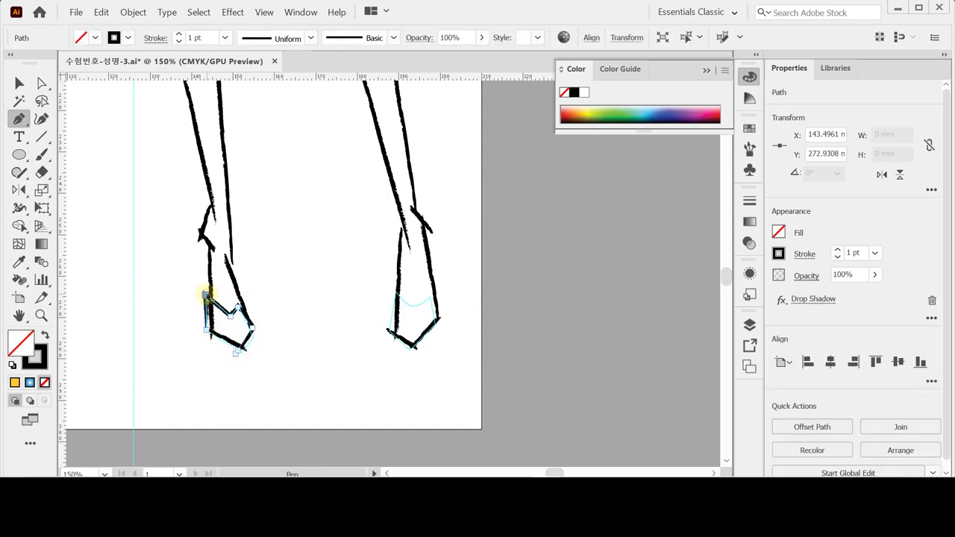
Step: Fill the left-hand shoe with yellow, remove its stroke and clear the selection
click(14, 383)
click(33, 352)
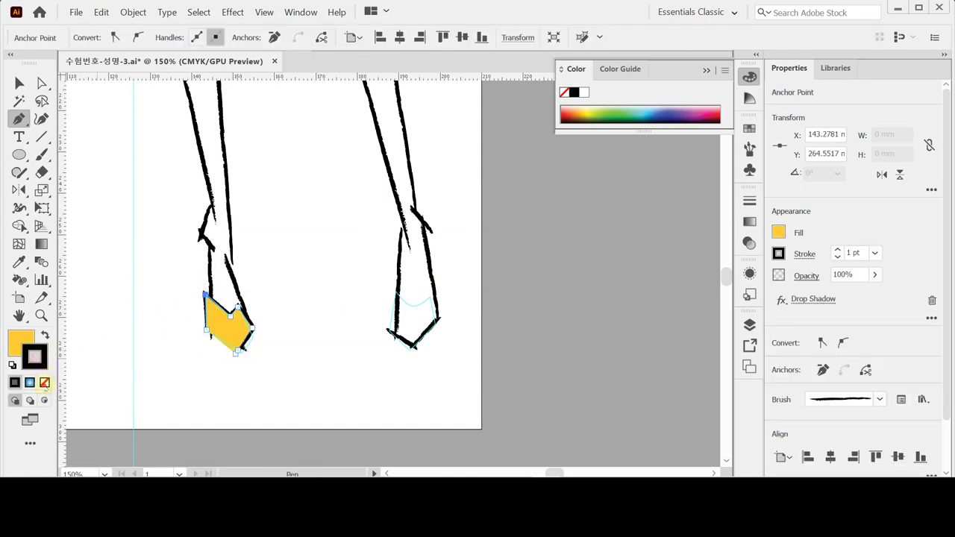
click(45, 383)
ctrl+click(392, 314)
Step: Nudge the yellow left-hand shoe into place over its guide and deselect it
ctrl+click(237, 328)
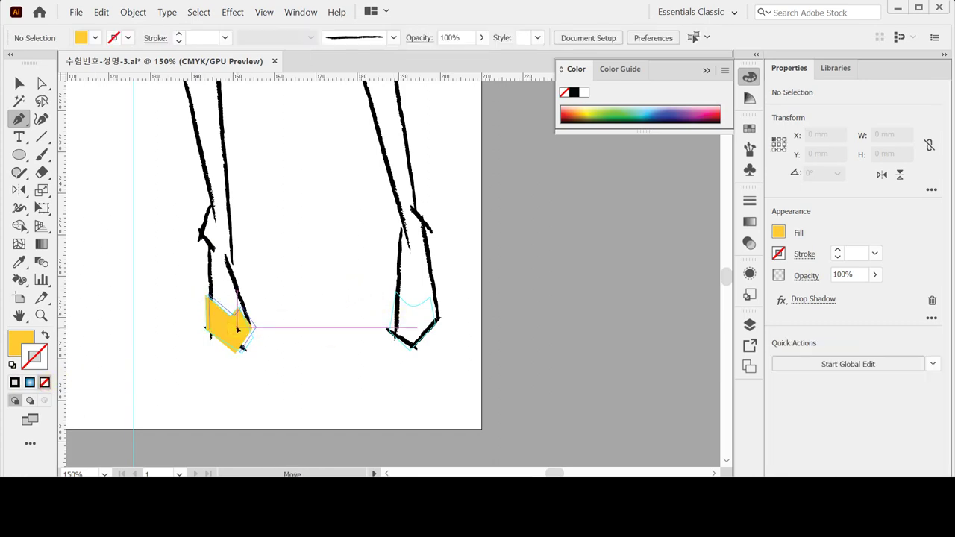
ctrl+click(302, 306)
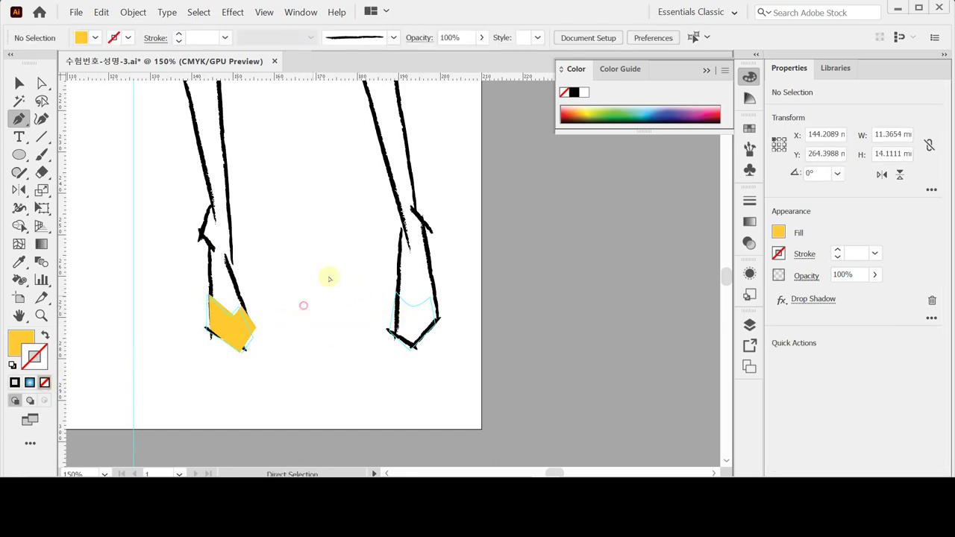
mouse_move(242, 322)
mouse_down()
mouse_move(256, 327)
mouse_move(251, 334)
mouse_up()
ctrl+click(275, 326)
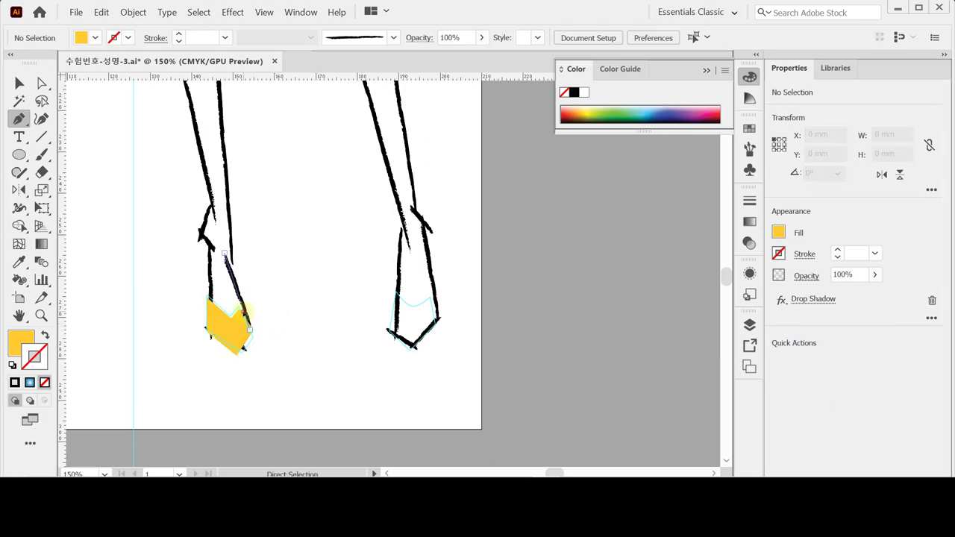
Step: Draw a closed shoe outline with the Pen tool over the right-hand foot's guide, using no fill and a black 1 pt stroke
ctrl+click(397, 298)
ctrl+click(394, 294)
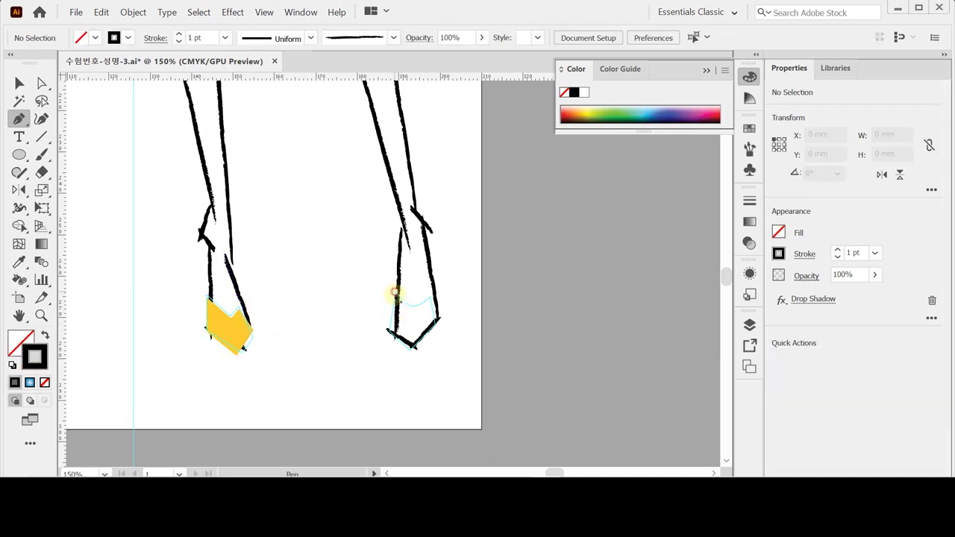
click(394, 291)
click(415, 307)
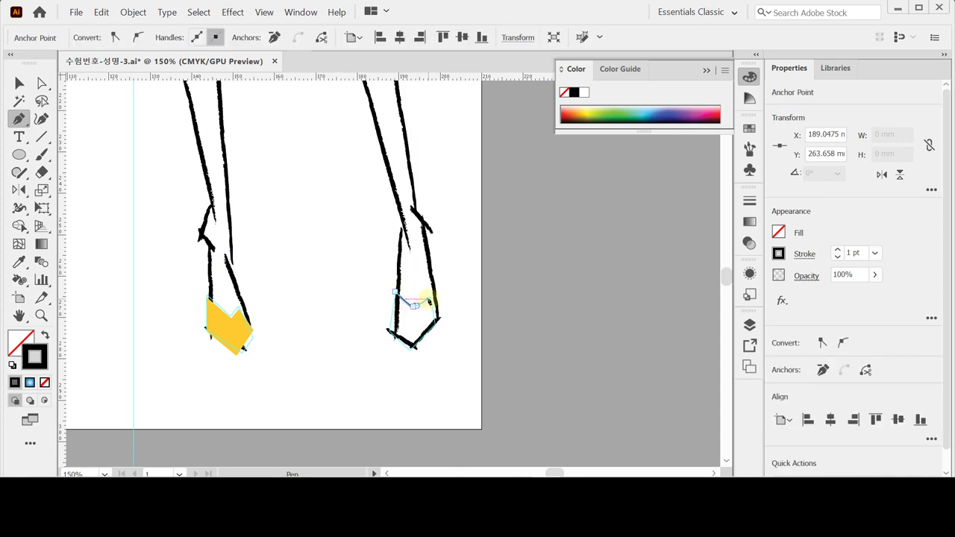
click(427, 300)
click(436, 322)
click(411, 348)
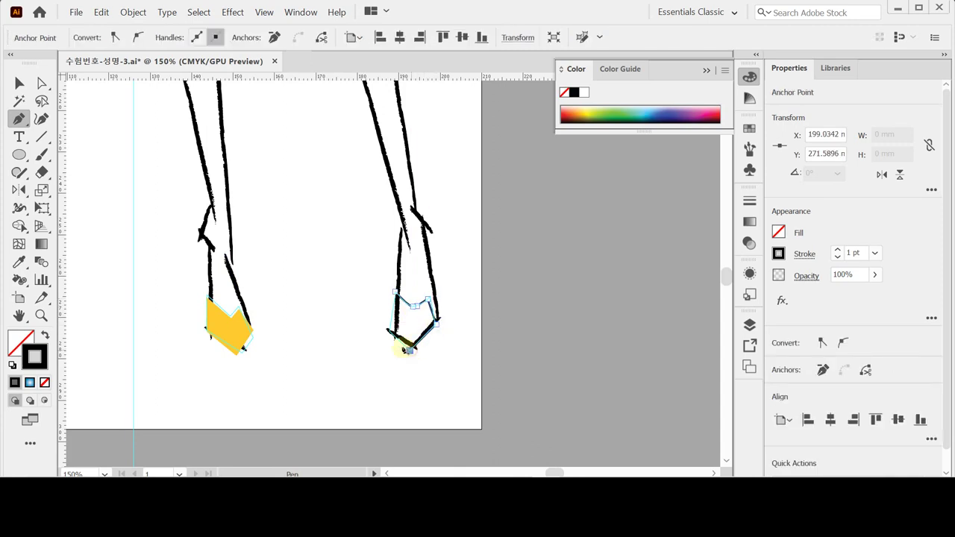
click(389, 334)
click(395, 295)
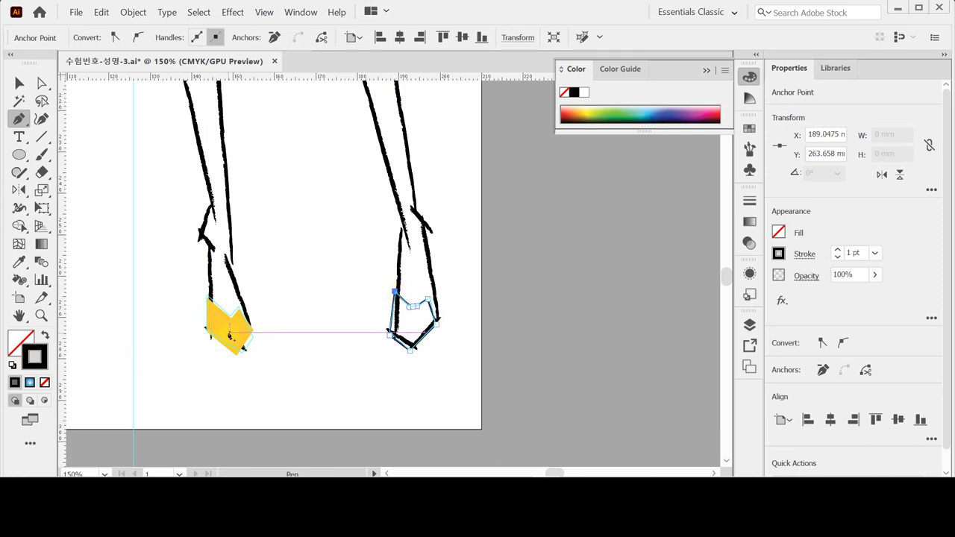
Step: Copy the left-hand shoe's yellow fill and empty stroke to the right-hand shoe with the Eyedropper, and clear the selection
click(230, 335)
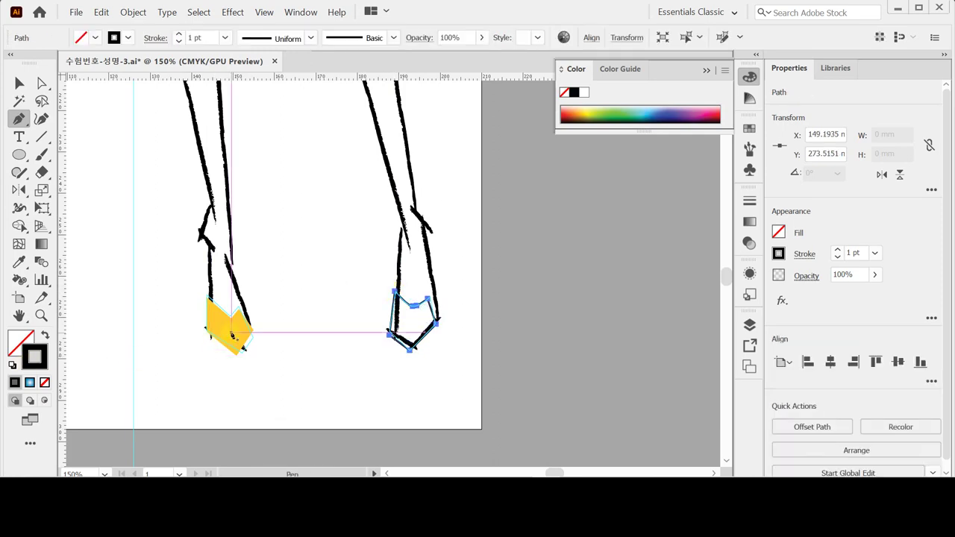
ctrl+click(390, 333)
key(i)
click(243, 327)
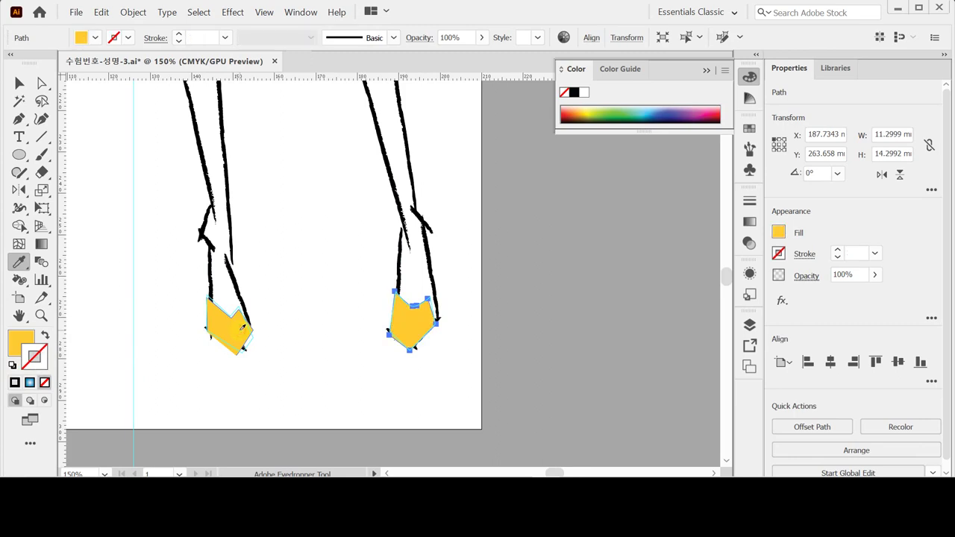
ctrl+click(325, 366)
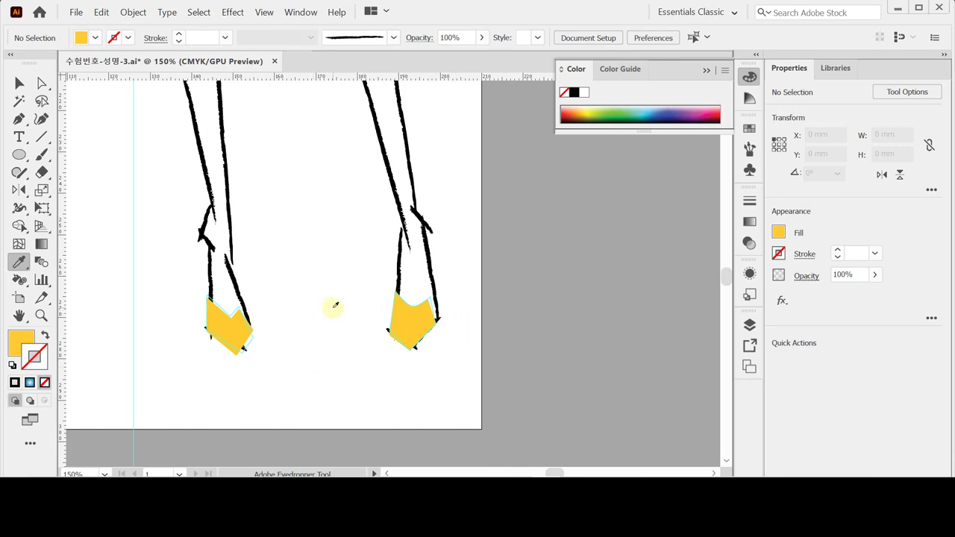
Step: Select both yellow shoes, send them behind the charcoal foot lines, and clear the selection
alt+click(299, 285)
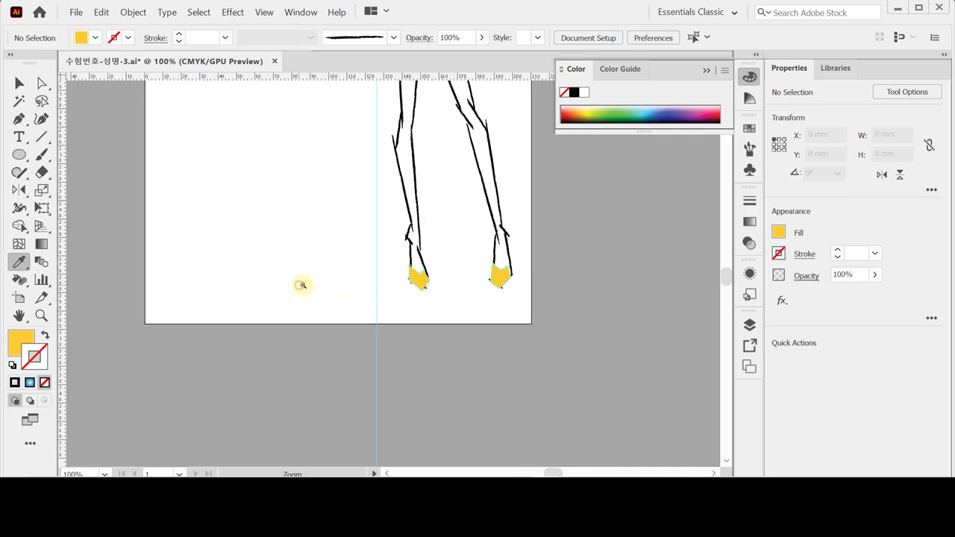
drag(301, 283, 244, 169)
click(274, 367)
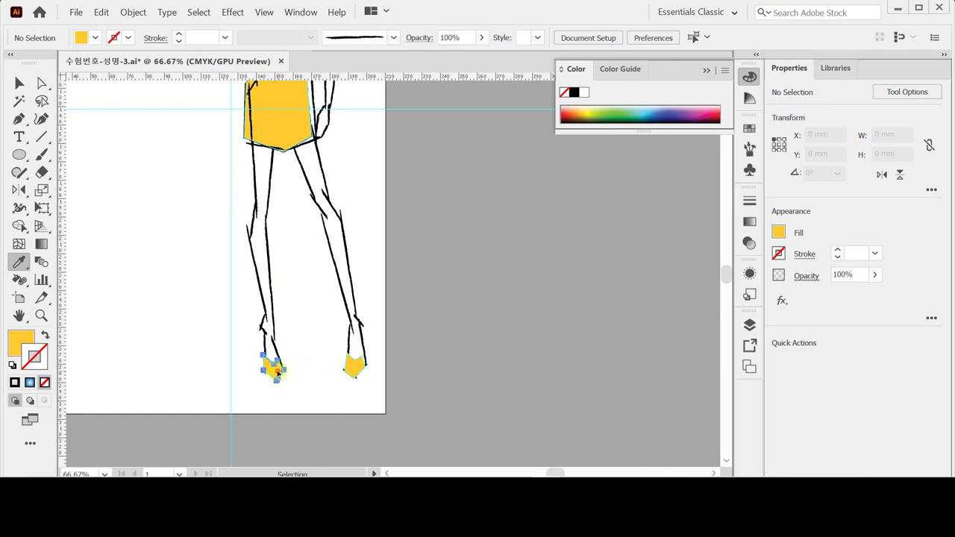
shift+click(357, 369)
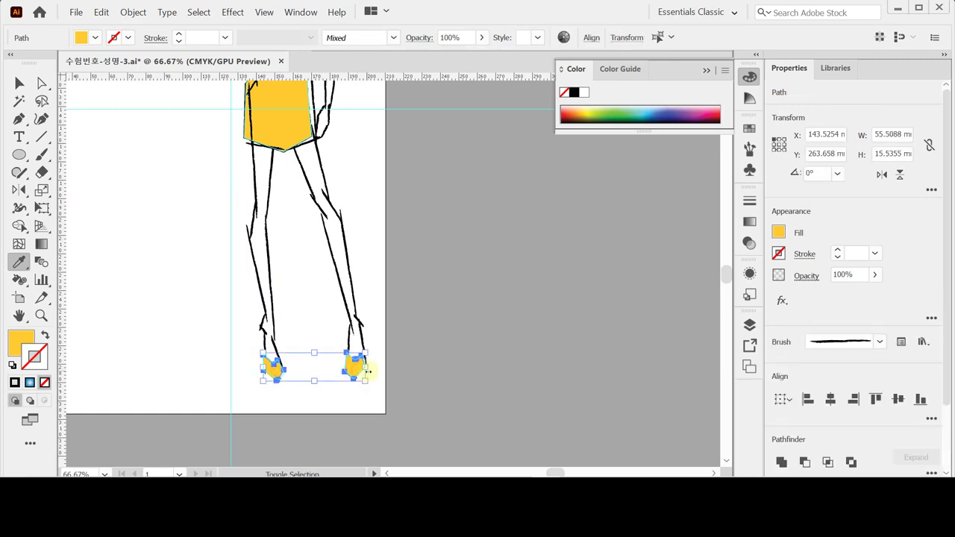
key(i)
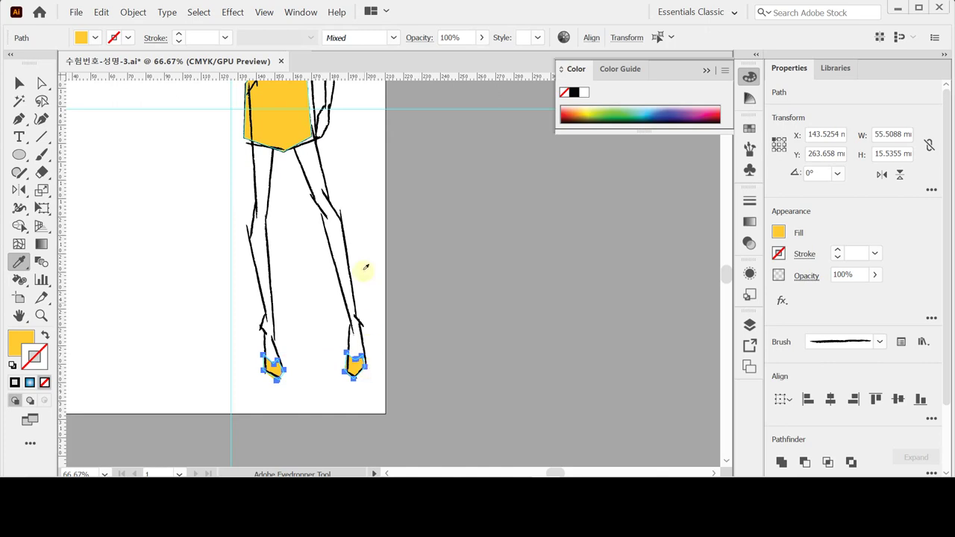
key(ctrl+shift+a)
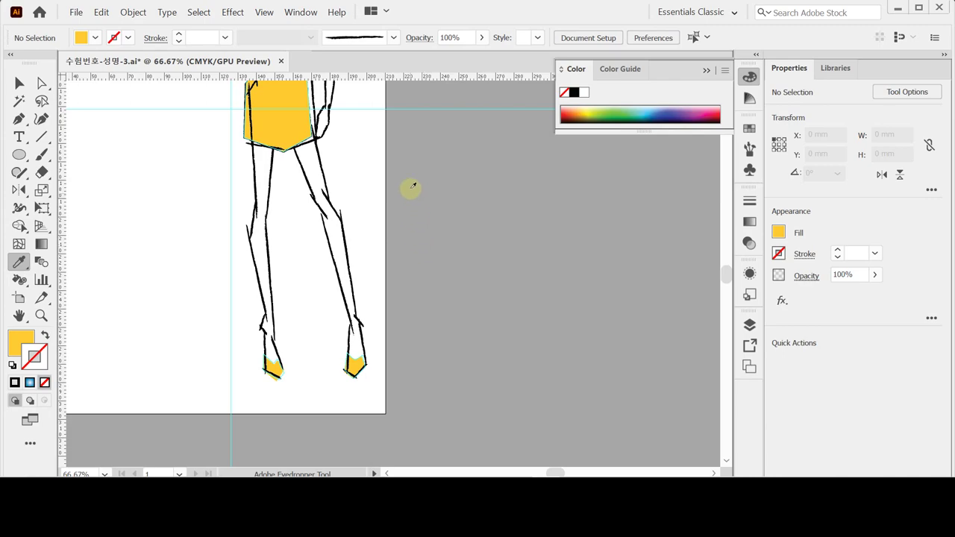
Step: Draw a flat horizontal ellipse about 33 × 13 mm beside the hat guide for the brim
scroll(292, 286, up, 5)
scroll(305, 271, right, 2)
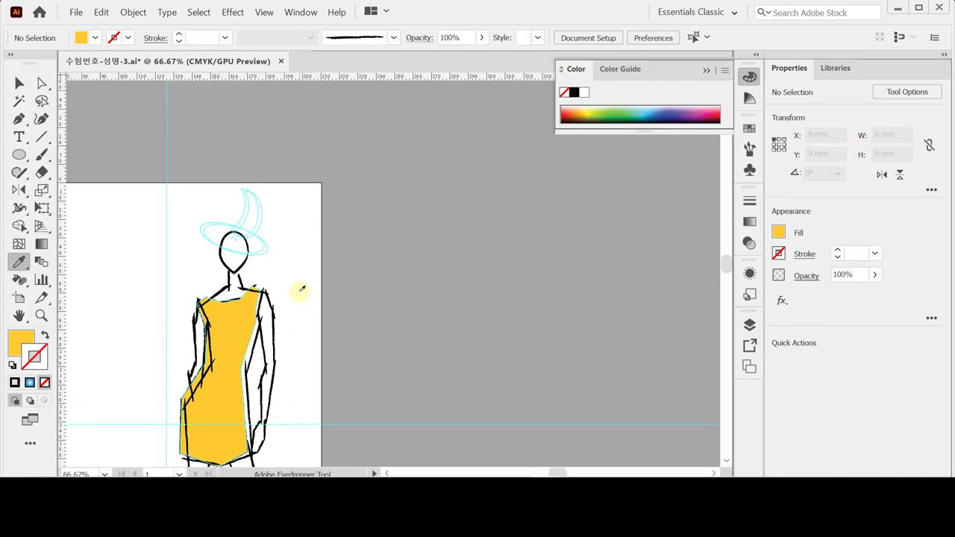
scroll(299, 293, up, 3)
scroll(299, 291, right, 2)
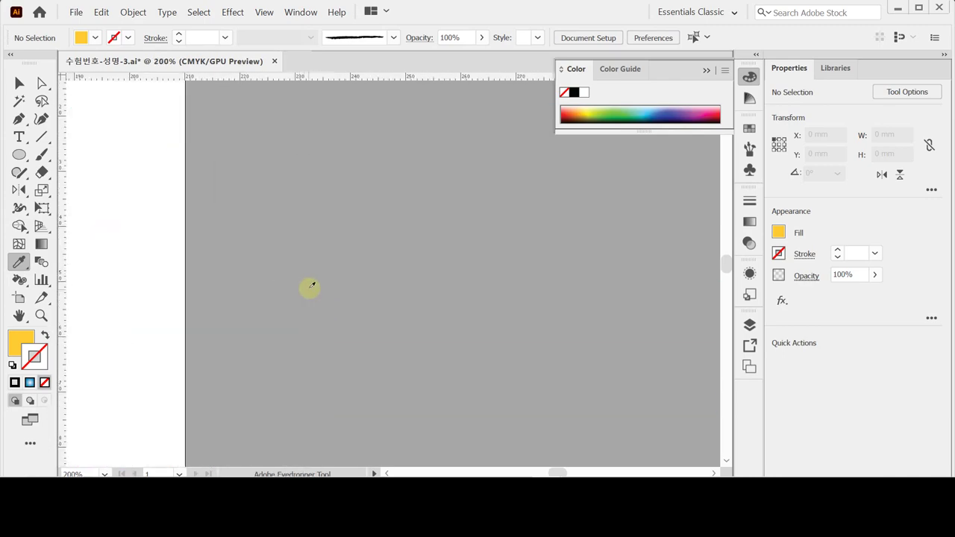
drag(309, 284, 416, 362)
scroll(416, 362, left, 5)
scroll(390, 279, up, 1)
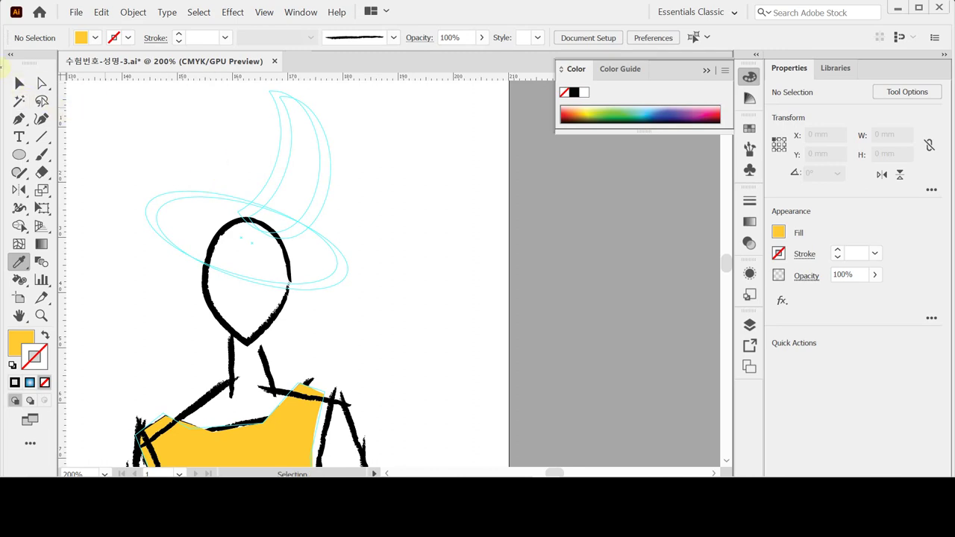
click(19, 154)
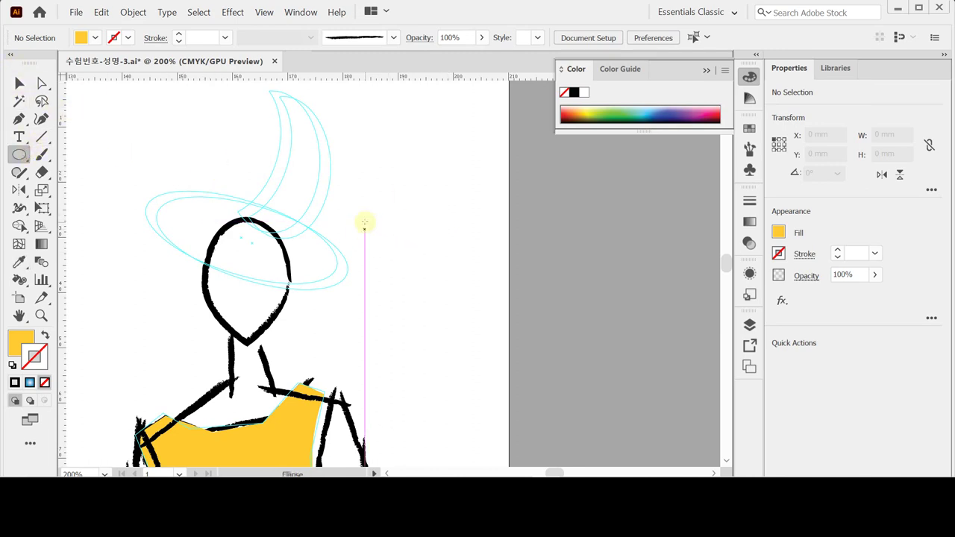
drag(372, 221, 554, 295)
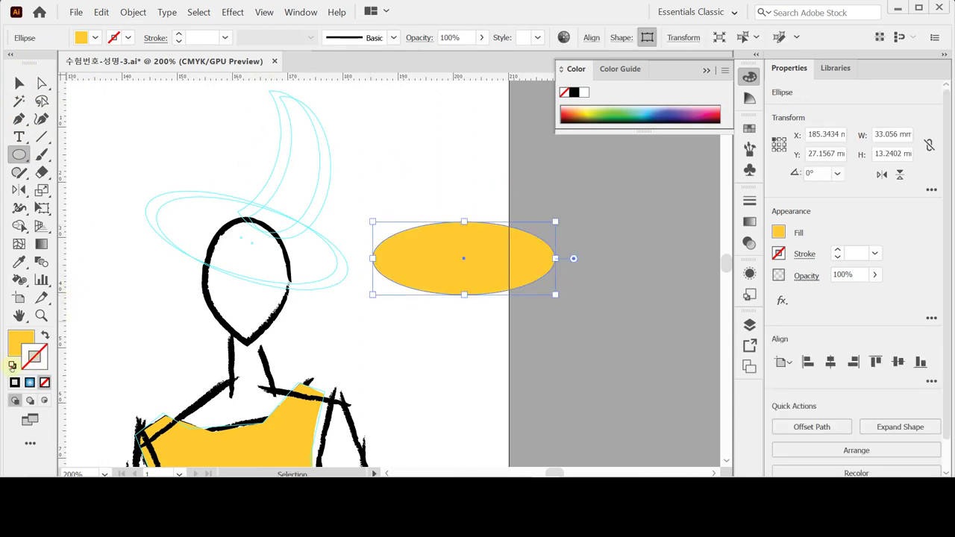
Step: Give the flat ellipse no fill and a black 1 pt stroke with the rough charcoal brush, and clear the selection
click(12, 365)
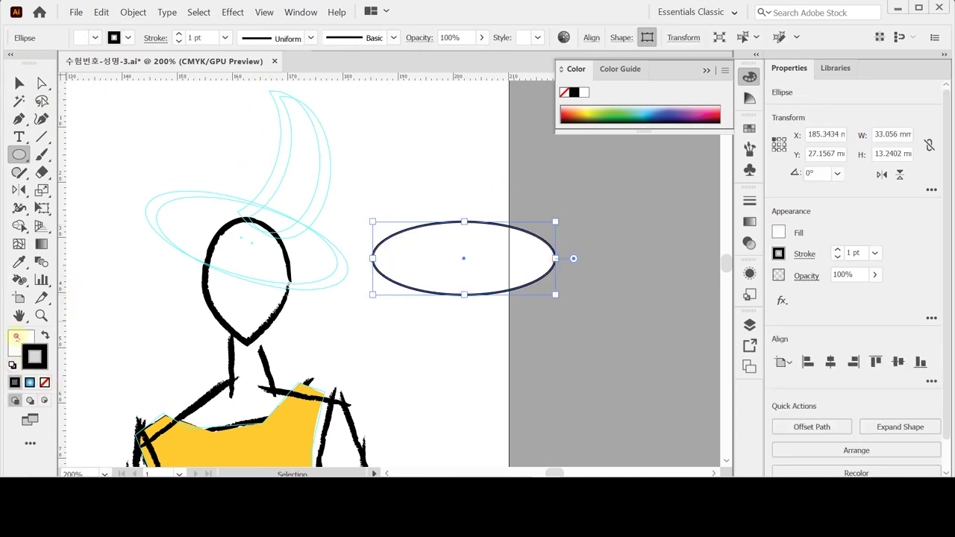
click(44, 382)
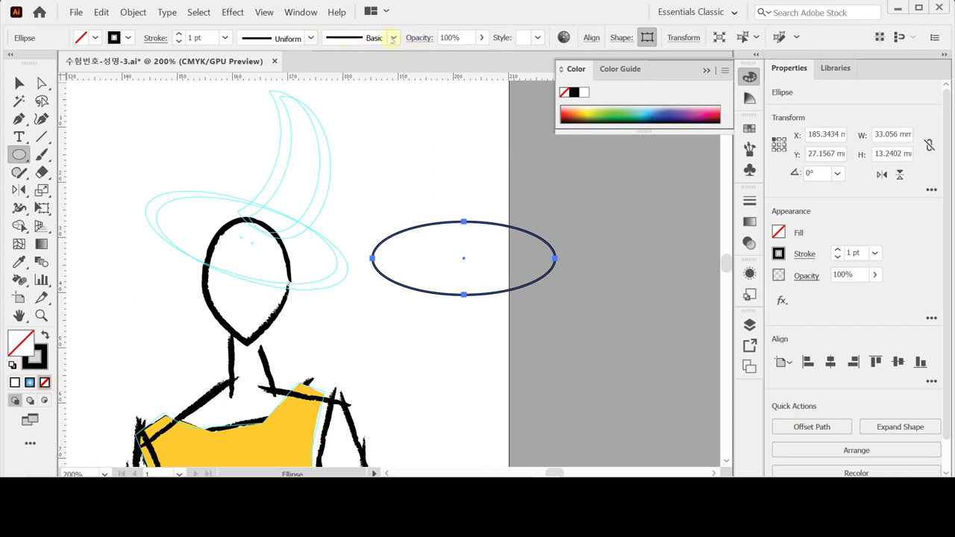
click(392, 39)
click(325, 108)
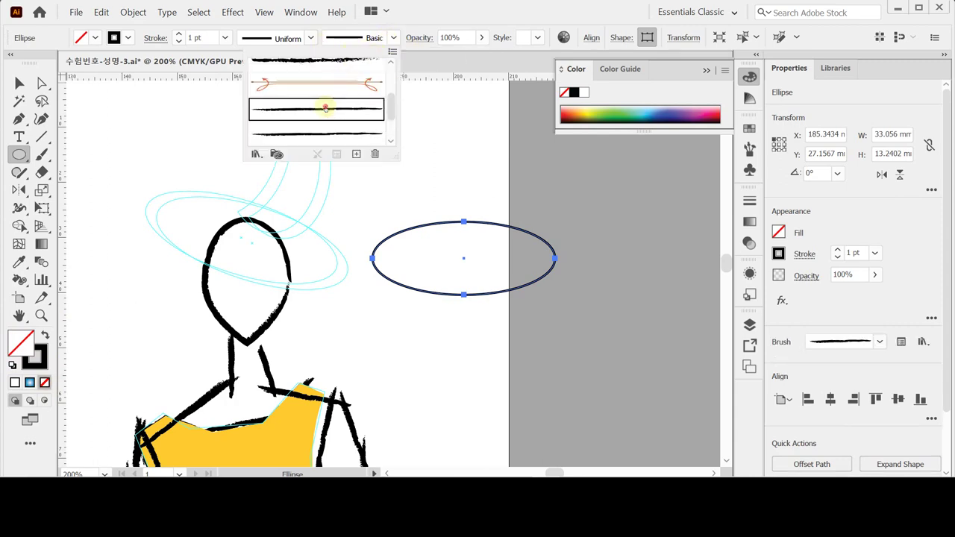
click(474, 171)
ctrl+click(465, 198)
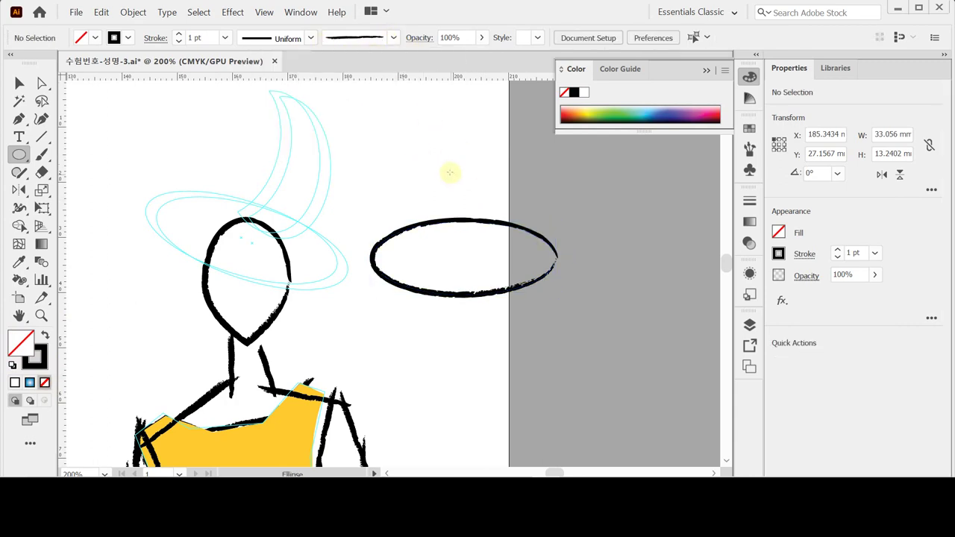
Step: Draw an upright ellipse about 15 × 27 mm overlapping the brim, apply the same charcoal brush, and deselect it
drag(403, 109, 488, 258)
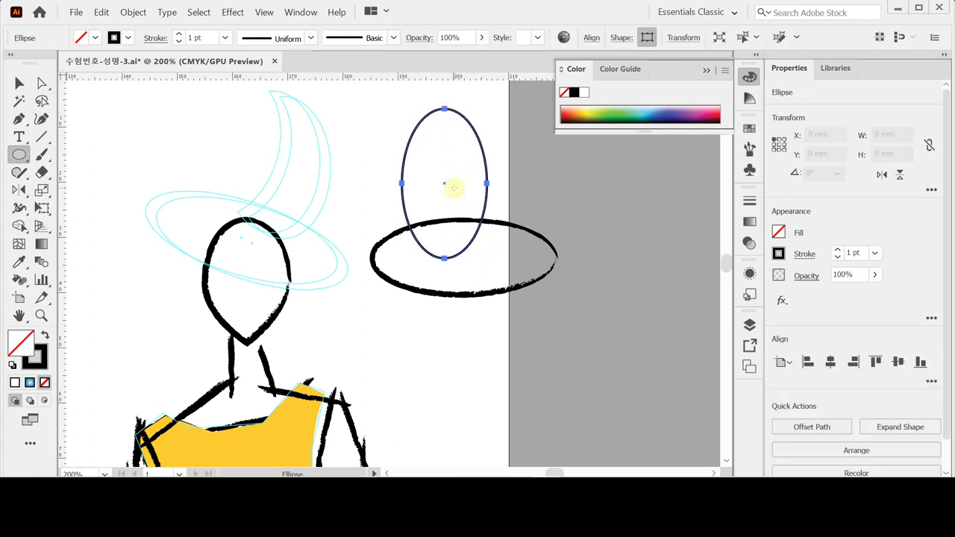
click(393, 37)
click(359, 110)
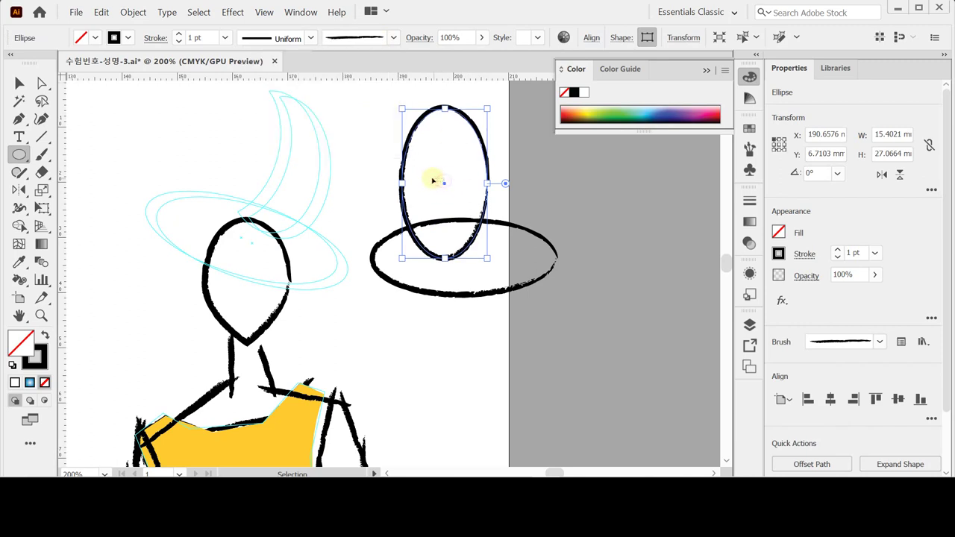
key(ctrl+shift+a)
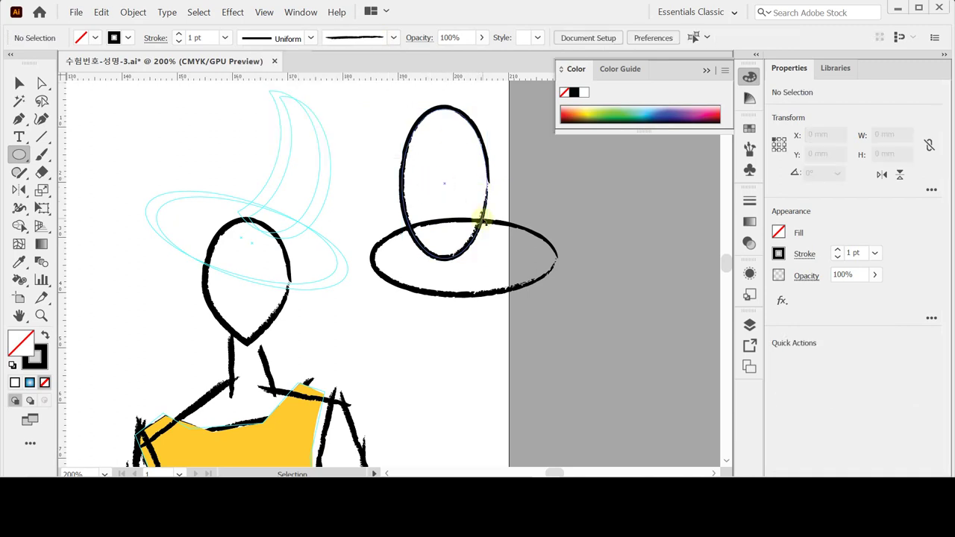
Step: Shift the upright ellipse about 2 mm left and flatten the brim ellipse to about 12 mm high
drag(483, 218, 473, 218)
click(465, 294)
drag(464, 294, 465, 290)
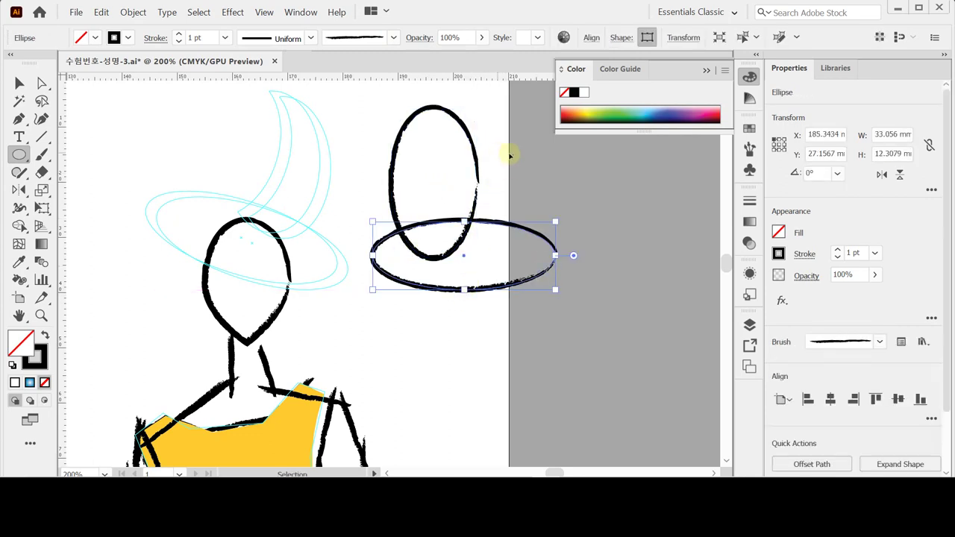
Step: Duplicate the upright ellipse about 10 mm to the right so that the two copies overlap
ctrl+click(456, 162)
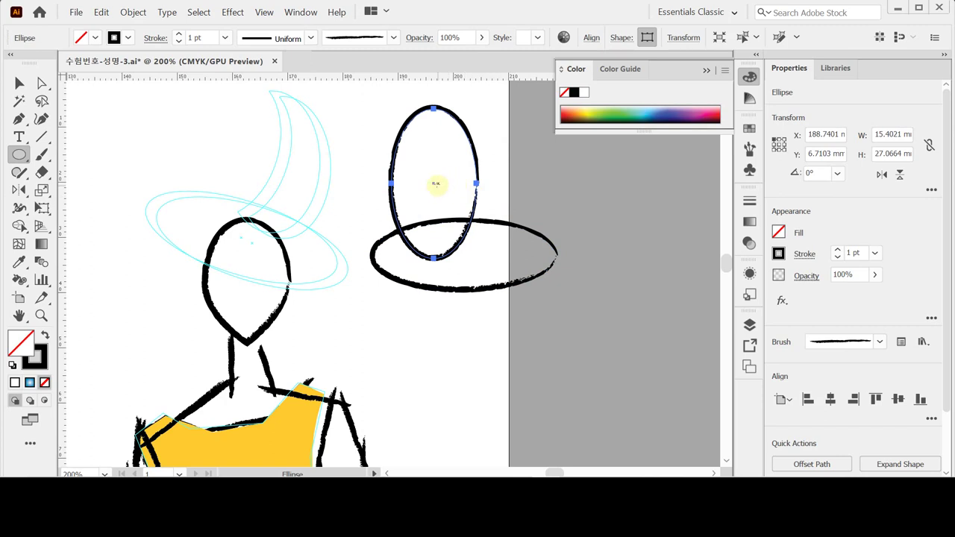
key(ctrl)
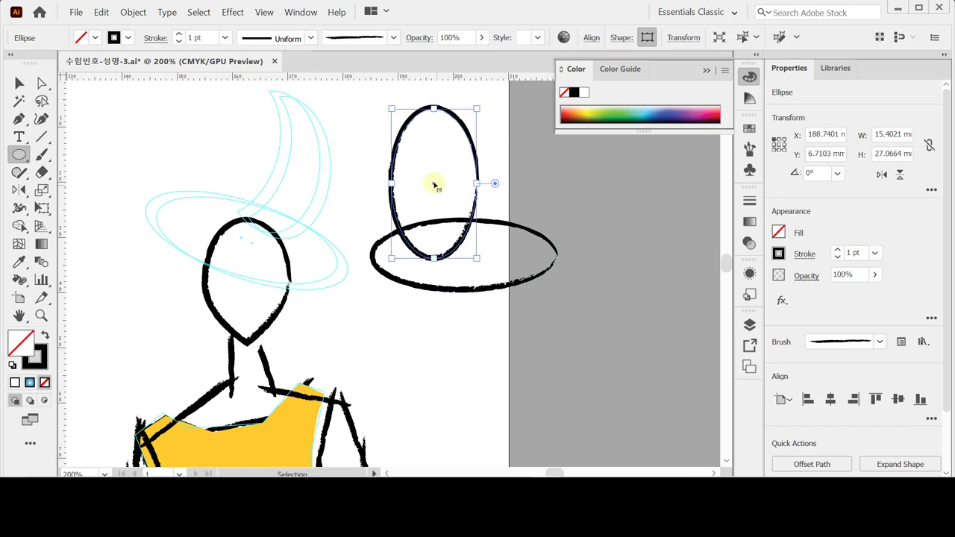
click(435, 185)
click(434, 183)
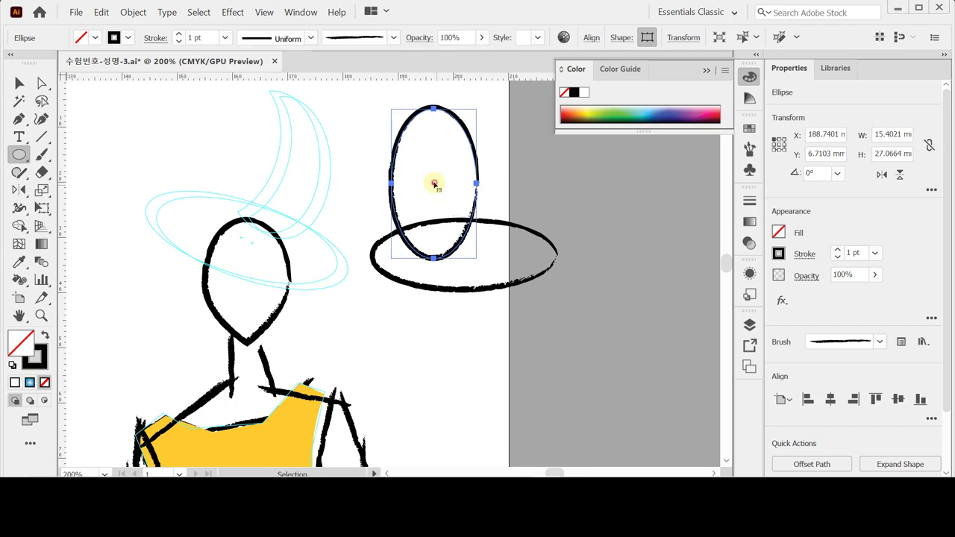
drag(434, 183, 490, 185)
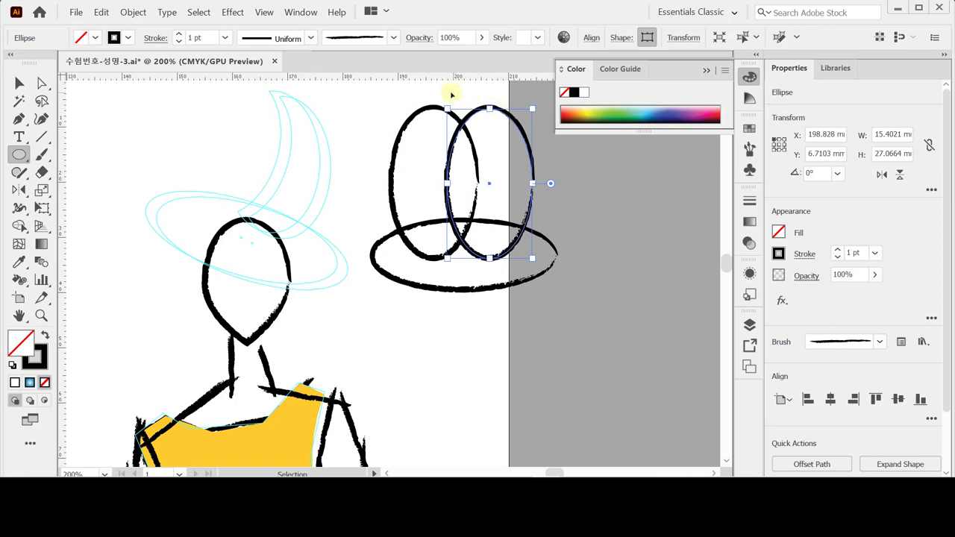
Step: Rotate the copied ellipse about 14° counter-clockwise and shift it left to overlap the original ellipse more closely
drag(441, 97, 425, 112)
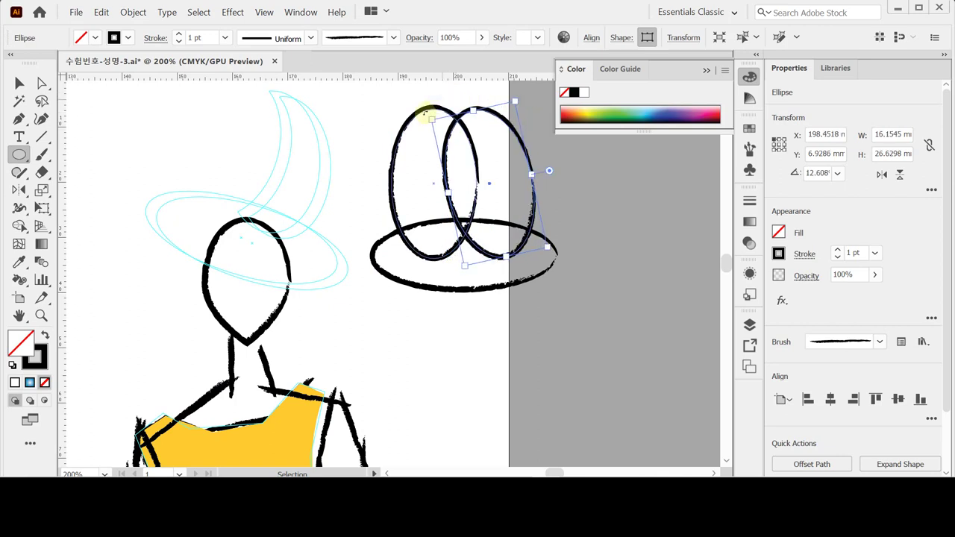
drag(425, 112, 422, 109)
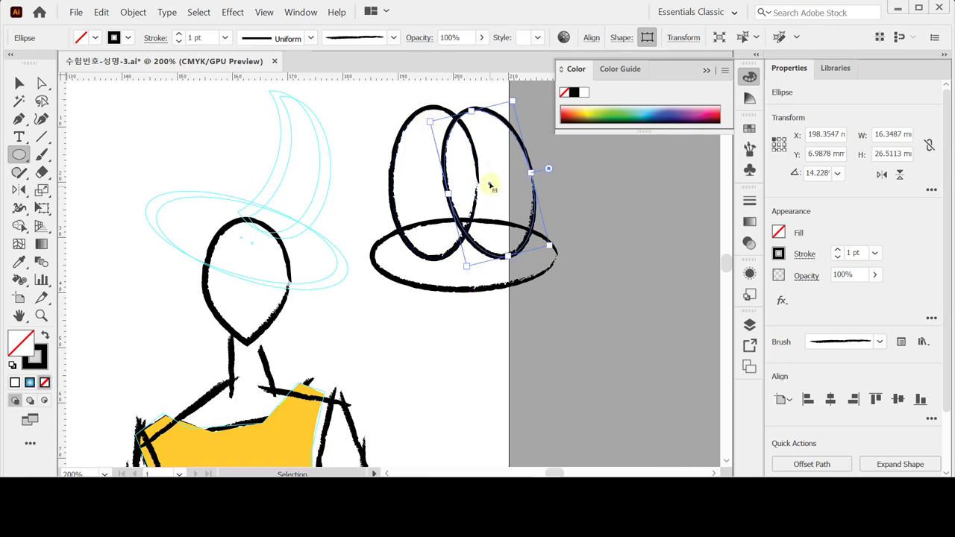
drag(491, 185, 480, 181)
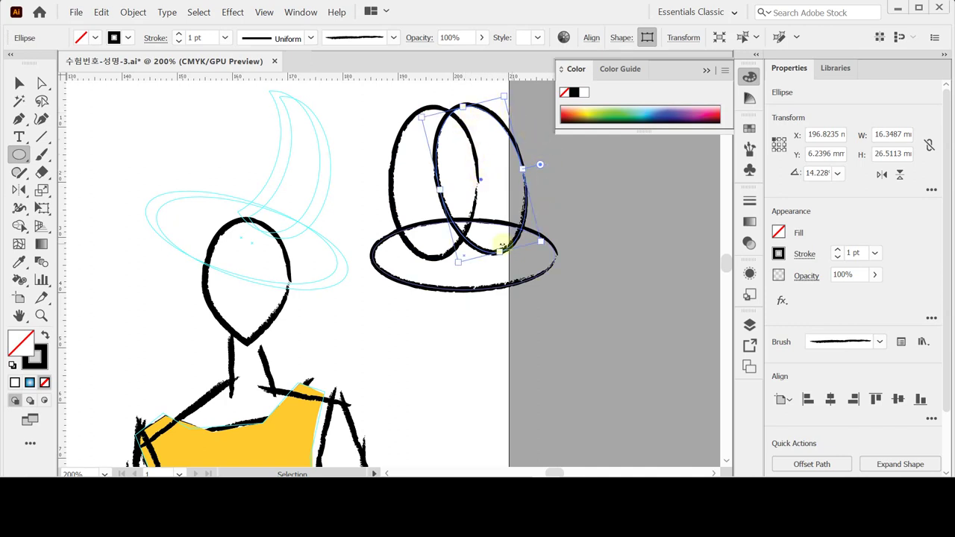
key(Left)
key(Left)
key(Left)
key(Left)
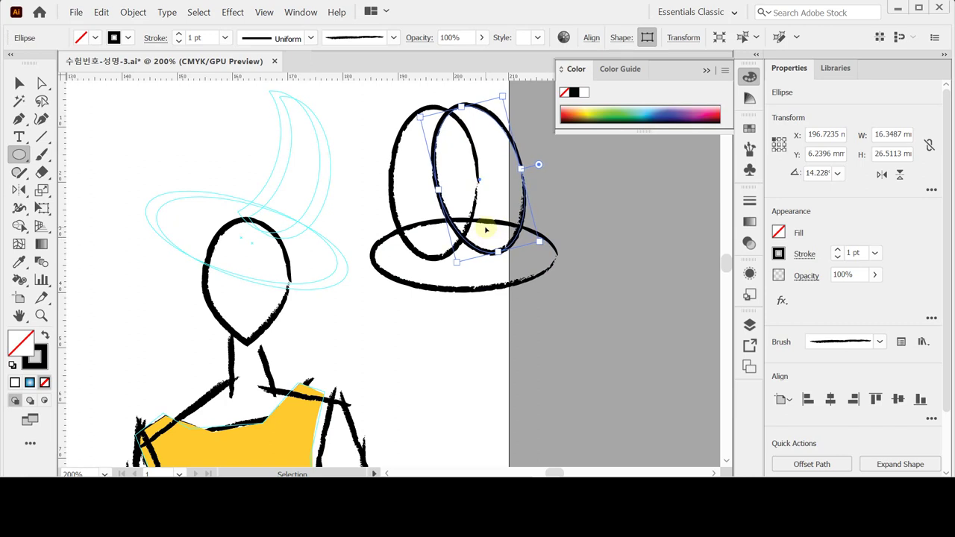
key(Left)
key(Left)
key(Left)
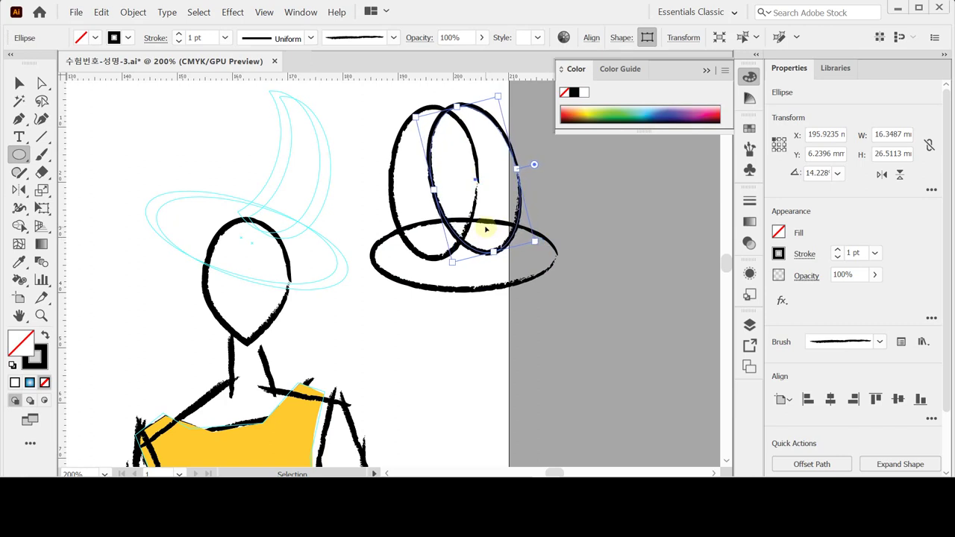
key(Down)
key(Down)
key(Down)
key(Down)
key(Down)
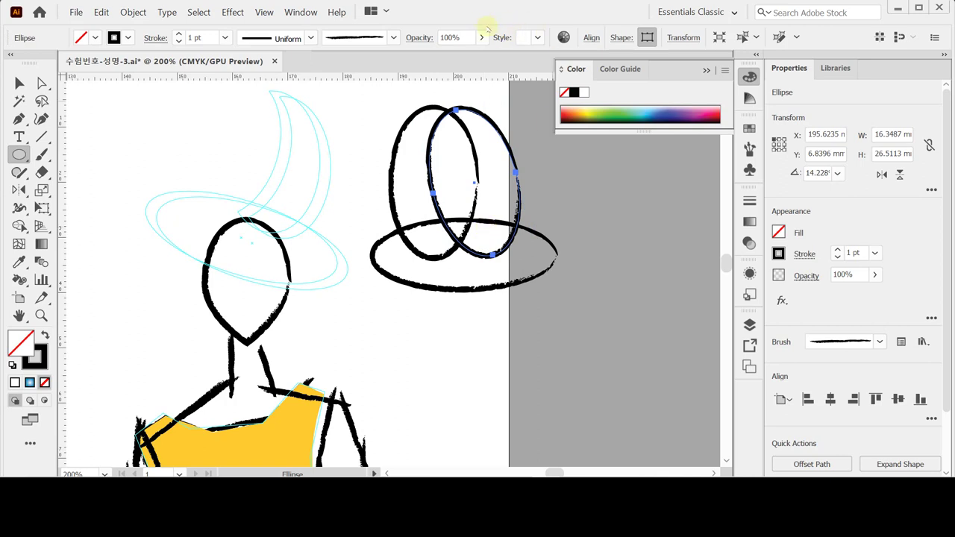
Step: Select both upright ellipses and cut one from the other with Pathfinder Minus Back, keeping the right-hand crescent
drag(394, 100, 492, 145)
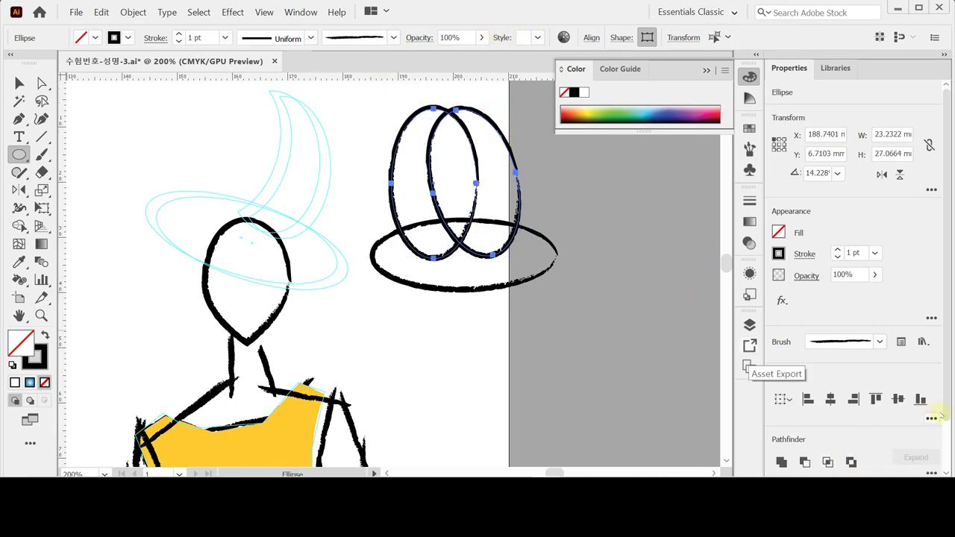
drag(946, 413, 948, 464)
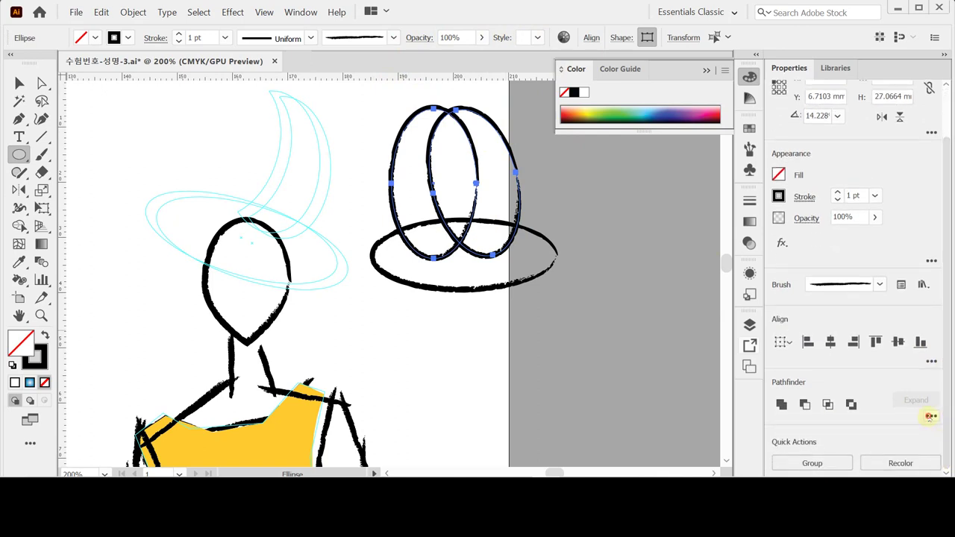
click(930, 416)
click(922, 395)
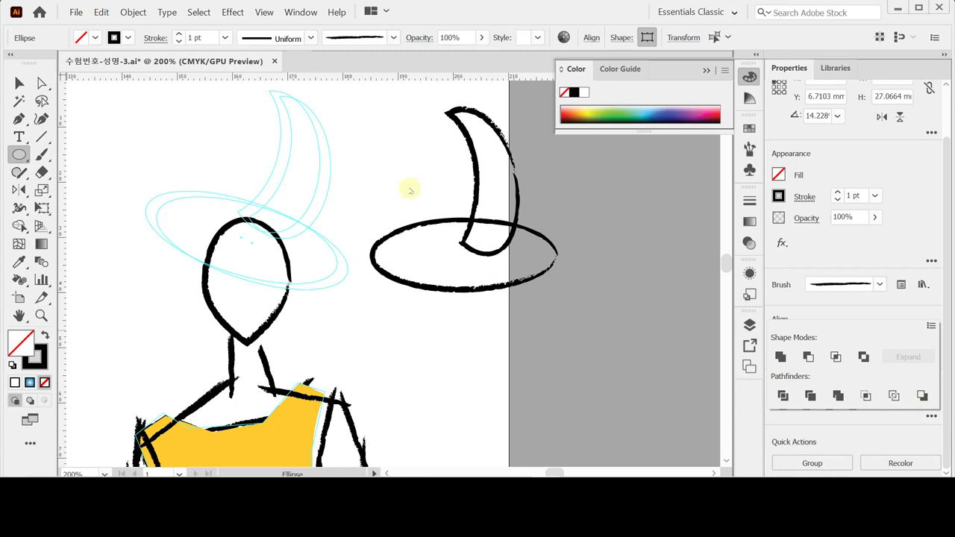
Step: Select the crescent and brim ellipse together, move them over the head near the hat guide, and deselect them
key(v)
click(516, 191)
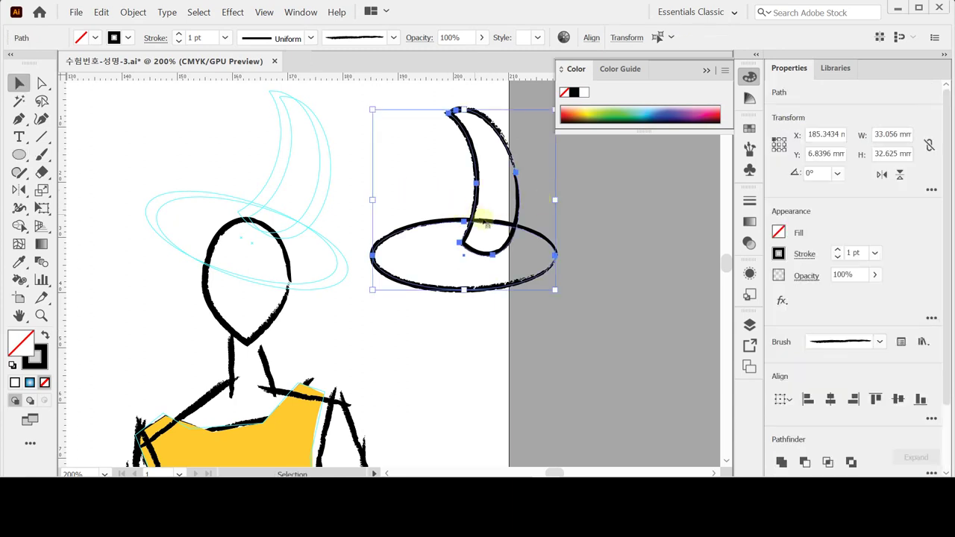
drag(392, 238, 291, 218)
click(361, 227)
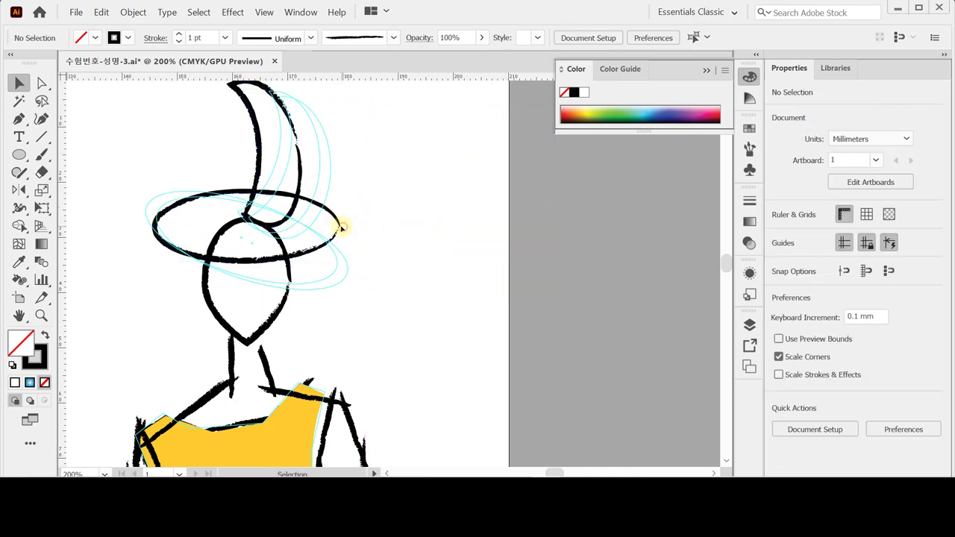
Step: Widen the brim ellipse toward the right to about 36 mm and clear the selection
click(340, 226)
drag(341, 226, 357, 227)
click(401, 219)
Step: Shorten the crescent from its top to about 24 mm high and shift it slightly right over the brim
click(302, 151)
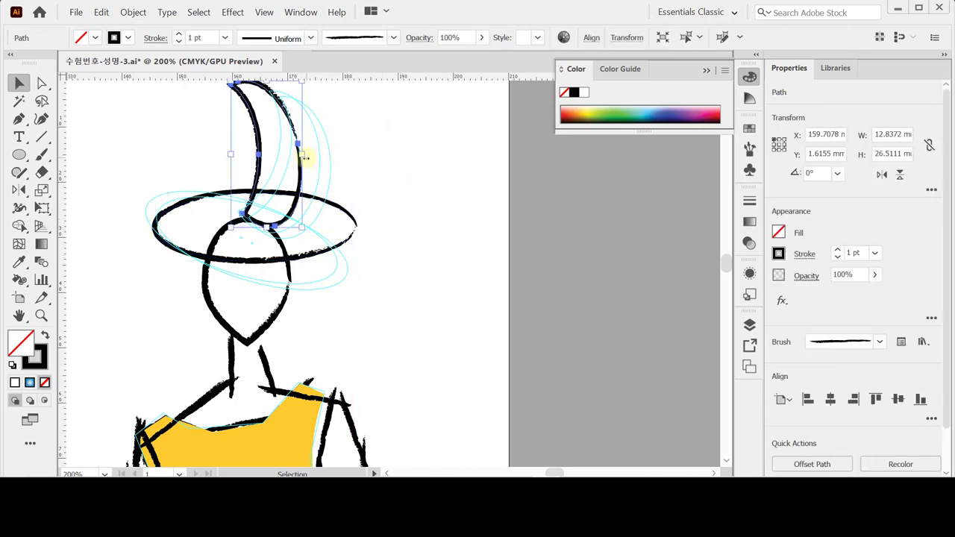
scroll(274, 93, up, 1)
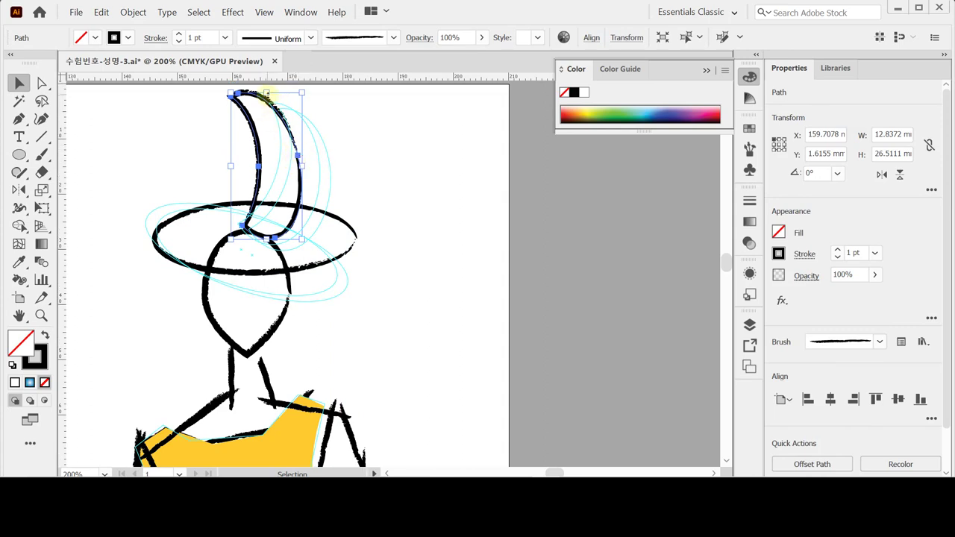
drag(267, 97, 272, 107)
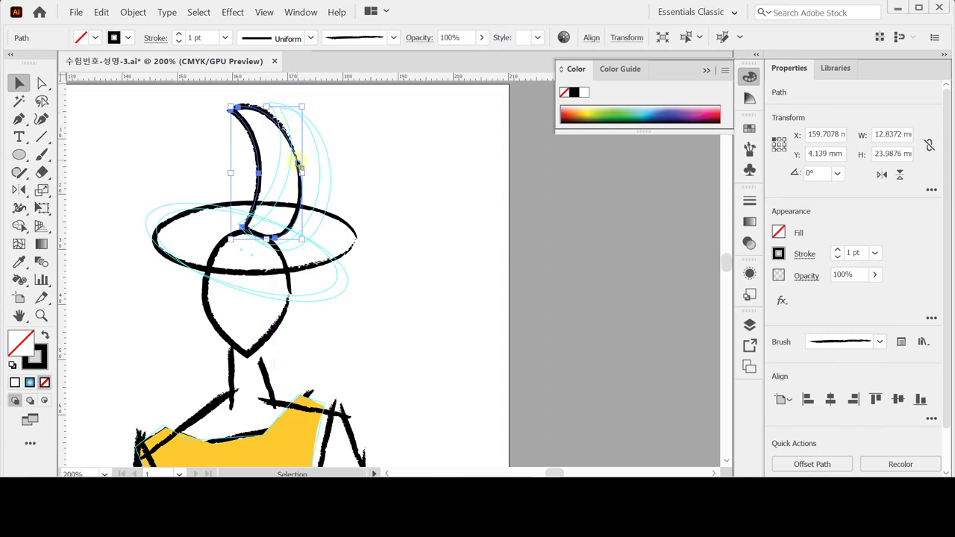
drag(299, 161, 303, 161)
Step: Select the crescent and brim together and group them as one hat
drag(368, 180, 283, 214)
key(ctrl)
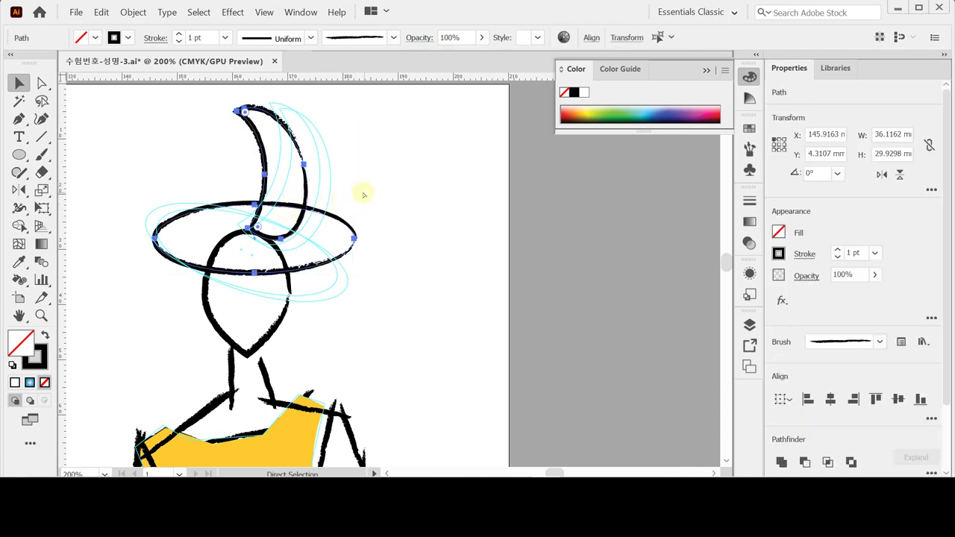
key(ctrl+g)
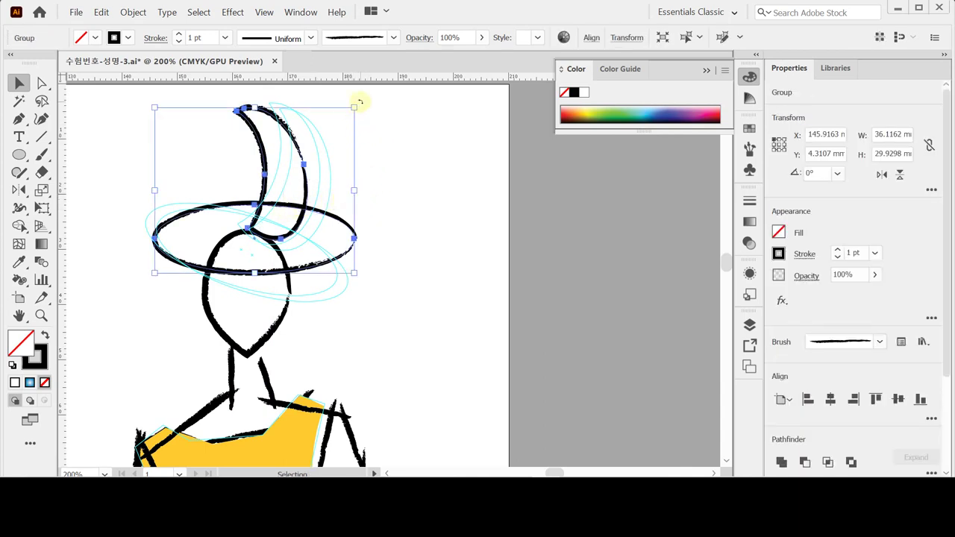
Step: Rotate the hat group about 20° clockwise and move it down onto the tilted hat guide
drag(360, 101, 387, 143)
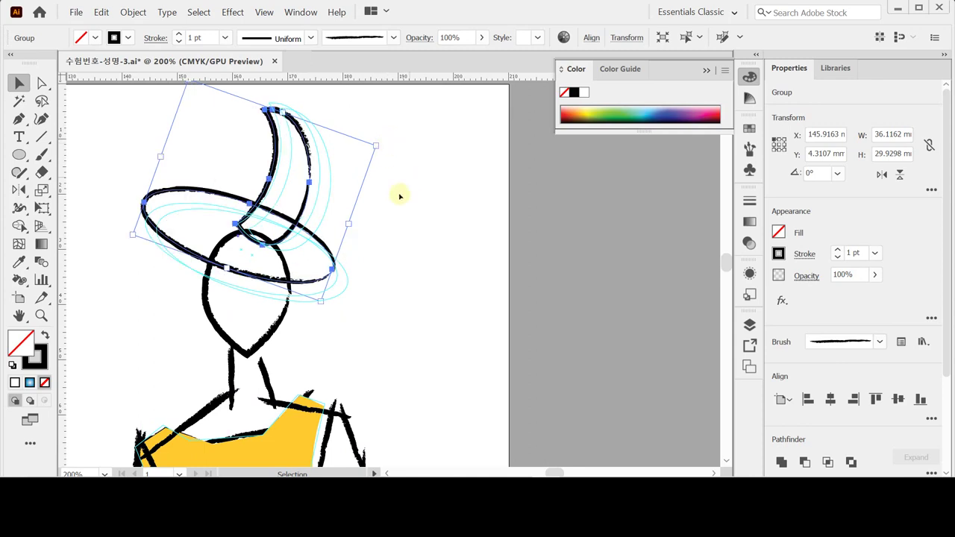
drag(314, 200, 318, 213)
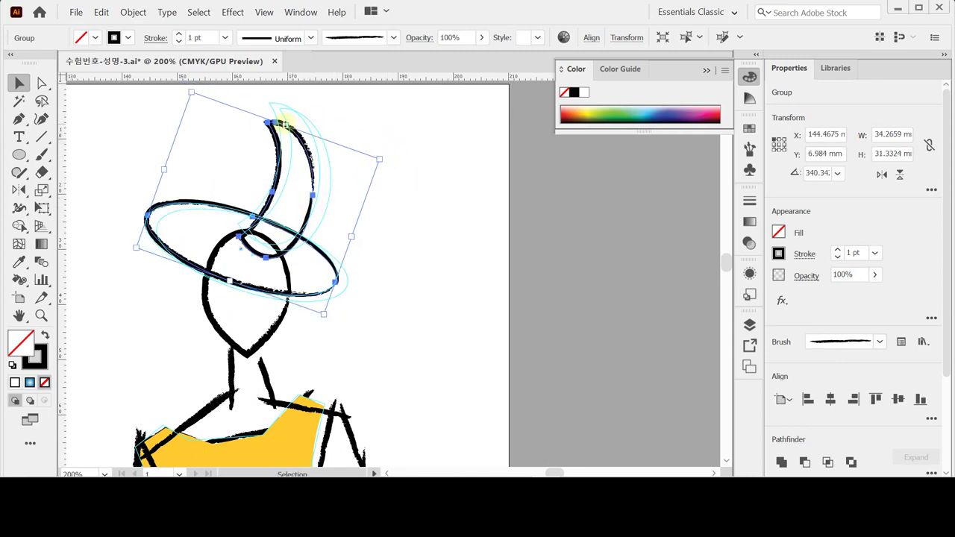
Step: Enlarge the hat group to about 36 by 34 mm and shift it slightly left on the head
drag(278, 124, 280, 110)
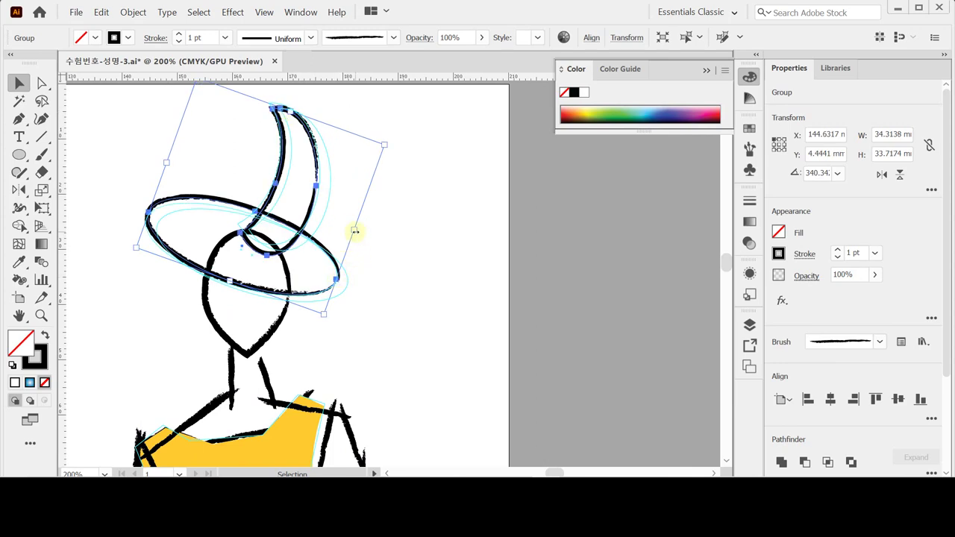
drag(355, 231, 365, 239)
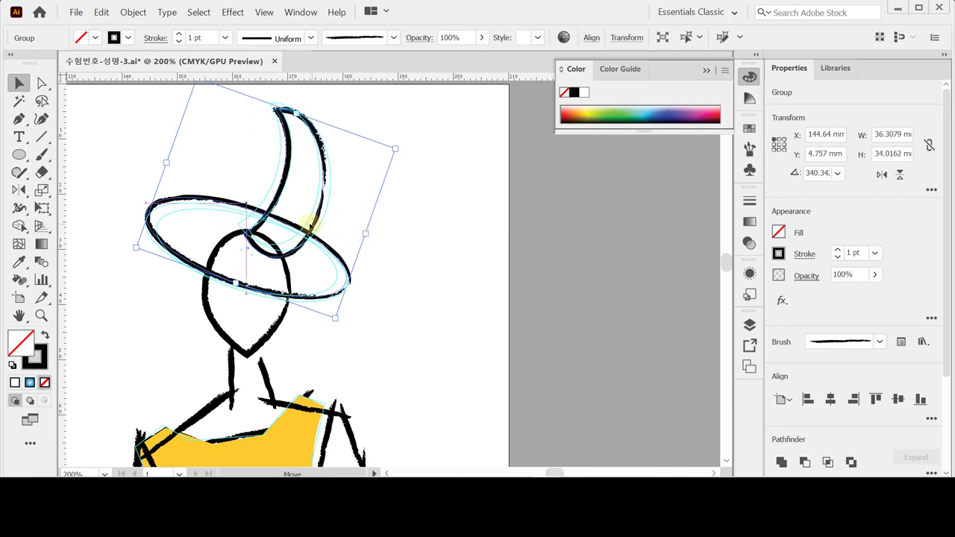
mouse_move(318, 230)
mouse_down()
mouse_move(309, 228)
mouse_move(323, 230)
mouse_up()
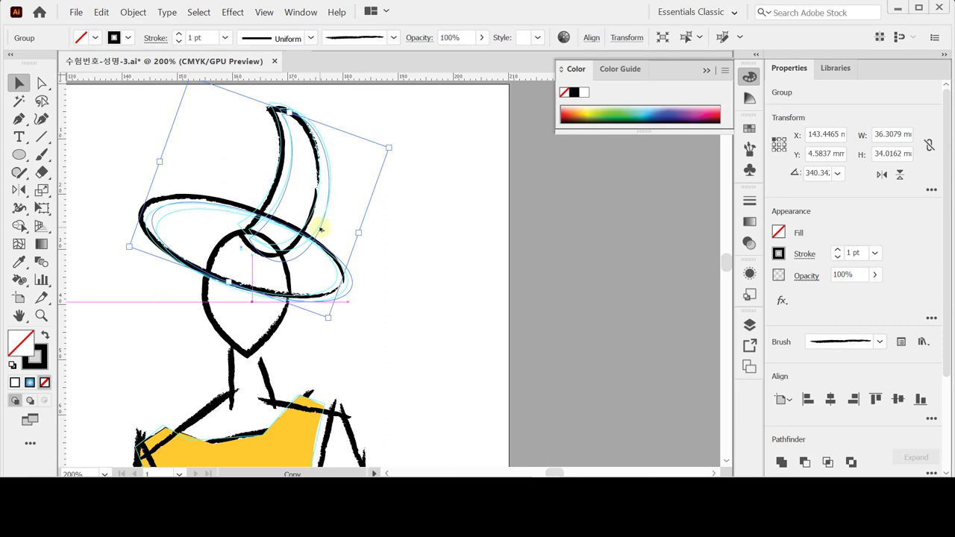
Step: Duplicate the hat slightly right and down, and give the copy no stroke and a fill of M 70, Y 100, K 100
drag(321, 229, 321, 230)
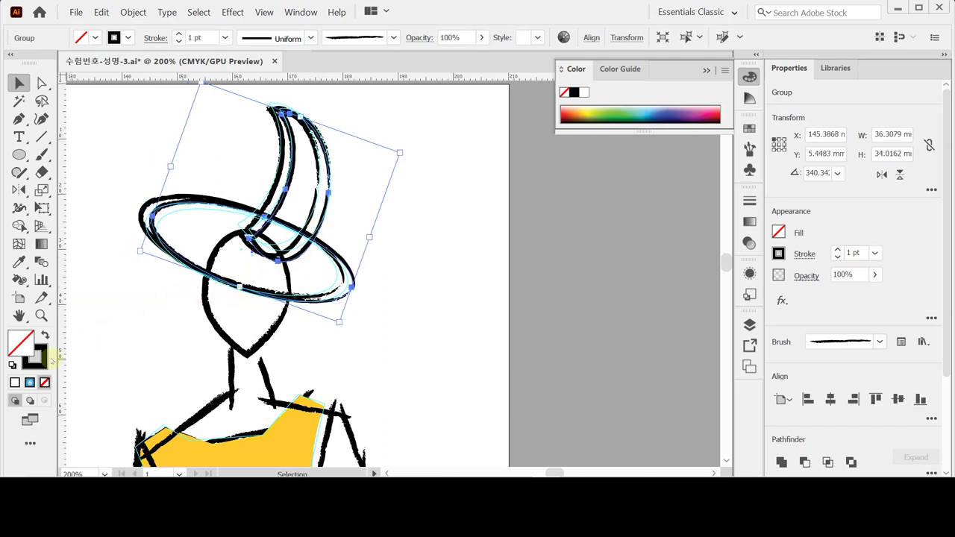
click(45, 337)
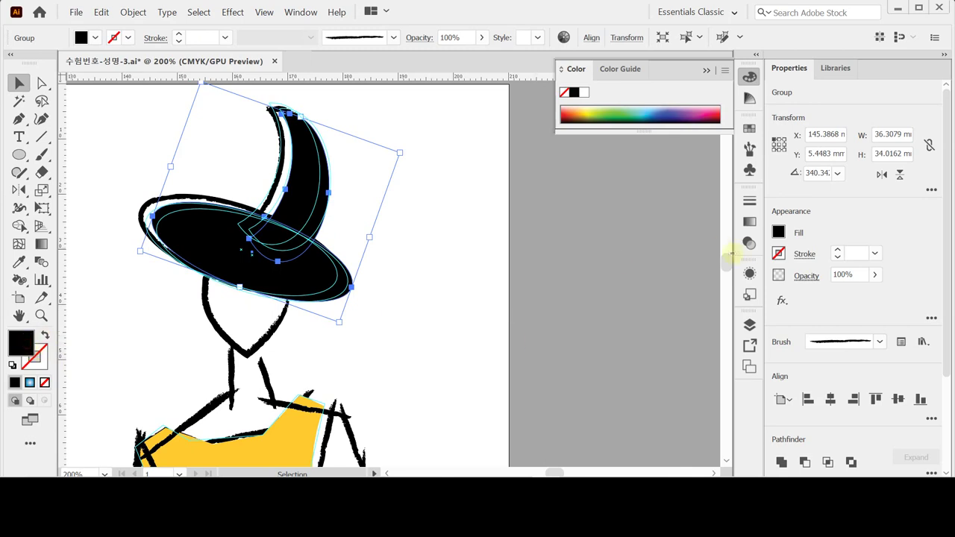
click(777, 232)
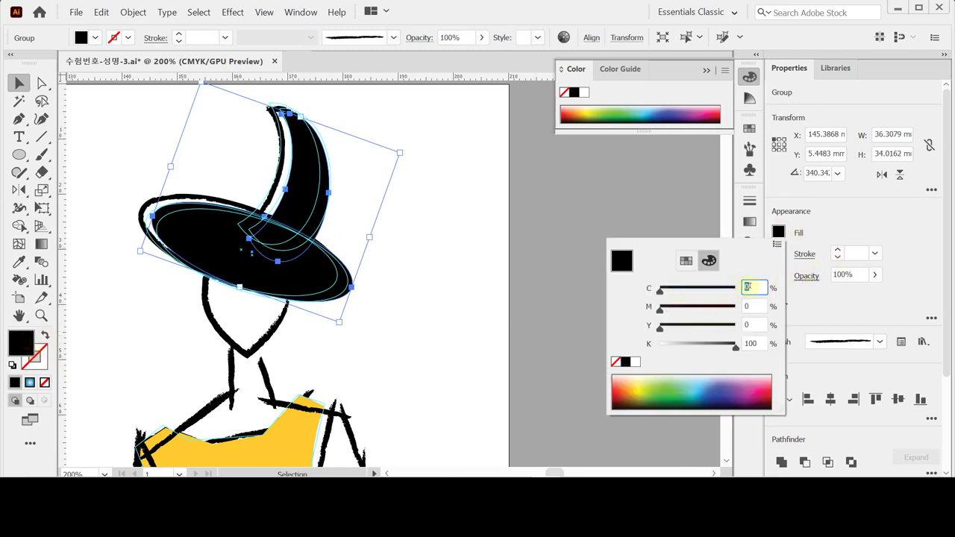
key(Tab)
text(70)
key(Tab)
text(100)
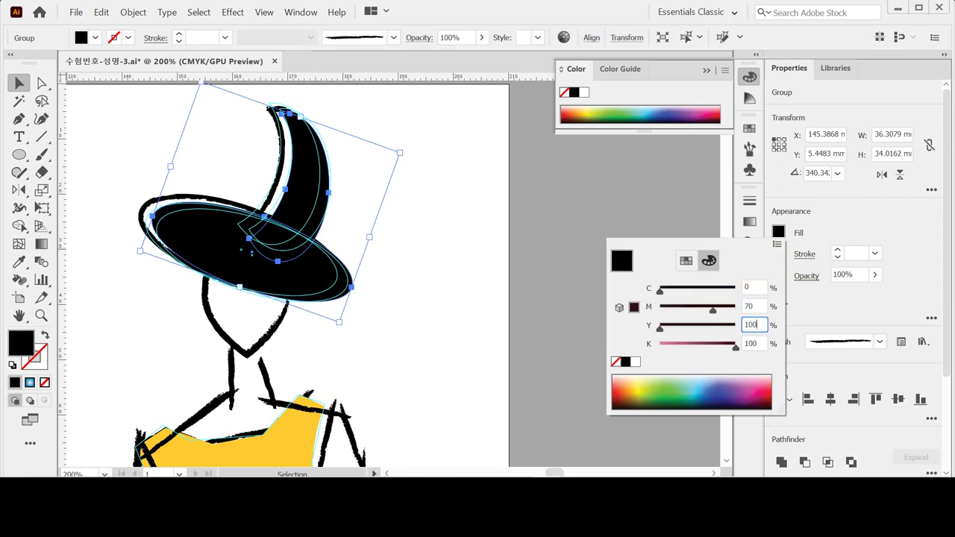
key(Return)
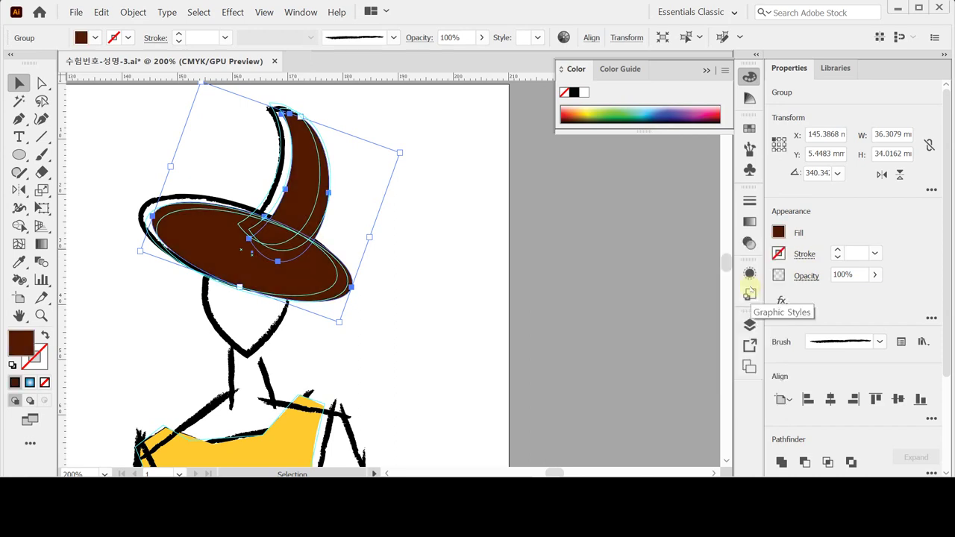
Step: Set the brown hat copy's opacity to 50%
drag(858, 276, 826, 282)
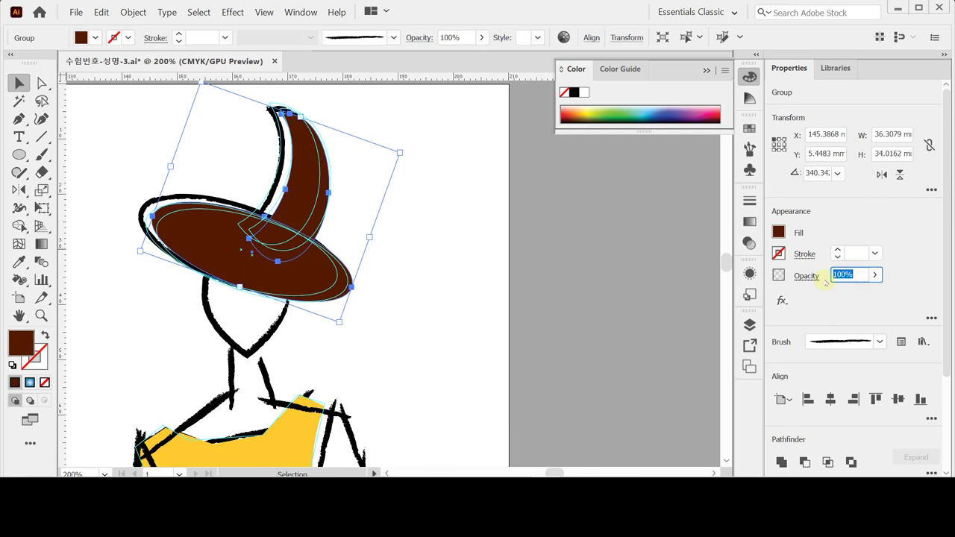
text(50)
key(Return)
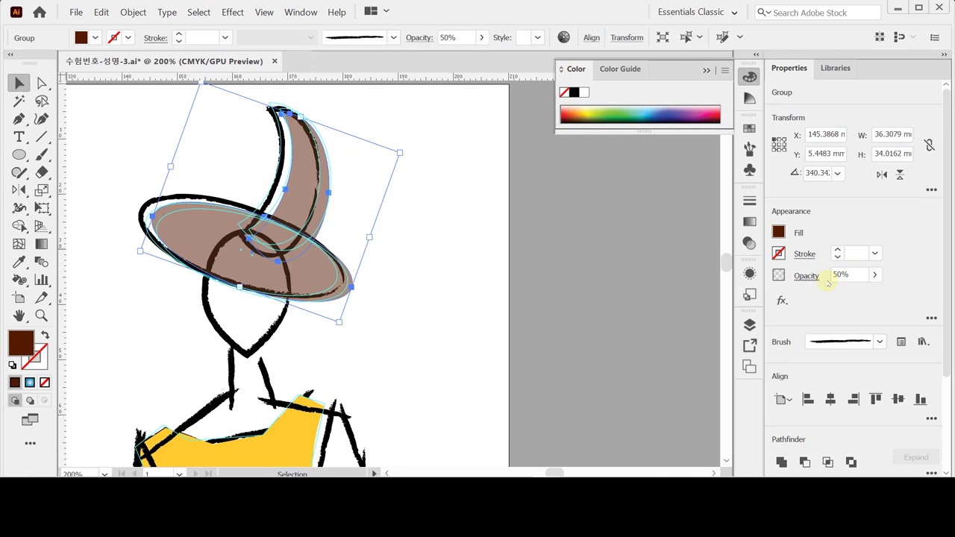
Step: Select all parts of the fashion figure, including the hat, dress and shoes, and group them
key(ctrl+minus)
key(ctrl+minus)
key(ctrl+minus)
key(ctrl+minus)
key(ctrl+minus)
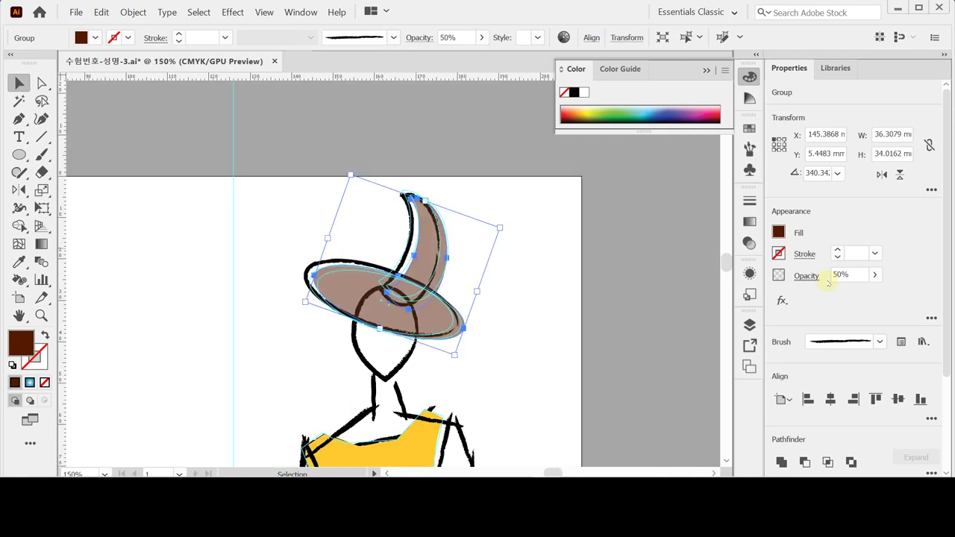
scroll(821, 280, down, 3)
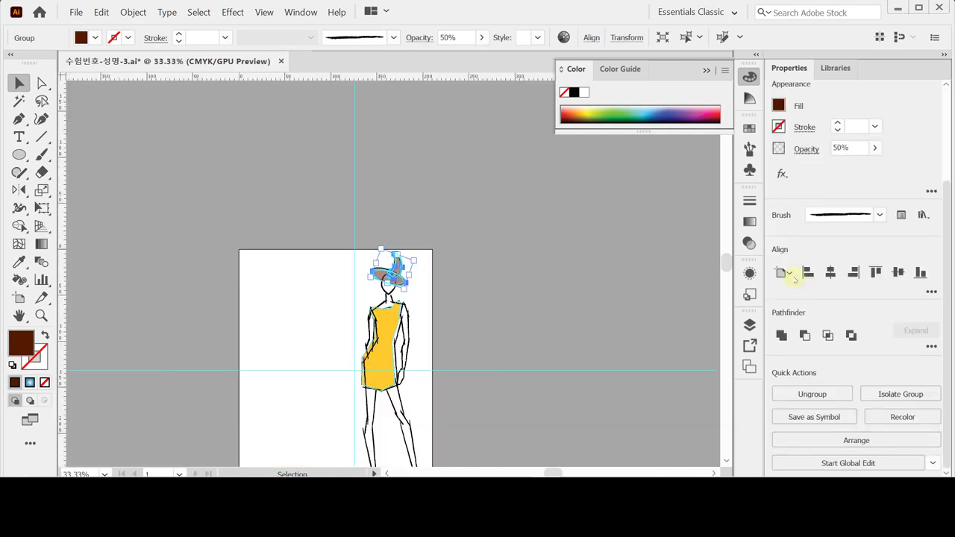
scroll(447, 298, down, 3)
key(ctrl+a)
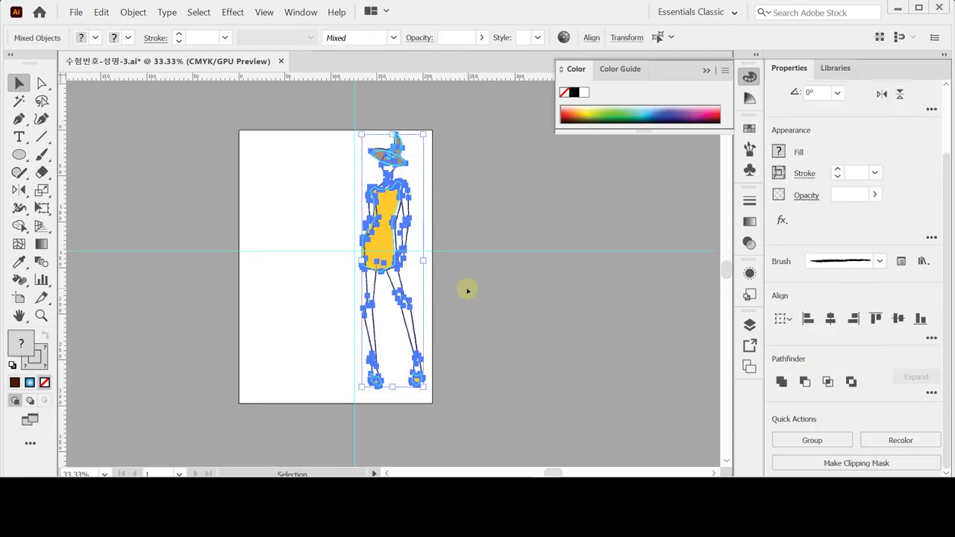
key(a)
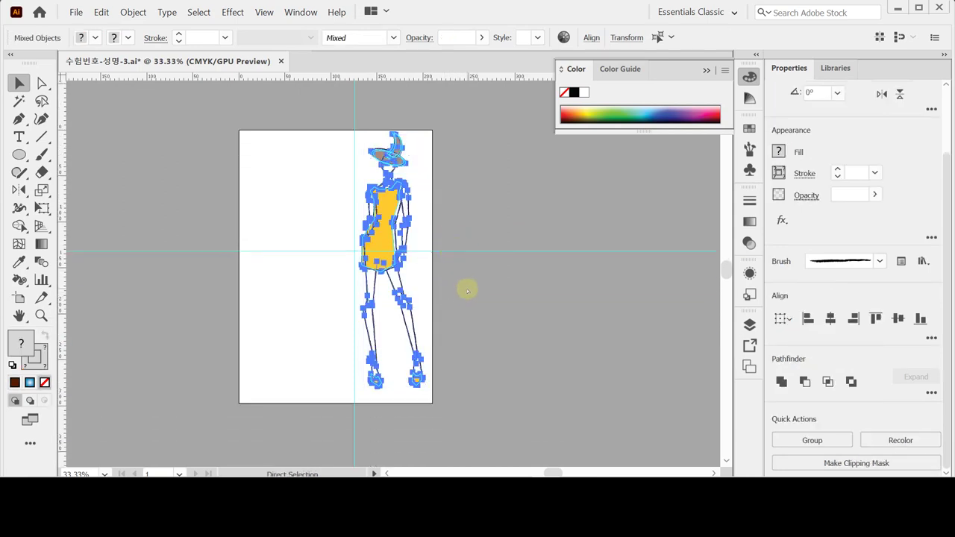
key(ctrl+g)
key(v)
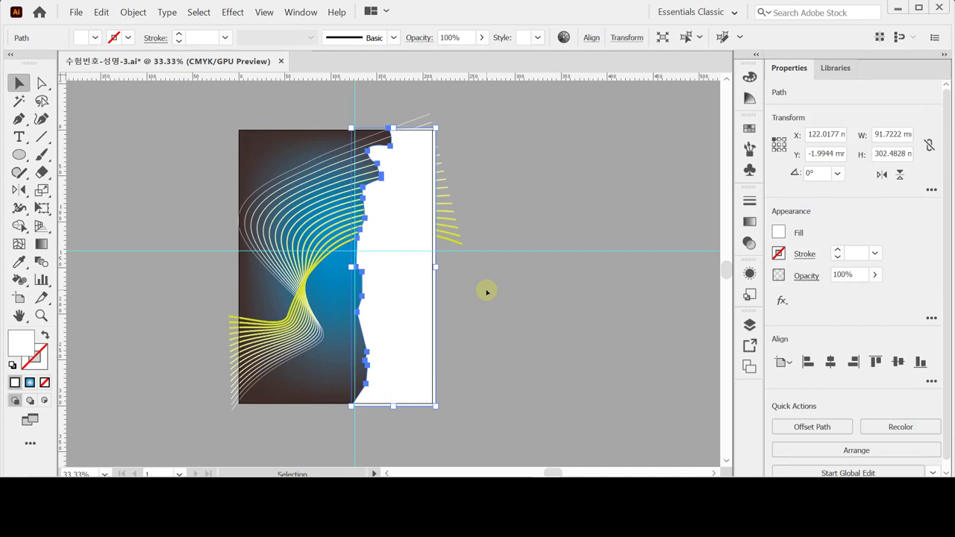
Step: Place the white panel behind the figure and open the Drop Shadow effect for it
click(494, 261)
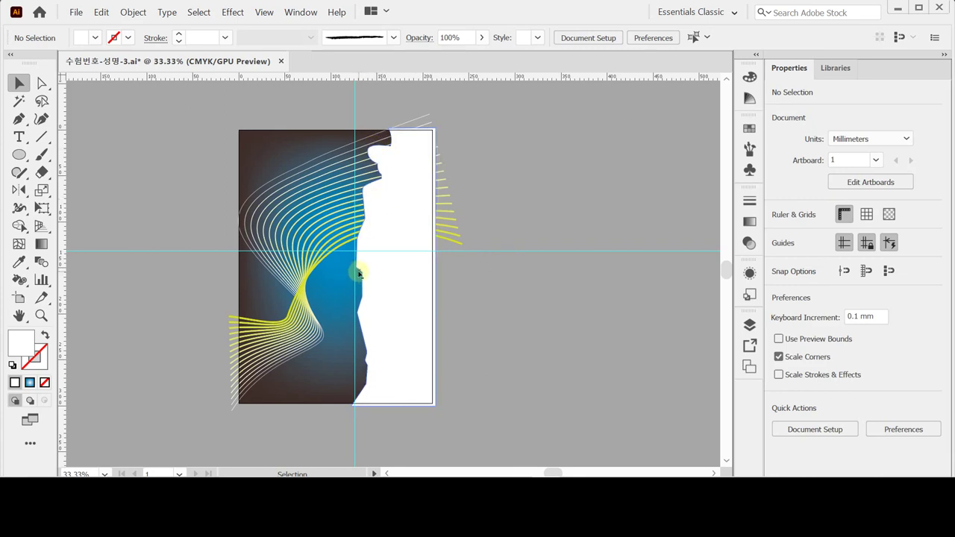
click(415, 276)
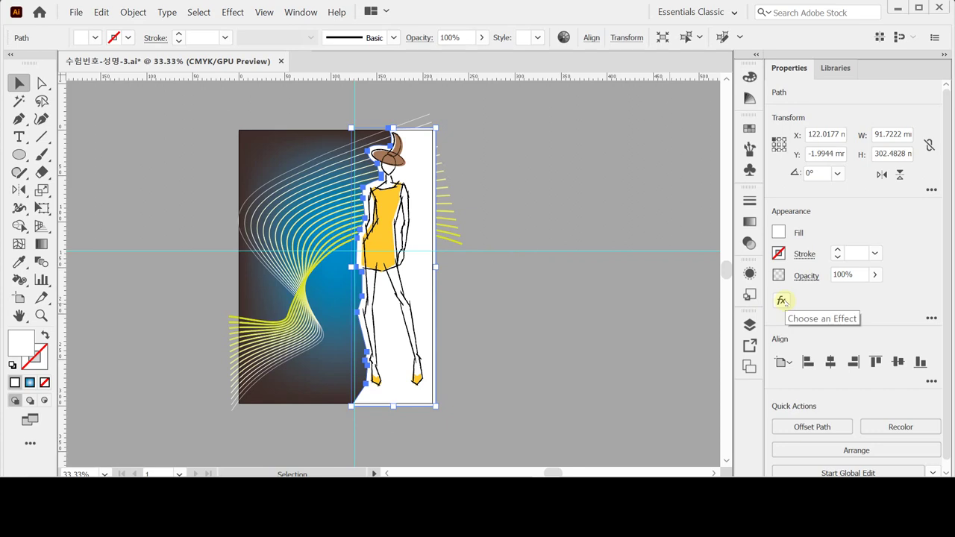
click(782, 300)
mouse_move(843, 79)
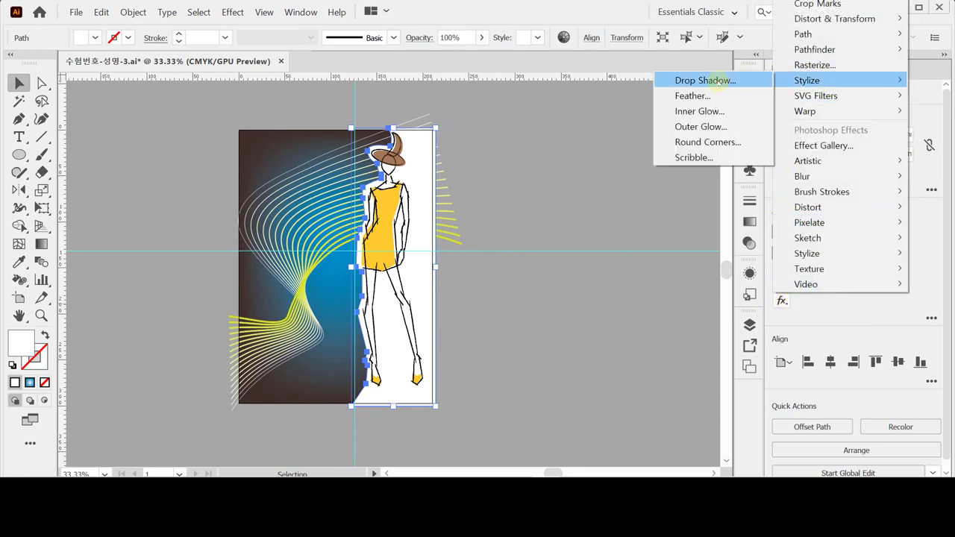
click(705, 80)
drag(630, 174, 593, 162)
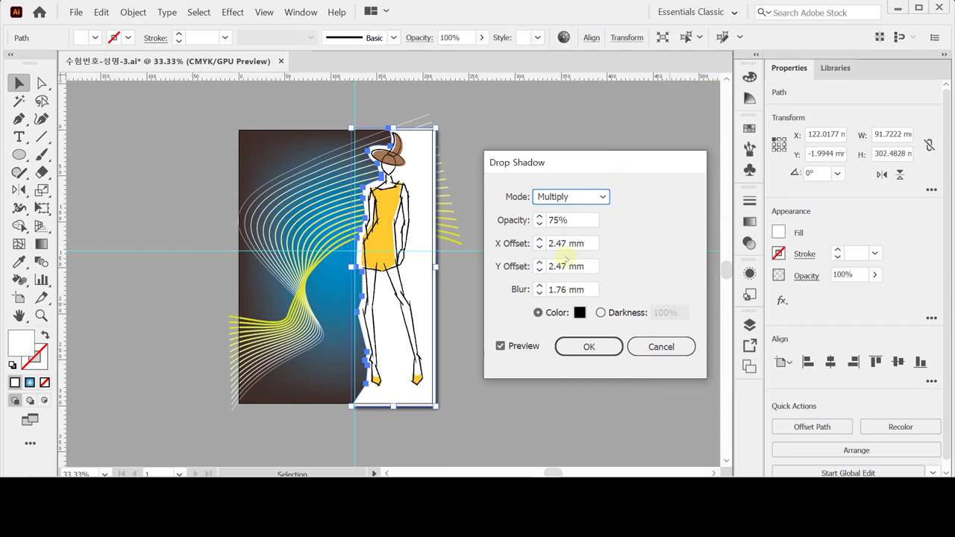
Step: Apply the white panel's drop shadow with X offset -2 mm, Y offset 0 mm and blur 1 mm, and deselect the panel
click(539, 240)
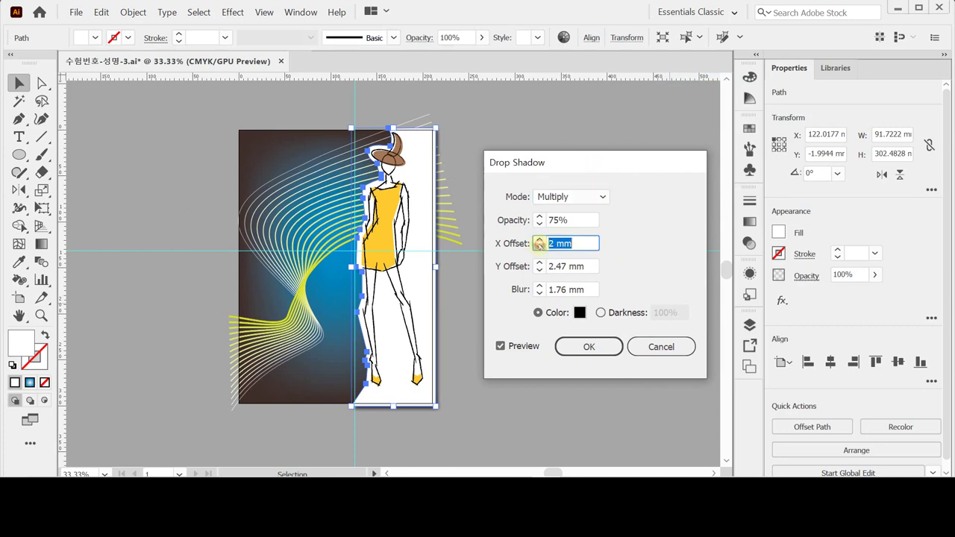
click(539, 241)
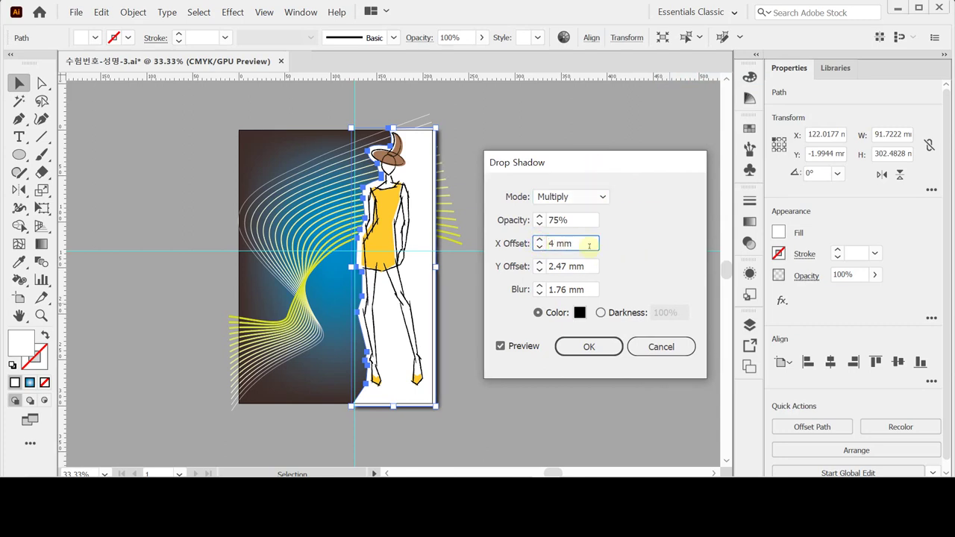
text(-2)
key(Tab)
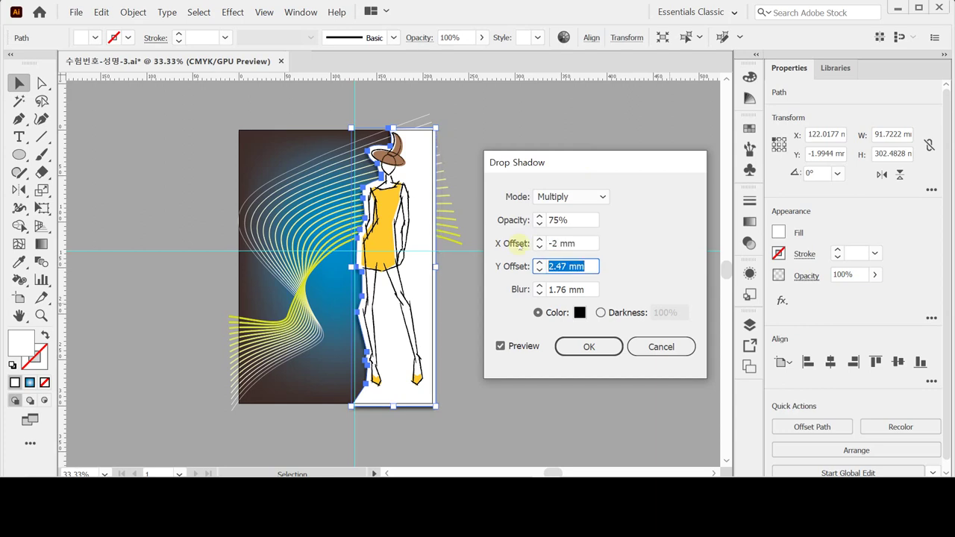
text(0)
key(Tab)
text(1)
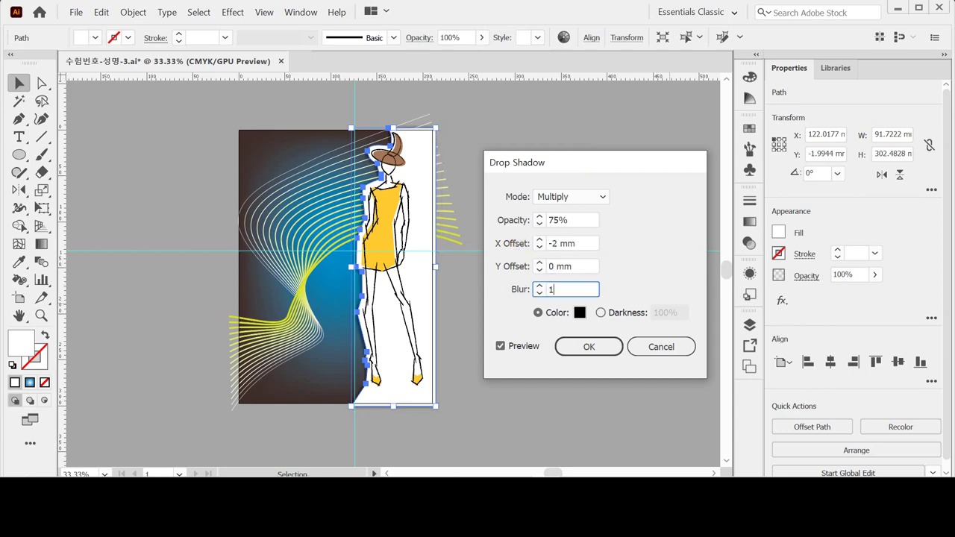
click(516, 244)
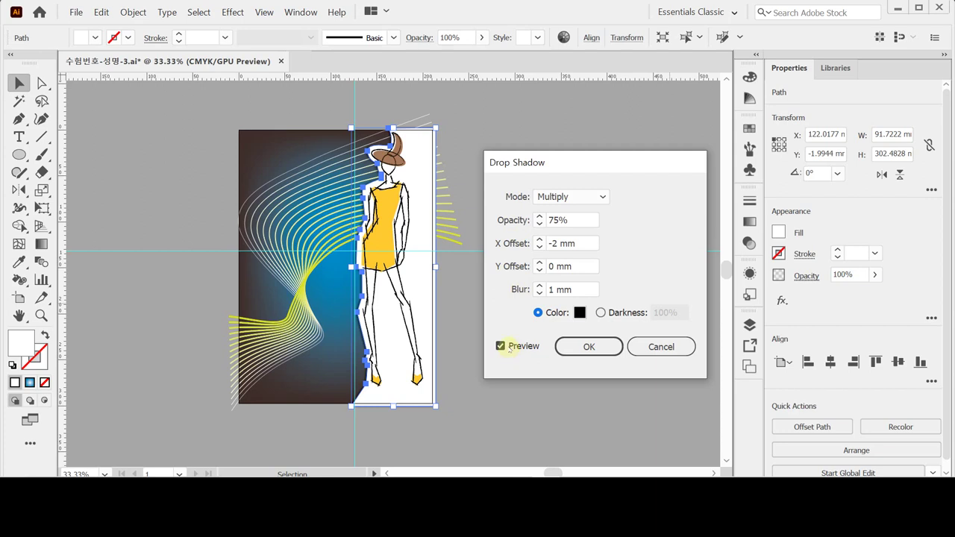
click(589, 350)
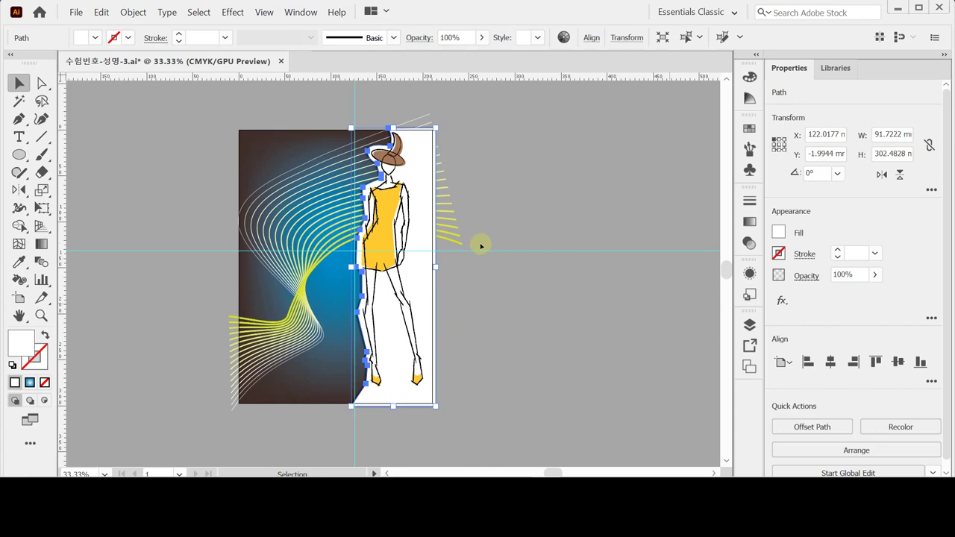
click(497, 314)
Step: Draw a flat ellipse about 98 by 27 mm around the figure's feet and set its fill's cyan to 50%
click(19, 155)
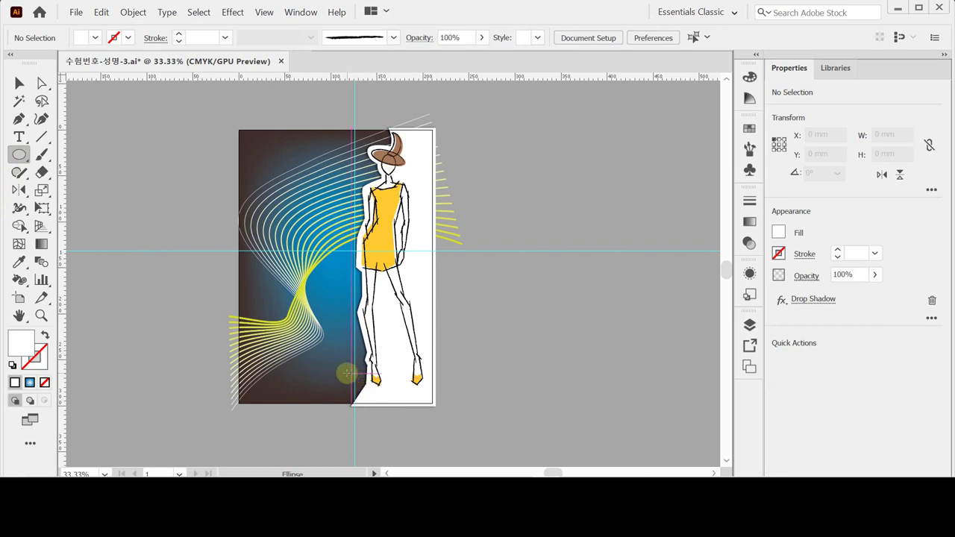
drag(428, 391, 438, 398)
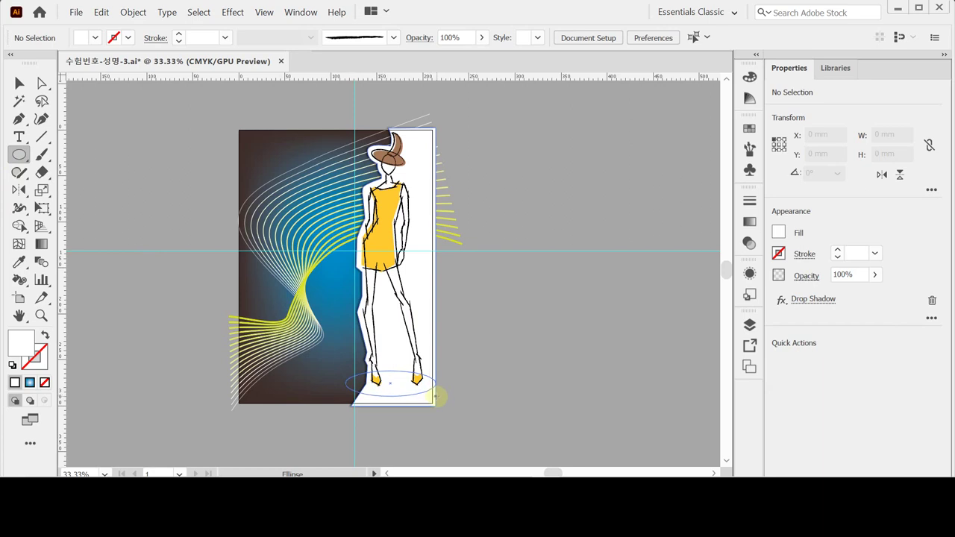
drag(438, 398, 438, 398)
click(779, 233)
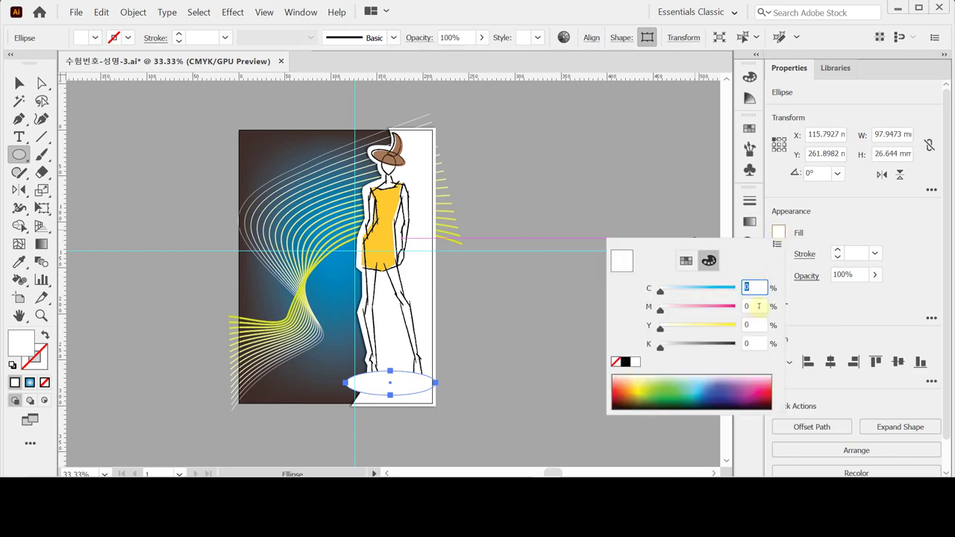
text(50)
key(Return)
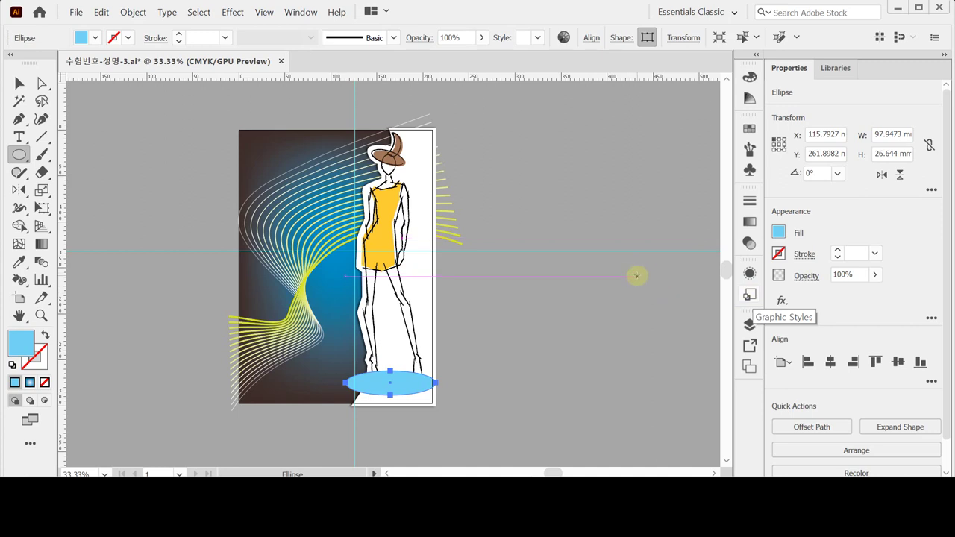
Step: Send the blue ellipse behind the figure, shorten it from its top to about 20 mm high, and deselect it
key(ctrl+[)
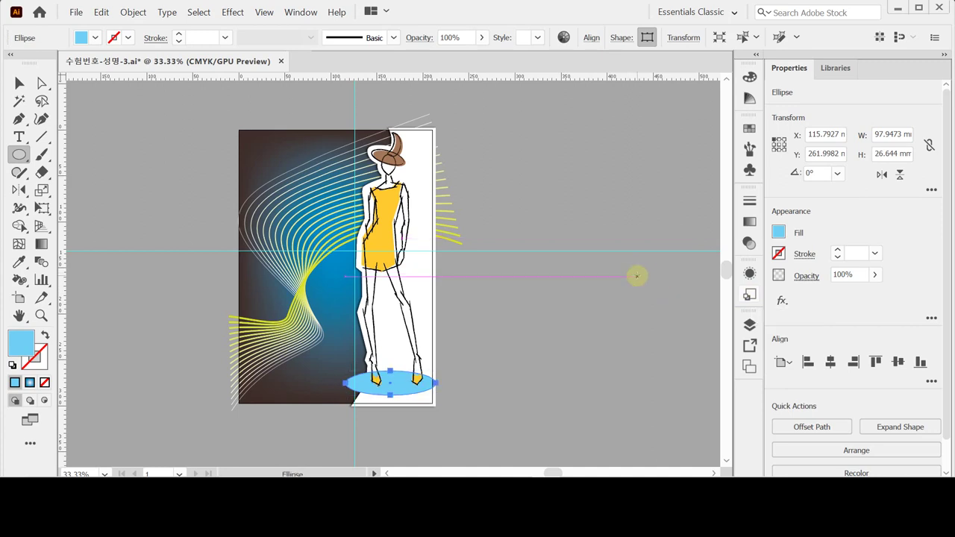
ctrl+click(390, 373)
drag(391, 374, 391, 379)
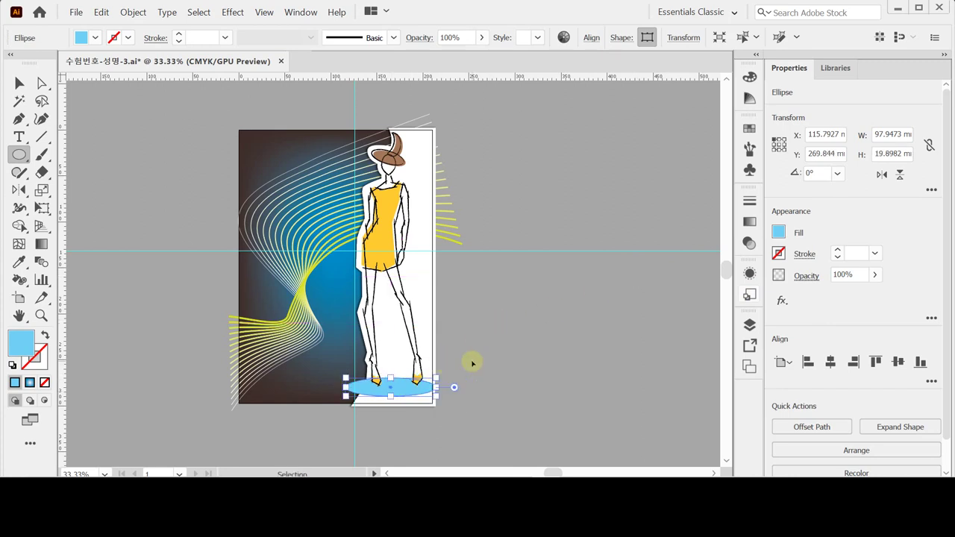
click(522, 365)
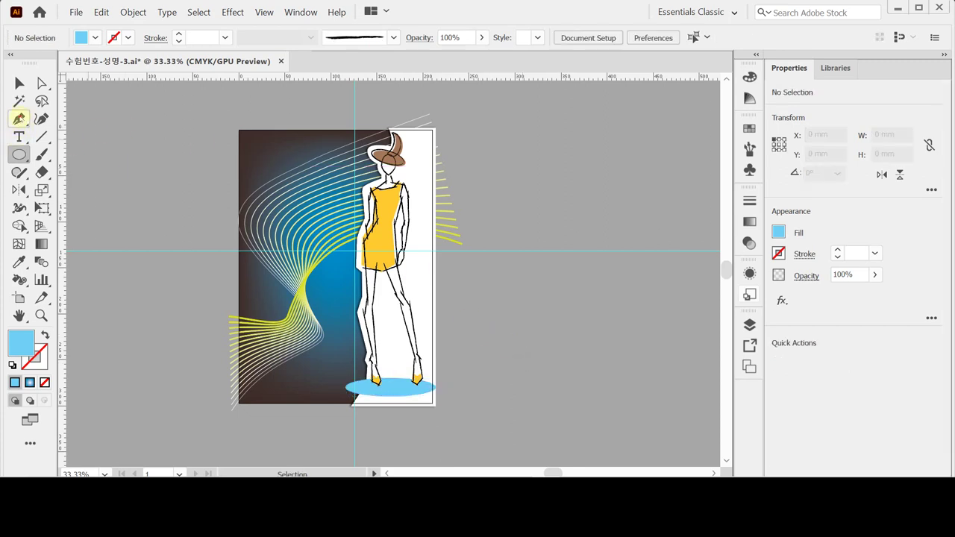
Step: Draw a closed triangular light beam from the artboard's upper-left corner to both ends of the blue ellipse
click(18, 118)
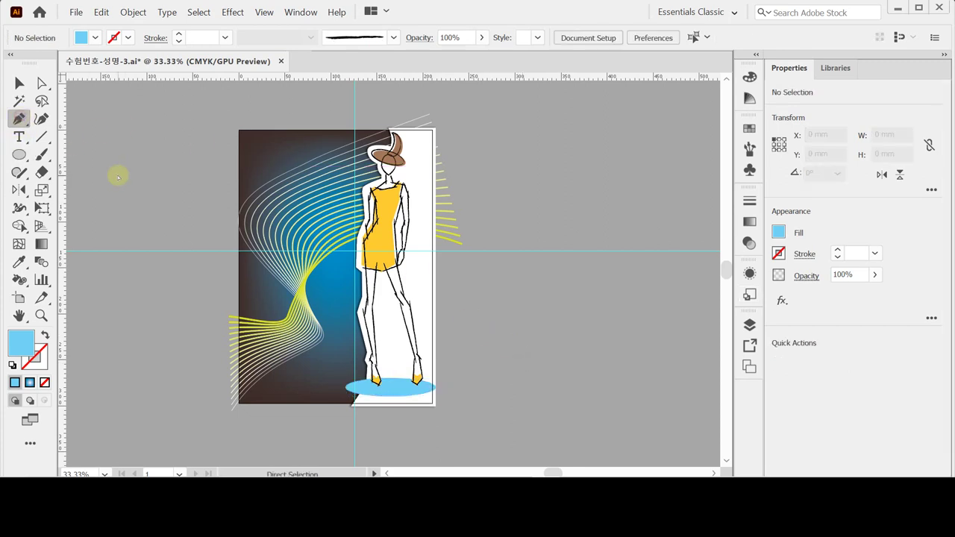
click(238, 132)
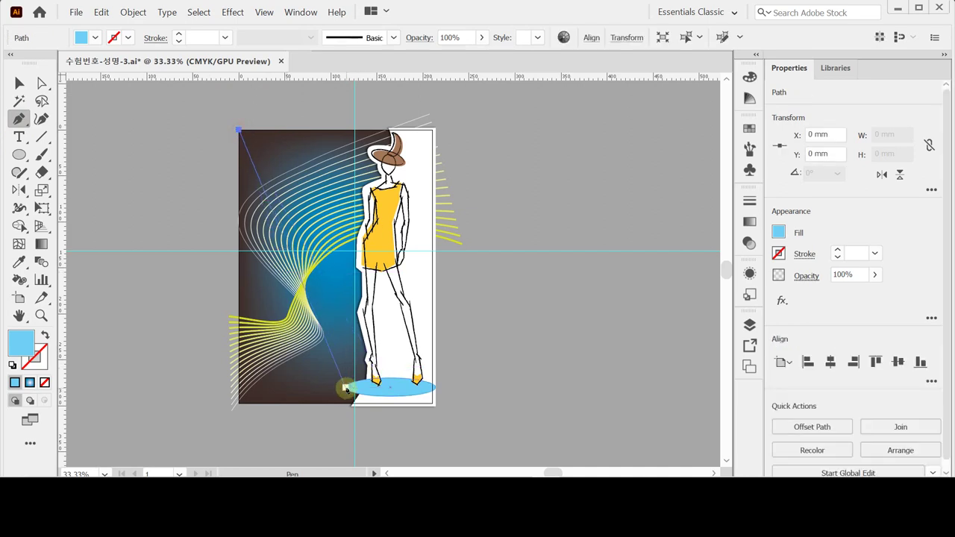
click(345, 388)
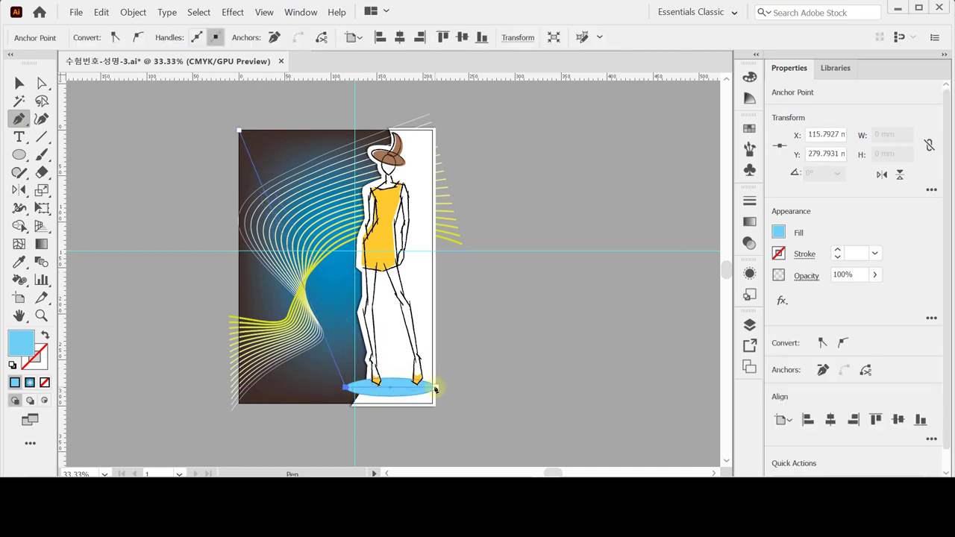
click(435, 388)
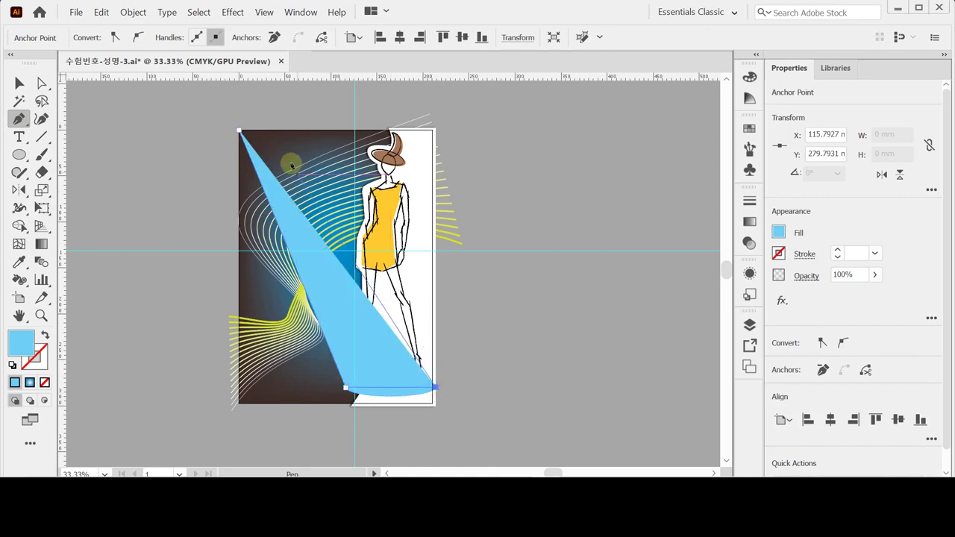
click(239, 131)
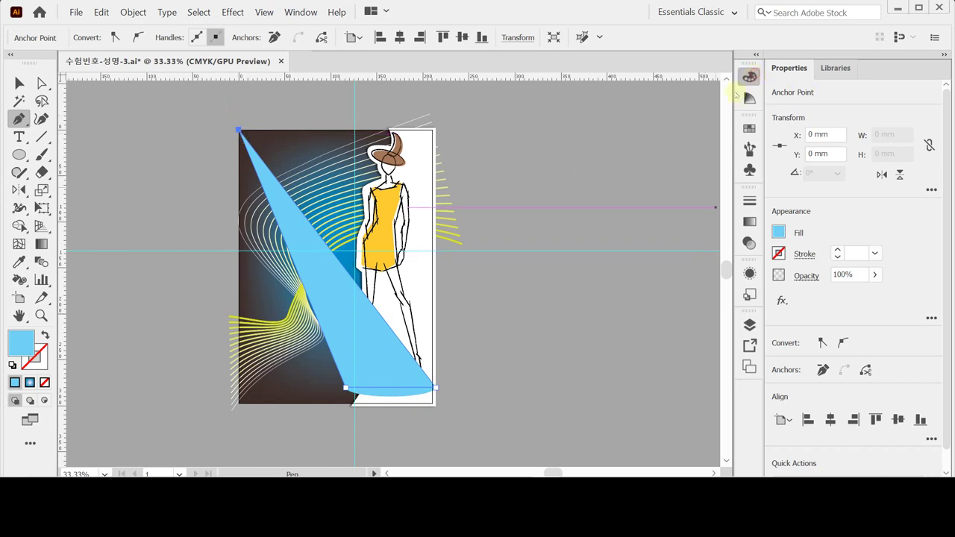
Step: Try a flat green fill from the colour spectrum on the light beam
click(750, 76)
click(612, 112)
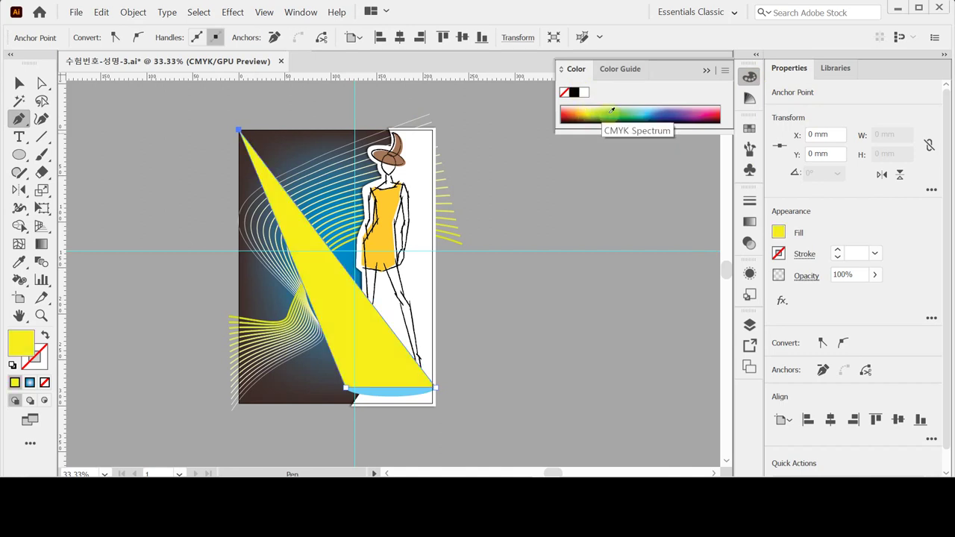
click(612, 113)
click(606, 109)
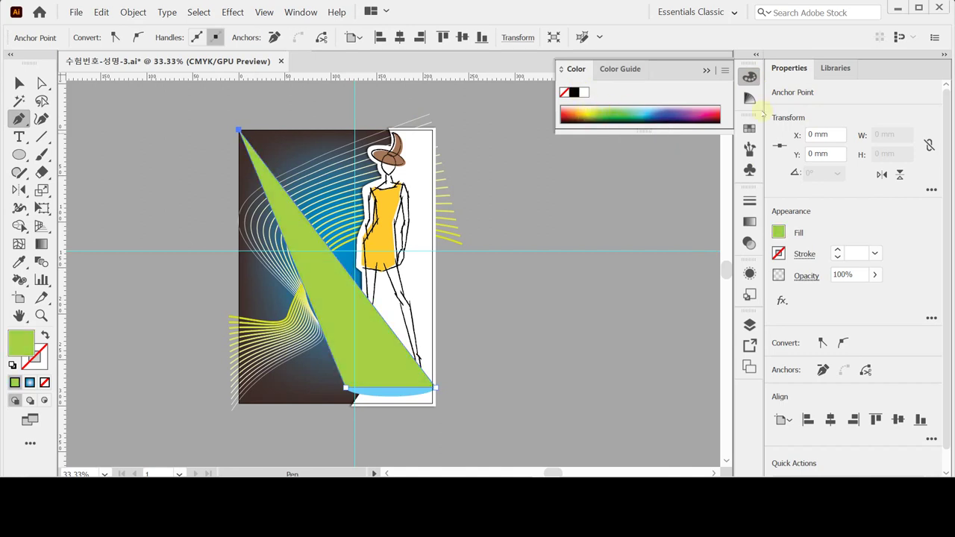
click(749, 75)
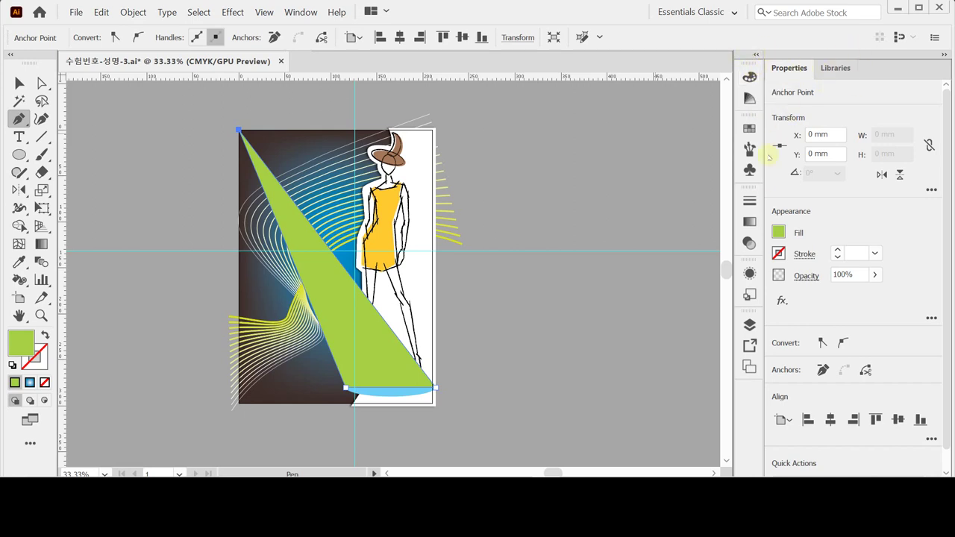
Step: Apply a linear gradient to the light beam and set its blue end stop to C 70%, M 0%, Y 0%
click(749, 221)
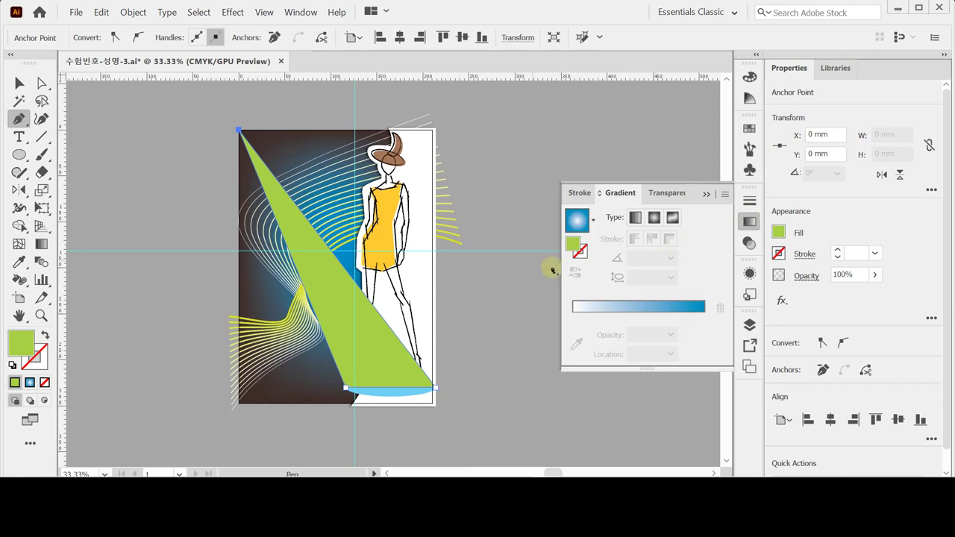
key(ctrl)
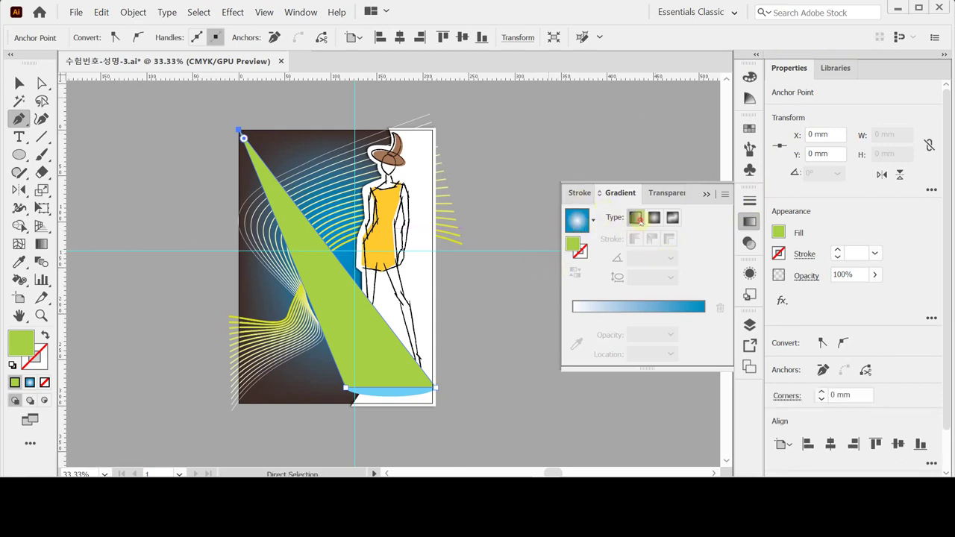
click(636, 217)
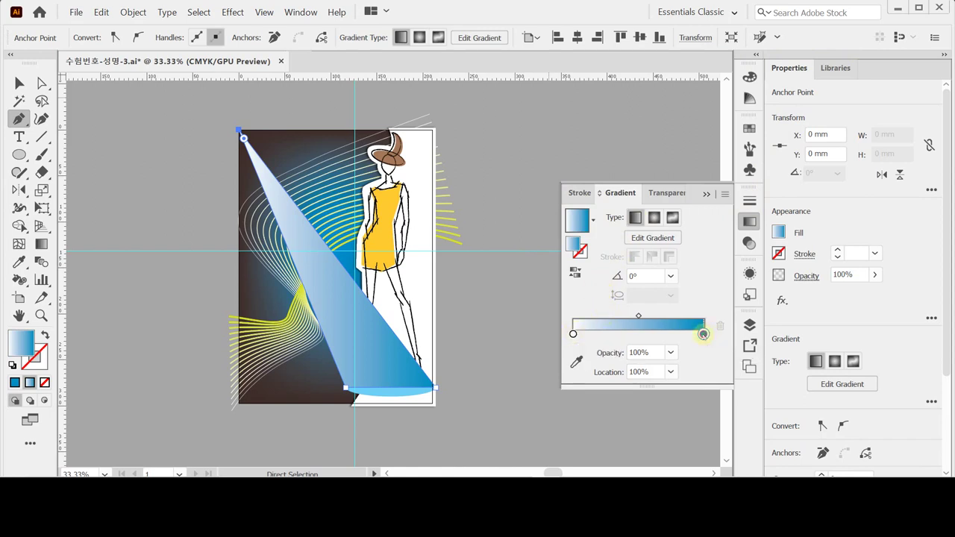
double_click(703, 333)
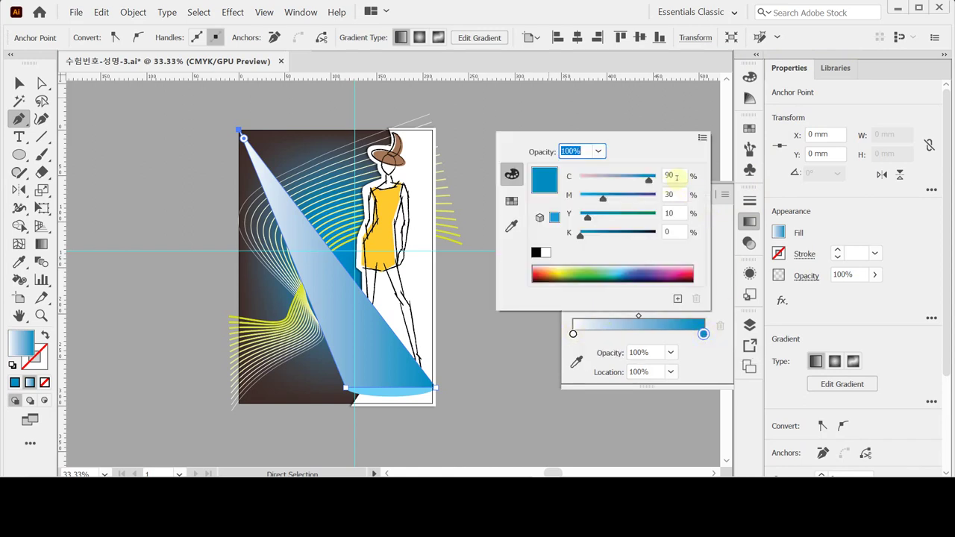
click(676, 177)
text(70)
key(Tab)
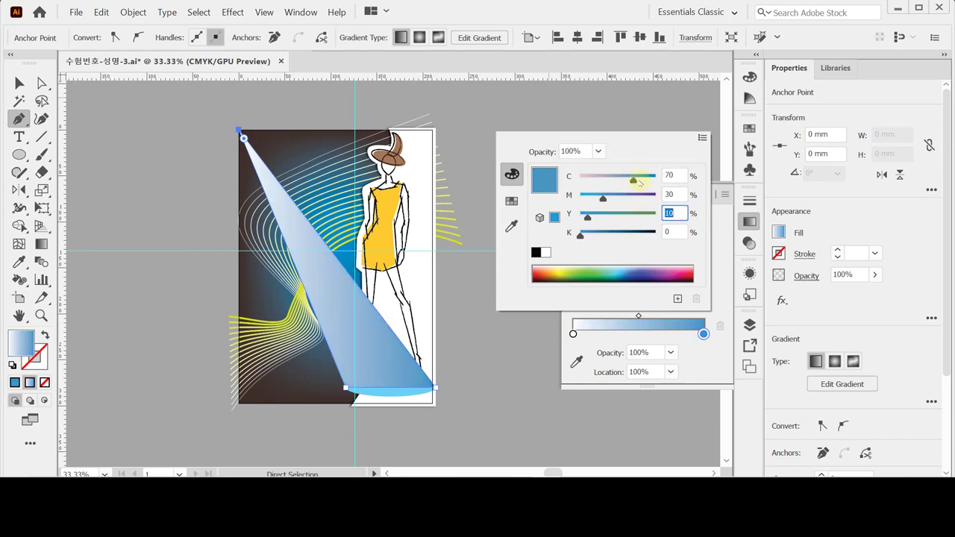
key(Tab)
text(0)
key(shift+Tab)
text(0)
key(Return)
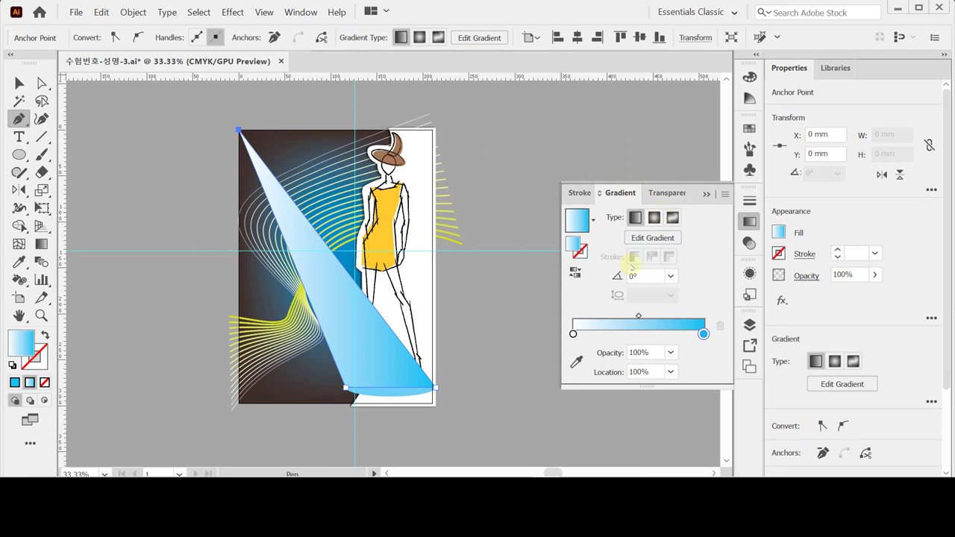
Step: Set the light beam's gradient angle to -90° and its overall opacity to 30%
double_click(573, 333)
key(Escape)
click(670, 277)
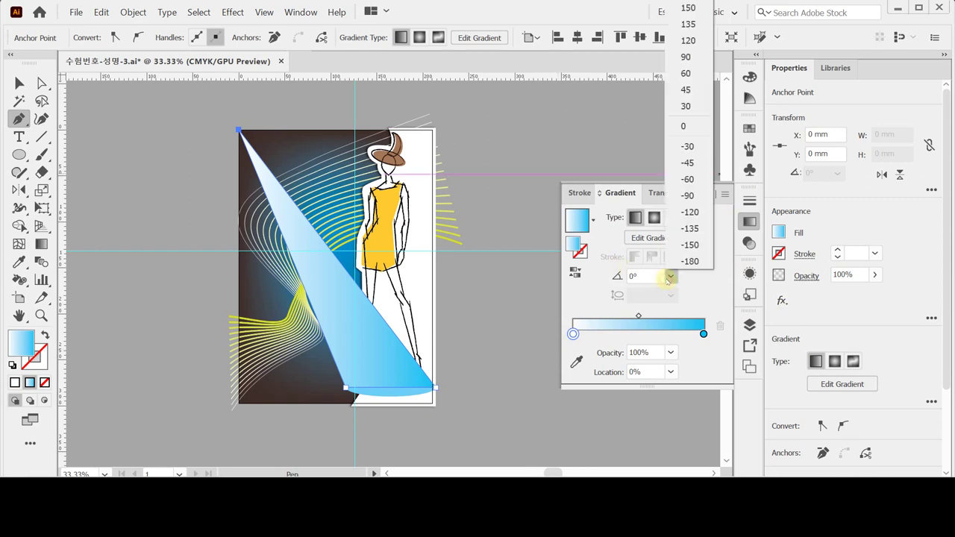
click(690, 195)
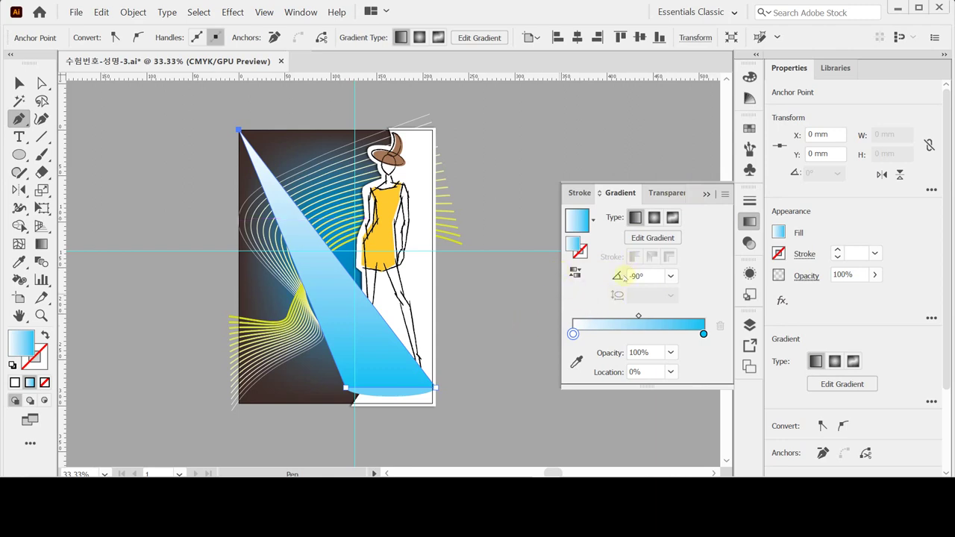
click(851, 274)
text(70)
text(30)
key(Return)
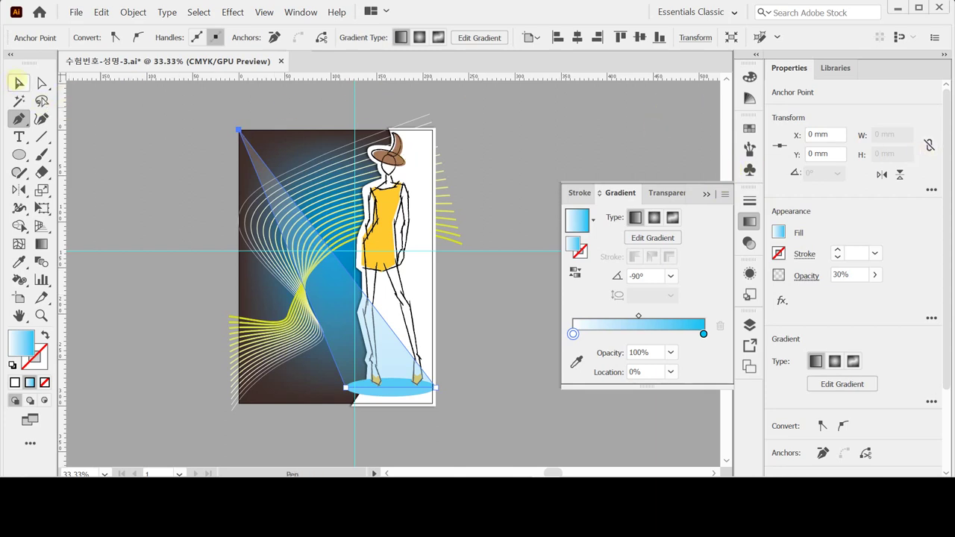
Step: Bring the white panel, the figure and the blue ellipse in front of the light beam, and deselect them
click(19, 82)
click(427, 182)
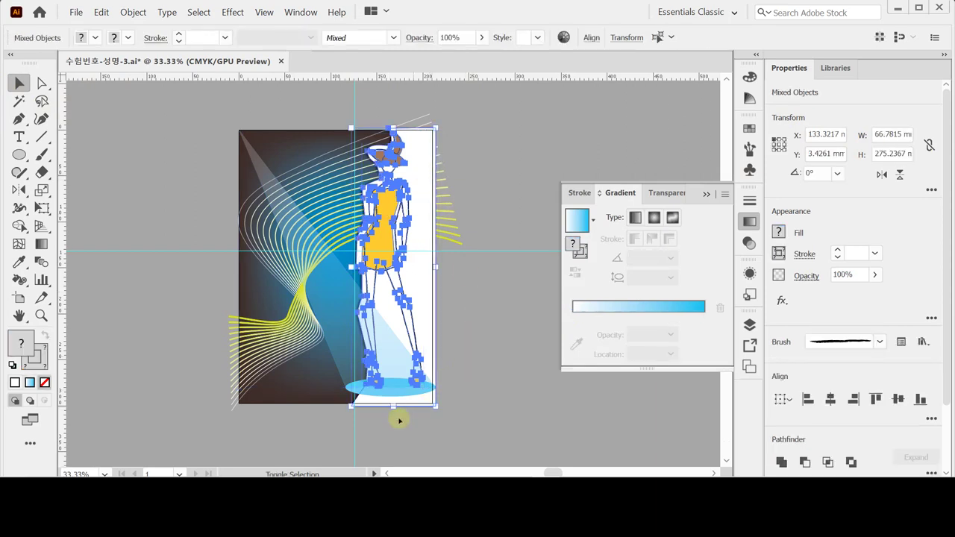
shift+click(396, 391)
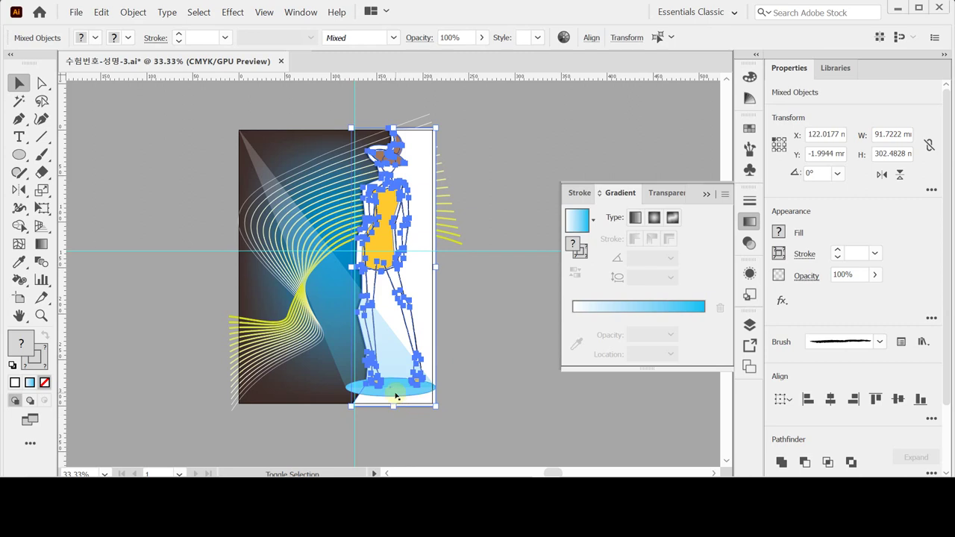
click(493, 381)
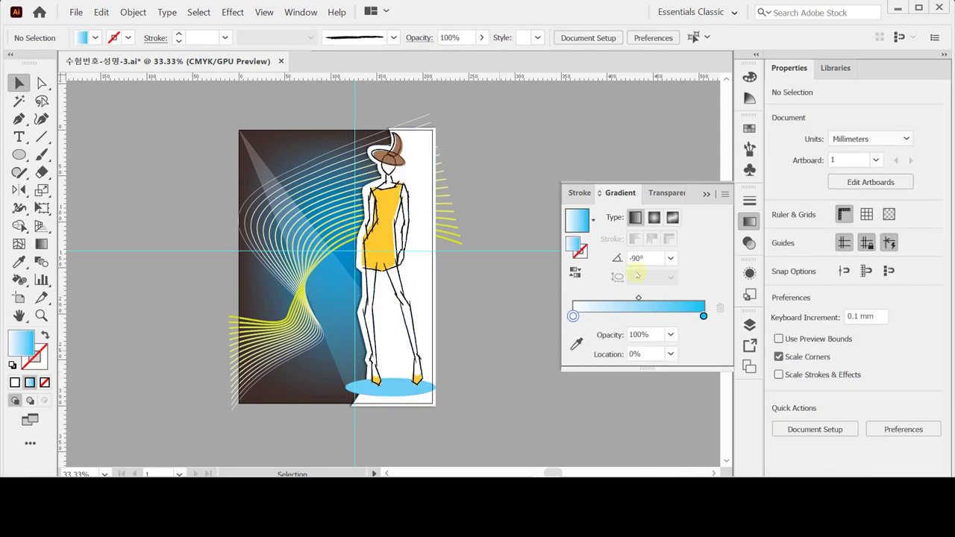
click(750, 221)
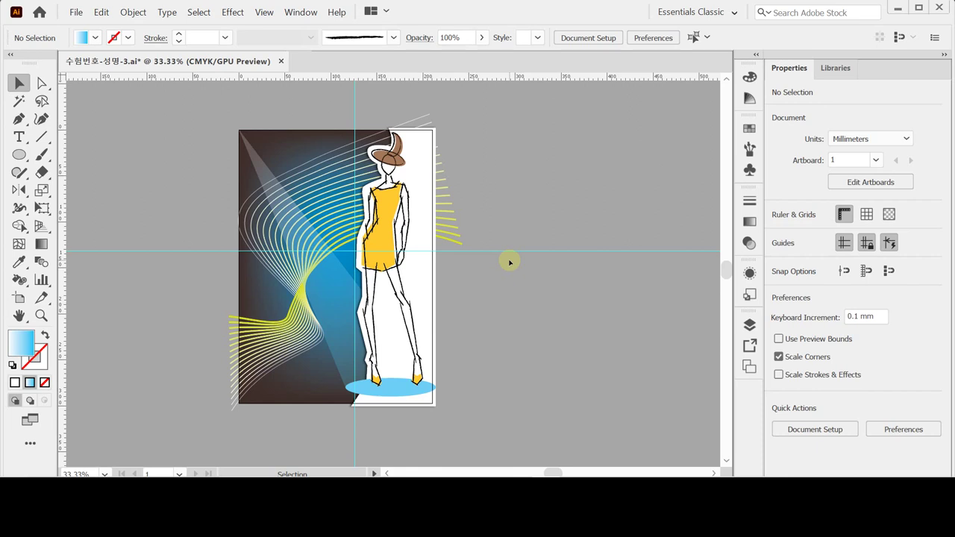
Step: Detach the symbol tools as a floating strip and set up the Symbol Sprayer with the second clownfish symbol
click(20, 280)
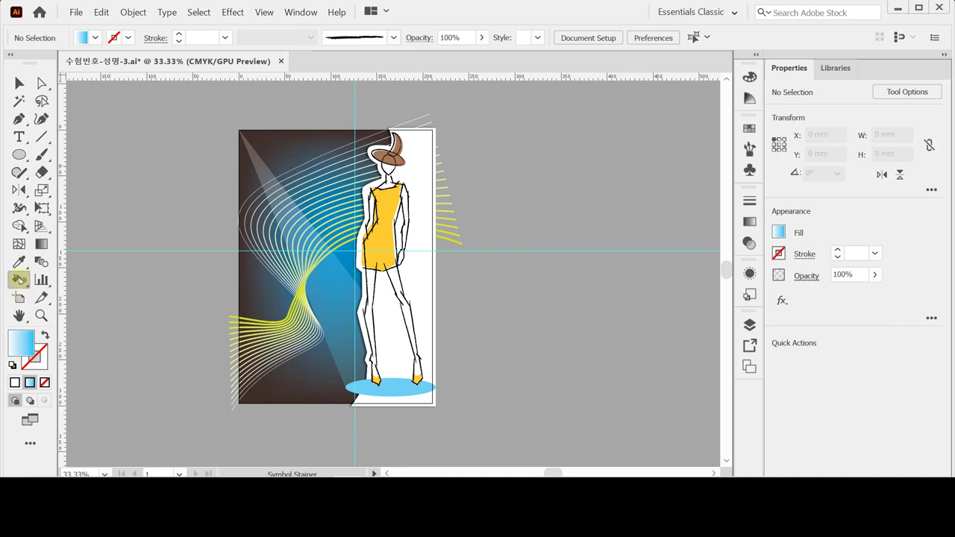
drag(20, 280, 199, 278)
drag(128, 291, 176, 164)
click(89, 191)
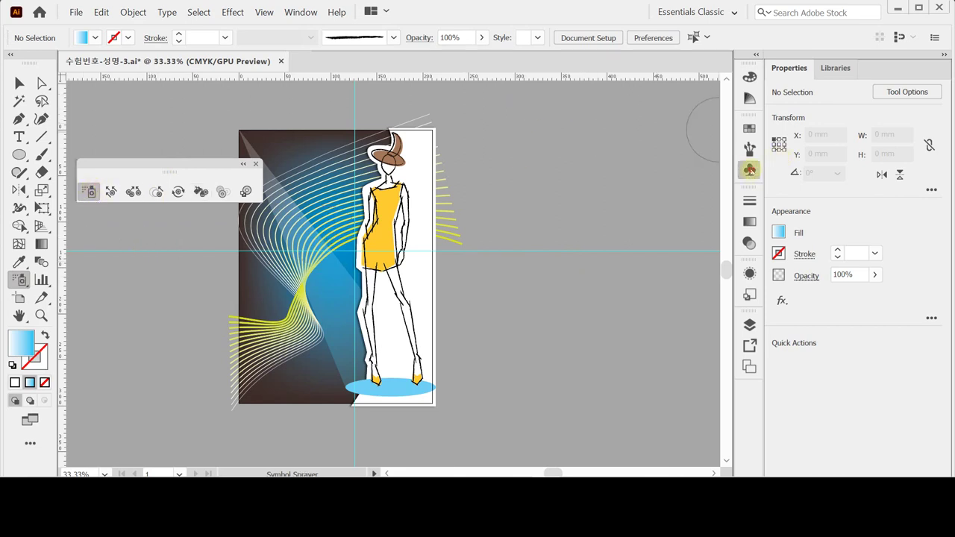
click(750, 169)
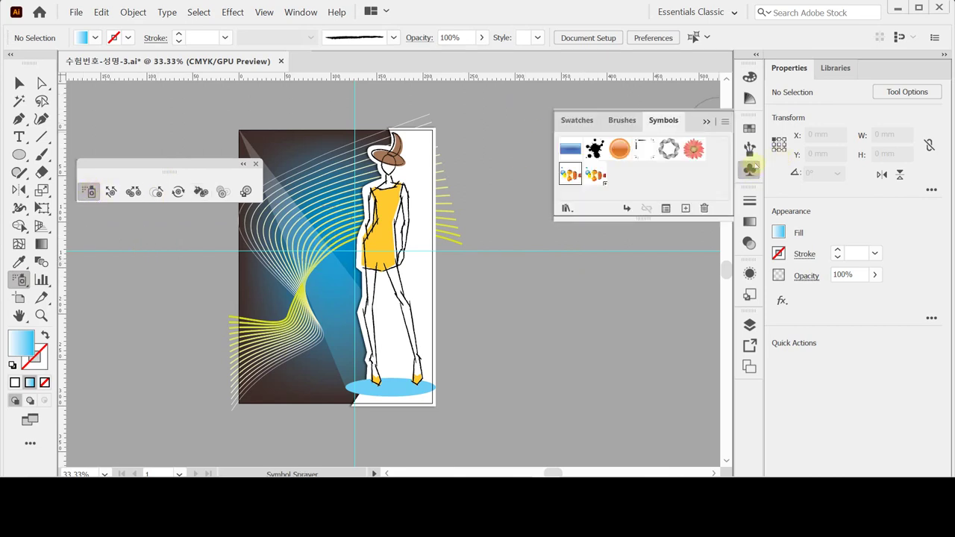
click(596, 174)
click(750, 170)
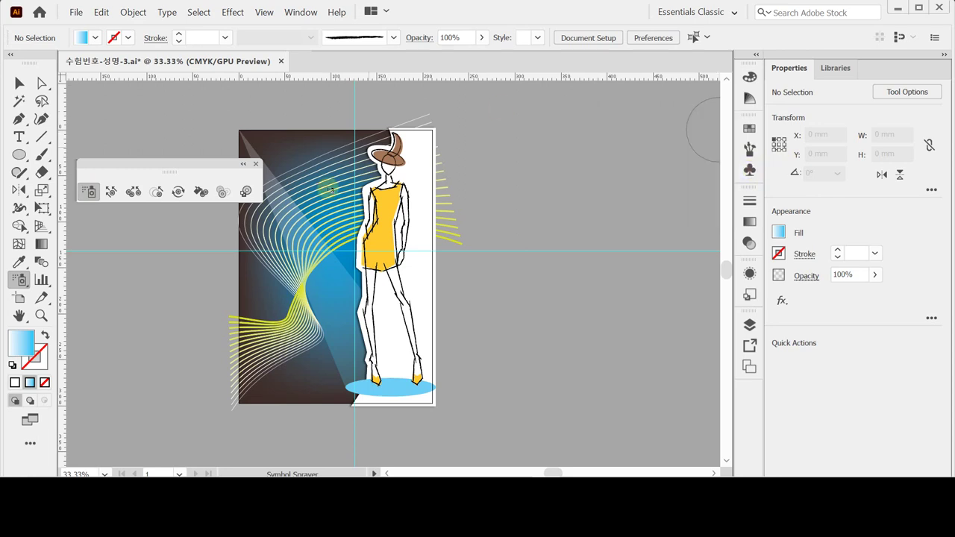
Step: Spray seven clownfish across the dark blue background beside the figure, from its upper area down to the lower edge
mouse_move(303, 191)
mouse_down()
mouse_move(294, 160)
mouse_move(278, 157)
mouse_move(275, 166)
mouse_move(334, 190)
mouse_up()
click(321, 230)
click(258, 287)
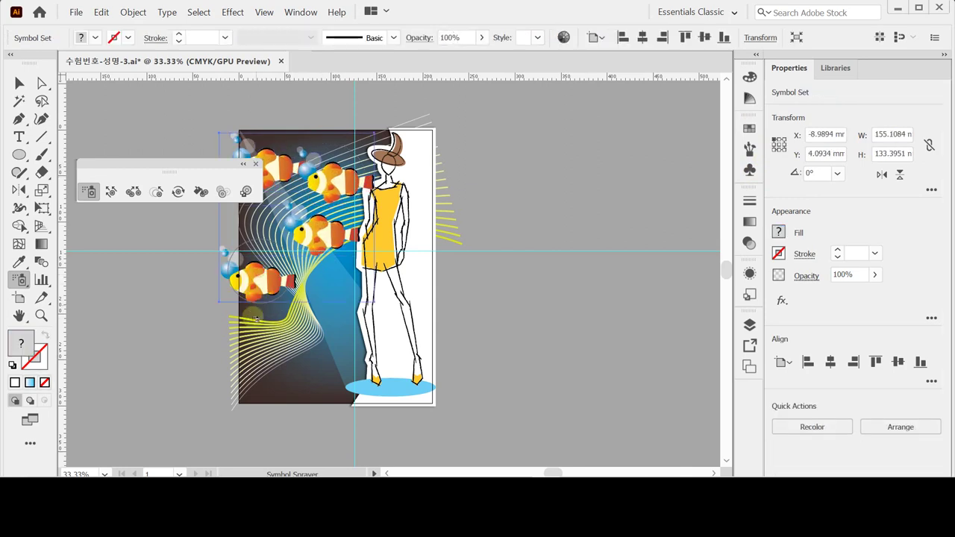
click(254, 327)
click(332, 353)
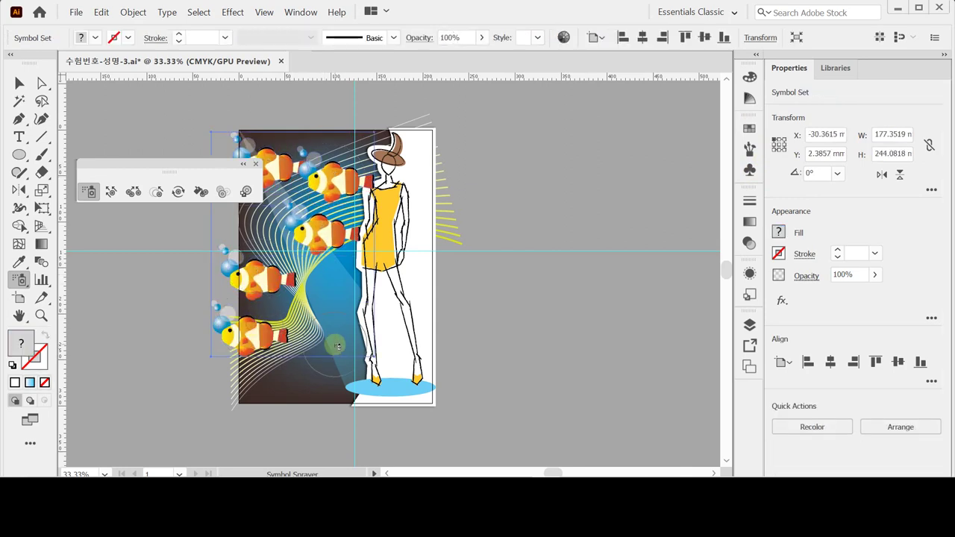
click(291, 392)
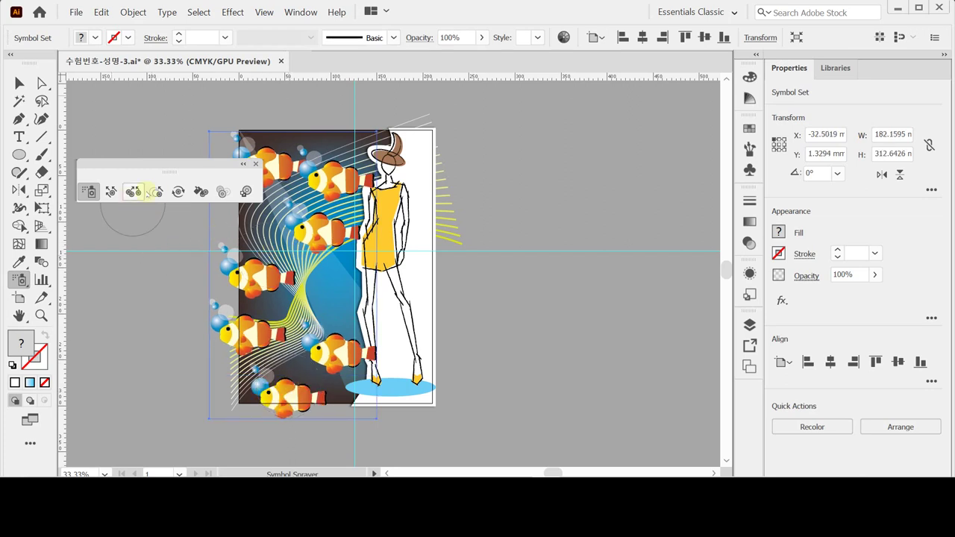
Step: Shrink the uppermost clownfish with the Symbol Sizer to roughly half its sprayed size
click(155, 192)
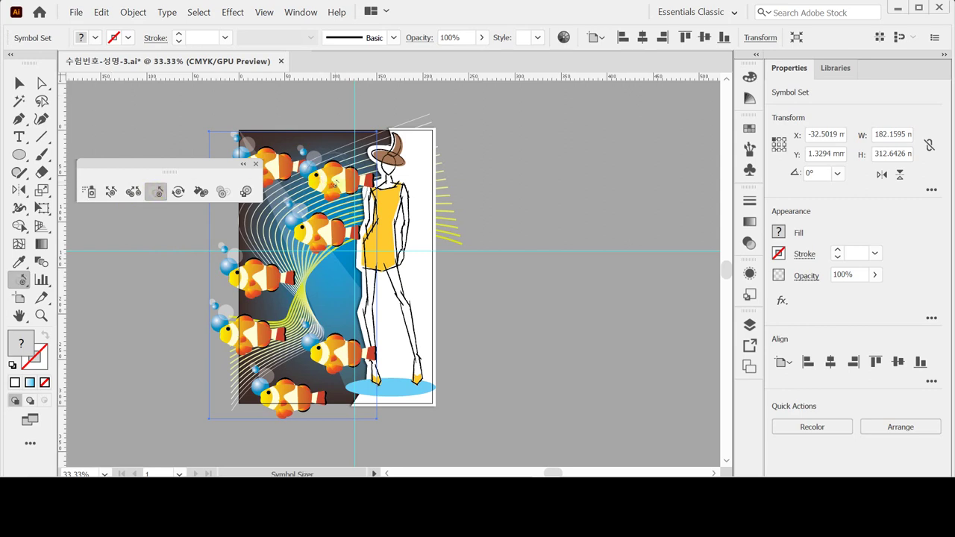
drag(193, 170, 179, 101)
click(257, 171)
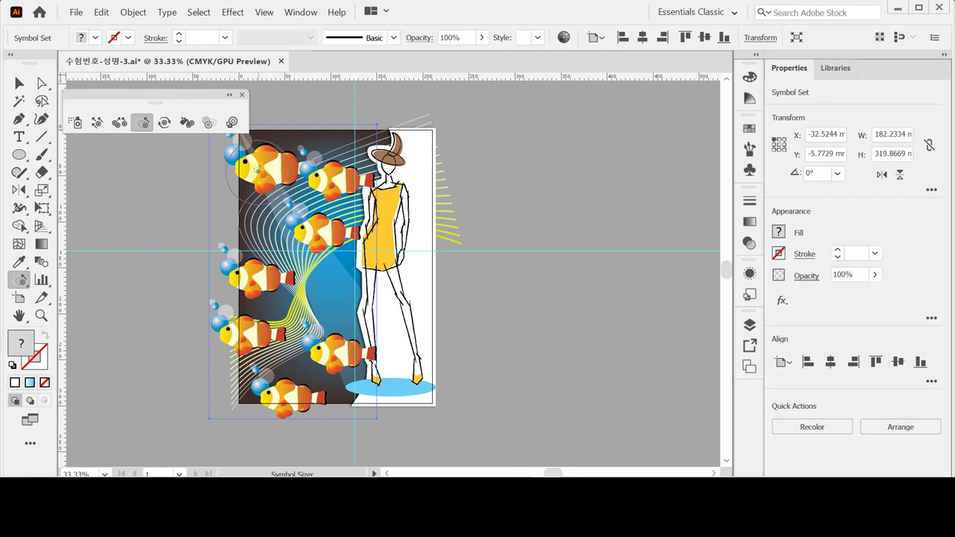
alt+click(258, 171)
alt+click(265, 170)
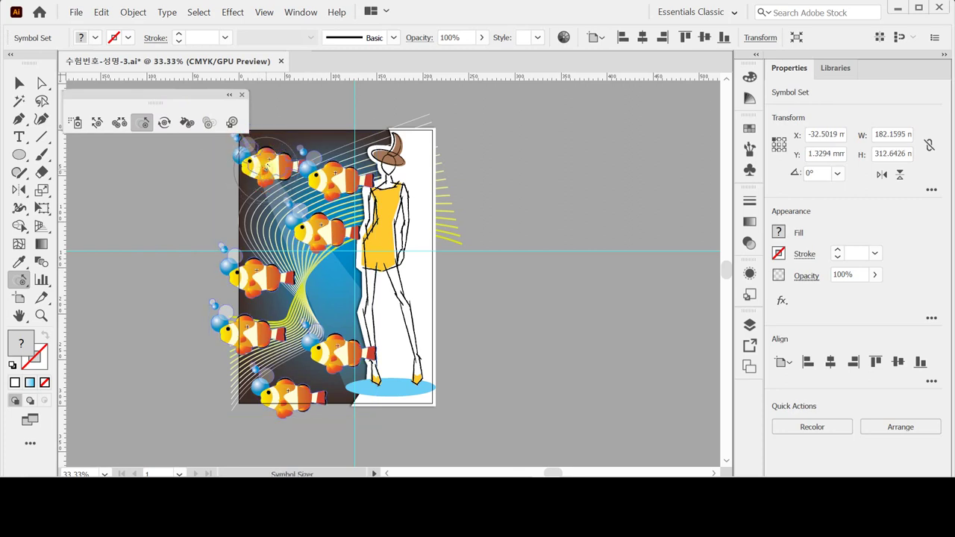
alt+click(265, 170)
alt+click(263, 169)
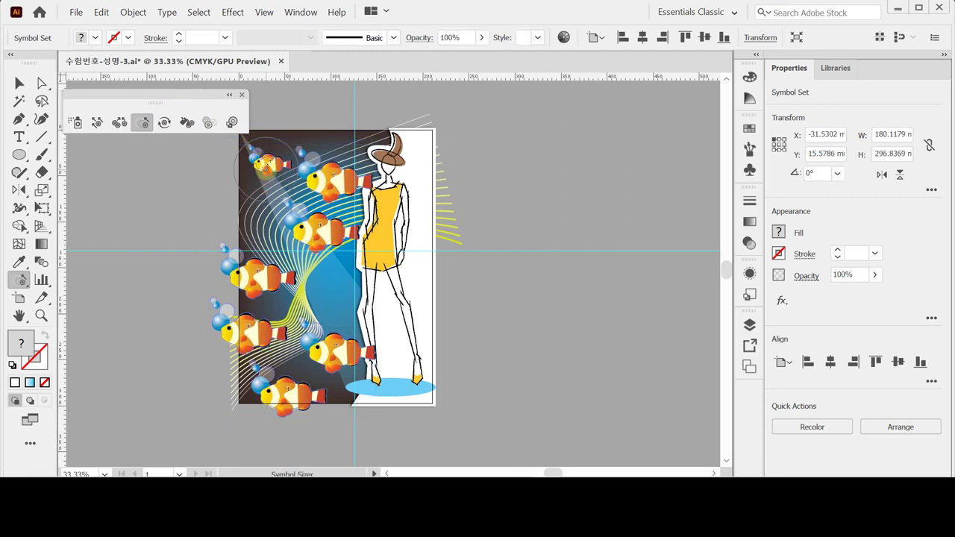
alt+click(263, 169)
Step: Reduce the clownfish beside the figure's shoulder and the two at the artboard's left edge, making the lower one smallest
alt+click(326, 181)
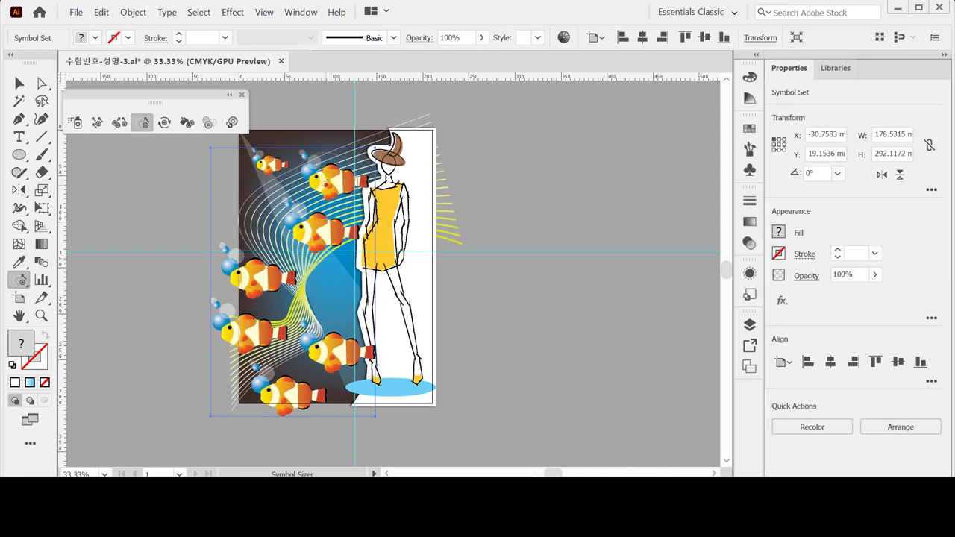
alt+click(258, 277)
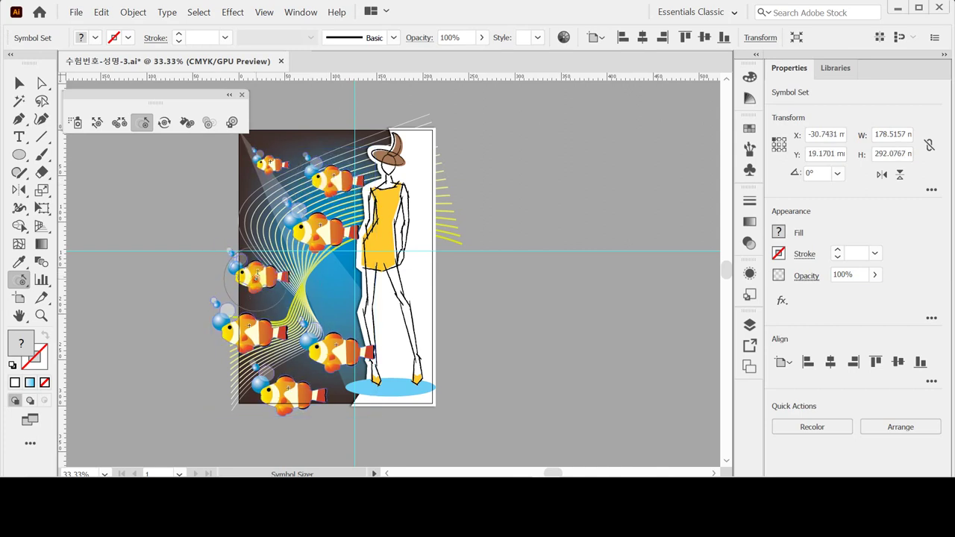
alt+click(248, 330)
alt+click(251, 334)
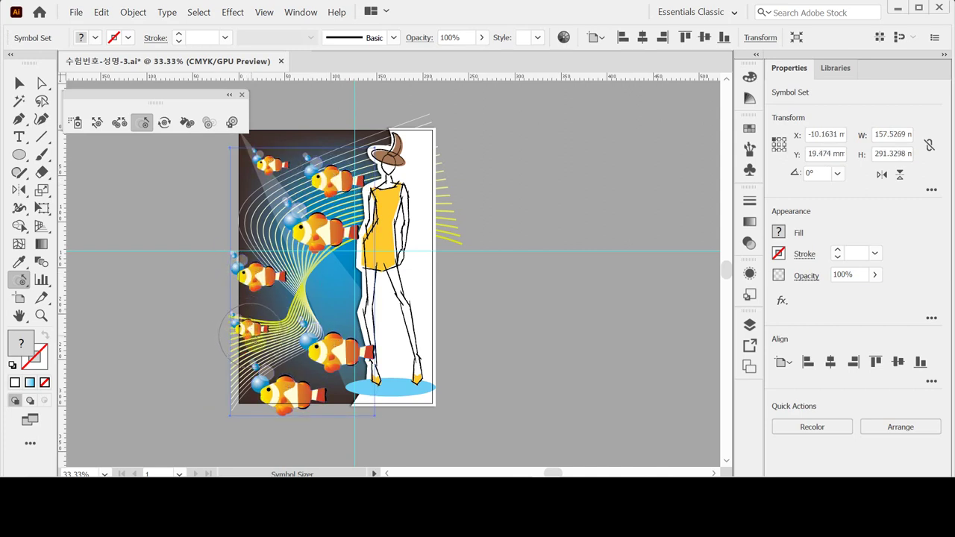
Step: Shrink the lowest and shoulder-level clownfish, and tilt the small fish near the artboard's left edge and the large one beside the legs with the Symbol Spinner
alt+click(284, 396)
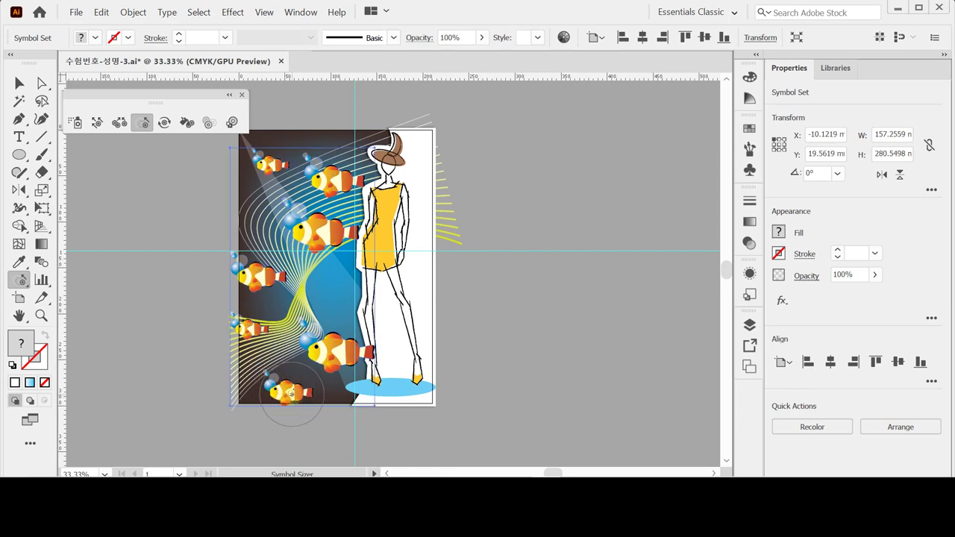
alt+click(327, 187)
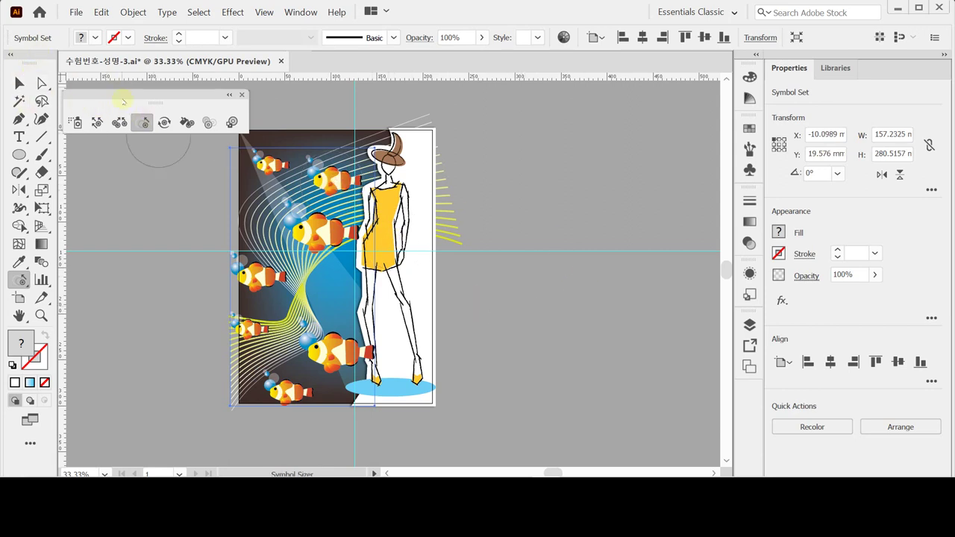
click(165, 122)
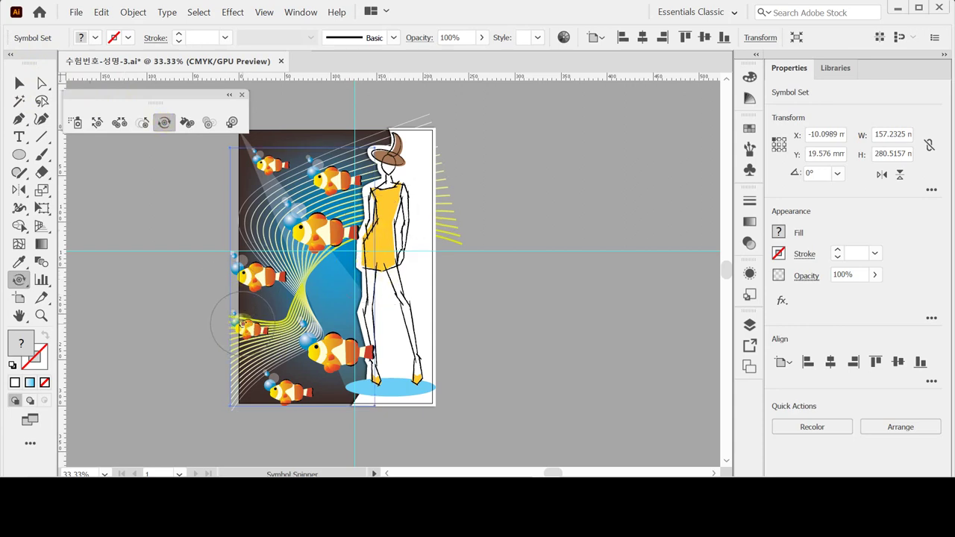
drag(240, 325, 245, 329)
drag(313, 341, 313, 342)
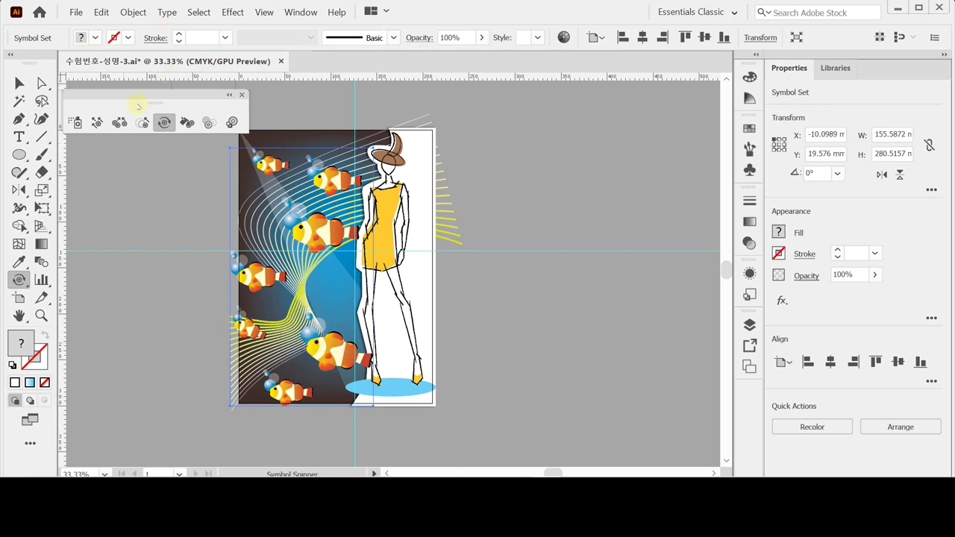
Step: Shift the clownfish along the artboard's left side inward and the two lowest ones upward and away from the figure with the Symbol Shifter
click(98, 122)
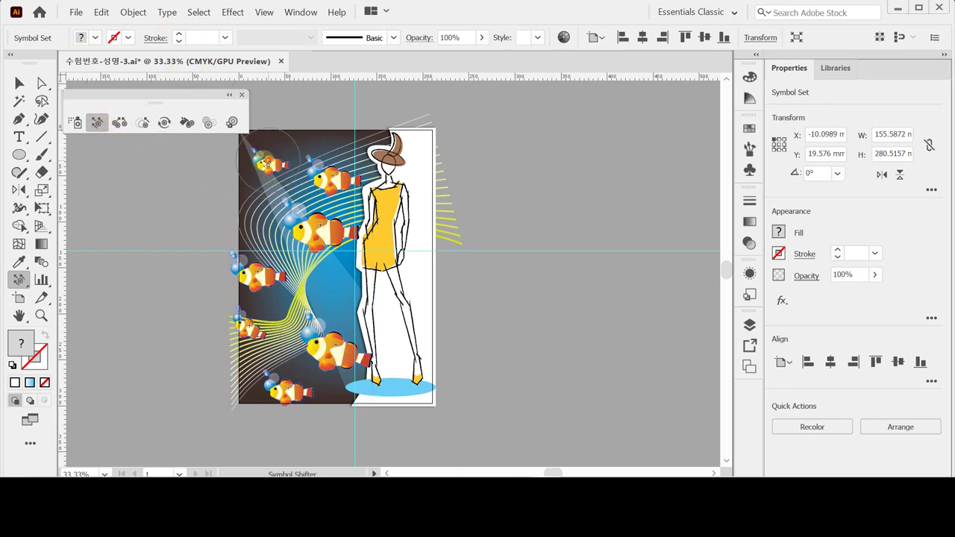
mouse_move(255, 161)
mouse_down()
mouse_move(328, 172)
mouse_move(327, 239)
mouse_move(341, 237)
mouse_move(283, 289)
mouse_move(278, 277)
mouse_move(248, 273)
mouse_move(262, 272)
mouse_move(265, 254)
mouse_move(275, 342)
mouse_move(252, 325)
mouse_move(250, 332)
mouse_move(259, 336)
mouse_move(256, 308)
mouse_up()
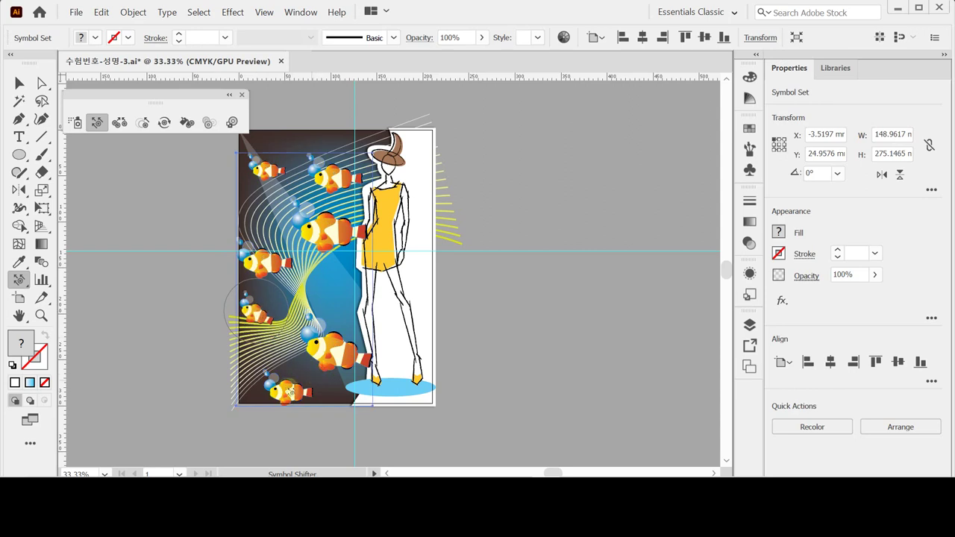
mouse_move(289, 391)
mouse_down()
mouse_move(323, 392)
mouse_move(289, 388)
mouse_move(281, 374)
mouse_move(311, 338)
mouse_up()
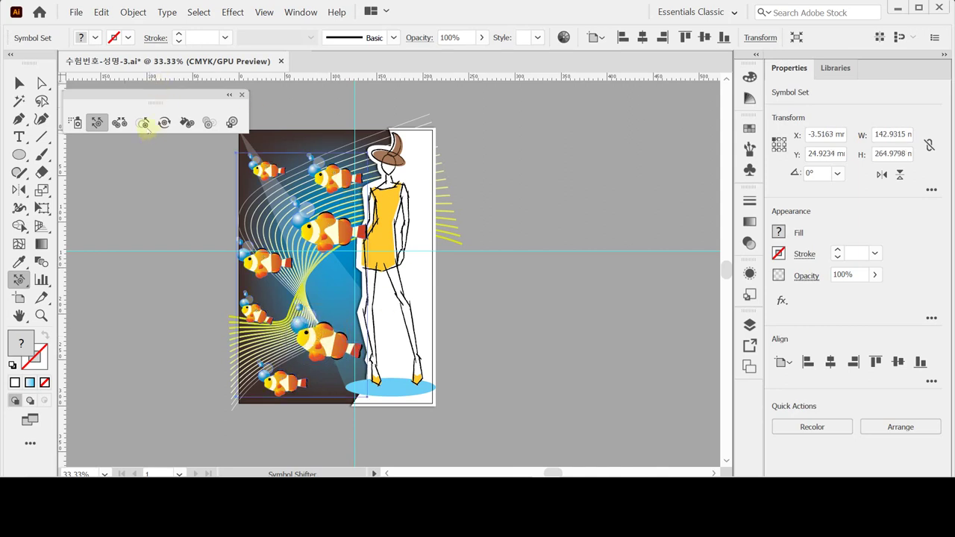
Step: Reduce the two clownfish near the artboard's left edge slightly, and shift the upper of these two further inward
click(143, 122)
click(324, 342)
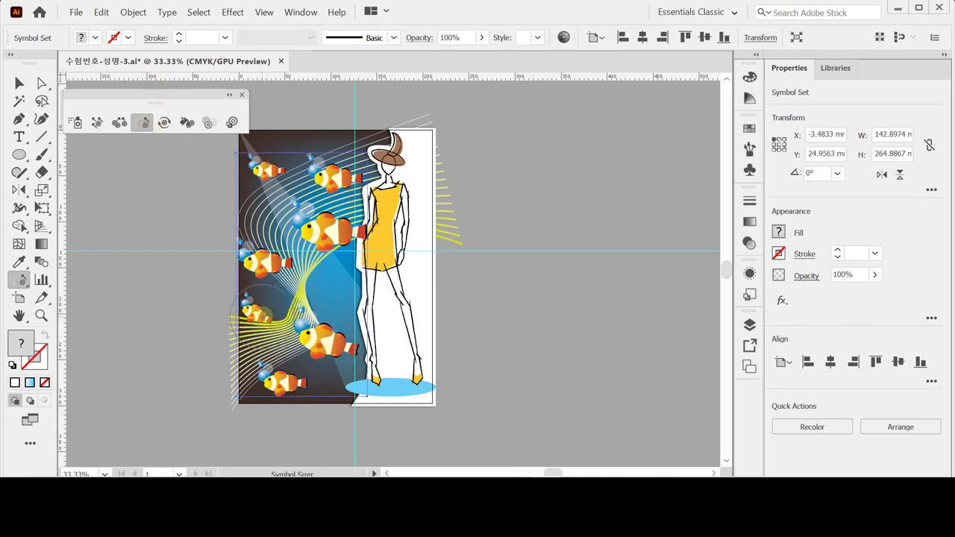
click(257, 314)
alt+click(257, 314)
alt+click(260, 265)
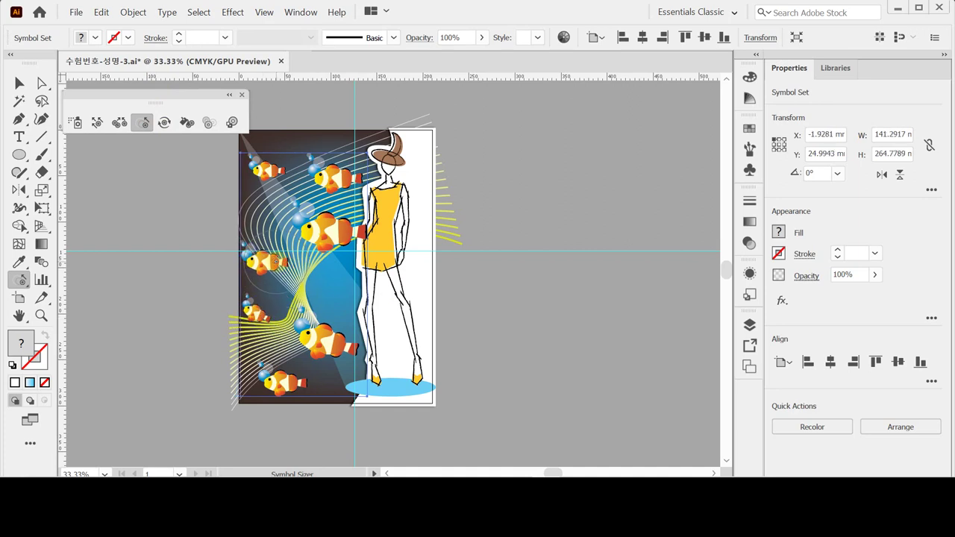
click(97, 122)
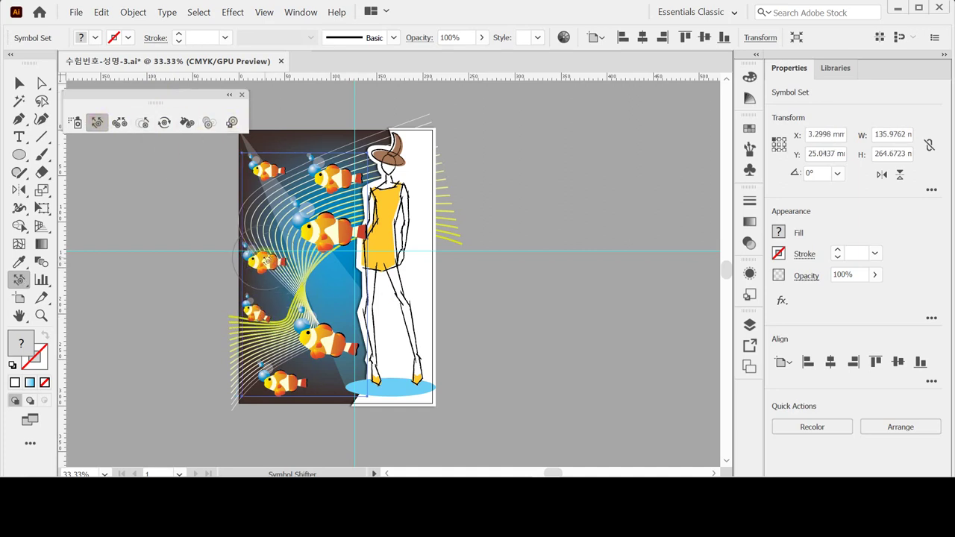
drag(261, 260, 283, 258)
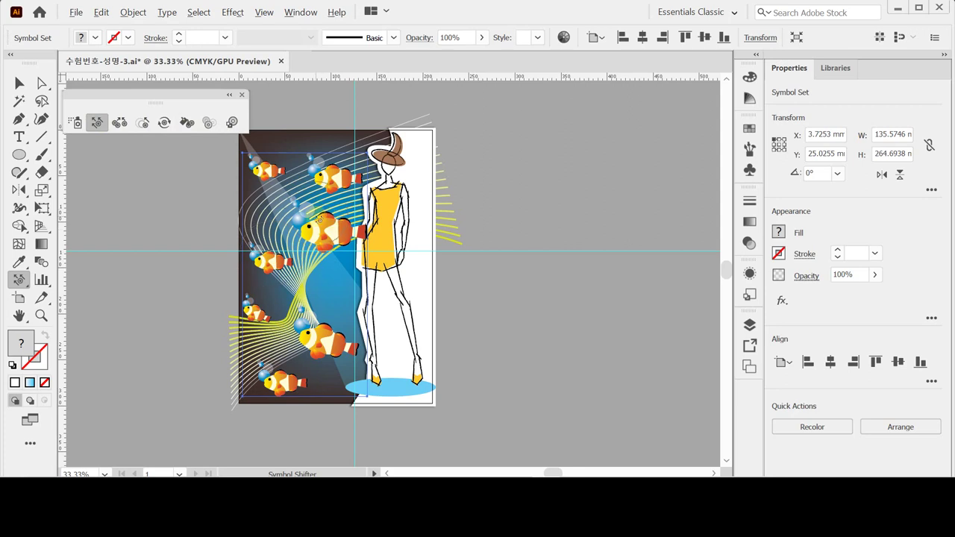
Step: Shrink the waist-level and shoulder-level clownfish, and shift the shoulder-level one slightly down and the uppermost one slightly up
click(142, 122)
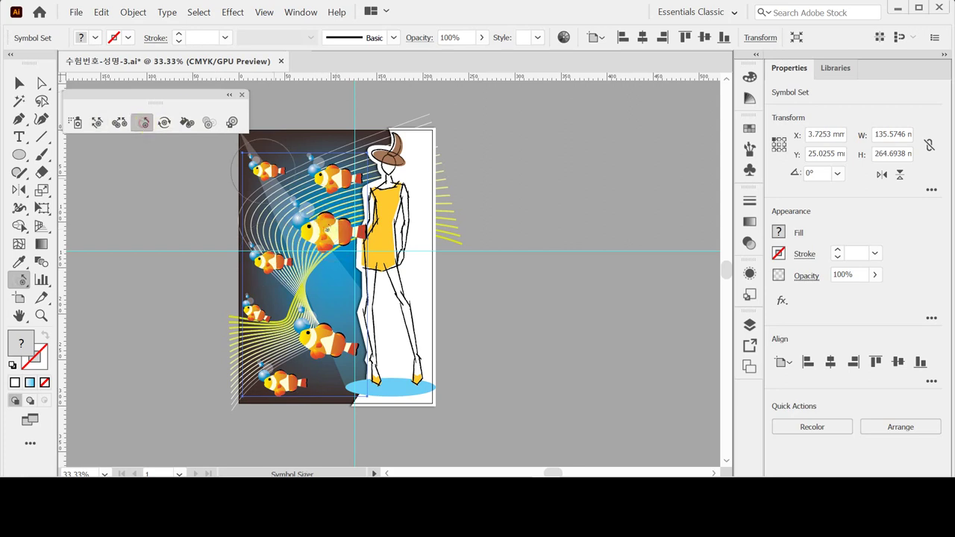
alt+click(325, 234)
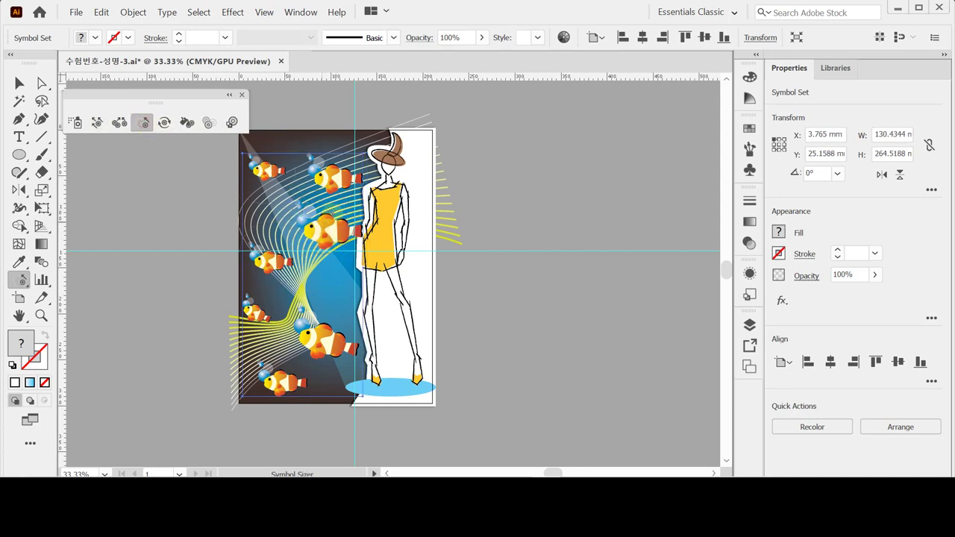
alt+click(329, 181)
click(97, 122)
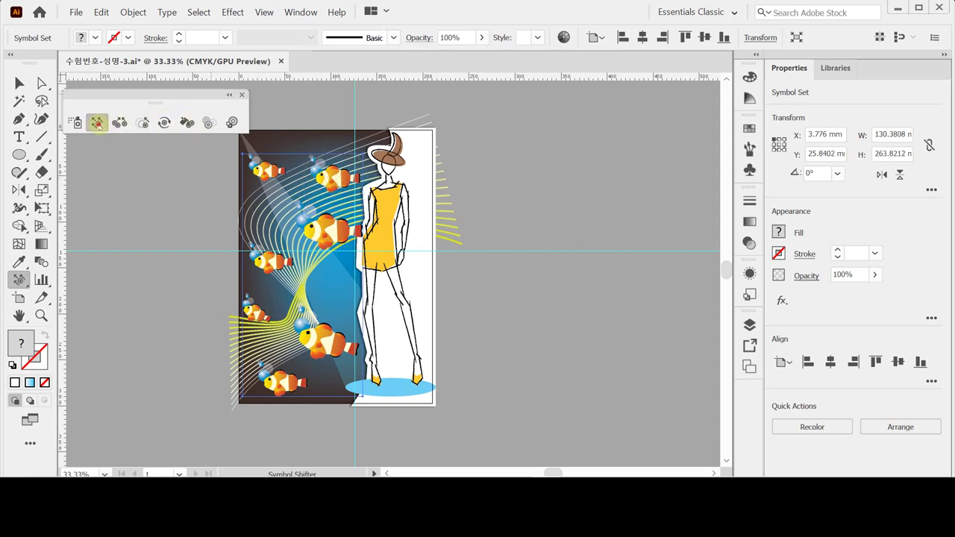
mouse_move(333, 181)
mouse_down()
mouse_move(327, 224)
mouse_move(331, 183)
mouse_move(327, 193)
mouse_move(280, 178)
mouse_move(282, 161)
mouse_move(266, 152)
mouse_move(261, 166)
mouse_move(271, 160)
mouse_move(299, 176)
mouse_up()
click(143, 123)
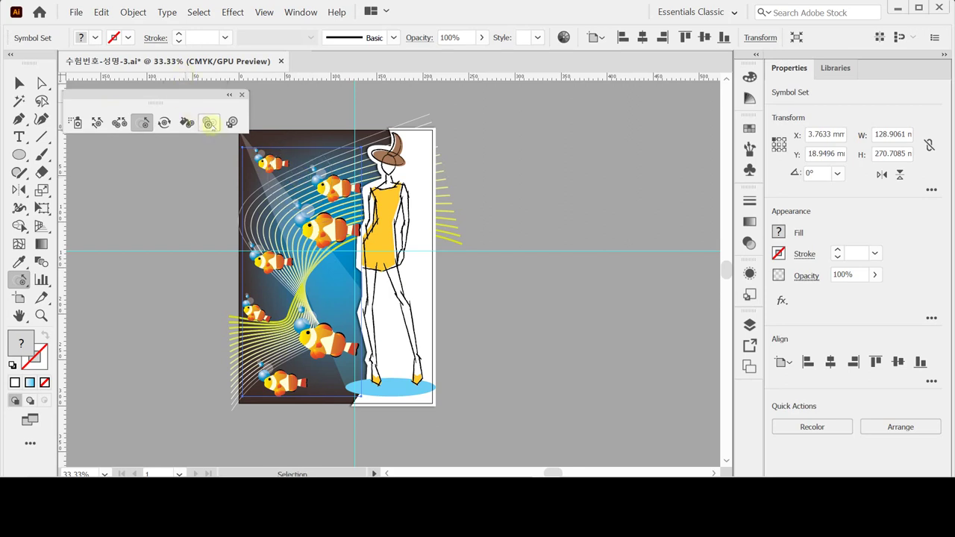
Step: Make the uppermost clownfish semi-transparent with the Symbol Screener
click(209, 123)
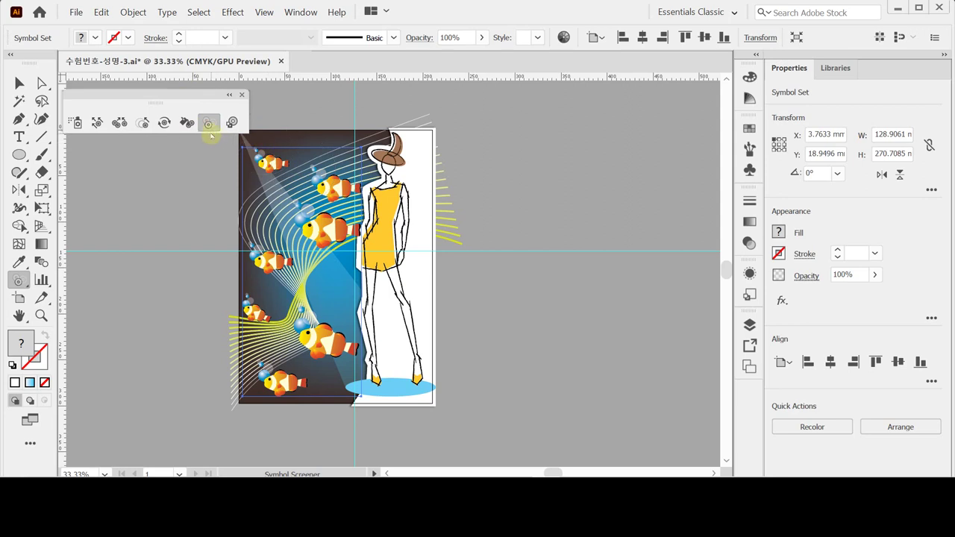
click(274, 169)
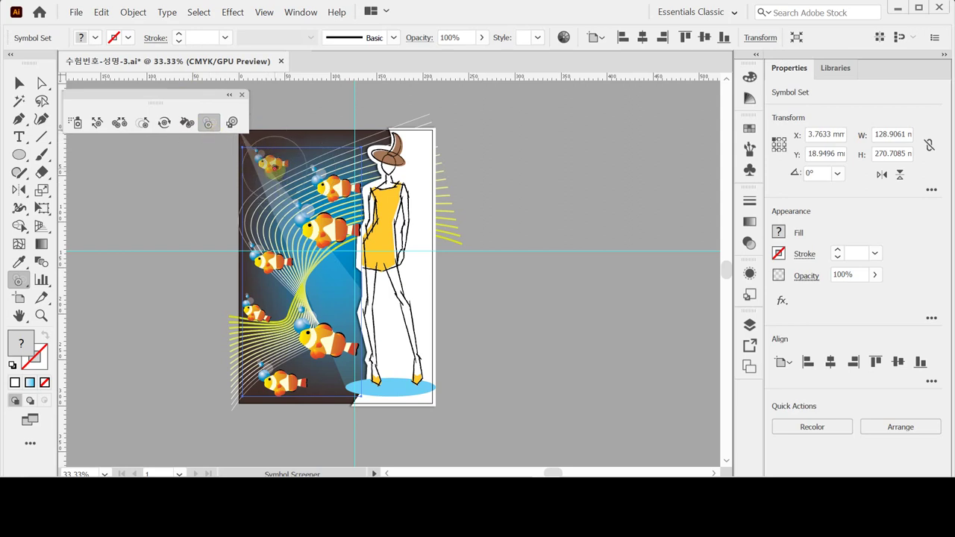
click(278, 160)
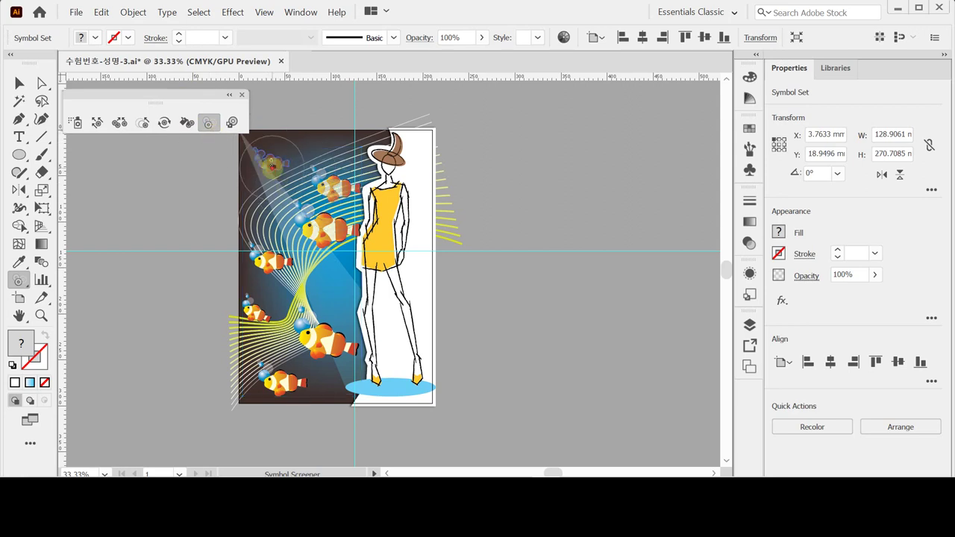
click(274, 166)
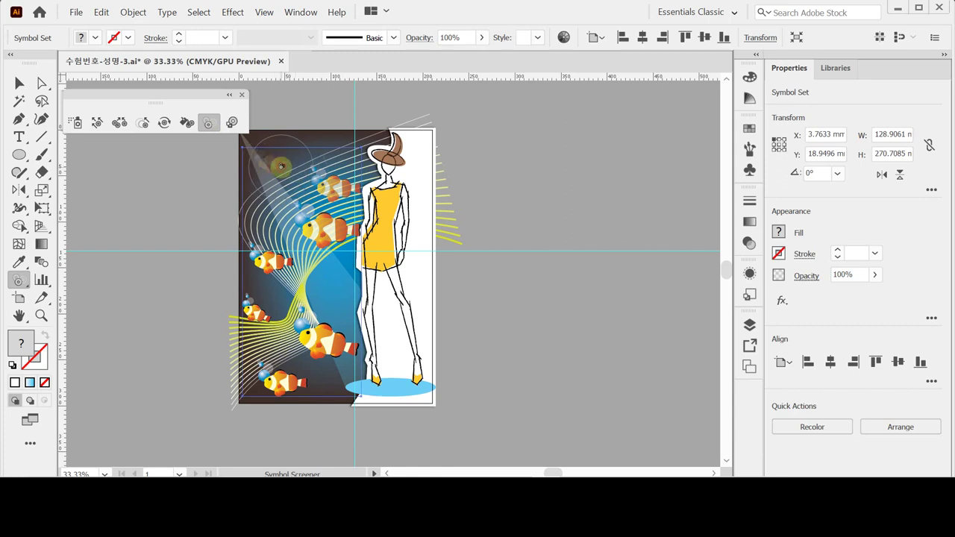
click(281, 166)
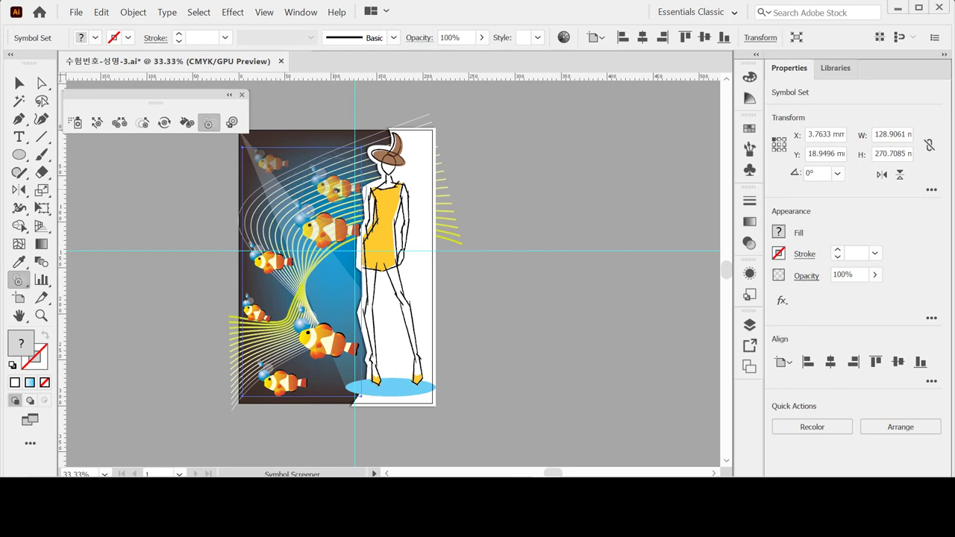
Step: Fade the shoulder-level clownfish and the lowest clownfish to semi-transparency with the Symbol Screener
click(337, 191)
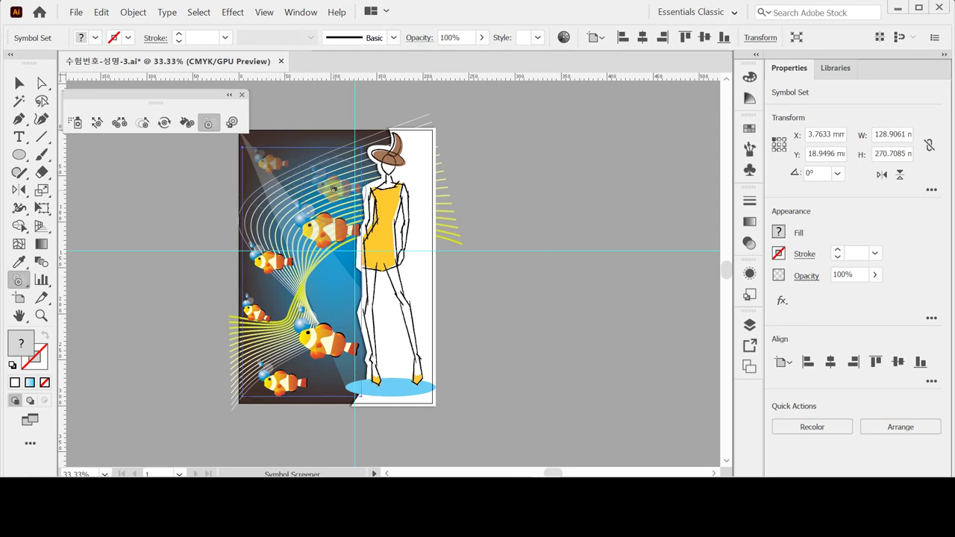
alt+click(334, 190)
click(334, 191)
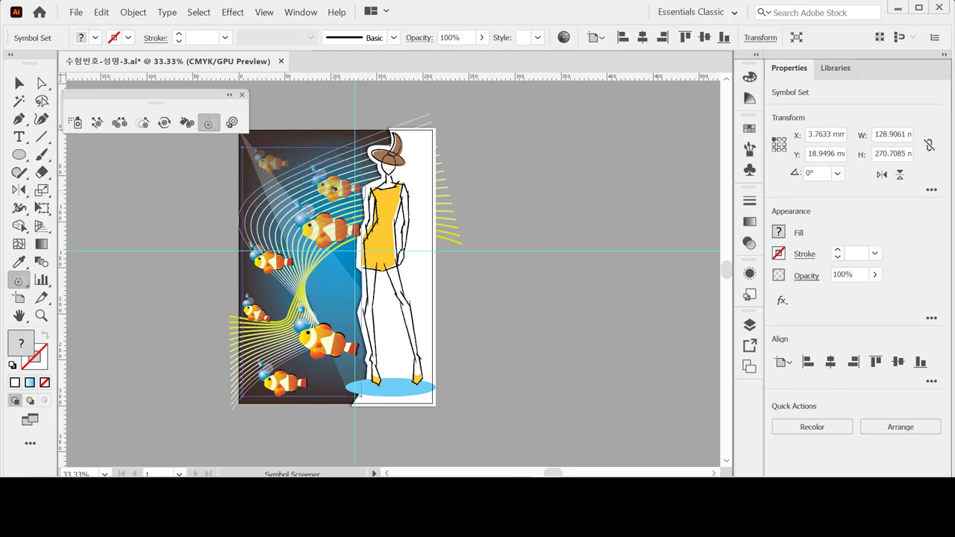
click(334, 190)
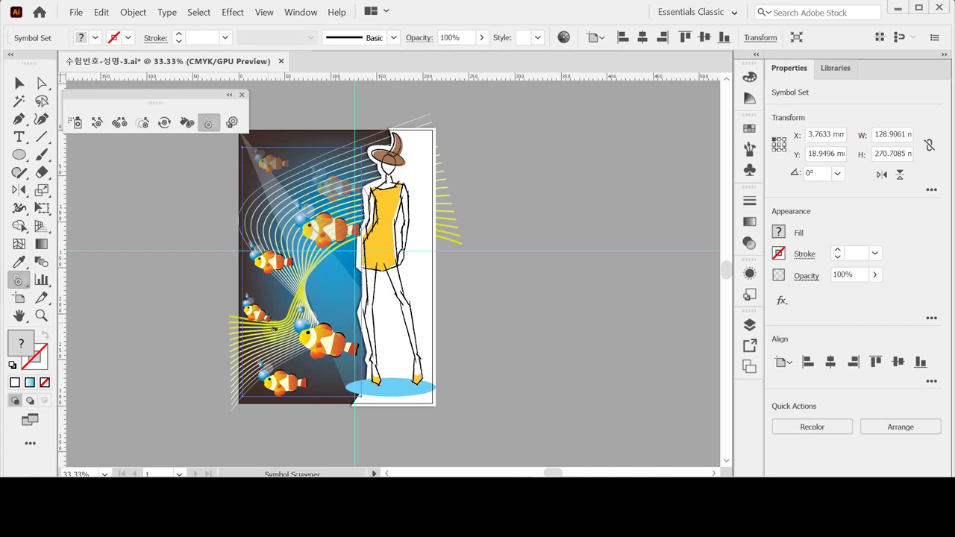
click(287, 386)
click(286, 388)
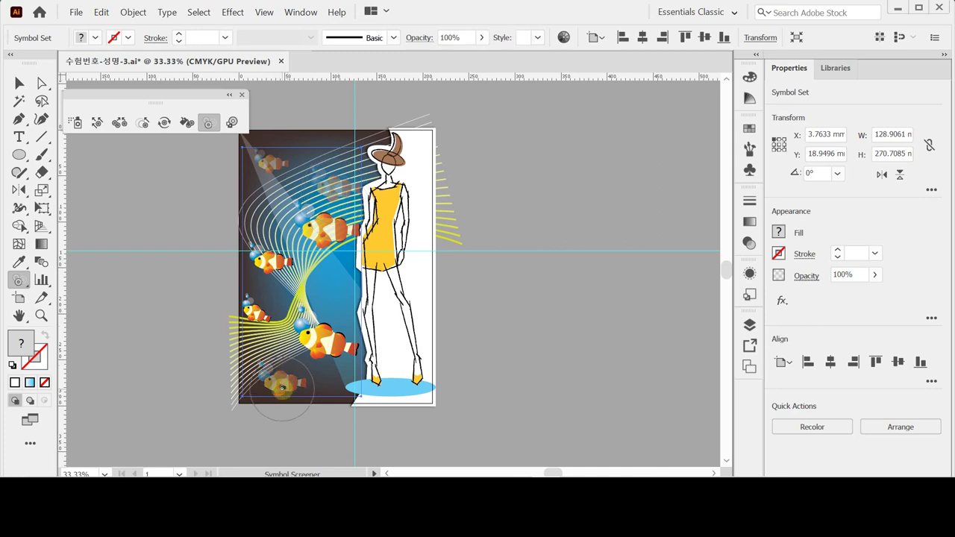
alt+click(337, 190)
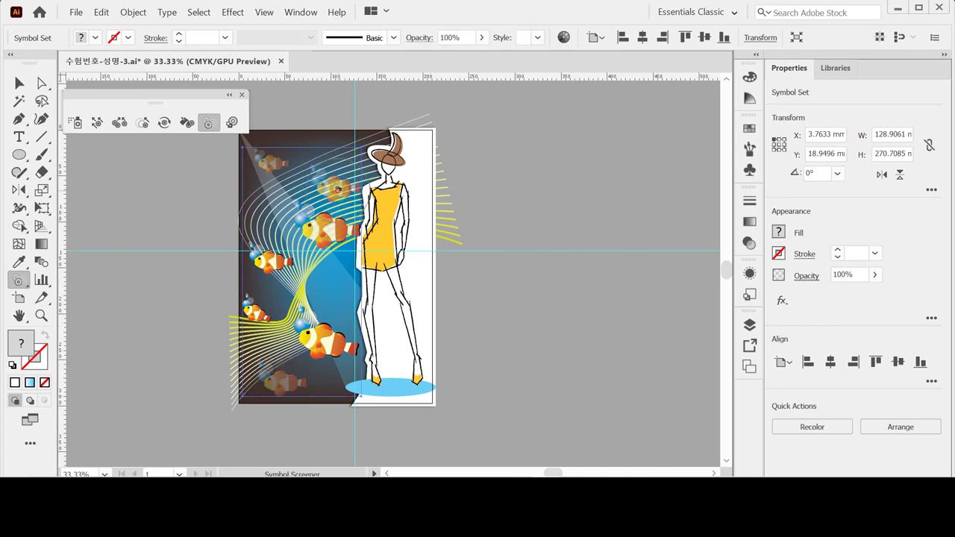
click(337, 190)
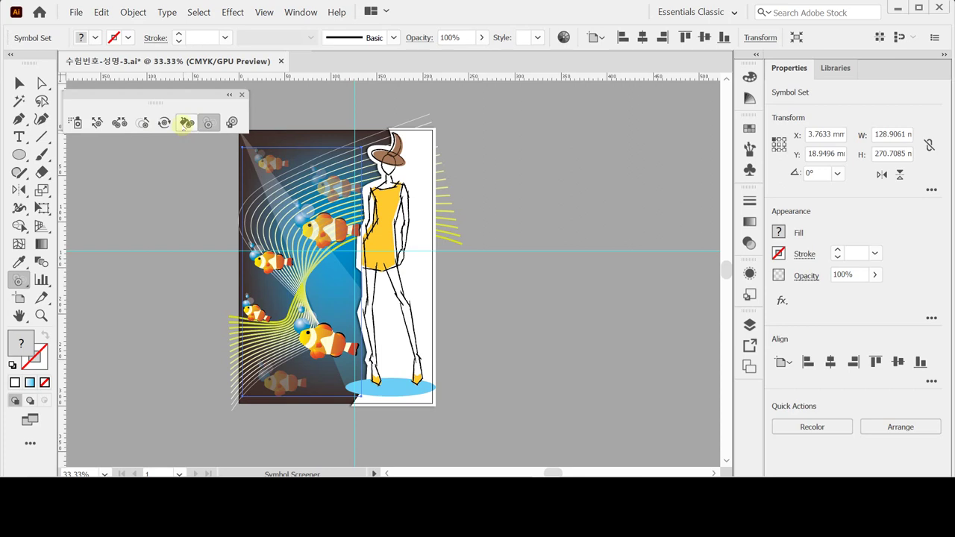
Step: Stain the shoulder-level clownfish with a dark magenta swatch and the mid-height fish on the artboard's left side with a brown swatch
click(184, 125)
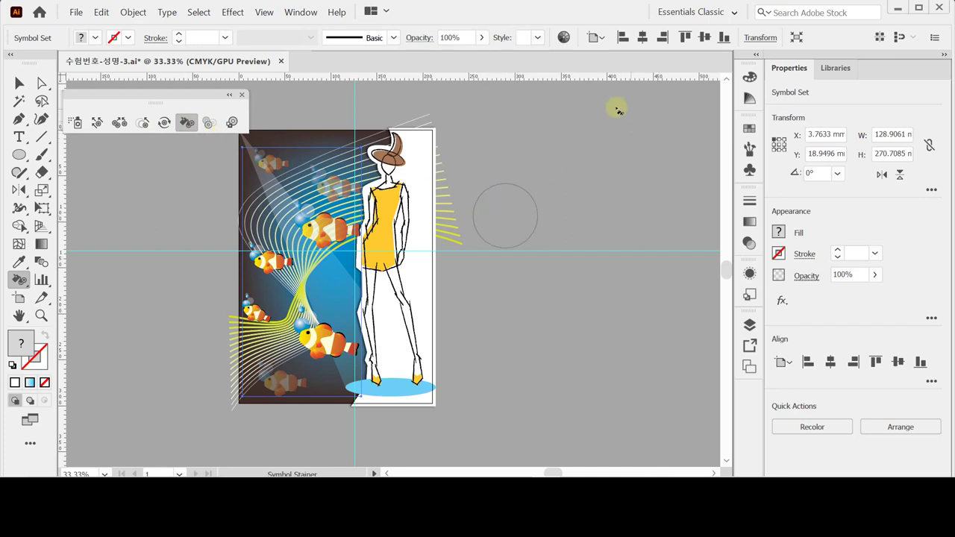
click(750, 129)
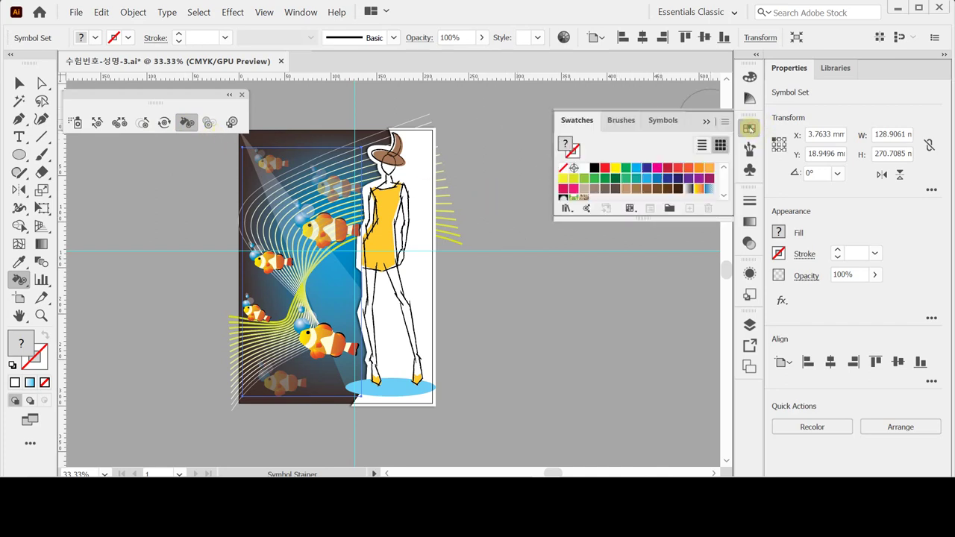
click(709, 179)
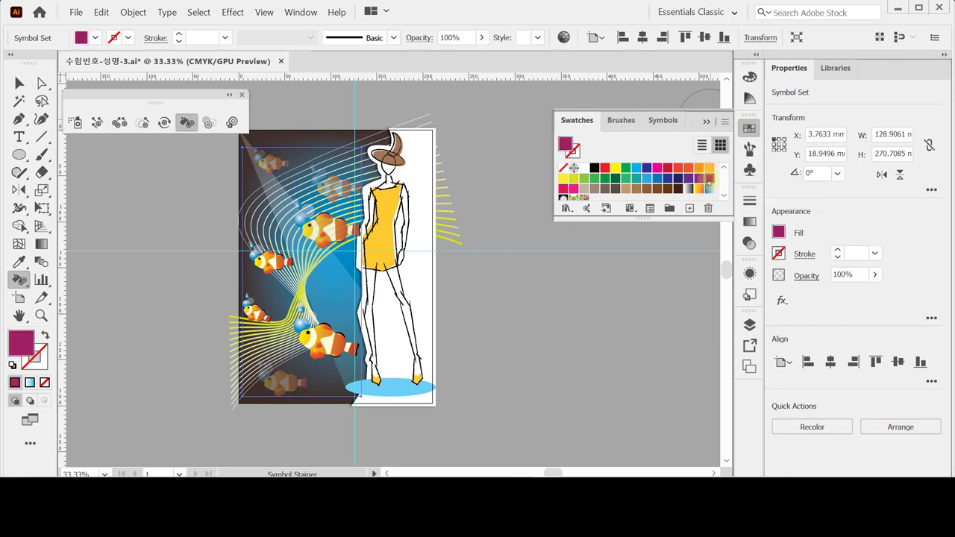
click(333, 179)
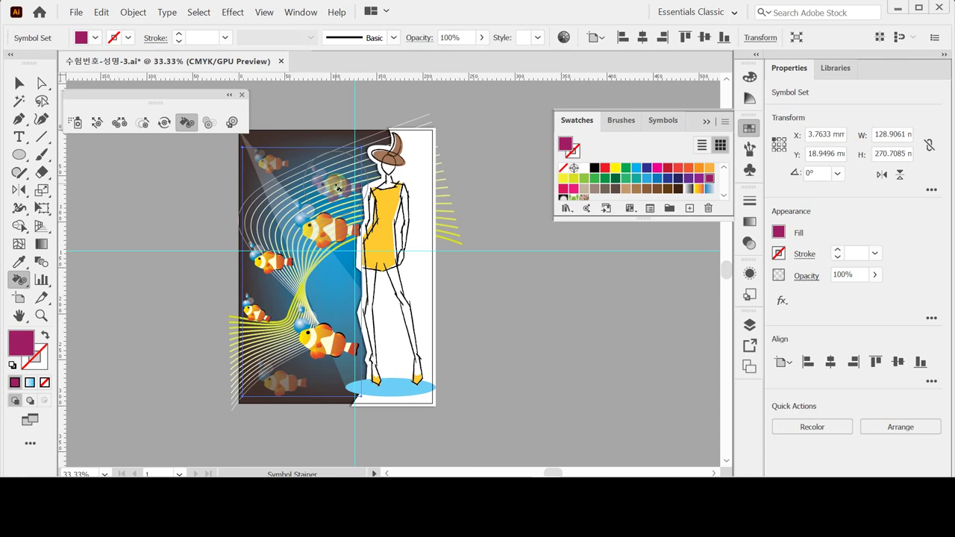
click(657, 189)
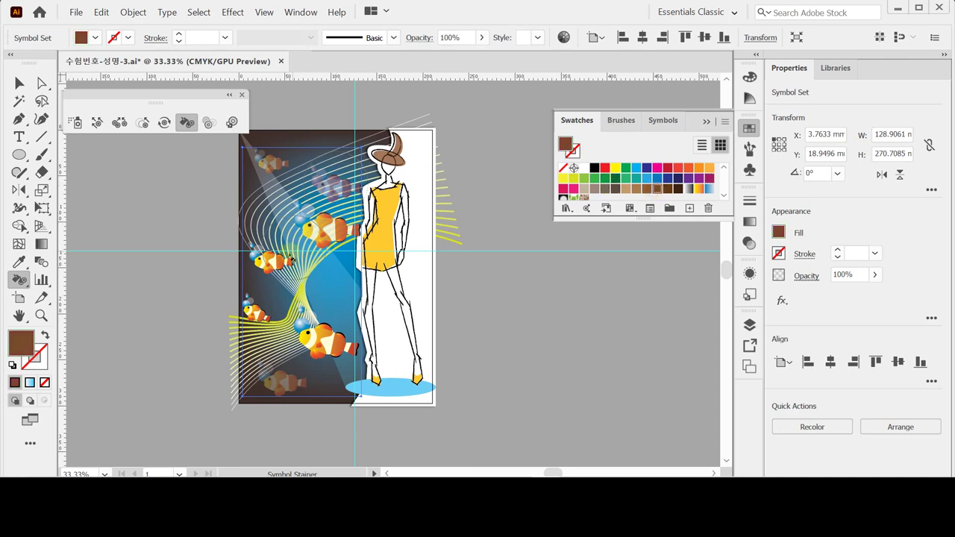
click(284, 260)
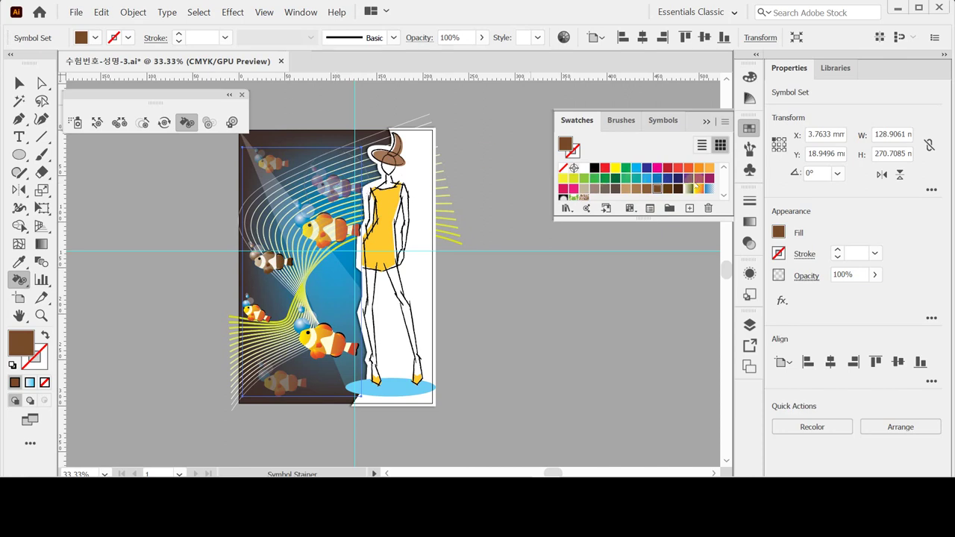
Step: Tint the shoulder-level clownfish purple with the Symbol Stainer
click(698, 178)
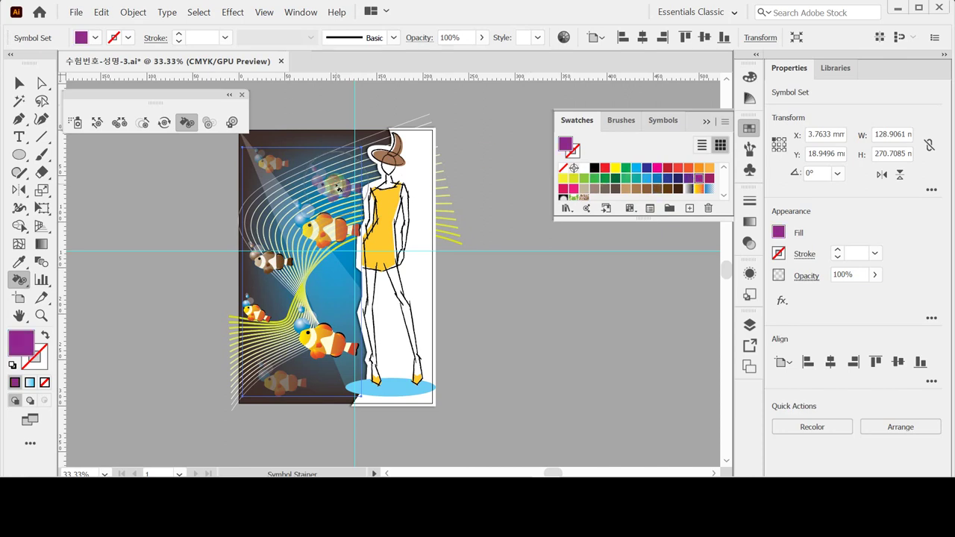
drag(340, 189, 357, 163)
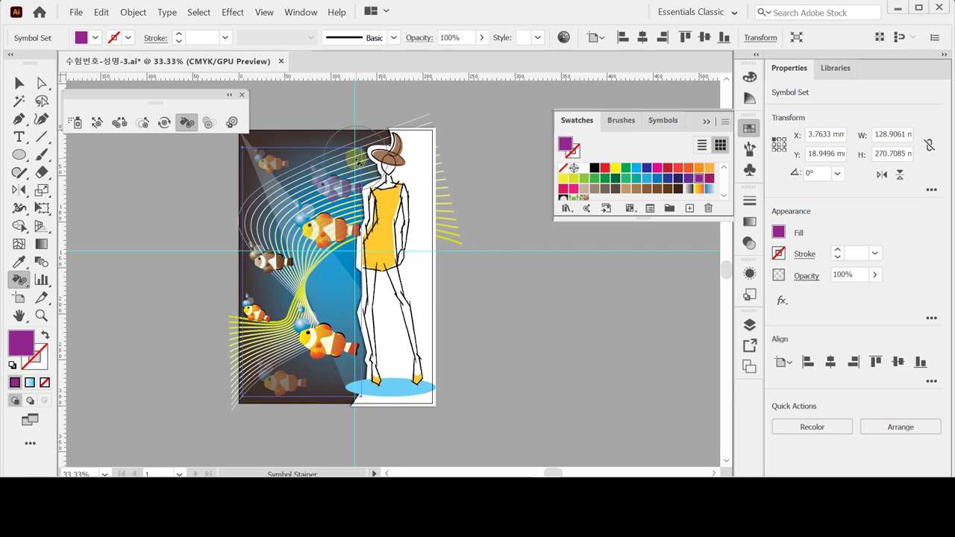
drag(359, 164, 362, 163)
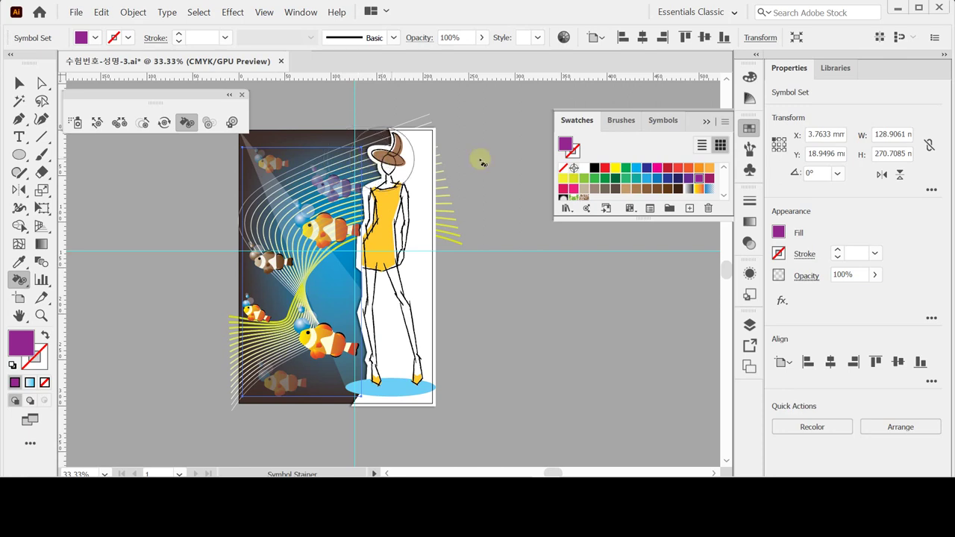
Step: Draw a black rounded rectangle about 137 × 48 mm just below the horizontal guide, ending at the vertical guide, and adjust its corner rounding
click(750, 128)
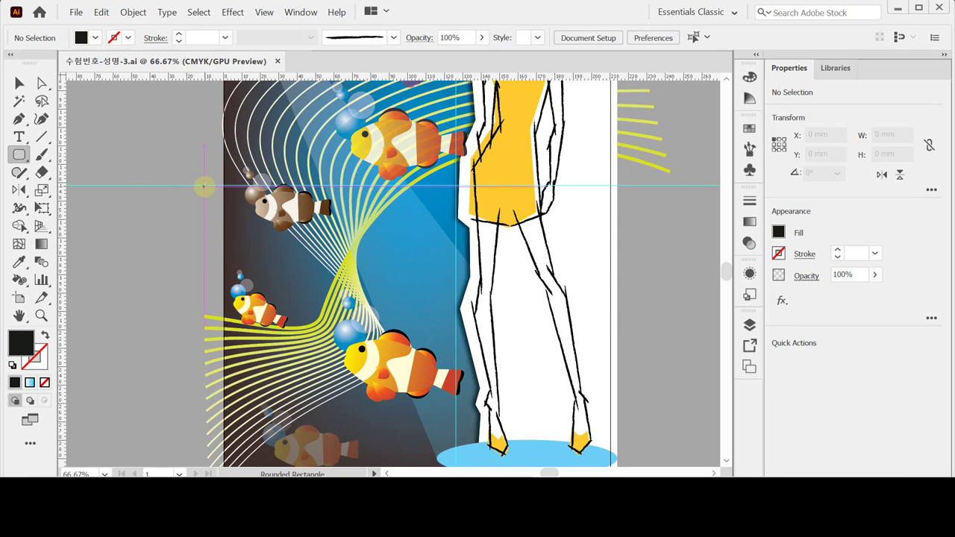
drag(204, 187, 457, 276)
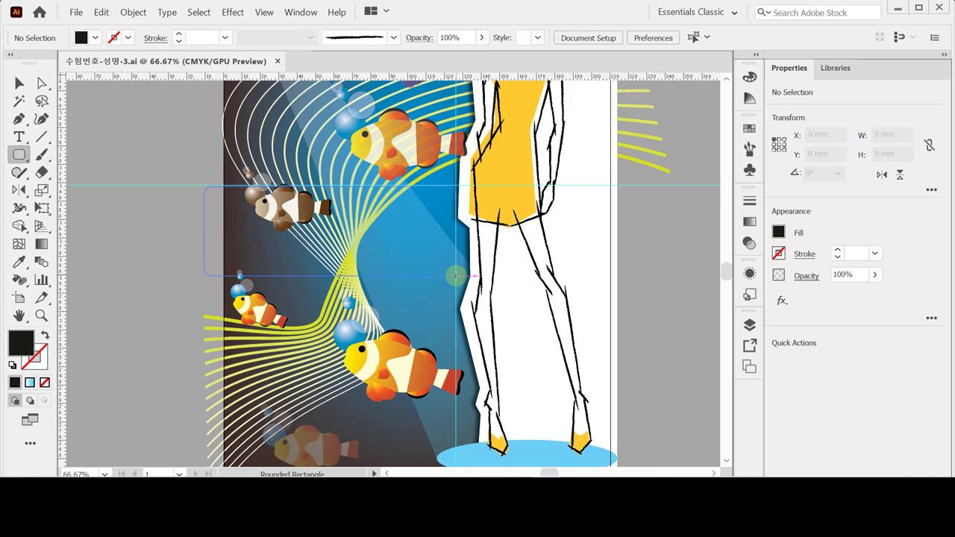
drag(457, 276, 456, 276)
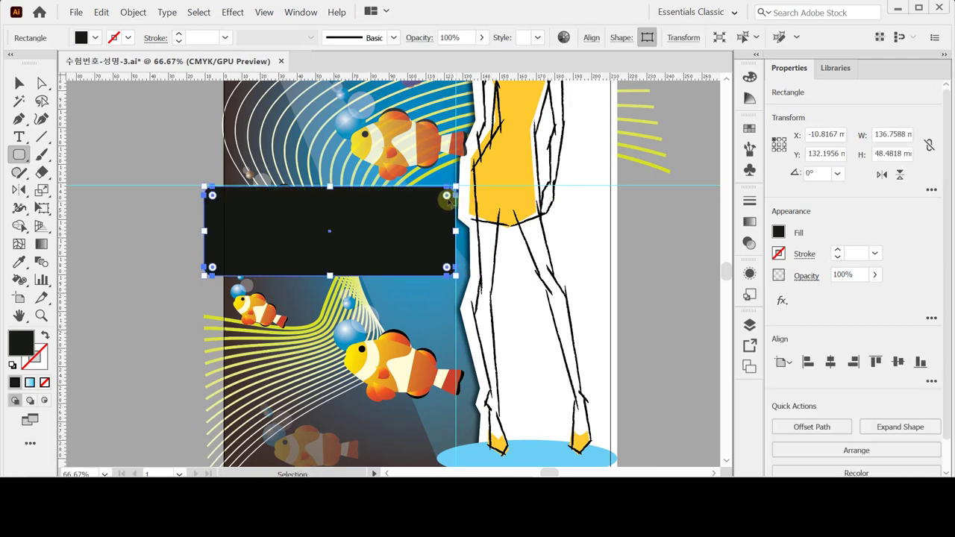
drag(447, 198, 452, 191)
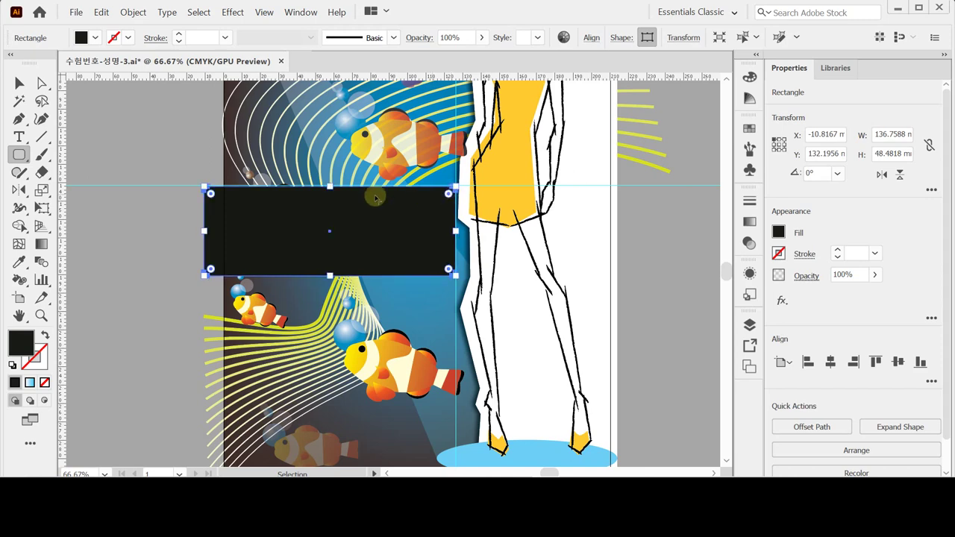
click(172, 184)
click(329, 234)
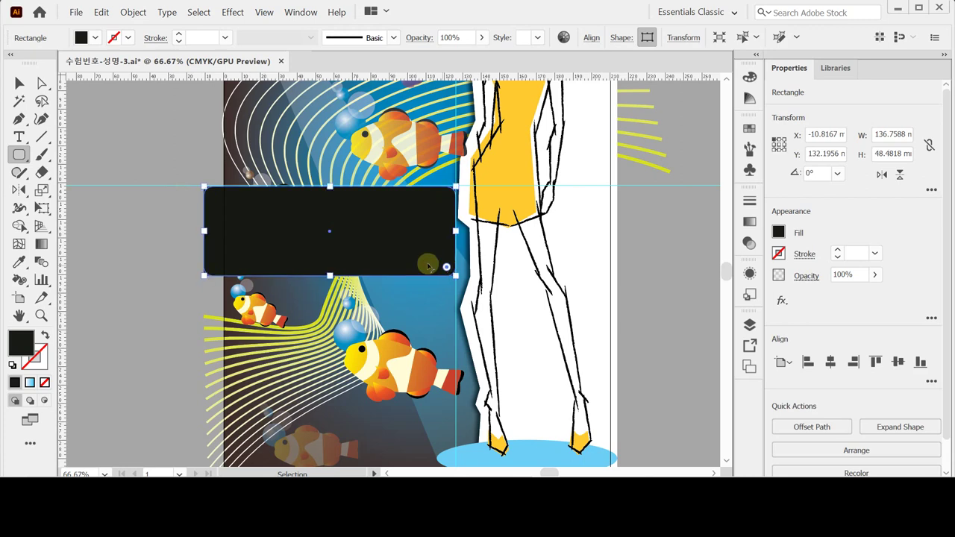
click(179, 241)
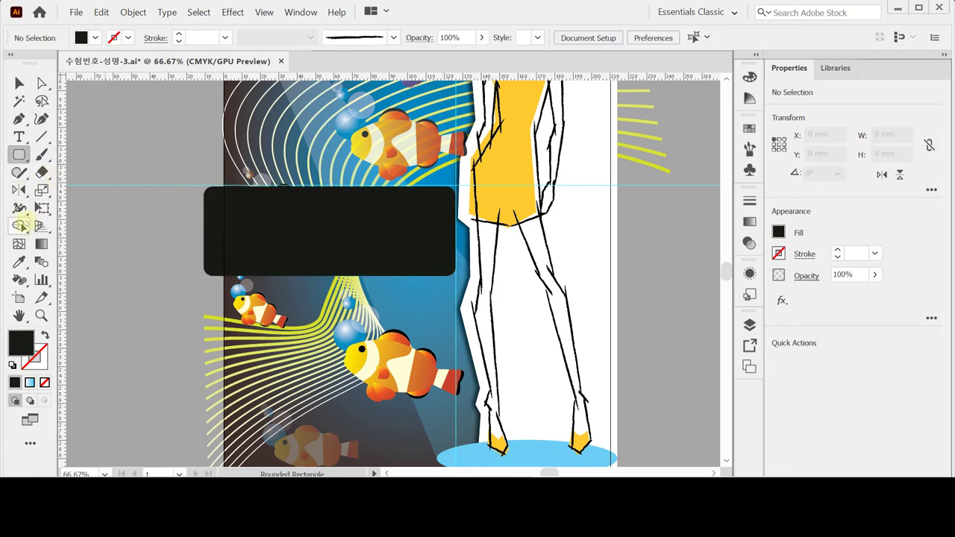
Step: Start a point text in the upper part of the black panel, set in Times New Roman Italic at 40 pt
click(19, 137)
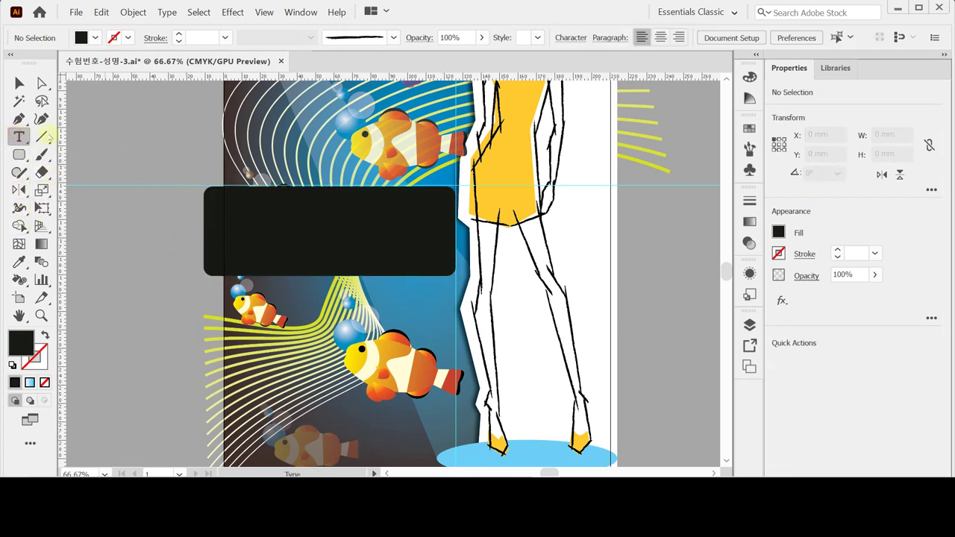
click(236, 207)
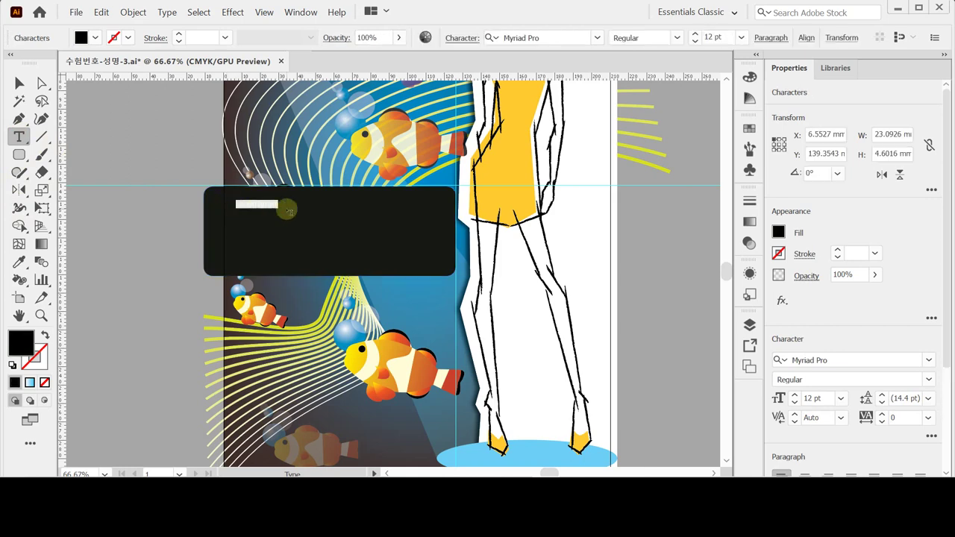
key(ctrl+t)
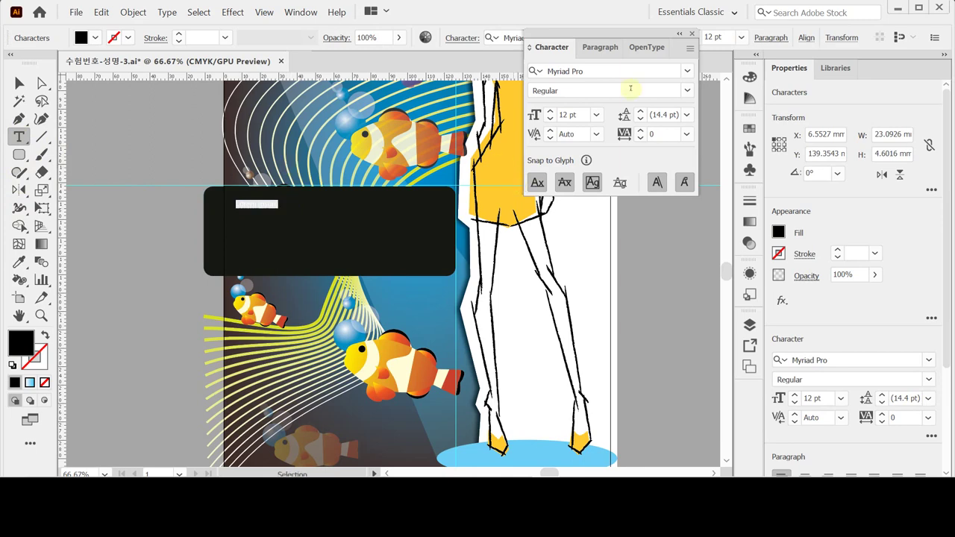
click(596, 75)
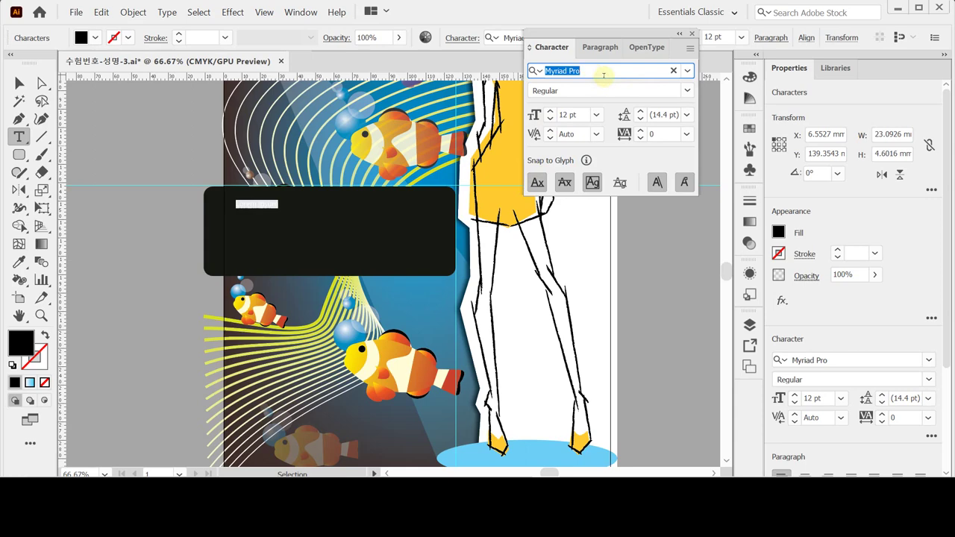
text(t)
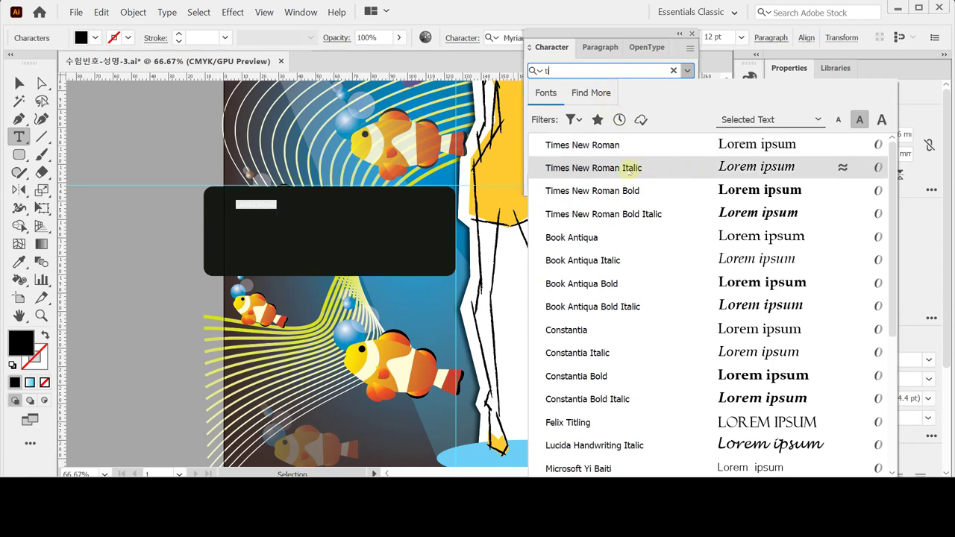
click(629, 169)
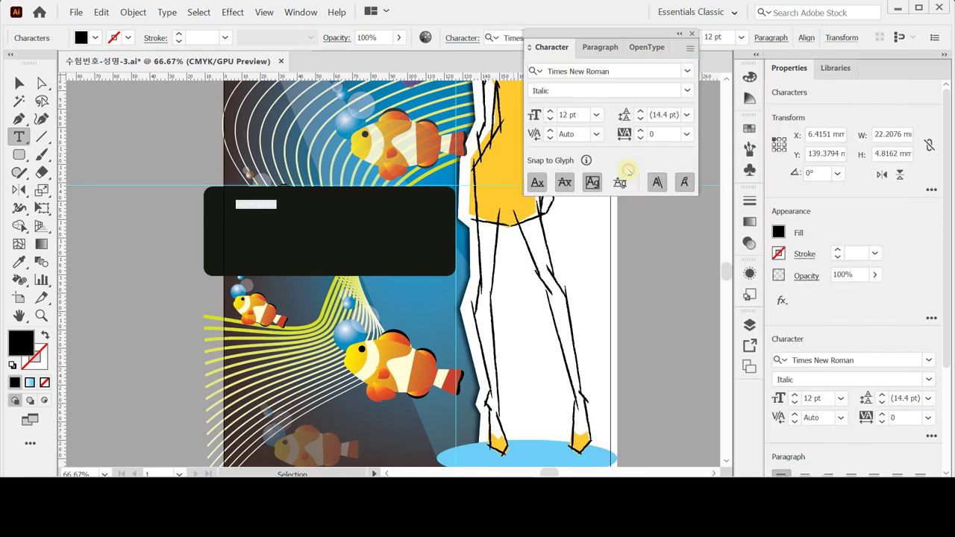
double_click(586, 115)
text(40)
key(Return)
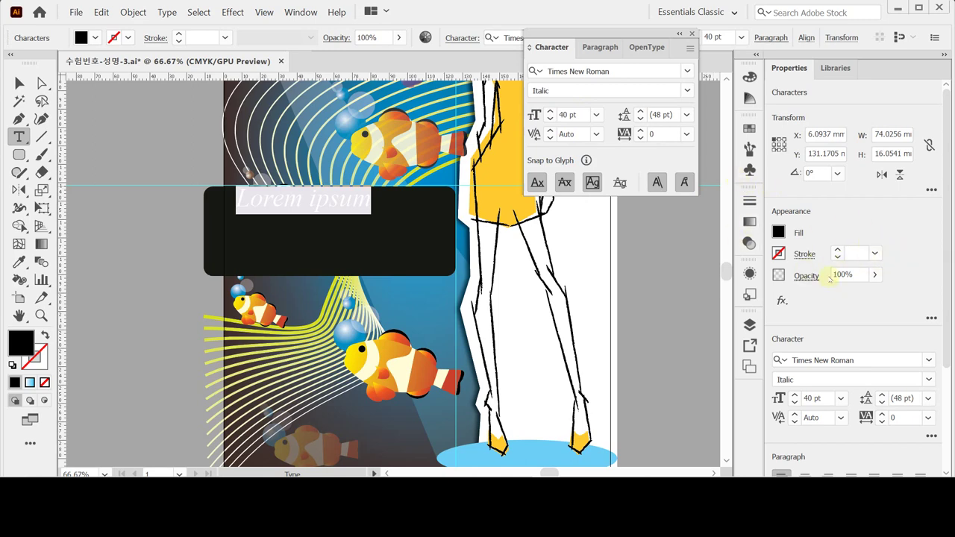
Step: Set the text fill to yellow with C 0, M 0, Y 100, K 0
click(778, 232)
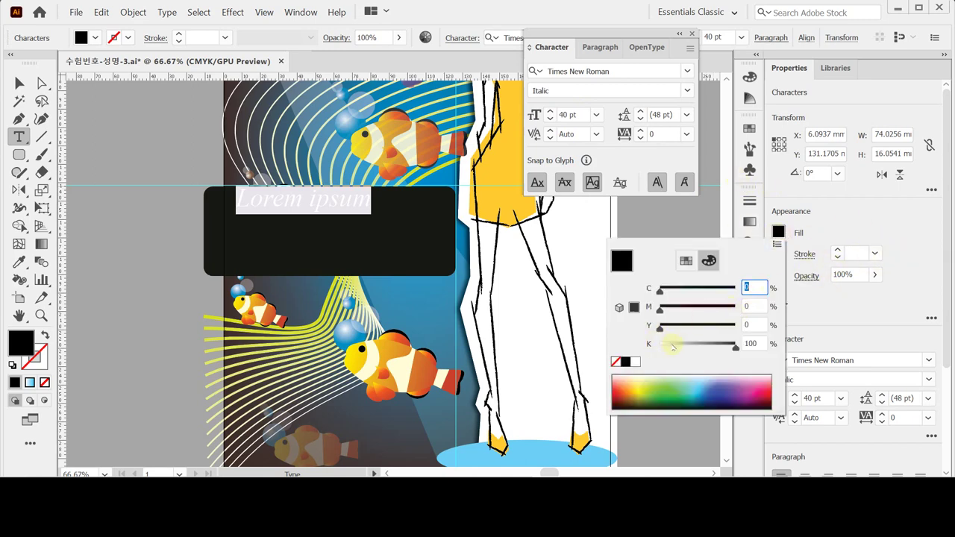
drag(672, 346, 736, 327)
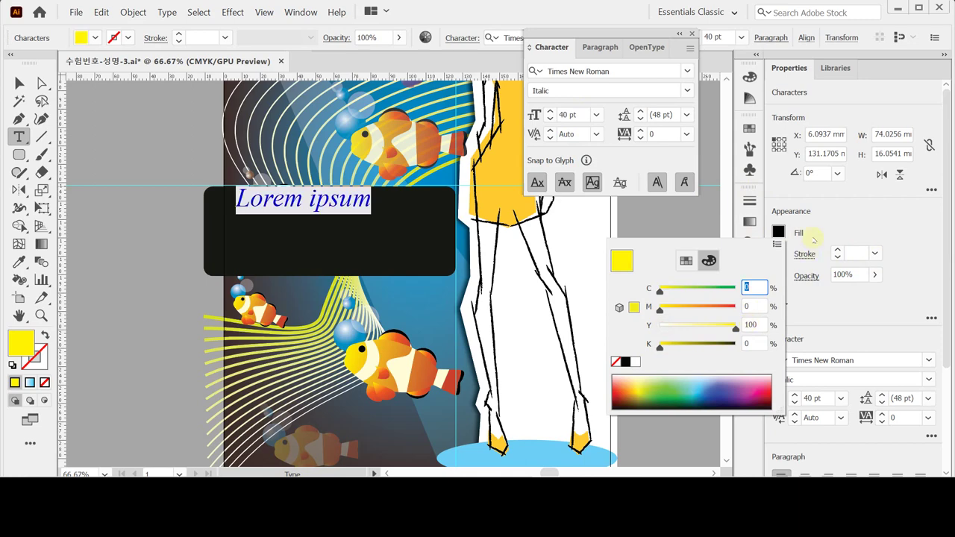
click(832, 228)
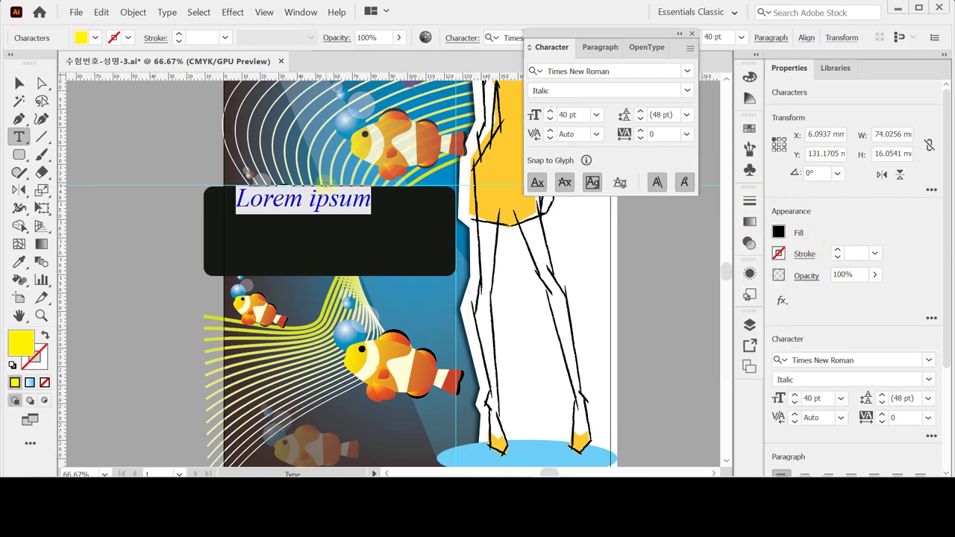
Step: Replace the placeholder text with "ClownFish Fashion" and move the title slightly lower so it sits inside the black panel
text(ClownFish Fashion)
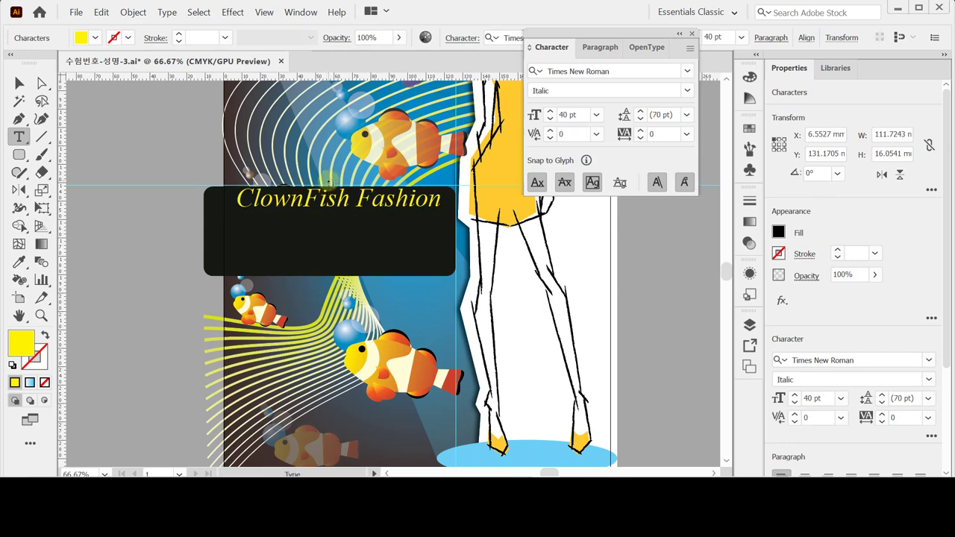
key(Escape)
drag(337, 213, 342, 218)
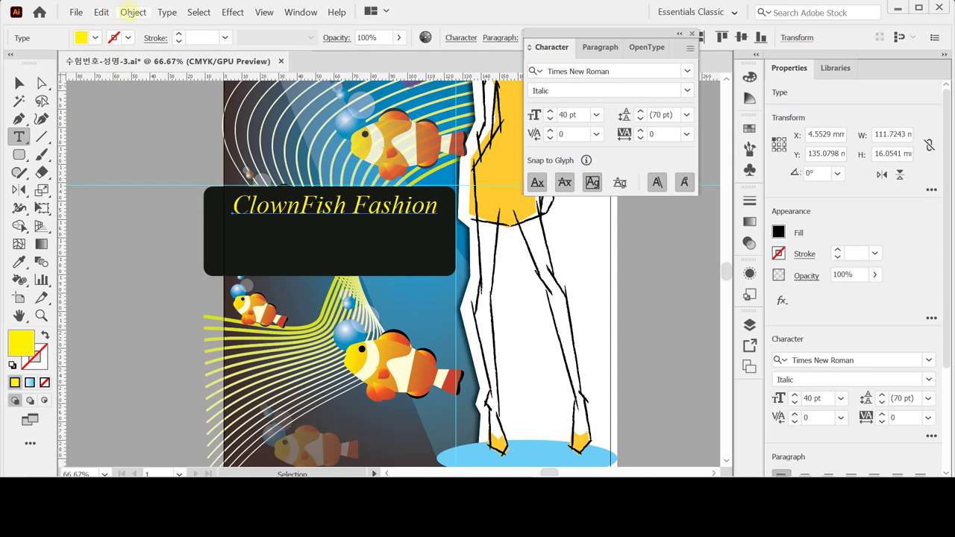
Step: Apply an envelope warp to the title with the Fish style, horizontal, 30% bend and 20% horizontal distortion
click(133, 13)
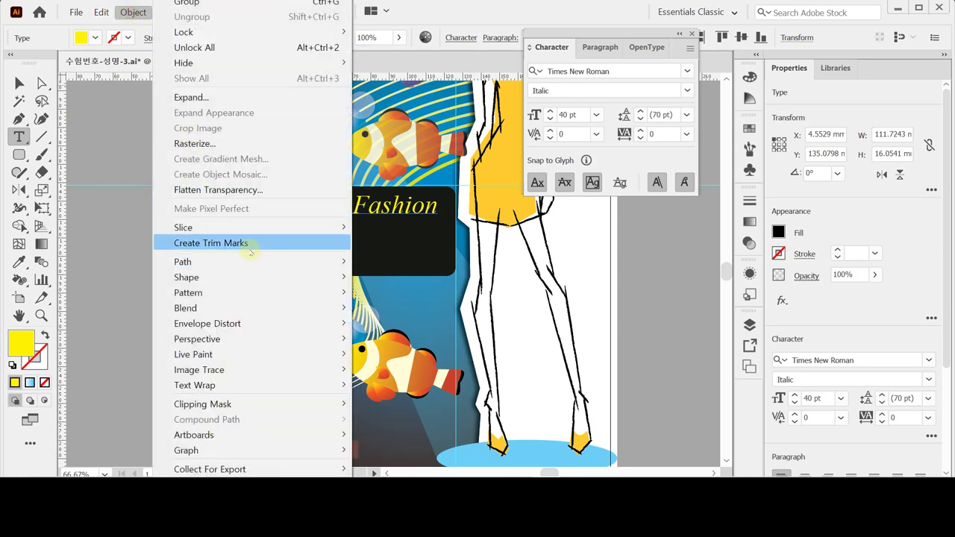
mouse_move(275, 320)
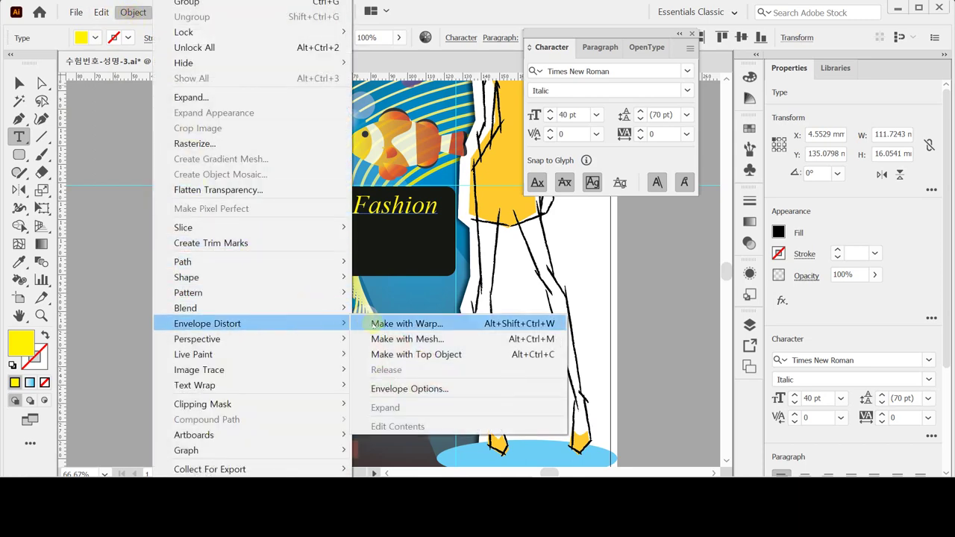
click(374, 323)
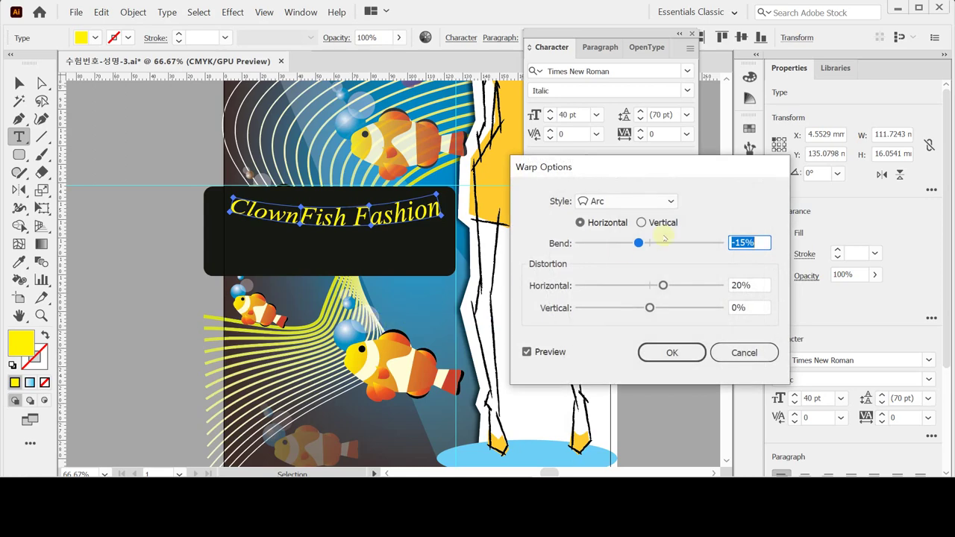
click(618, 201)
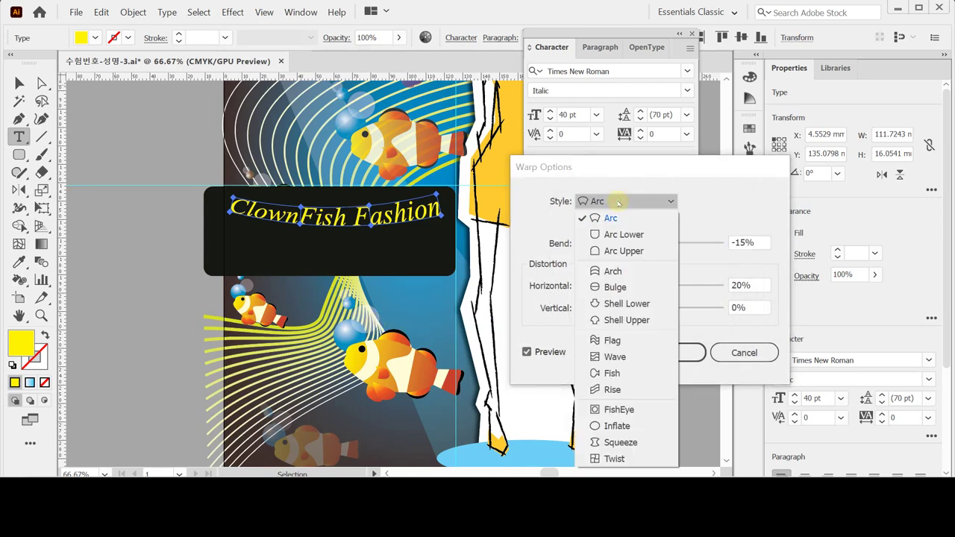
click(654, 373)
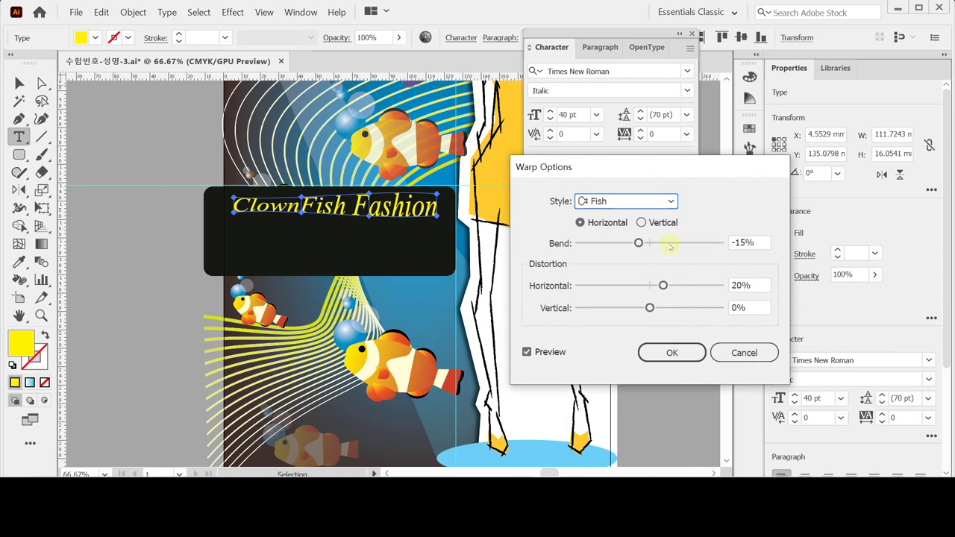
click(669, 243)
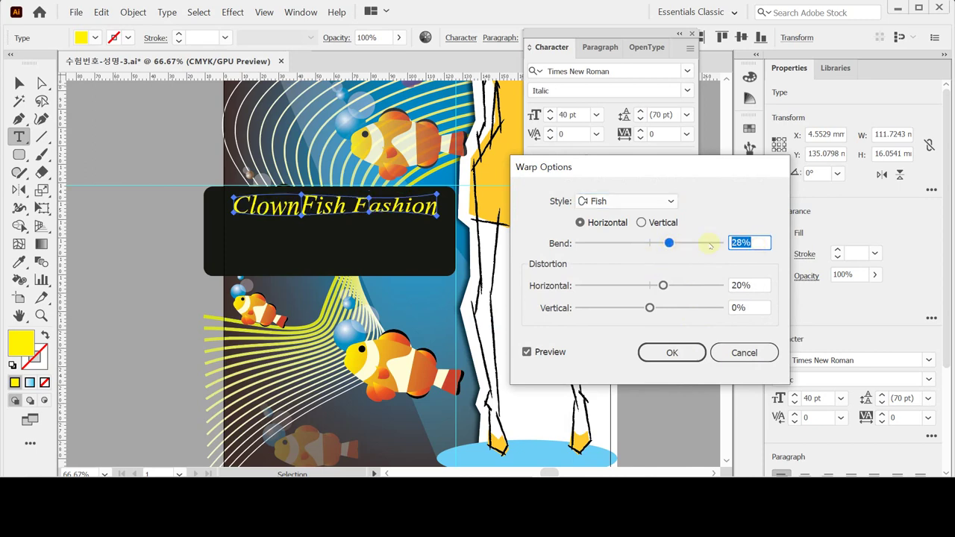
text(30)
key(Tab)
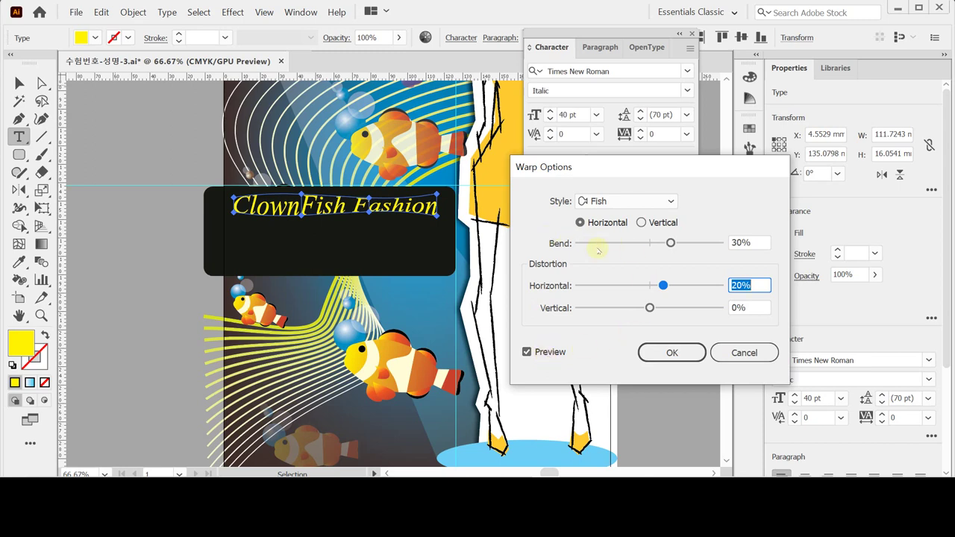
click(671, 354)
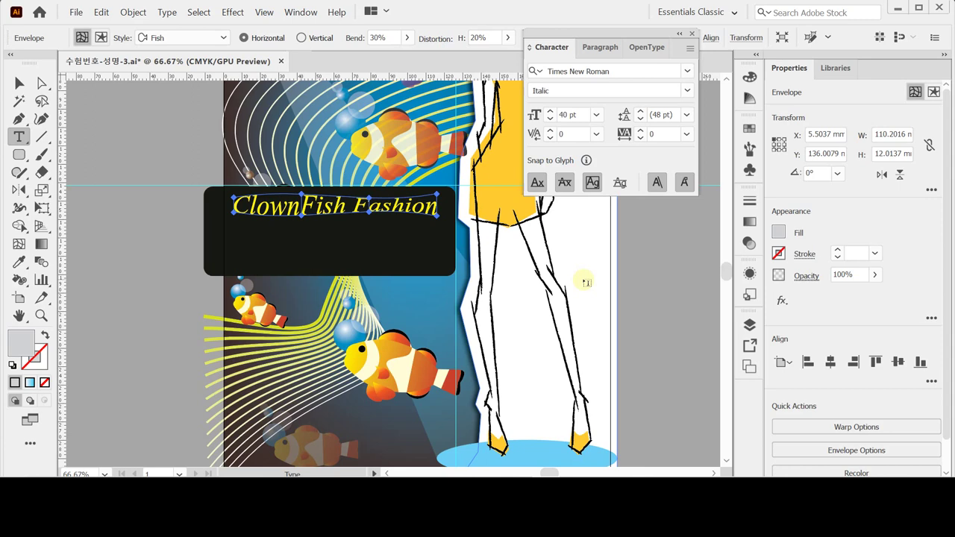
Step: Start a second point text below the title on the black panel in the 돋움 font
click(242, 247)
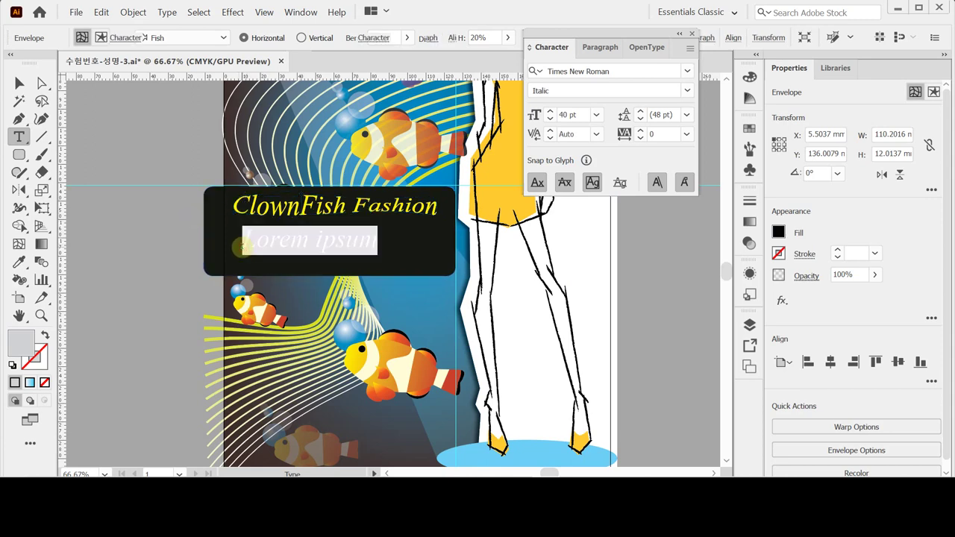
click(628, 72)
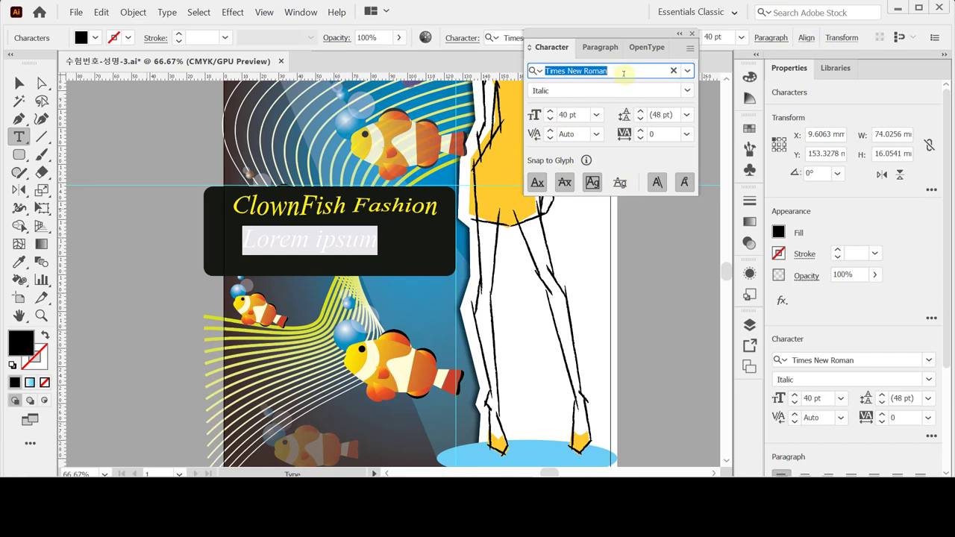
key(BackSpace)
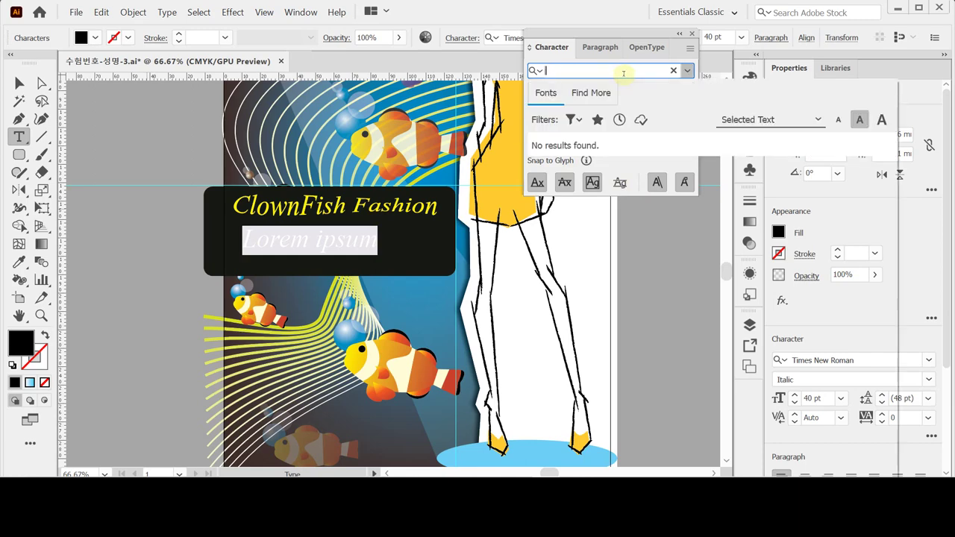
text(돋)
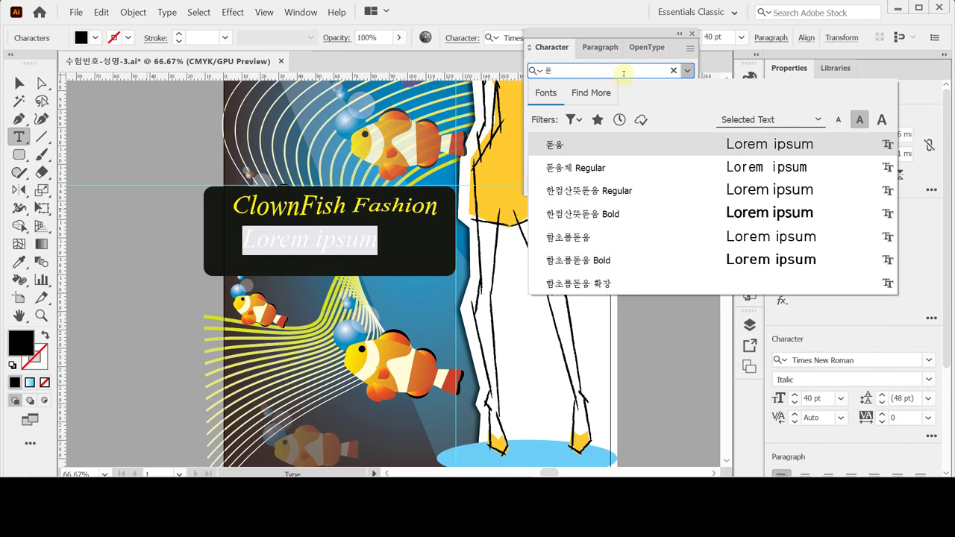
click(554, 145)
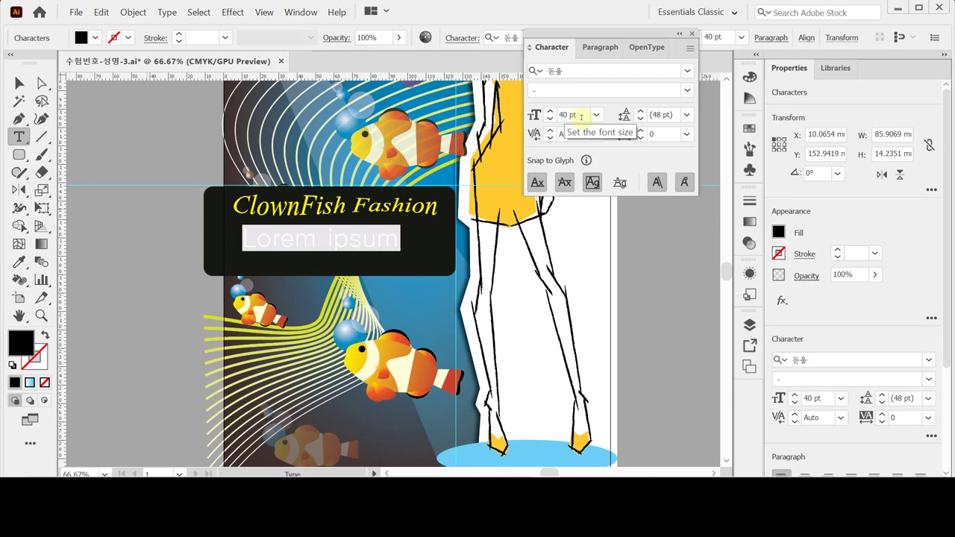
Step: Fill the second text line with white and enter "디자인공모제" in place of the placeholder
click(779, 232)
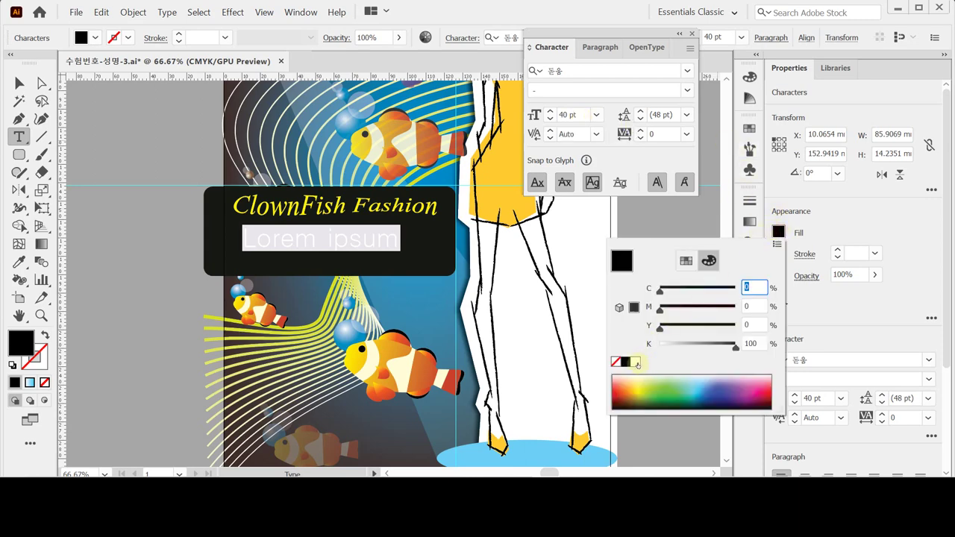
click(636, 362)
click(826, 232)
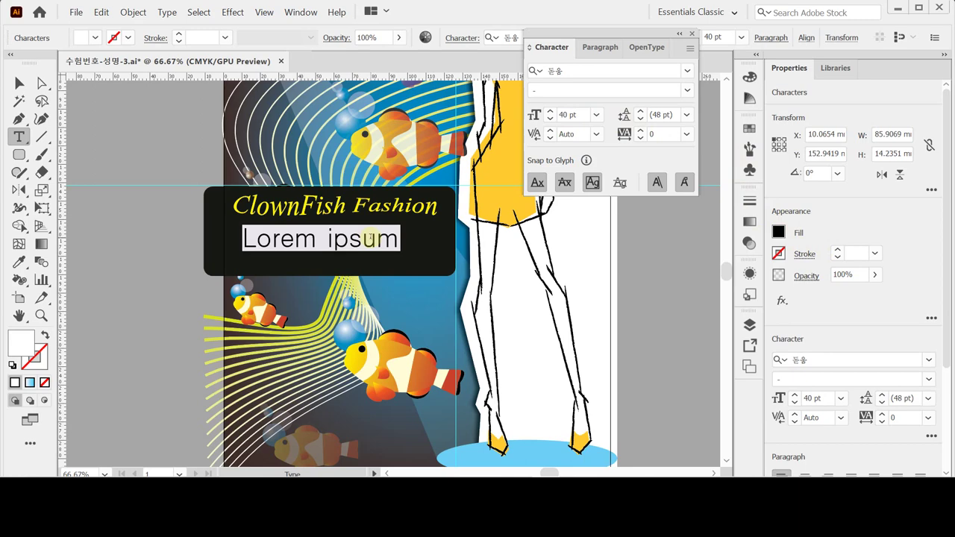
text(디자인 기)
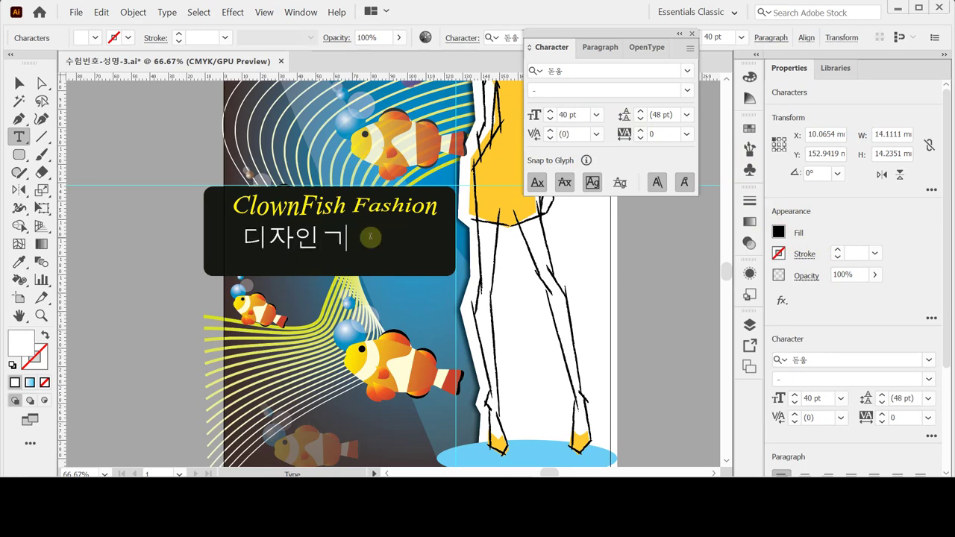
text(공모제)
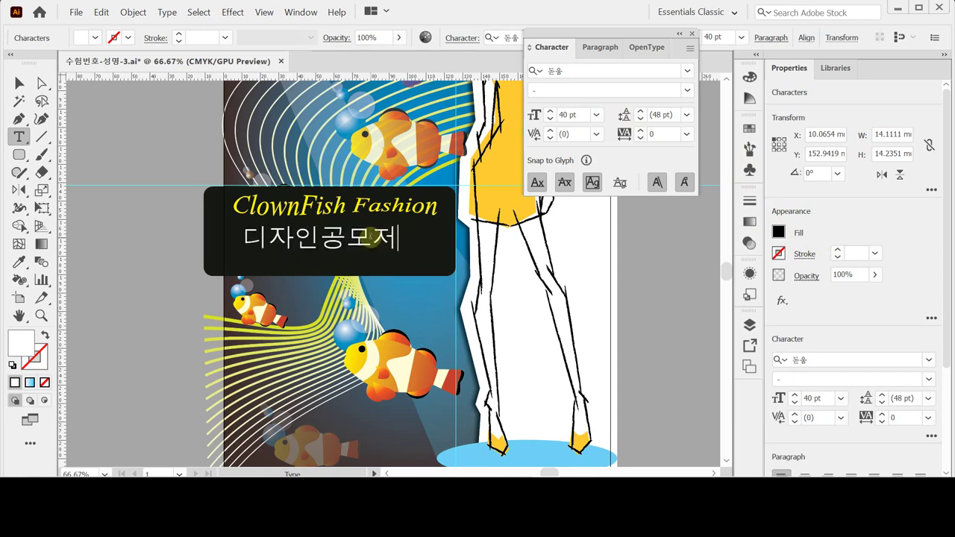
Step: Correct the last character of the white Korean line so it reads "디자인공모전", and finish editing it
key(BackSpace)
text(전)
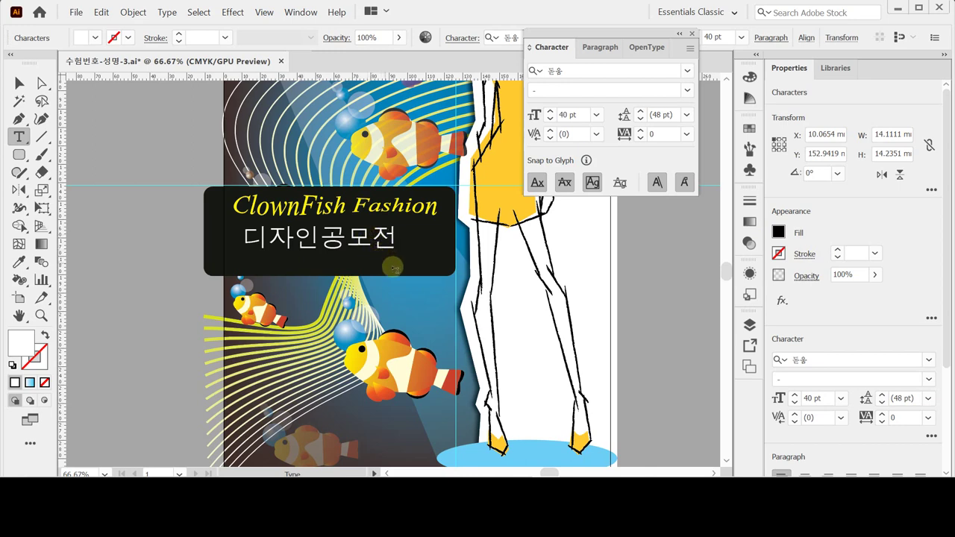
key(ctrl+a)
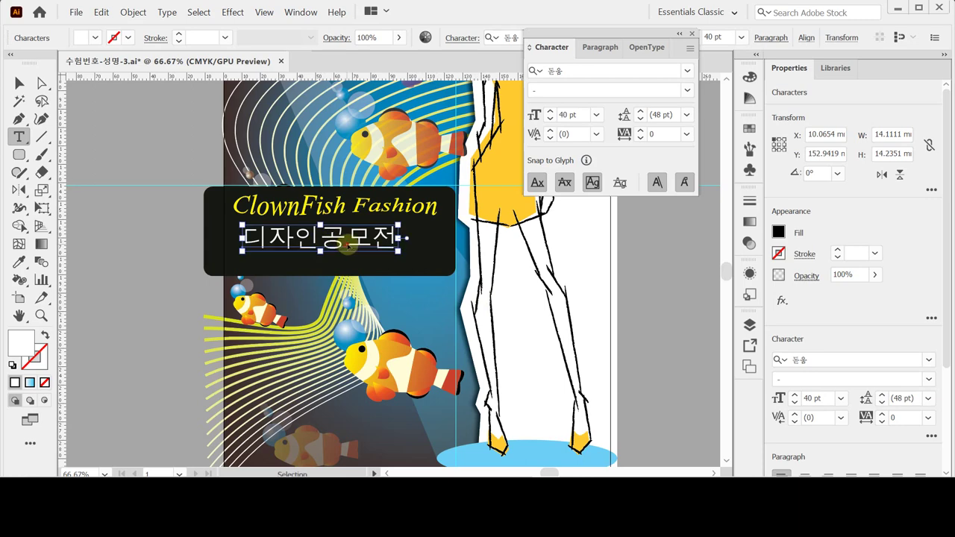
key(Escape)
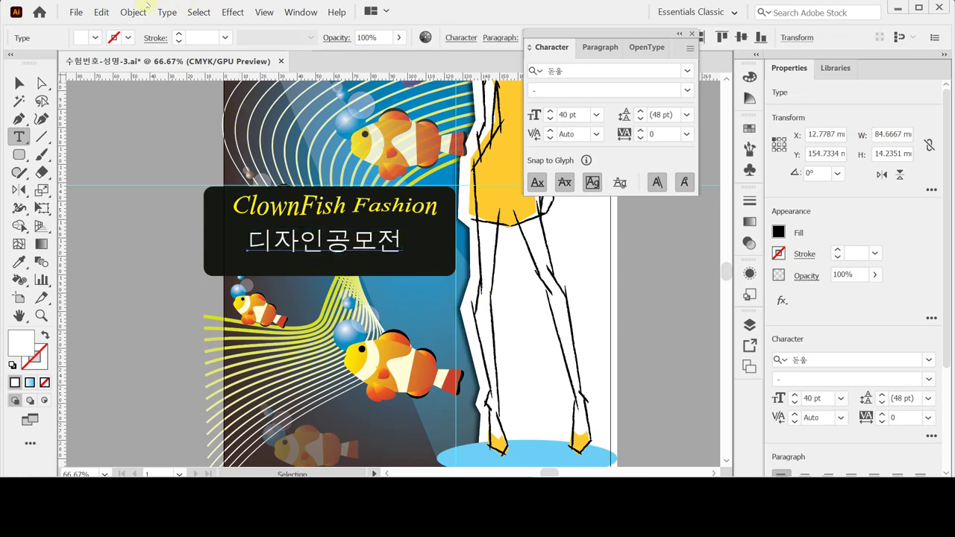
Step: Apply an envelope warp to the Korean line with the Wave style, horizontal, 70% bend and 20% horizontal distortion
click(135, 12)
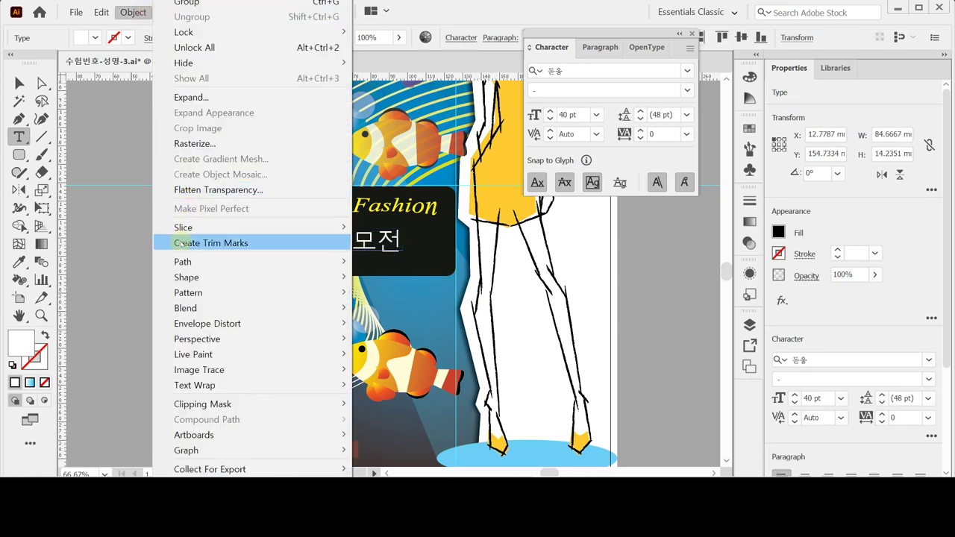
mouse_move(235, 328)
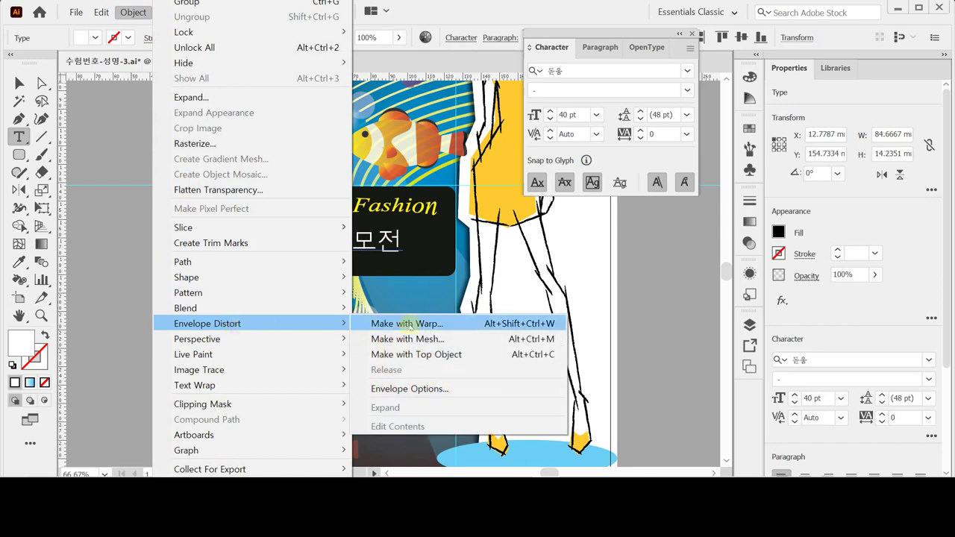
click(409, 324)
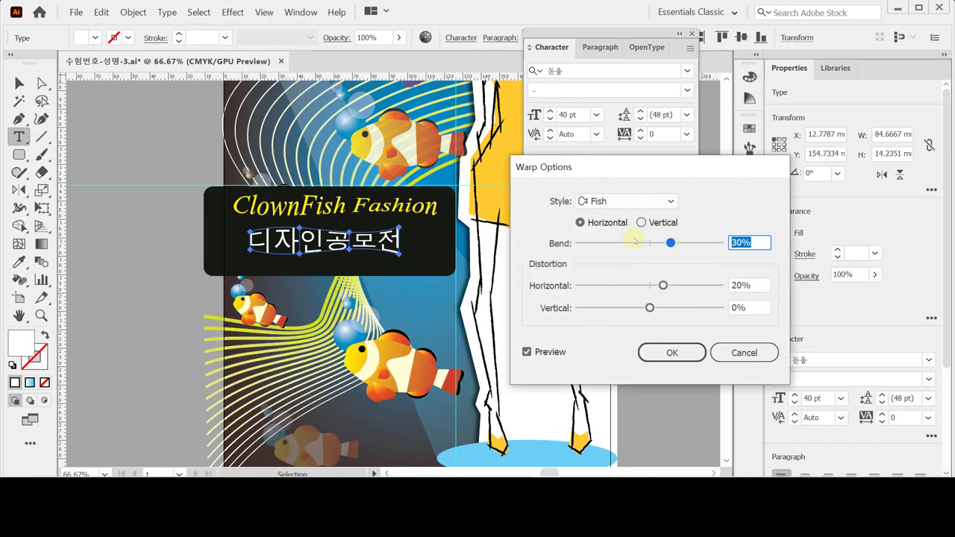
click(603, 203)
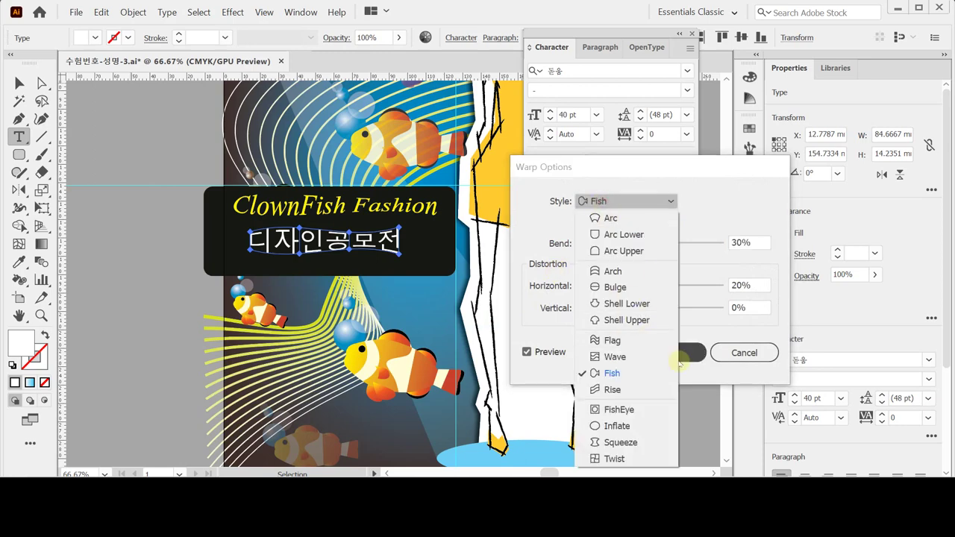
click(620, 357)
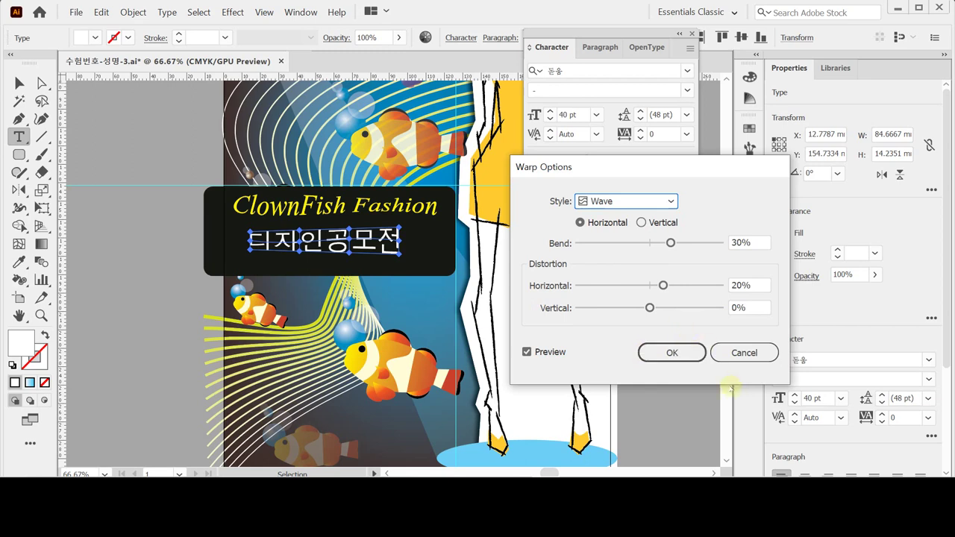
drag(671, 243, 709, 243)
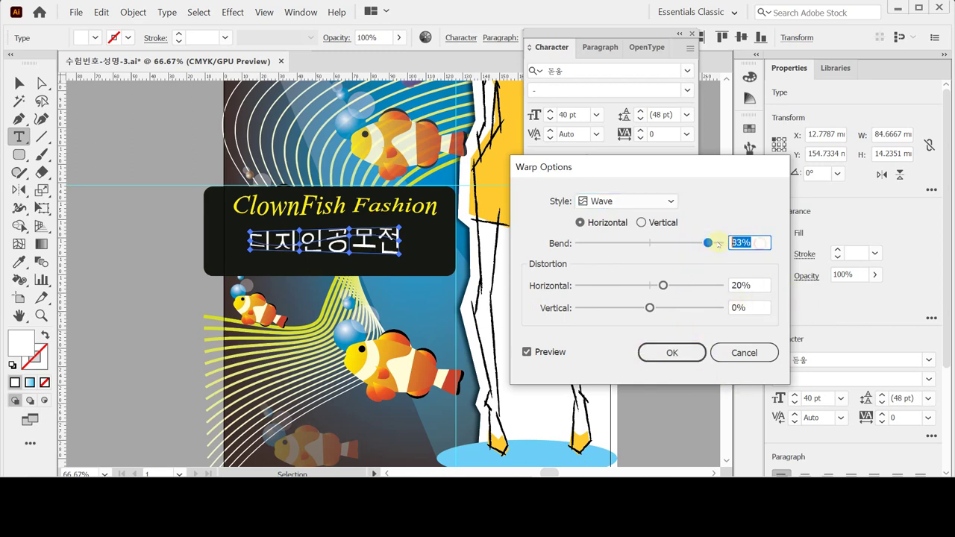
text(70)
click(659, 355)
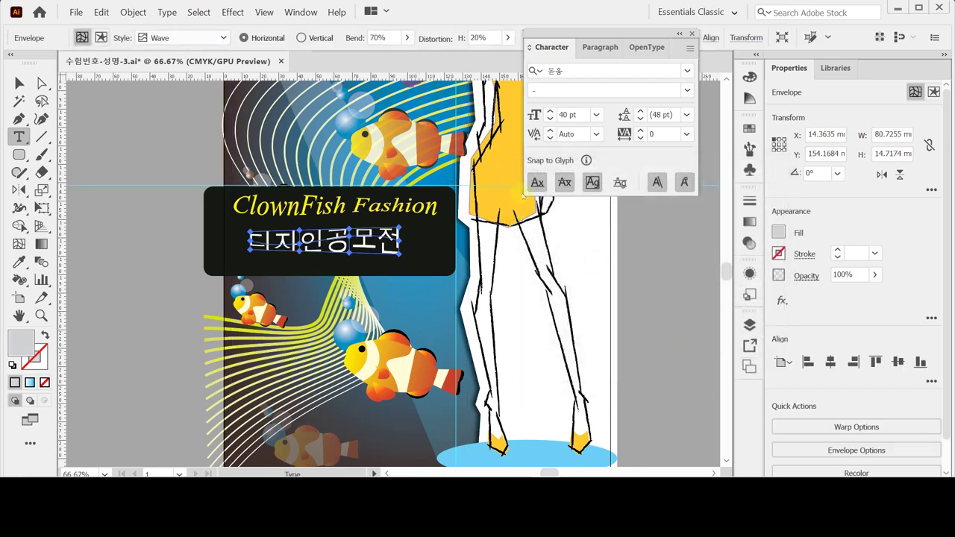
Step: Move the warped Korean line slightly down and right and the title slightly down within the black panel
key(ctrl)
drag(373, 242, 384, 253)
click(363, 218)
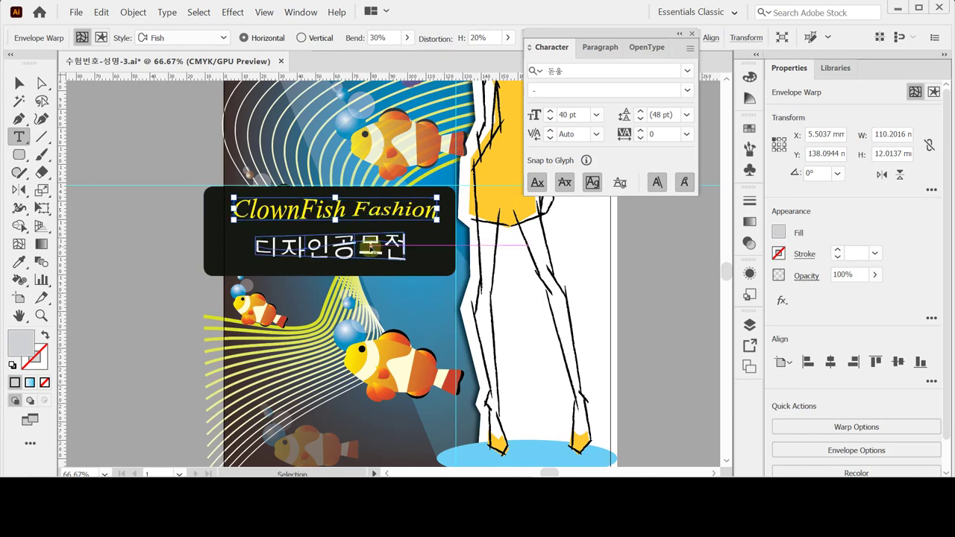
click(371, 247)
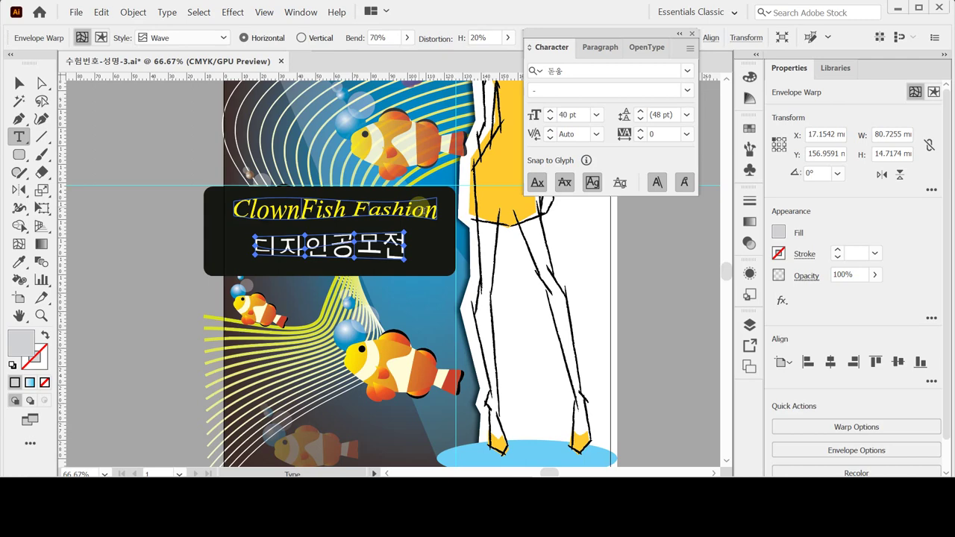
ctrl+click(672, 326)
Step: Draw a curved open path with an orange-red 1 pt stroke and no fill down the outer side of the figure's right-hand leg
drag(593, 317, 399, 211)
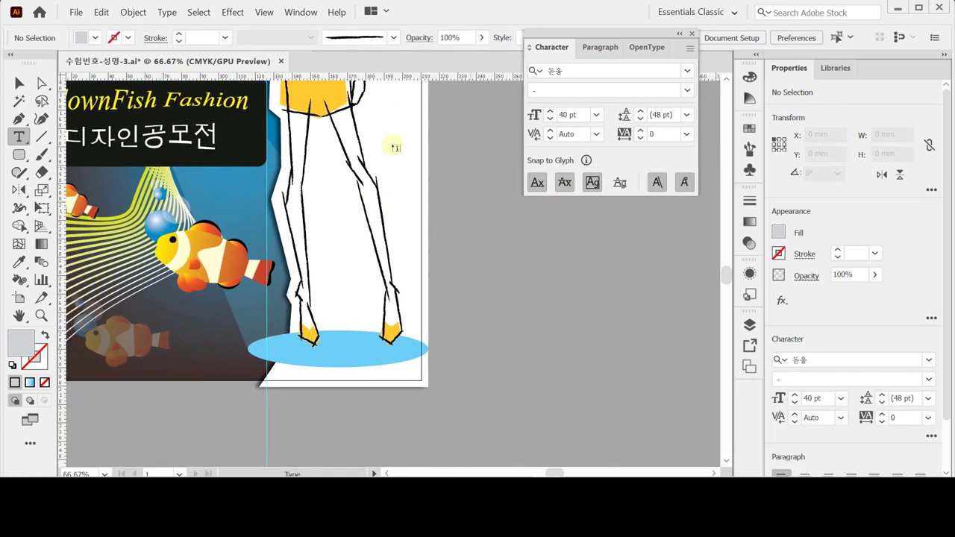
click(18, 119)
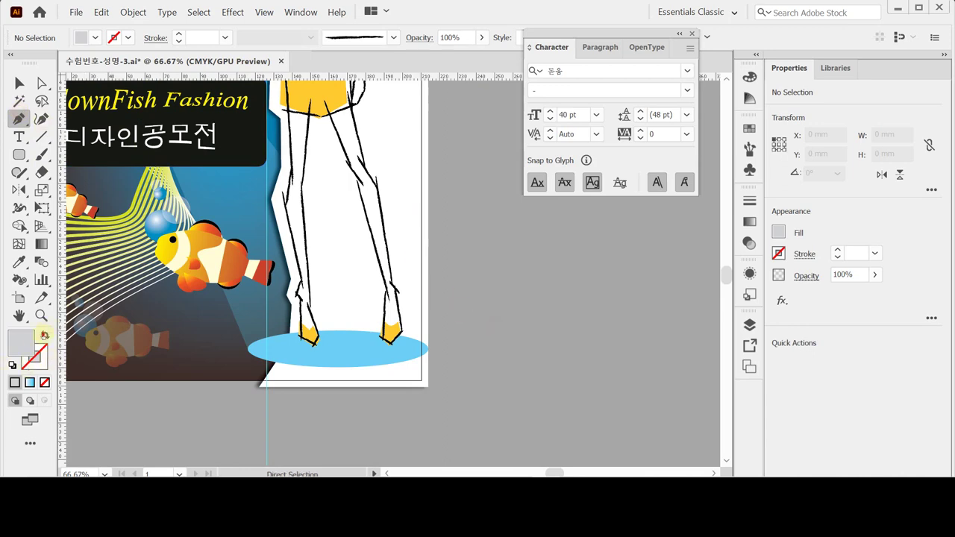
click(44, 335)
key(F6)
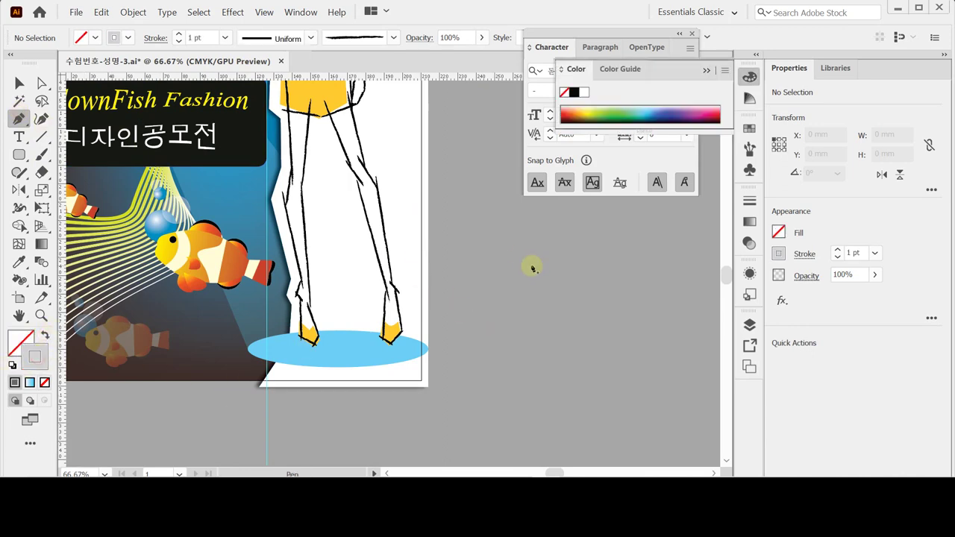
click(571, 117)
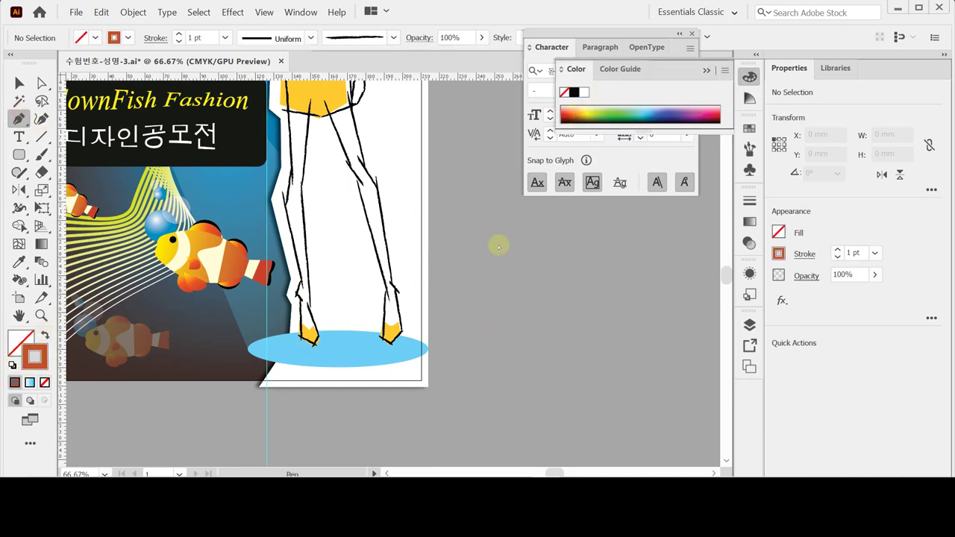
click(362, 118)
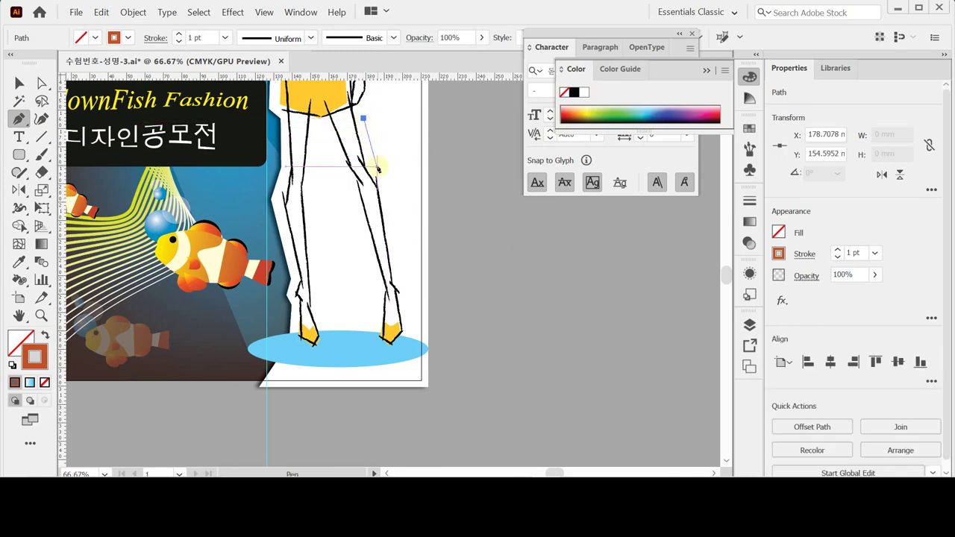
drag(377, 166, 385, 183)
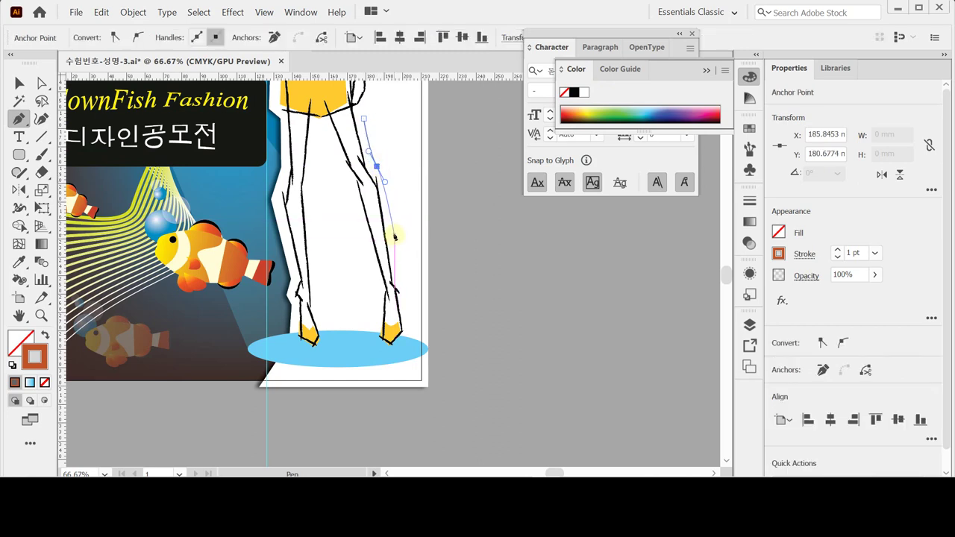
mouse_move(394, 234)
mouse_down()
mouse_move(396, 273)
mouse_move(390, 224)
mouse_up()
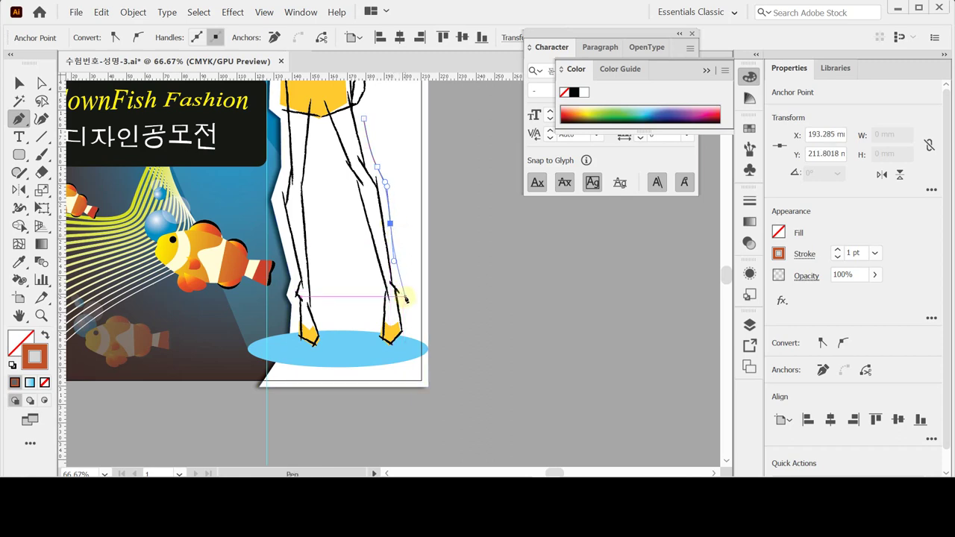
drag(406, 298, 405, 309)
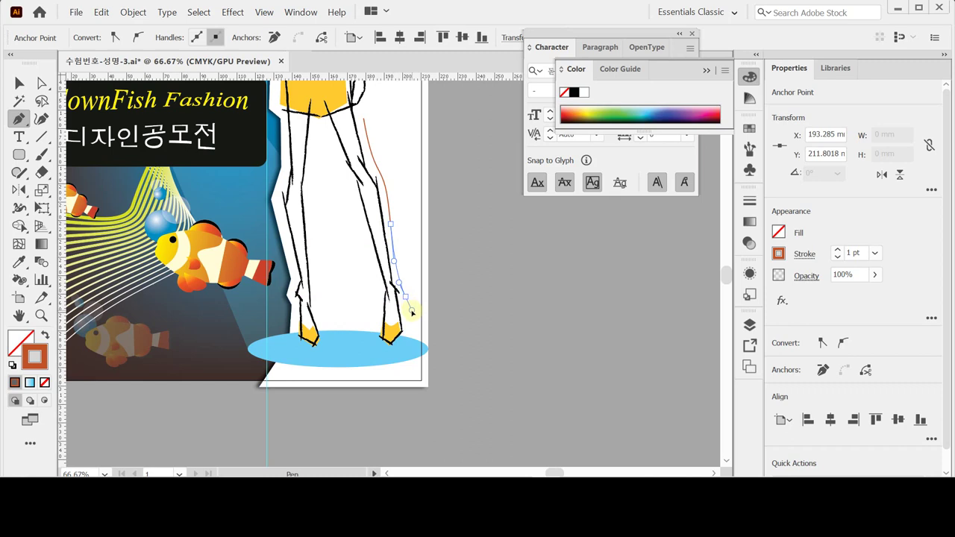
Step: Start type on a path along the new curve beside the leg
drag(18, 137, 88, 178)
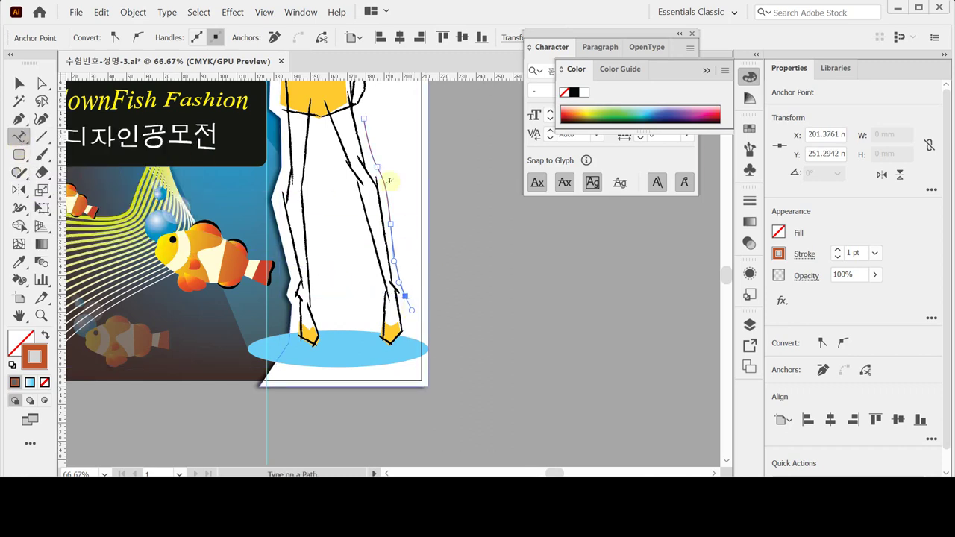
click(366, 127)
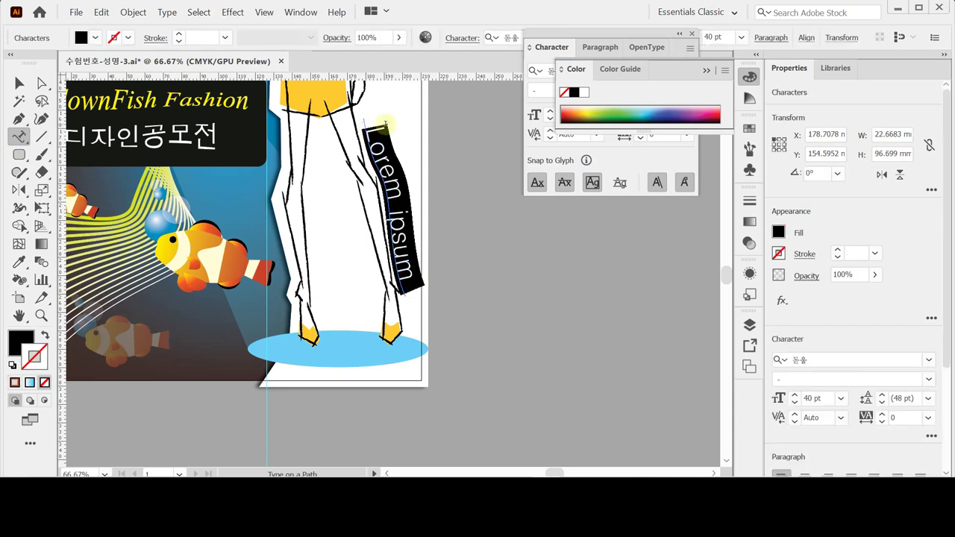
key(Escape)
click(750, 77)
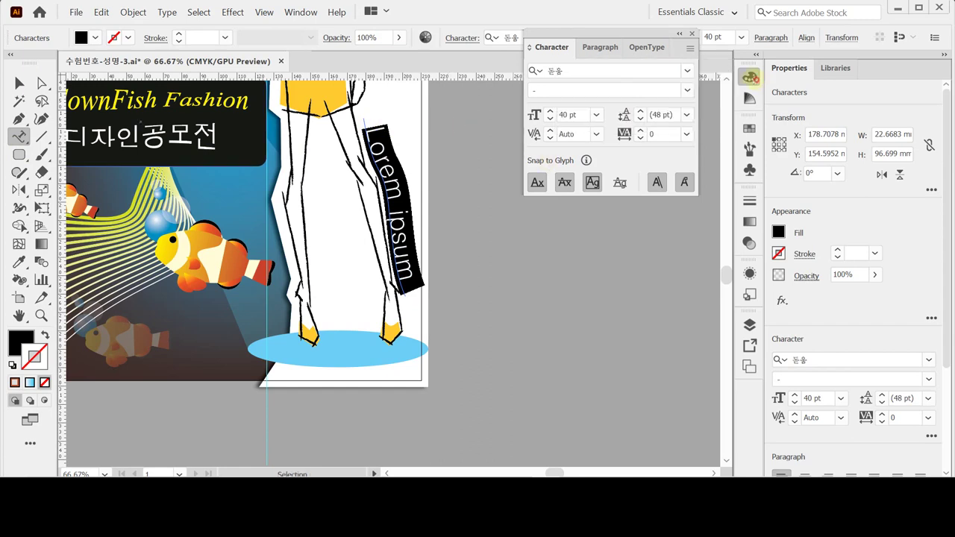
Step: Set the path text to the 궁서 font at 20 pt
click(580, 70)
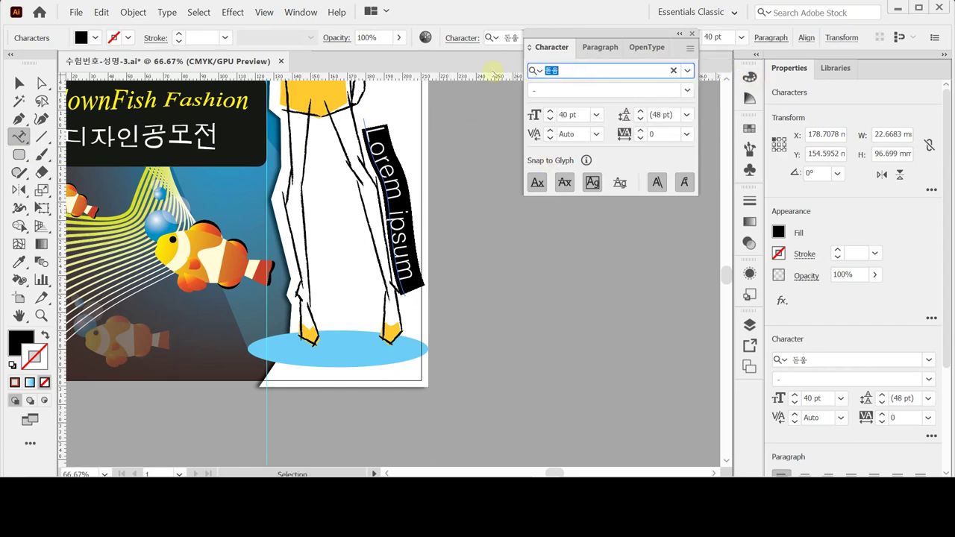
text(ㄱ궁서)
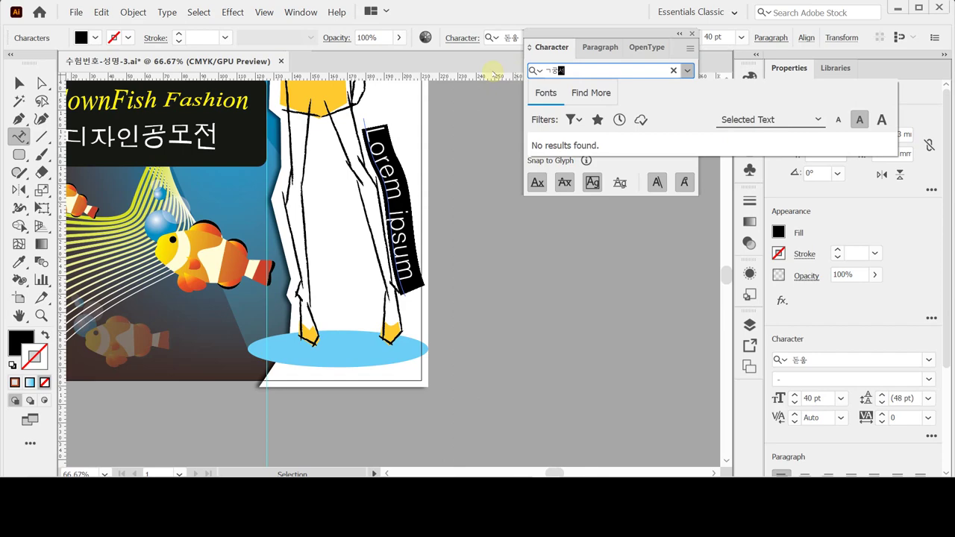
key(BackSpace)
key(BackSpace)
key(BackSpace)
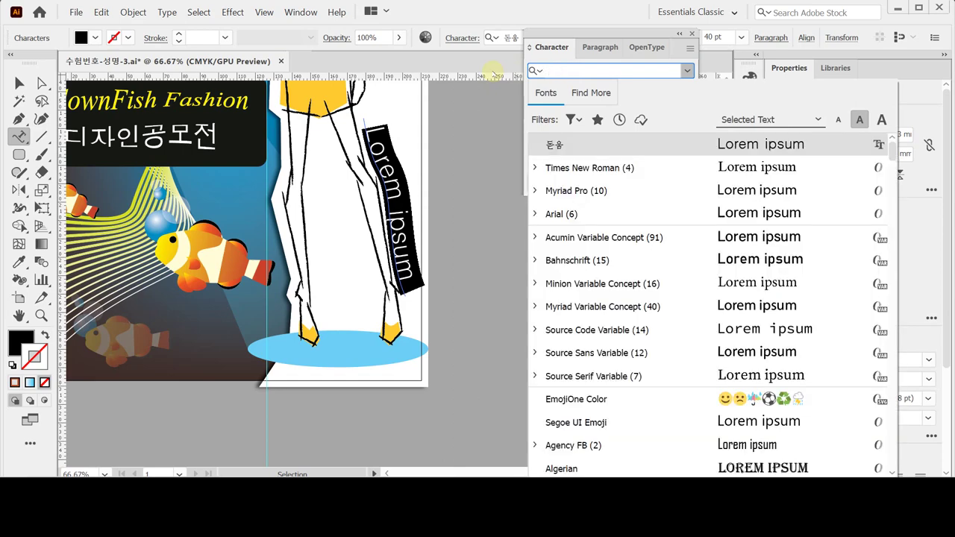
text(궁서)
key(Return)
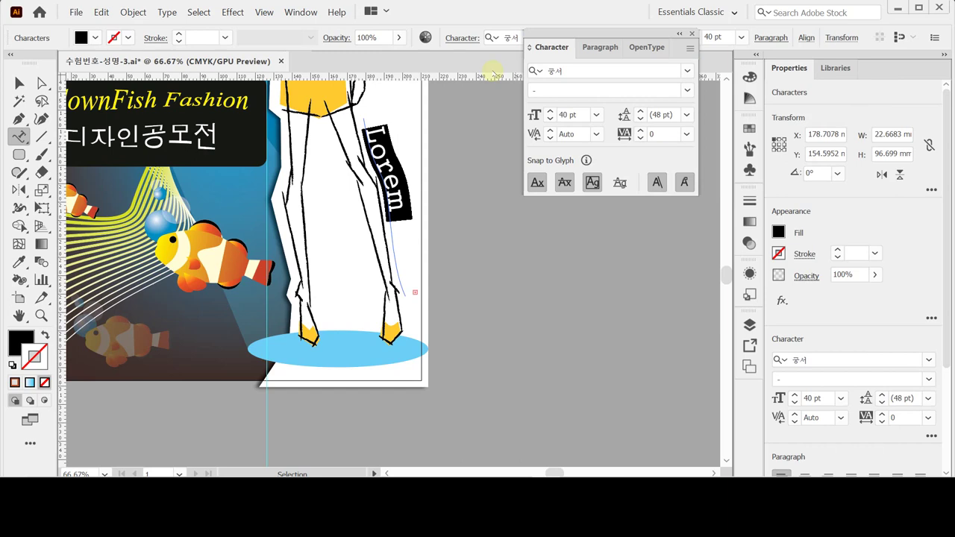
click(530, 115)
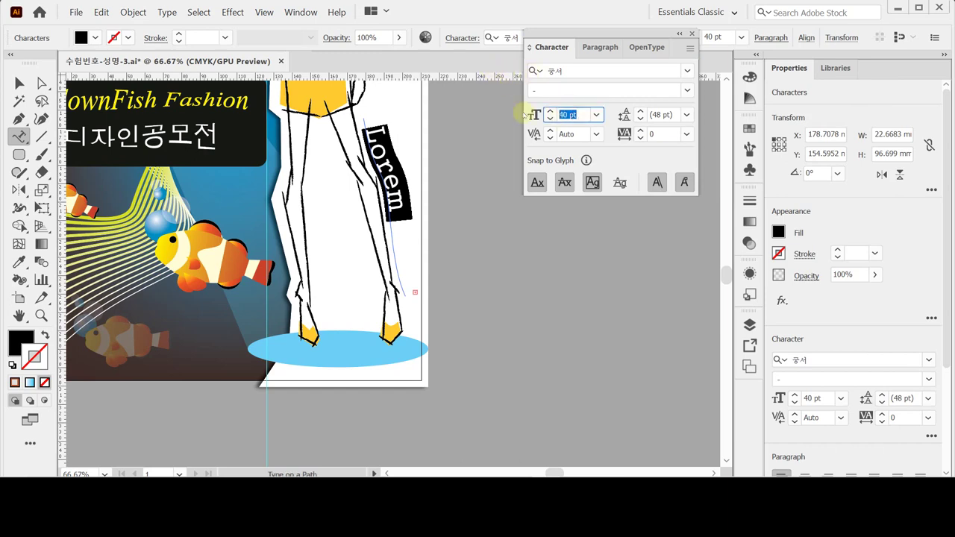
text(20)
key(Return)
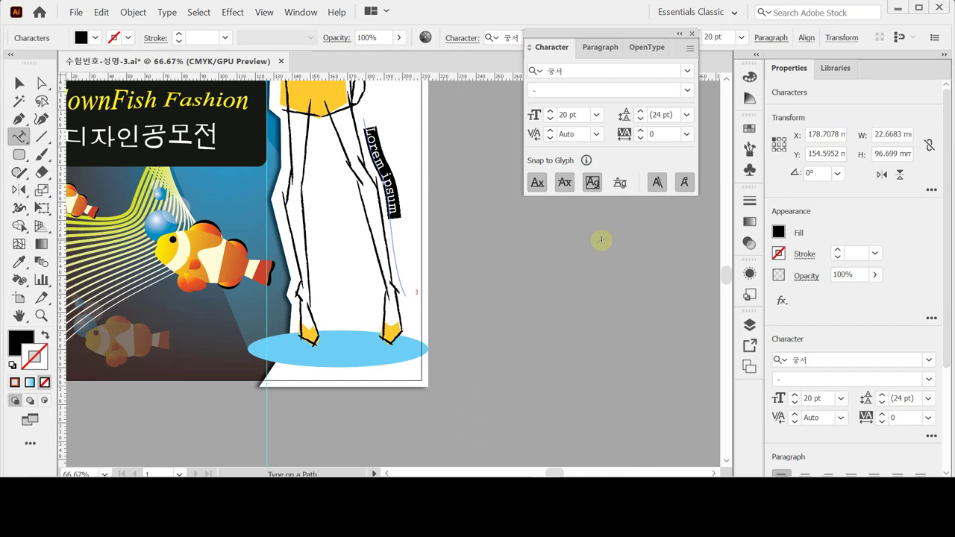
Step: Replace the placeholder on the path with "5월 31일까지 접수합니다~"
key(BackSpace)
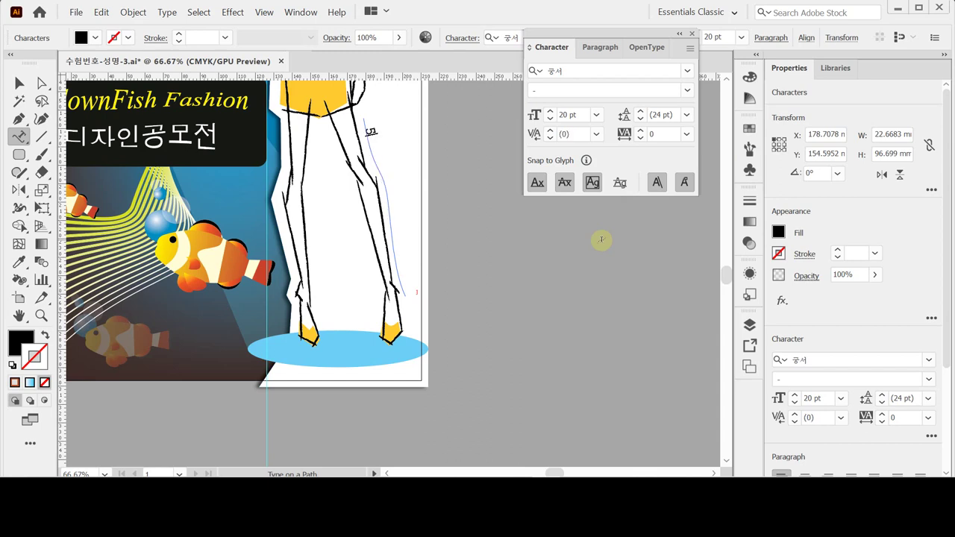
text(5월 31일까지)
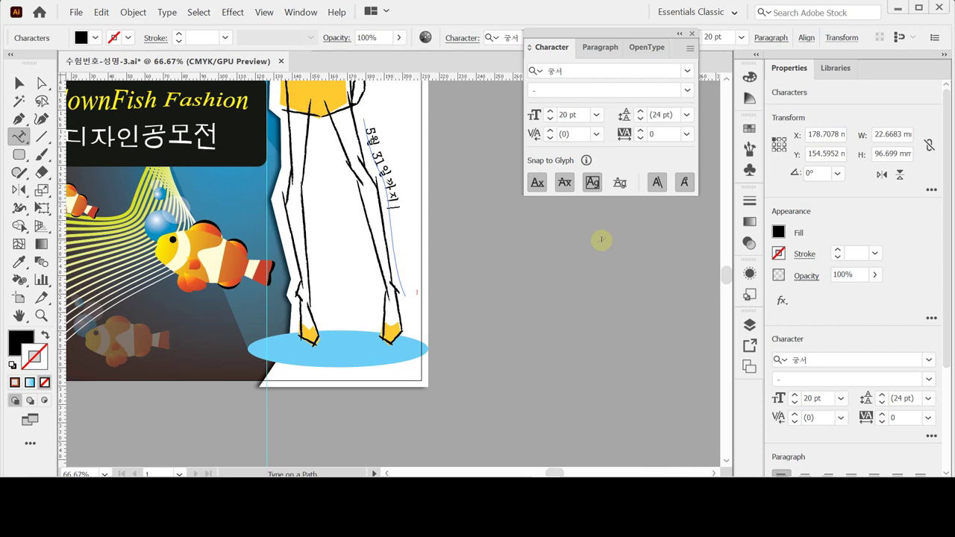
text( 접)
text(수하)
key(BackSpace)
key(BackSpace)
text(해)
key(BackSpace)
text(합니다~)
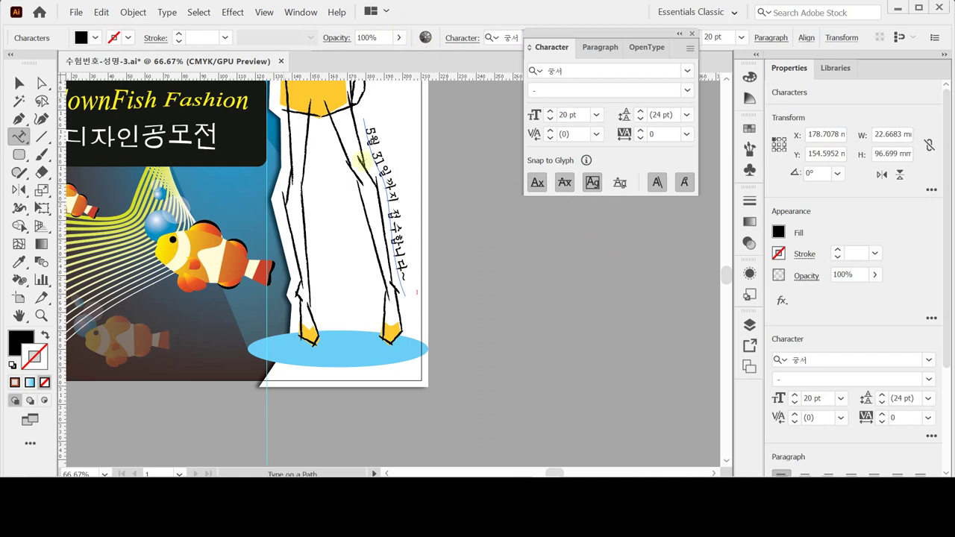
Step: Enlarge only the "5월 31일" part of the path text to 23 pt
drag(385, 173, 369, 127)
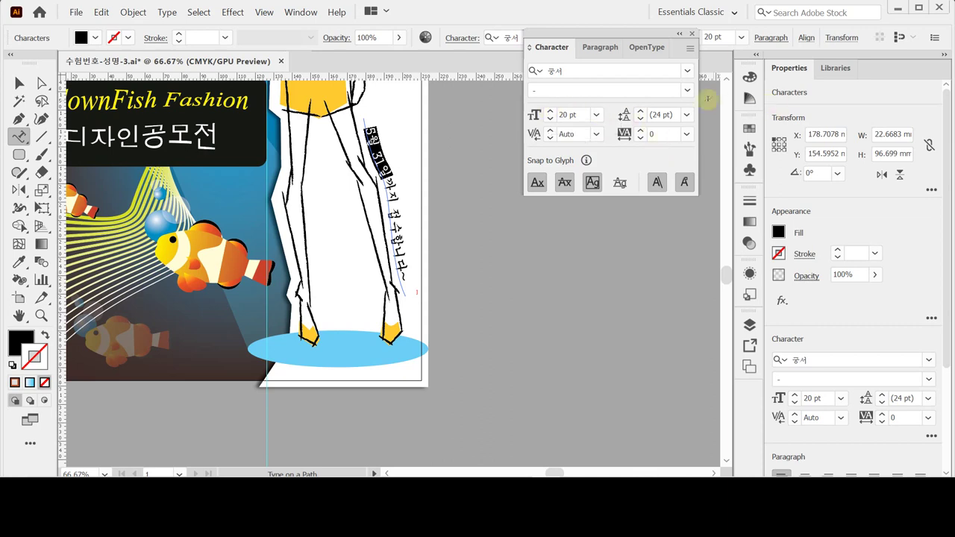
click(550, 111)
click(550, 111)
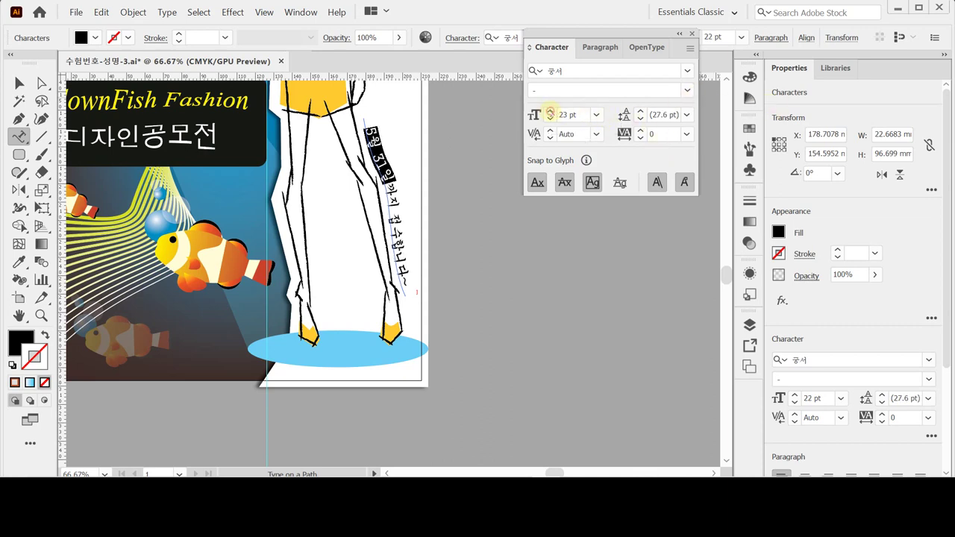
click(550, 111)
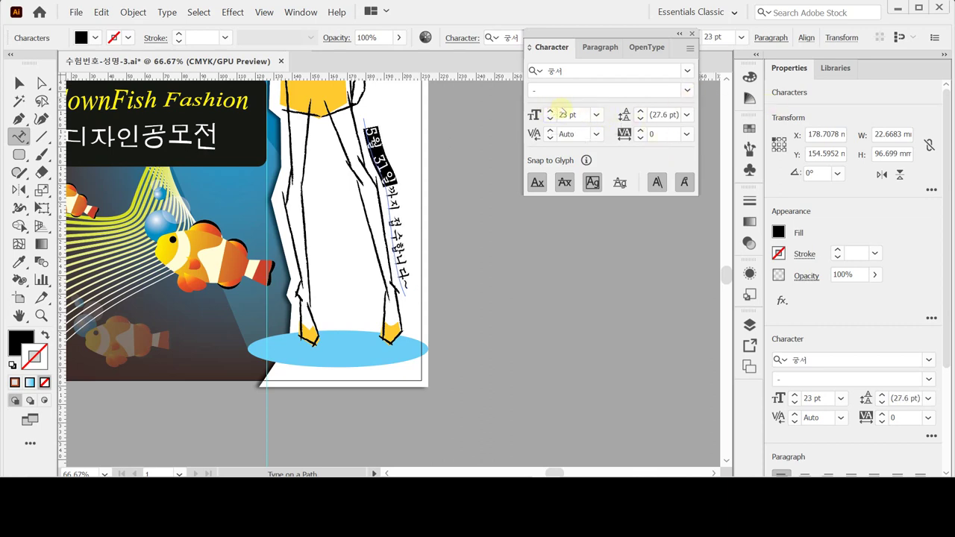
Step: Color only the "5월 31일" part of the path text red with fill C0 M100 Y100 K0
click(778, 232)
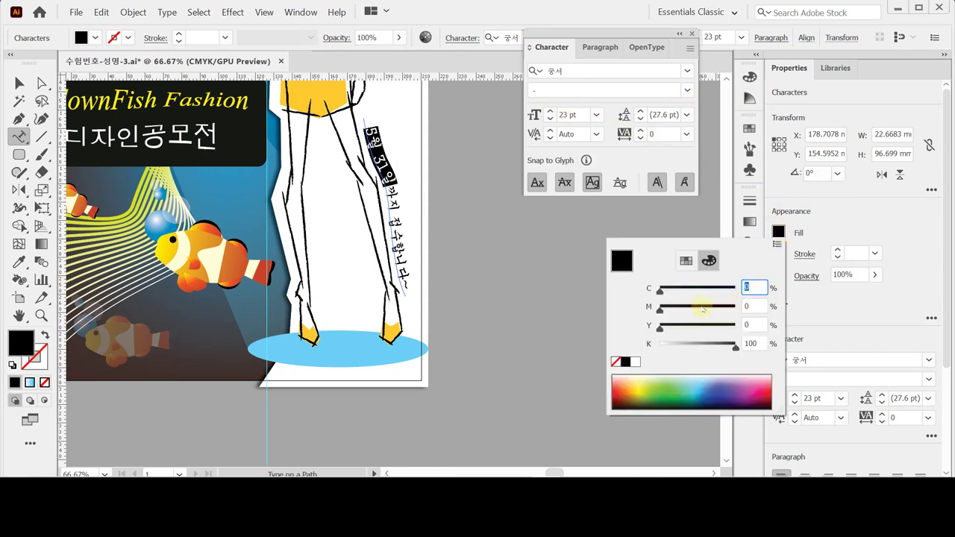
click(665, 311)
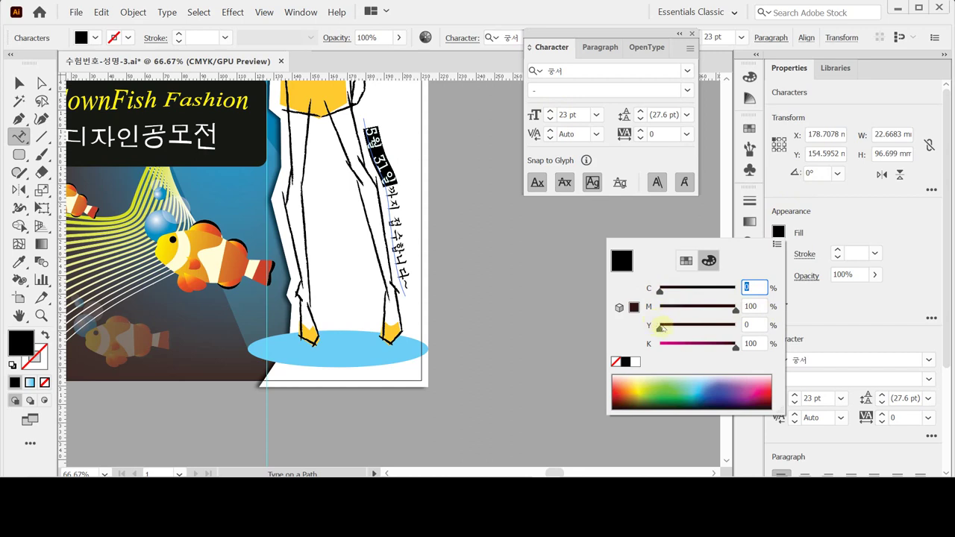
click(661, 327)
click(660, 345)
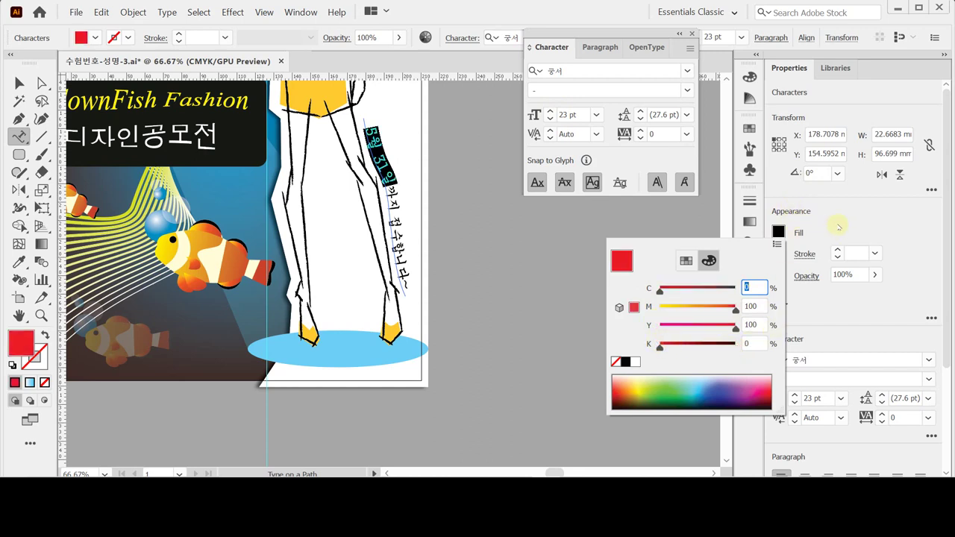
click(838, 224)
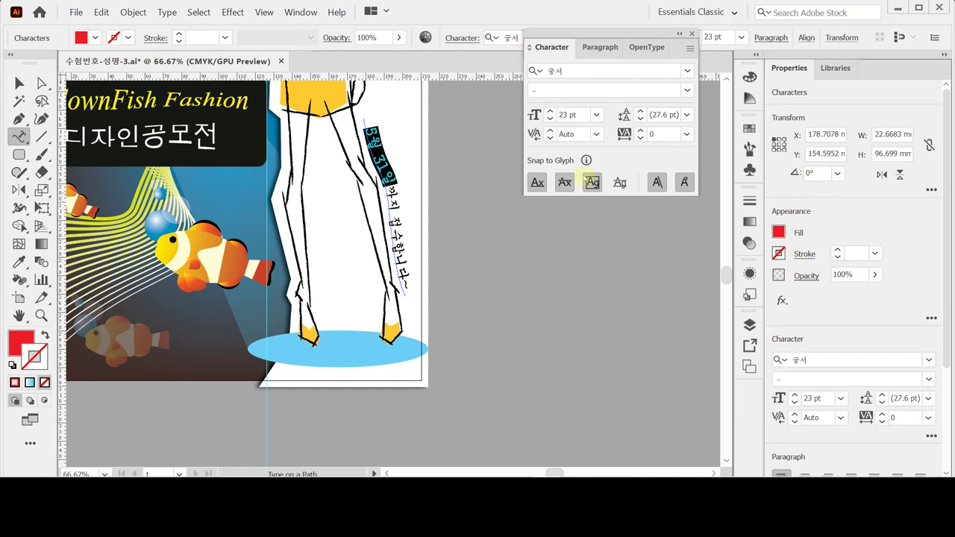
click(480, 245)
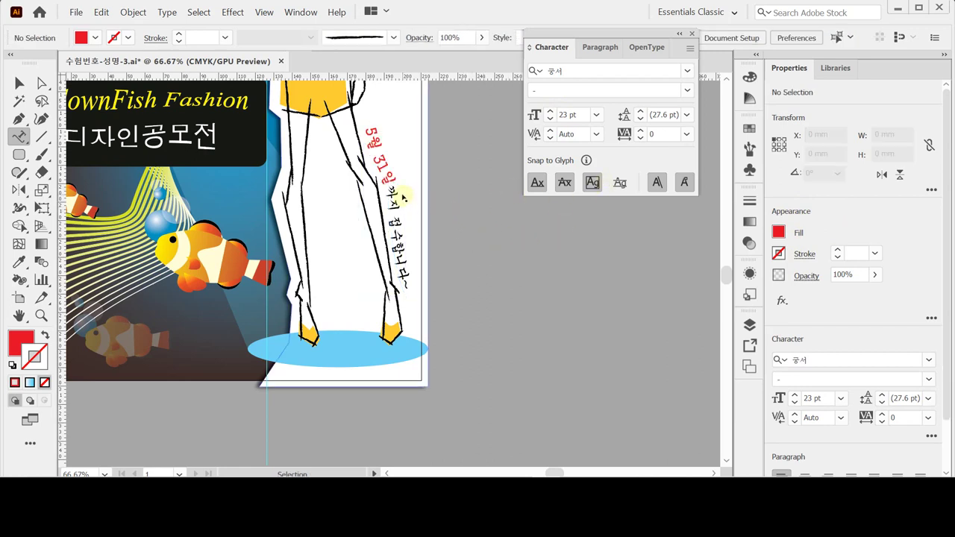
Step: Shift the path text beside the leg about 1 mm right and 3 mm down, and close the character settings
double_click(401, 150)
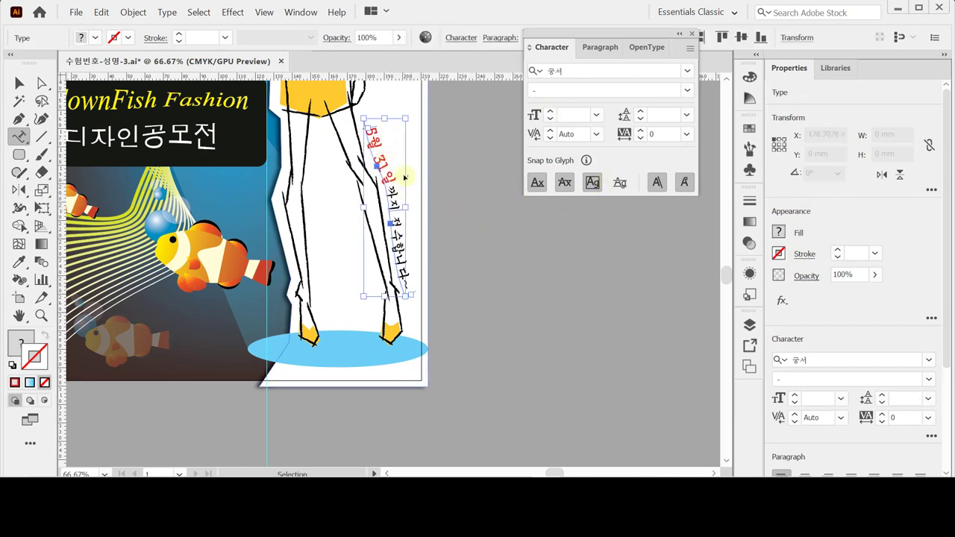
key(Escape)
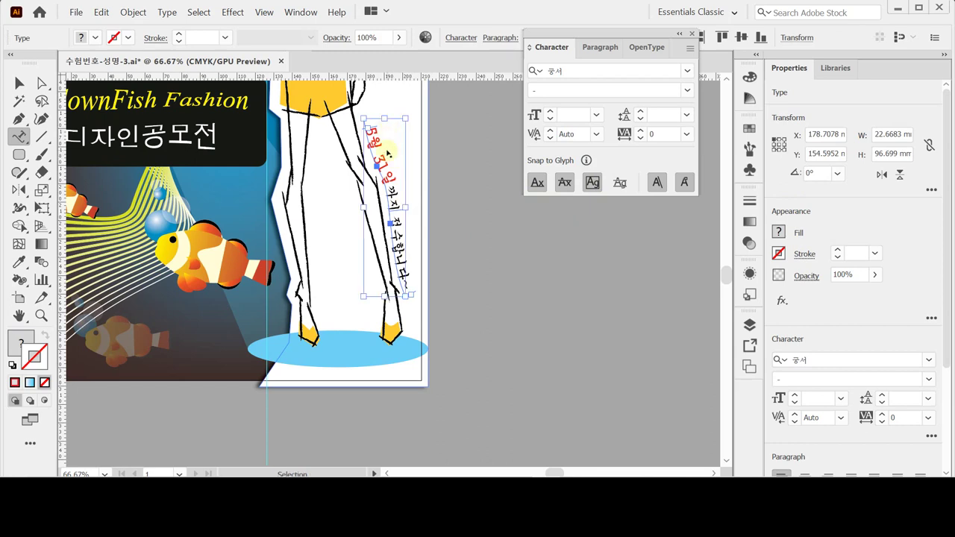
drag(376, 133, 380, 138)
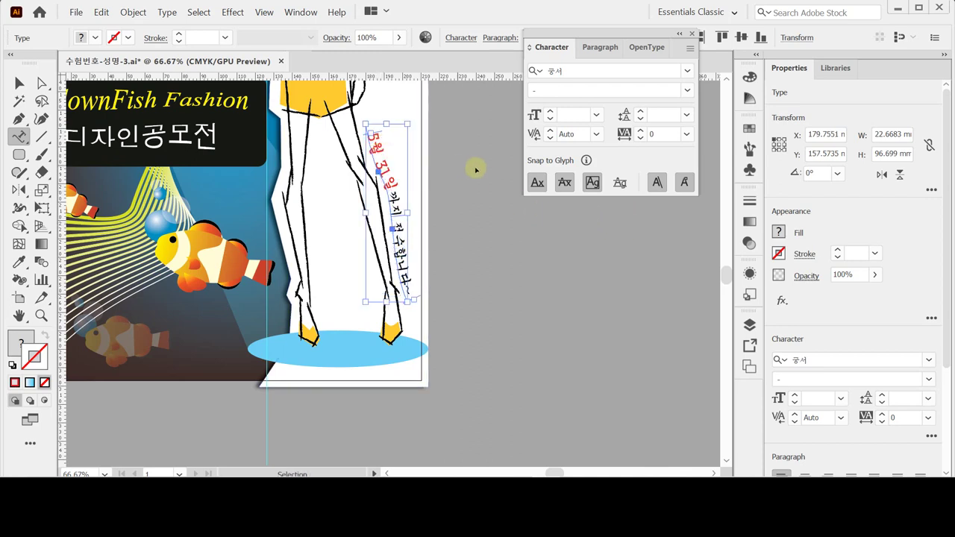
click(427, 188)
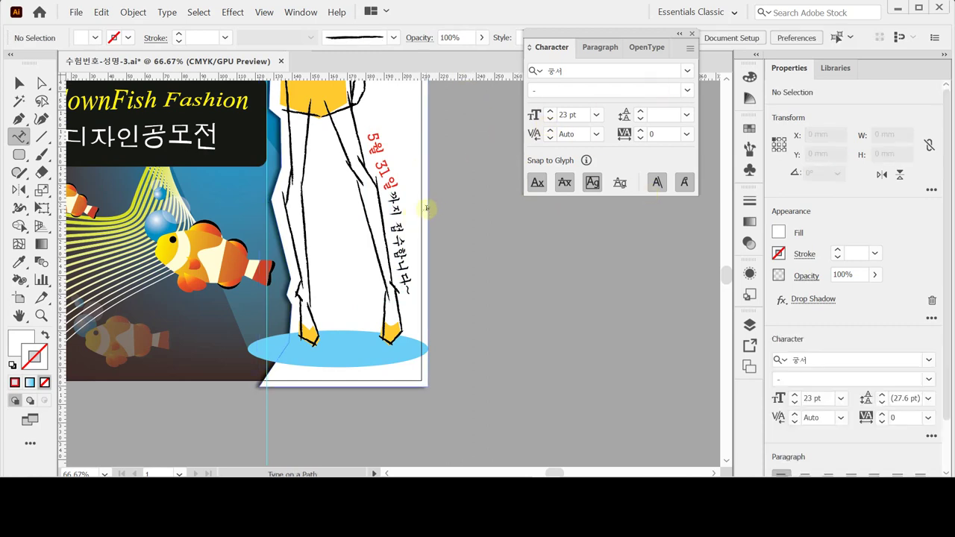
key(ctrl+minus)
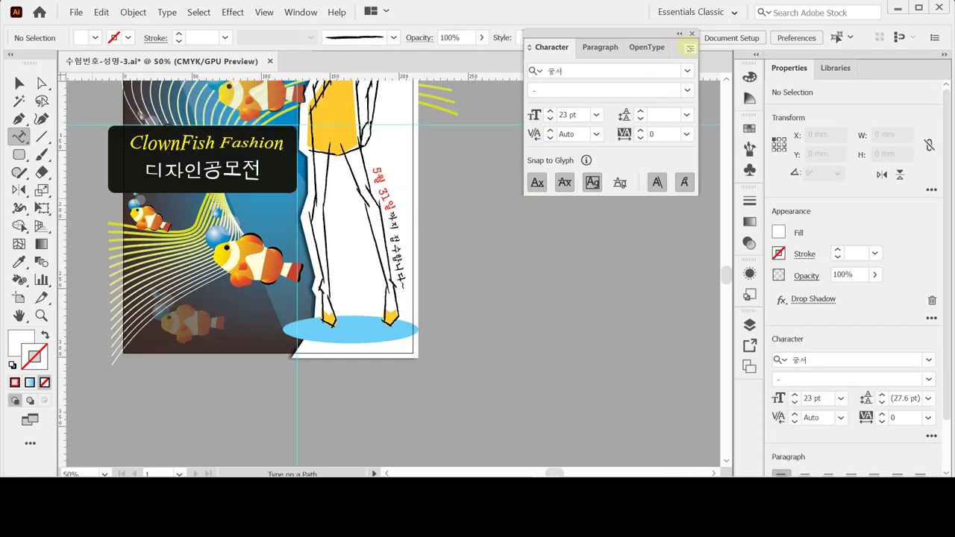
click(692, 35)
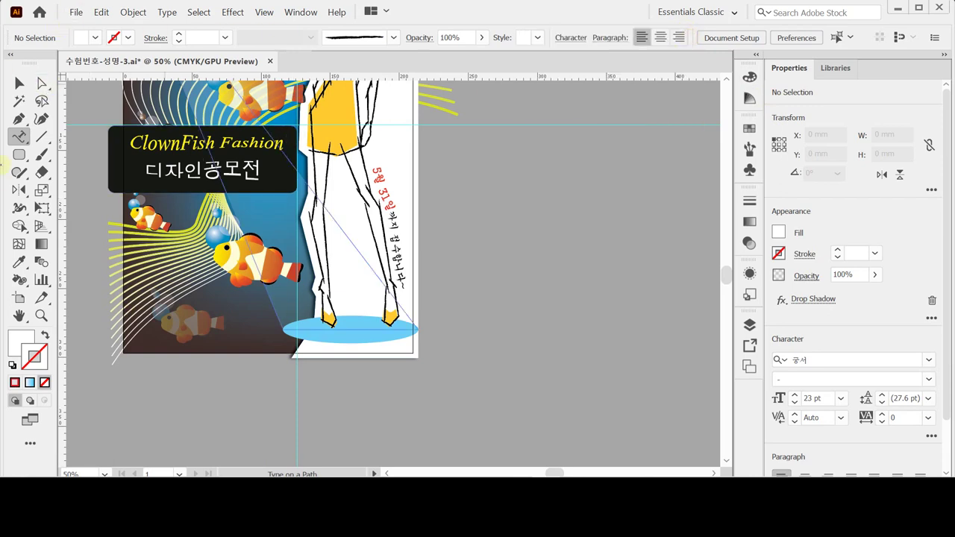
Step: Create a teal-filled 210 × 297 mm rectangle from the artboard's upper-left corner, covering the whole artboard
click(19, 315)
double_click(19, 316)
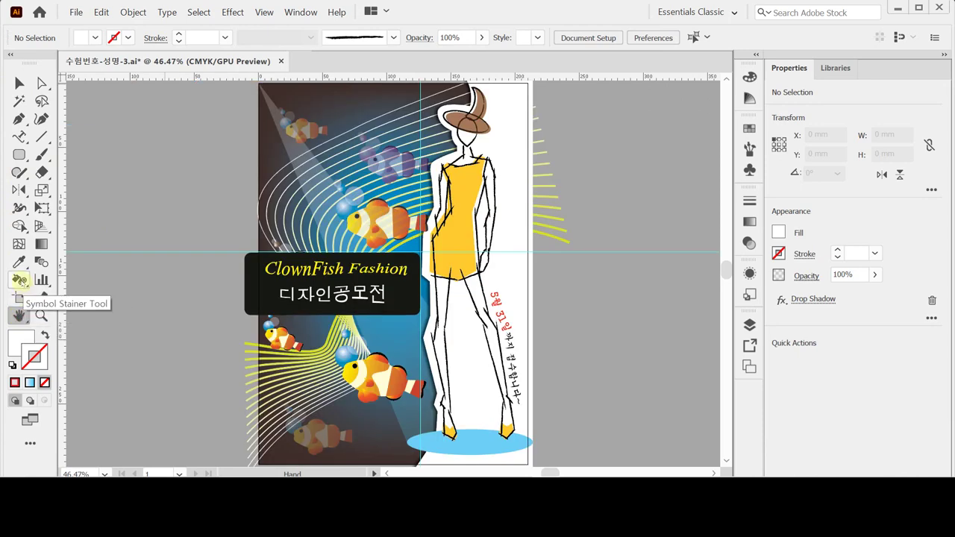
key(ctrl+minus)
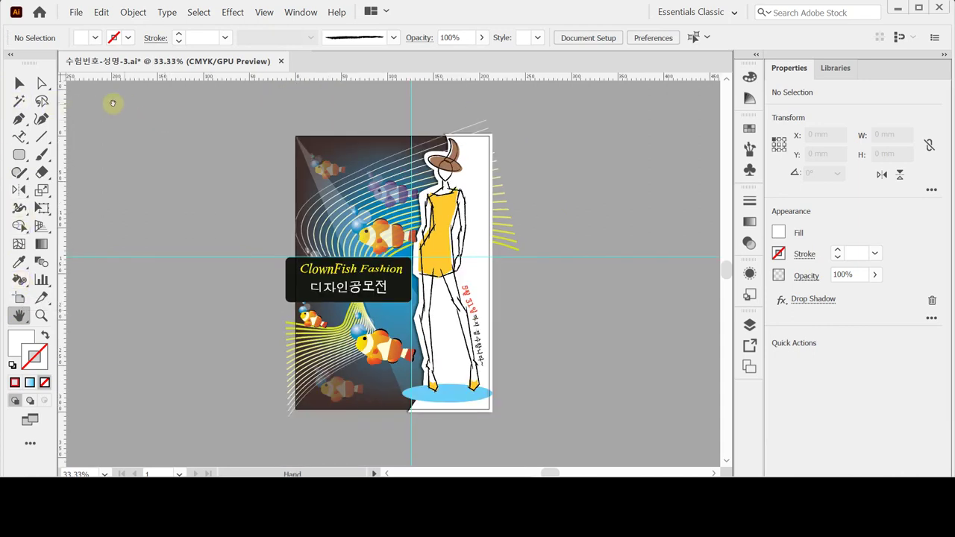
click(18, 155)
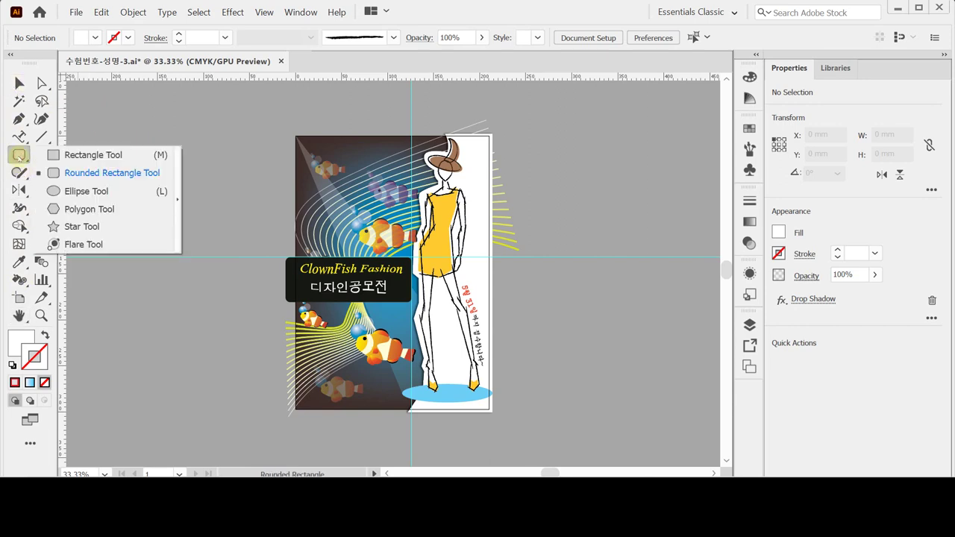
click(64, 154)
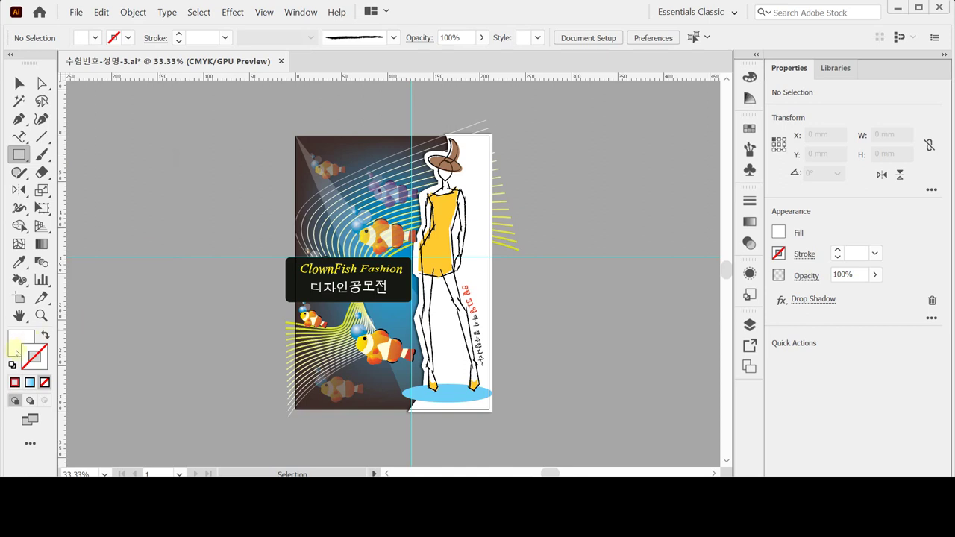
click(24, 337)
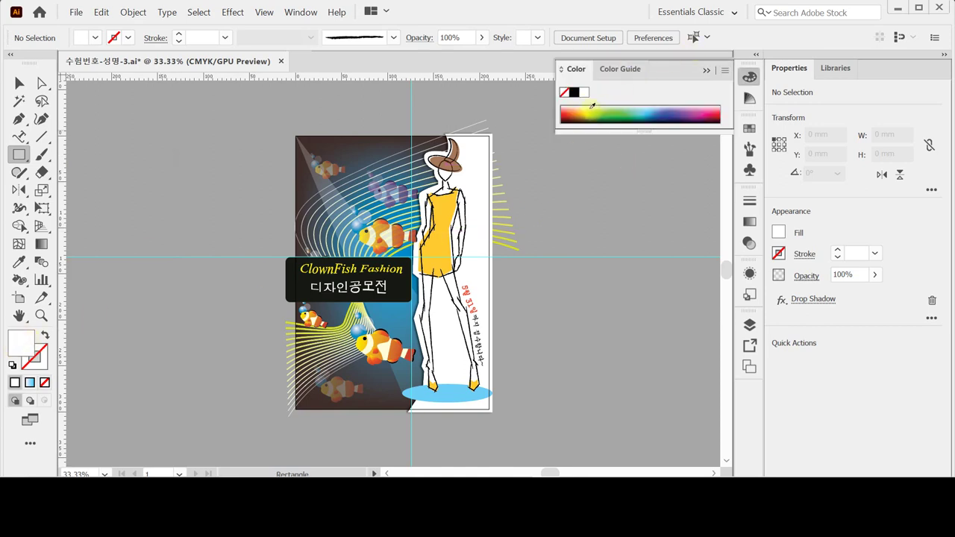
click(632, 111)
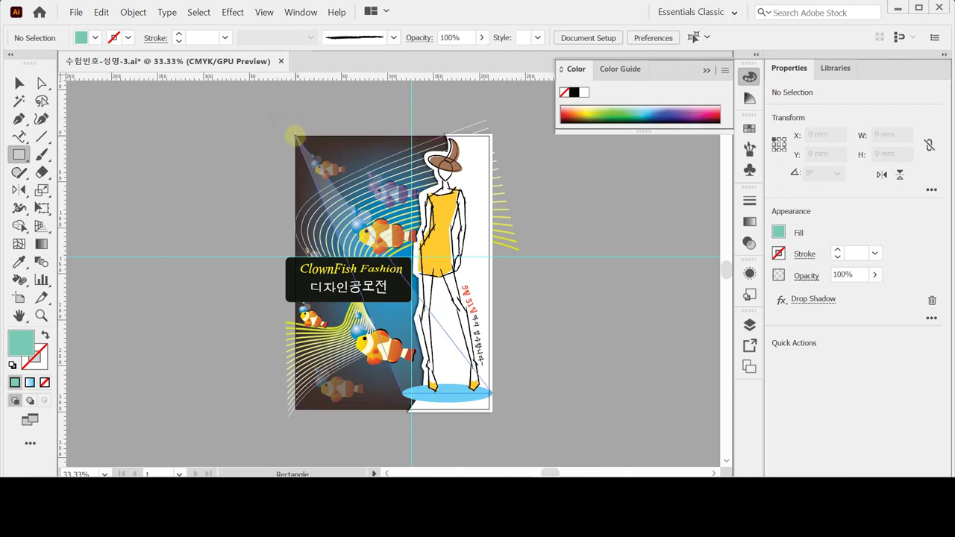
click(294, 137)
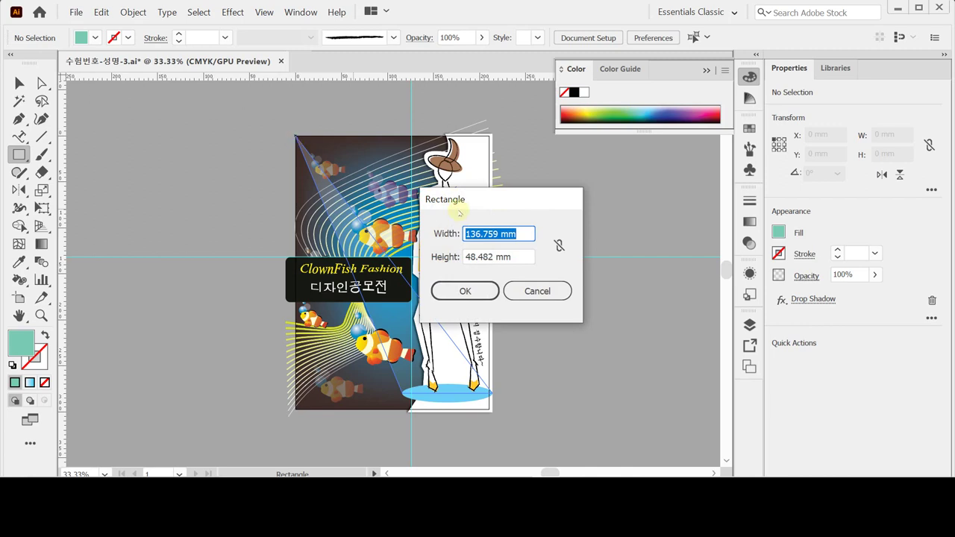
text(210)
key(Tab)
text(297)
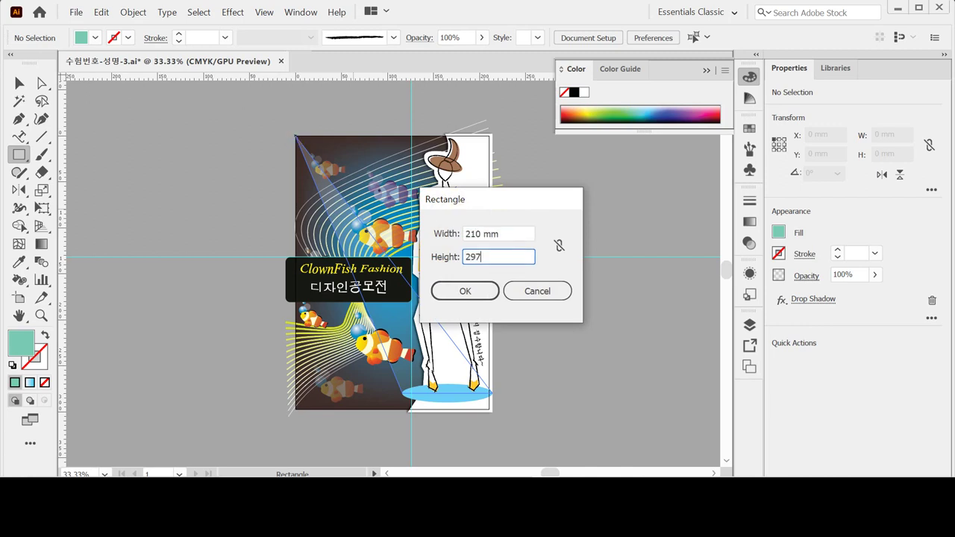
key(Tab)
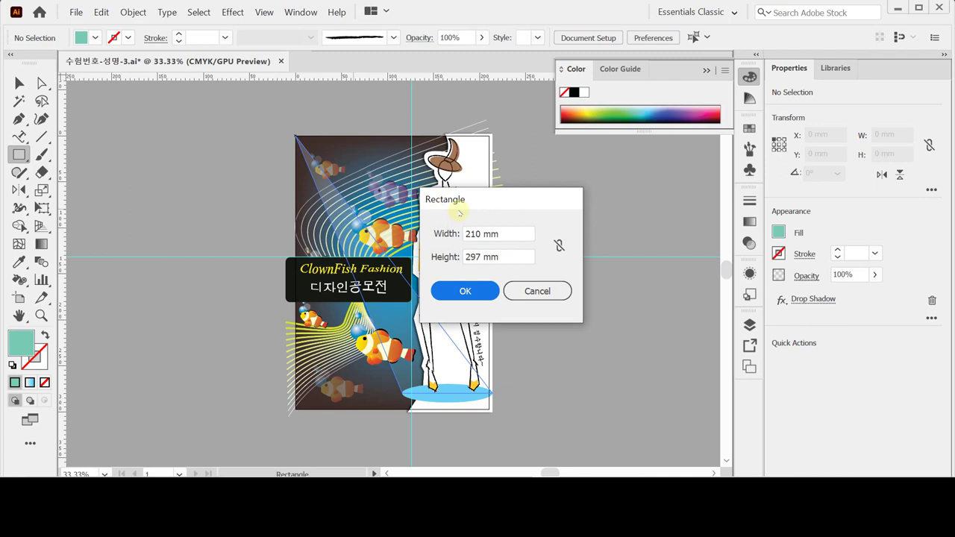
key(Return)
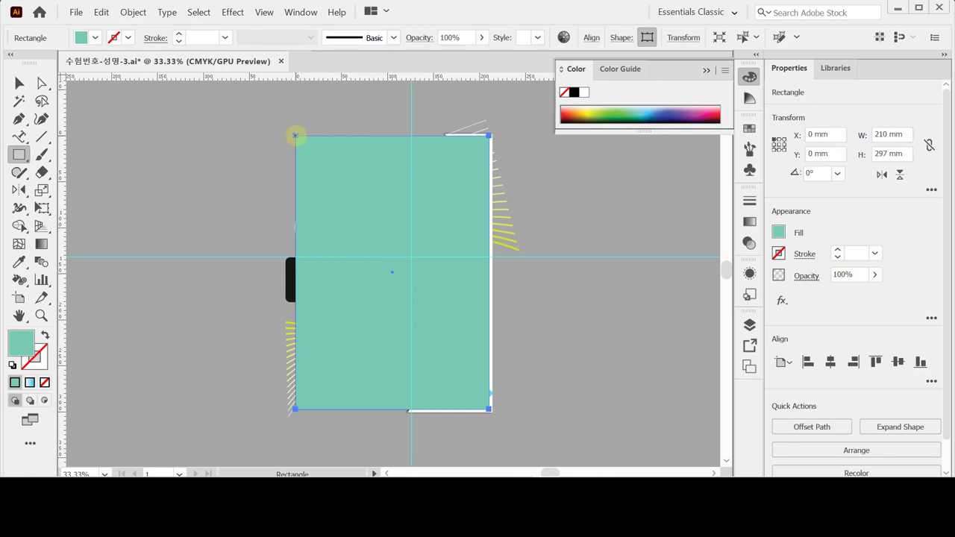
Step: Unlock all objects and clip the entire artwork to the artboard-sized rectangle with a clipping mask
key(ctrl)
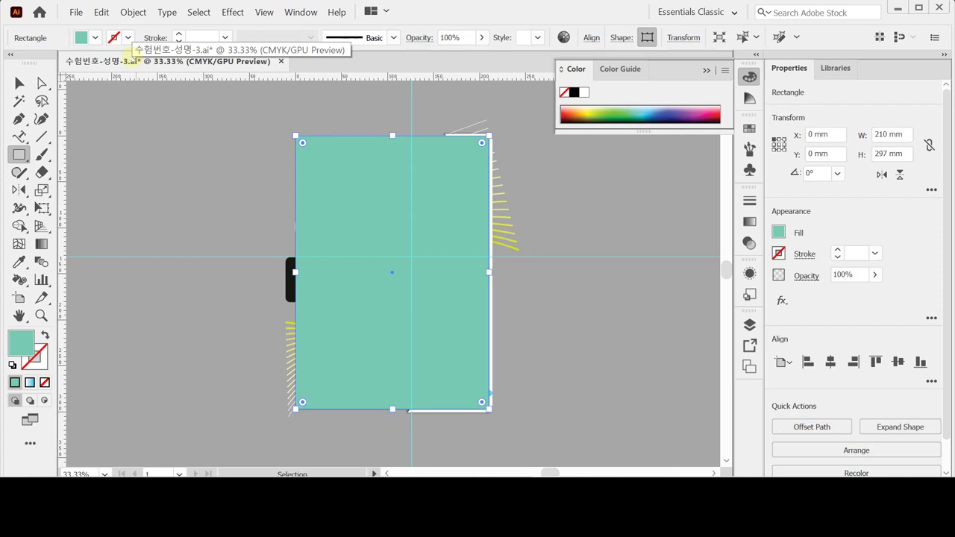
key(ctrl+a)
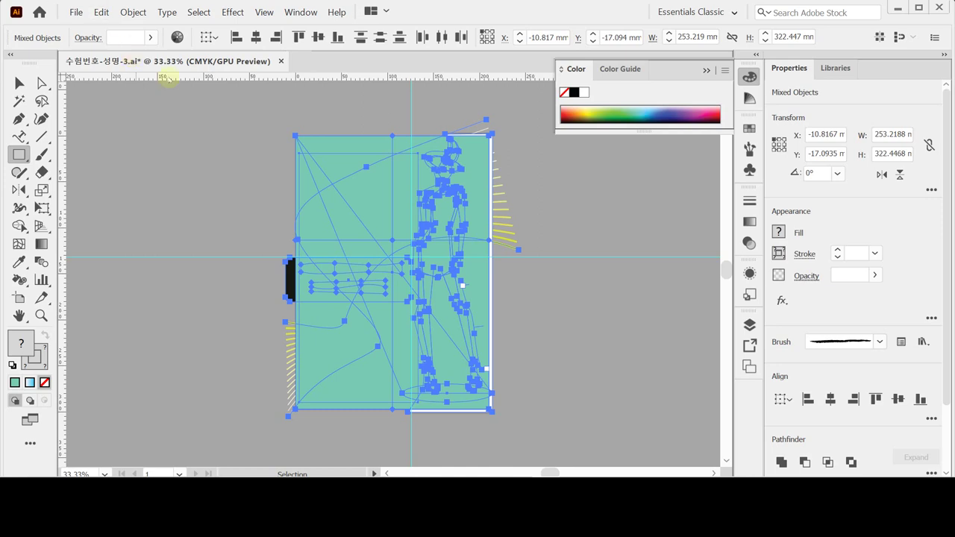
right_click(236, 169)
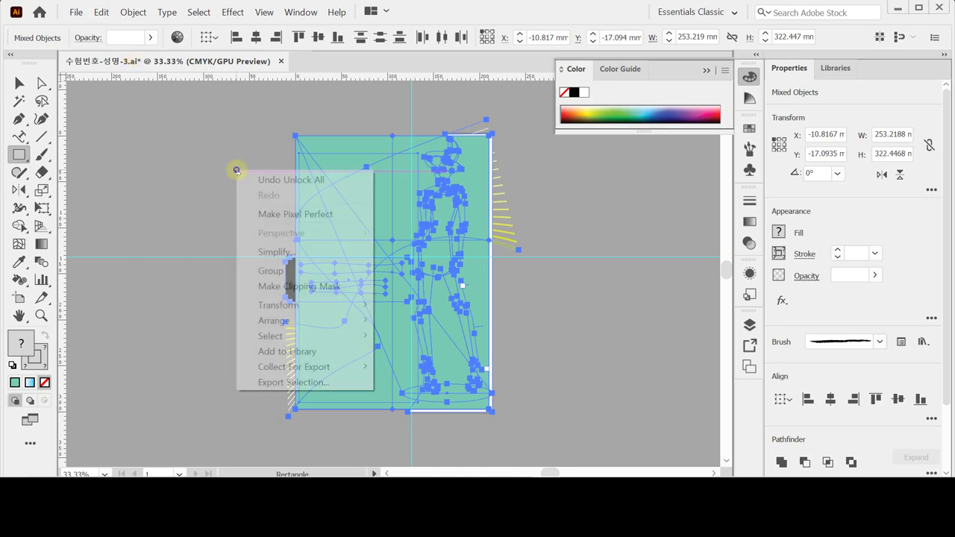
click(326, 286)
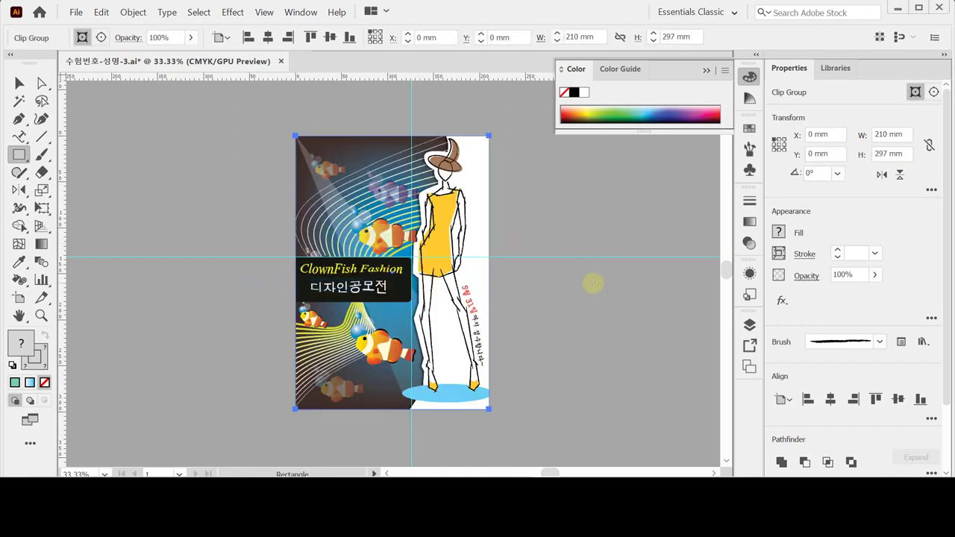
click(555, 318)
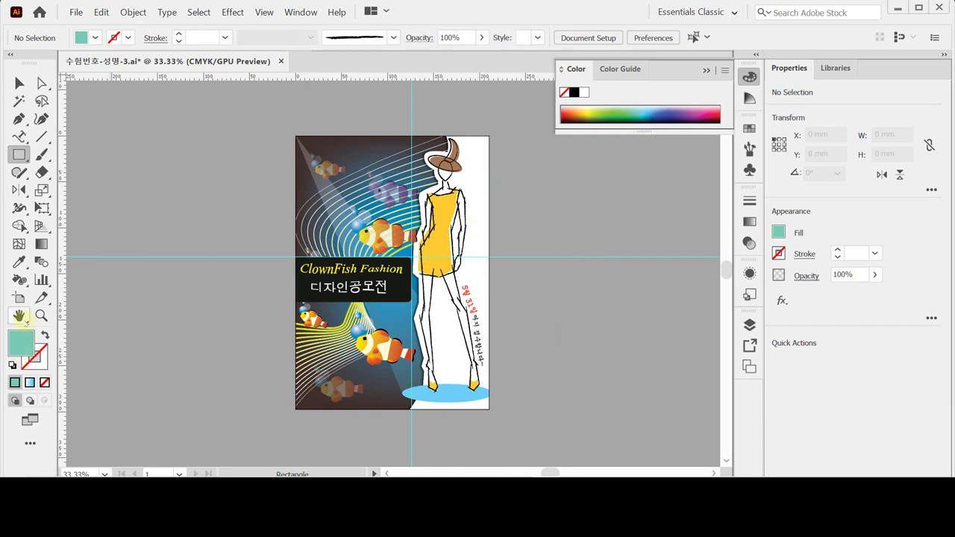
Step: Fit the artboard in the window and hide the guides
double_click(19, 316)
right_click(181, 128)
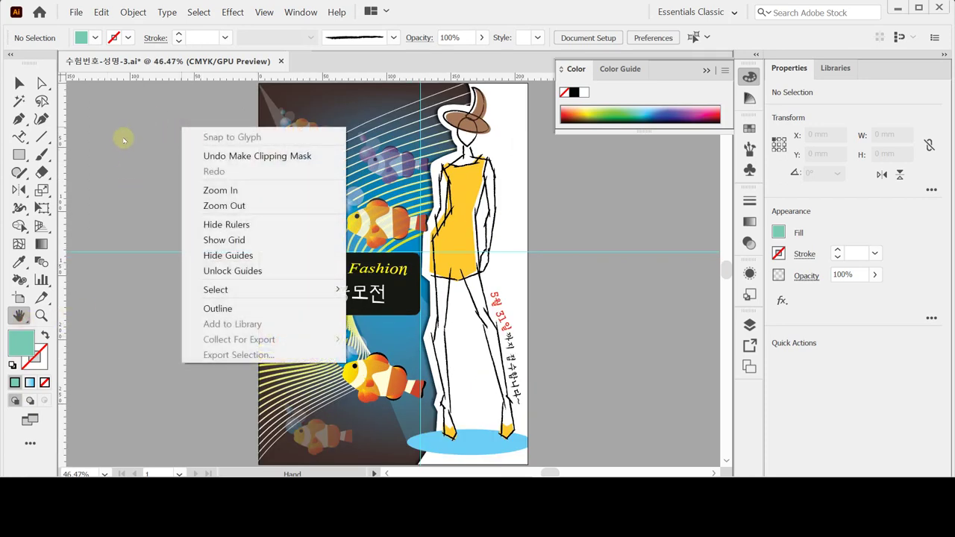
click(190, 255)
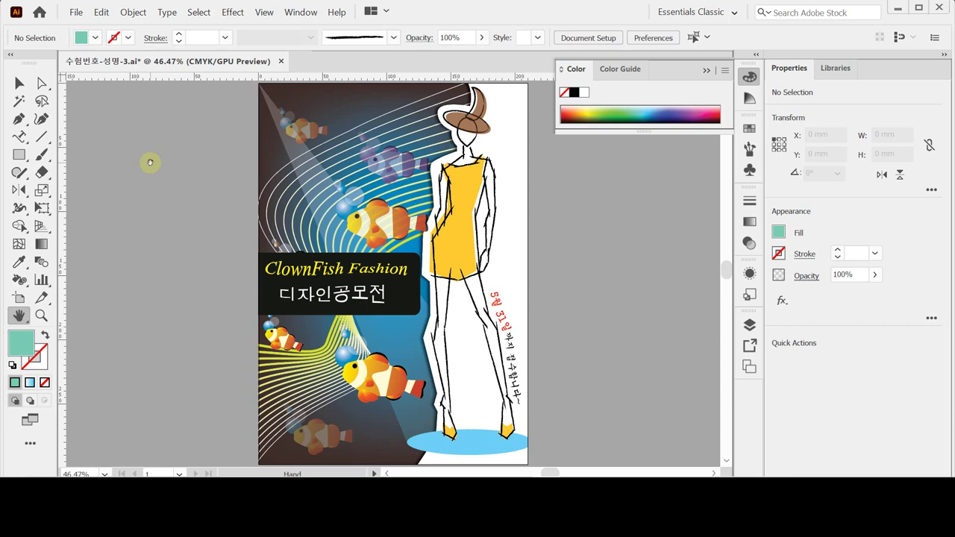
Step: Save the document as 수험번호-성명-3.ai in the GTQ folder, replacing the existing file and using the Illustrator 2020 version
key(ctrl+shift+s)
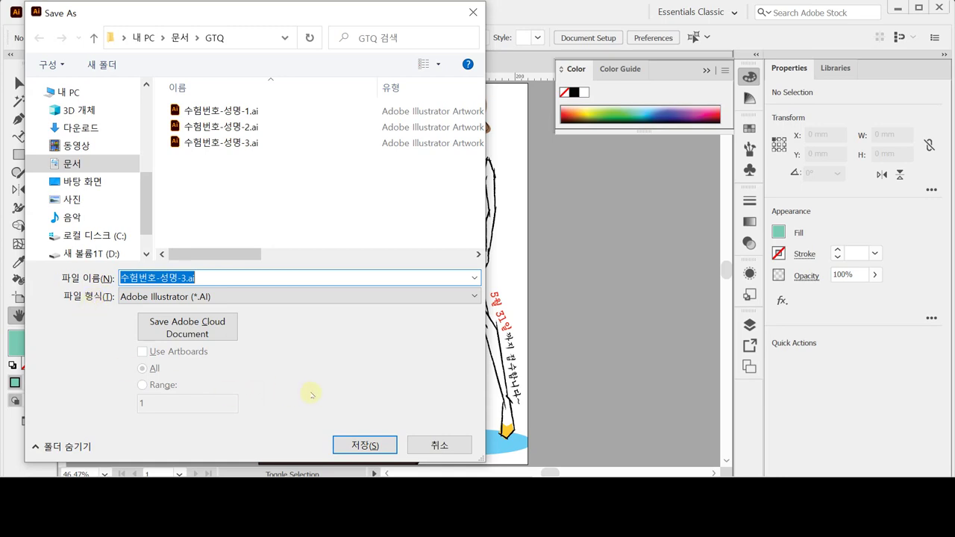
click(363, 445)
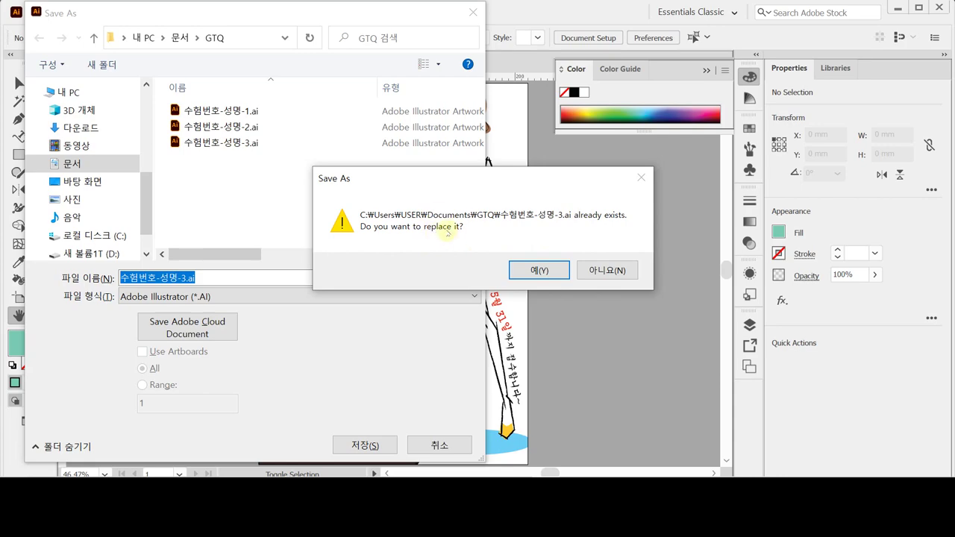
click(549, 272)
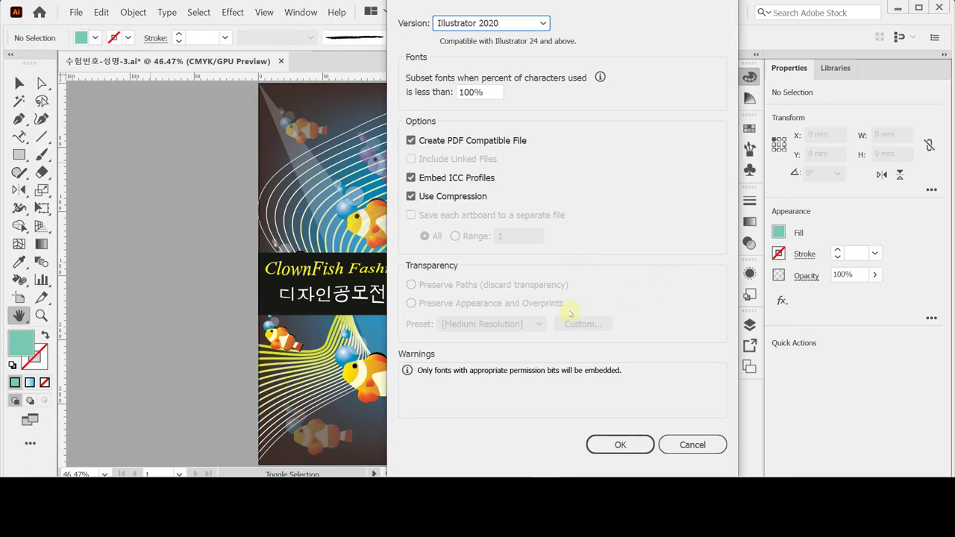
click(625, 445)
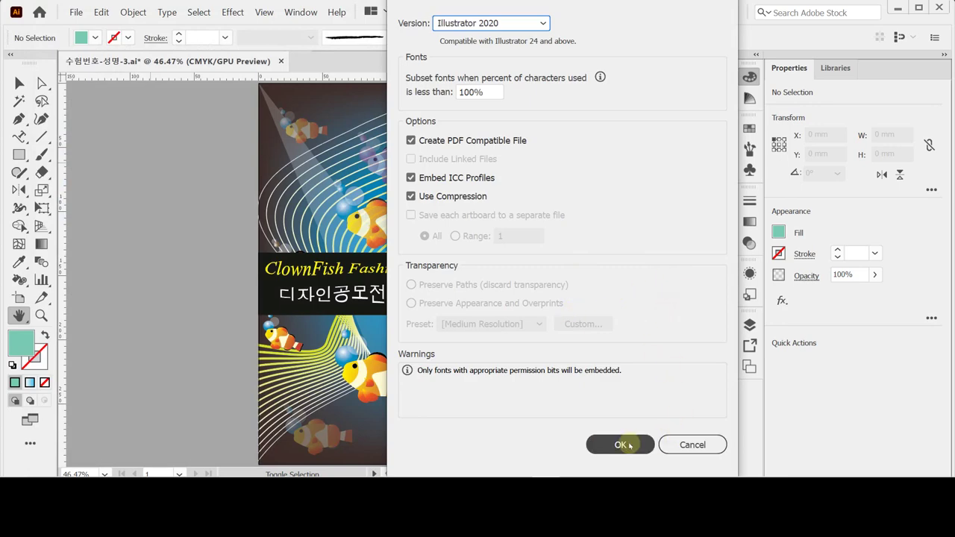